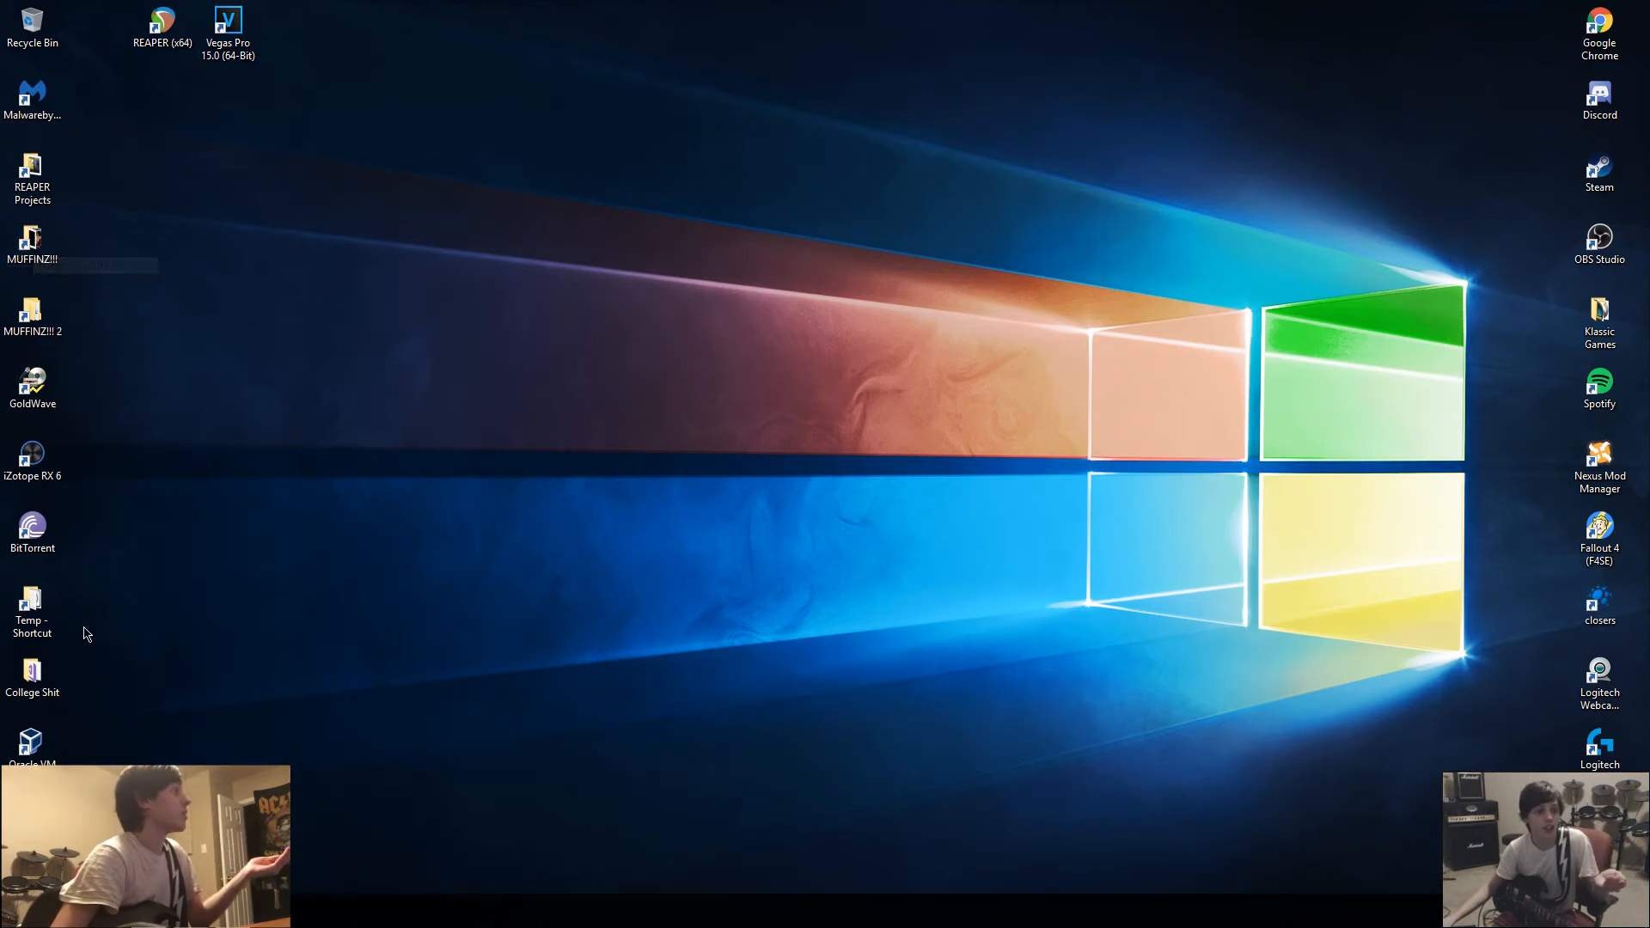
Step: Browse to the AC-DC "Highway to Hell" album folder inside Music on the Memory Dump (X:) drive
key("super+e")
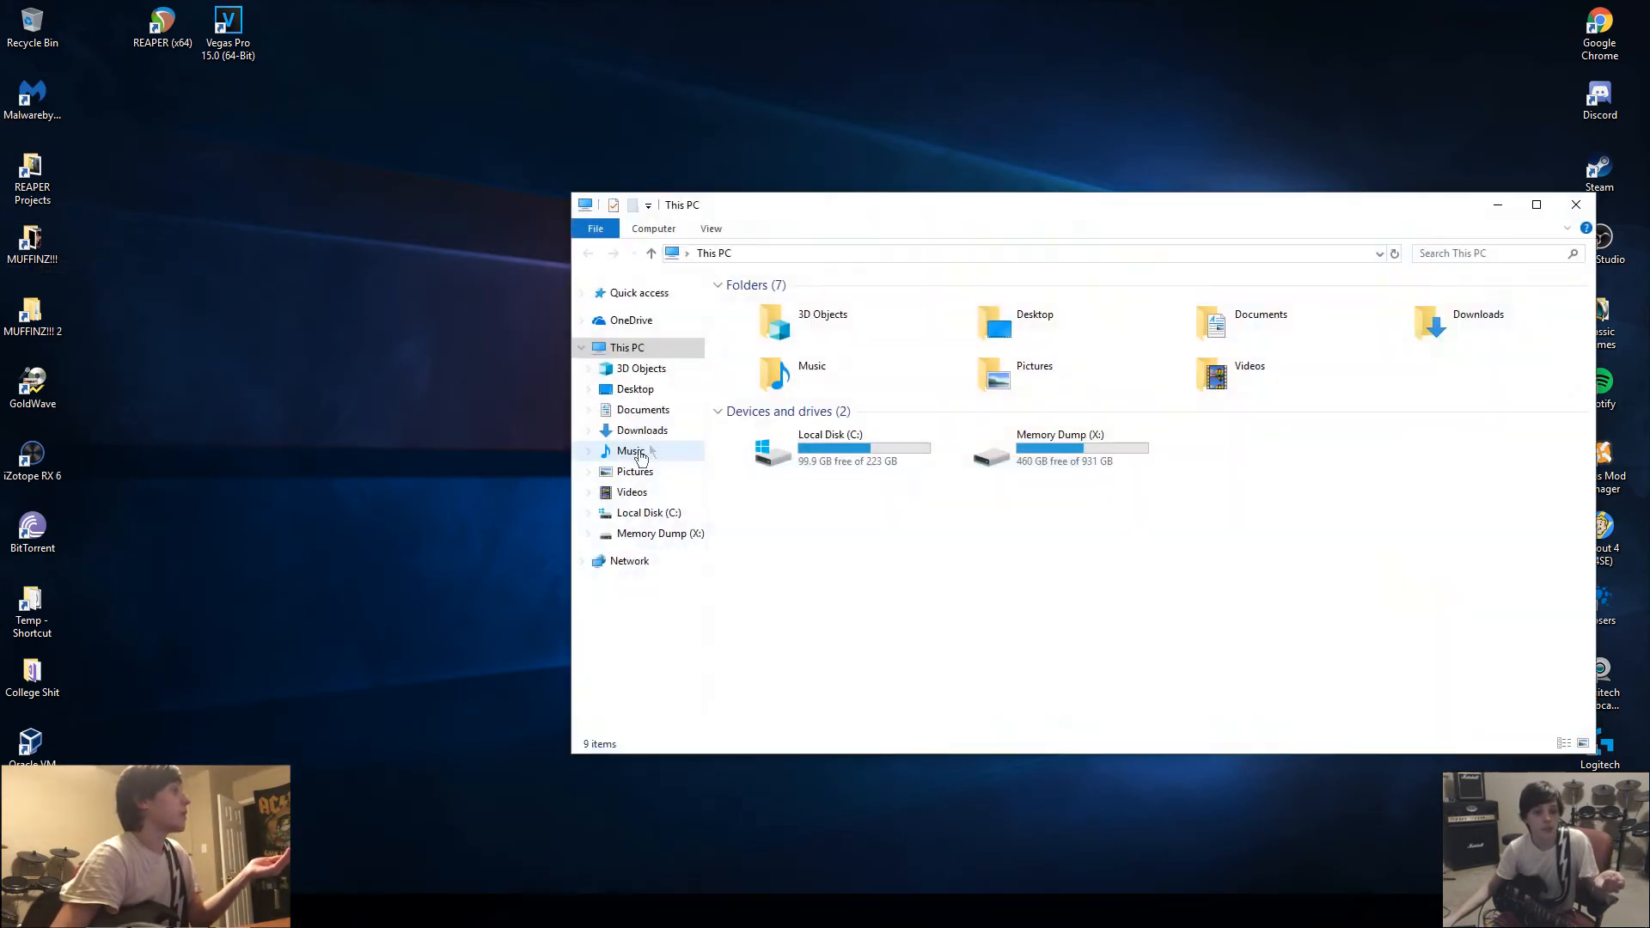
double_click(865, 366)
left_click(761, 342)
double_click(763, 342)
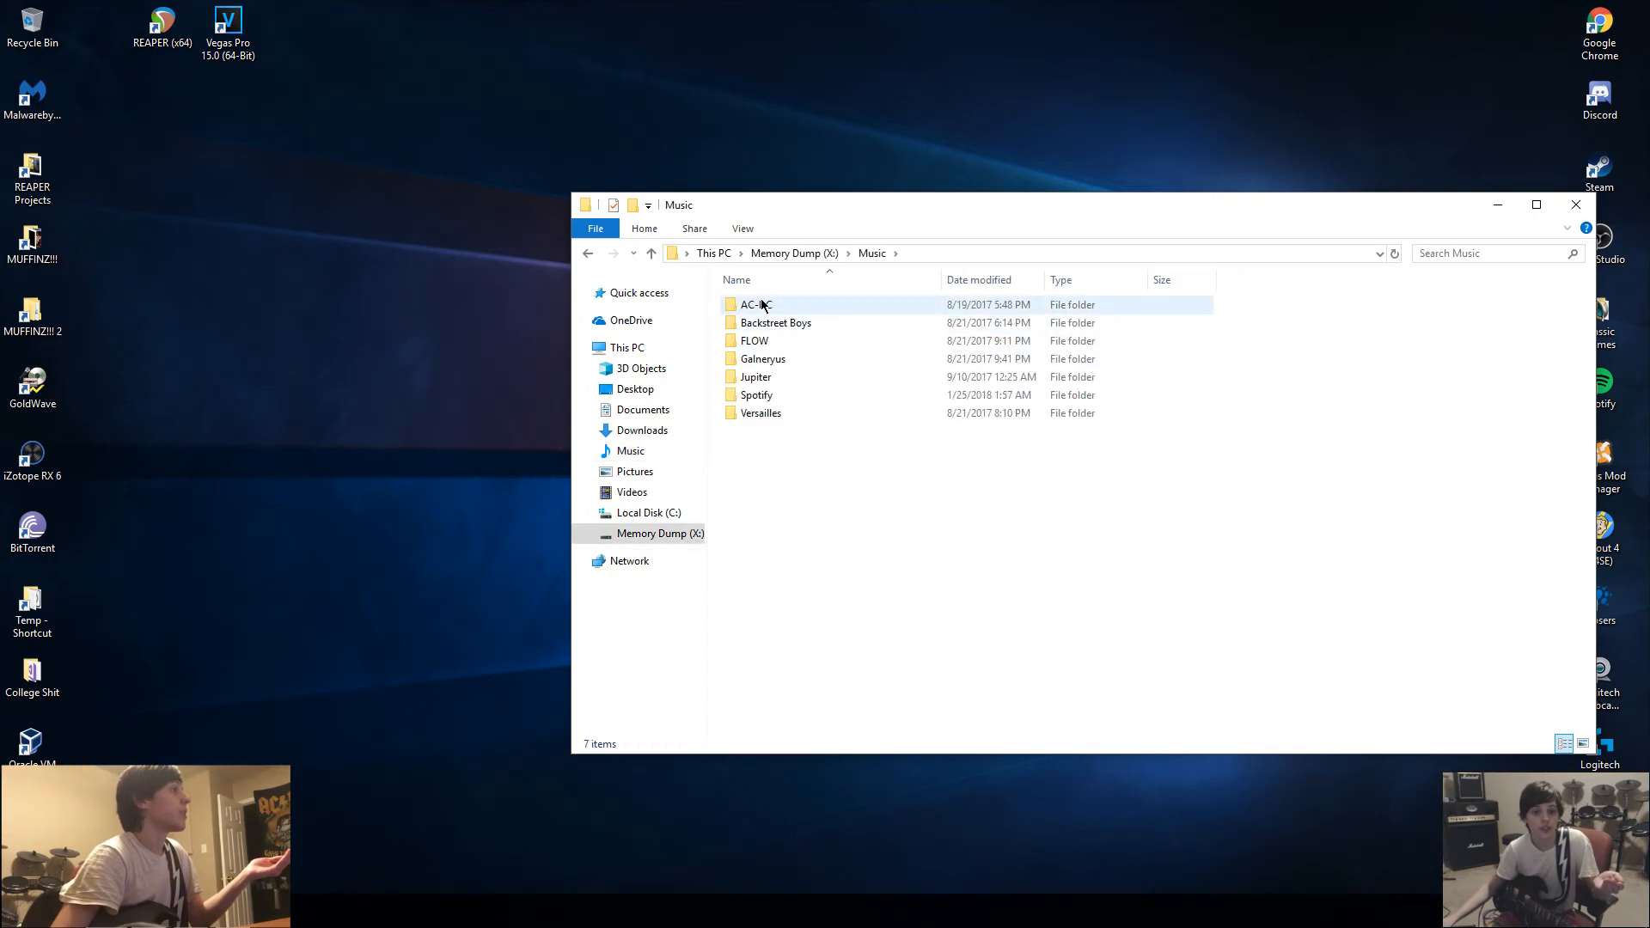
double_click(756, 305)
scroll(808, 429, "down", 1)
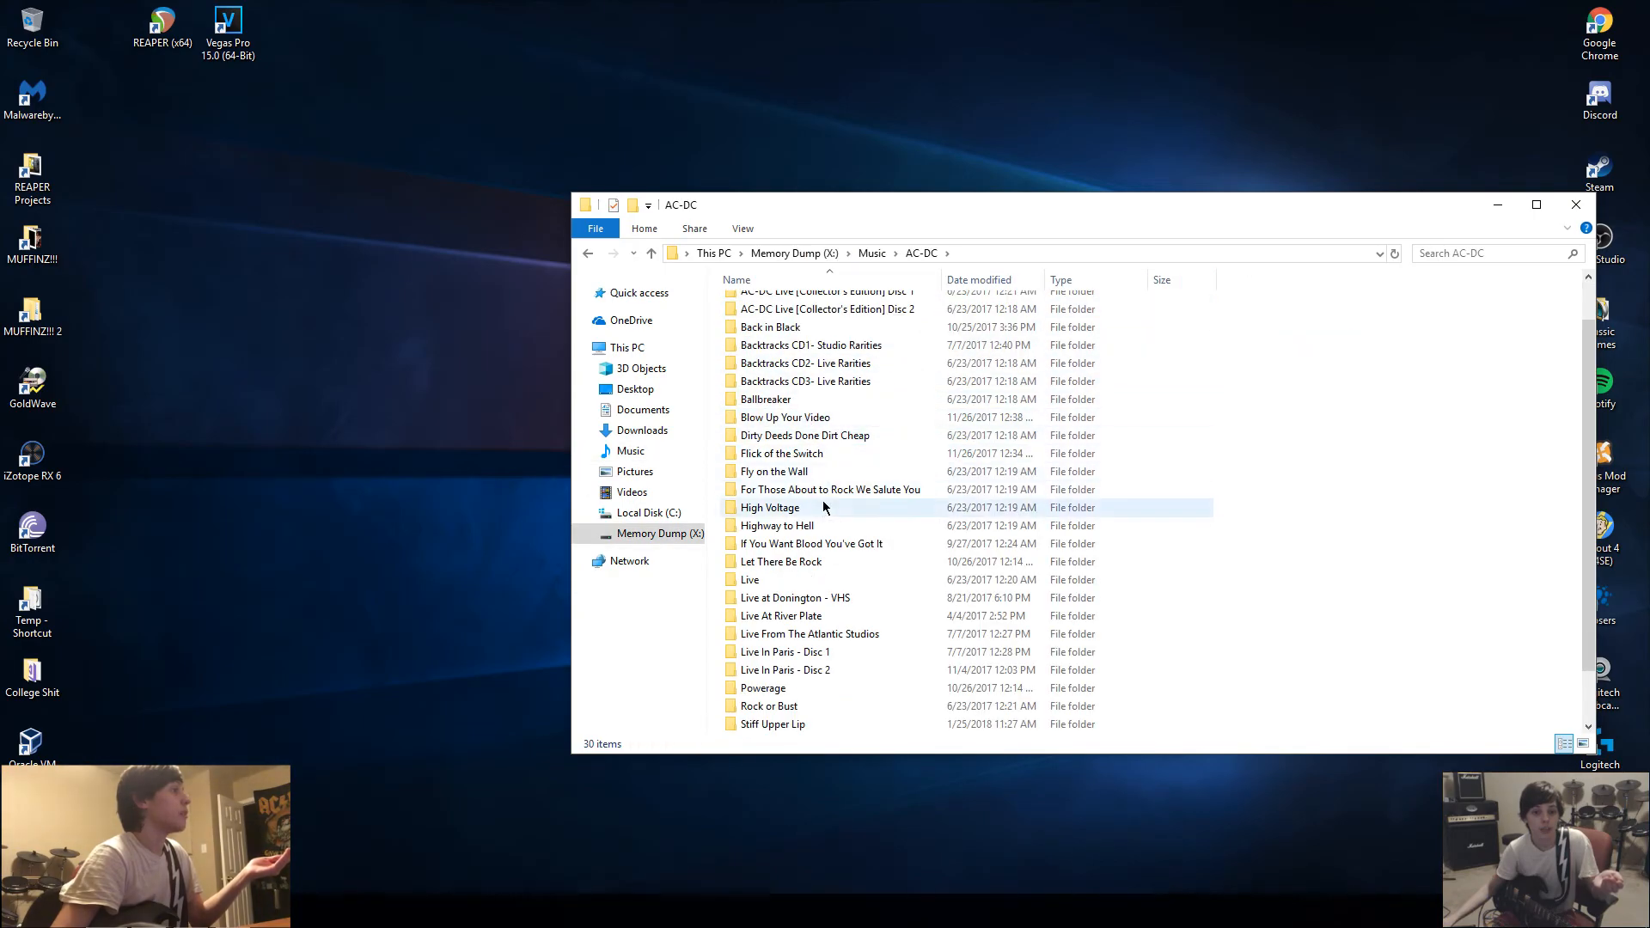
scroll(812, 473, "down", 1)
double_click(814, 475)
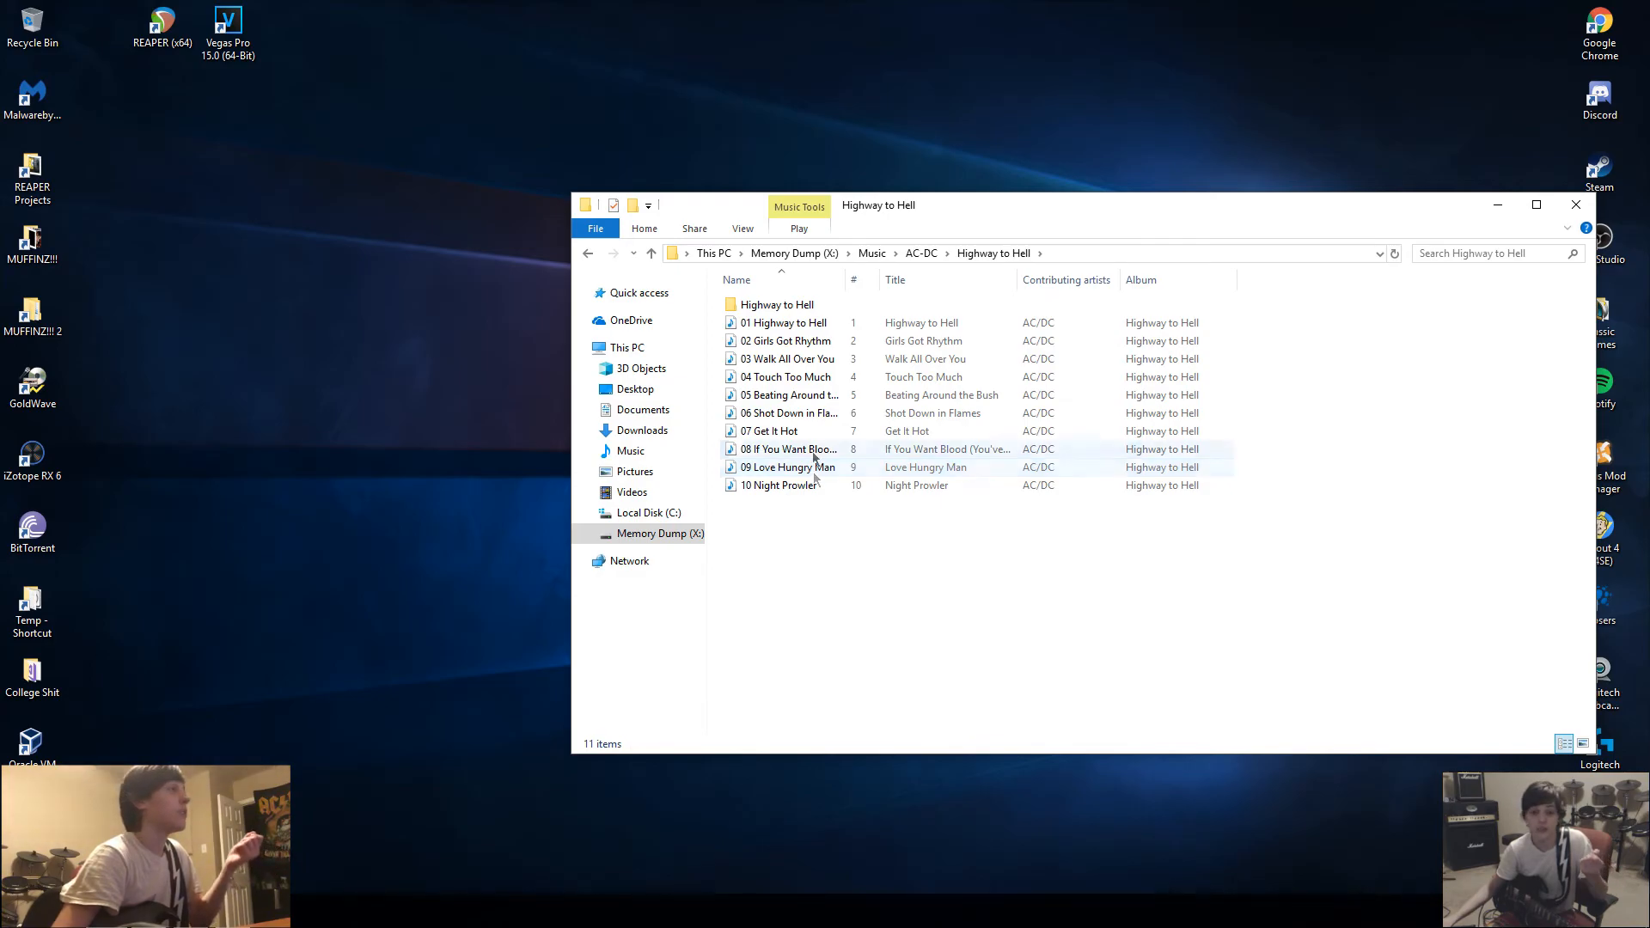
Step: Open the track "01 Highway to Hell" in GoldWave, close its help window and move the editor window into view
left_click_drag(783, 327, 41, 404)
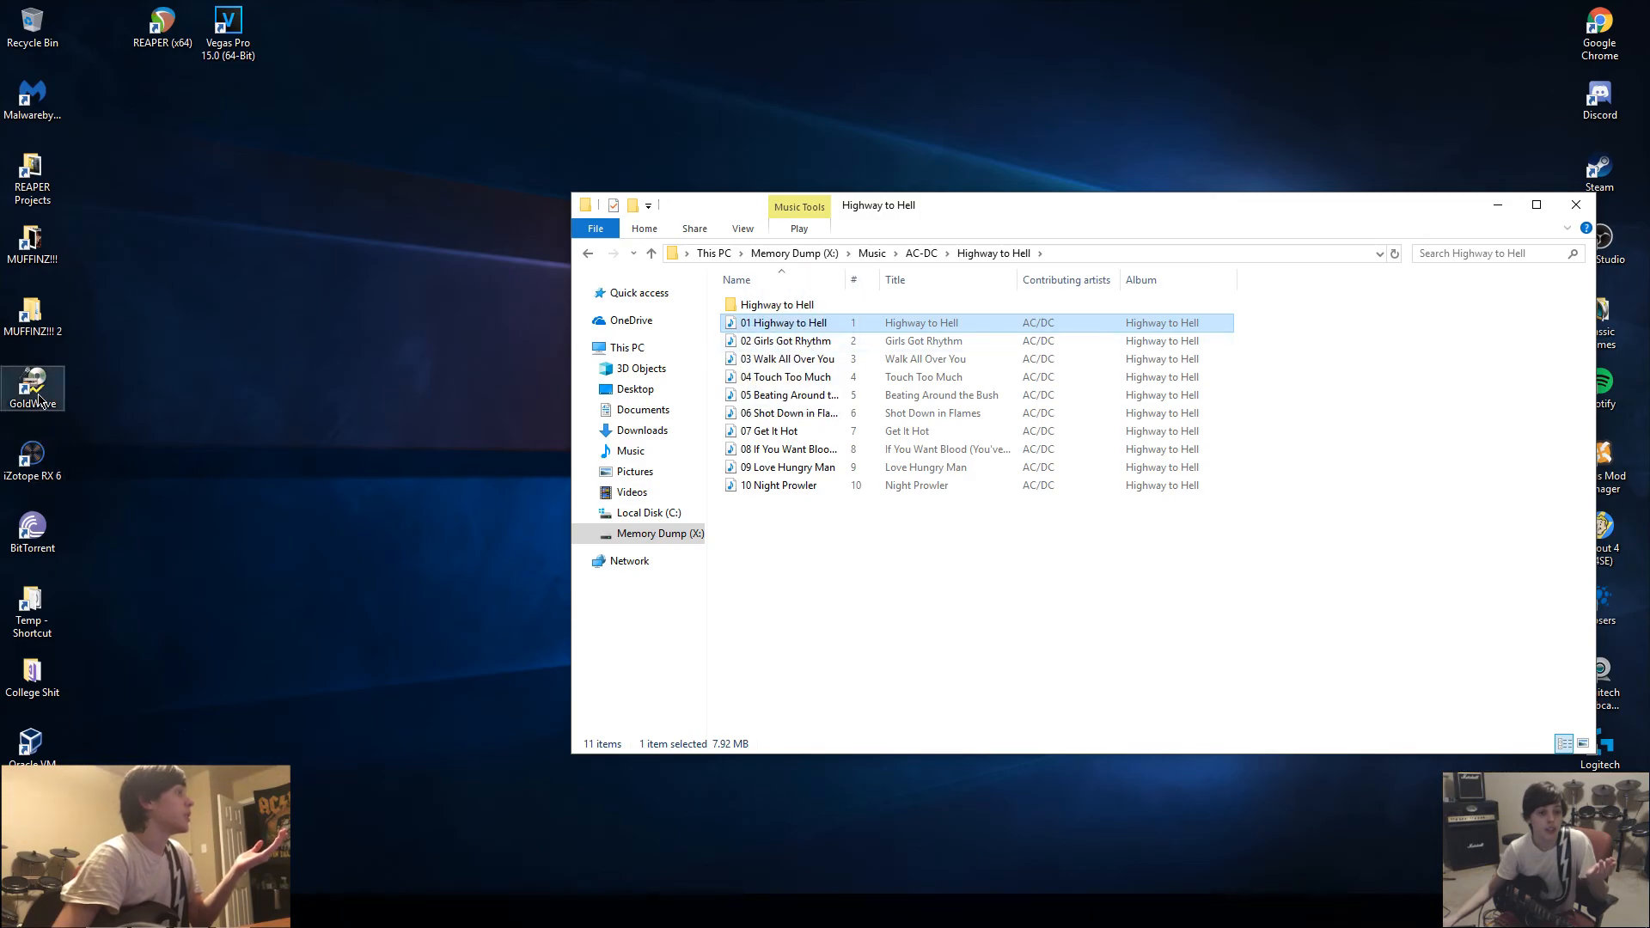
left_click_drag(812, 325, 50, 385)
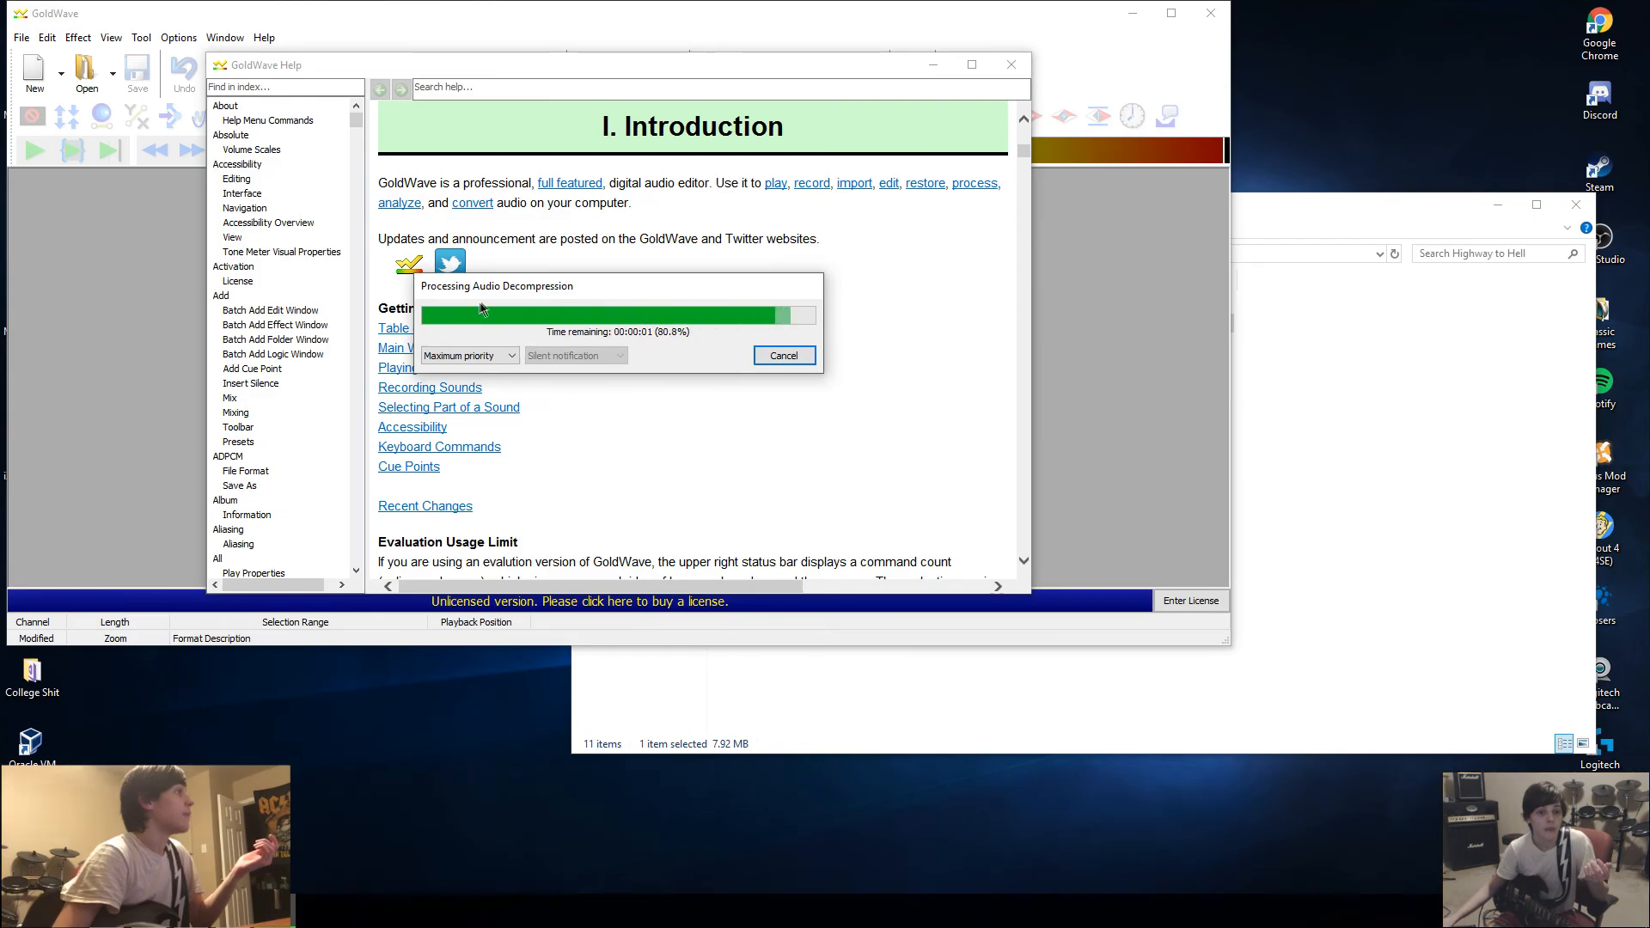
left_click(1020, 63)
left_click_drag(709, 4, 893, 113)
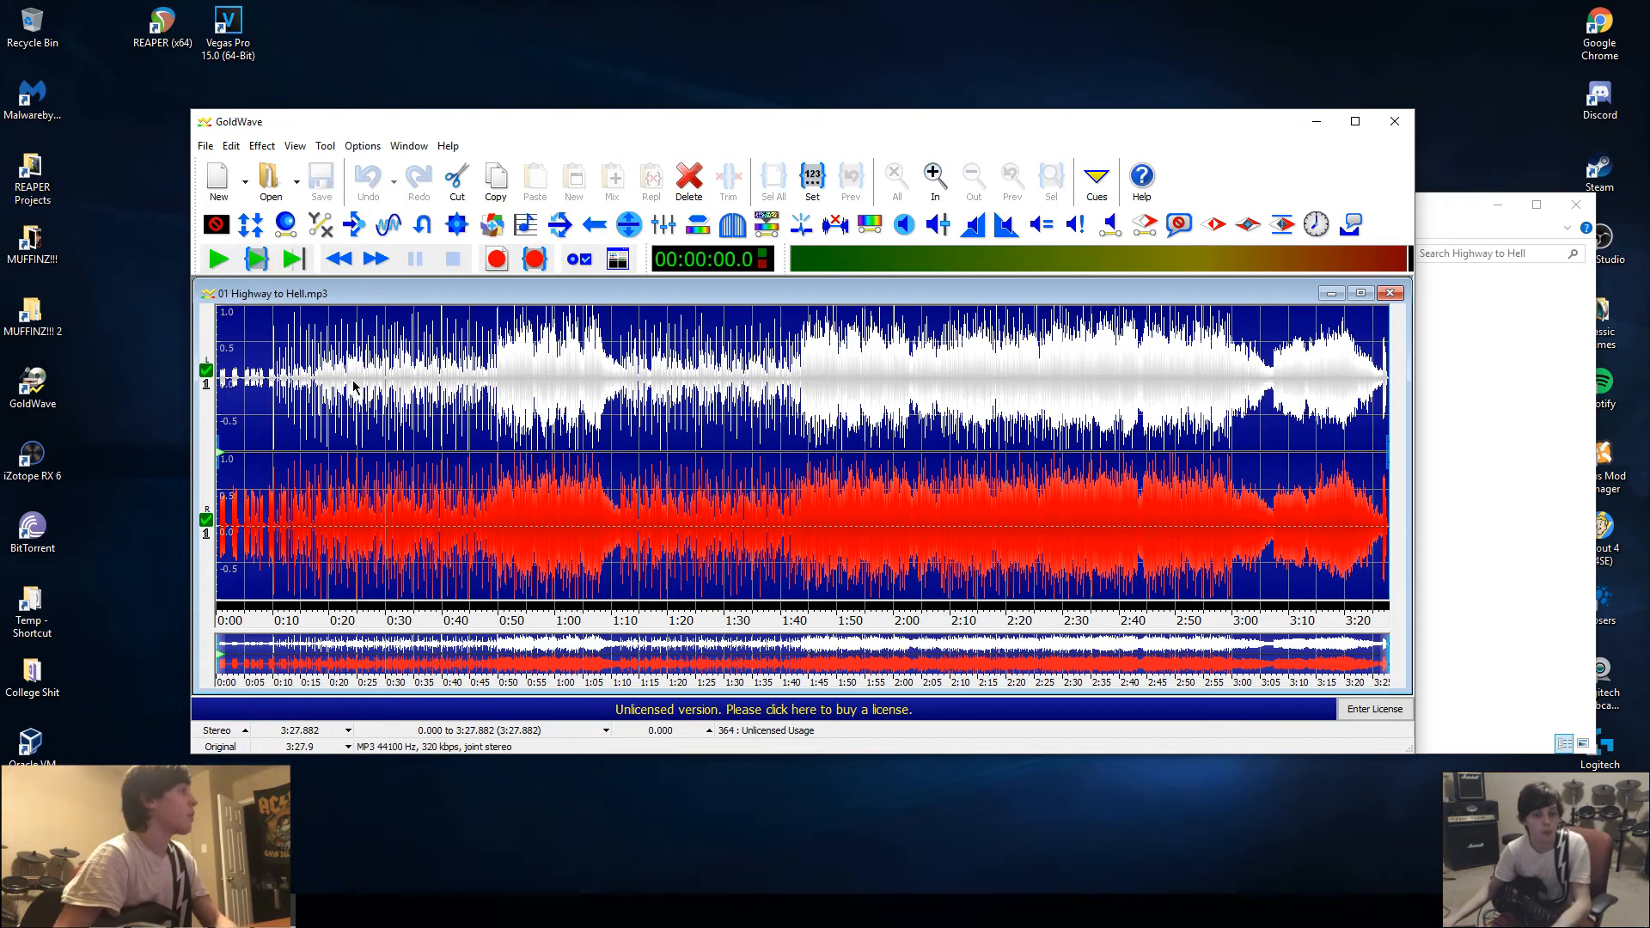
Step: Play the original track from about 48 seconds to hear the full mix, and stop playback
left_click(486, 344)
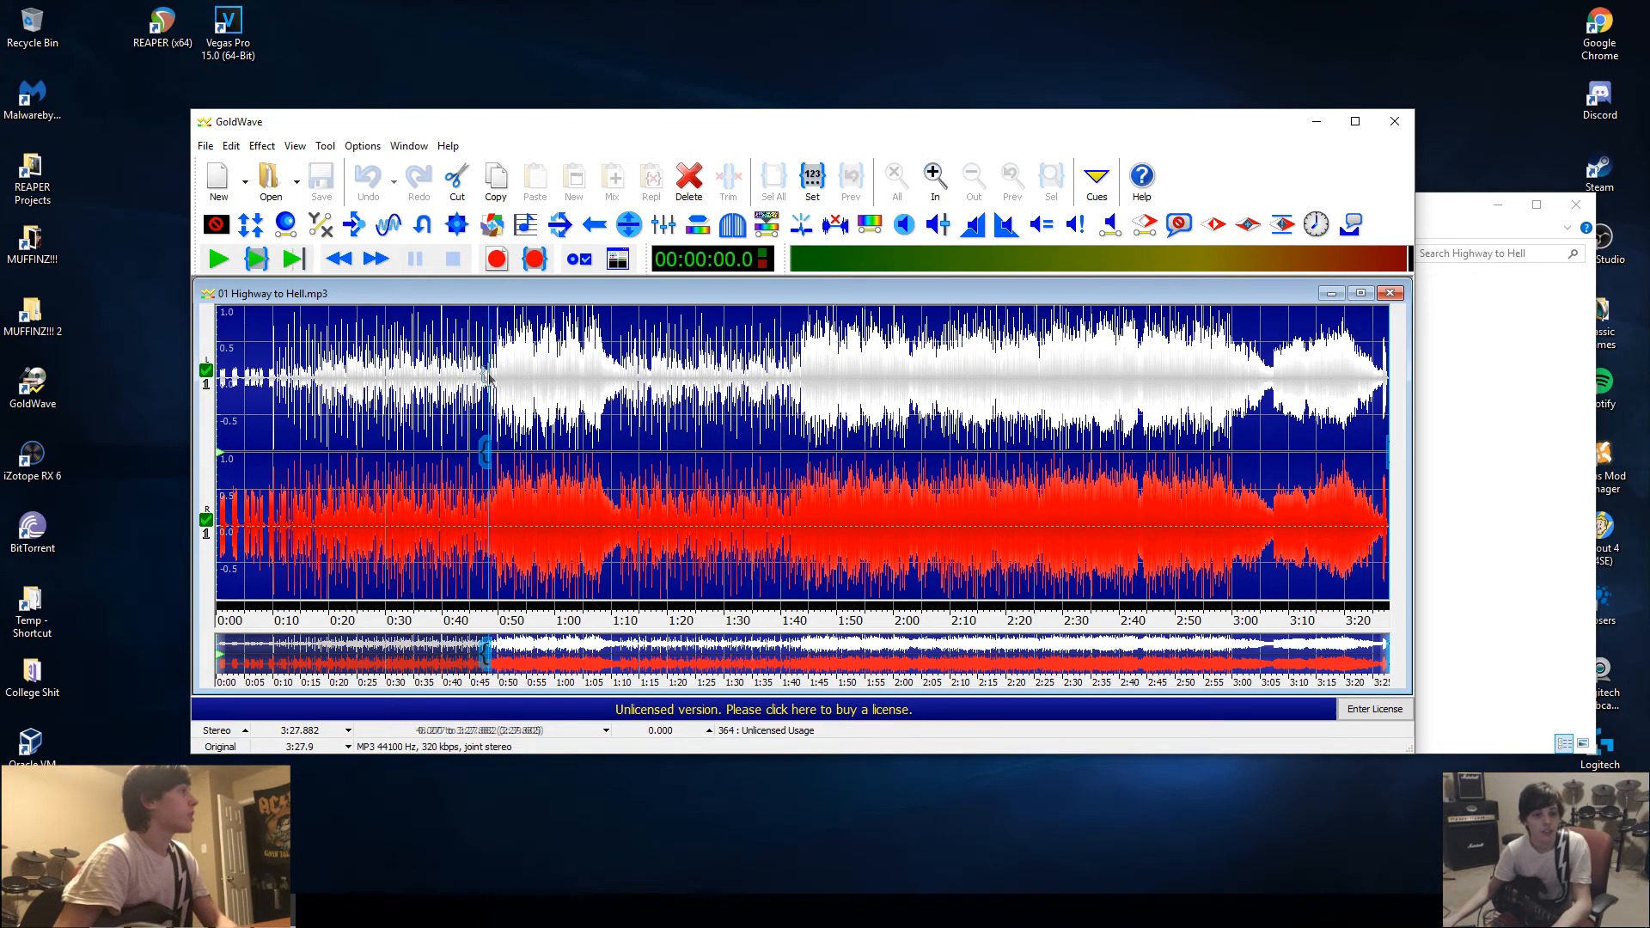
left_click(256, 259)
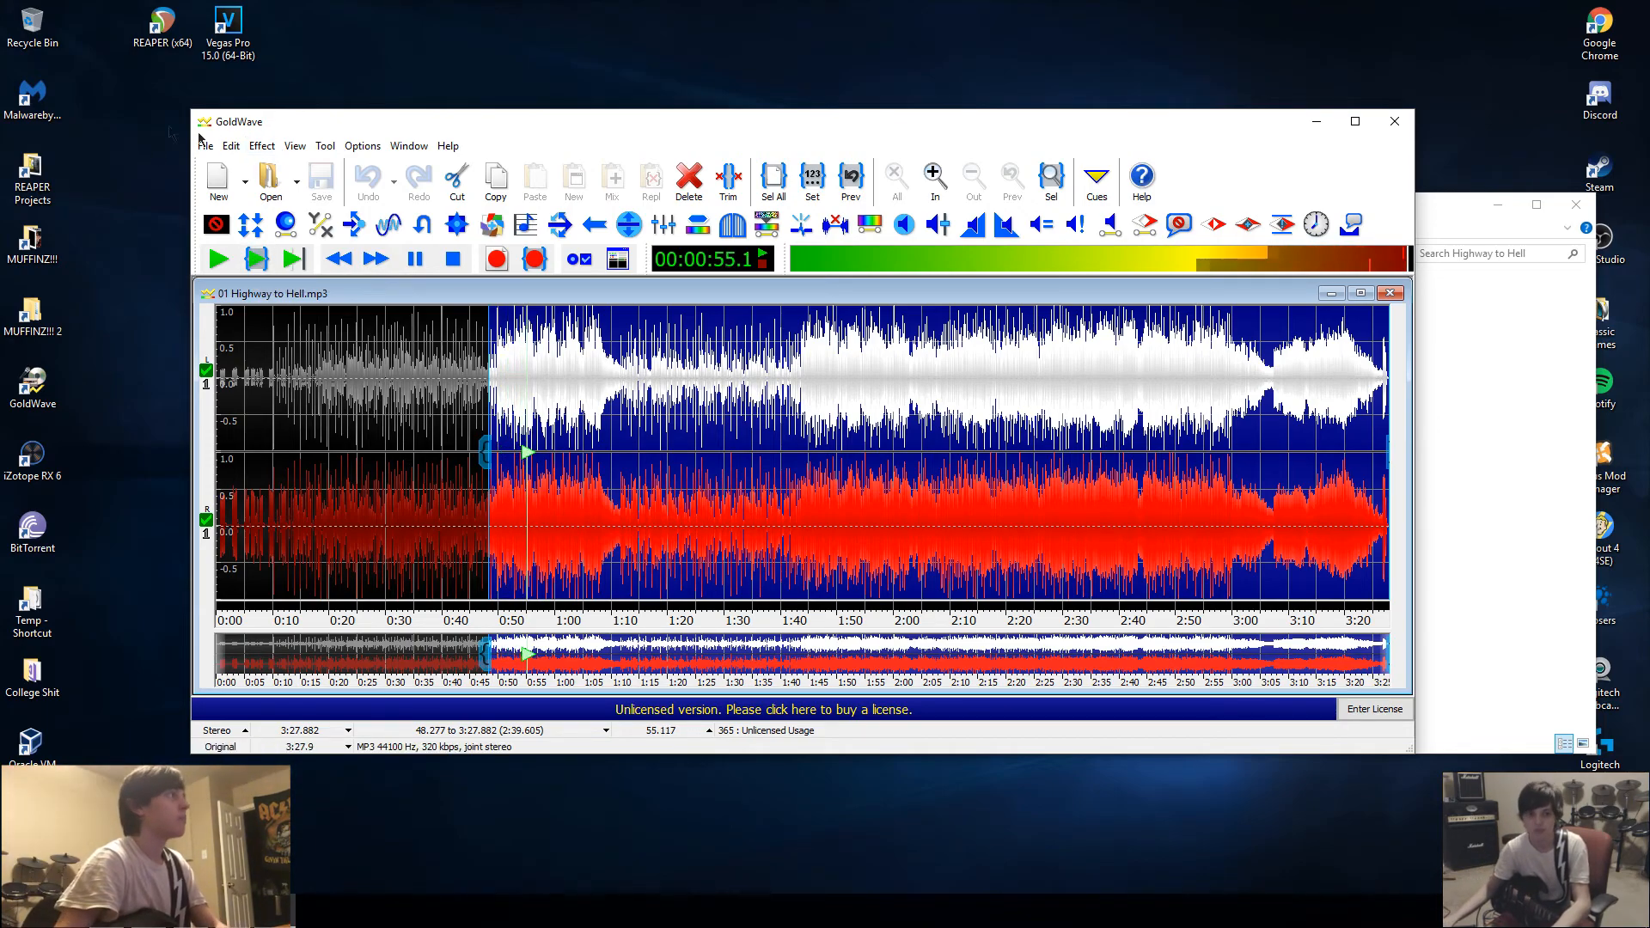
left_click(455, 260)
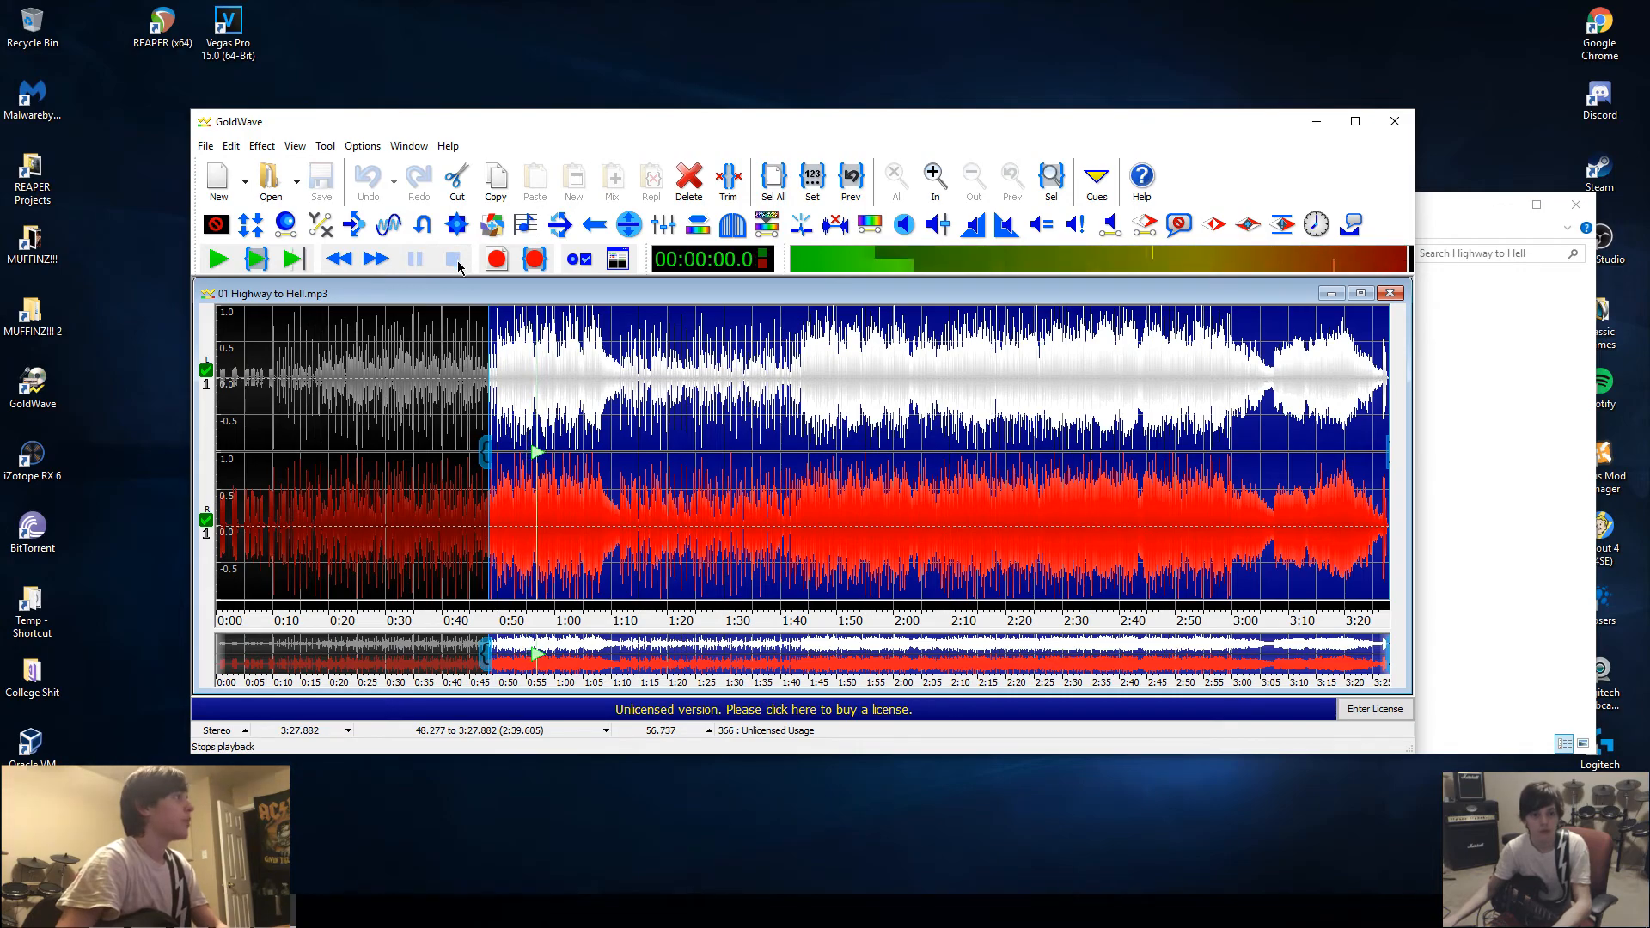
Step: Select the whole track again and load the "Reduce sides" preset in the Stereo Center effect
left_click_drag(487, 449, 215, 408)
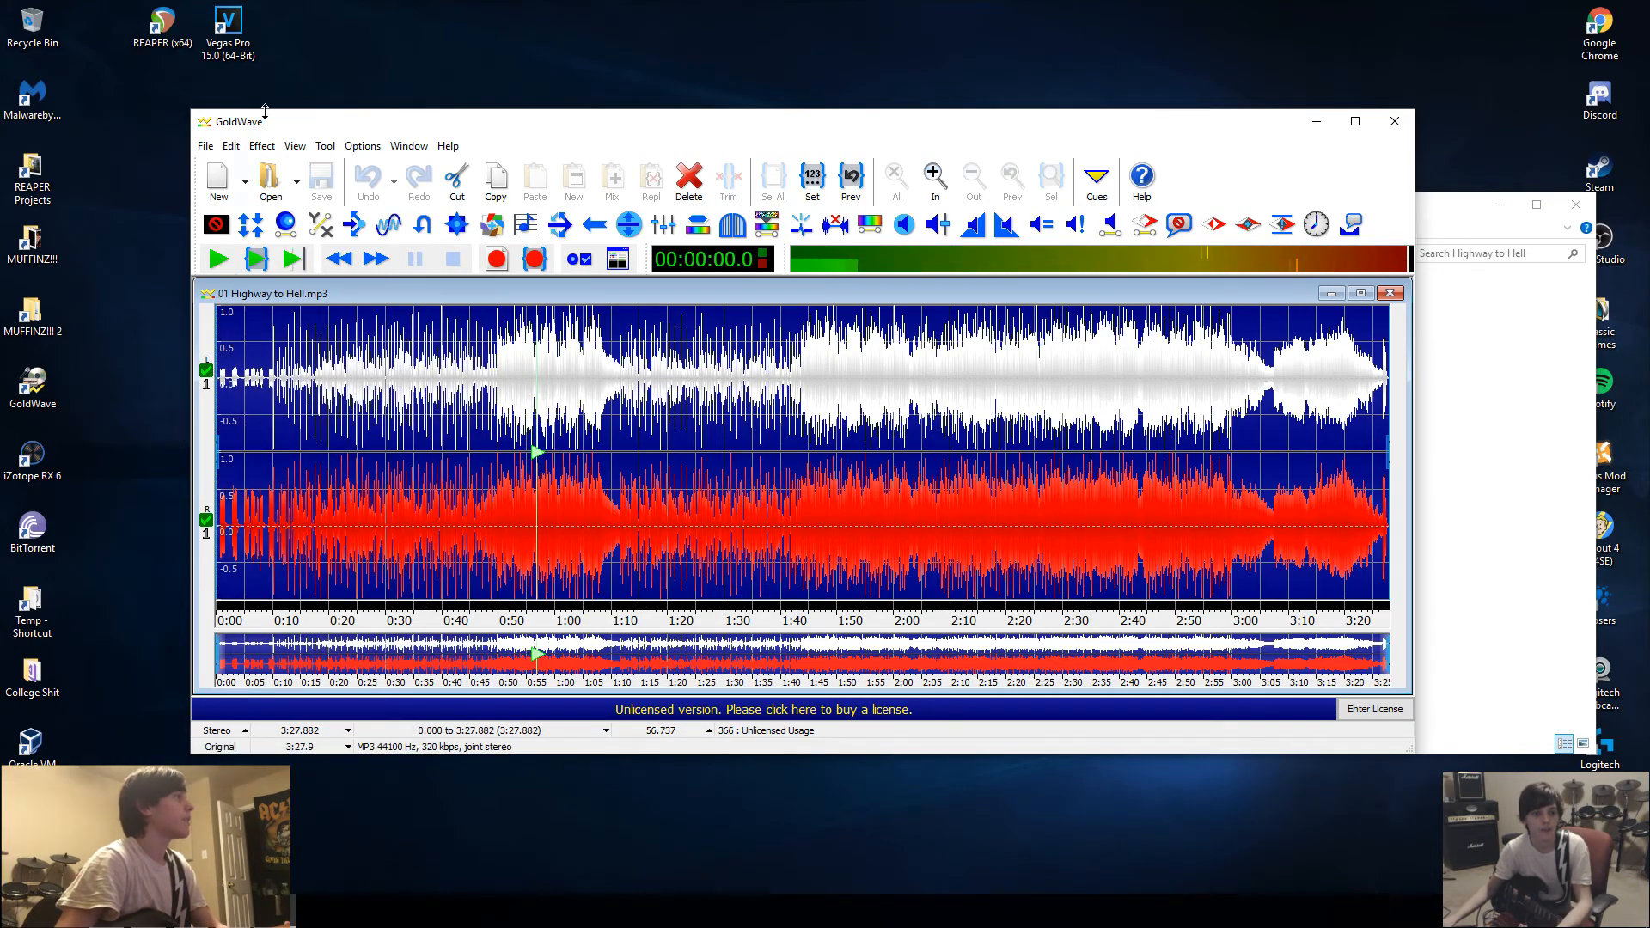
left_click(262, 146)
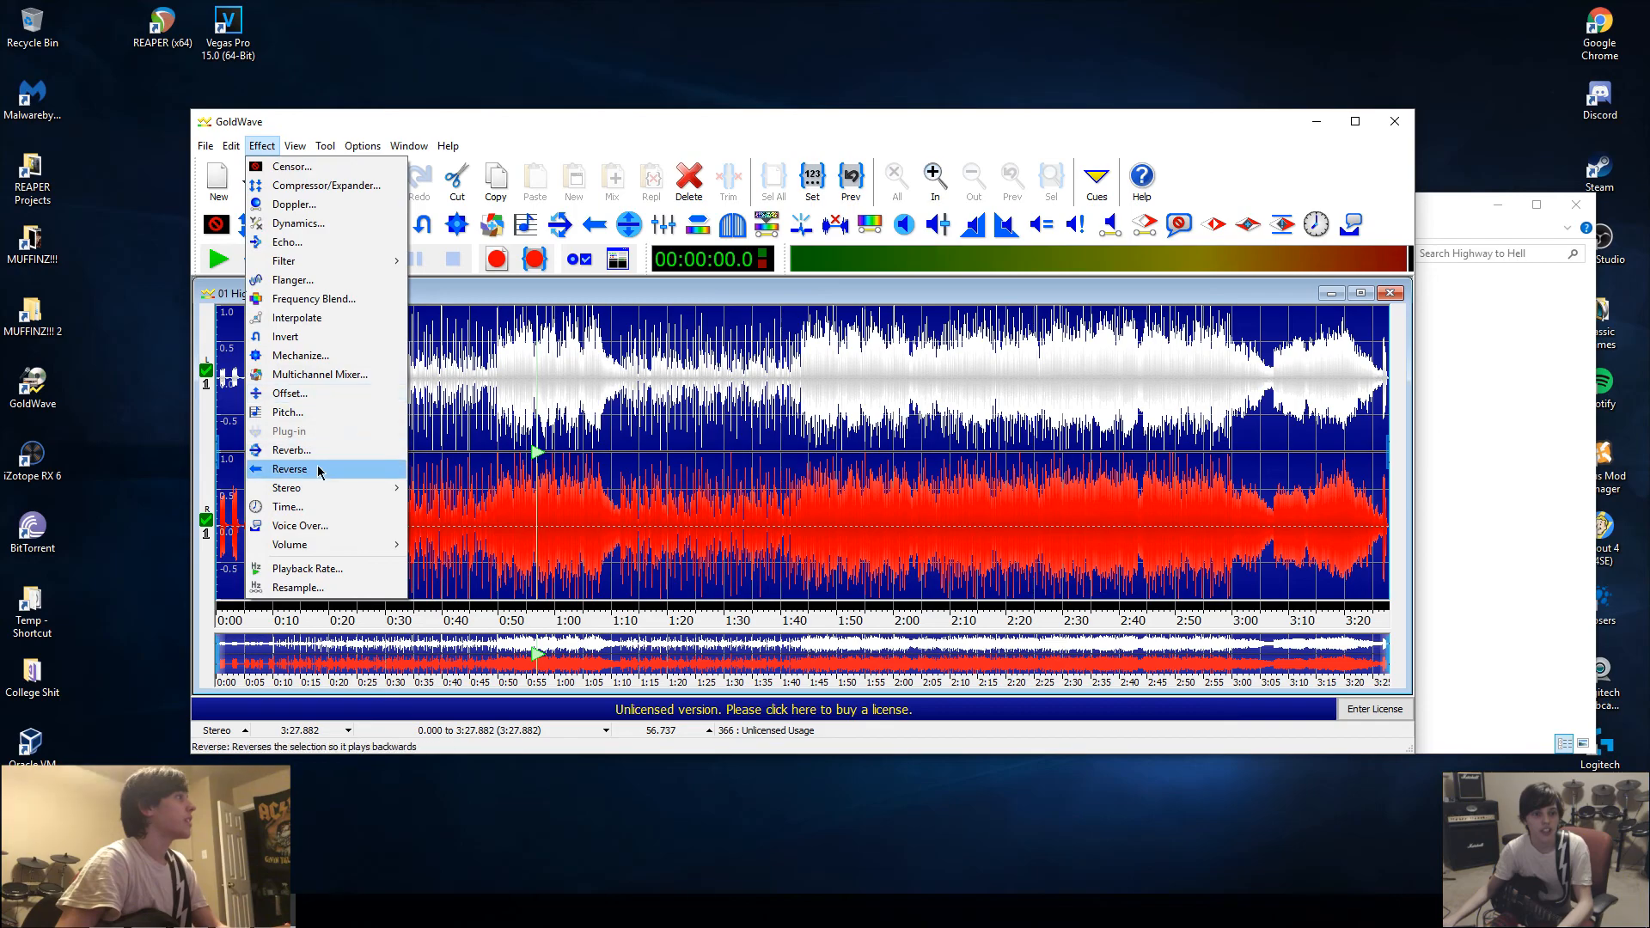
mouse_move(324, 487)
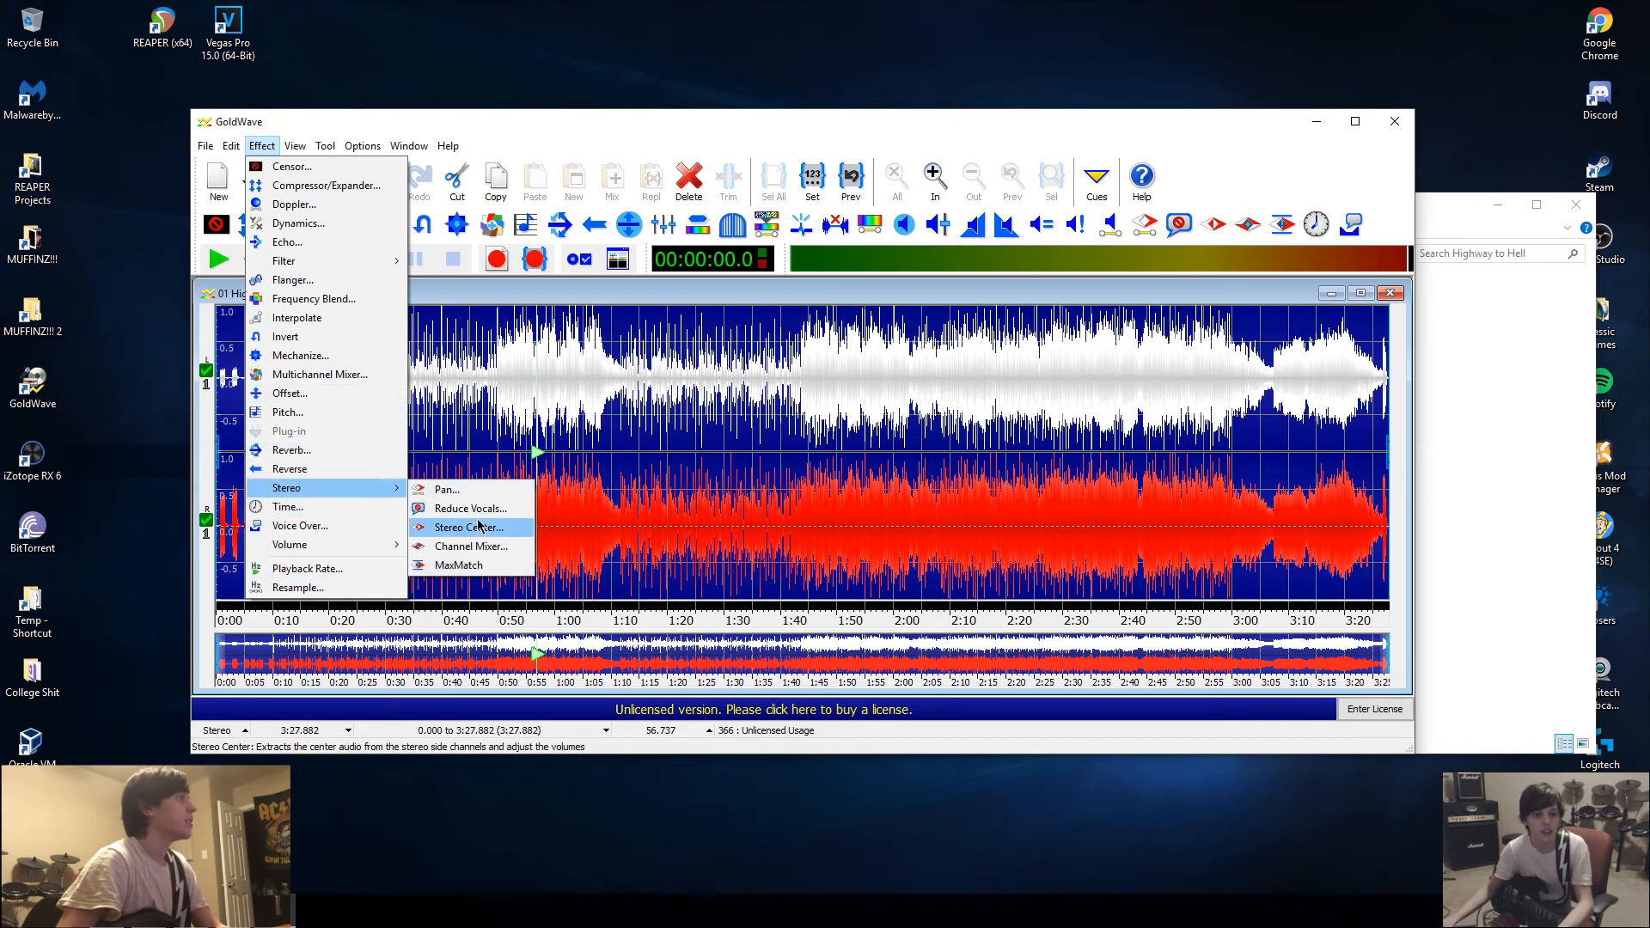
left_click(480, 528)
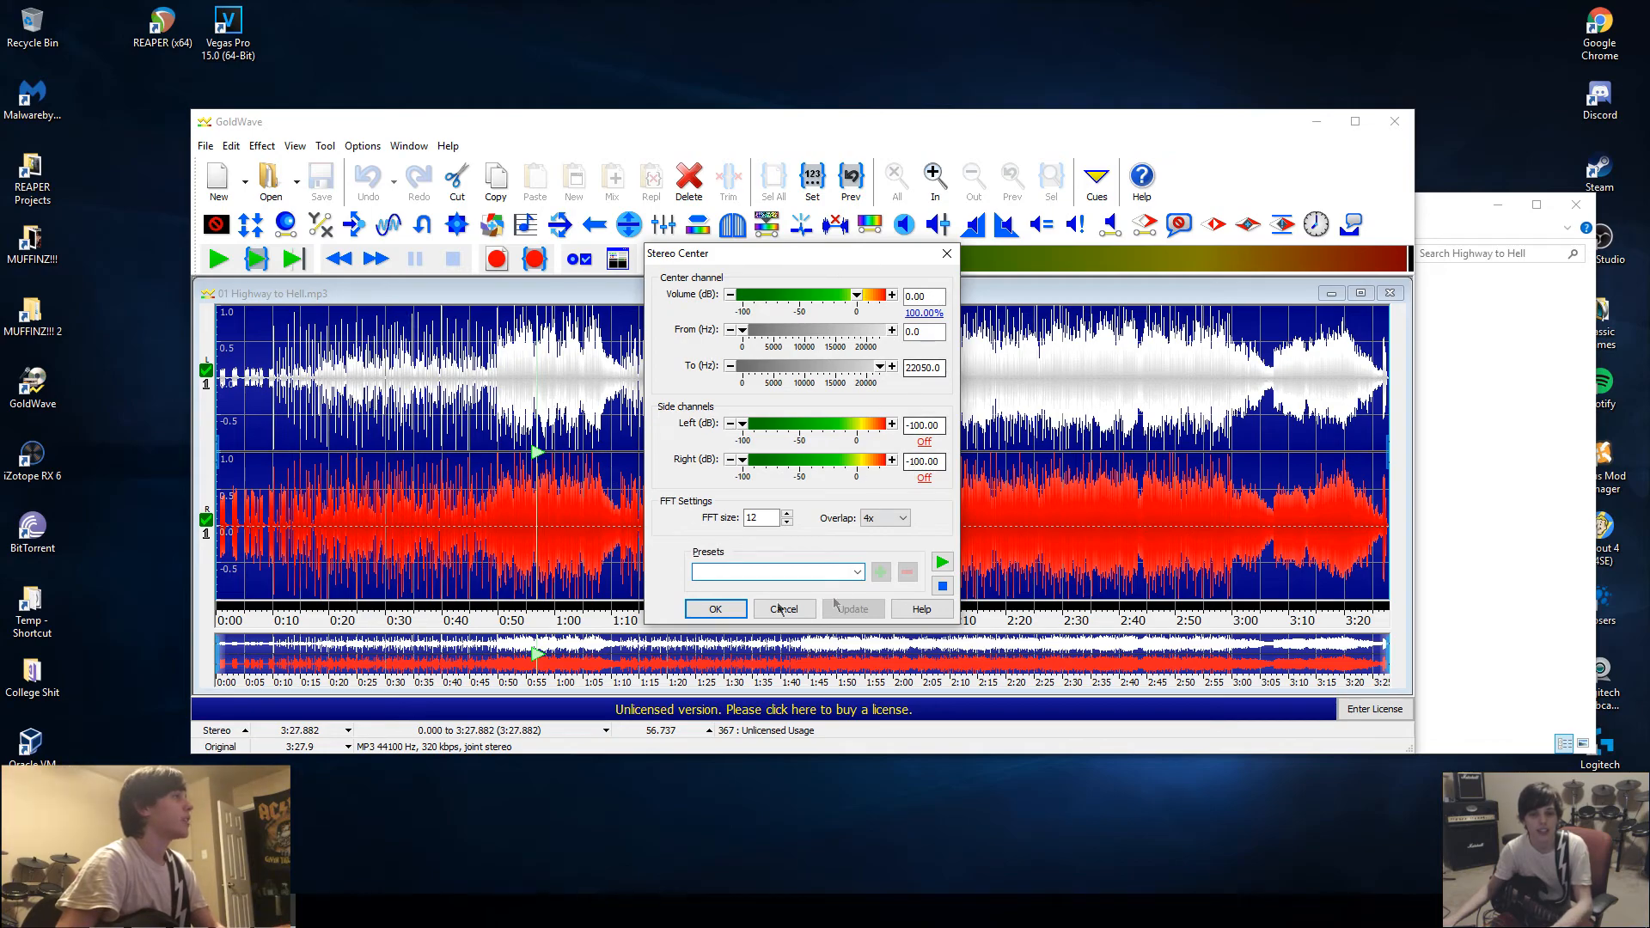
left_click(859, 572)
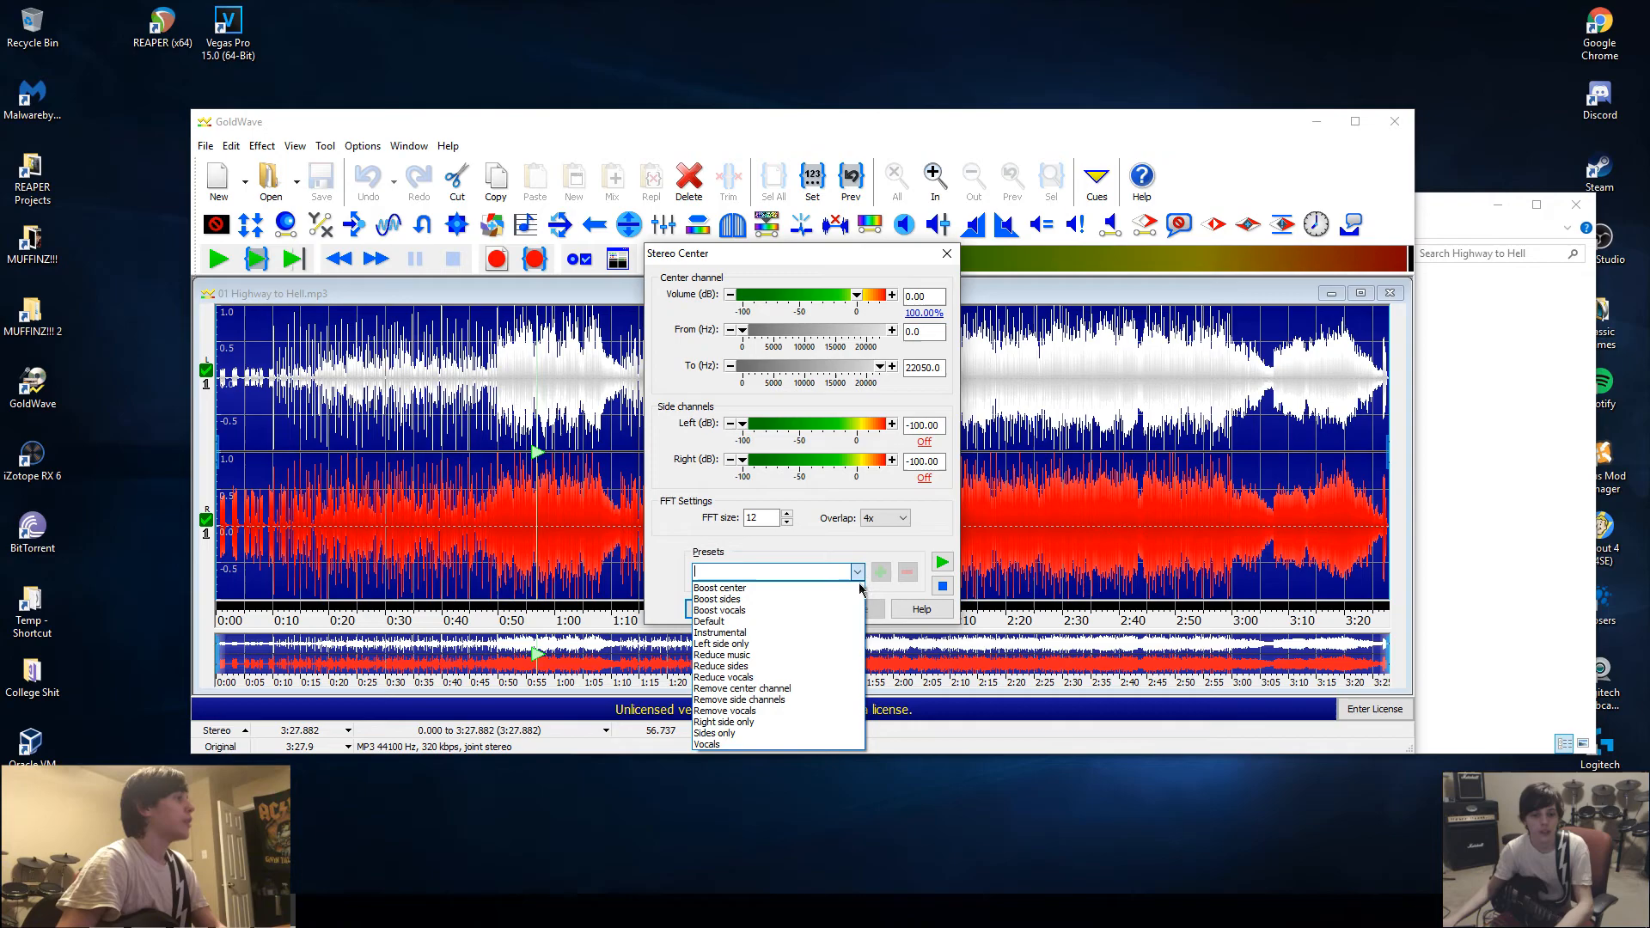
left_click(780, 700)
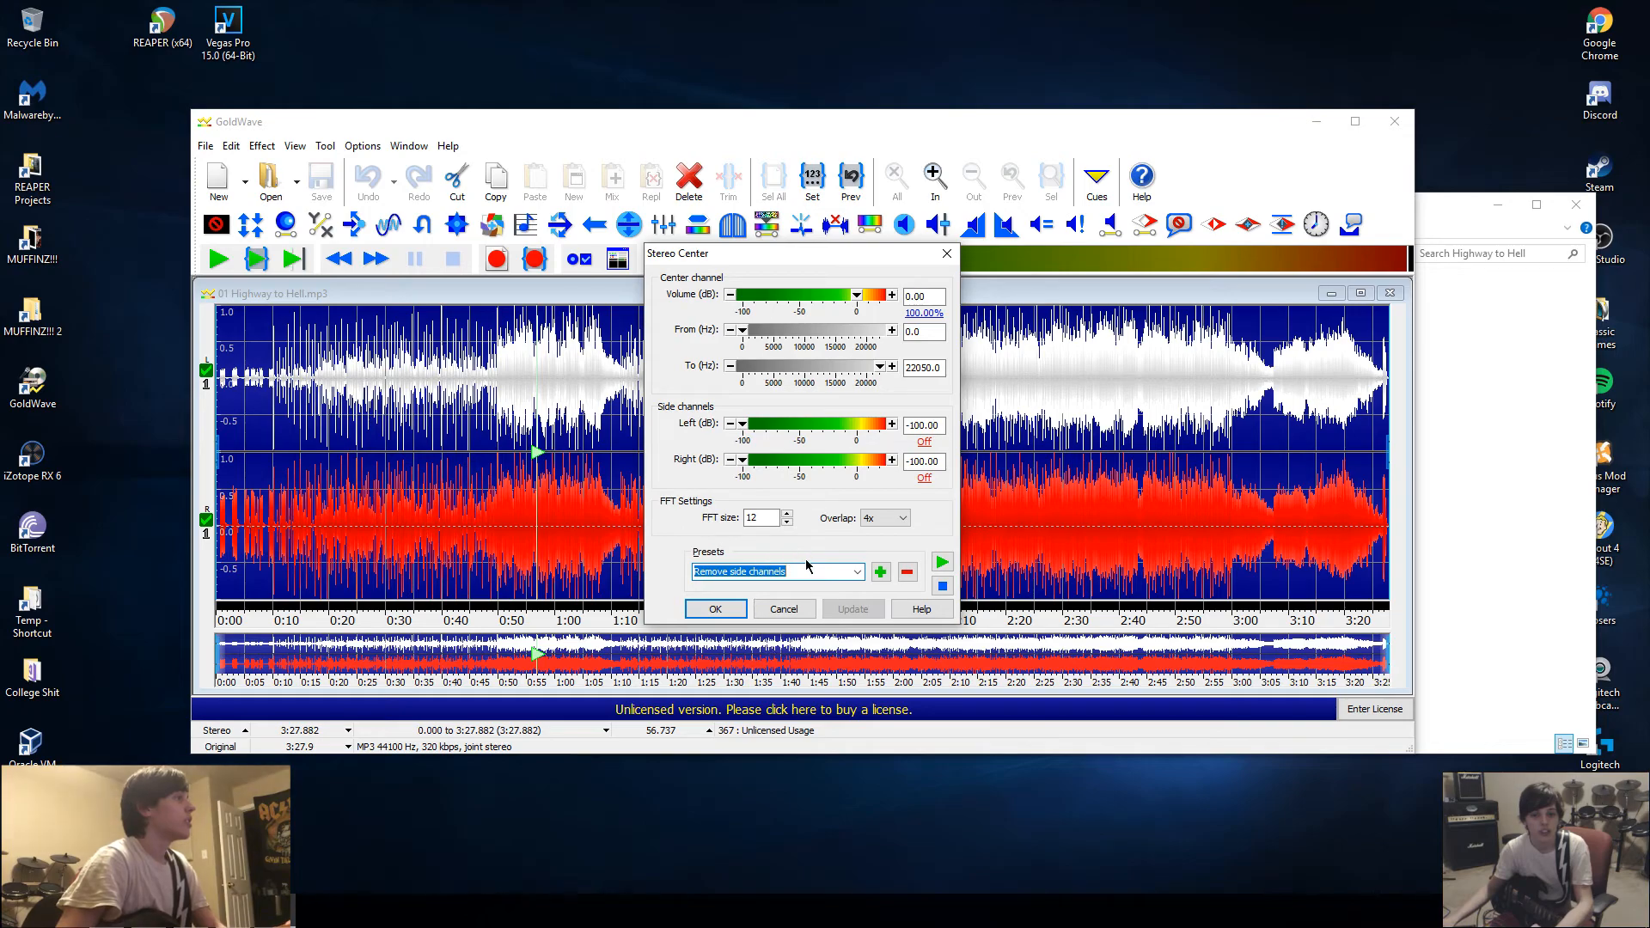
left_click(860, 574)
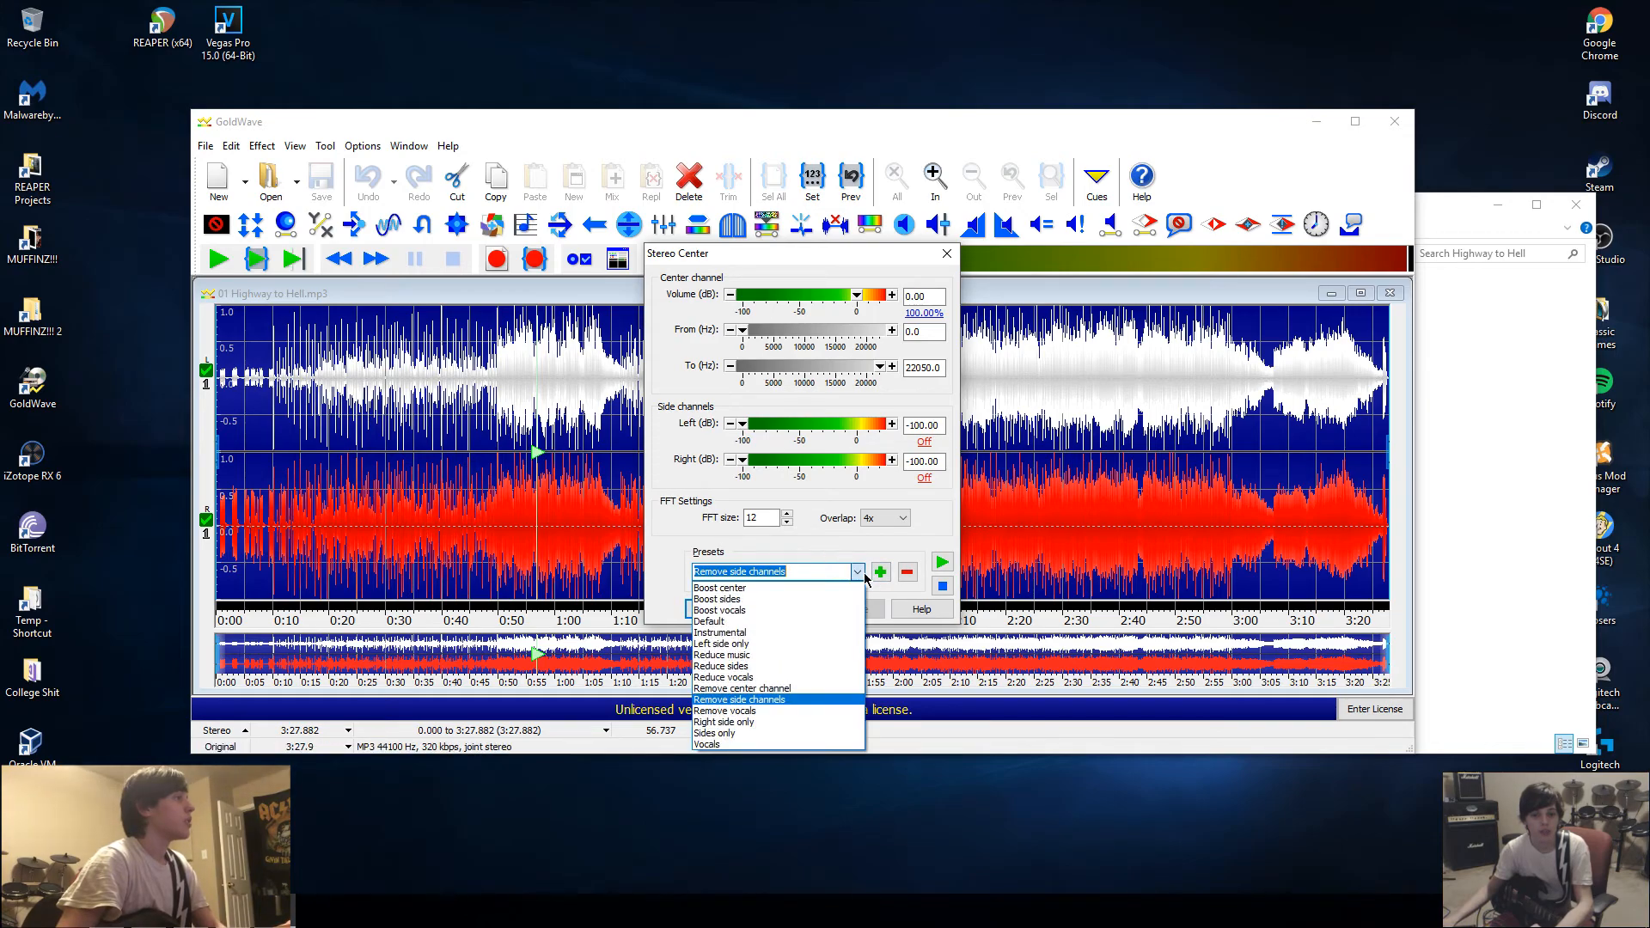
left_click(773, 667)
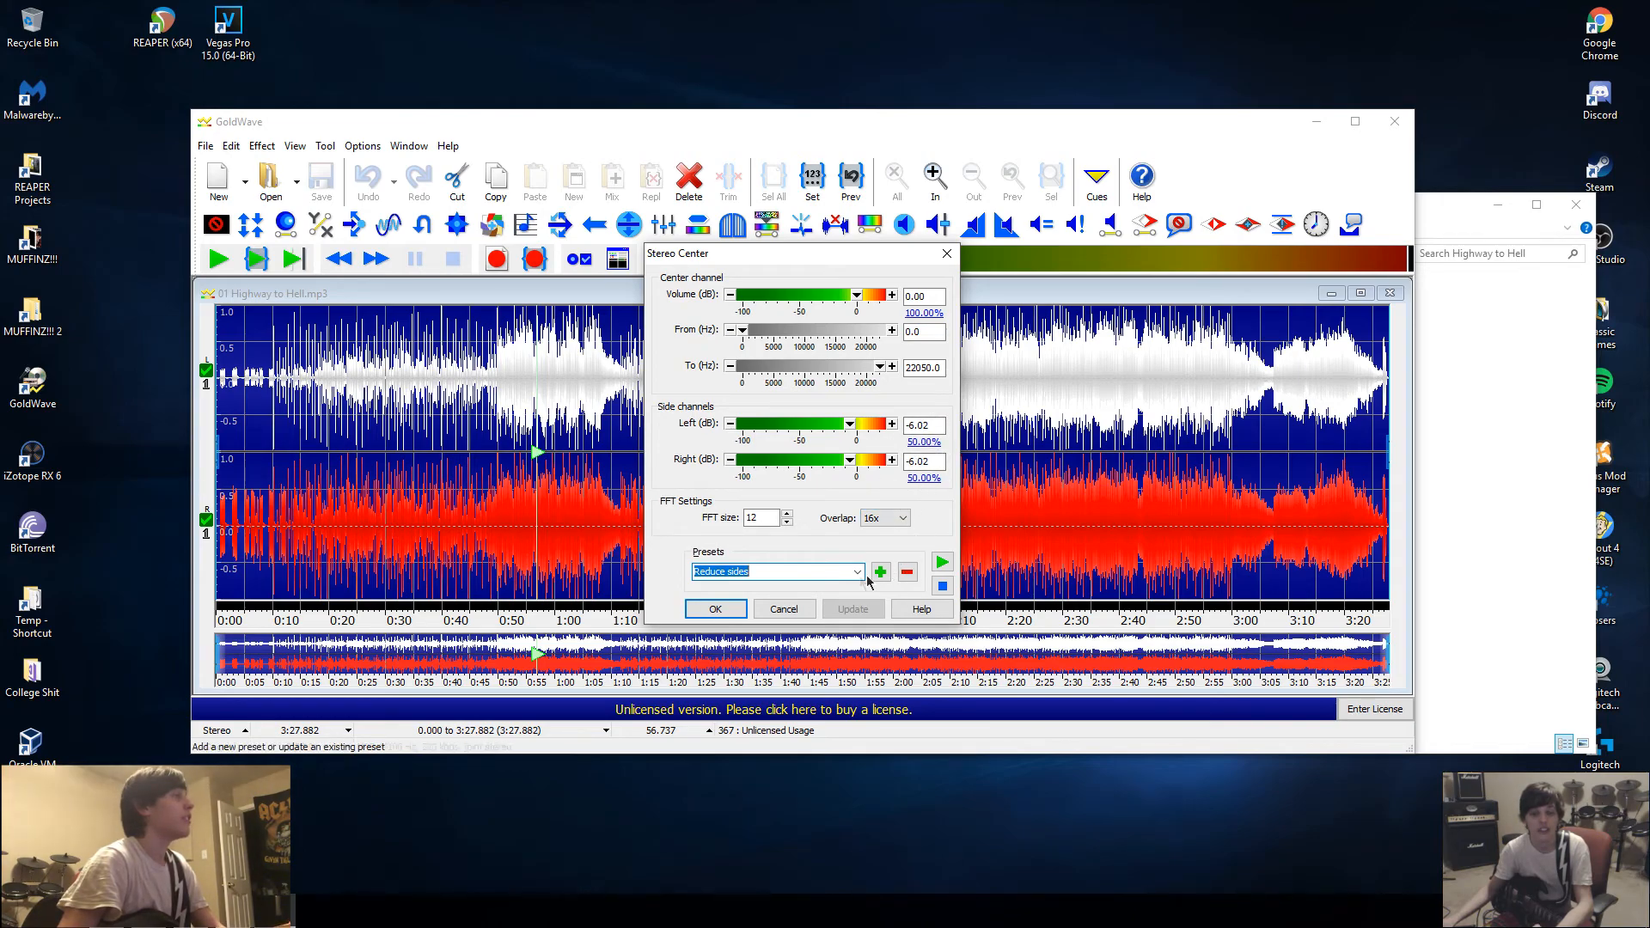
Step: Set the left and right side channels to -12.04 dB (25%) and apply the Stereo Center effect
left_click(924, 443)
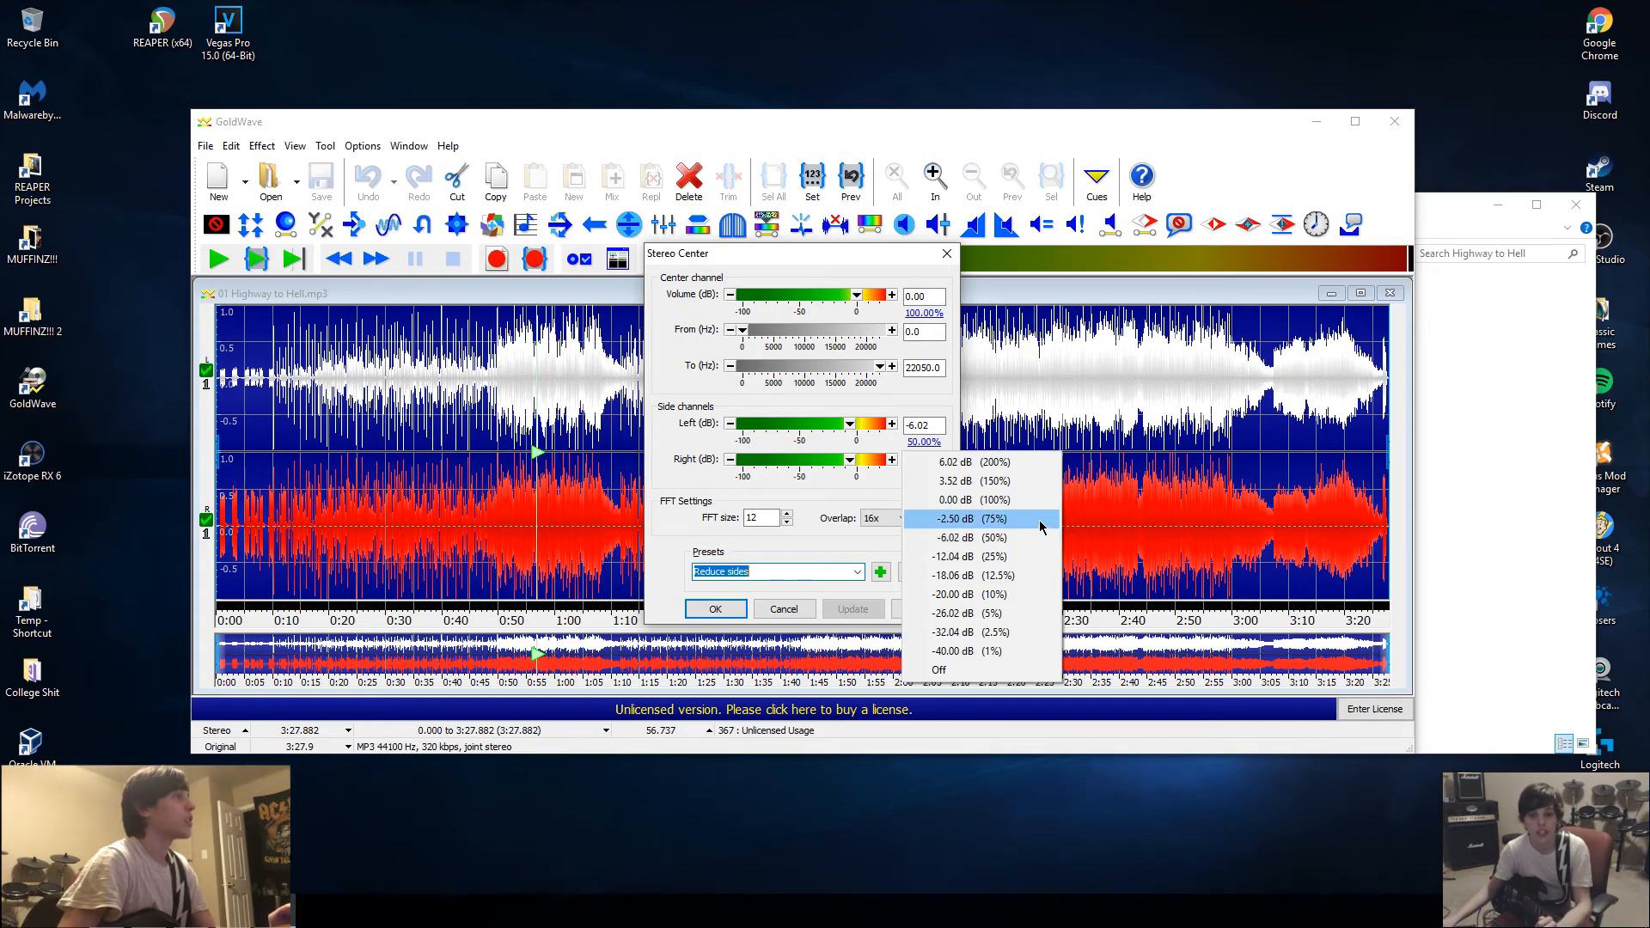
left_click(1031, 565)
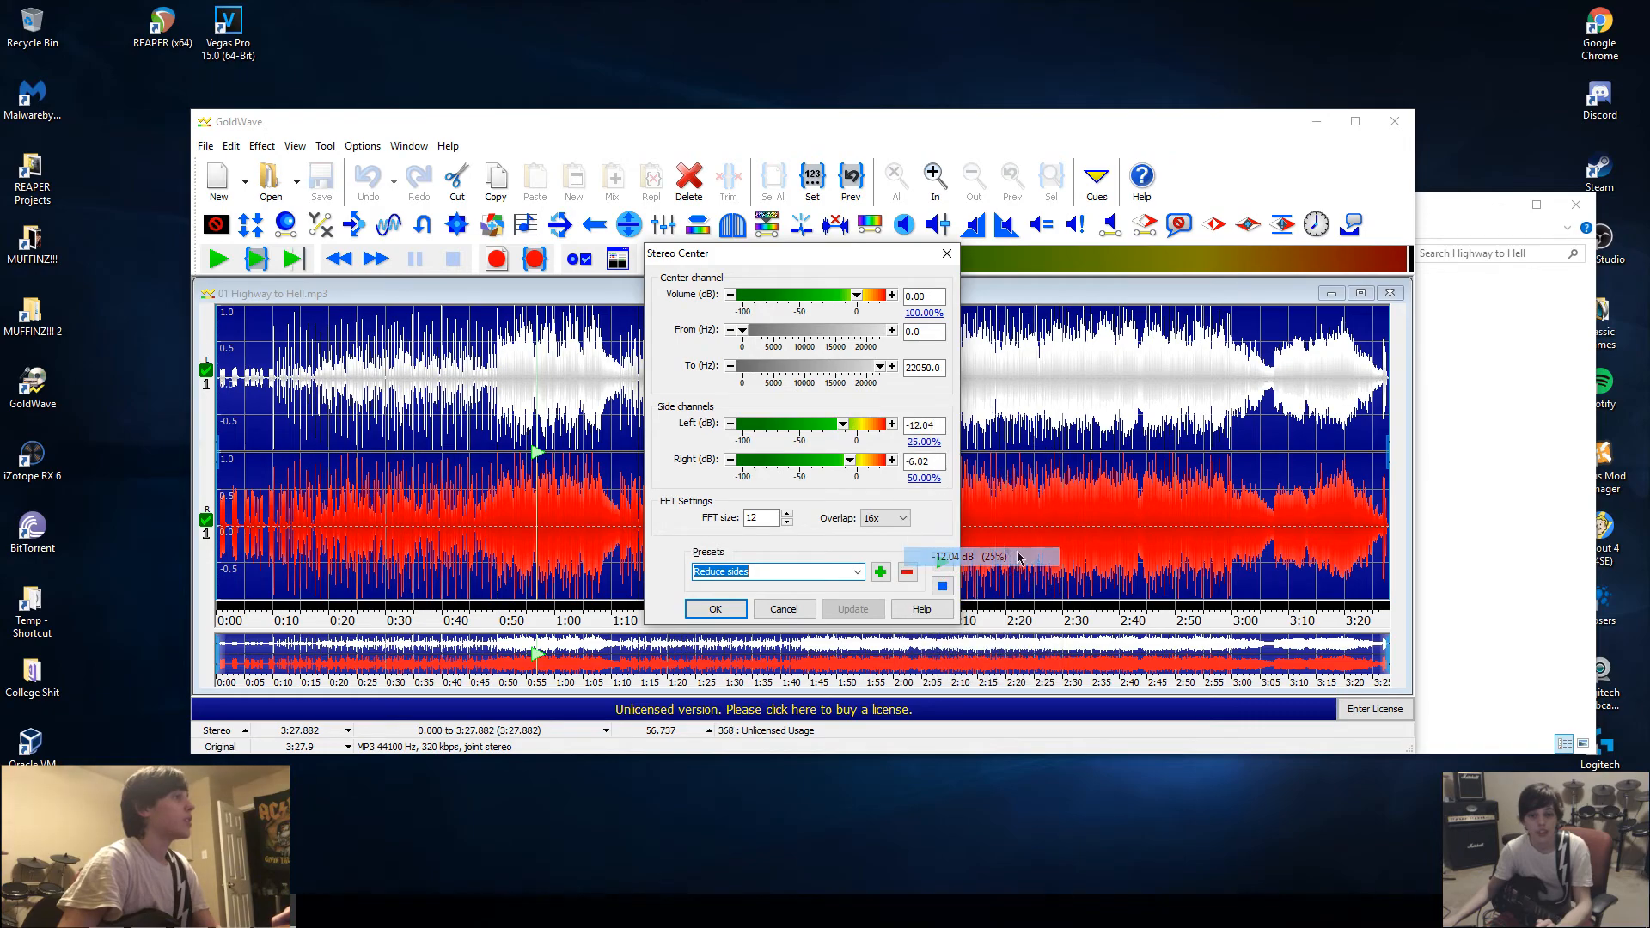
left_click(924, 478)
left_click(1027, 593)
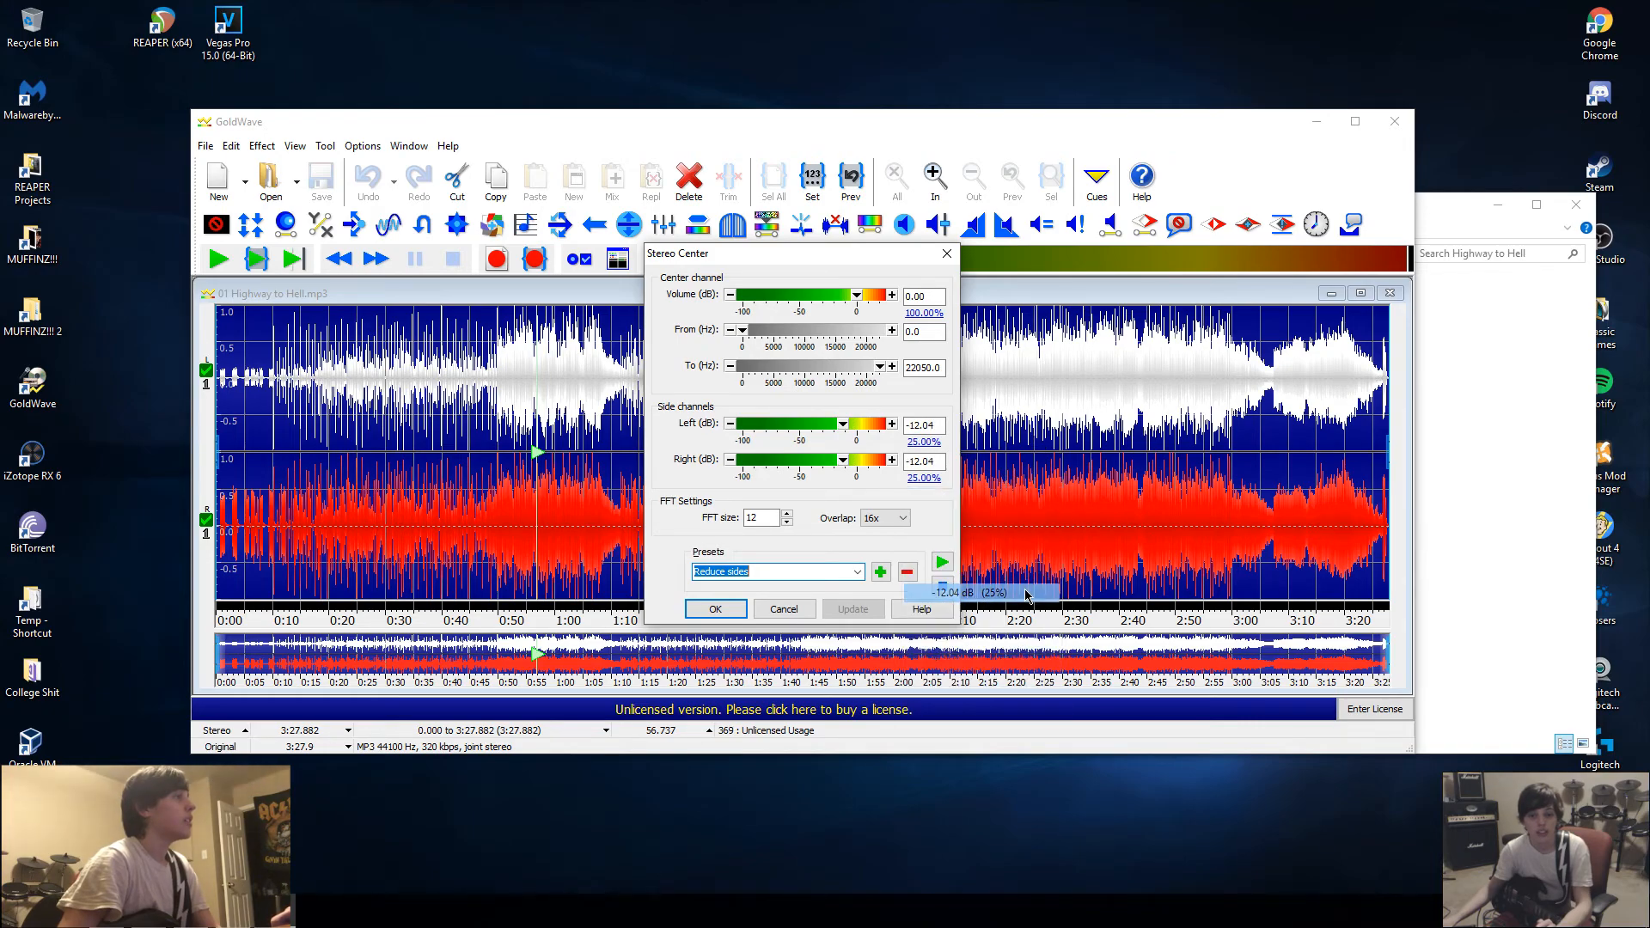
left_click(715, 609)
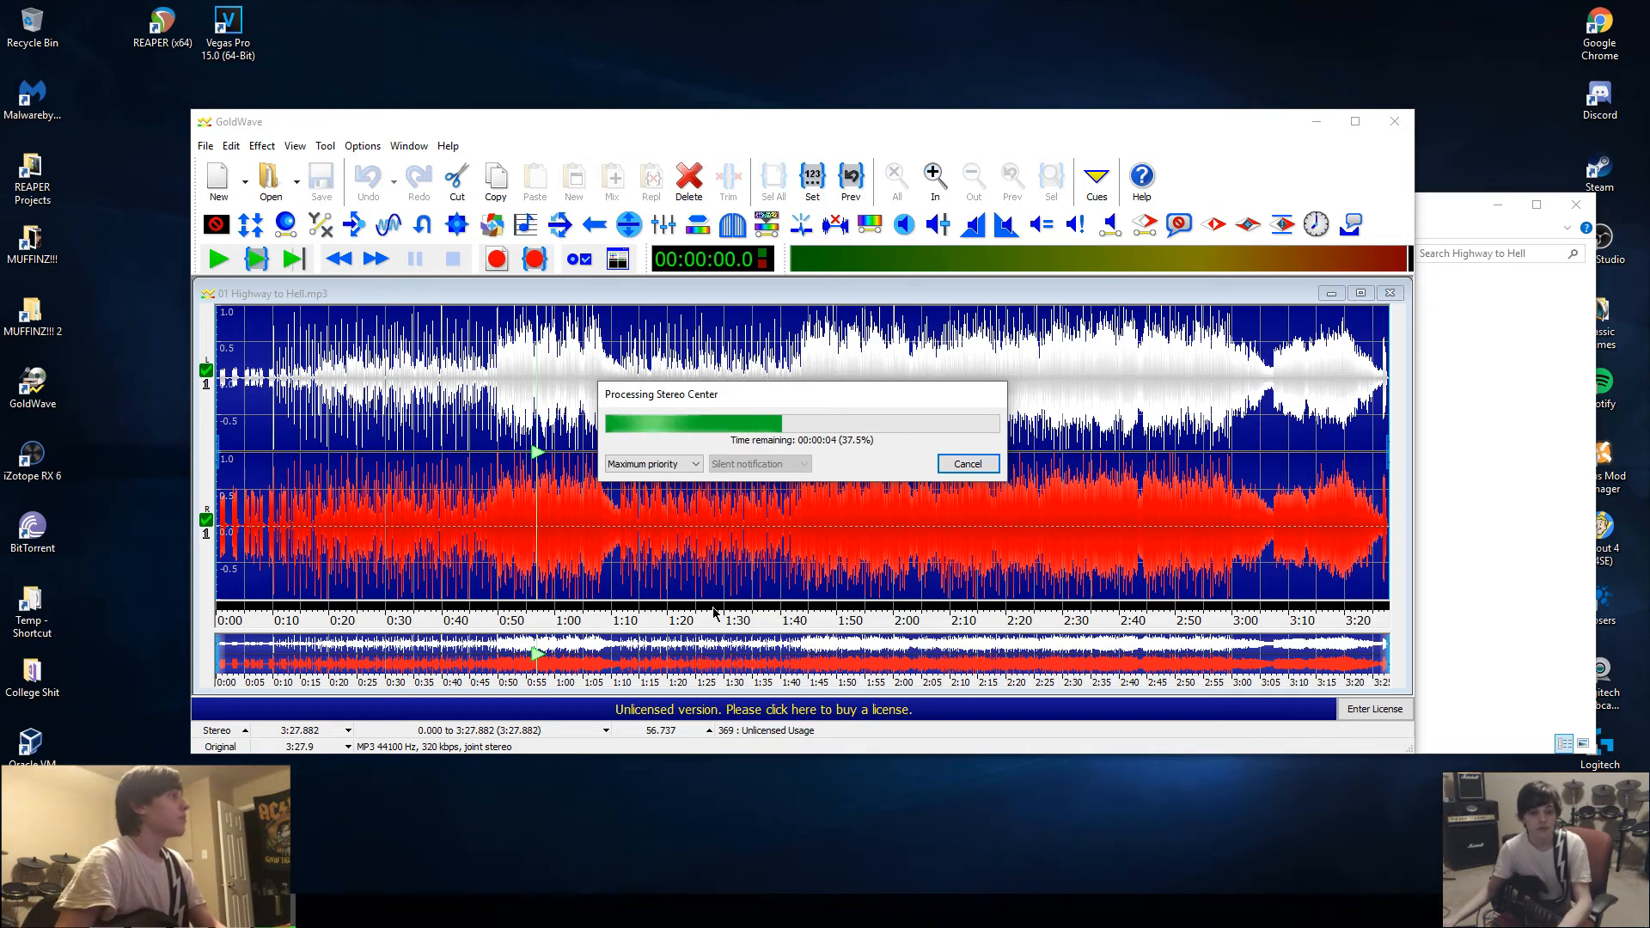
Step: Play the processed track from about 46 seconds to judge the reduced sides, and stop playback
left_click(473, 513)
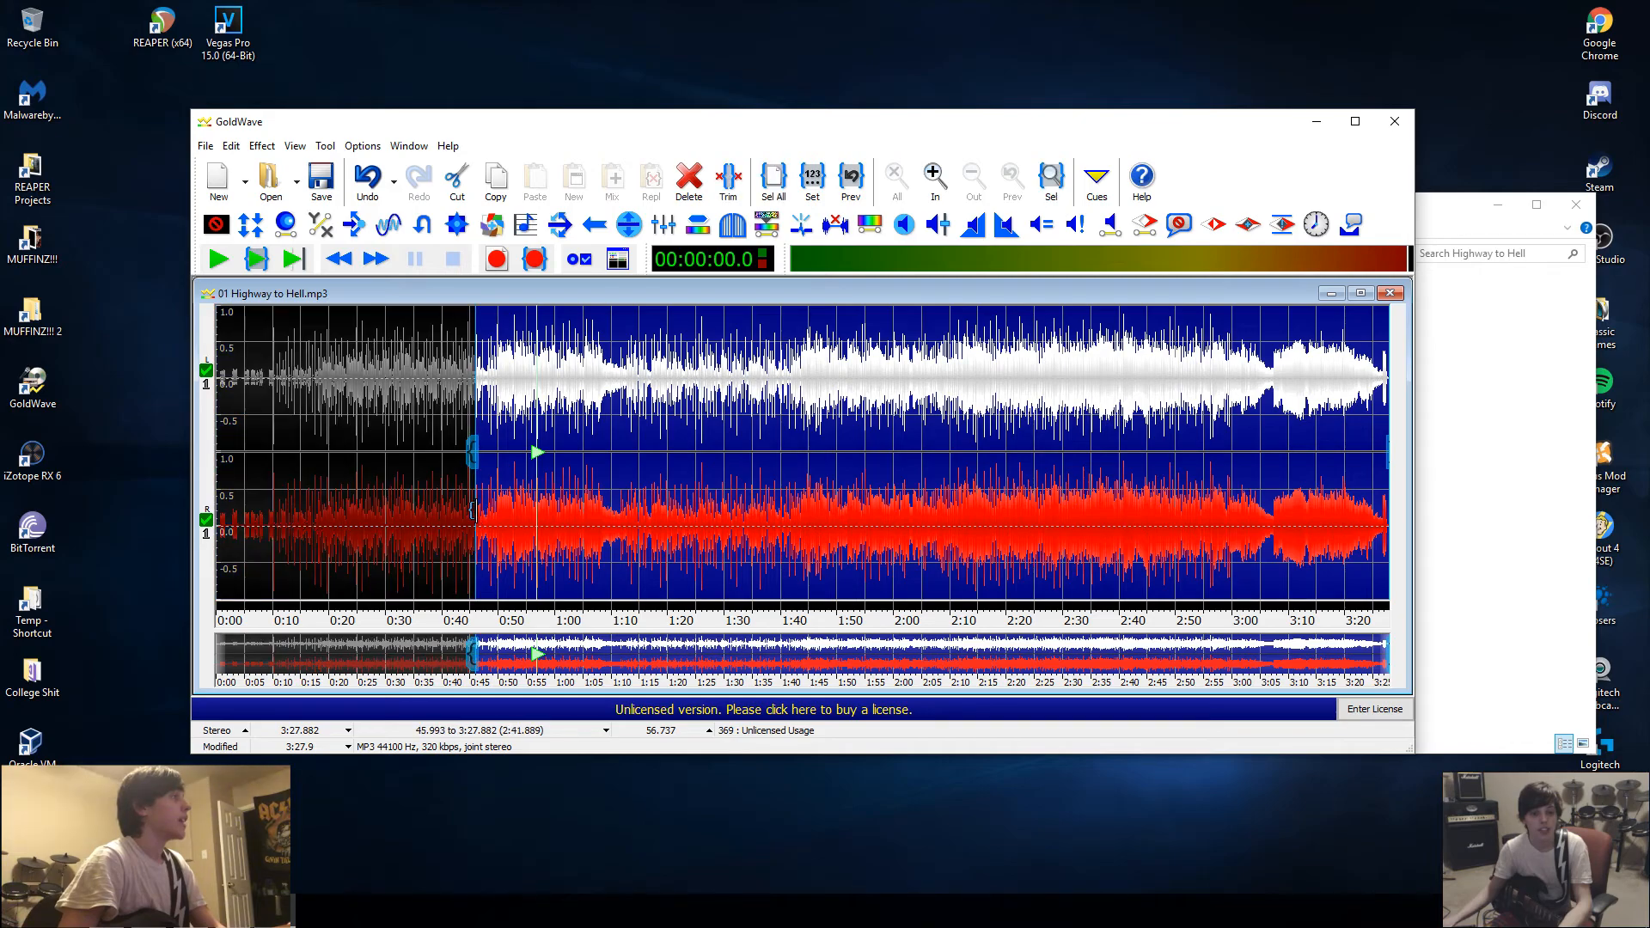
left_click(255, 258)
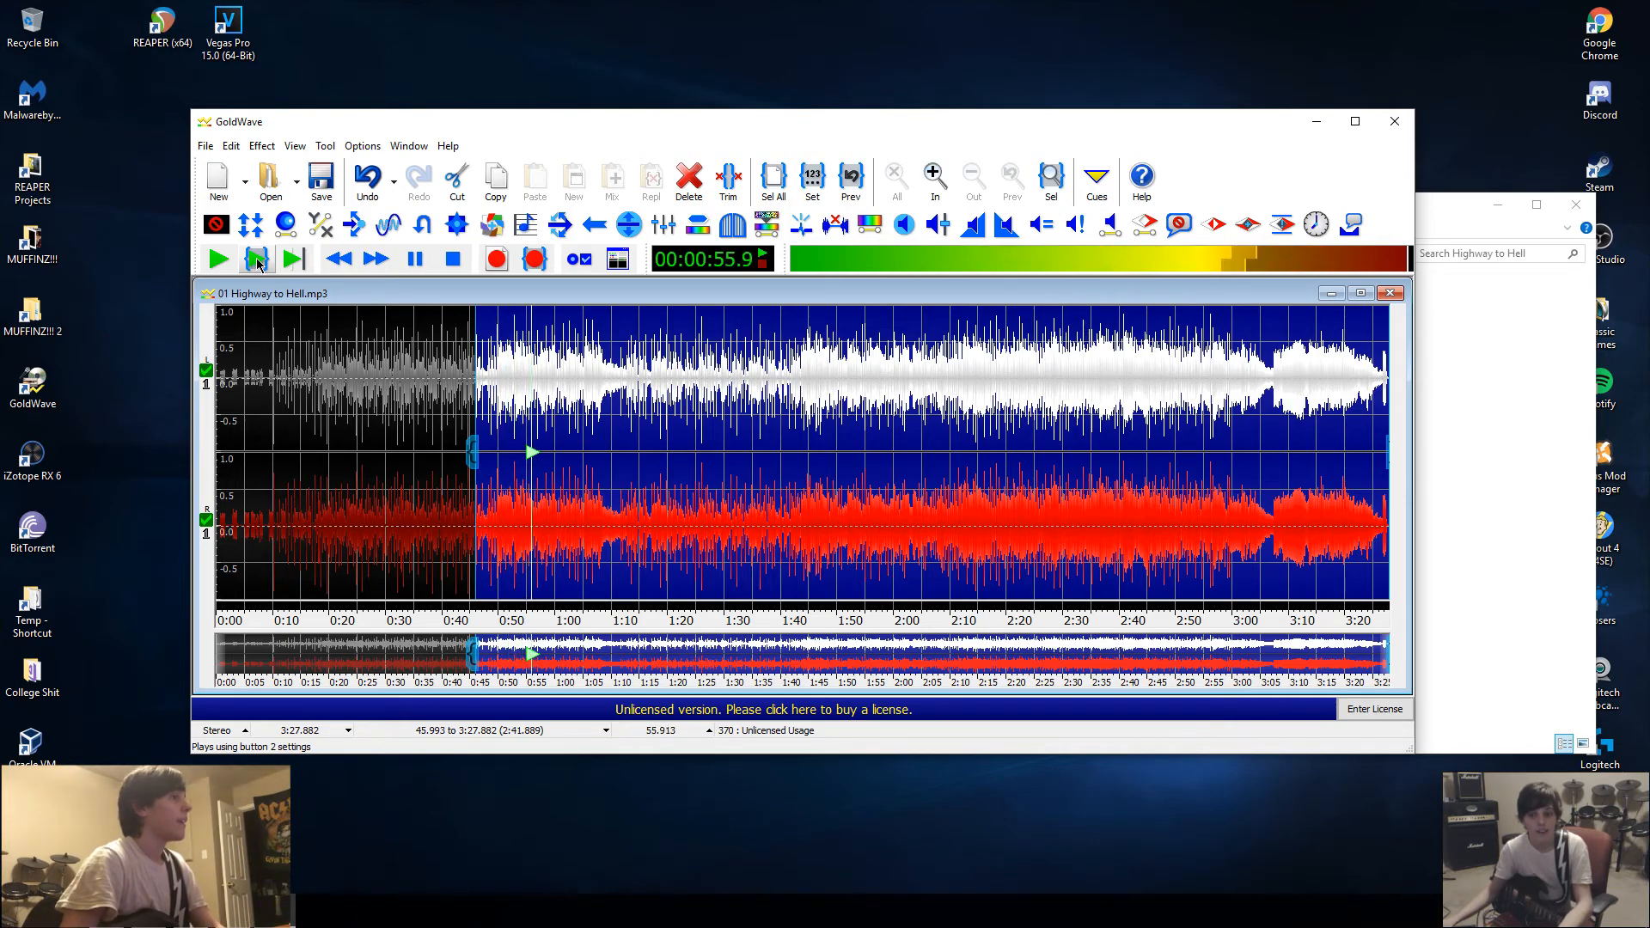
left_click(456, 263)
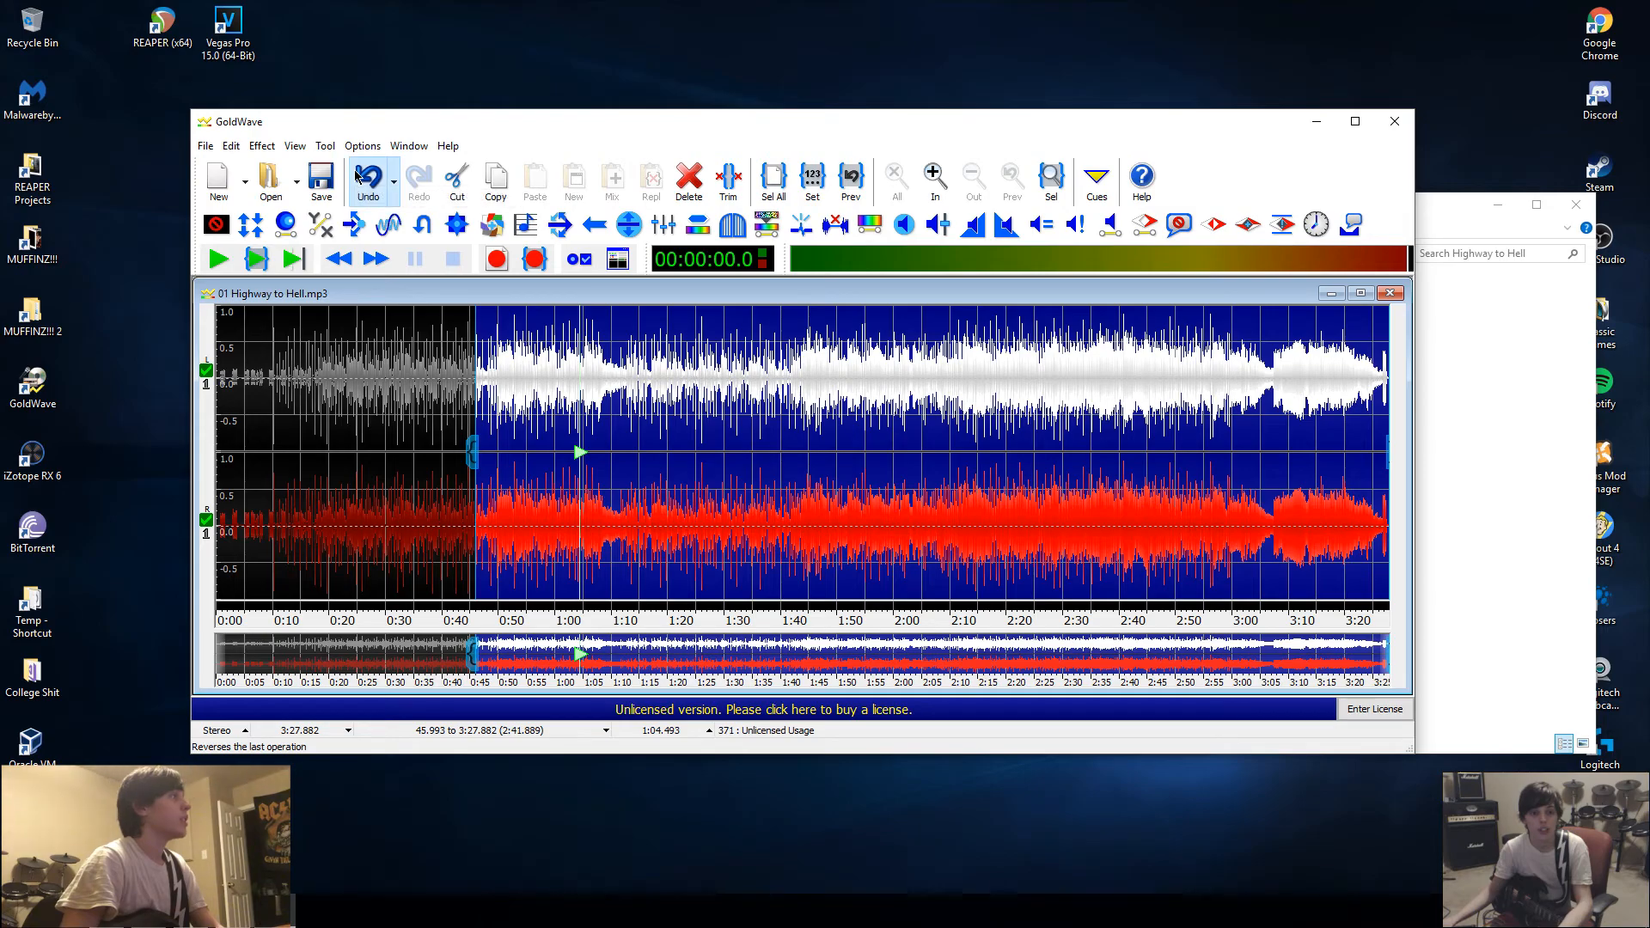
Step: Compare the original and processed audio by undoing and redoing Stereo Center between playbacks, ending with the effect undone
left_click(356, 176)
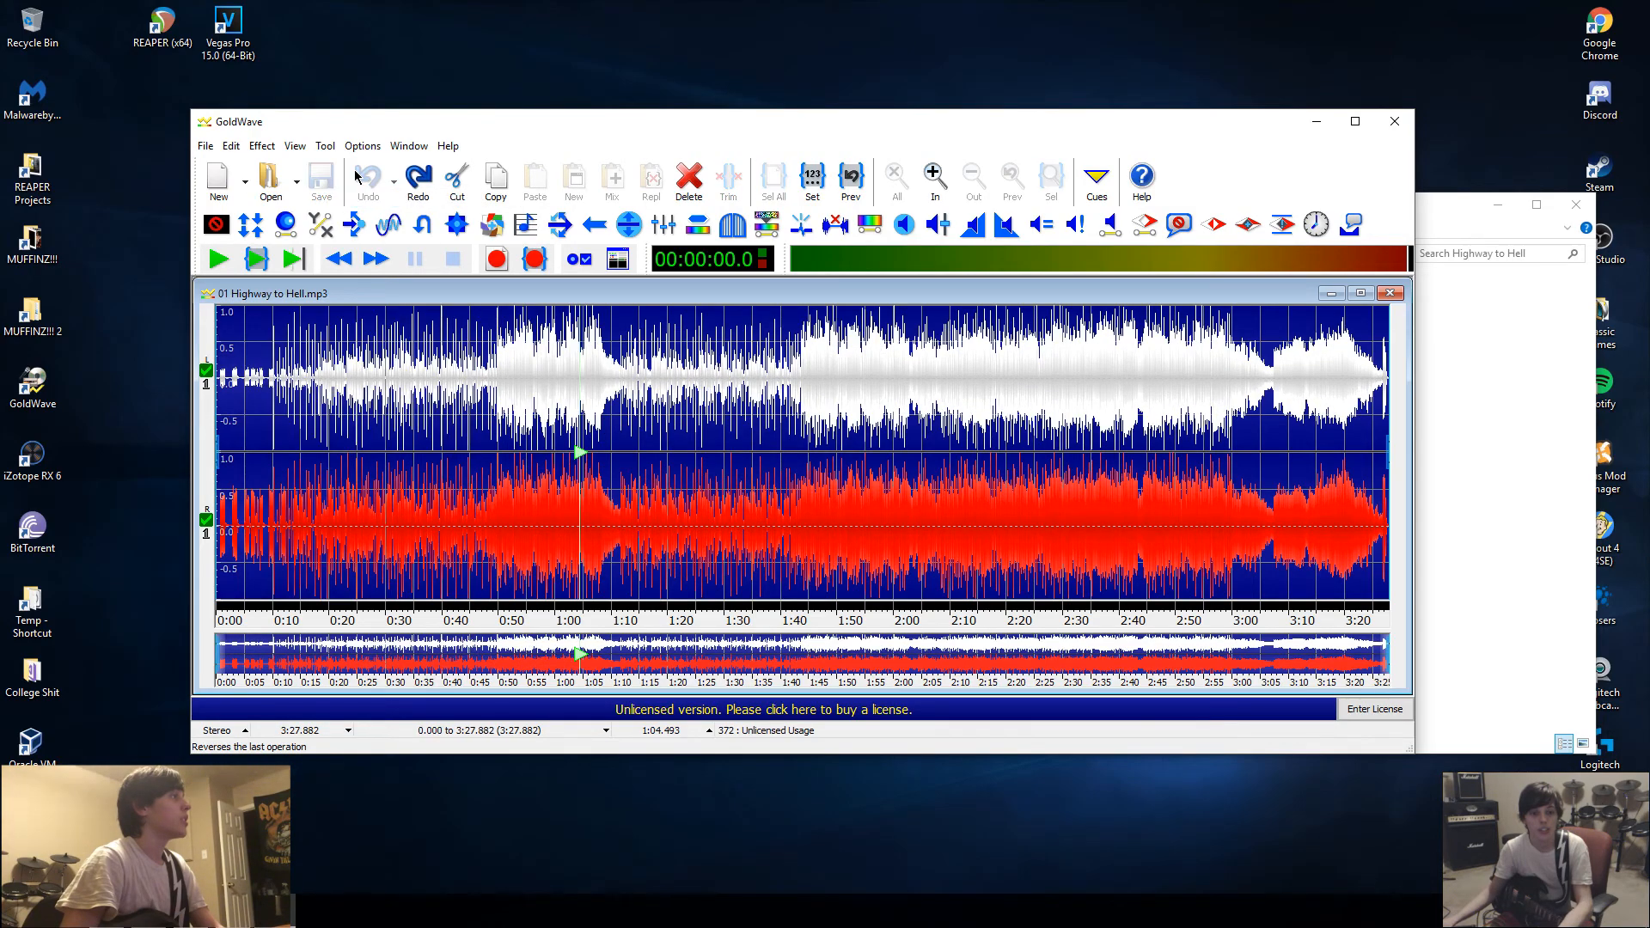
left_click(254, 260)
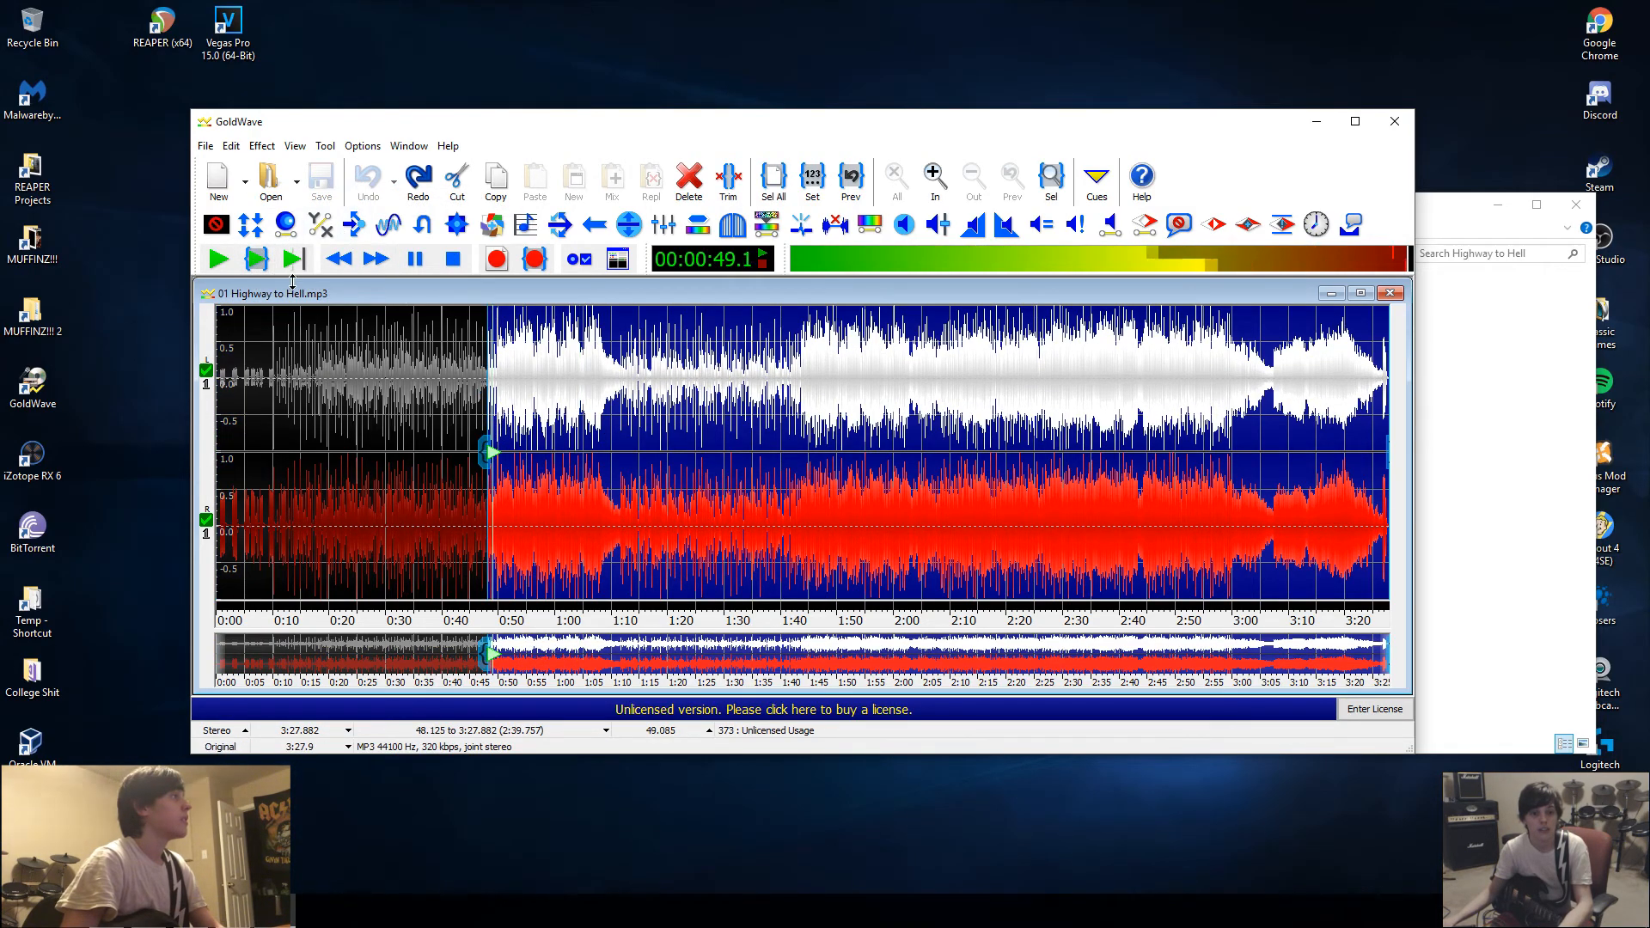
left_click(419, 184)
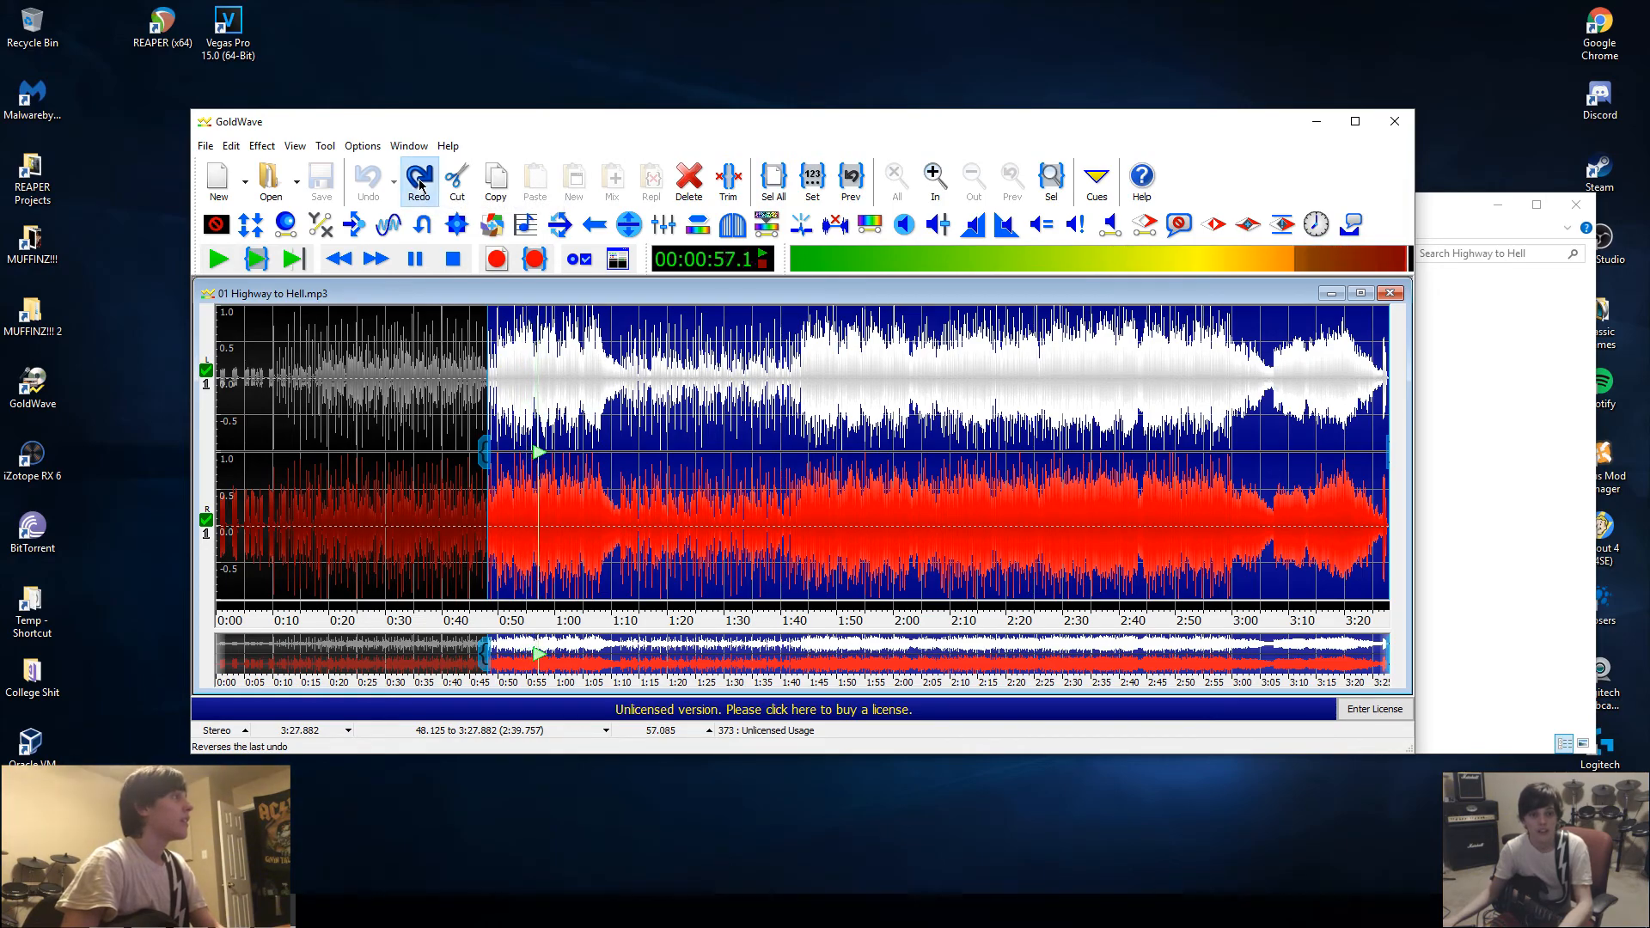
left_click(257, 259)
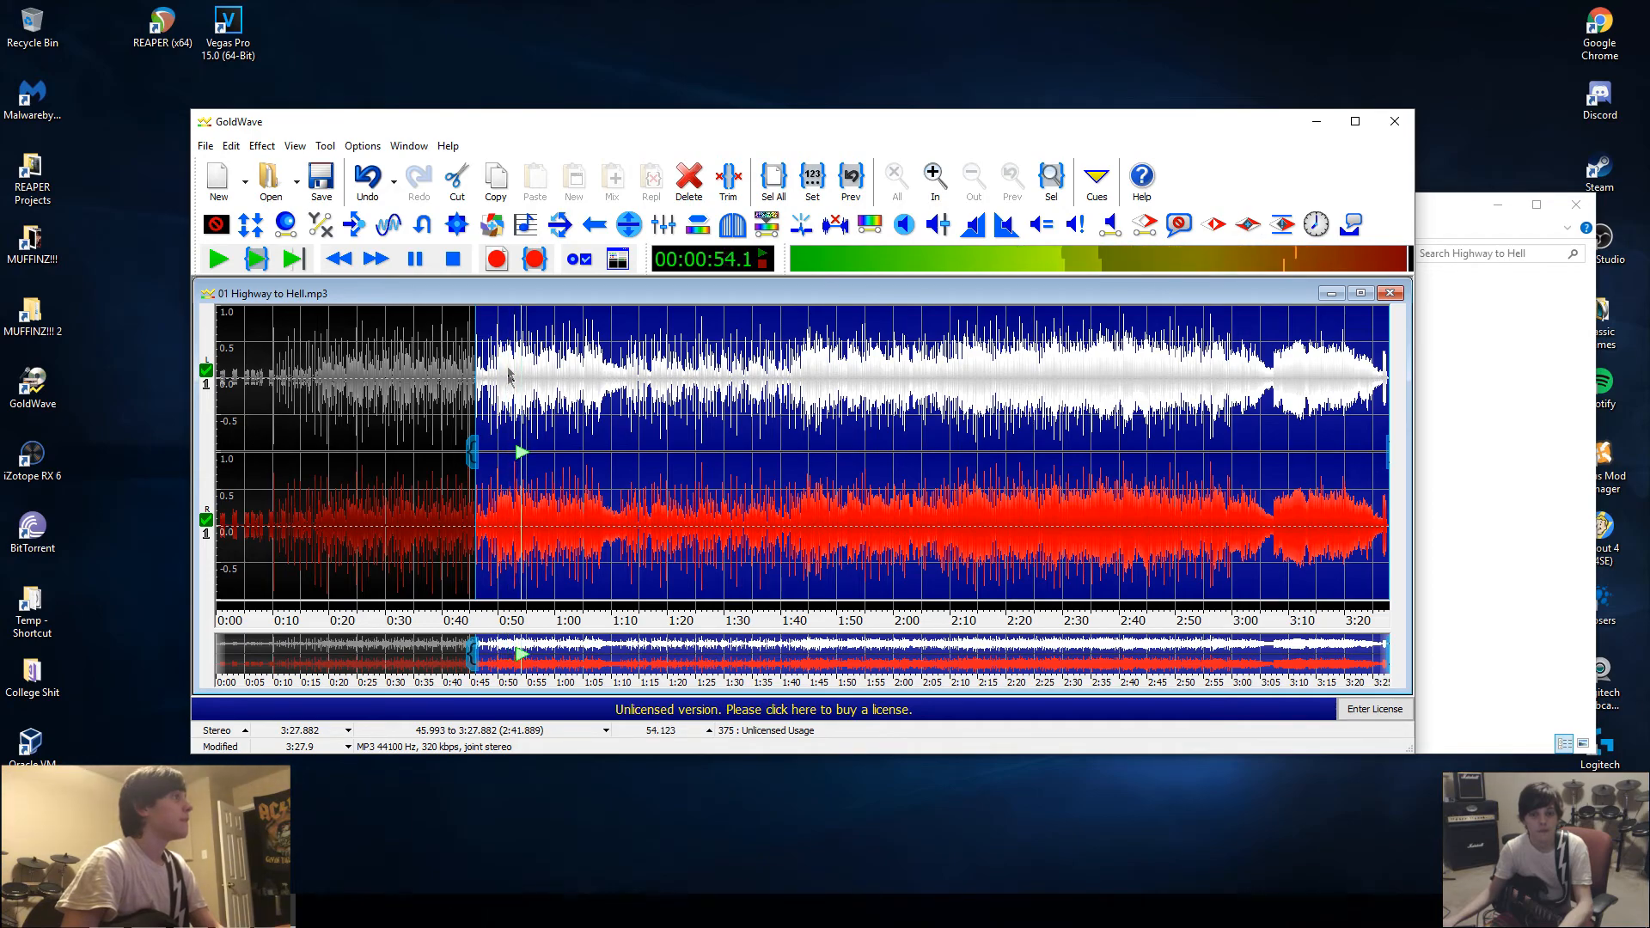
left_click(452, 260)
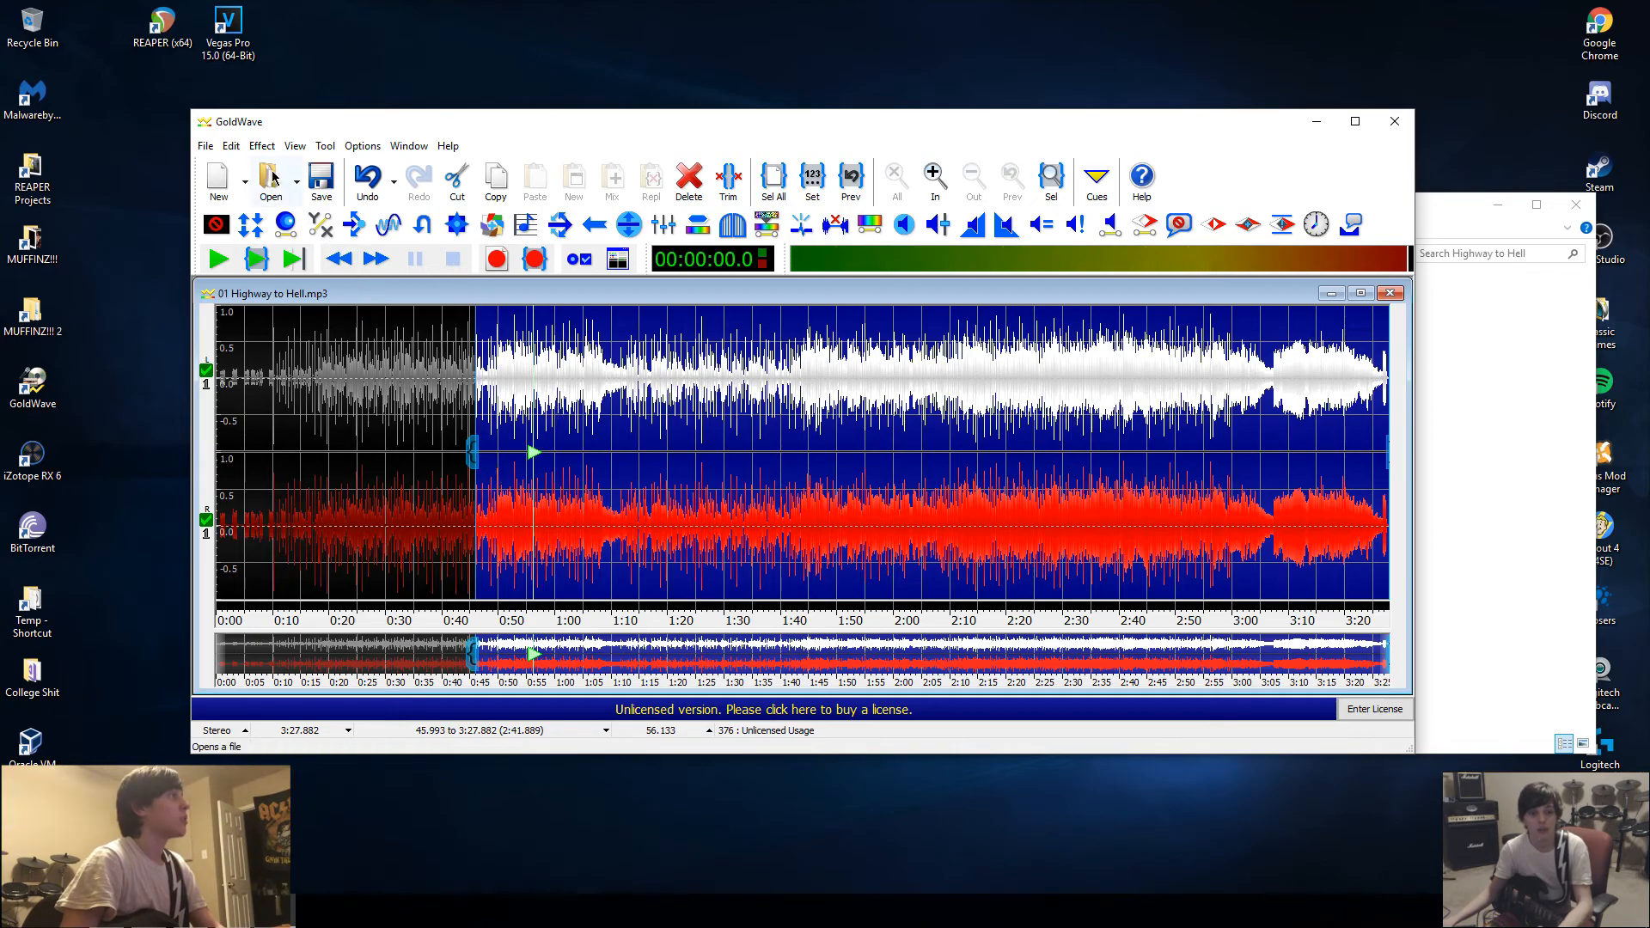
left_click(366, 180)
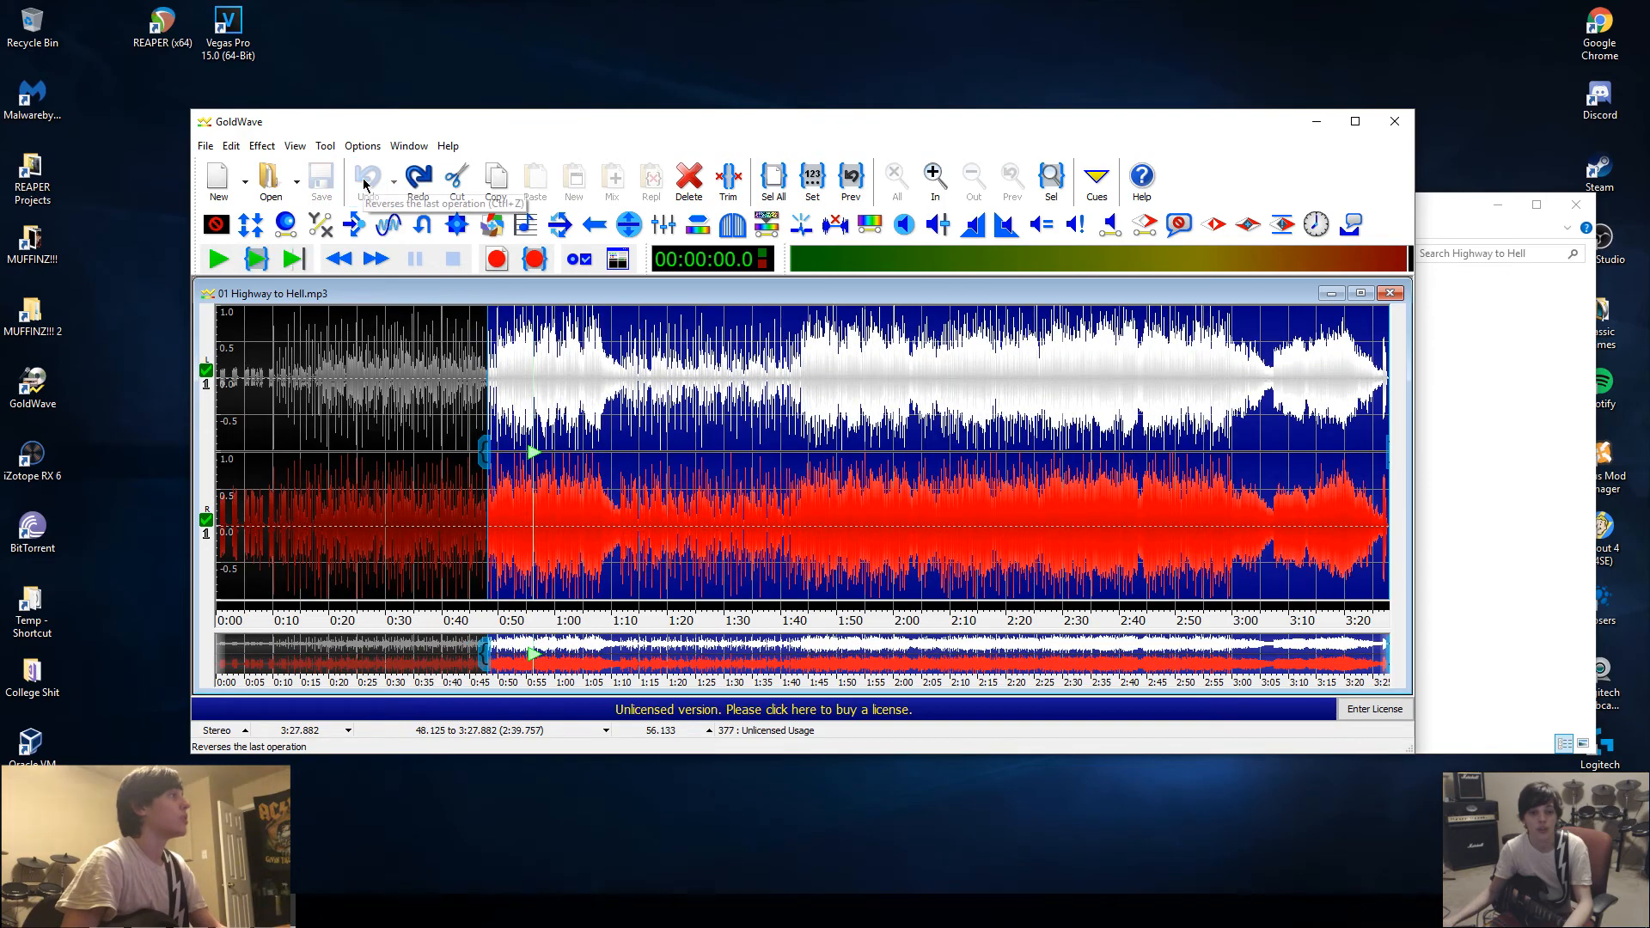
Step: Load the "Reduce sides" preset in the Stereo Center effect for the selection starting at about 48 seconds
left_click(263, 146)
mouse_move(309, 488)
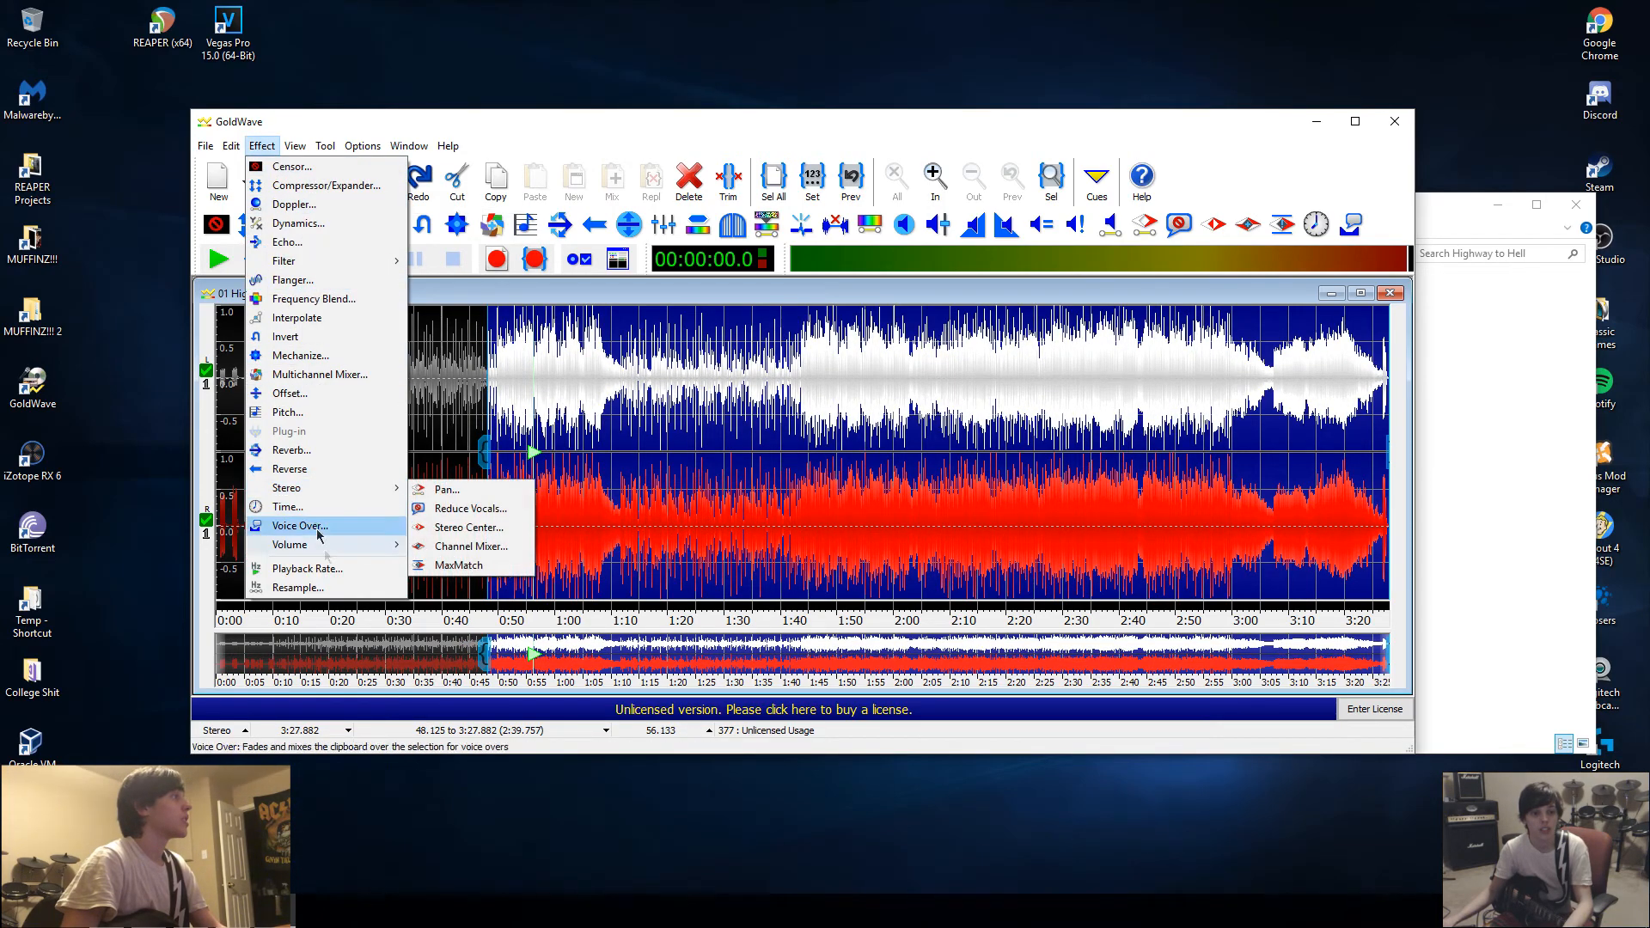
left_click(469, 528)
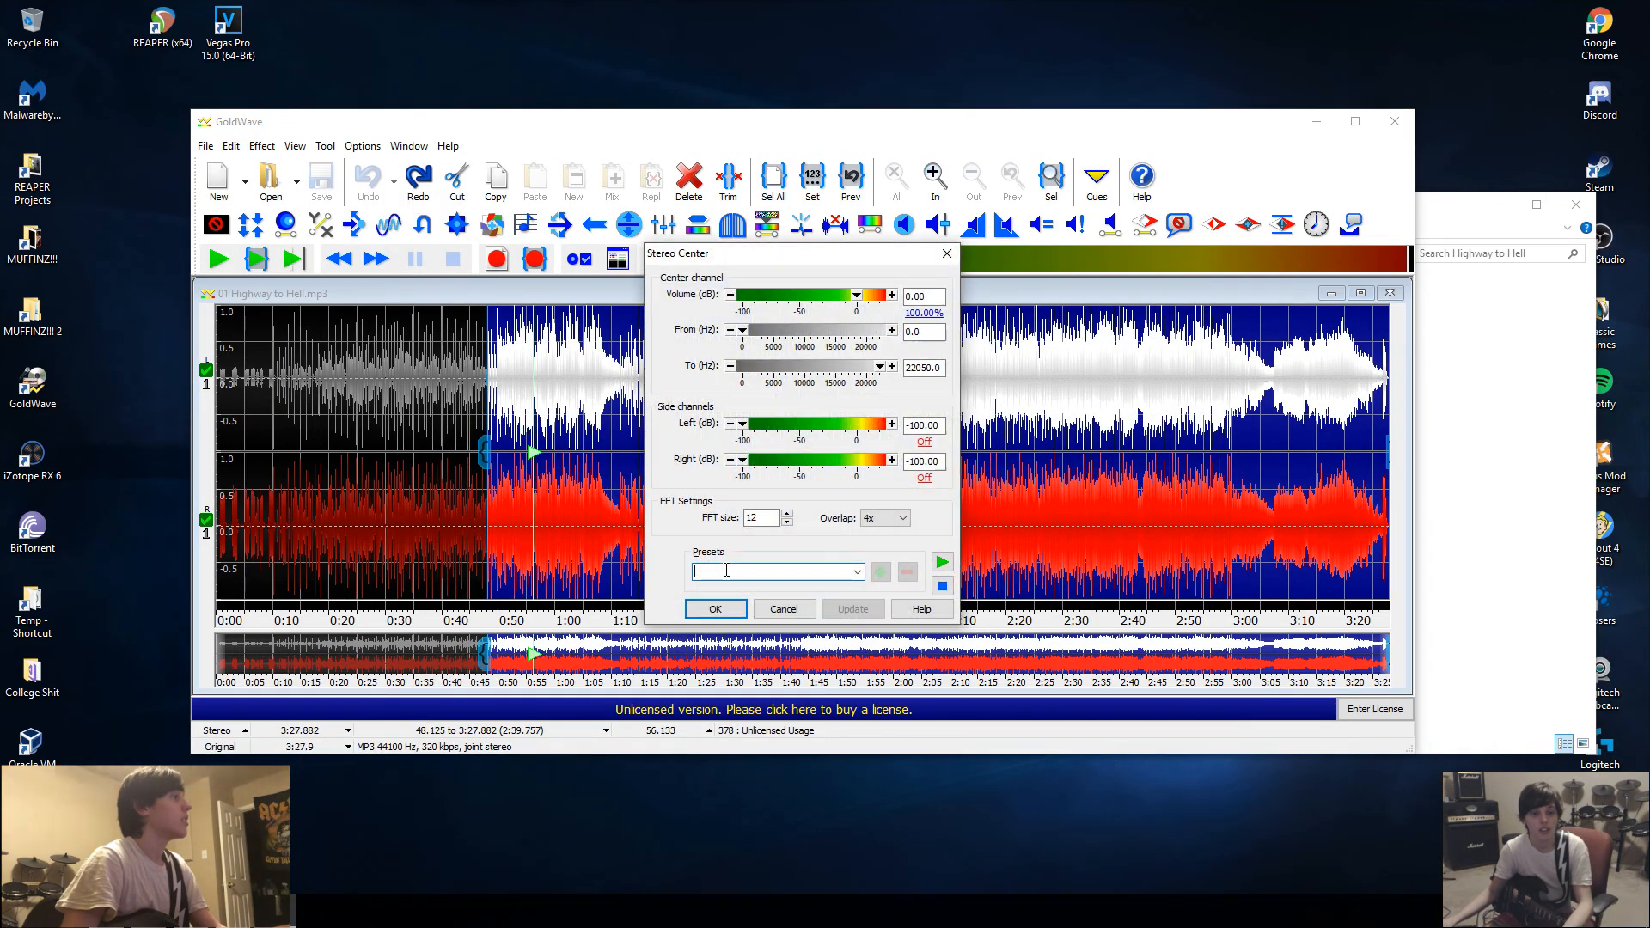
left_click(857, 573)
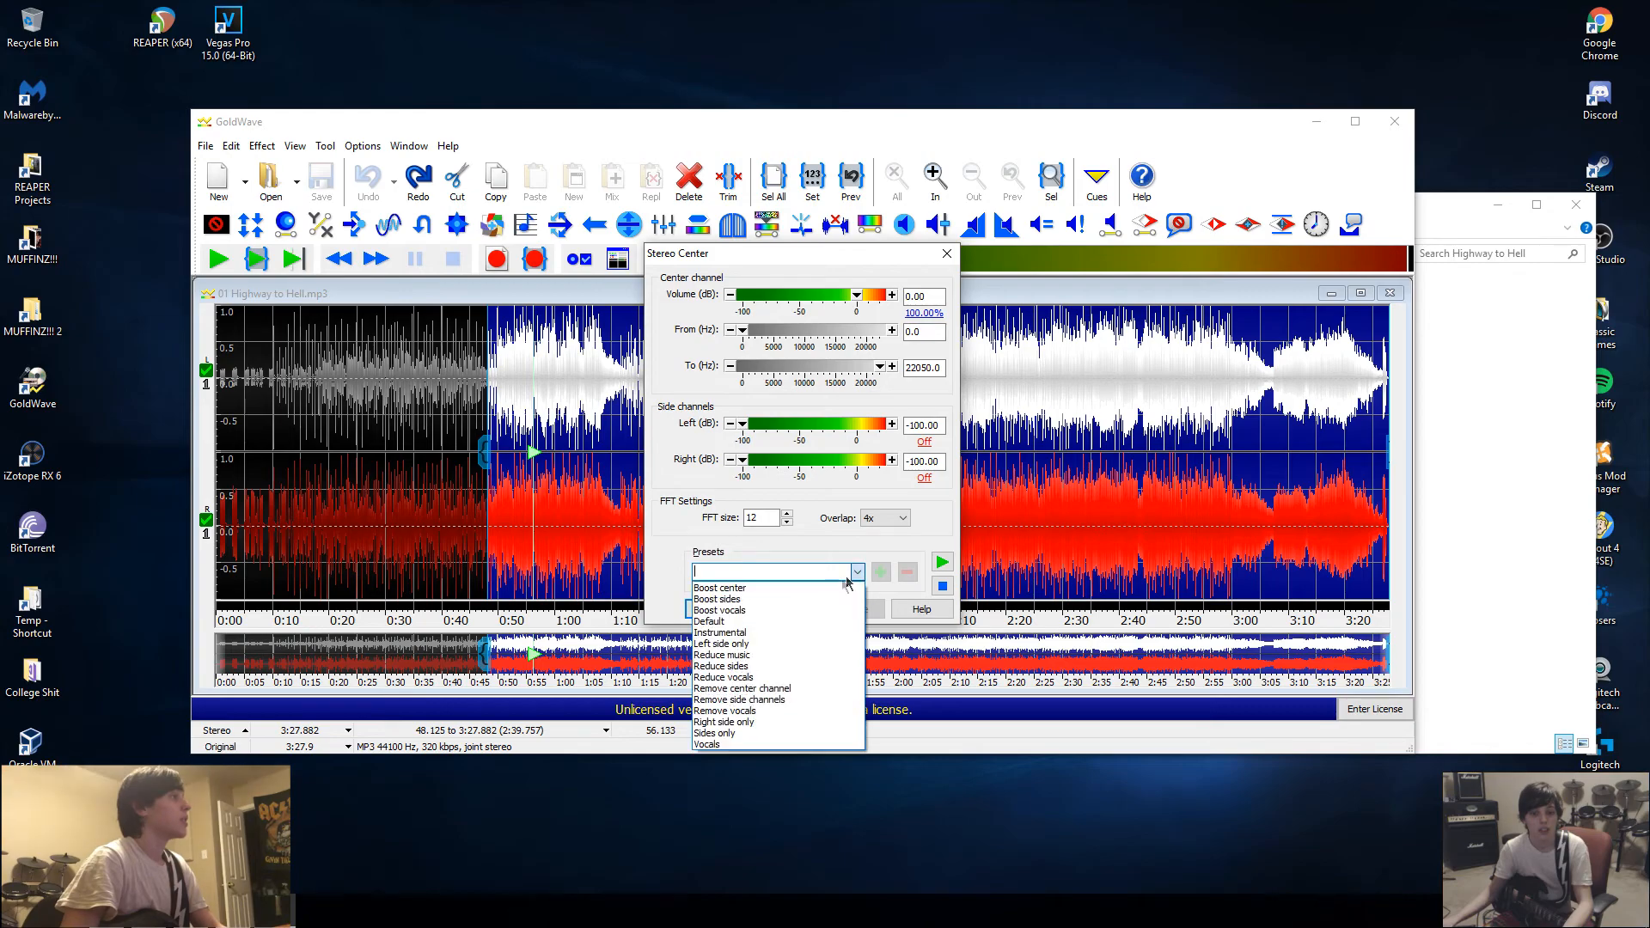
left_click(789, 669)
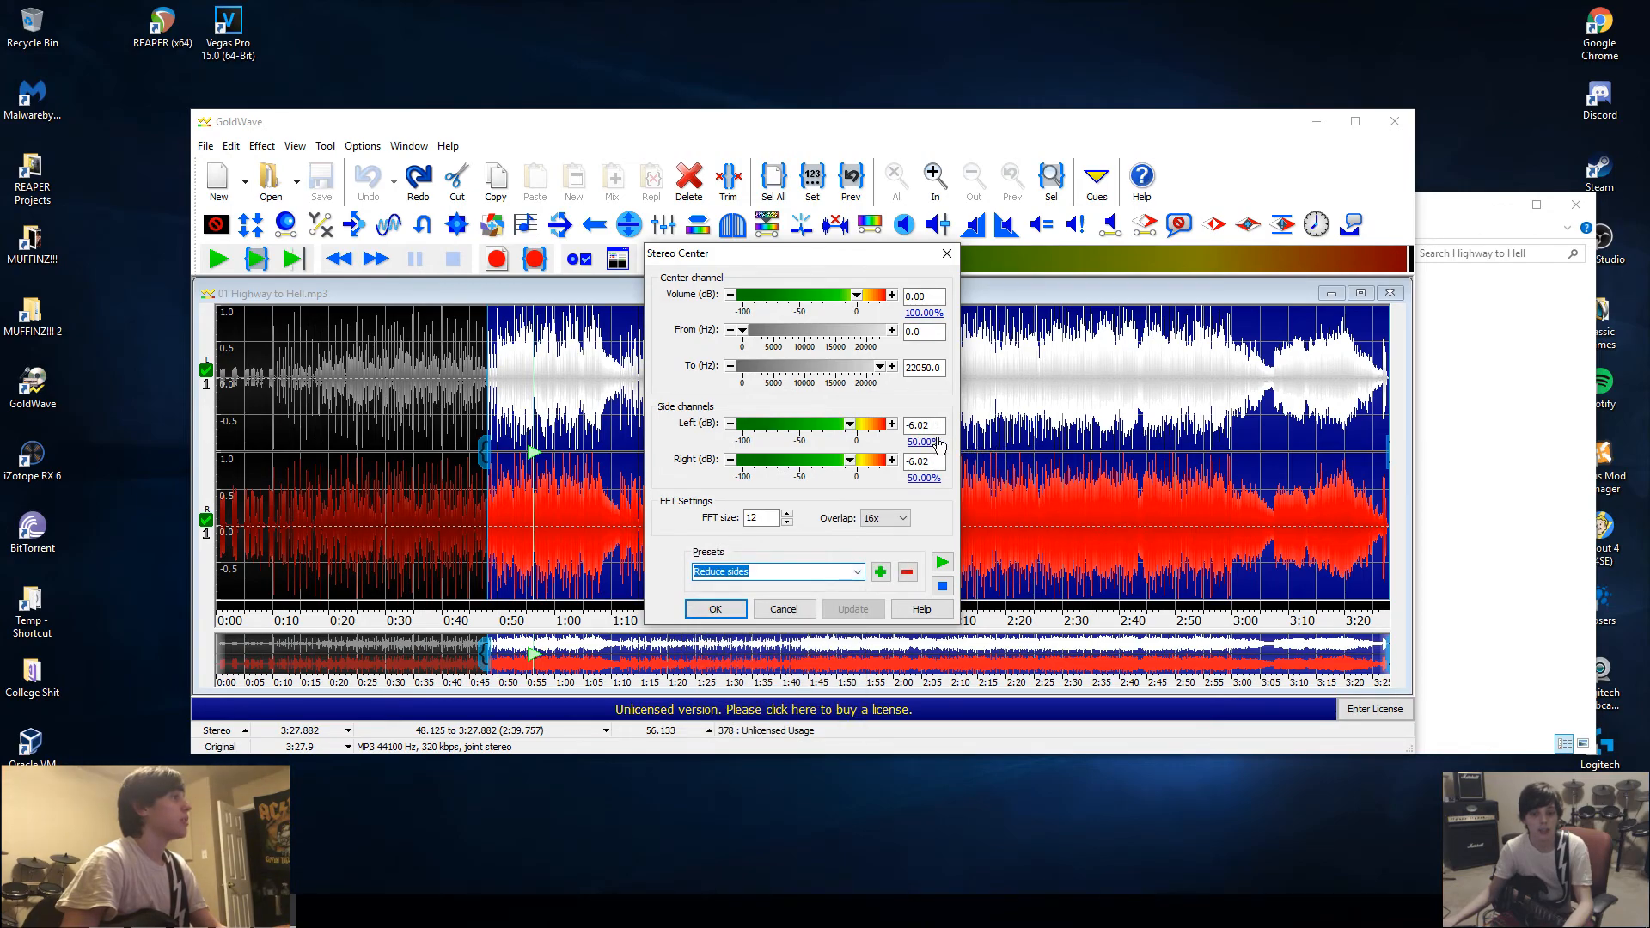
Step: Apply the Stereo Center effect to the selection and undo it
left_click(716, 610)
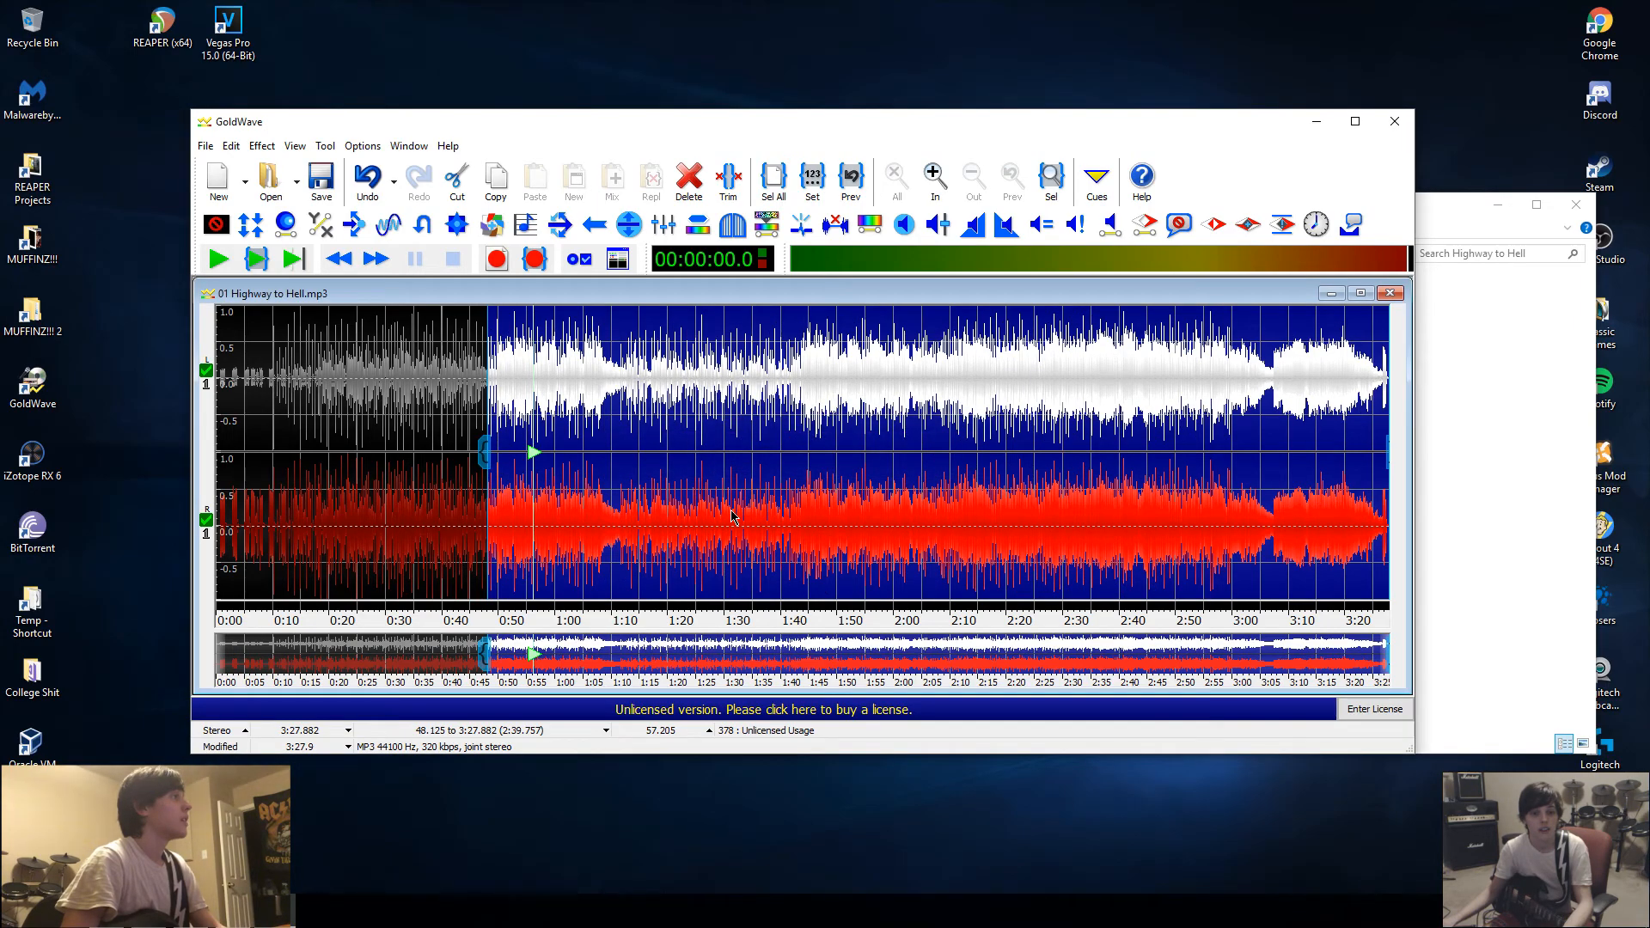
key("ctrl+z")
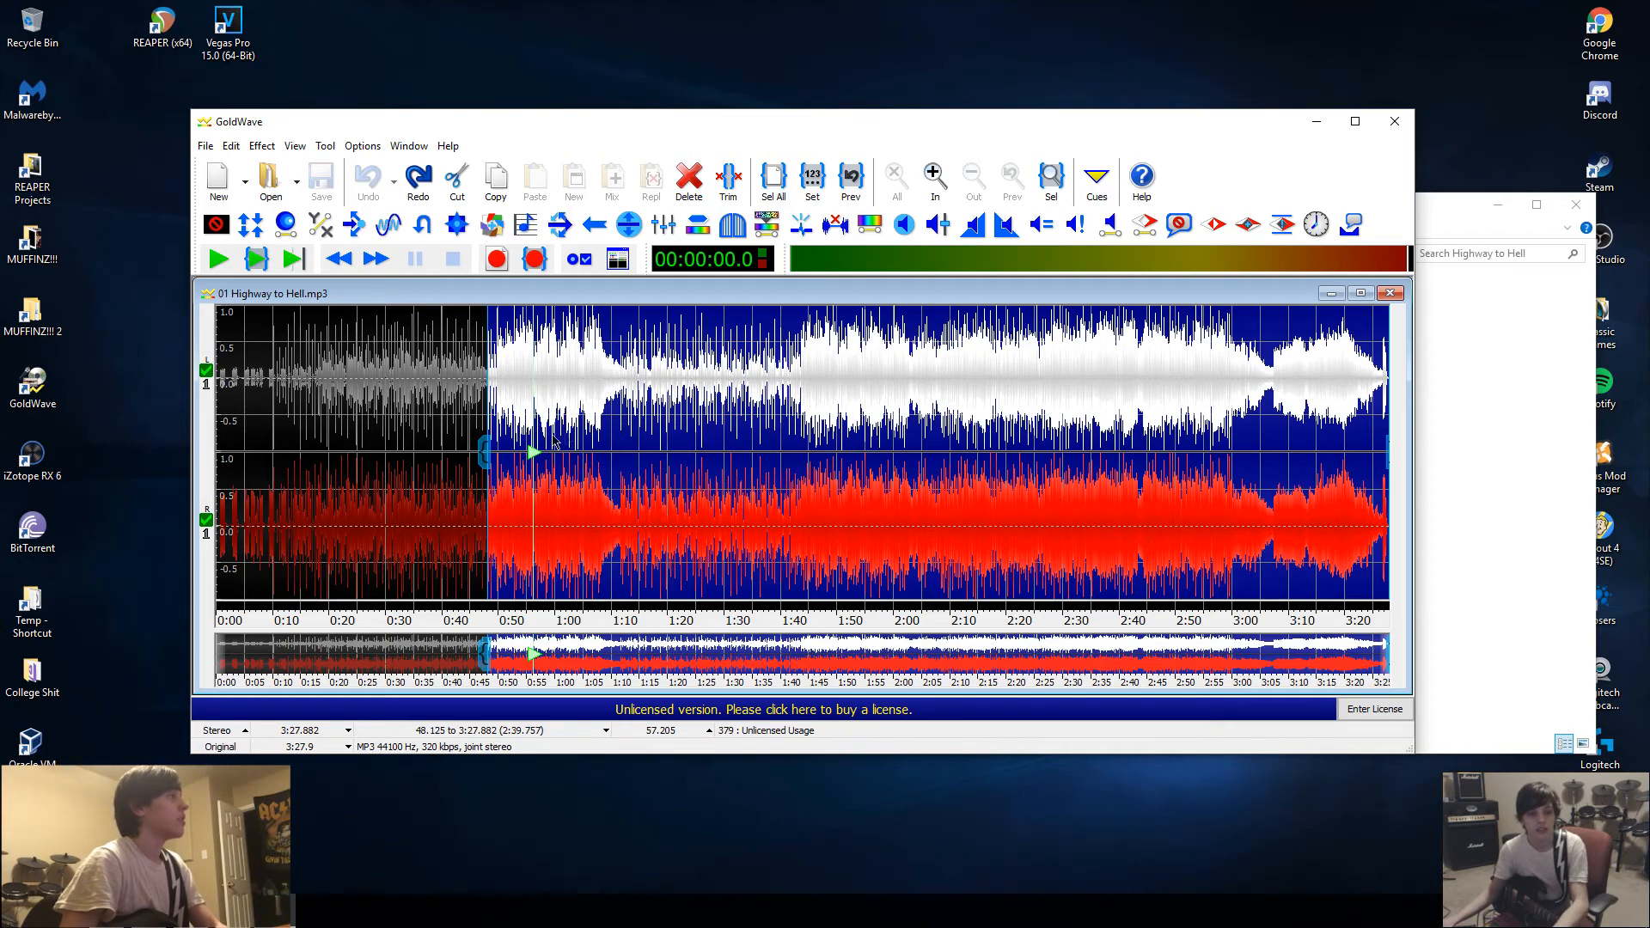
Step: Select the whole track and apply the Stereo Center effect with the "Reduce sides" preset
key("ctrl+a")
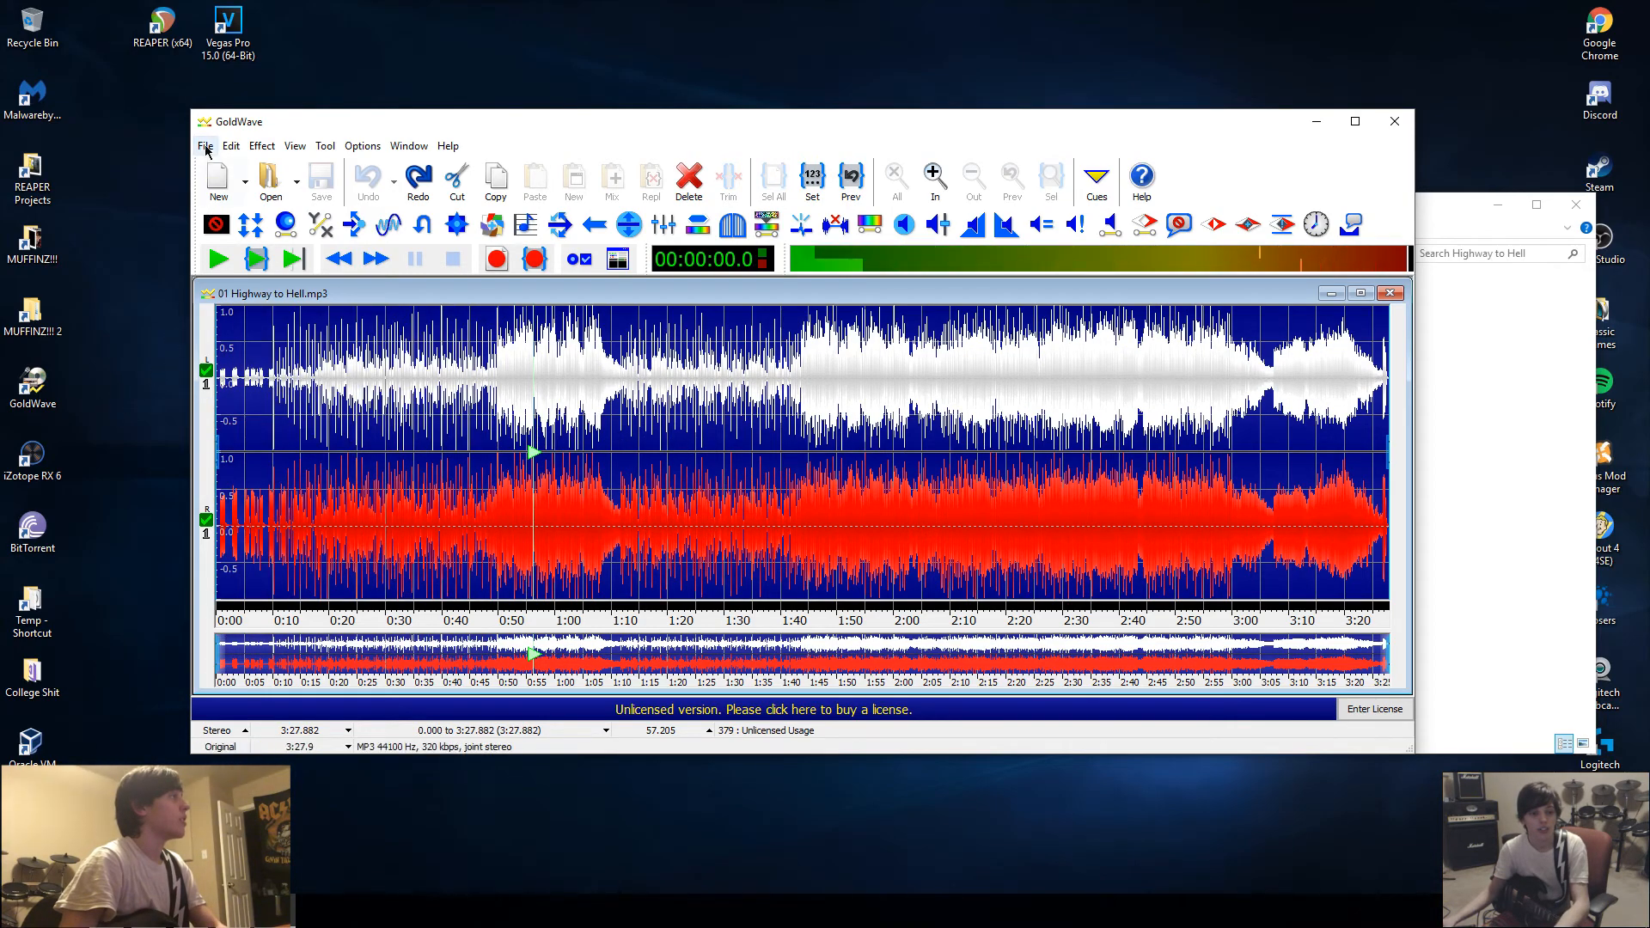
left_click(261, 146)
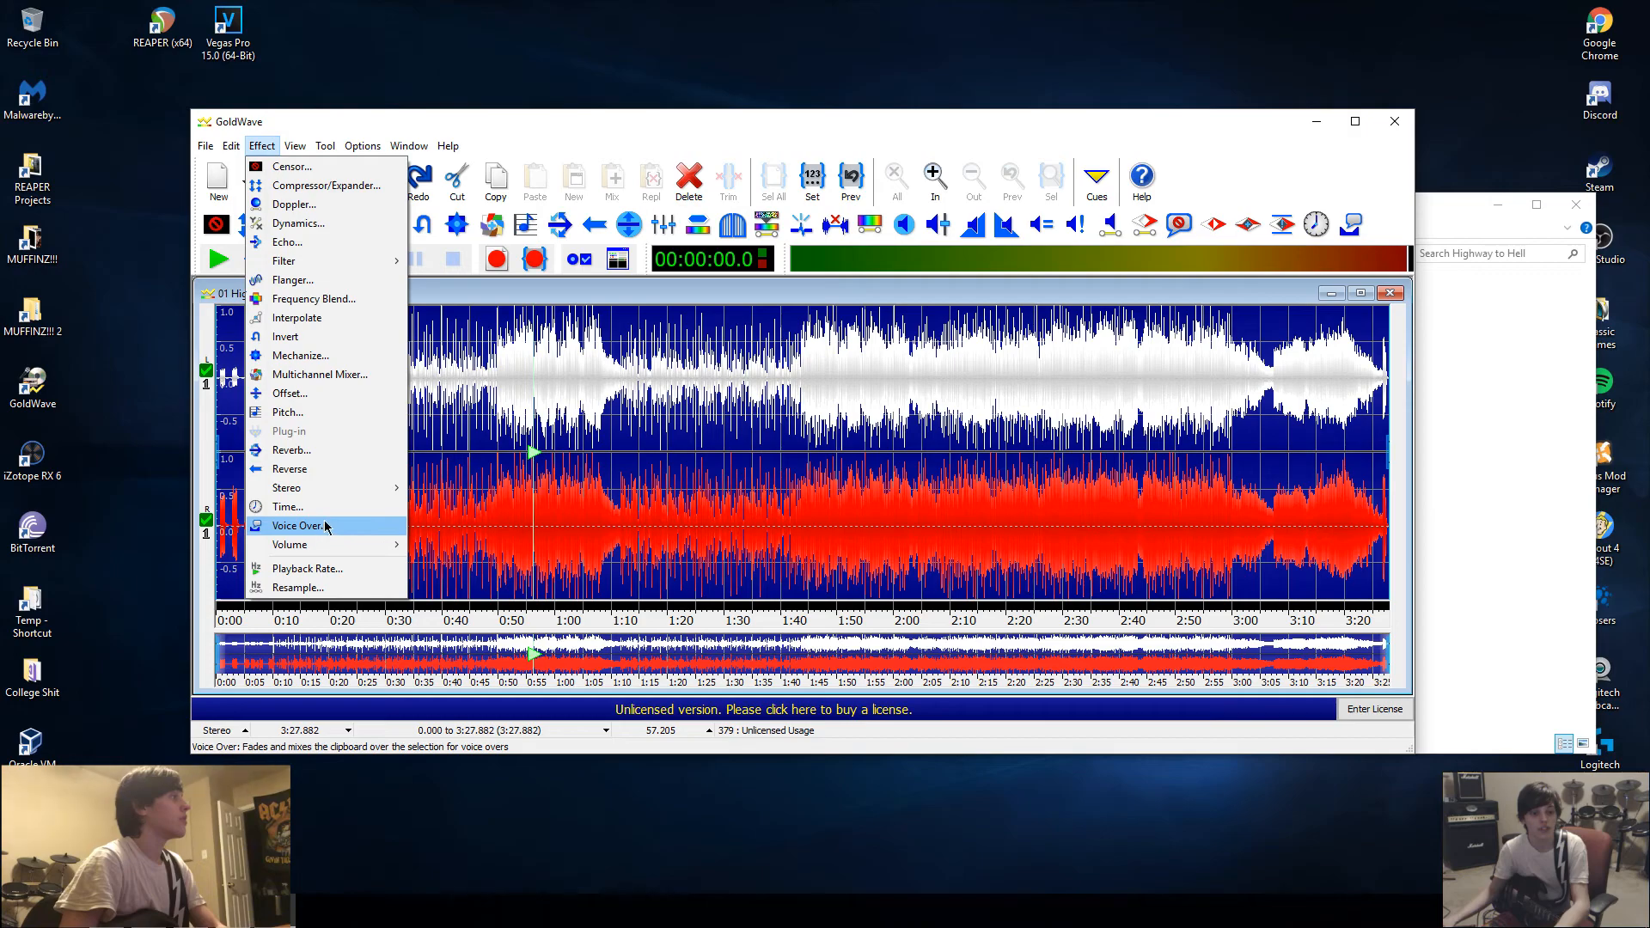
mouse_move(326, 488)
left_click(499, 529)
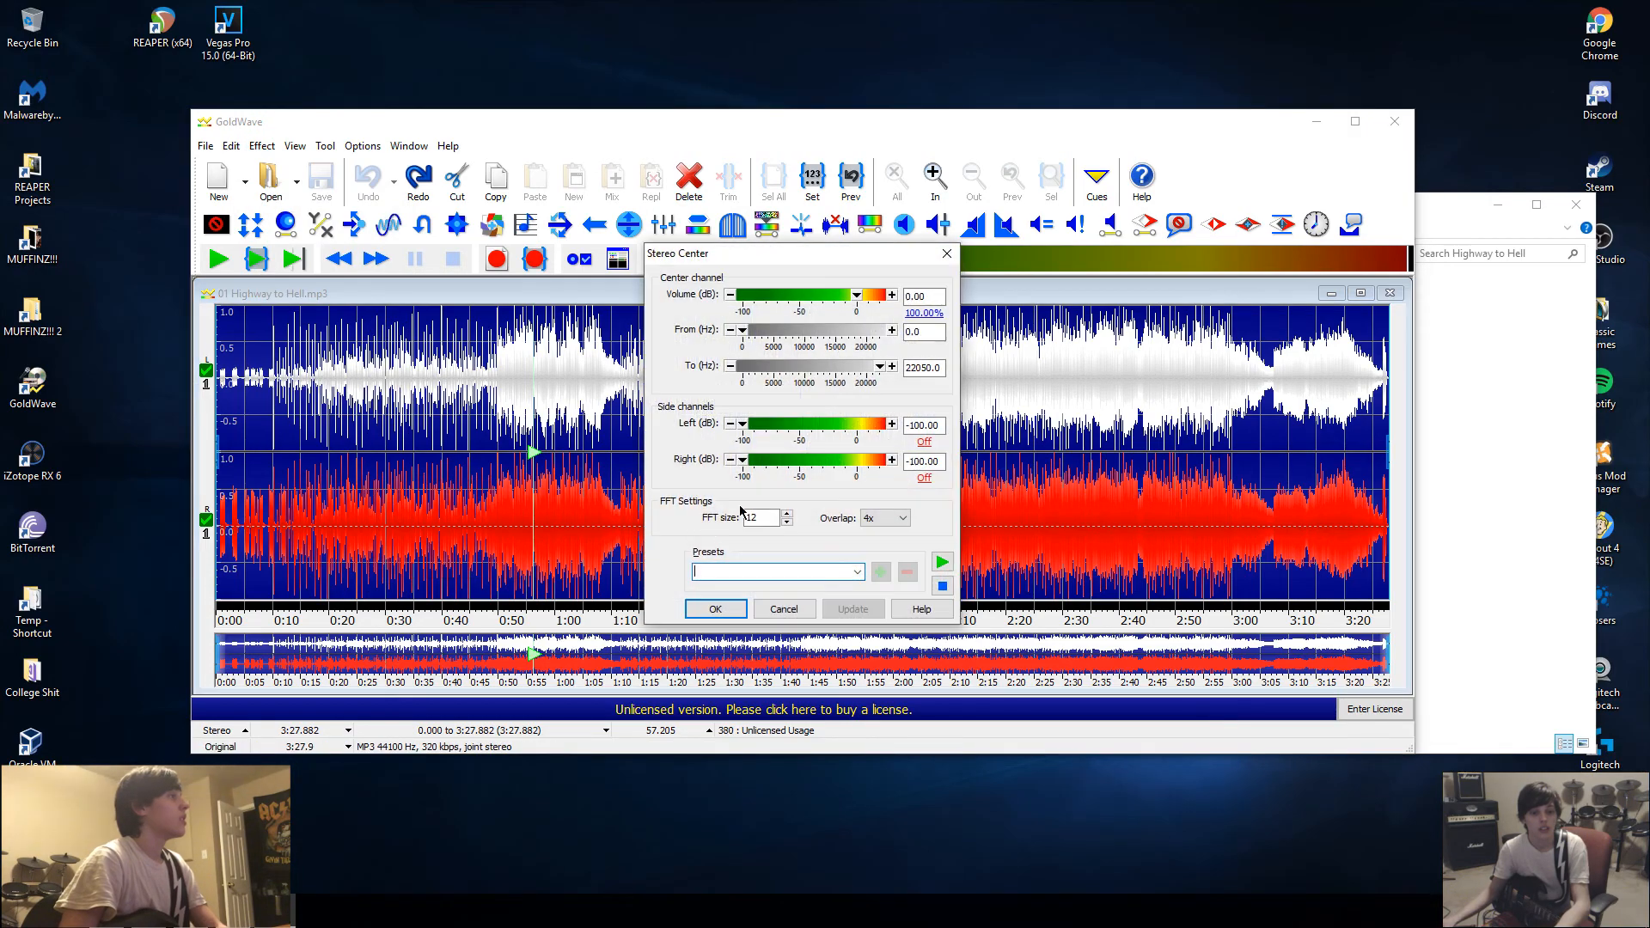
left_click(878, 520)
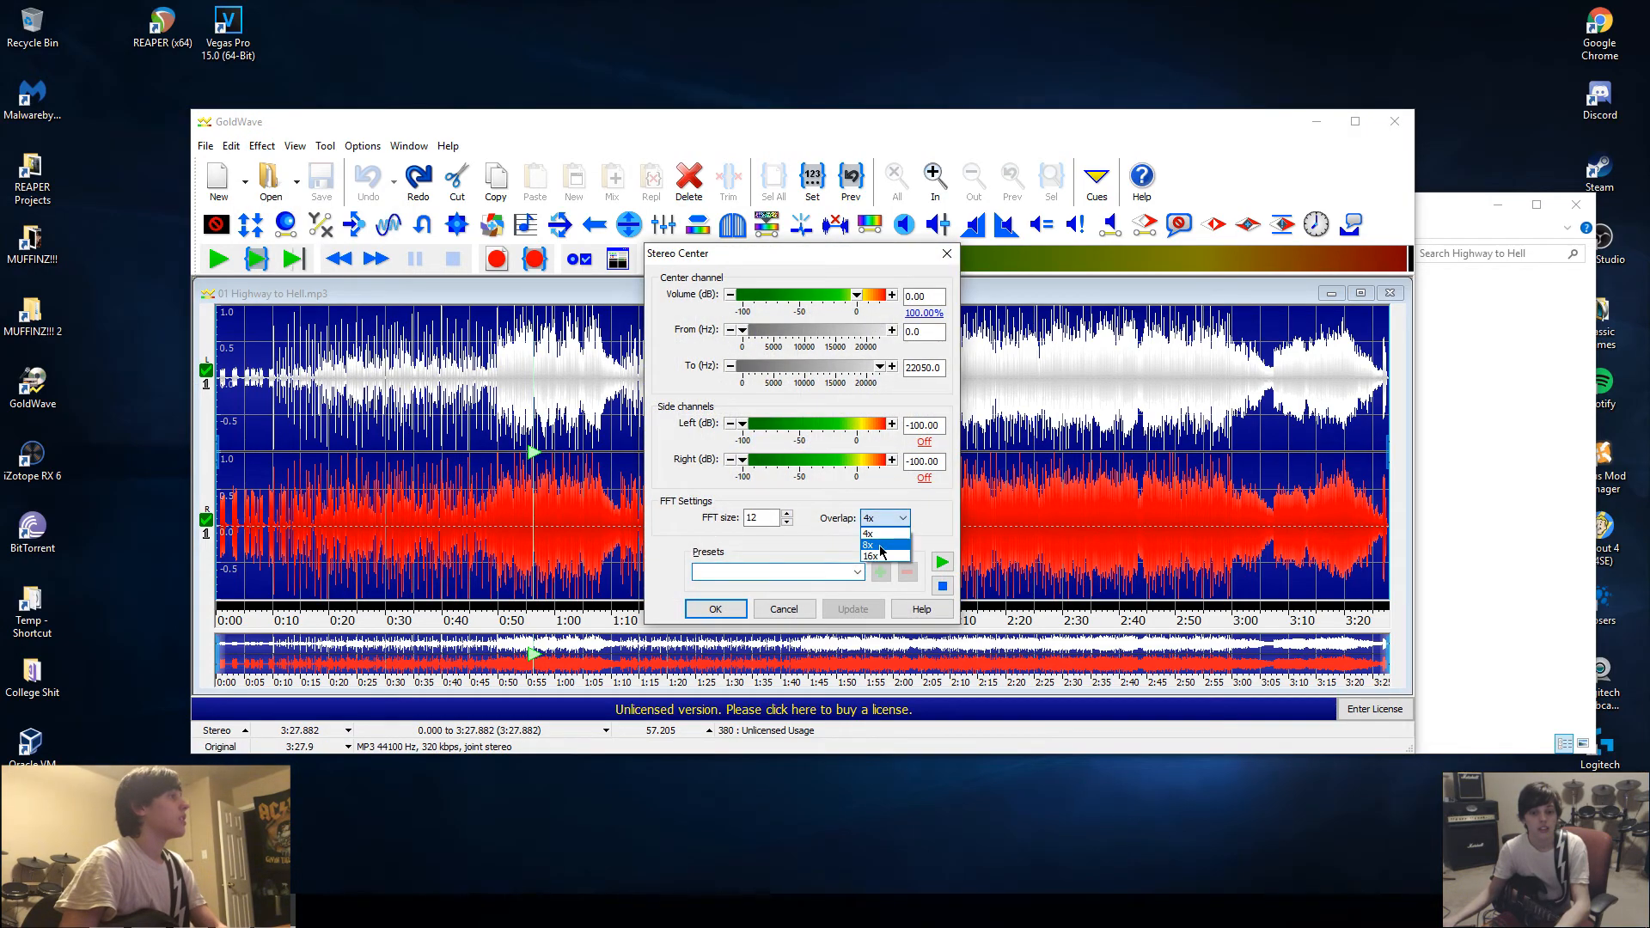
left_click(810, 573)
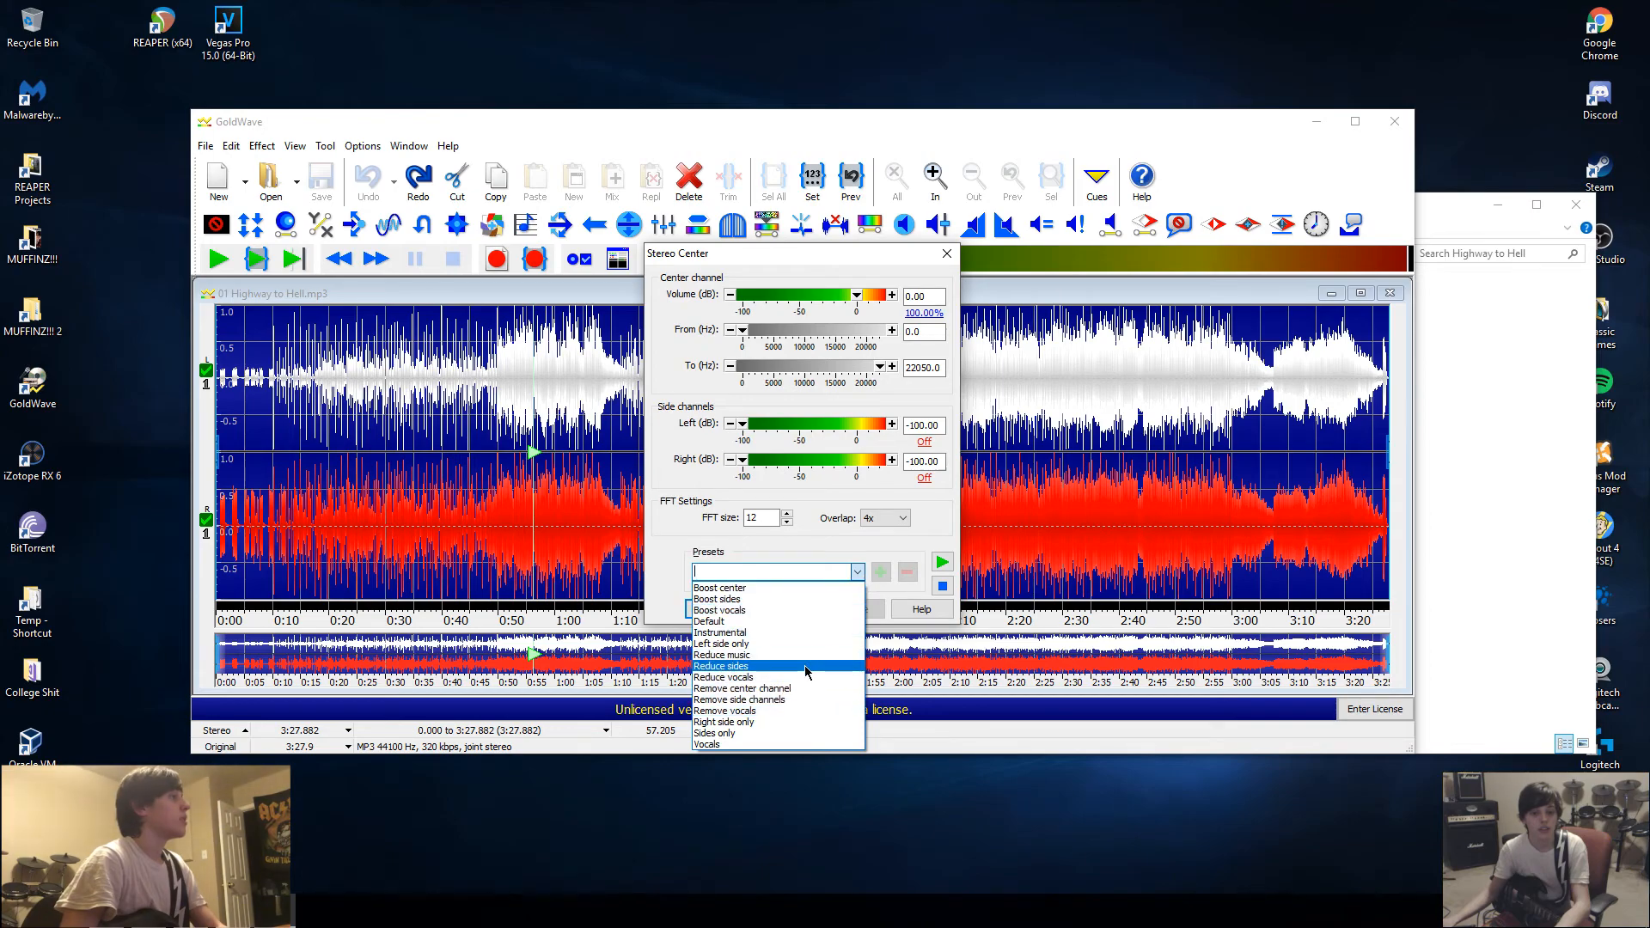
left_click(807, 667)
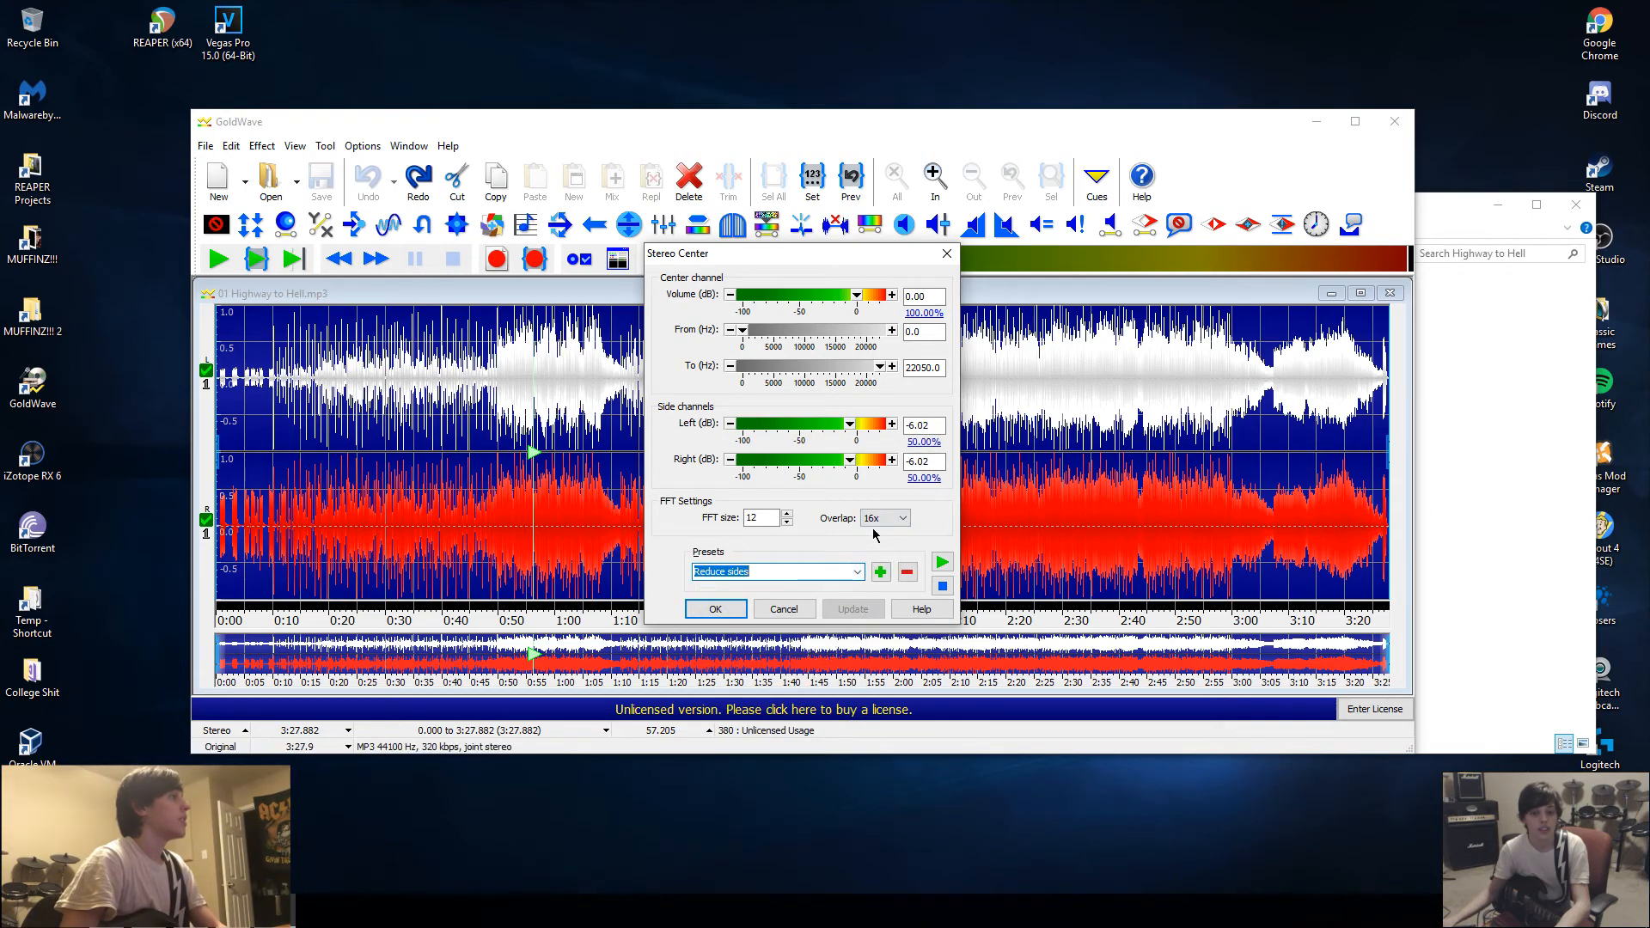
left_click(715, 609)
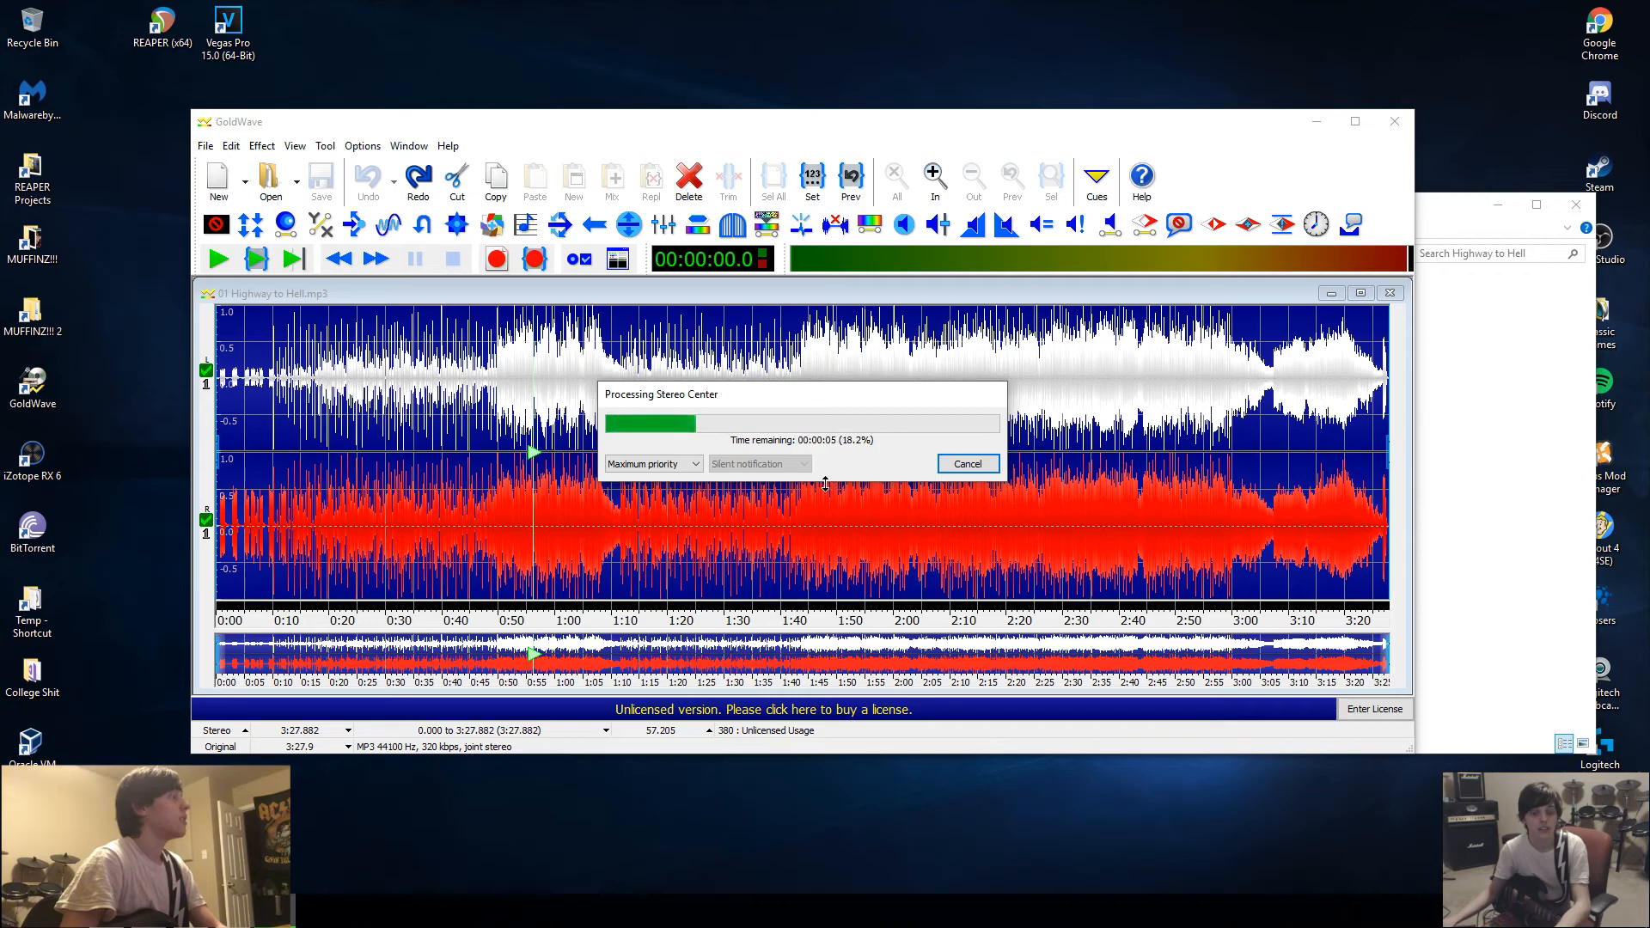
Step: Start the selection at about 48 seconds, play the processed track from there, and stop playback
left_click(485, 385)
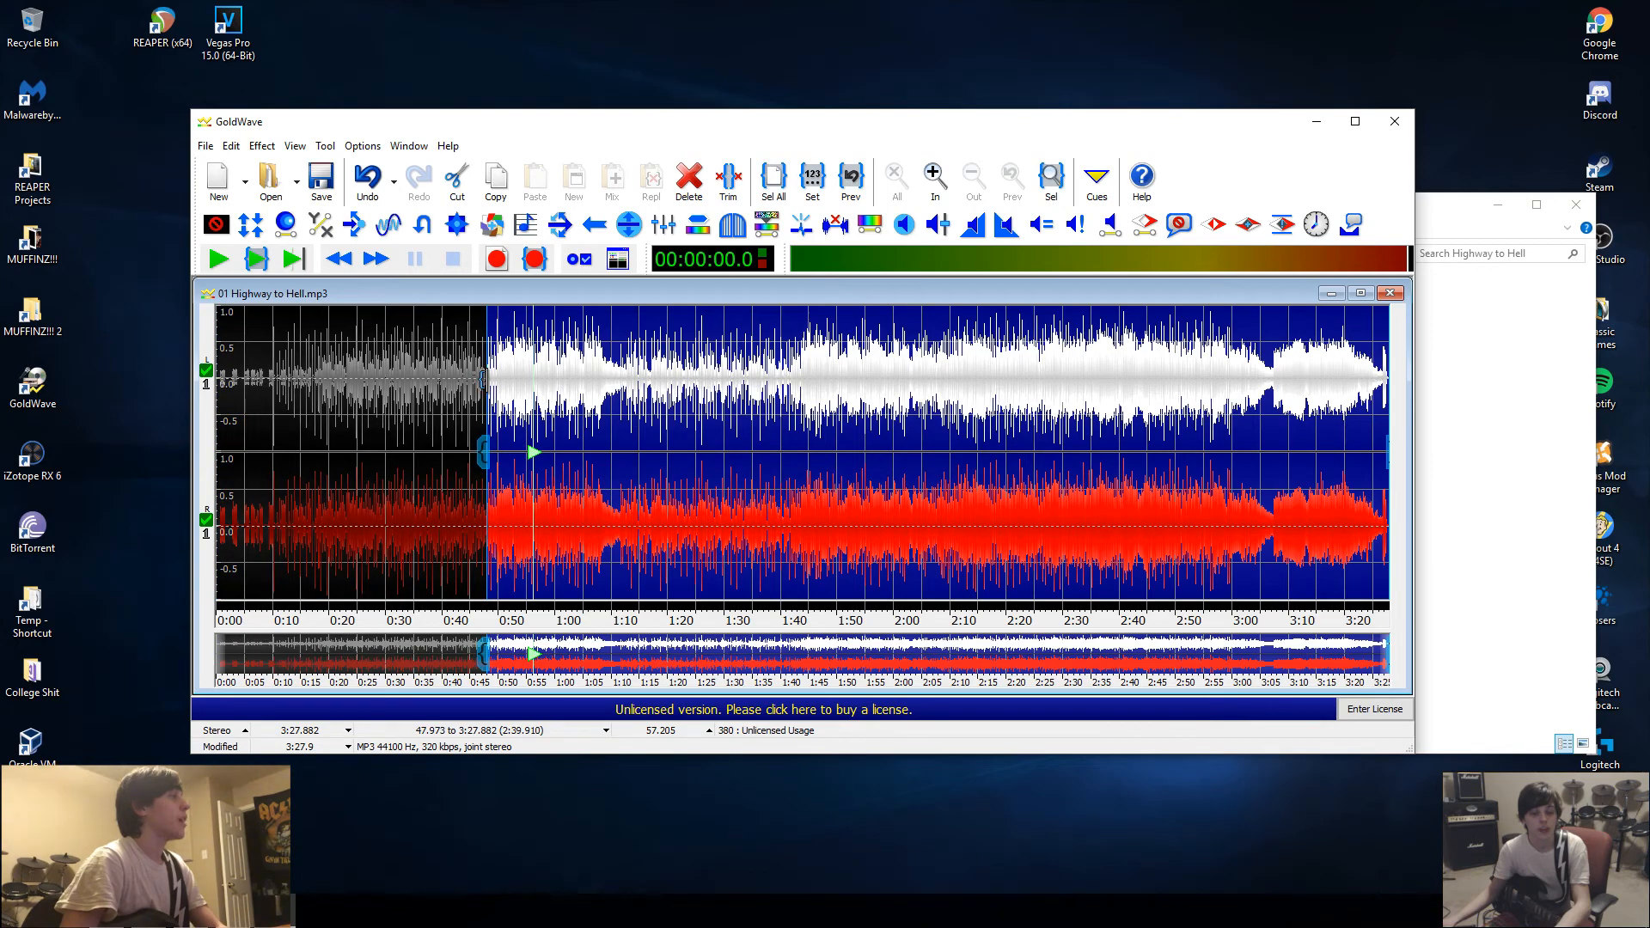
left_click(255, 259)
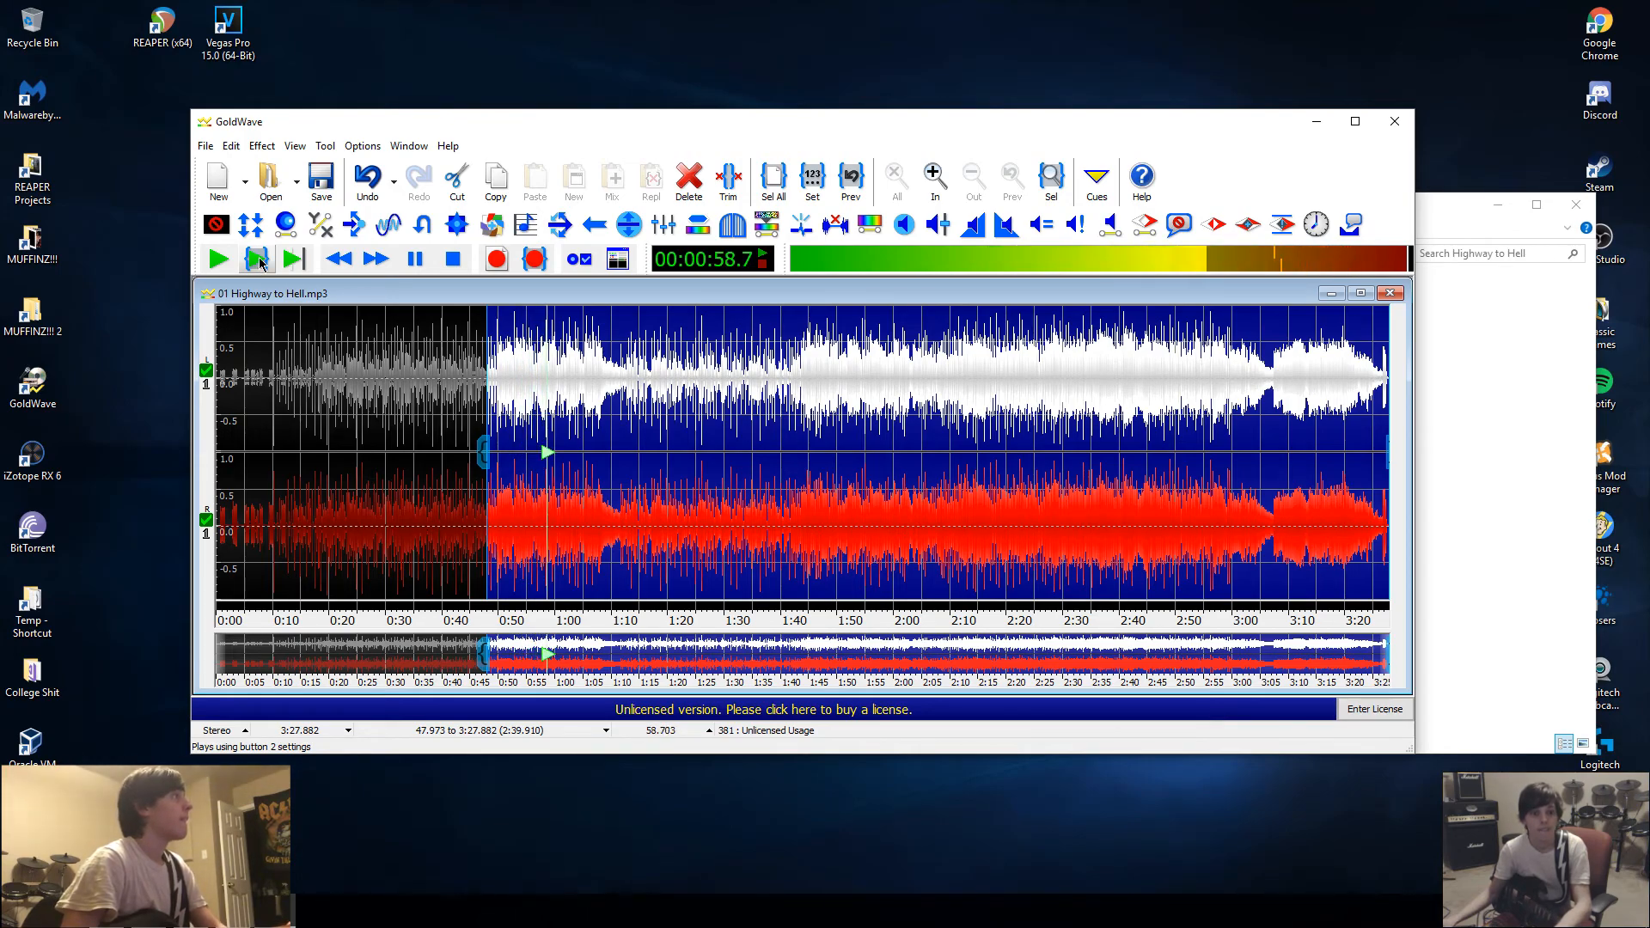
left_click(447, 274)
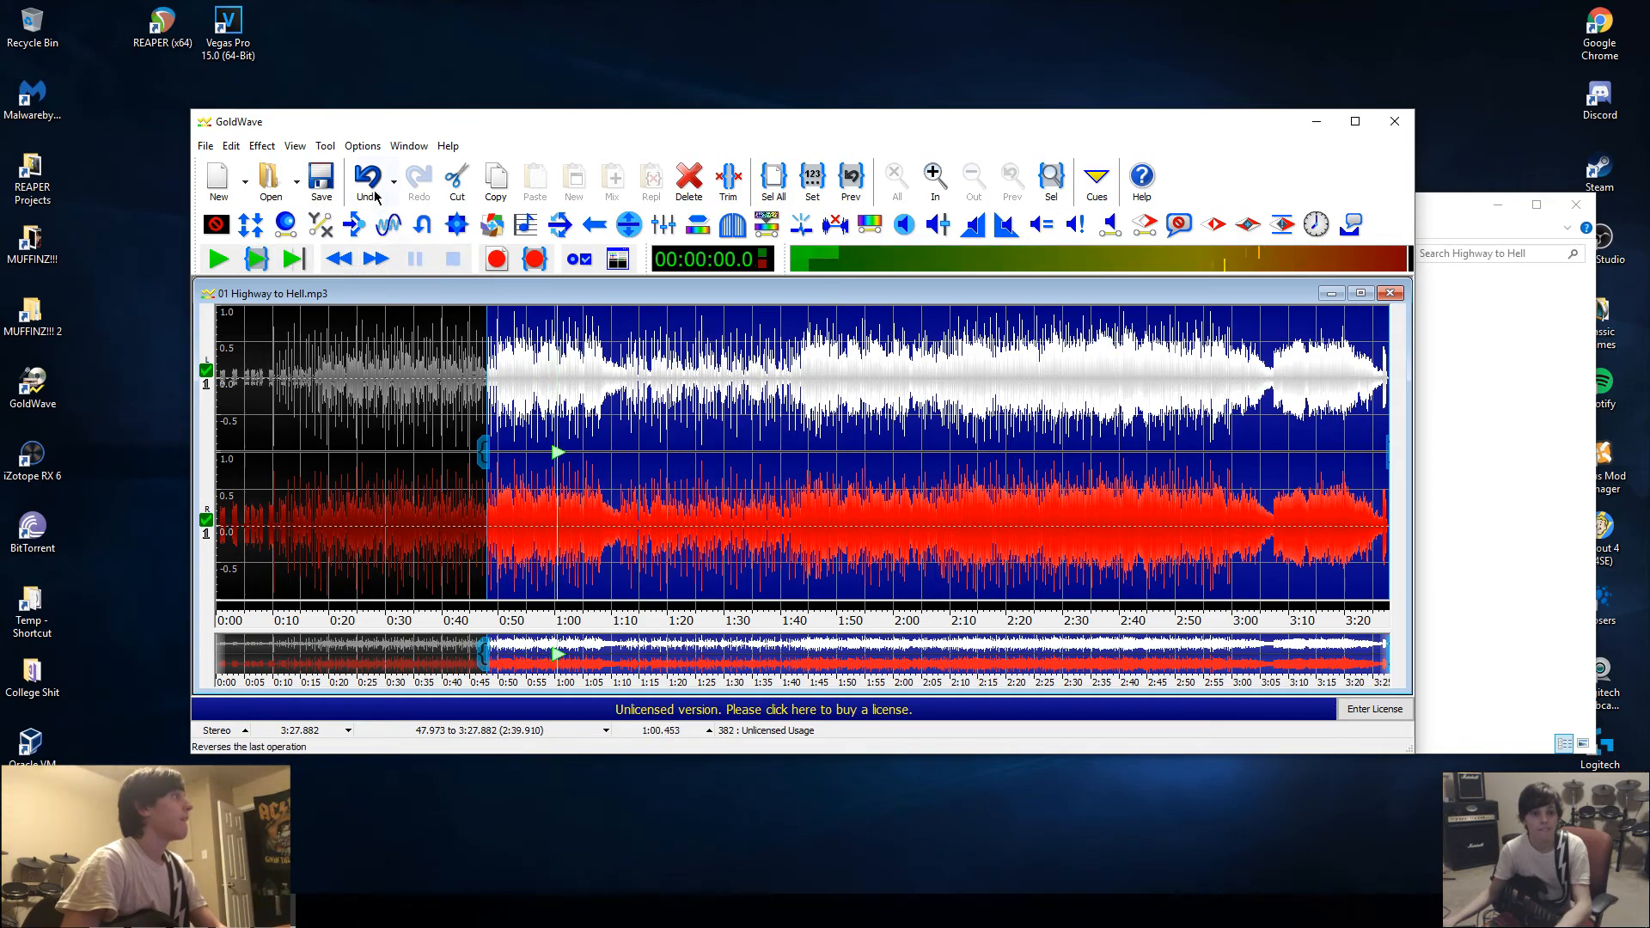
Step: Undo Stereo Center and play the original from about 49 seconds, then redo the effect and replay the processed passage for comparison
left_click(367, 178)
left_click(494, 374)
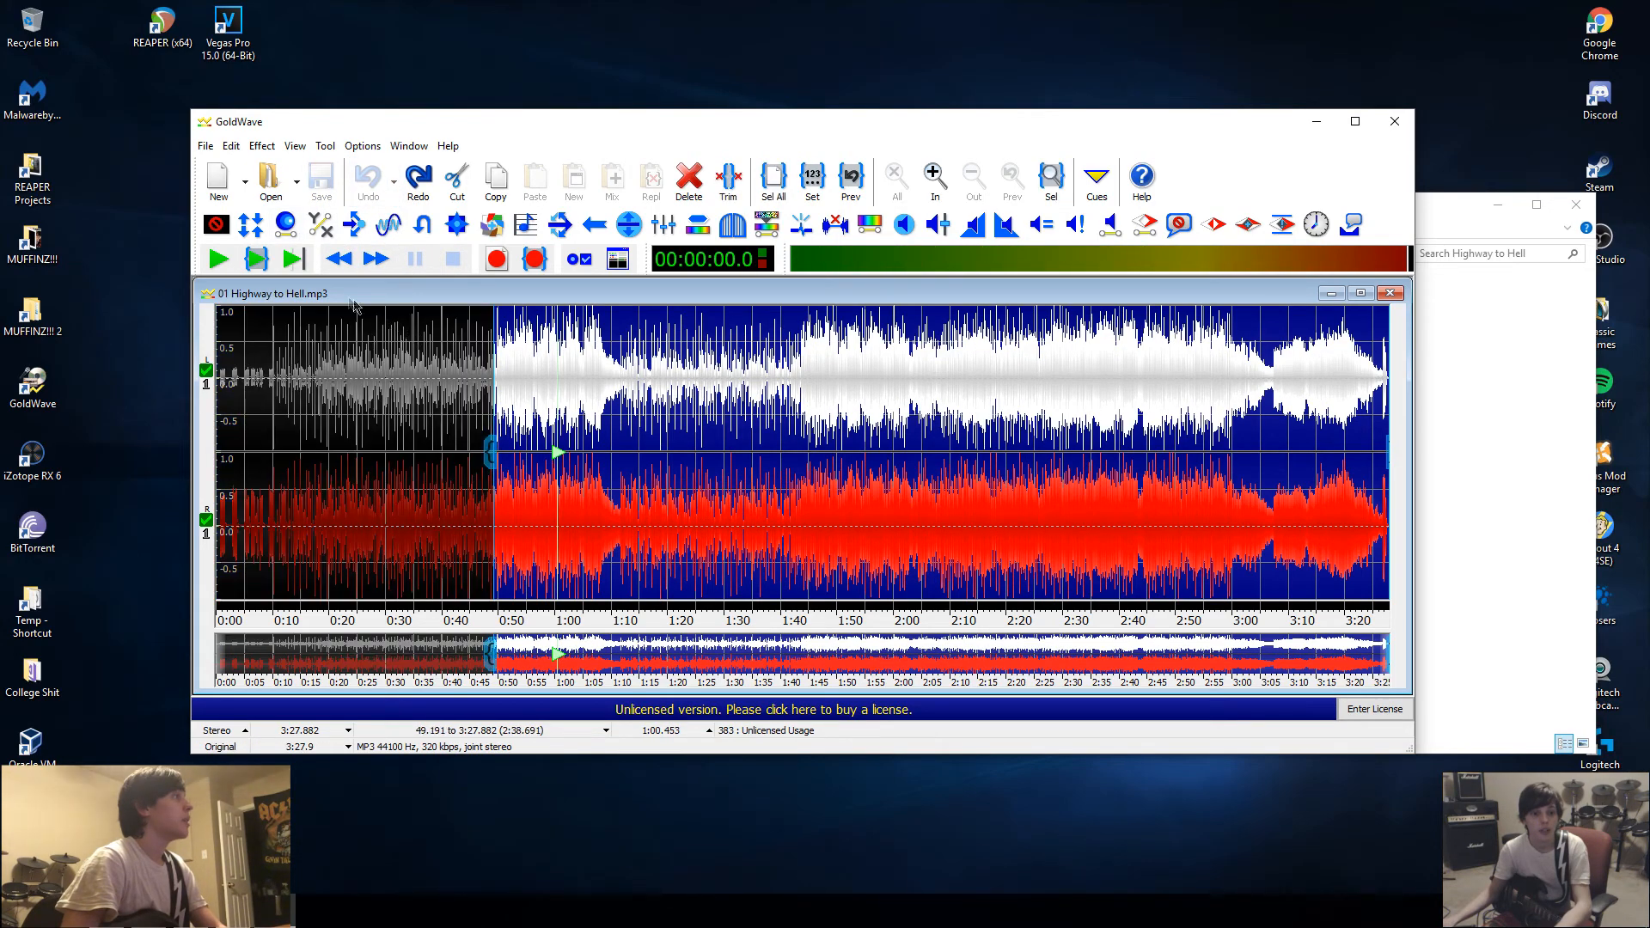
left_click(255, 260)
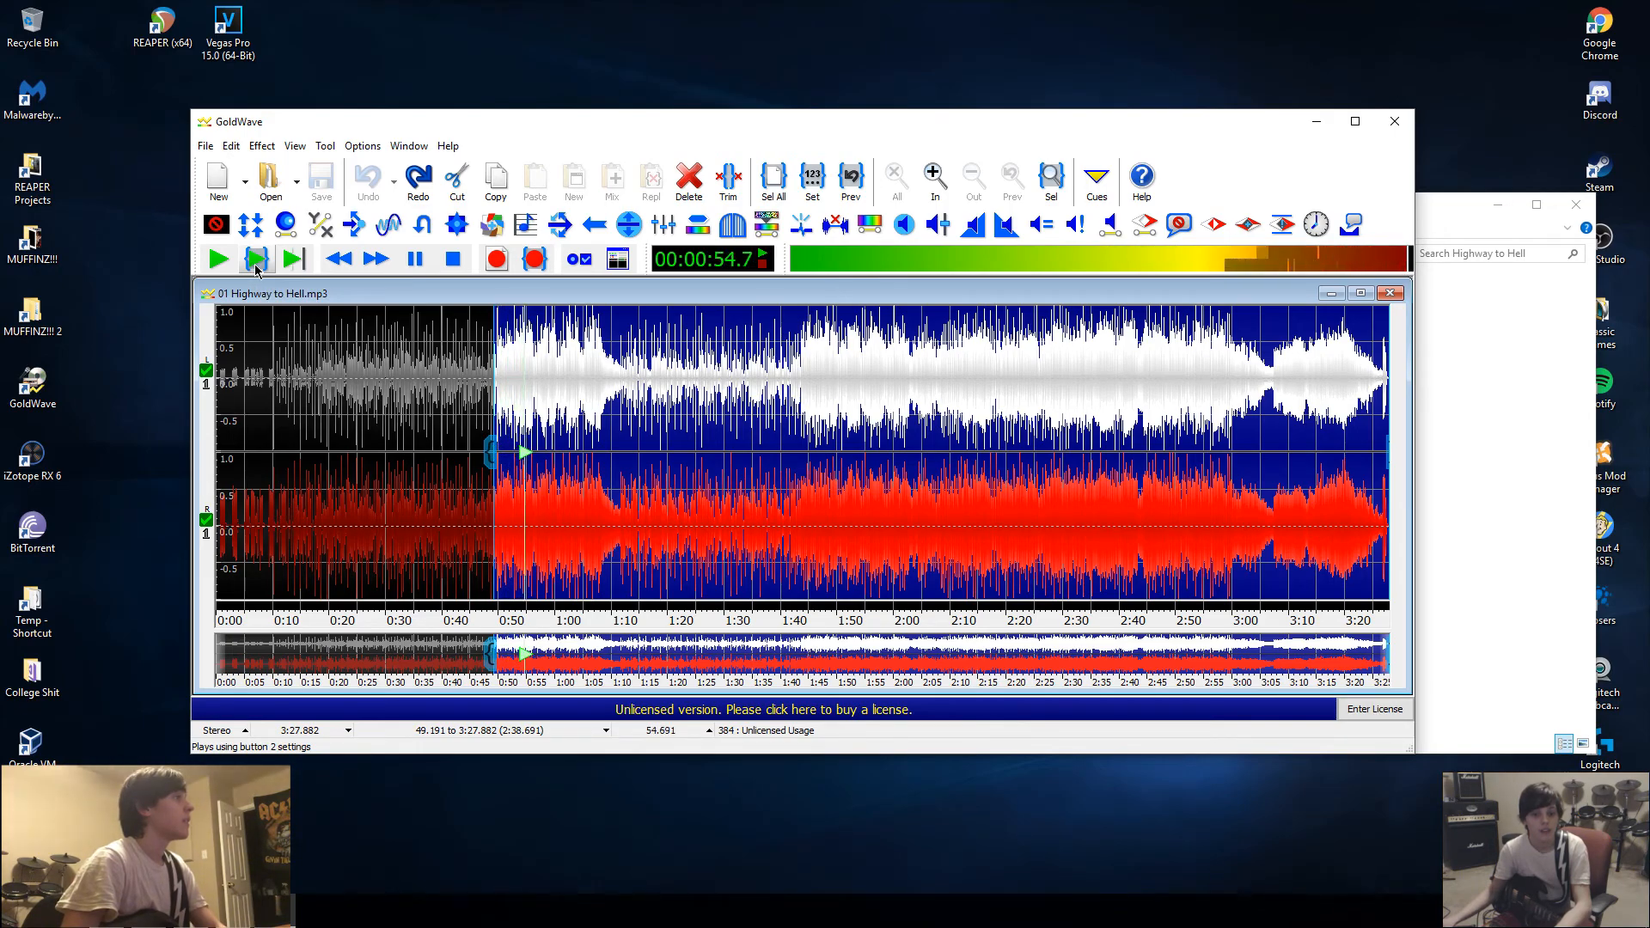
left_click(411, 185)
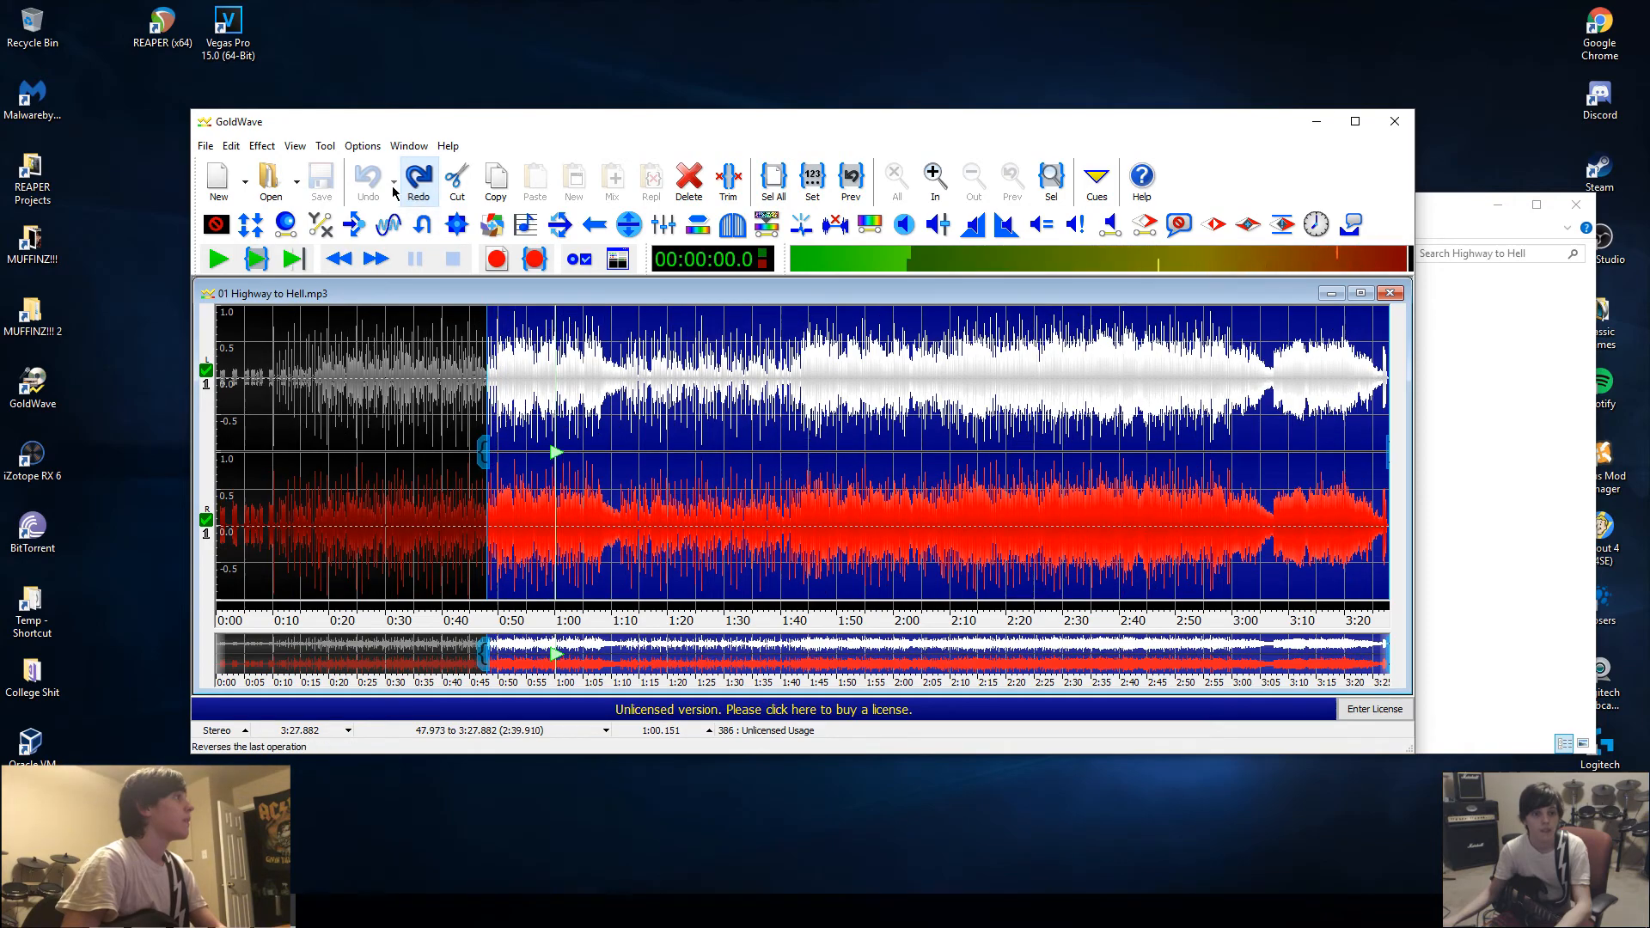
left_click(257, 260)
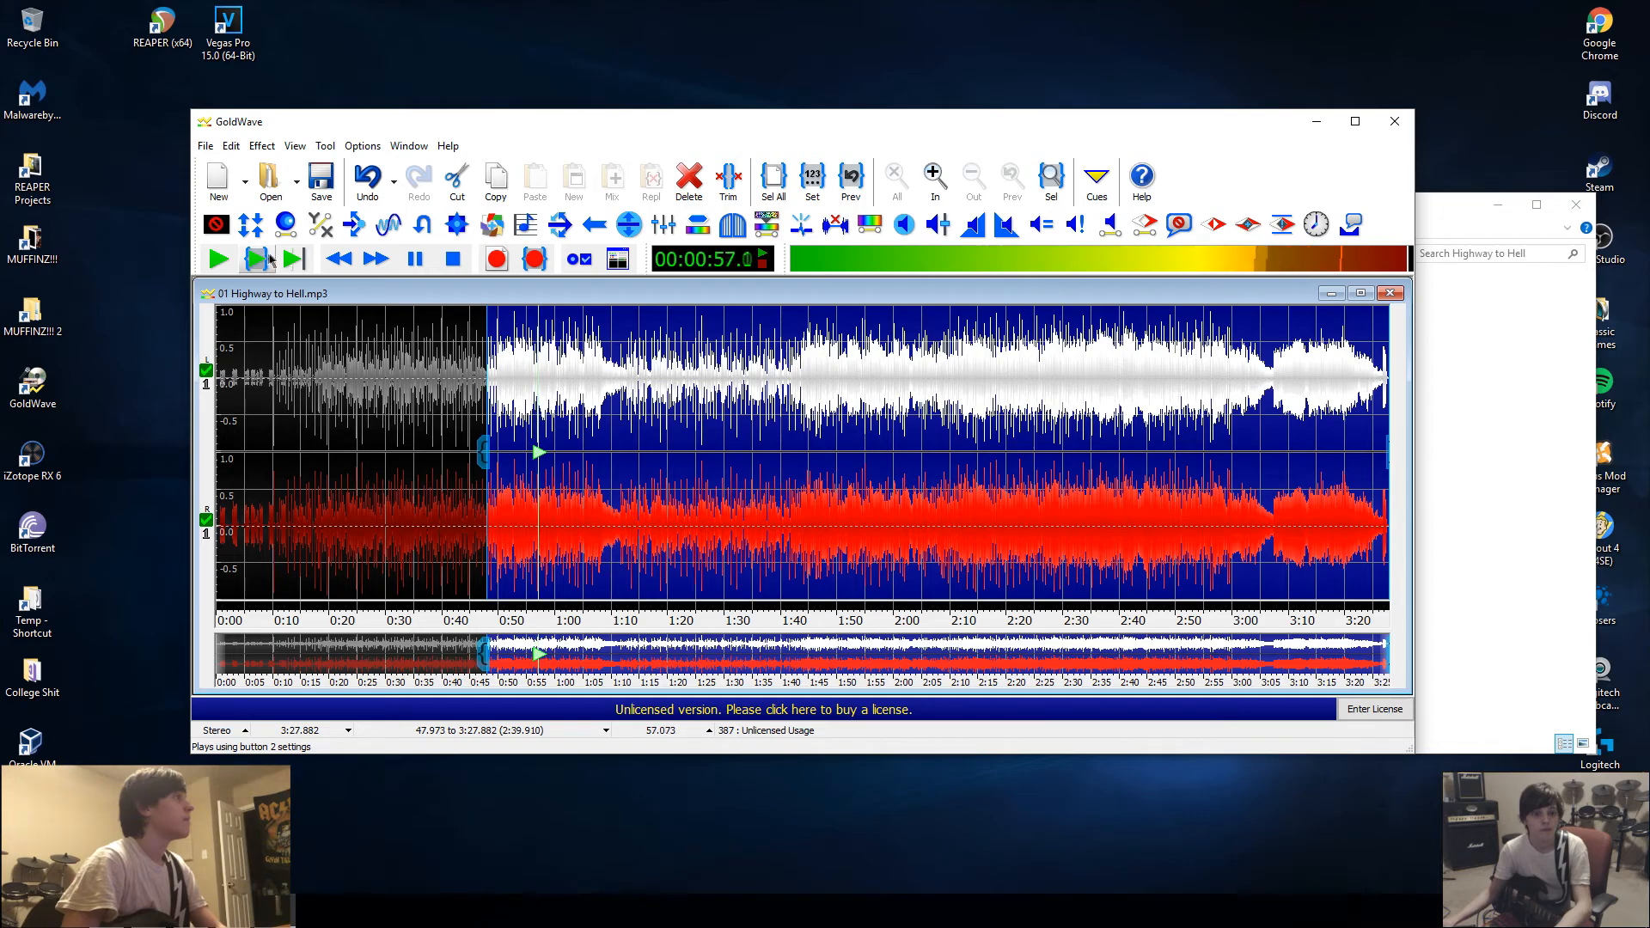
left_click(446, 268)
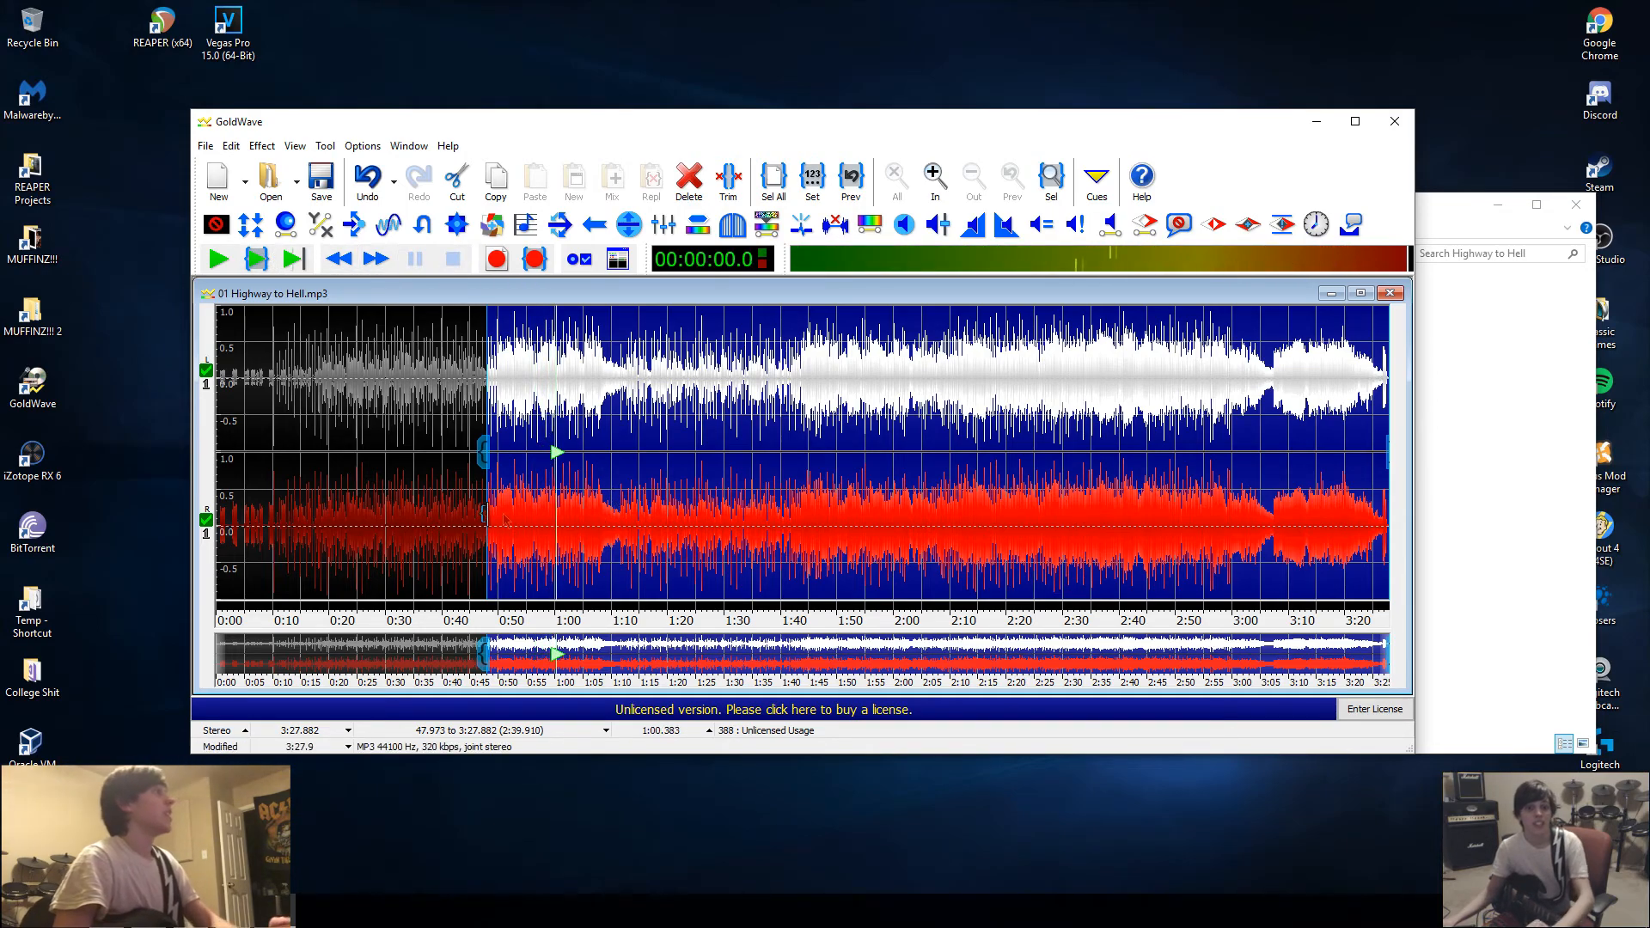
Step: Undo the Stereo Center effect and extend the selection back to the beginning of the track
left_click_drag(484, 464, 125, 468)
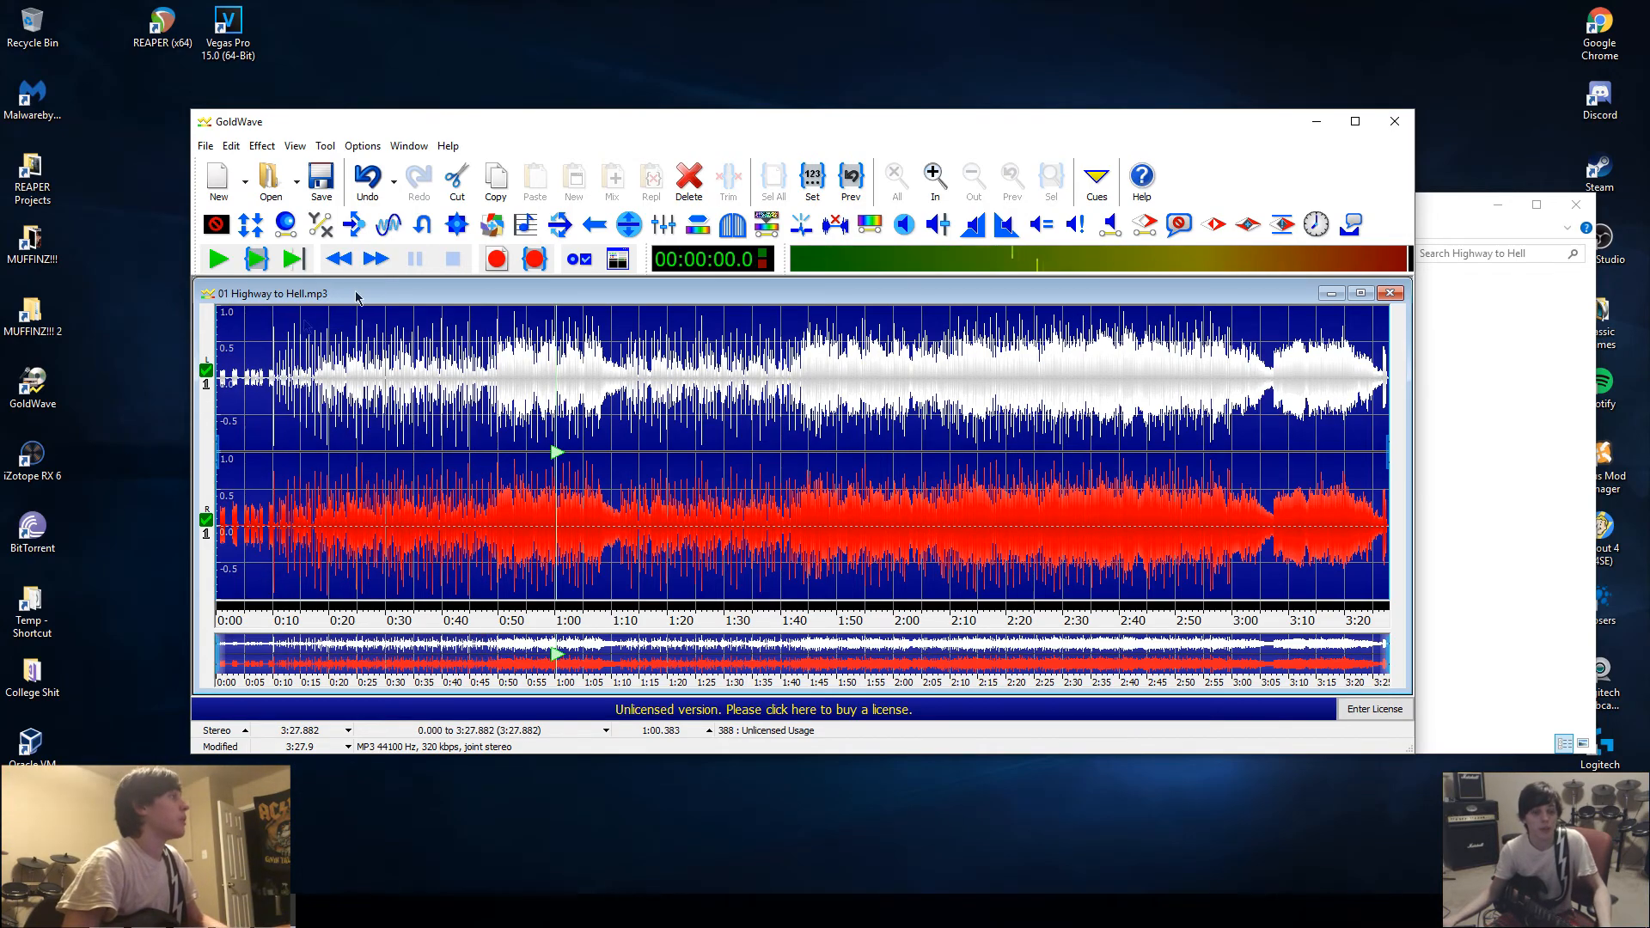
left_click(365, 180)
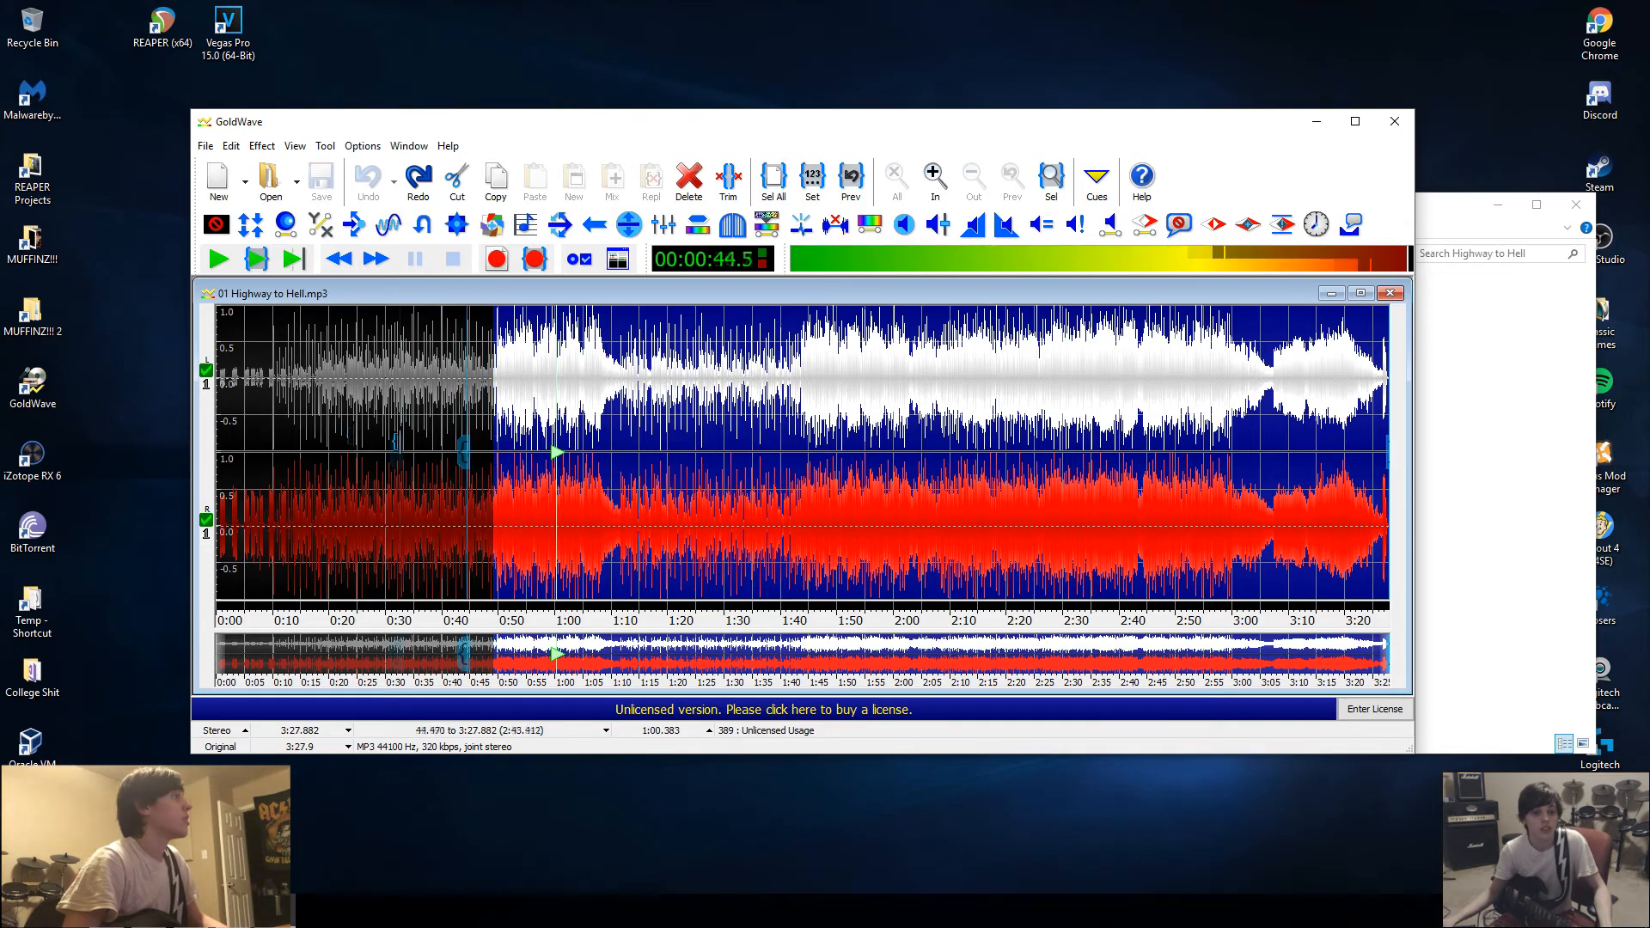
left_click_drag(396, 443, 194, 426)
Step: Load the "Reduce sides" preset in the Stereo Center effect for the whole track
left_click(261, 148)
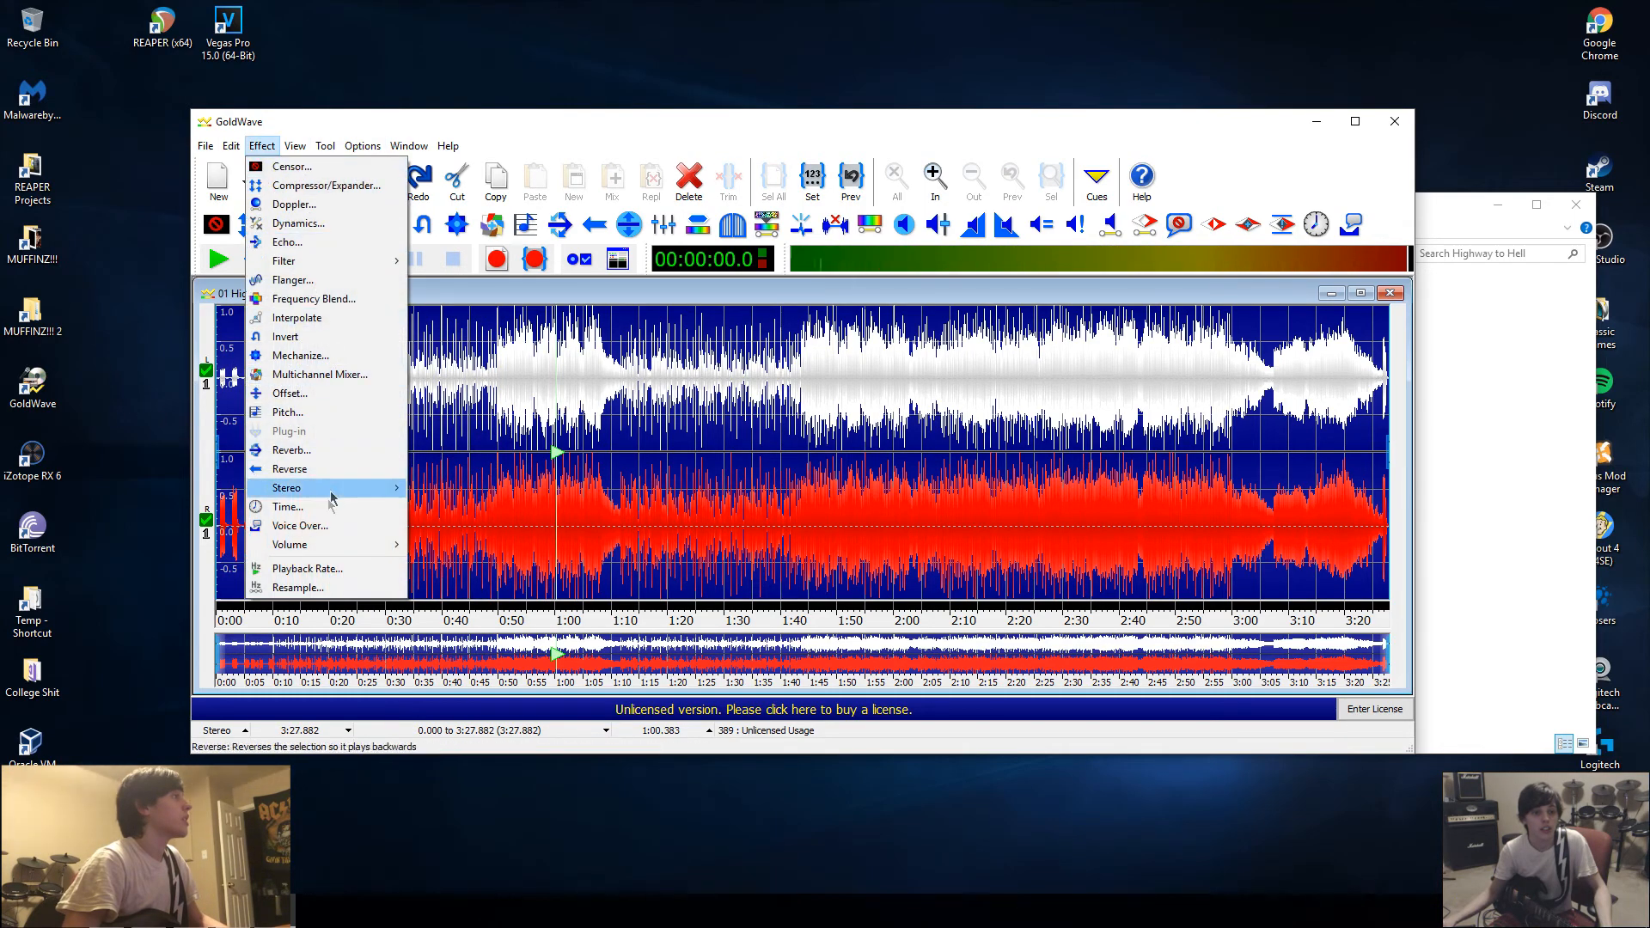
mouse_move(331, 498)
left_click(467, 526)
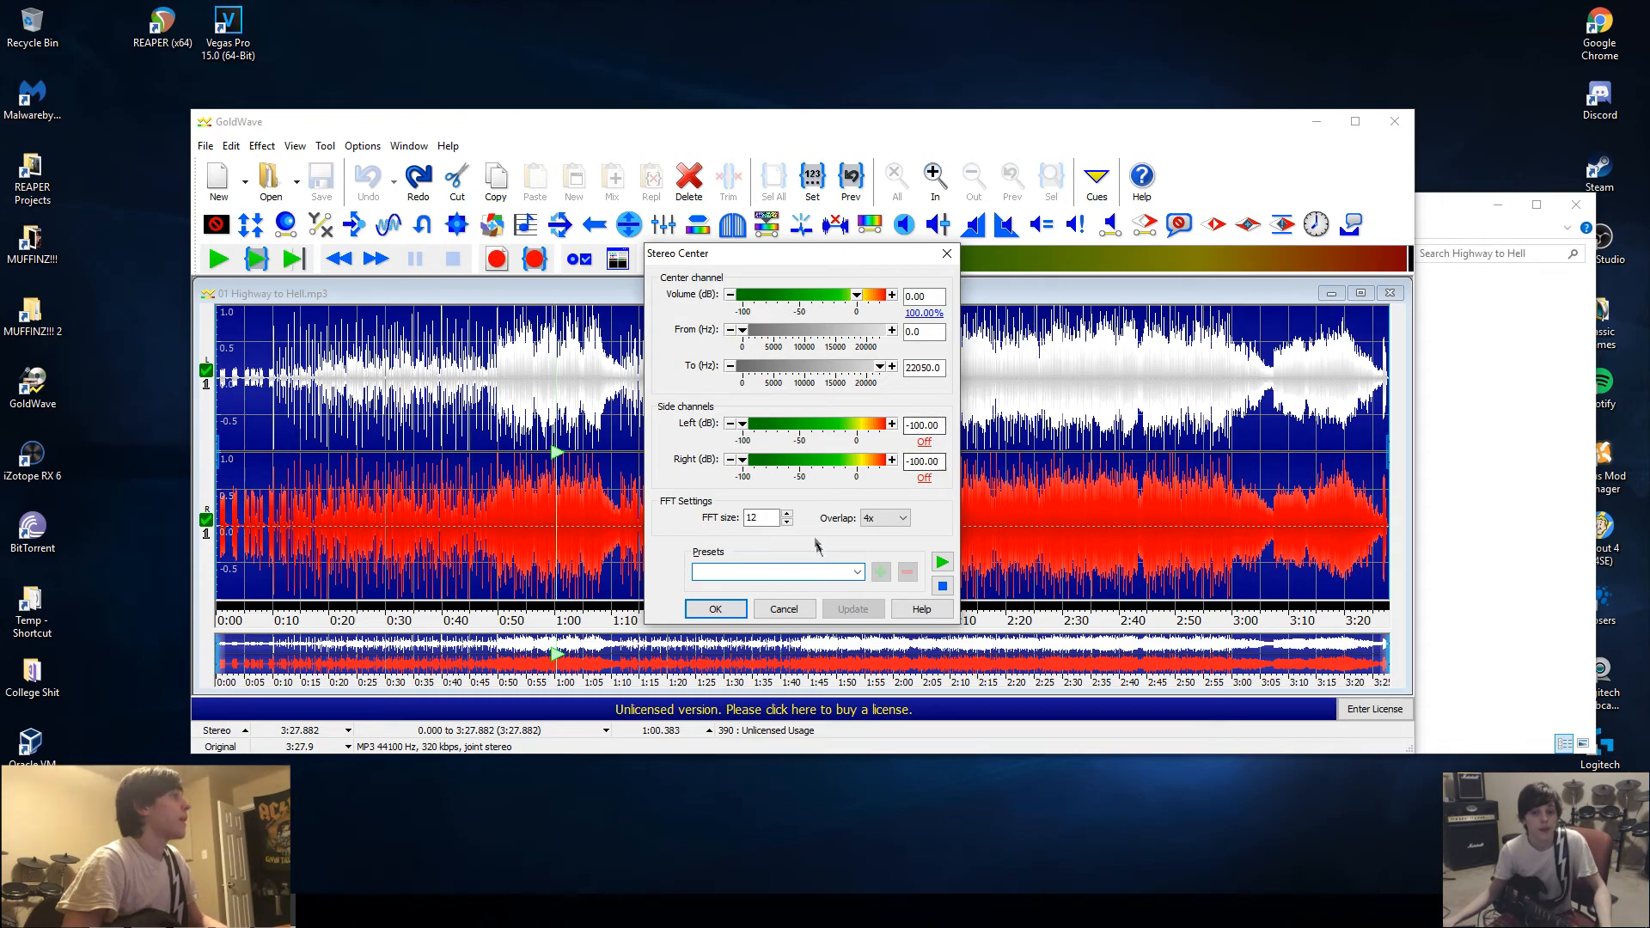
left_click(857, 571)
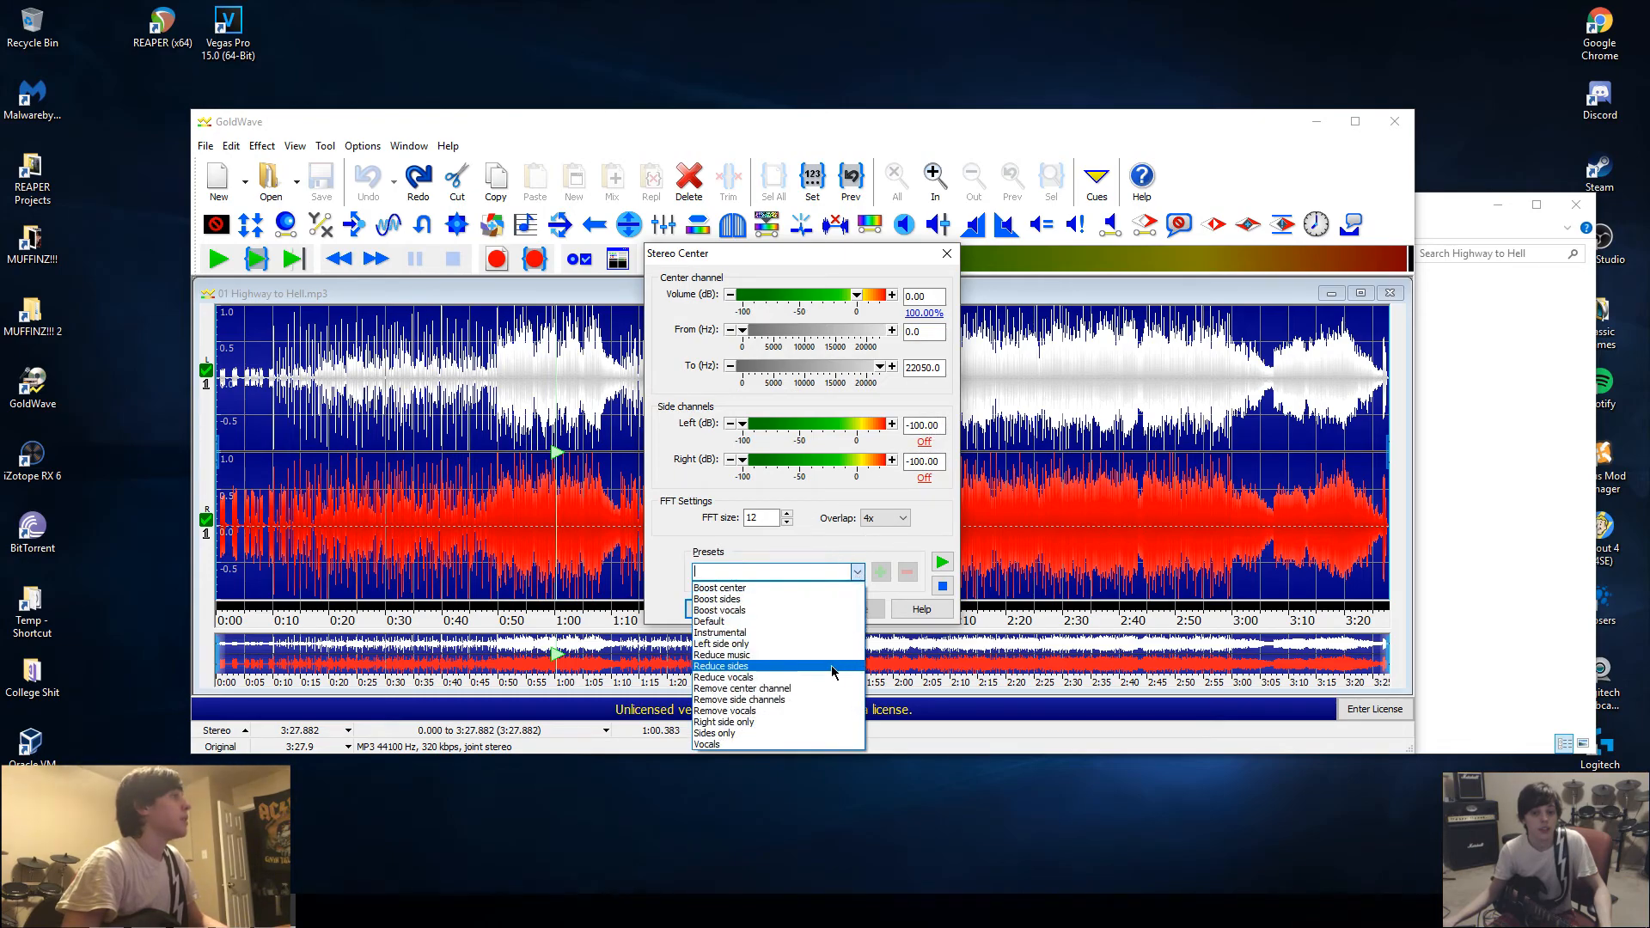
left_click(808, 667)
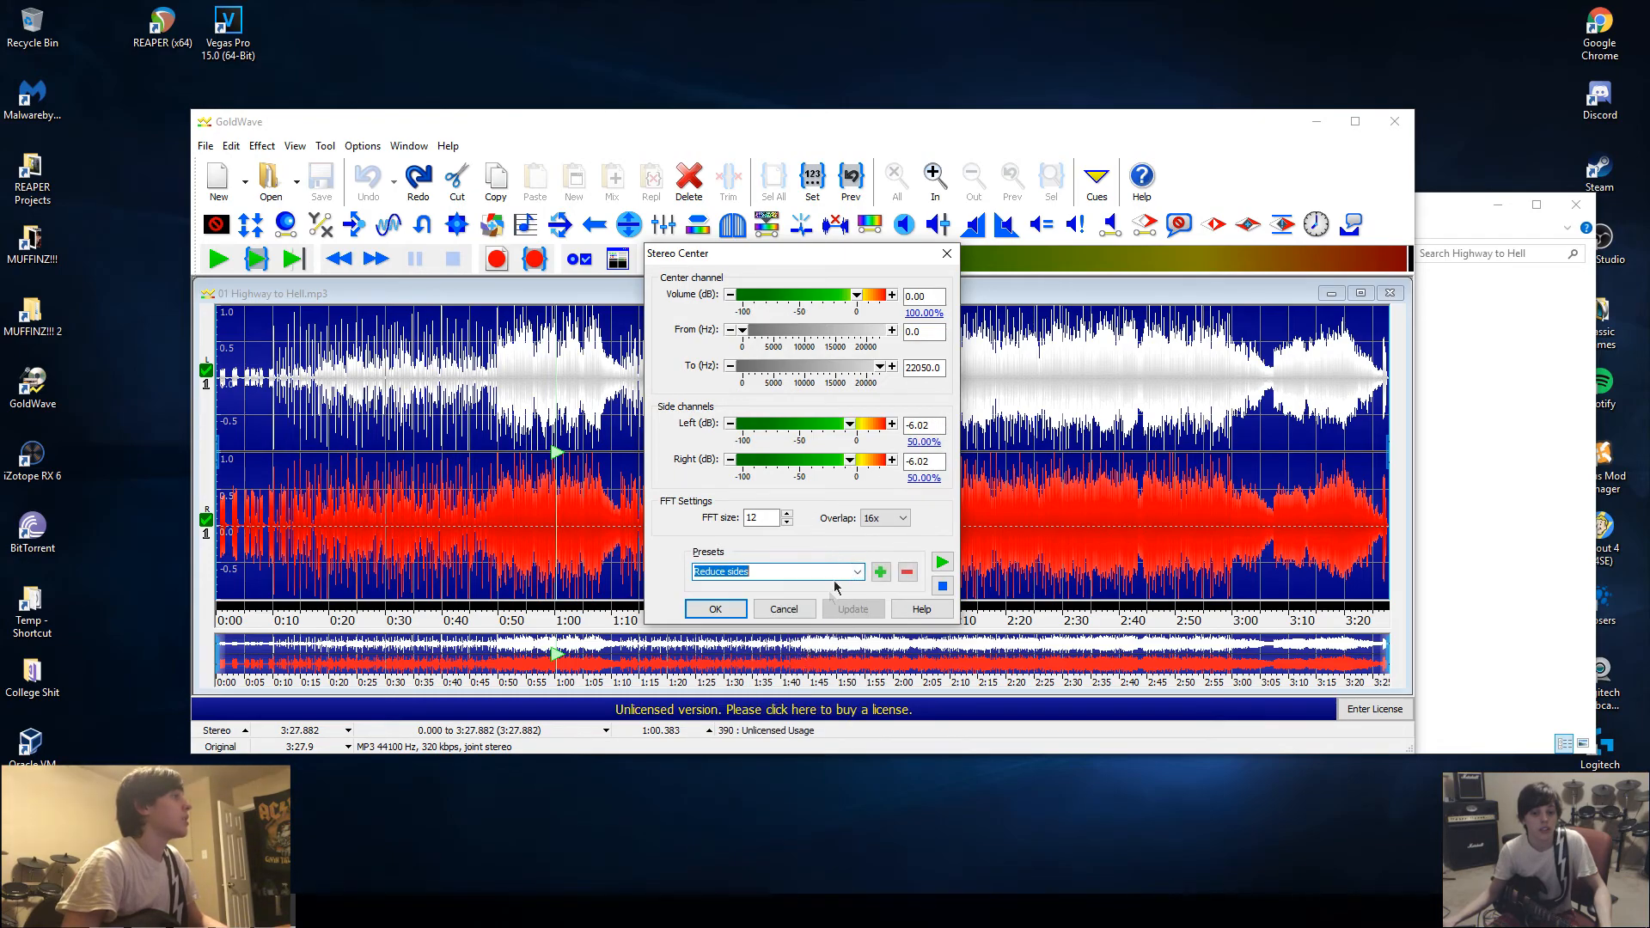
Step: Set the left and right side channels to -9.03 dB and apply the Stereo Center effect
left_click(937, 444)
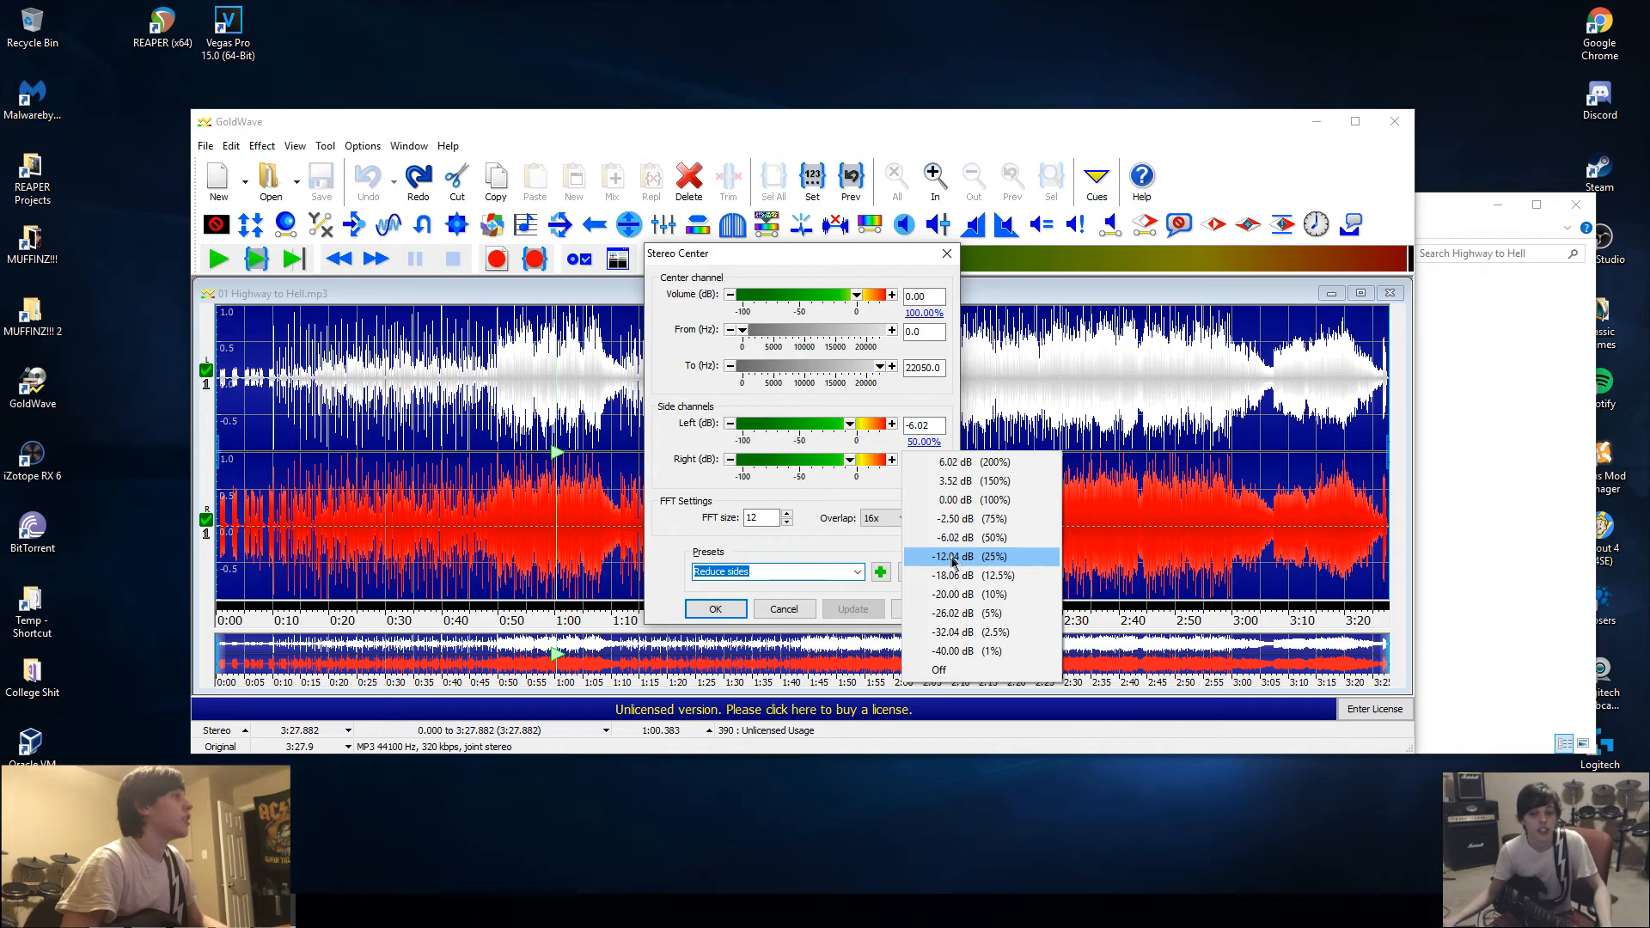
left_click(936, 424)
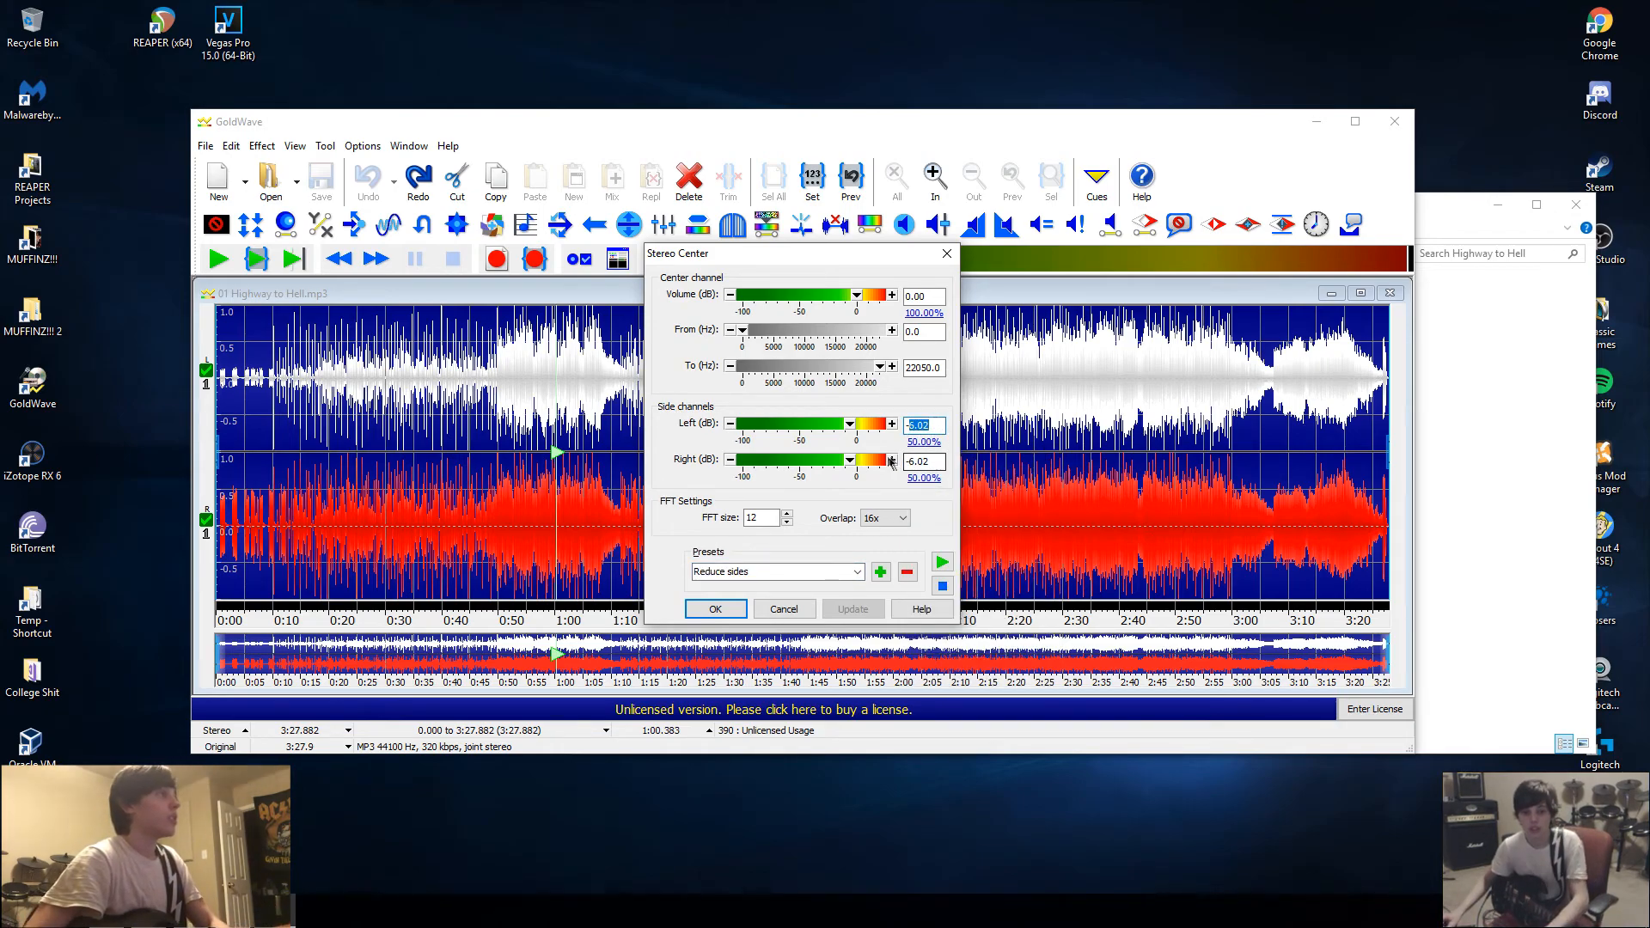
left_click(935, 442)
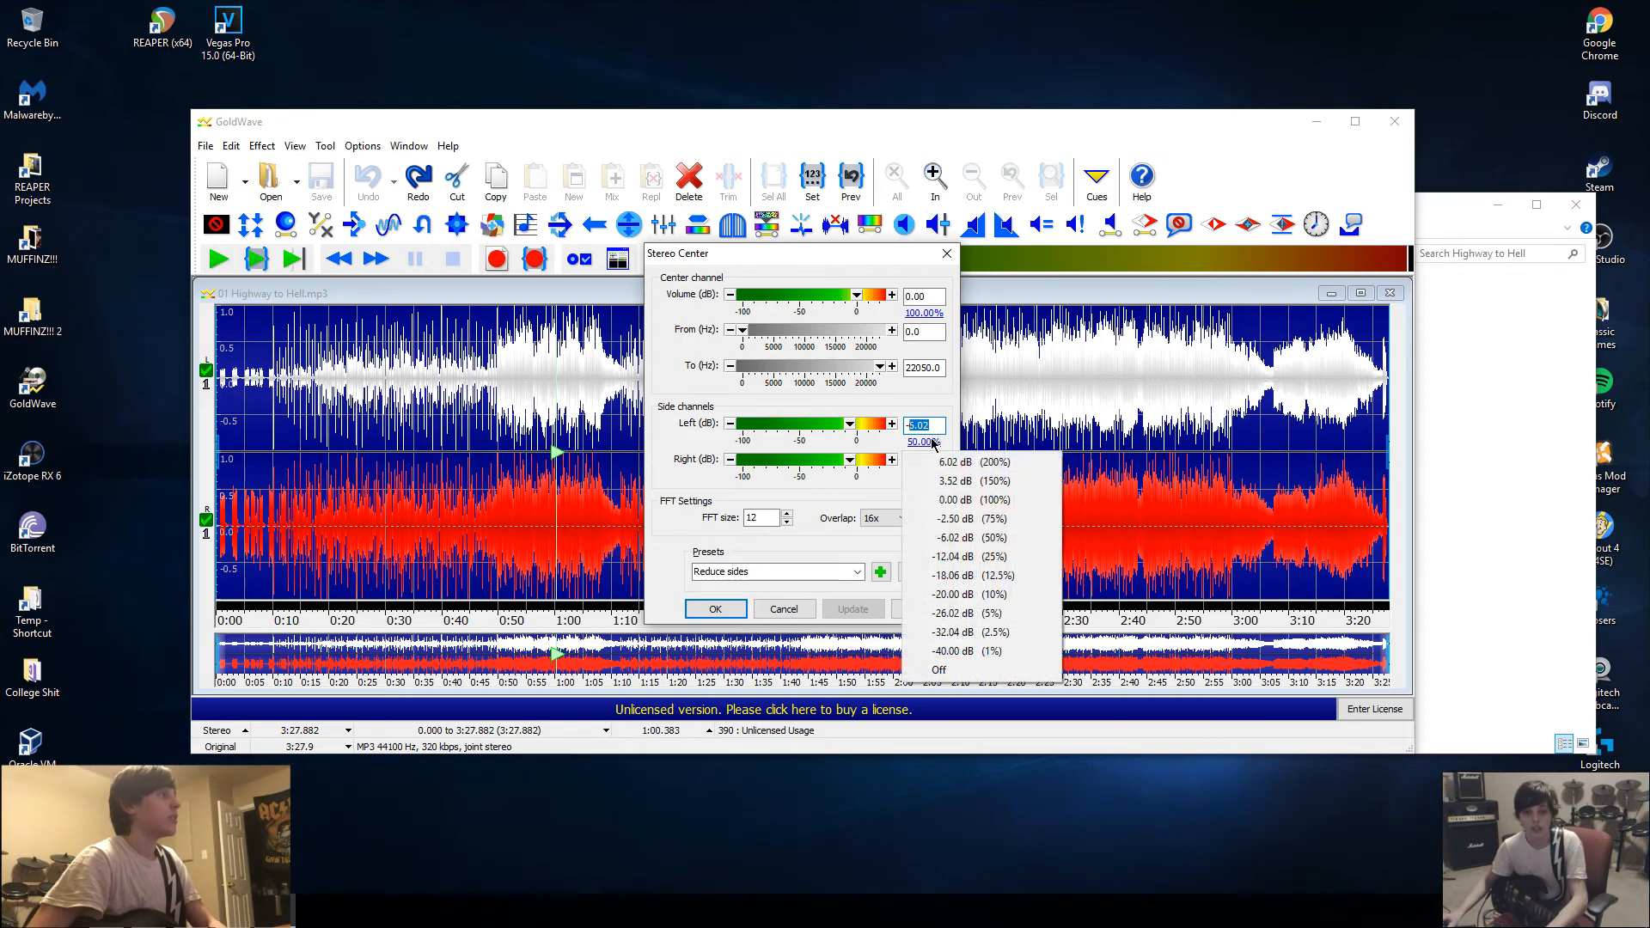
left_click(914, 425)
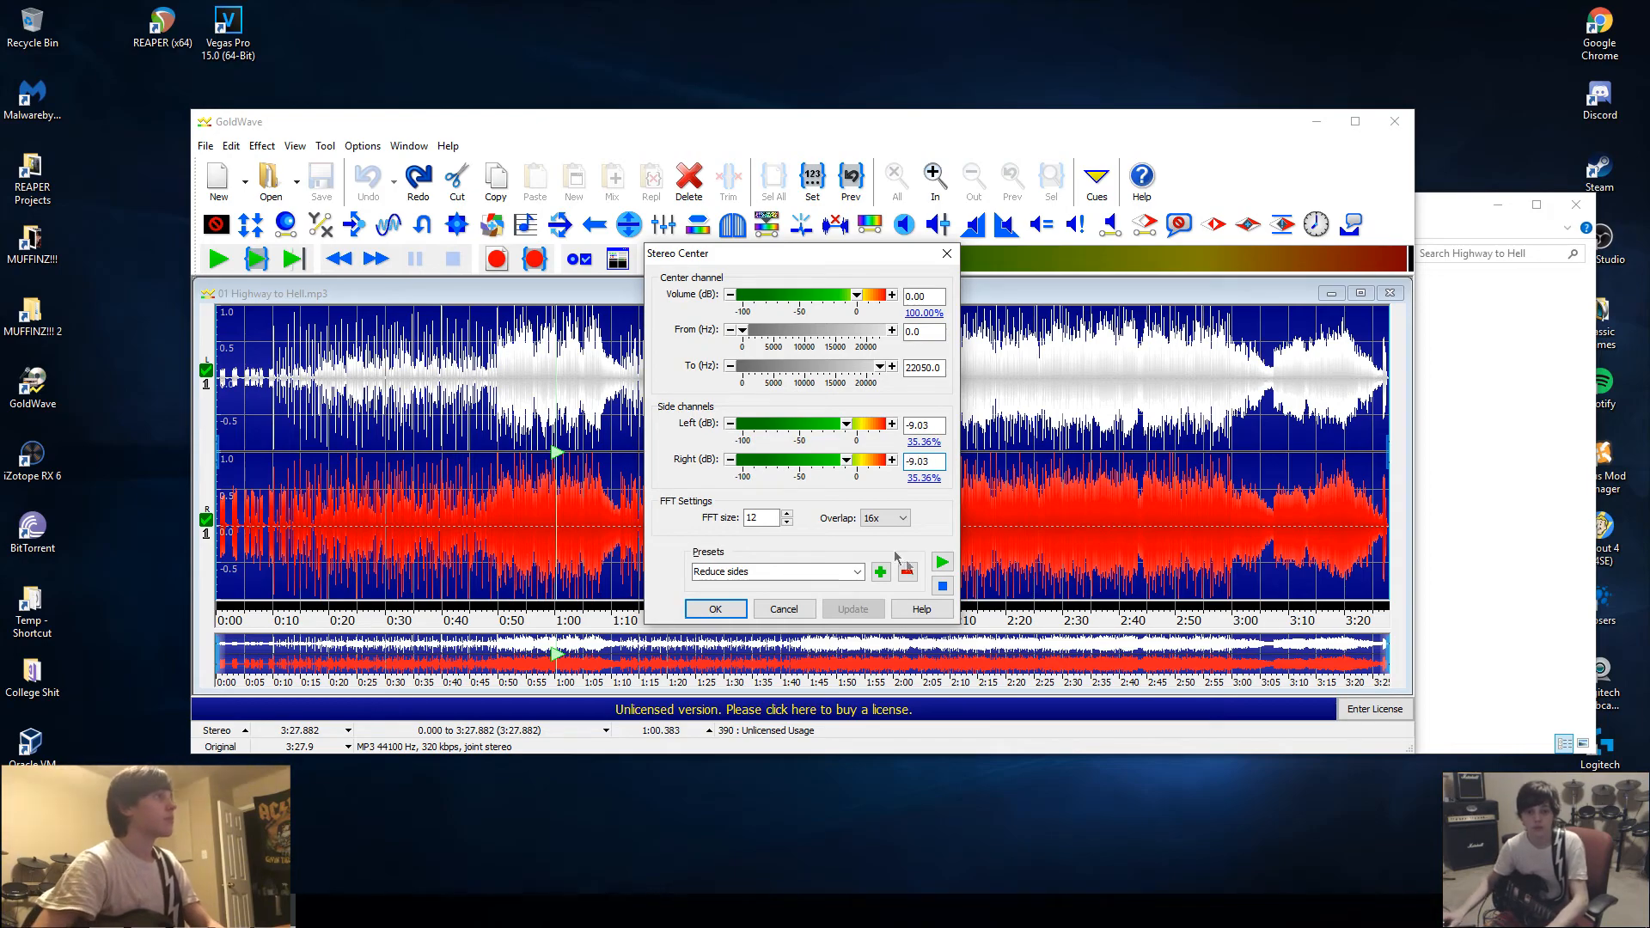
left_click(729, 604)
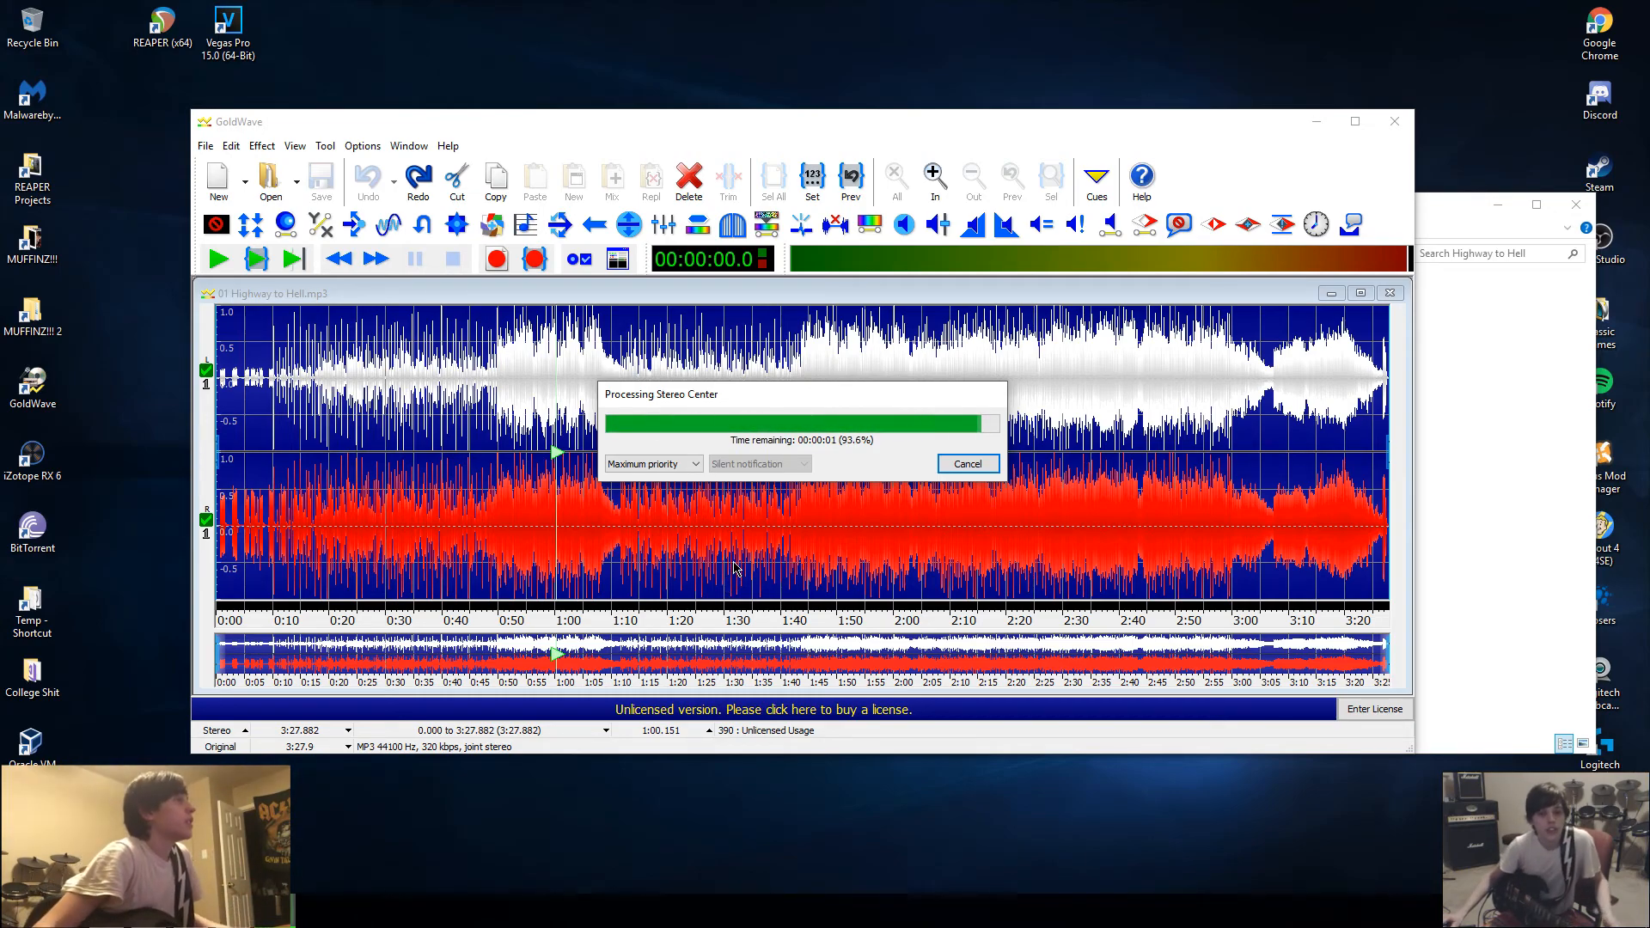
Step: Start the selection at about 48.7 seconds, play the newly processed audio from there, and stop playback
left_click(494, 429)
left_click(491, 427)
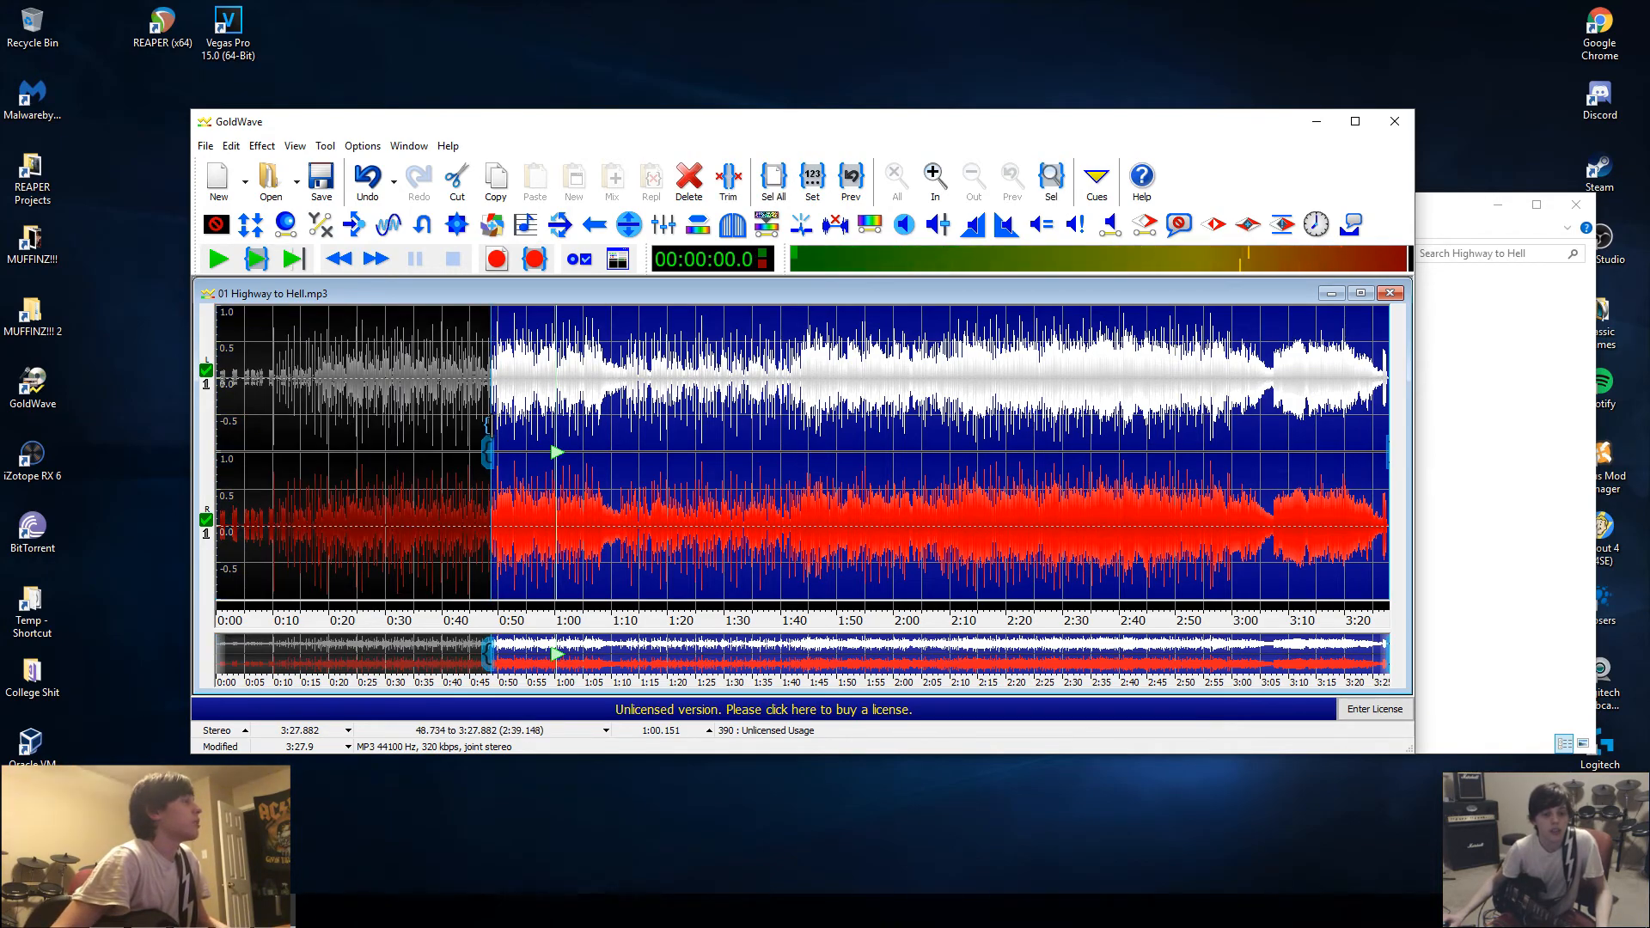
left_click(256, 260)
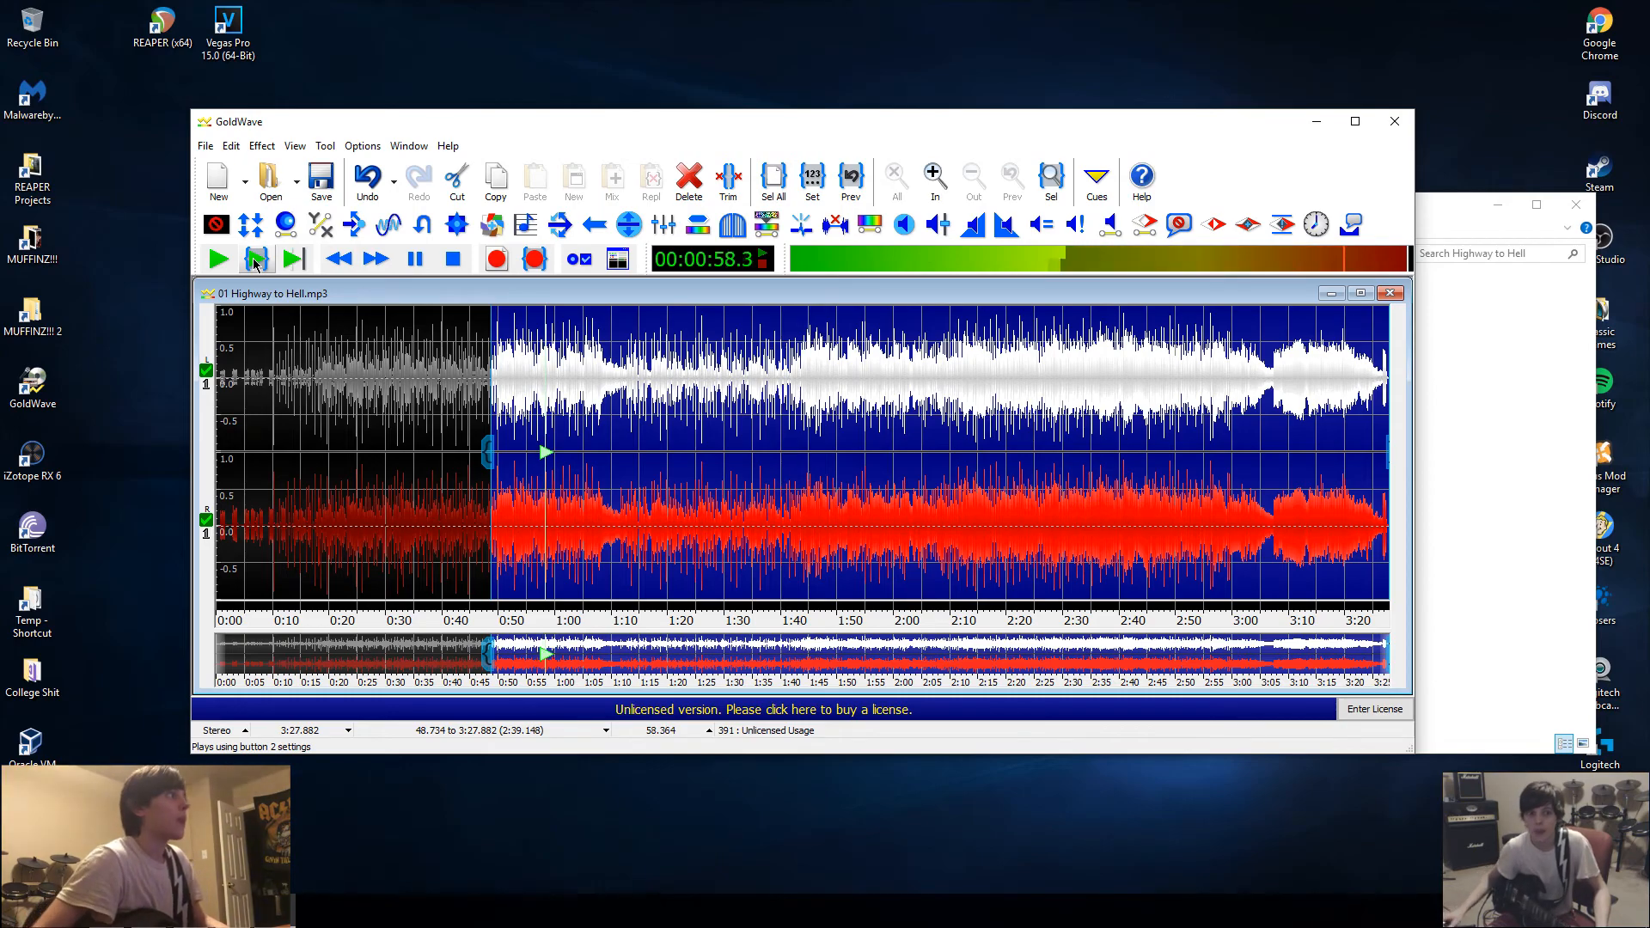
left_click(457, 263)
Step: Extend the selection to the track's beginning, play the processed intro, and stop playback
left_click_drag(489, 448, 179, 428)
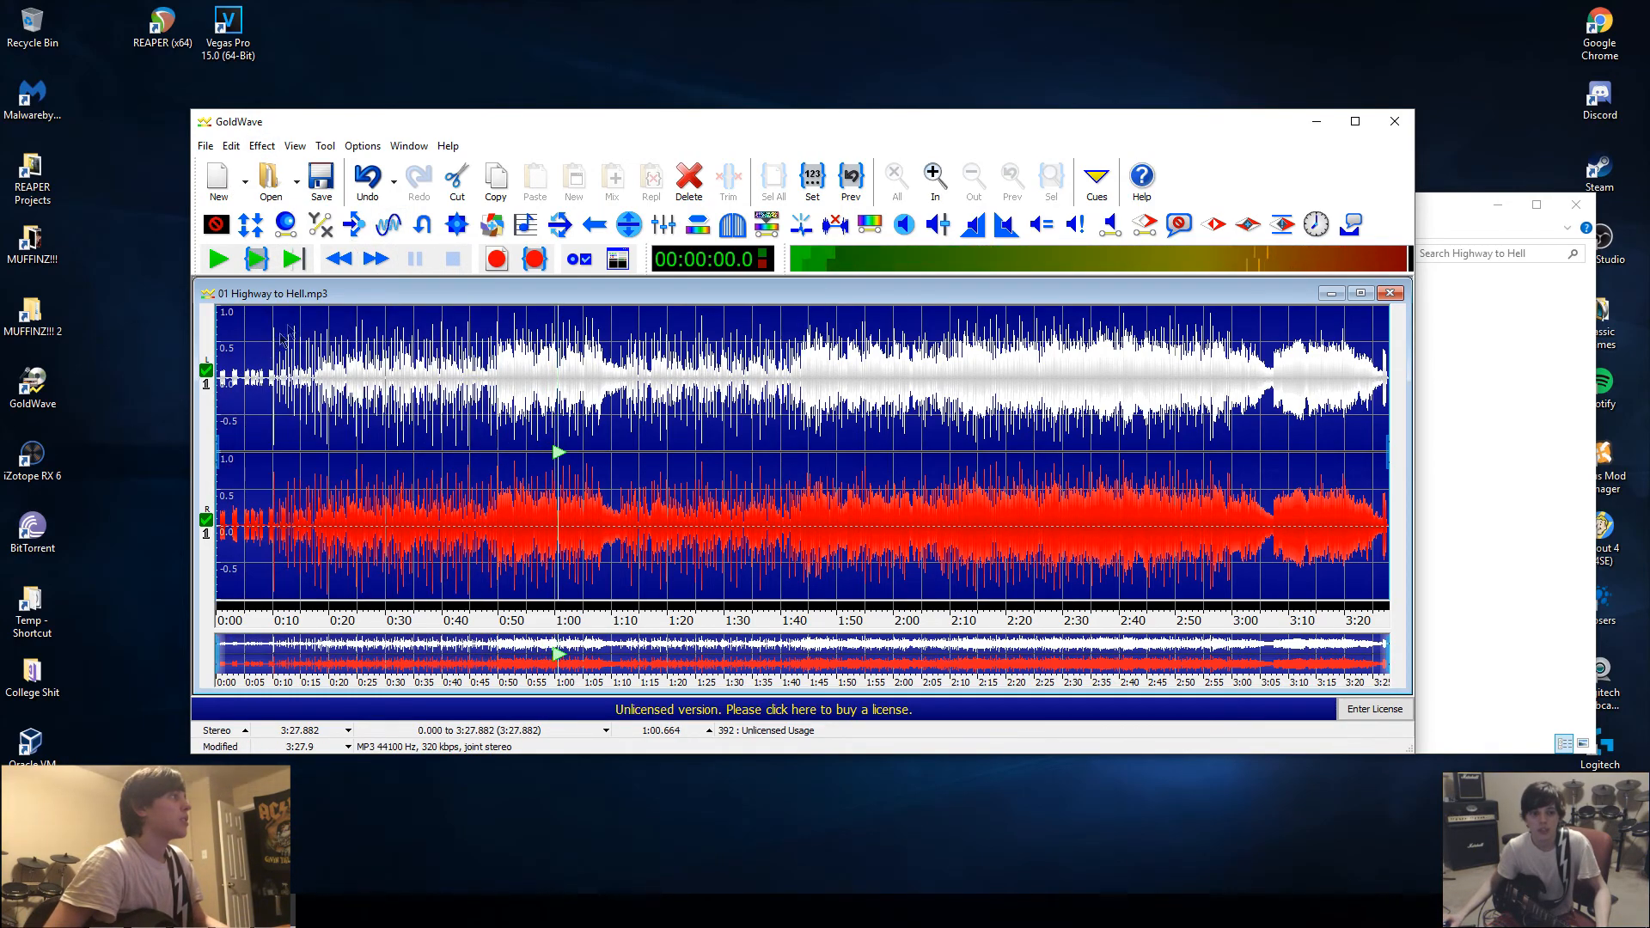
left_click(270, 265)
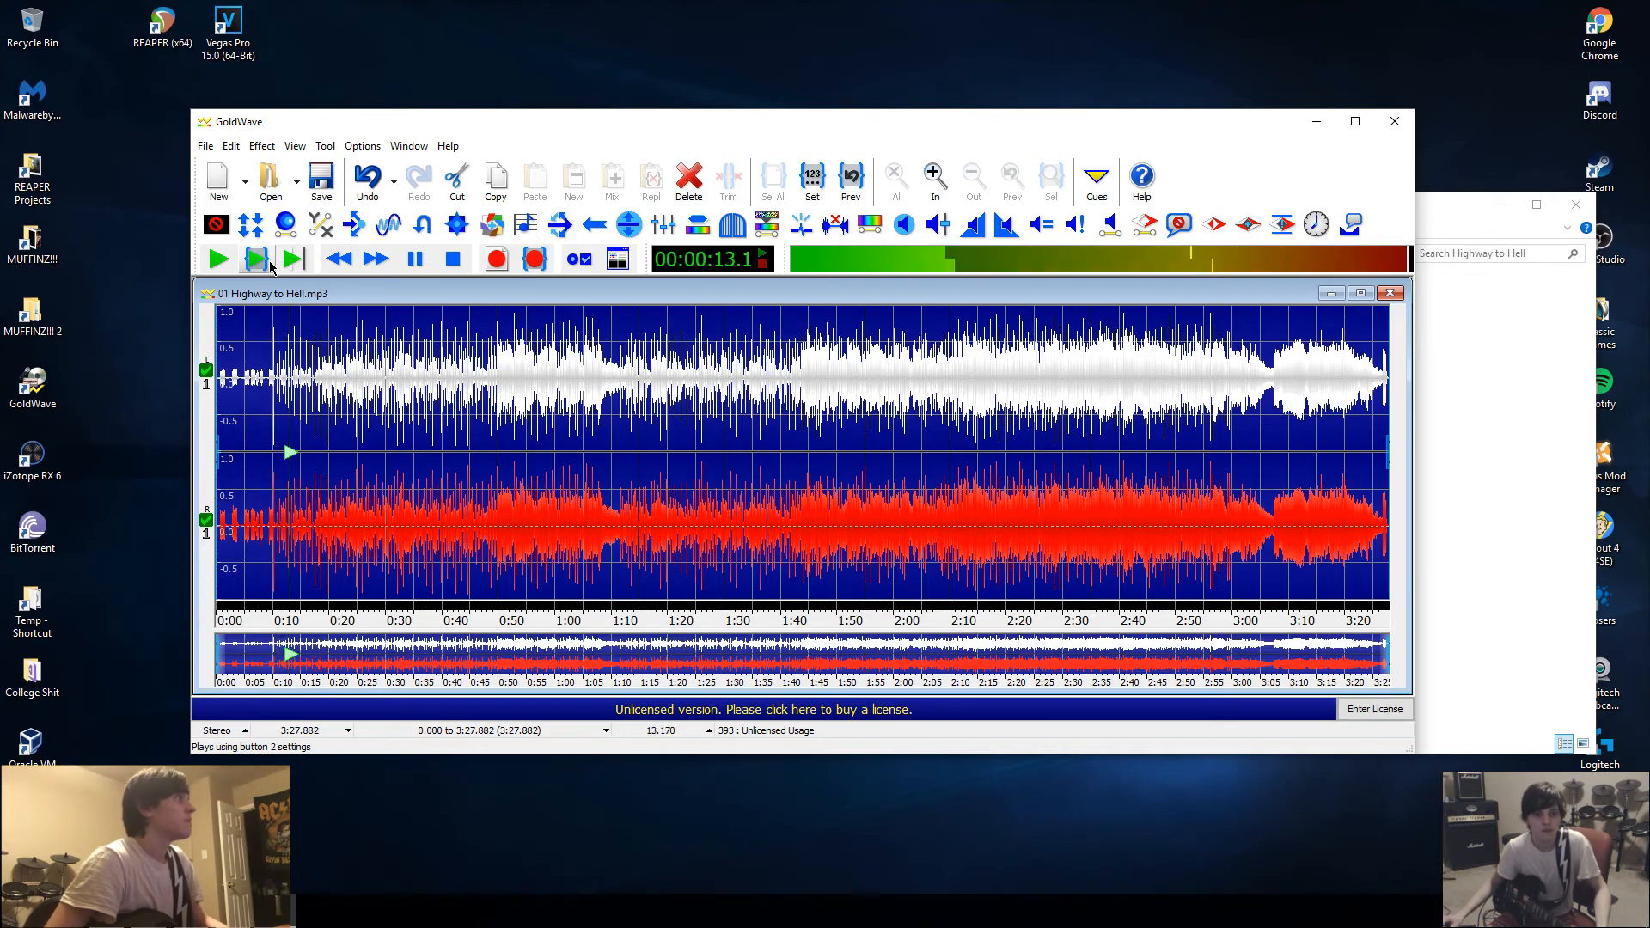
left_click(450, 259)
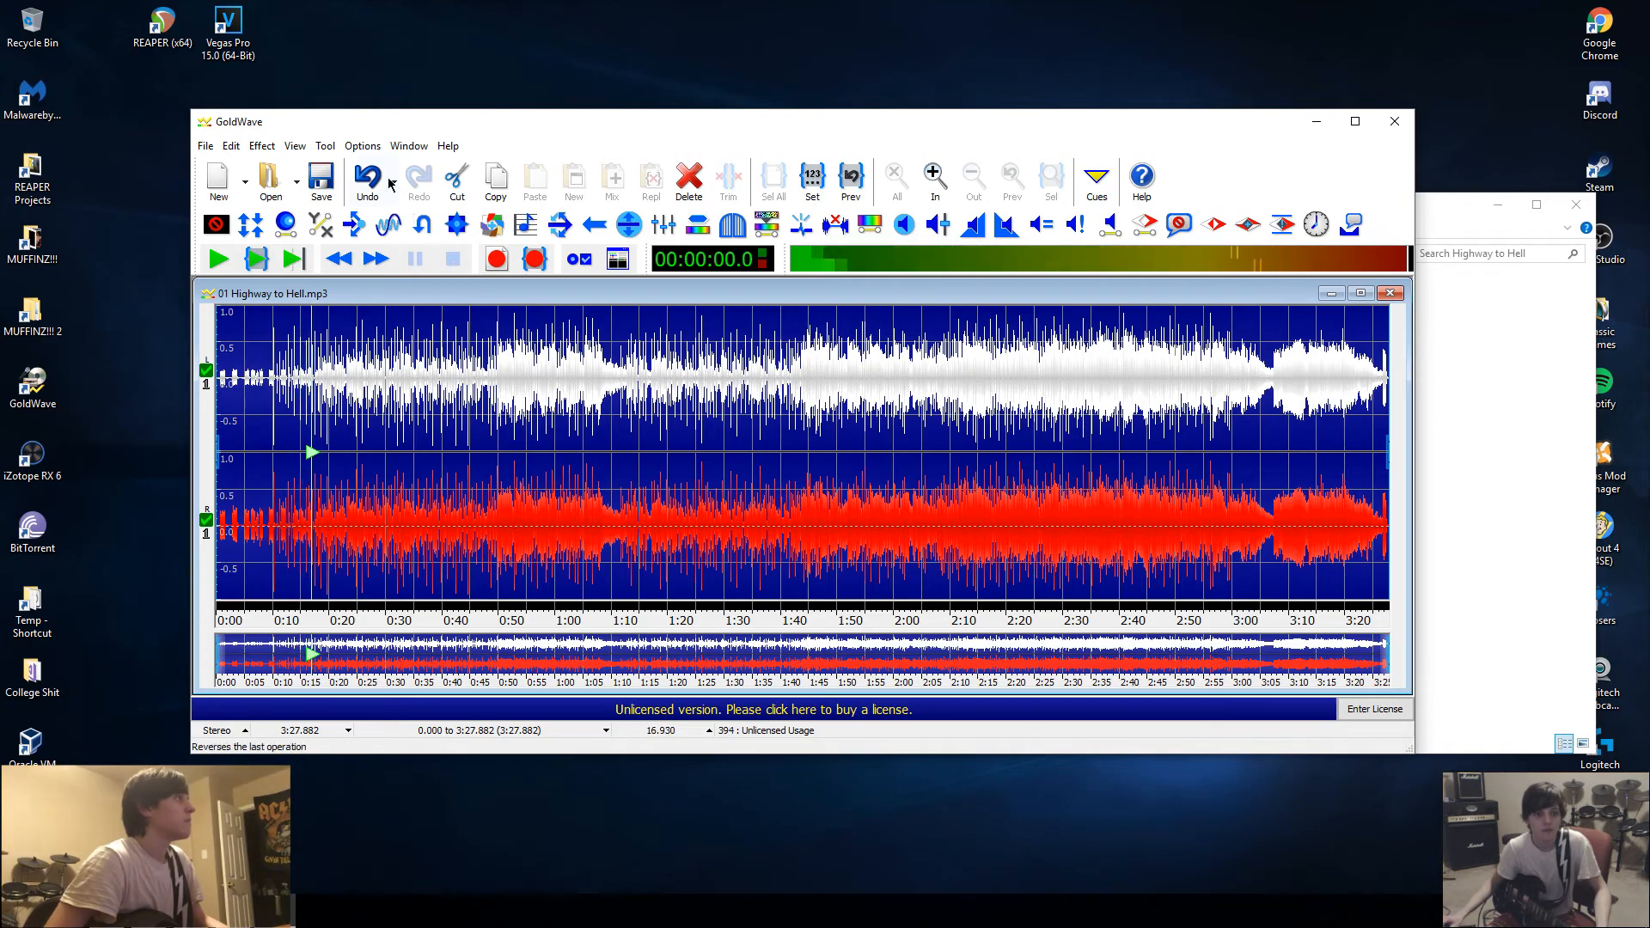
Step: Compare the intro from the track's beginning by undoing Stereo Center and playing the original, and redoing the effect and playing the processed version
left_click(370, 184)
left_click_drag(317, 449, 202, 443)
left_click(256, 259)
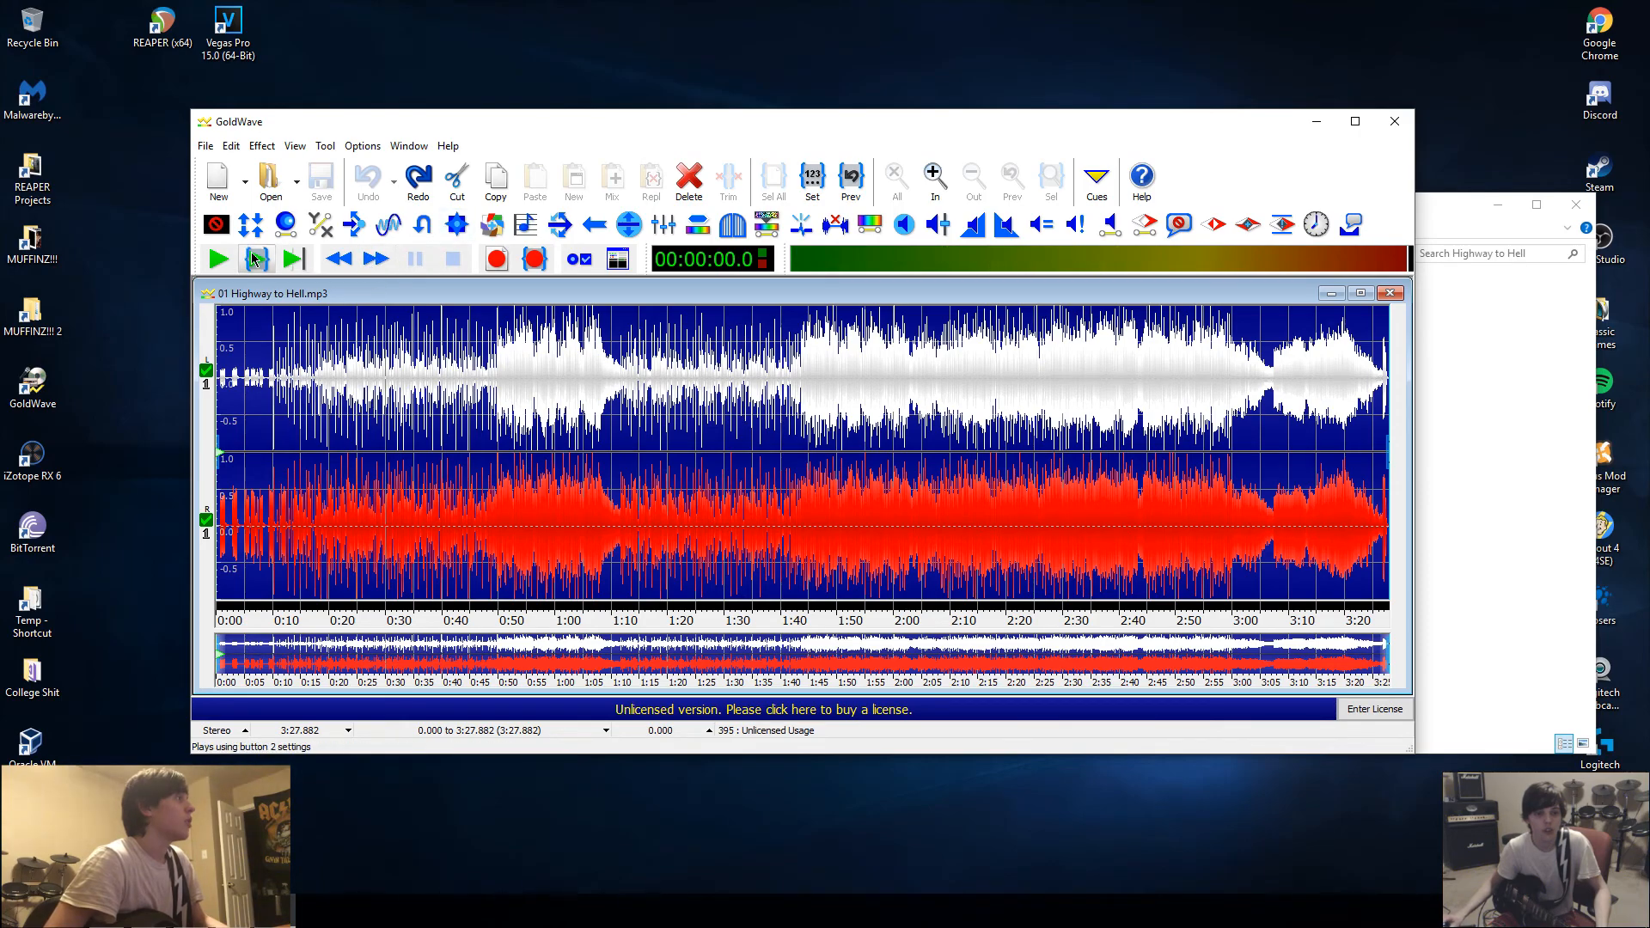
left_click(419, 178)
left_click(256, 262)
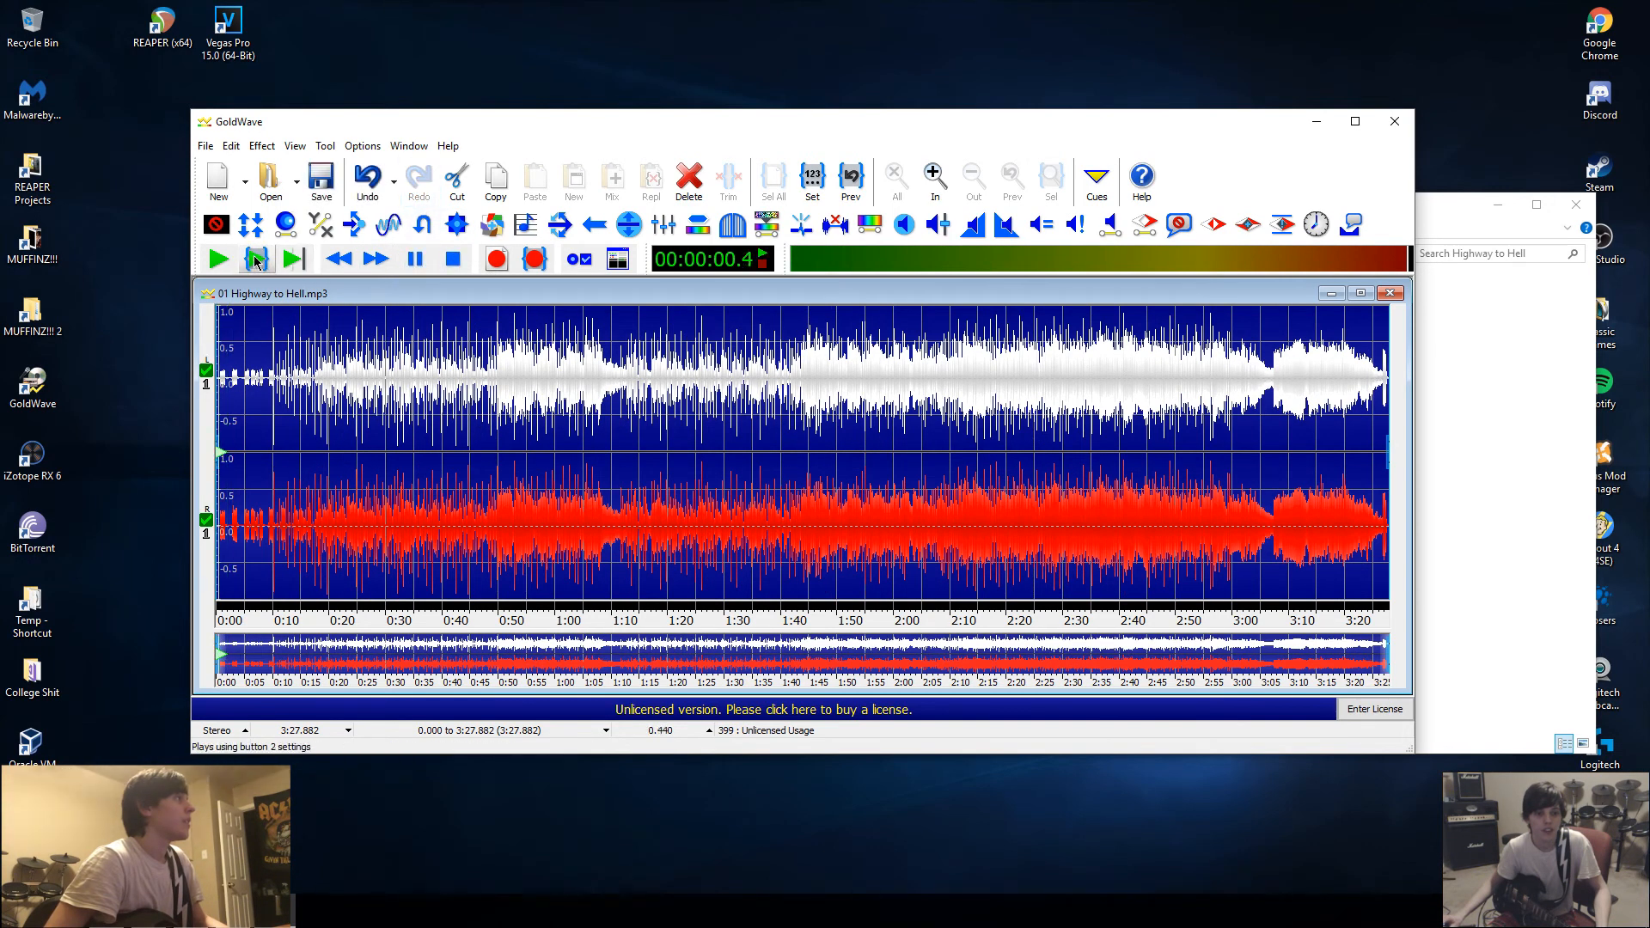
Step: Save the processed track as the MP3 "01 Highway to Hell" in the MUFFINZ!!! > Backing Tracks folder on Memory Dump (X:)
left_click_drag(232, 452, 172, 452)
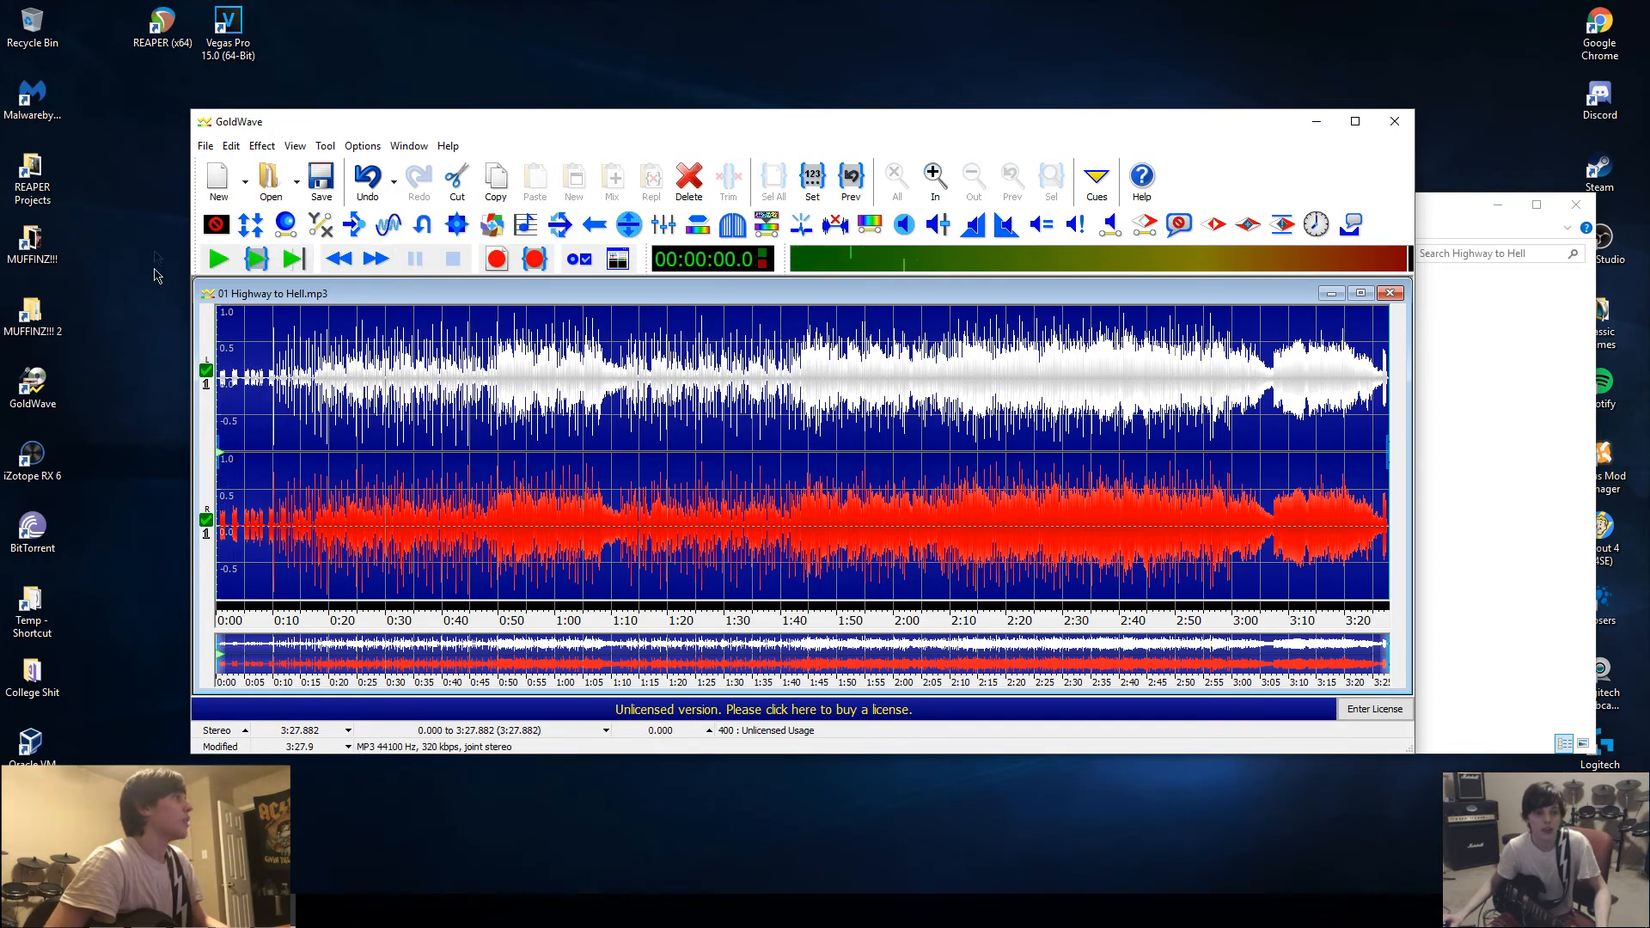
left_click(205, 150)
left_click(254, 326)
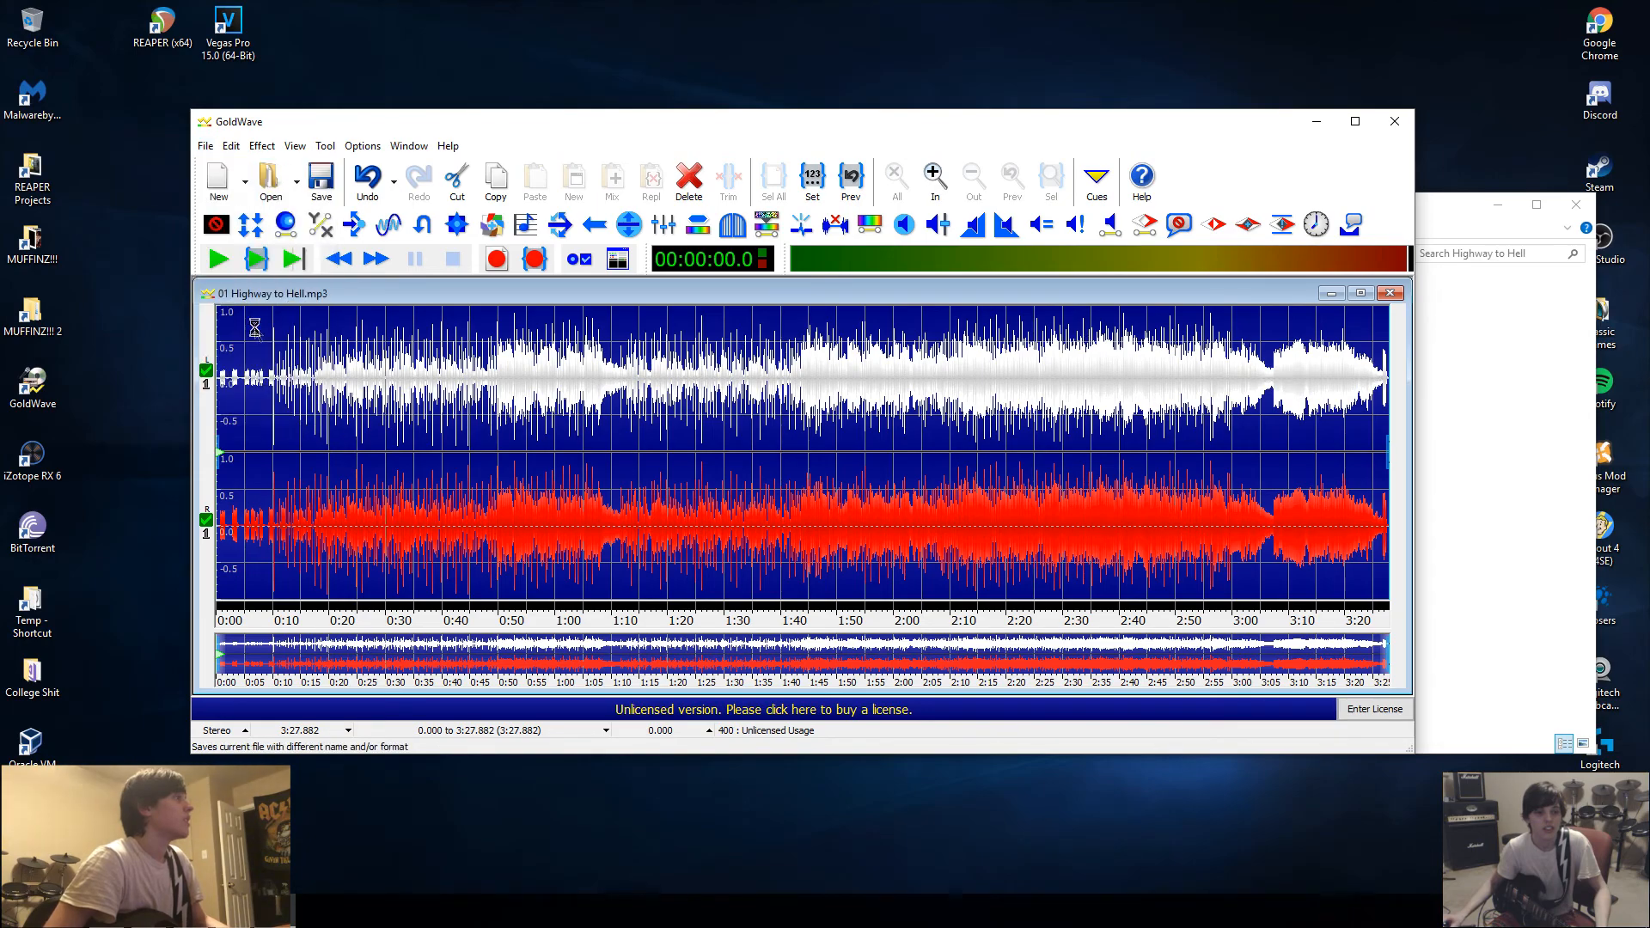
left_click(842, 356)
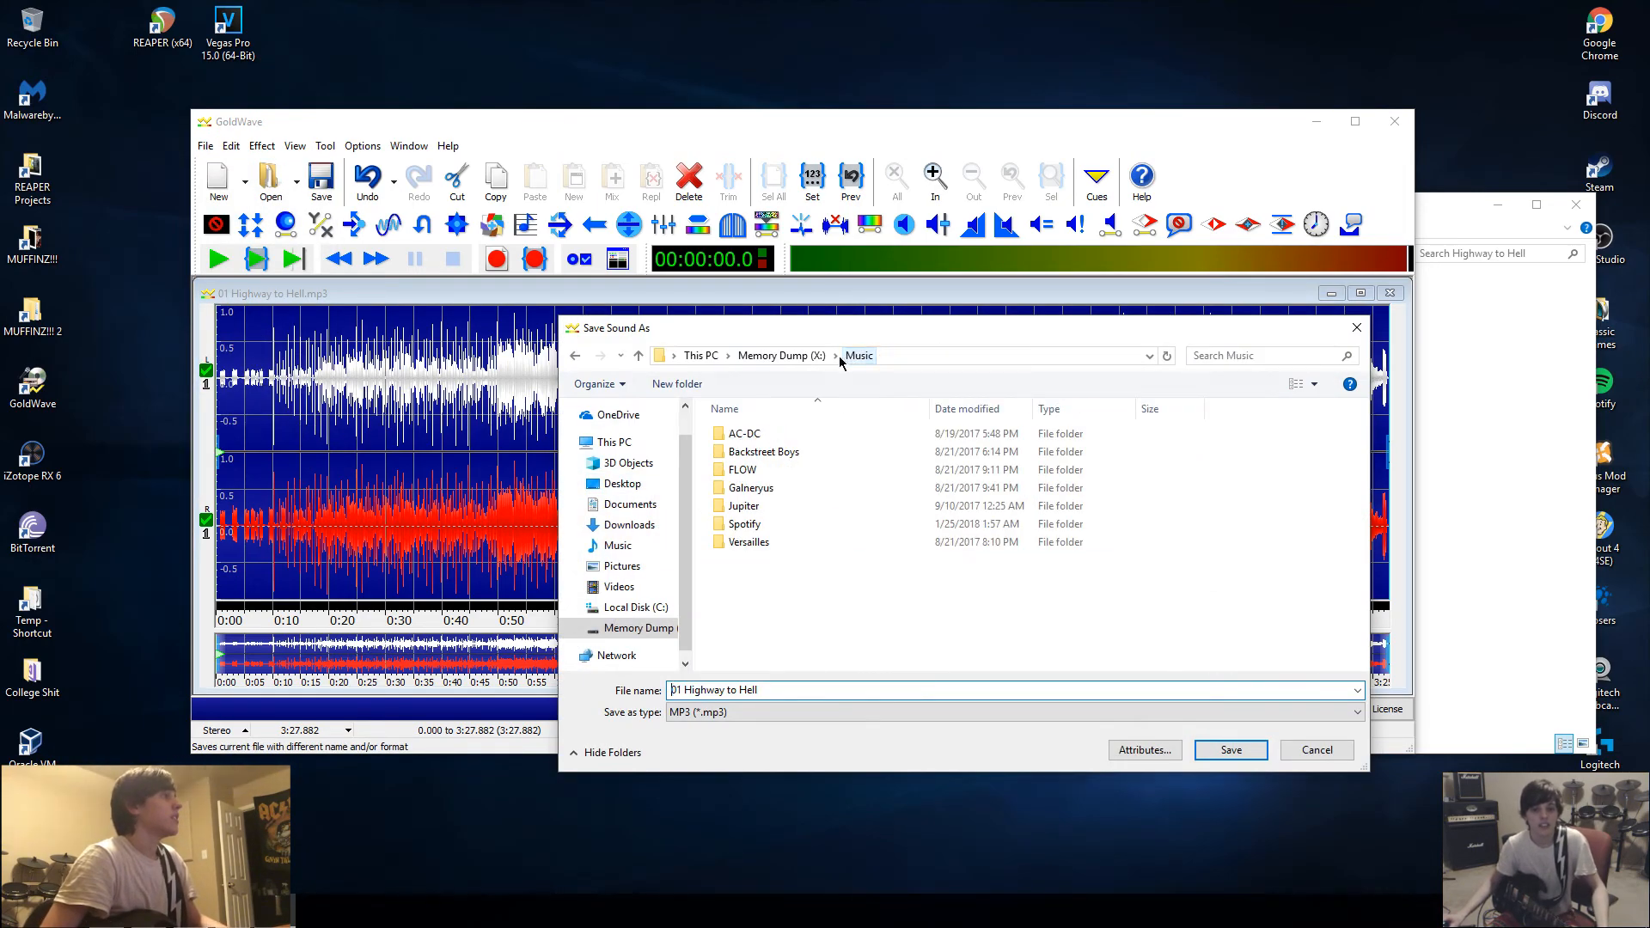
double_click(774, 488)
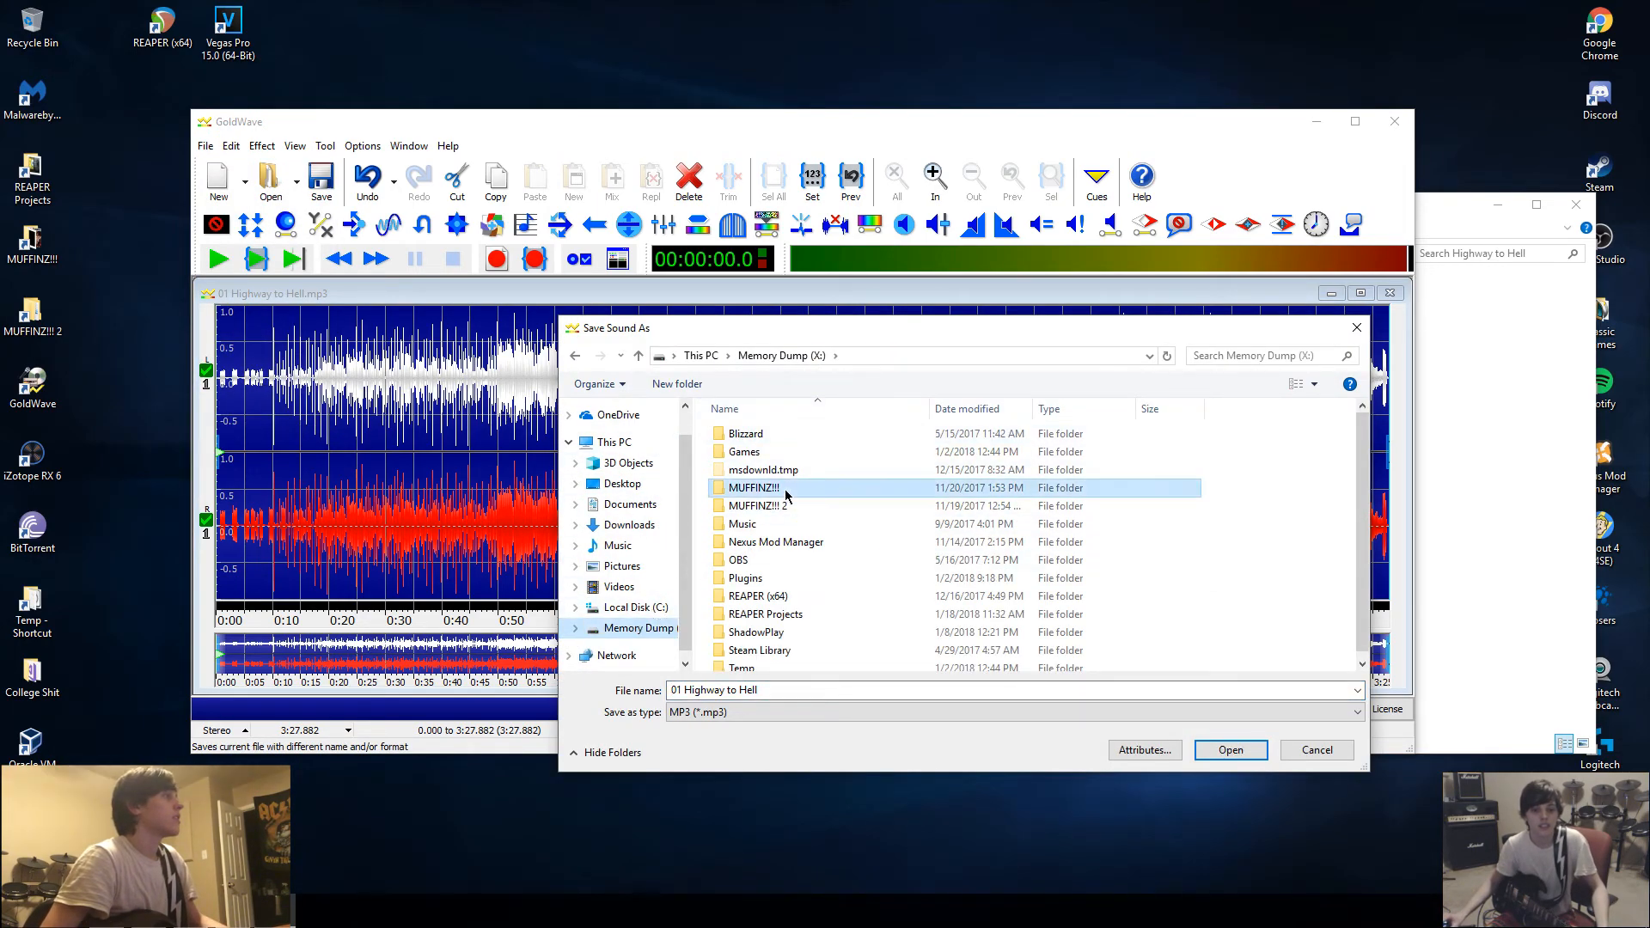
double_click(777, 434)
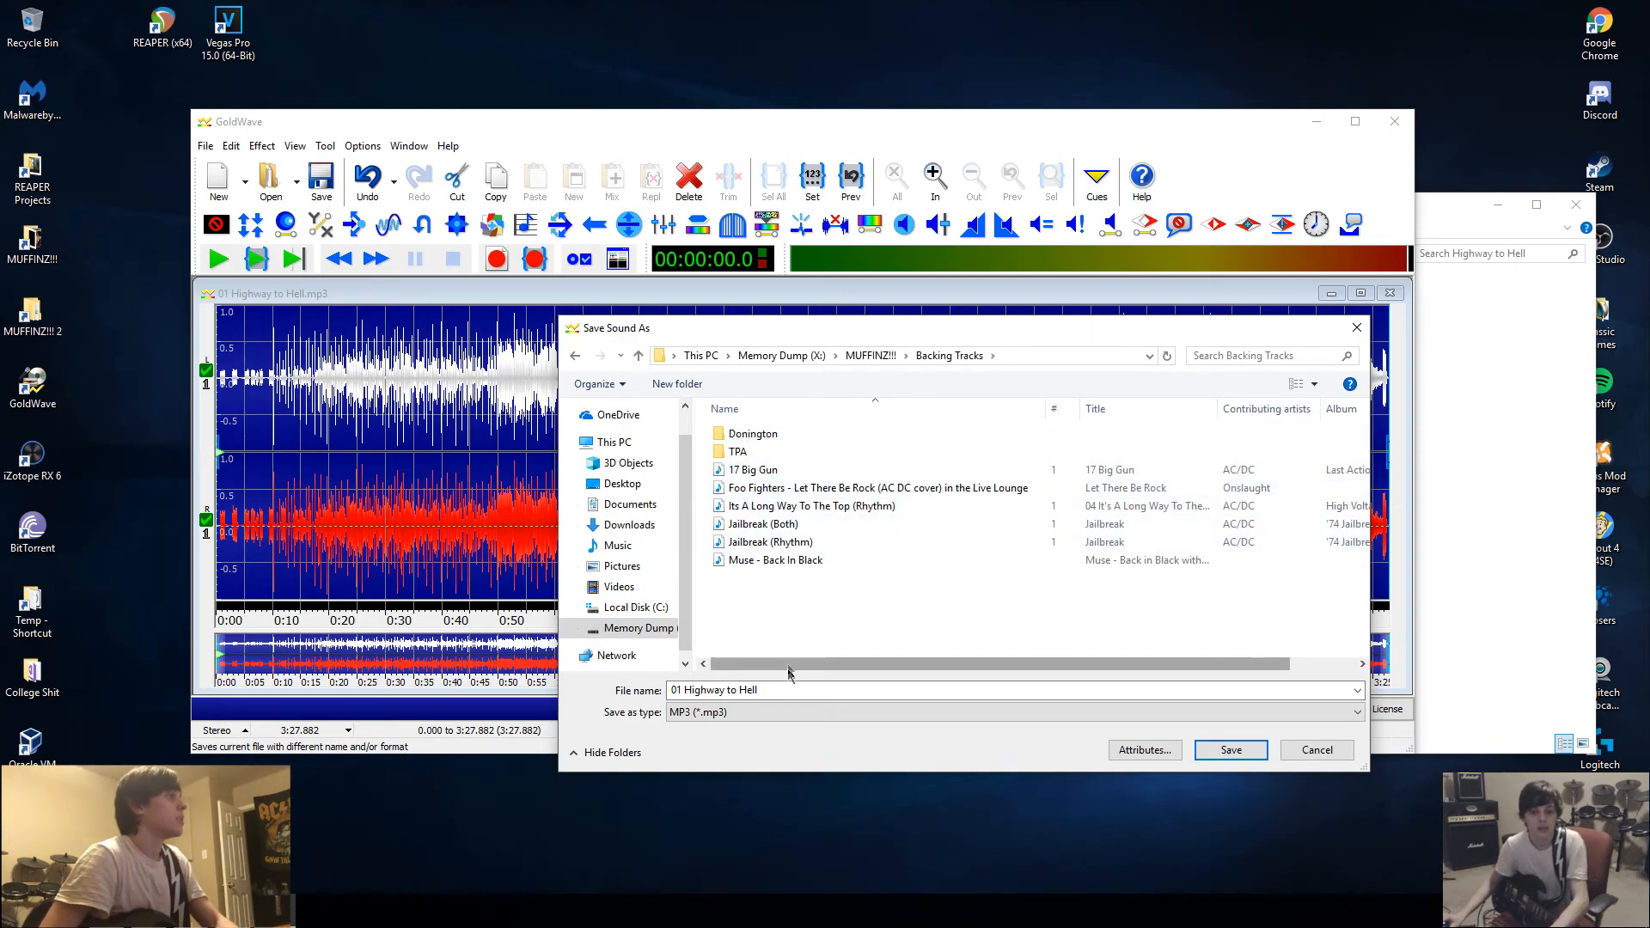
left_click(795, 692)
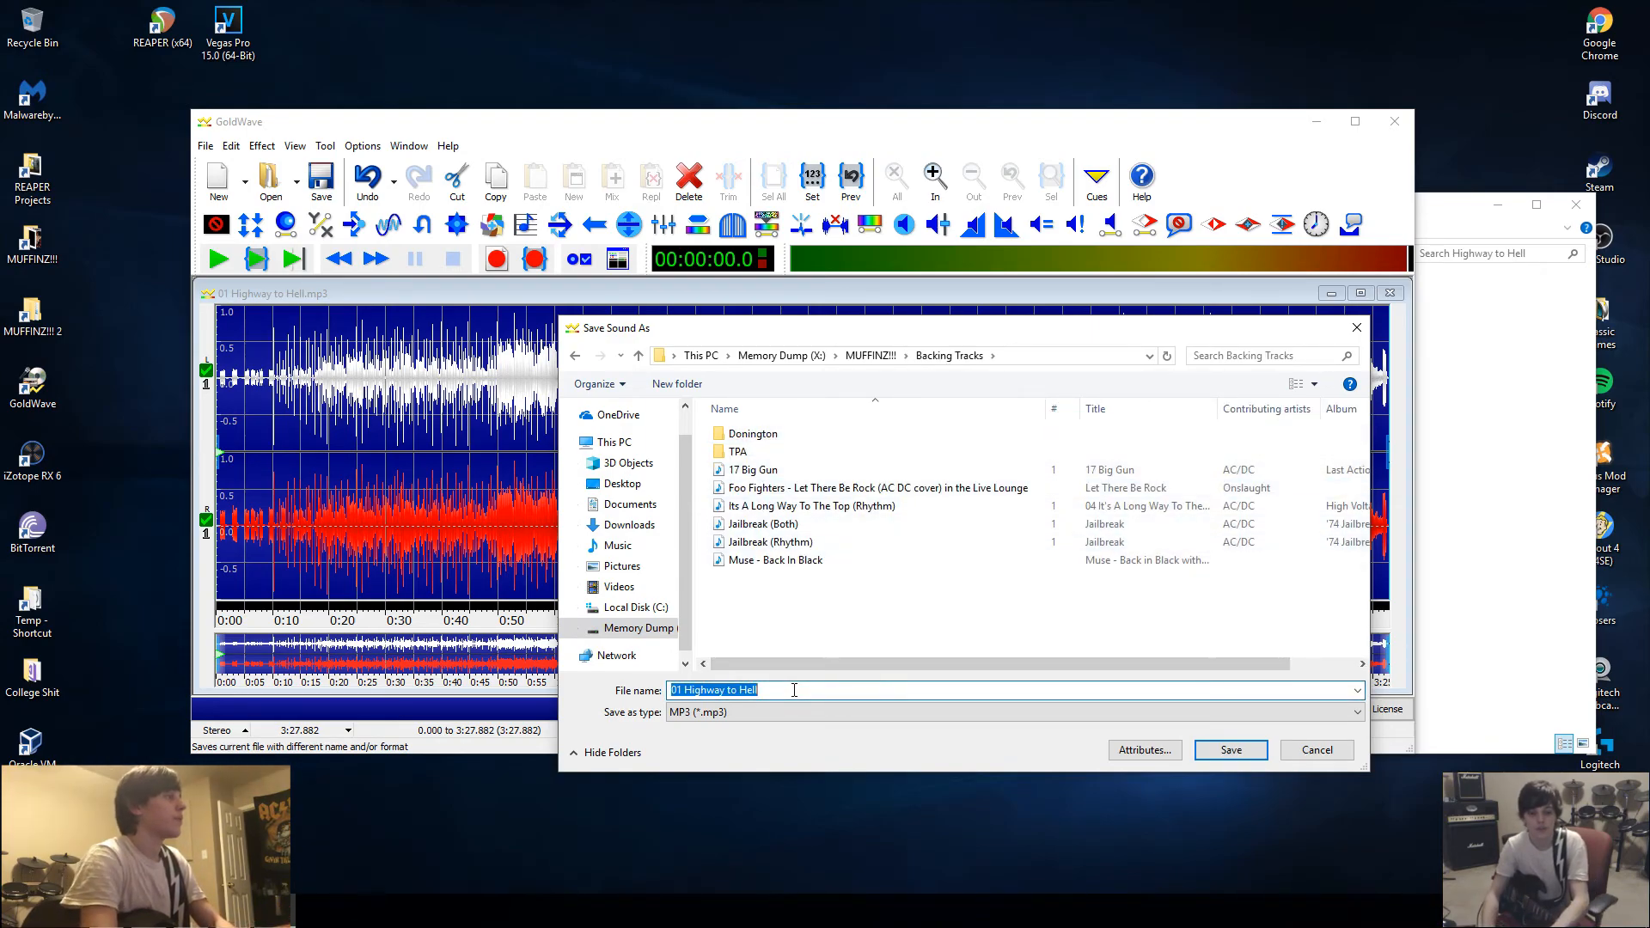
left_click(1238, 755)
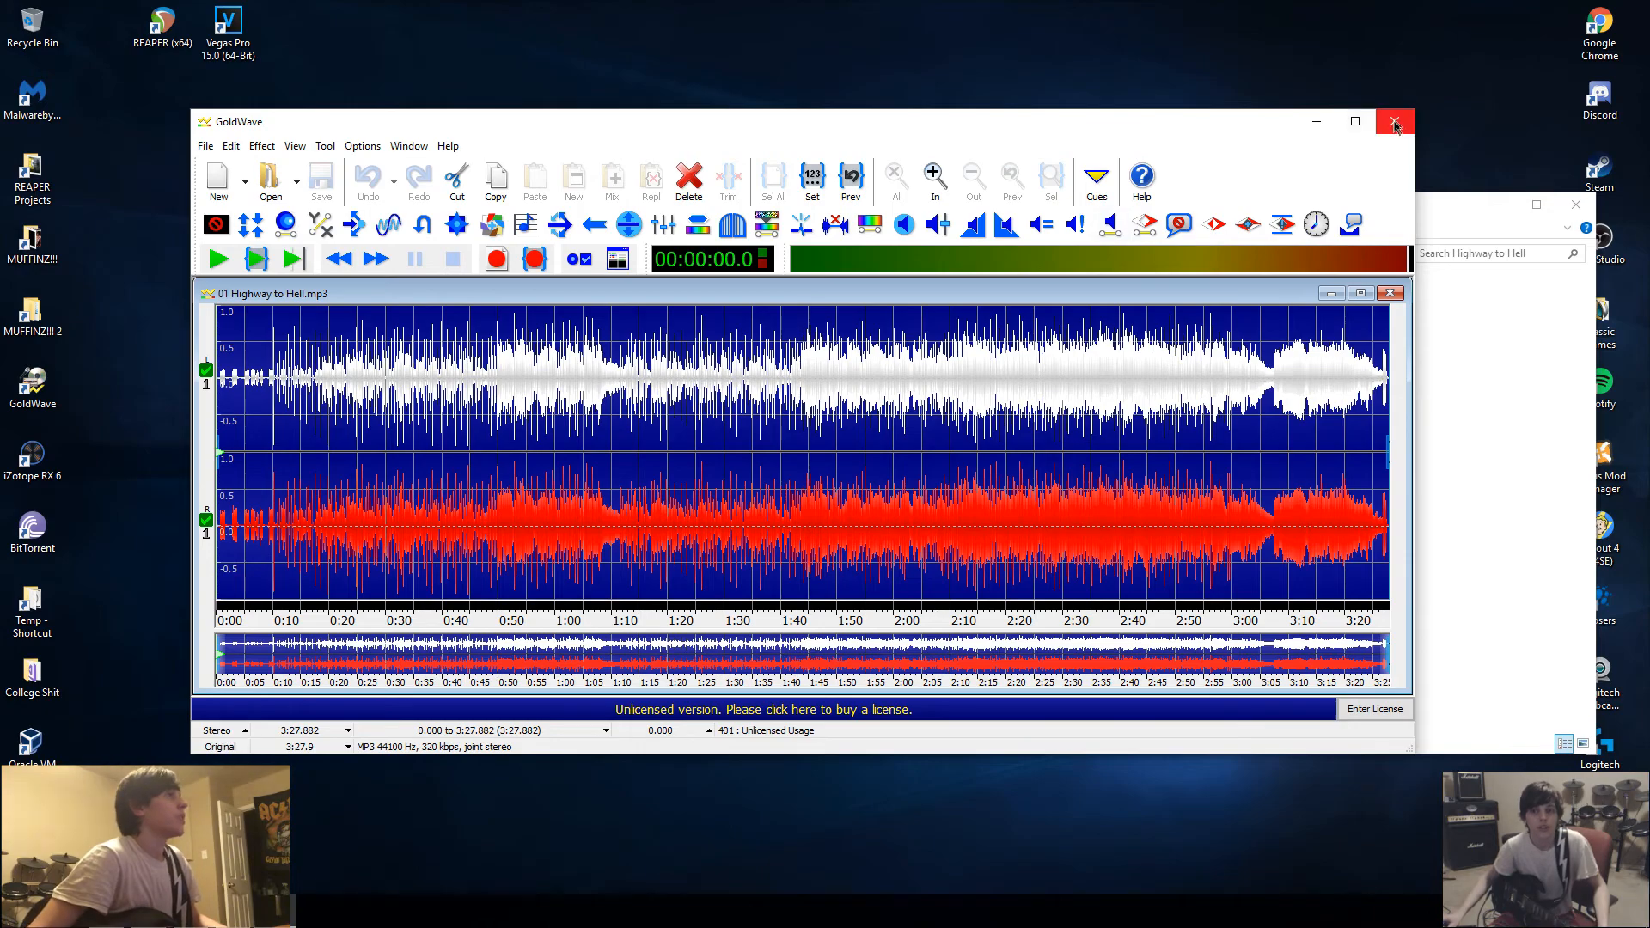
Step: Close the saved track and load "03 Walk All Over You" from the Highway to Hell album folder into GoldWave
left_click(1389, 293)
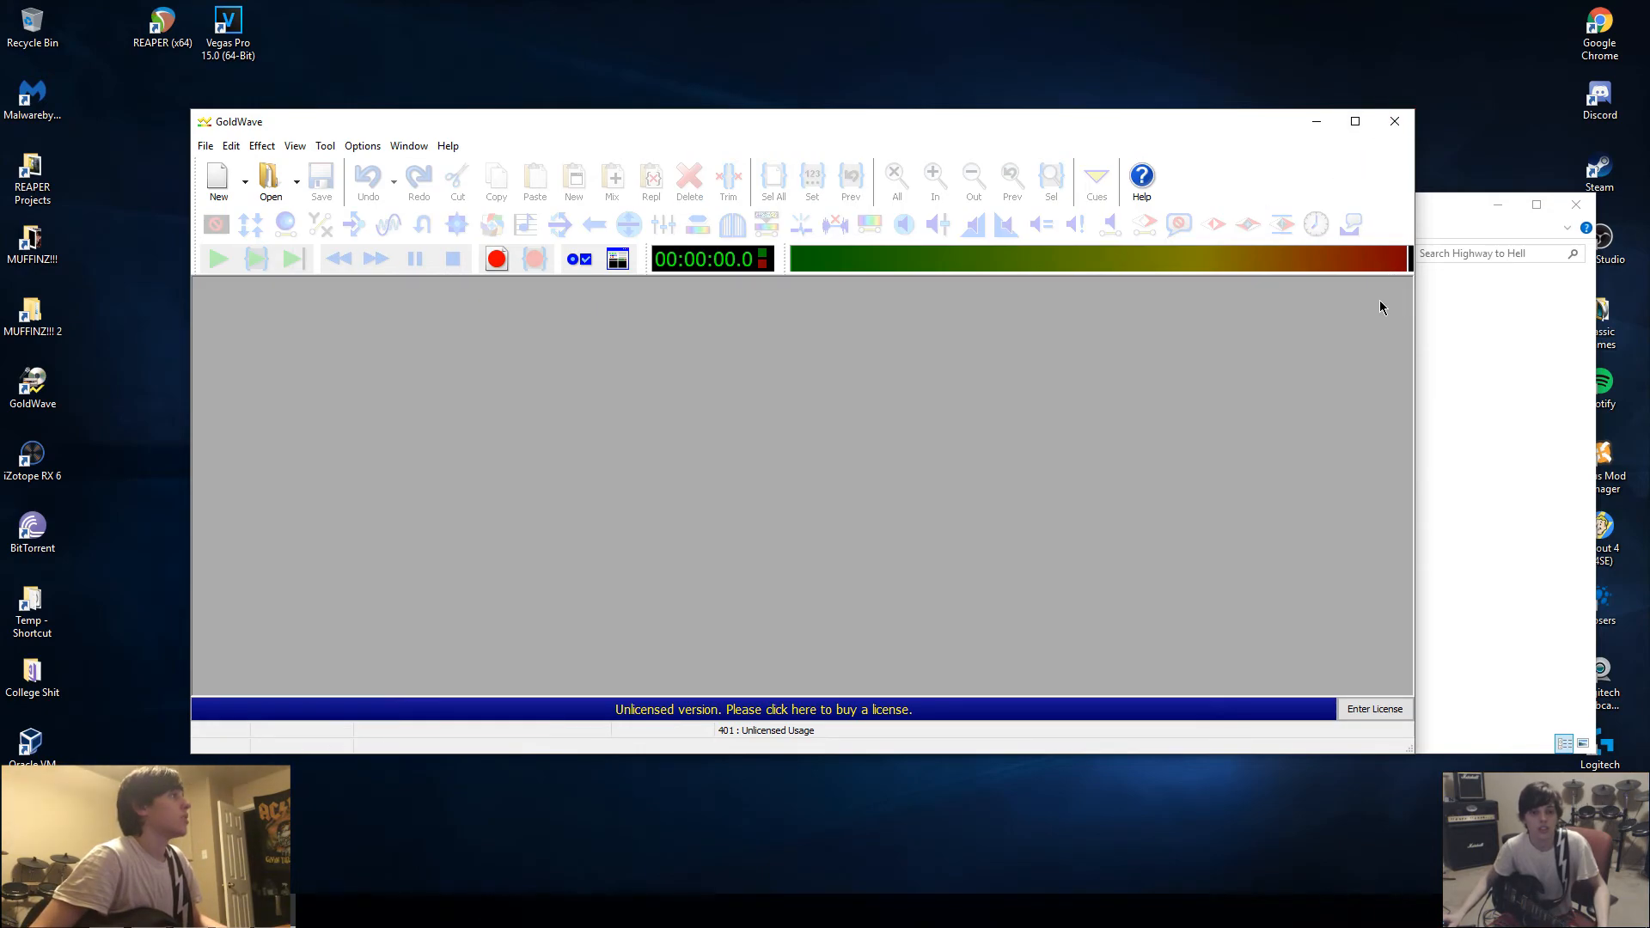
left_click(1452, 508)
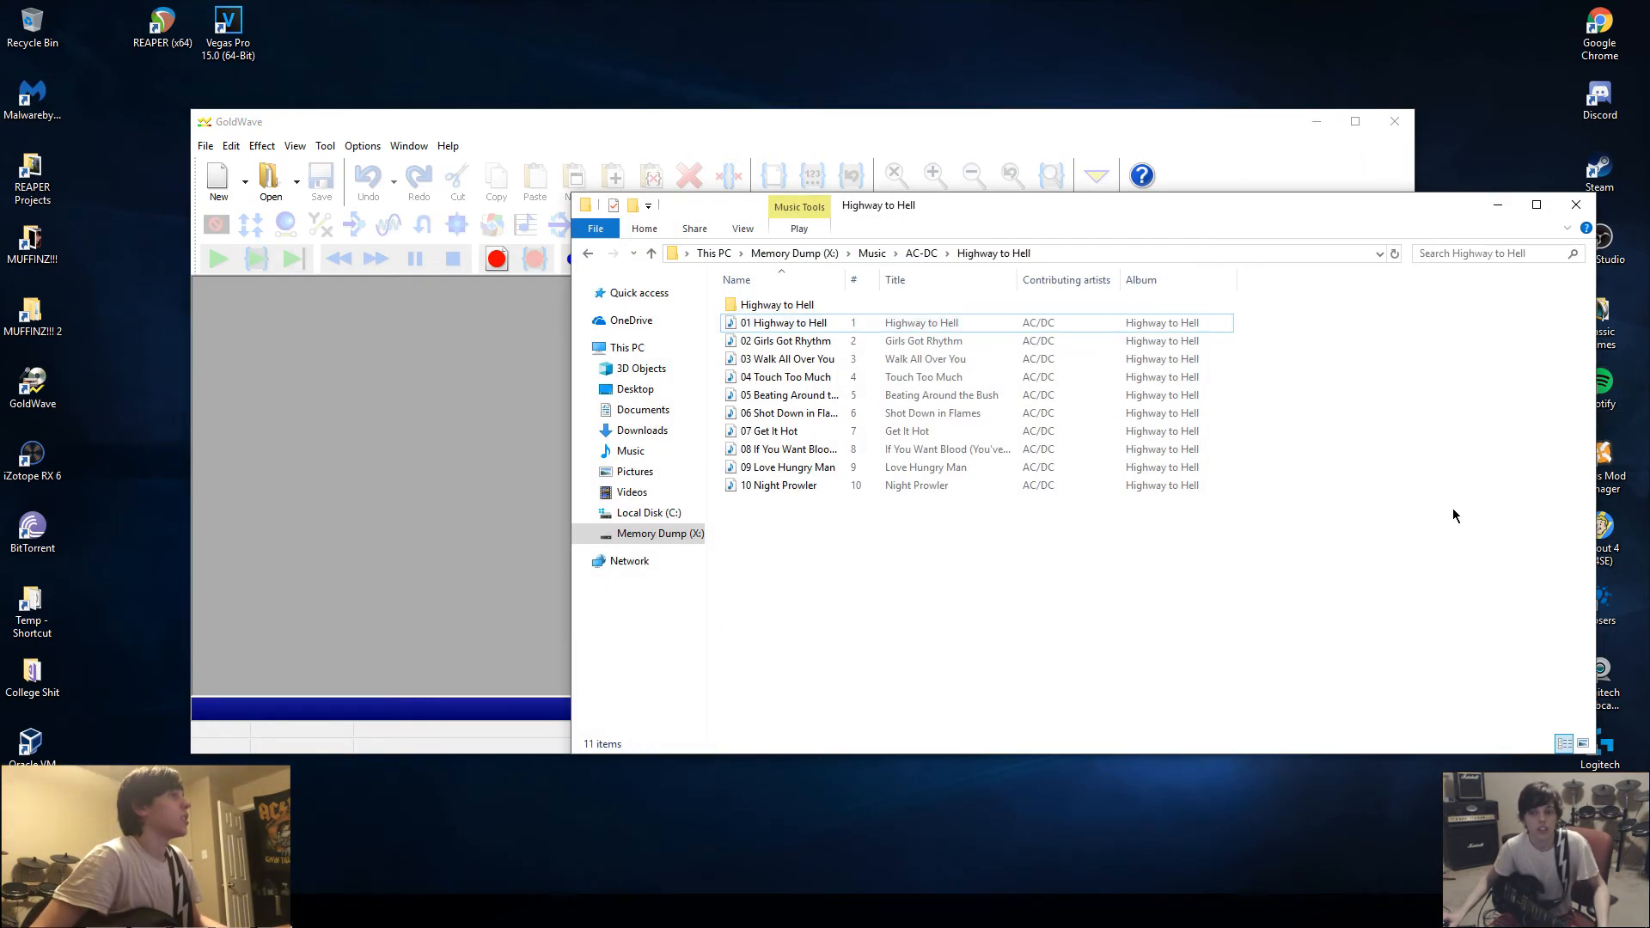
left_click(815, 362)
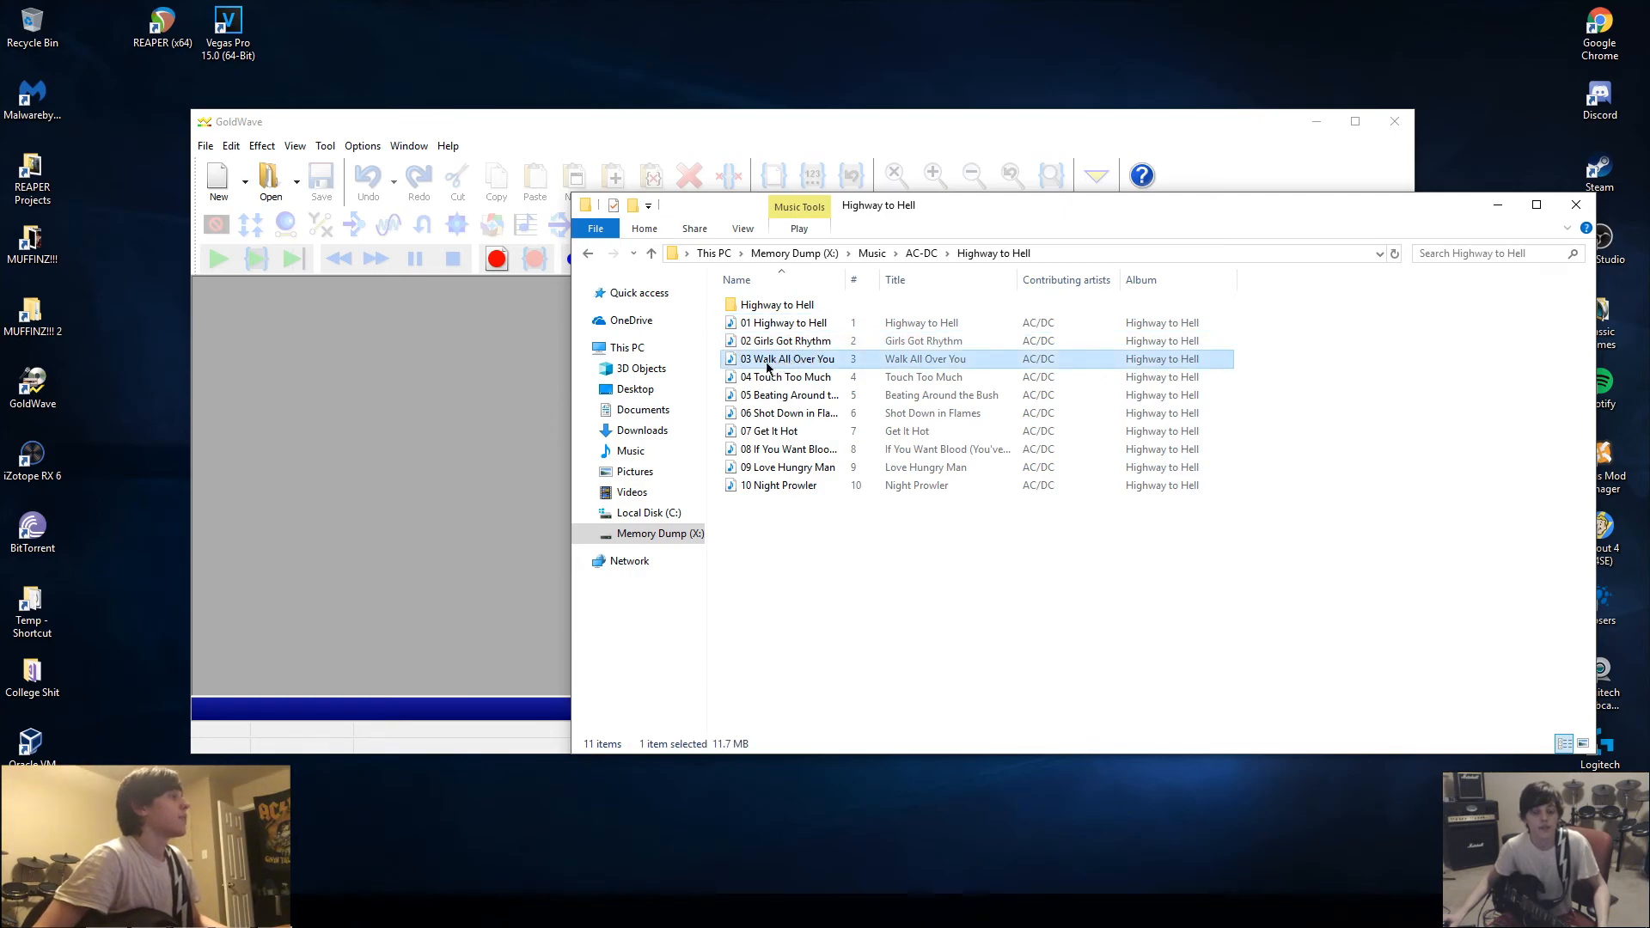
left_click_drag(768, 368, 373, 444)
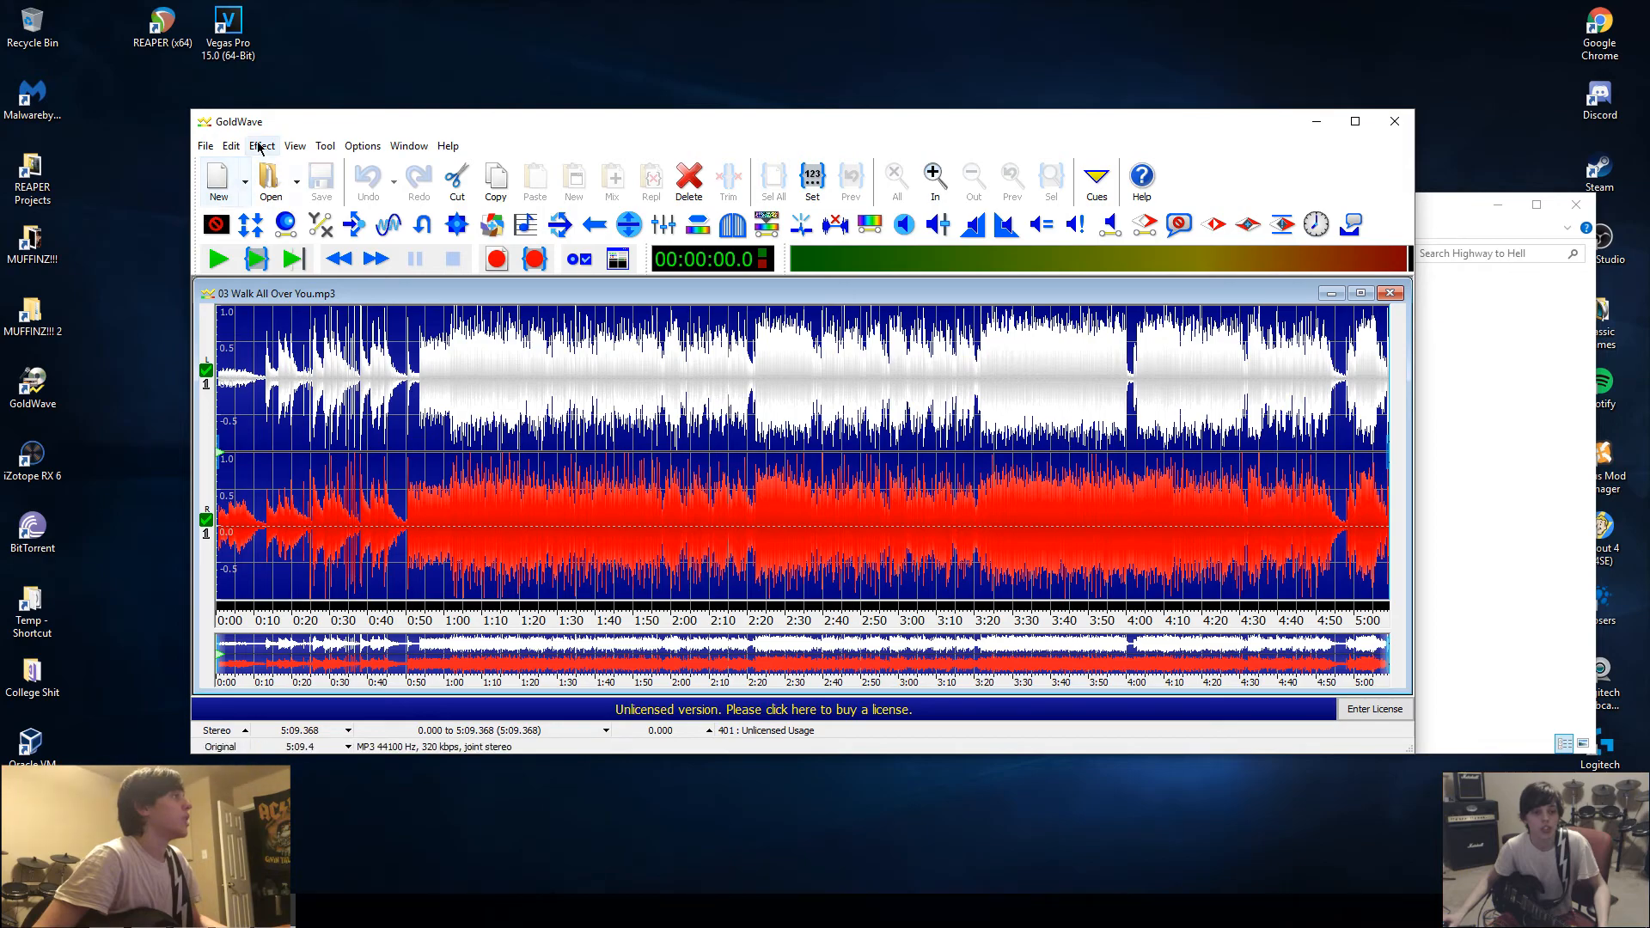
Step: Apply Stereo Center with the Reduce sides preset to the whole track, setting both the left and right side channels to -9.03 dB
left_click(262, 146)
mouse_move(307, 487)
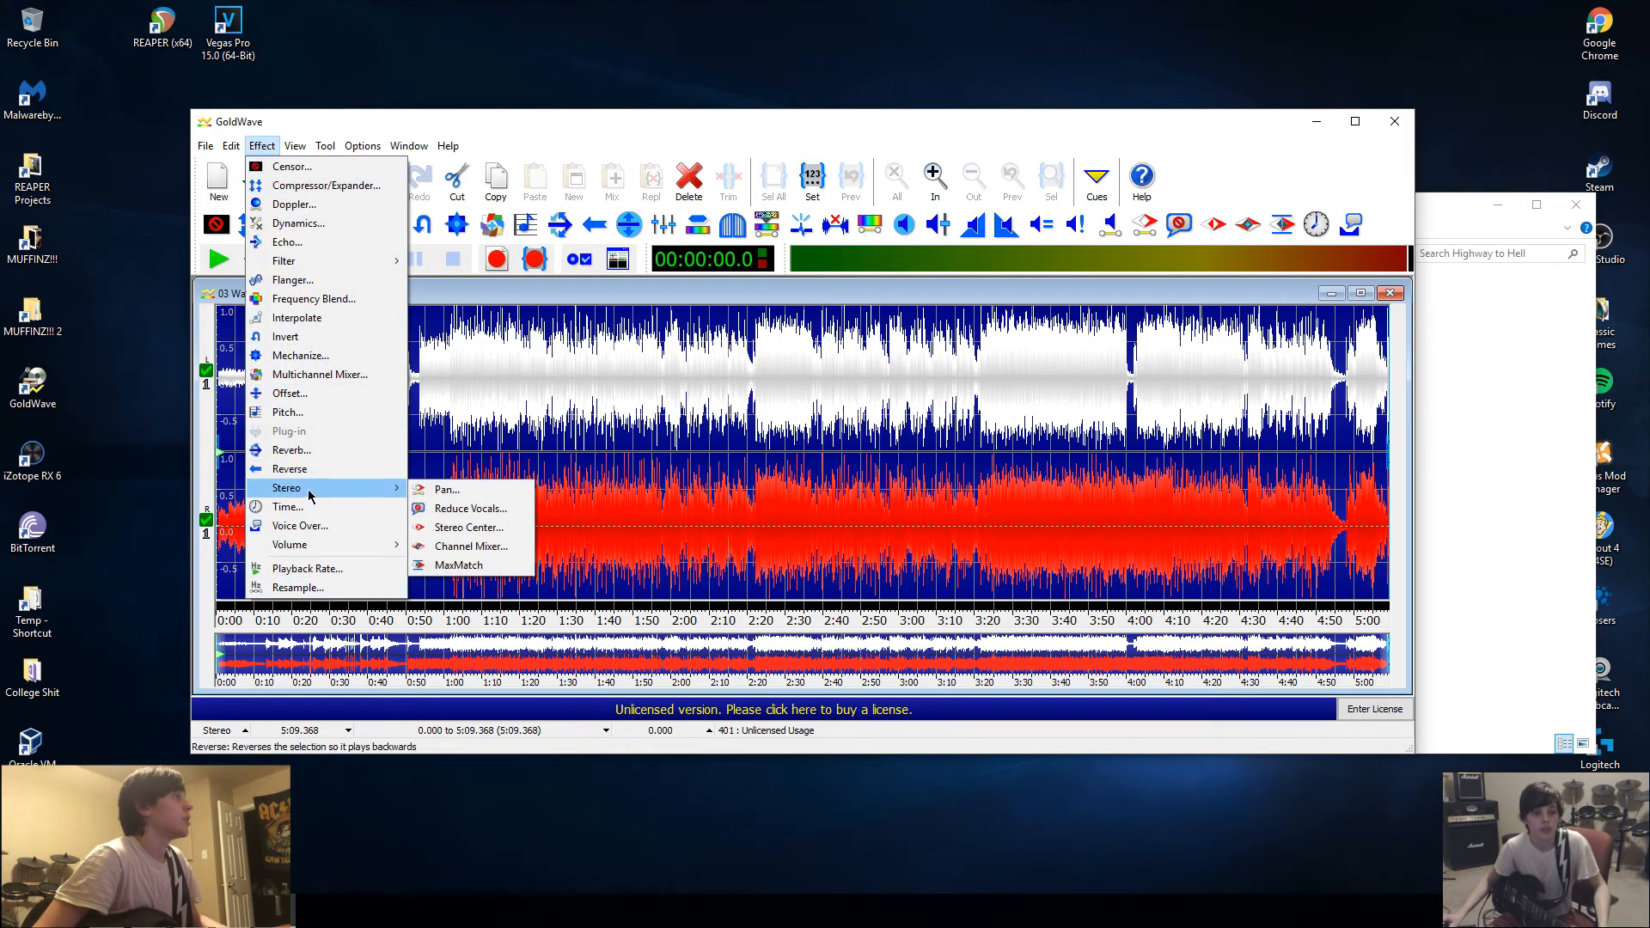
left_click(468, 527)
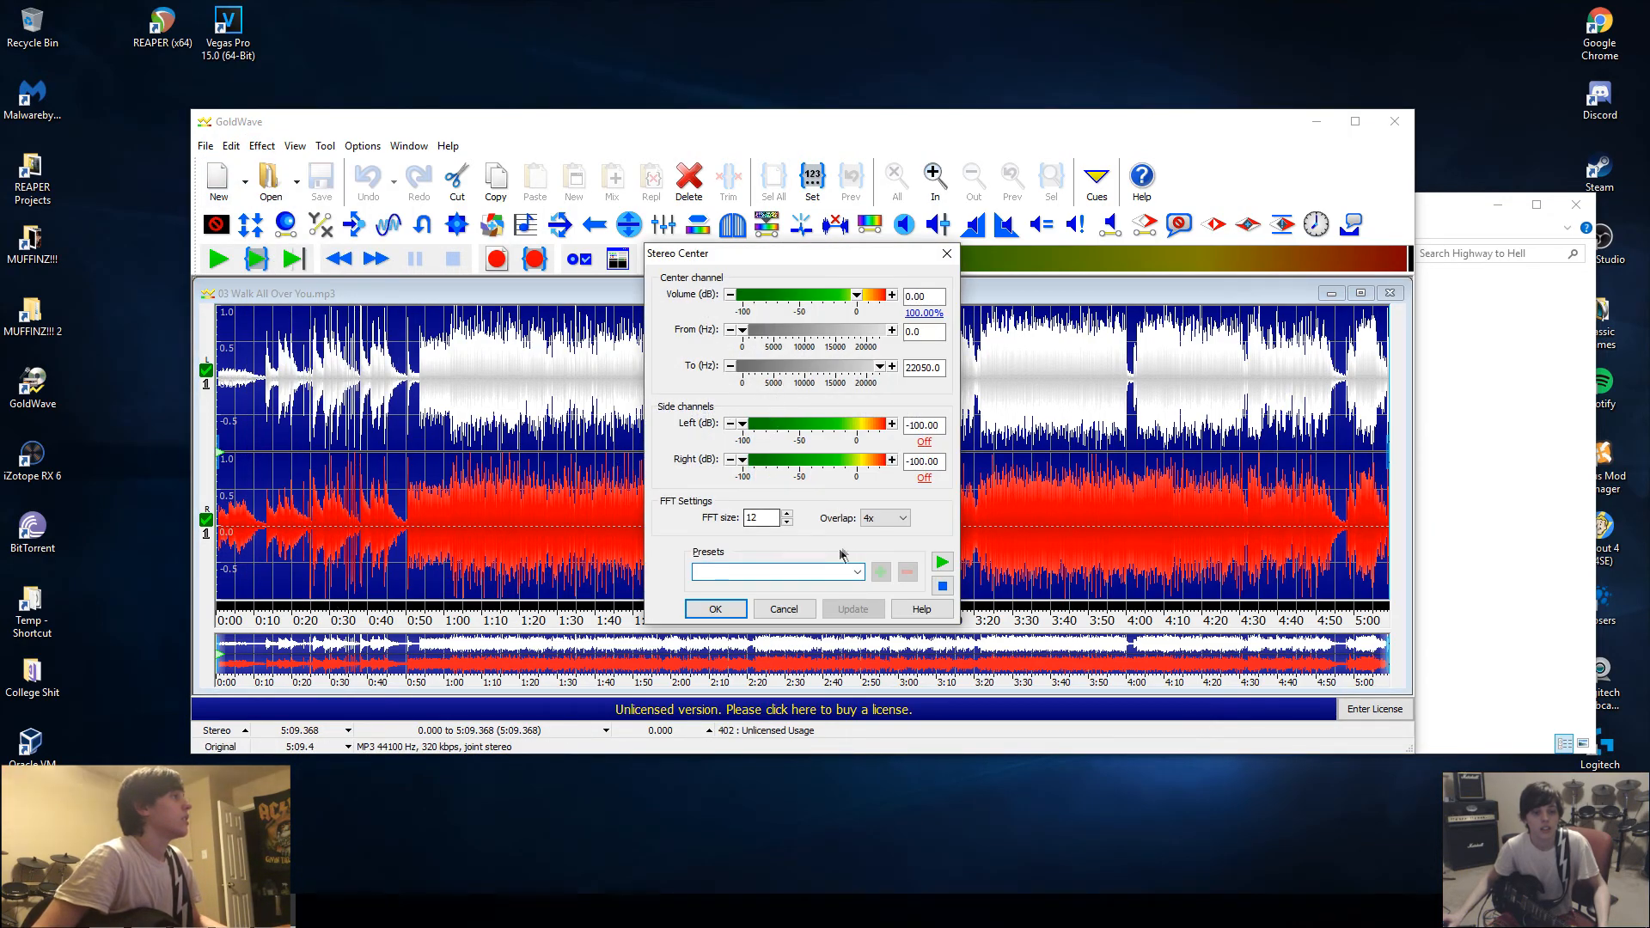
left_click(850, 573)
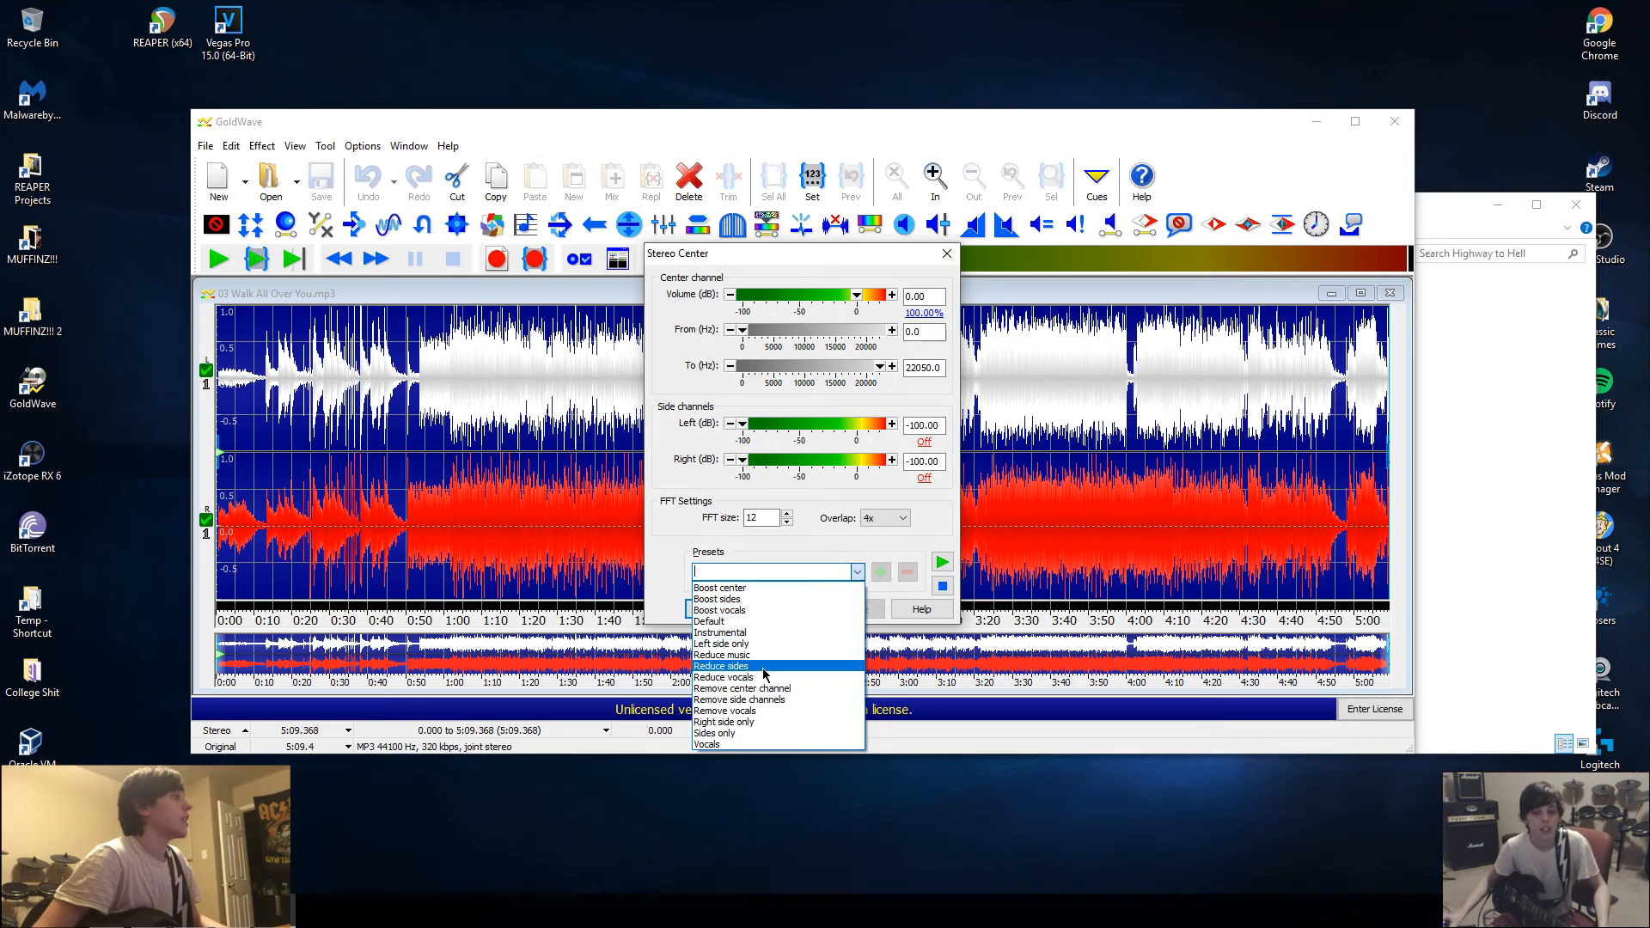
left_click(764, 668)
type("-9.03")
double_click(936, 461)
type("-")
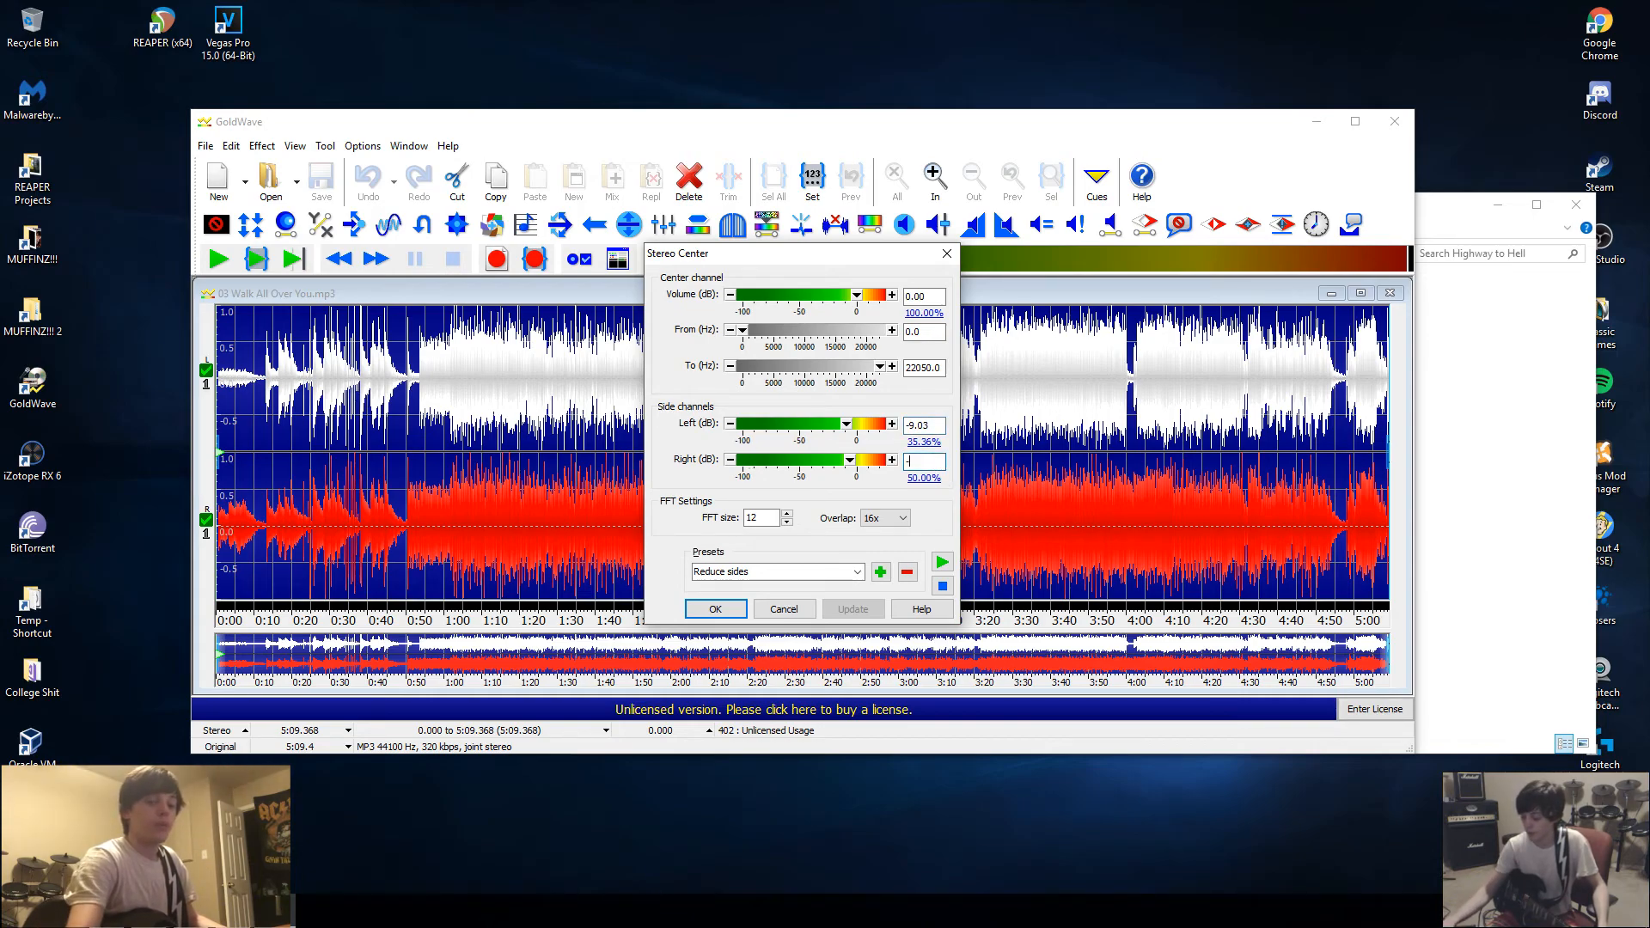
type("9.03")
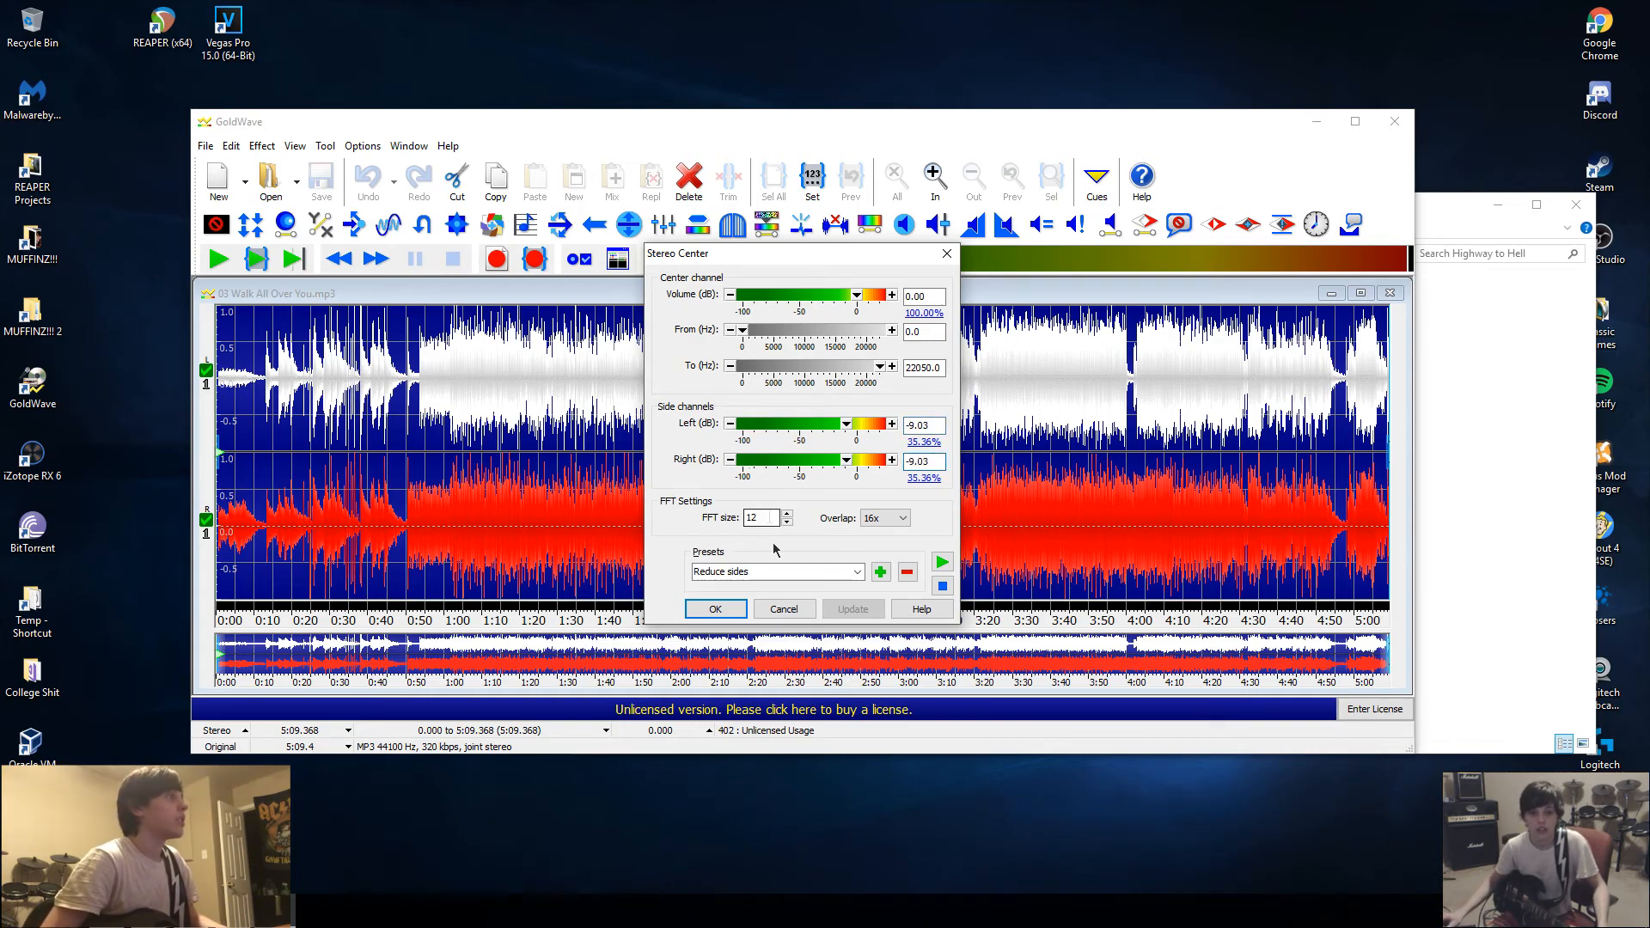
left_click(713, 610)
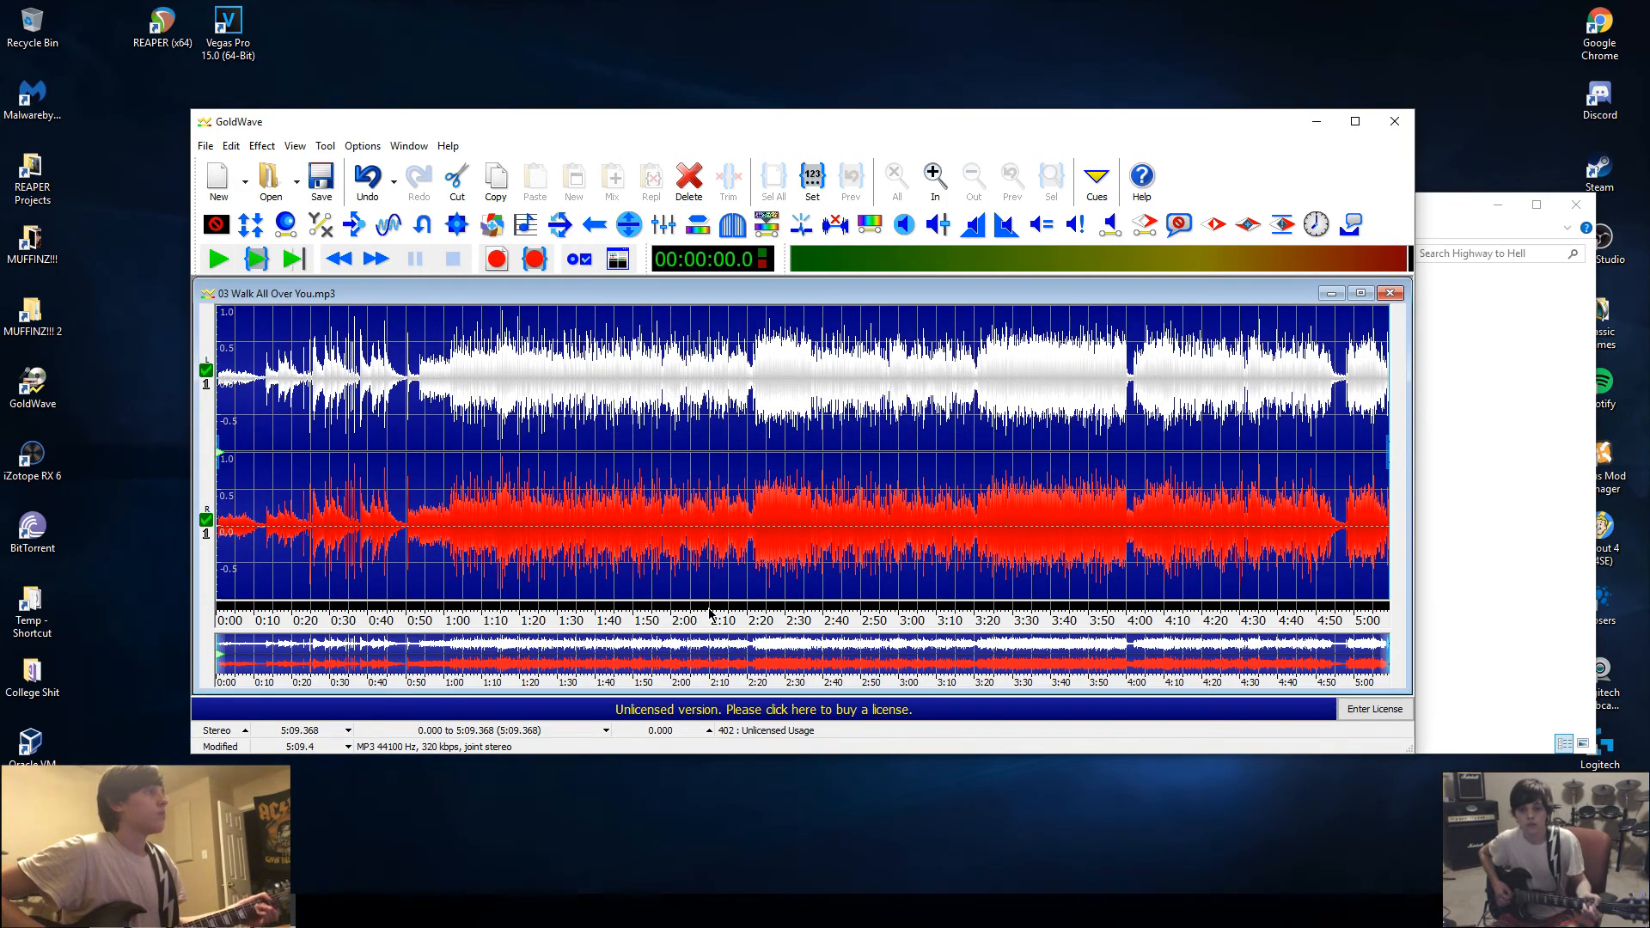
left_click(202, 146)
left_click(257, 326)
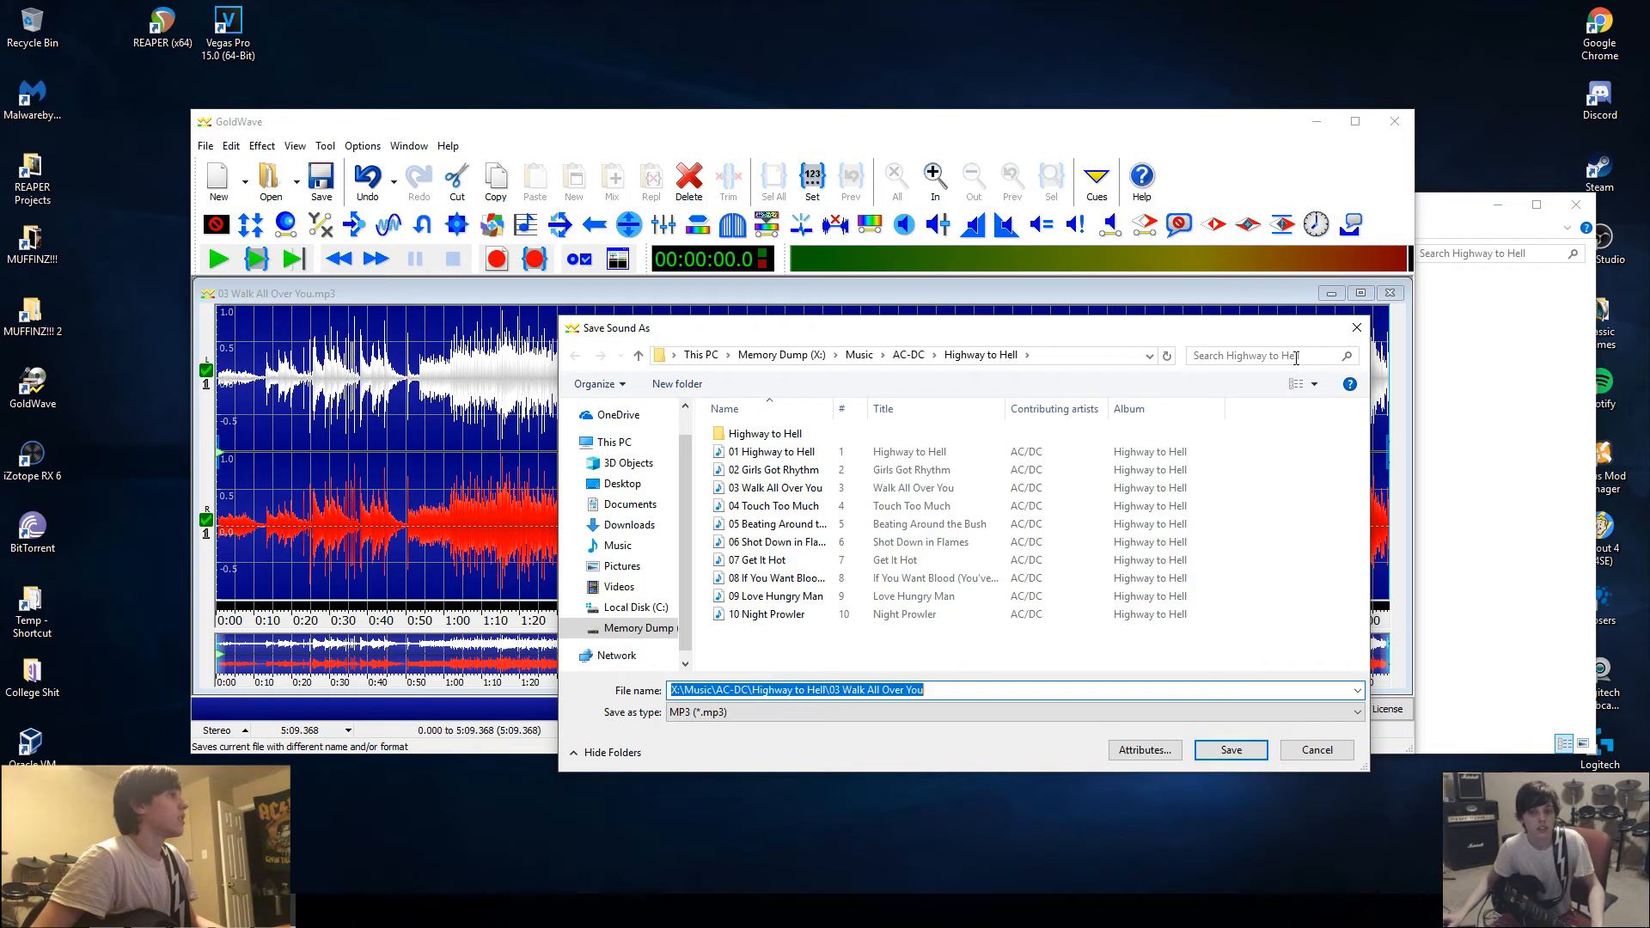
left_click(1356, 328)
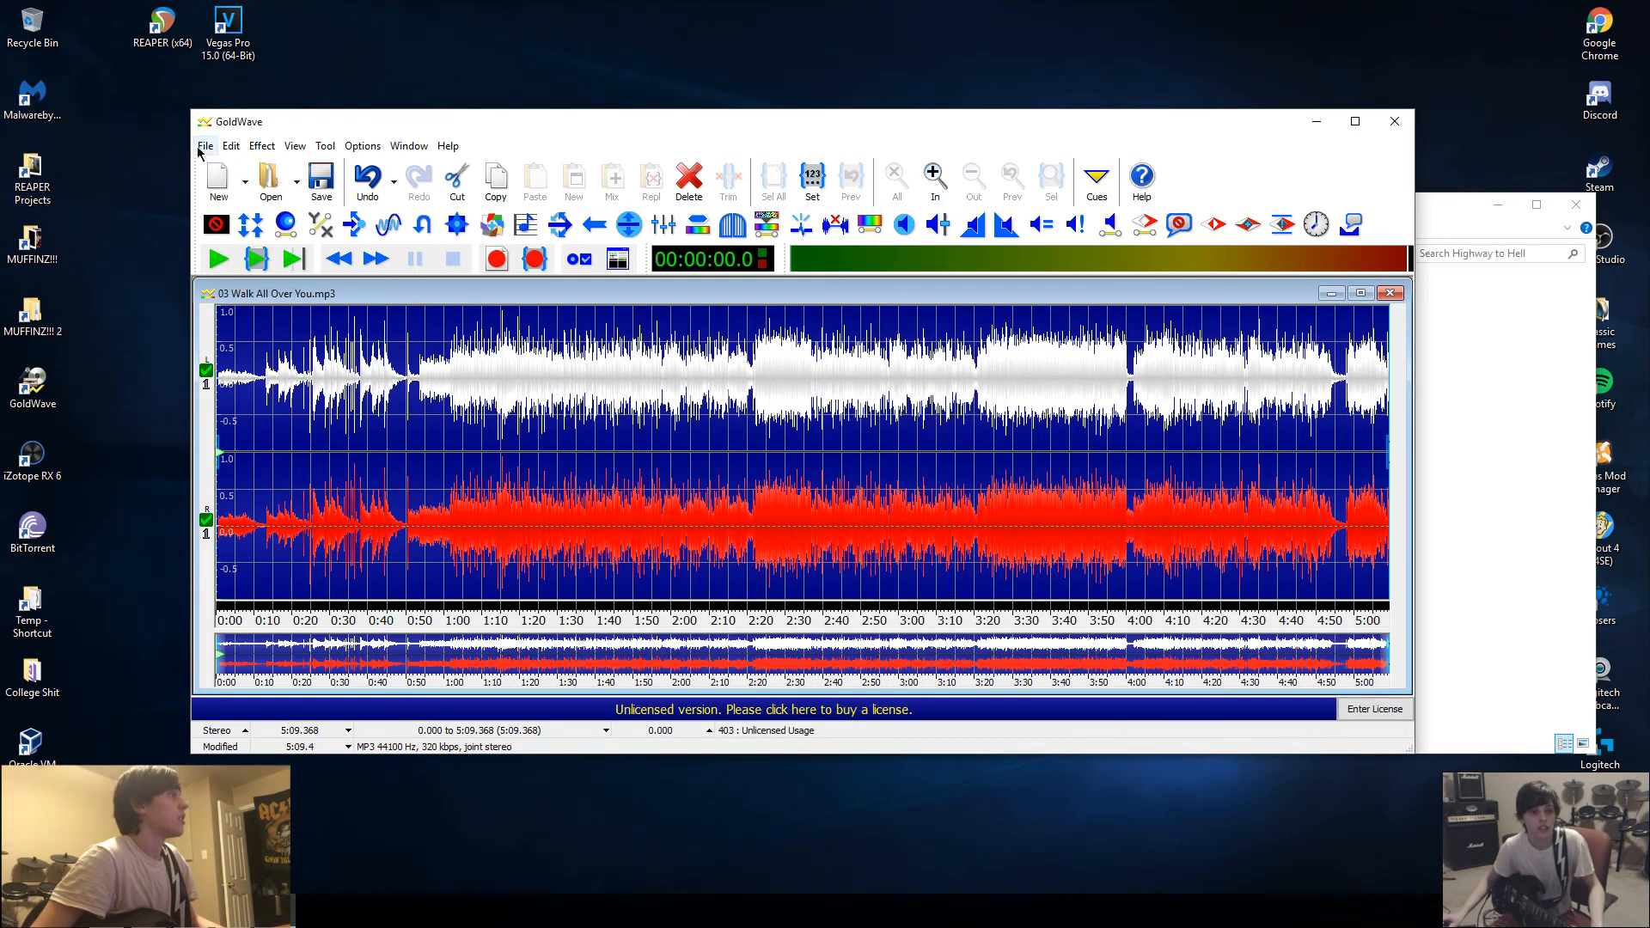
Step: Save the processed track as the MP3 "03 Walk All Over You" in MUFFINZ!!! > Backing Tracks on Memory Dump (X:)
left_click(206, 146)
left_click(277, 325)
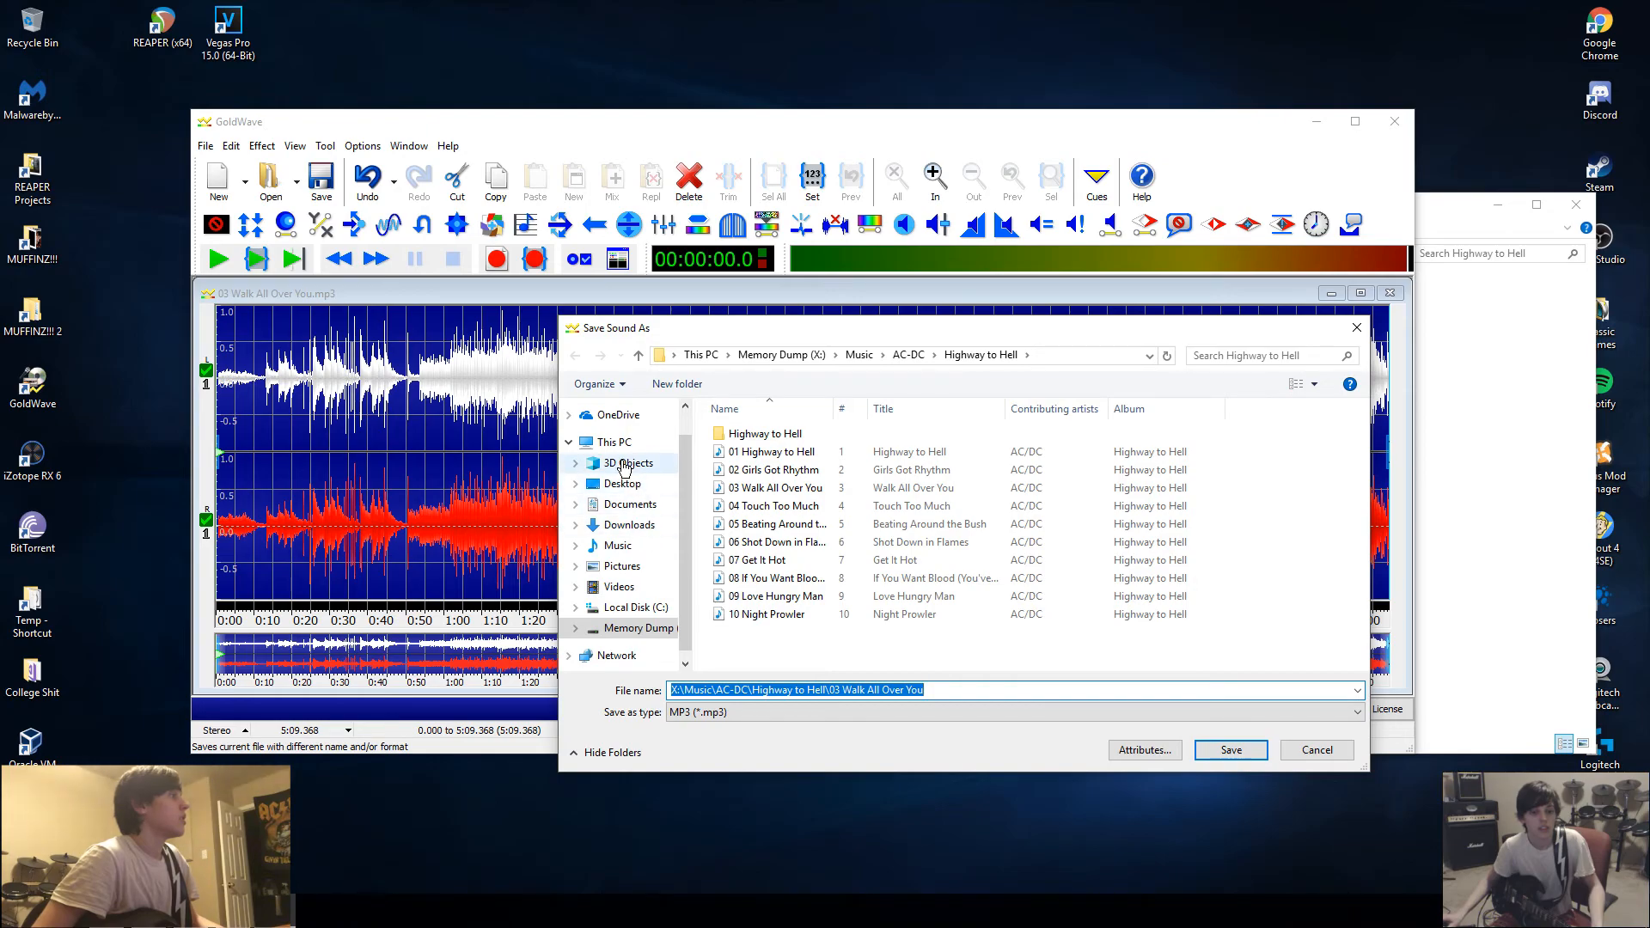
left_click(641, 627)
double_click(756, 487)
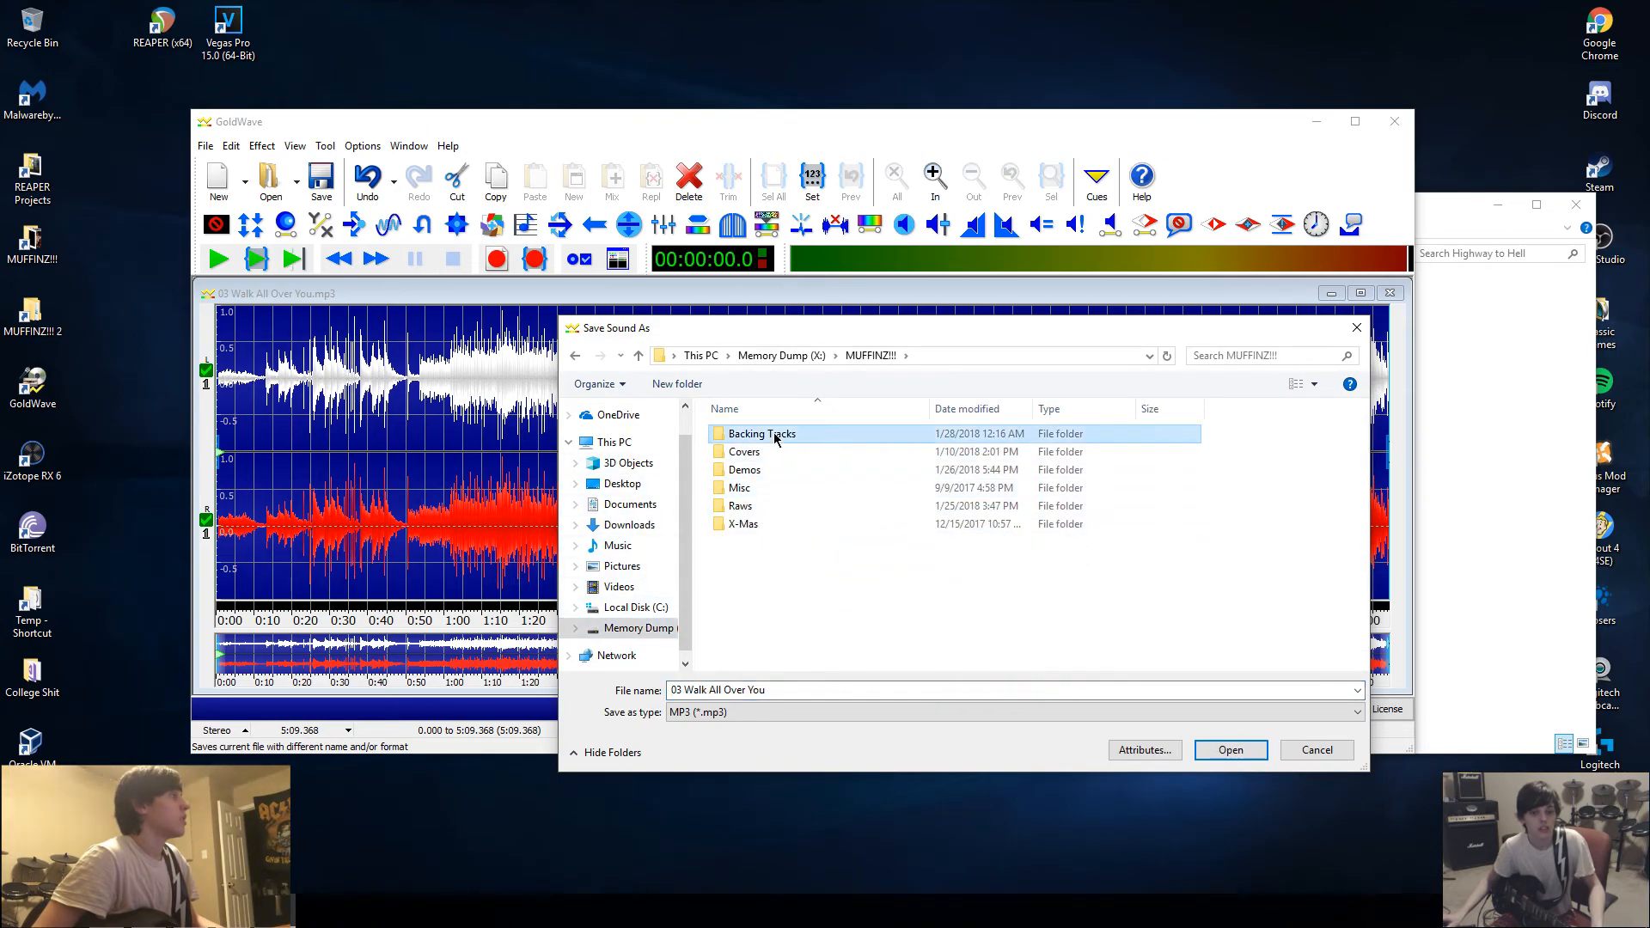
double_click(756, 433)
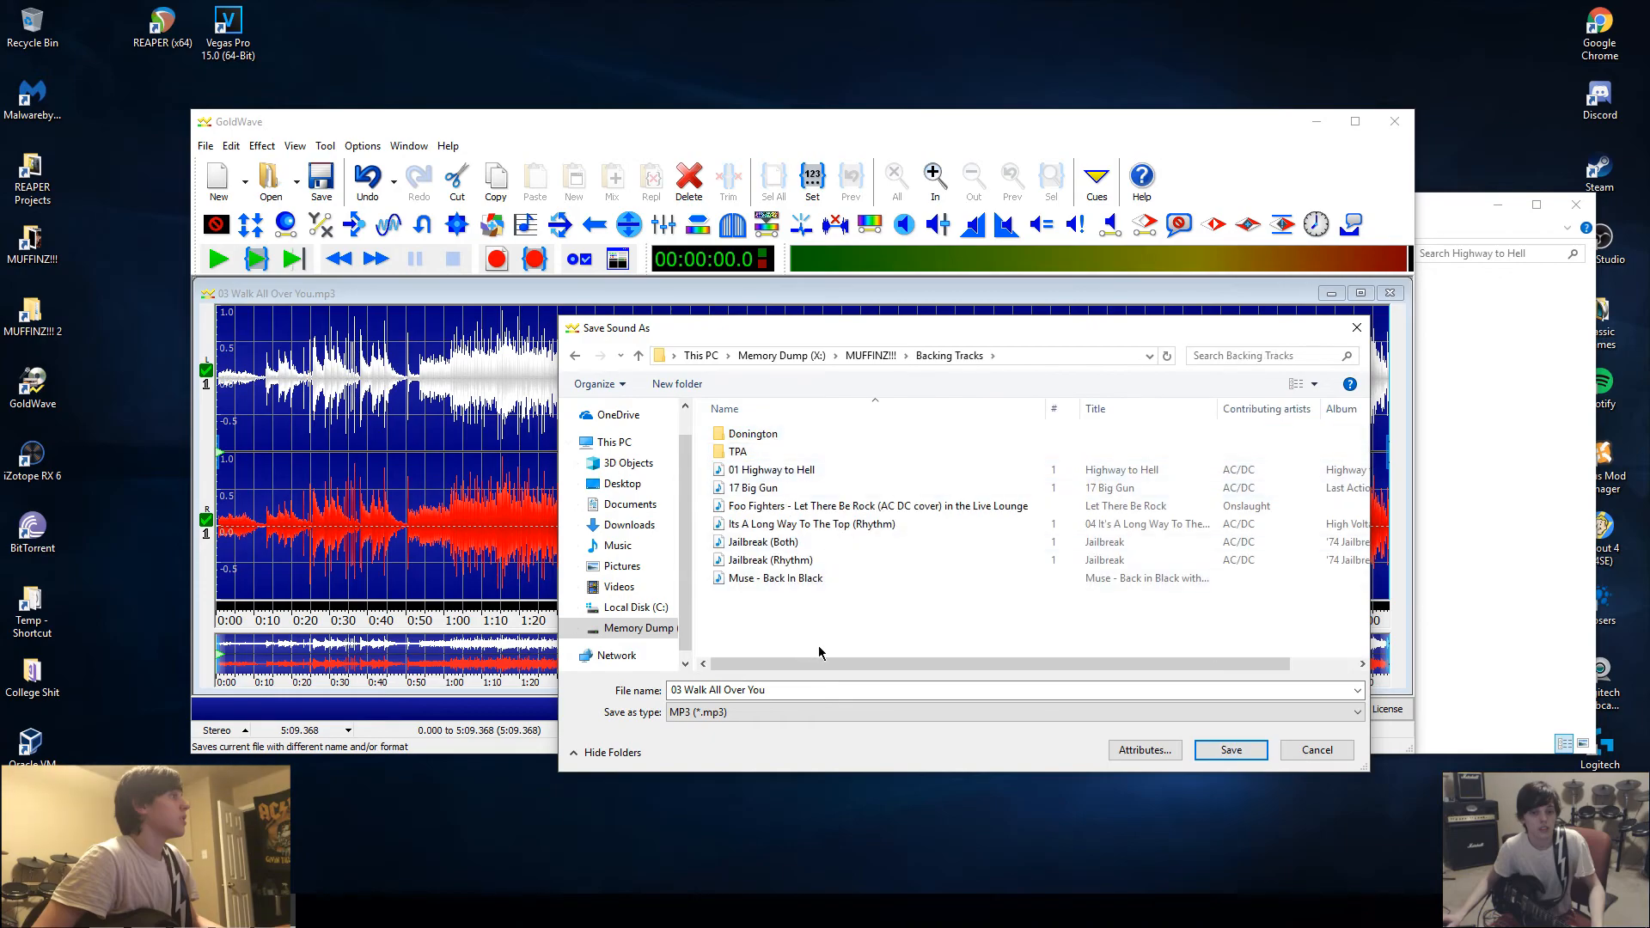
left_click(1241, 756)
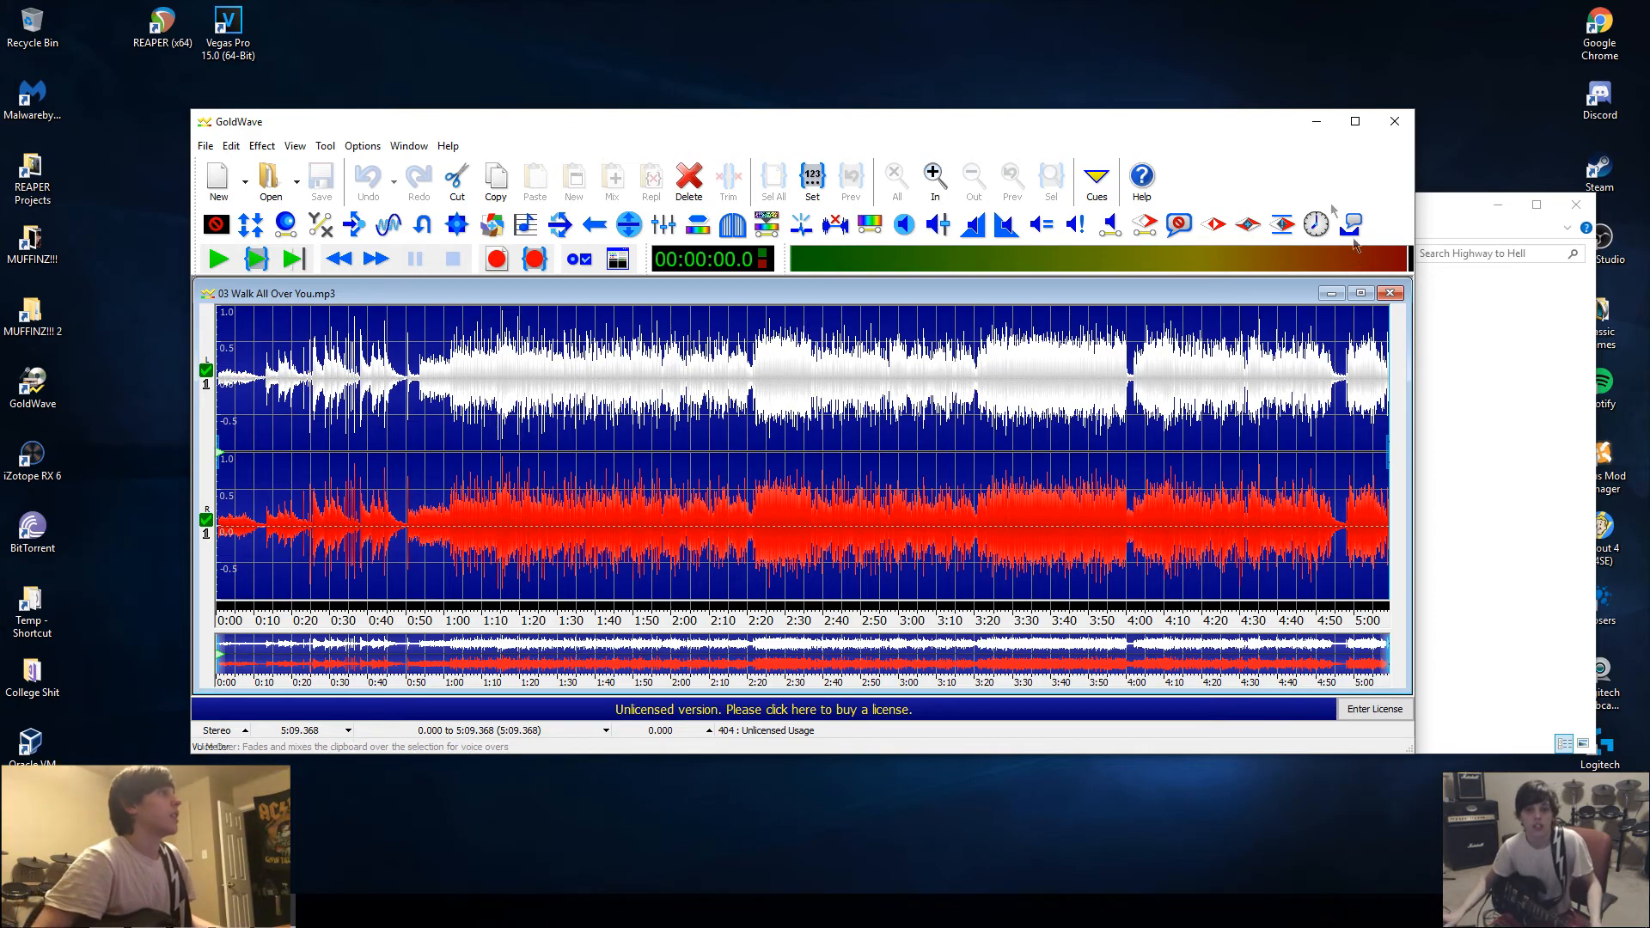
Step: Close GoldWave and move the File Explorer window showing the Highway to Hell album towards the middle of the desktop
left_click(1395, 125)
left_click(1024, 574)
left_click_drag(1018, 213, 661, 185)
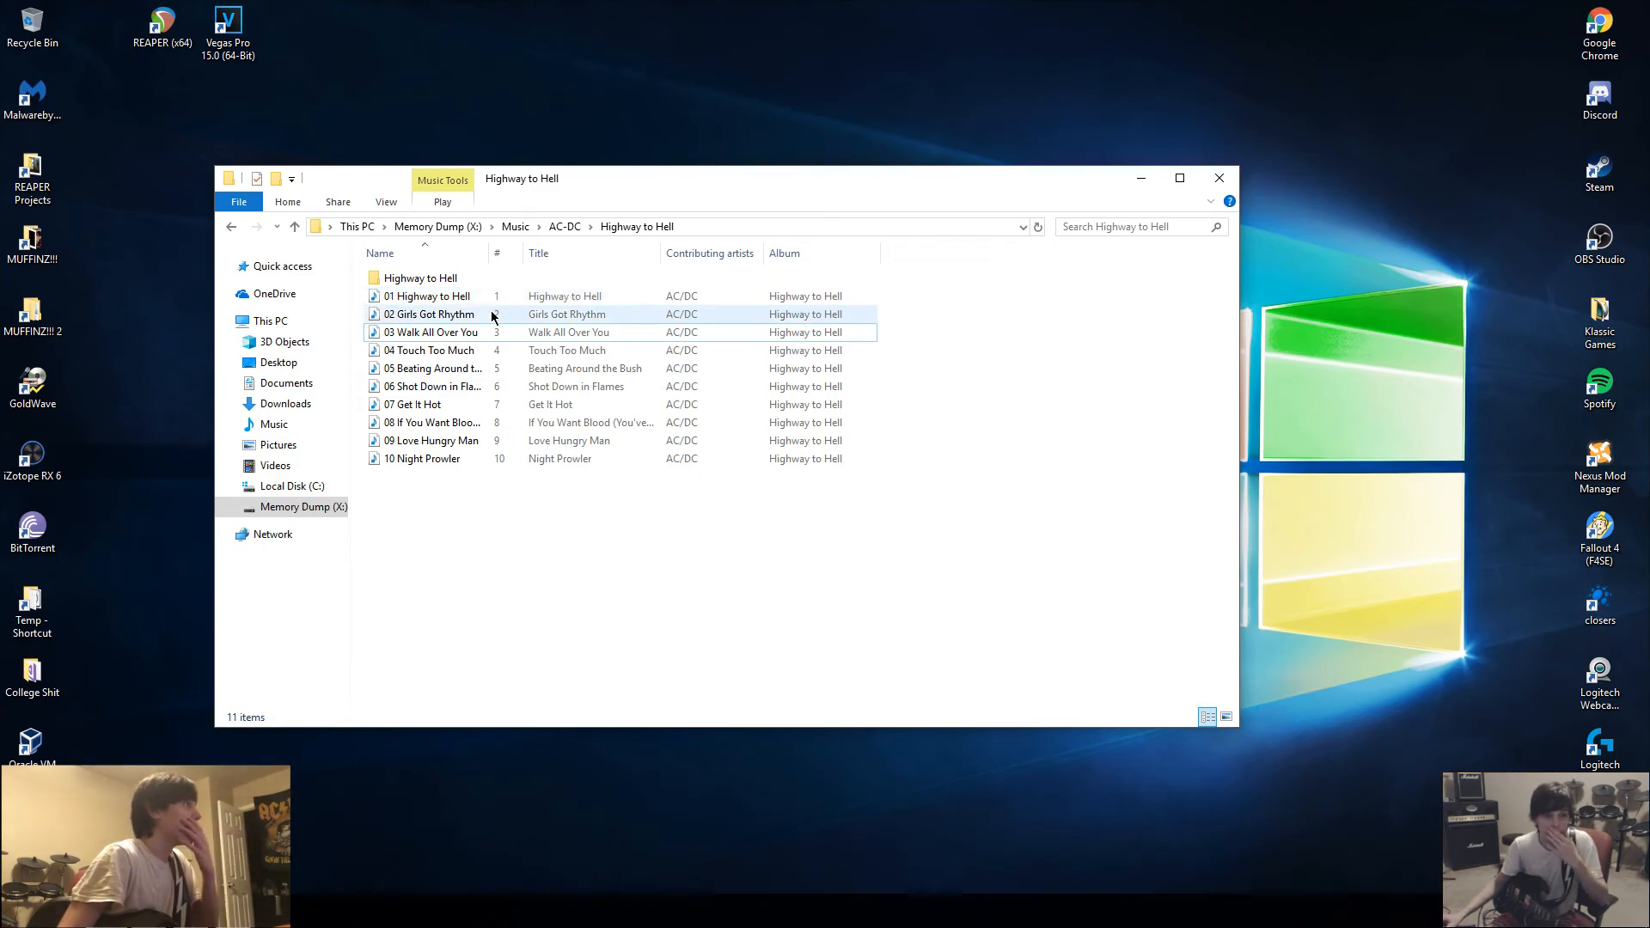
Step: Play "Highway to Hell", "Shot Down in Flames" and "Walk All Over You" from the album folder, replay "Highway to Hell", and close the player
double_click(440, 297)
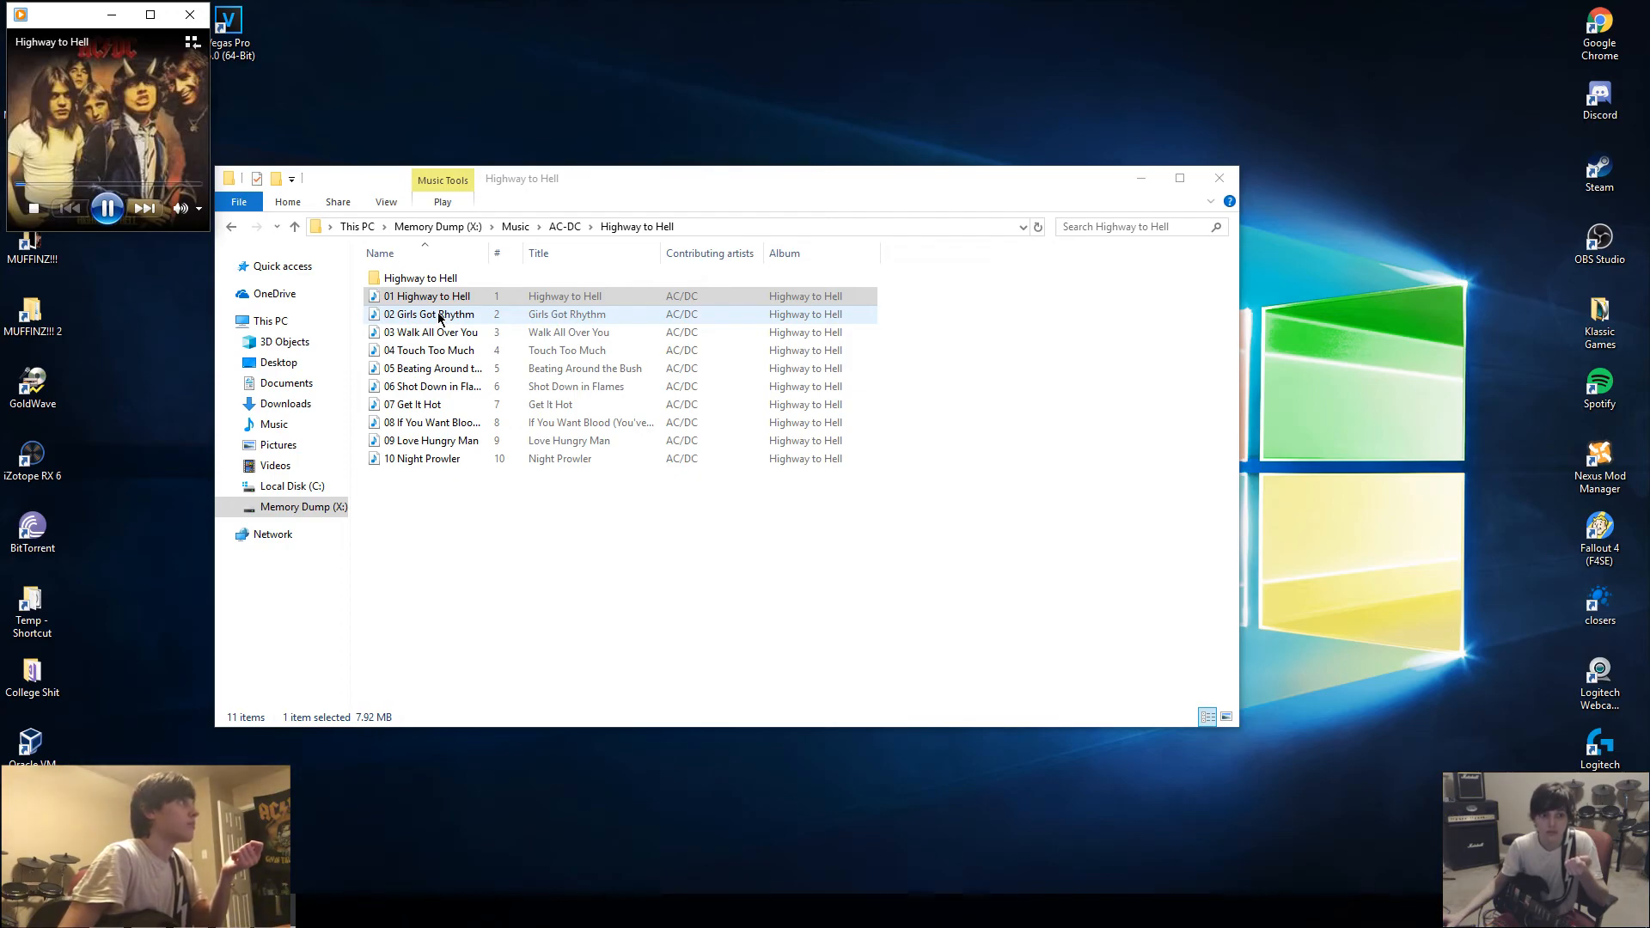
double_click(434, 388)
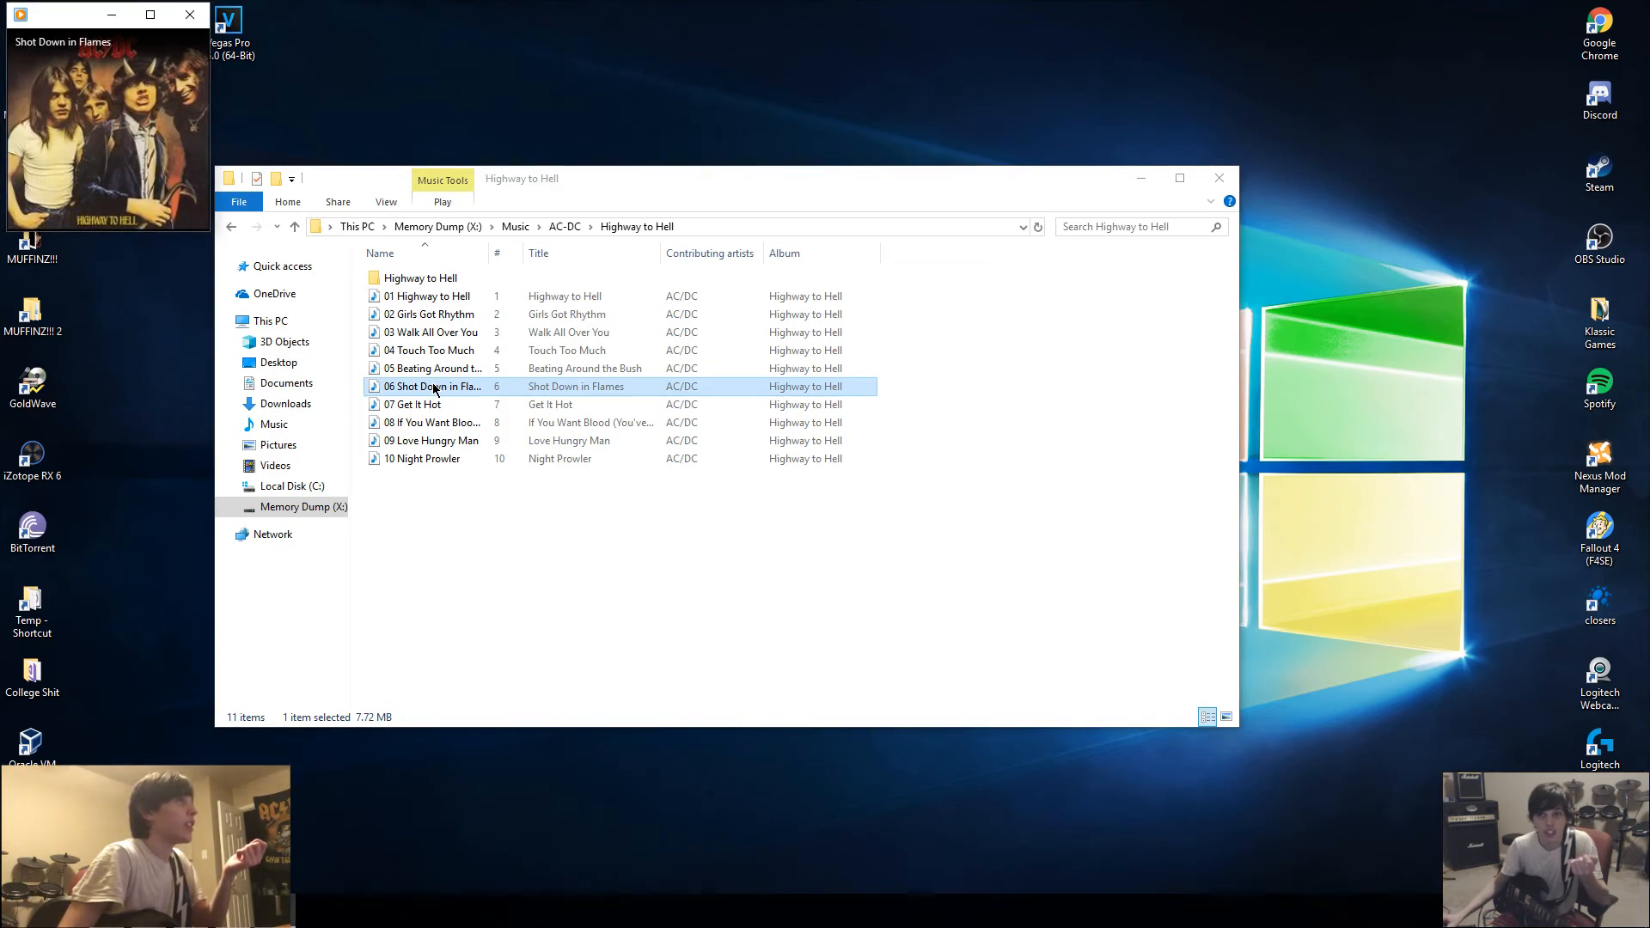
left_click(189, 16)
left_click(459, 336)
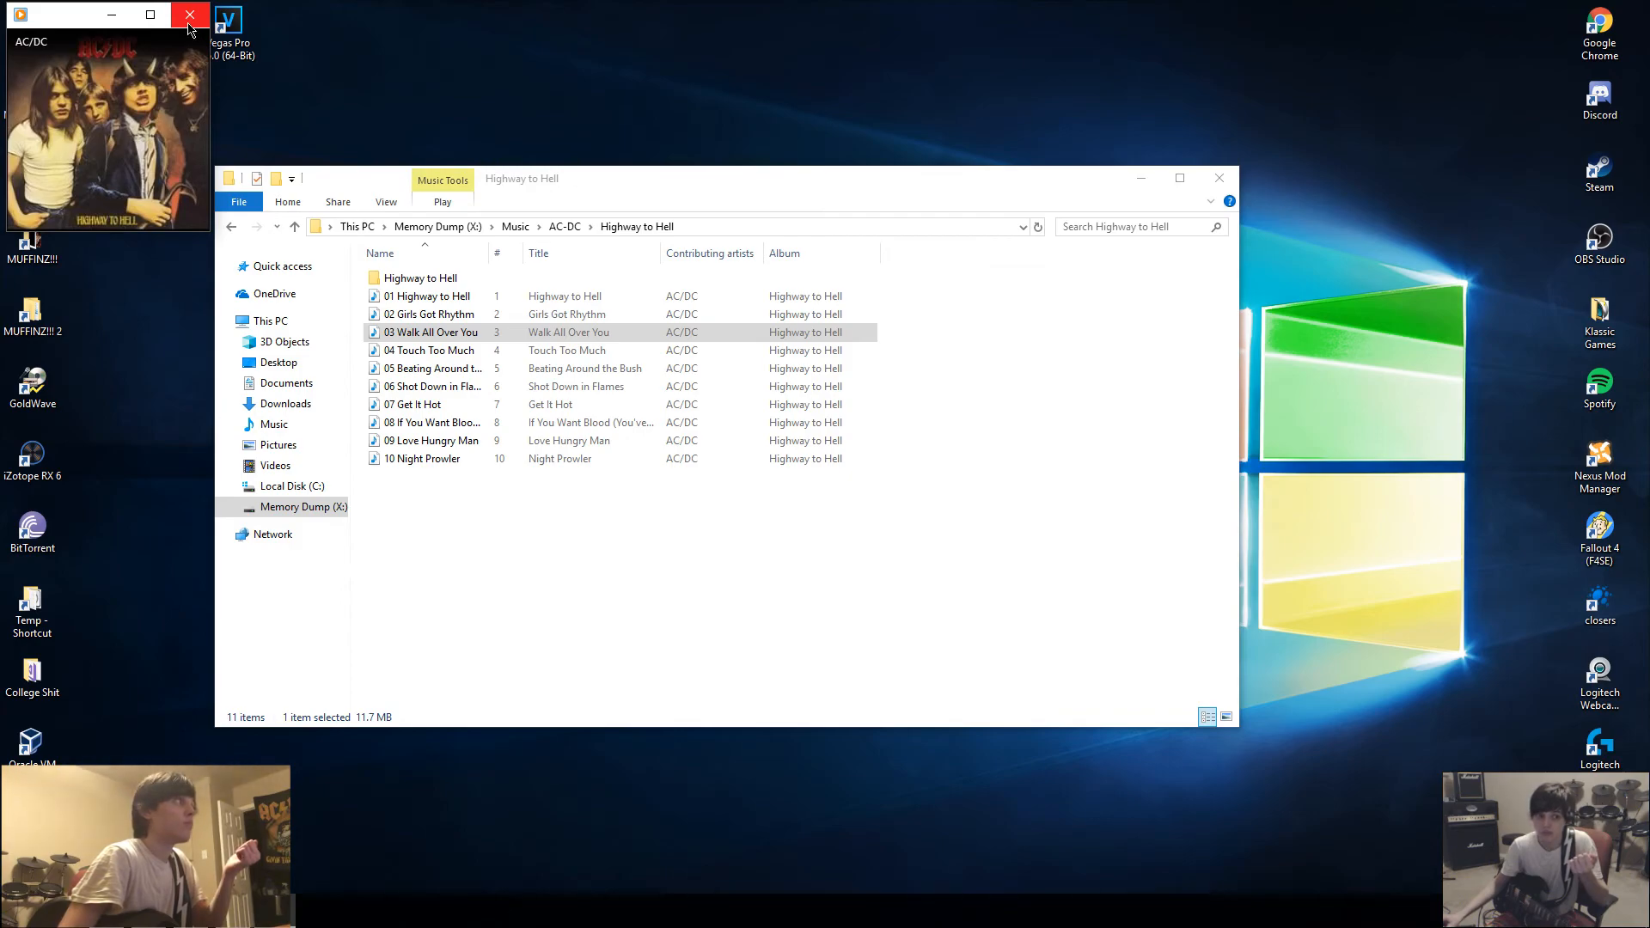
double_click(485, 306)
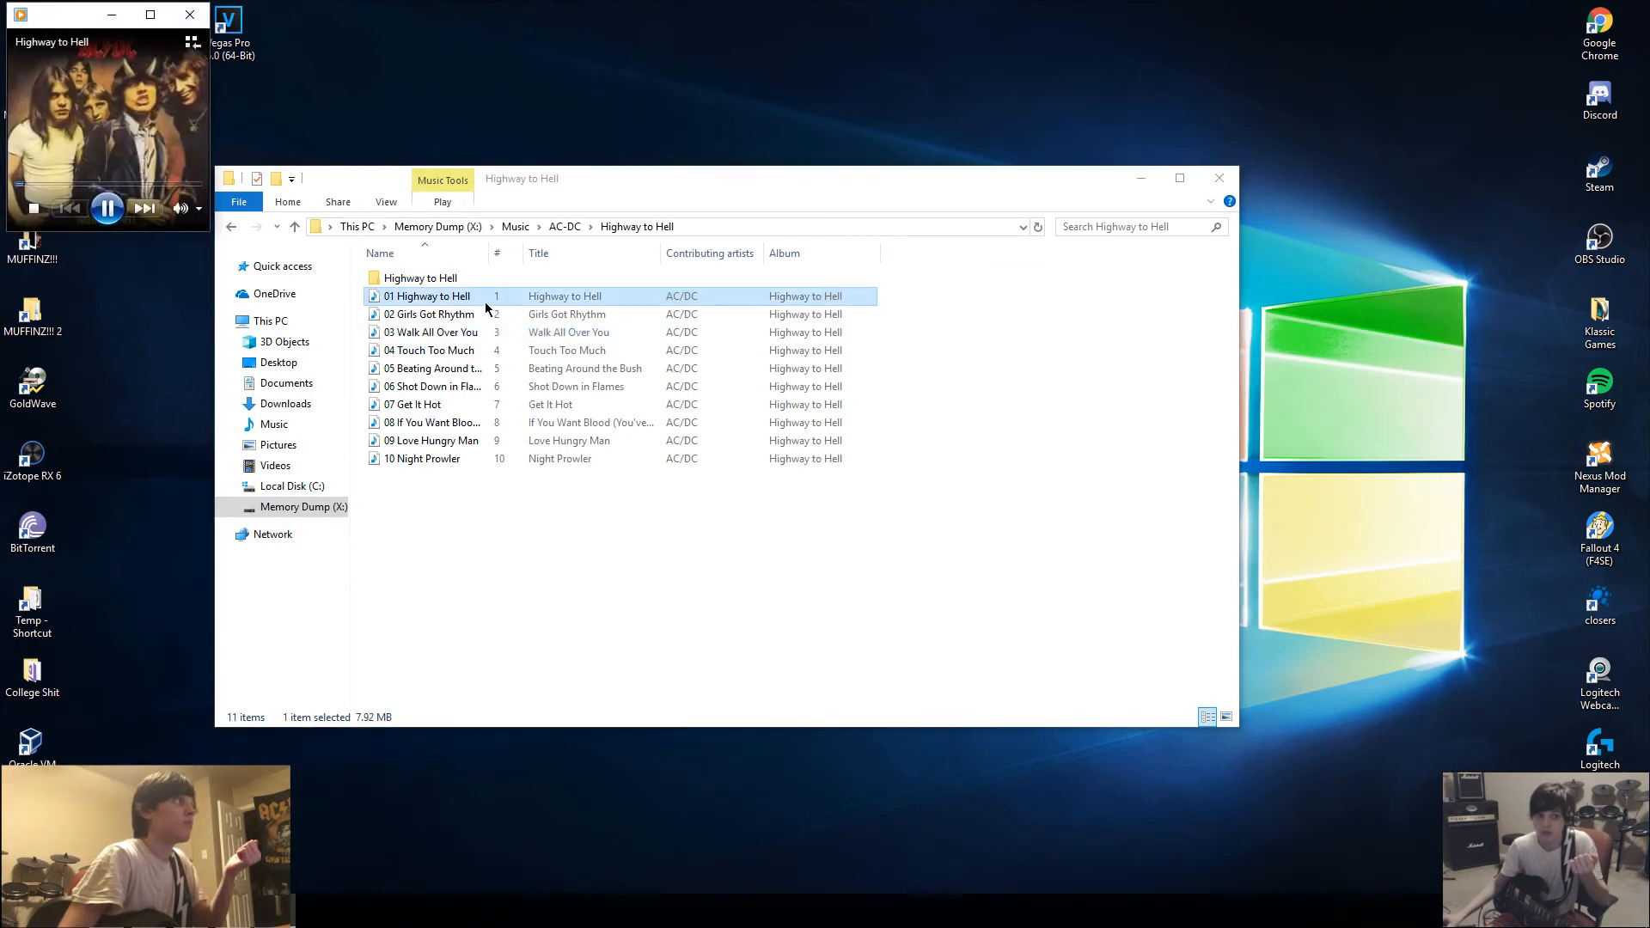
left_click(190, 15)
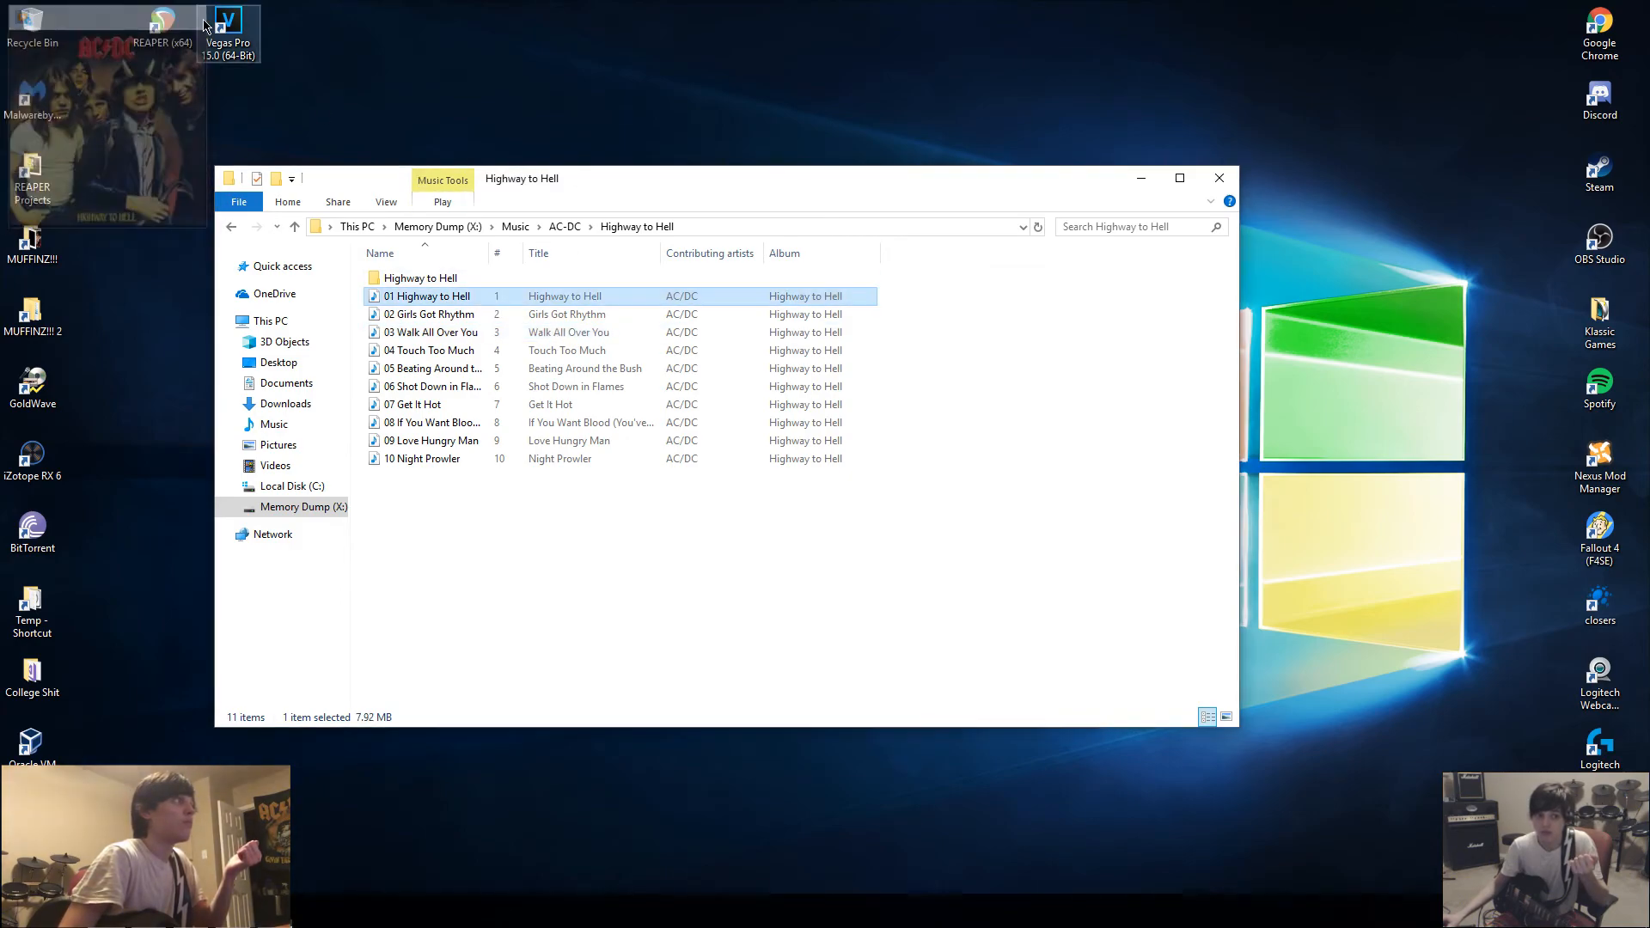
left_click(655, 610)
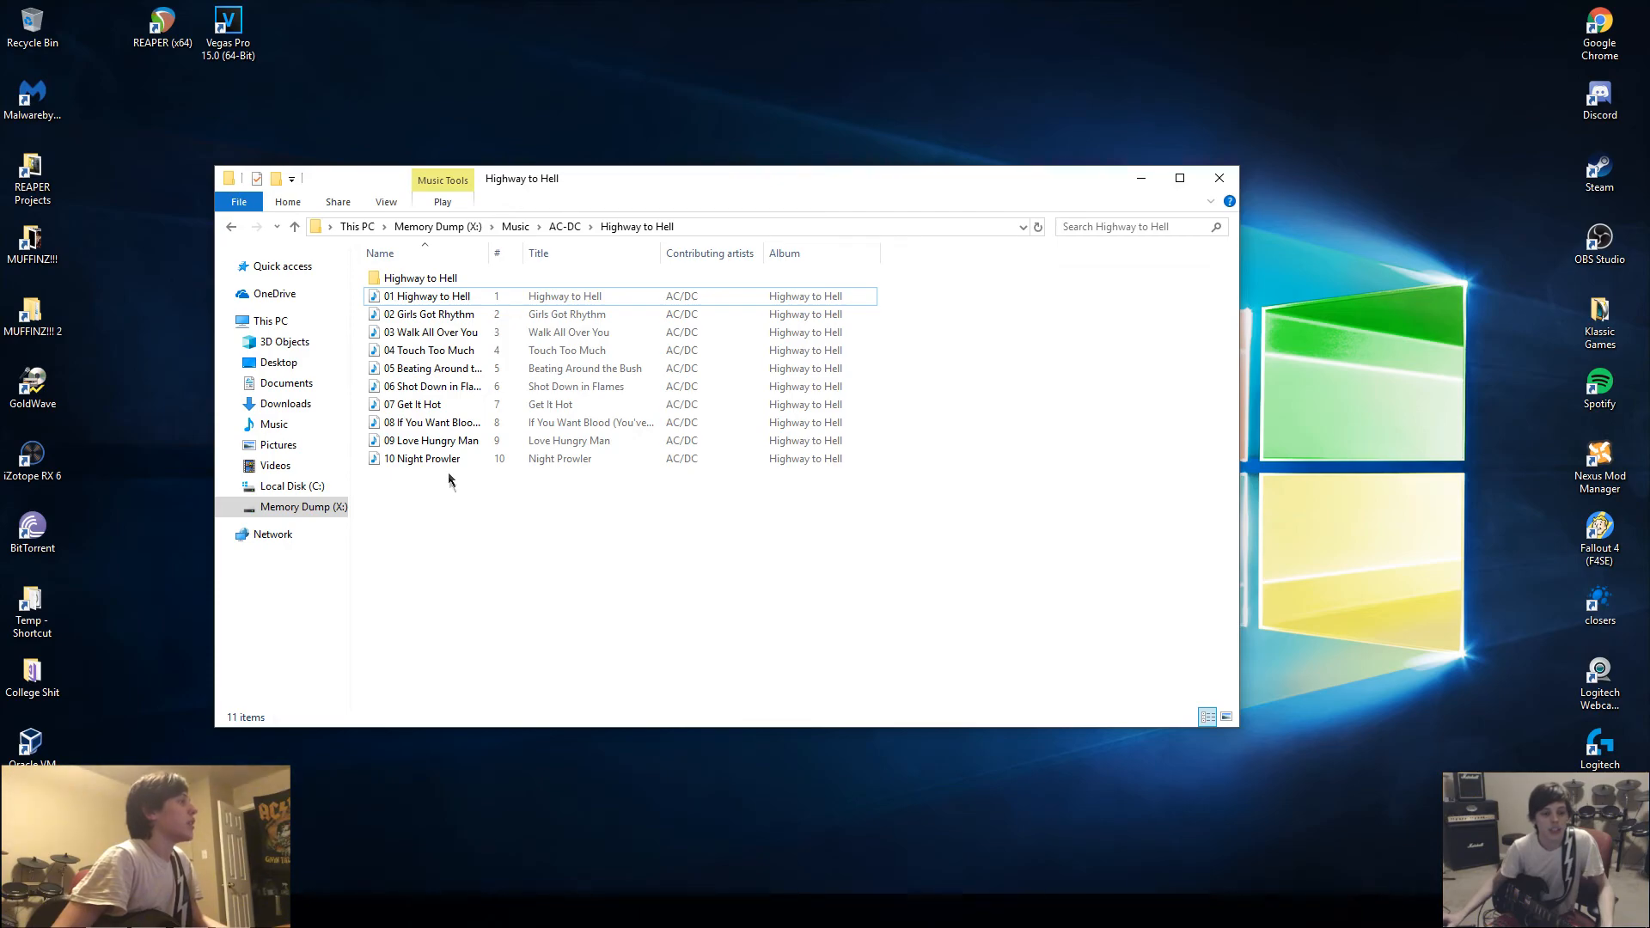
Step: Reopen the Highway to Hell folder from the AC-DC folder, play "If You Want Blood (You've Got It)", and close the player
left_click(569, 229)
double_click(448, 545)
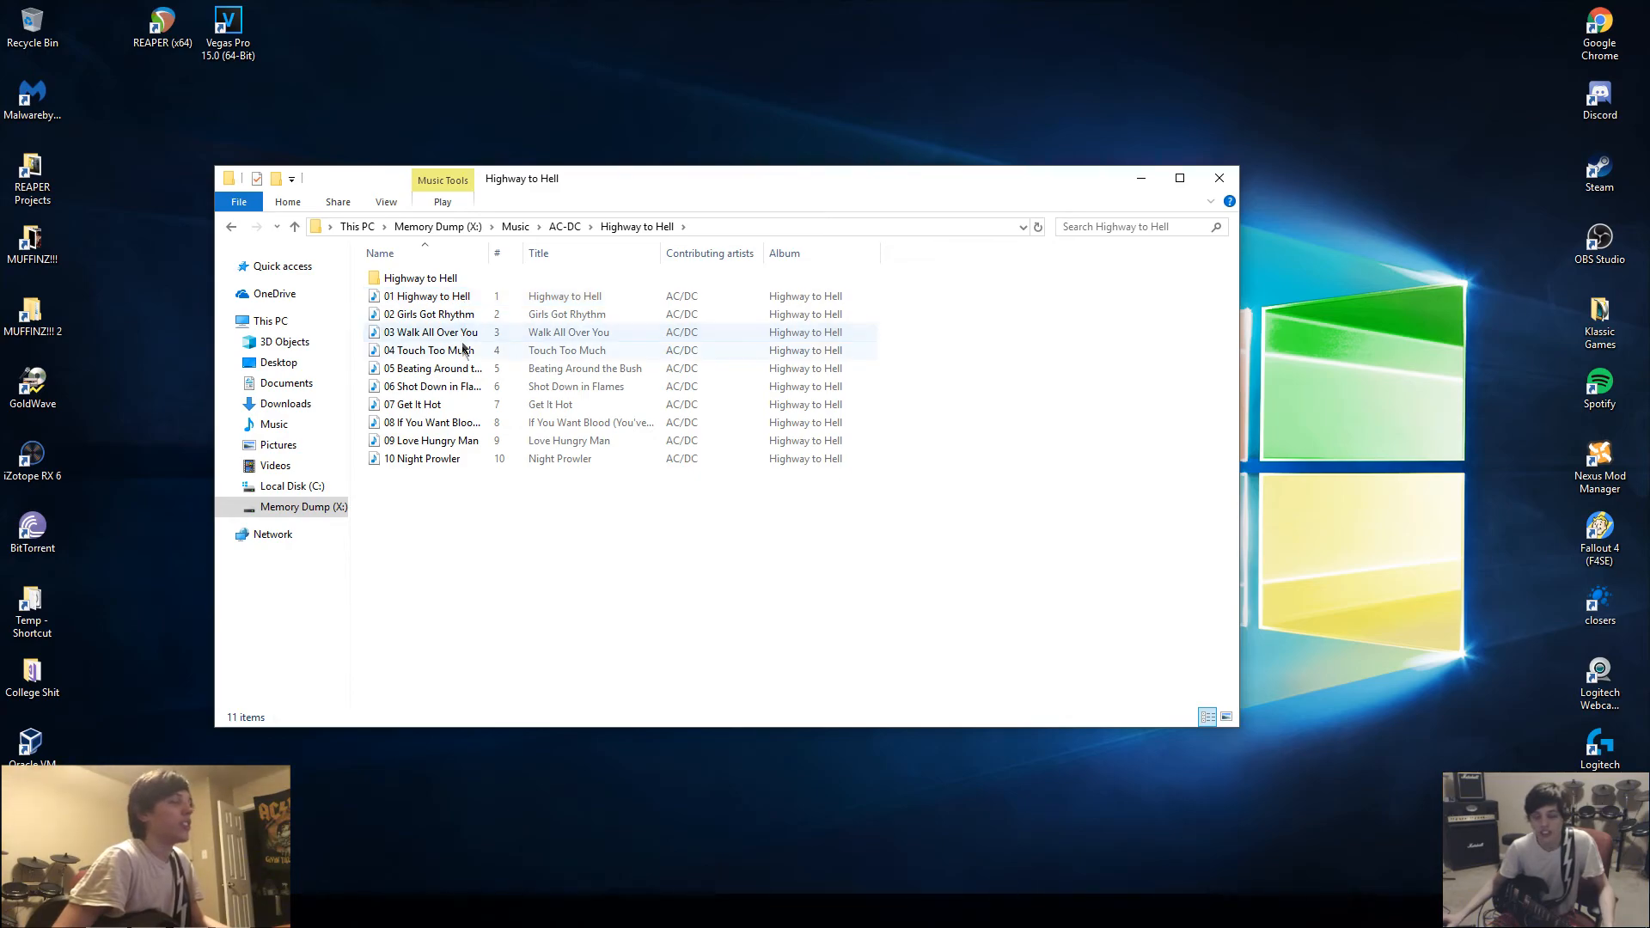
double_click(440, 427)
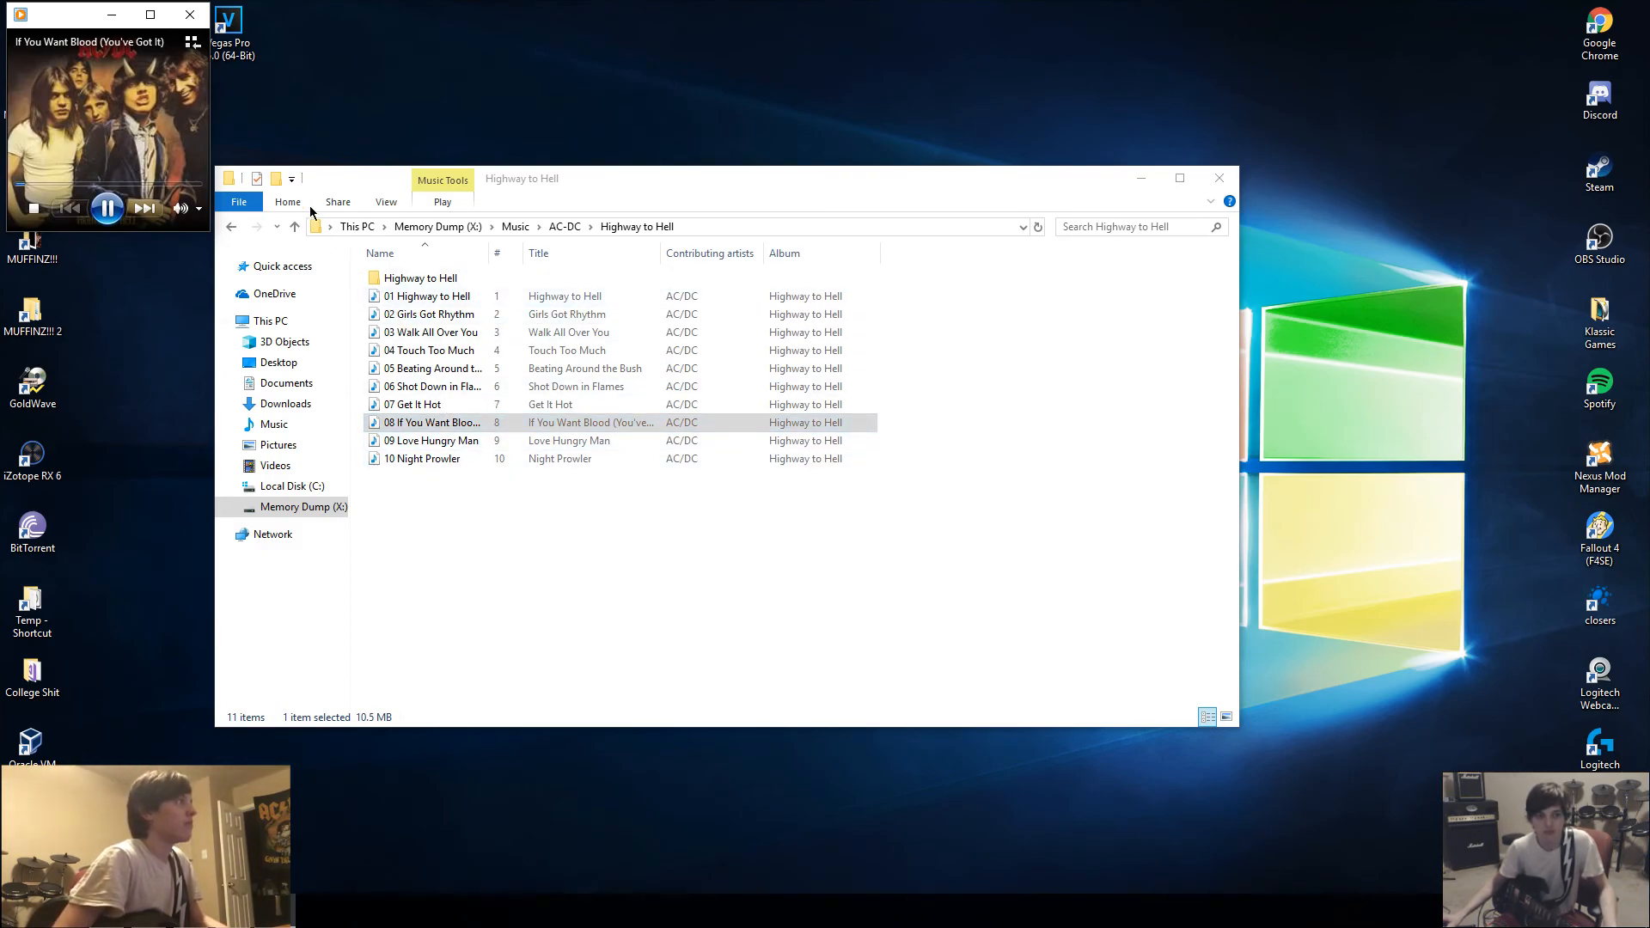
left_click(203, 24)
left_click(557, 539)
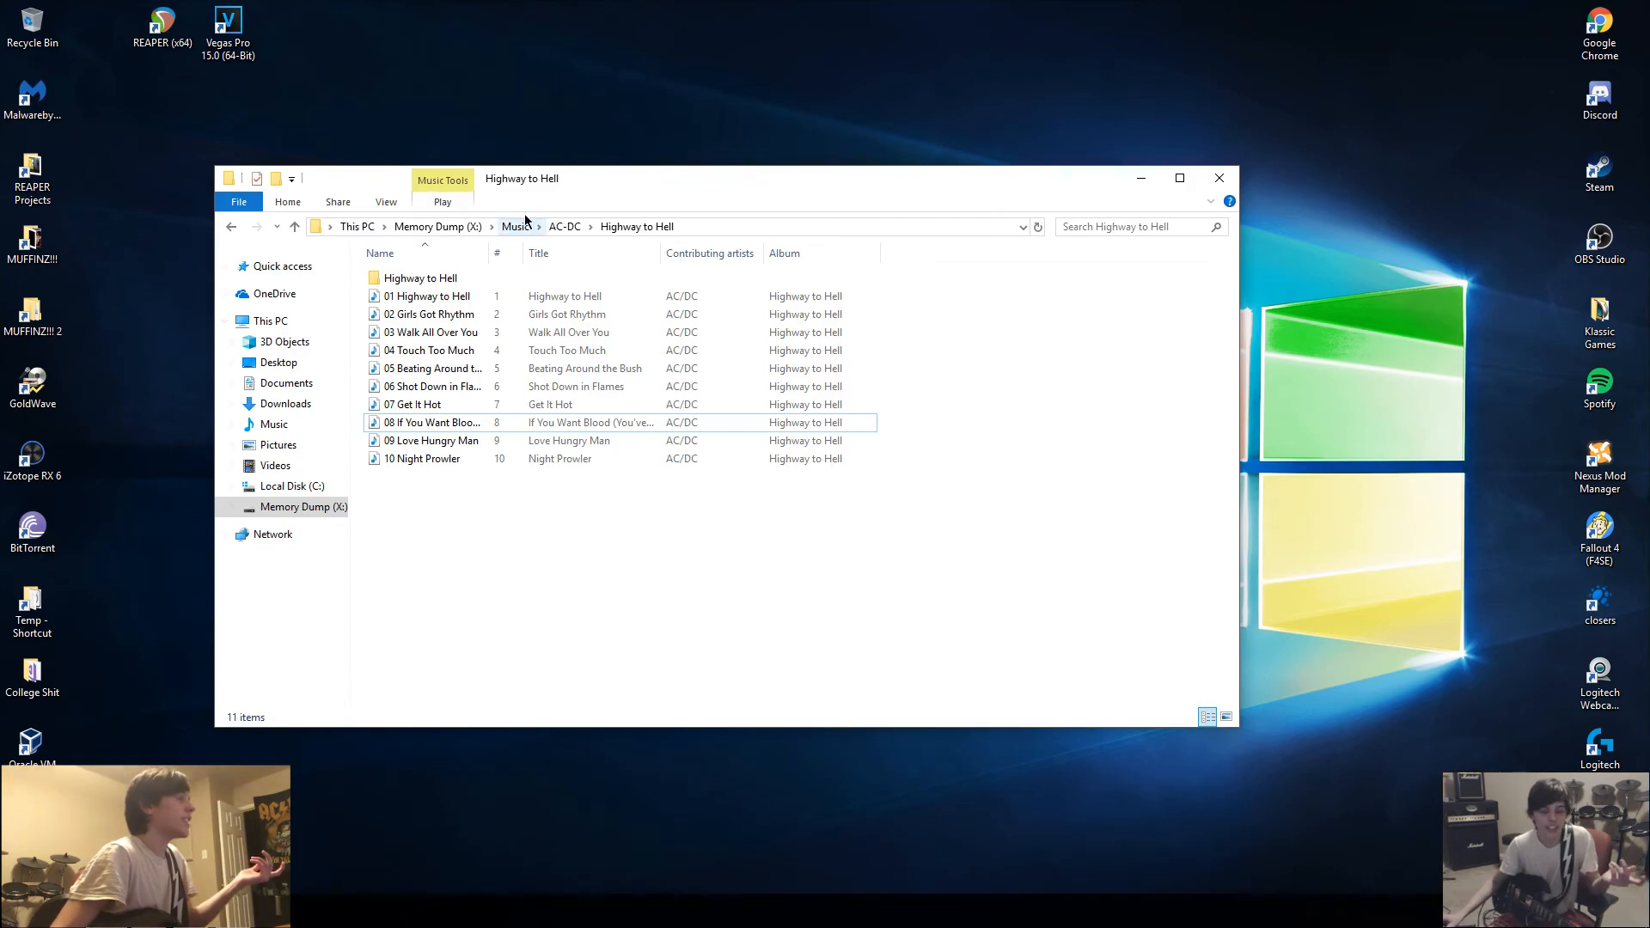
Step: Open the Raws folder inside MUFFINZ!!! on Memory Dump (X:)
left_click(564, 227)
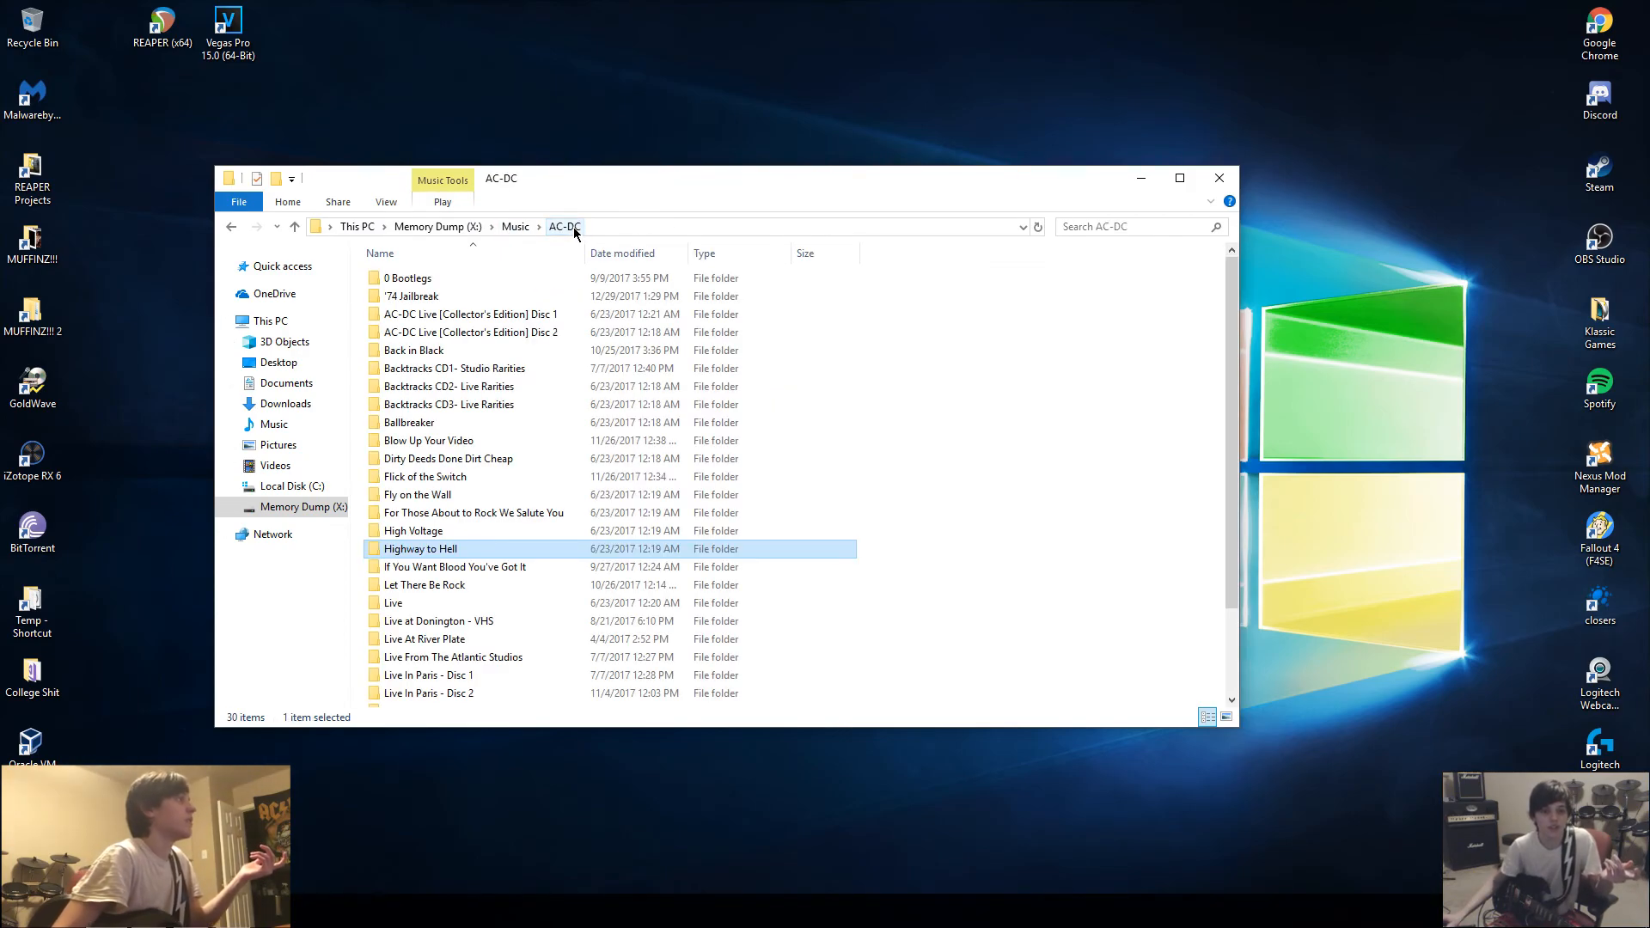
left_click(290, 509)
double_click(422, 337)
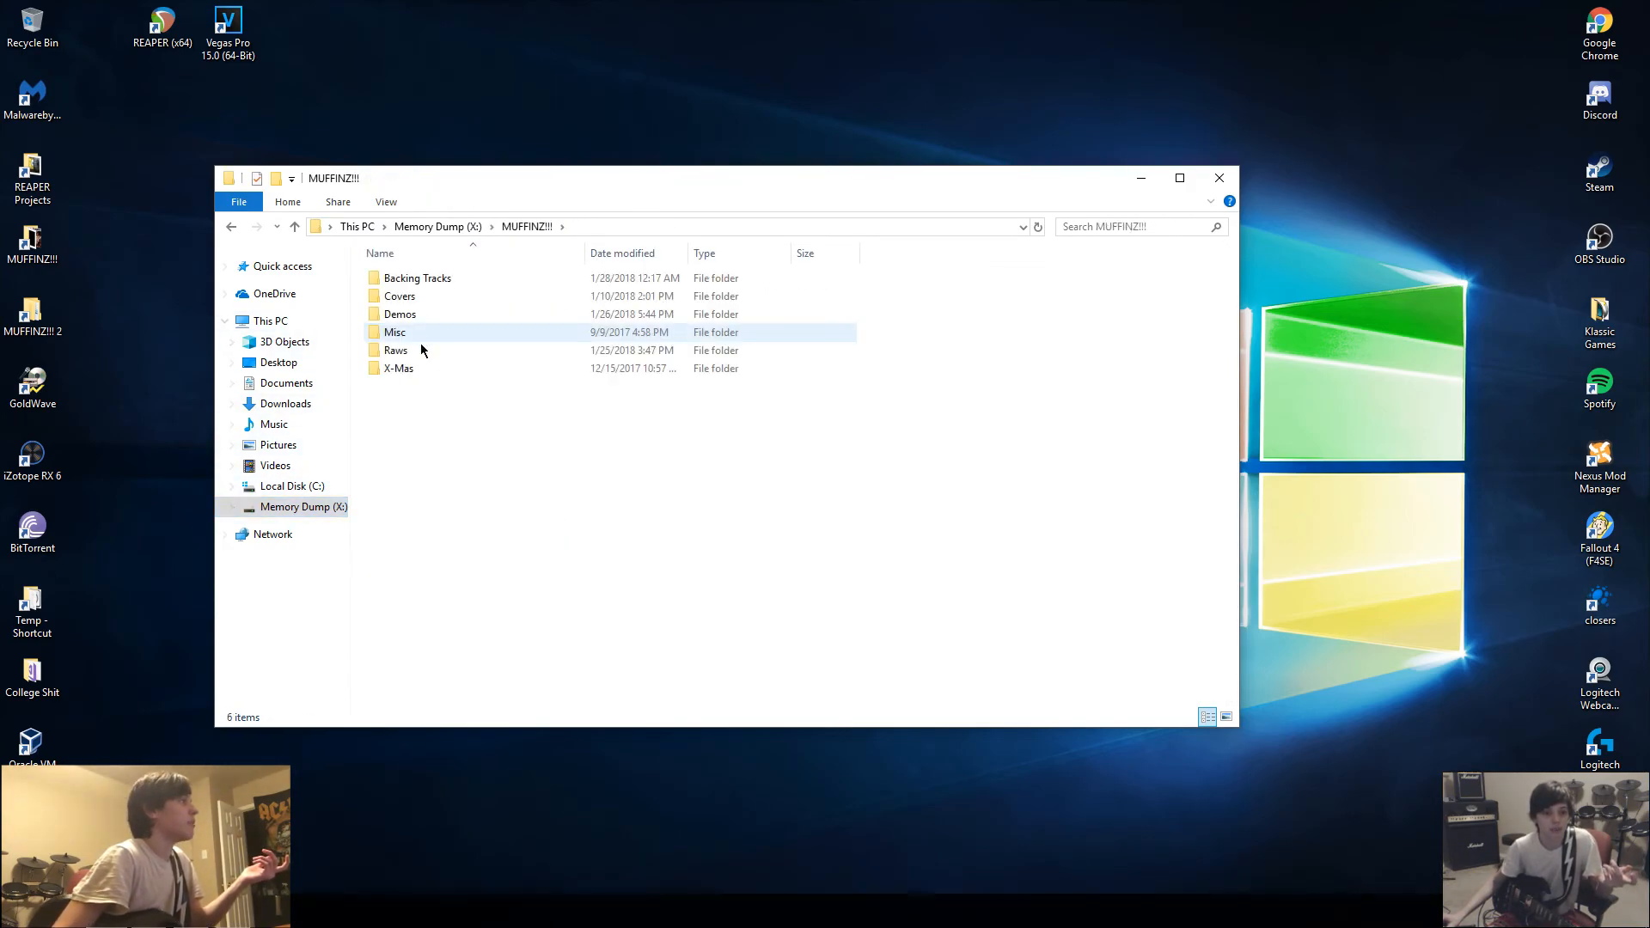
double_click(426, 351)
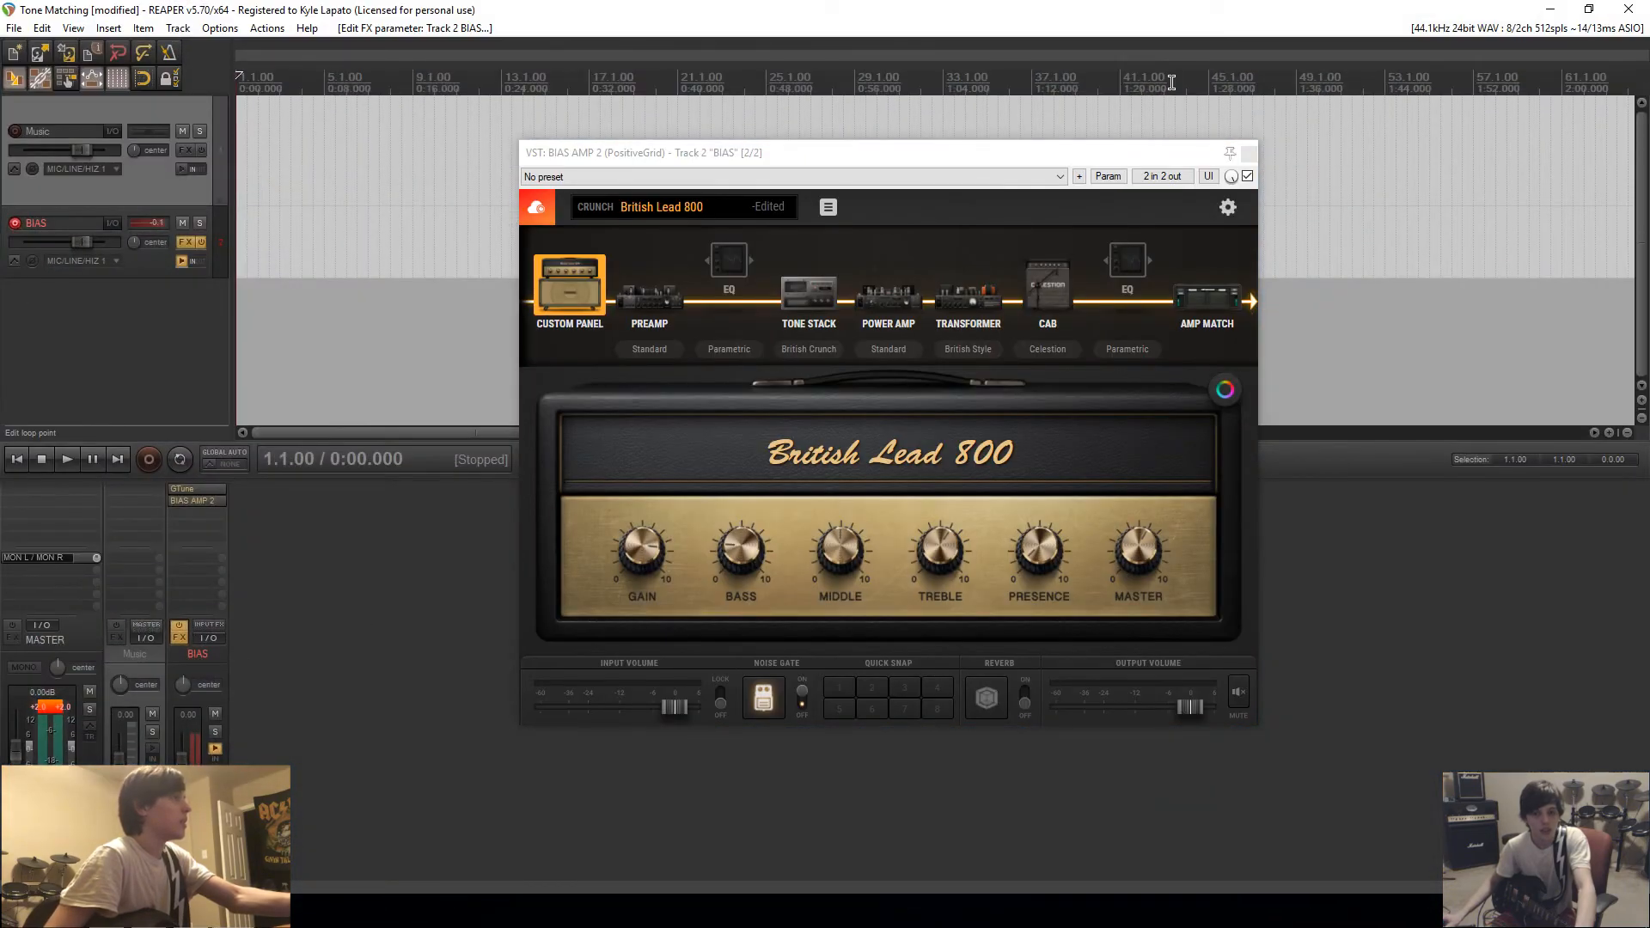
Step: Close the BIAS AMP 2 plugin window in REAPER and bring the Raws folder window over the project, shifted away from the track controls
left_click(1249, 154)
left_click(344, 911)
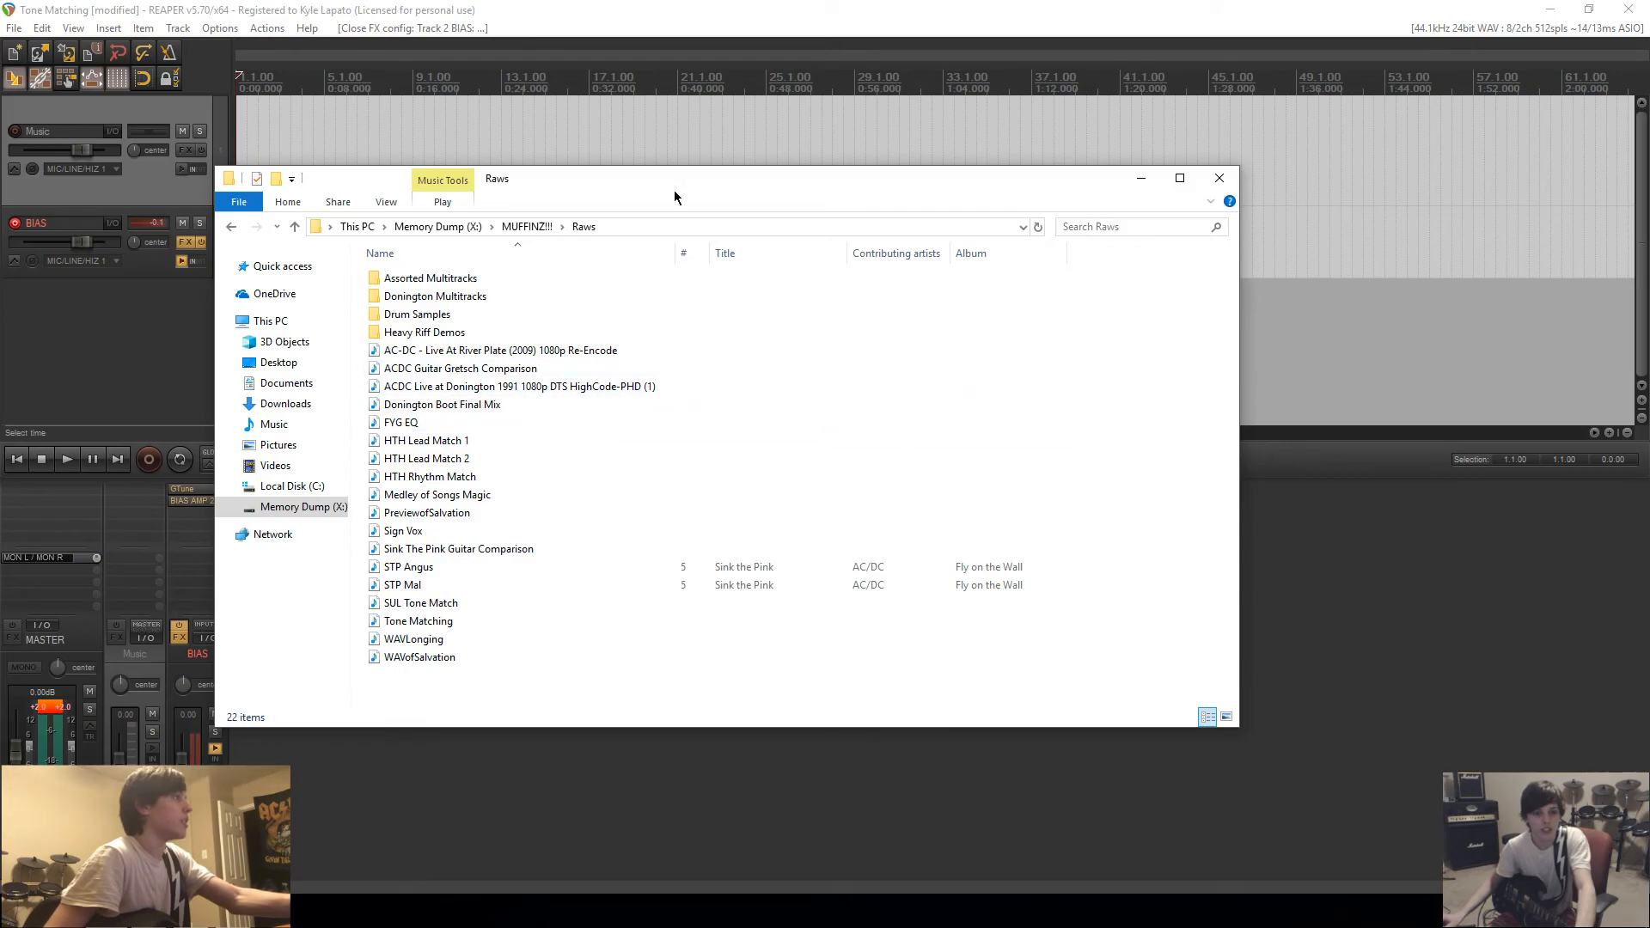
left_click_drag(674, 184, 961, 181)
Step: Insert "01 Highway to Hell" from the AC-DC > Highway to Hell album folder near the start of the Music track and close the folder window
left_click(591, 425)
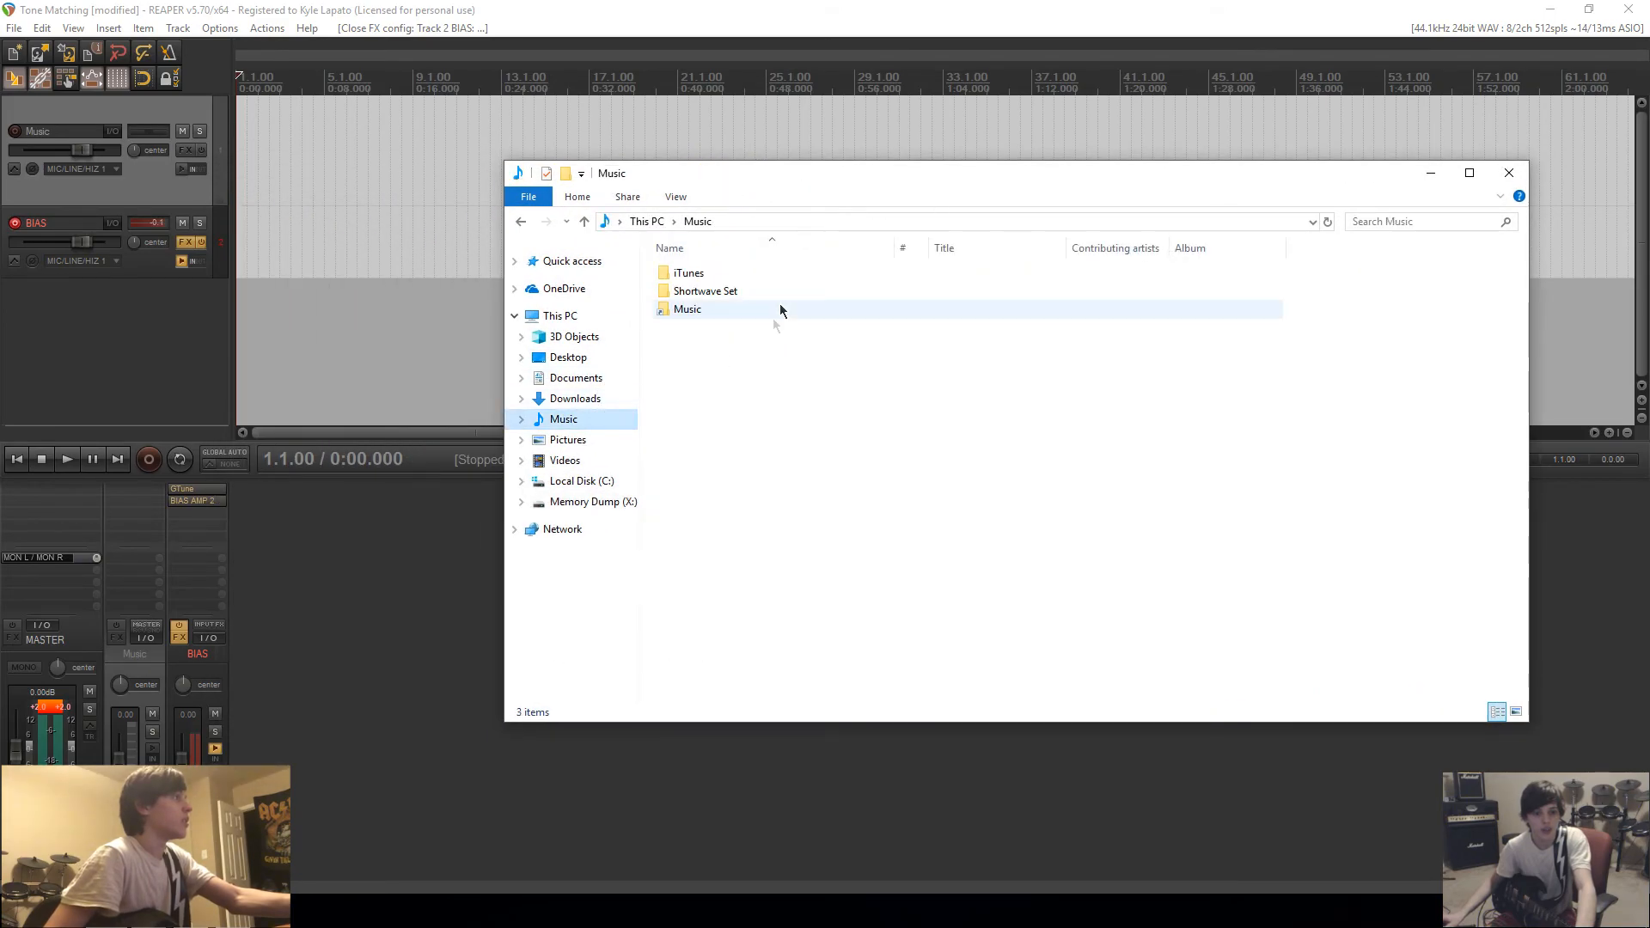
double_click(722, 312)
double_click(716, 277)
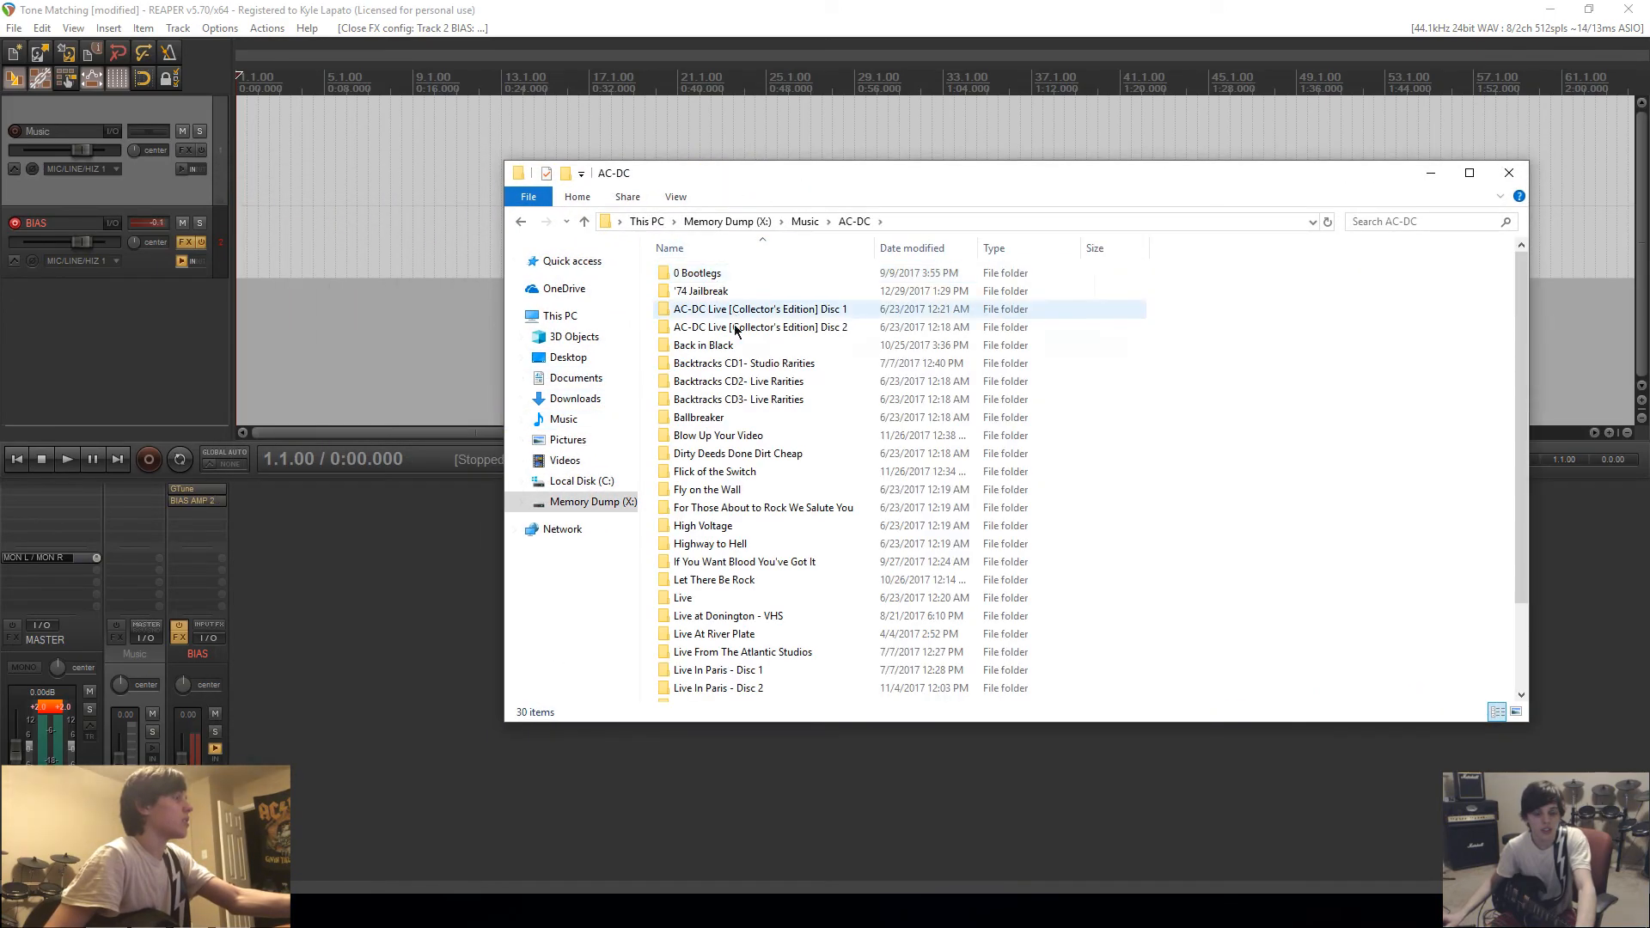
double_click(732, 545)
left_click_drag(727, 291, 246, 159)
left_click(1510, 173)
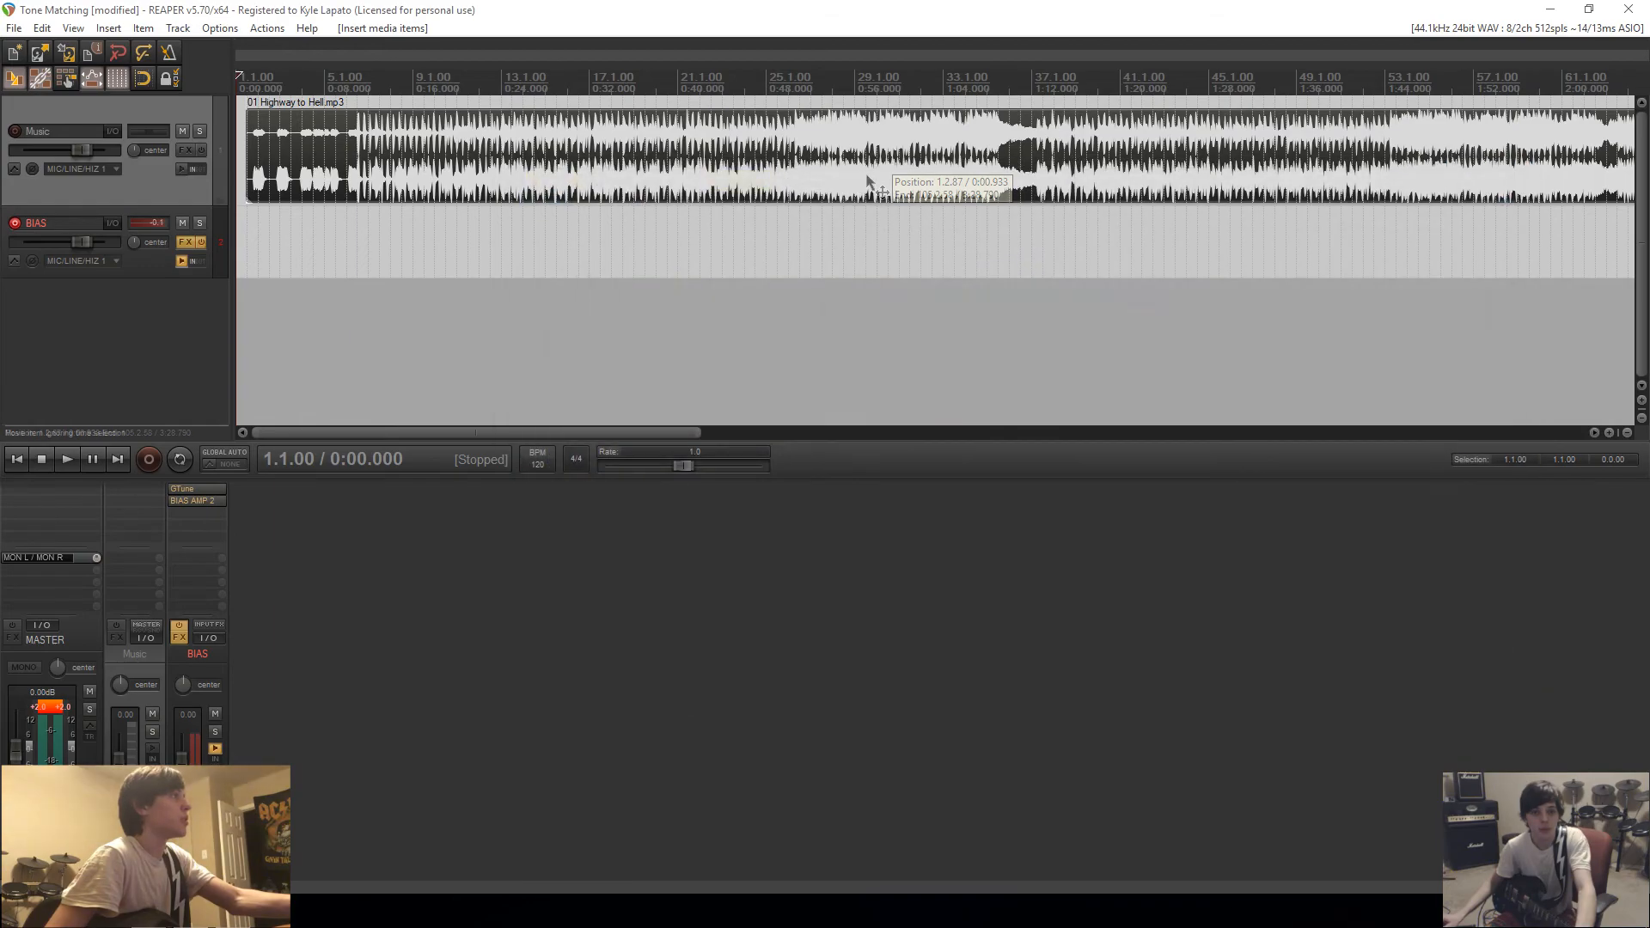
Step: Move the Highway to Hell item to the project start and set its take channel mode to Mono (right)
left_click_drag(357, 181, 347, 181)
right_click(346, 179)
mouse_move(435, 175)
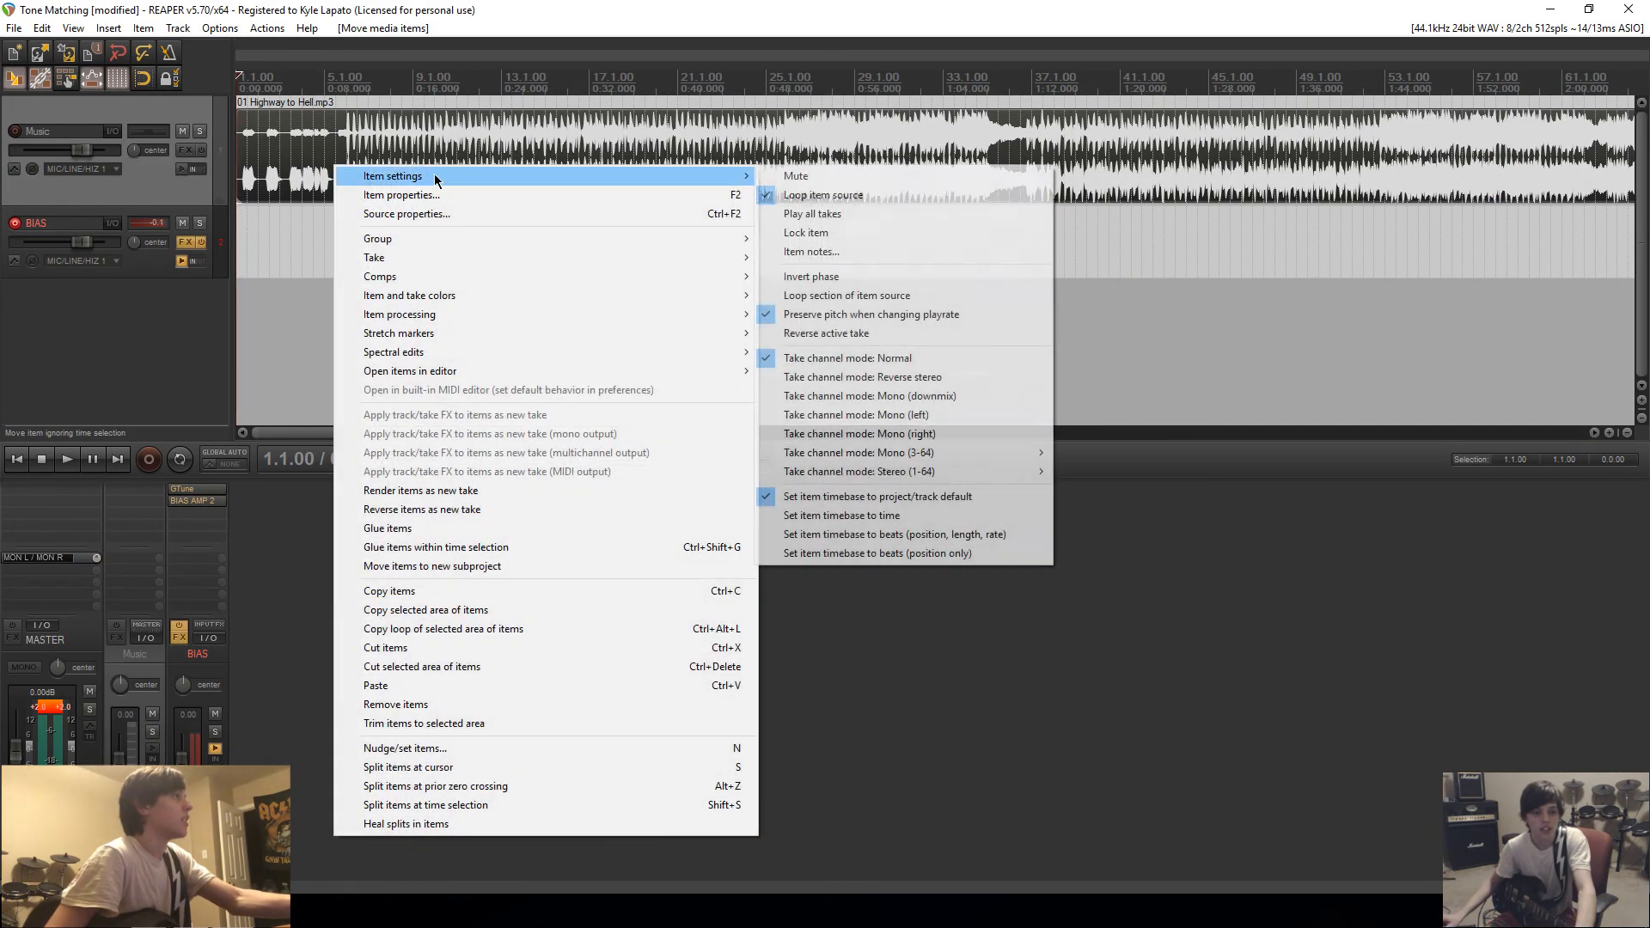
left_click(937, 434)
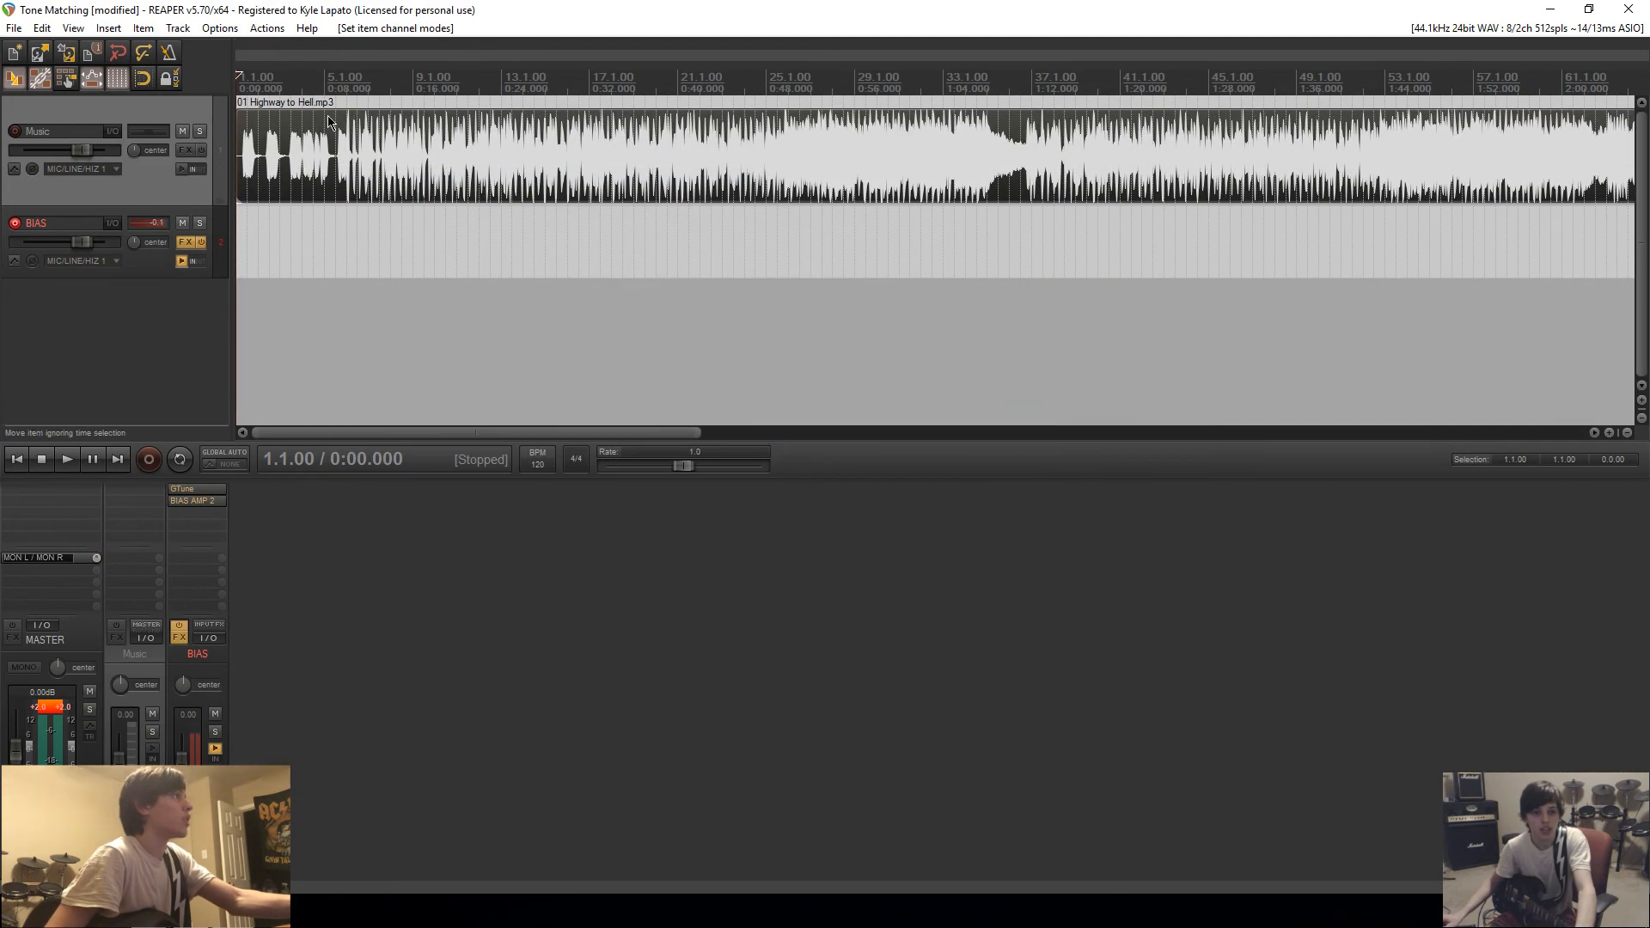
Step: Play the song's opening, split the item at about 9 seconds and delete everything after the split
key("space")
scroll(316, 168, "up", 5)
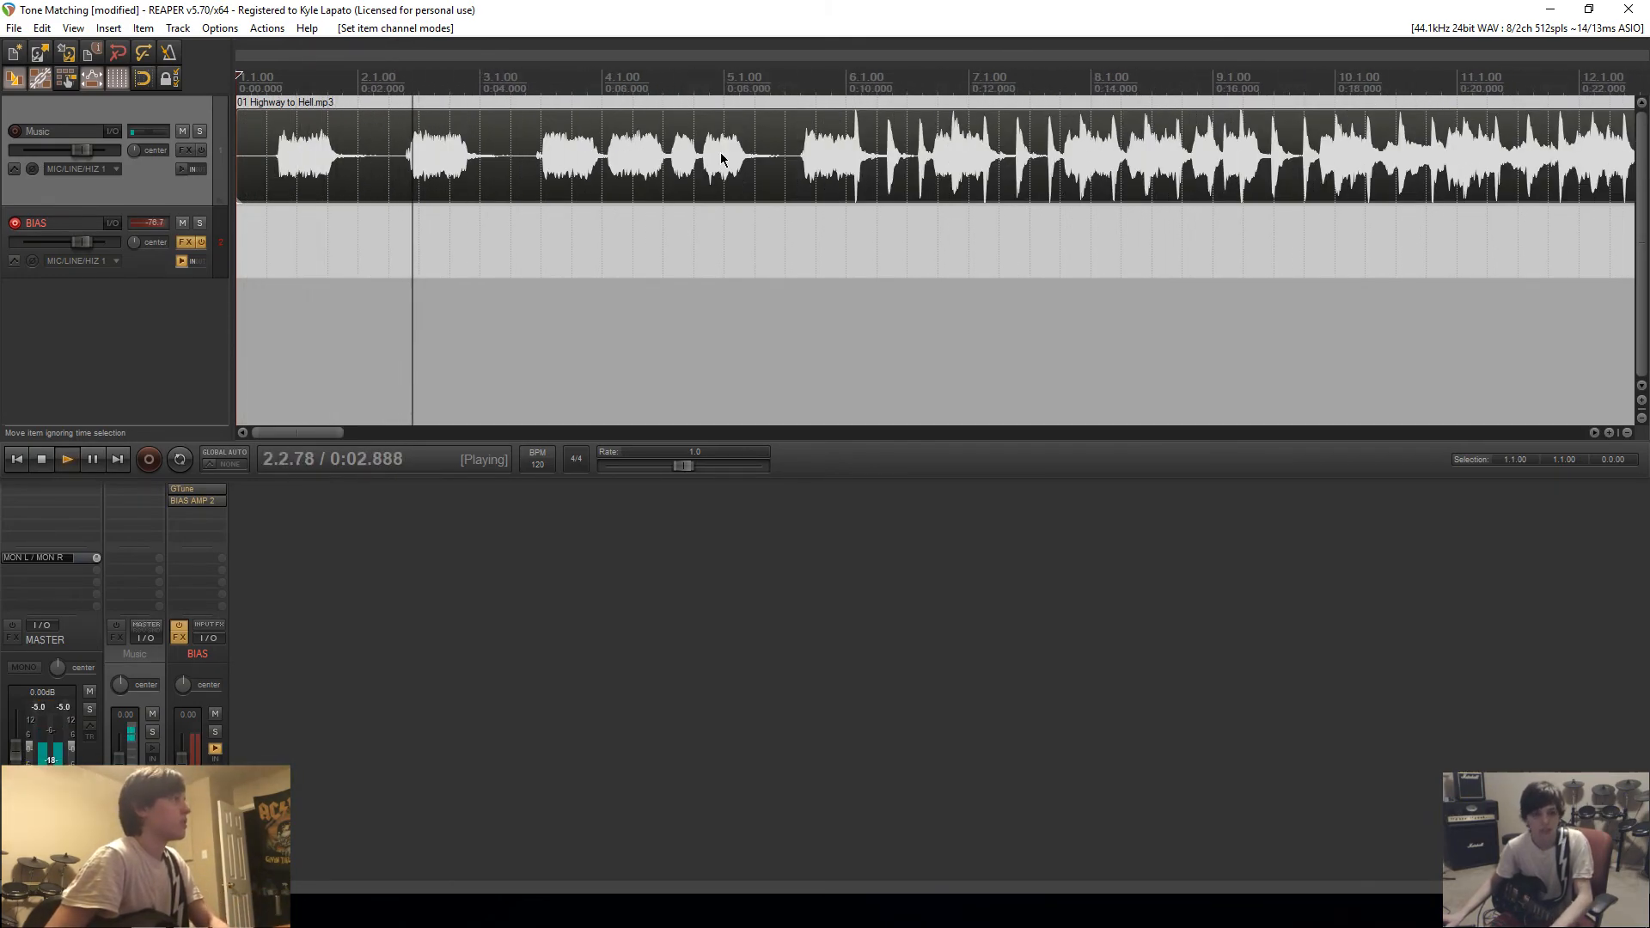
scroll(640, 157, "down", 1)
key("space")
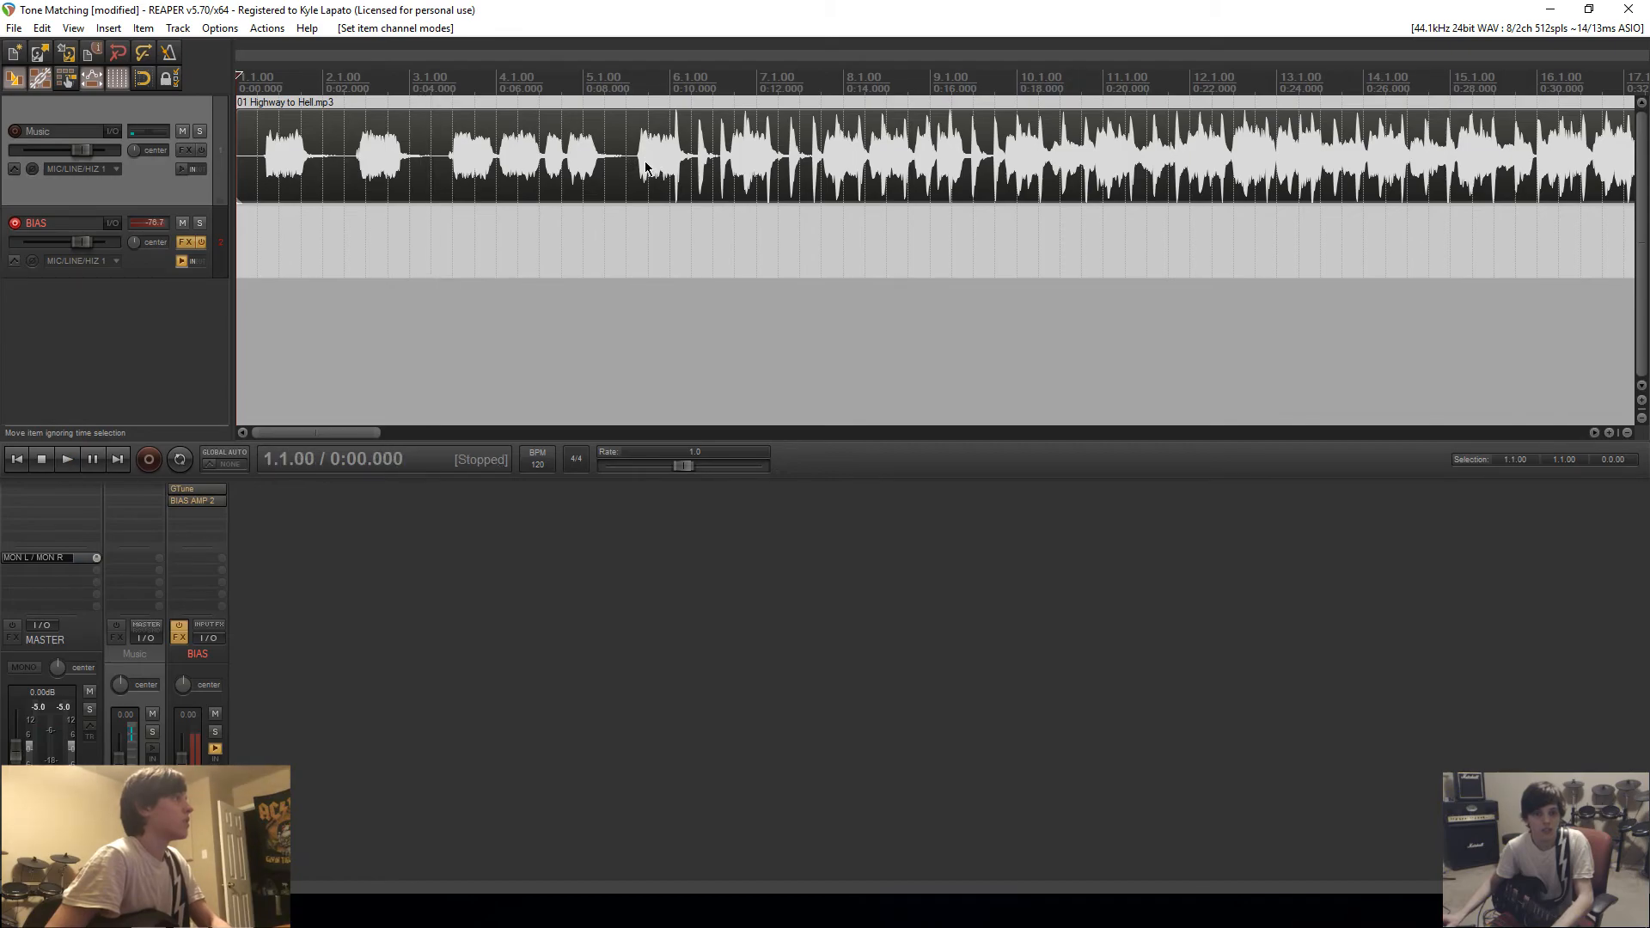
left_click(637, 159)
key("s")
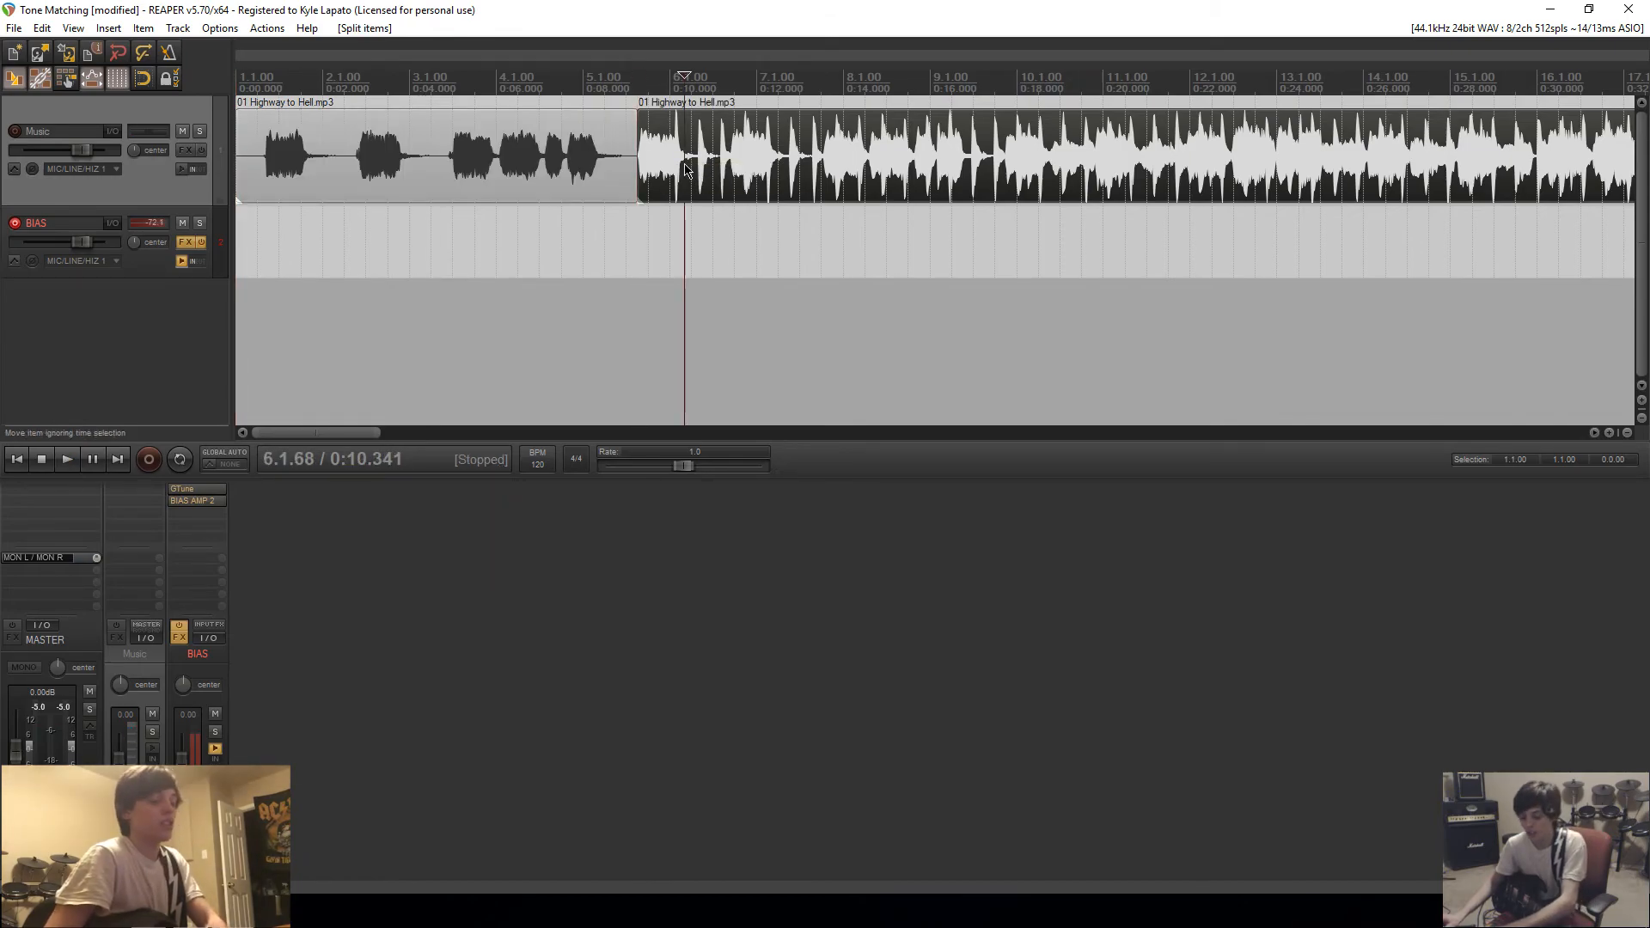
key("Delete")
Step: Play part of the remaining guitar intro and paste two copies of it end to end on the Music track
left_click(464, 167)
key("space")
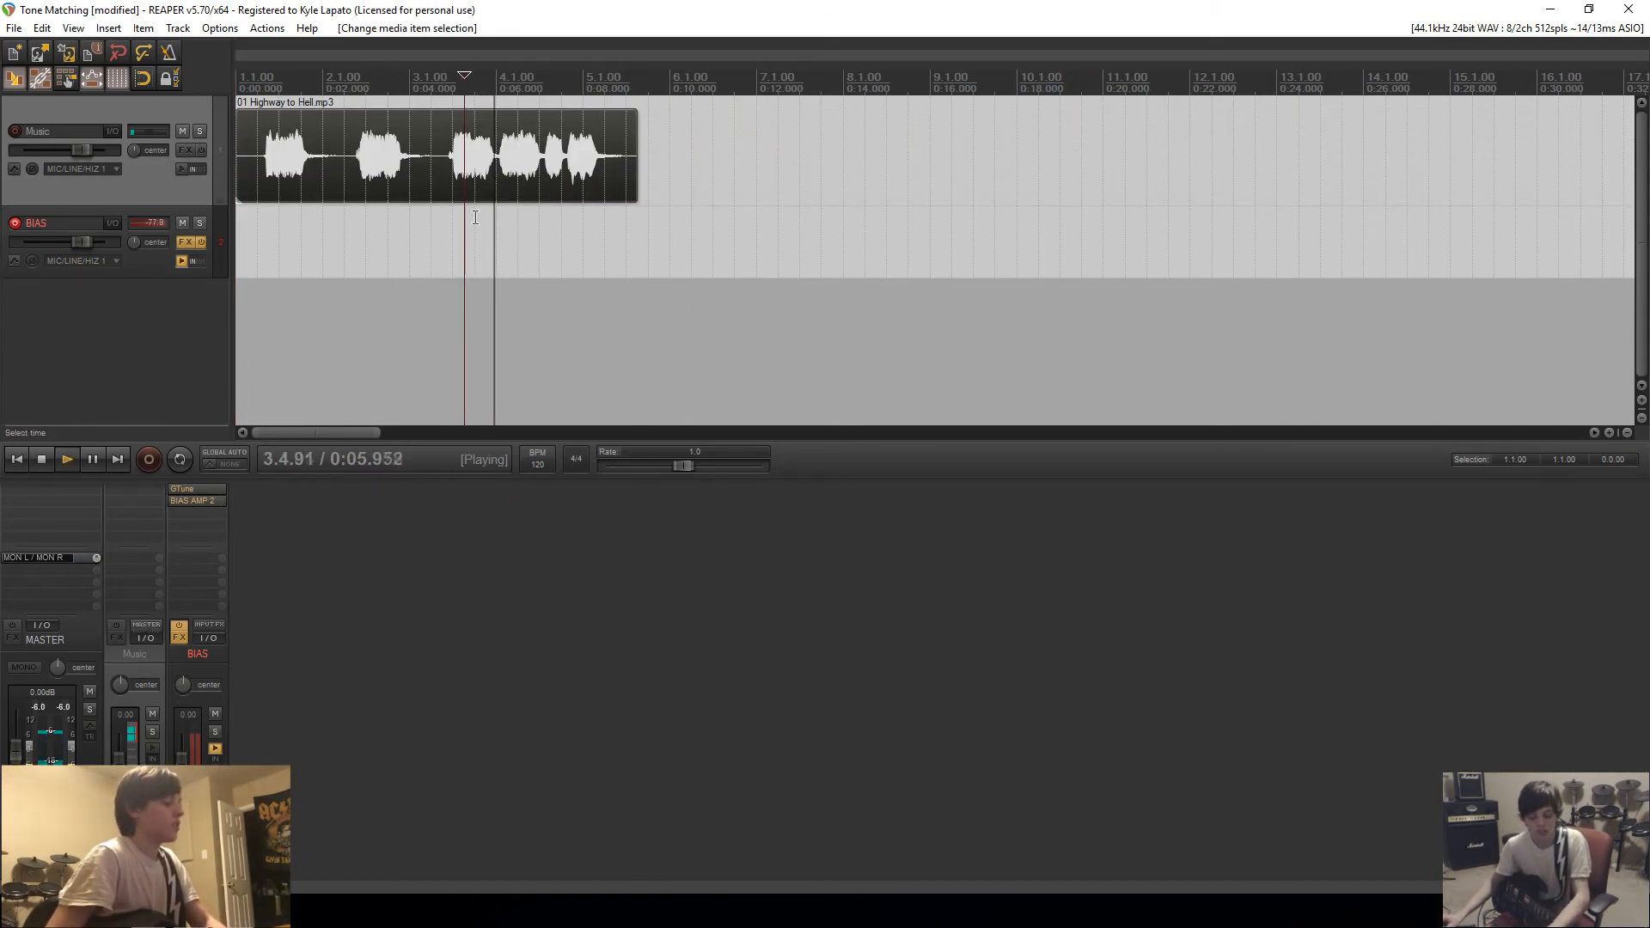
key("space")
left_click(475, 163)
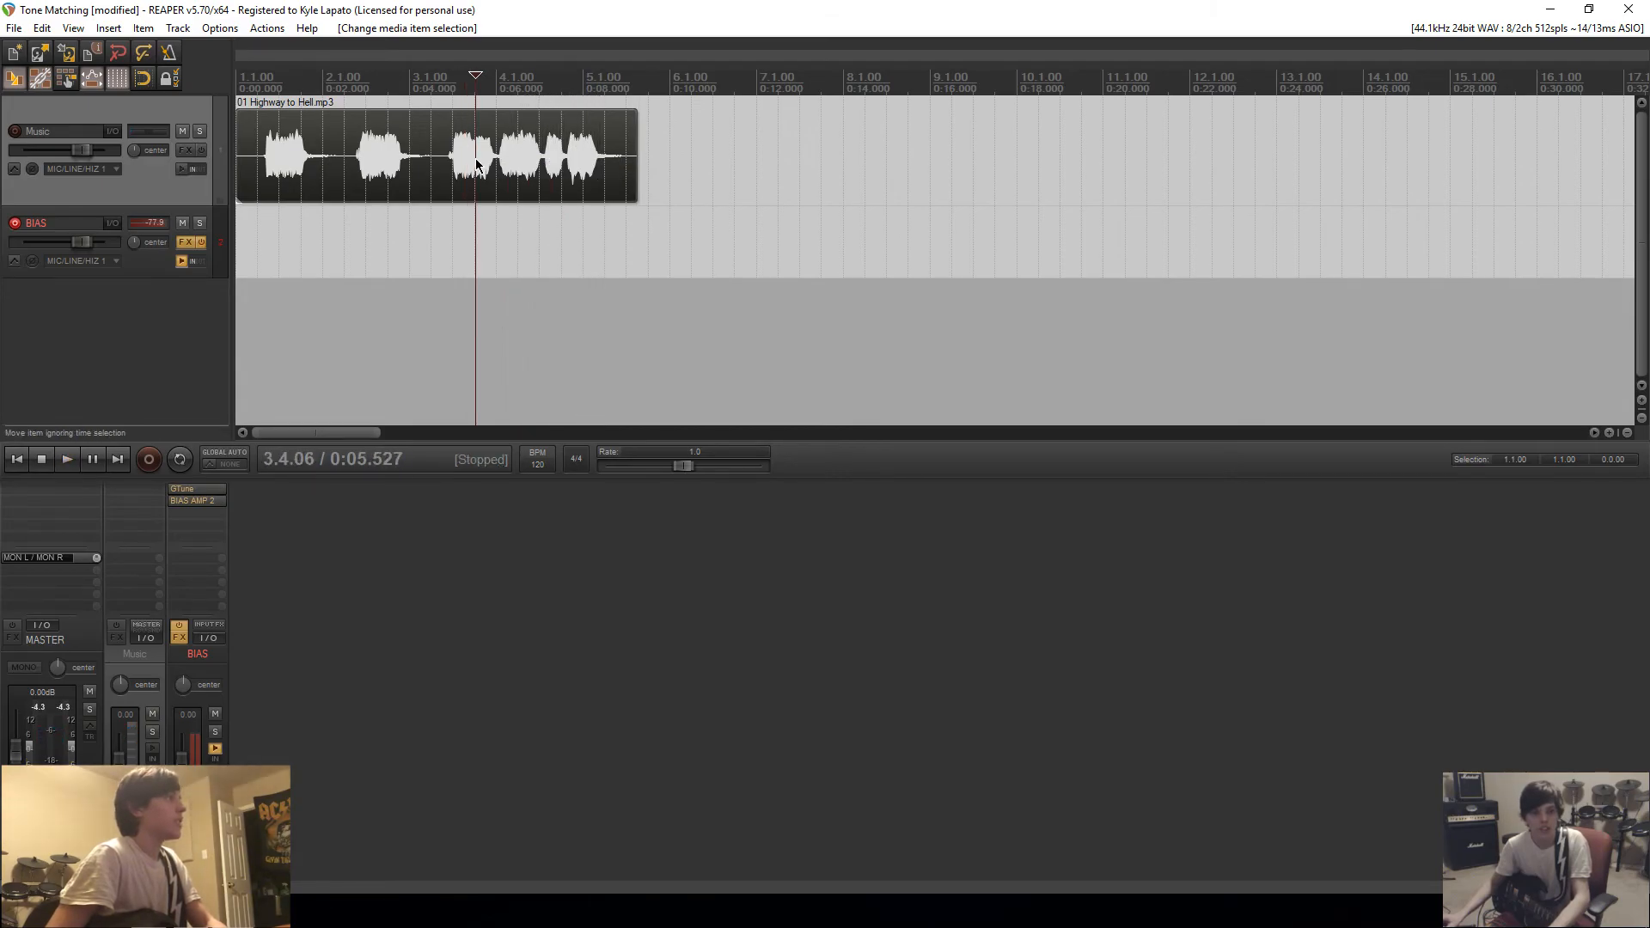
left_click(641, 168)
key("ctrl+v")
key("ctrl+v")
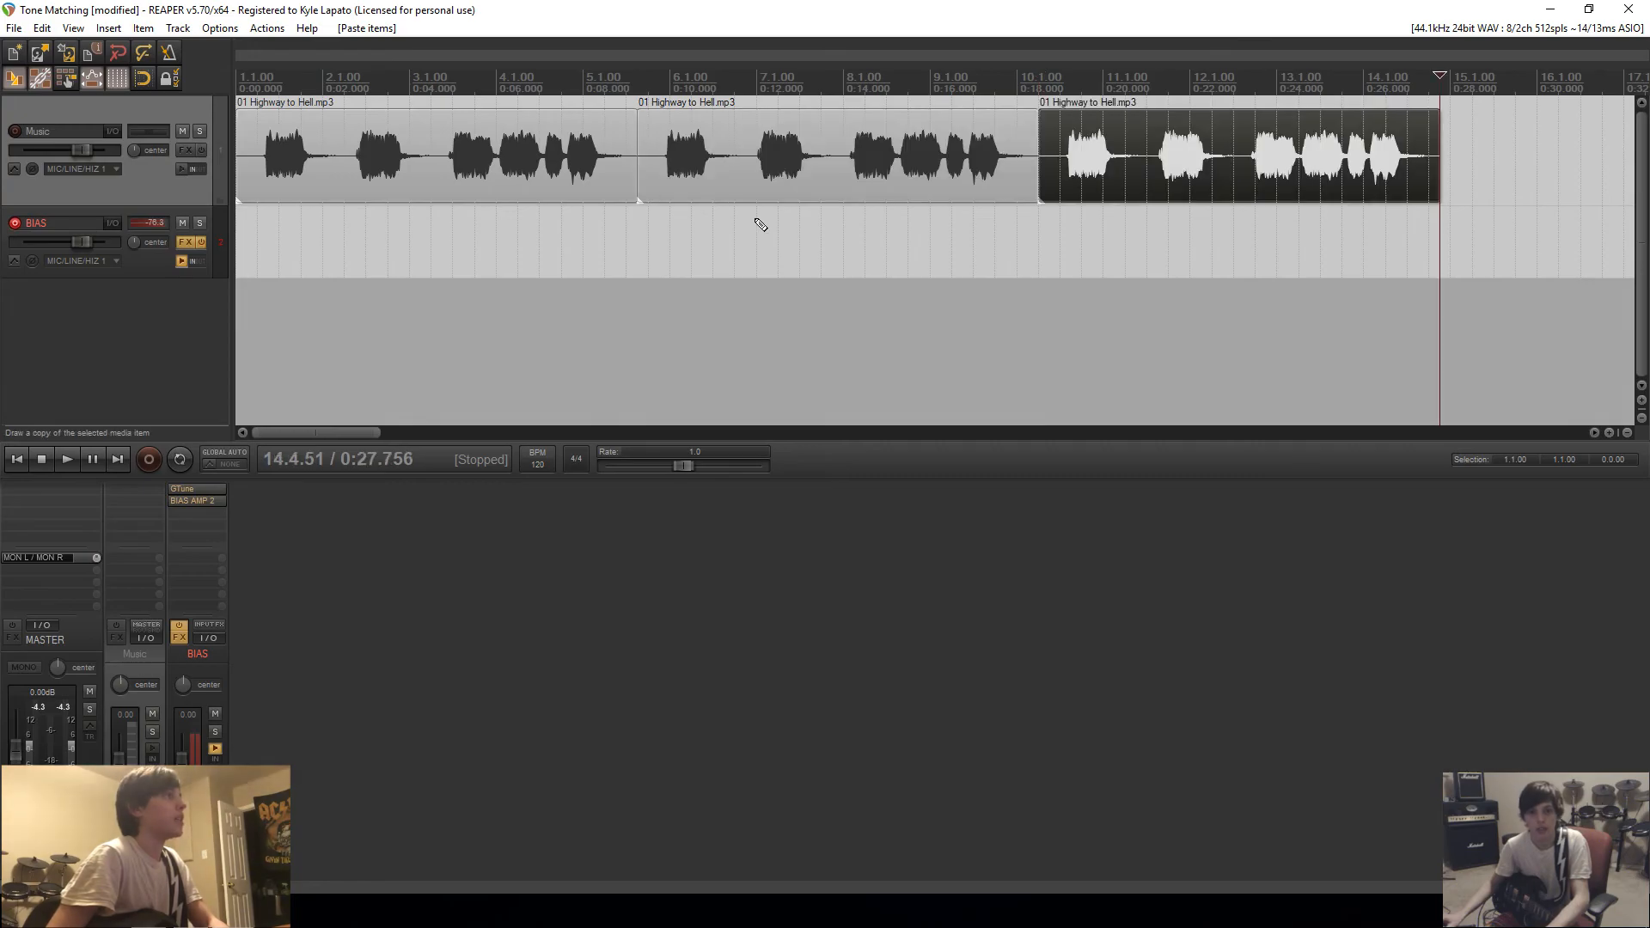
Step: Delete all three Highway to Hell items from the Music track and return the cursor to the project start
left_click(1134, 151)
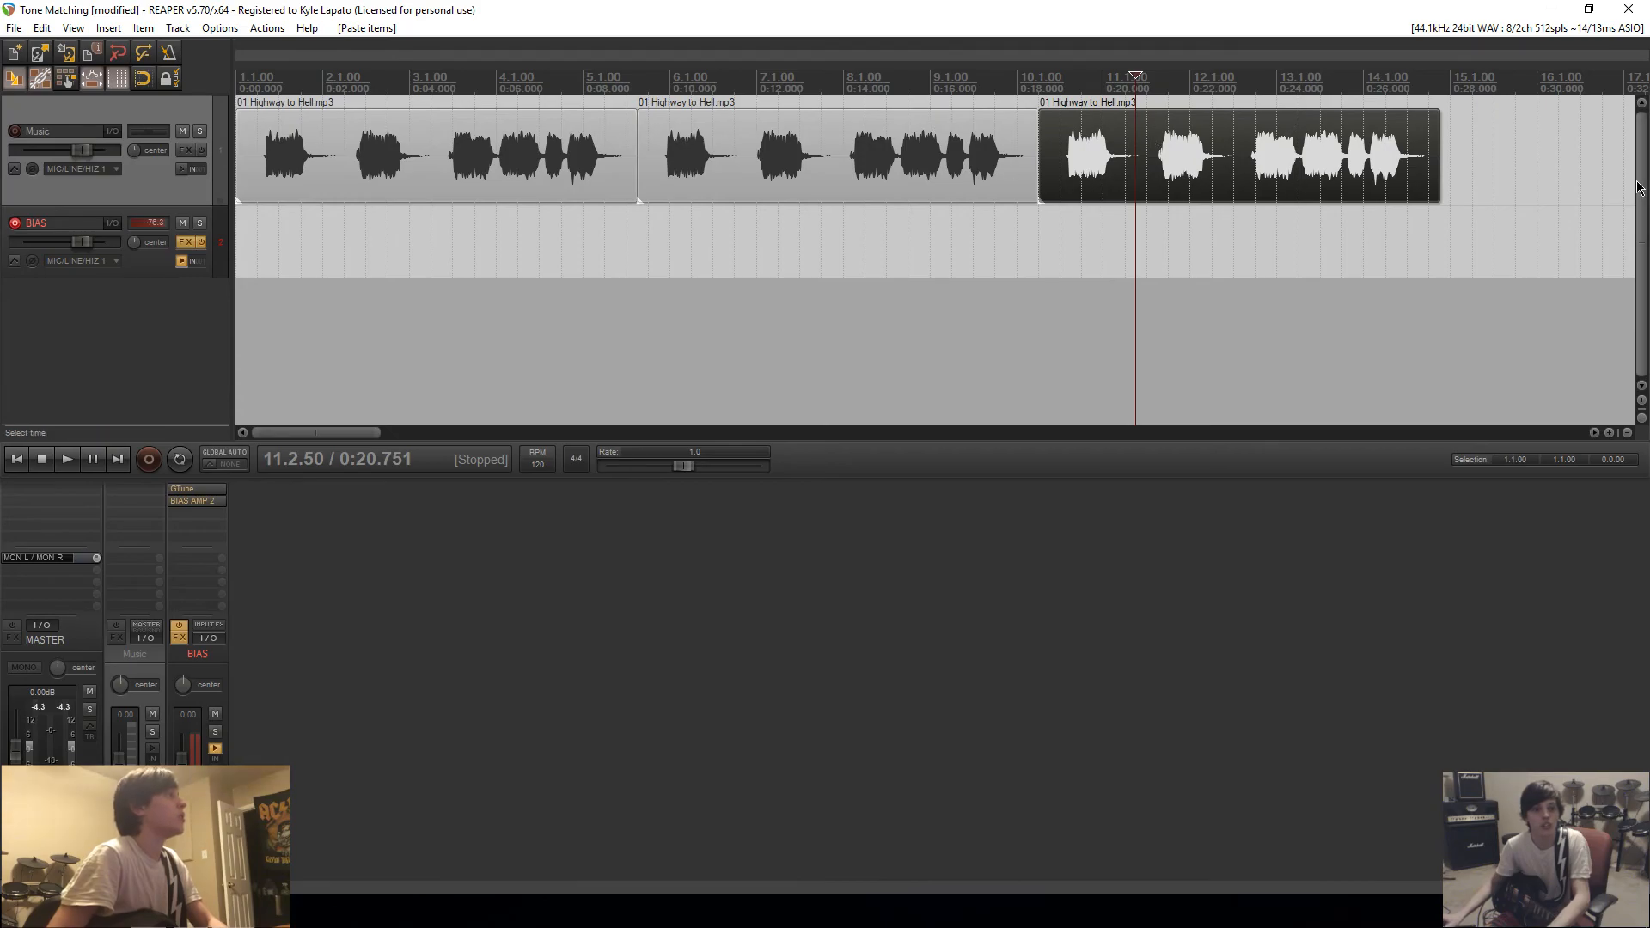
left_click(391, 143)
left_click(788, 168)
key("Delete")
left_click(1134, 155)
key("Delete")
left_click(16, 460)
Step: Open MUFFINZ!!! > Raws on Memory Dump (X:), play "HTH Lead Match 1", and close the player
key("super+e")
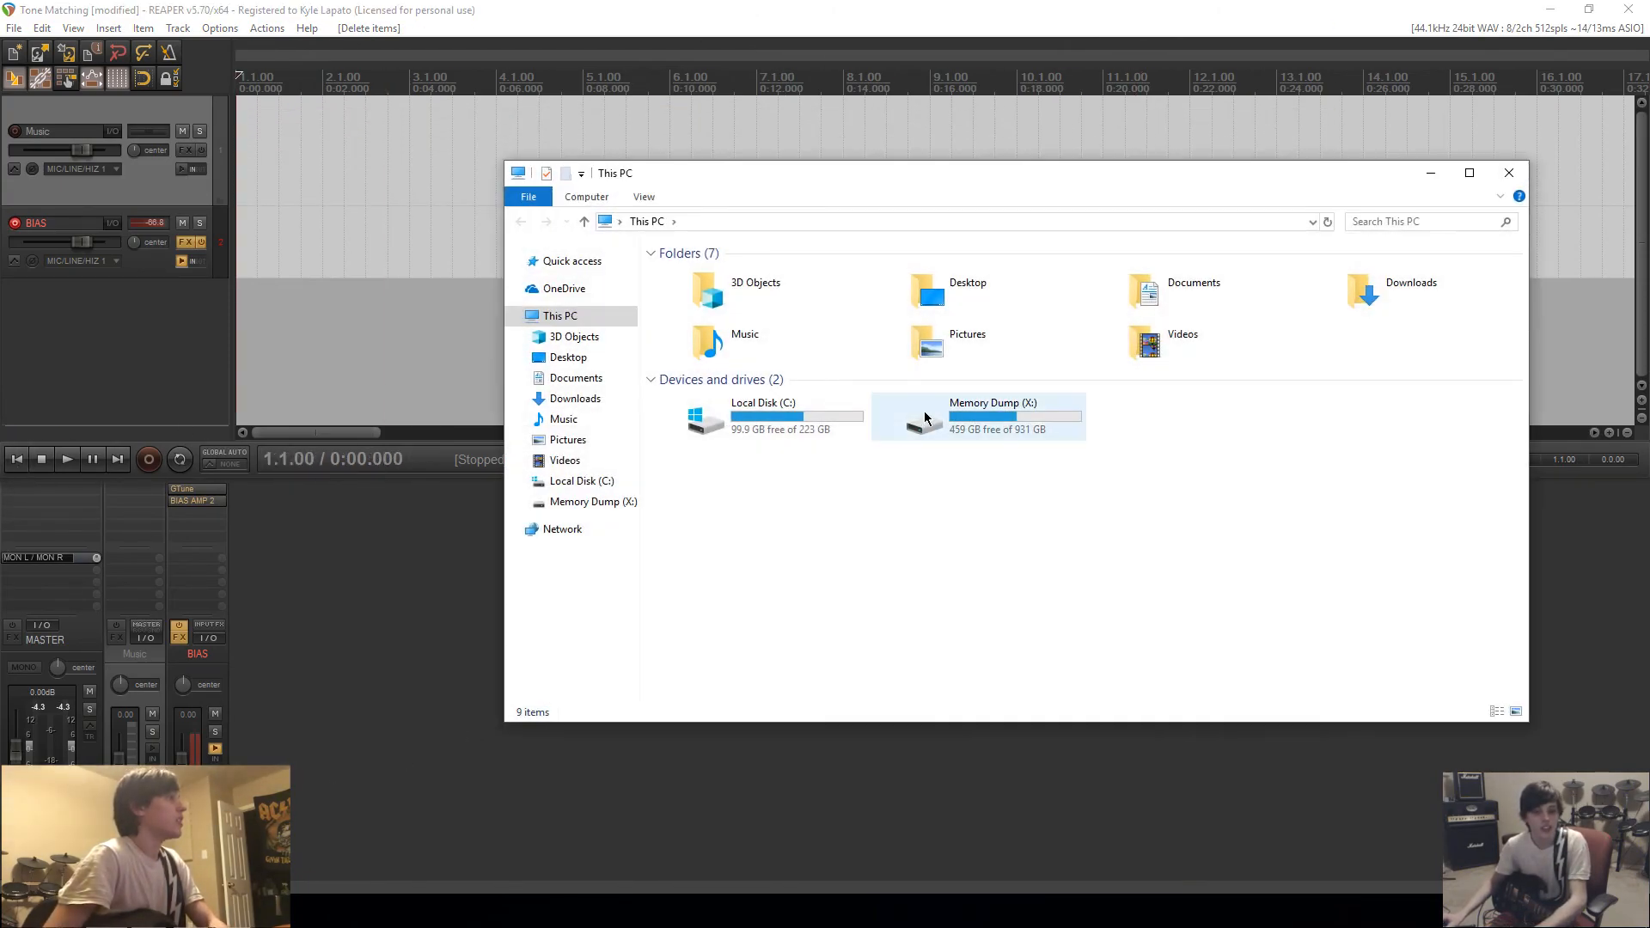
left_click(606, 502)
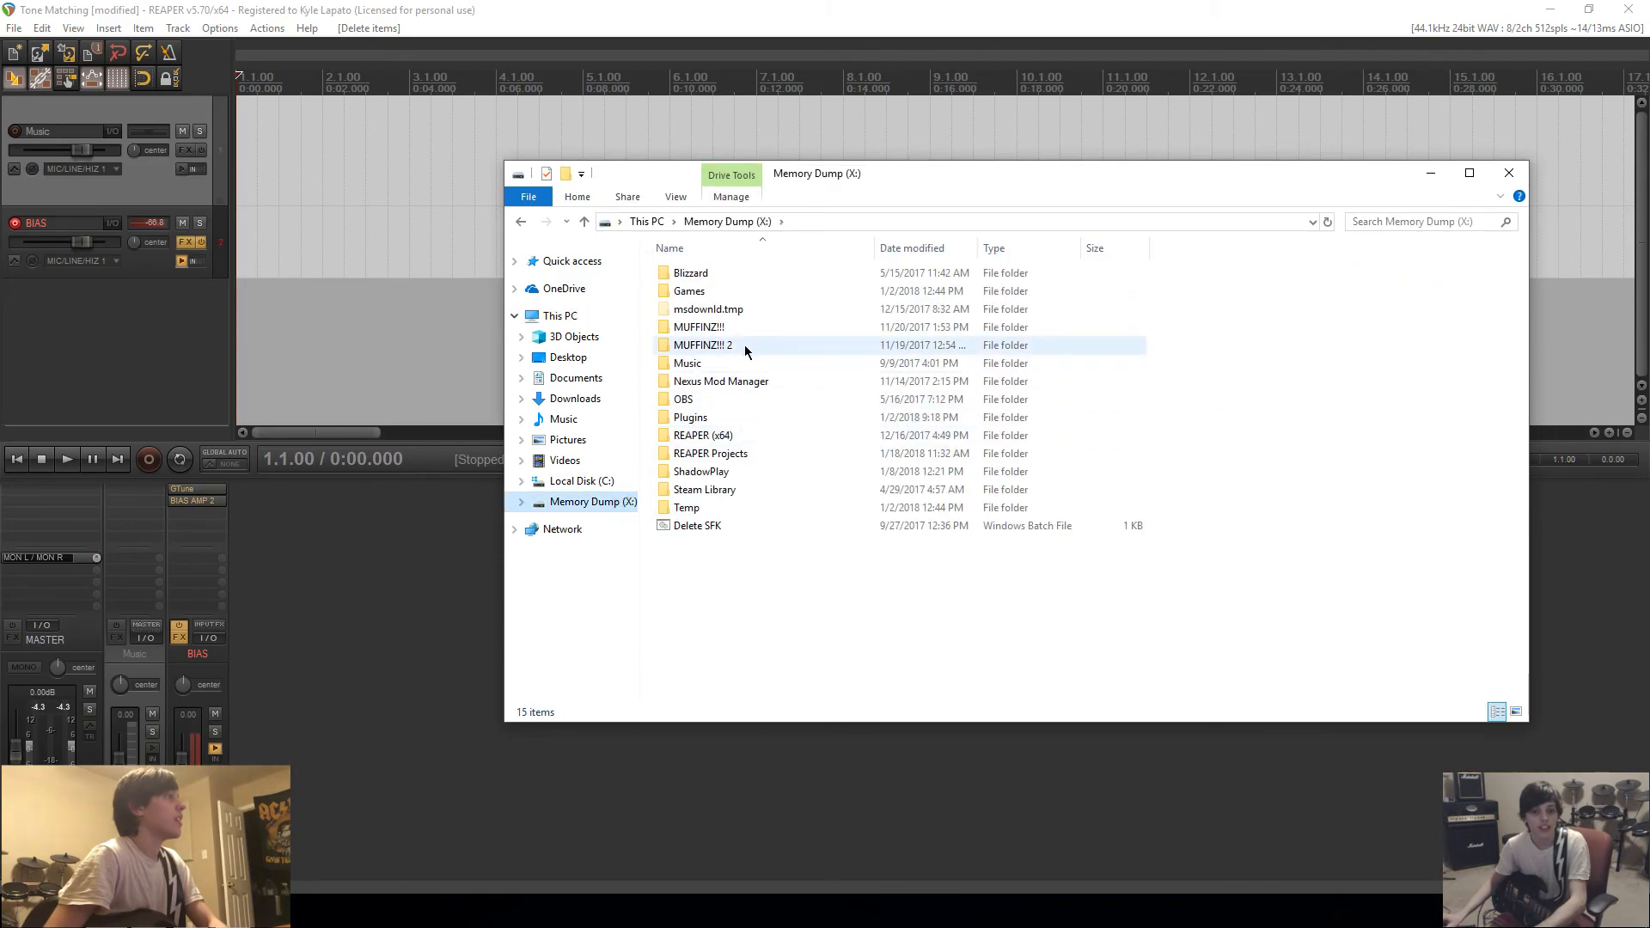
double_click(692, 310)
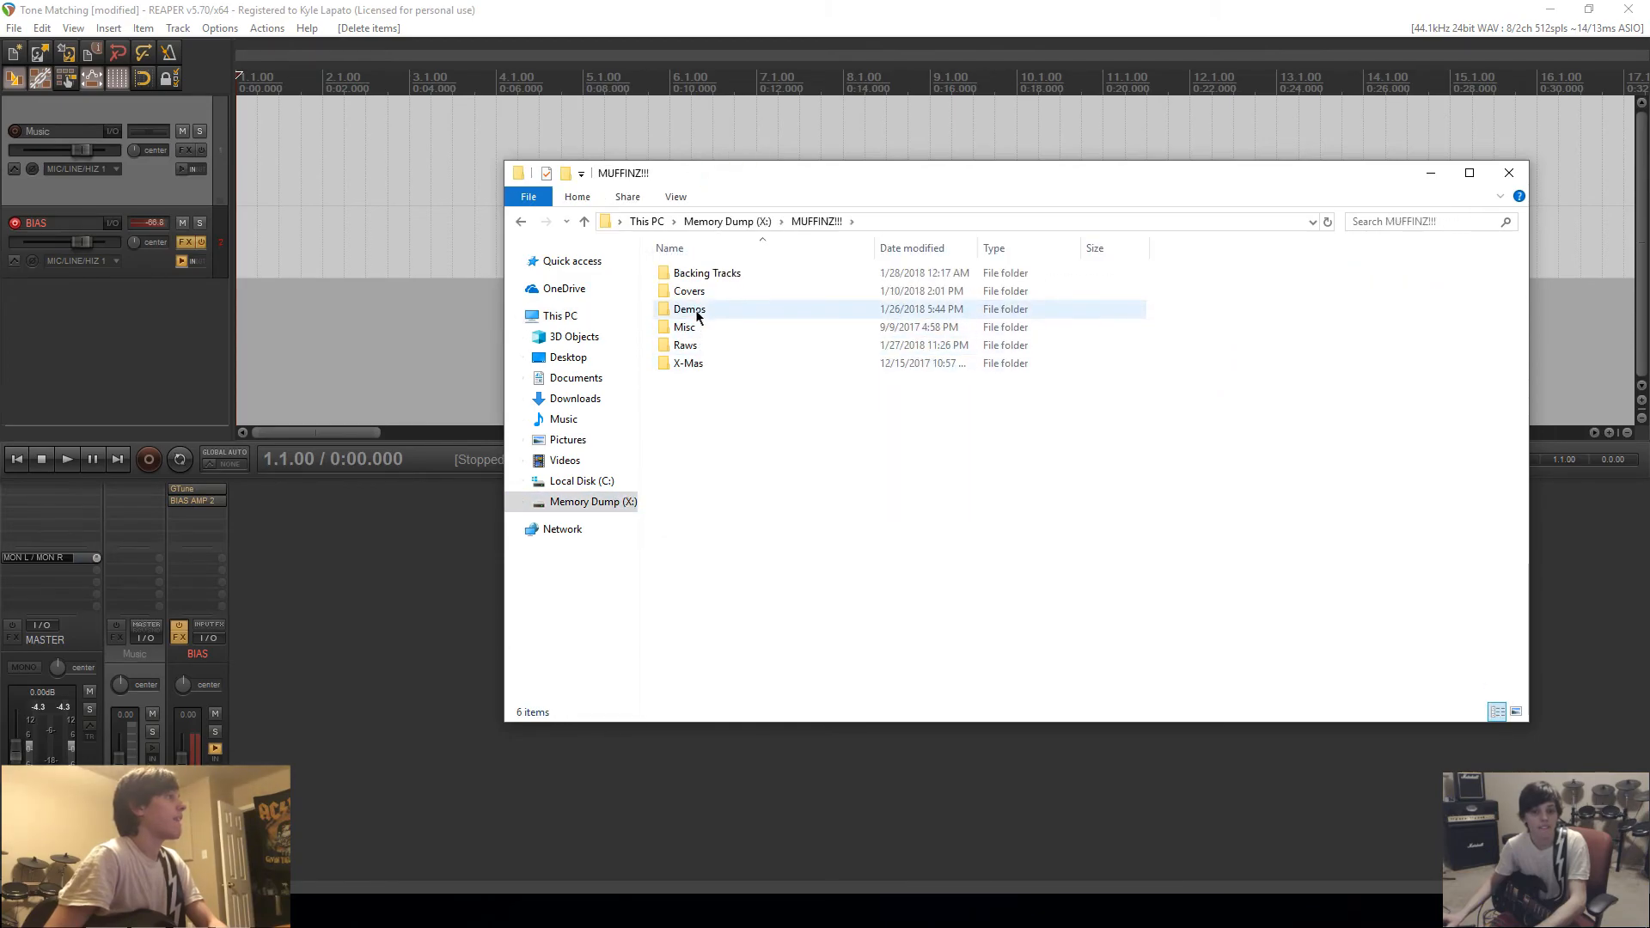
double_click(685, 345)
left_click(753, 437)
double_click(753, 437)
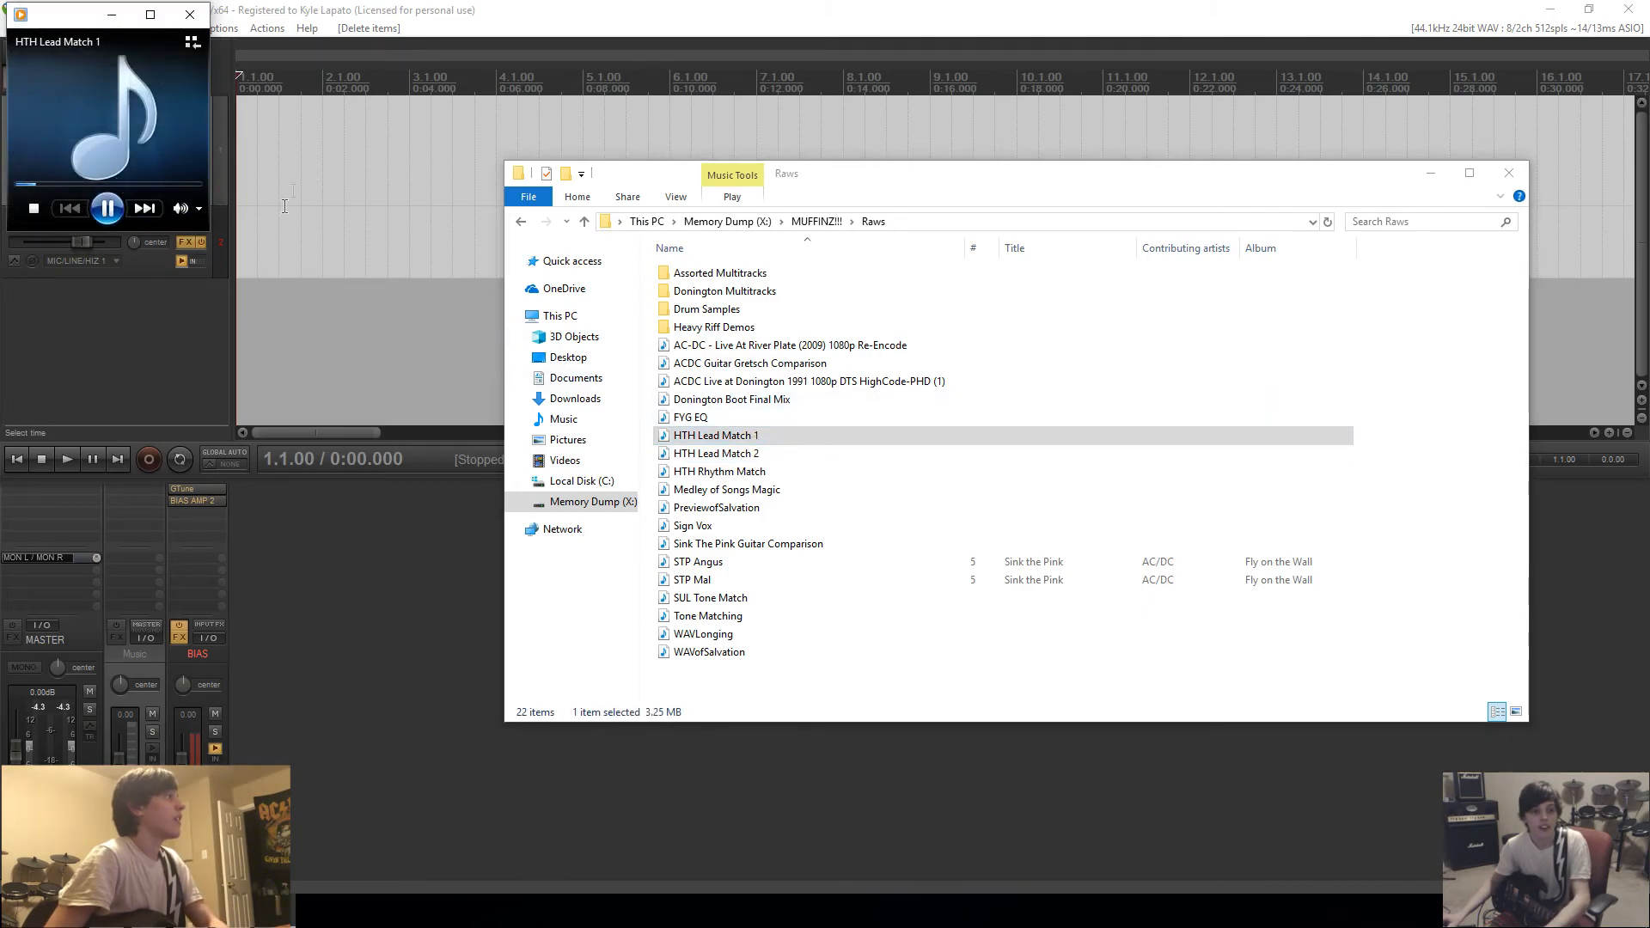
left_click(186, 15)
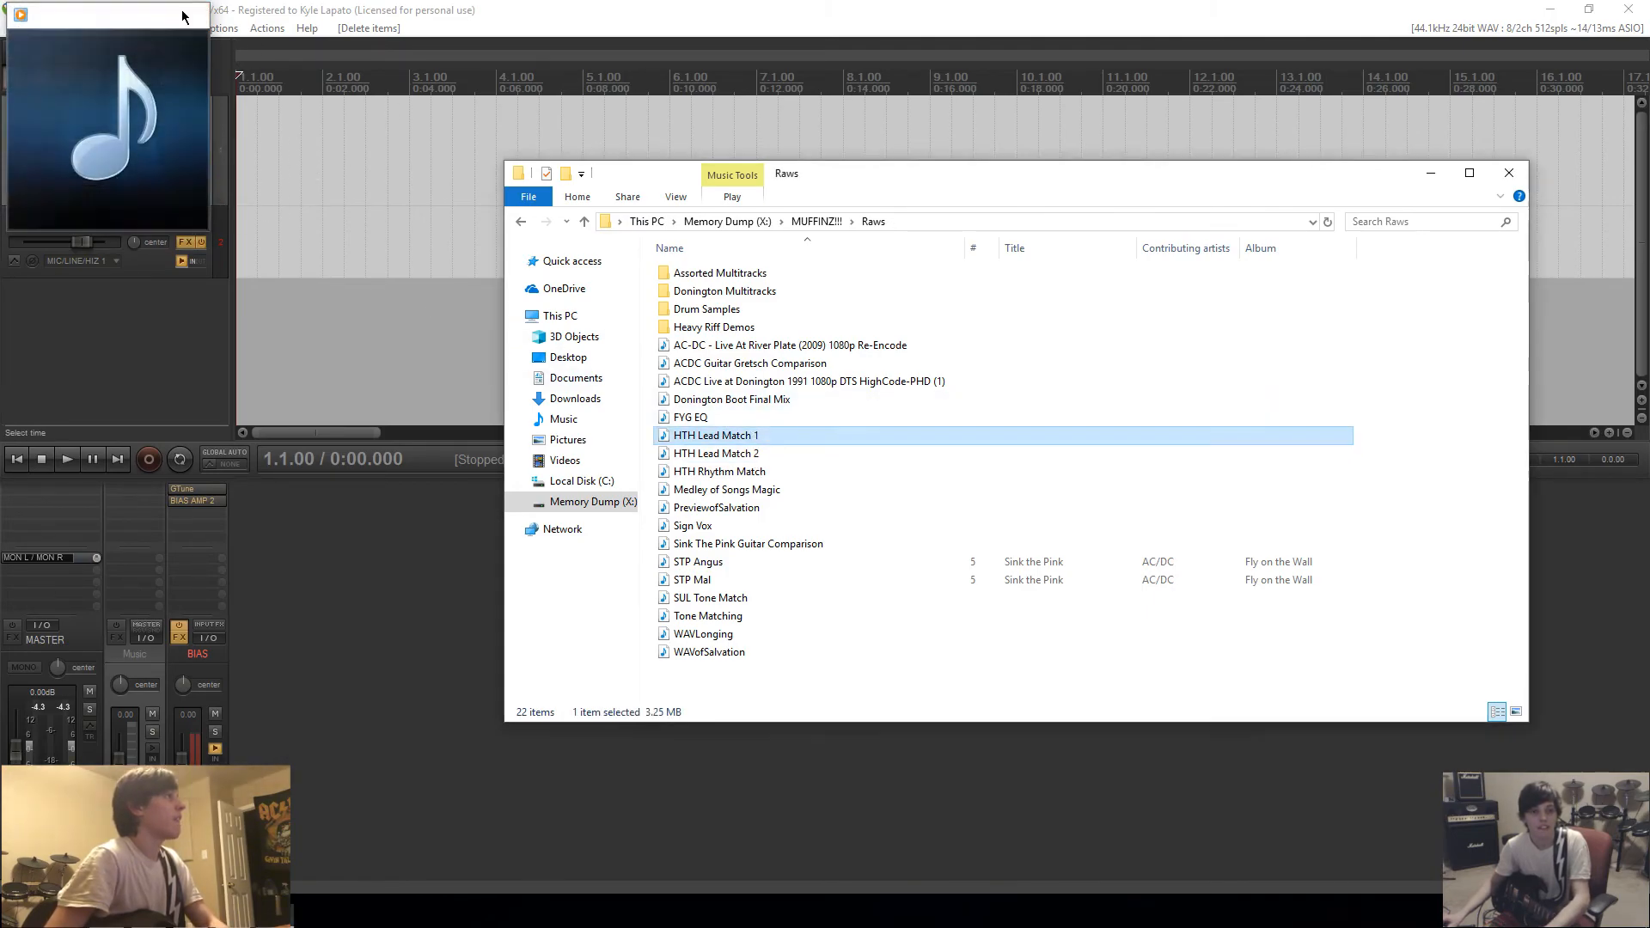
Step: Play "HTH Lead Match 2" and "HTH Rhythm Match", closing the player after each, and close the Raws folder window
double_click(754, 458)
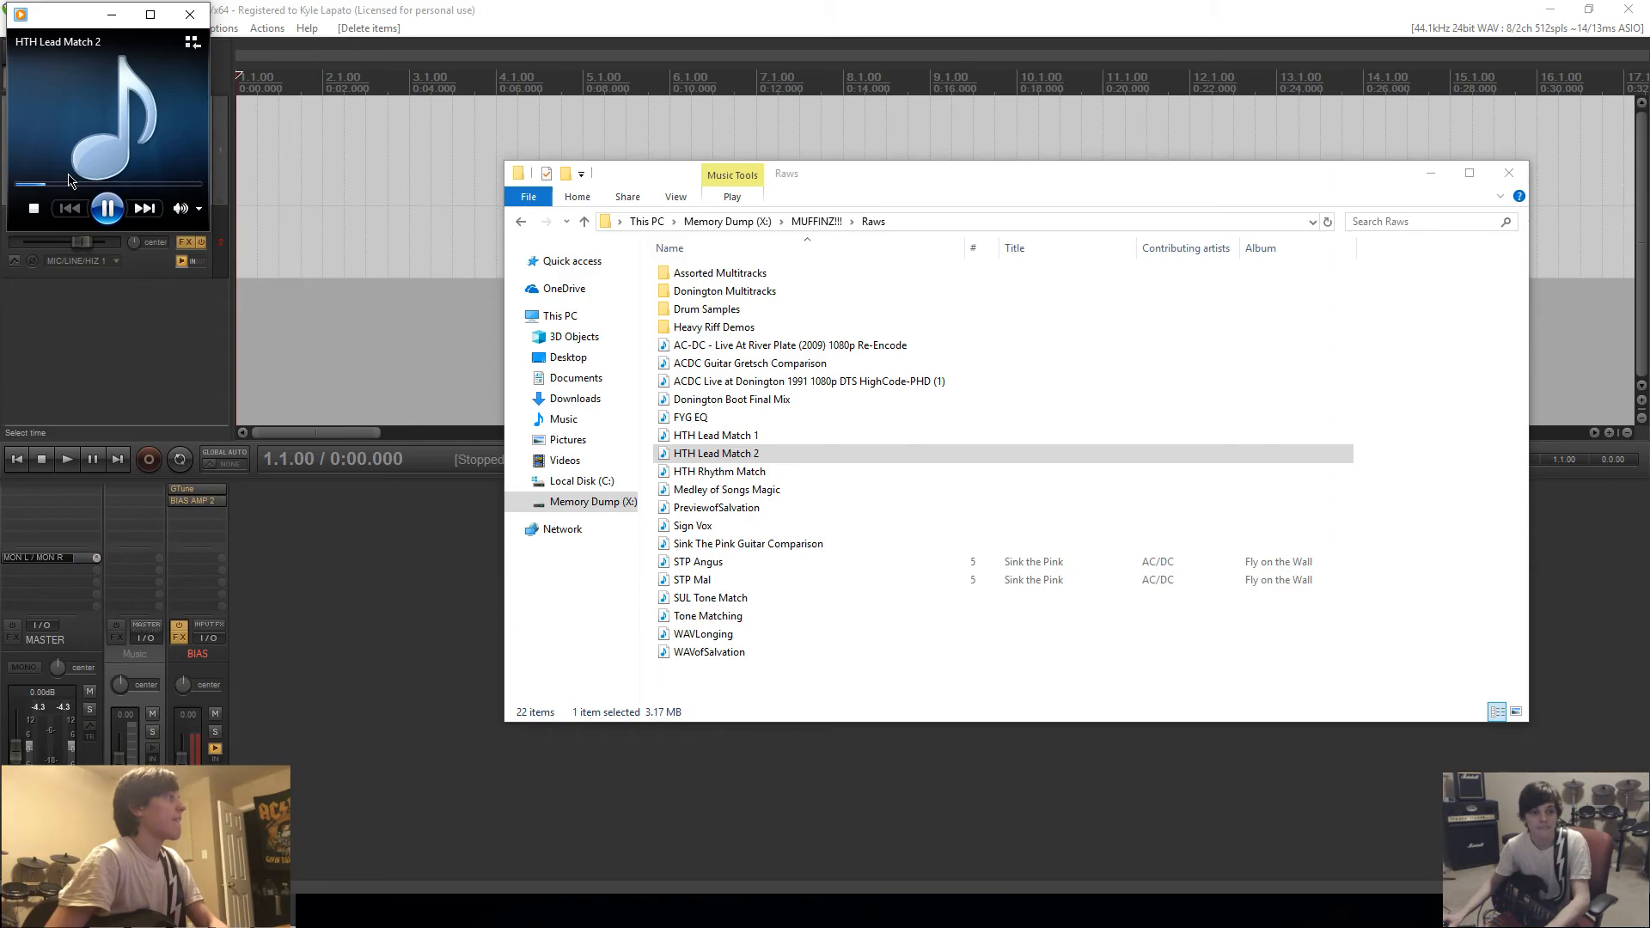
left_click(190, 15)
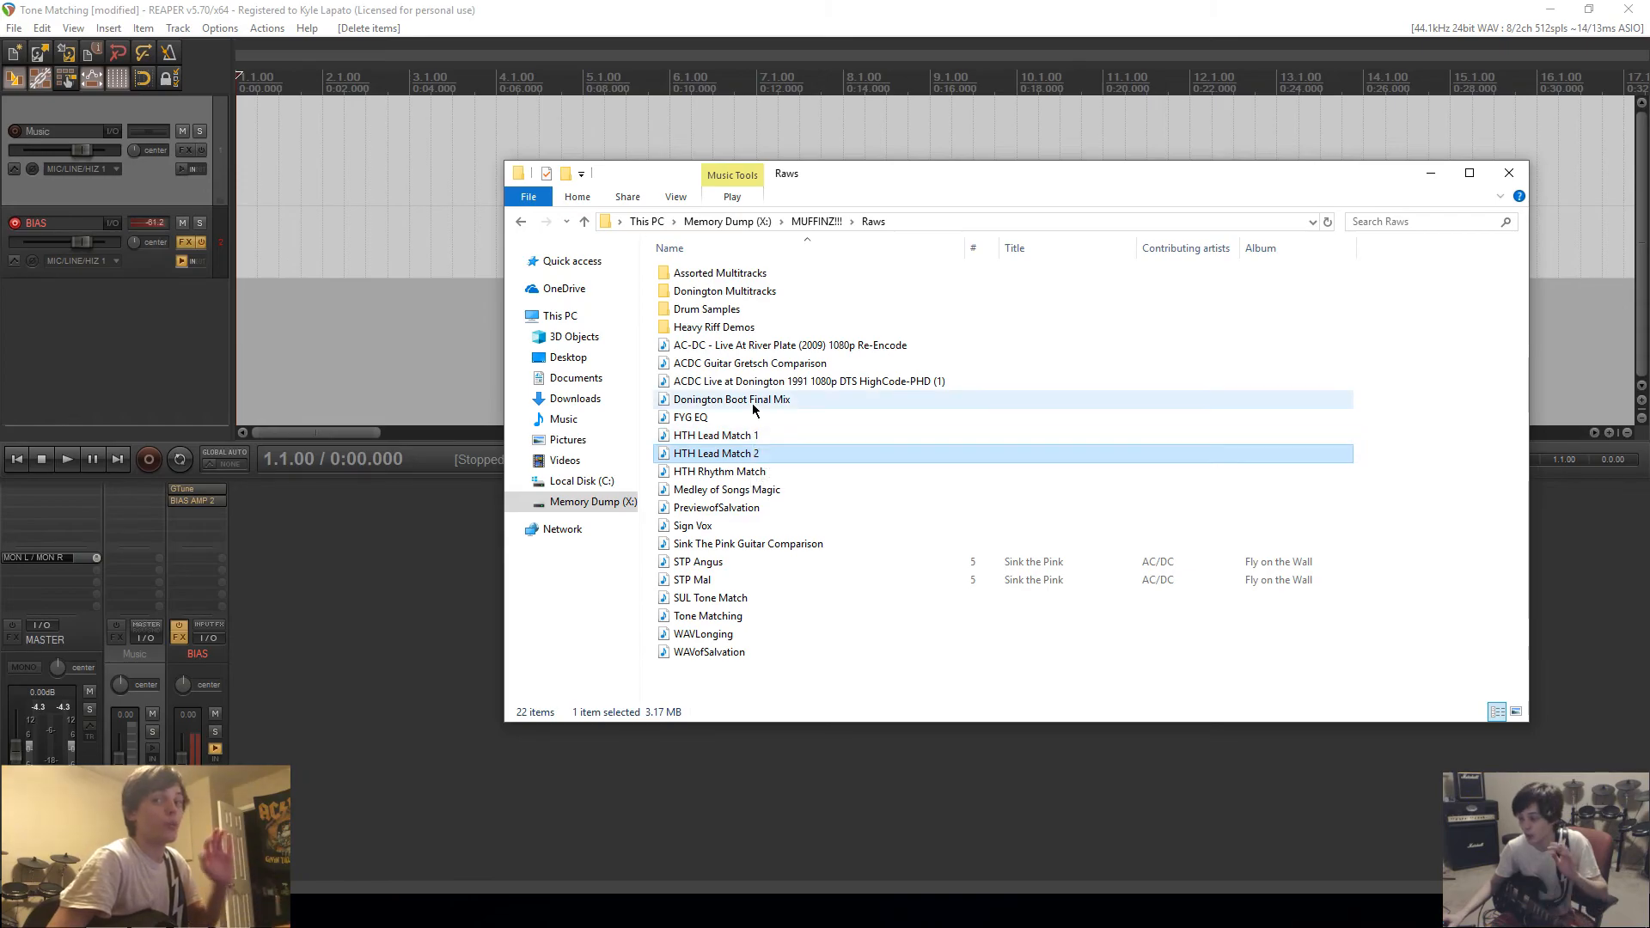
left_click(770, 473)
double_click(770, 473)
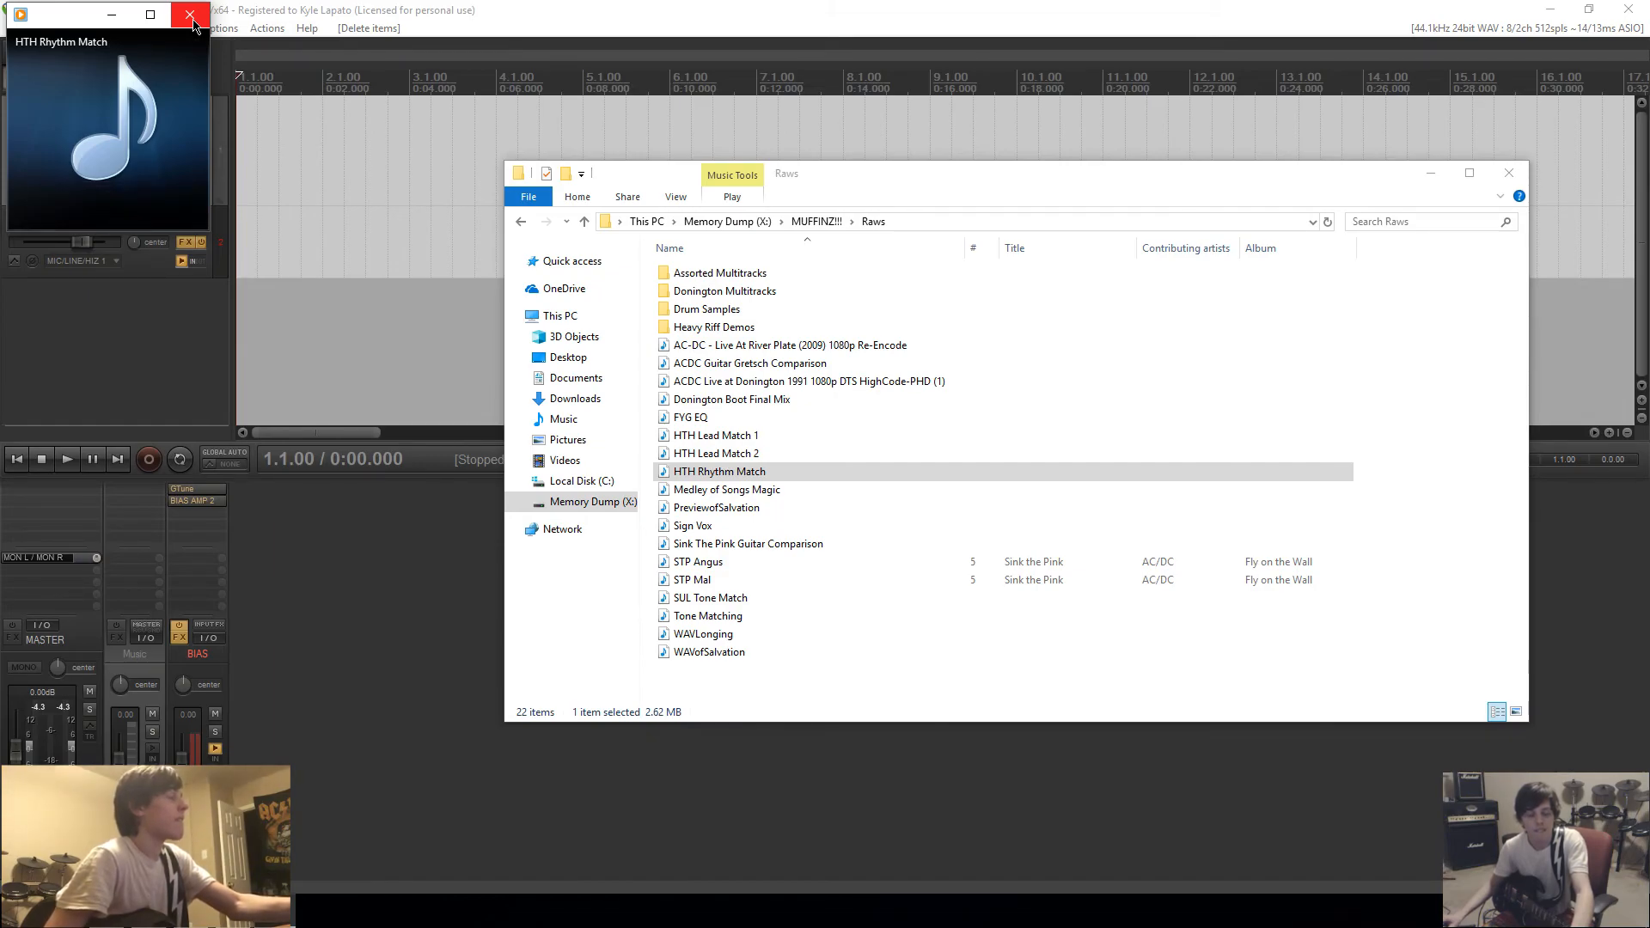
left_click(190, 16)
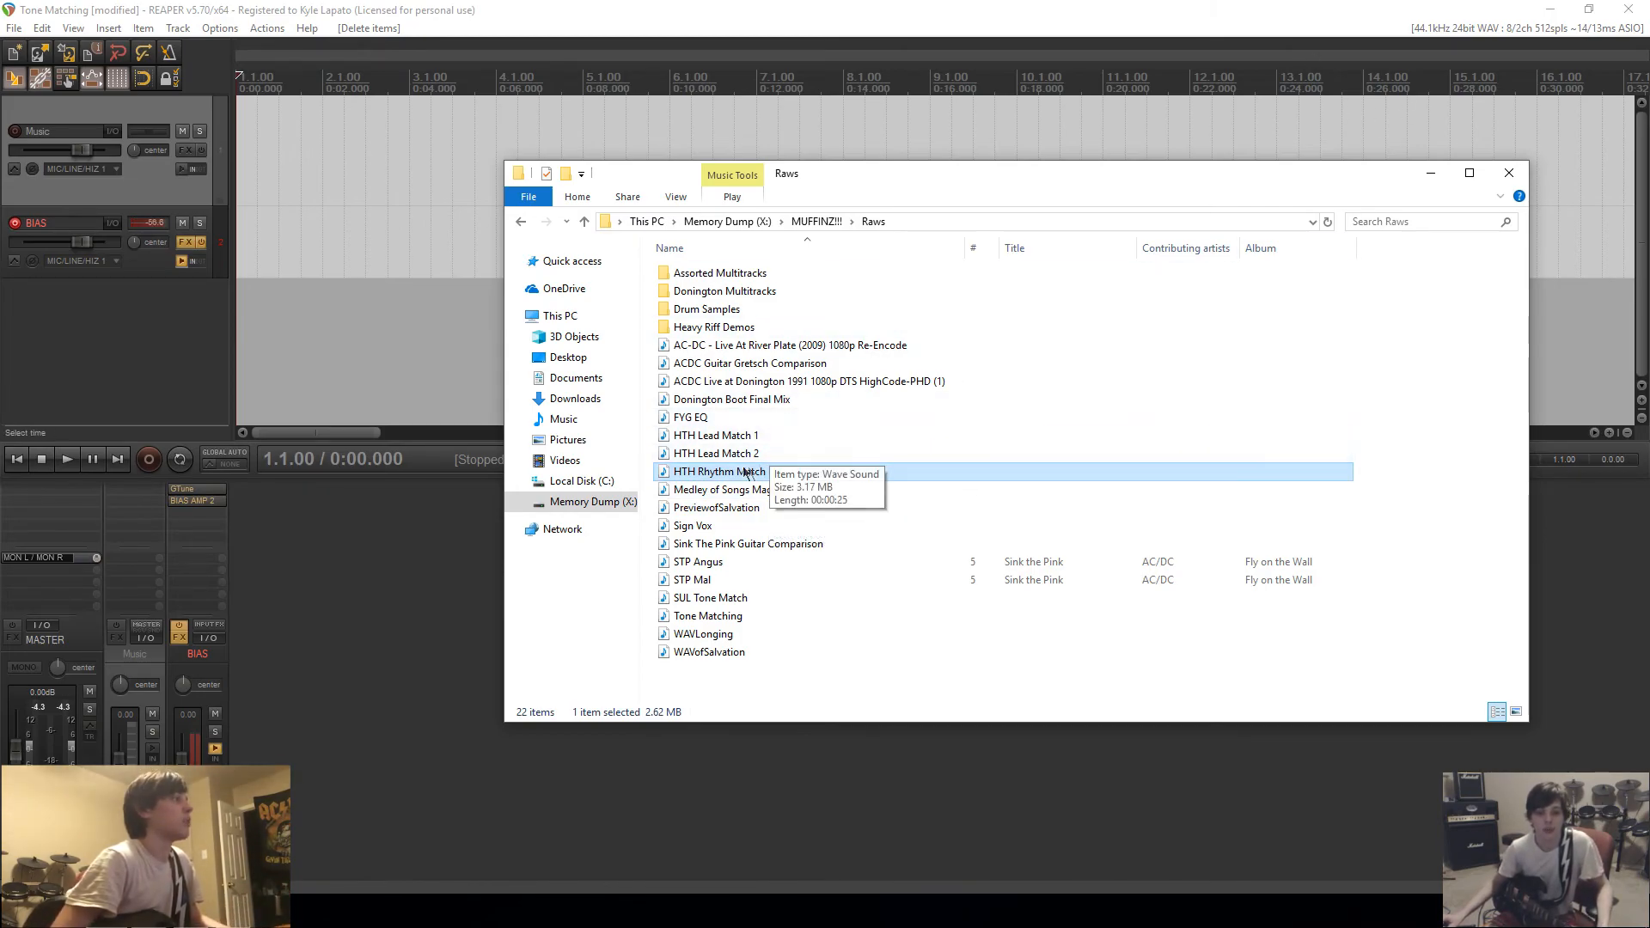
mouse_move(1370, 436)
left_mouse_down()
mouse_move(1209, 502)
mouse_move(1213, 472)
mouse_move(1363, 420)
left_mouse_up()
left_click(1508, 172)
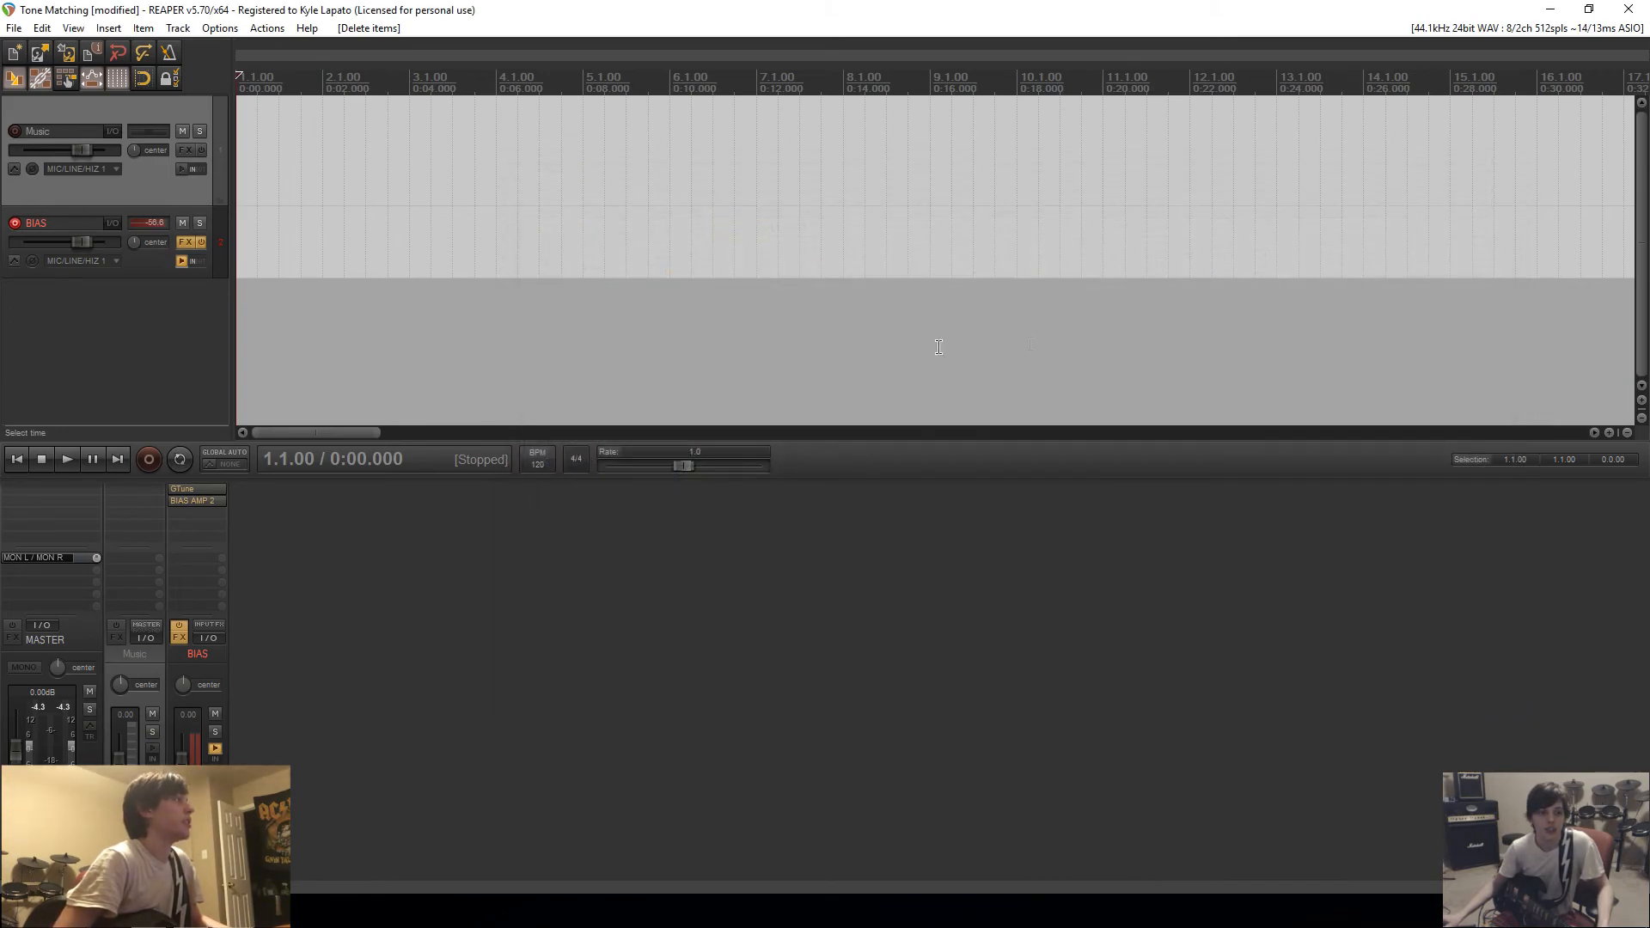
Step: Rename the BIAS track as "BIAS Amp 2"
double_click(72, 222)
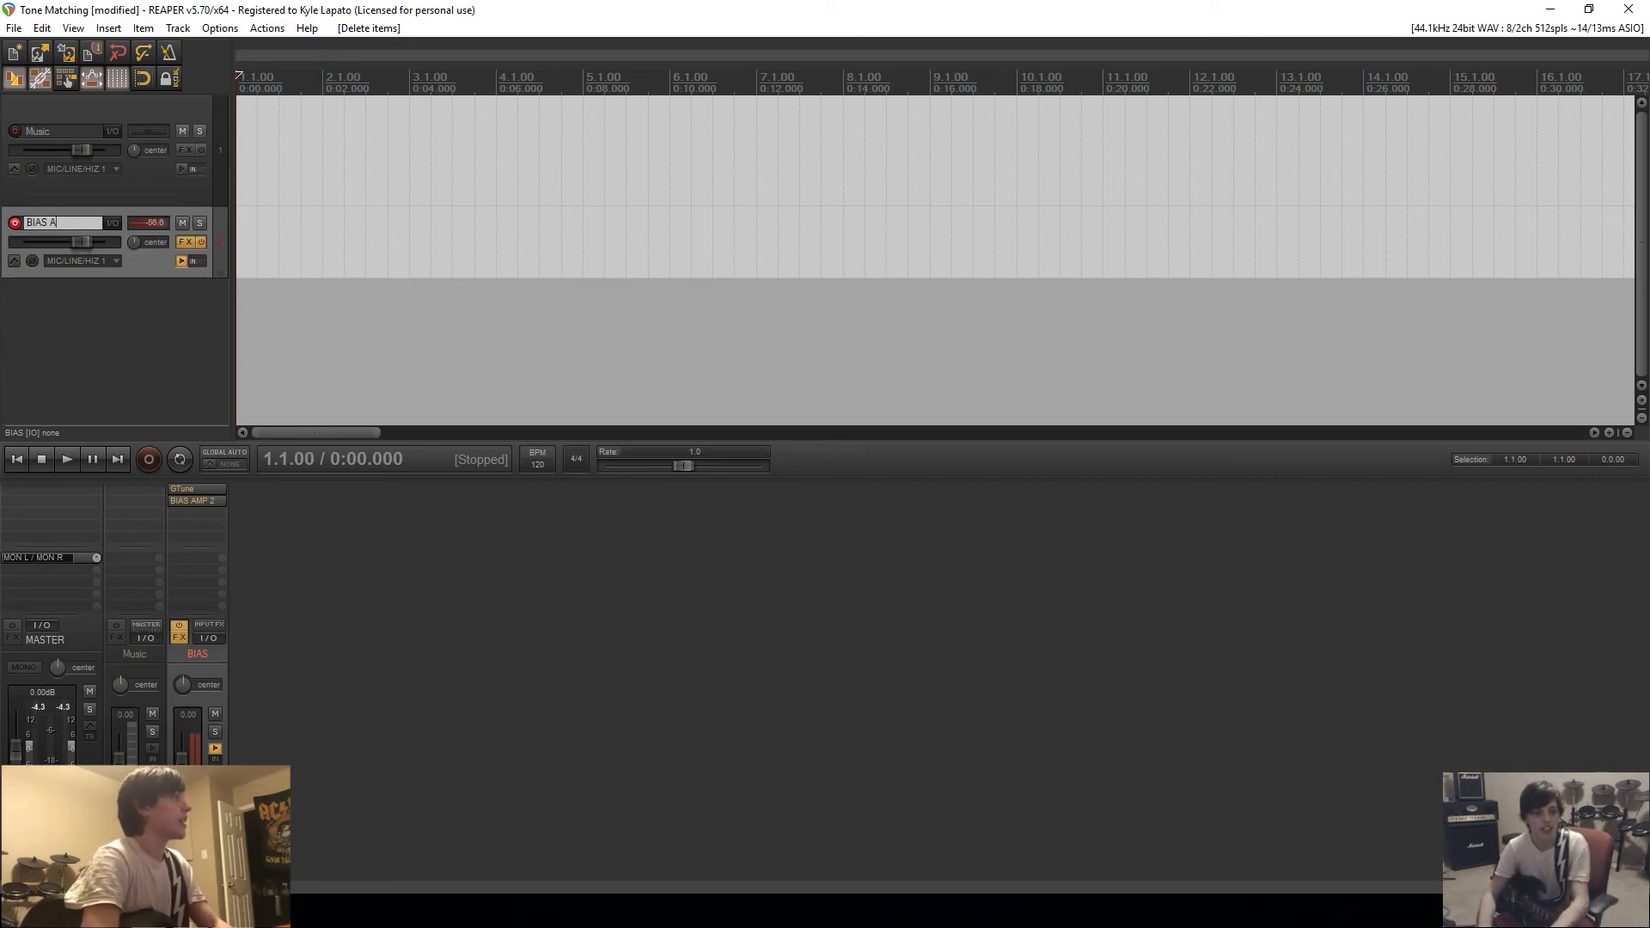
type("Amp 2")
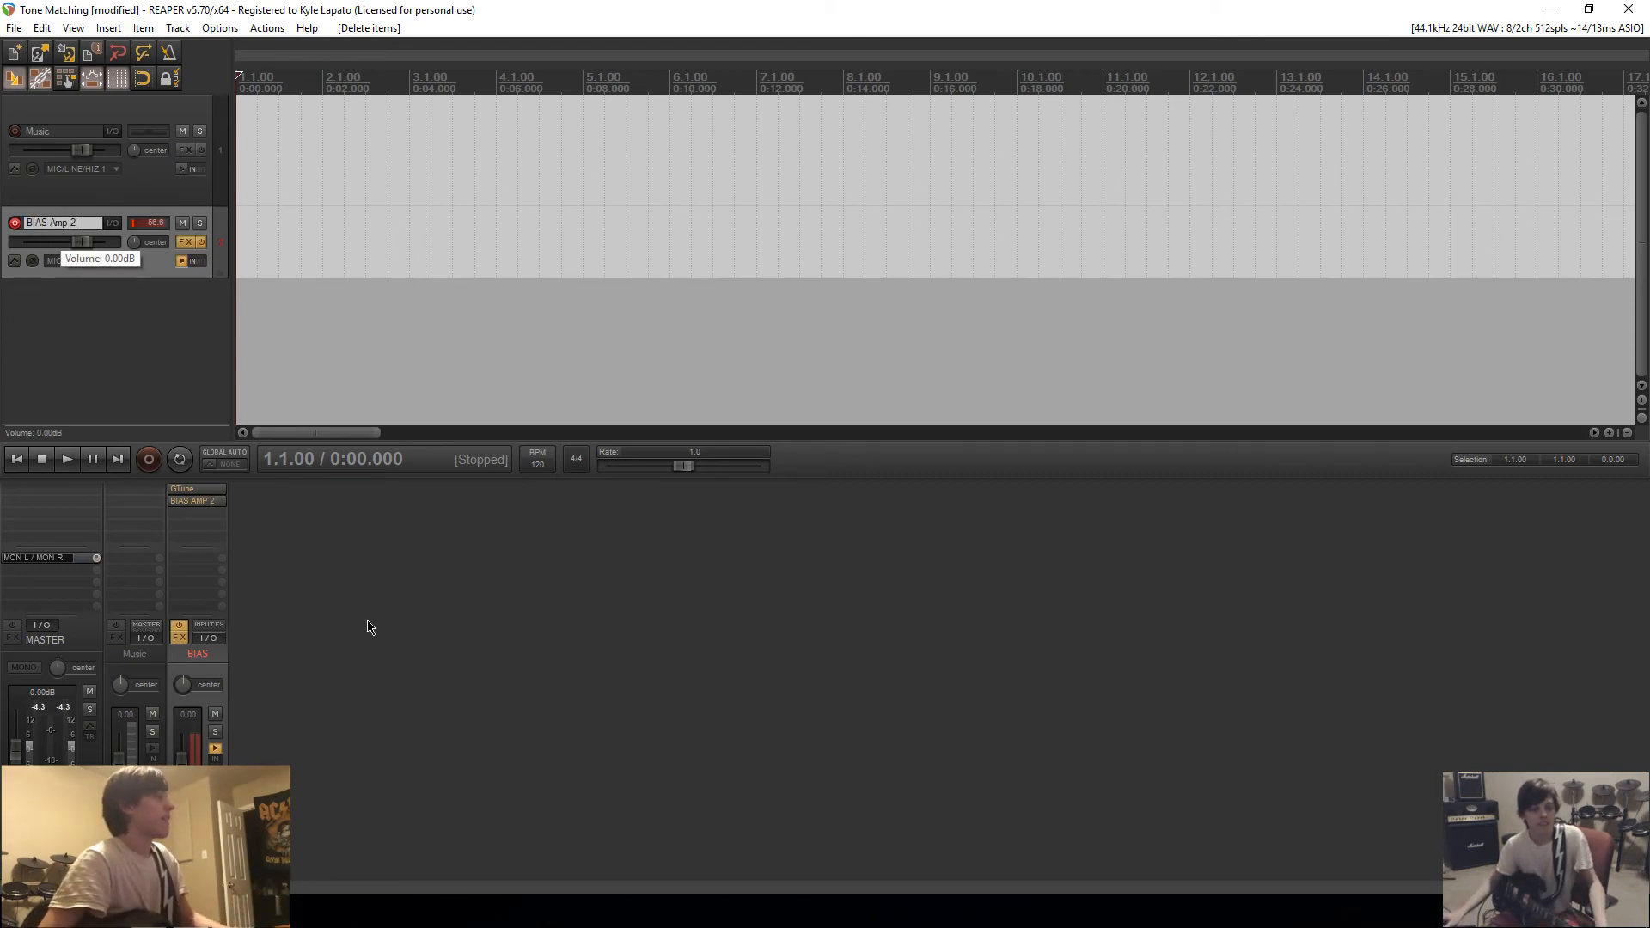
key("Return")
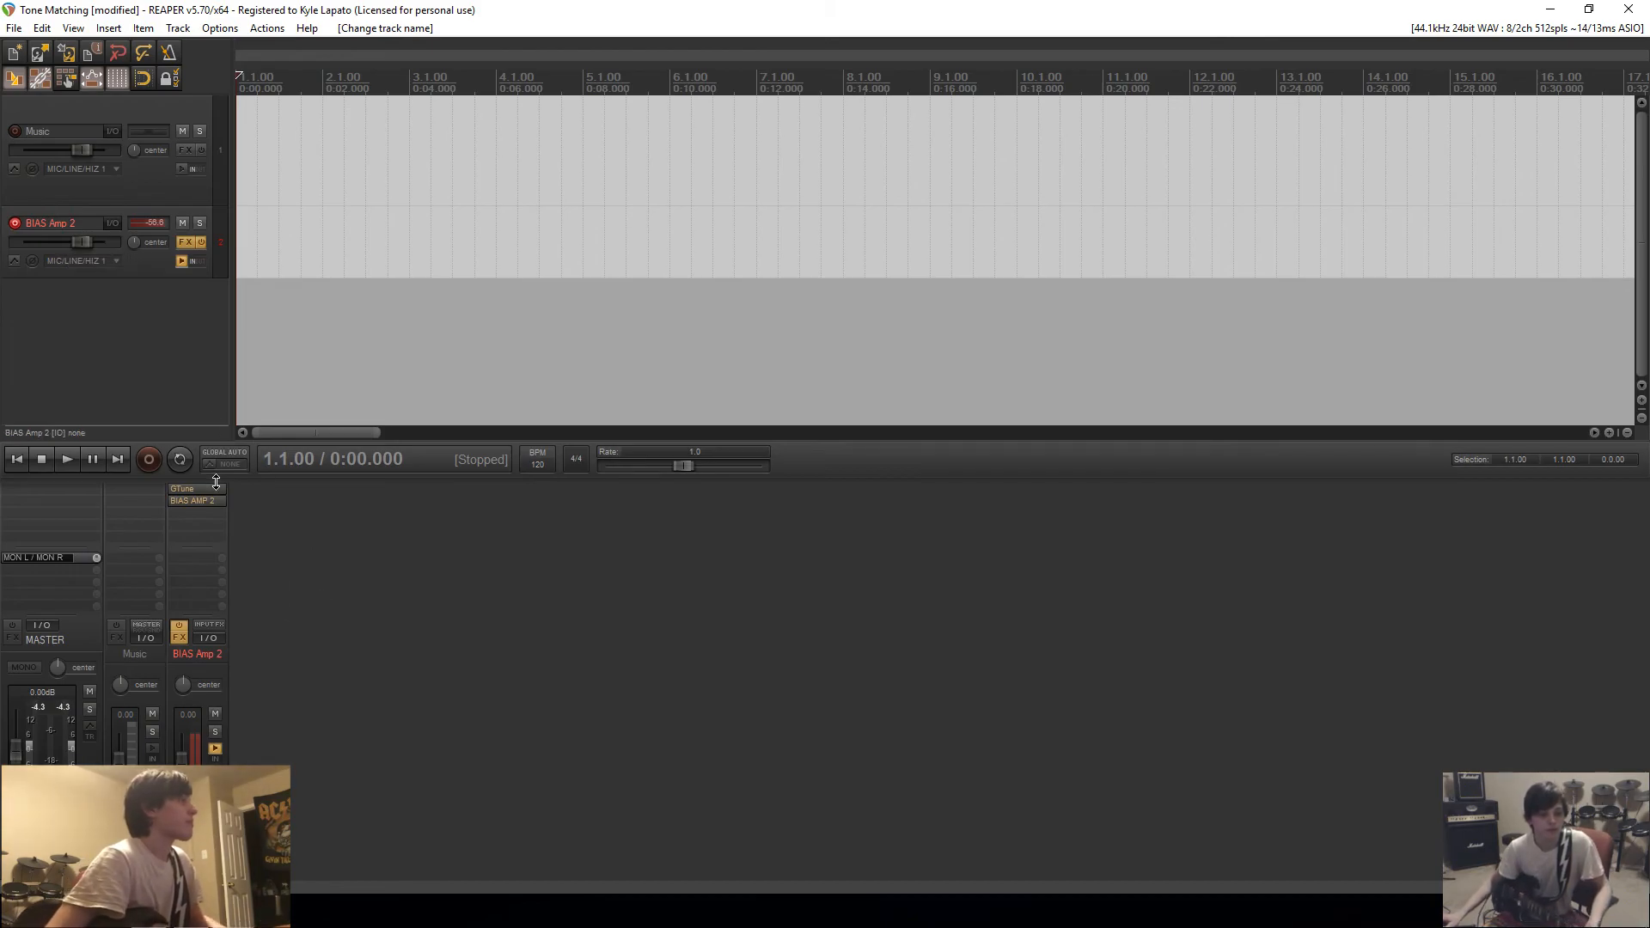
Step: Open the BIAS AMP 2 plugin on the BIAS Amp 2 track and view its Cab and Custom Panel sections
left_click(197, 501)
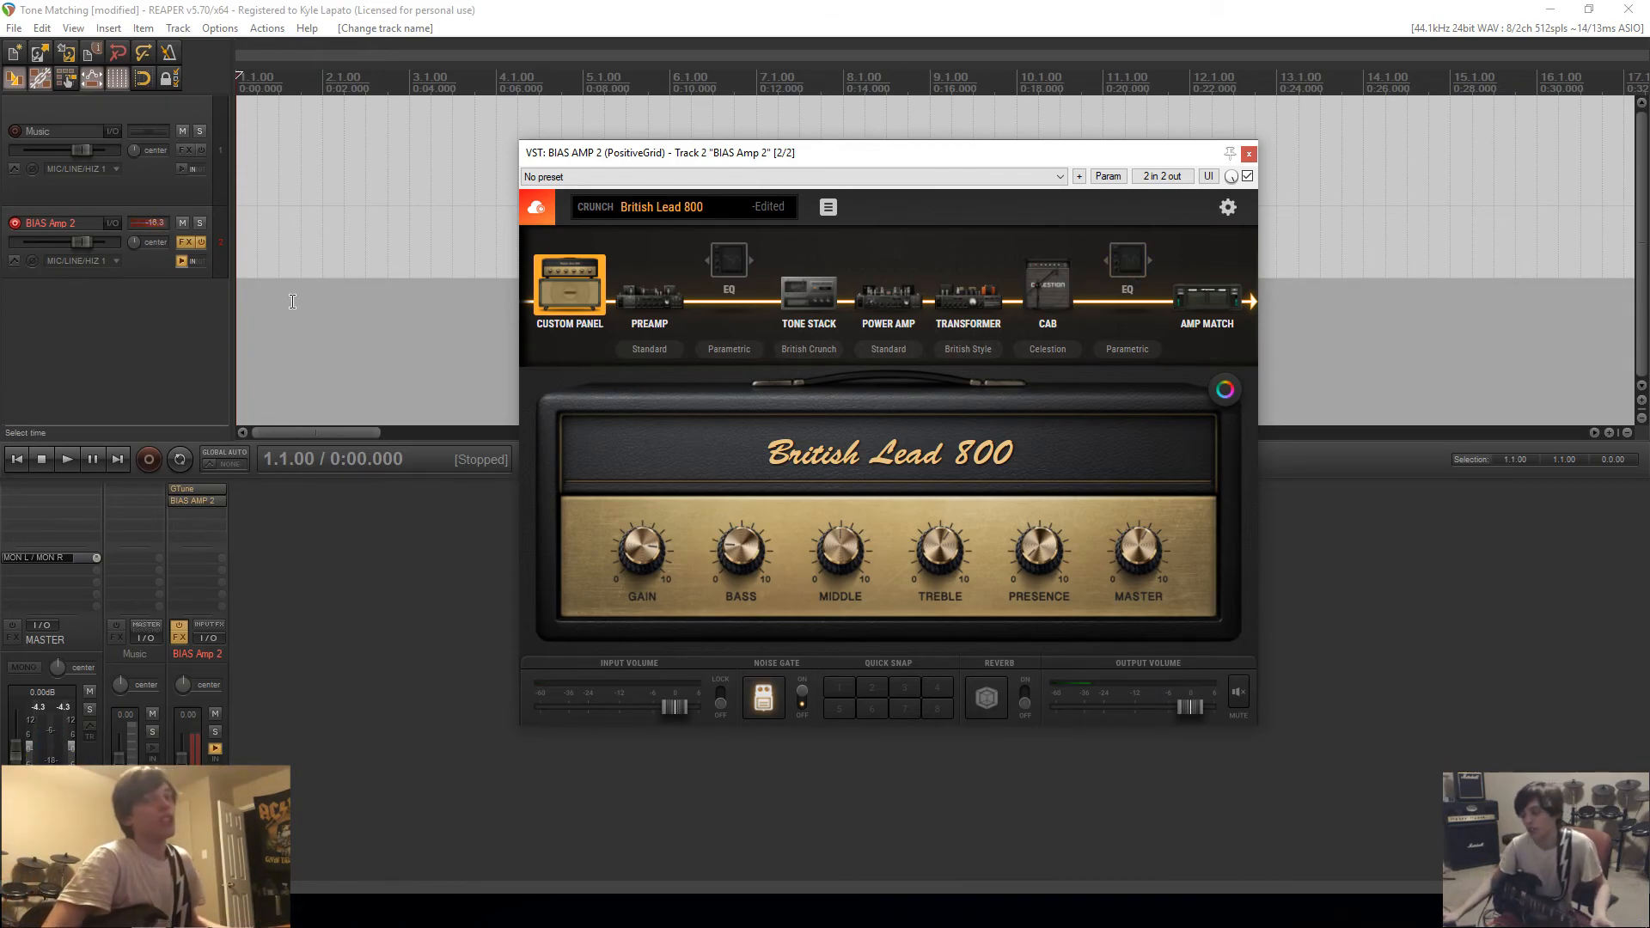
left_click(1048, 284)
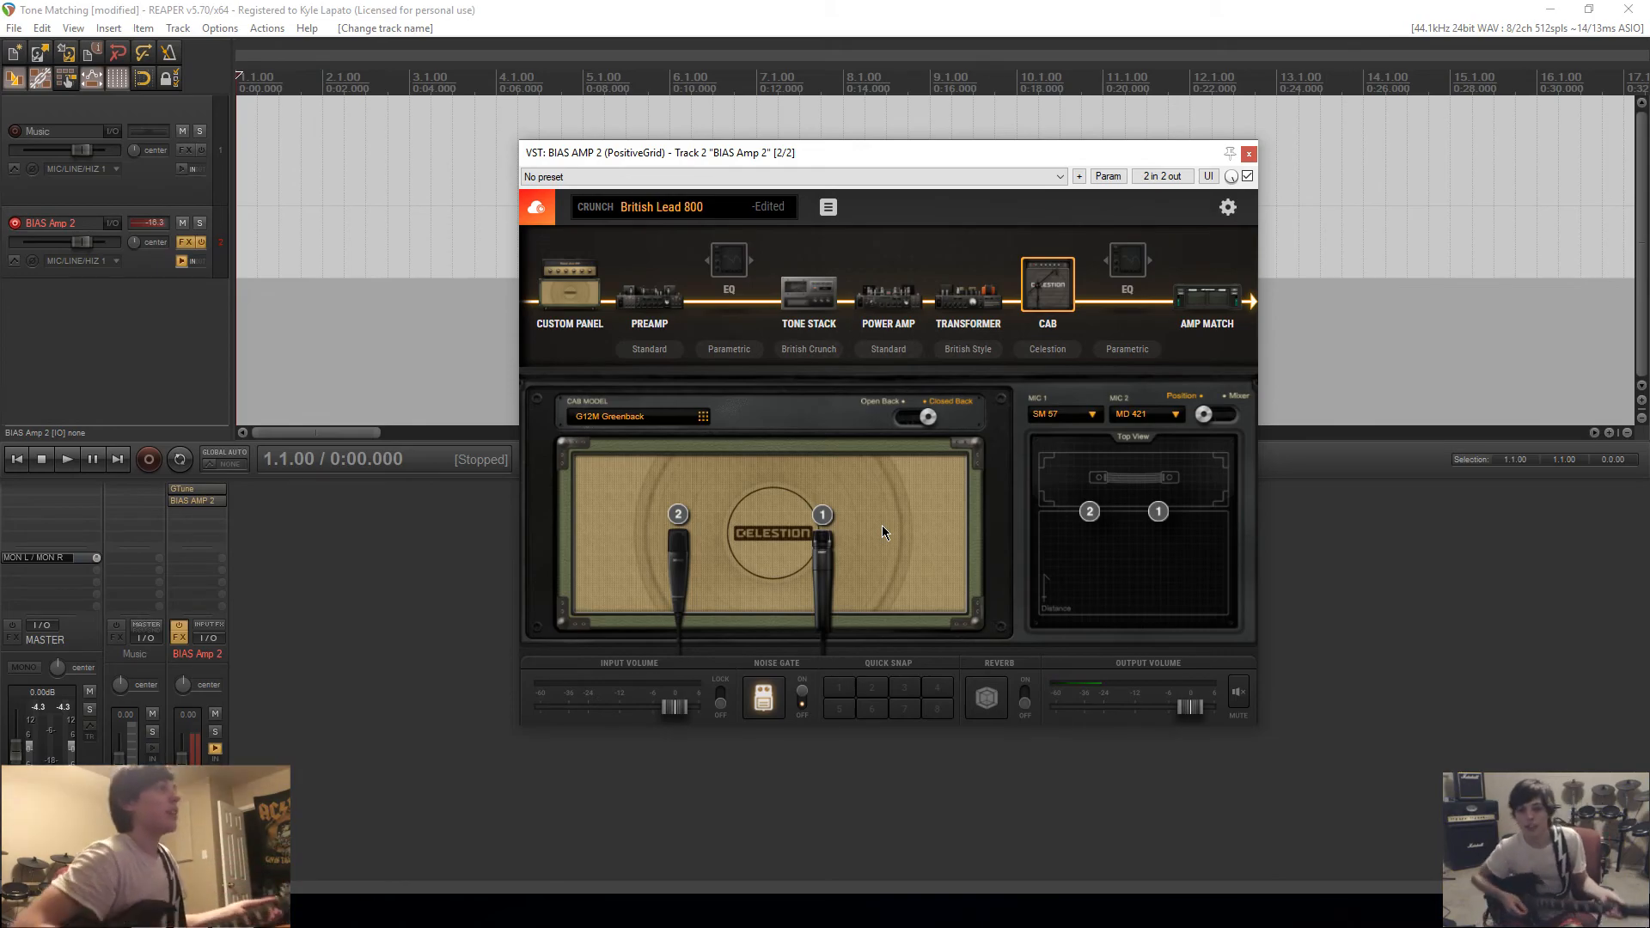
left_click(570, 288)
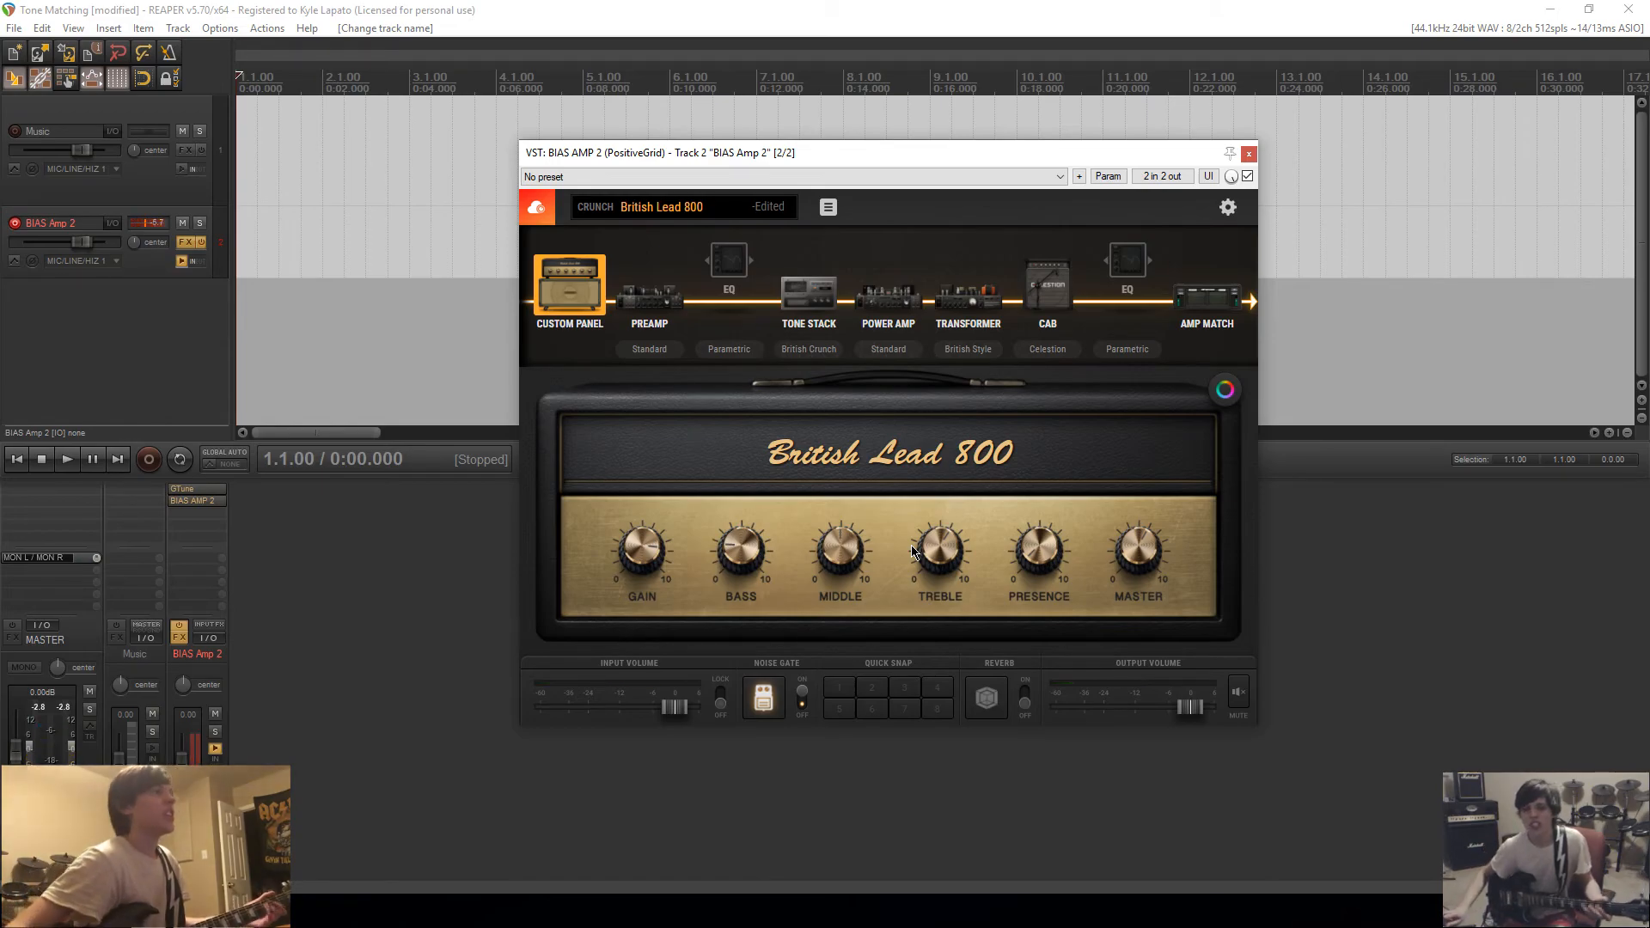
Step: Start Amp Match in BIAS AMP 2 and proceed without keeping the changes to the British Lead 800 preset
left_click(1193, 301)
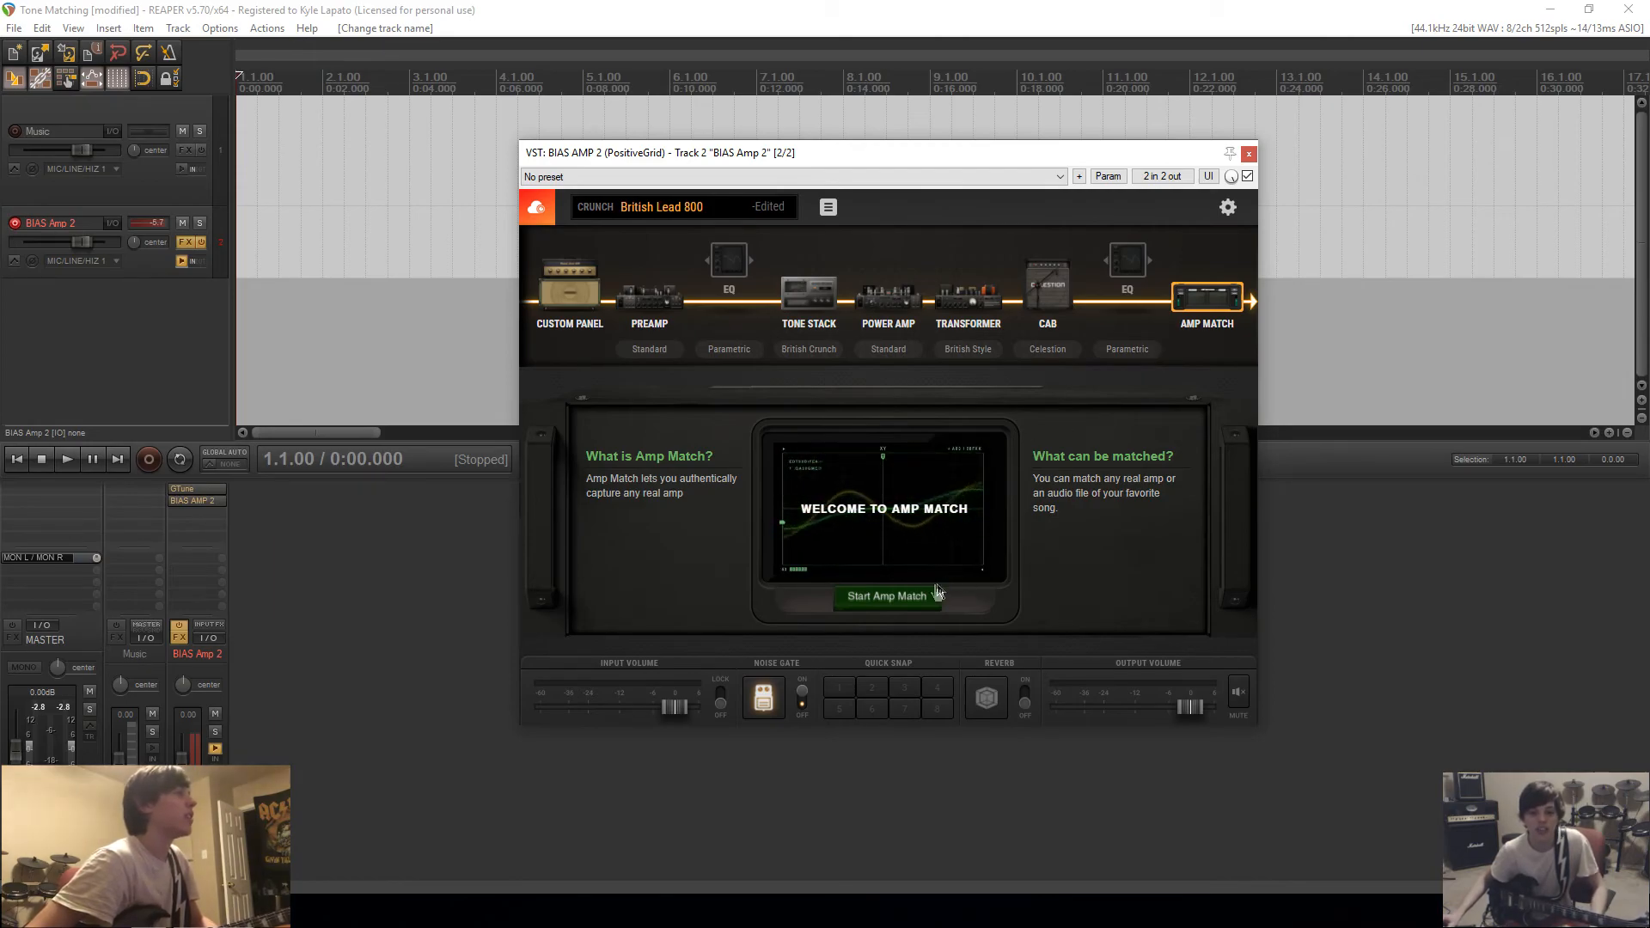
left_click(893, 606)
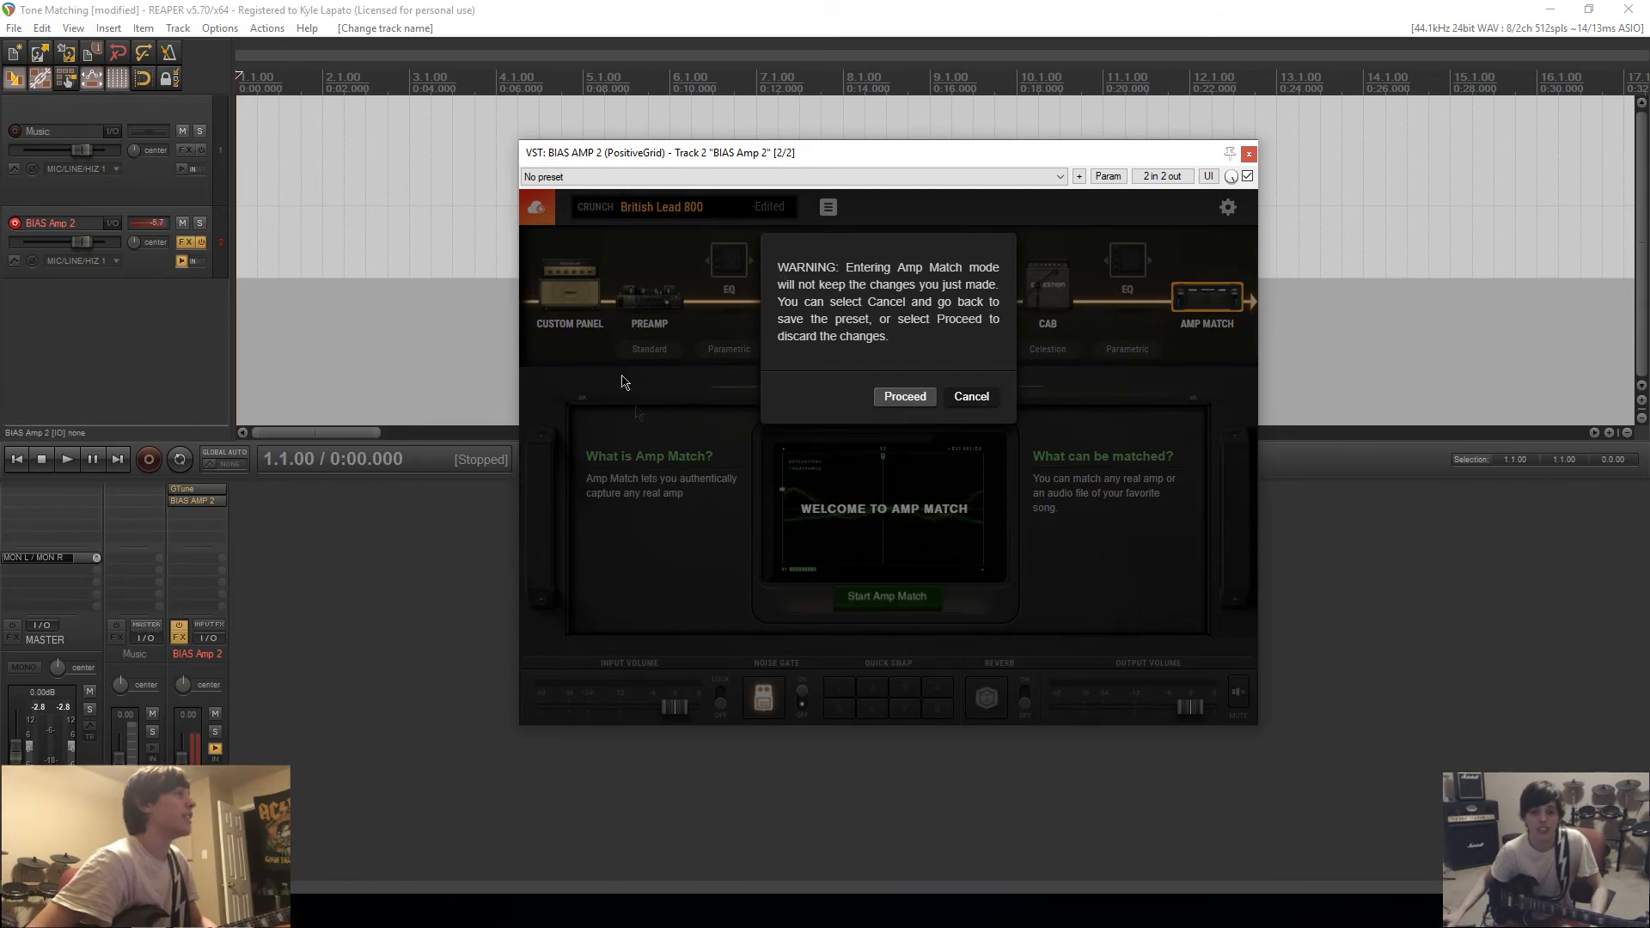
left_click(914, 408)
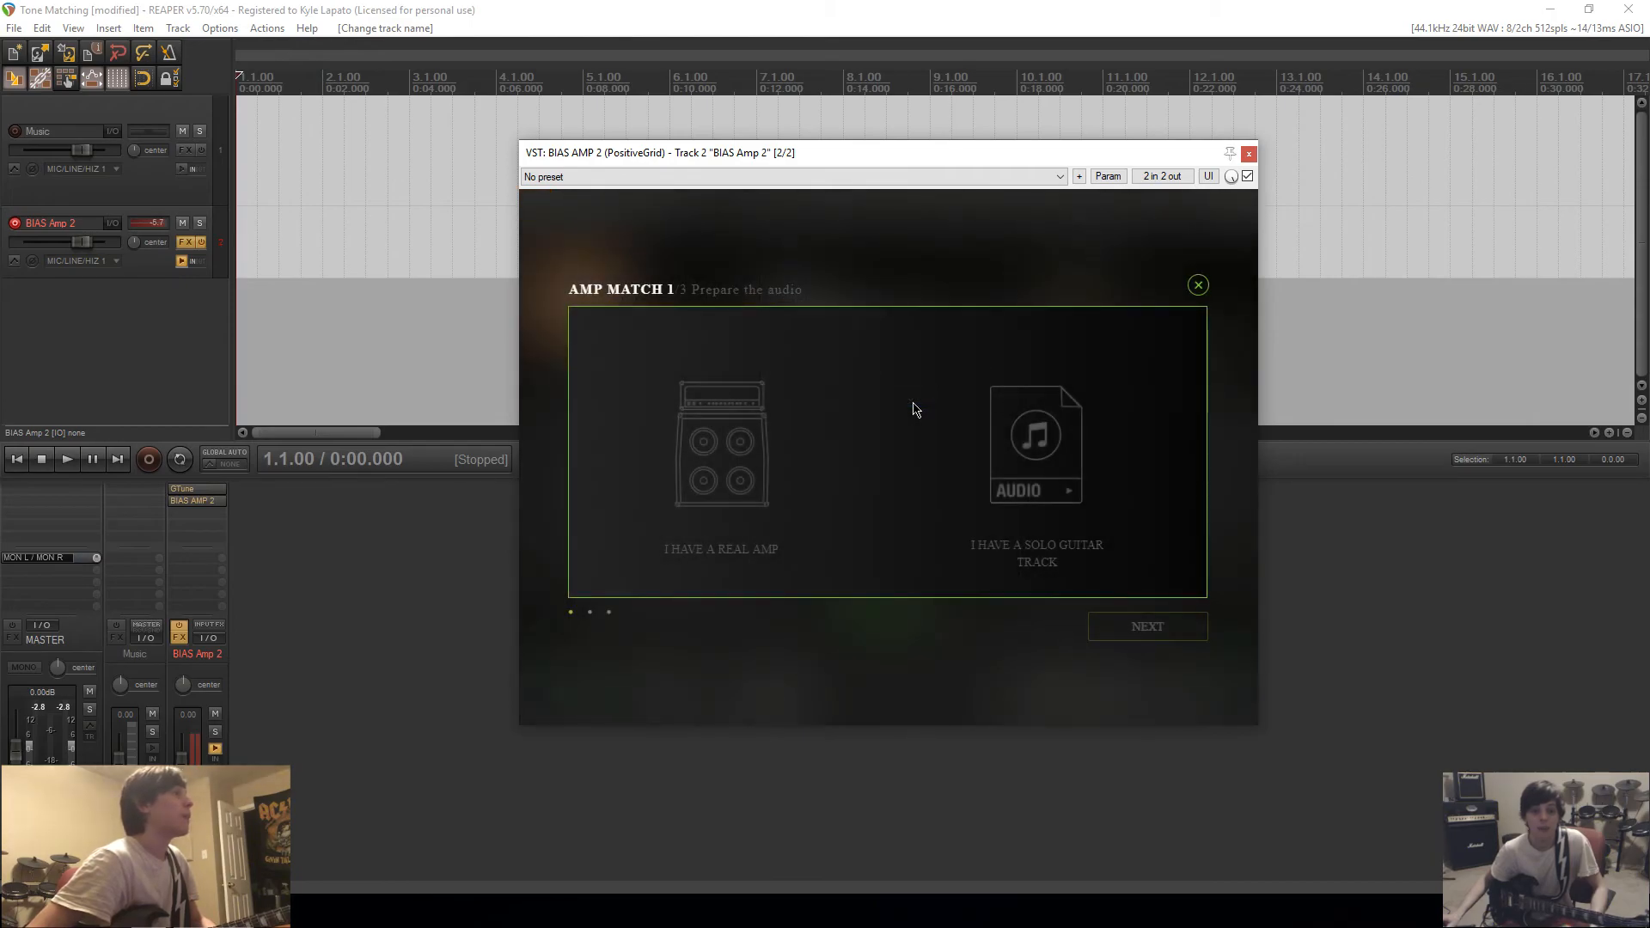
Step: Choose a solo guitar track as the Amp Match source and import HTH Lead Match 1.wav from the MUFFINZ!!! Raws folder
left_click(1051, 481)
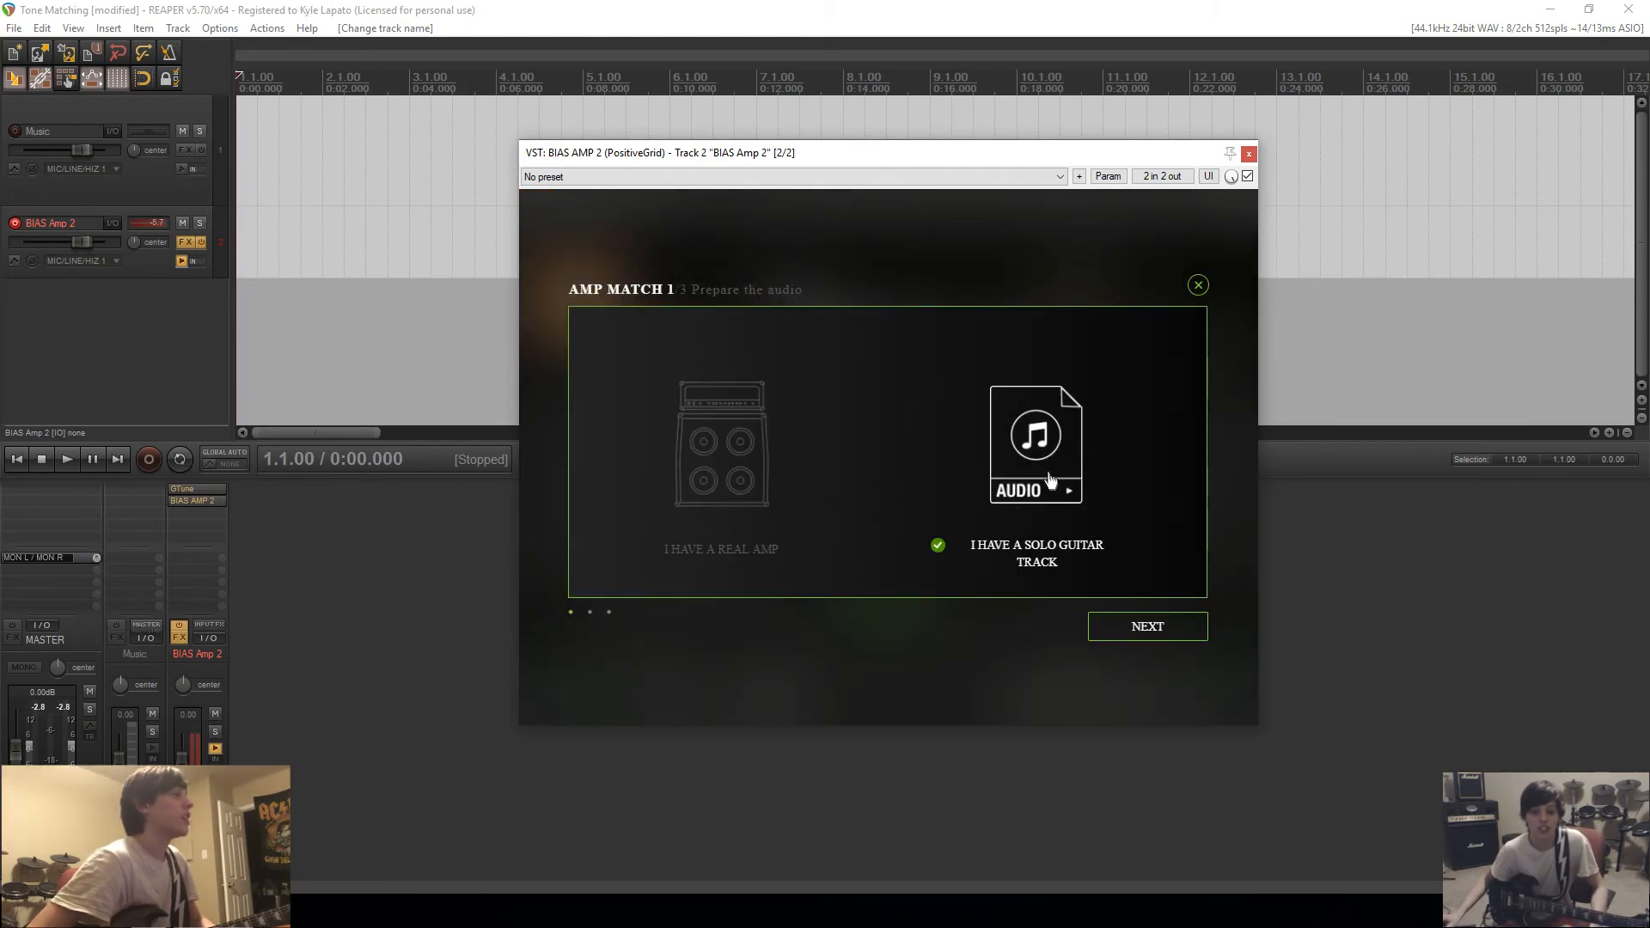
left_click(1150, 633)
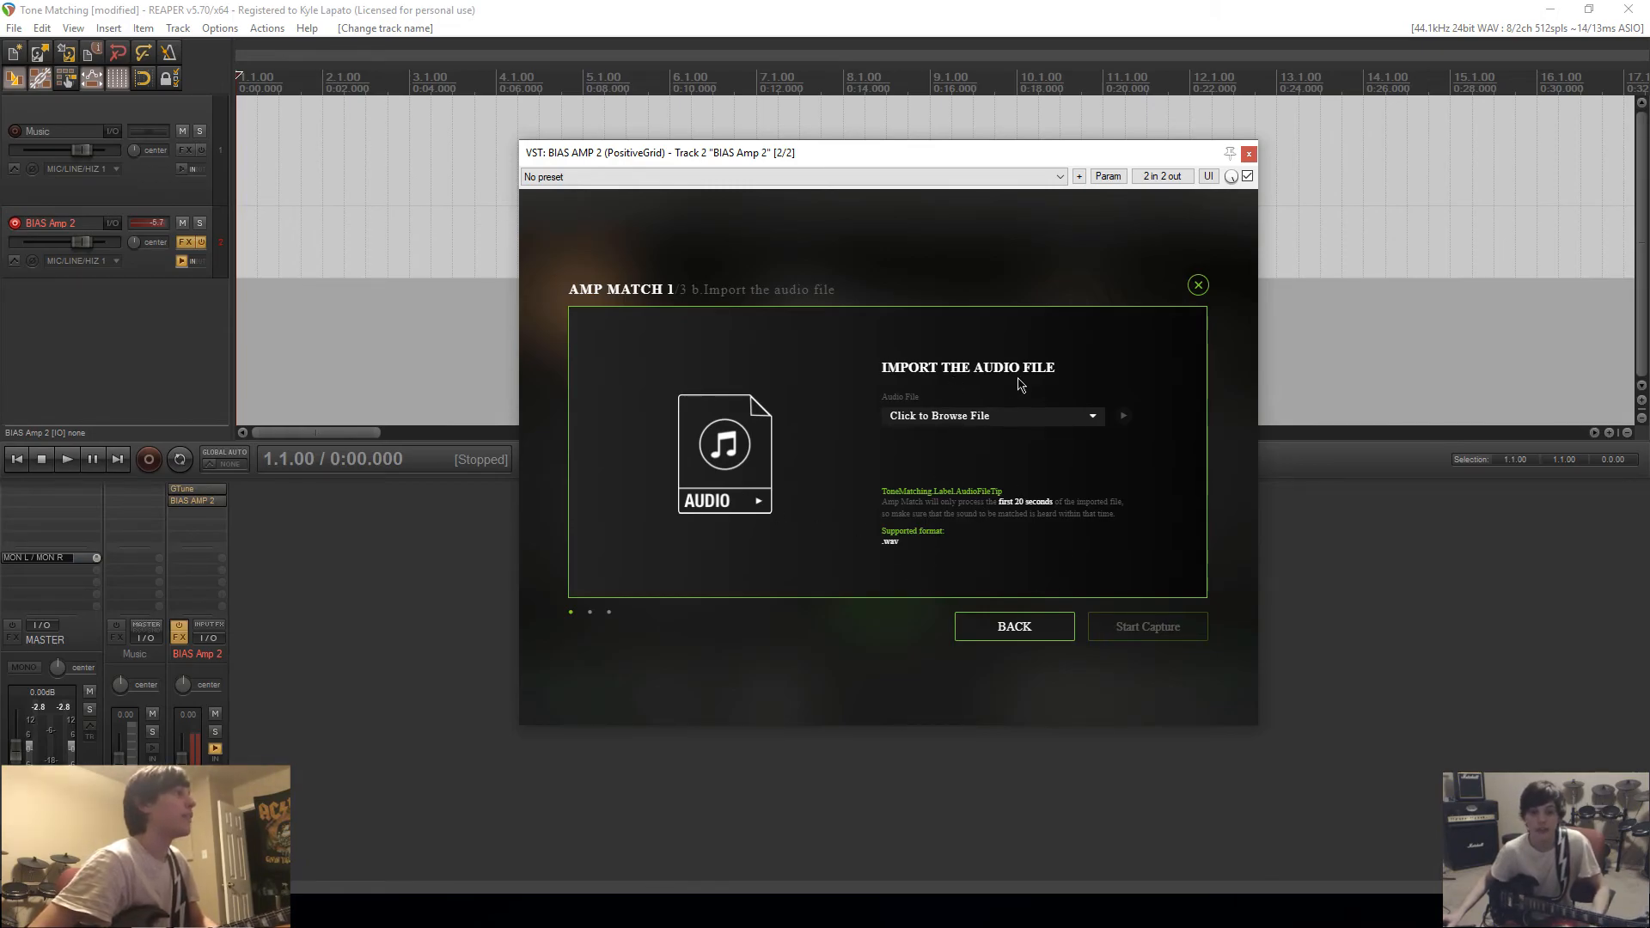
left_click(1064, 422)
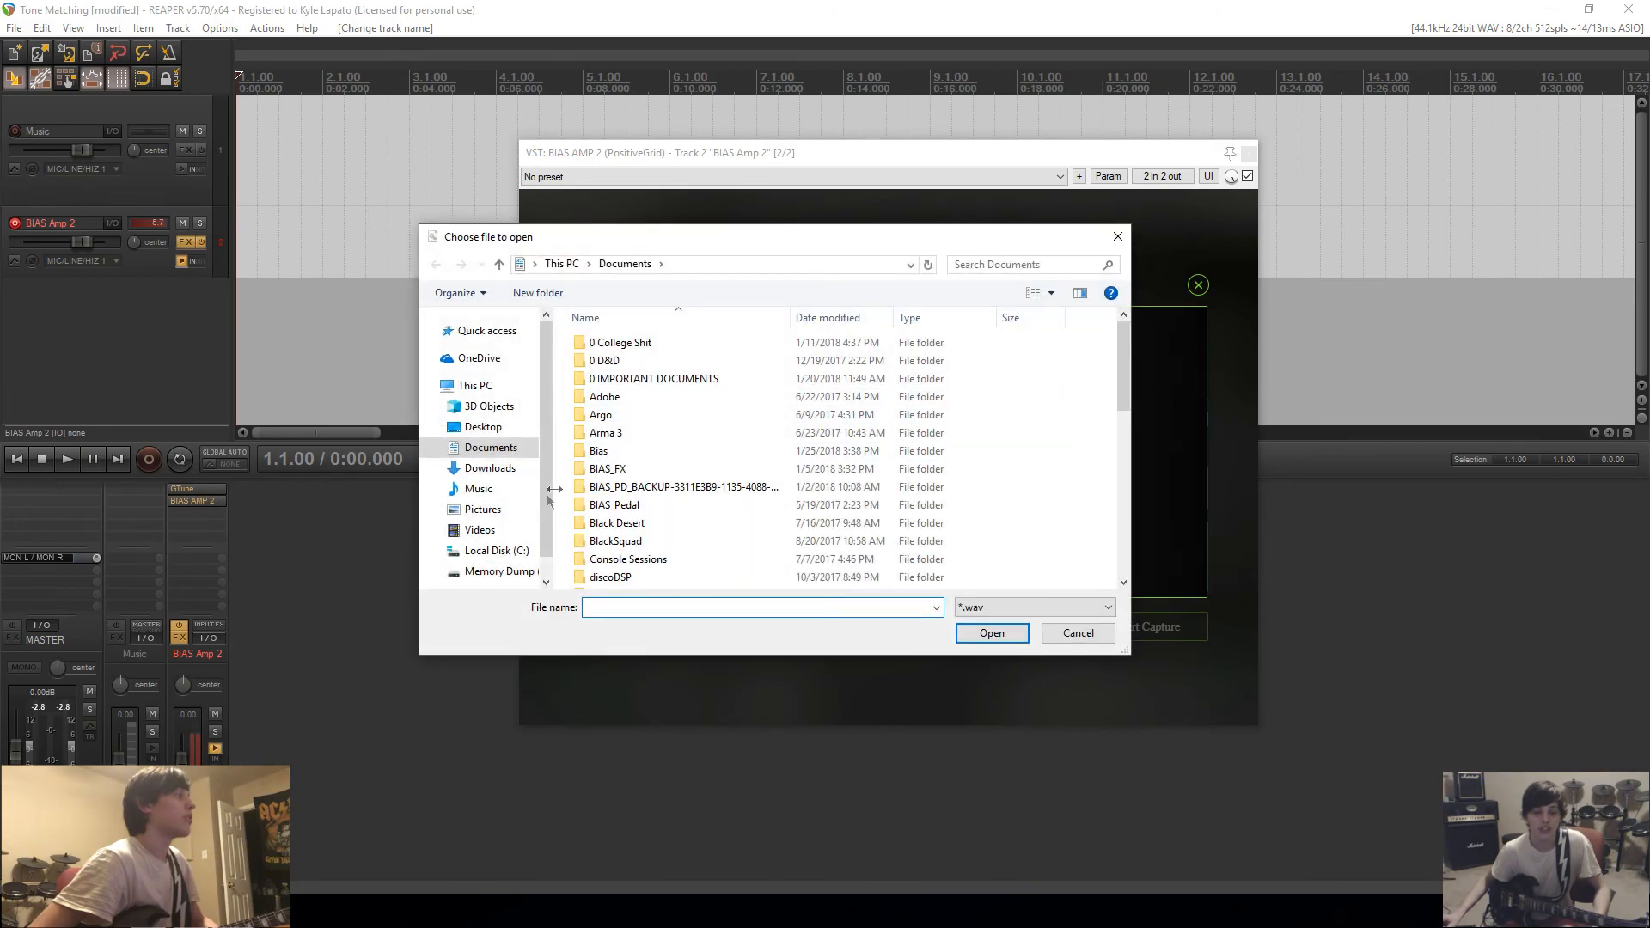
left_click(495, 571)
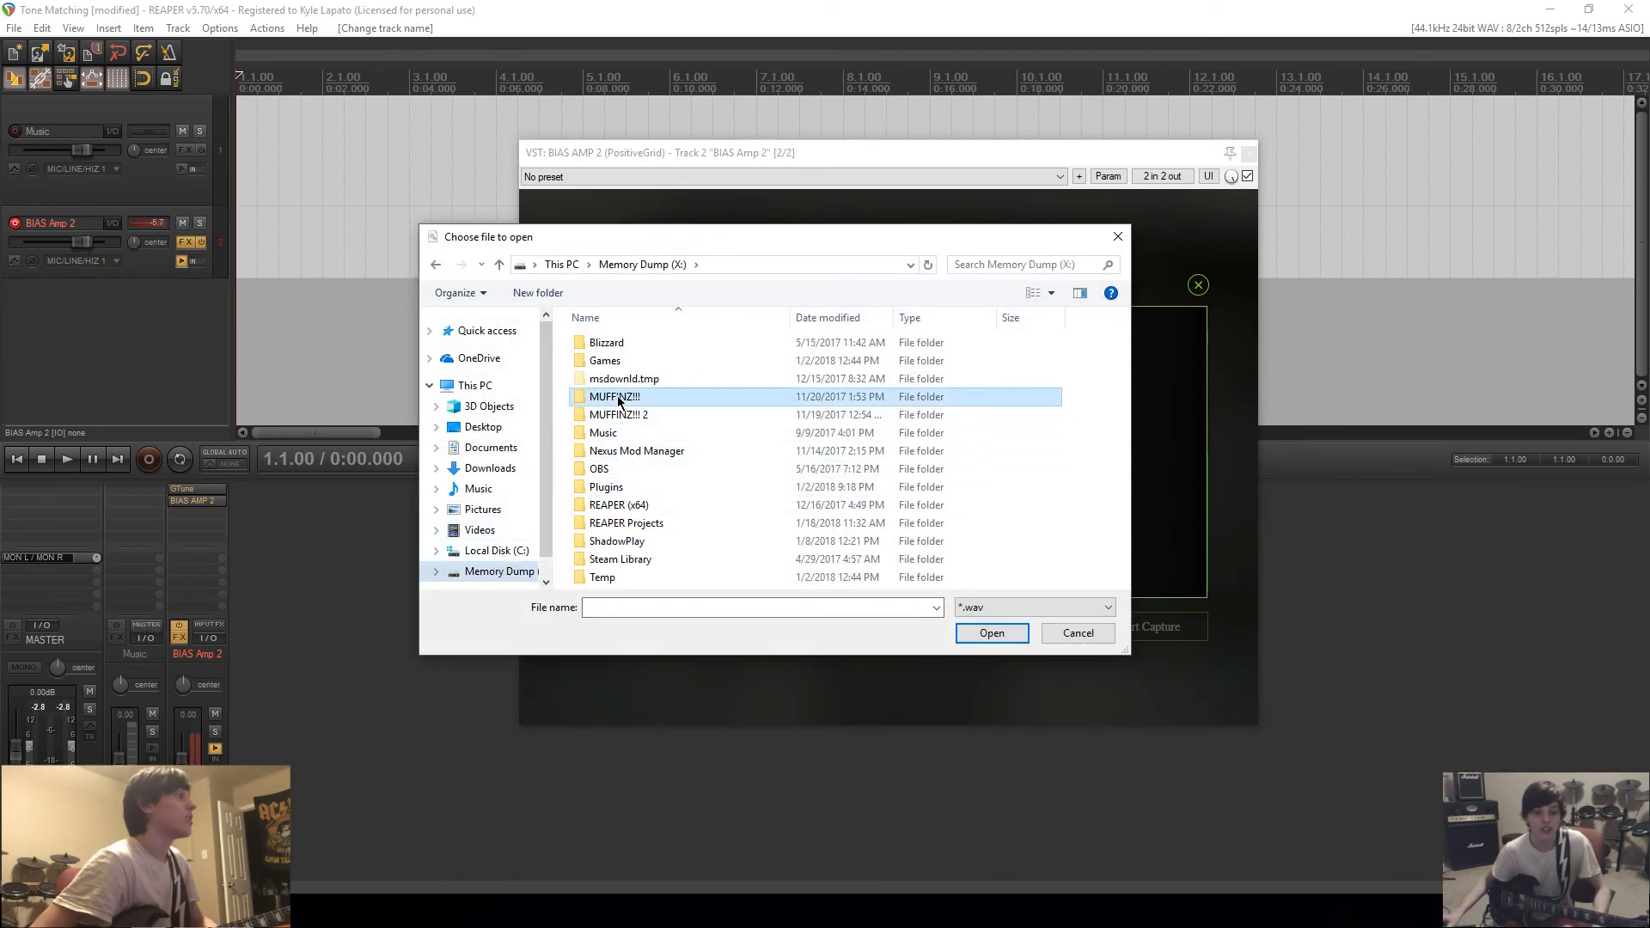
double_click(618, 397)
double_click(618, 416)
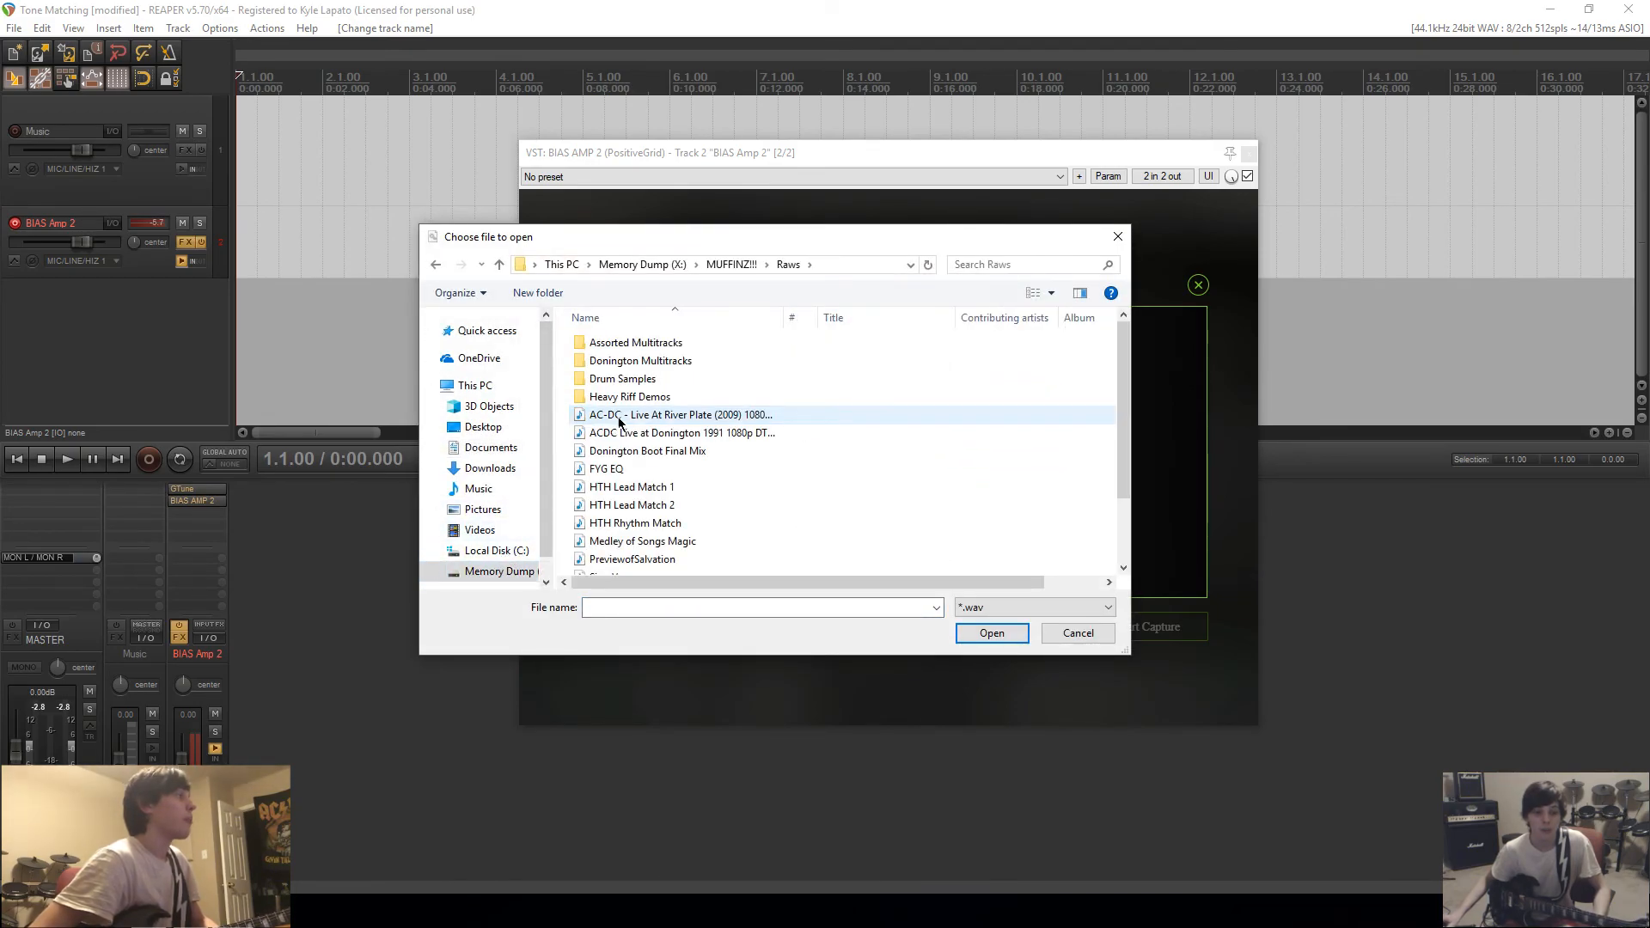
left_click(662, 488)
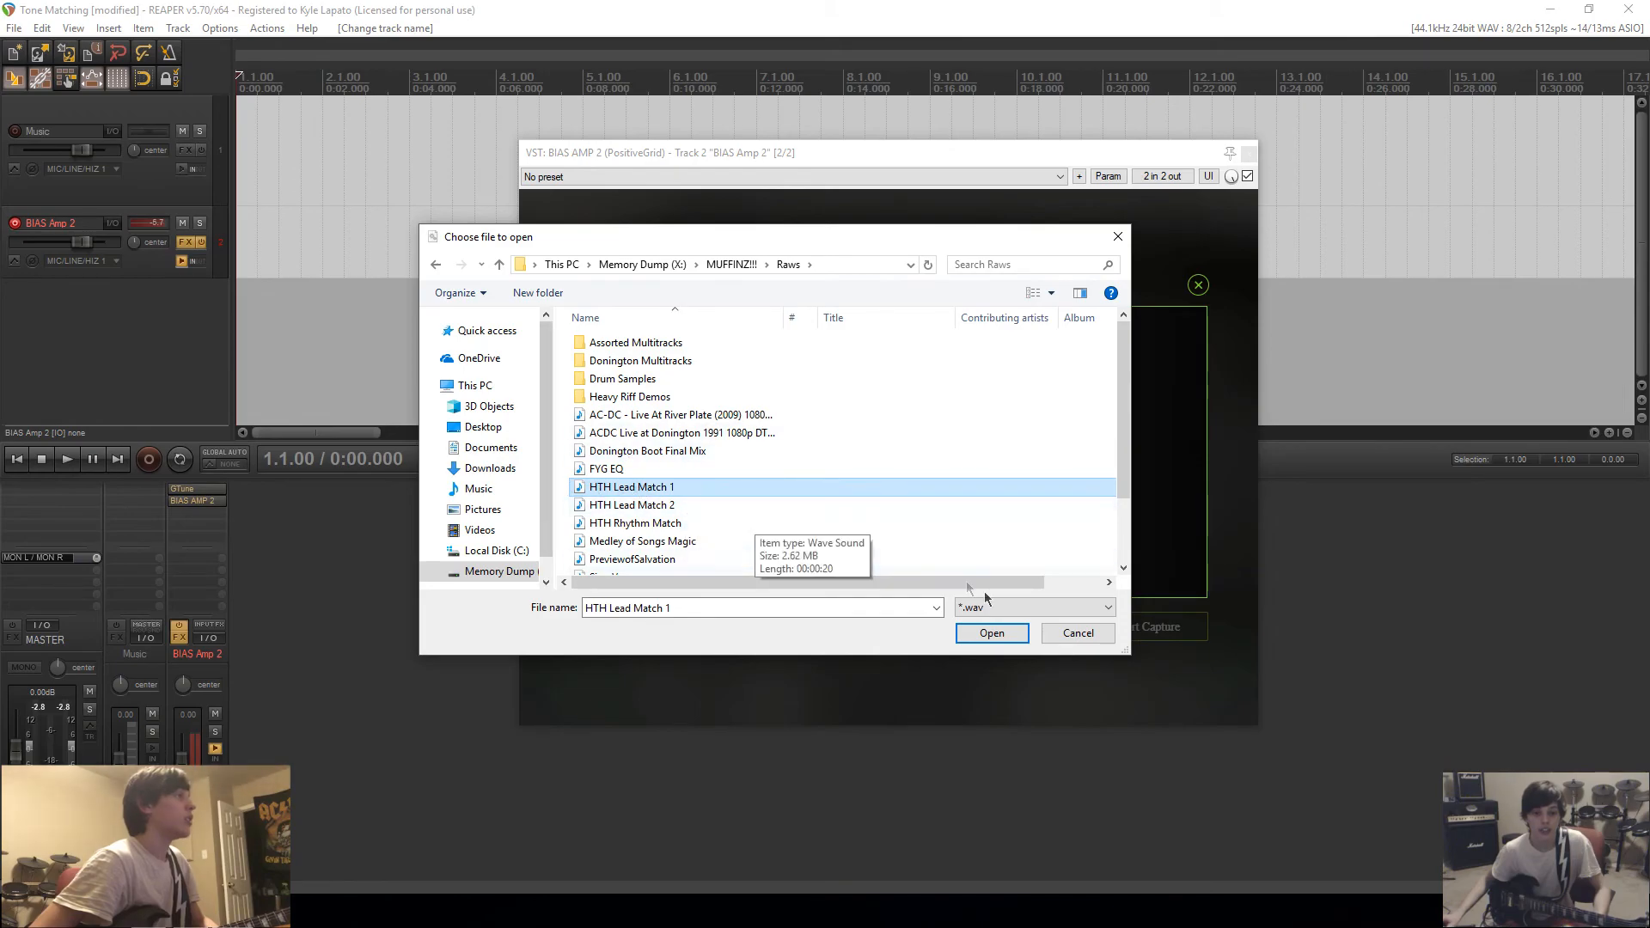
left_click(979, 631)
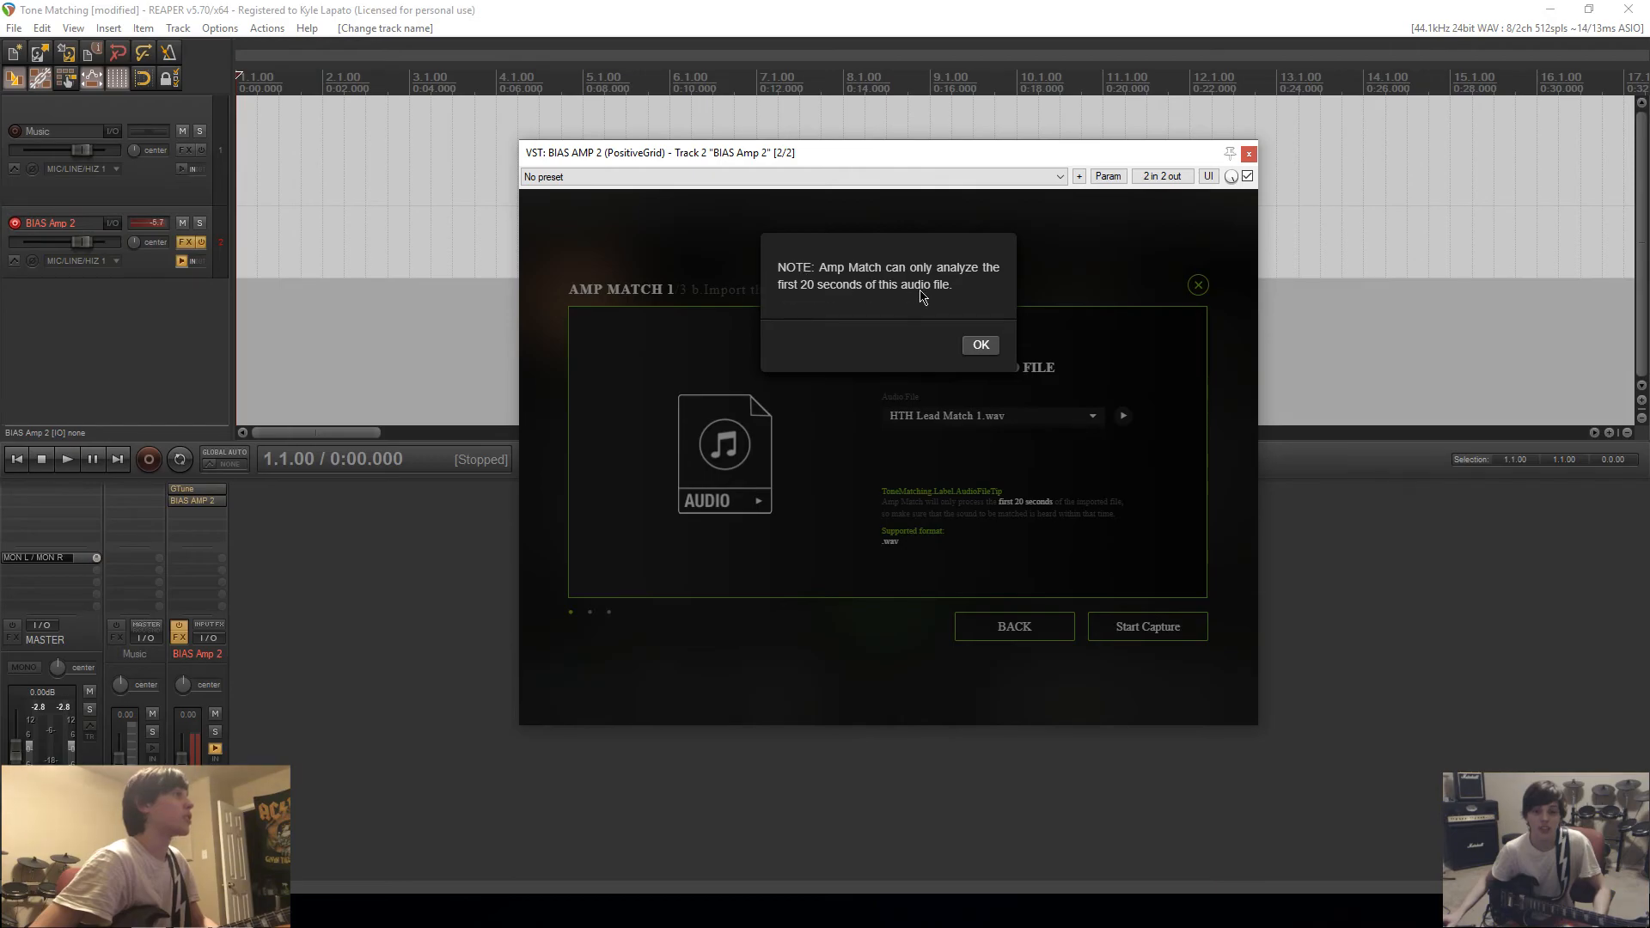
left_click(985, 344)
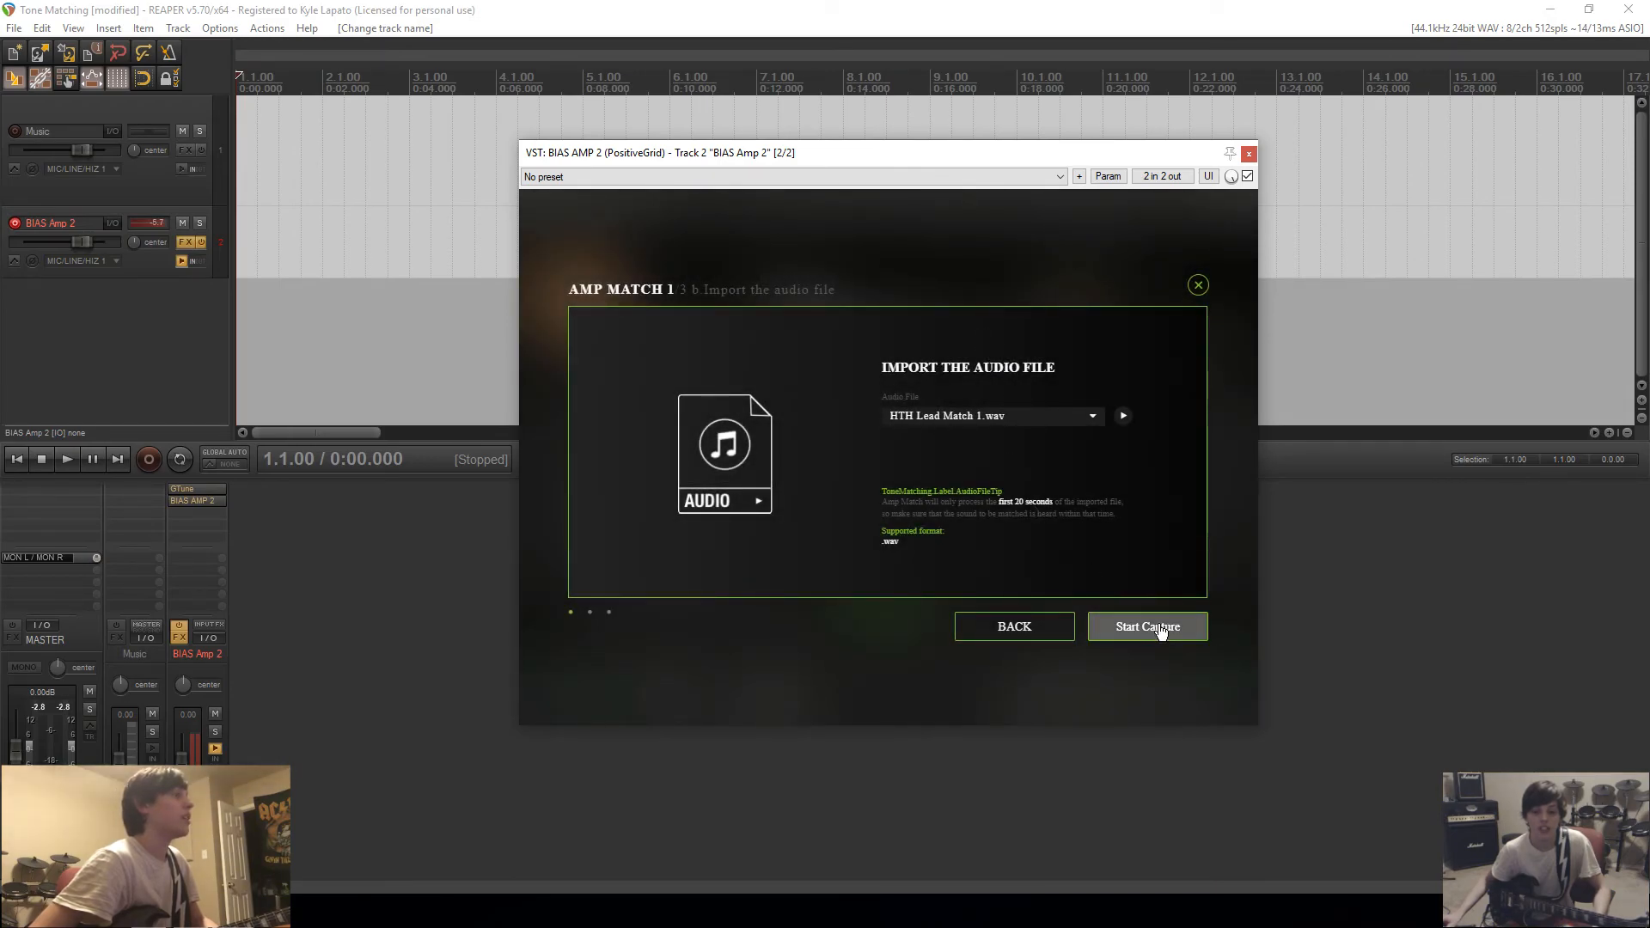
Step: Preview the imported HTH Lead Match 1.wav briefly, and capture its audio for the match
left_click(1125, 419)
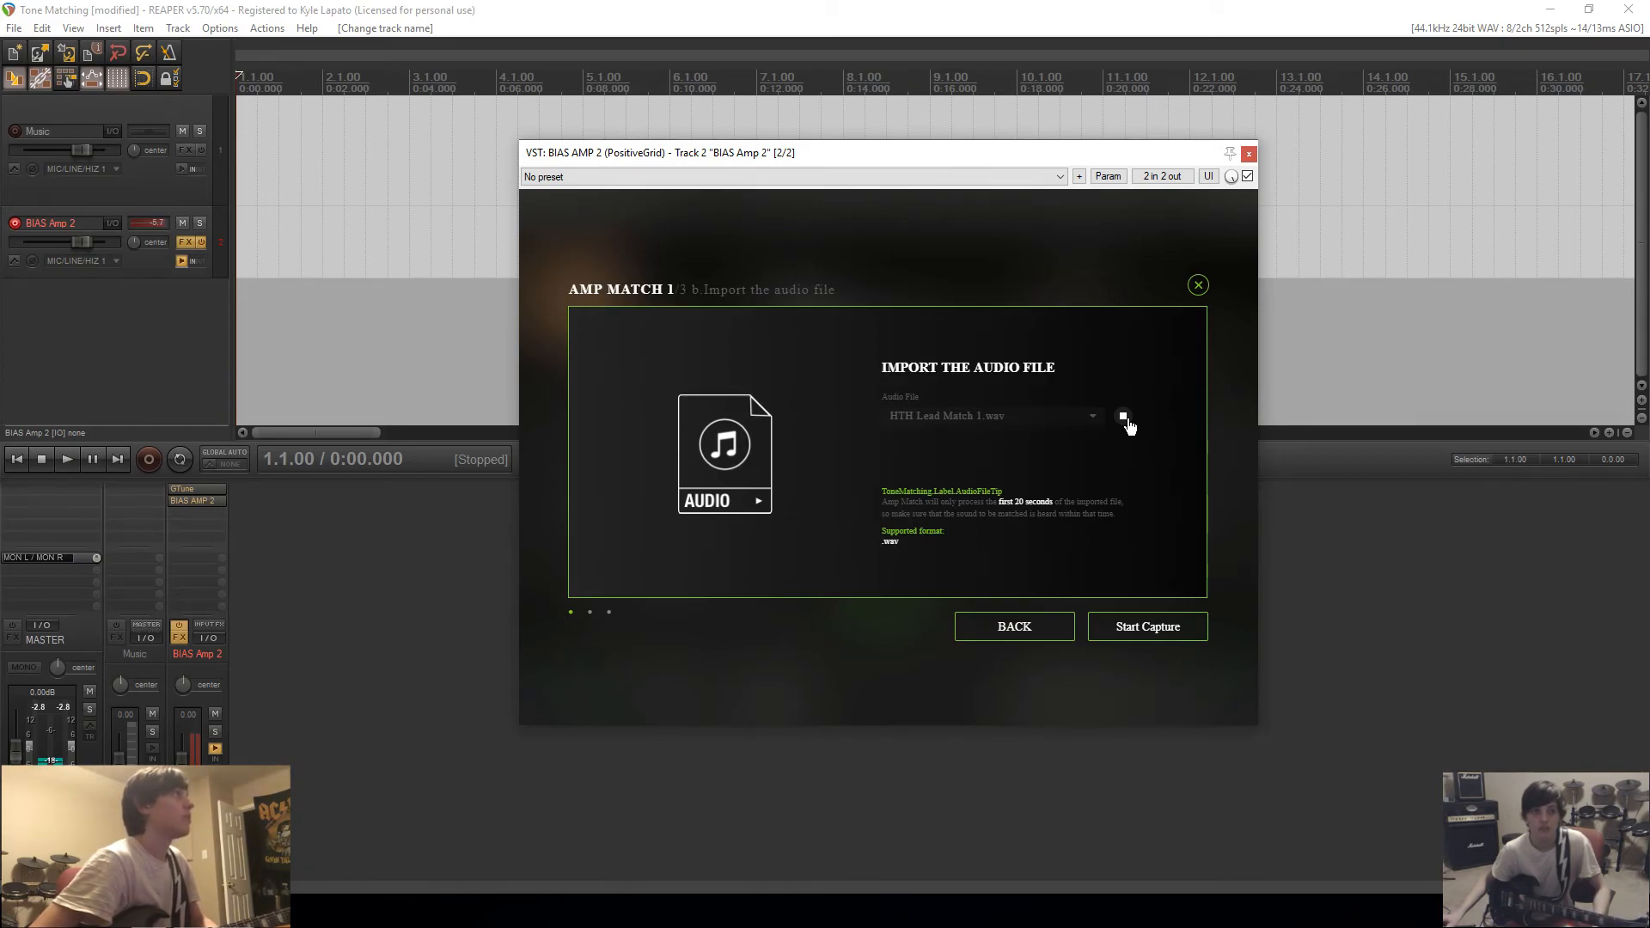
left_click(1124, 417)
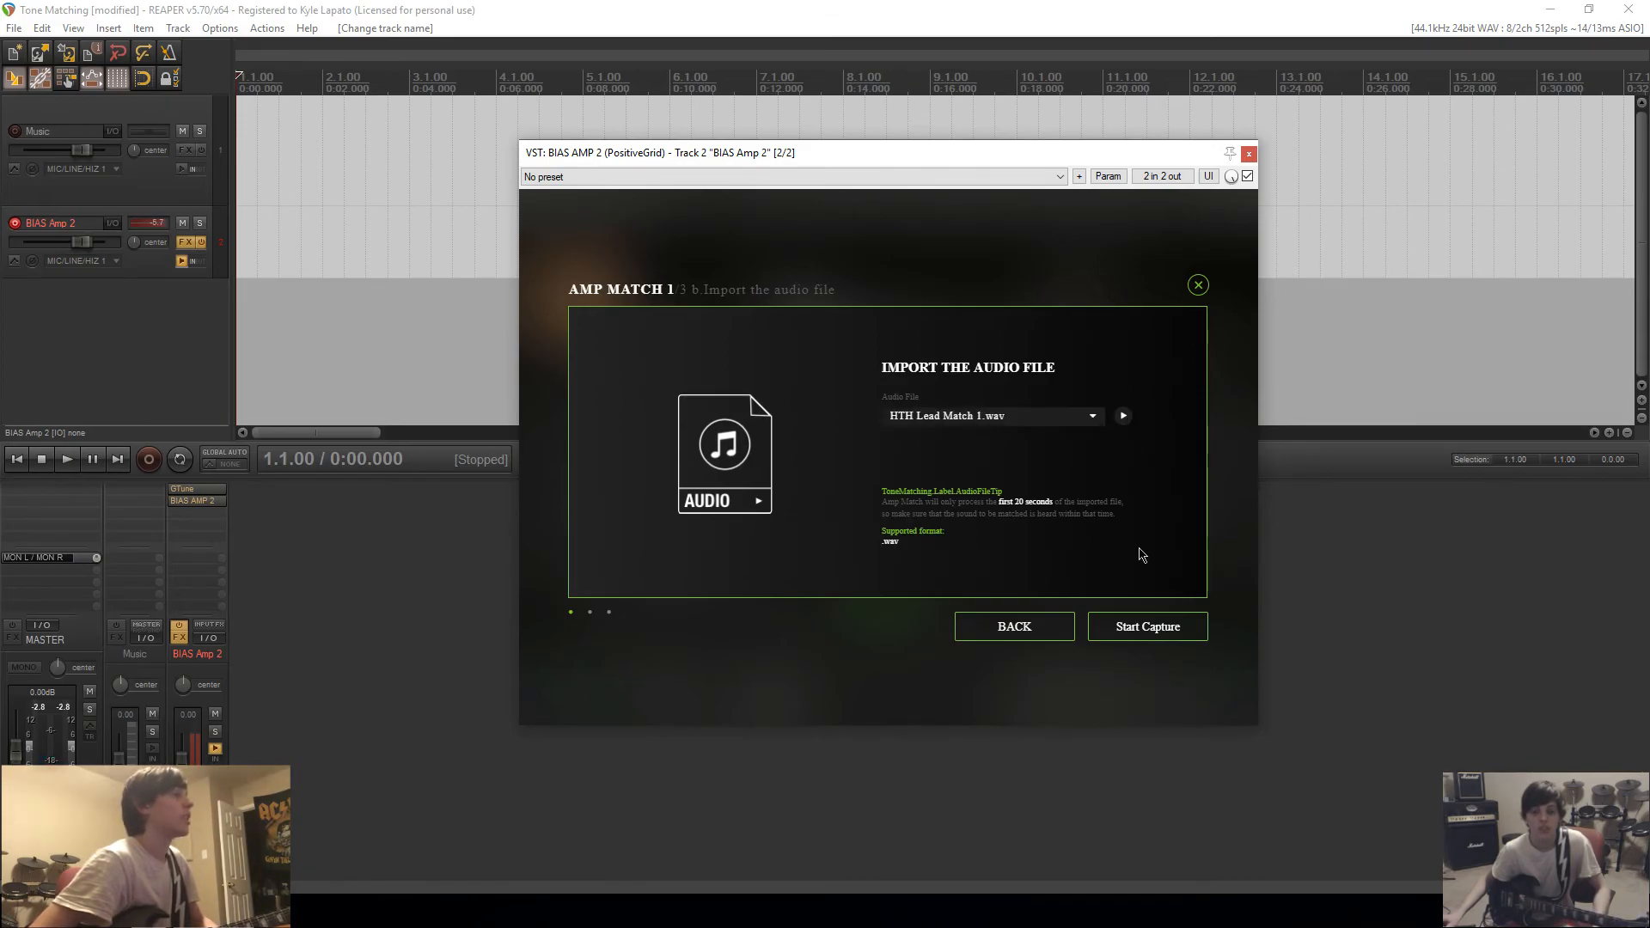
left_click(1166, 630)
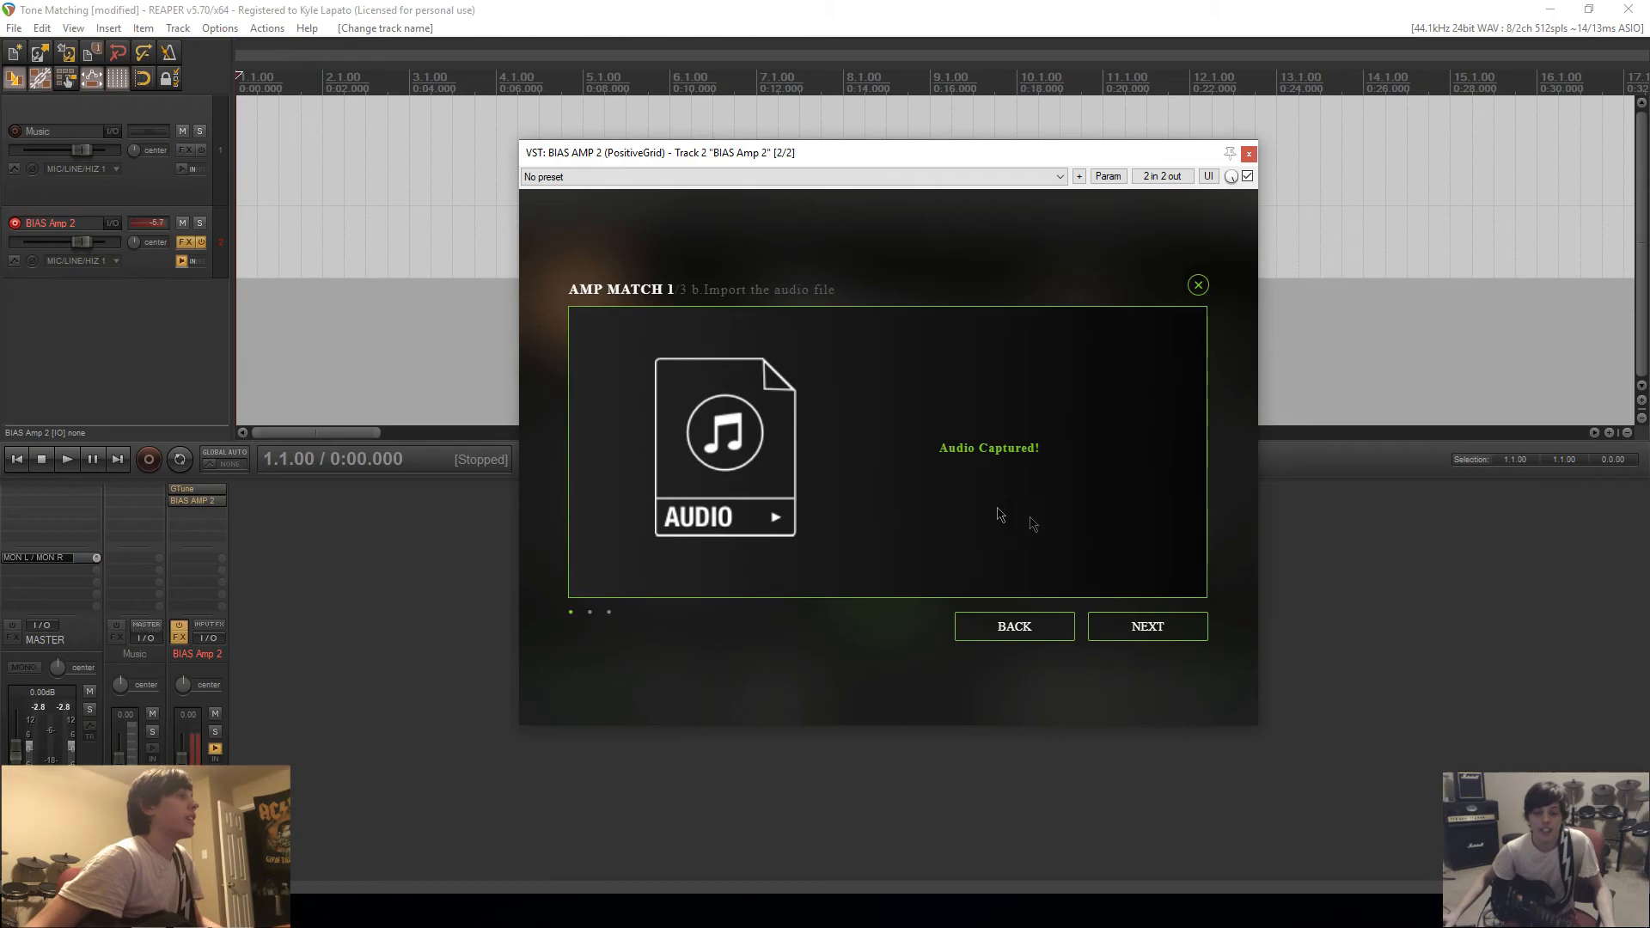
Step: Proceed to the instrument stage, set the amp type to Crunch, and capture the sound of the guitar
left_click(1175, 621)
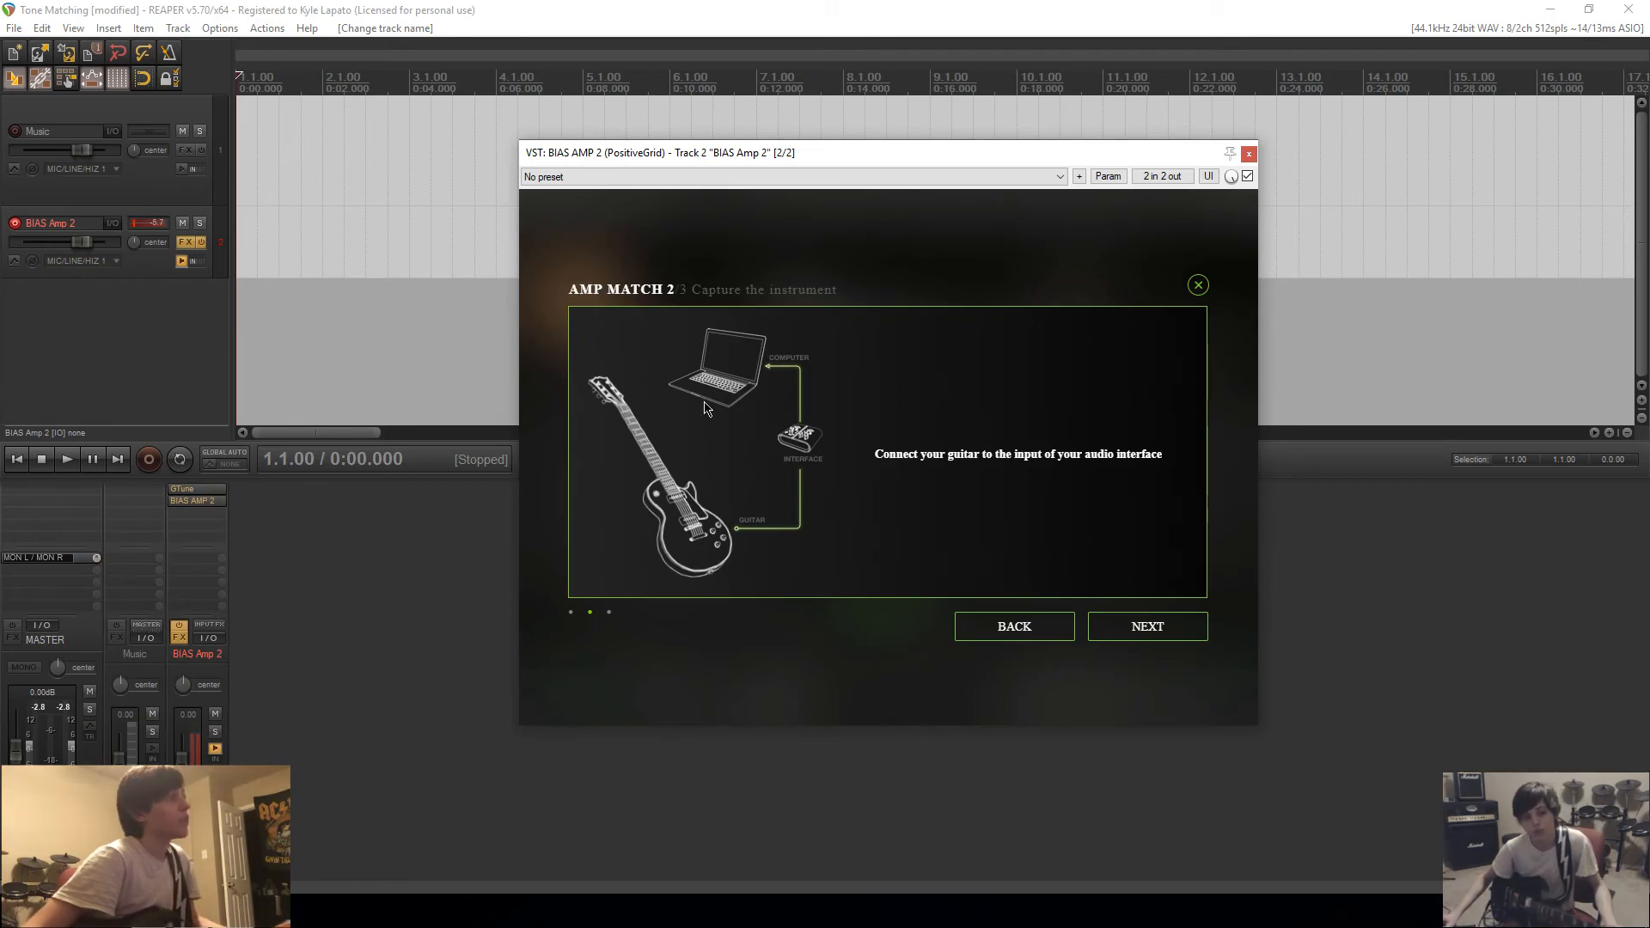
left_click(1160, 630)
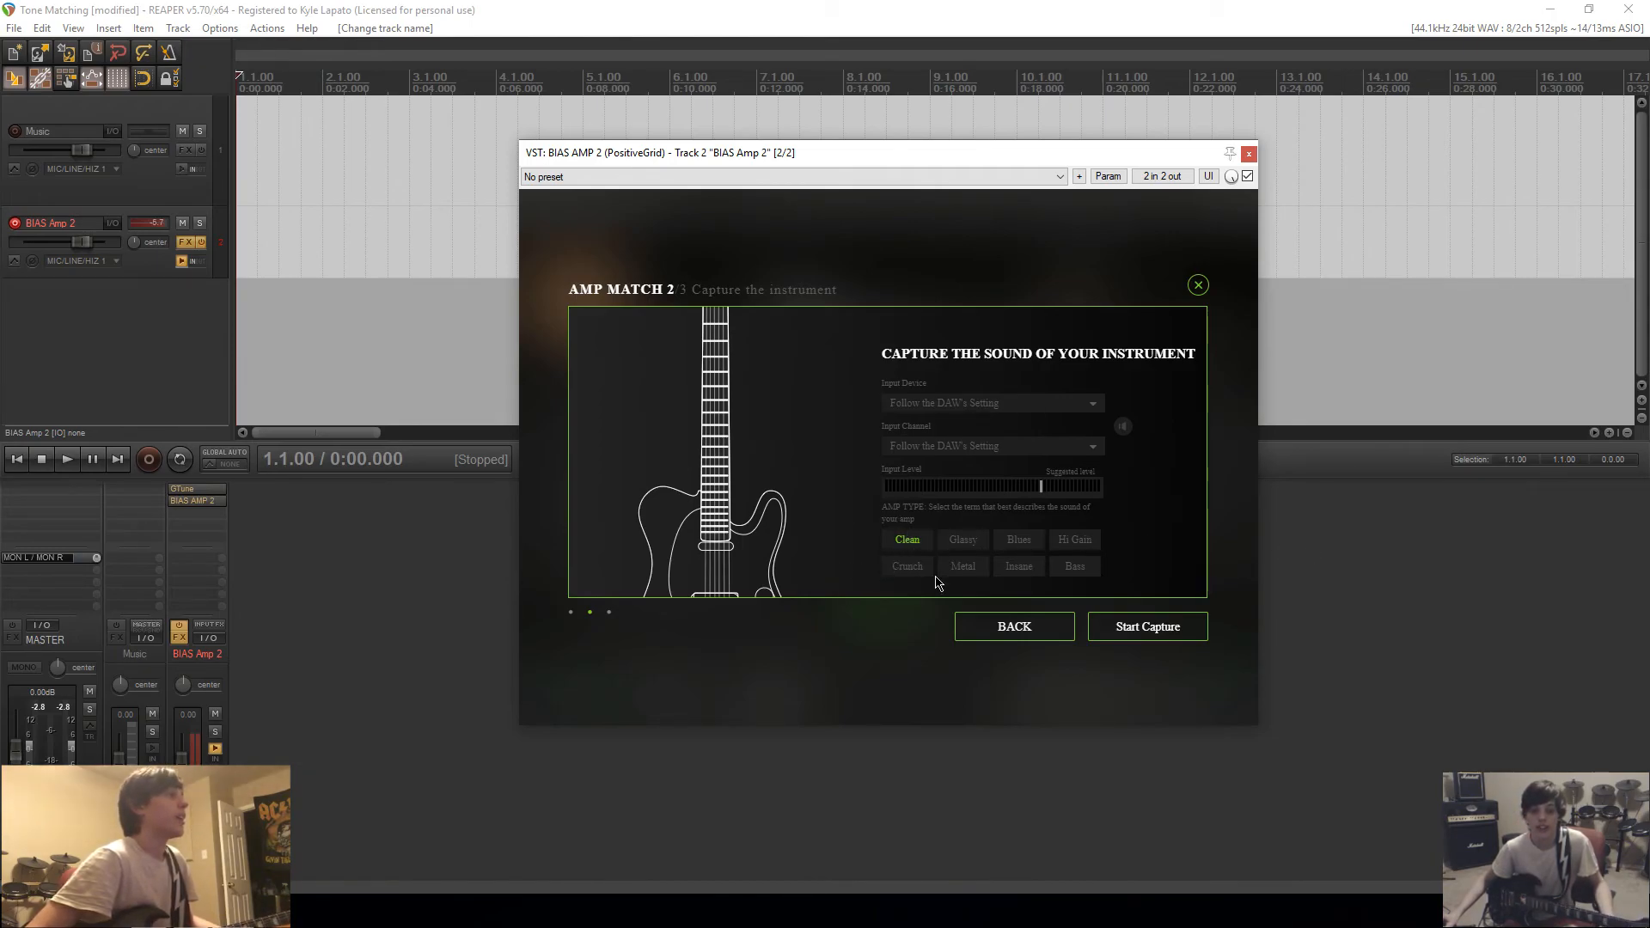
left_click(895, 574)
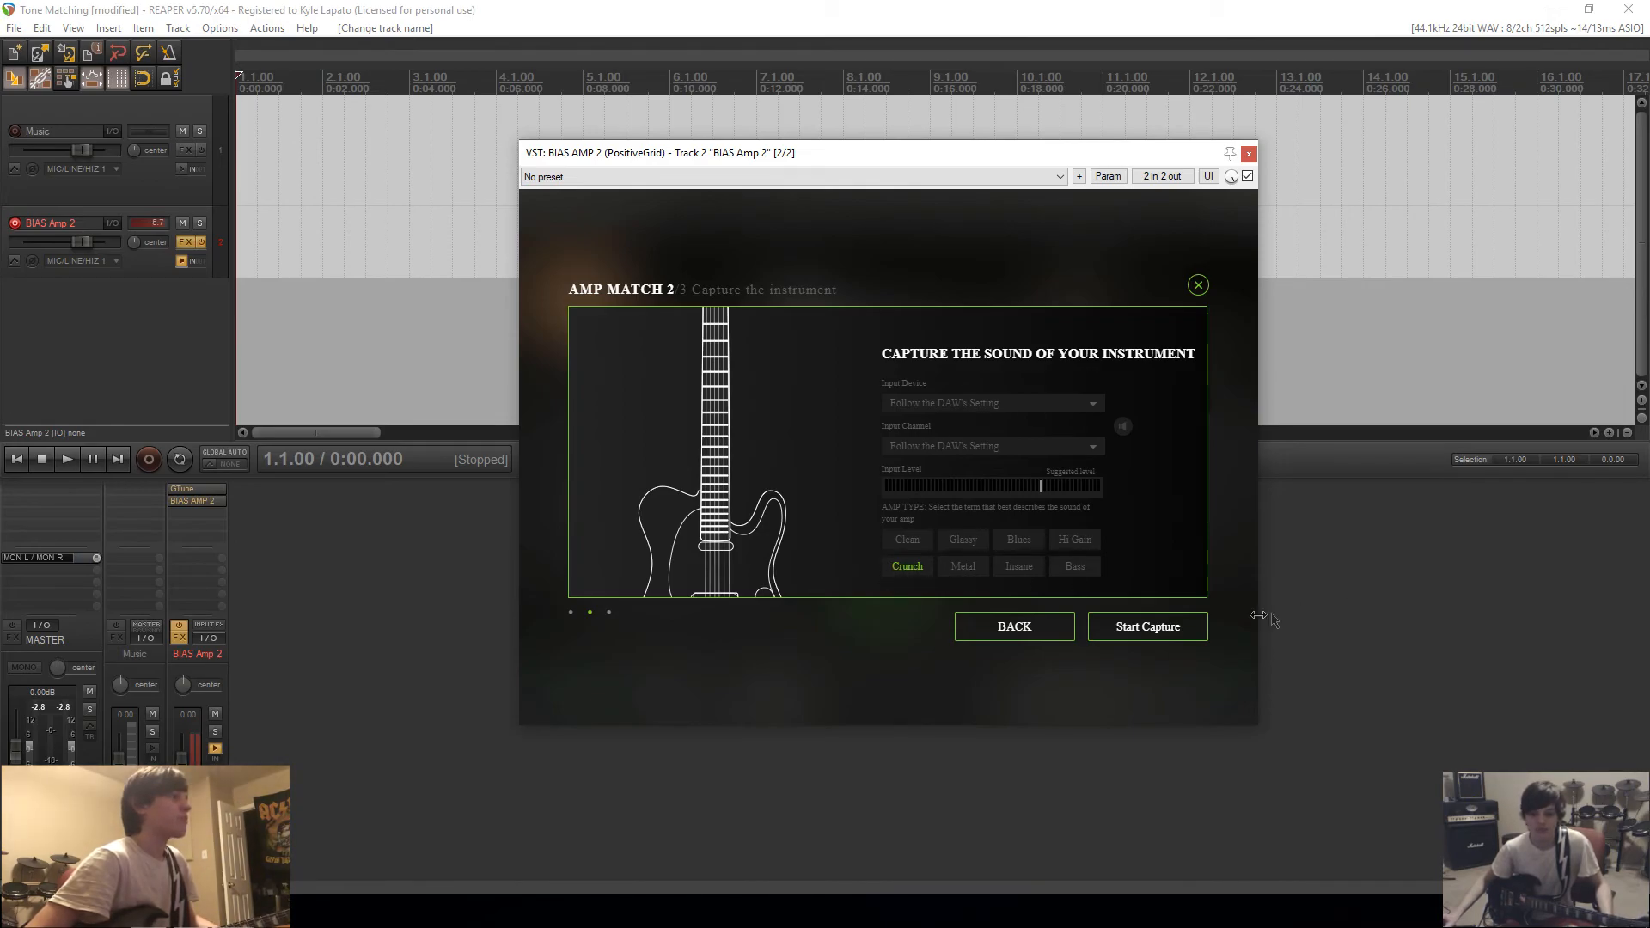
left_click(1162, 635)
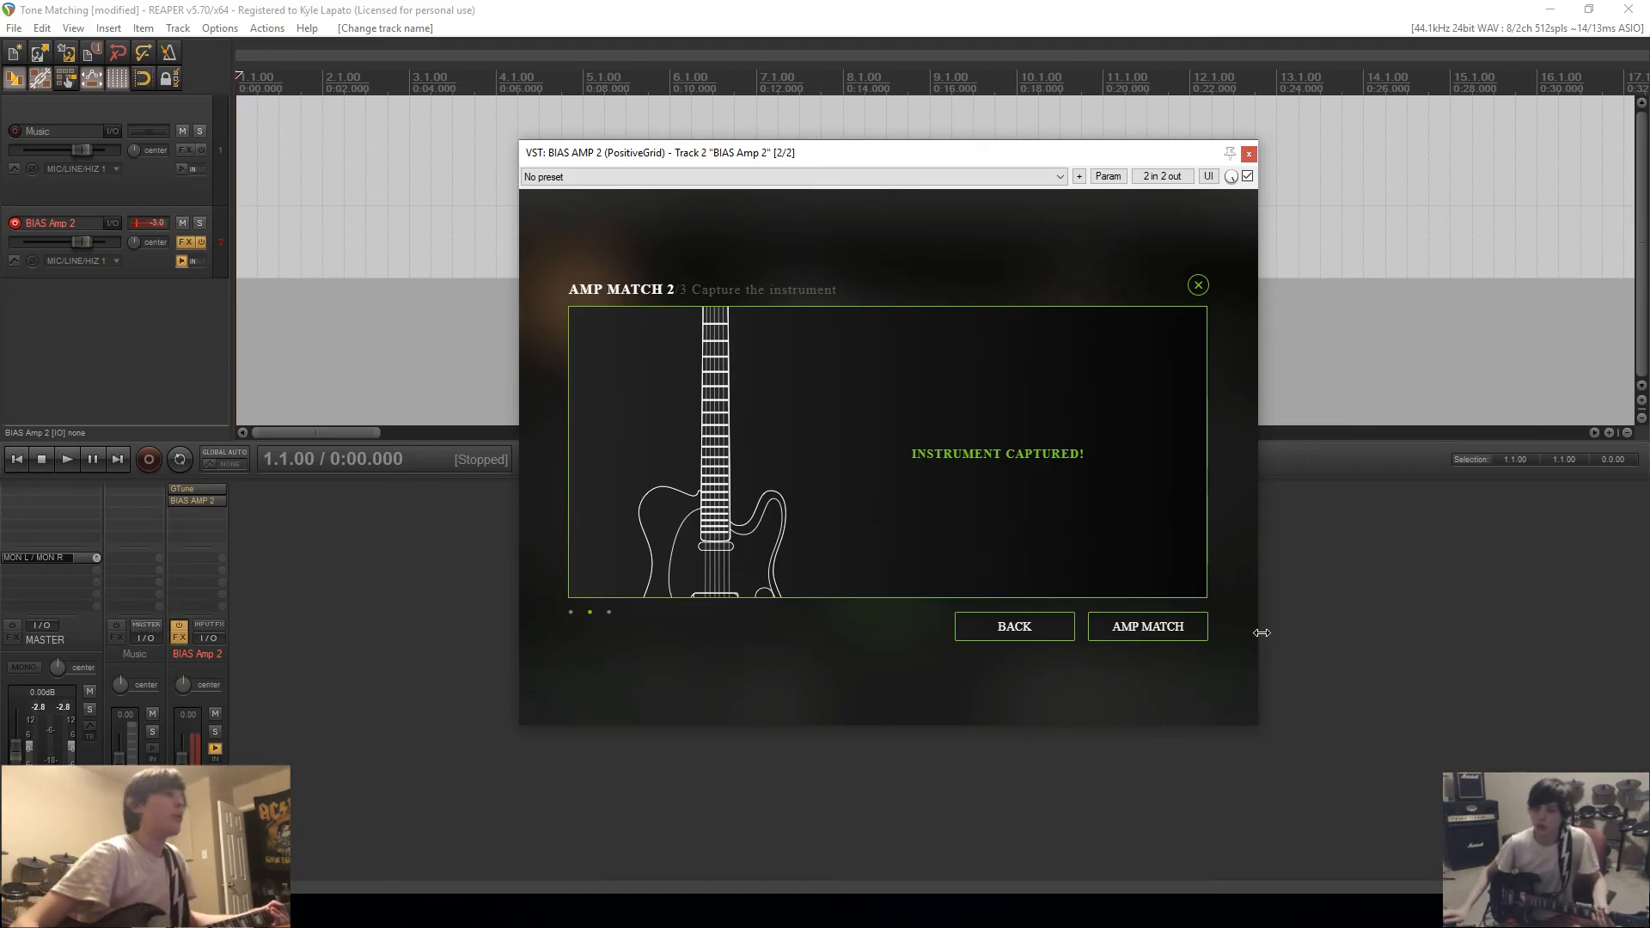
Step: Generate the amp match and save it as the Crunch preset "AC/DC - Highway To Hell (Lead)"
left_click(1164, 636)
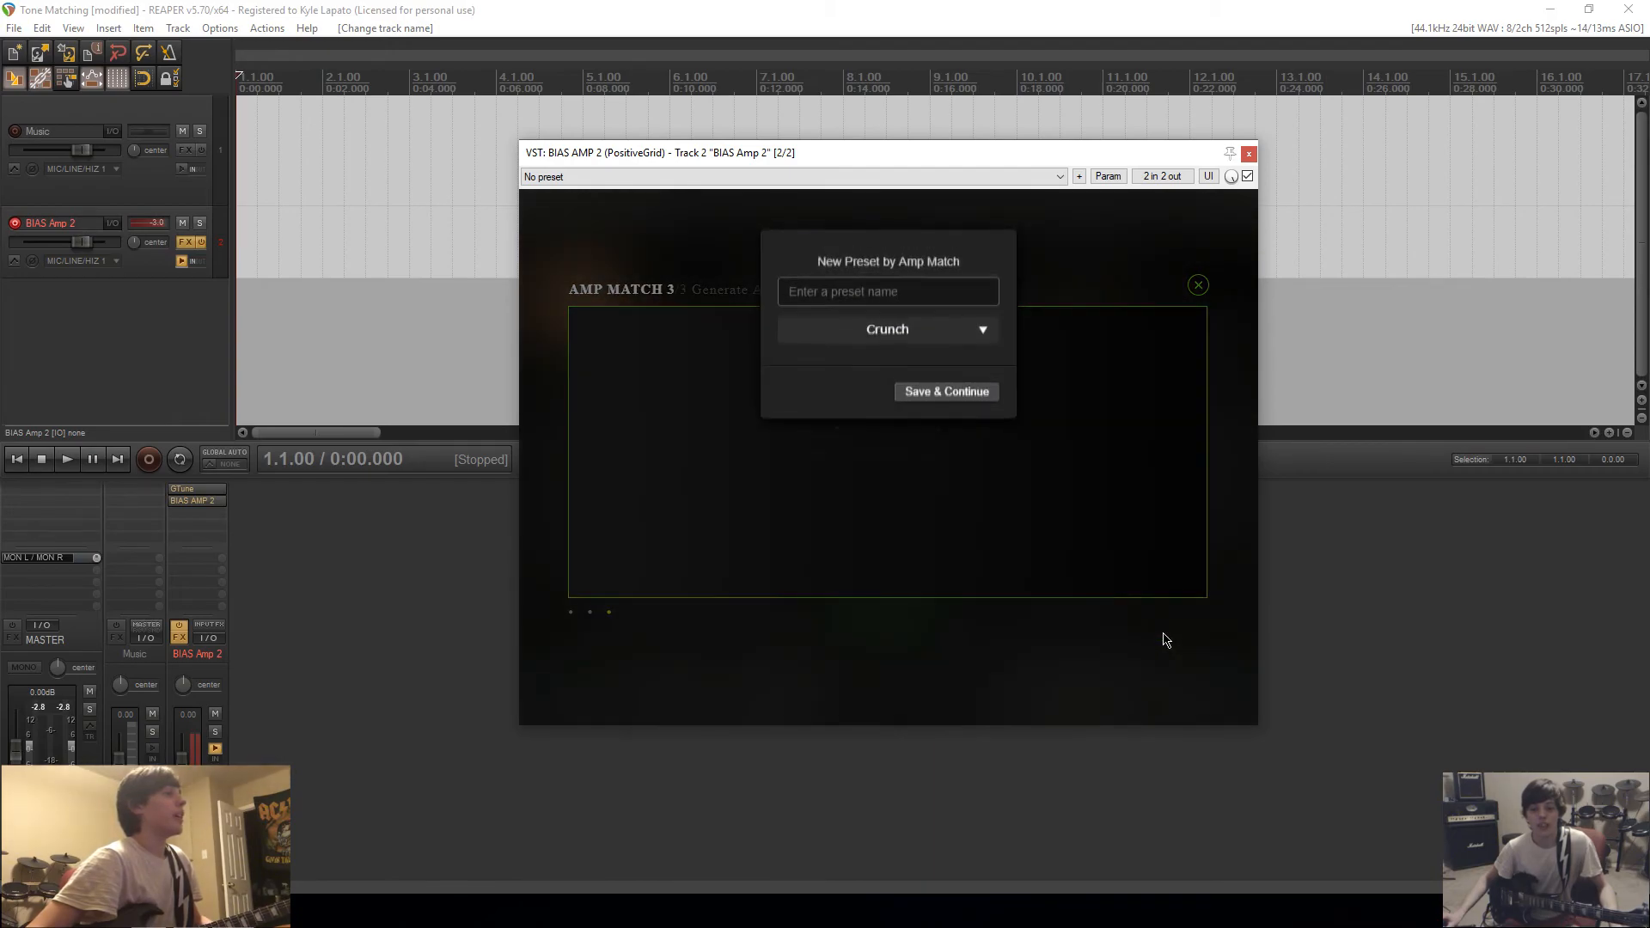
left_click(911, 339)
left_click(910, 335)
left_click(857, 293)
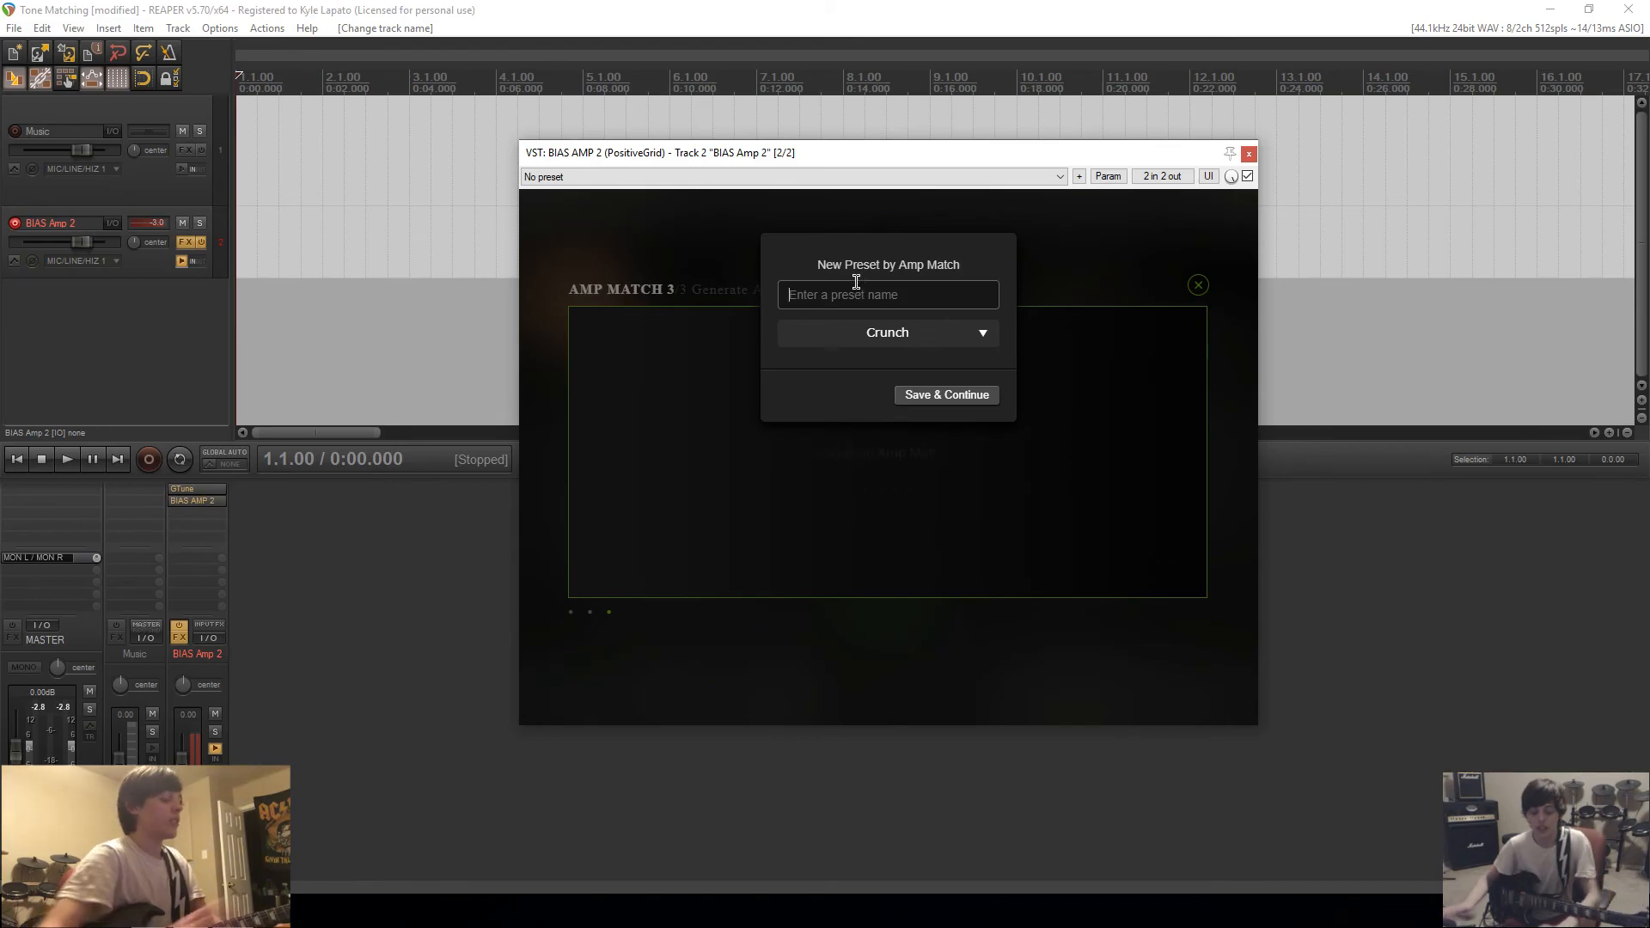
type("AC")
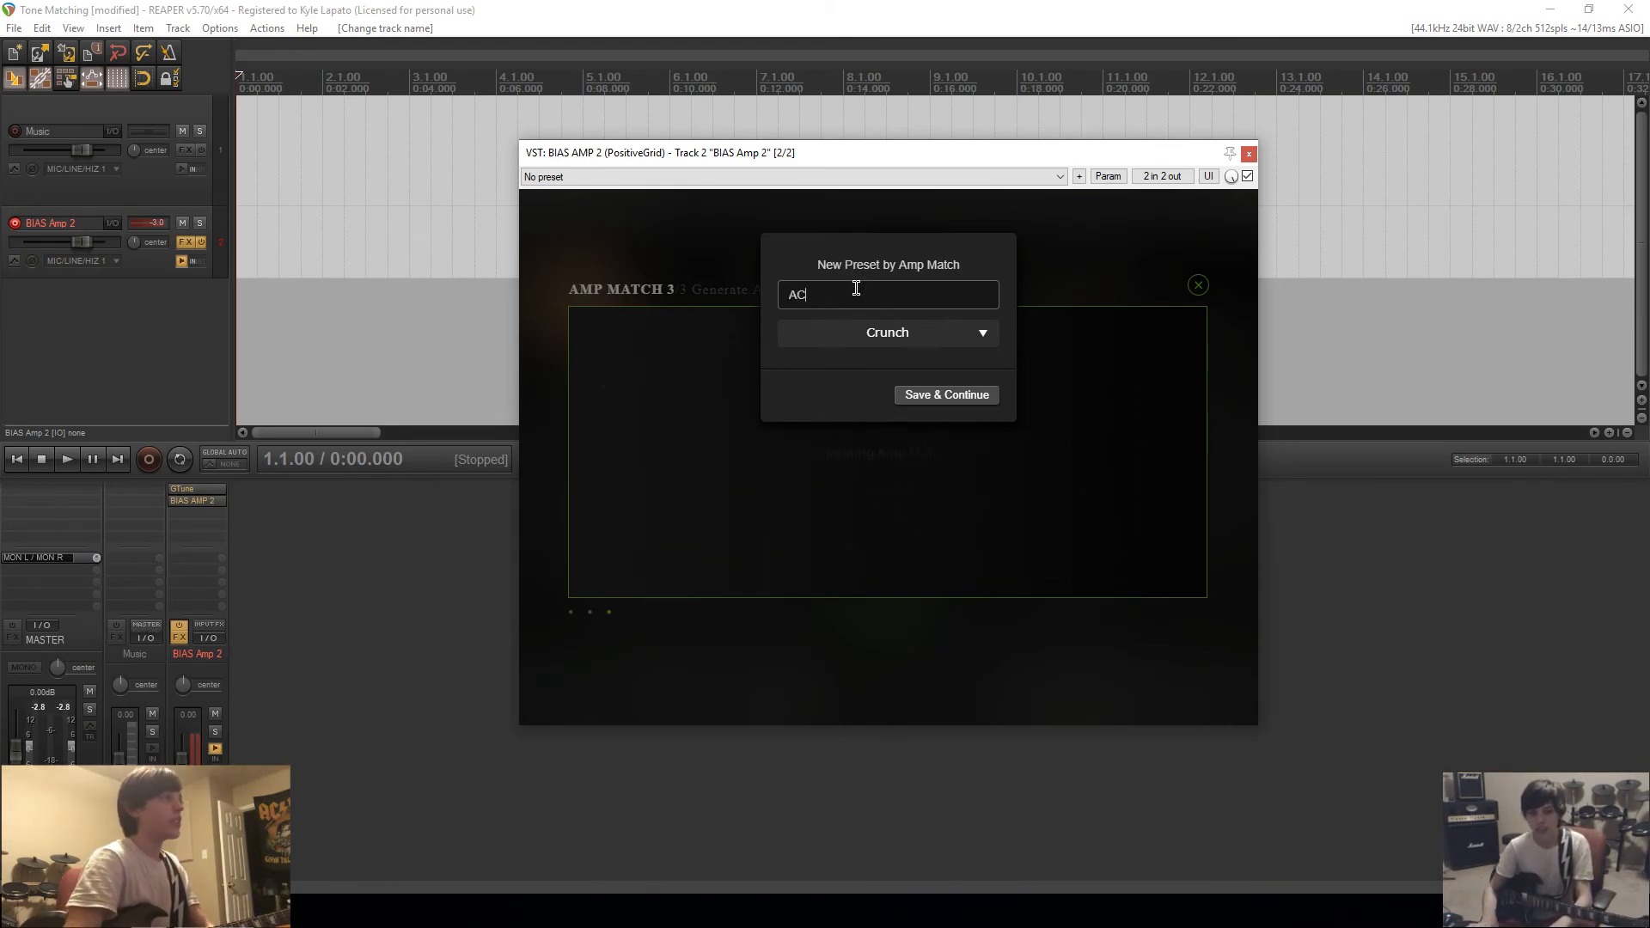
type("/DC - Highway ")
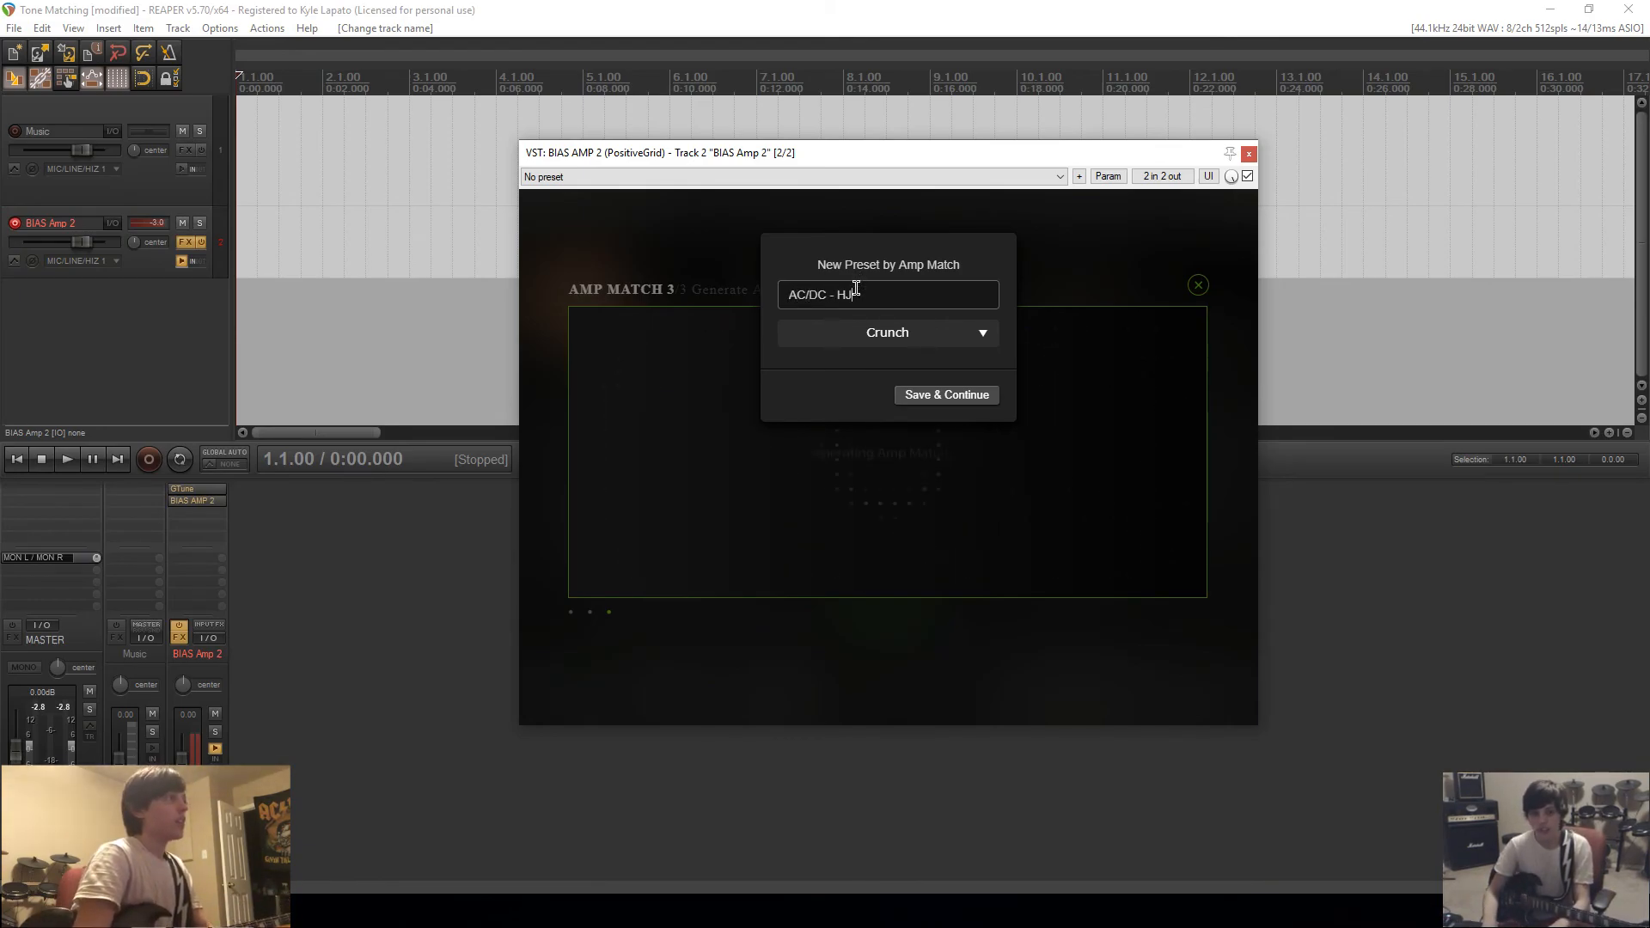
type("To H")
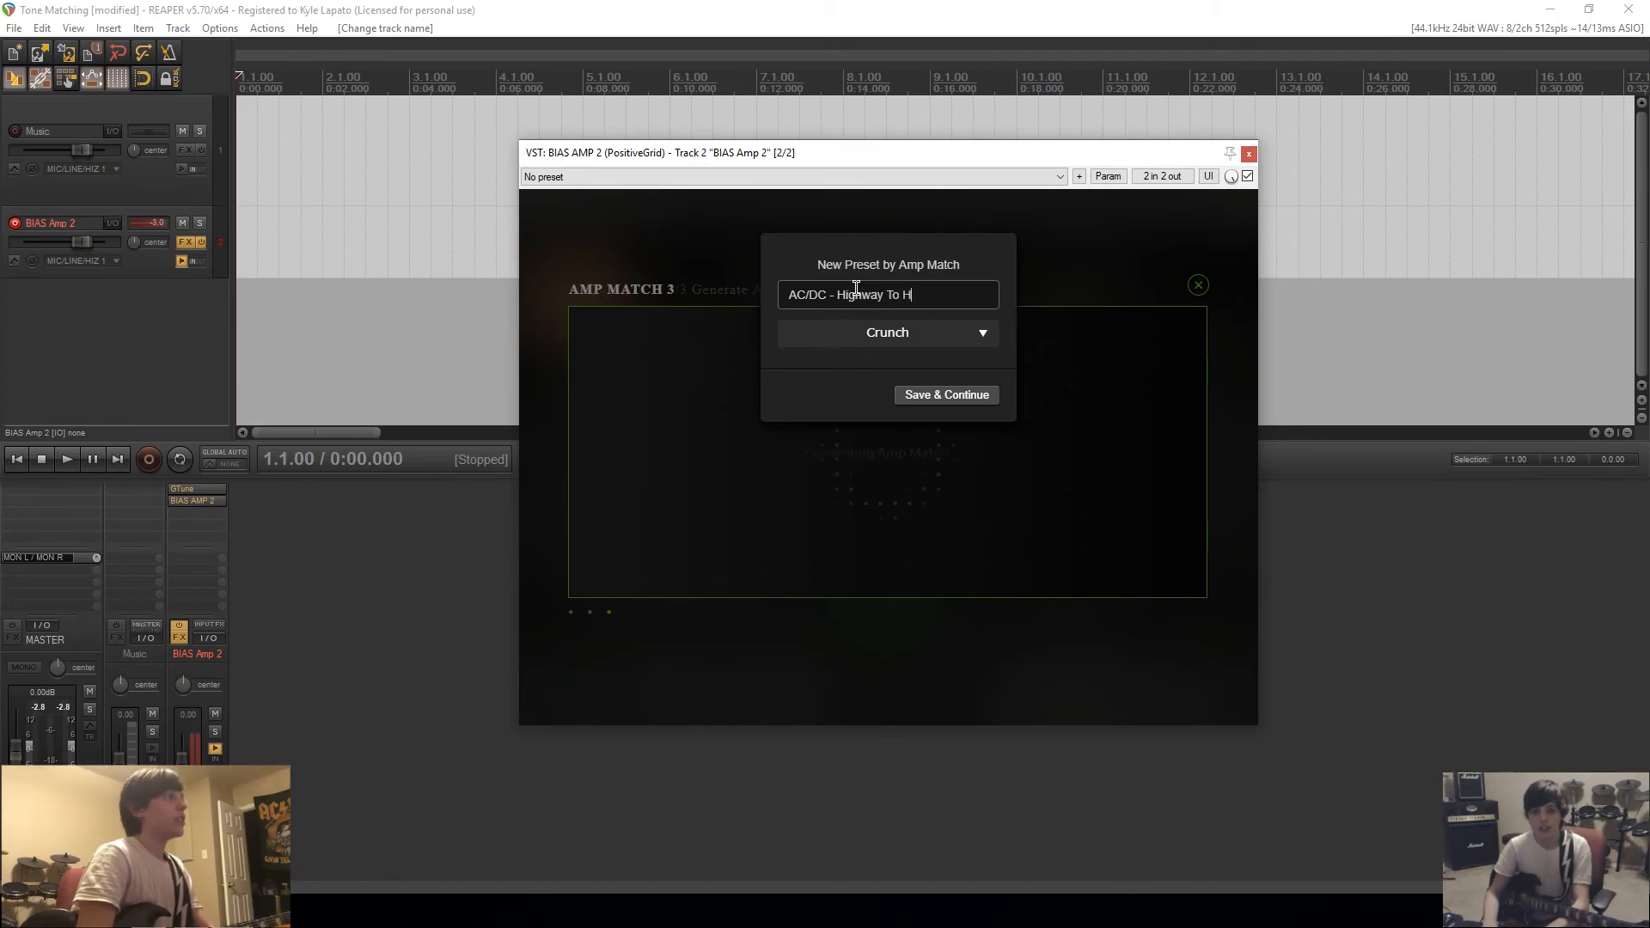
type("ell (Lead)")
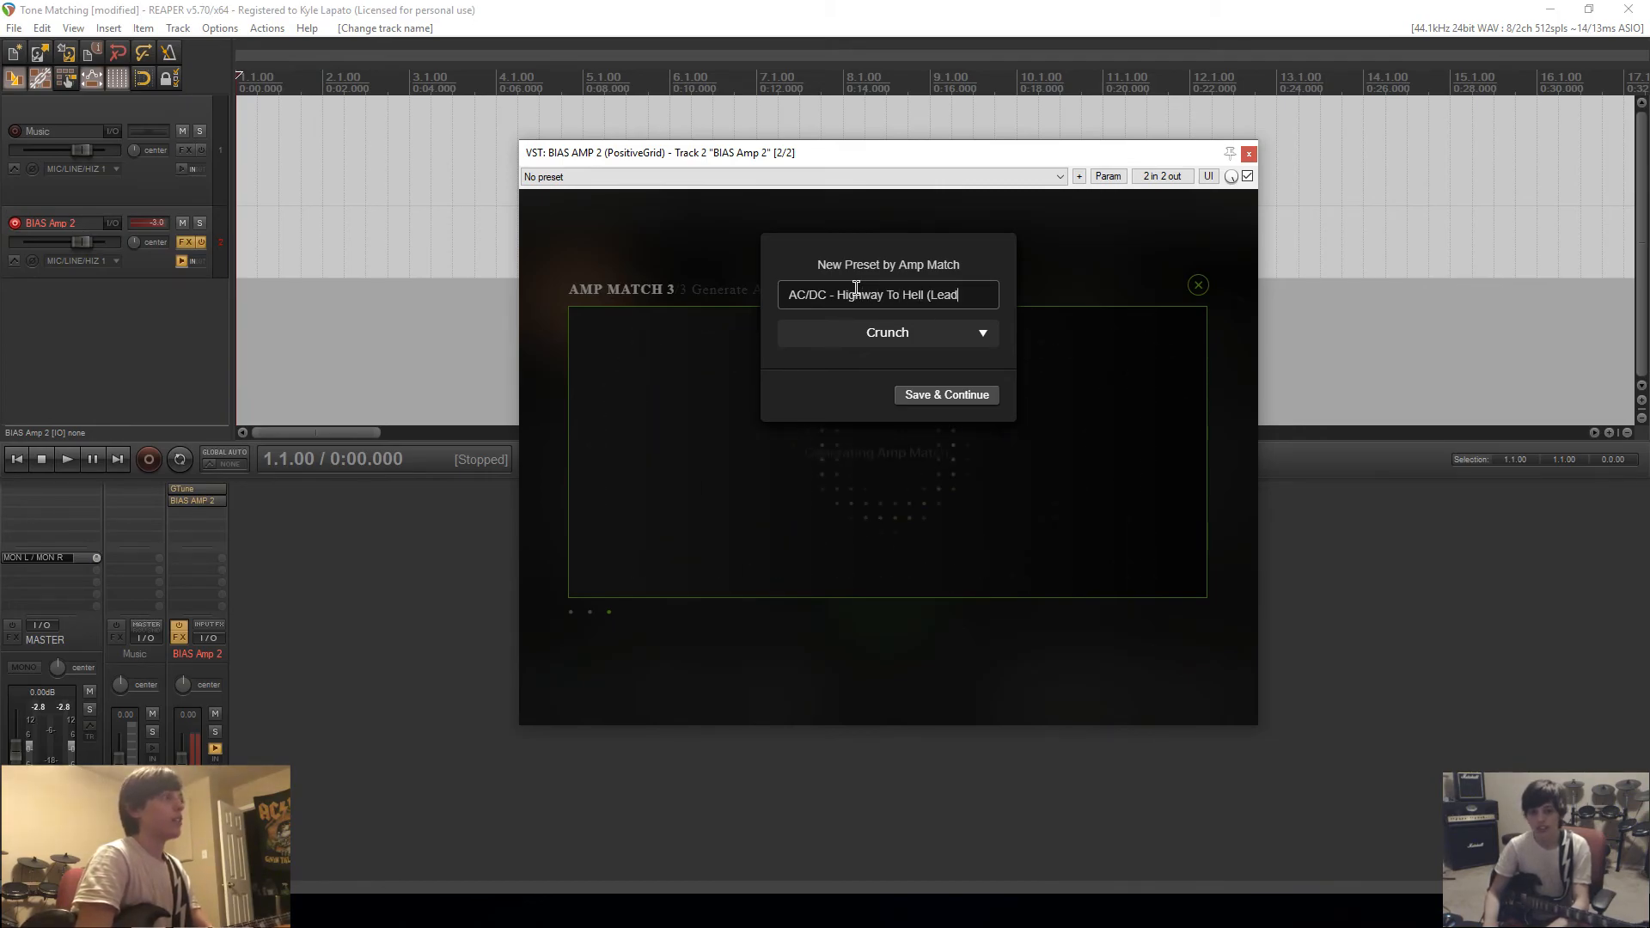
left_click(961, 397)
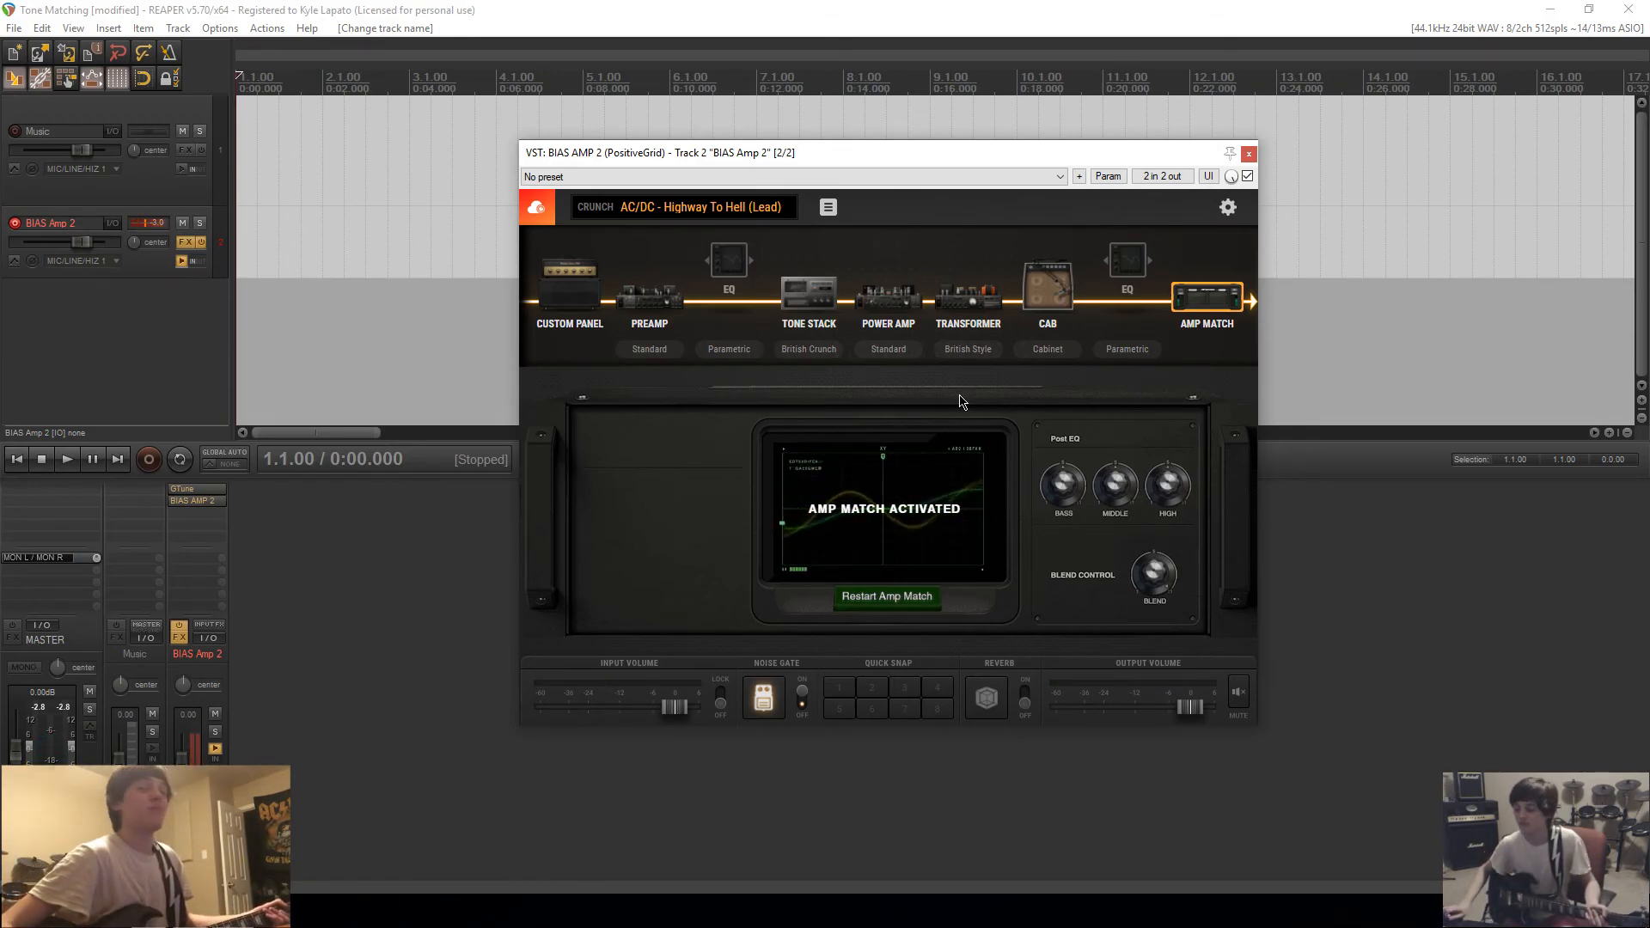
Step: Turn on the preset's reverb and set its type to Hall Medium
left_click(1024, 701)
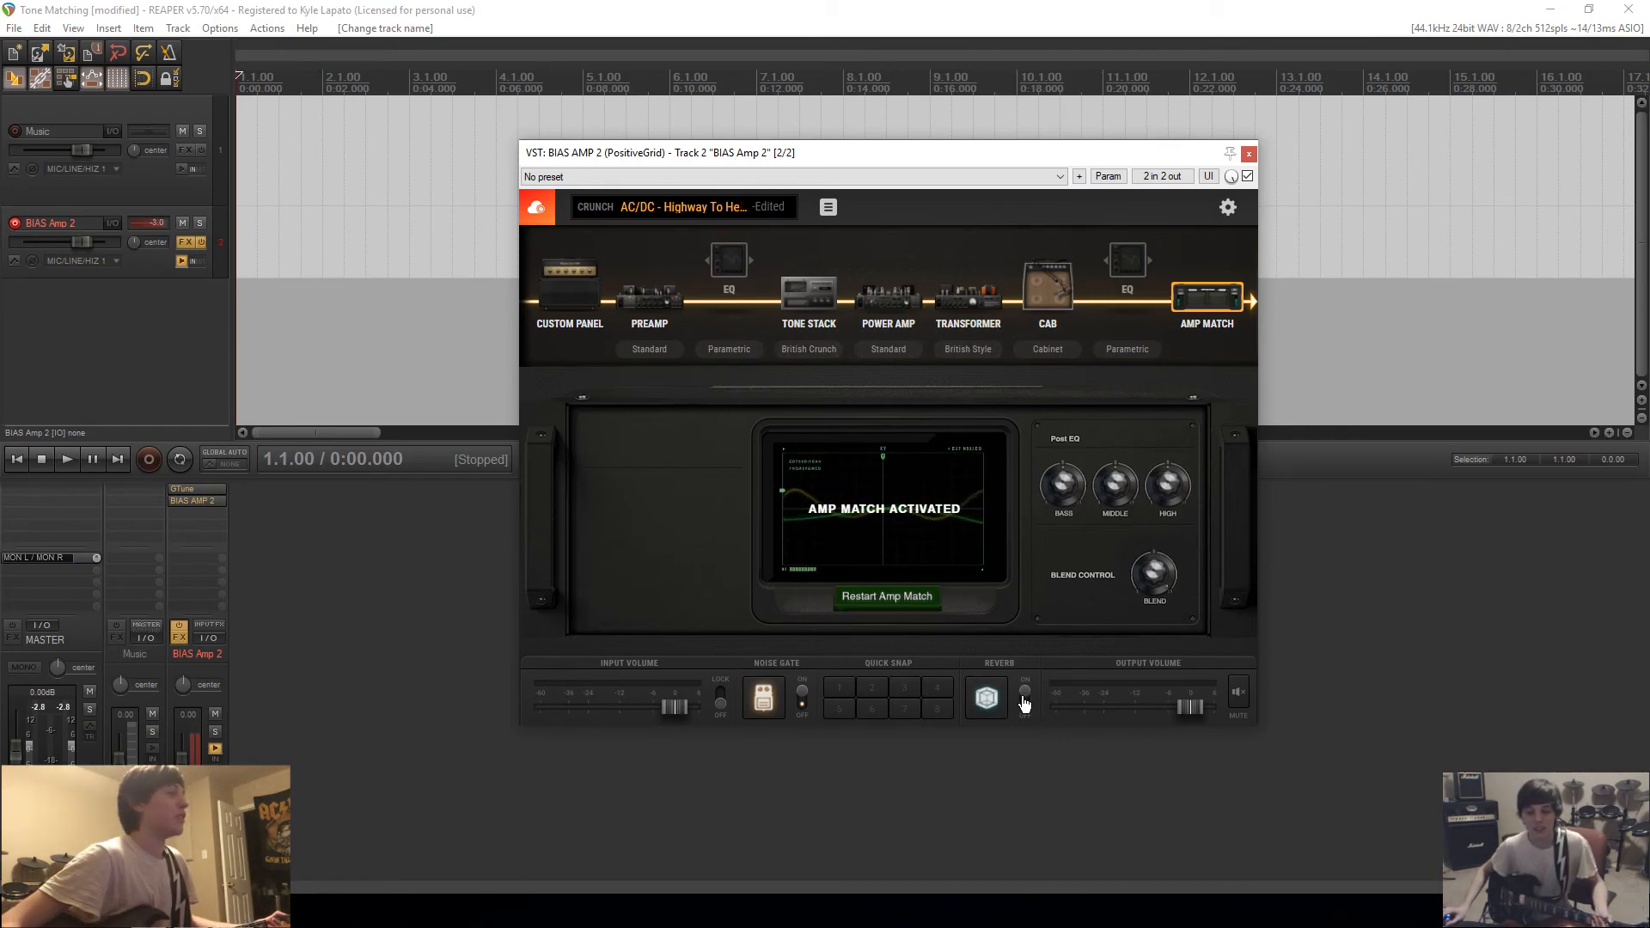
left_click(986, 698)
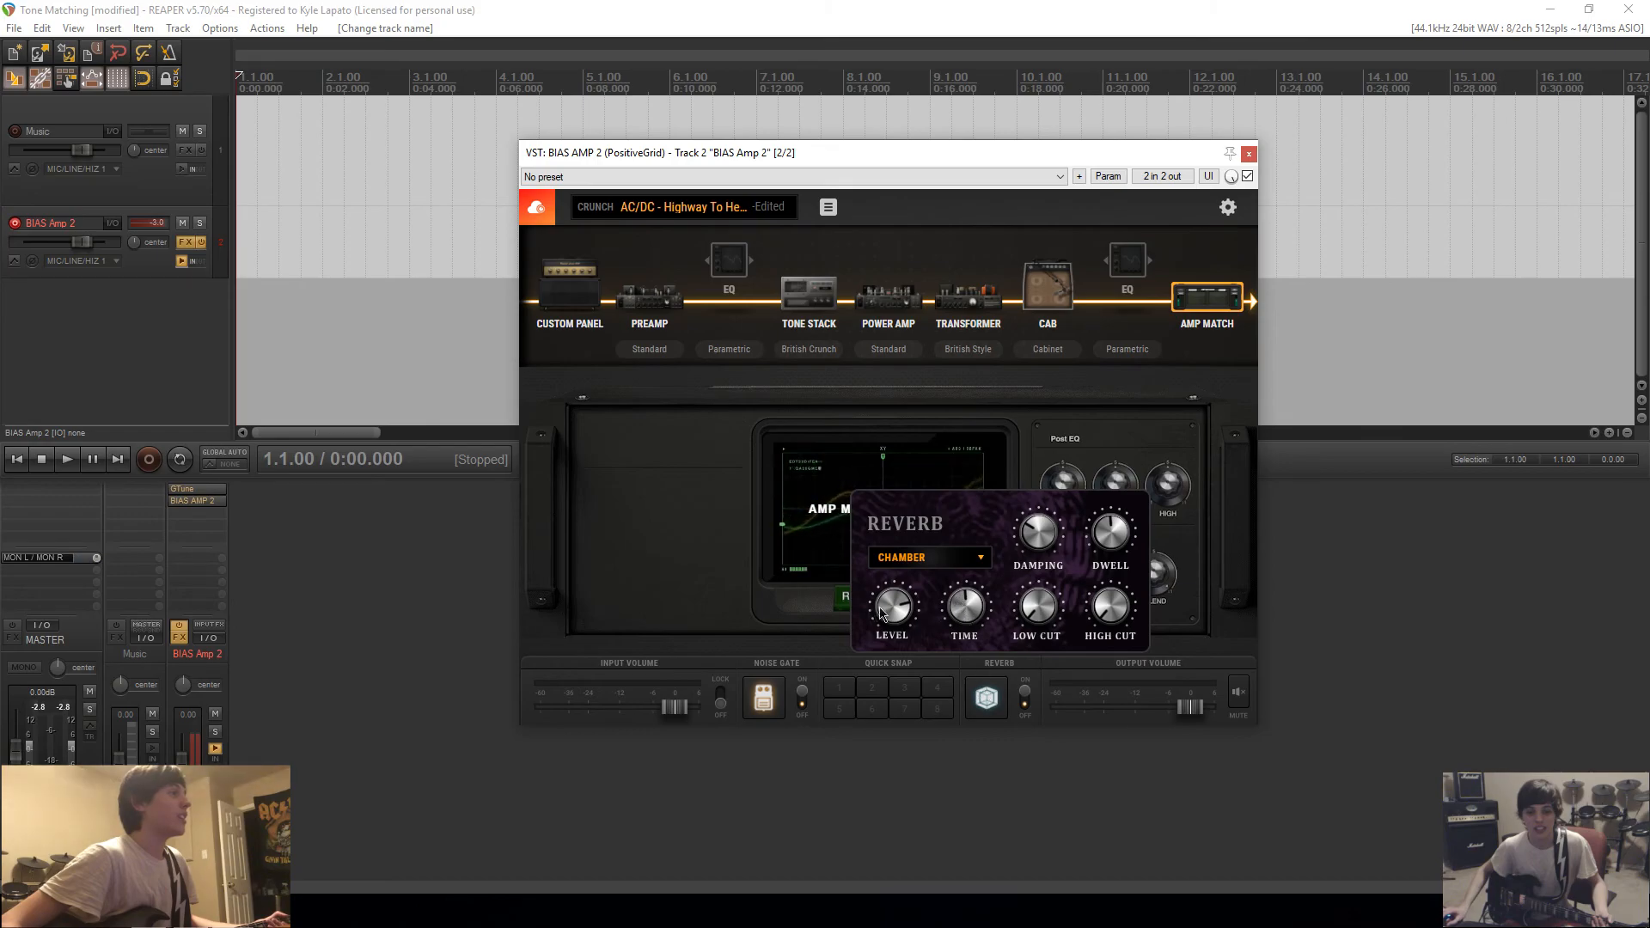
left_click(921, 558)
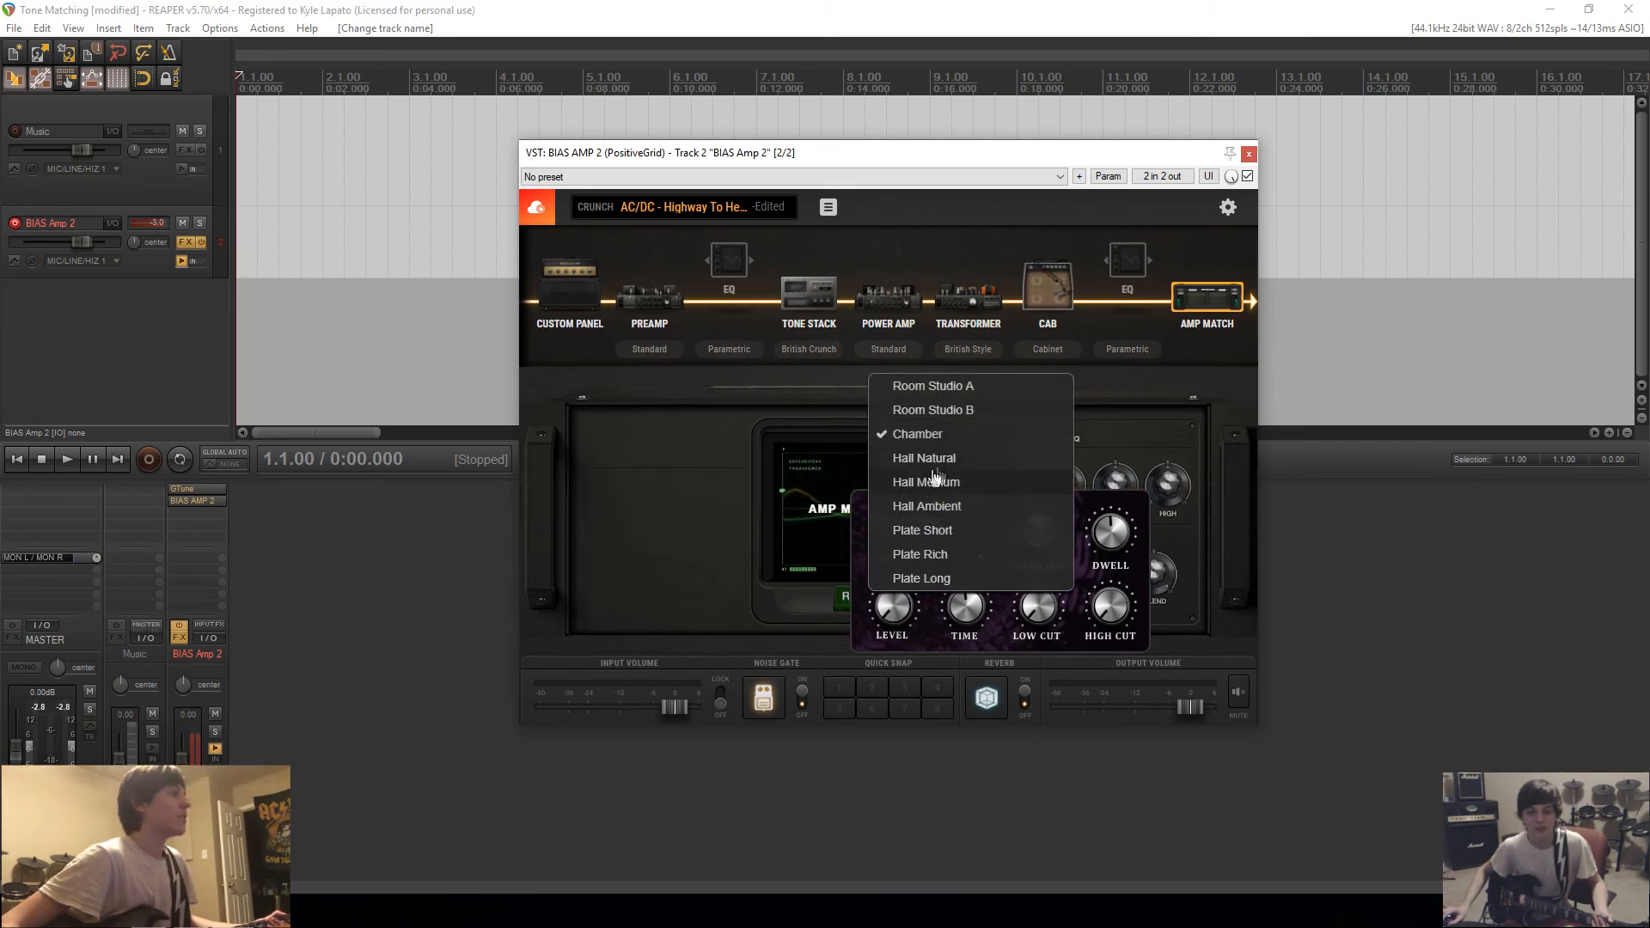
left_click(982, 483)
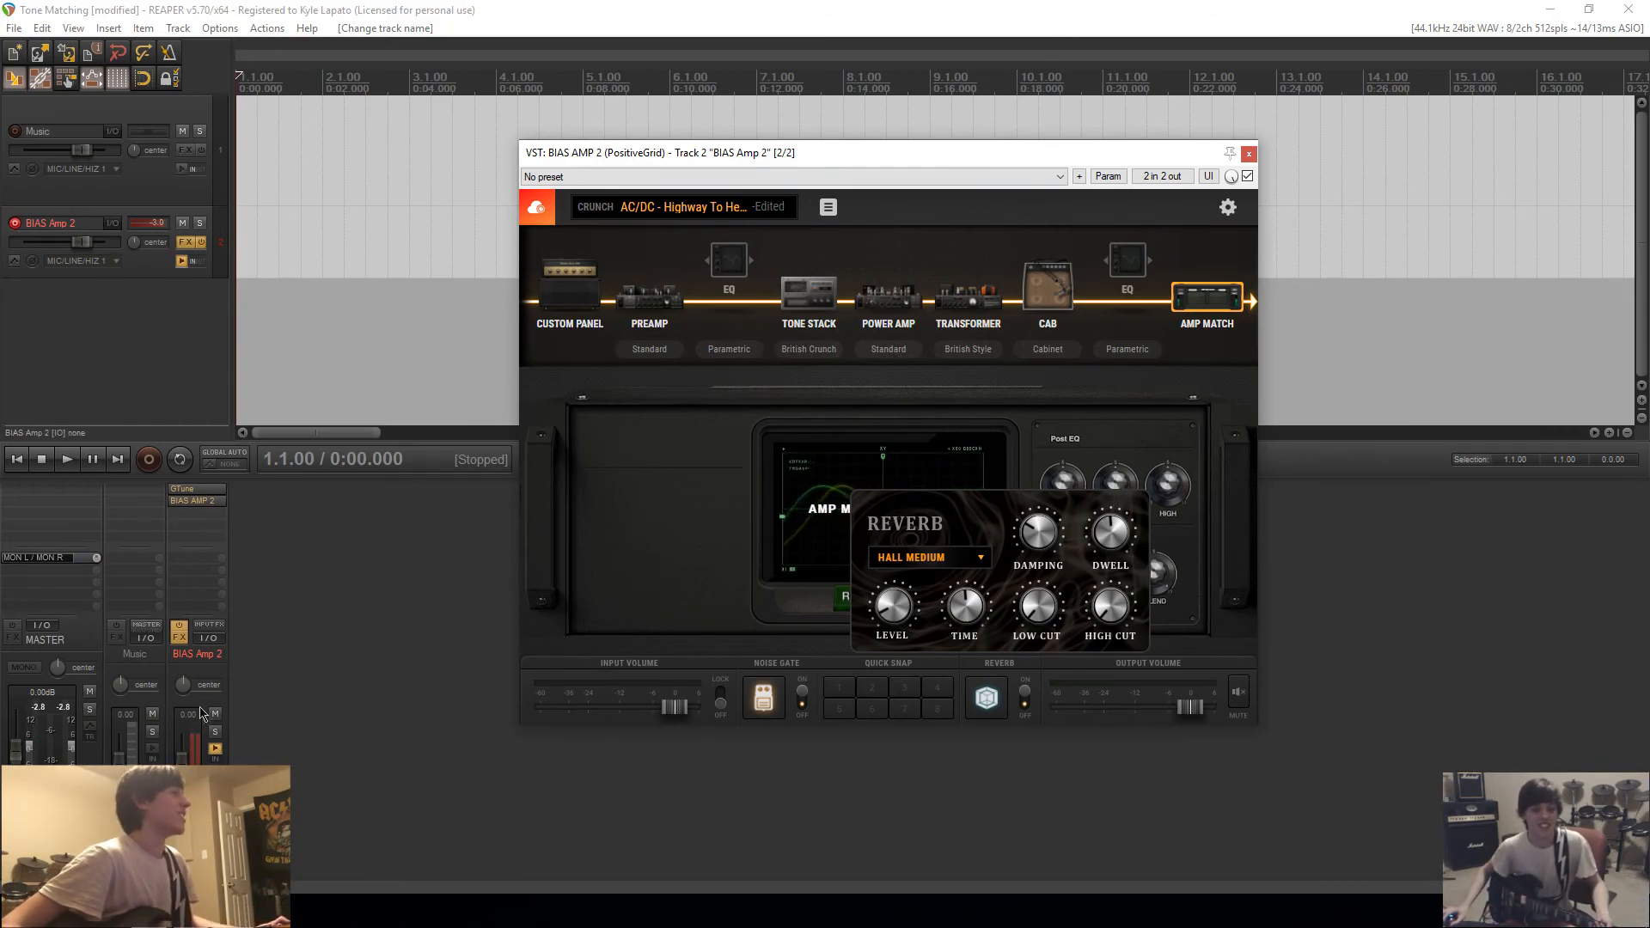
Step: Try the BIAS Amp 2 track panned almost fully right, close the reverb settings, and recenter the pan
left_click_drag(183, 684, 183, 678)
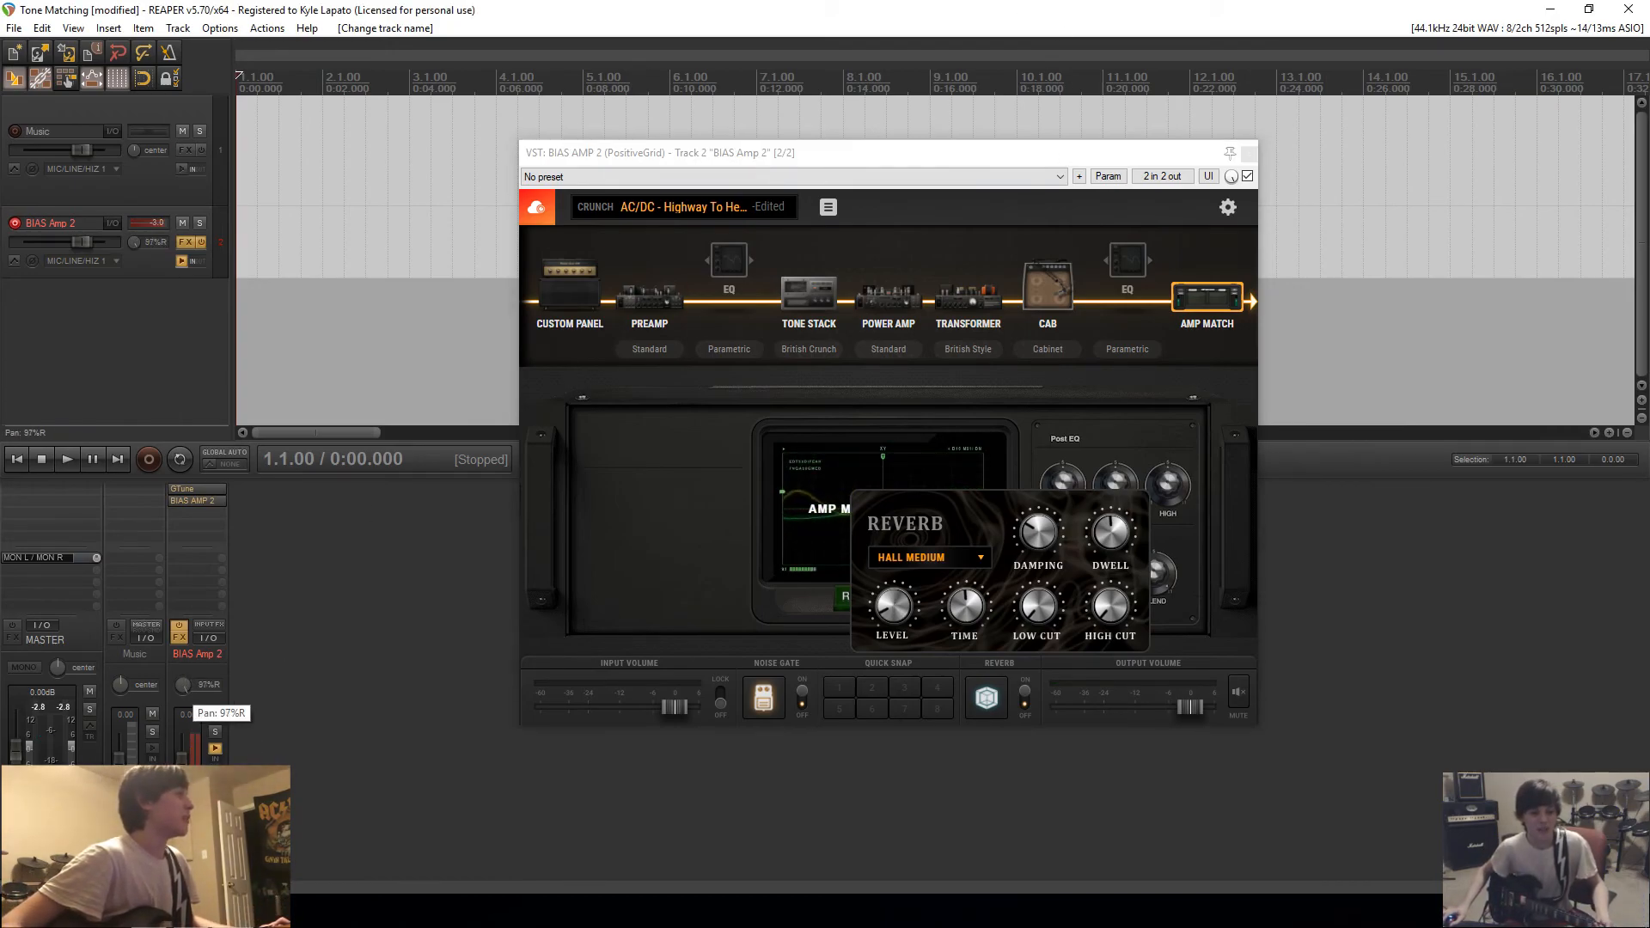
left_click_drag(183, 684, 181, 696)
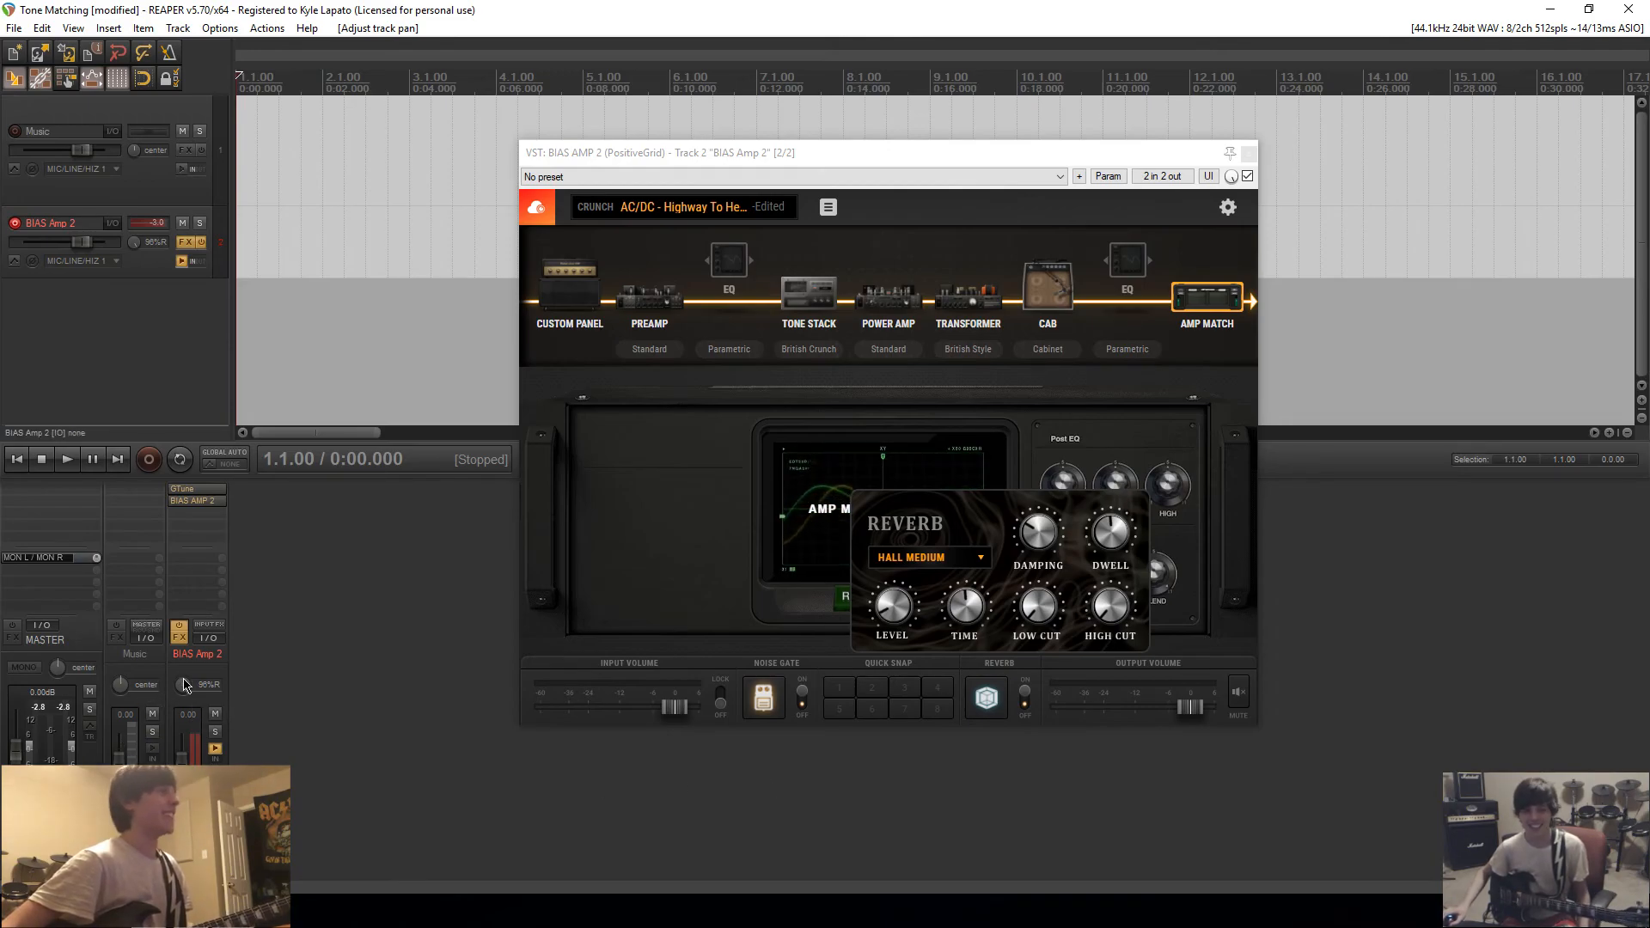
left_click(745, 548)
double_click(189, 692)
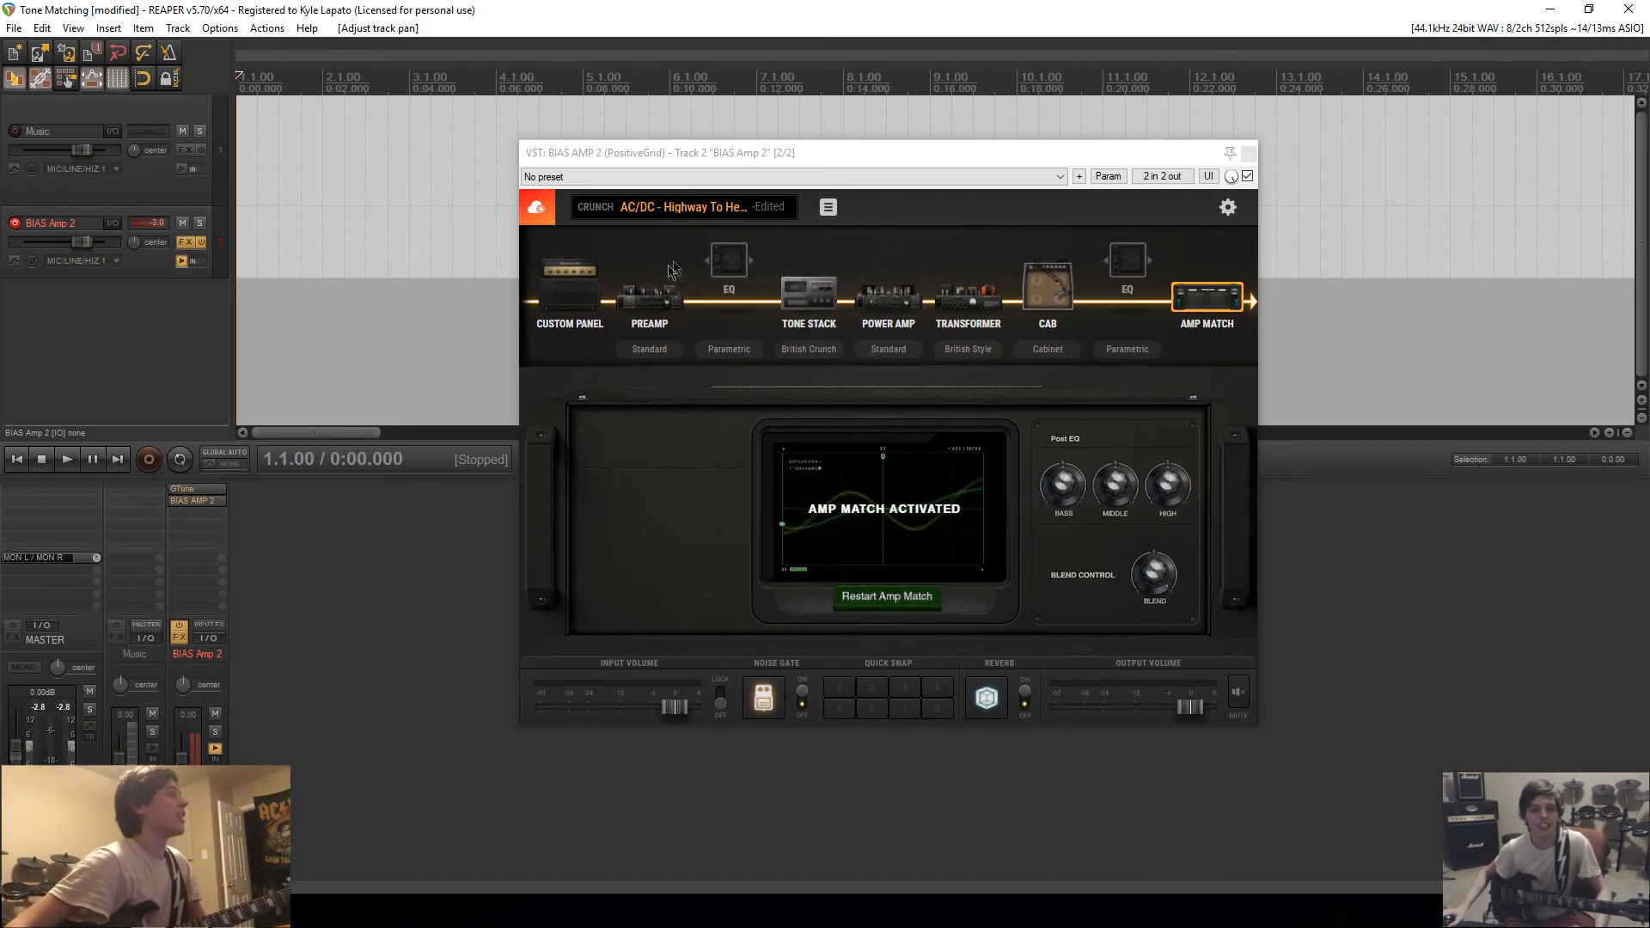
Step: Load the British Plexi 50w preset from the Crunch category and close the preset browser
left_click(701, 207)
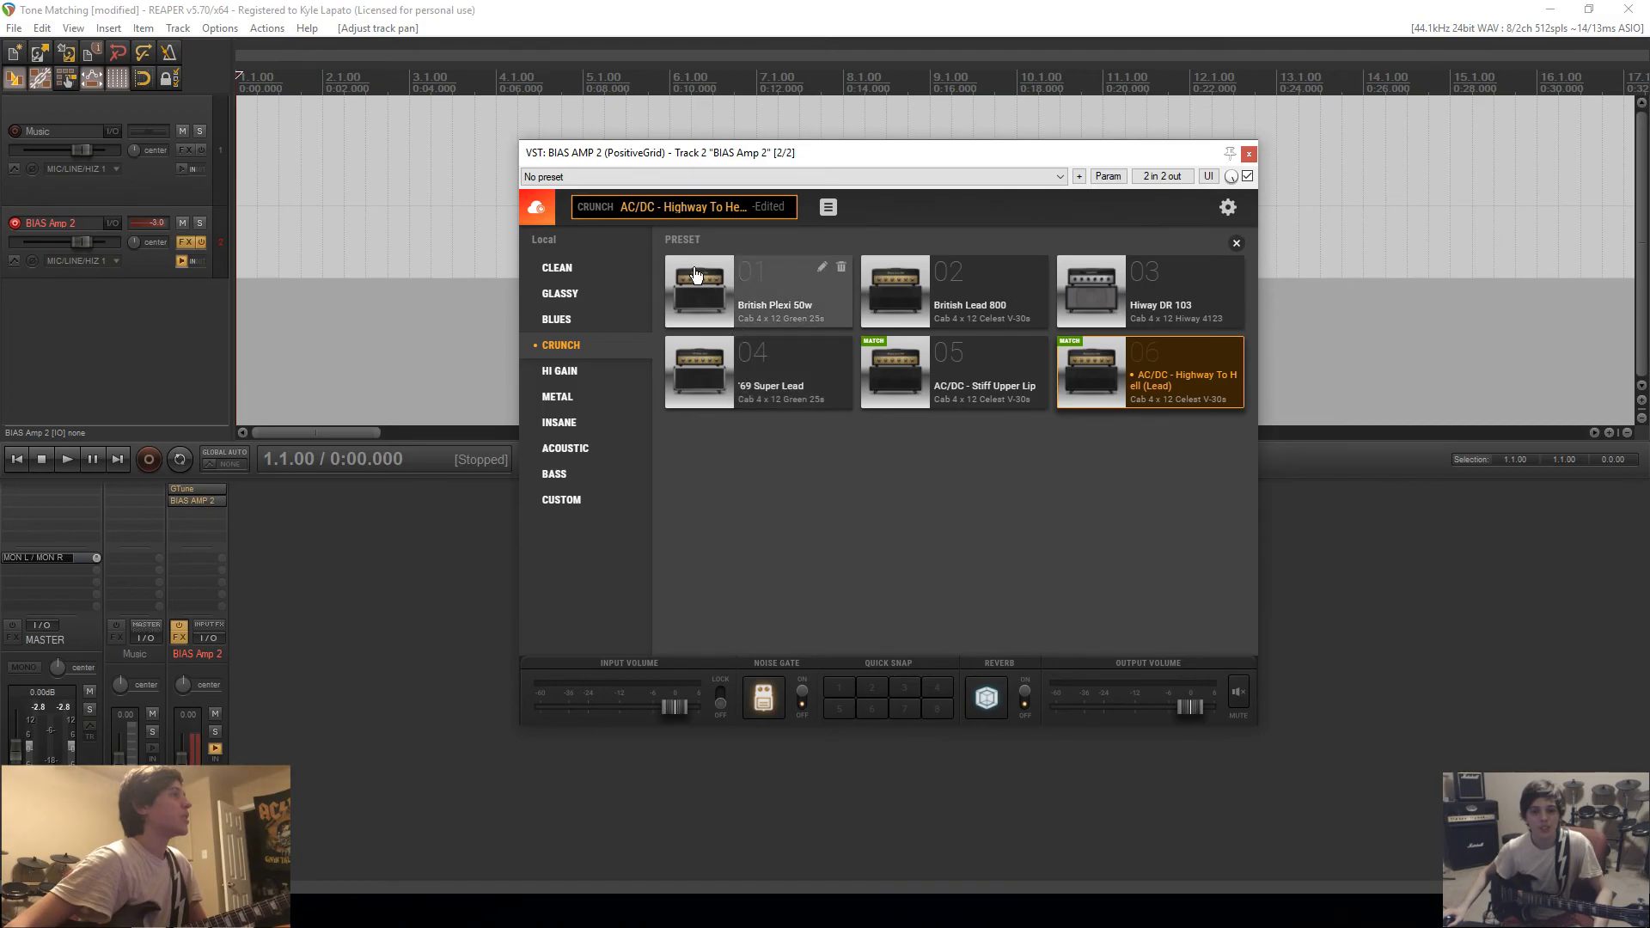
left_click(712, 298)
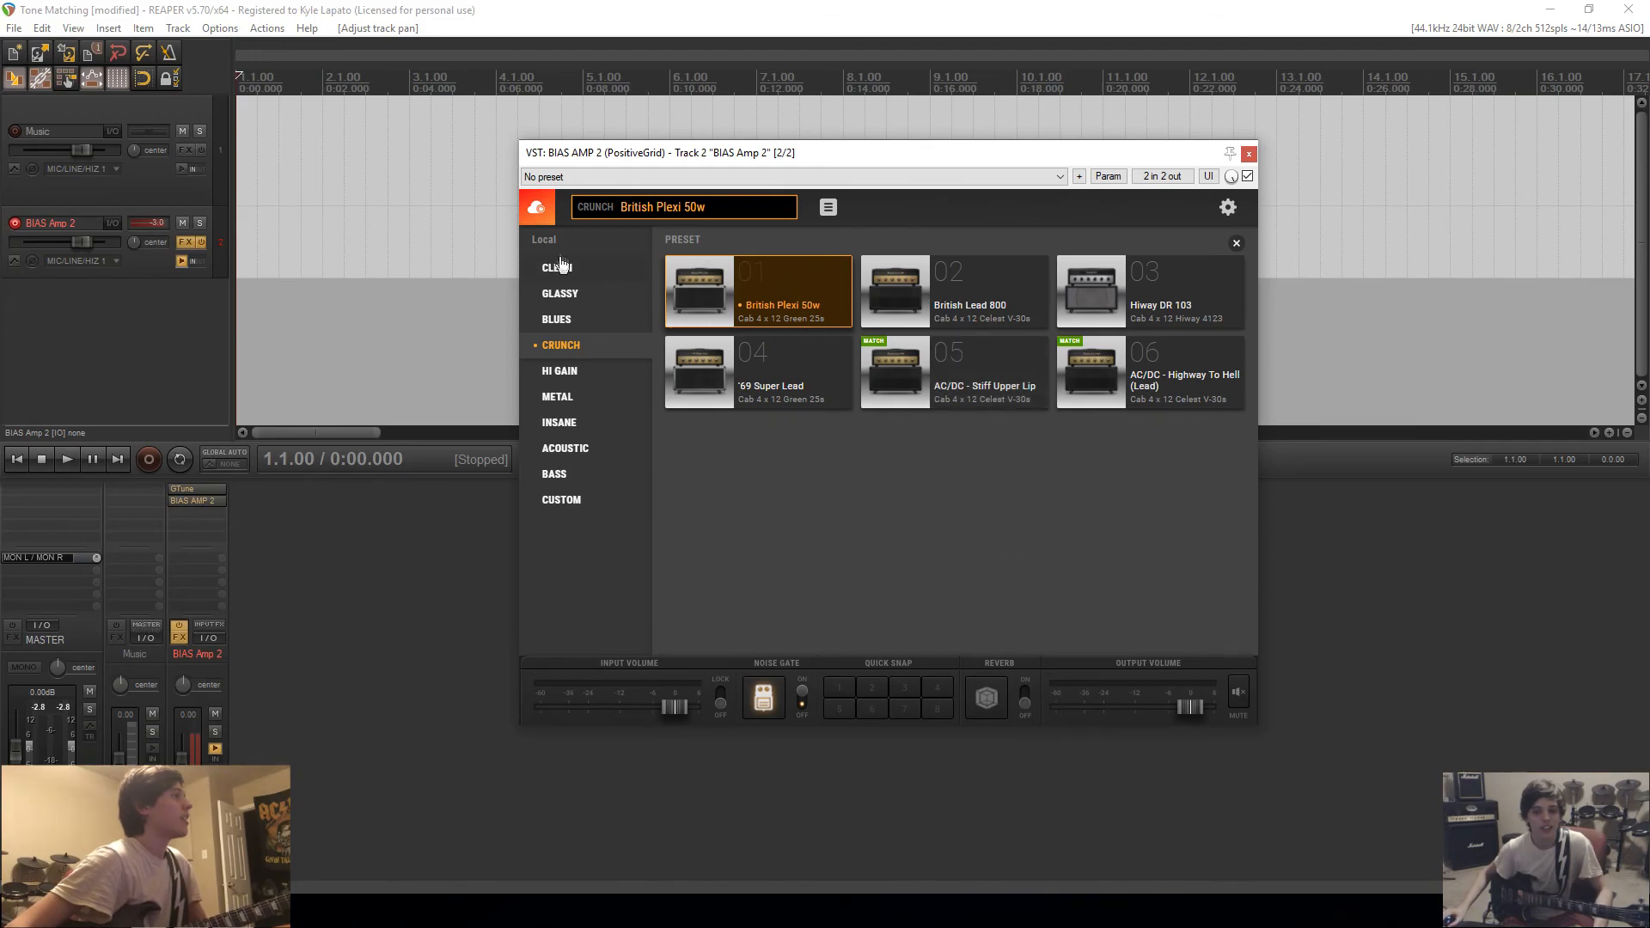
left_click(830, 210)
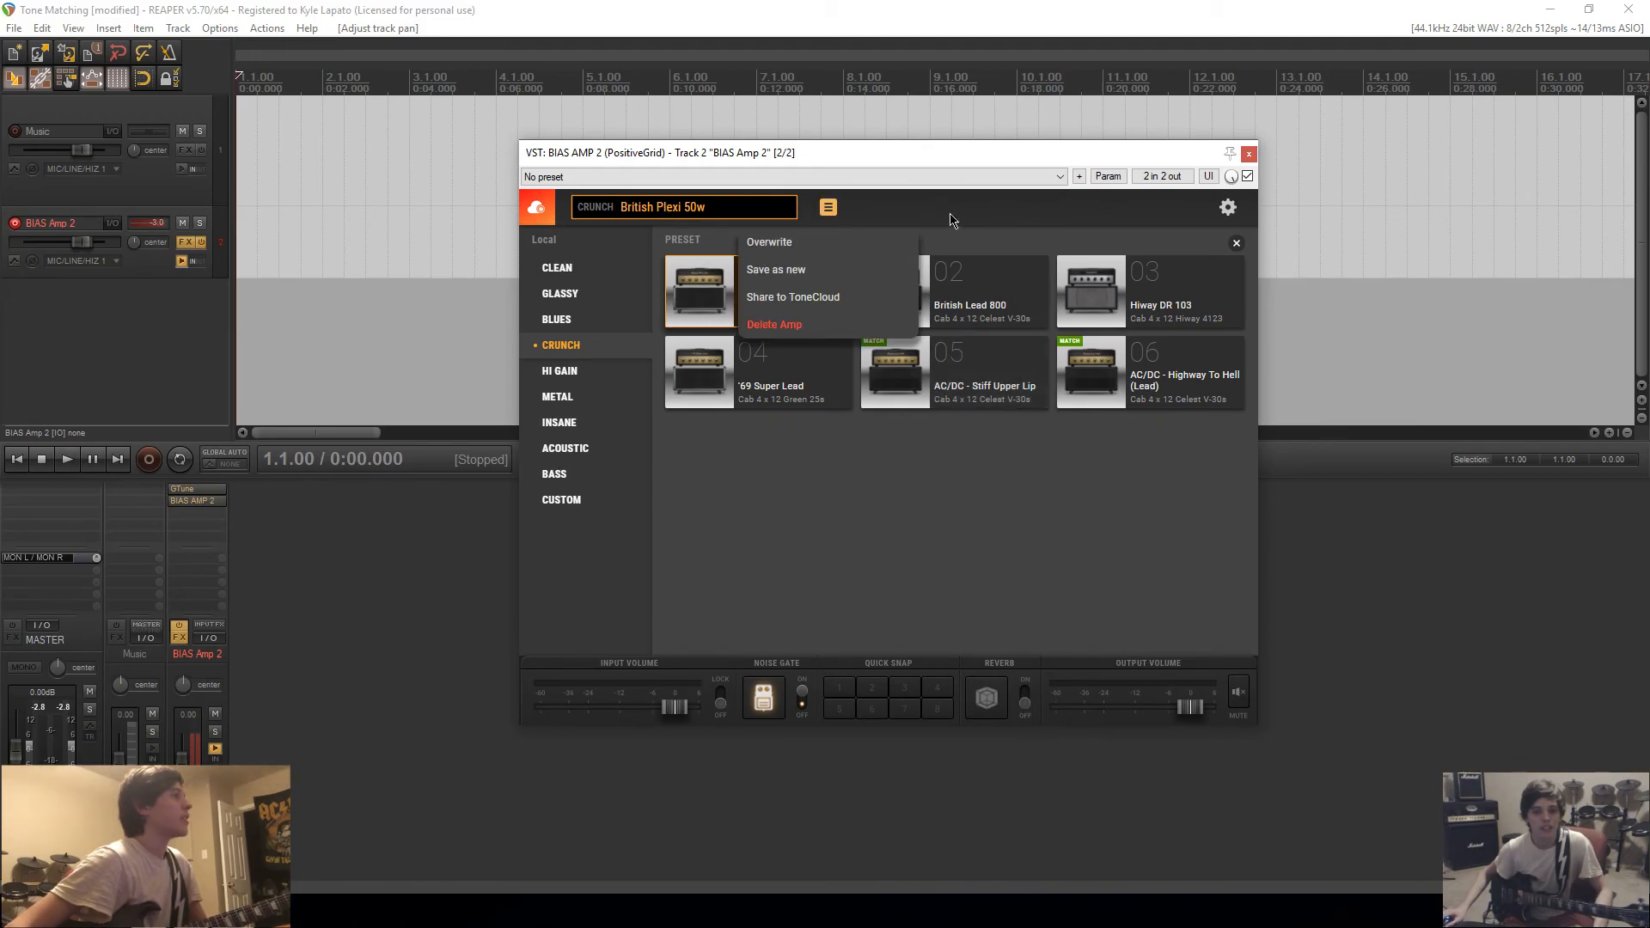
left_click(1236, 243)
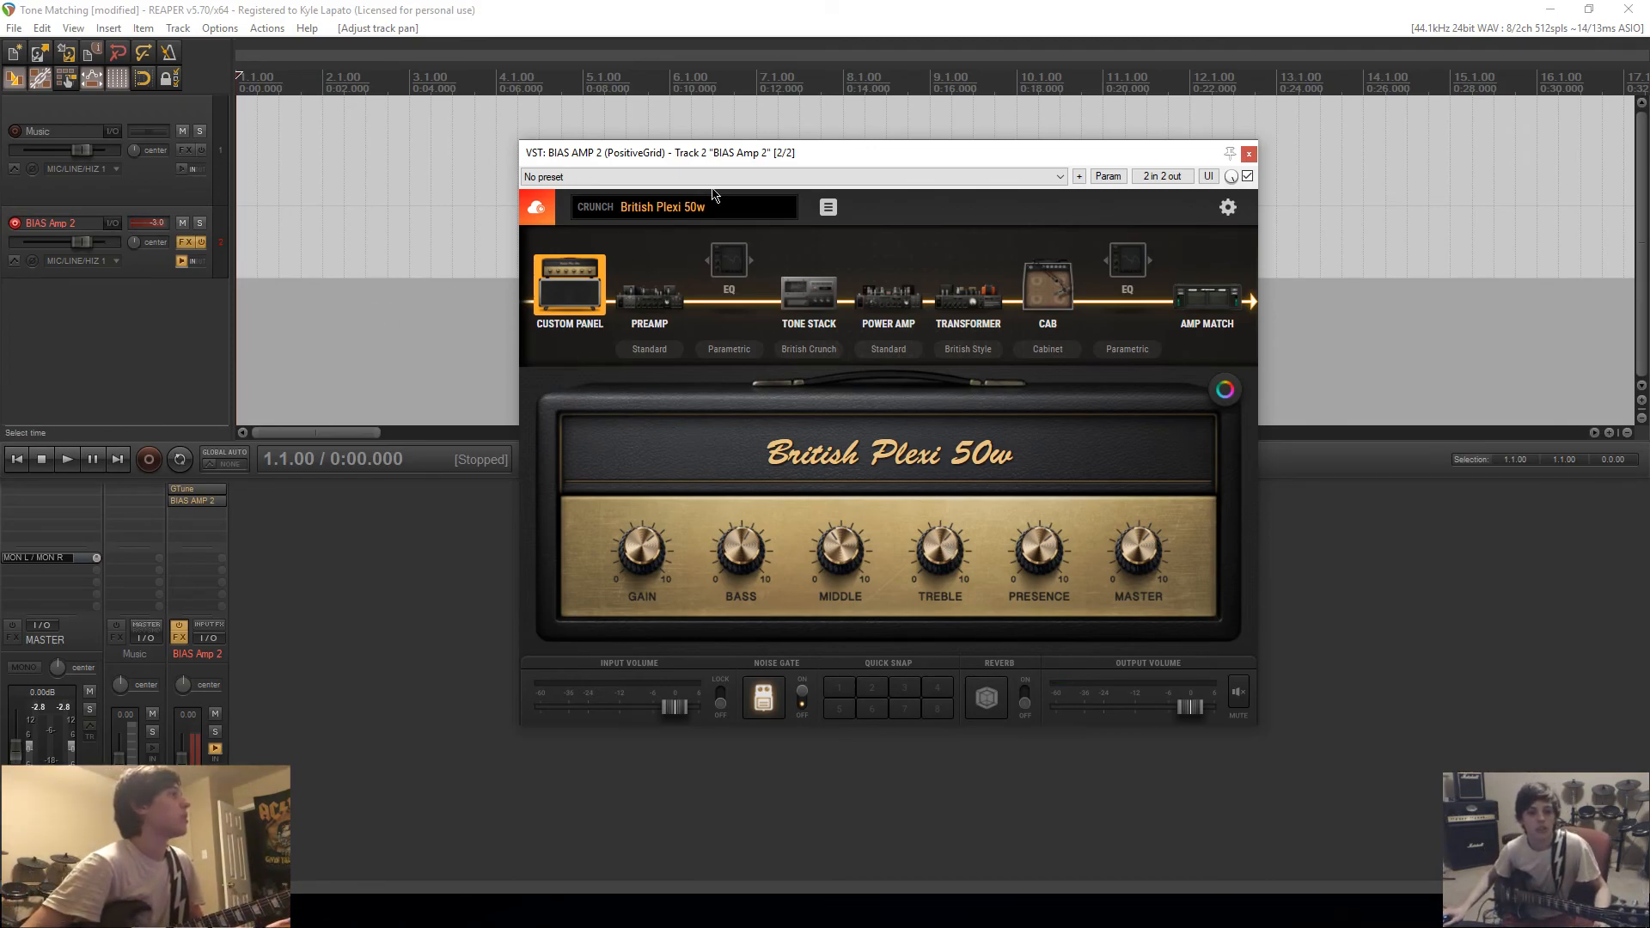
Step: Start Amp Match on the British Plexi 50w preset, choose a solo guitar track as source, and proceed to the audio import
left_click(1211, 305)
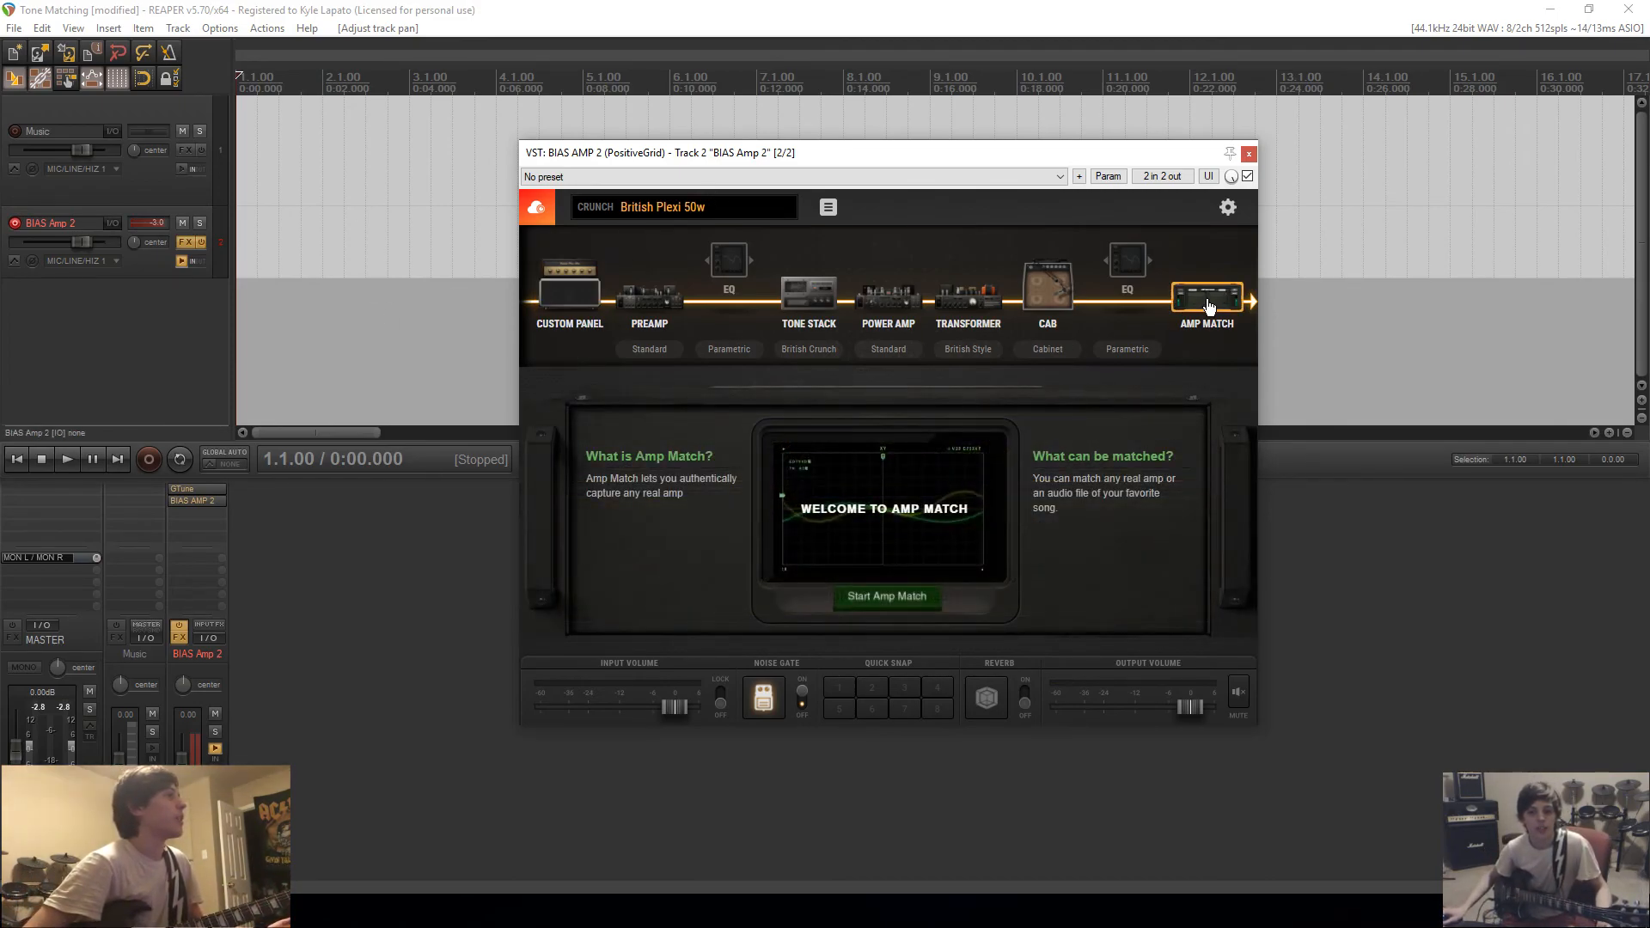
left_click(886, 605)
left_click(1065, 468)
left_click(1175, 628)
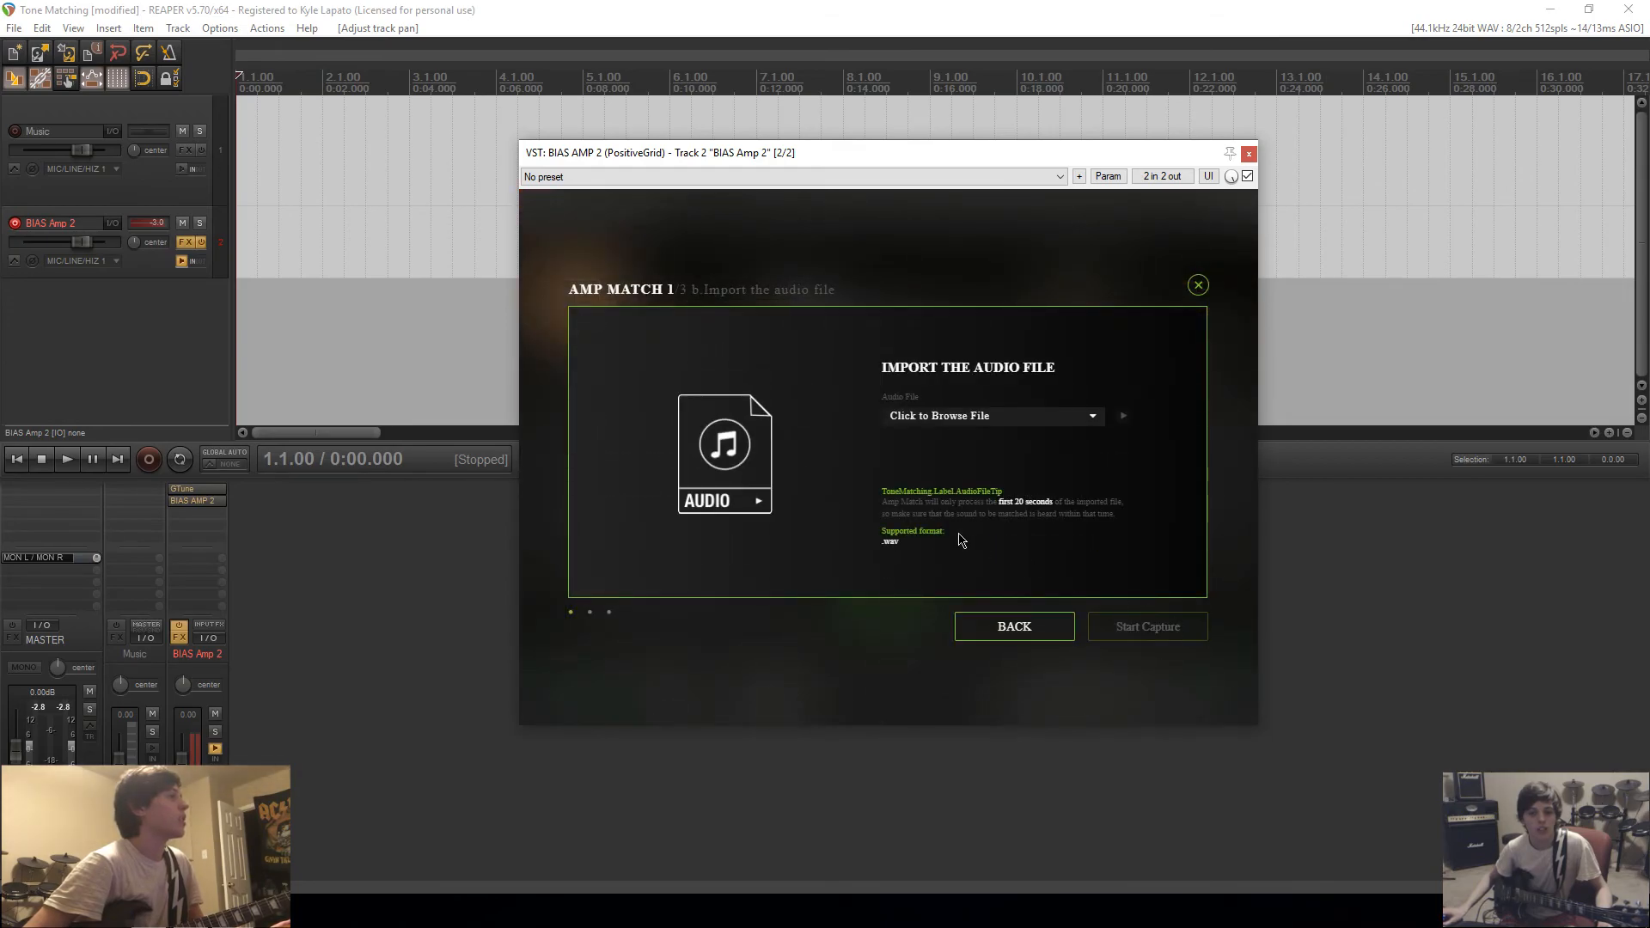
Step: Import HTH Lead Match 2.wav from the MUFFINZ!!! > Raws folder on the Memory Dump (X:) drive as the Amp Match audio file
left_click(1020, 421)
left_click(494, 571)
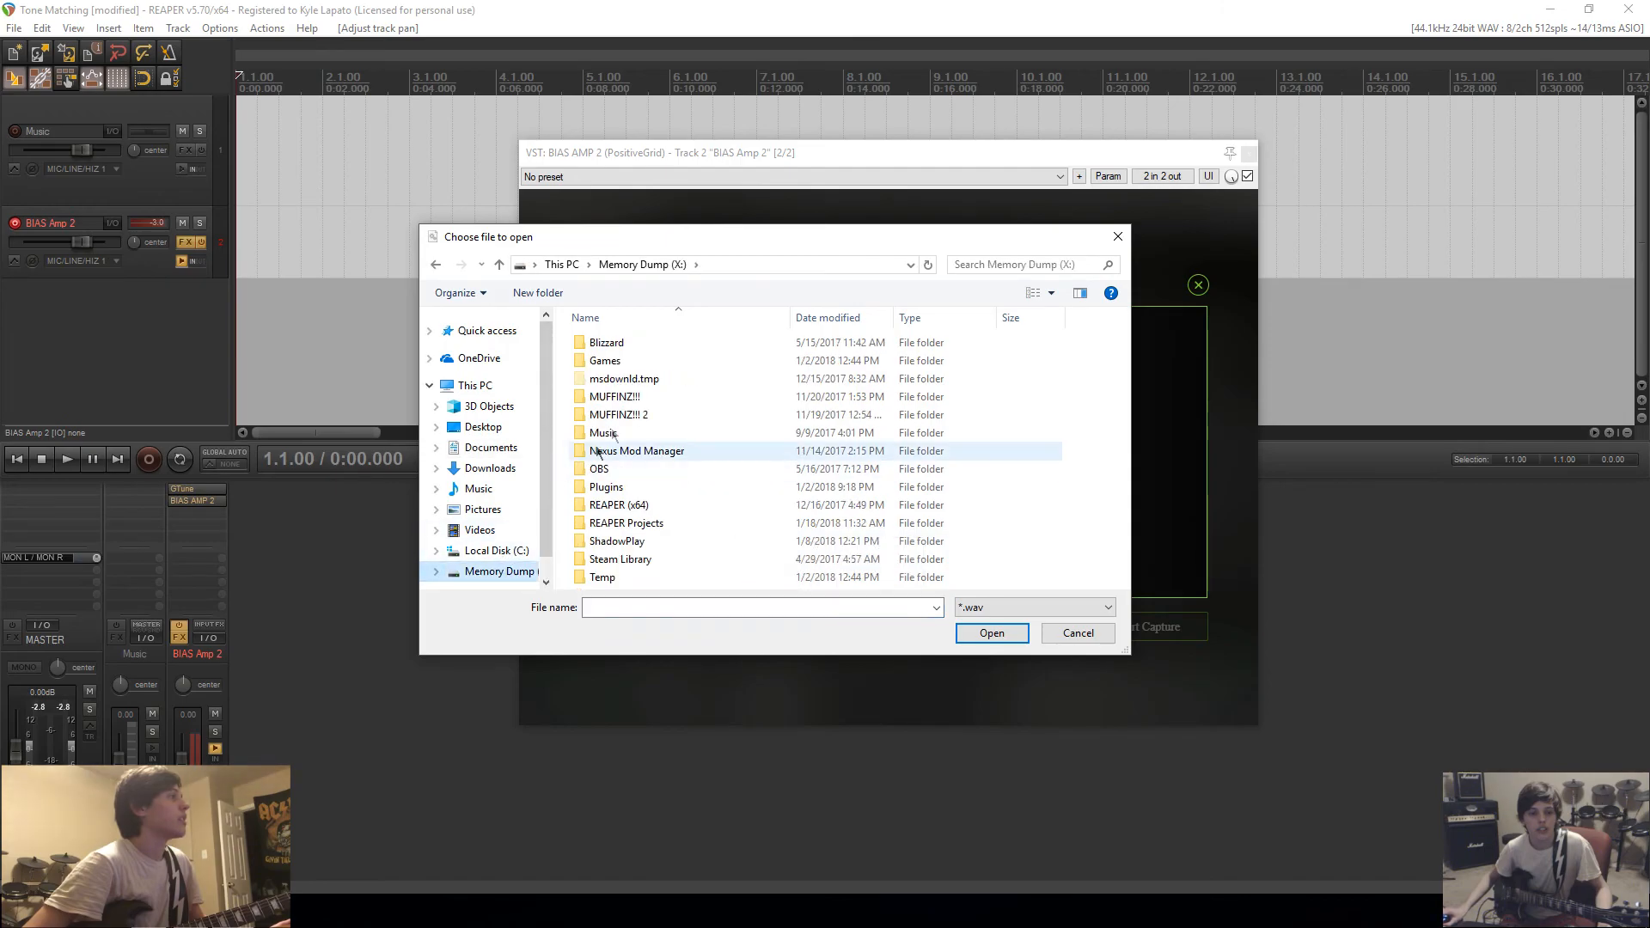
double_click(648, 400)
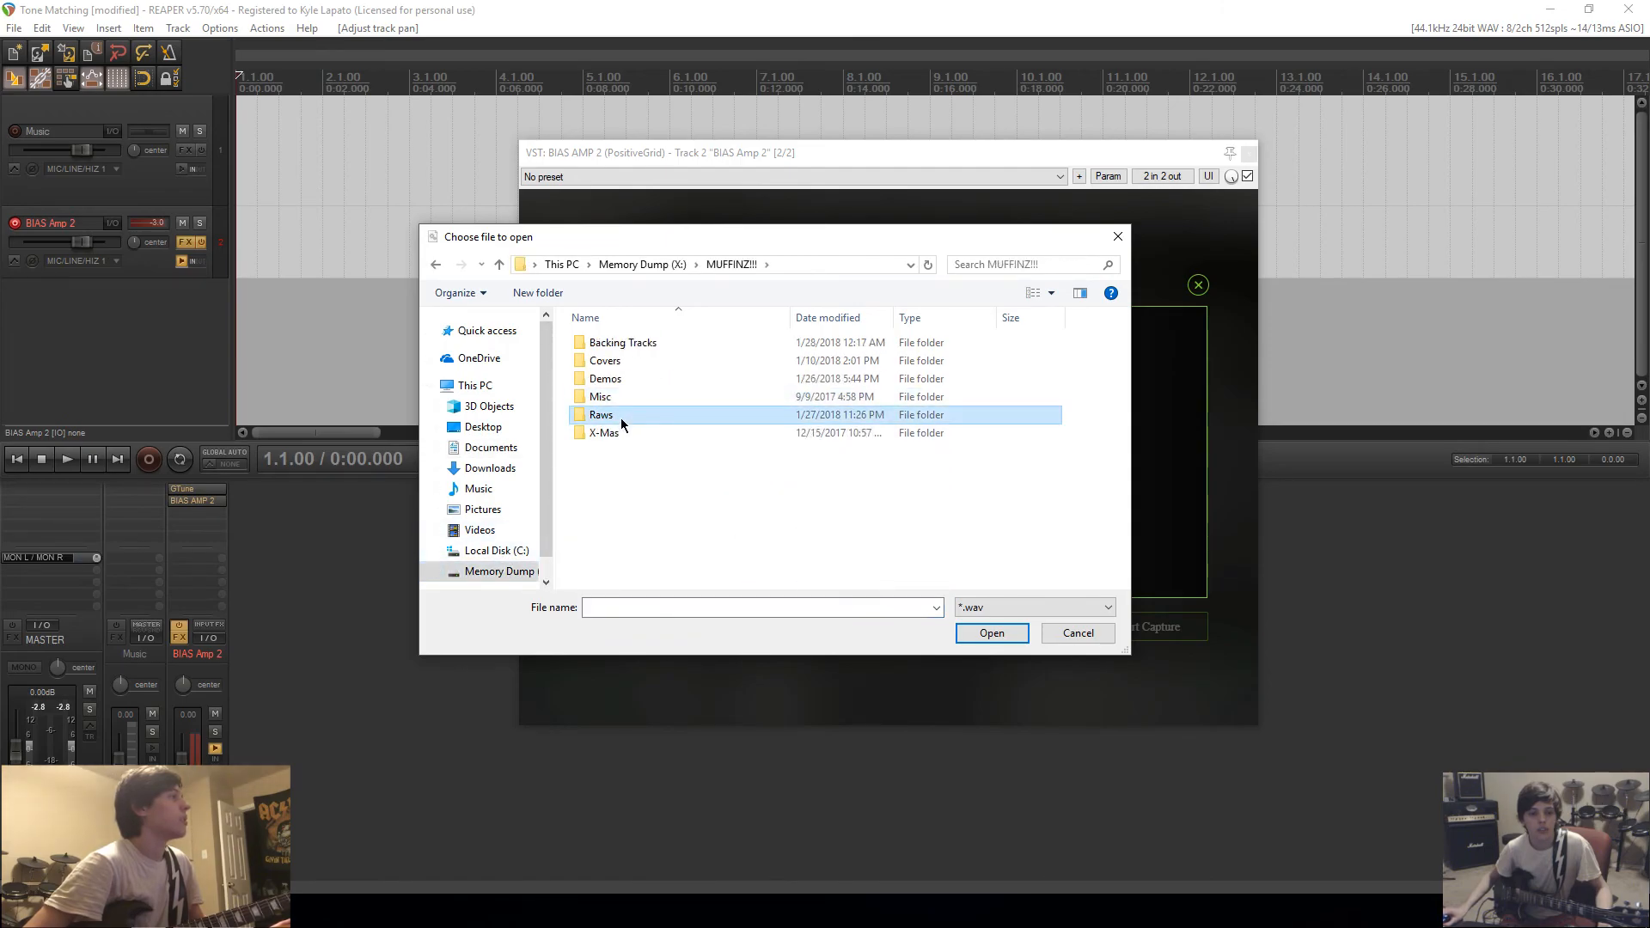
double_click(622, 418)
left_click(636, 506)
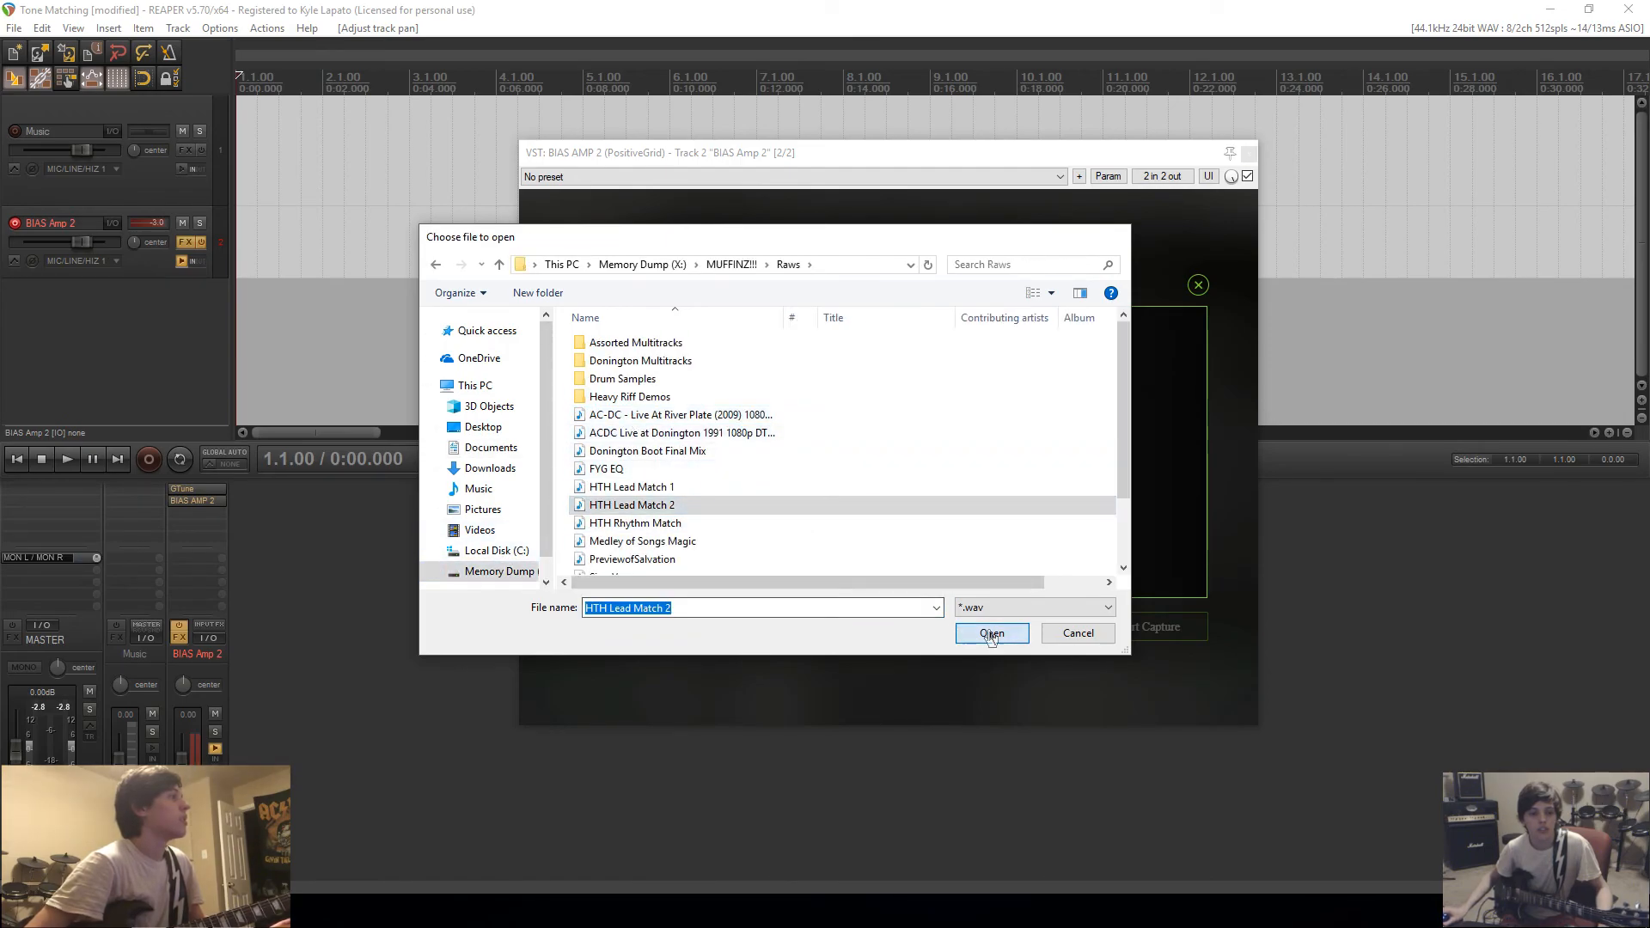
left_click(990, 633)
left_click(981, 344)
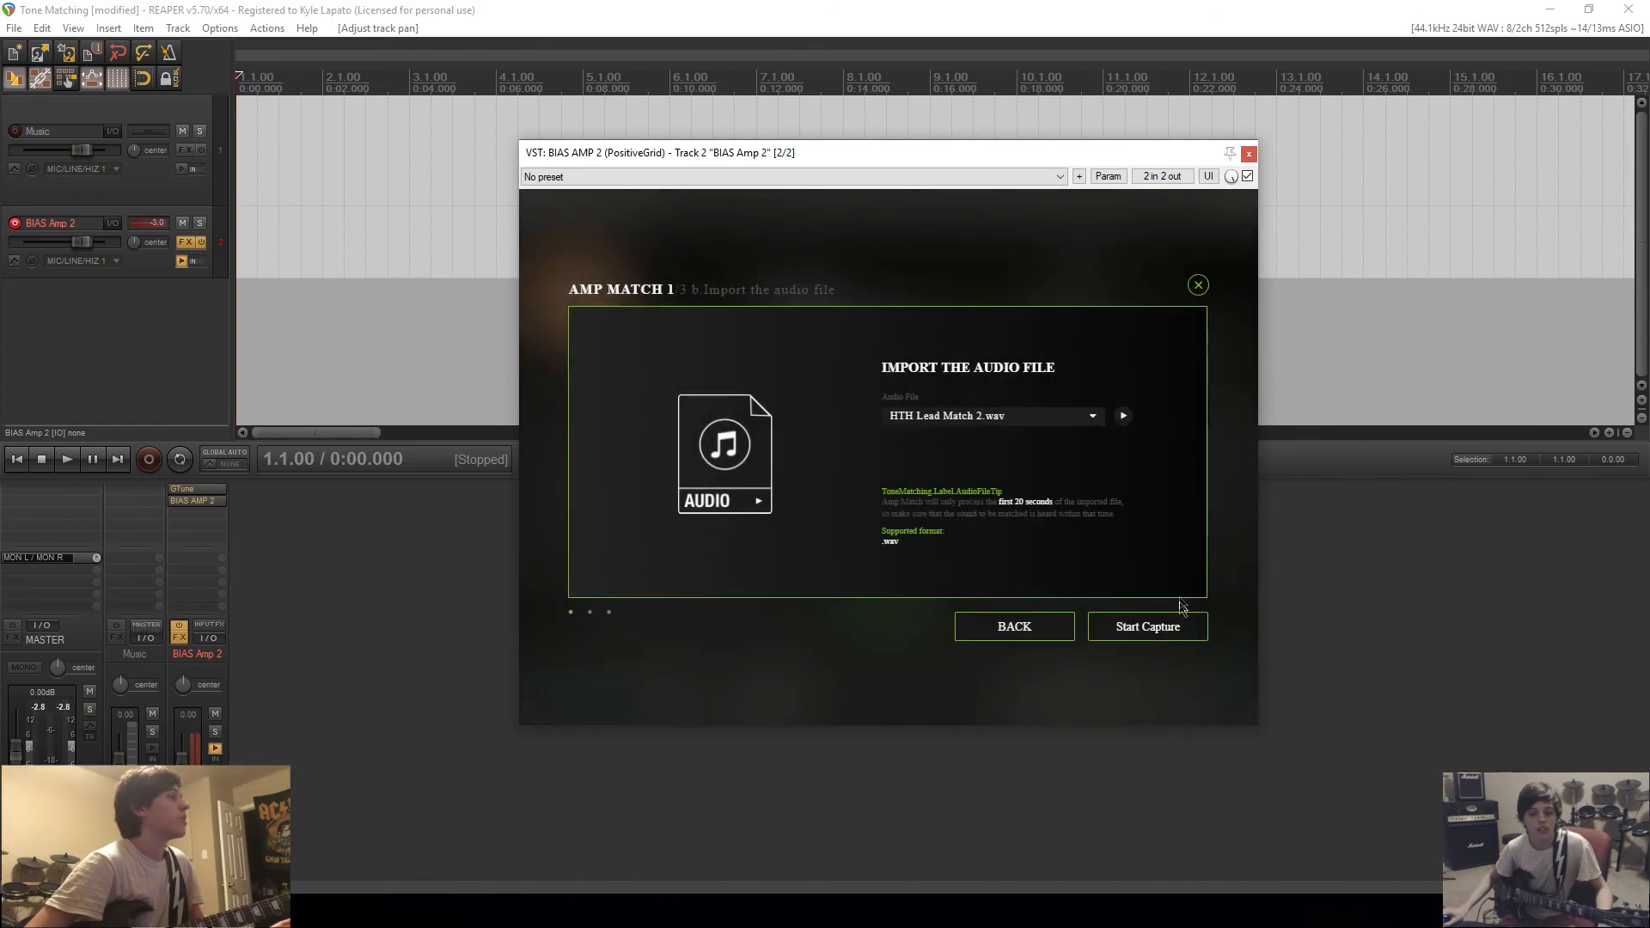
Step: Preview HTH Lead Match 2.wav, stop the playback, and start capturing the audio file
left_click(1120, 416)
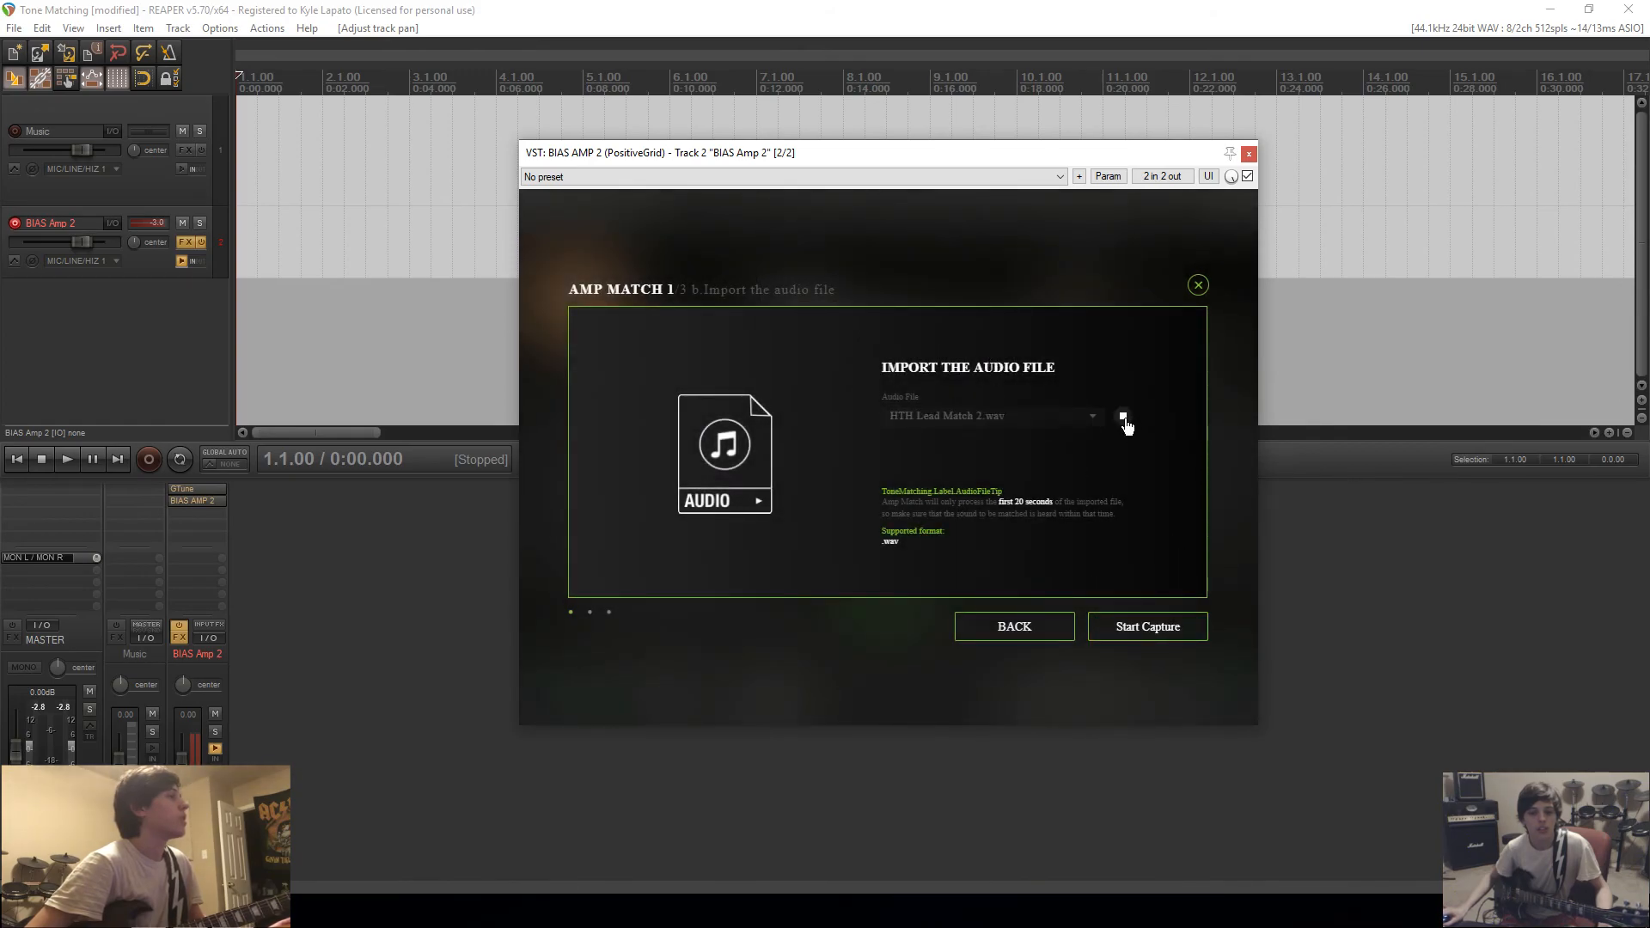
left_click(1123, 417)
left_click(1186, 626)
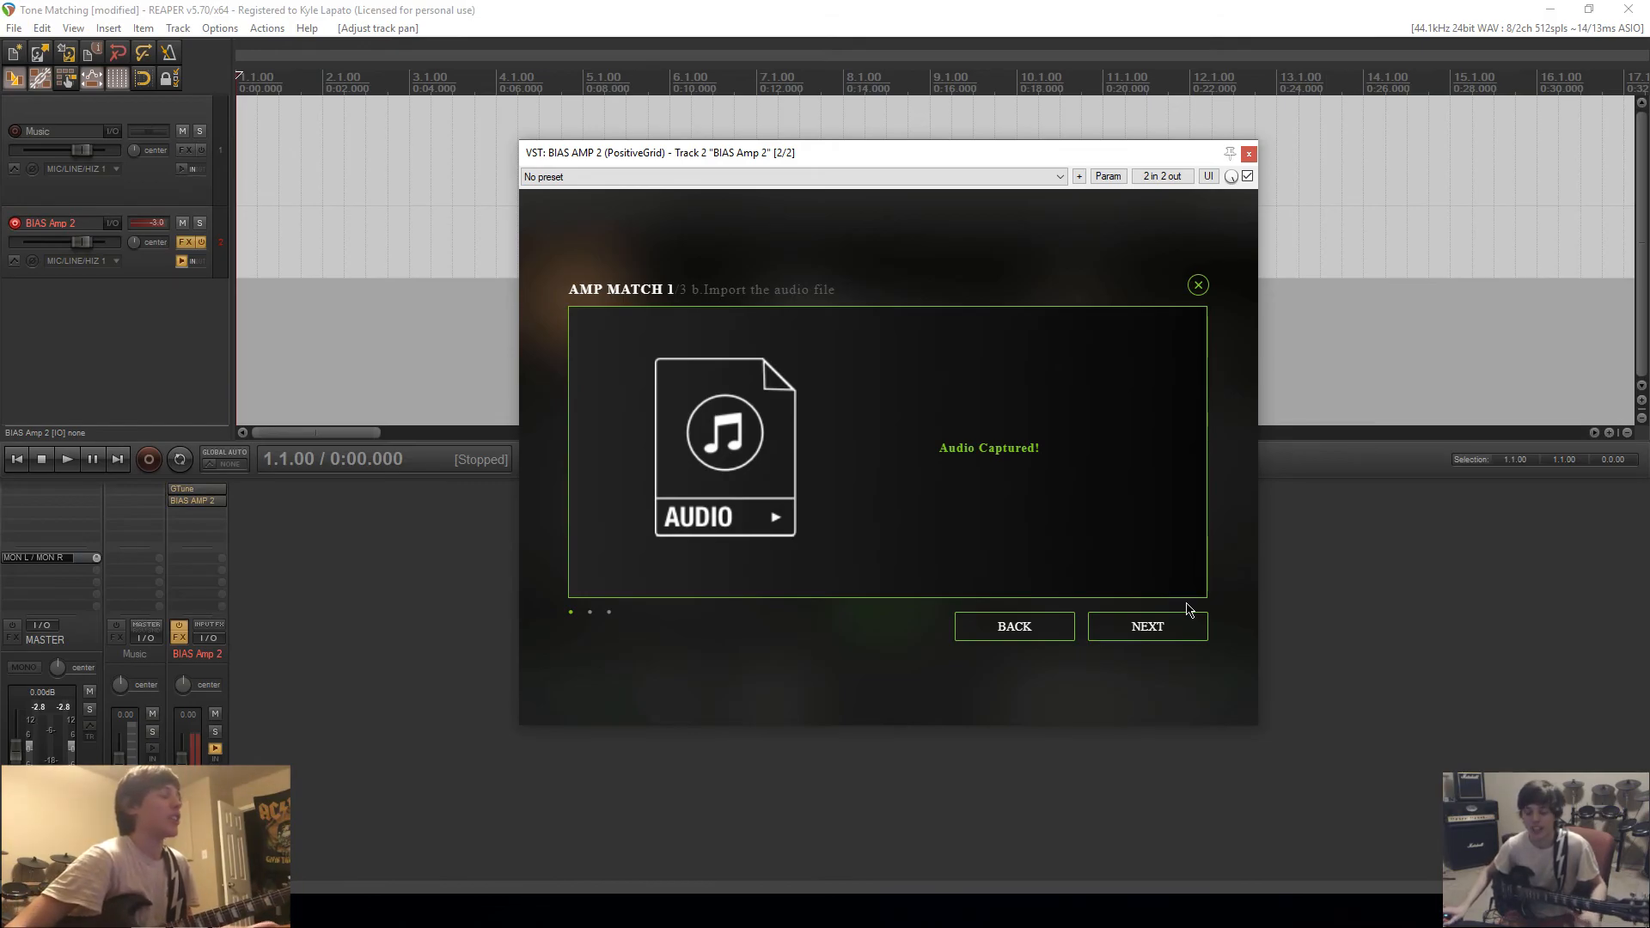
Step: Proceed to the instrument capture, choose the Crunch amp type, and capture the guitar's sound
left_click(1165, 632)
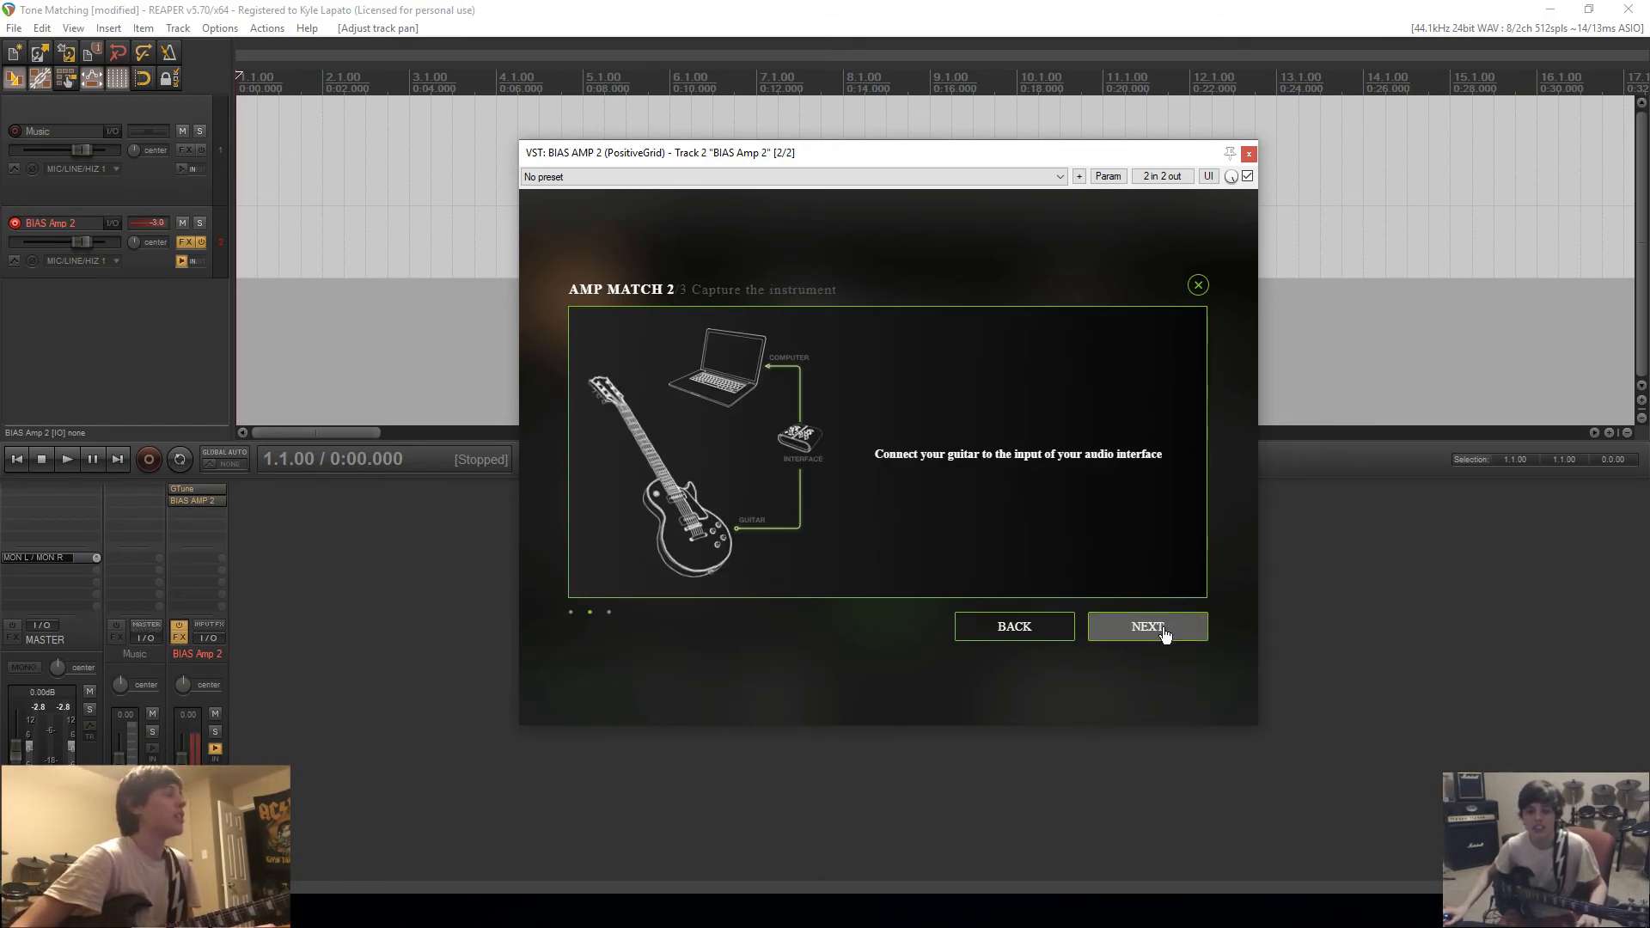
left_click(1165, 633)
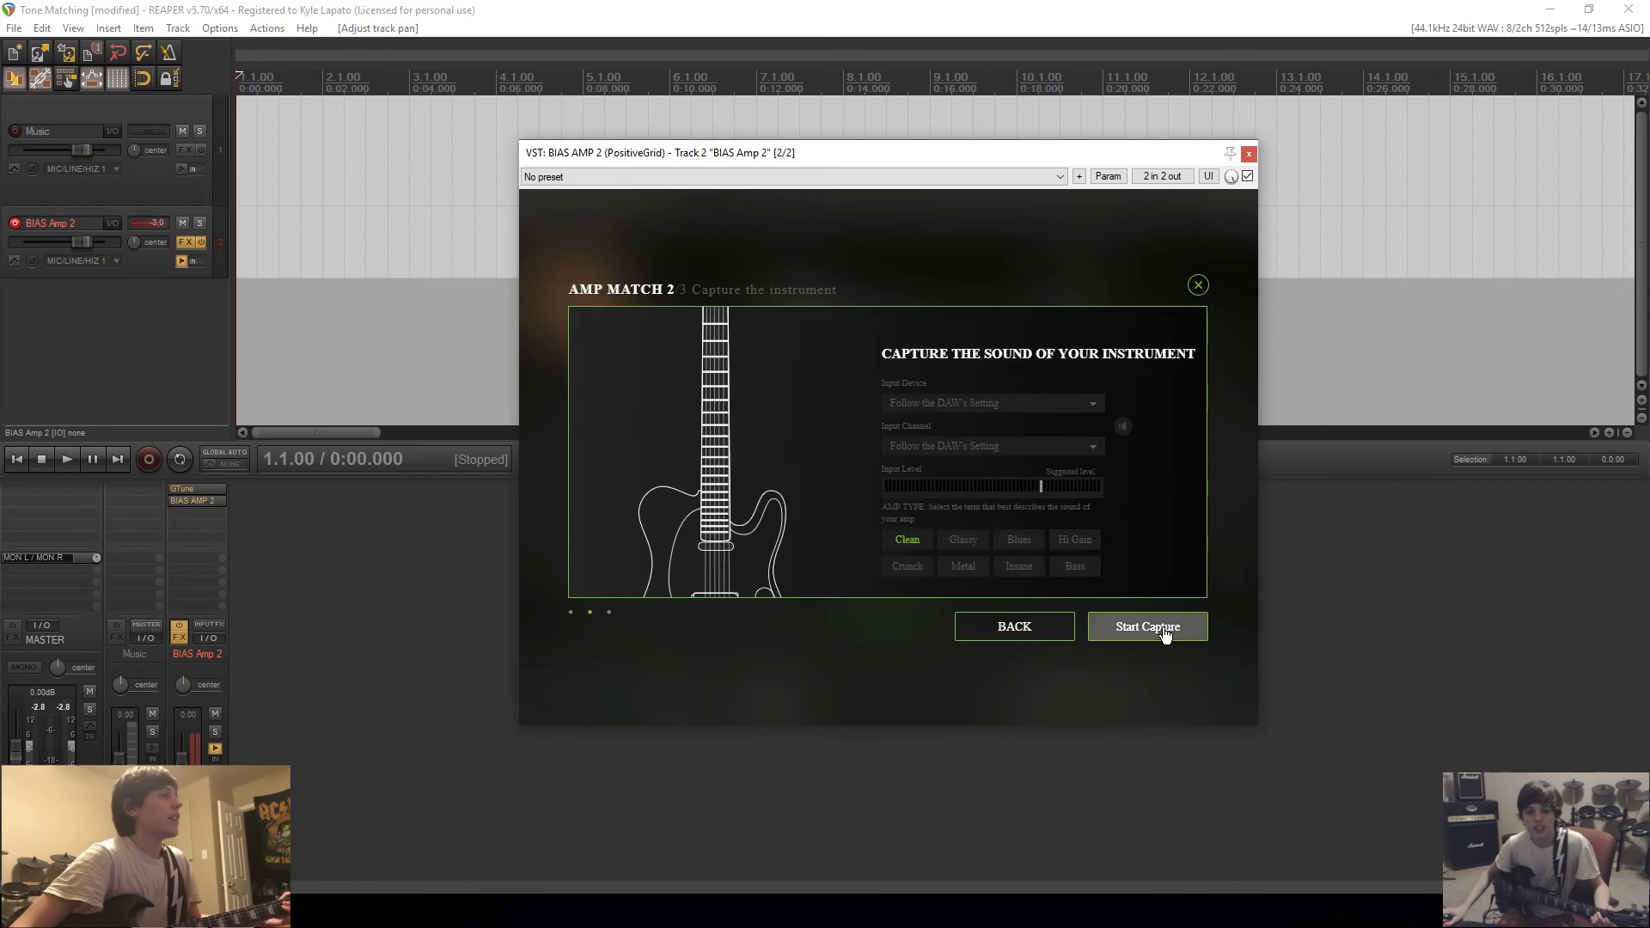
left_click(906, 572)
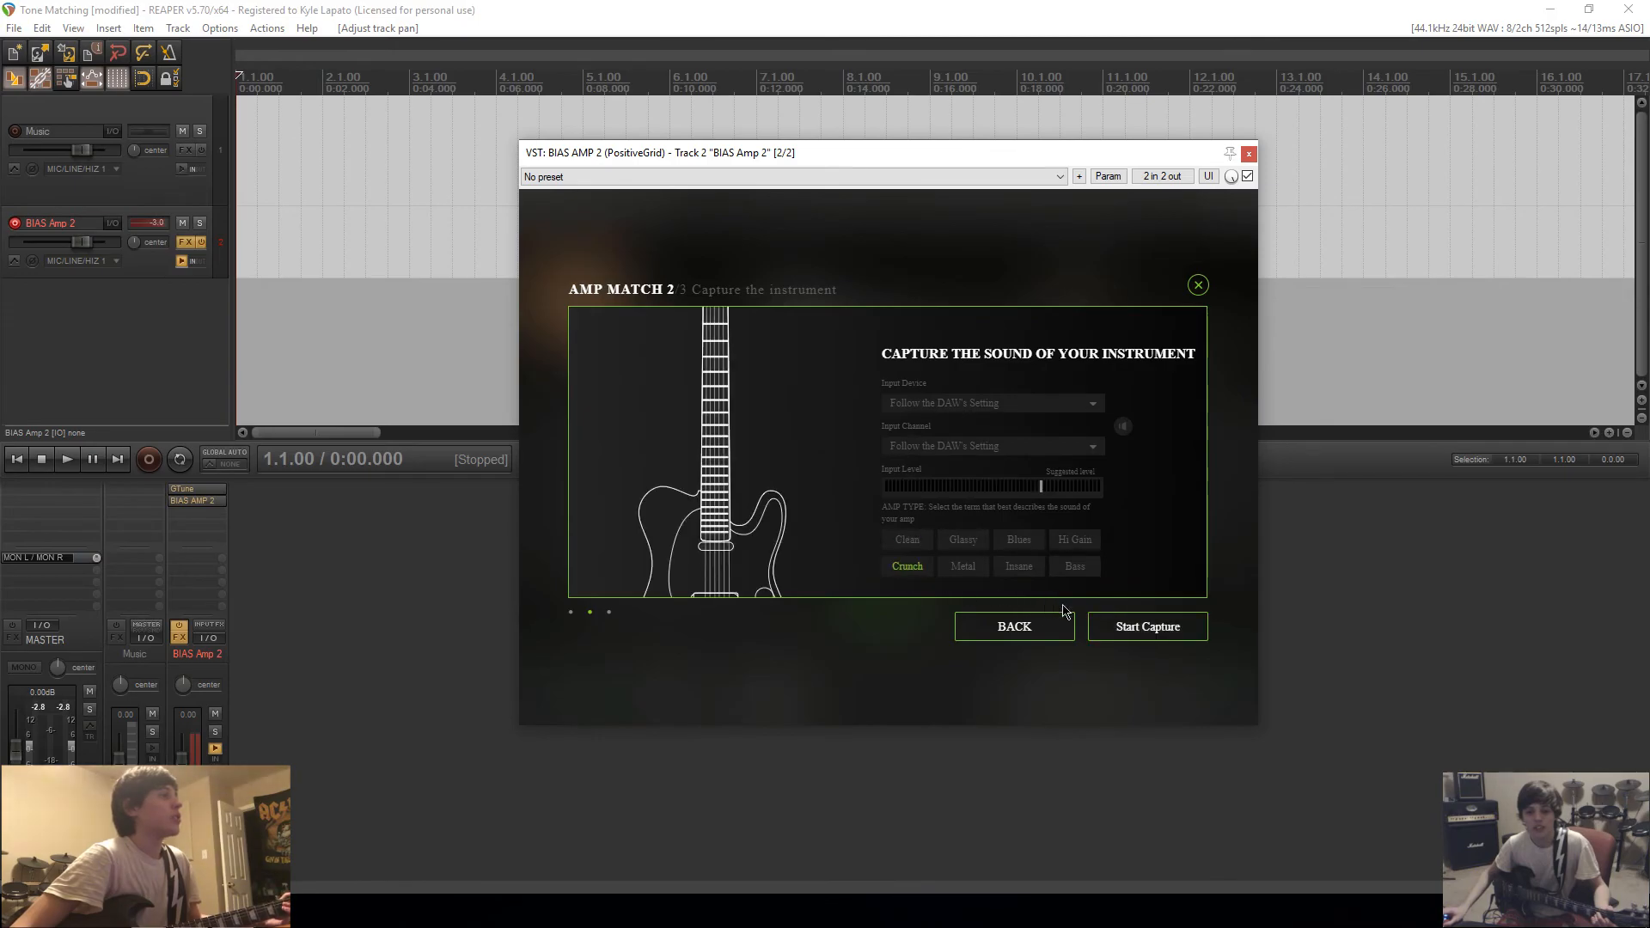
left_click(1176, 637)
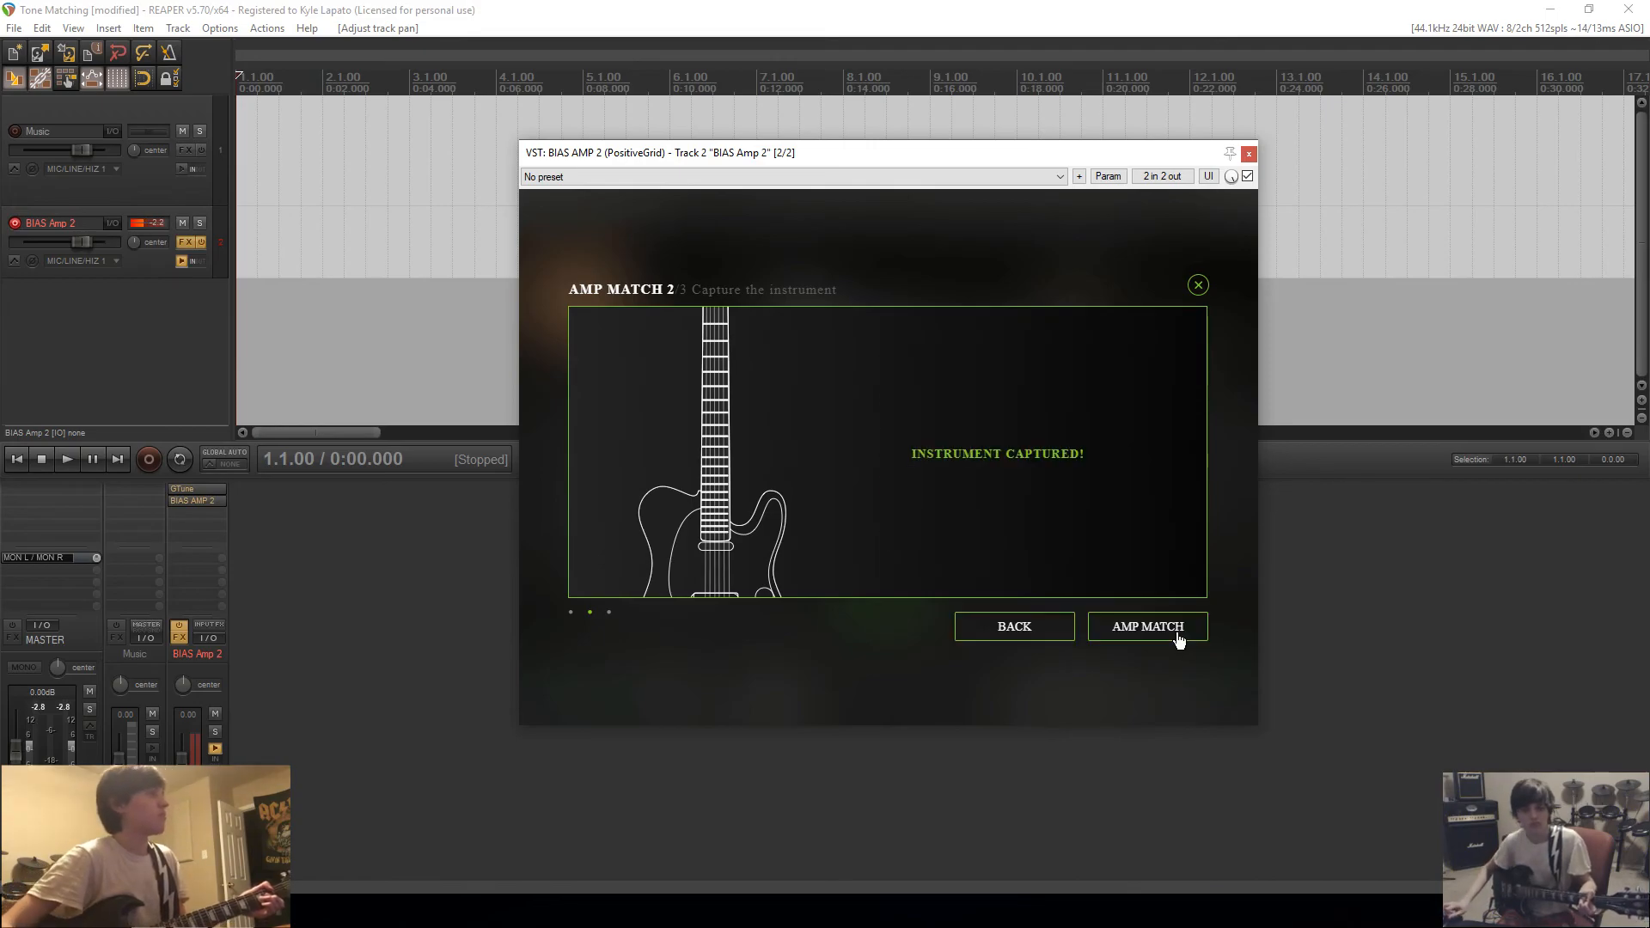
Step: Generate the amp match and save it in the Crunch category as "AC/DC - Highway To Hell (Lead 2)"
left_click(1178, 637)
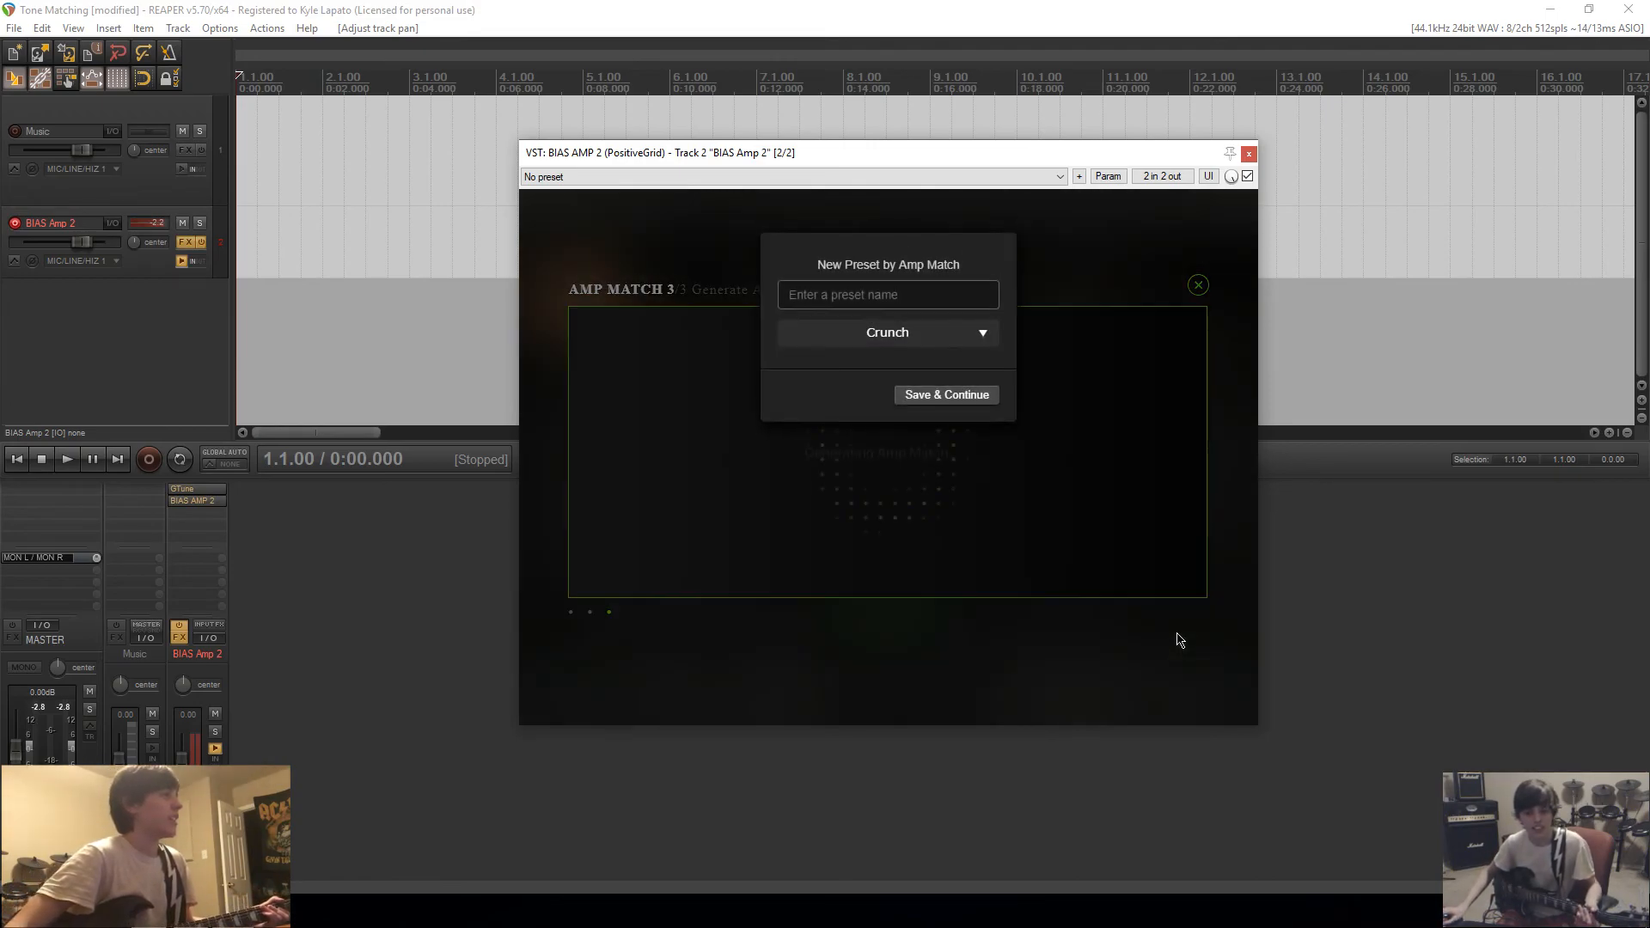
left_click(825, 294)
type("AC/DC")
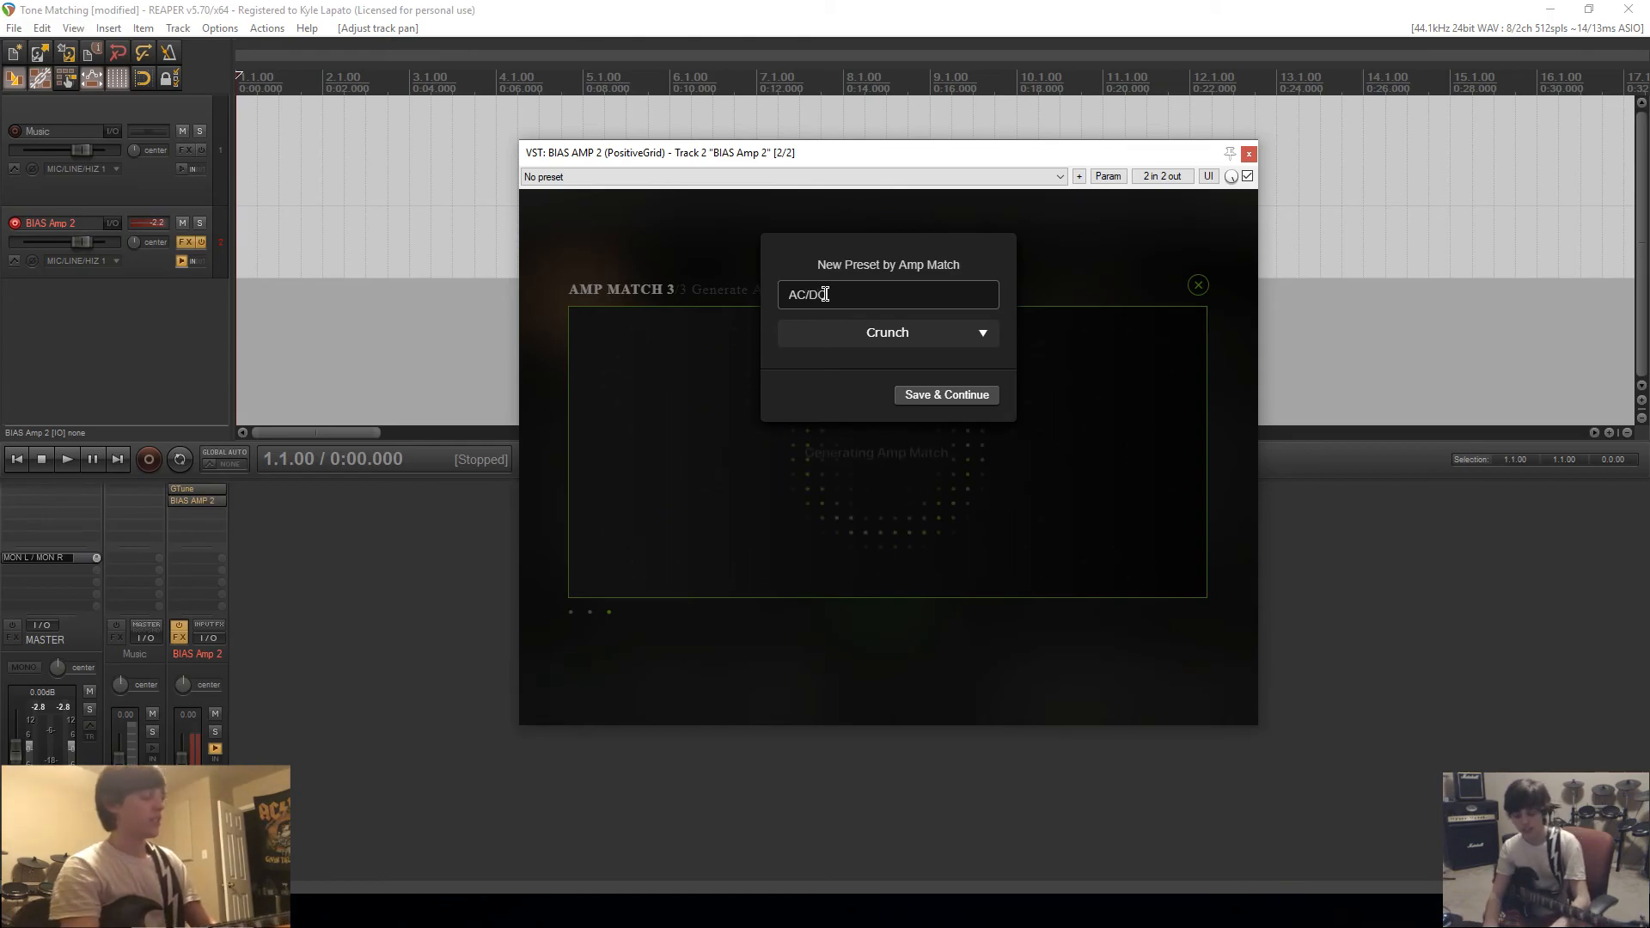
type(" - Highway To Hell (Lead 2)")
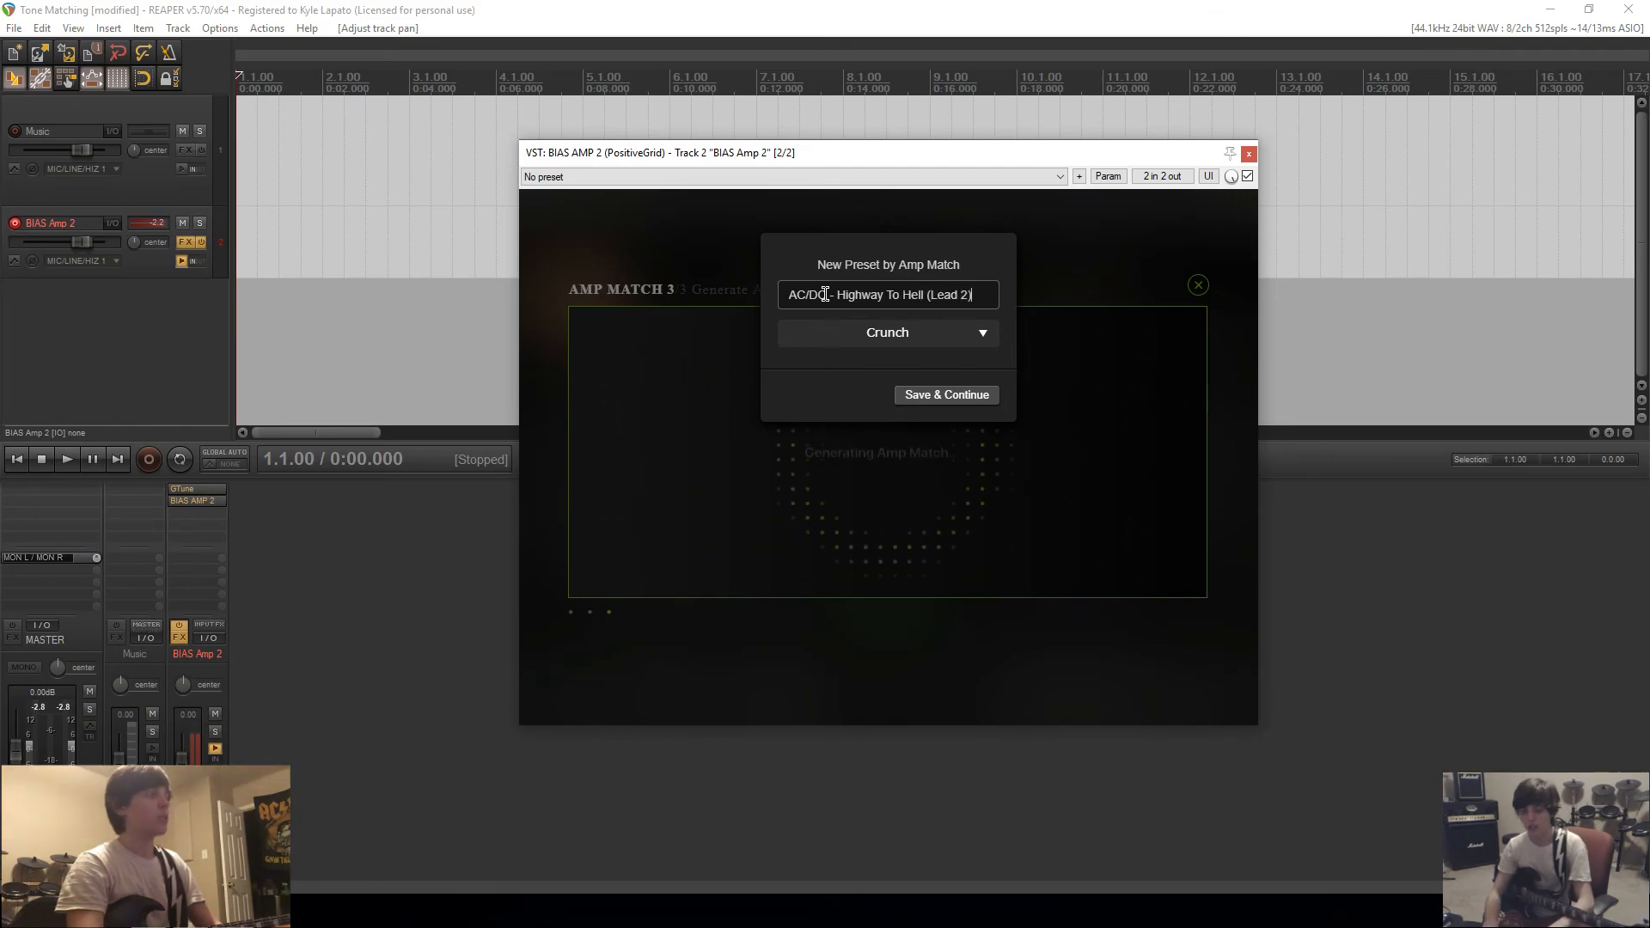
left_click(942, 396)
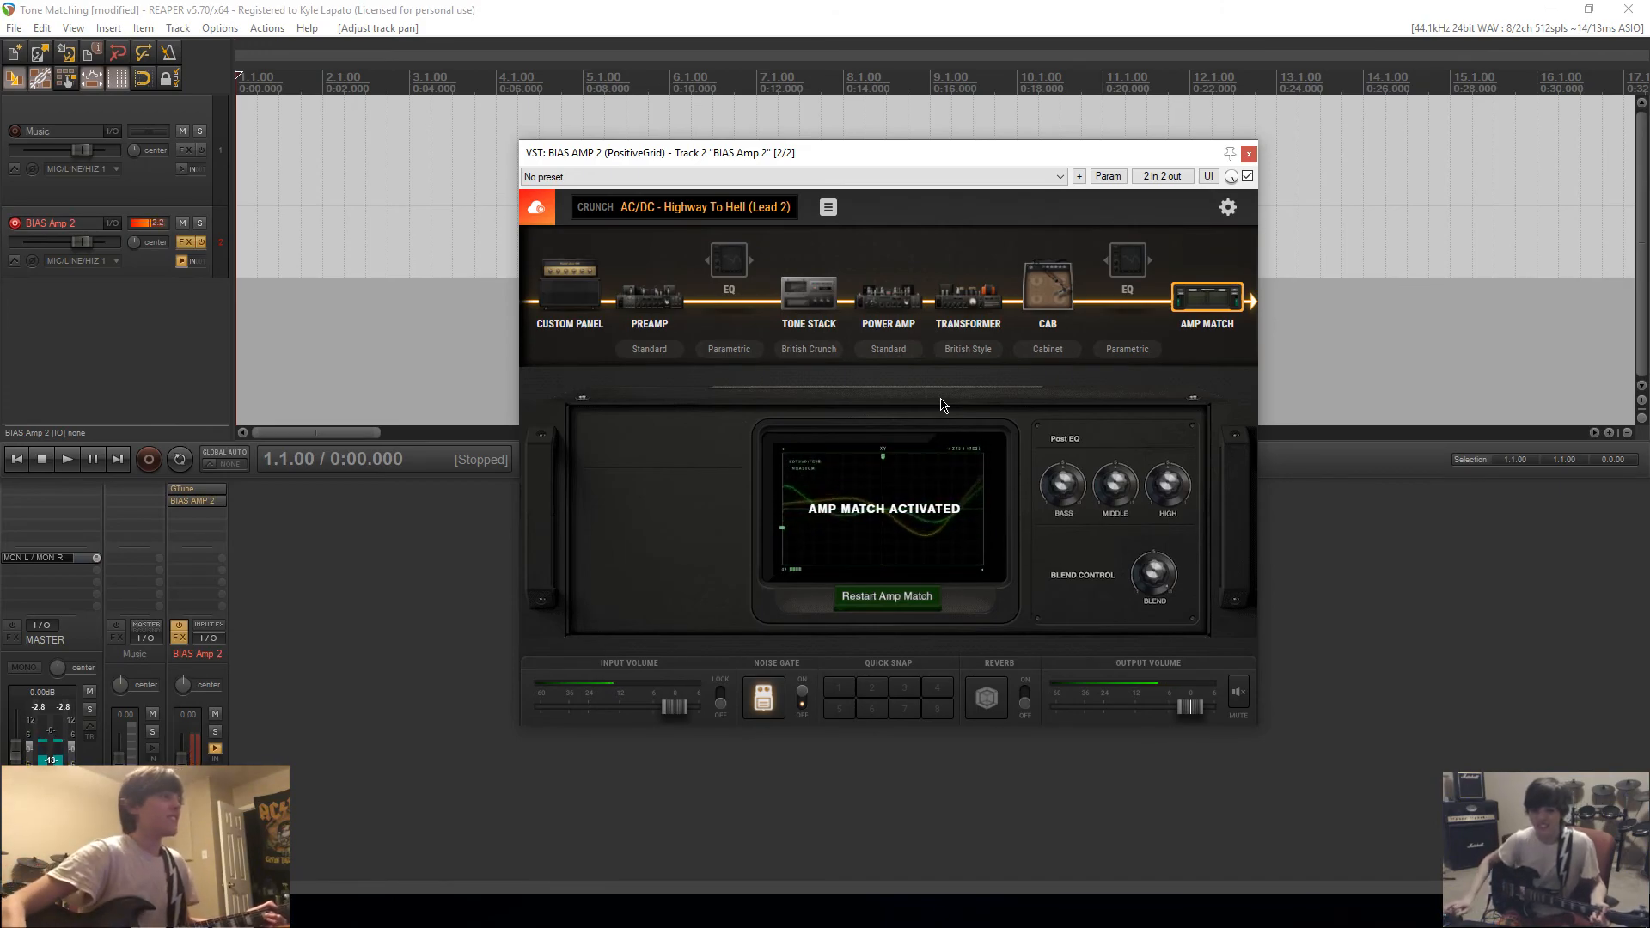
Step: Turn on reverb for the Lead 2 preset and set its type to Hall Medium
left_click(1023, 705)
left_click(987, 697)
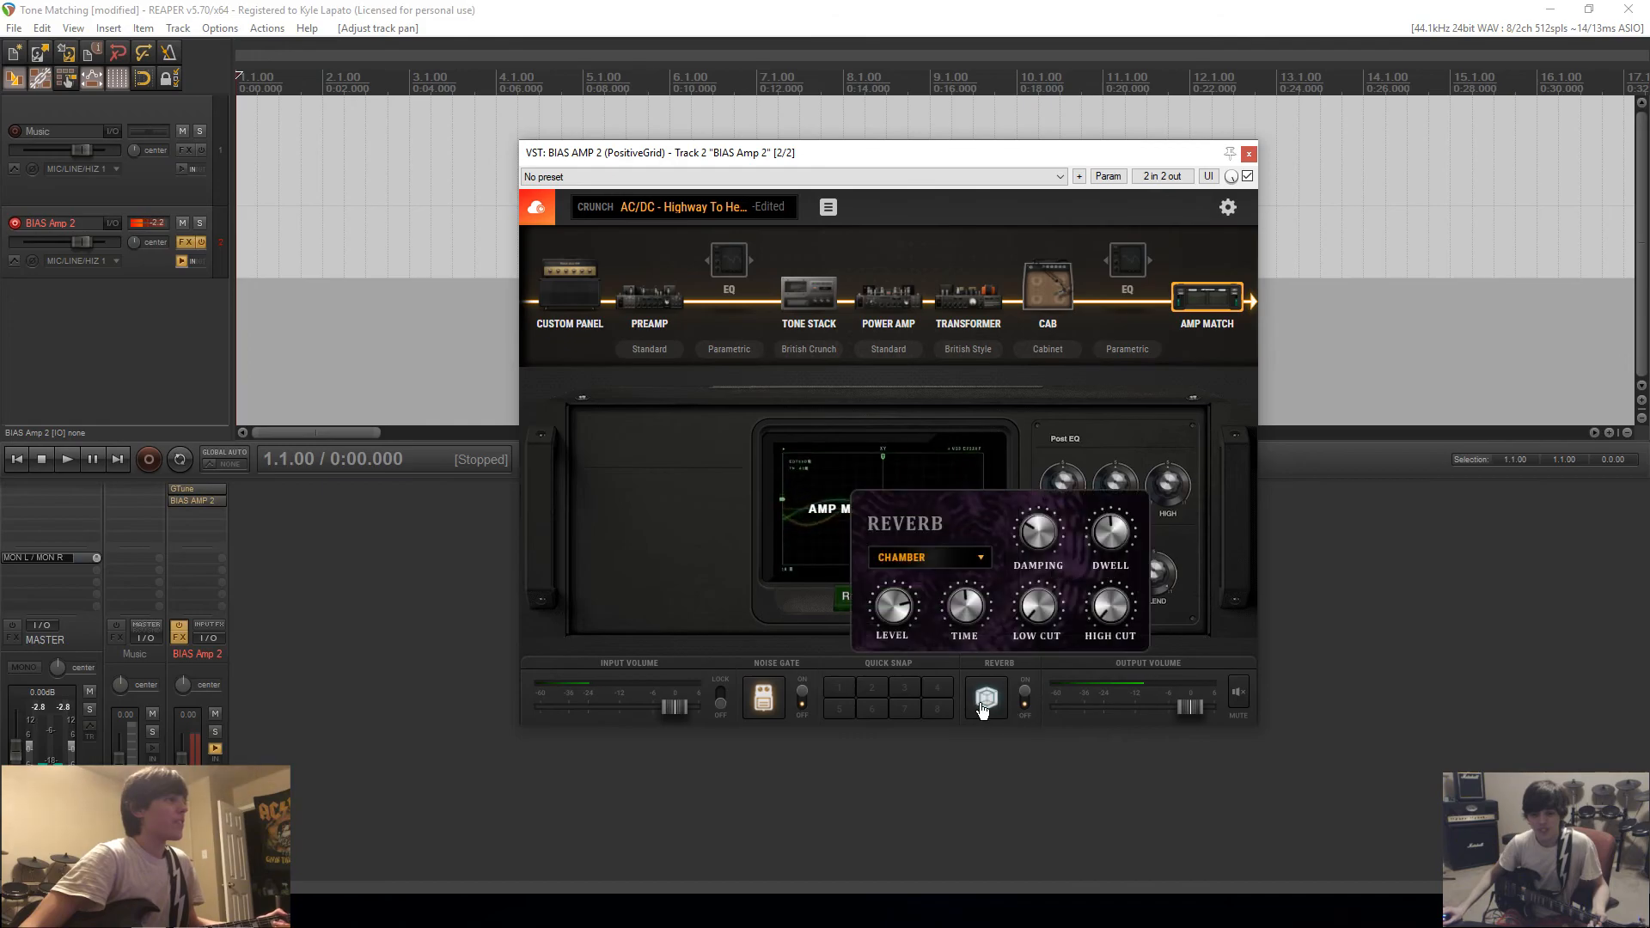
left_click(930, 570)
left_click(916, 483)
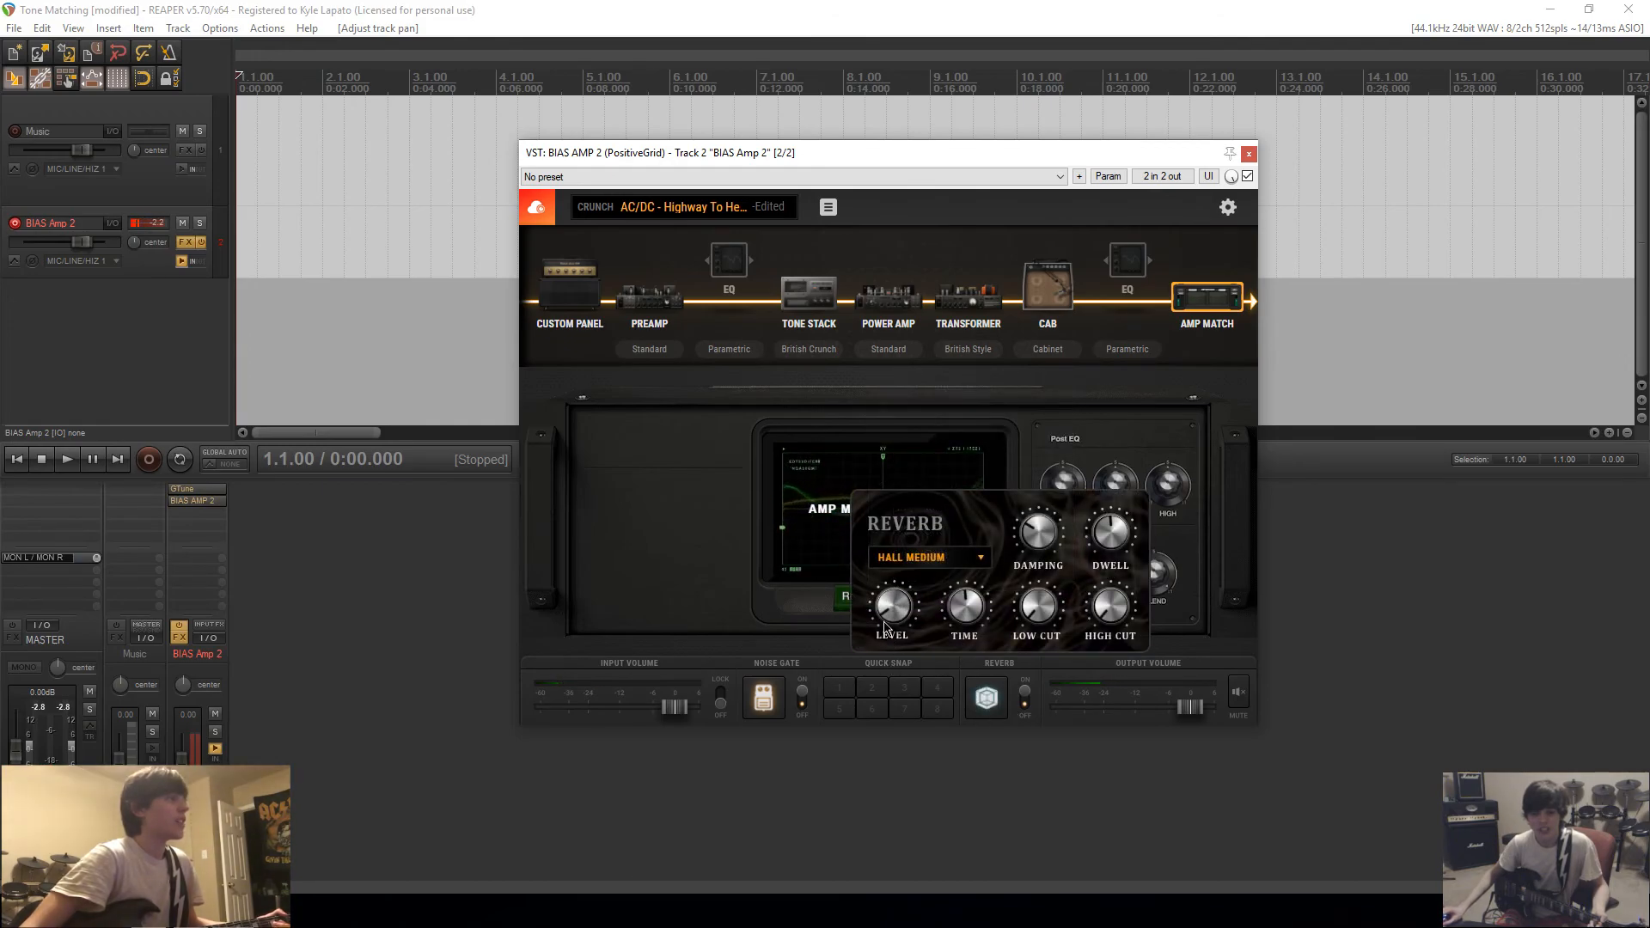
Step: Audition the Lead 2 tone with the BIAS Amp 2 track panned far right, then recenter the pan and reopen the amp plugin
left_click_drag(183, 684, 183, 652)
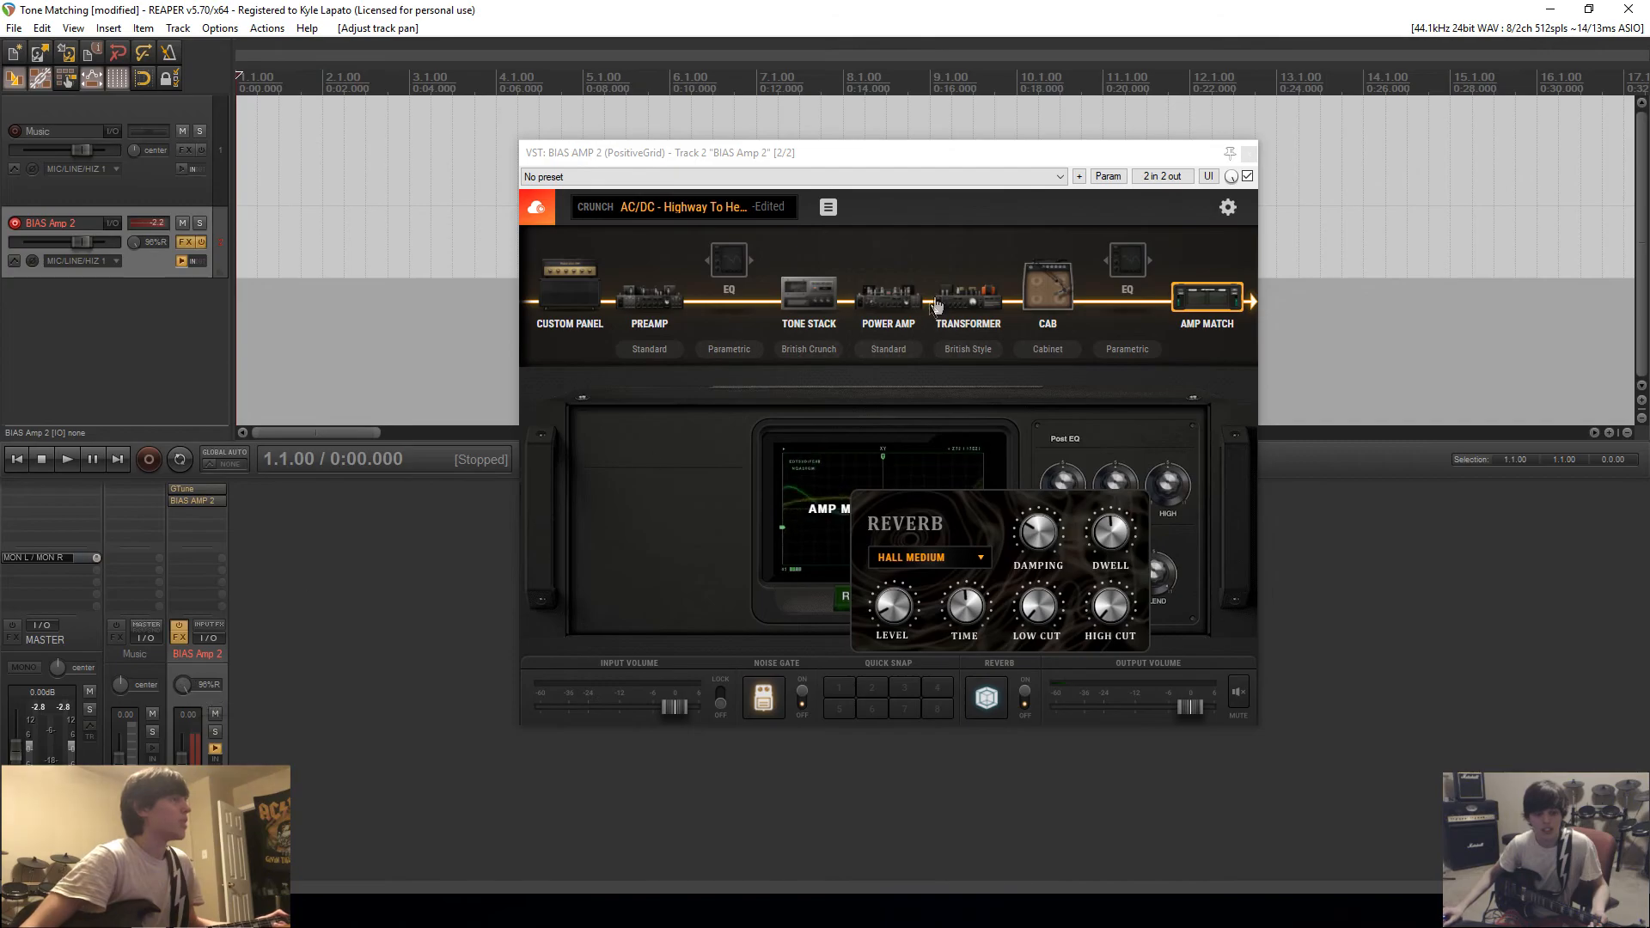
left_click(1256, 153)
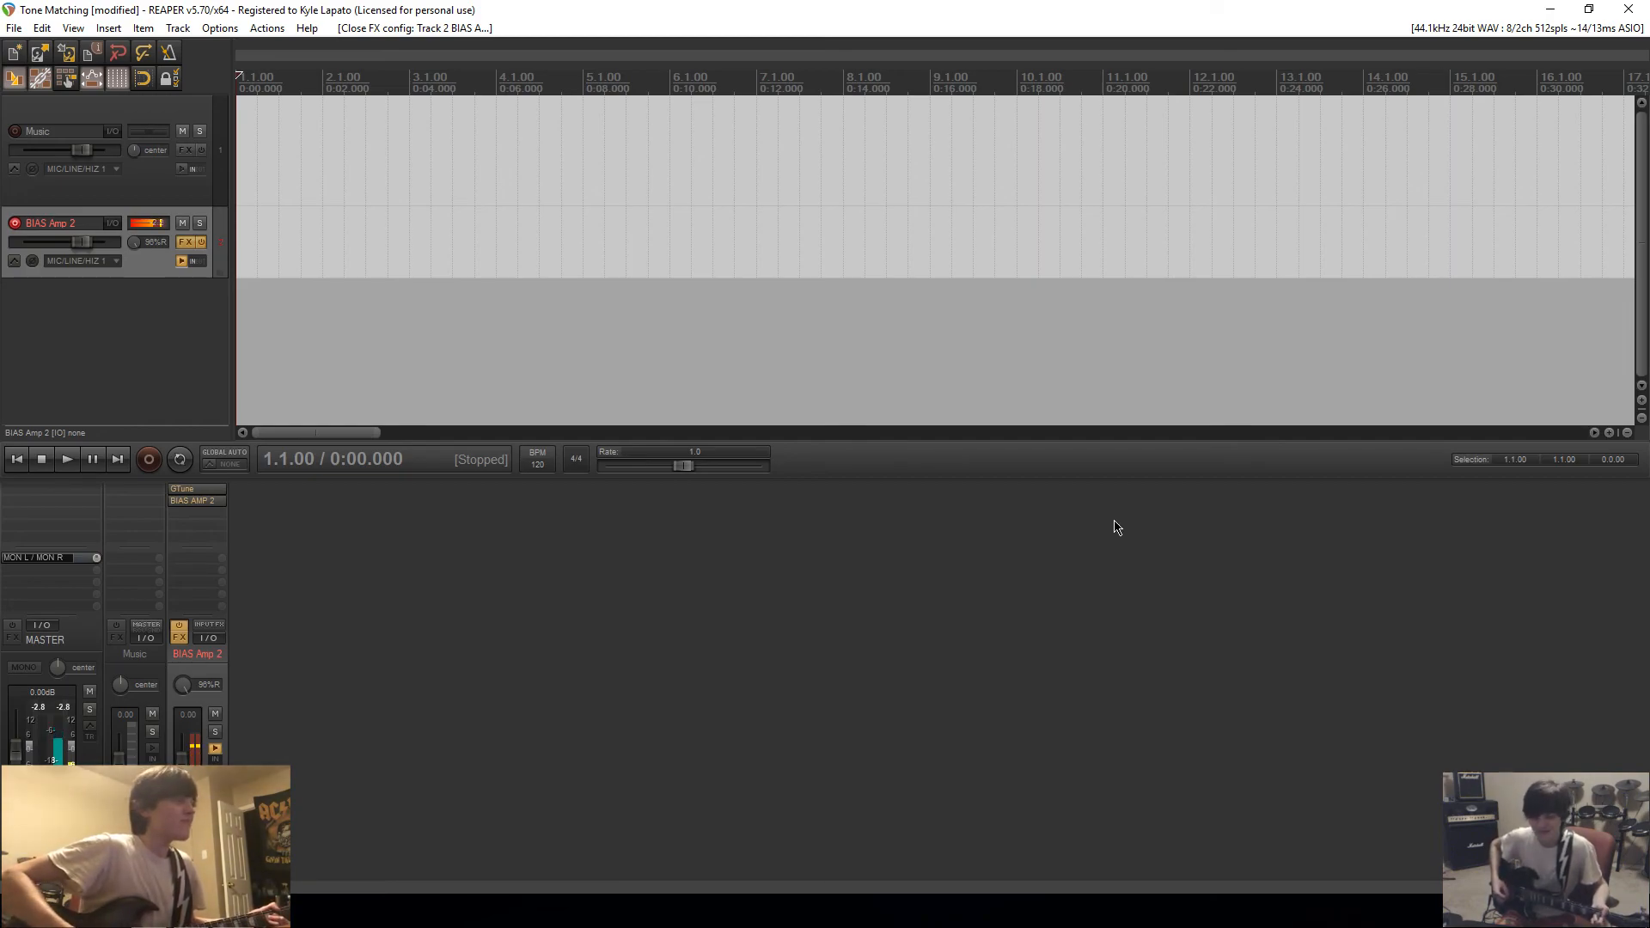
double_click(182, 684)
left_click(190, 502)
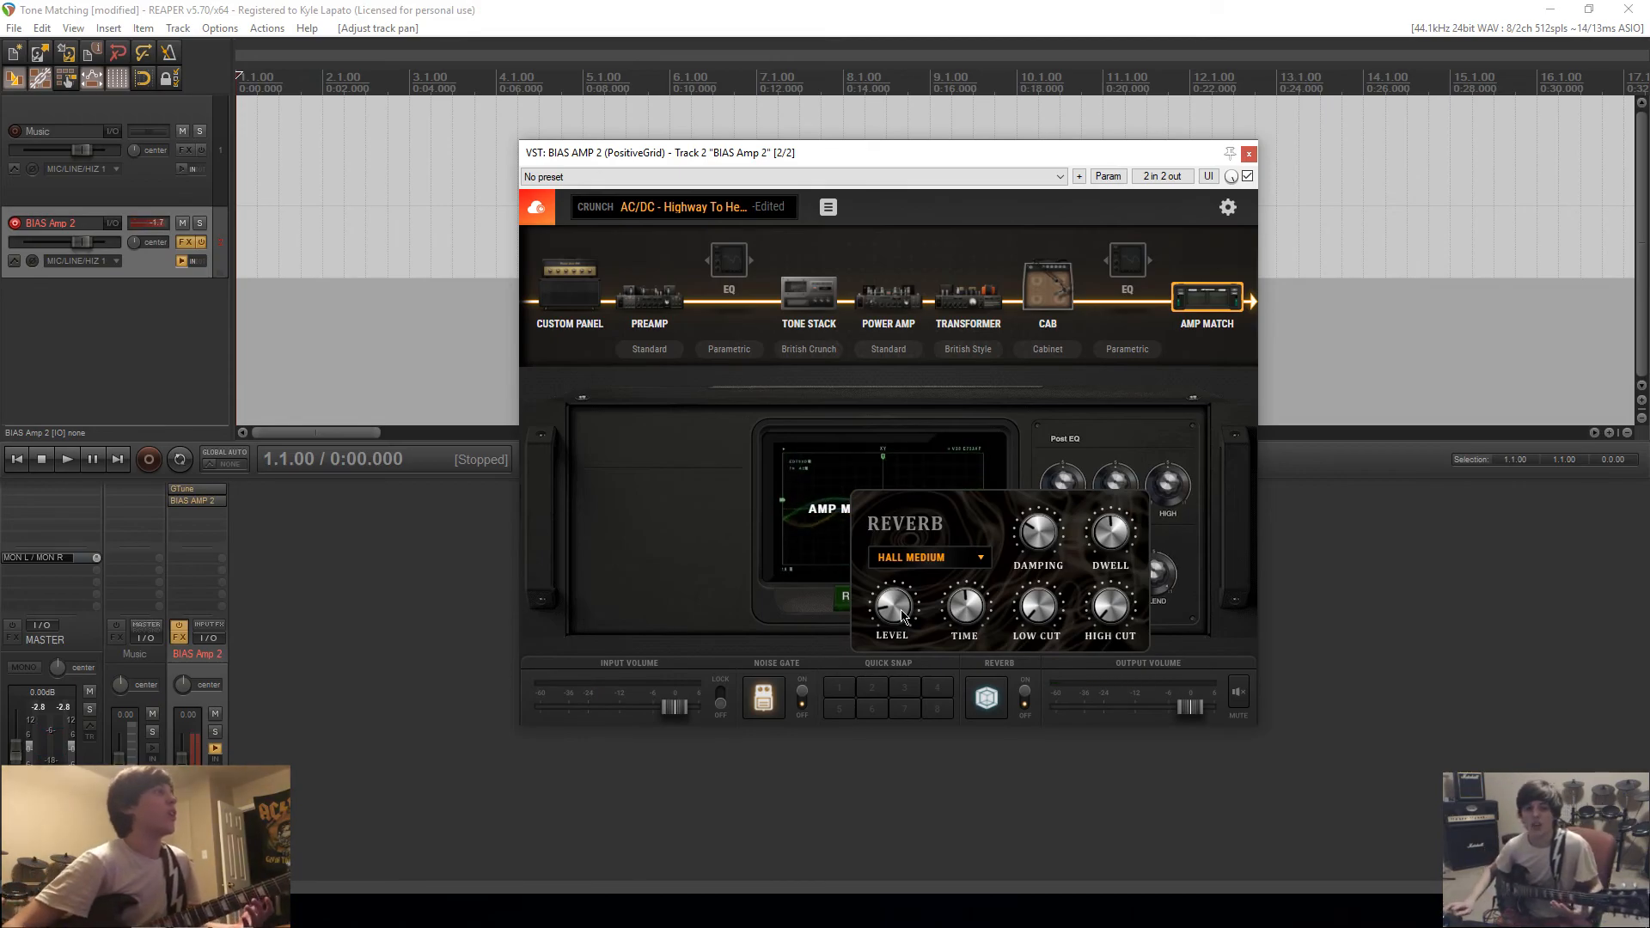
Step: Show the Lead 2 preset's custom amp panel and turn the reverb off
left_click(567, 283)
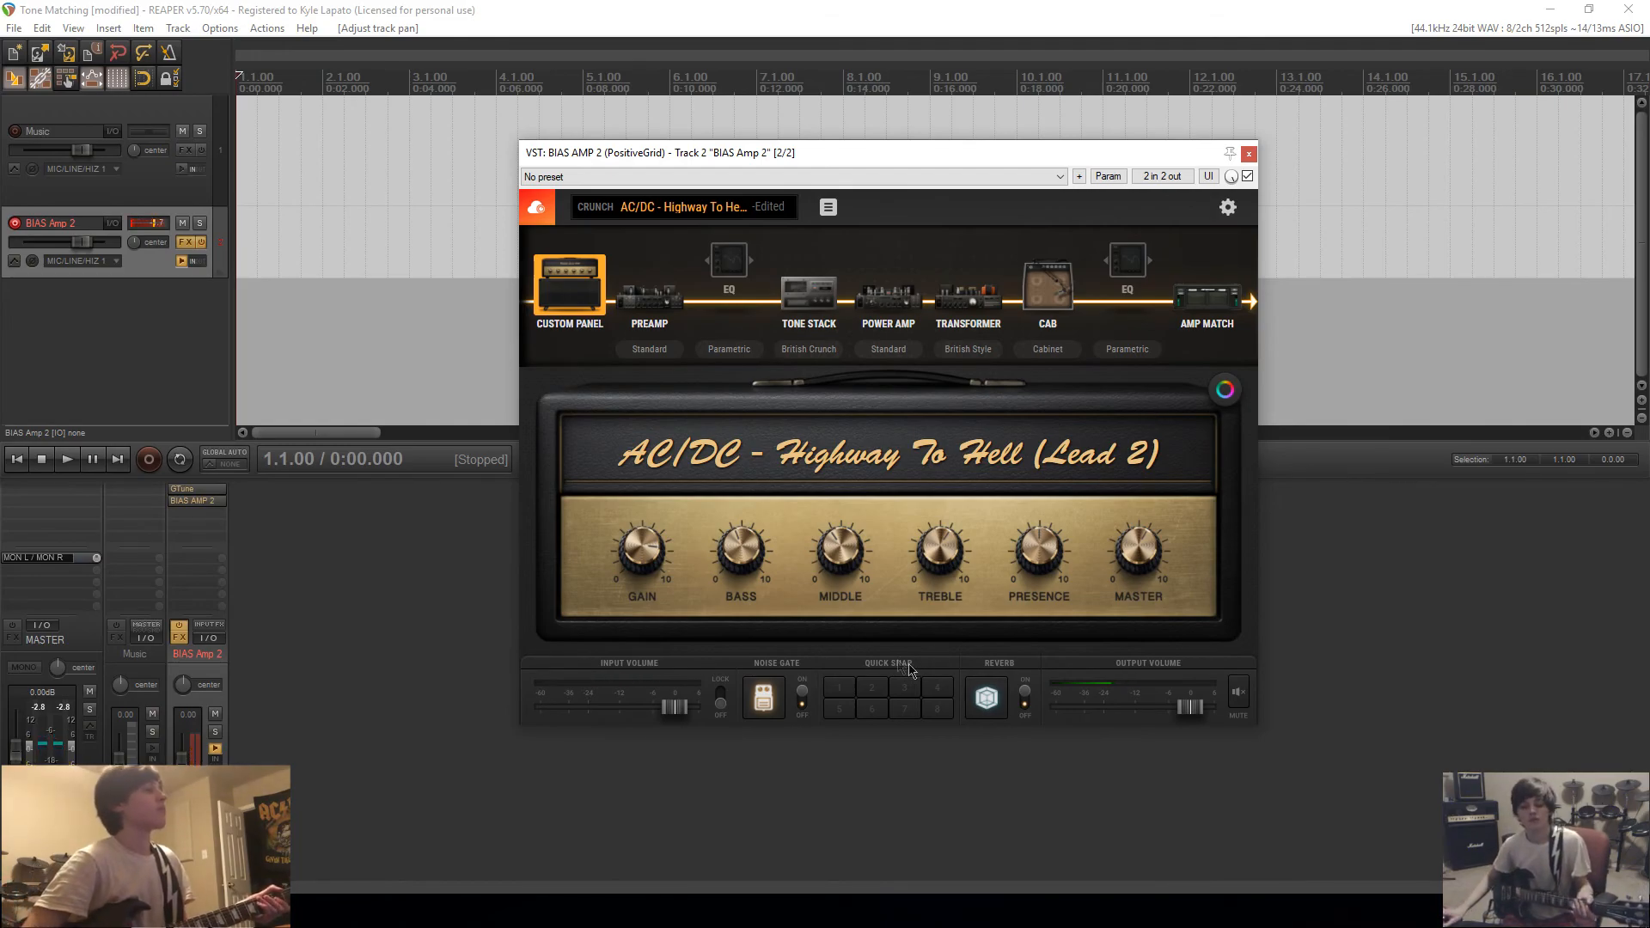
left_click(986, 698)
left_click(1022, 696)
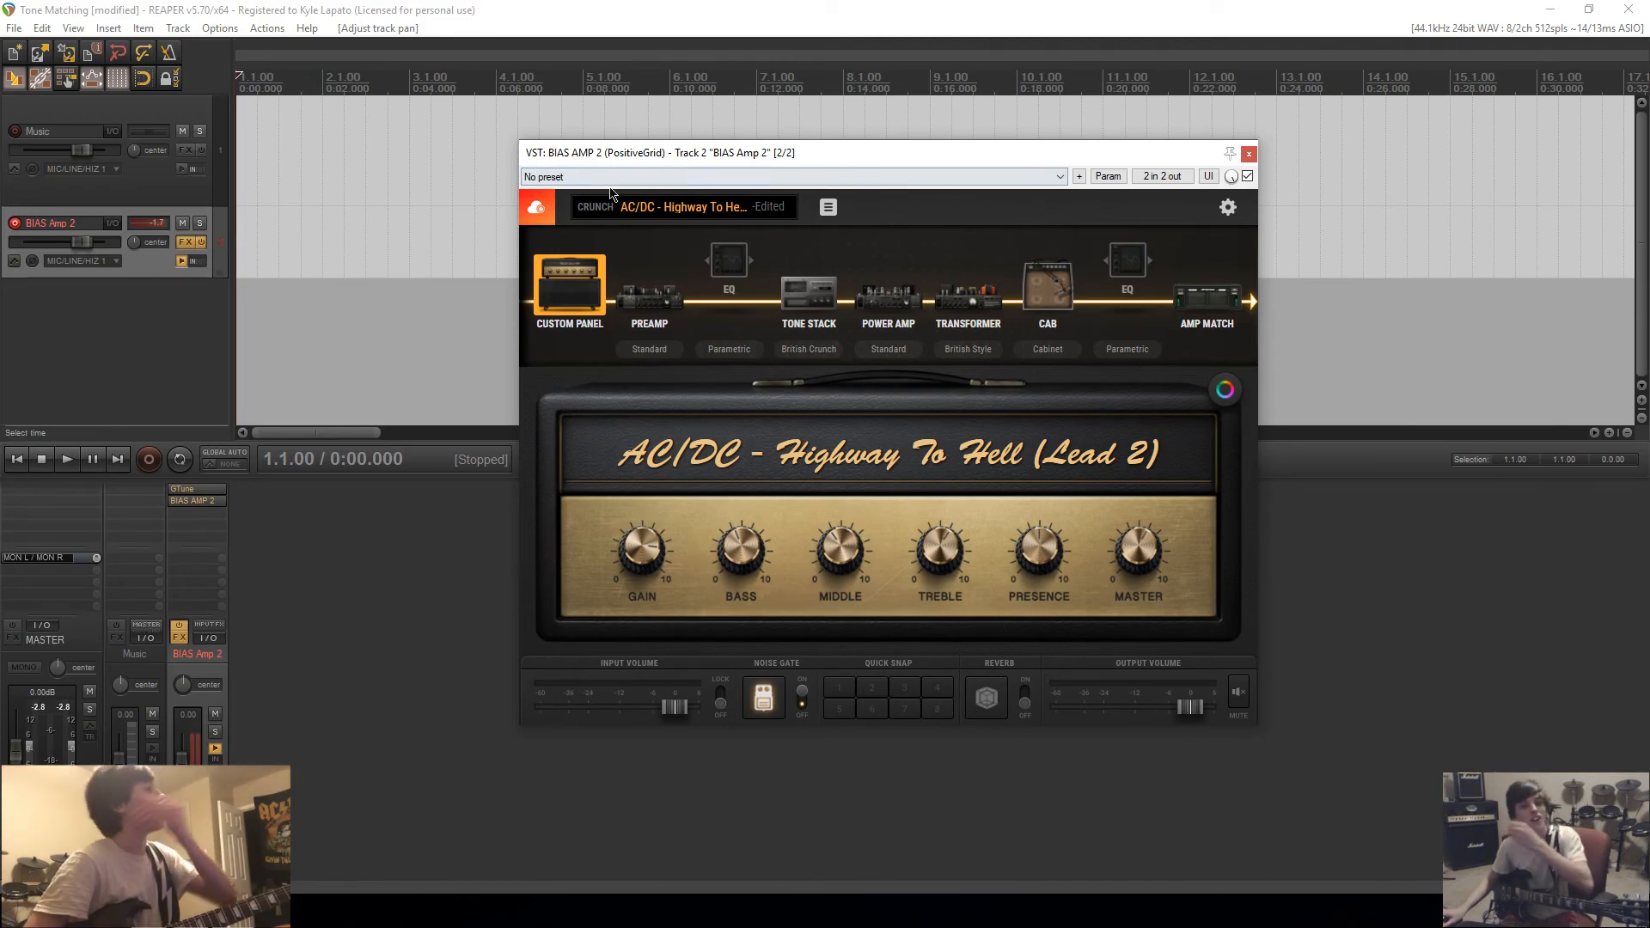
Step: Switch from the Lead 2 preset to the British Plexi 50w preset and close the preset browser
left_click(677, 206)
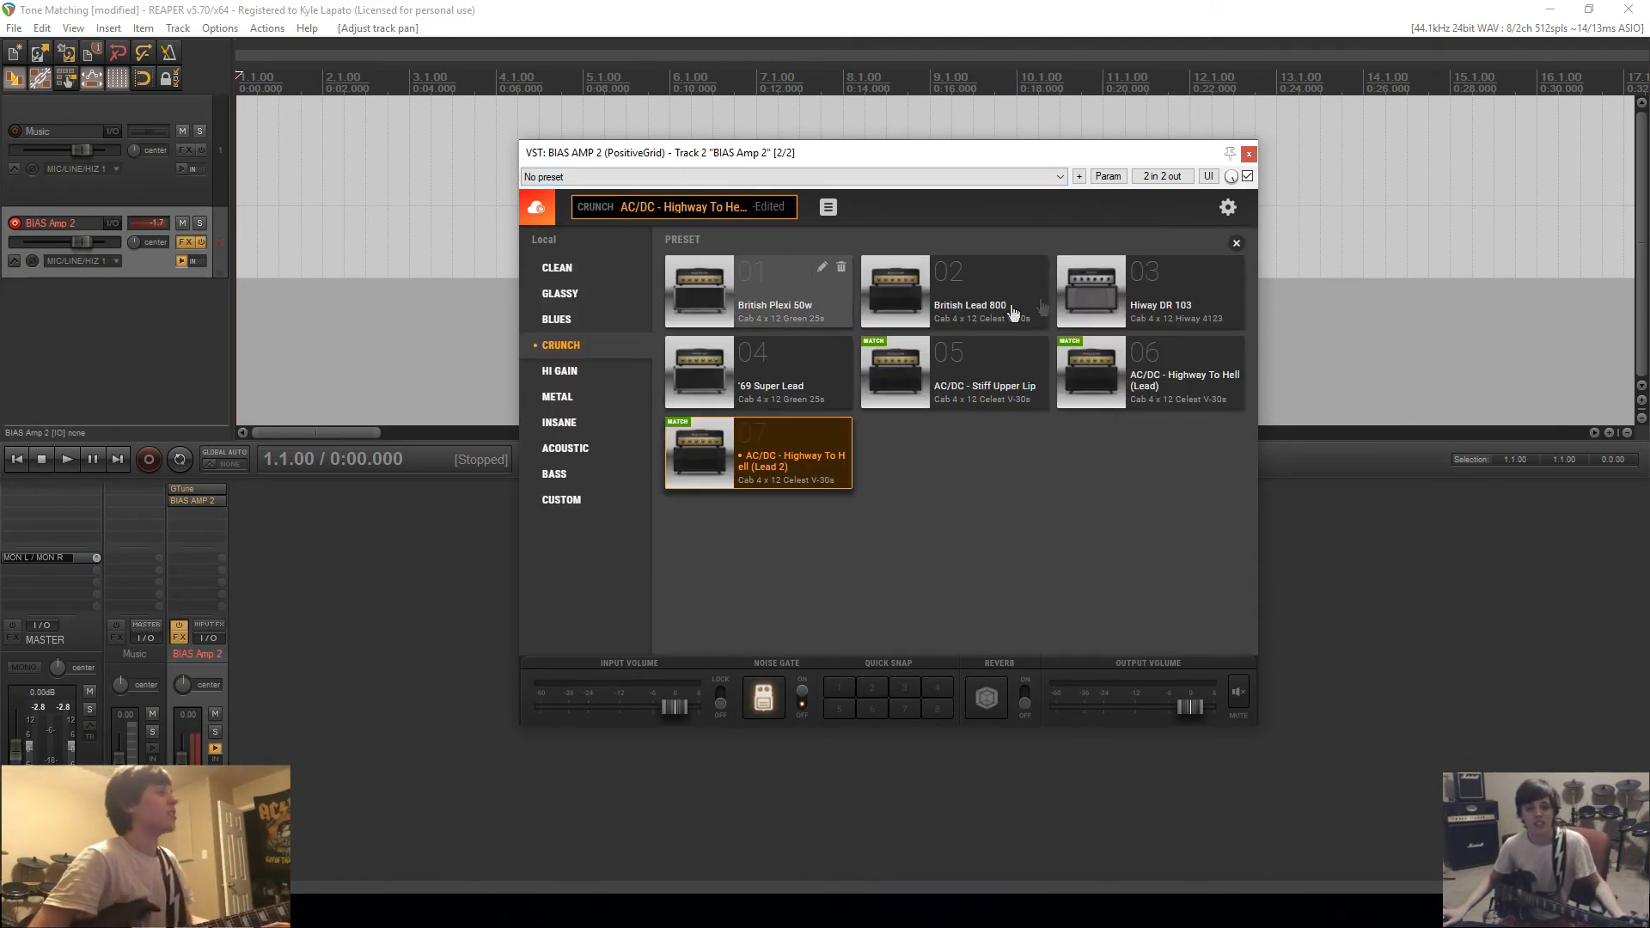
left_click(771, 290)
left_click(1237, 243)
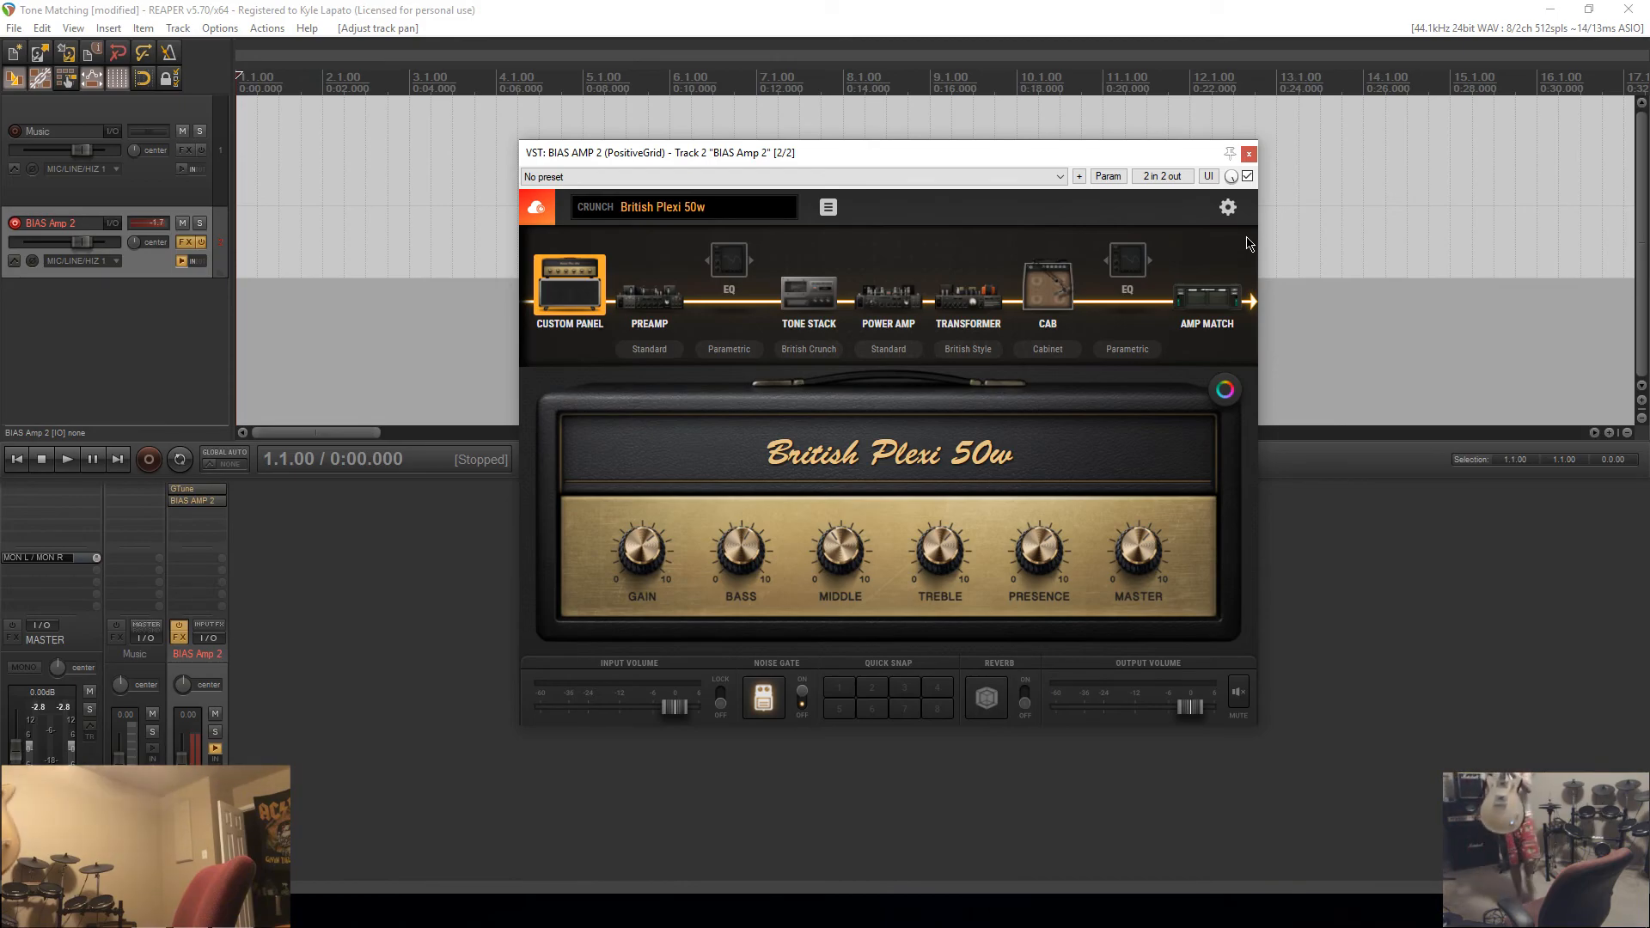
Step: Show the Amp Match module, raise the noise gate's threshold slightly, and close the gate settings
left_click(1237, 316)
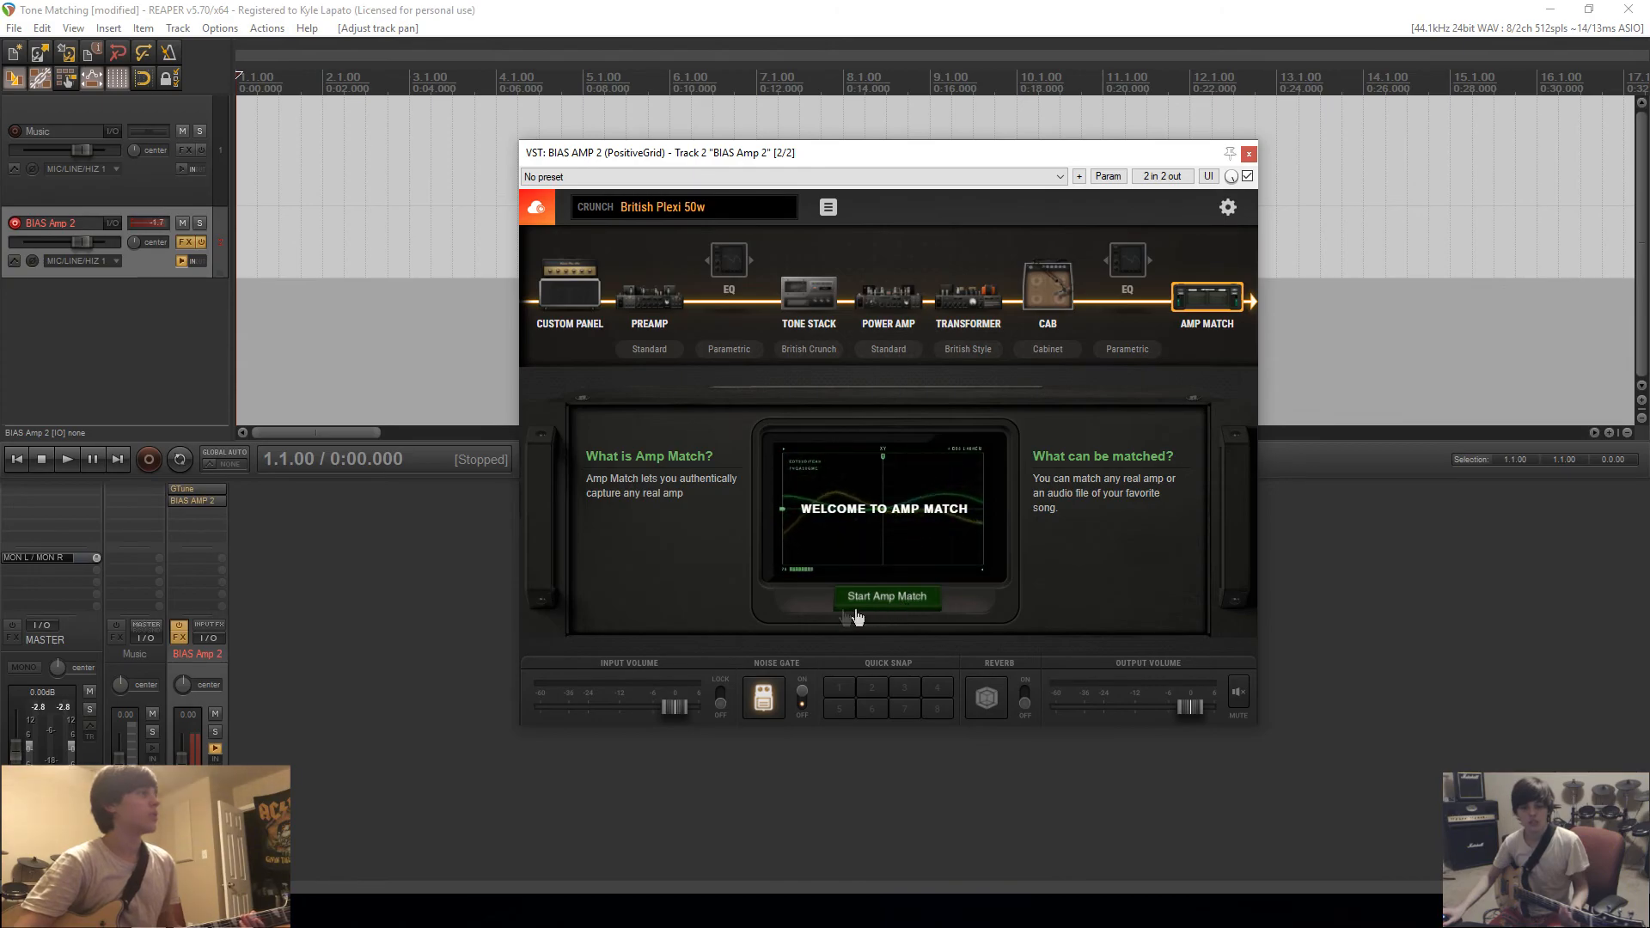
left_click(764, 698)
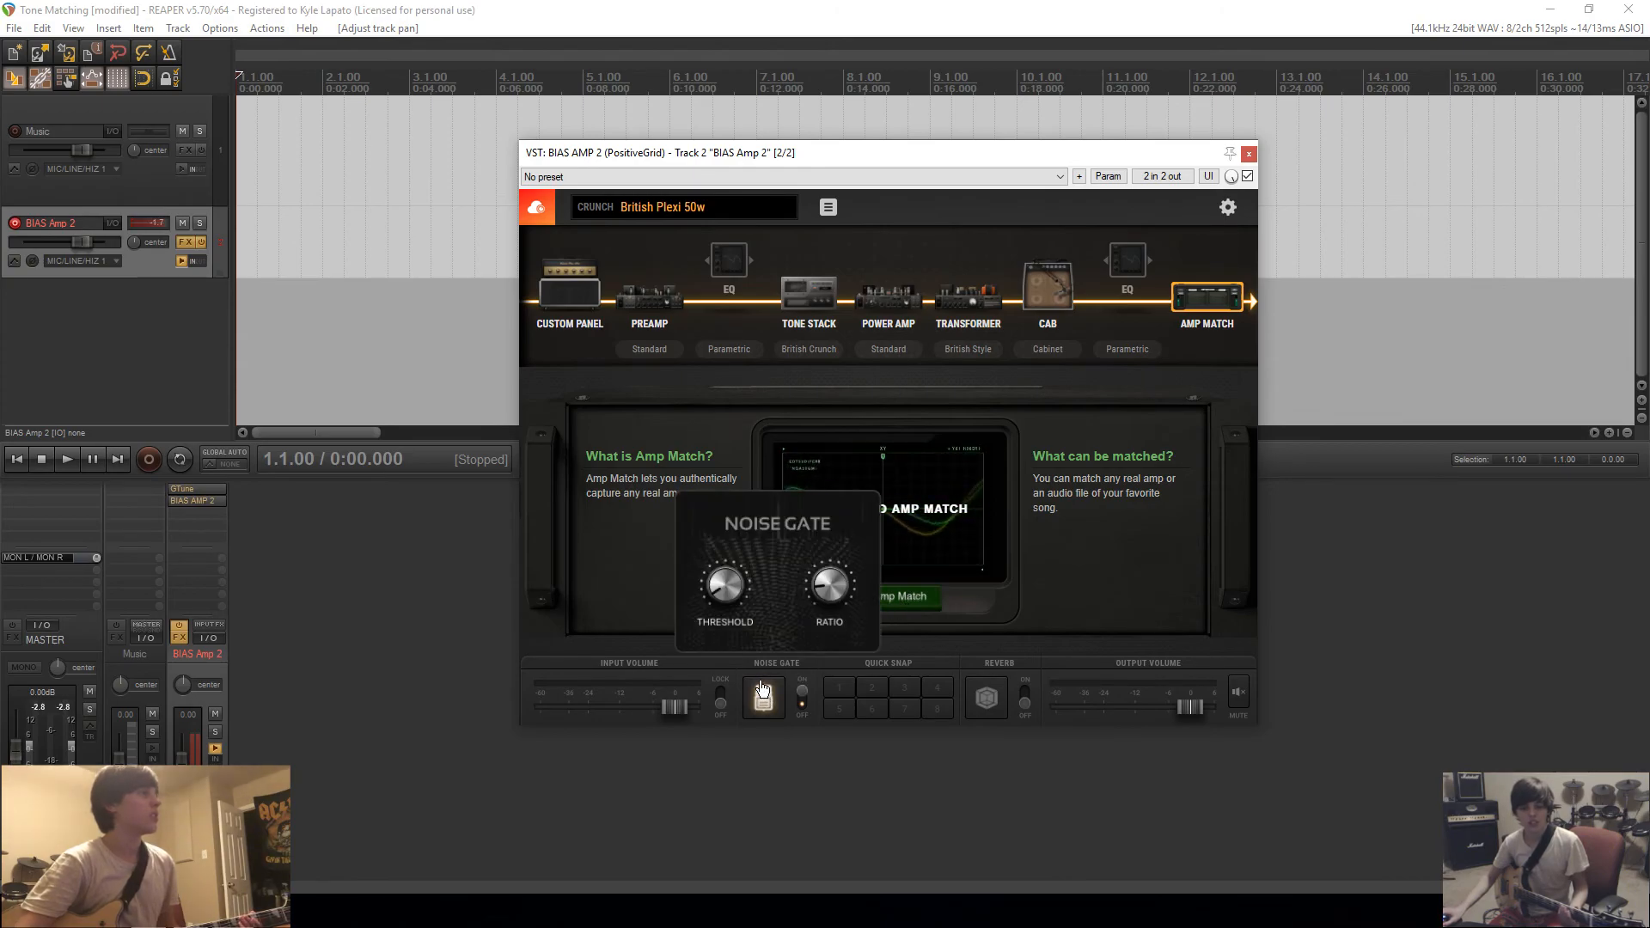
left_click_drag(714, 586, 725, 566)
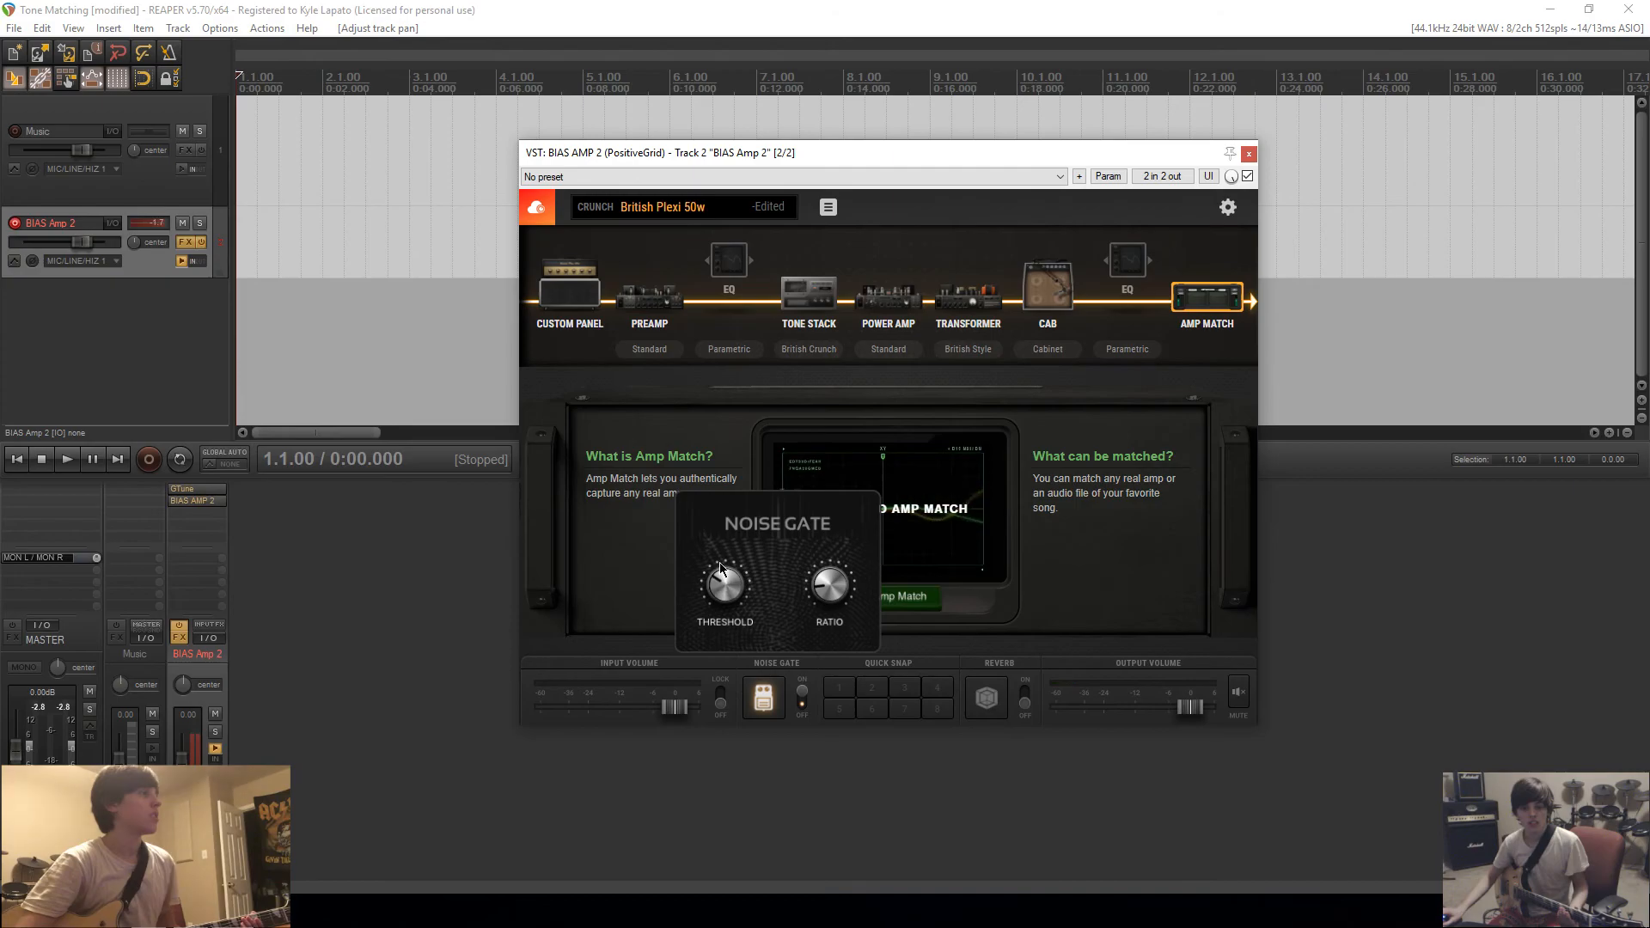
left_click(976, 578)
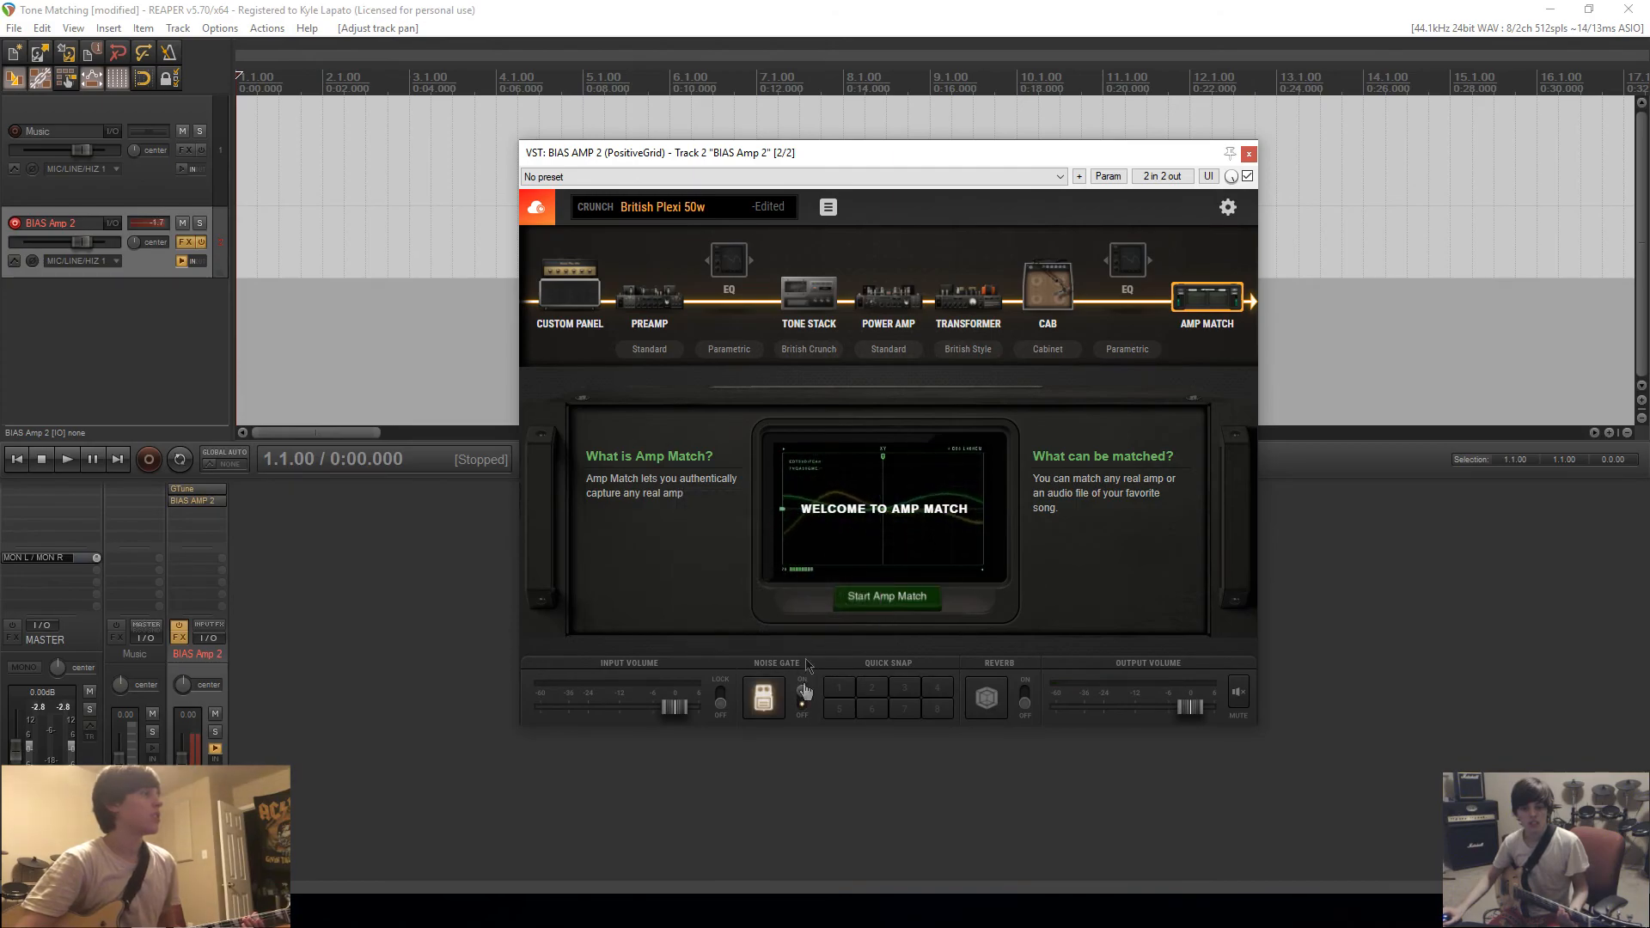
Step: Start Amp Match while discarding the preset edits, choose a solo guitar track as source, and proceed to the audio import
left_click(936, 596)
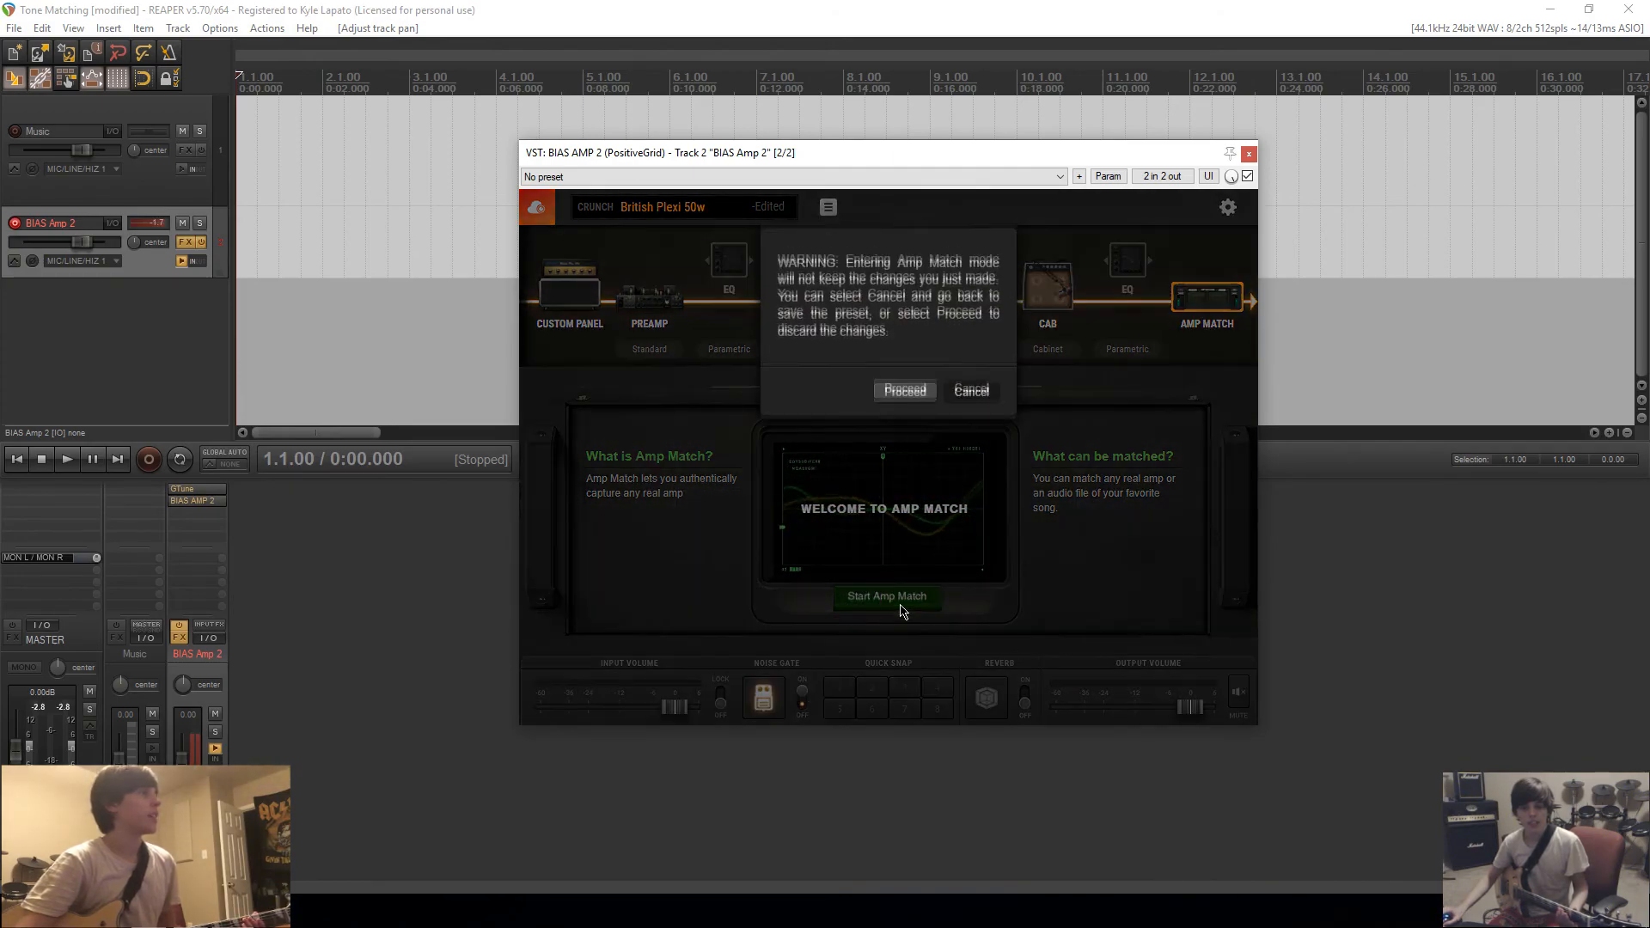
left_click(905, 396)
left_click(1035, 442)
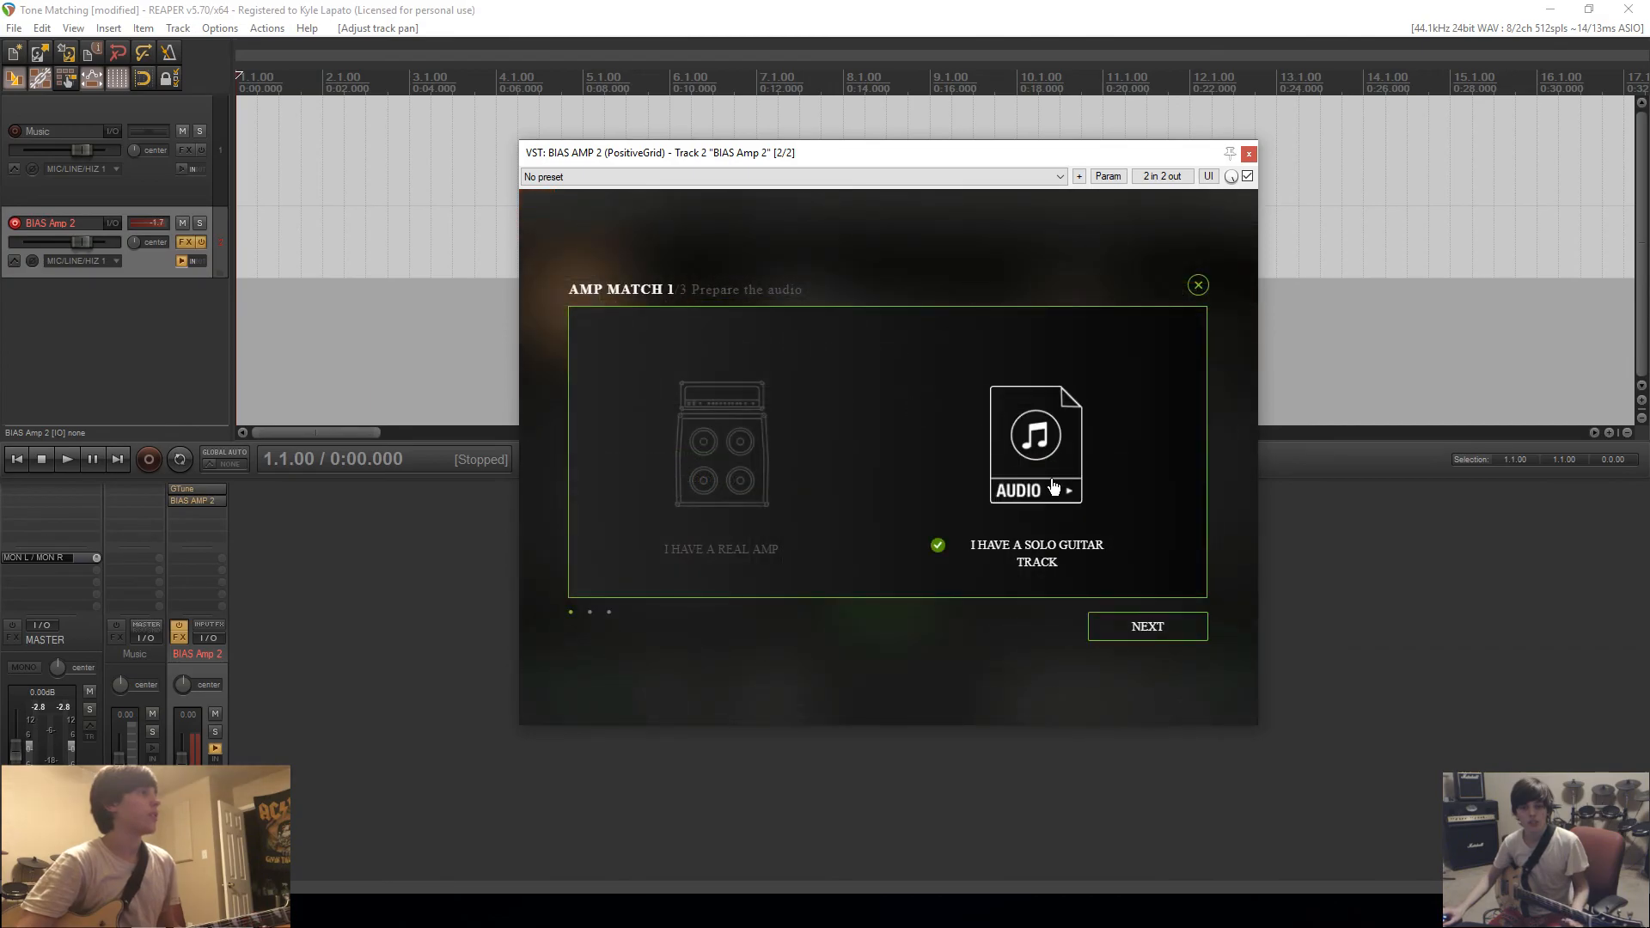
left_click(1134, 632)
Step: Import HTH Rhythm Match.wav from the MUFFINZ!!! > Raws folder on the Memory Dump (X:) drive as the Amp Match audio file
left_click(967, 416)
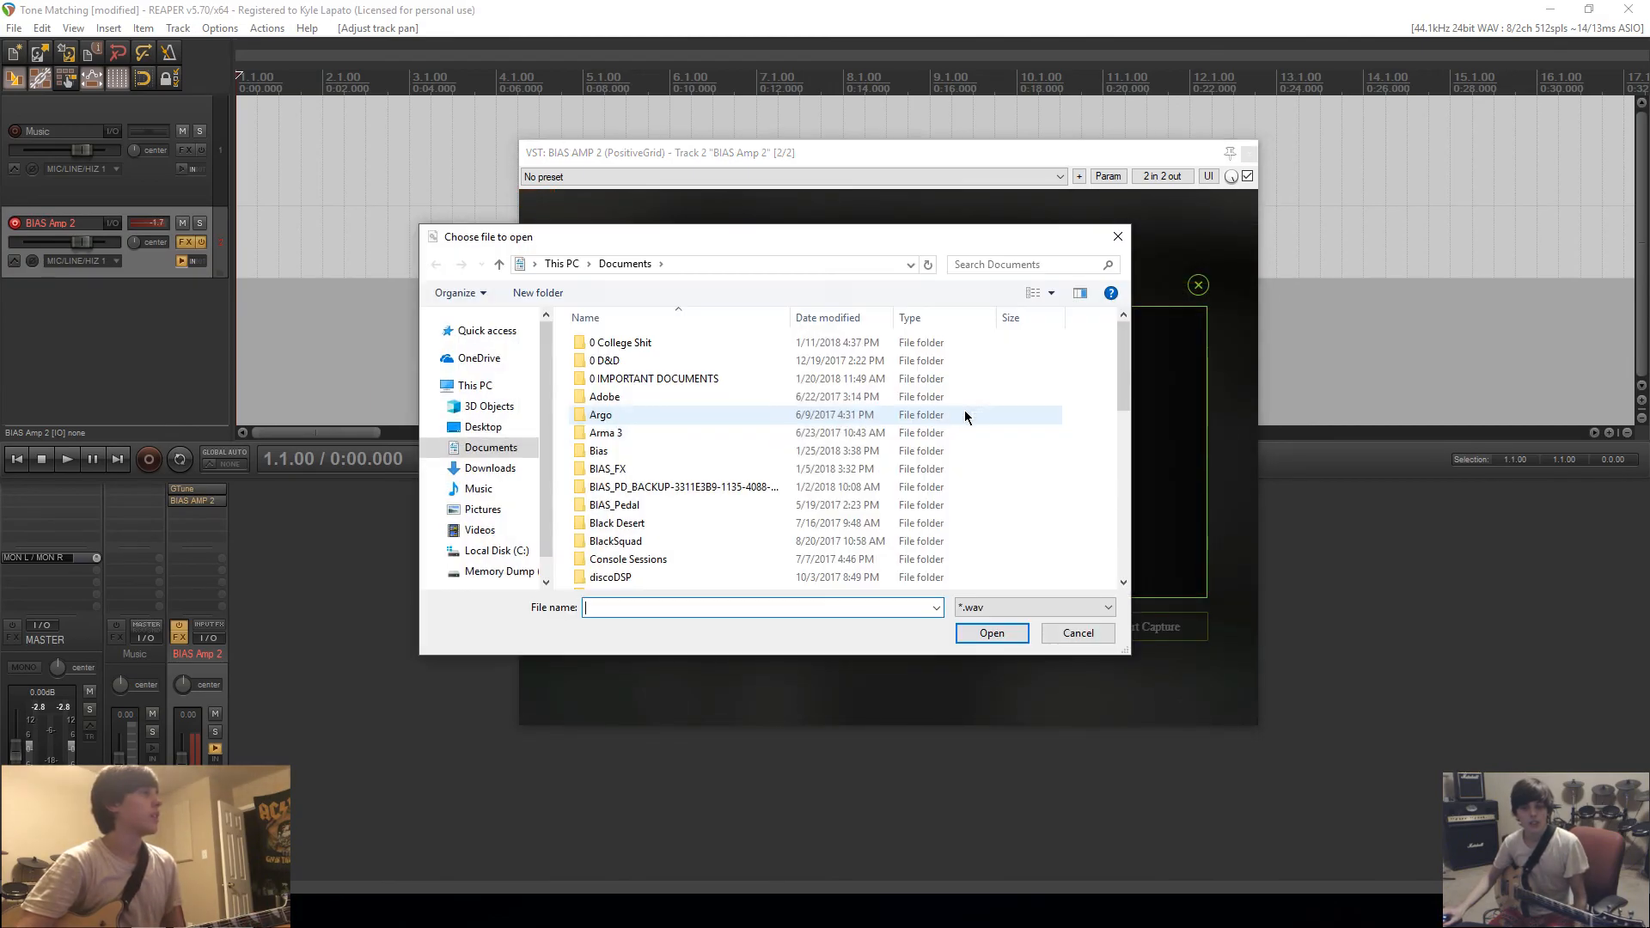
left_click(498, 572)
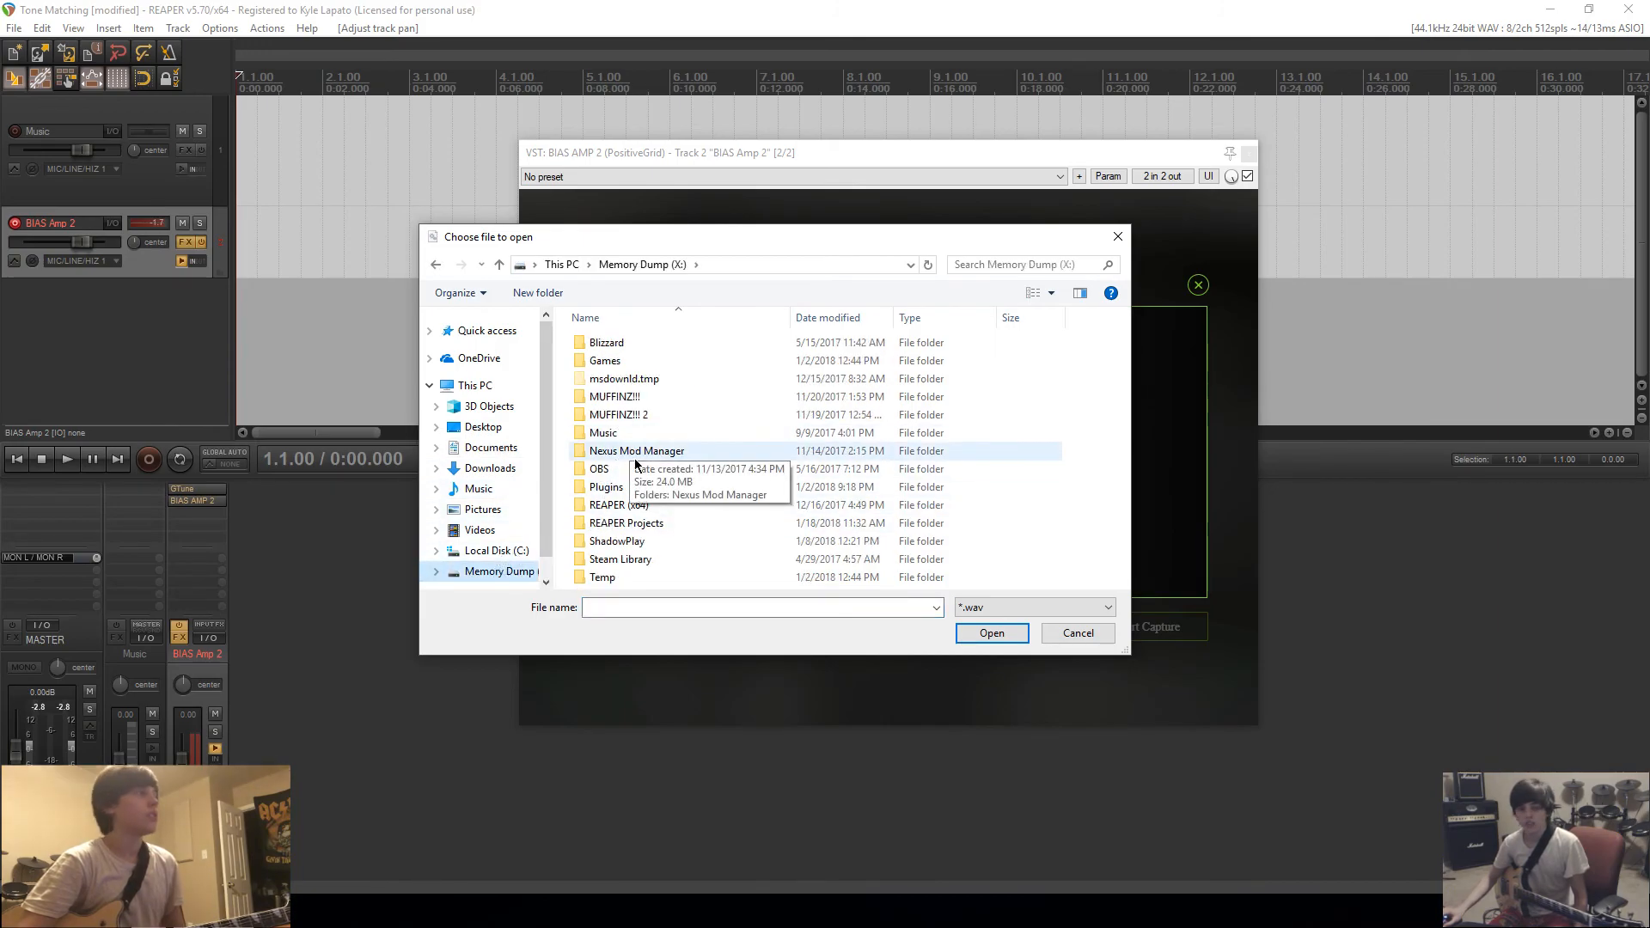
double_click(620, 397)
double_click(612, 416)
left_click(671, 528)
left_click(994, 637)
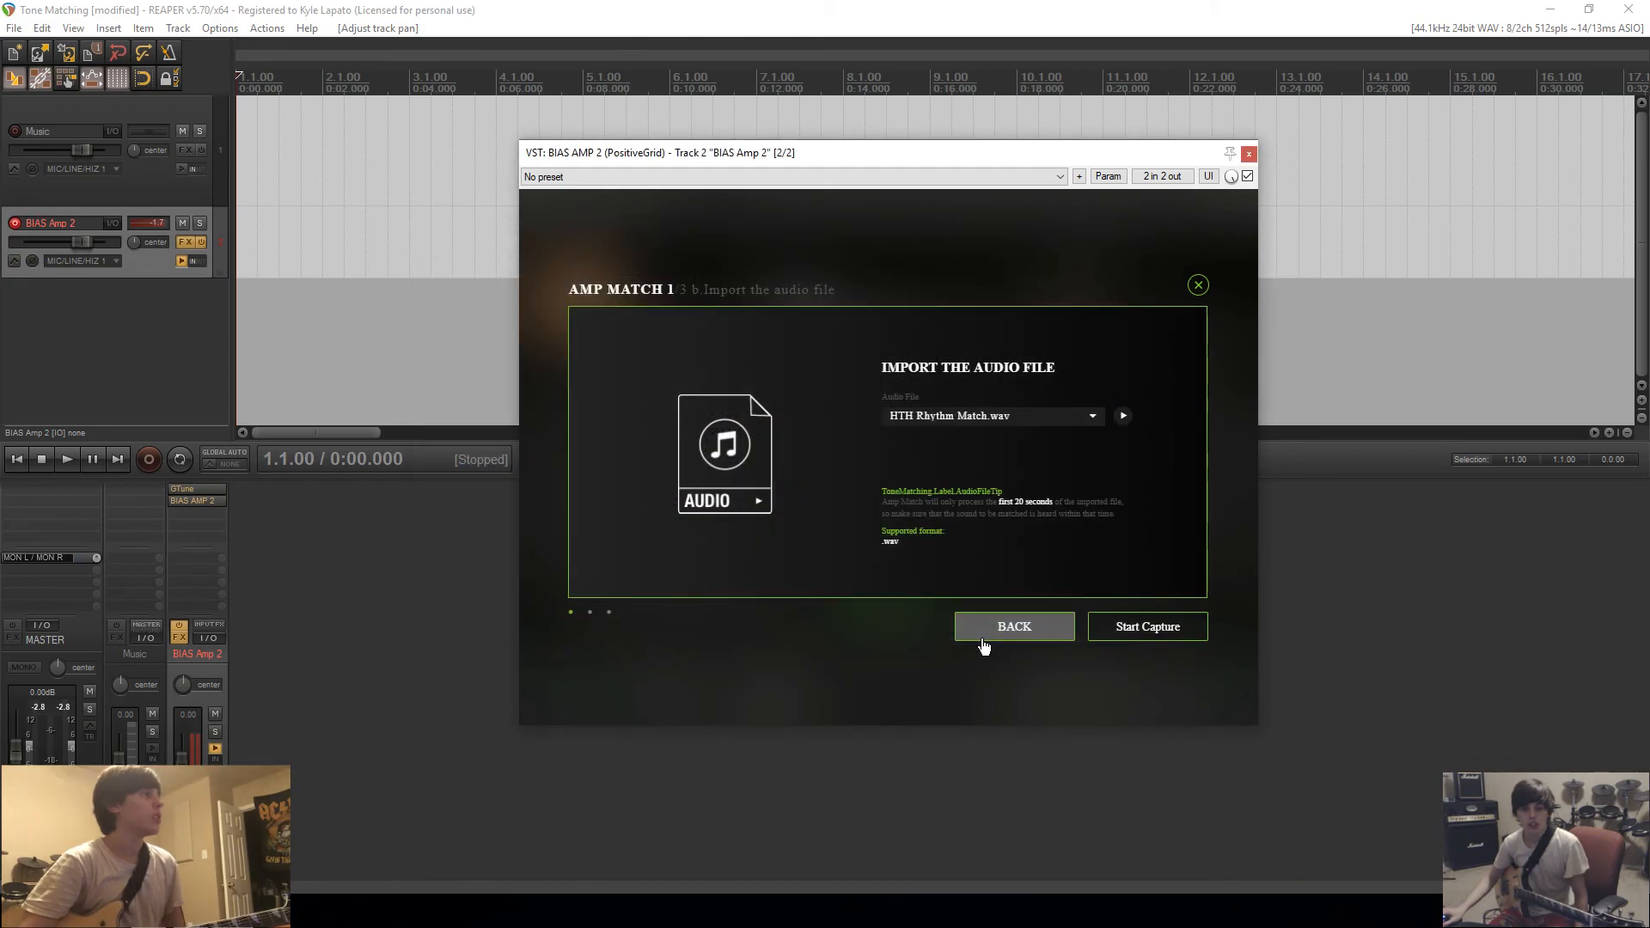
Step: Preview HTH Rhythm Match.wav, stop the playback, and start capturing the audio file
left_click(1124, 419)
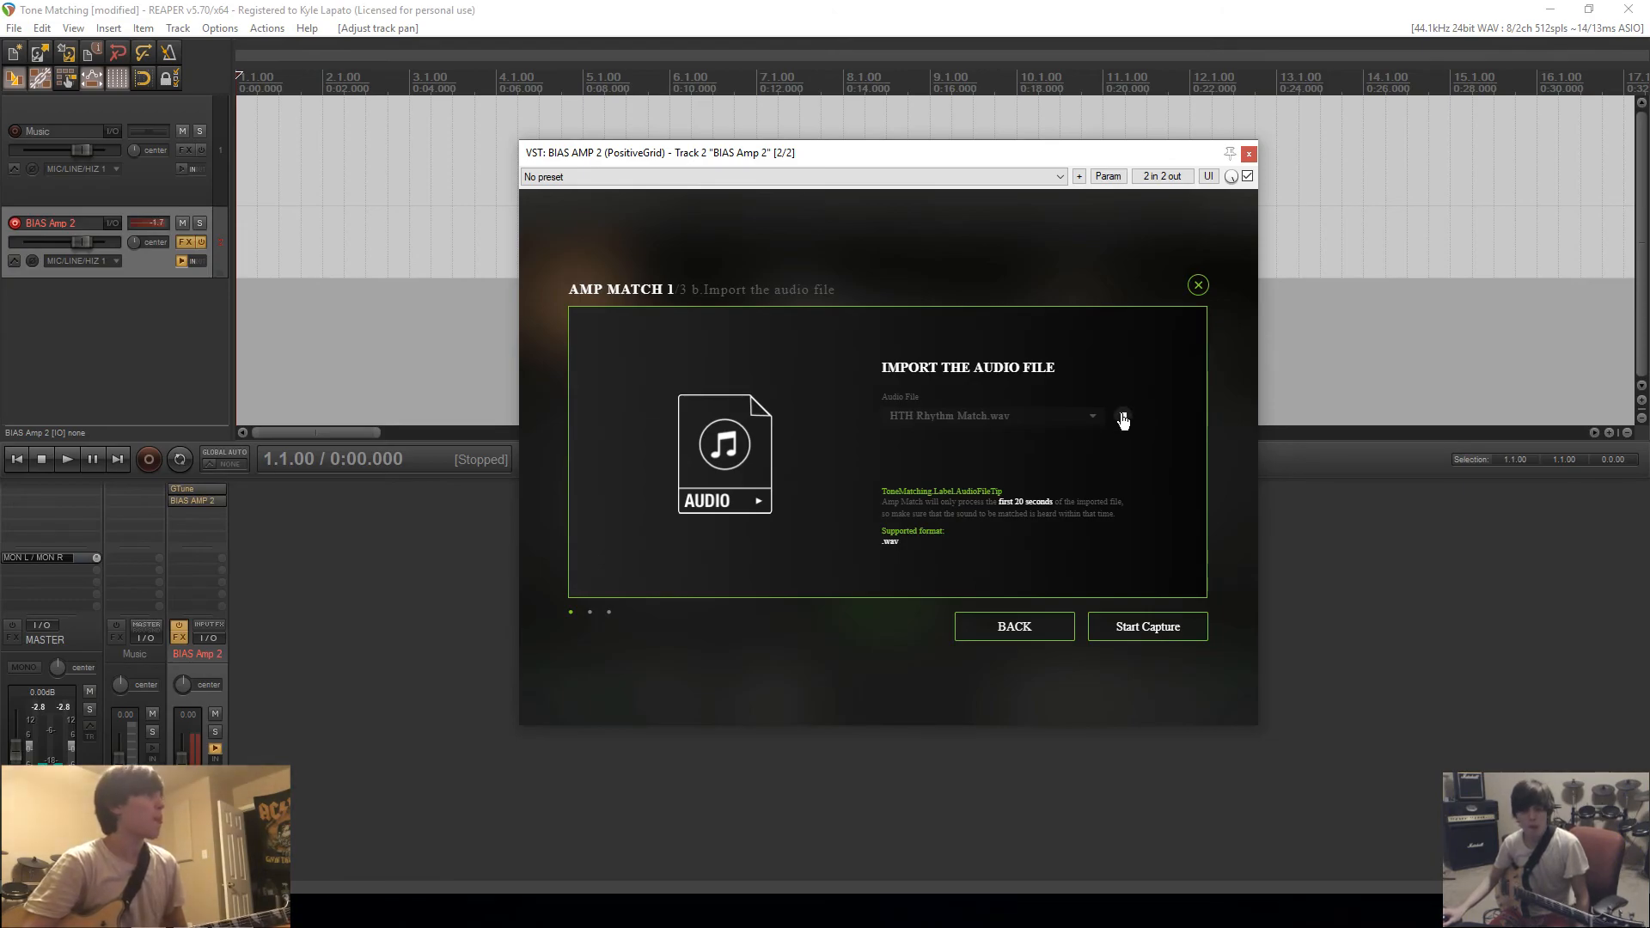
left_click(1124, 419)
left_click(1143, 629)
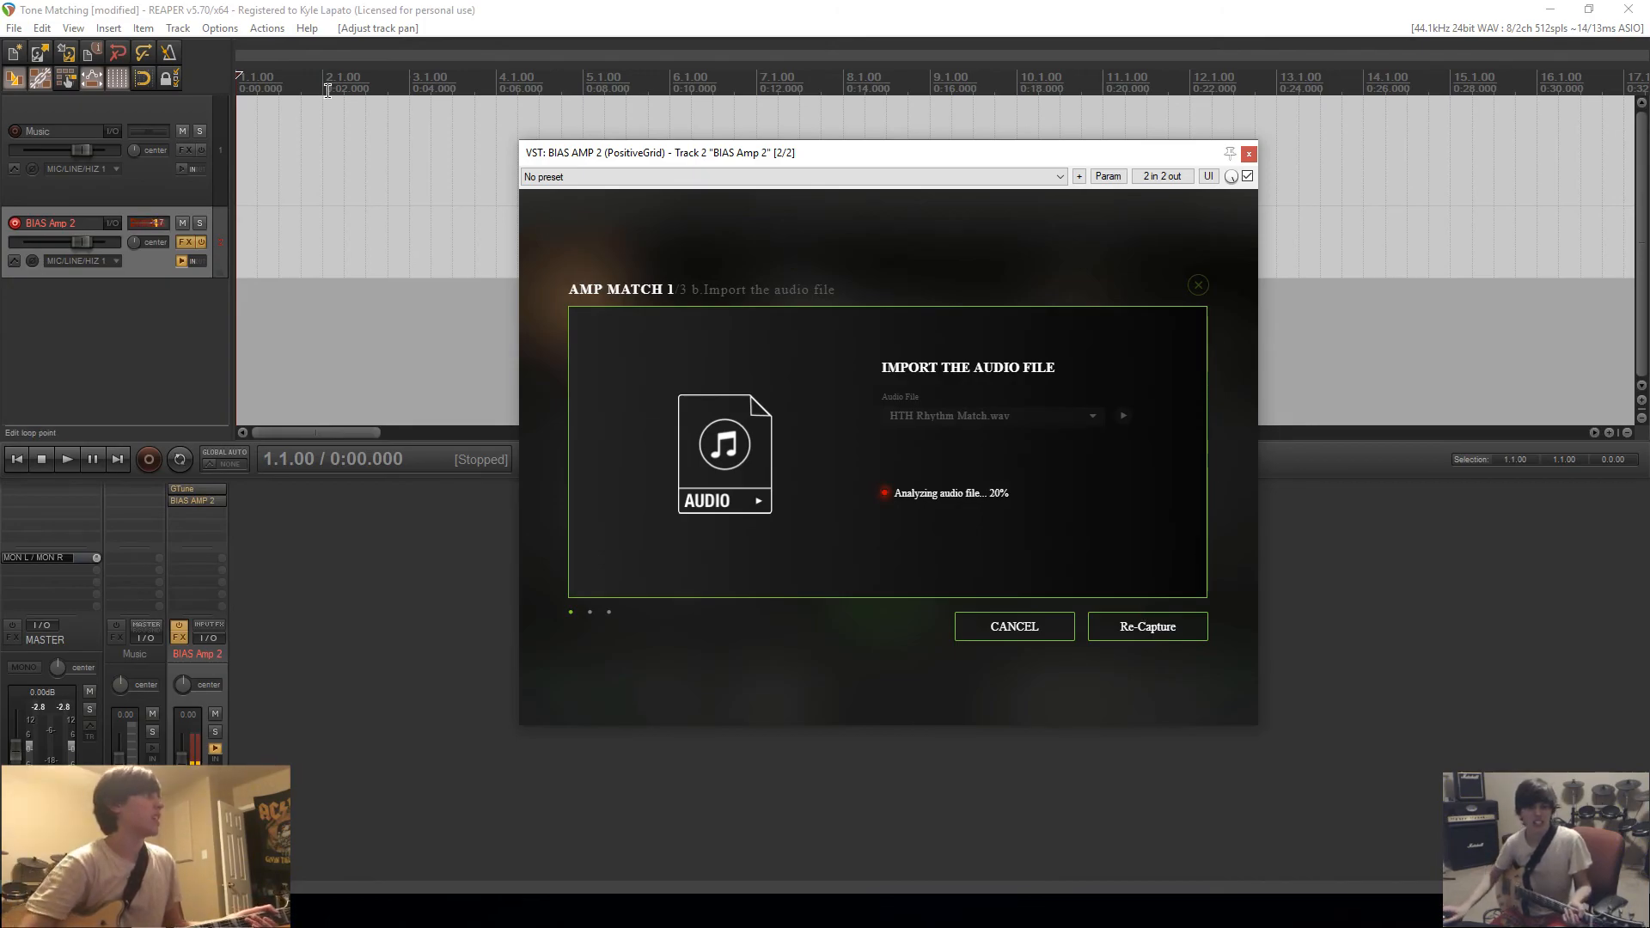
Step: Check the guitar's tuning in GTune, and capture the instrument for Amp Match with the Crunch amp type
left_click(191, 488)
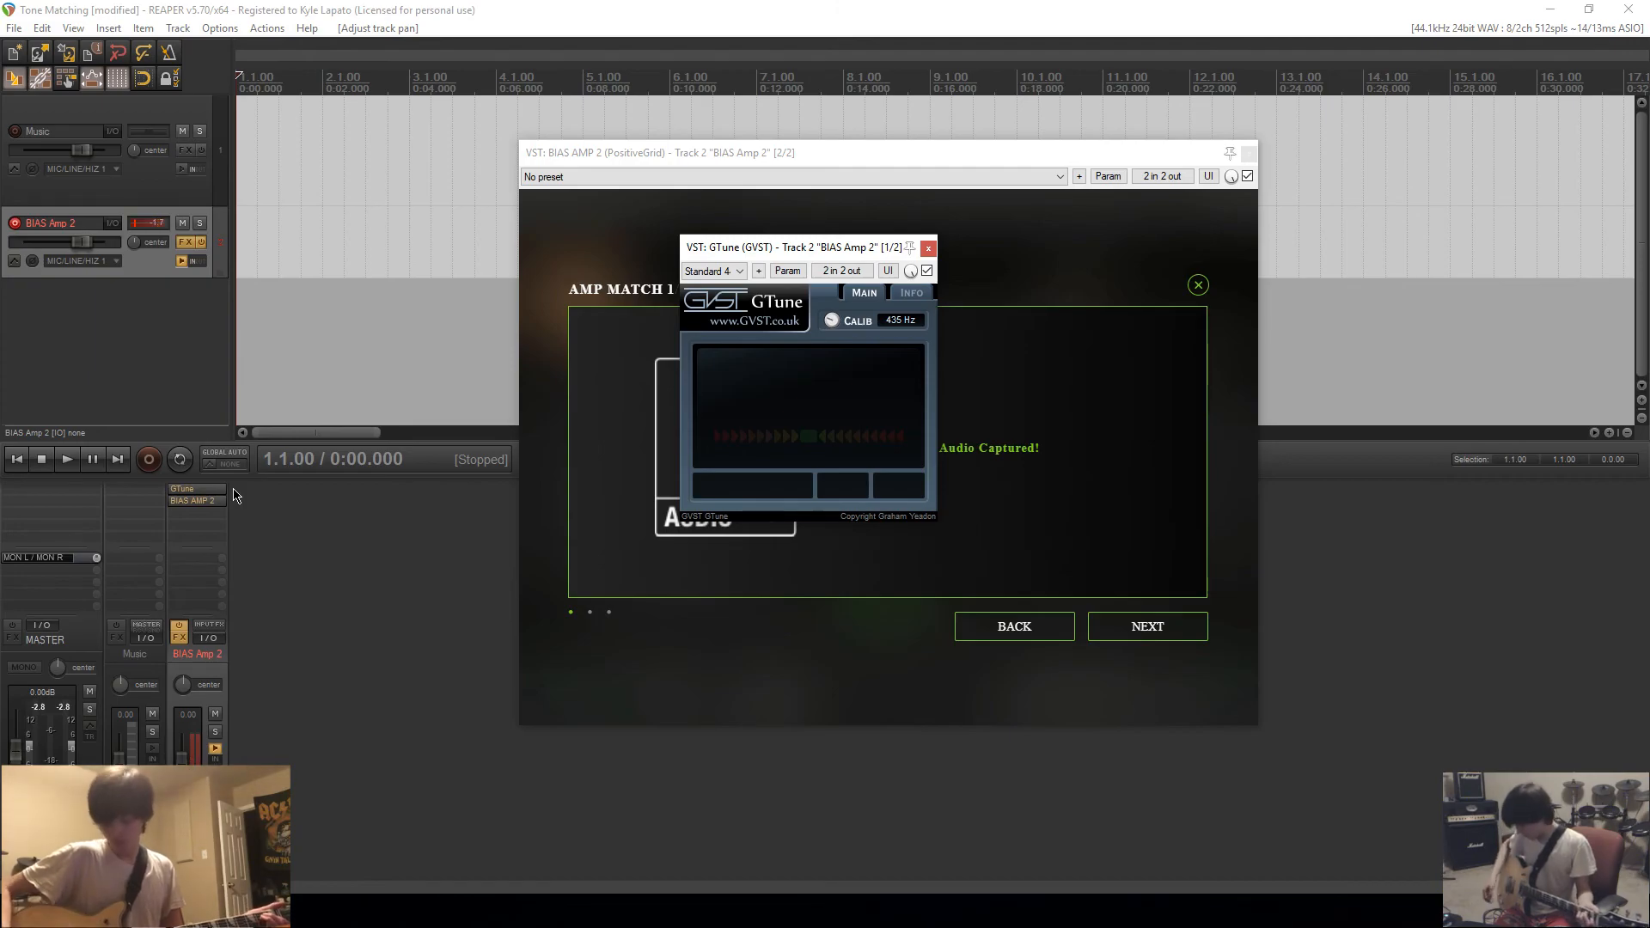
left_click(928, 248)
left_click(1150, 629)
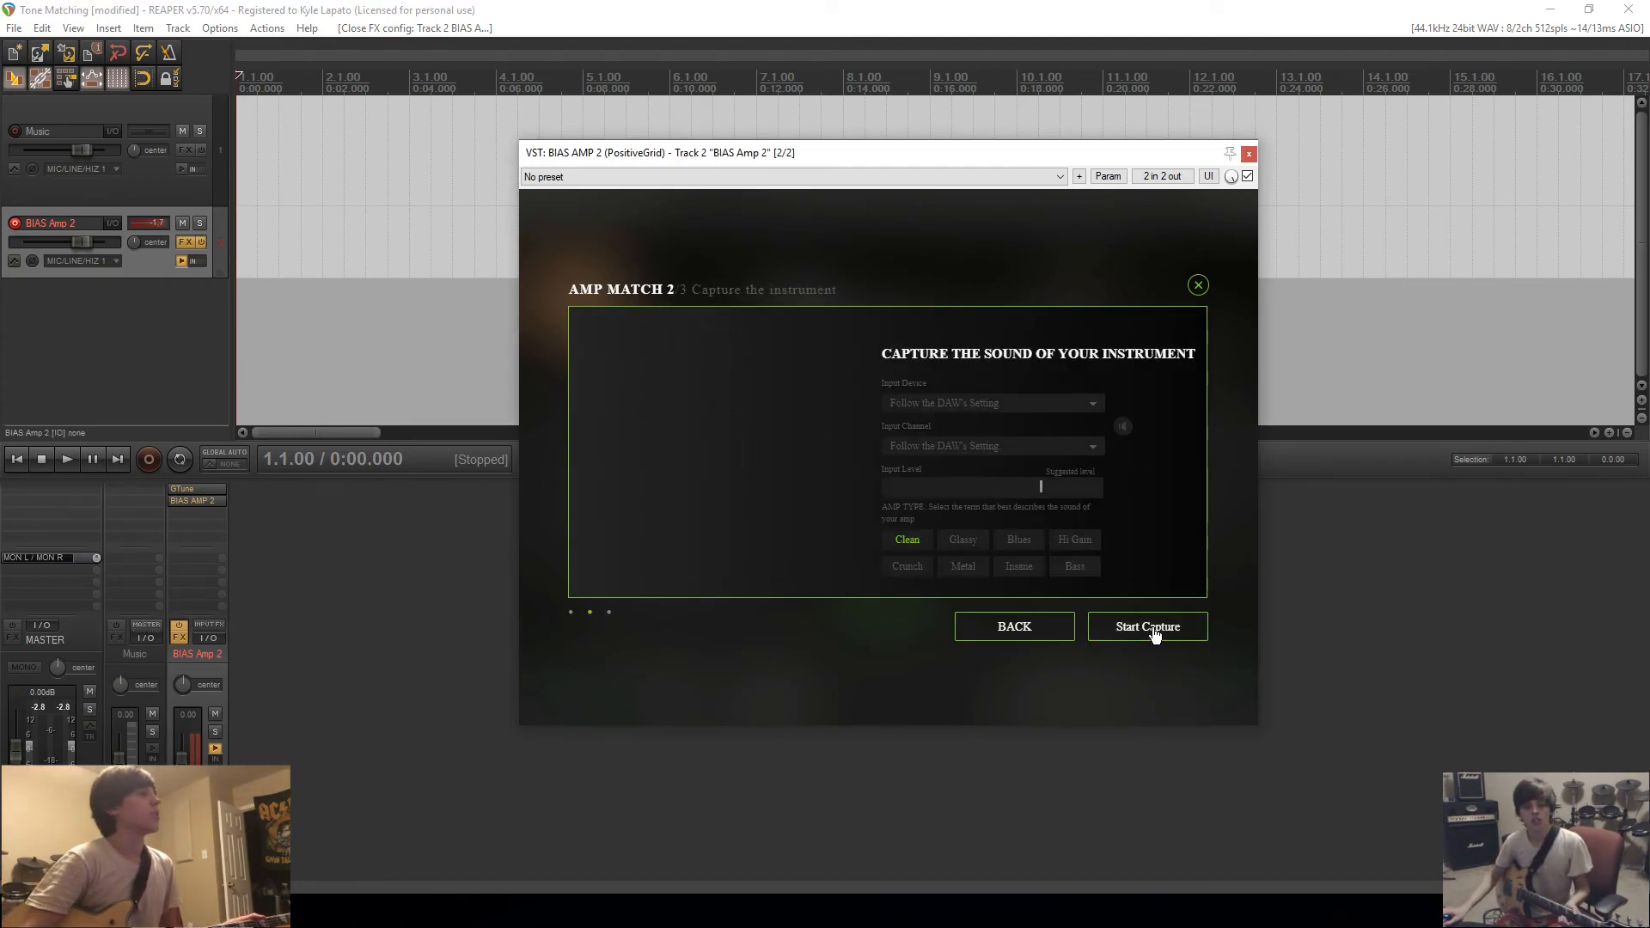
left_click(907, 566)
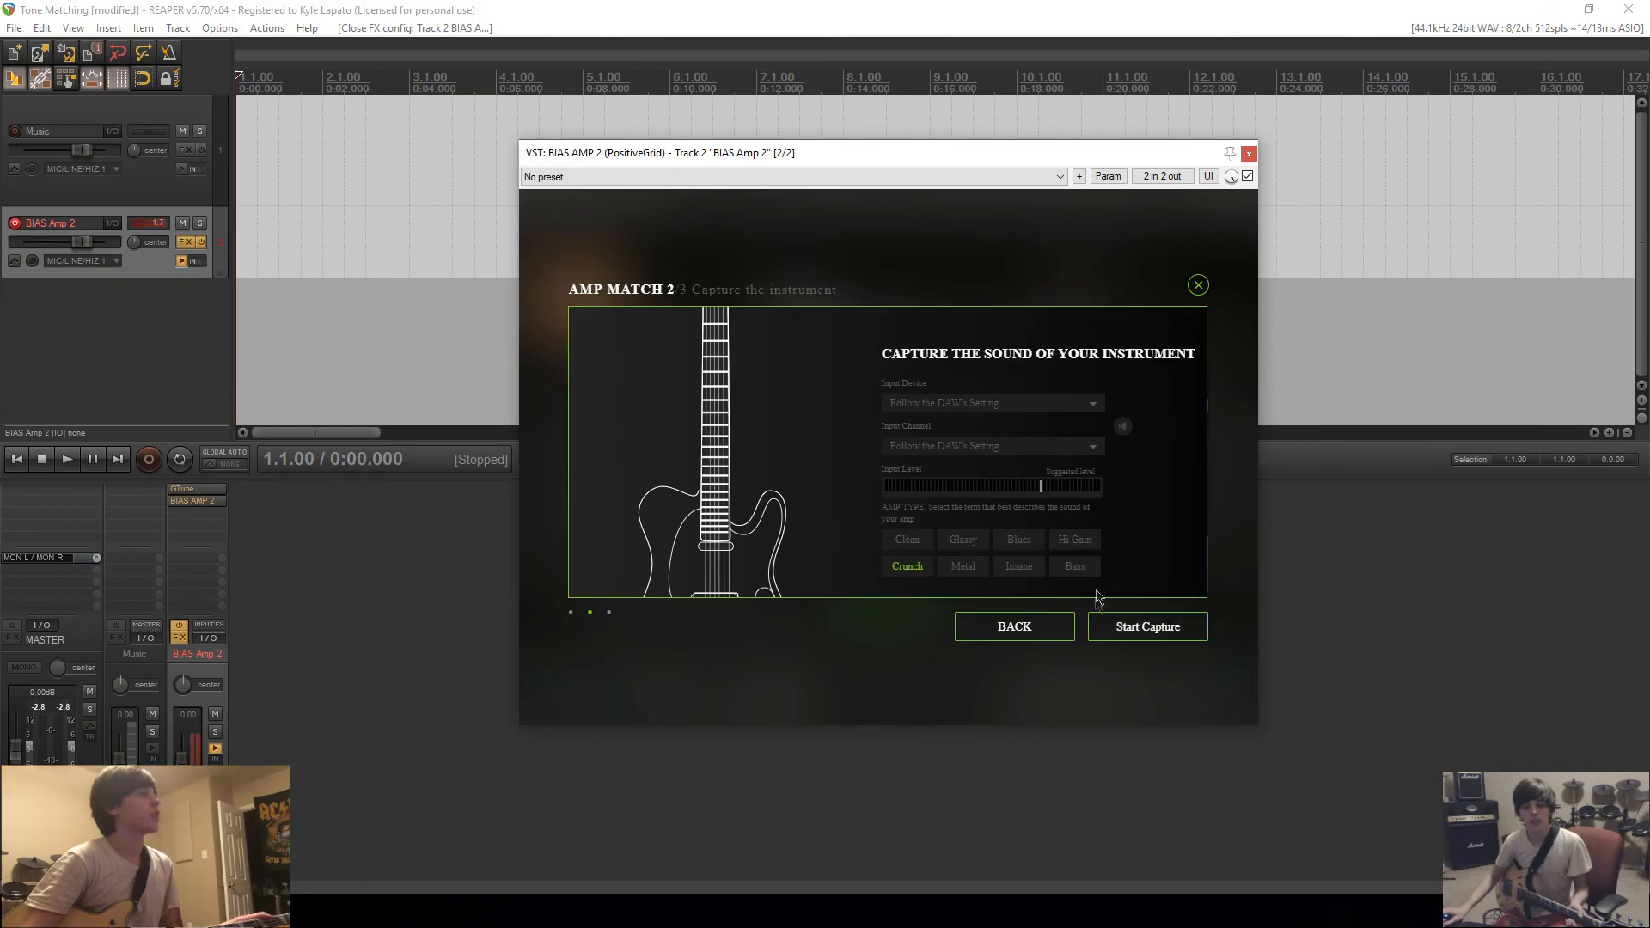
left_click(1152, 634)
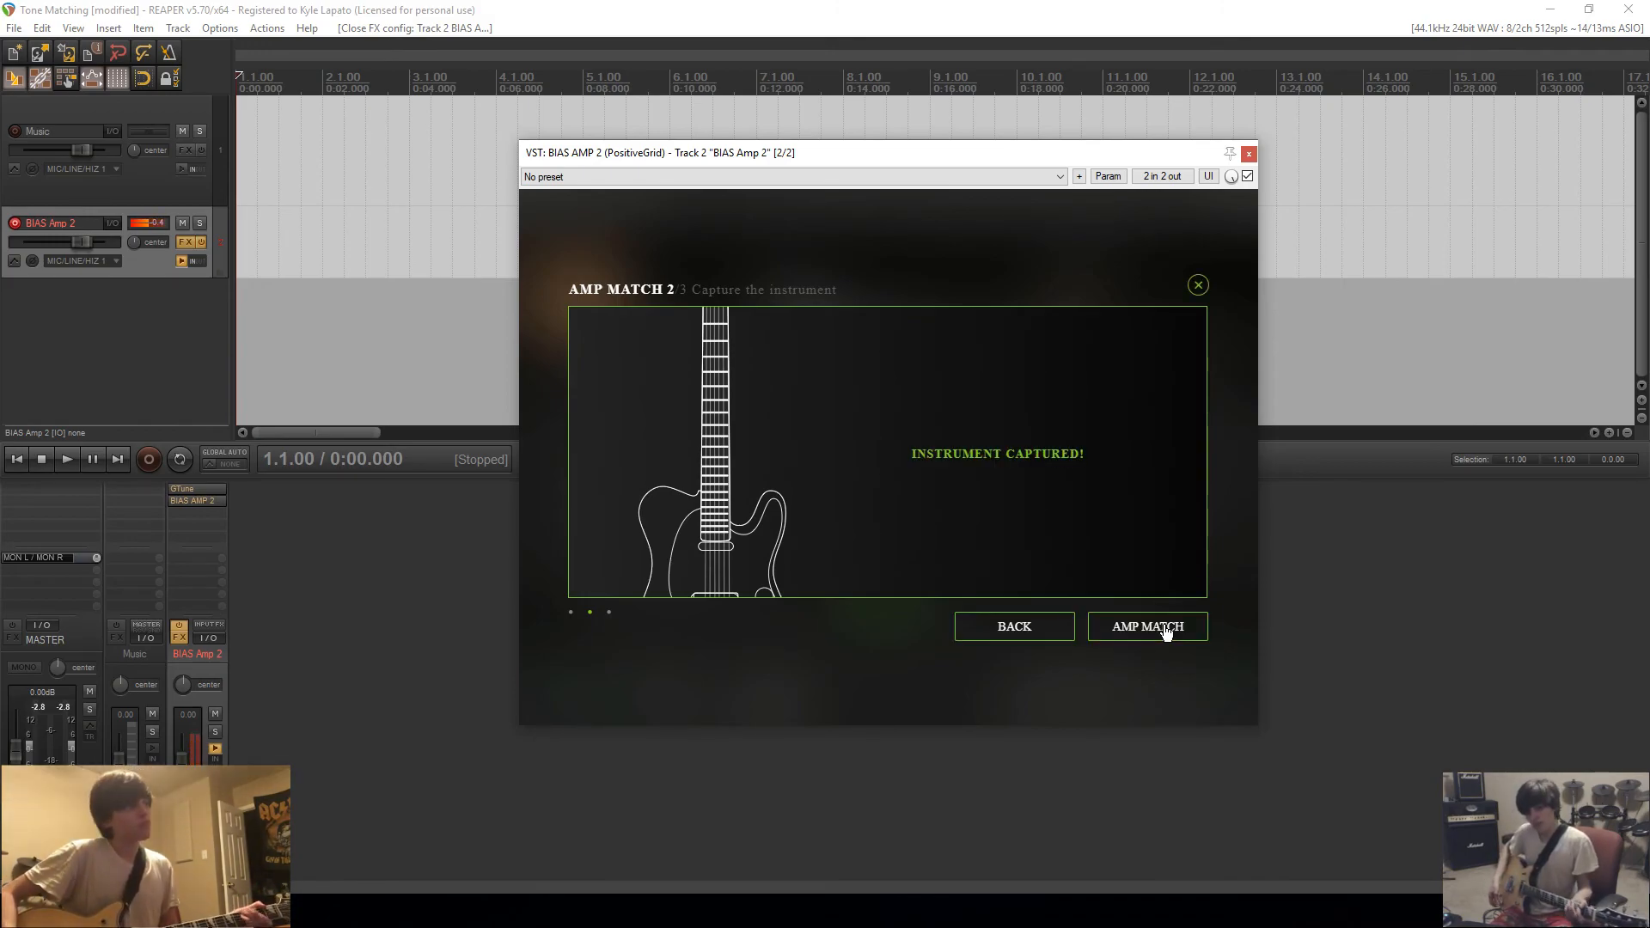
Step: Generate the amp match and save it as the Crunch preset "AC/DC - Highway To Hell (Rhythm)"
left_click(1166, 630)
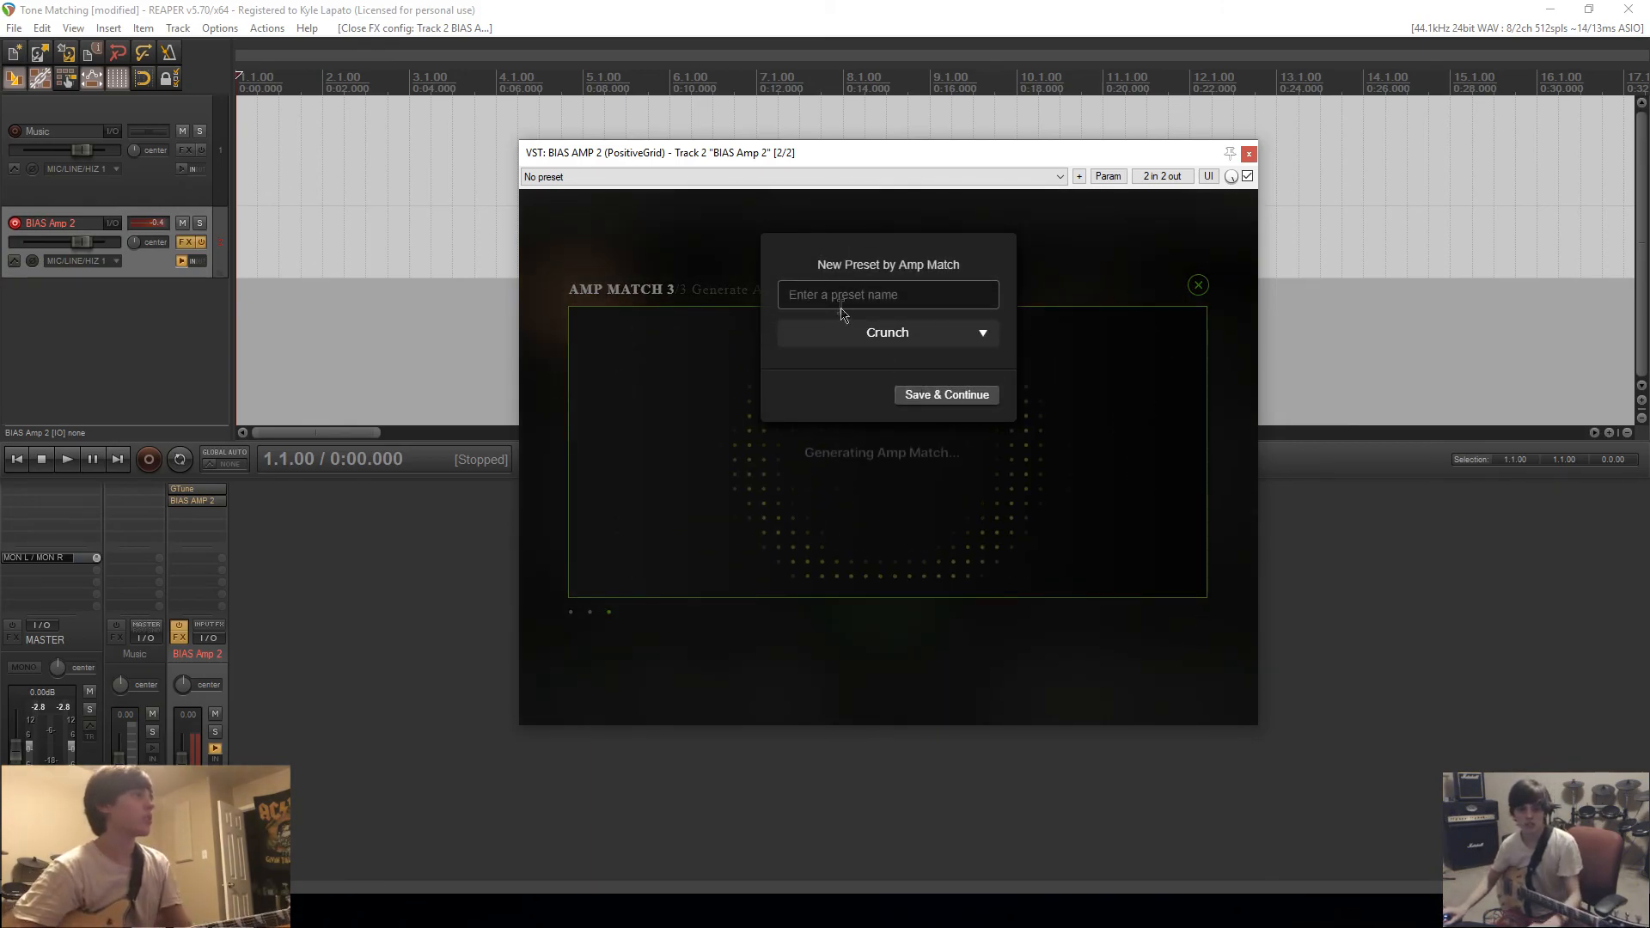
left_click(869, 302)
type("AC/DC - Highway")
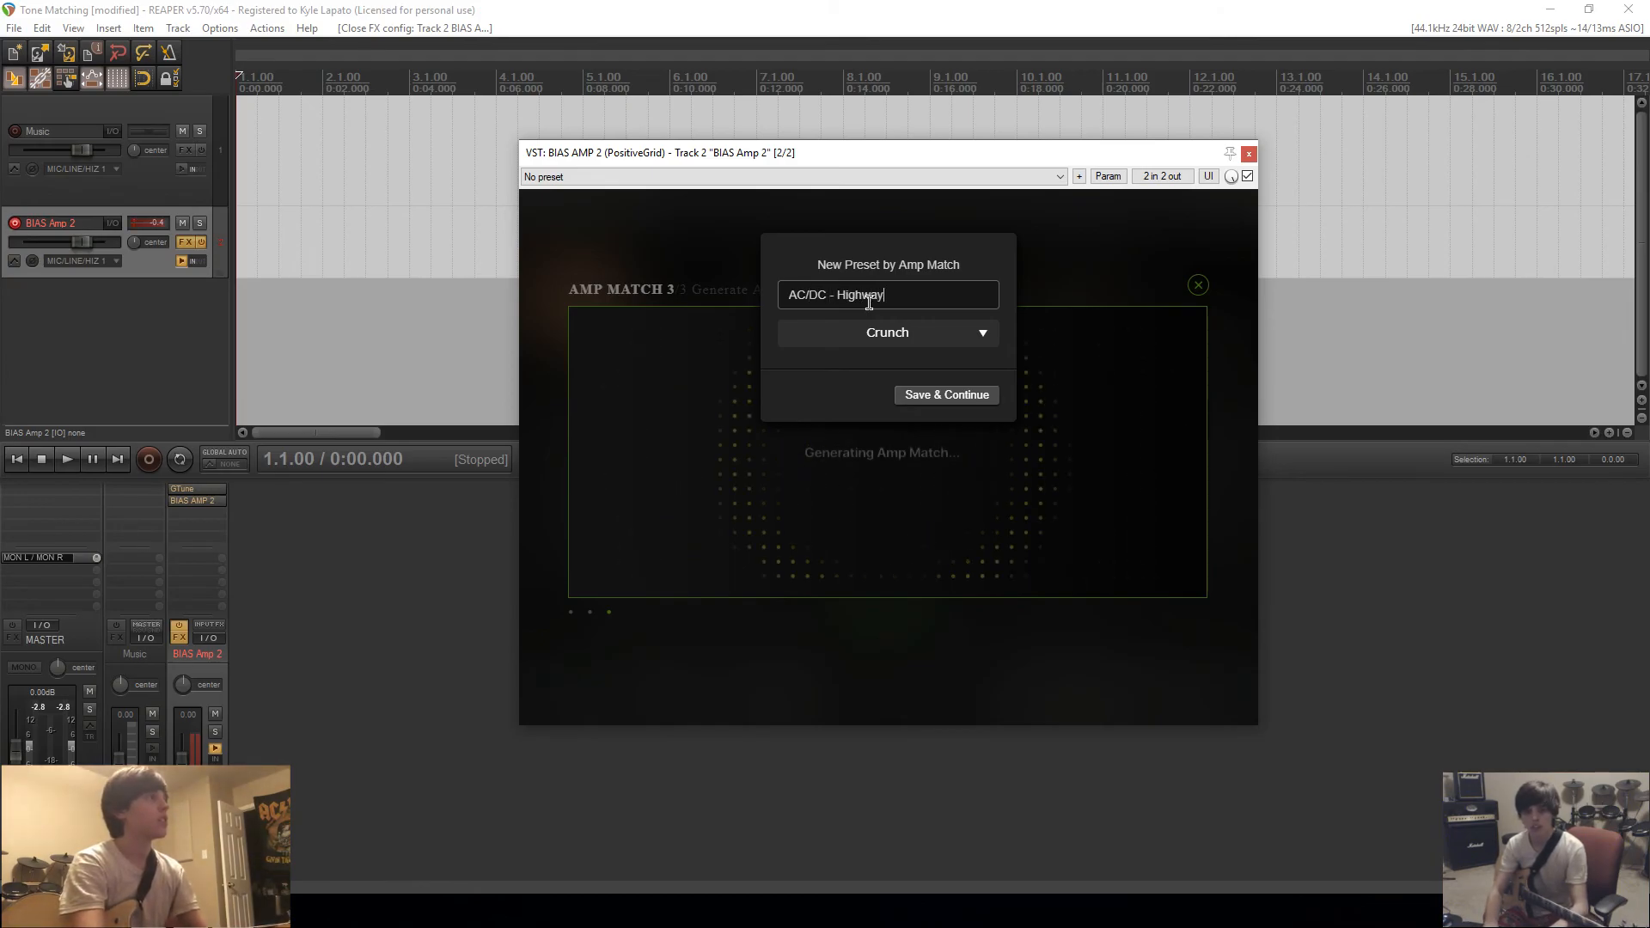
type(" To Hell (Rhythm")
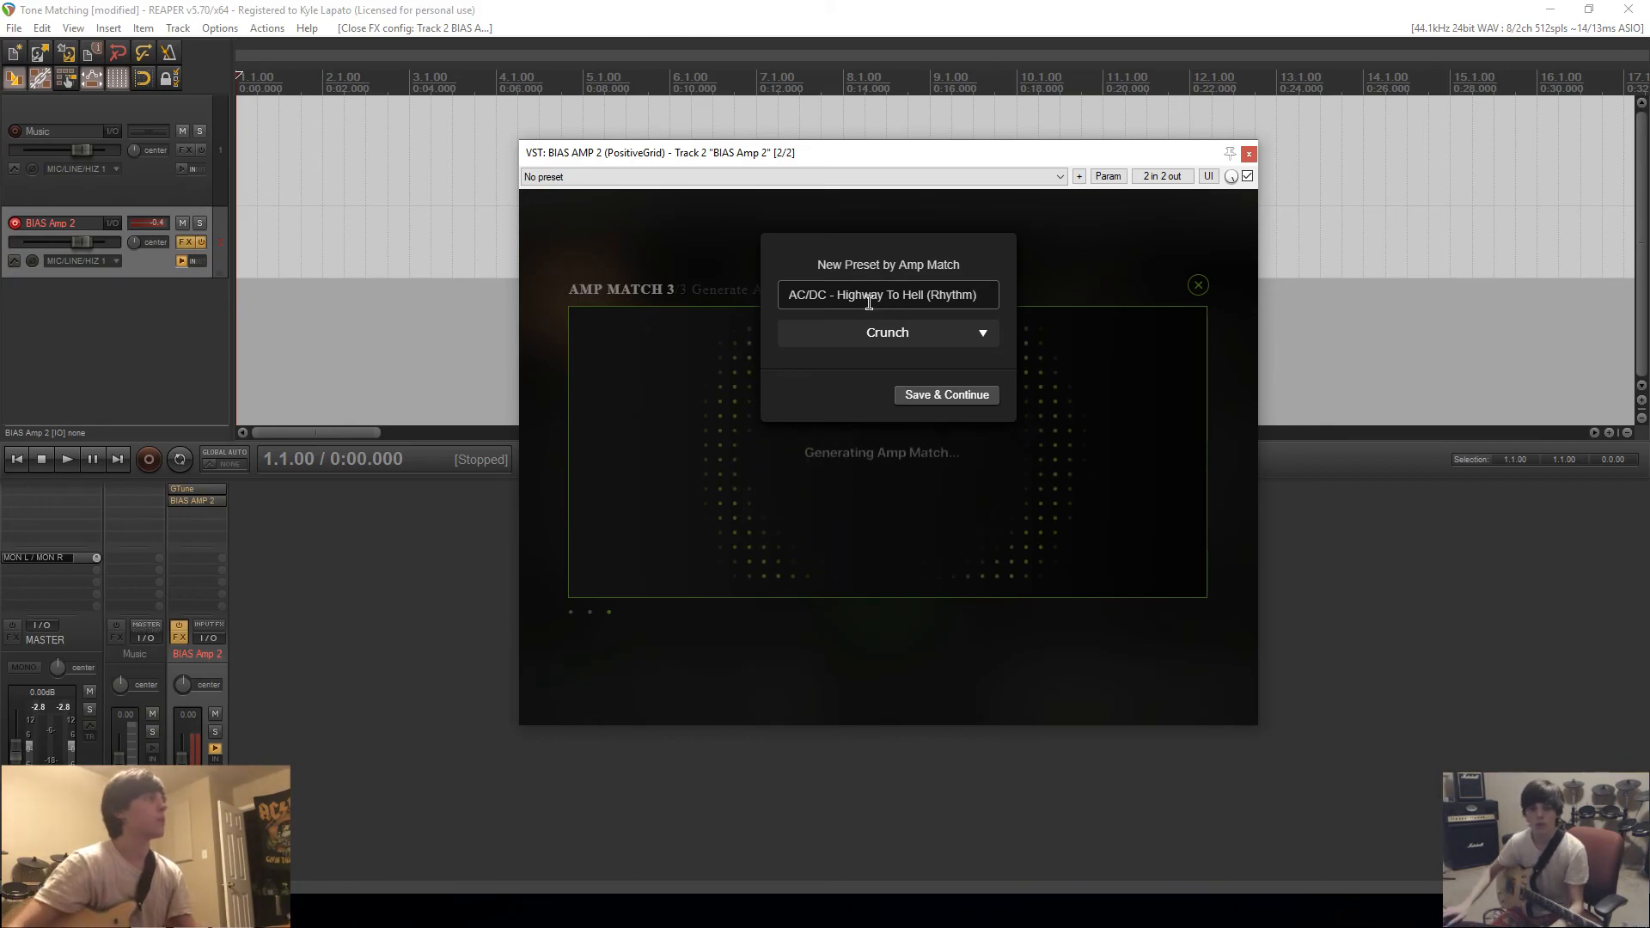
left_click(952, 400)
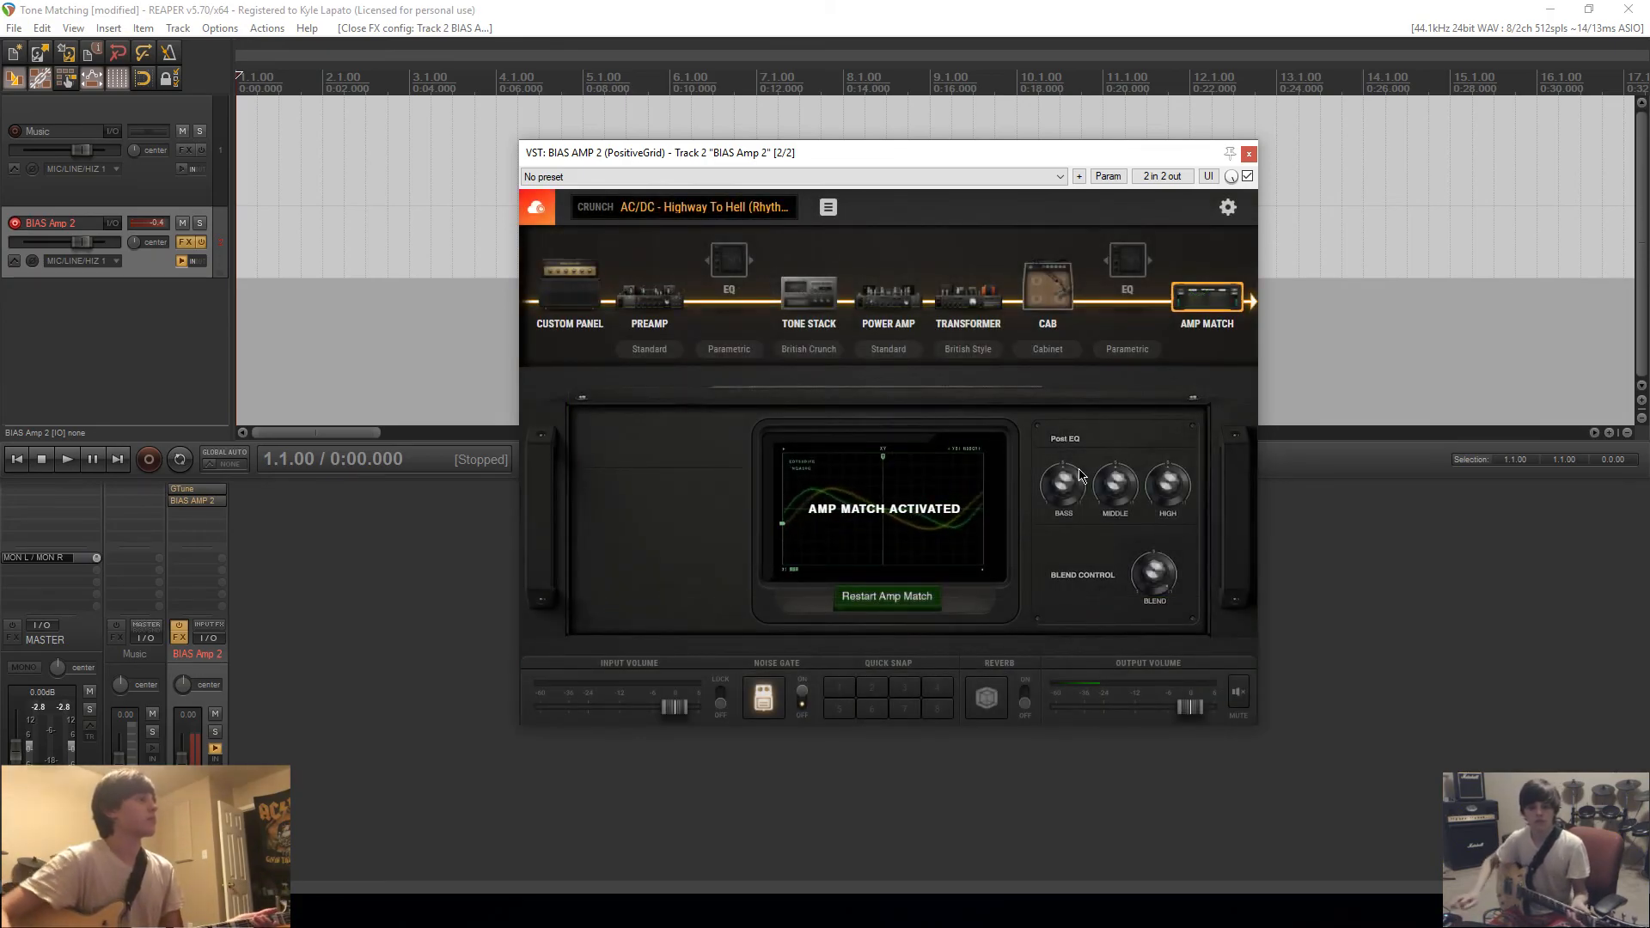
Step: Raise the noise gate's threshold slightly for the new rhythm preset and close the gate settings
left_click(763, 698)
left_click_drag(737, 576, 733, 568)
left_click(718, 435)
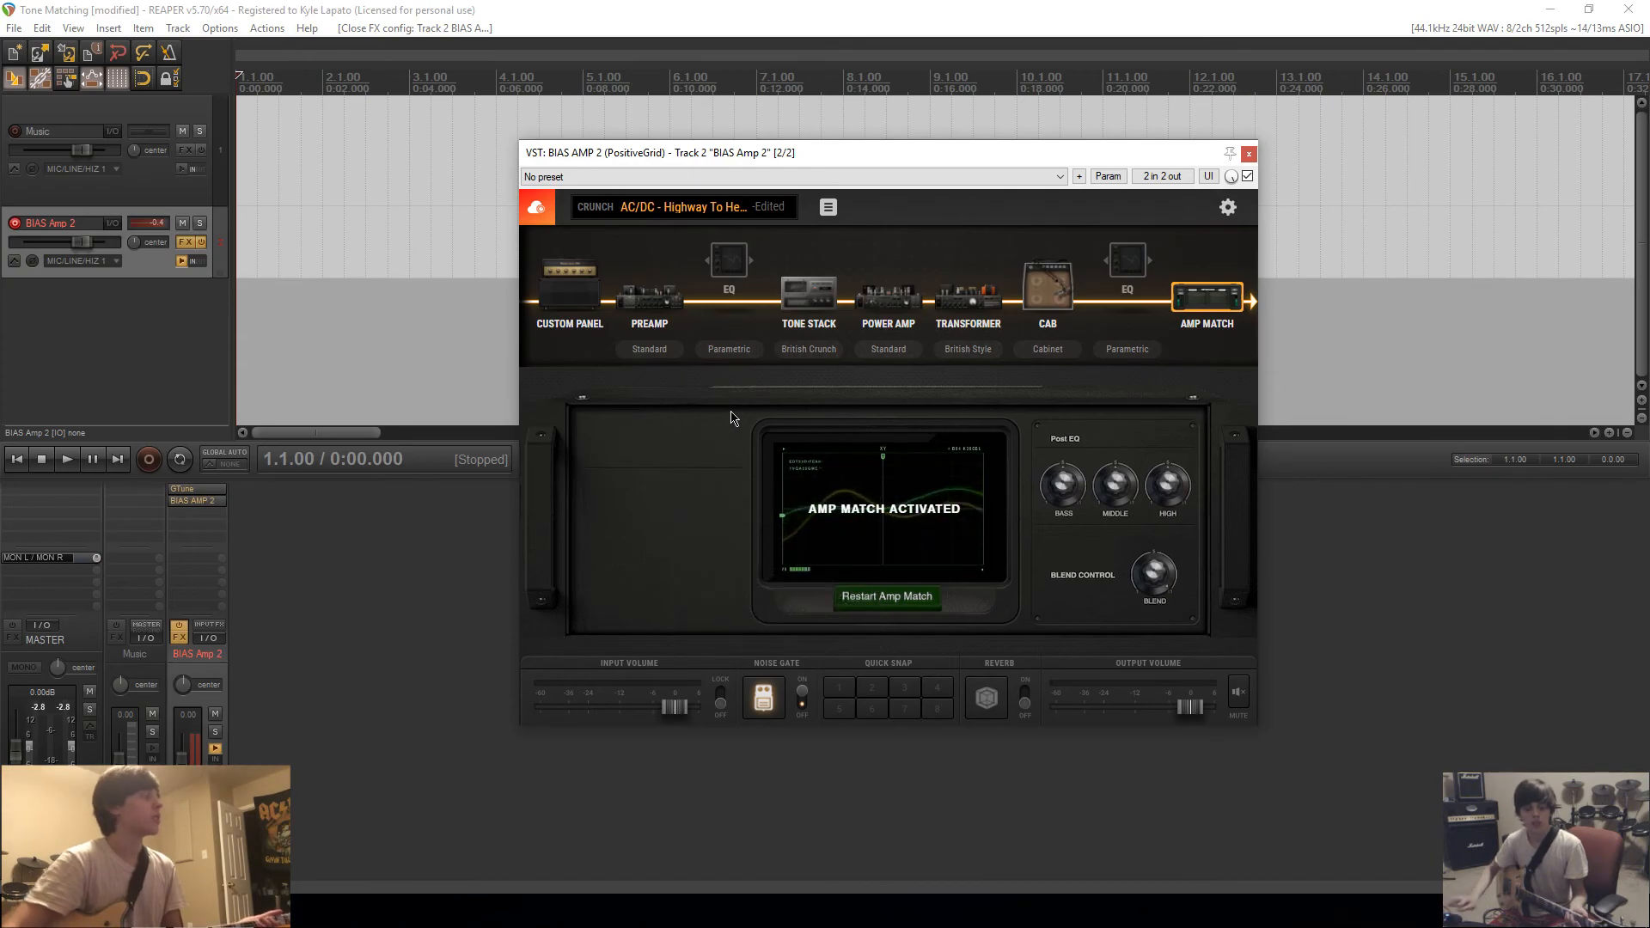
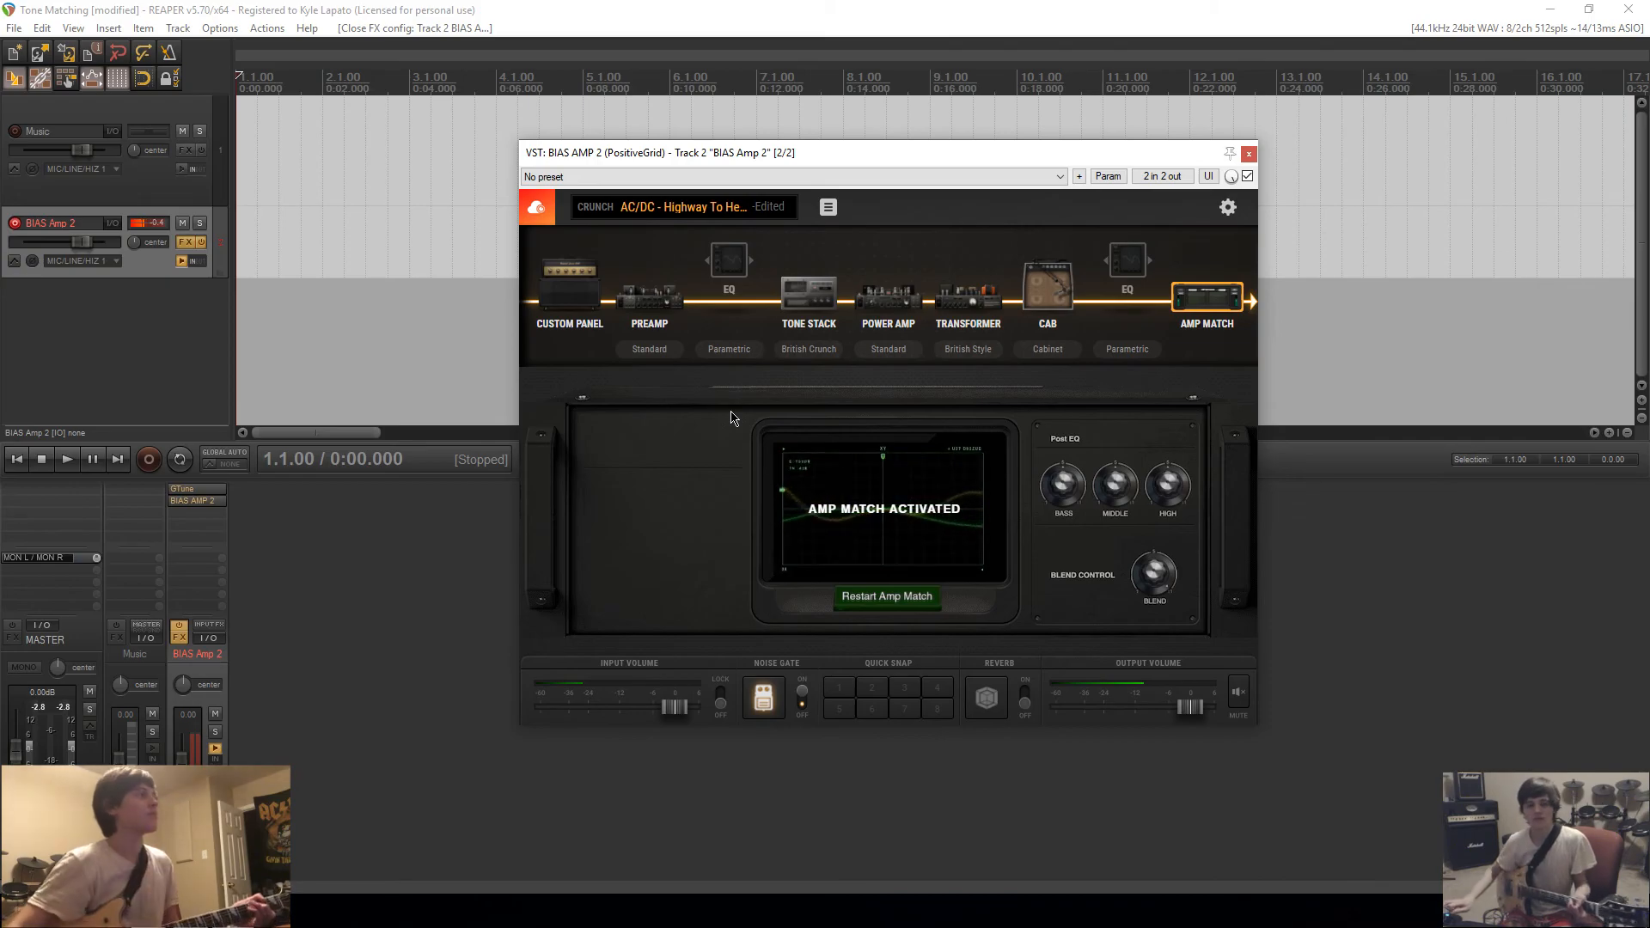
Step: Close the BIAS AMP 2 plug-in window and save the project
left_click(1246, 152)
left_click(889, 667)
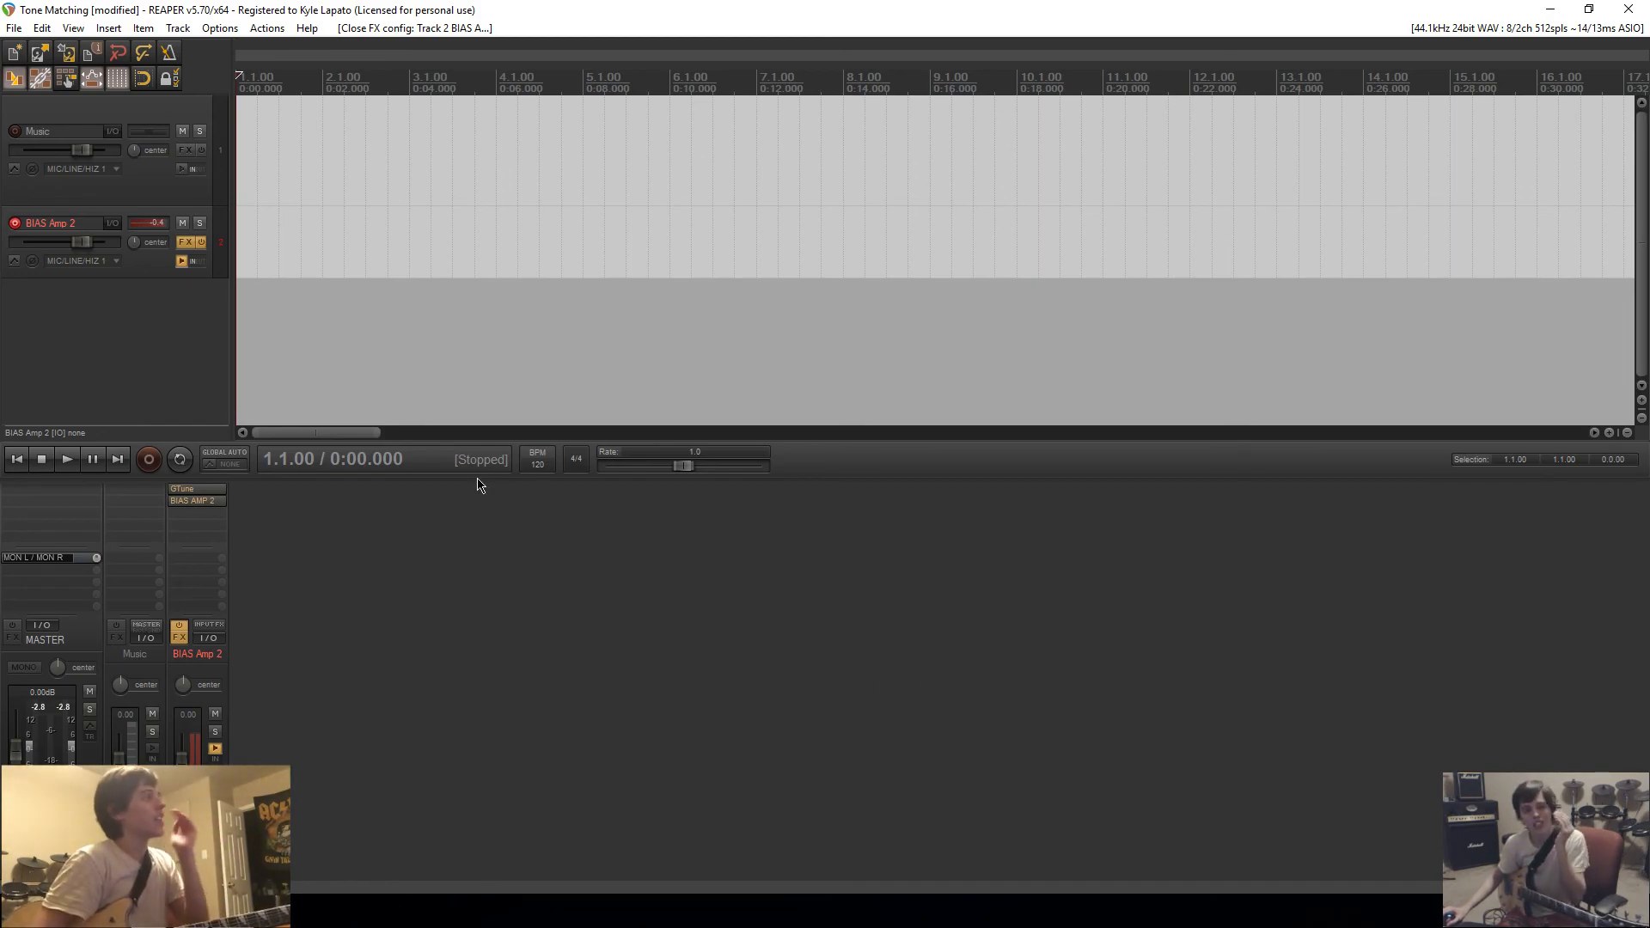
left_click(7, 28)
left_click(31, 82)
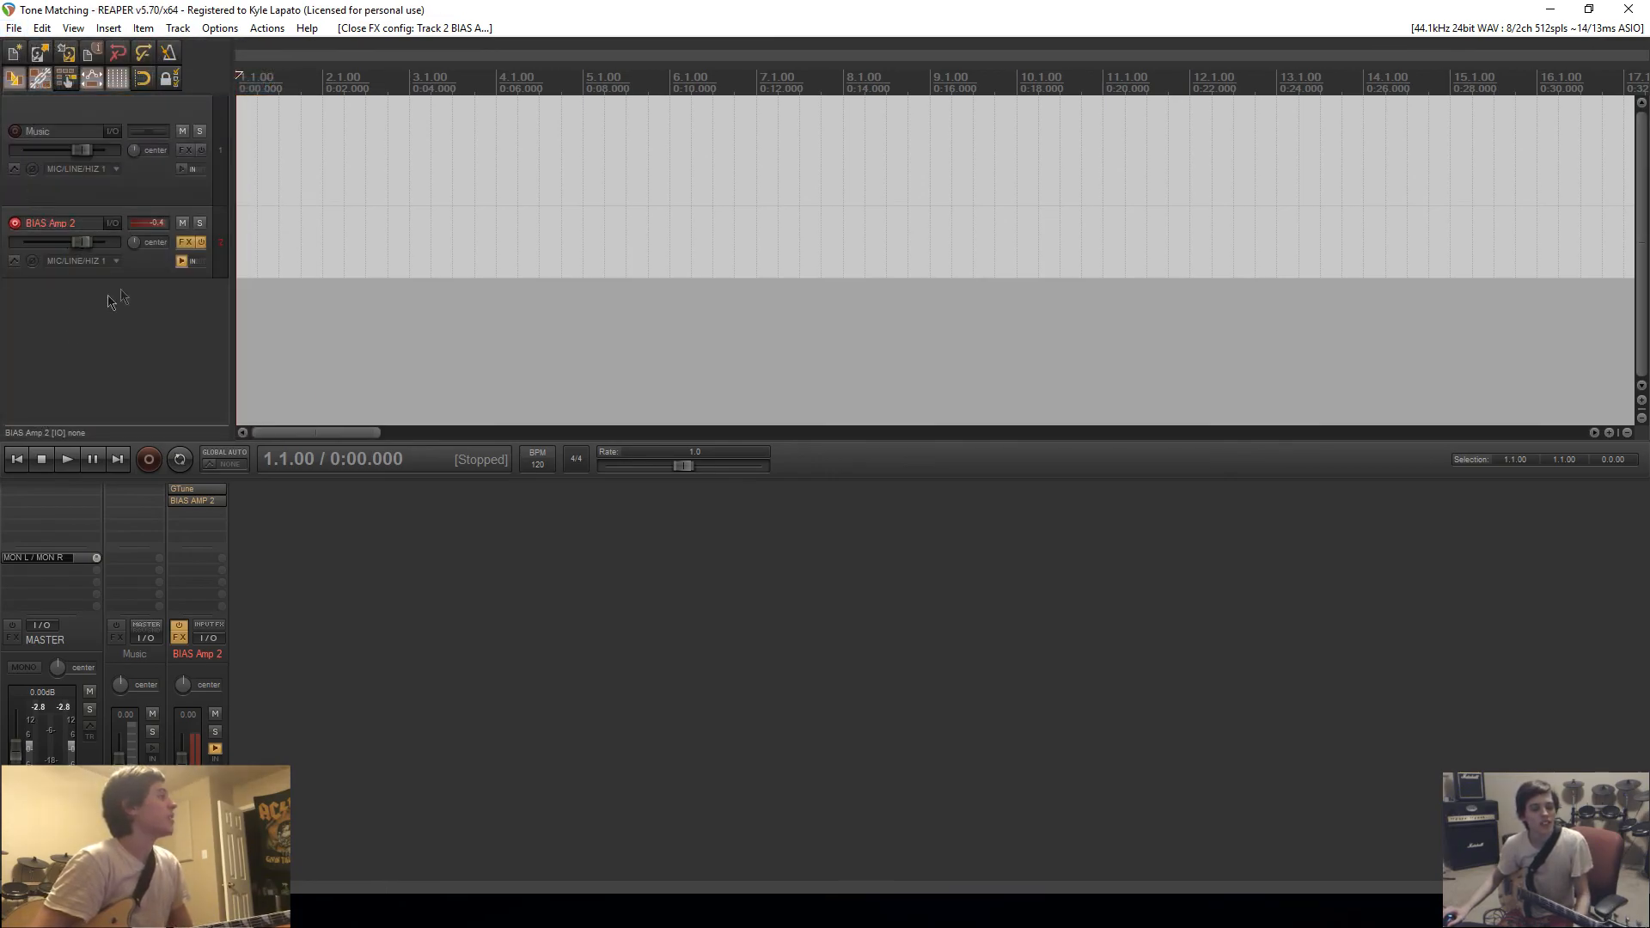
Step: Duplicate the BIAS Amp 2 track, naming the original Rhythm and the copy Lead
right_click(149, 275)
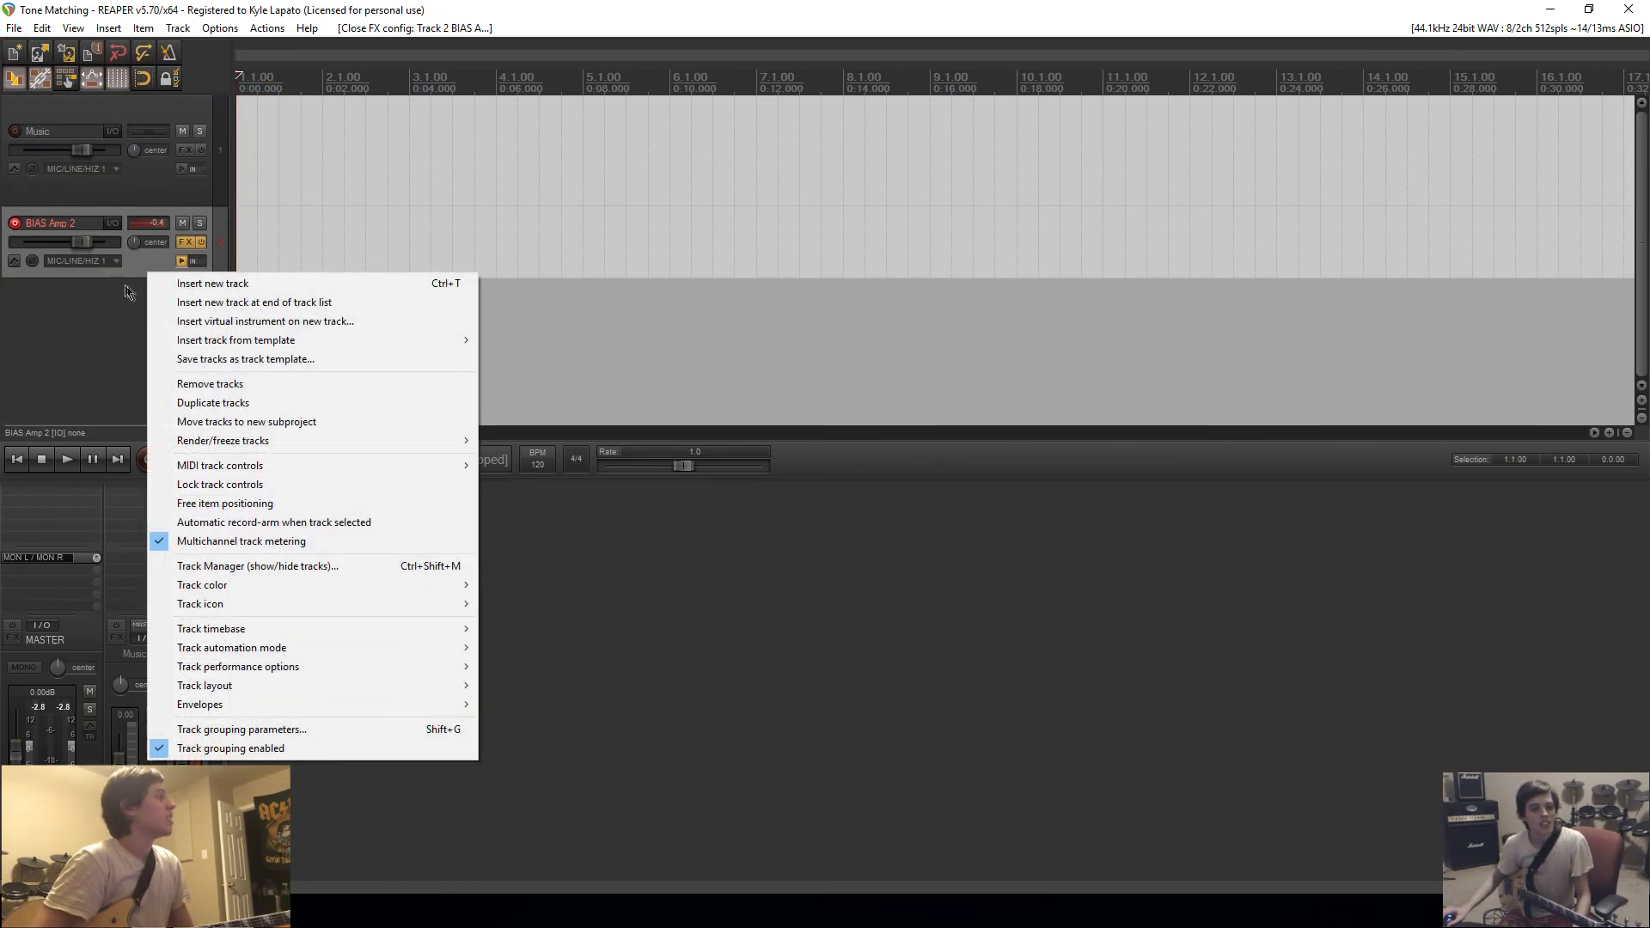
left_click(214, 404)
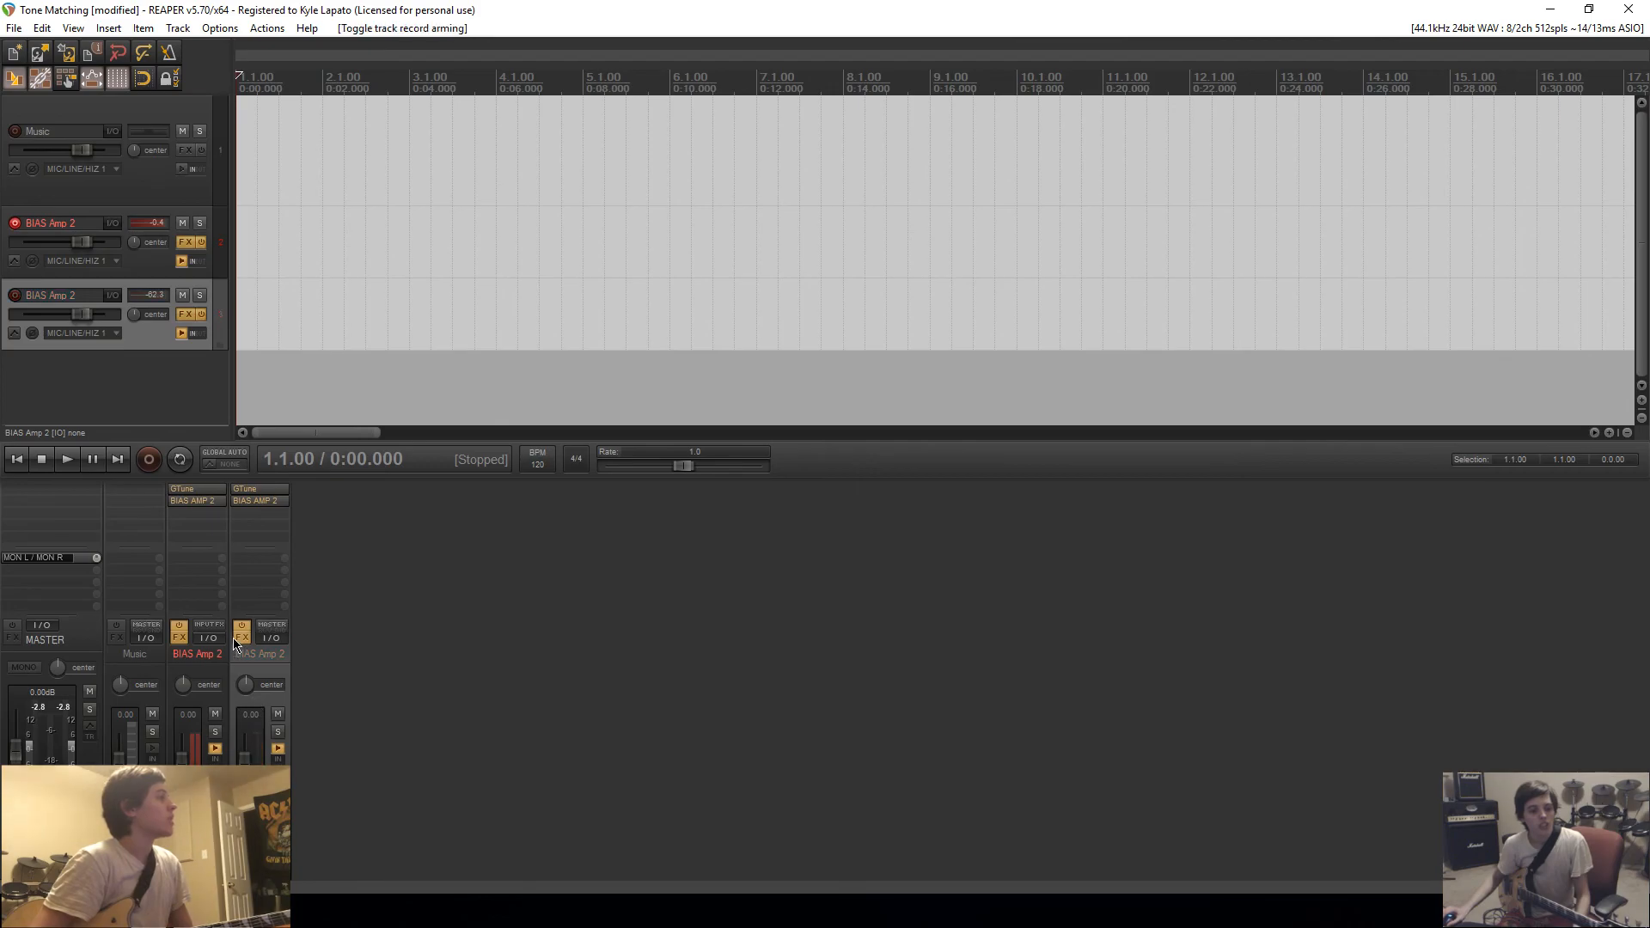
double_click(197, 654)
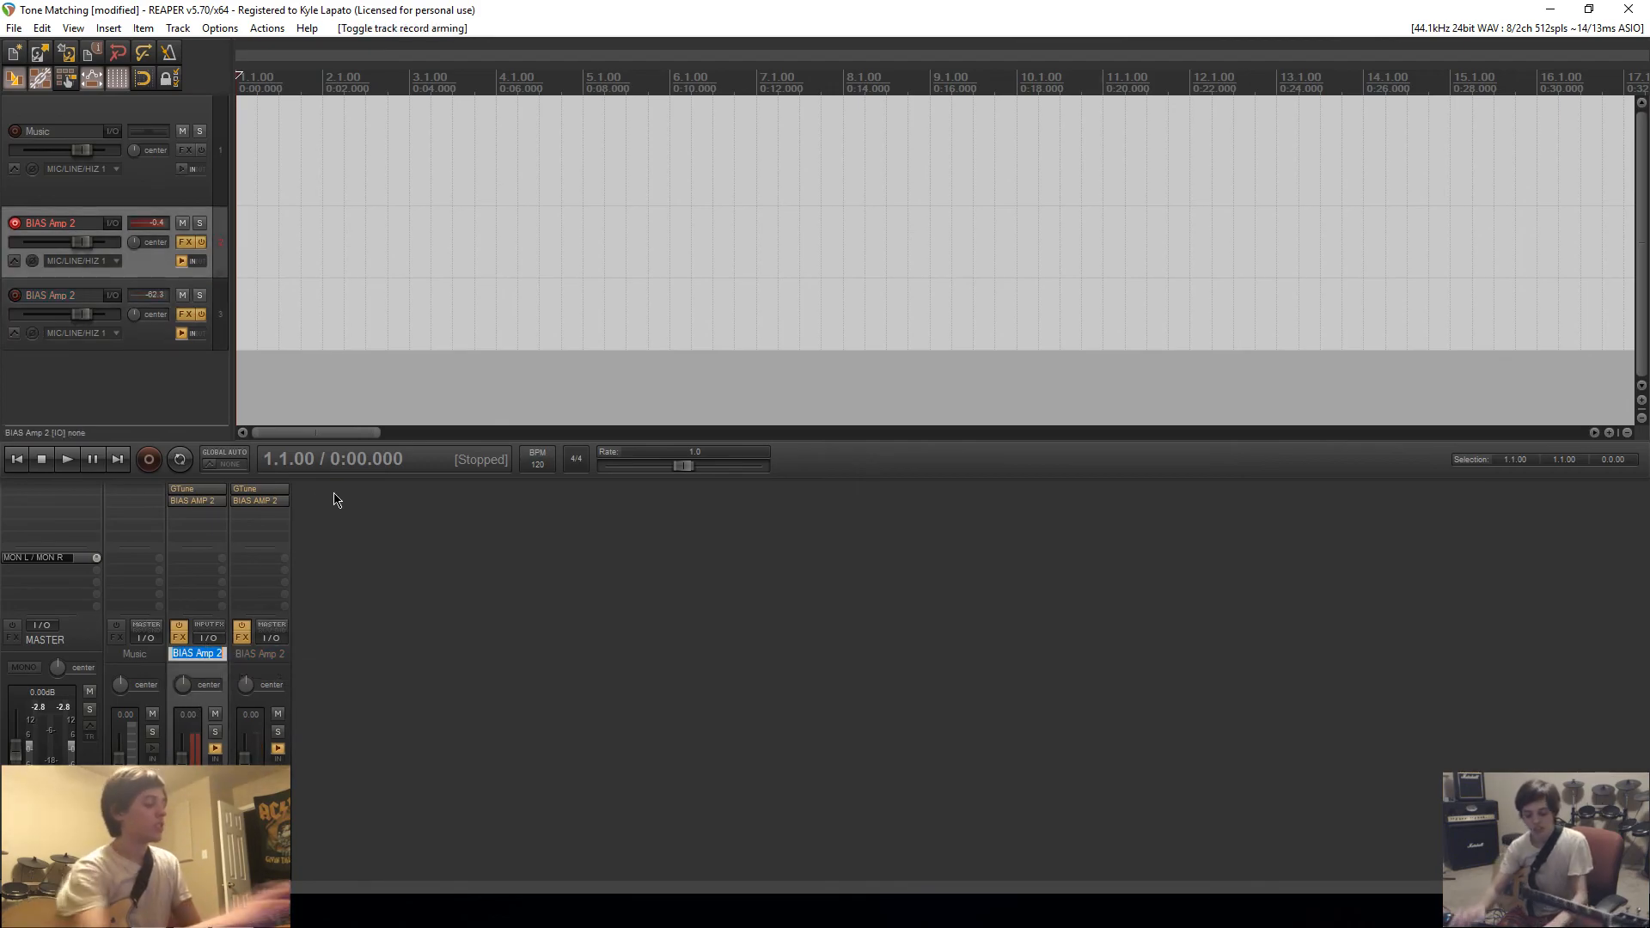
type("Rhythm")
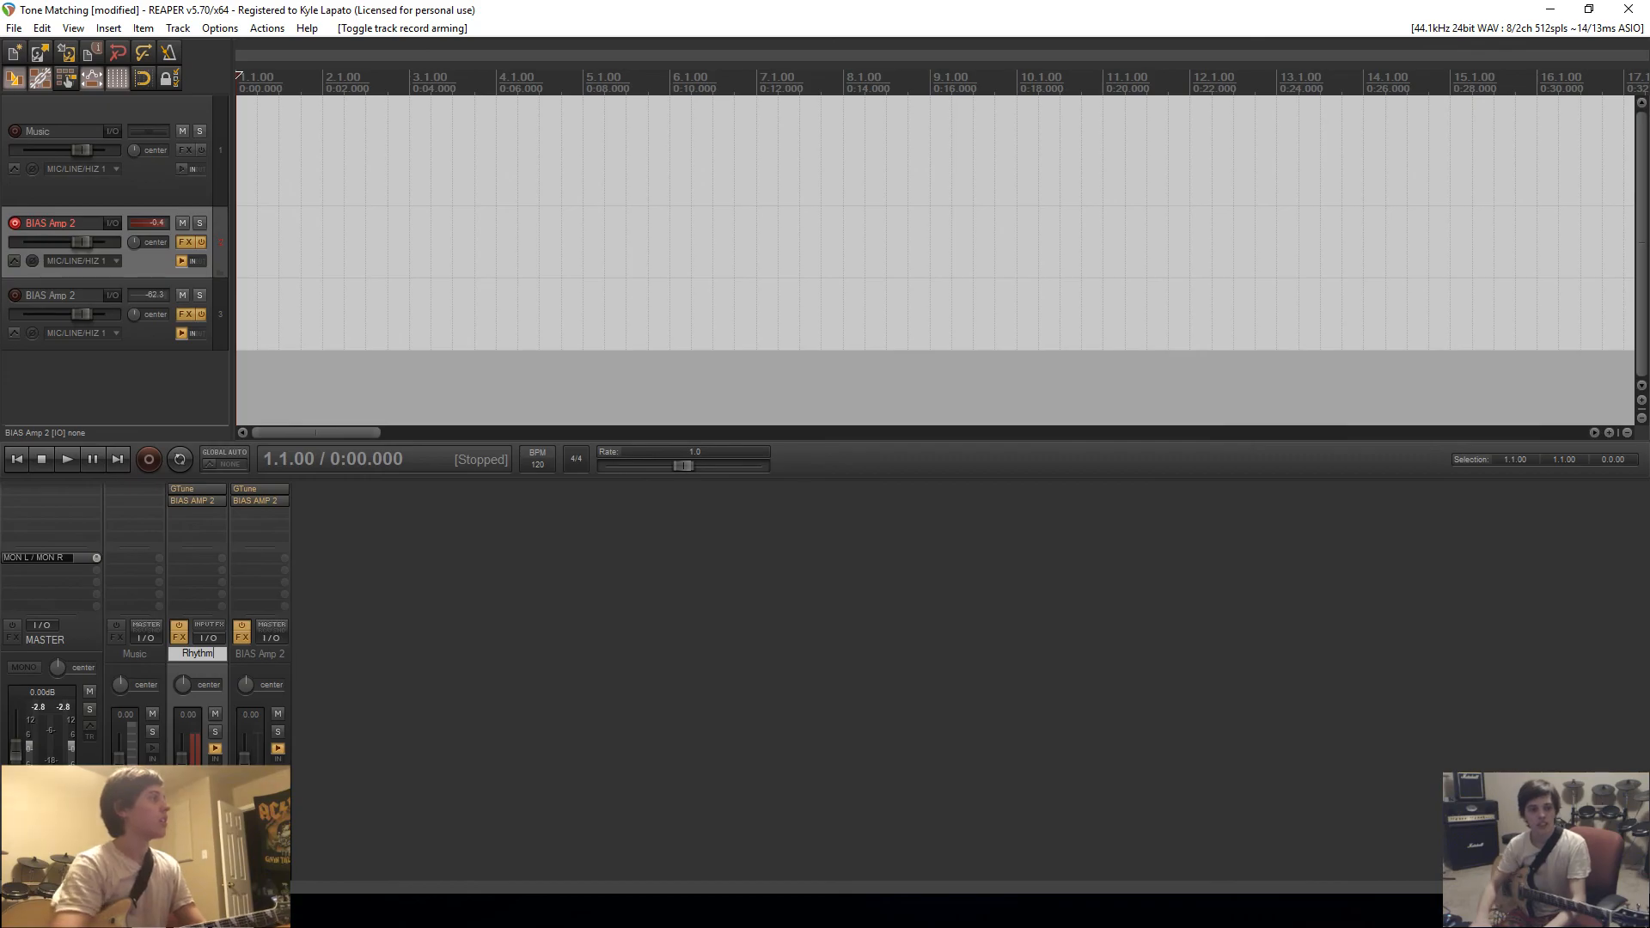
key("Tab")
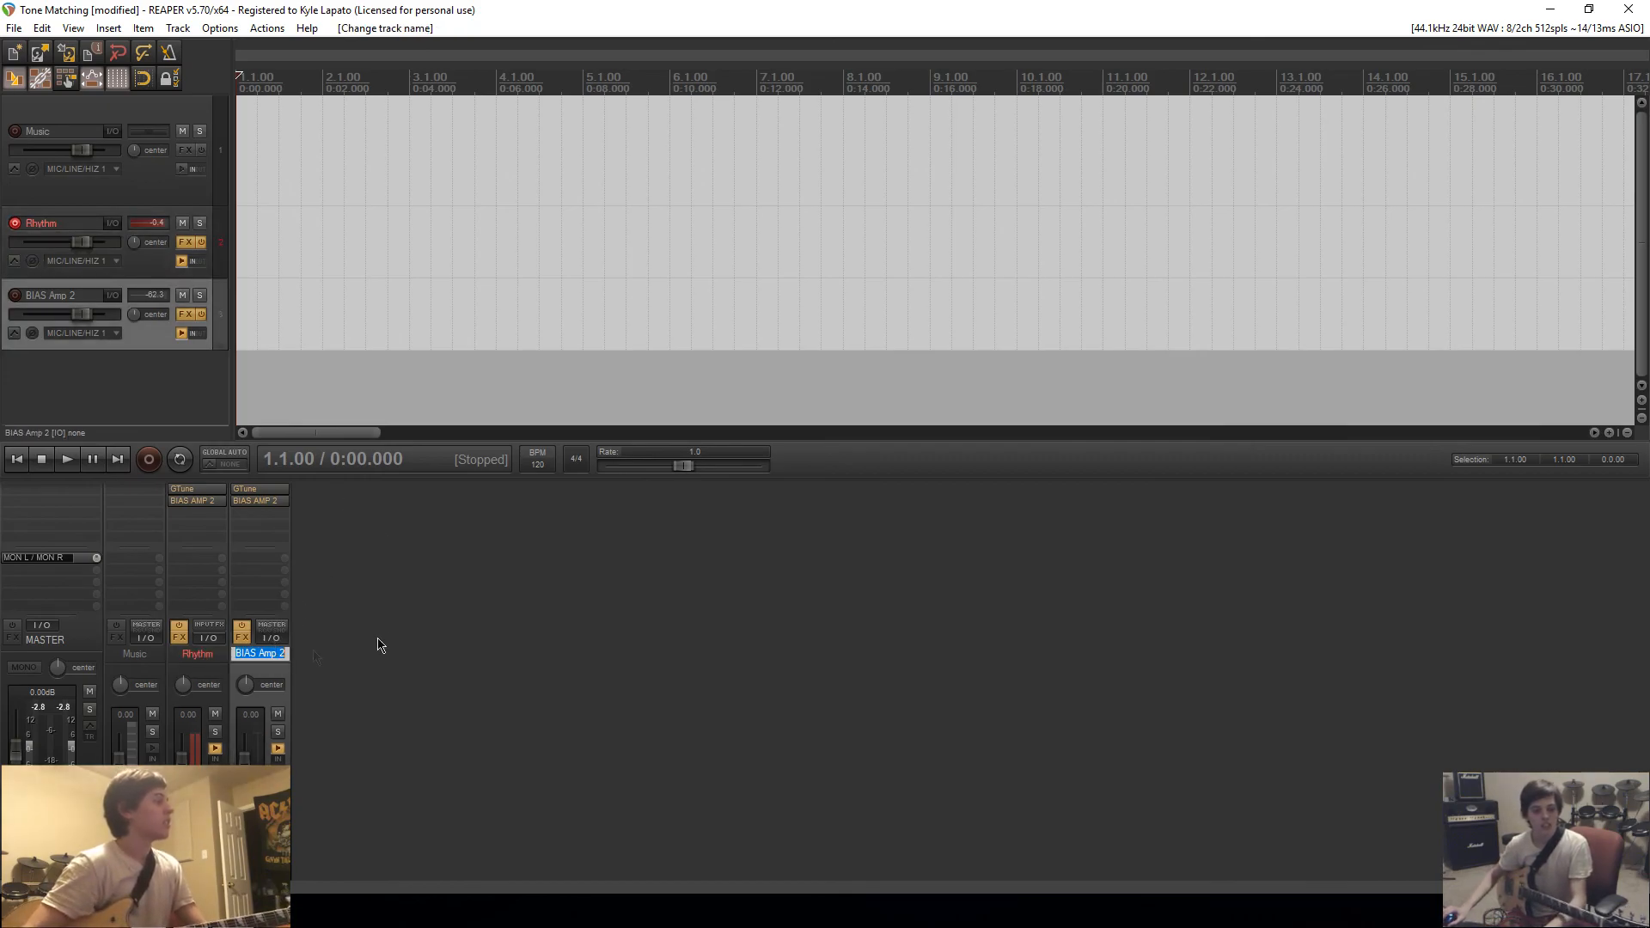
type("Lead")
key("Return")
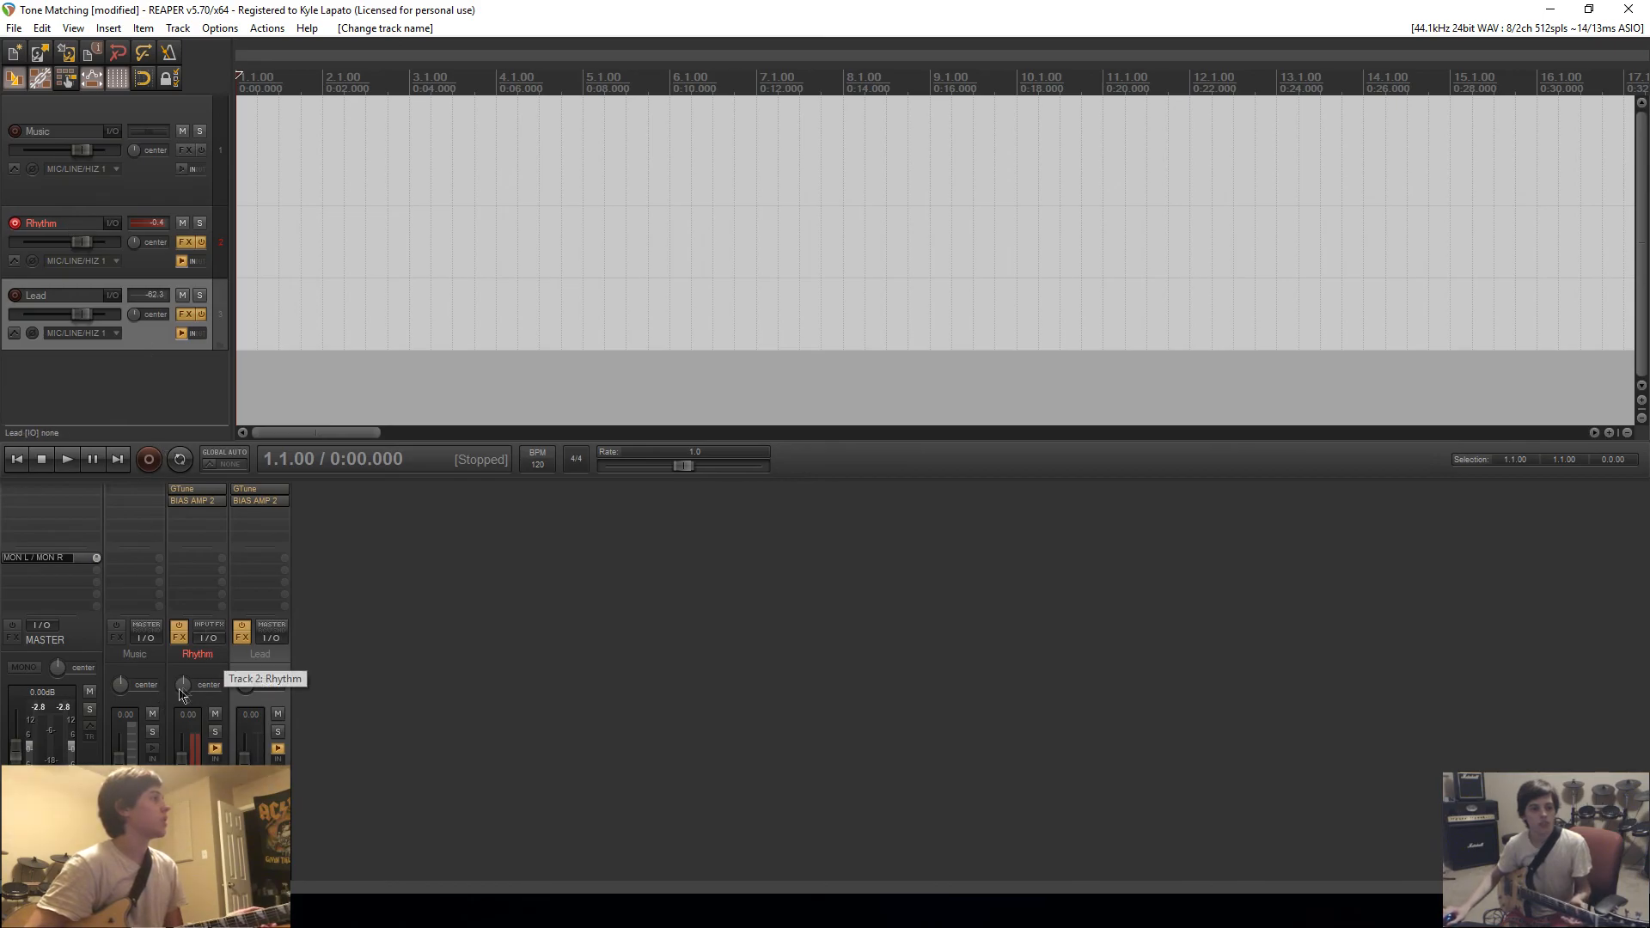
Step: Pan the Rhythm track about 96% left and the Lead track about 97% right
left_click_drag(179, 690, 179, 730)
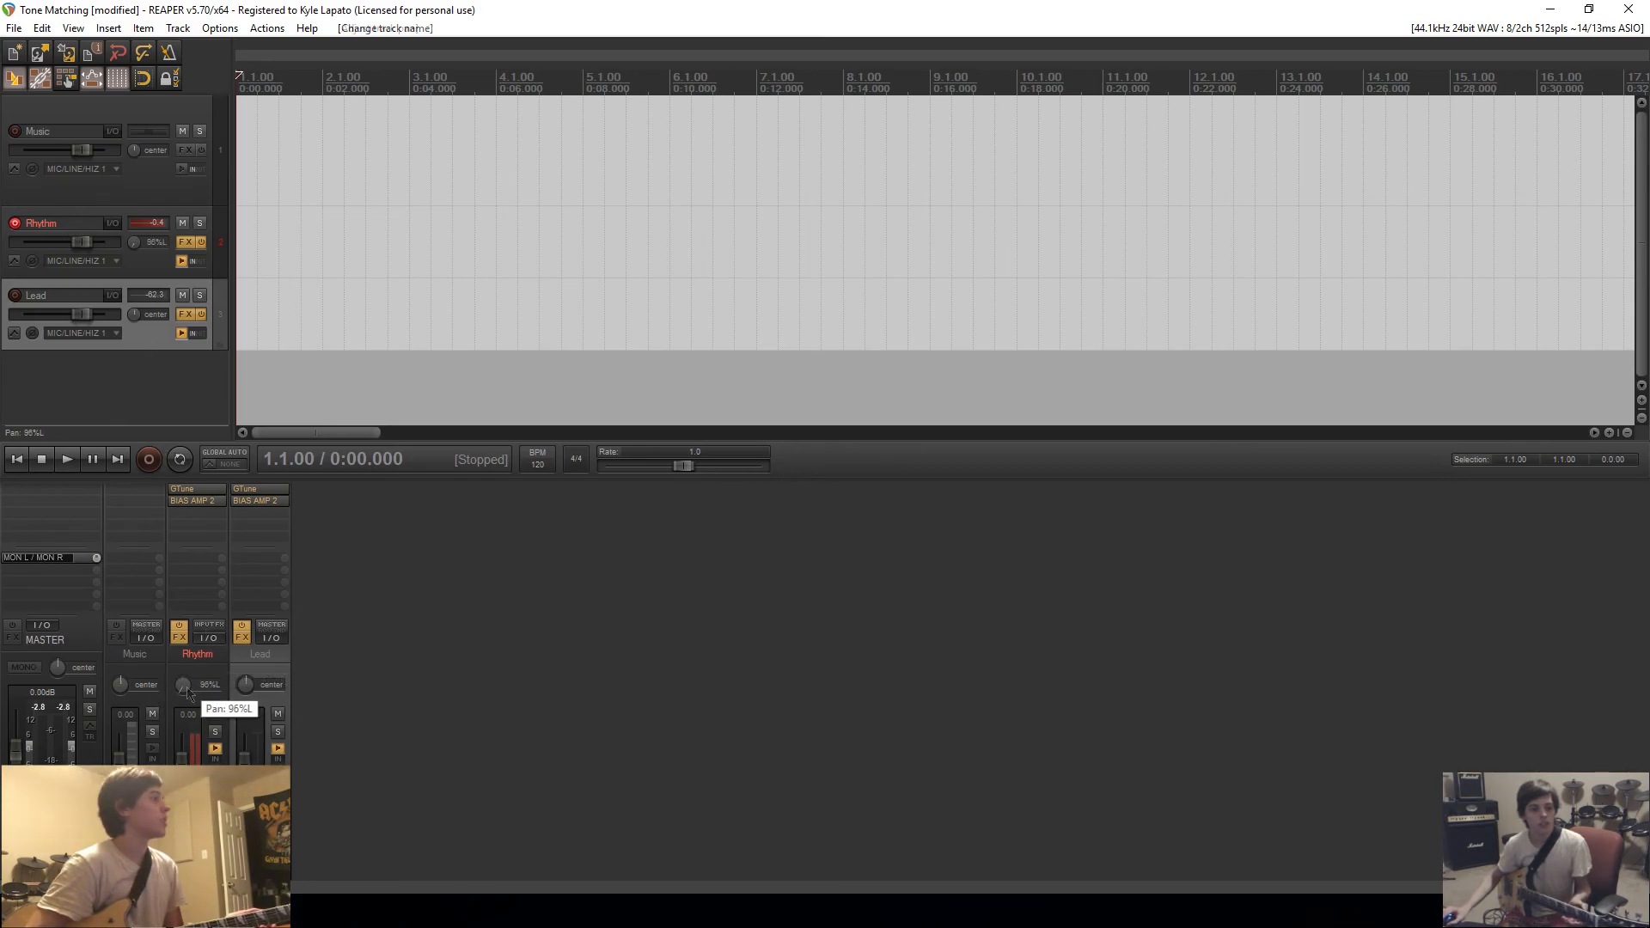
left_click_drag(246, 684, 246, 653)
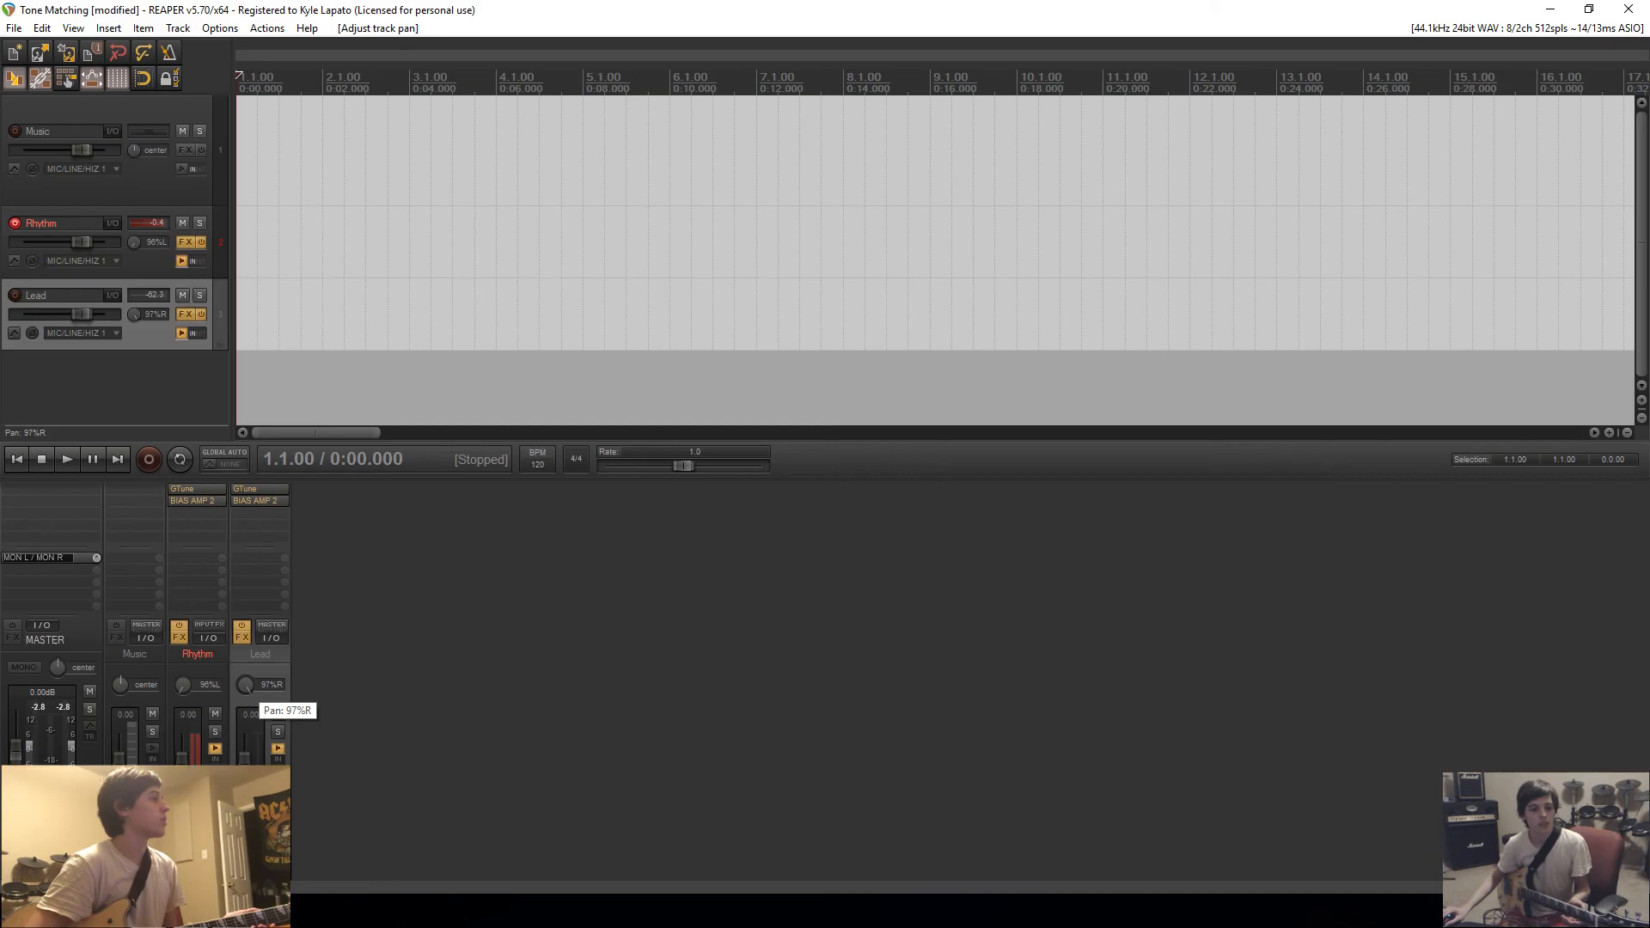
left_click(466, 719)
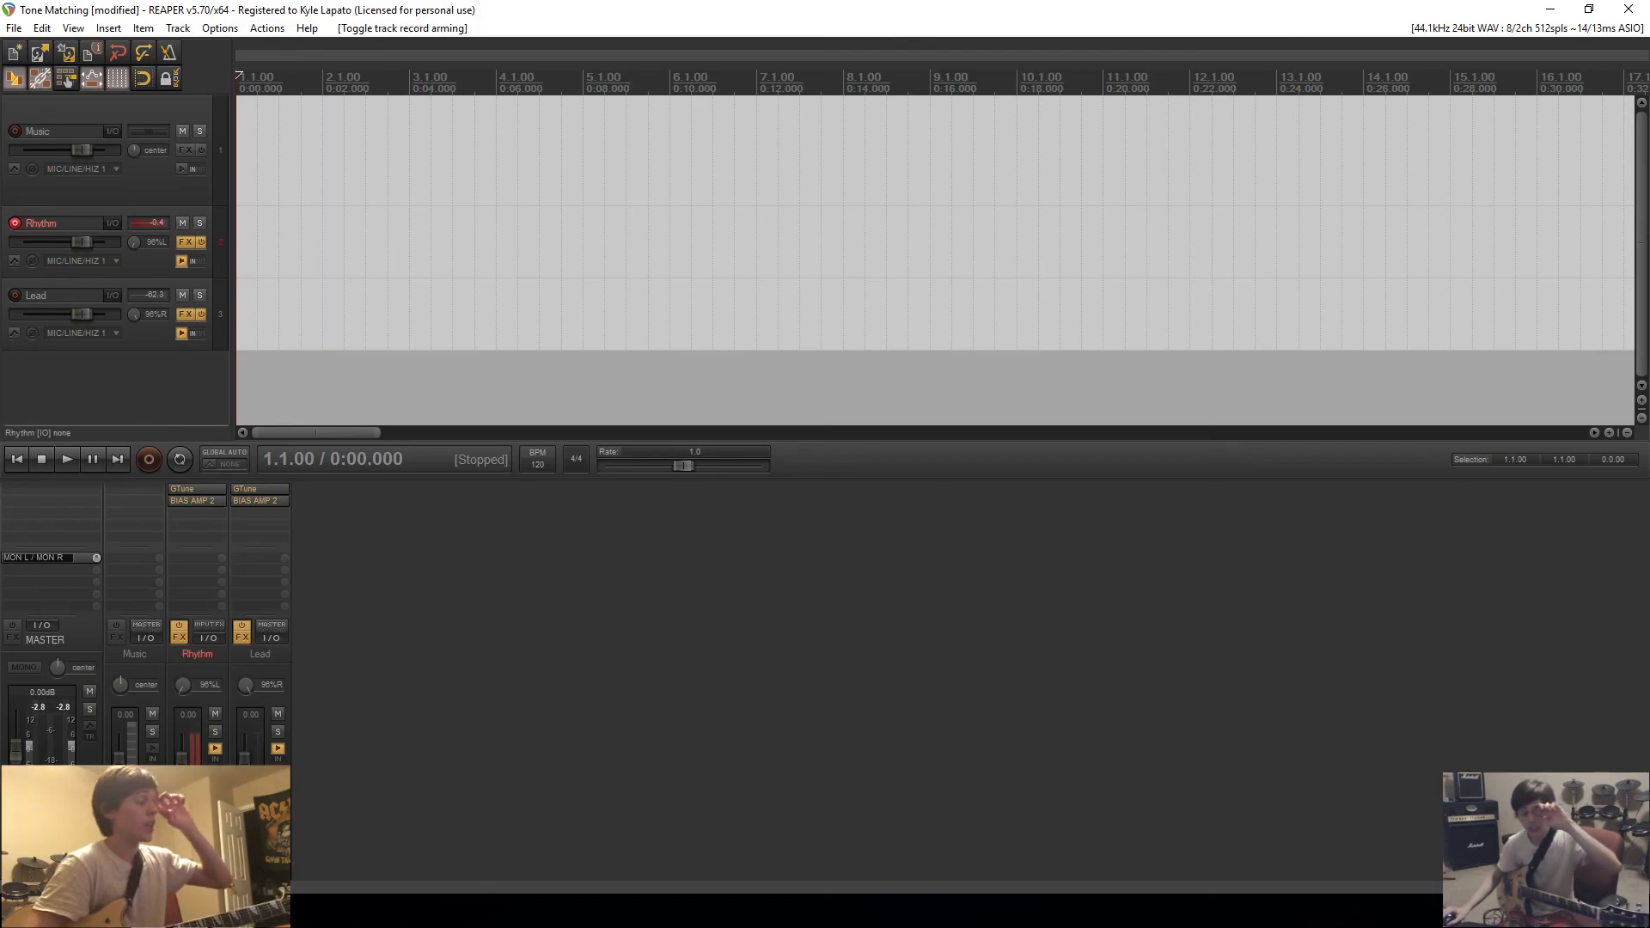
Step: Insert 01 Highway to Hell.mp3 from MUFFINZ!!! > Backing Tracks on Memory Dump (X:) onto the Music track, starting at 1.1.00
key("super+e")
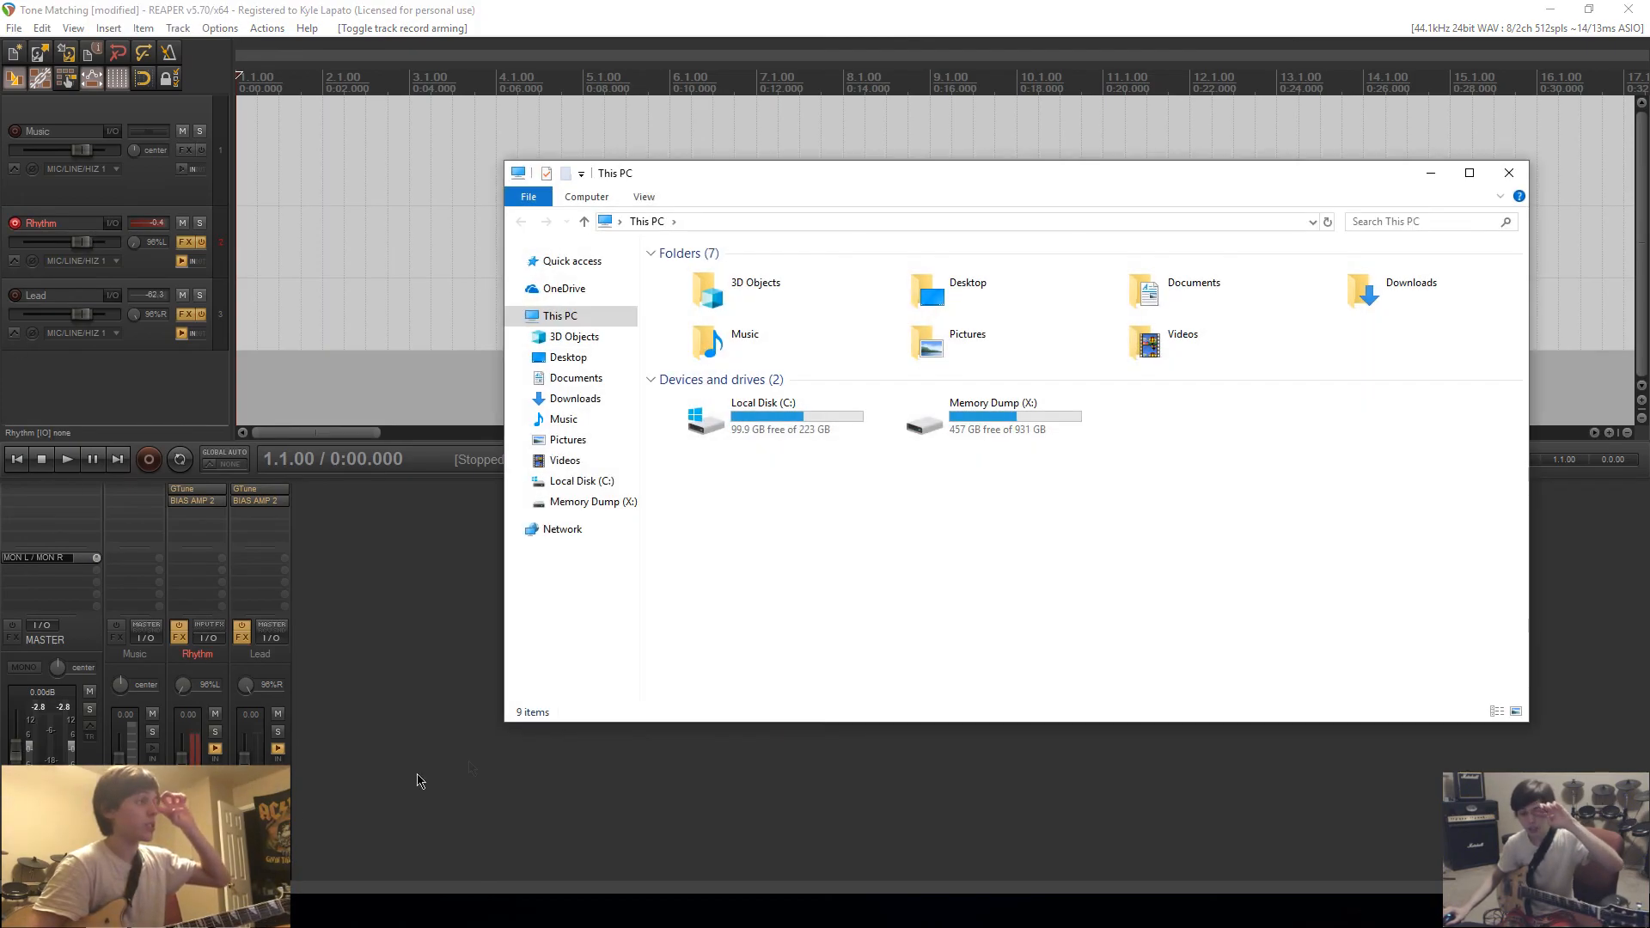
left_click(580, 502)
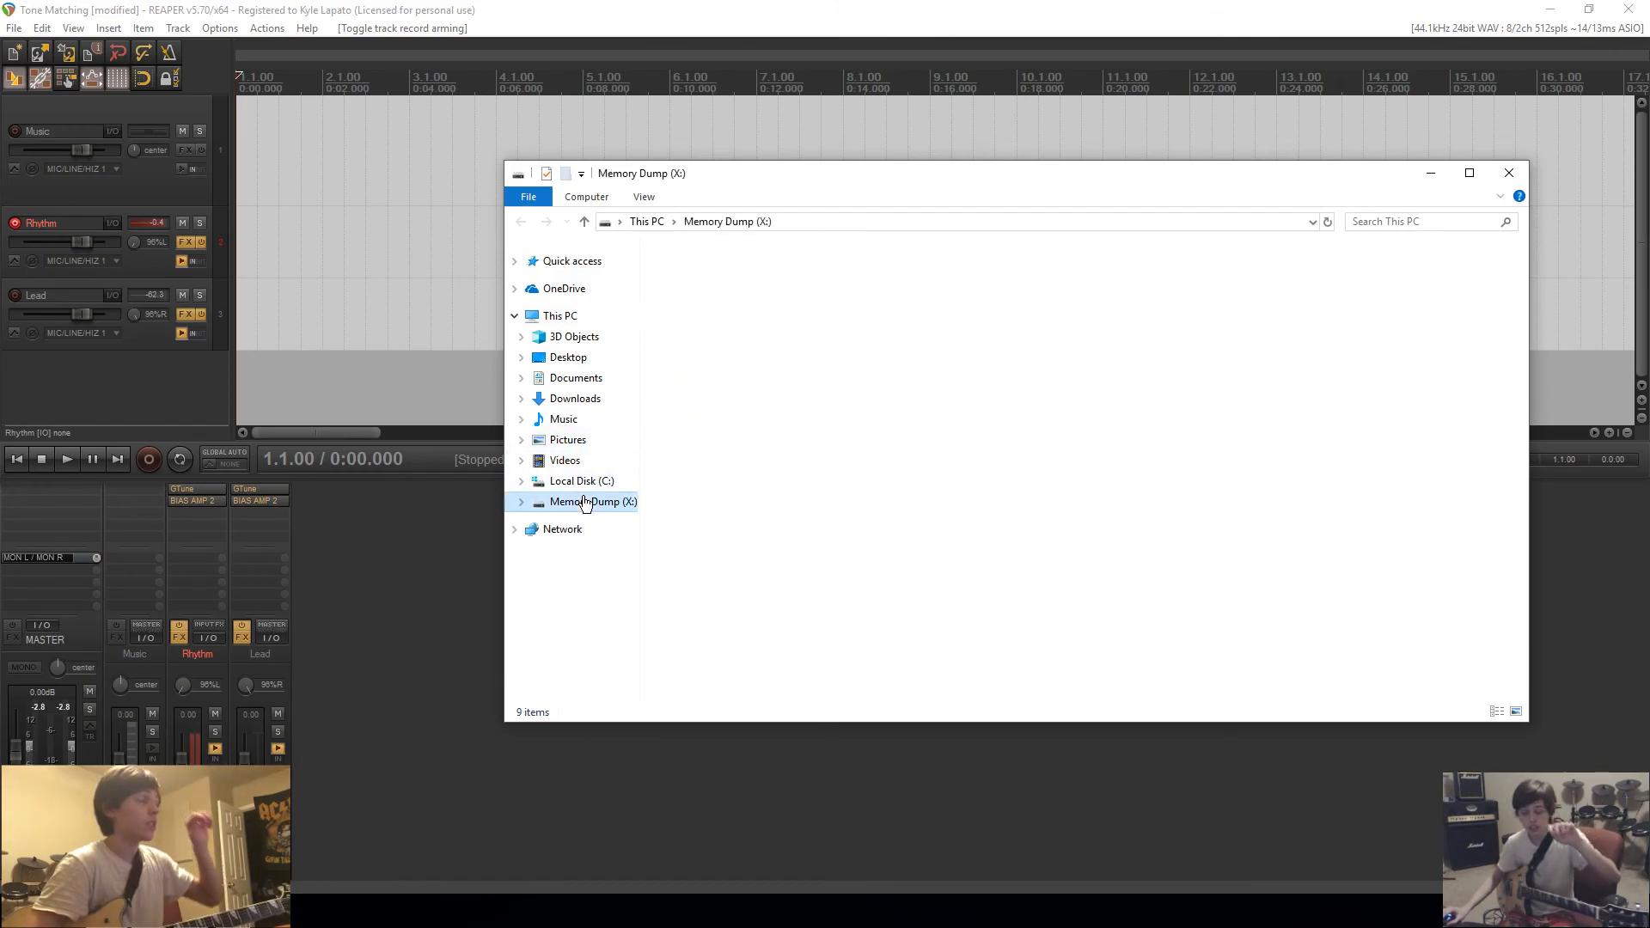
double_click(708, 325)
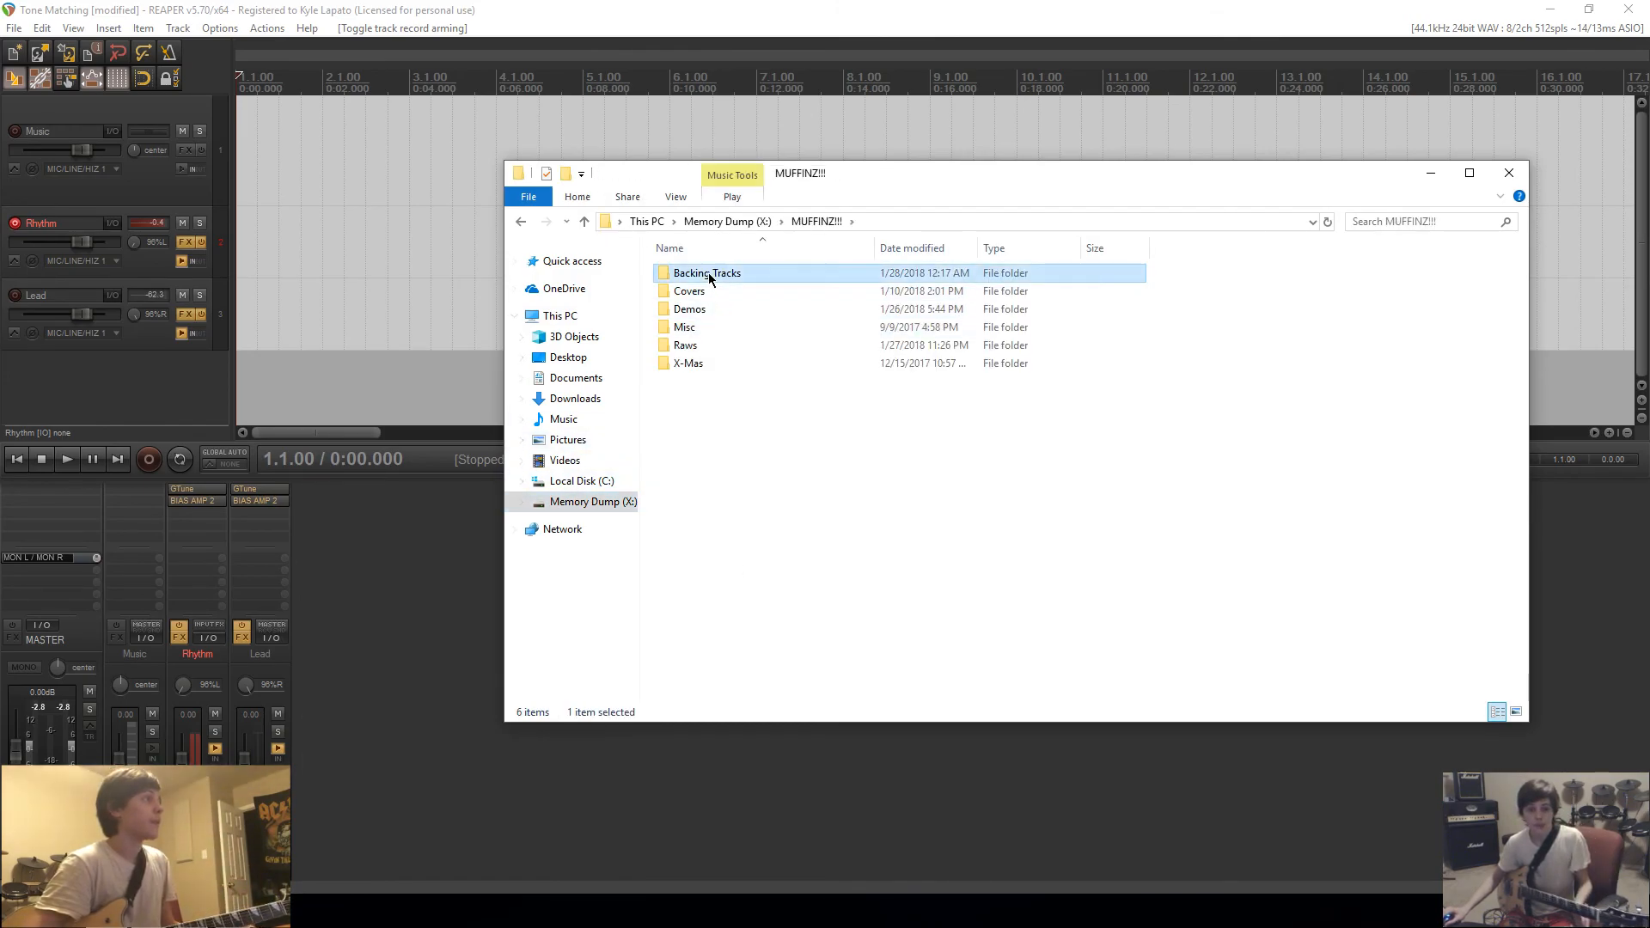
double_click(710, 273)
left_click_drag(698, 311, 325, 153)
left_click(1509, 172)
left_click_drag(1289, 154, 1203, 155)
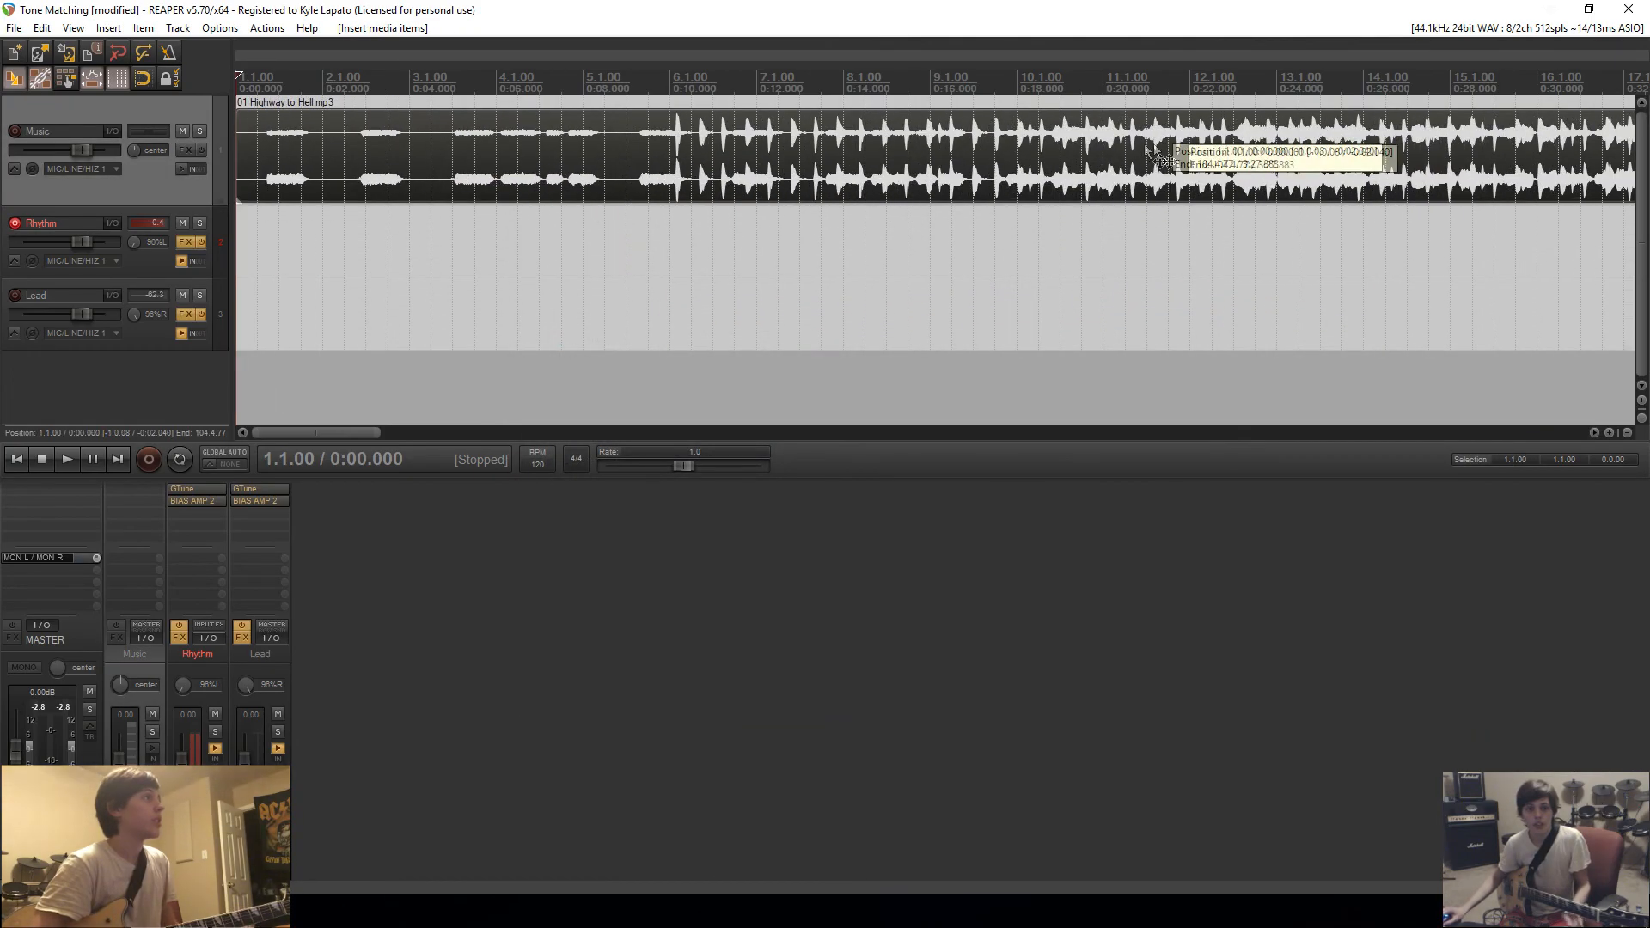
Step: Play the backing track and lower the Music track's volume to about -11 dB
scroll(681, 273, "down", 3)
scroll(602, 258, "down", 2)
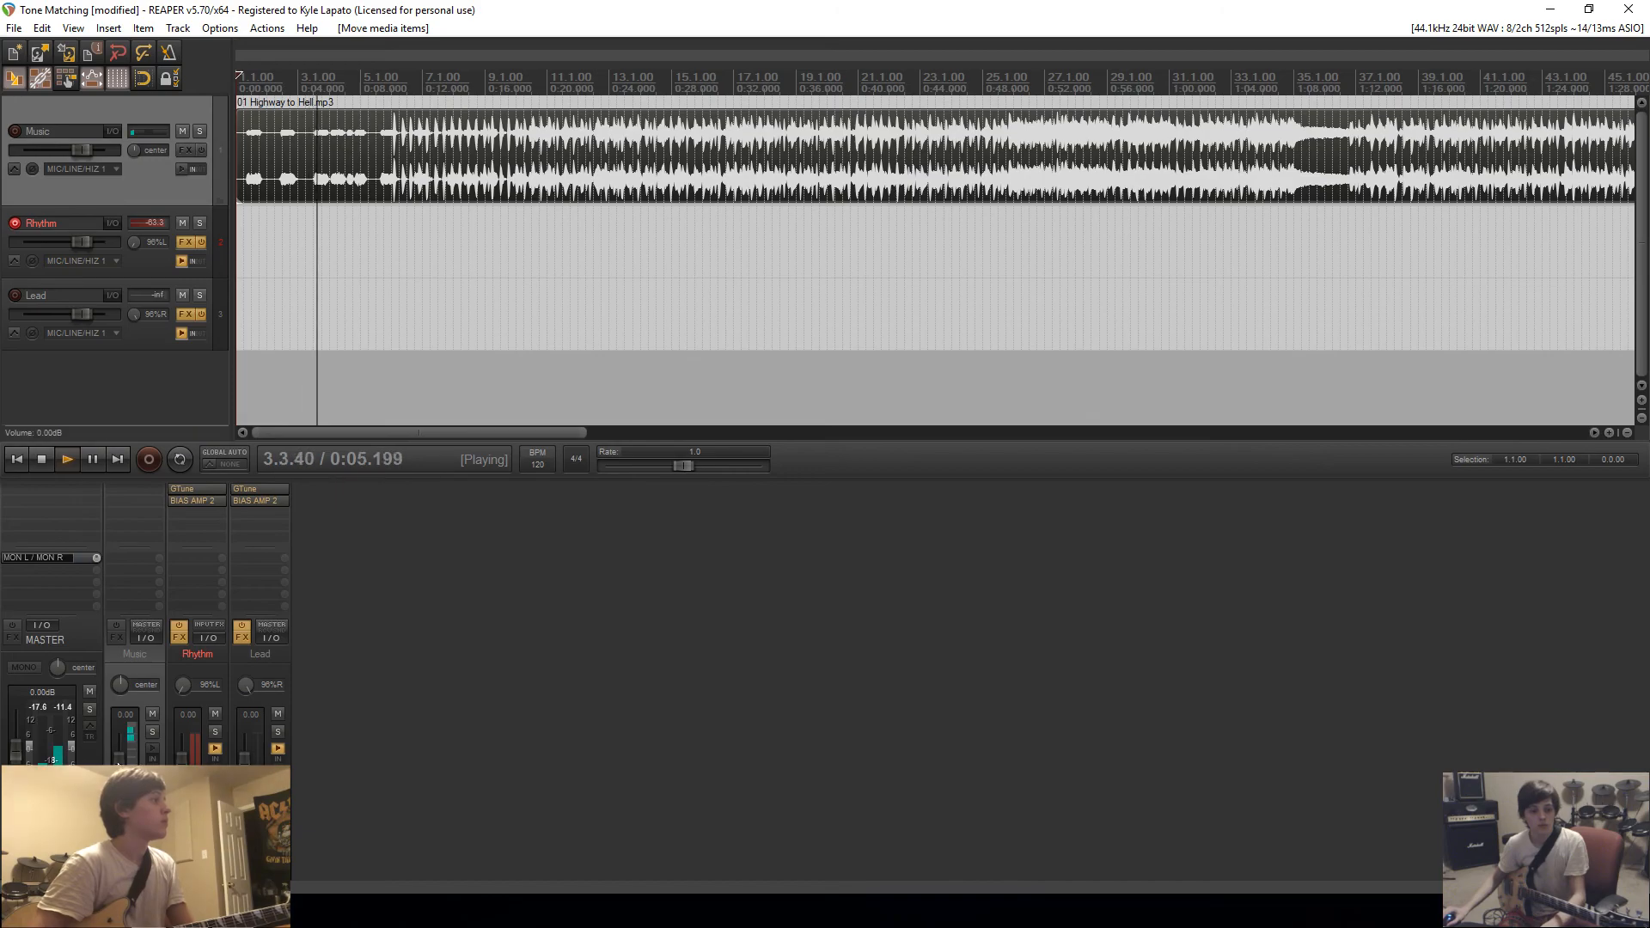
left_click_drag(82, 150, 69, 150)
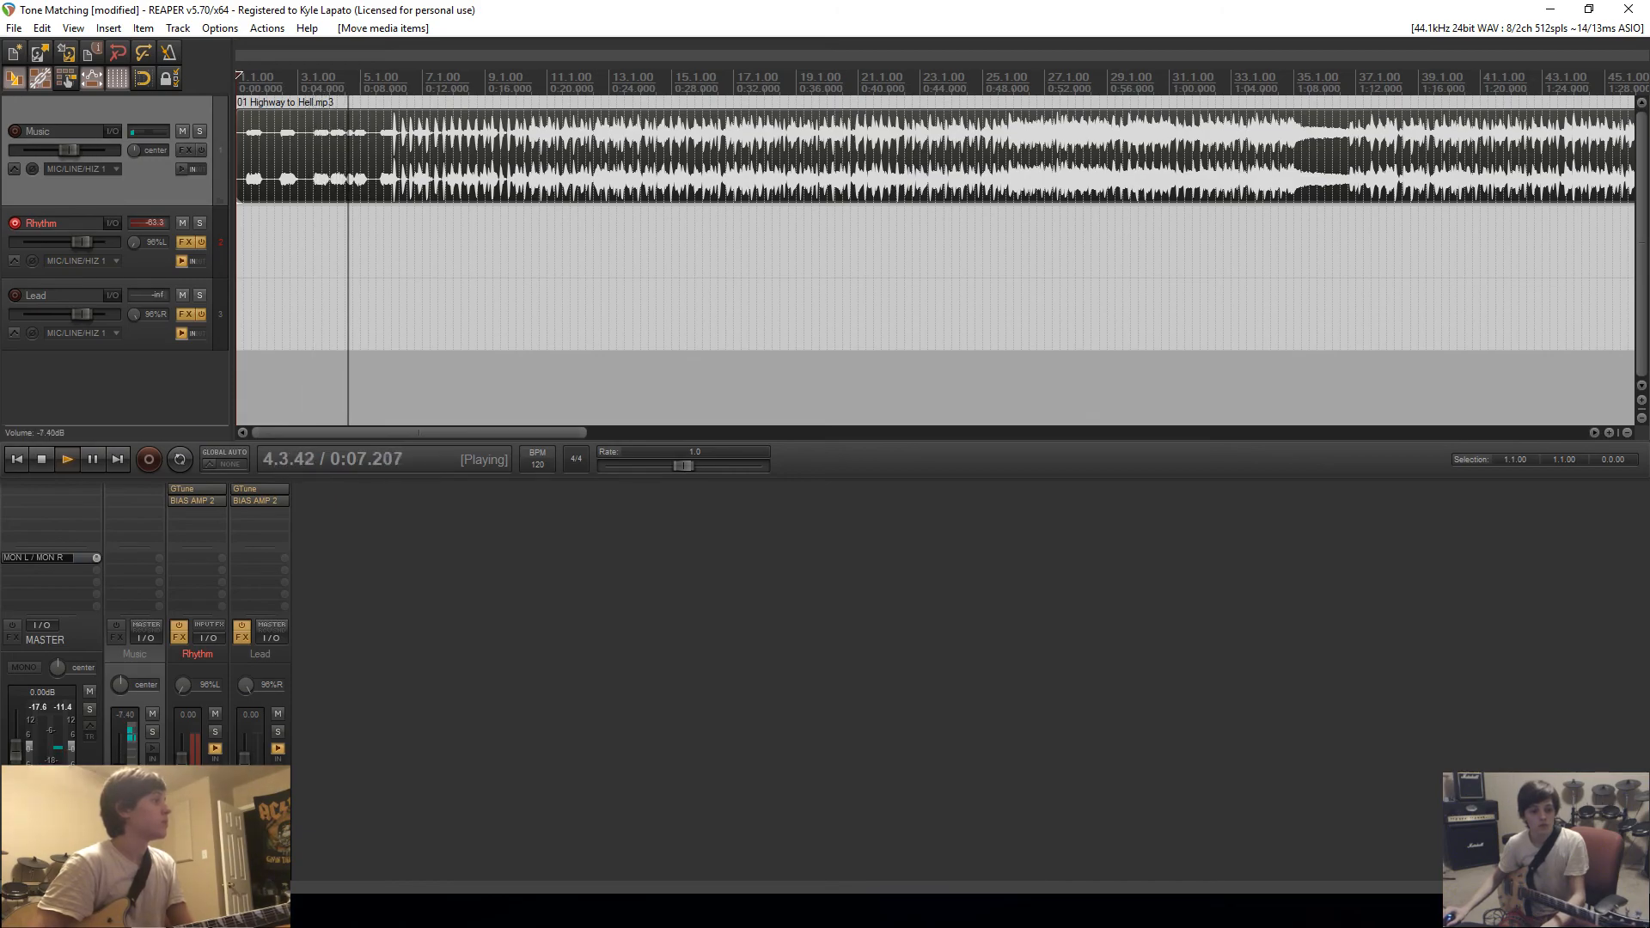
left_click(414, 309)
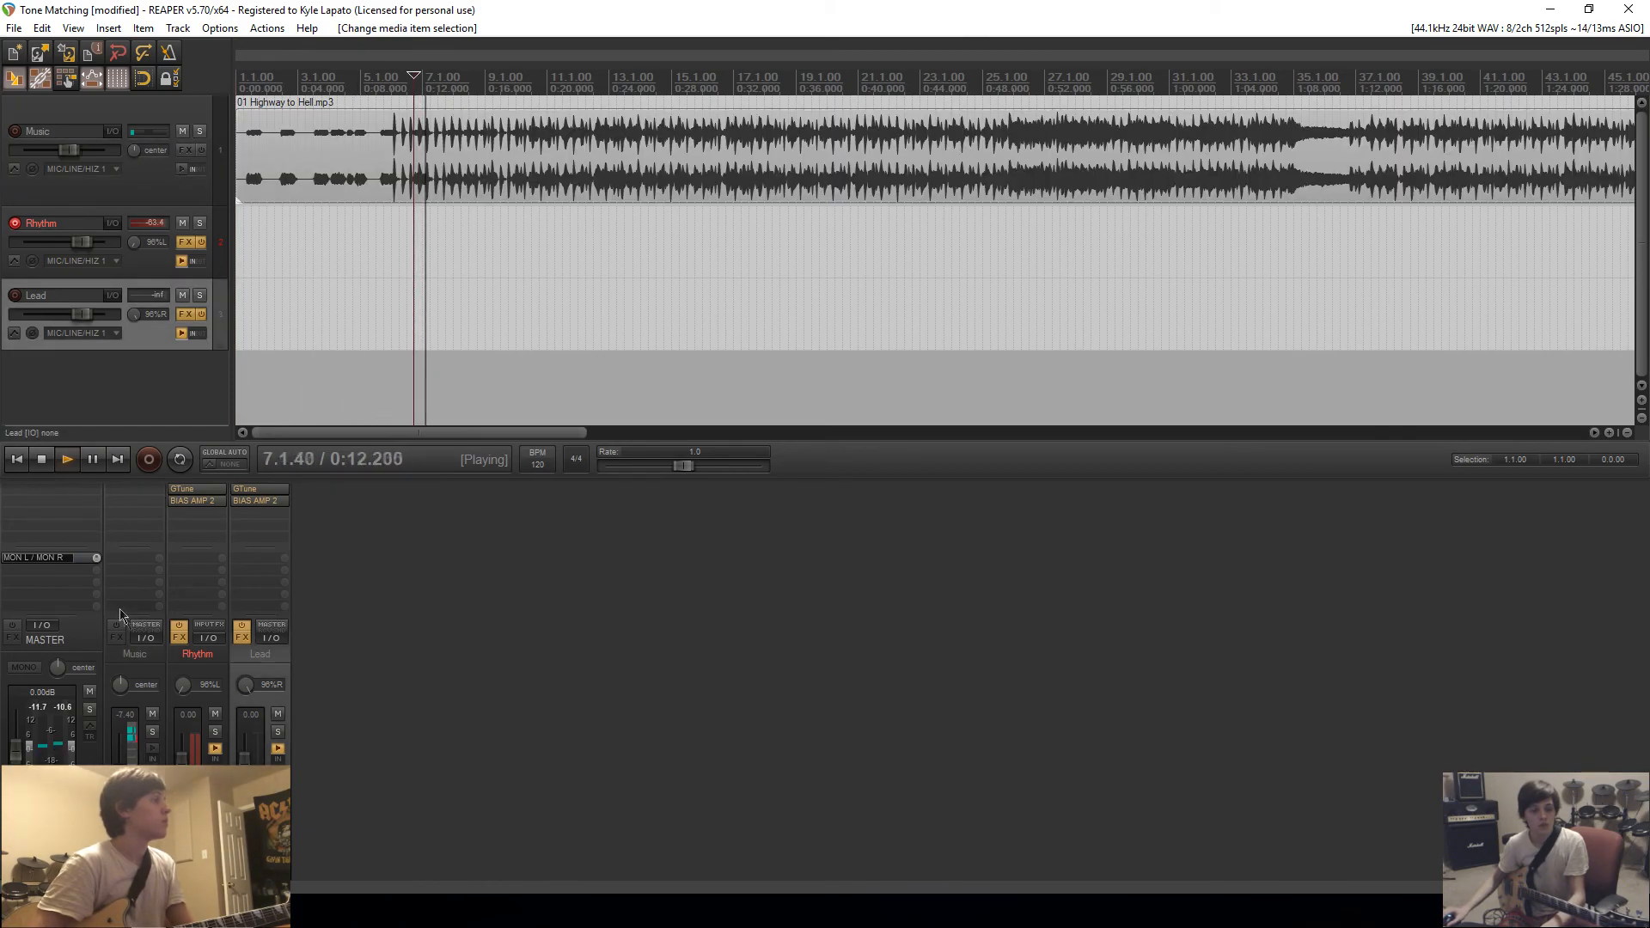
left_click_drag(120, 777, 120, 789)
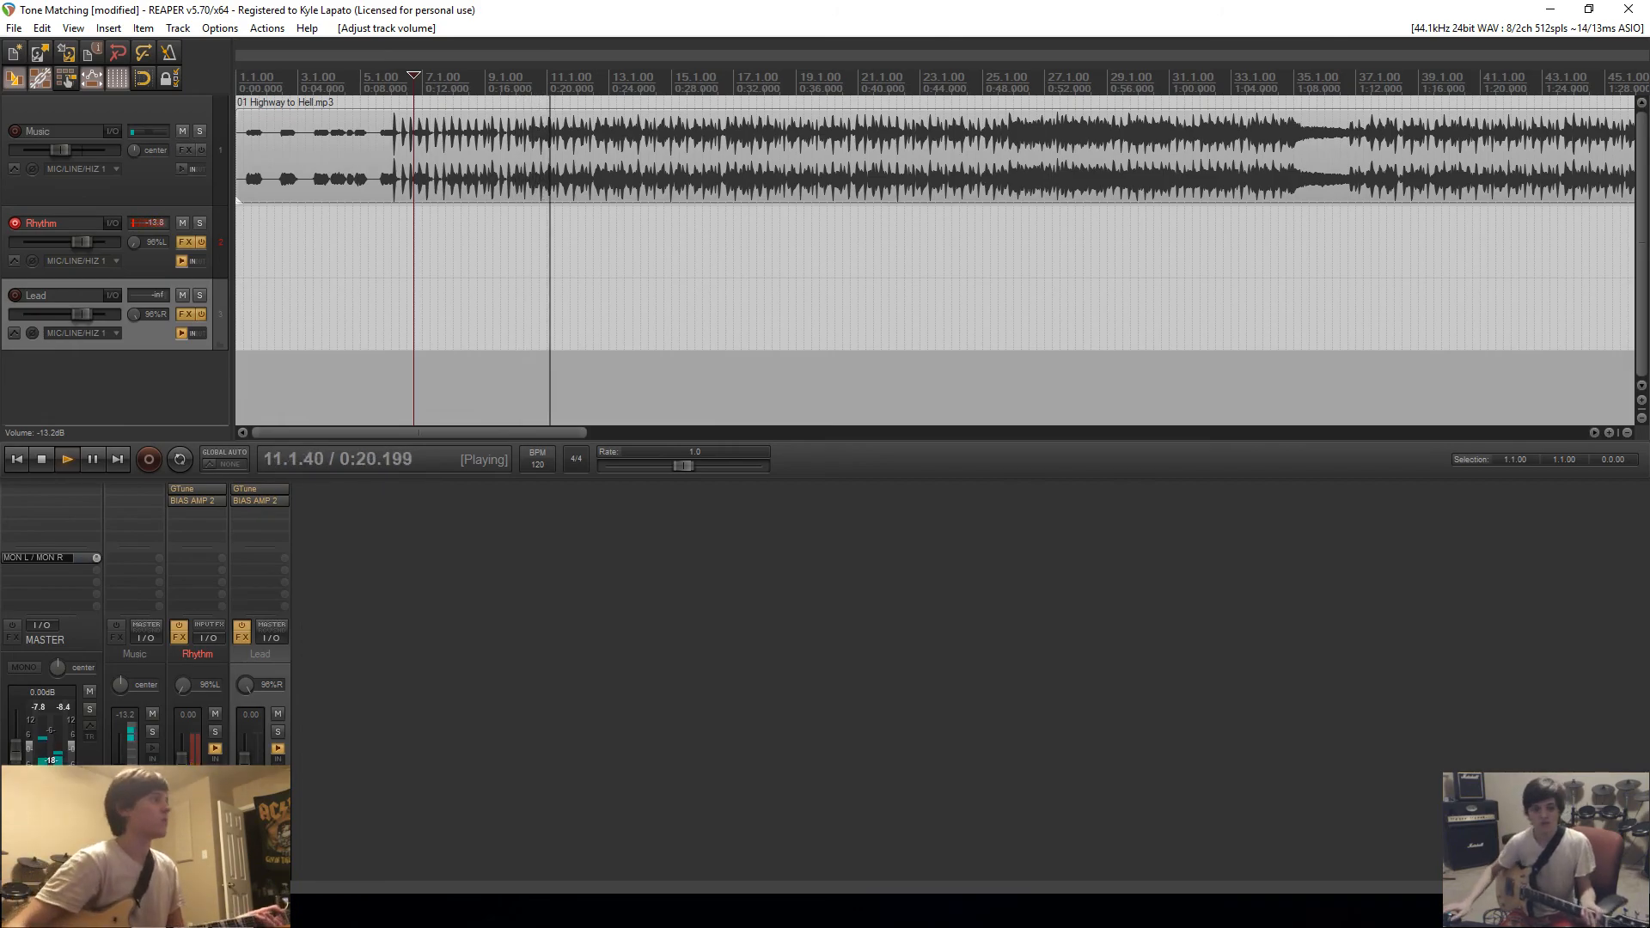
left_click_drag(60, 150, 65, 149)
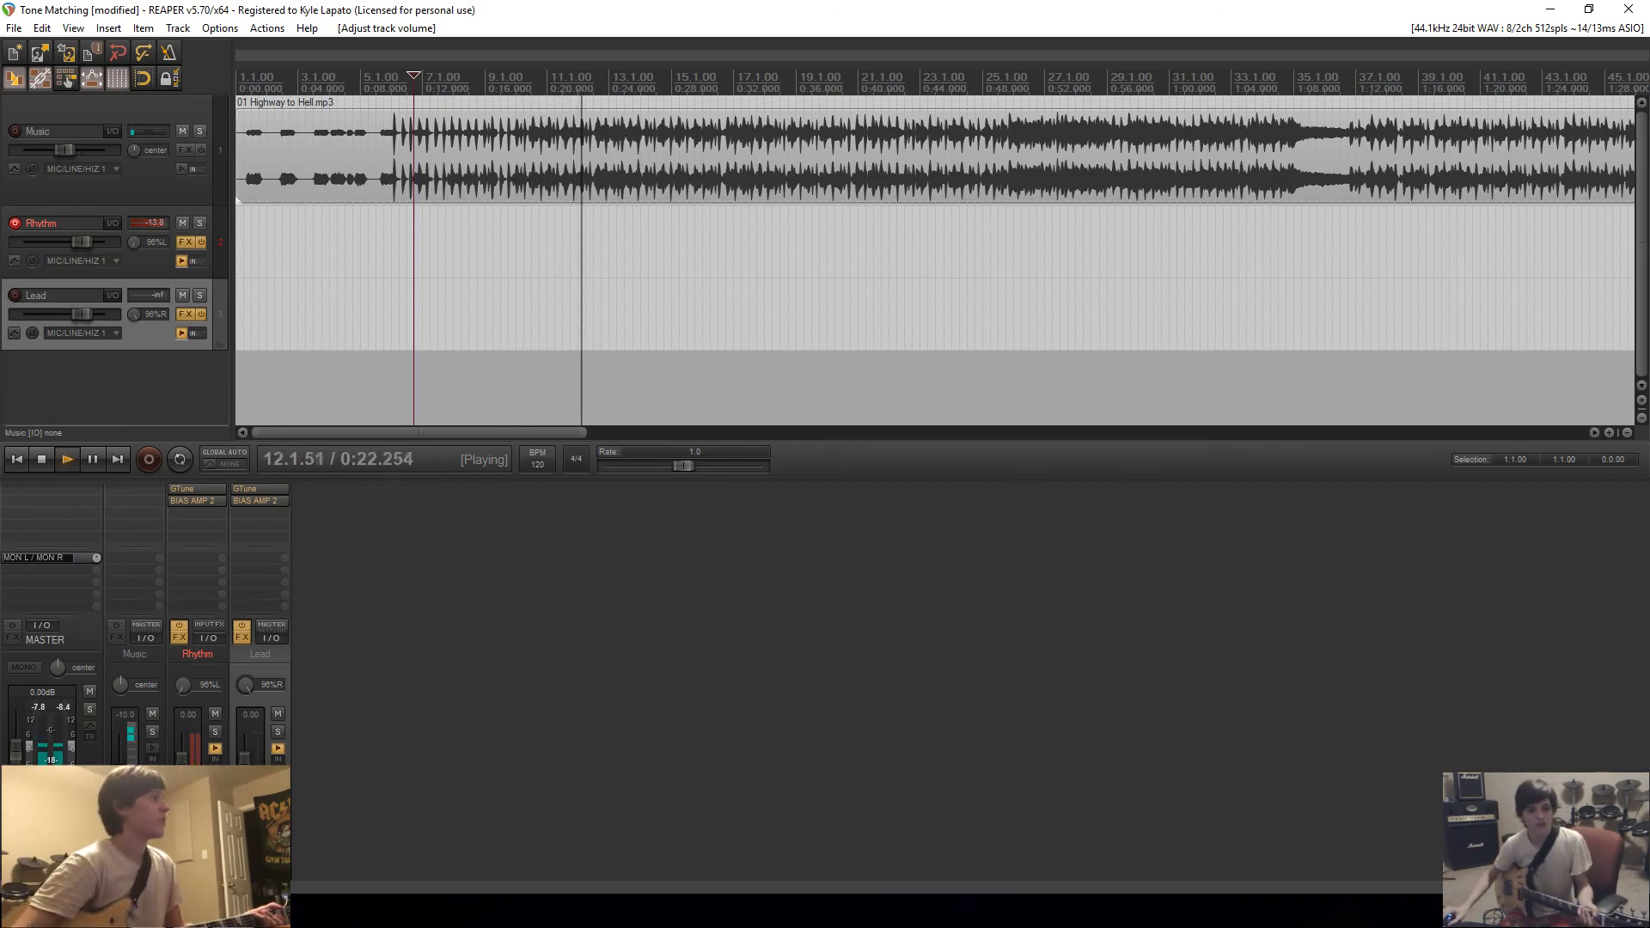
Step: Record a test guitar take on the Rhythm track over the backing track from about 0:46, and stop recording
left_click(796, 277)
left_click(954, 284)
key("space")
key("ctrl+r")
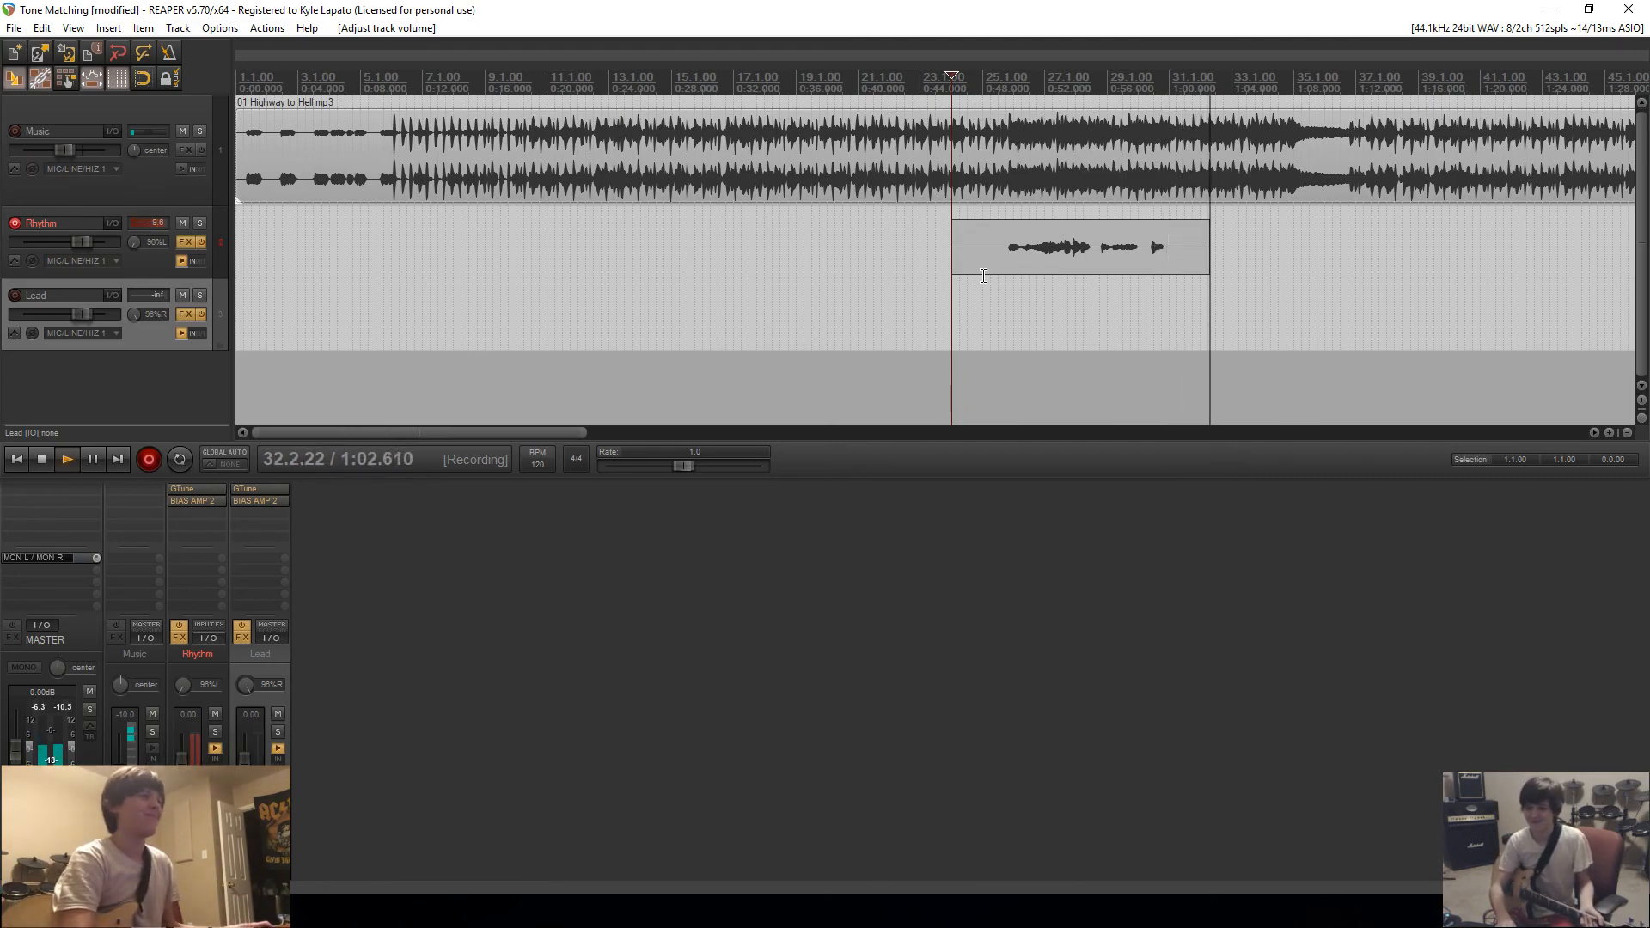
key("space")
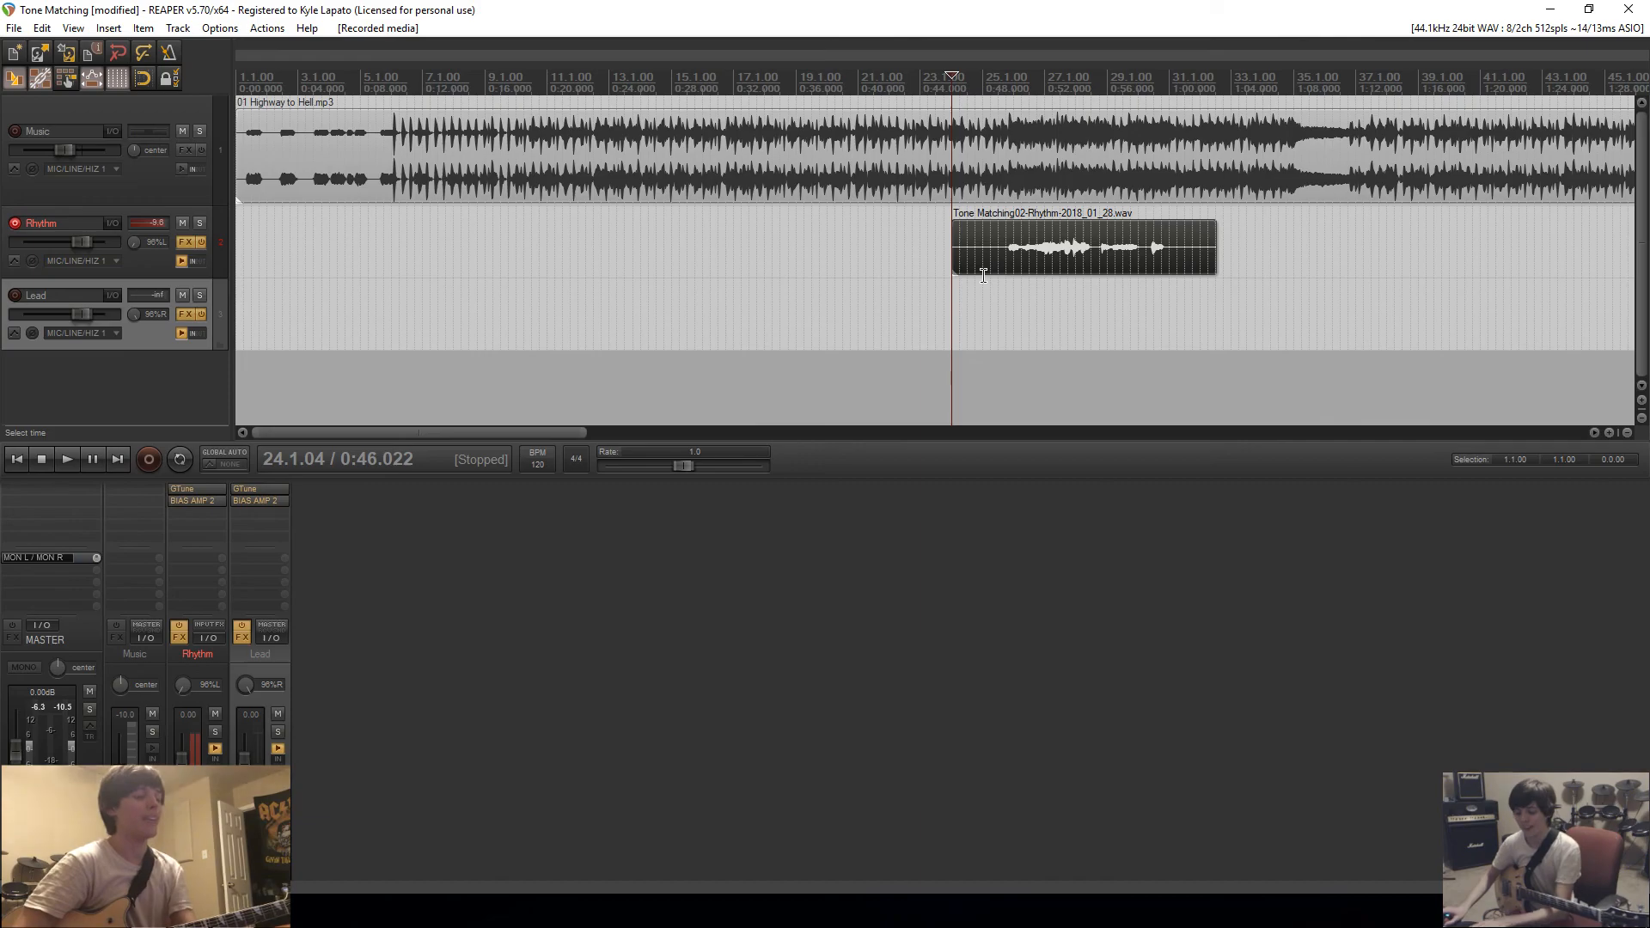
Step: Set the pitch adjustment of the 01 Highway to Hell.mp3 item to 0.1 semitones in its item properties
left_click(446, 129)
right_click(445, 129)
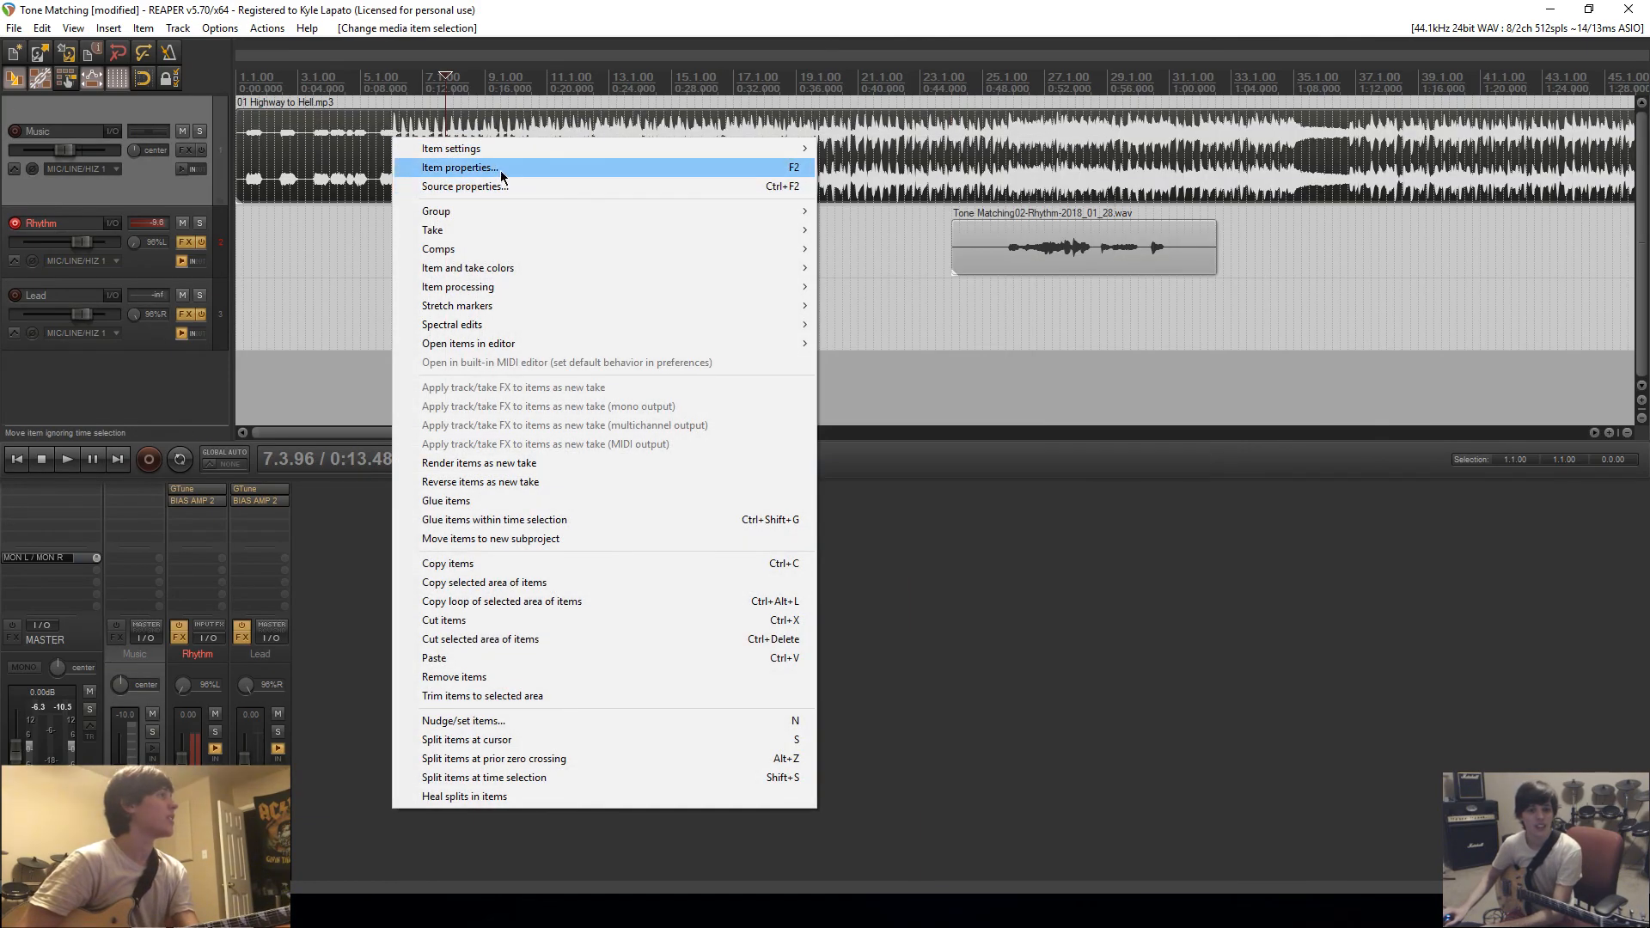
left_click(502, 171)
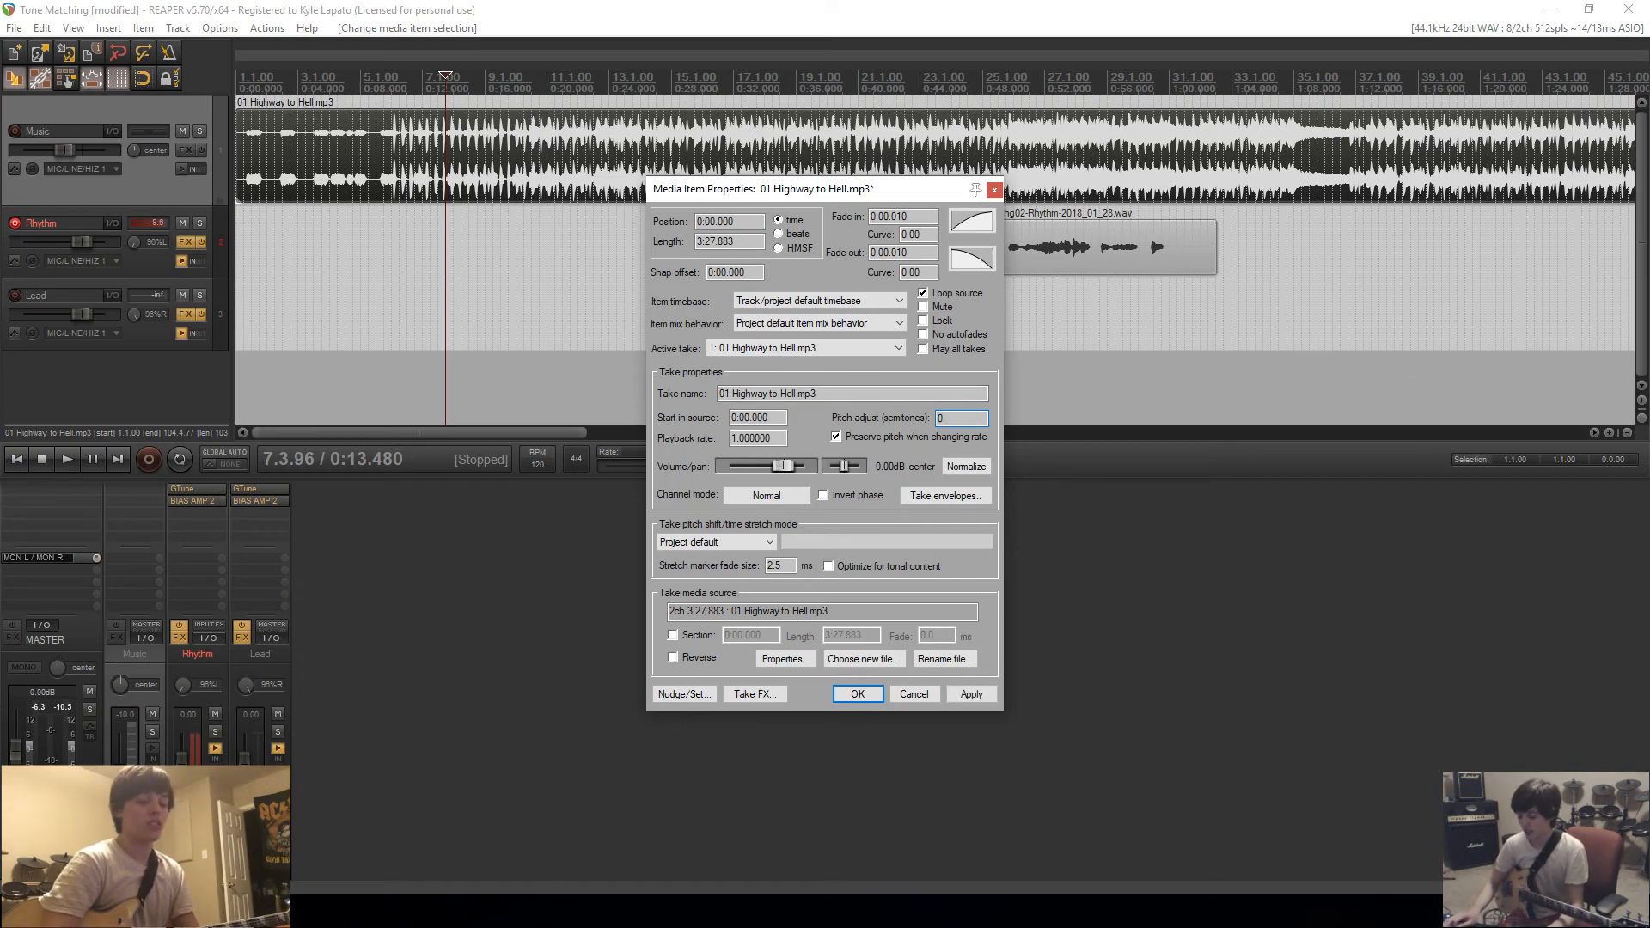
key("Return")
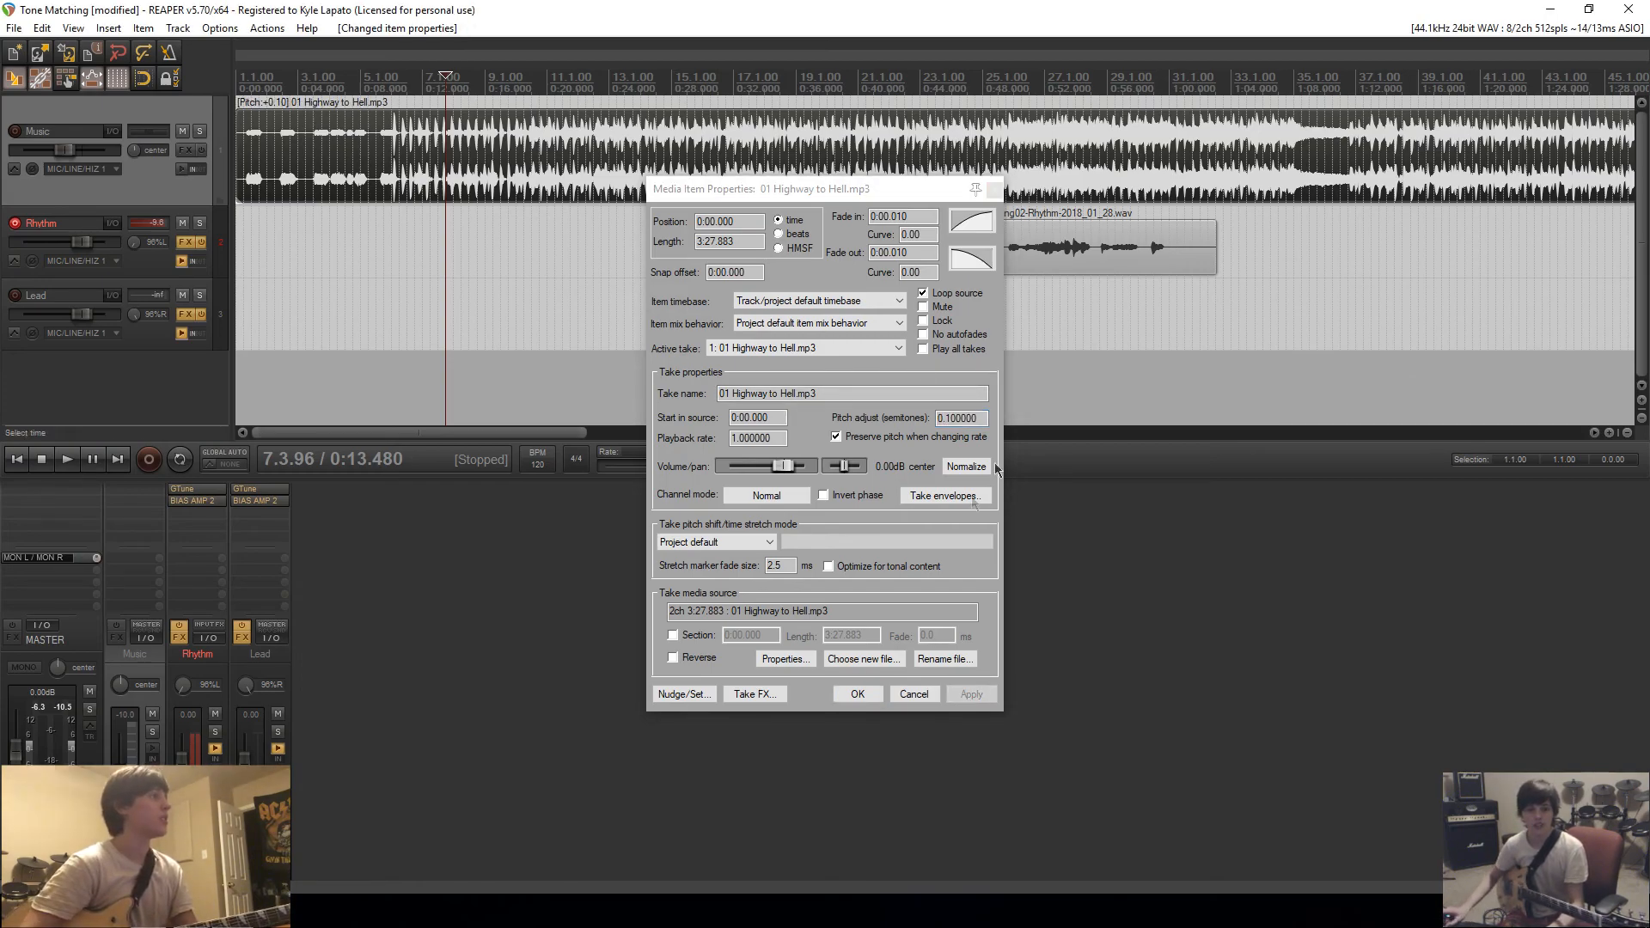
Step: Play the backing track and reset the 01 Highway to Hell.mp3 item's pitch adjustment to 0 semitones in its item properties
left_click(856, 693)
key("space")
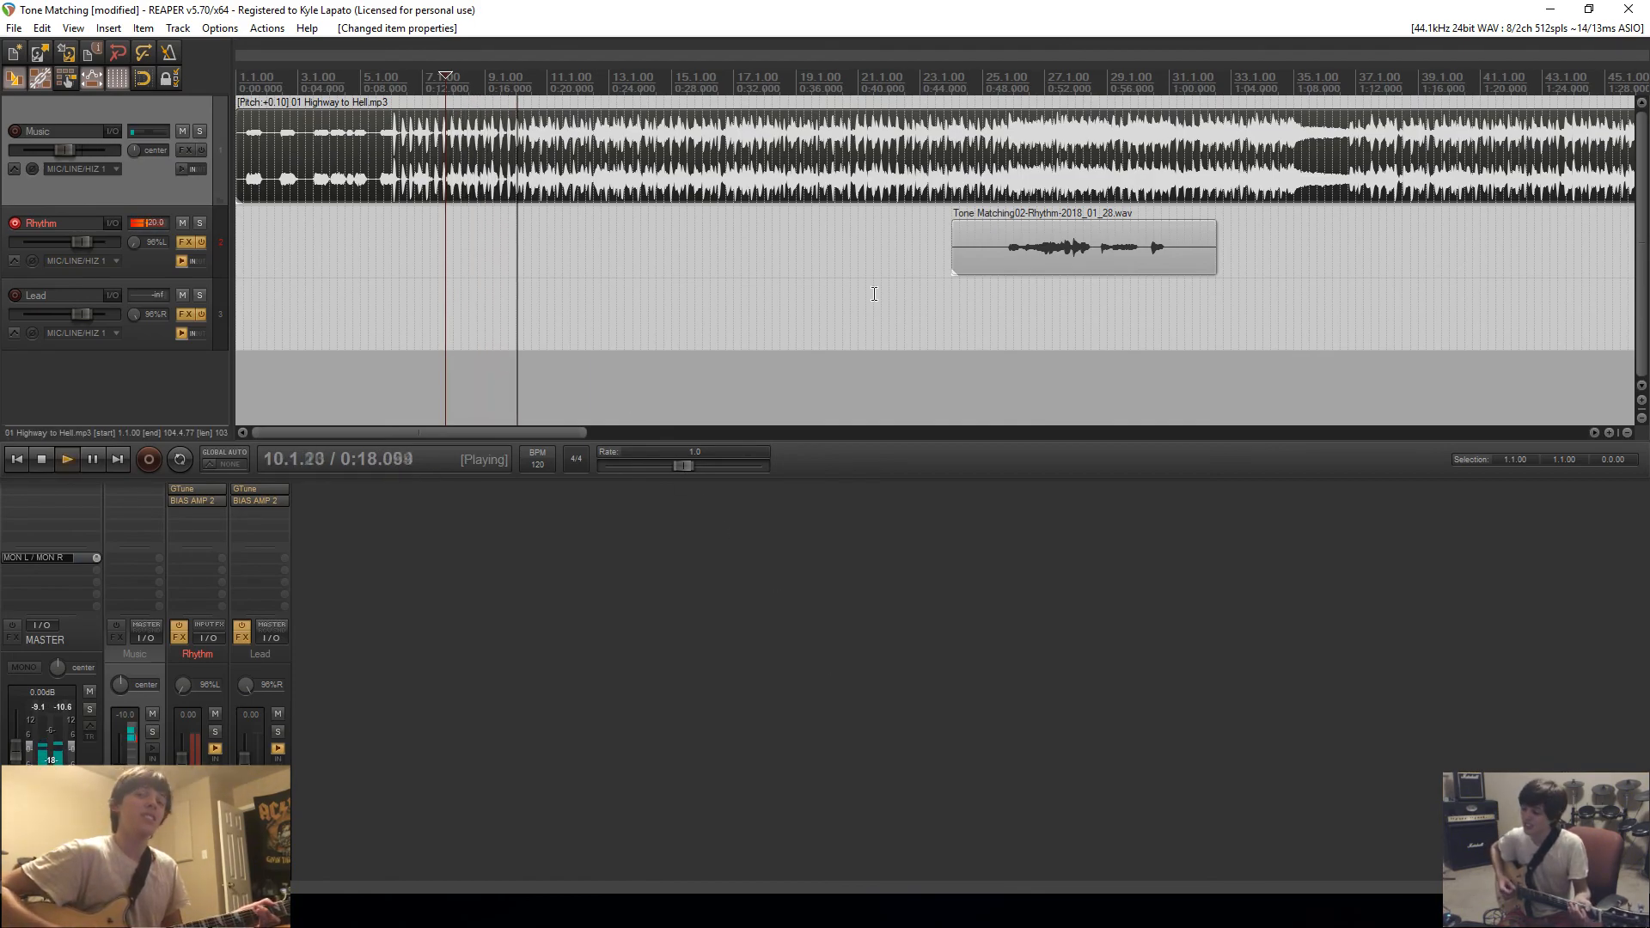
right_click(622, 171)
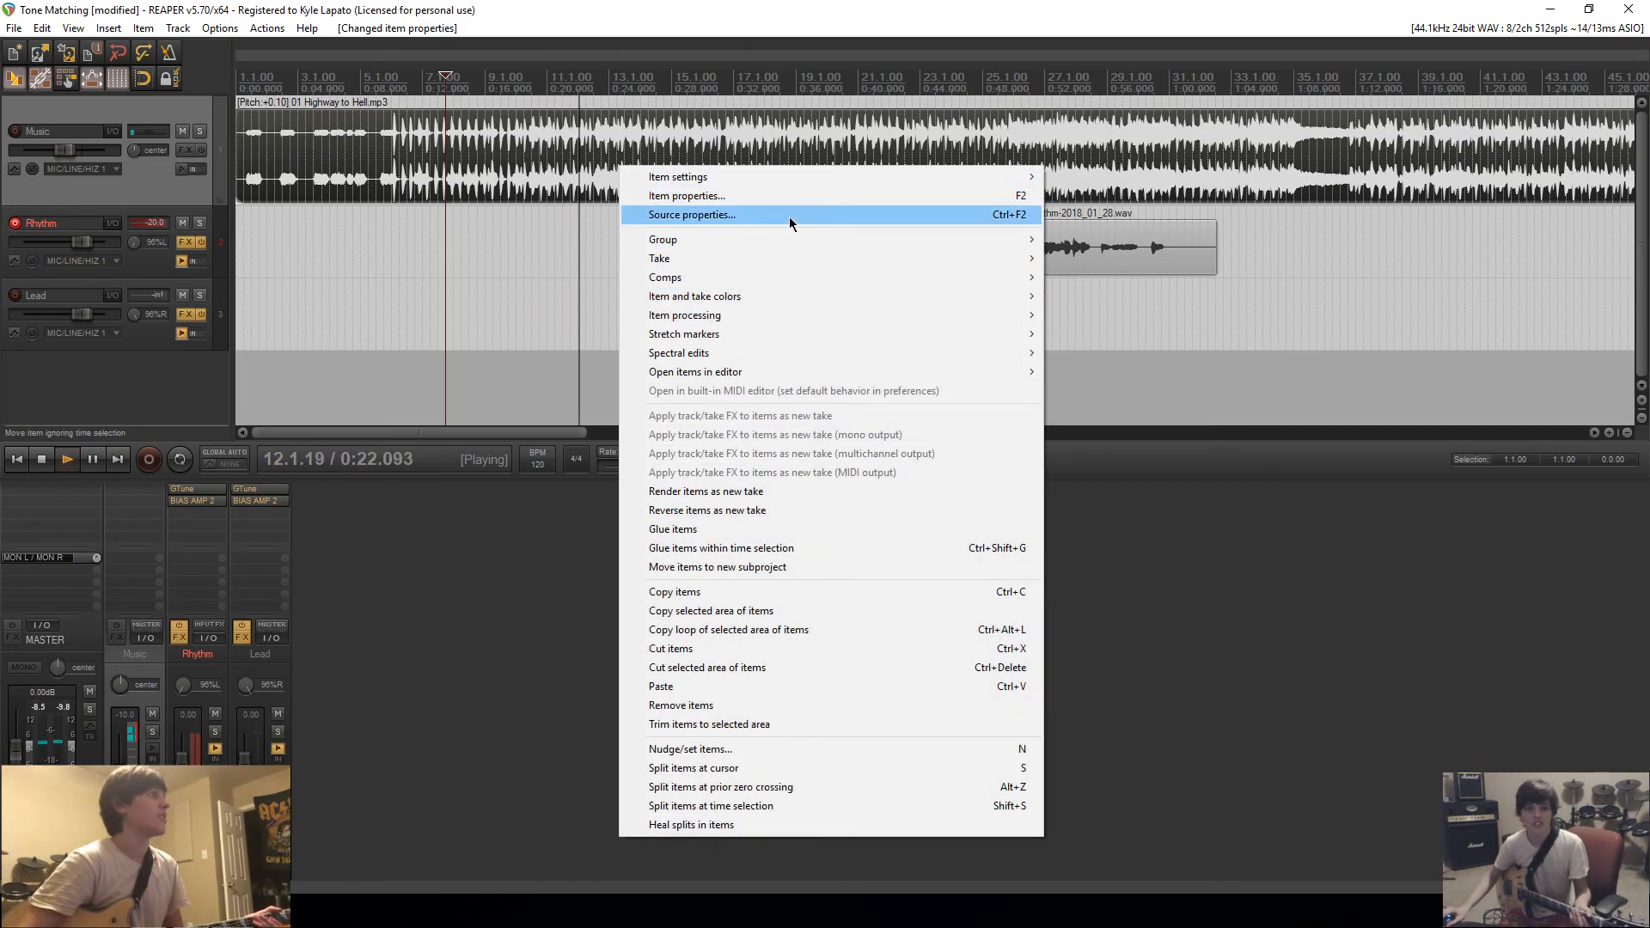
left_click(860, 199)
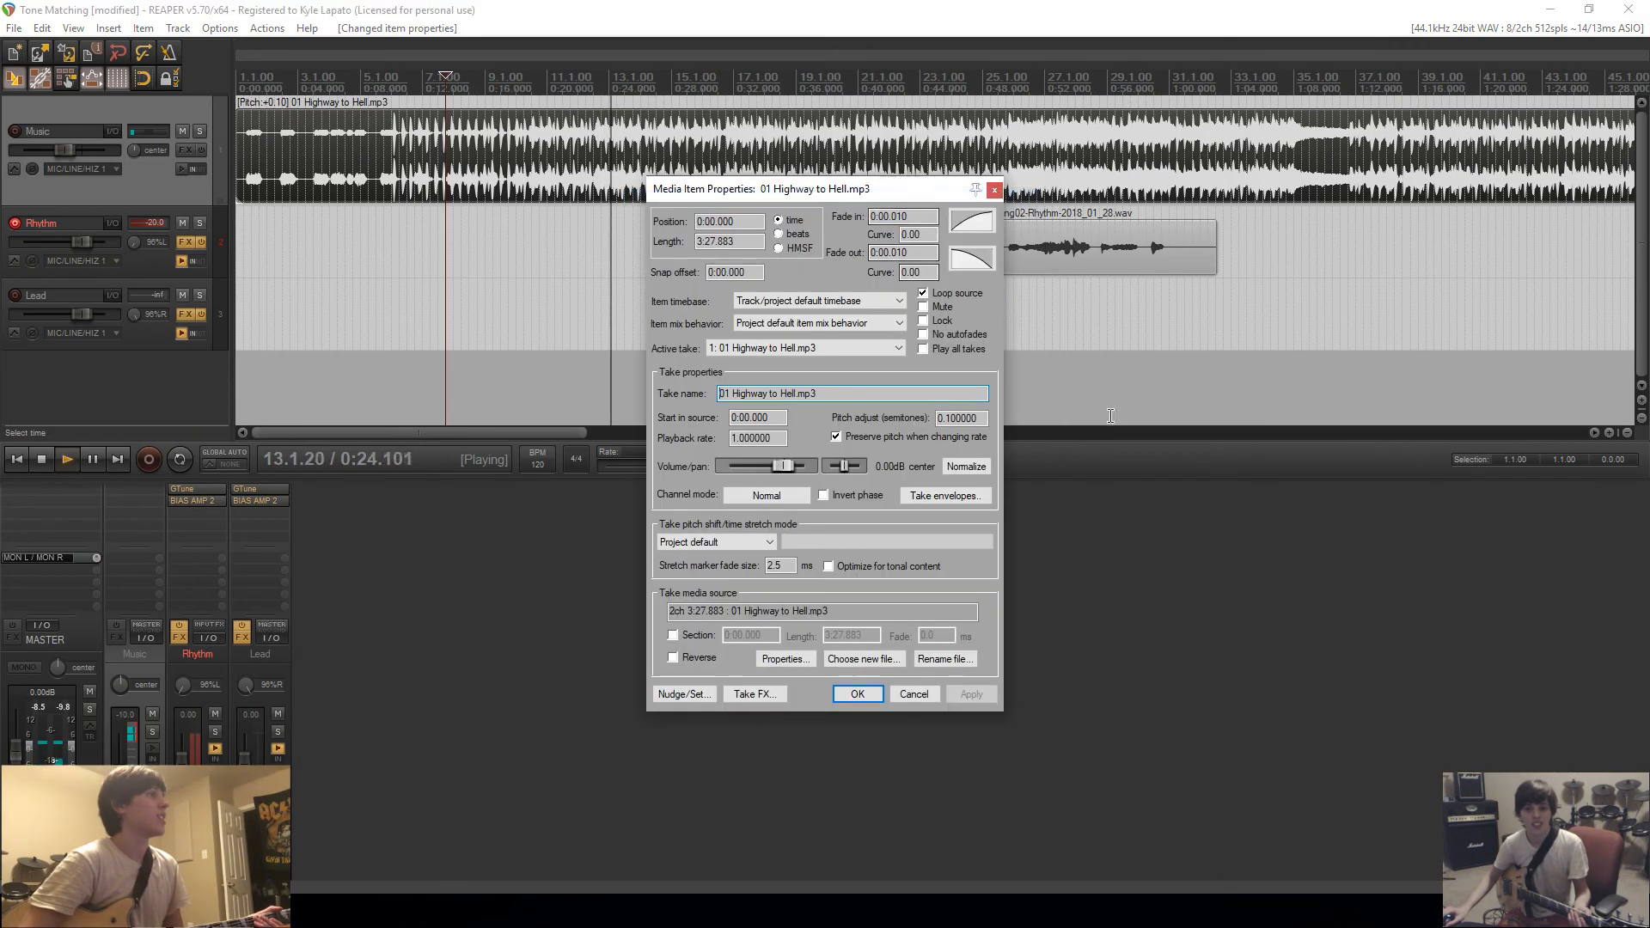
left_click_drag(975, 418, 936, 418)
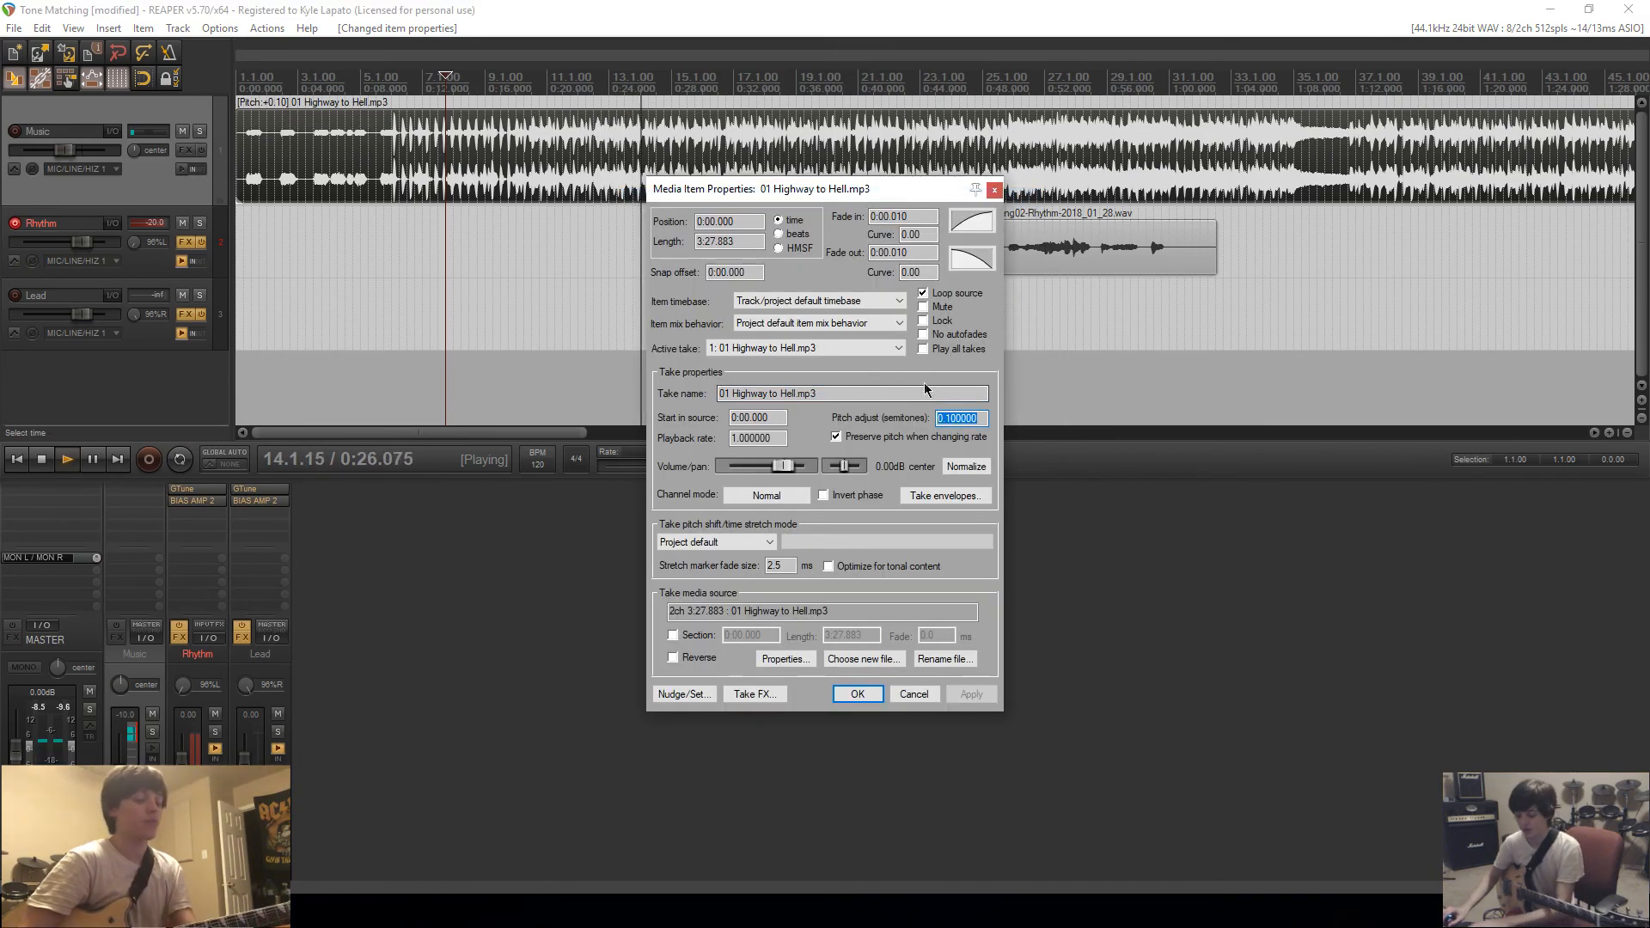
type("0")
left_click(954, 696)
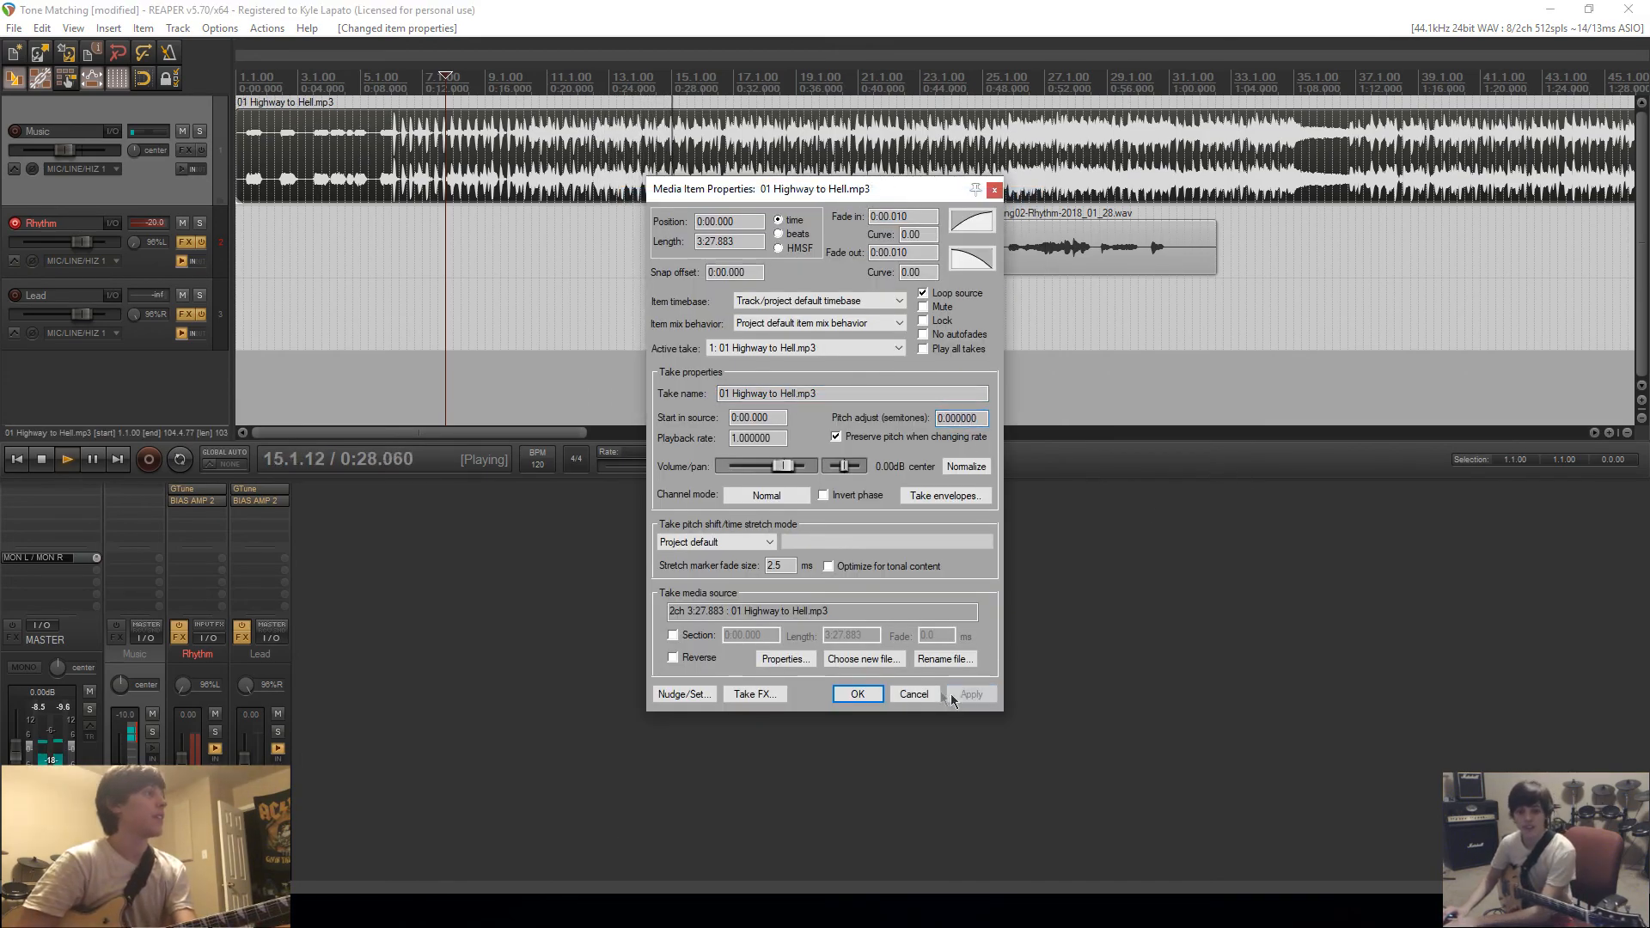
left_click(858, 694)
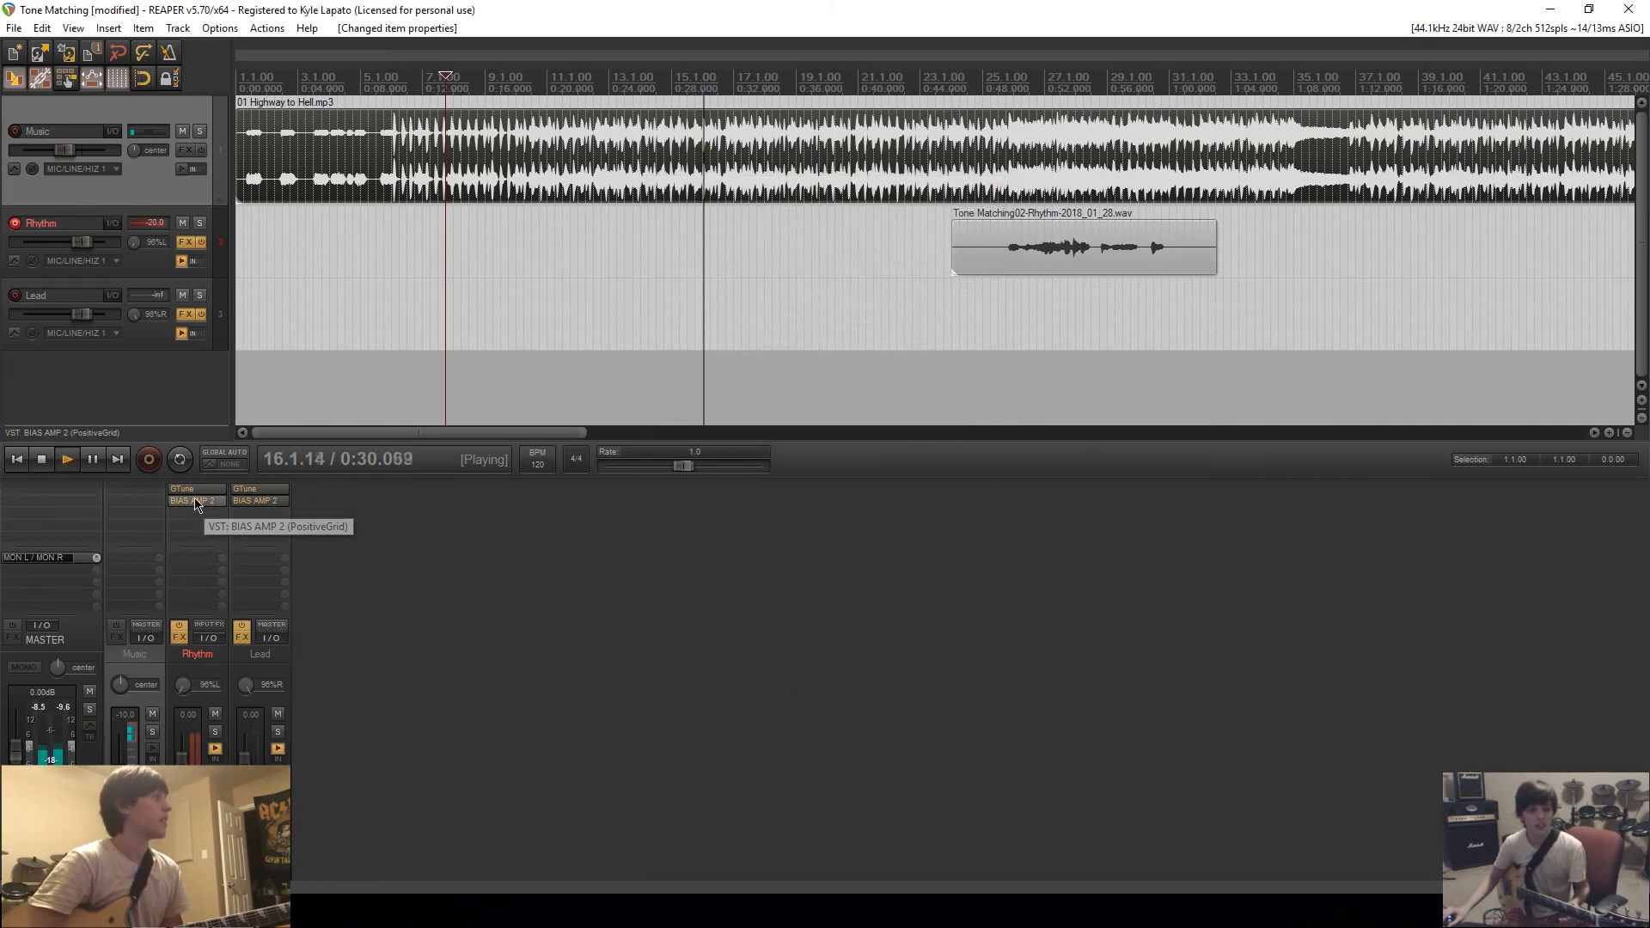
Step: Check the guitar's tuning in GTune on the Rhythm track and stop the backing track playback
left_click(185, 489)
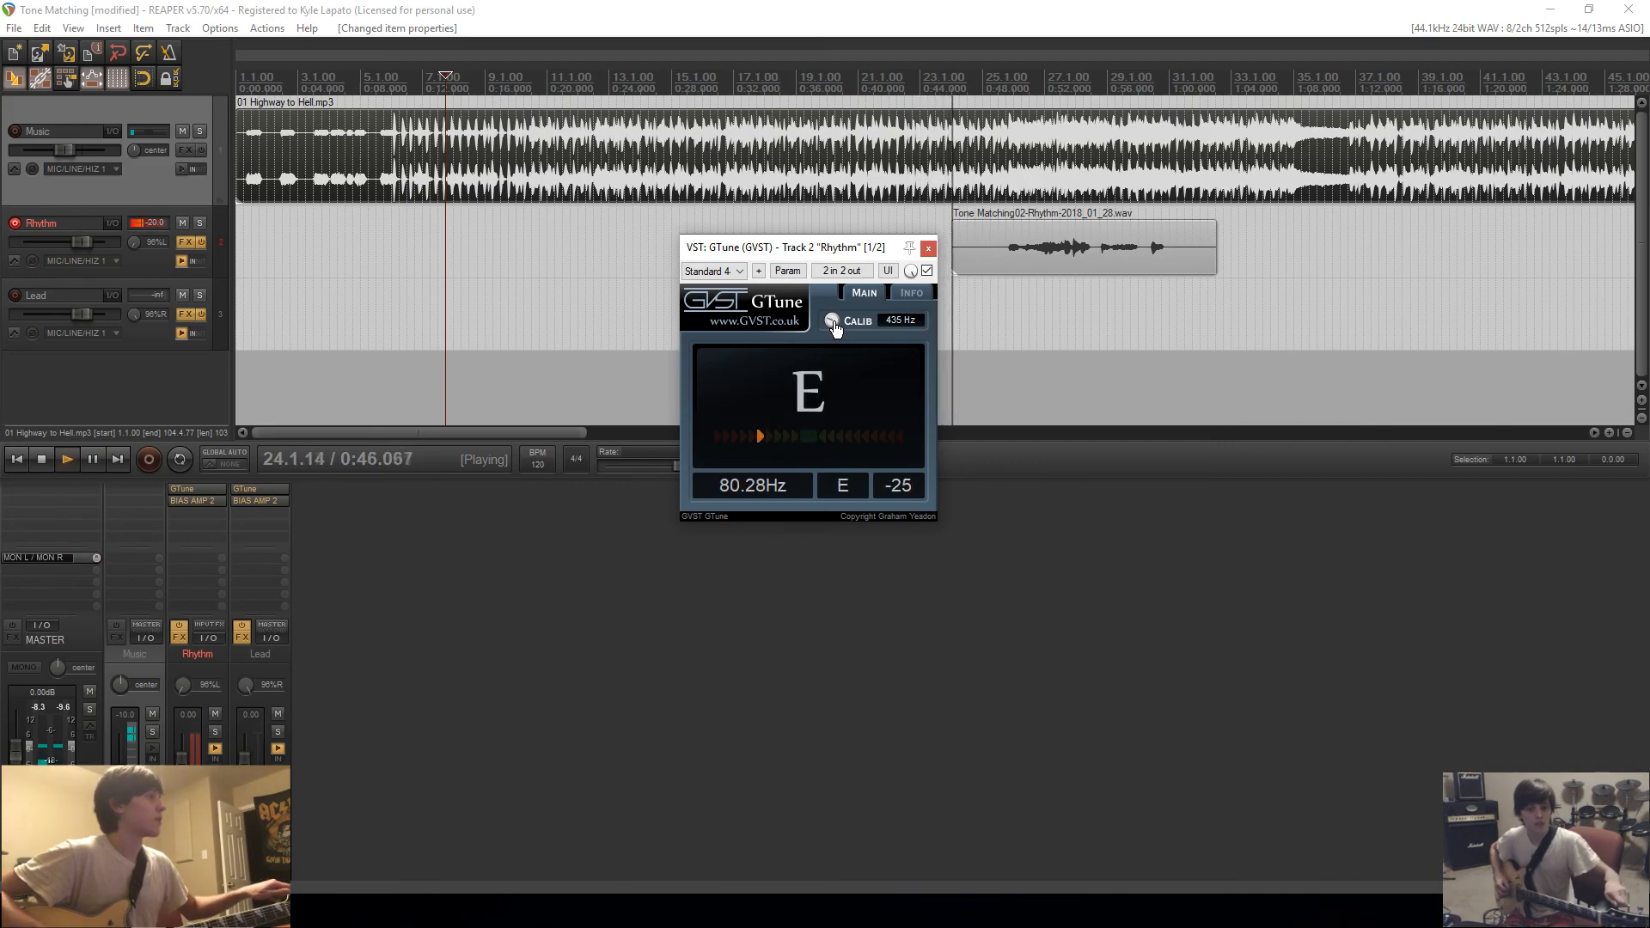
key("space")
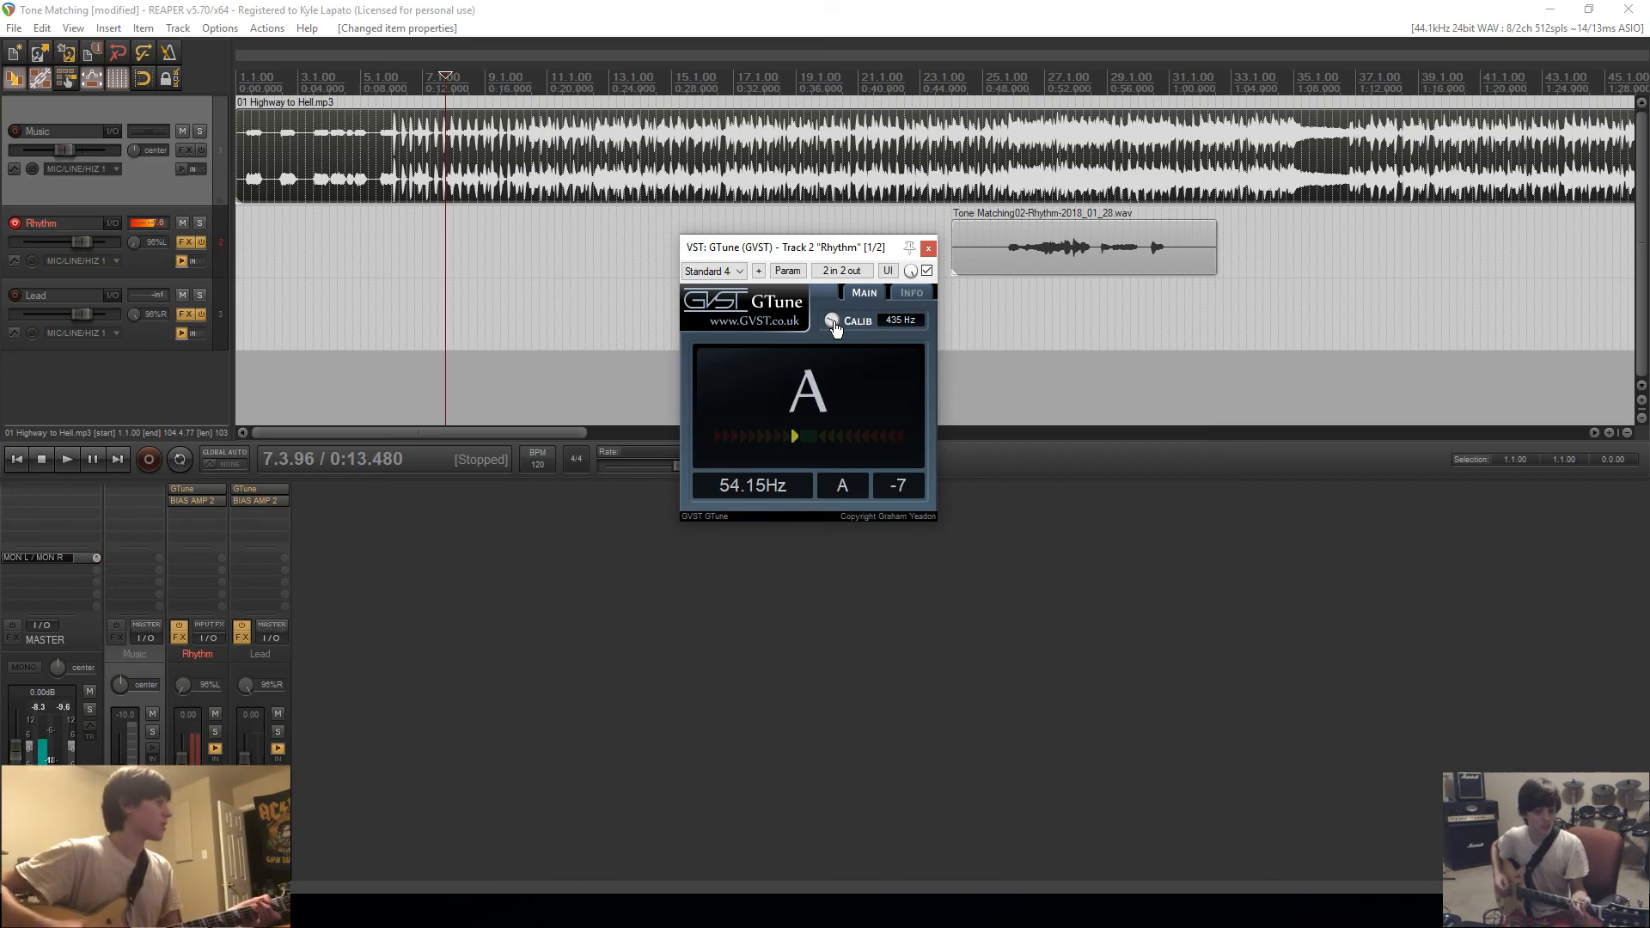
left_click(929, 250)
Step: Delete the earlier test take from the Rhythm track
left_click(955, 251)
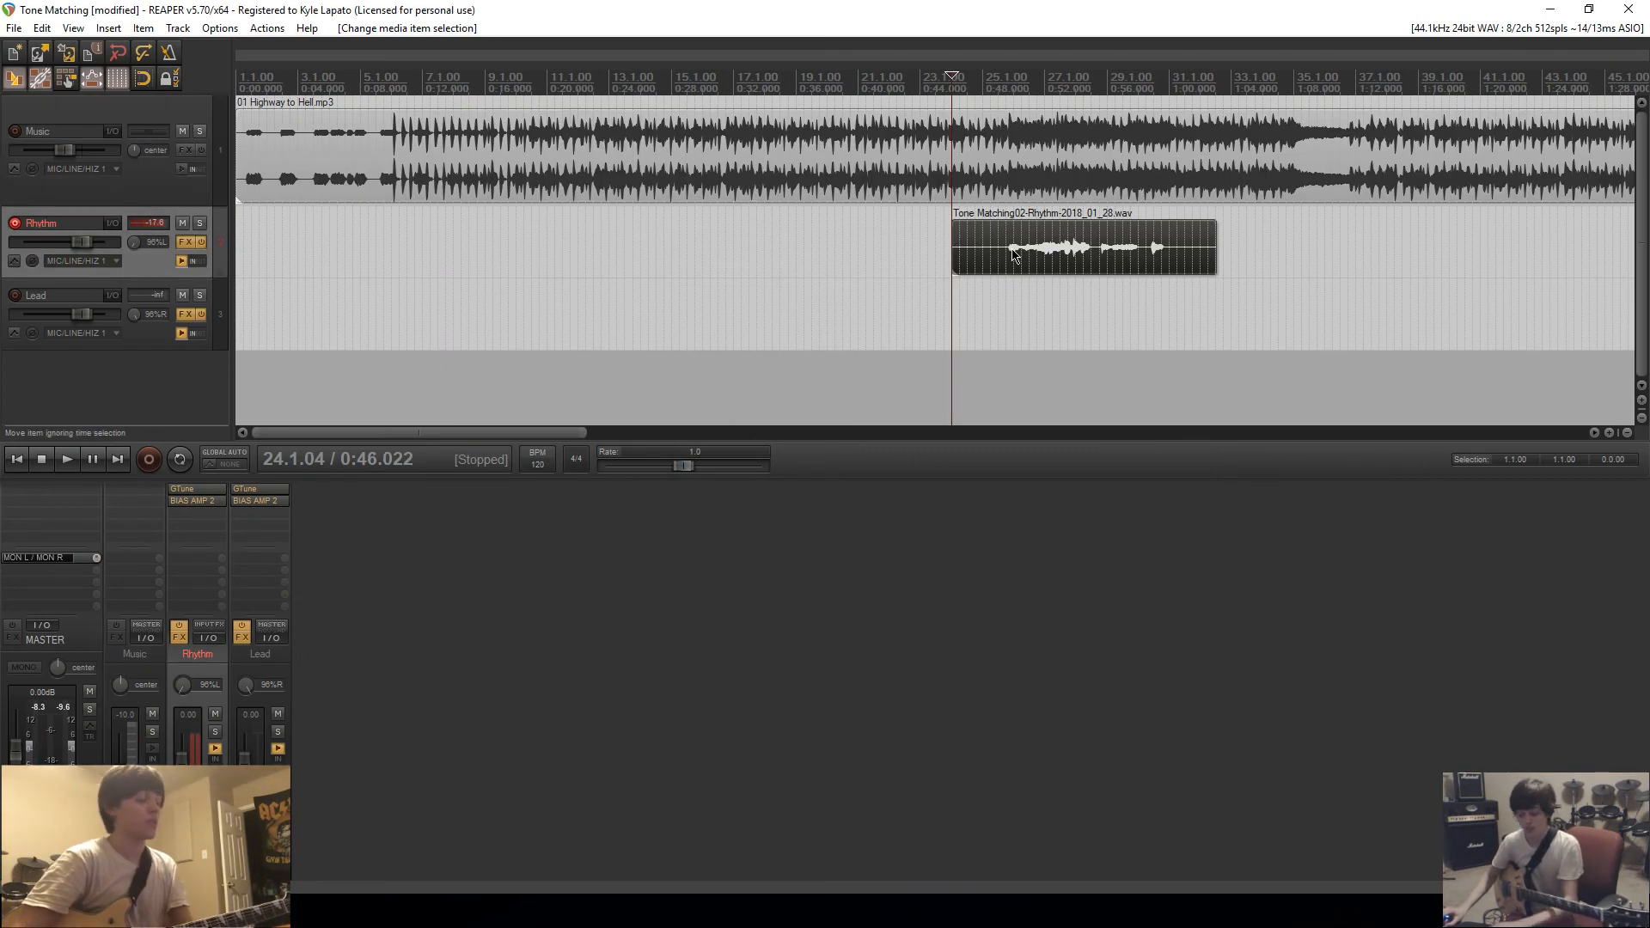
key("Delete")
Step: Record a rhythm guitar take over the backing track from about 0:46, and discard it on stopping
key("ctrl+r")
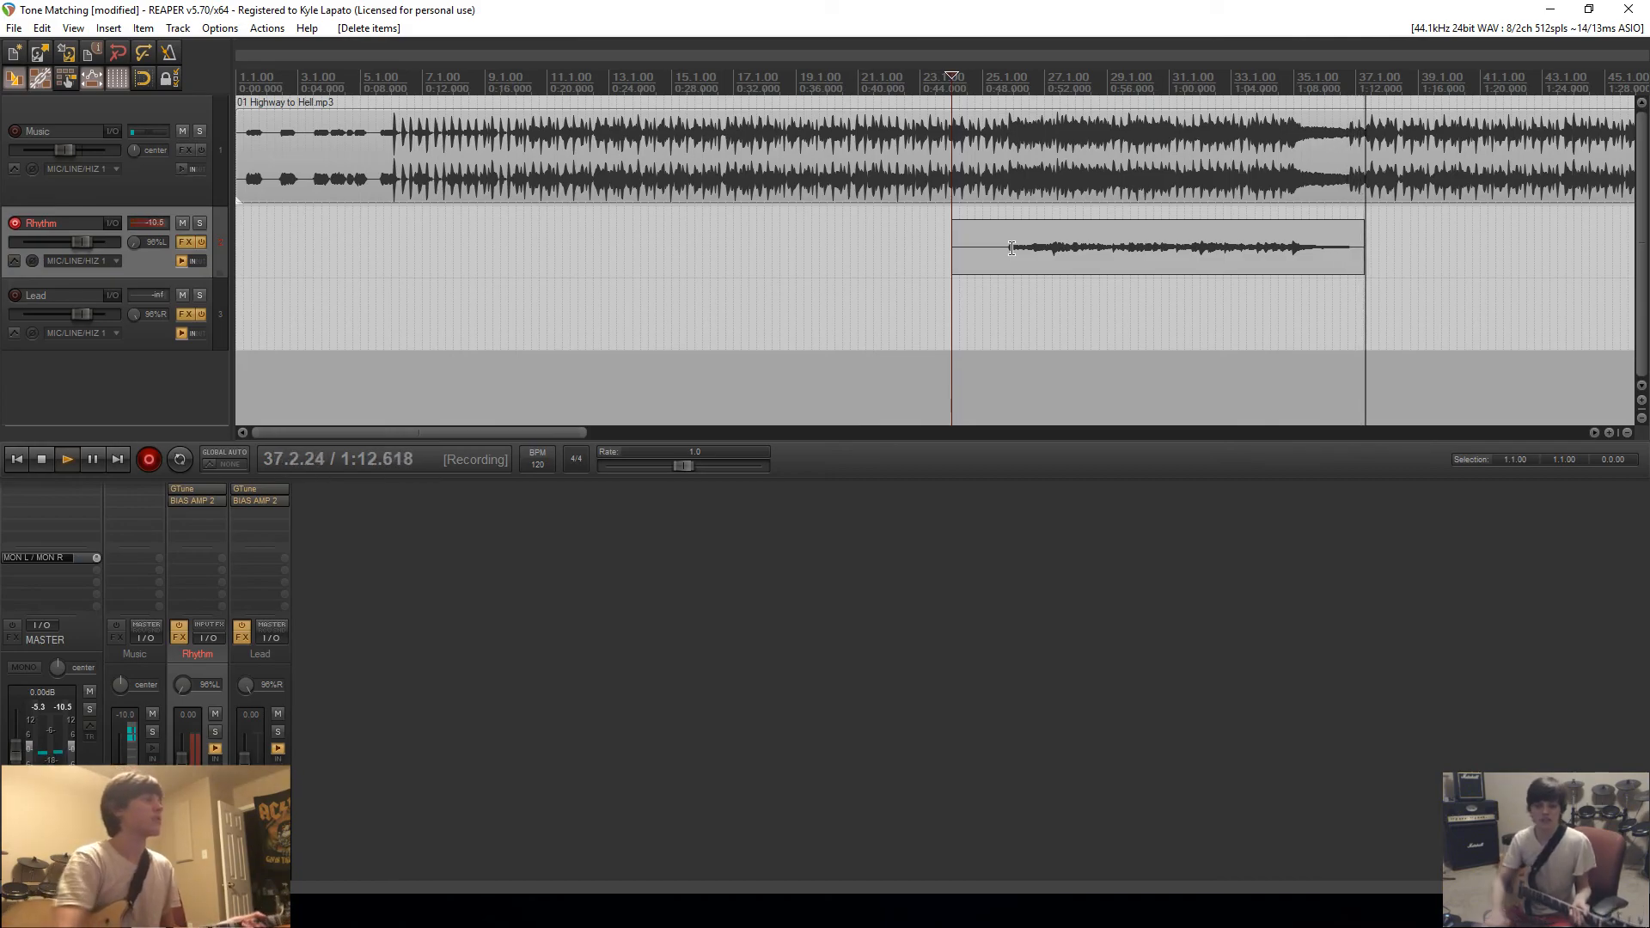
key("space")
key("Delete")
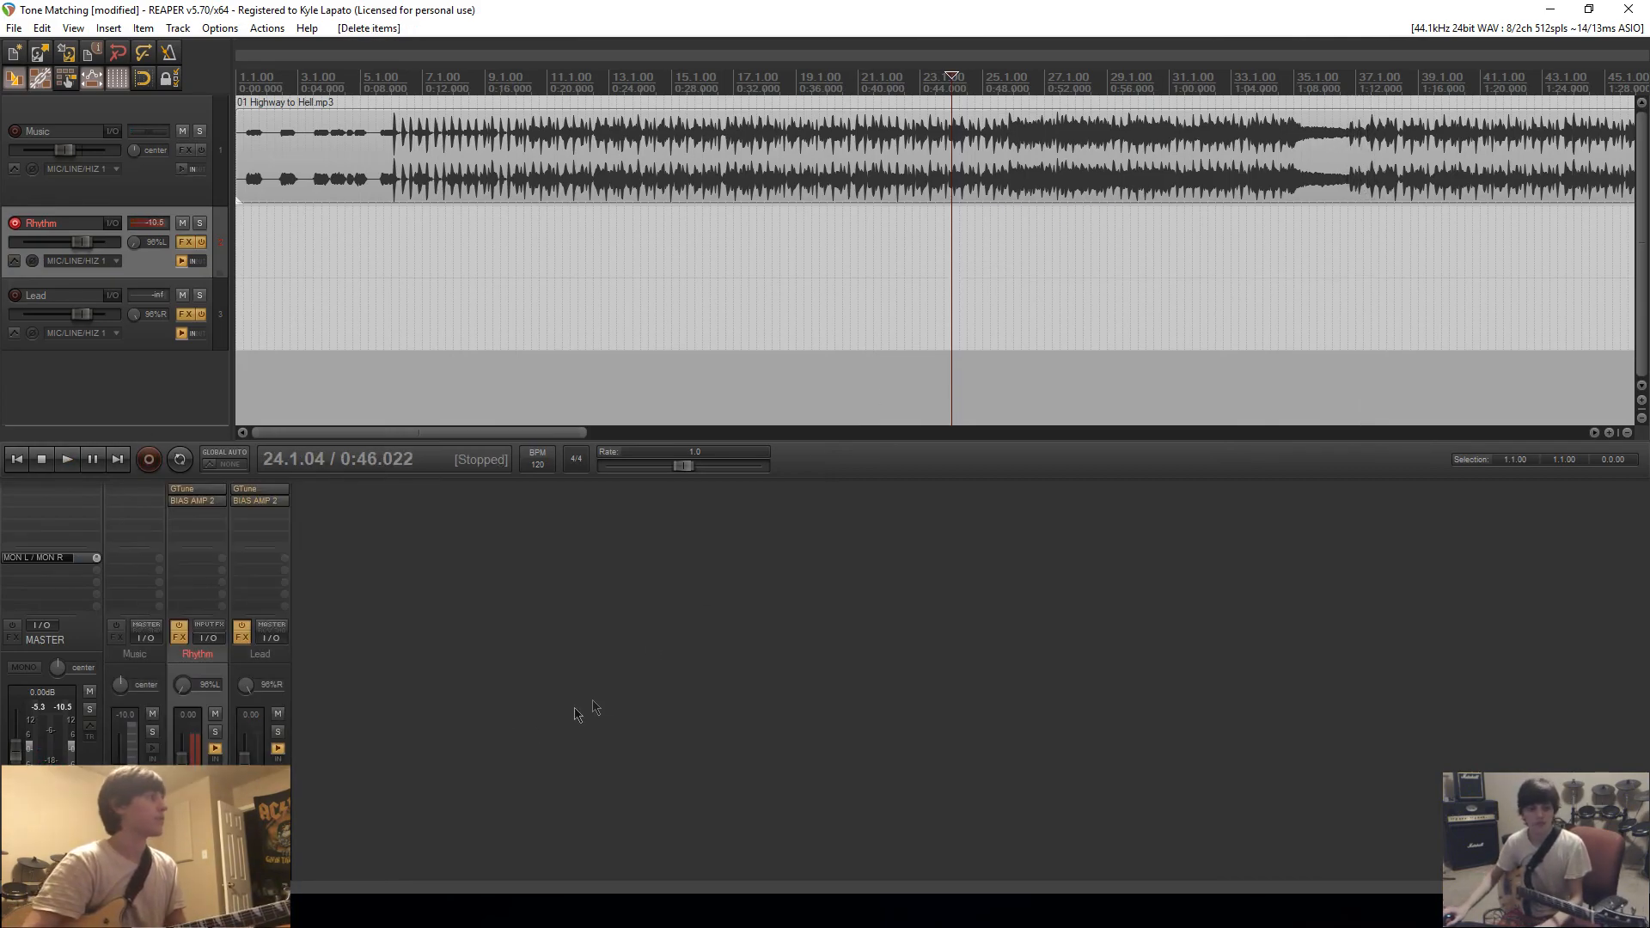
Step: Check the tuning in the Rhythm track's GTune and record a new rhythm take over the backing track from about 0:49
left_click(207, 492)
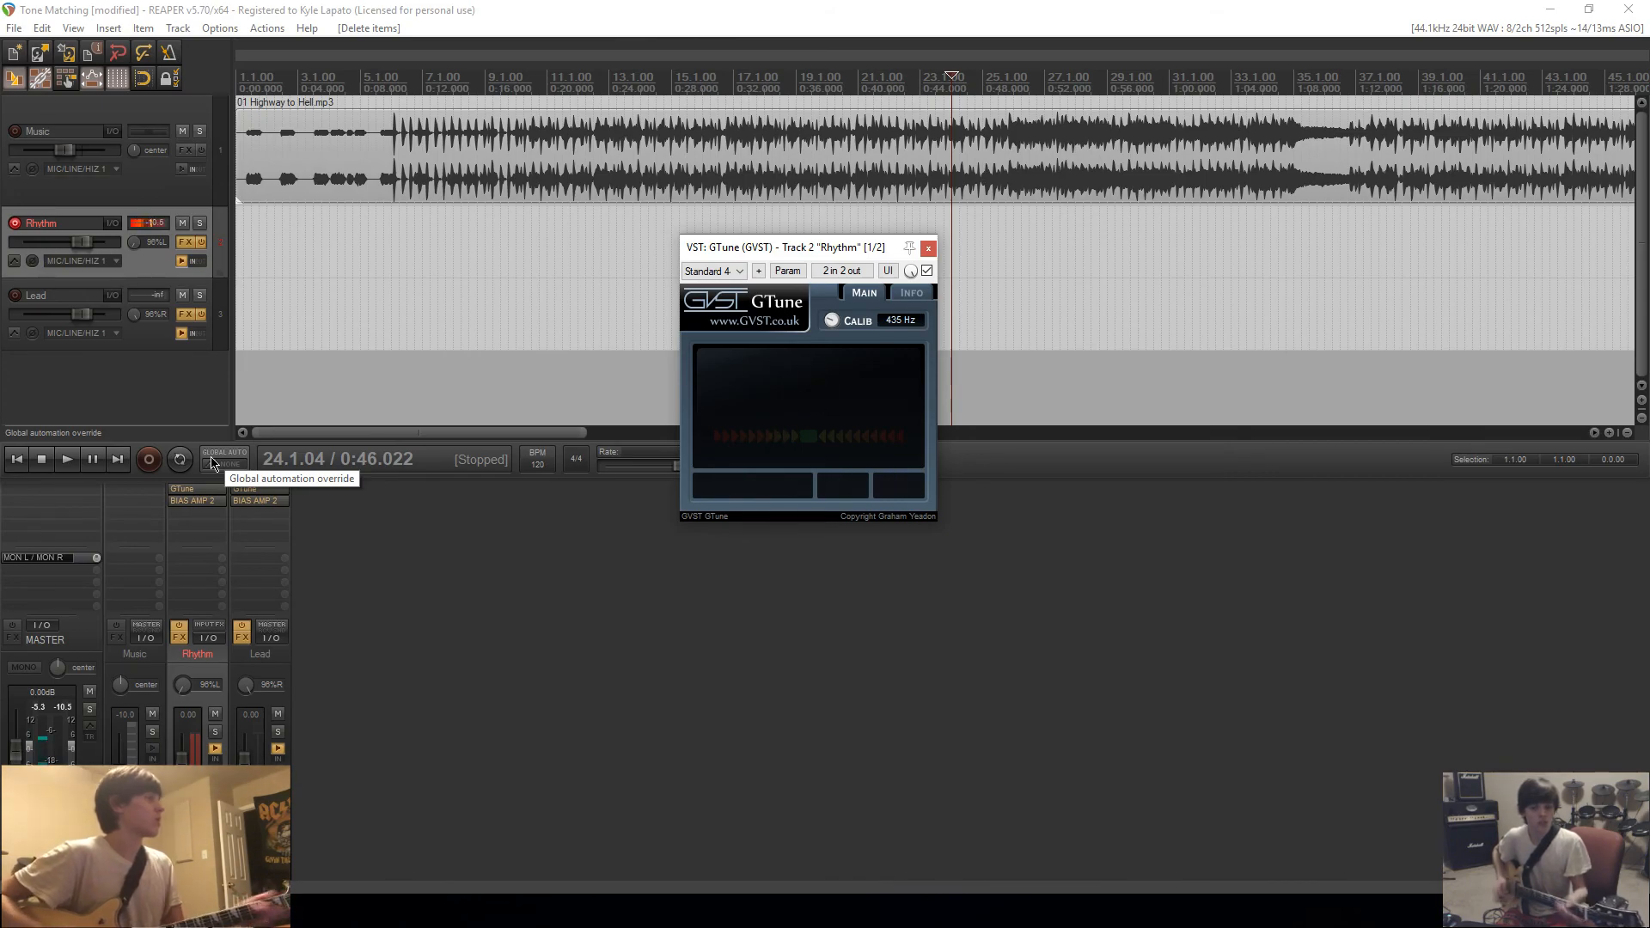
left_click(928, 249)
left_click(1000, 235)
key("ctrl+r")
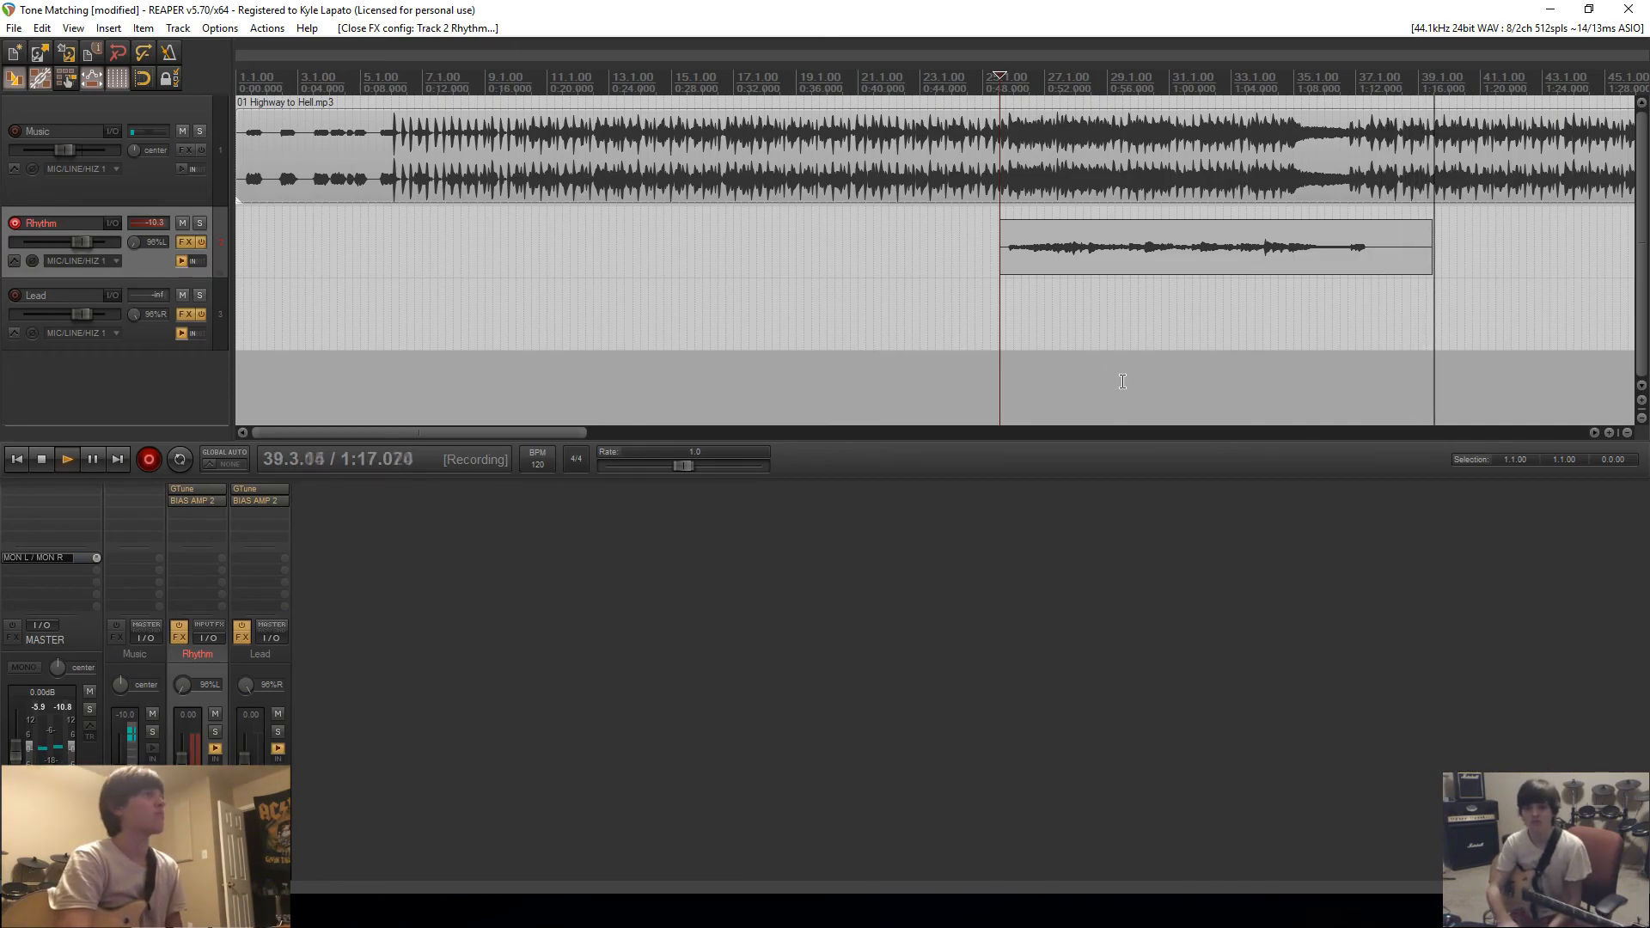
key("space")
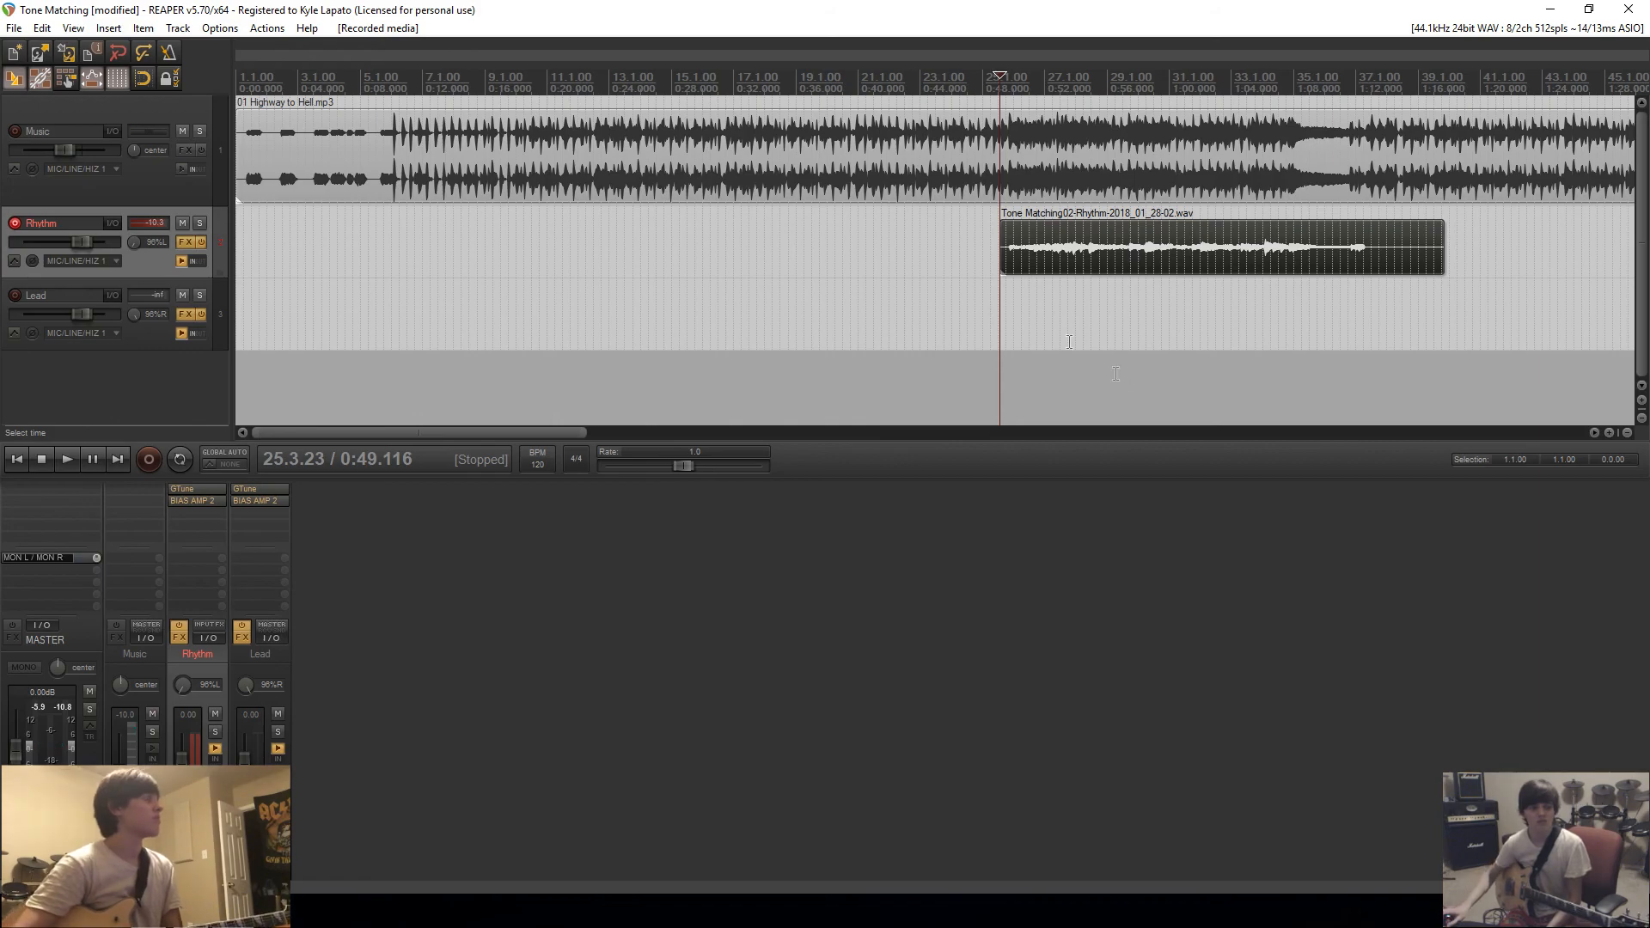
Step: Disarm the Rhythm track, return to the project start, and arm the Lead track for recording
left_click(215, 790)
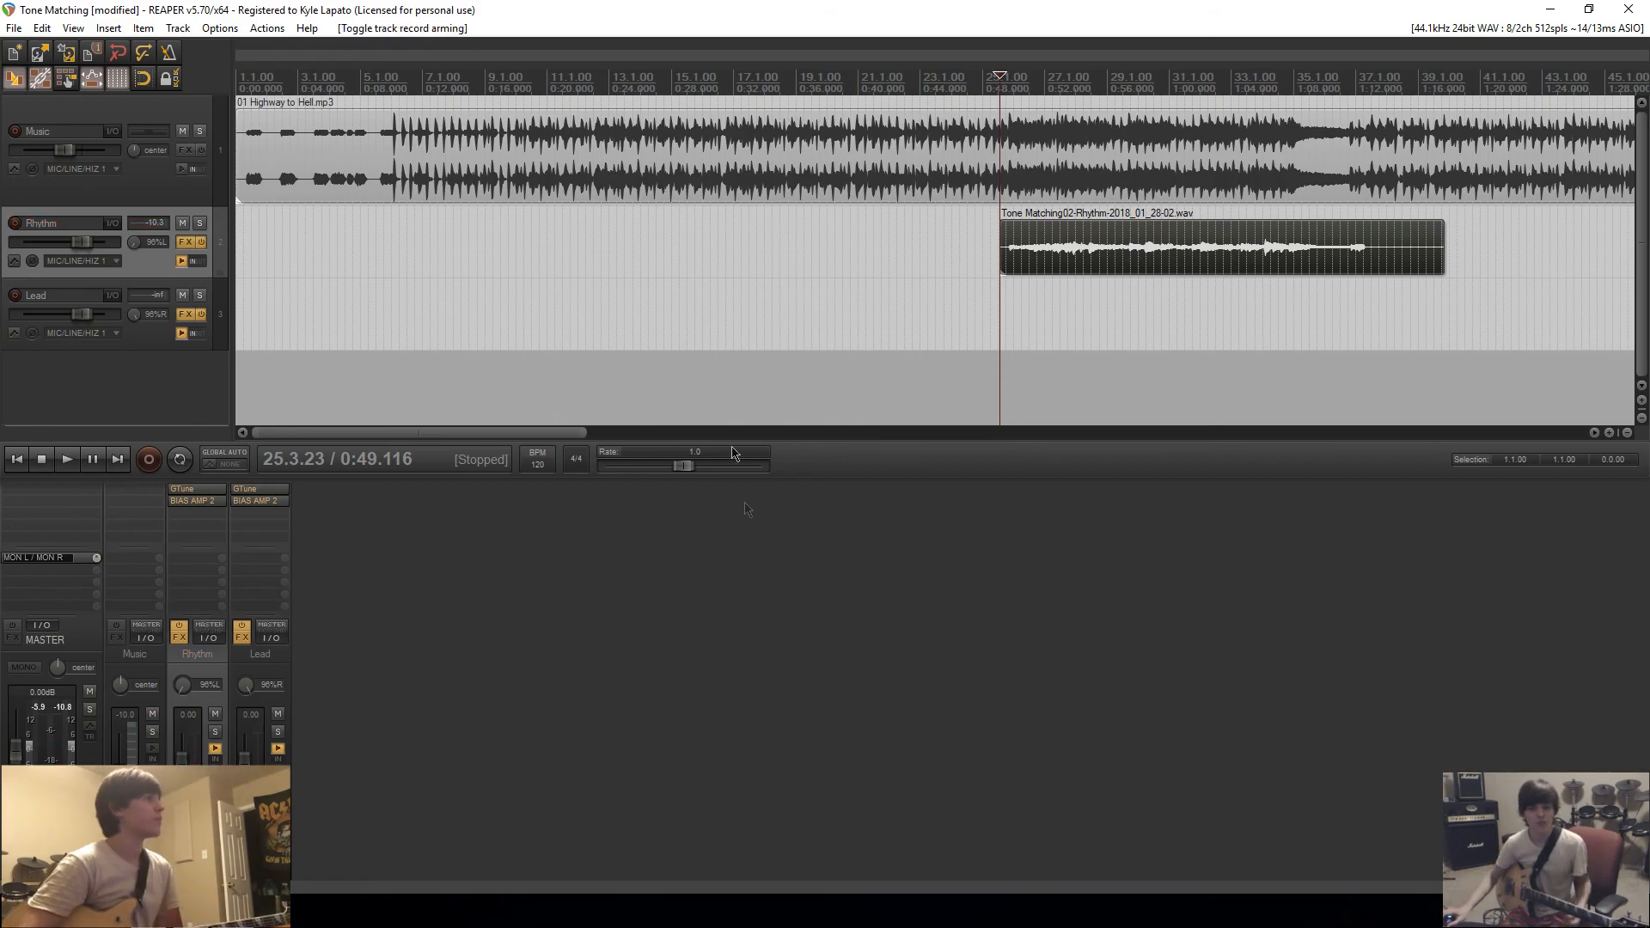
left_click(16, 459)
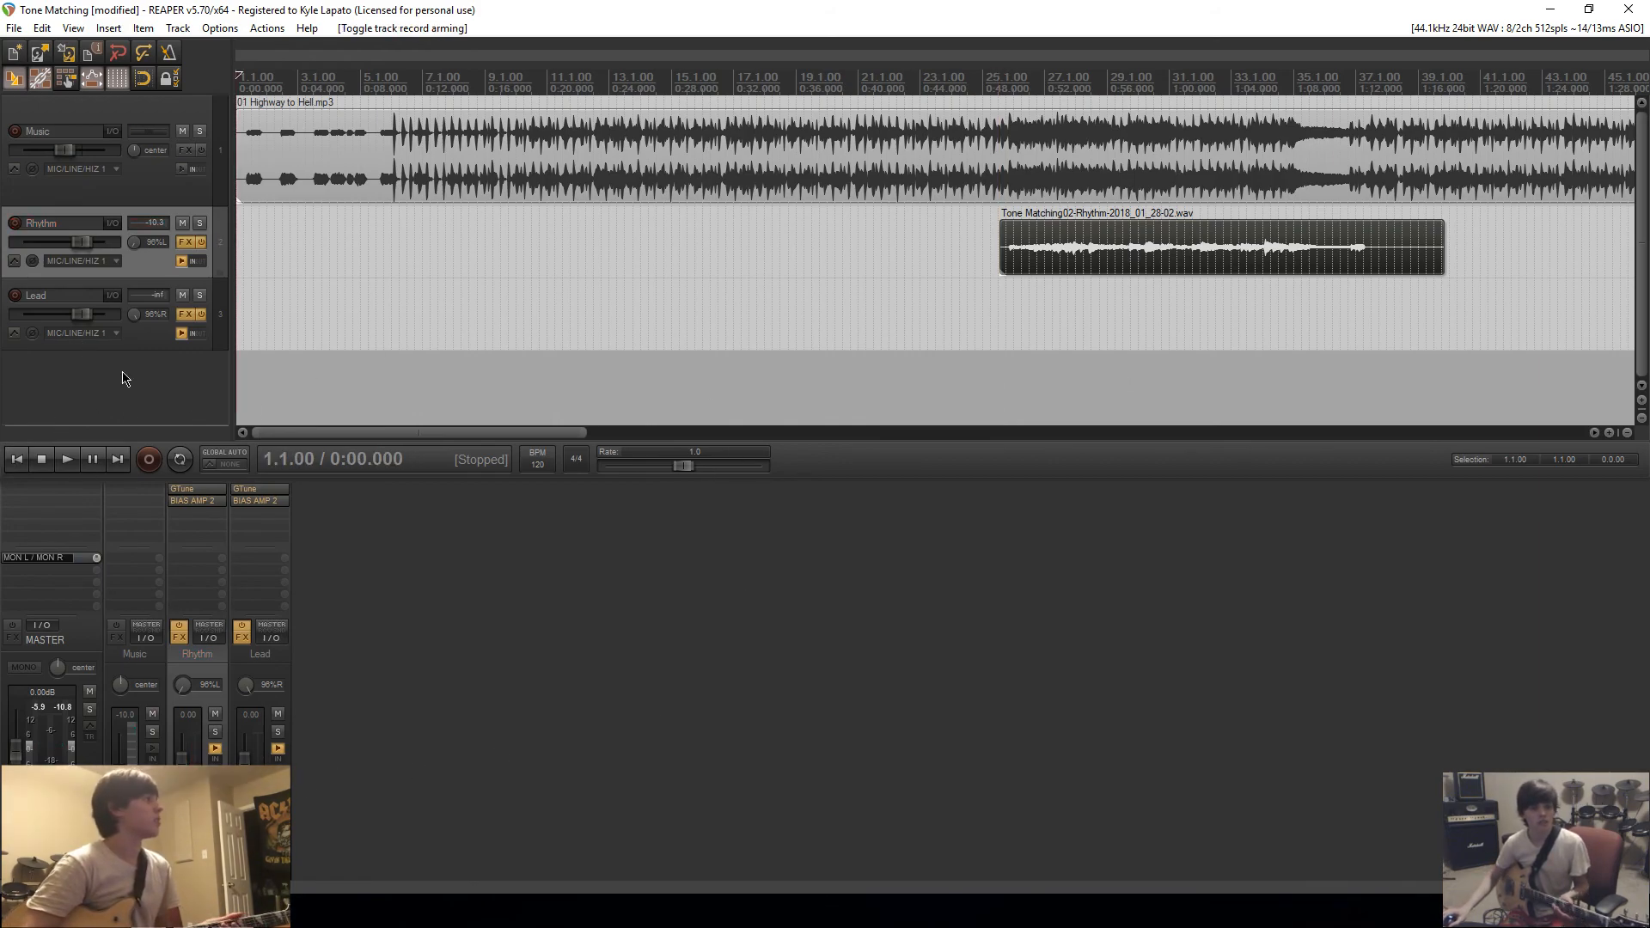
left_click(278, 791)
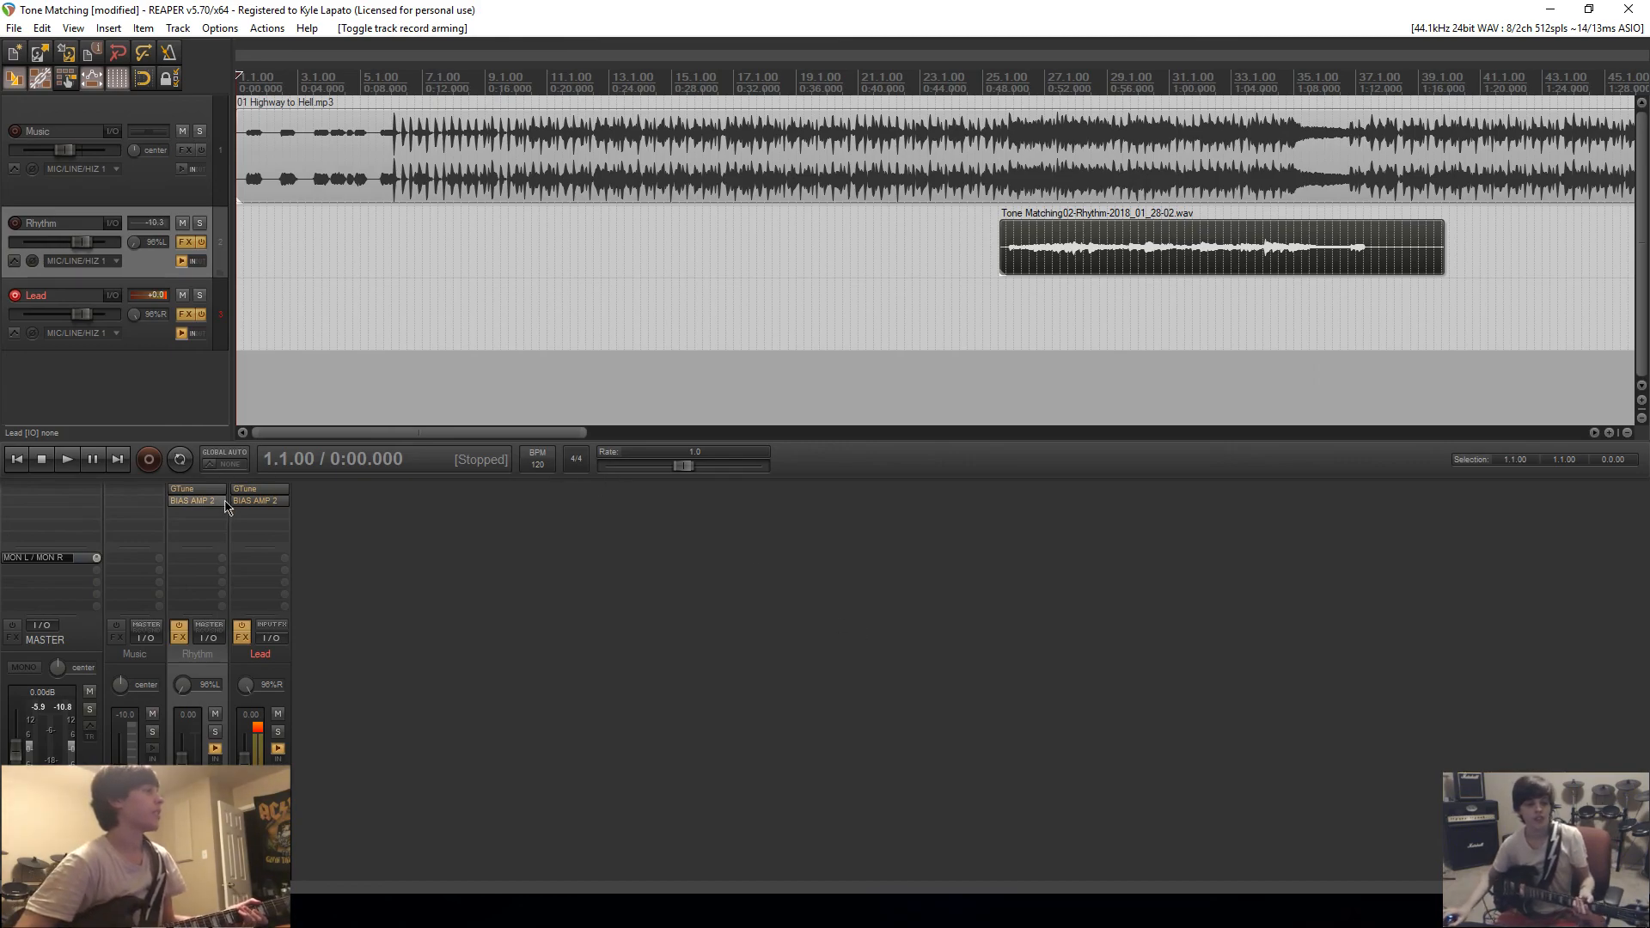
Step: Load the Crunch preset AC/DC - Highway To Hell (Lead) in BIAS AMP 2 on the Lead track
left_click(255, 500)
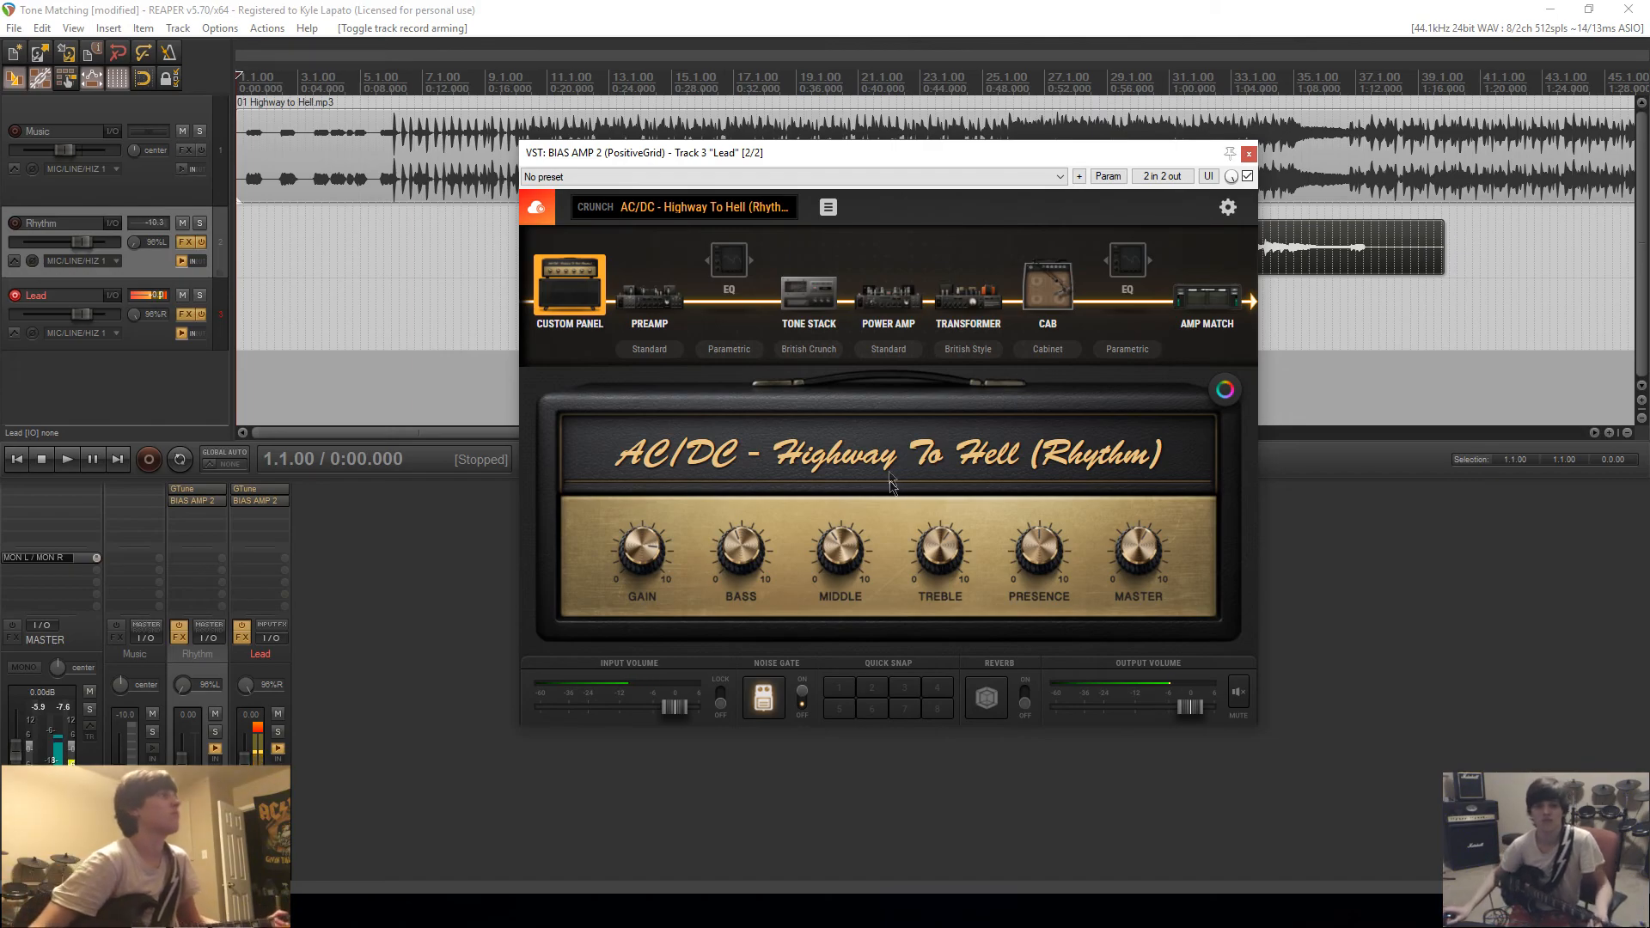
left_click(709, 216)
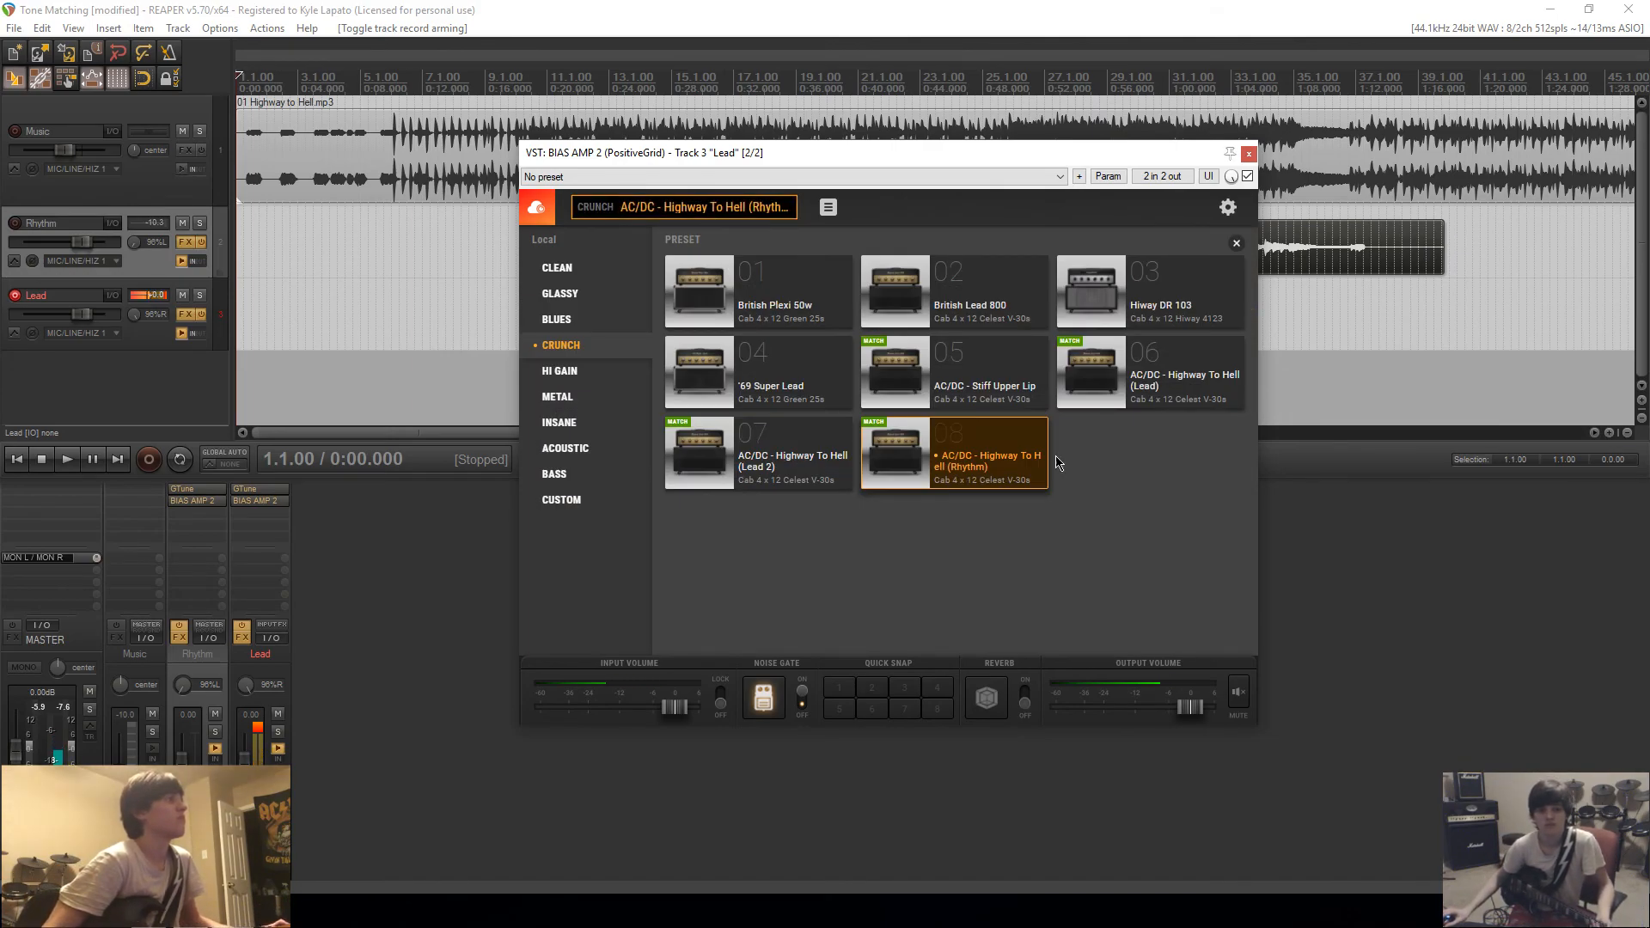
left_click(1180, 399)
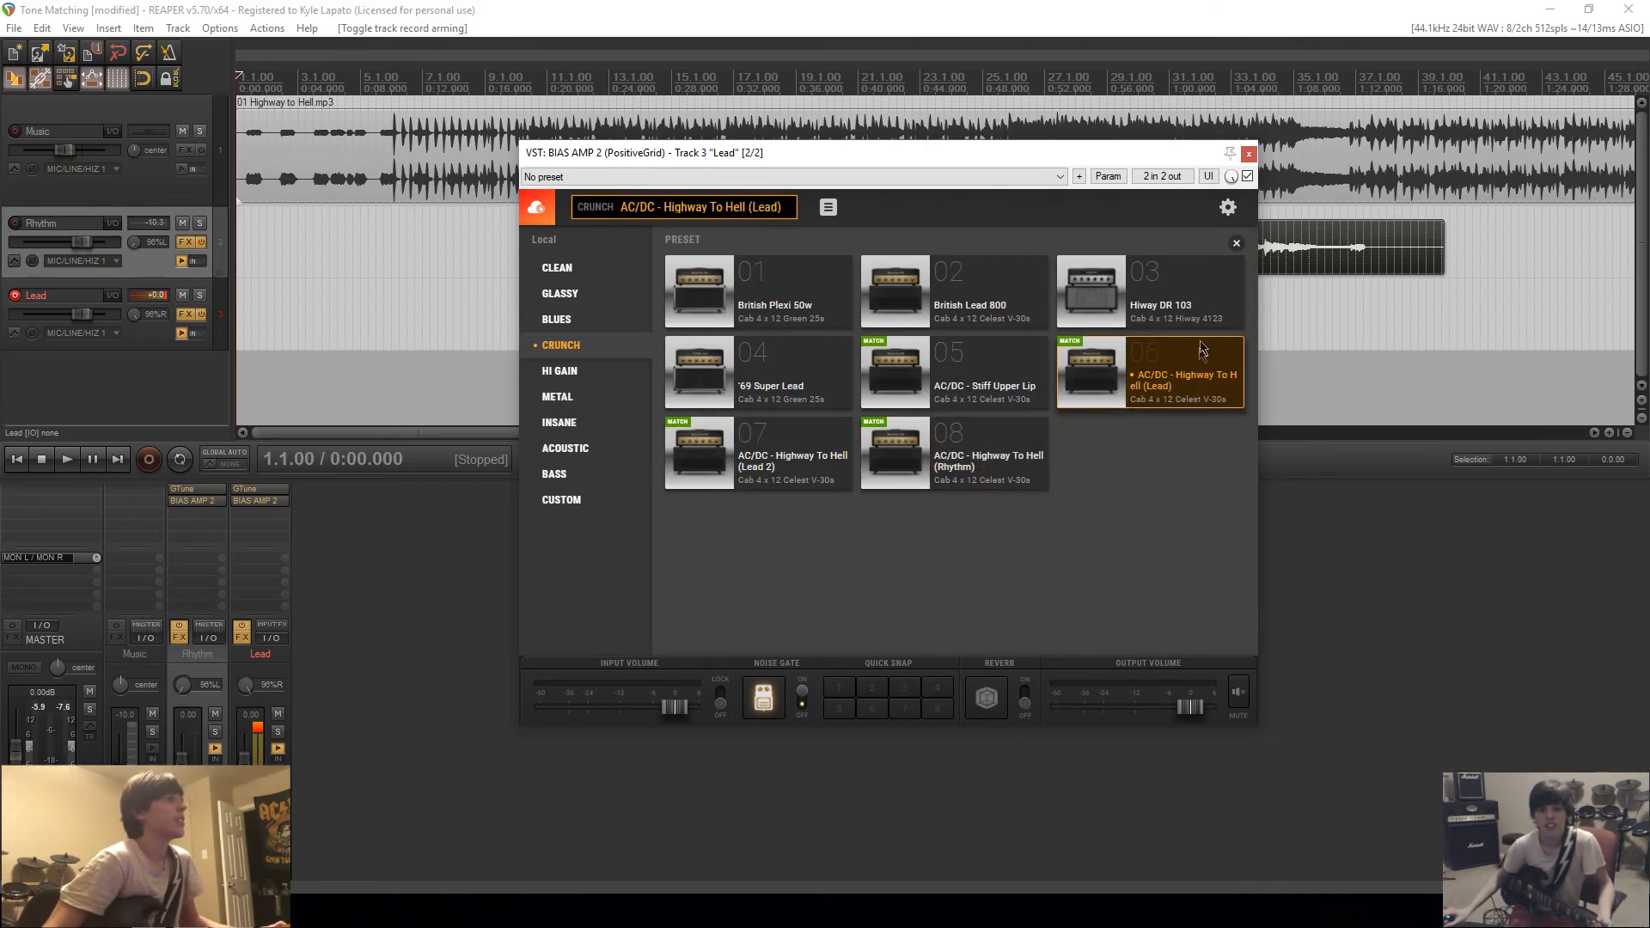
left_click(1238, 246)
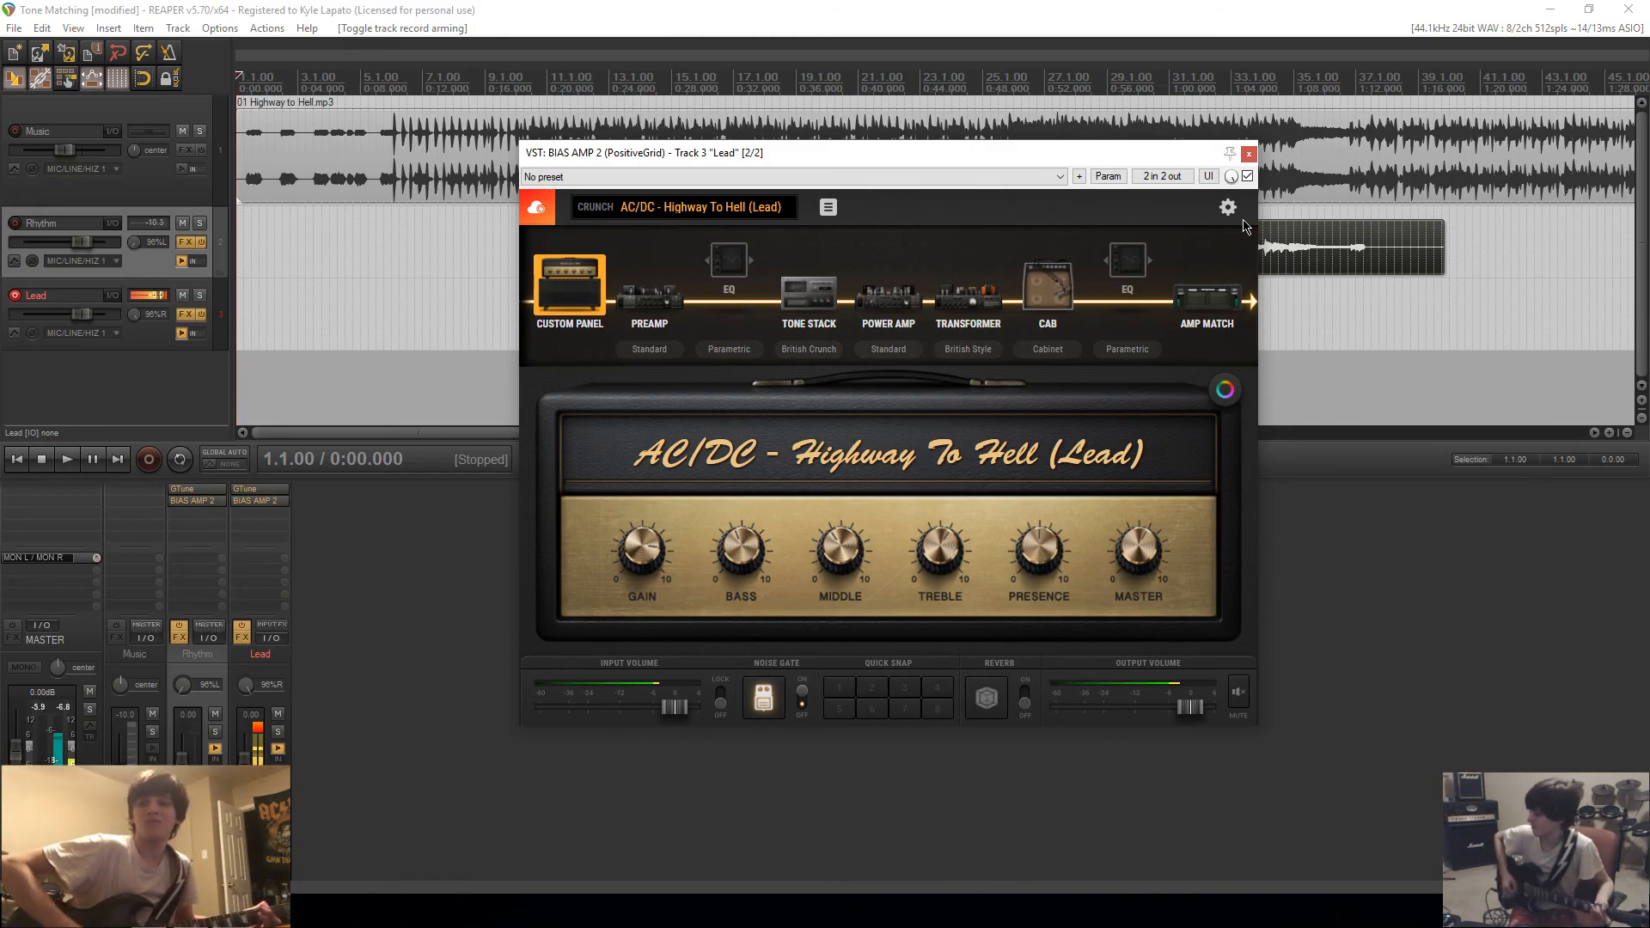
left_click(1249, 154)
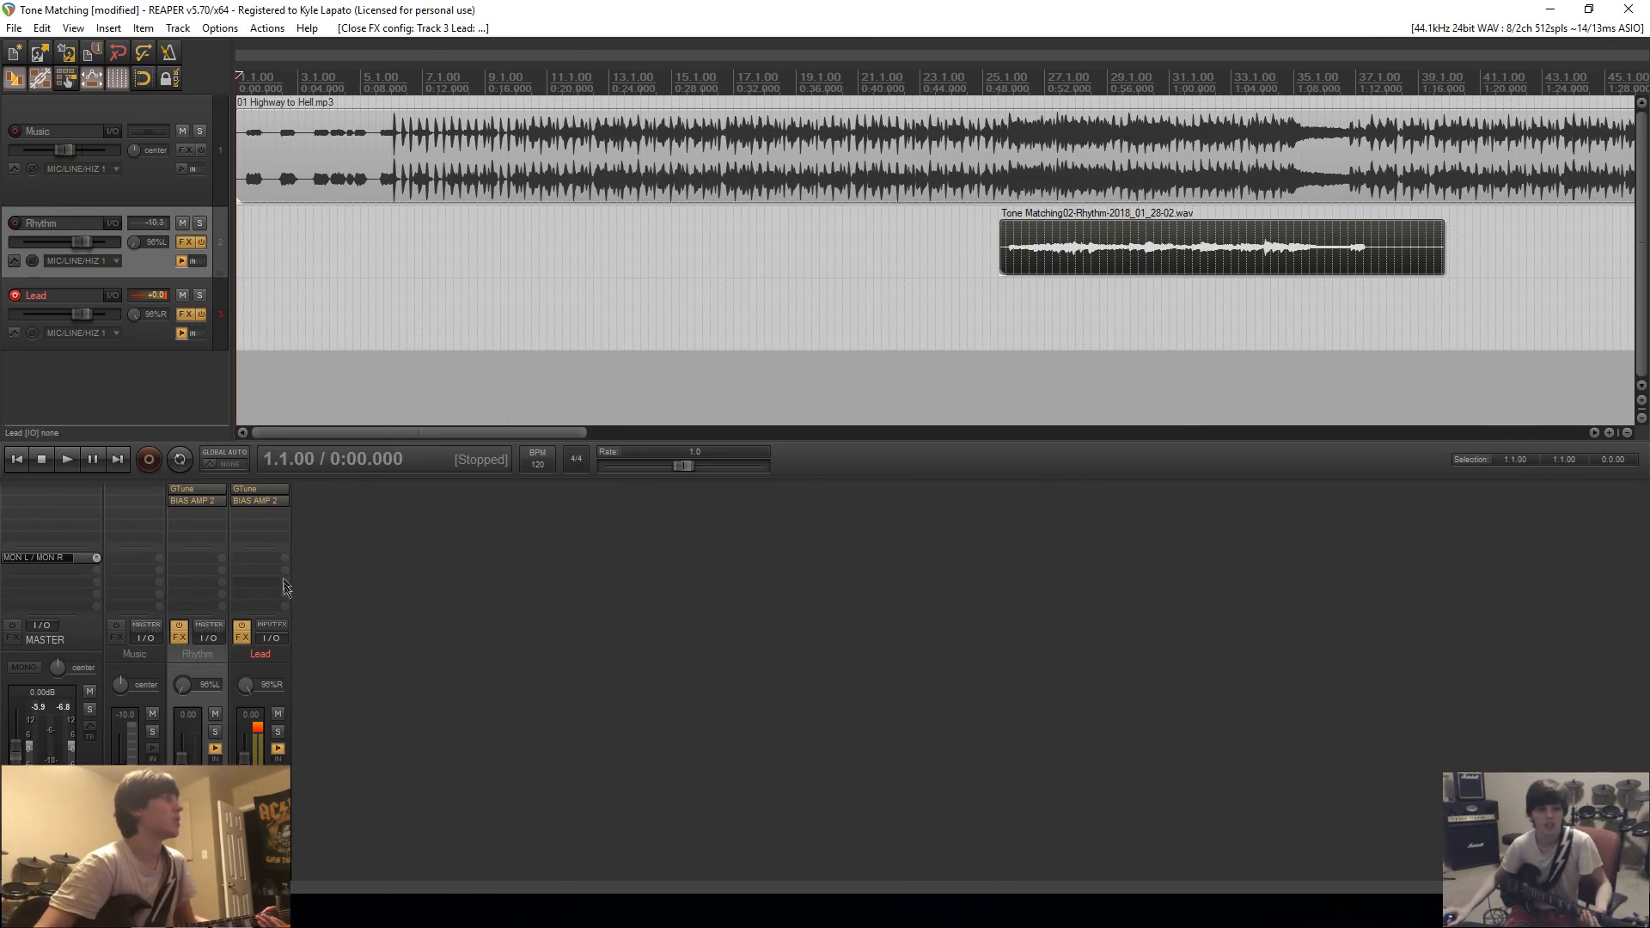
Step: Check the tuning in the Lead track's GTune and record a lead guitar take from the project start to about 1:46
left_click(258, 488)
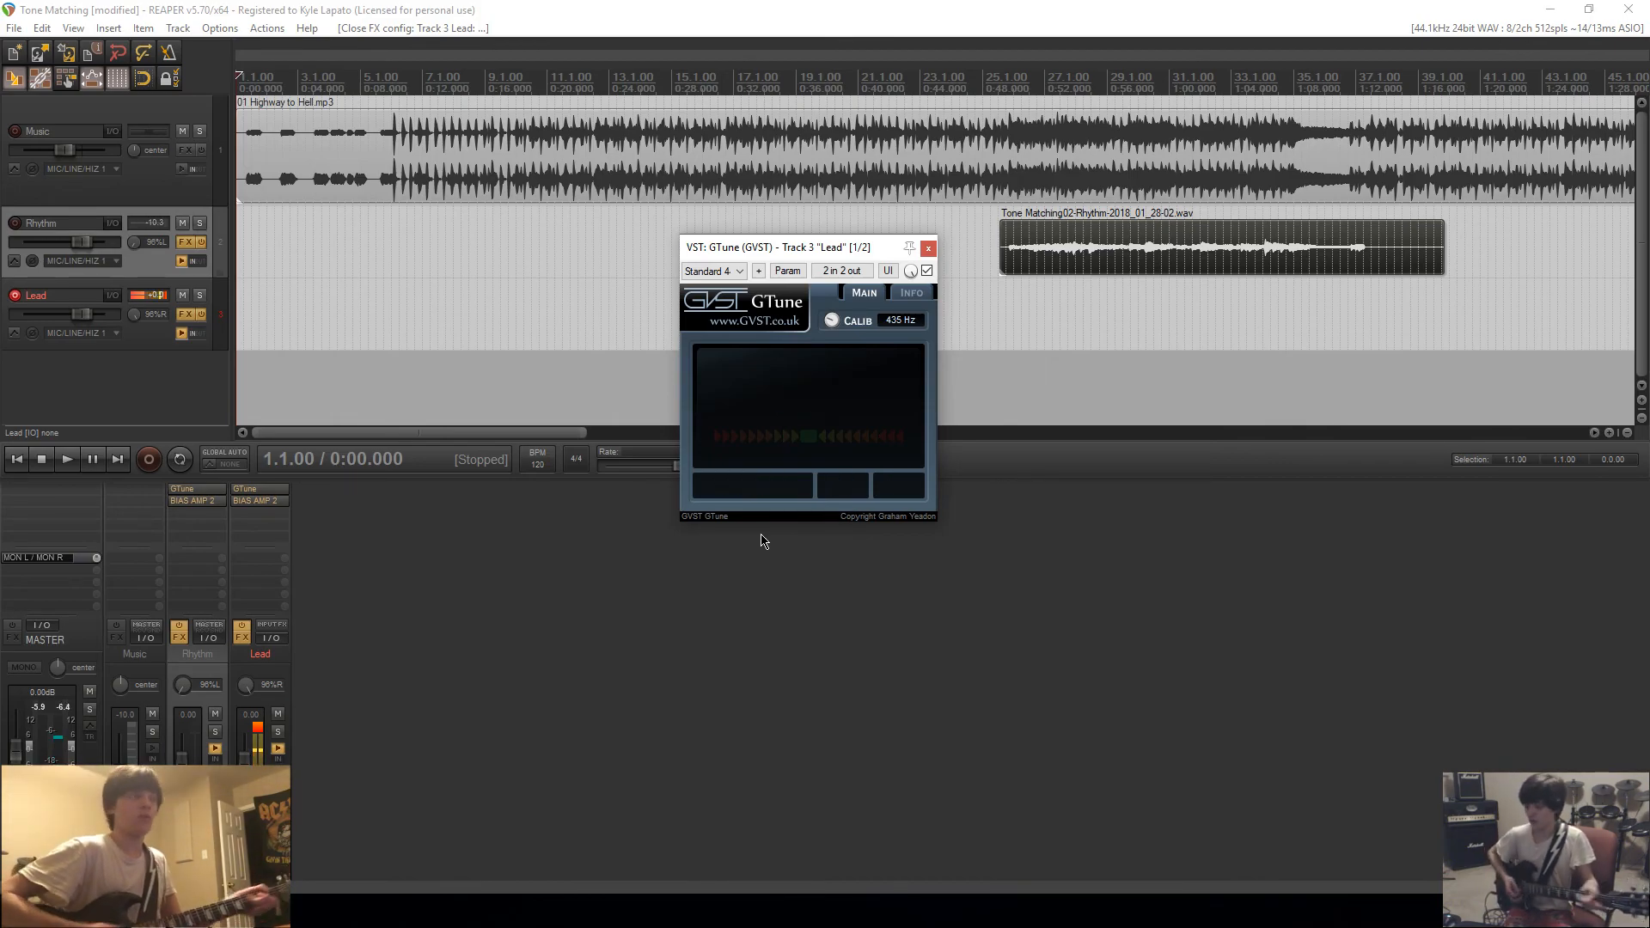
left_click(929, 249)
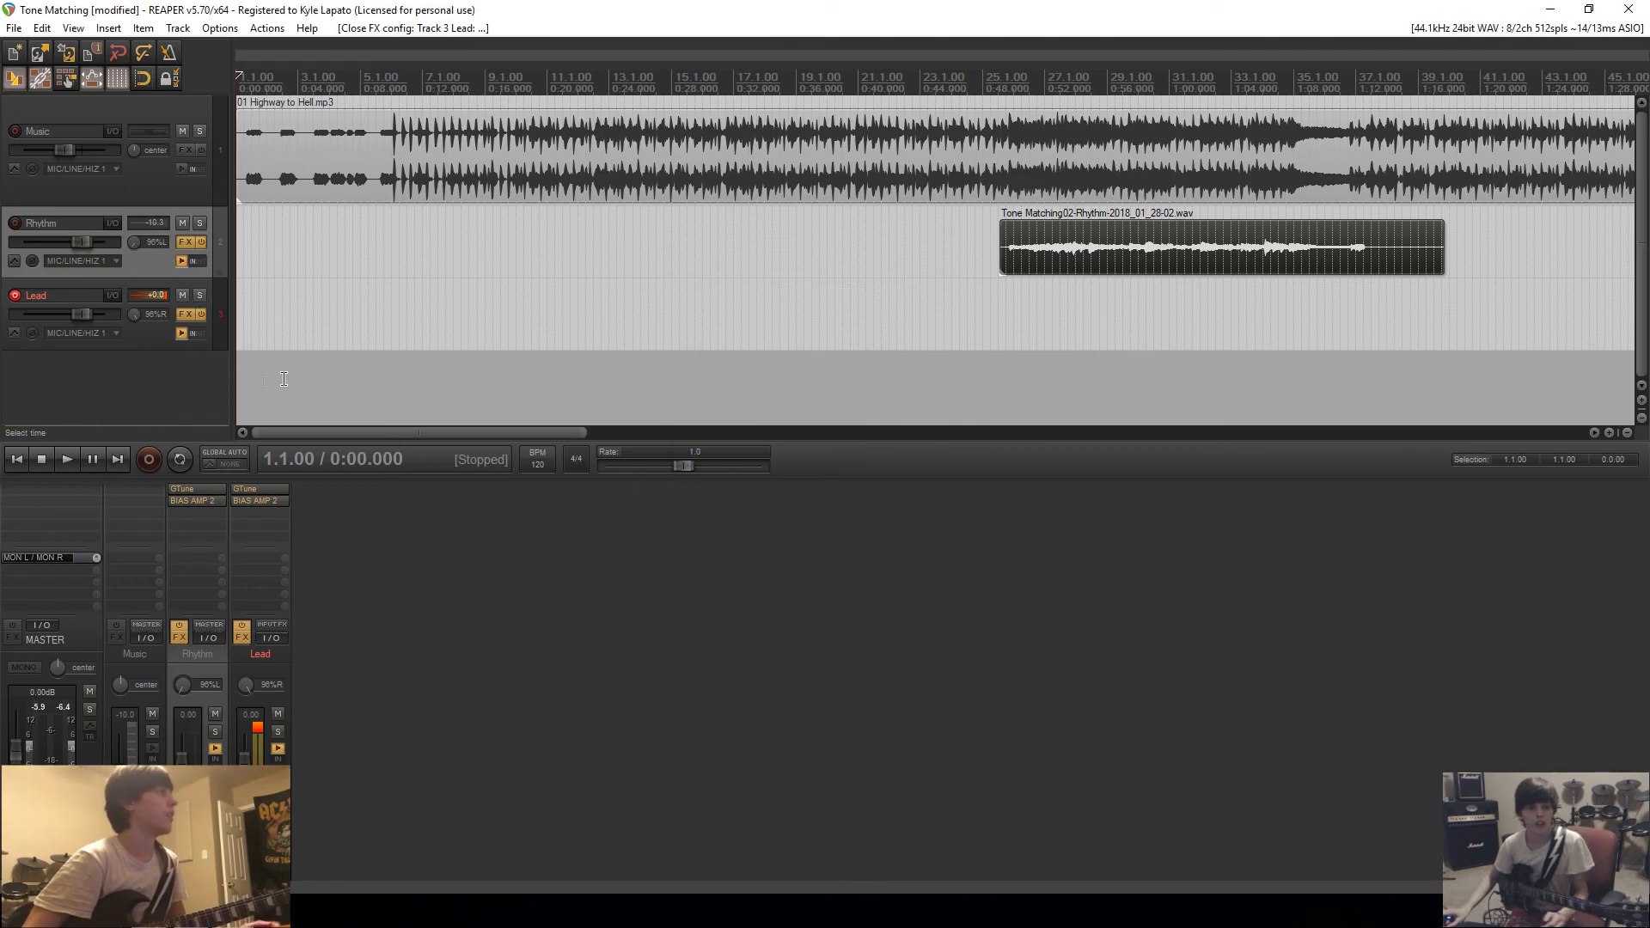
scroll(289, 369, "up", 3)
key("ctrl+r")
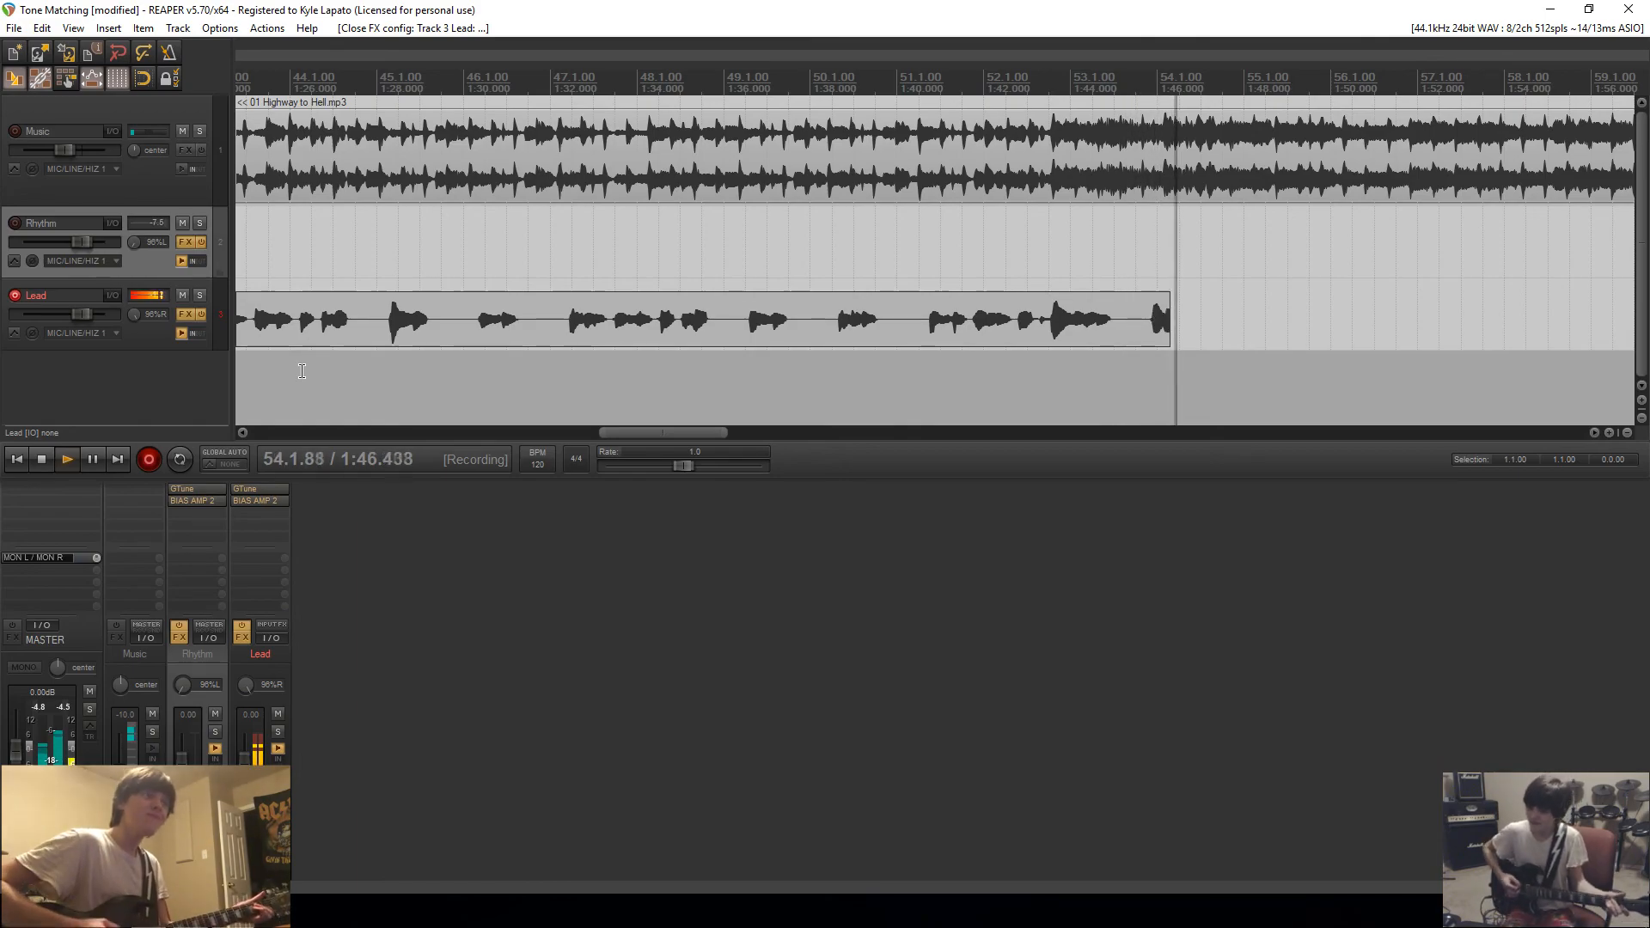
key("space")
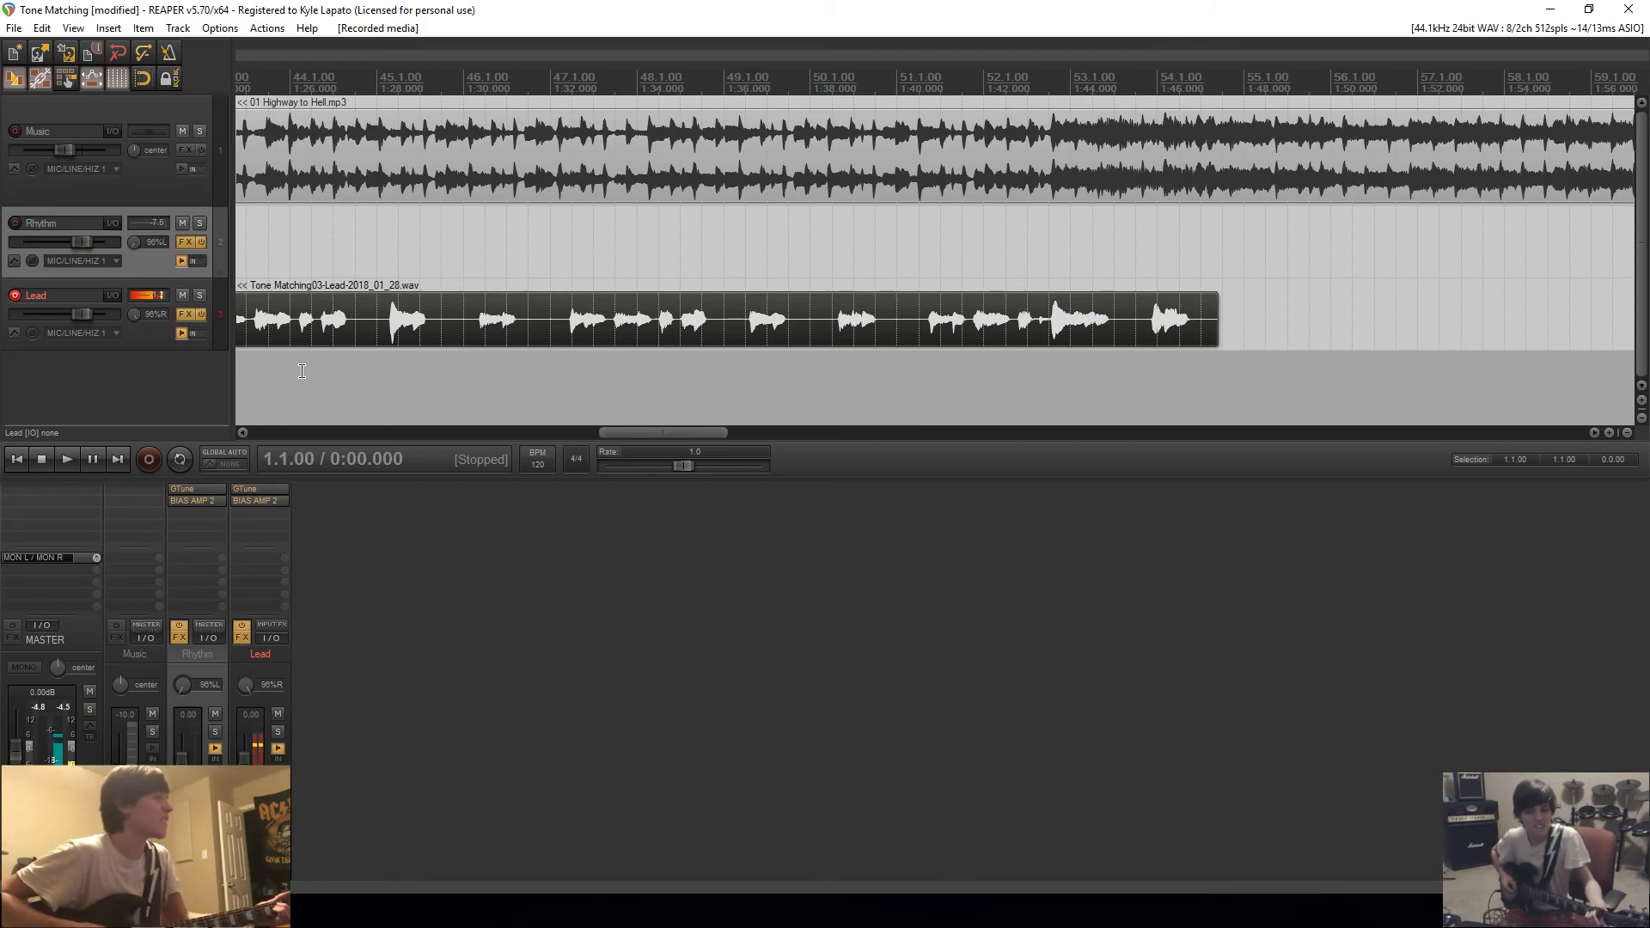
Step: Play the takes from about 1:11 and trim the end of the Rhythm item to about 1:12.9
scroll(360, 329, "down", 10)
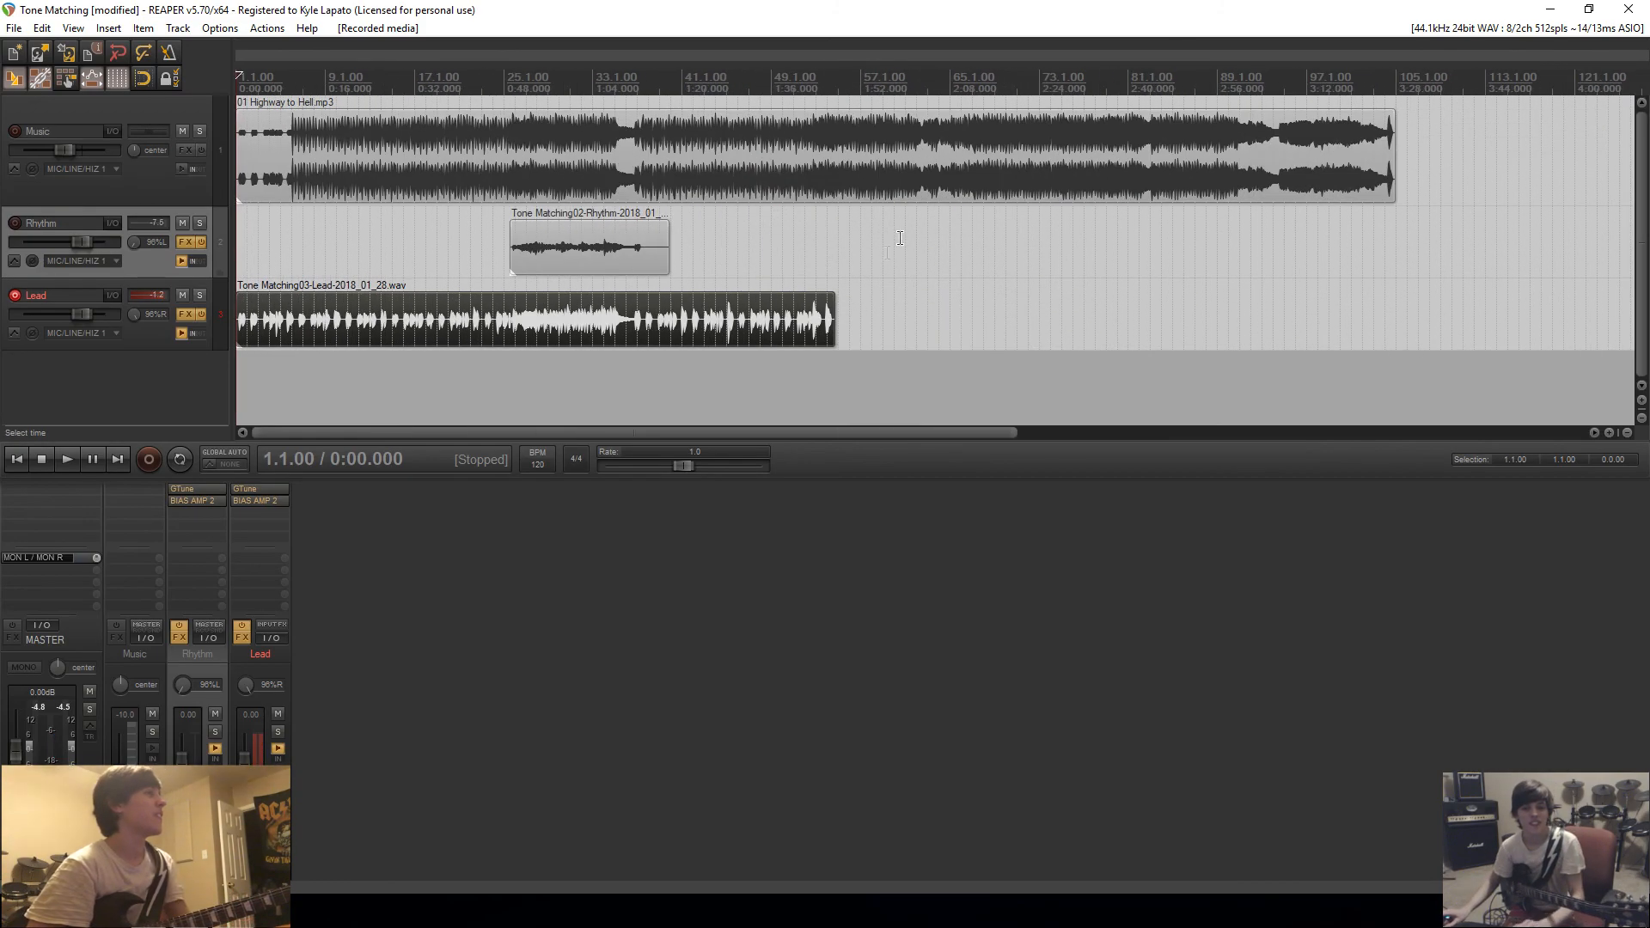
left_click(640, 334)
key("space")
scroll(967, 249, "up", 6)
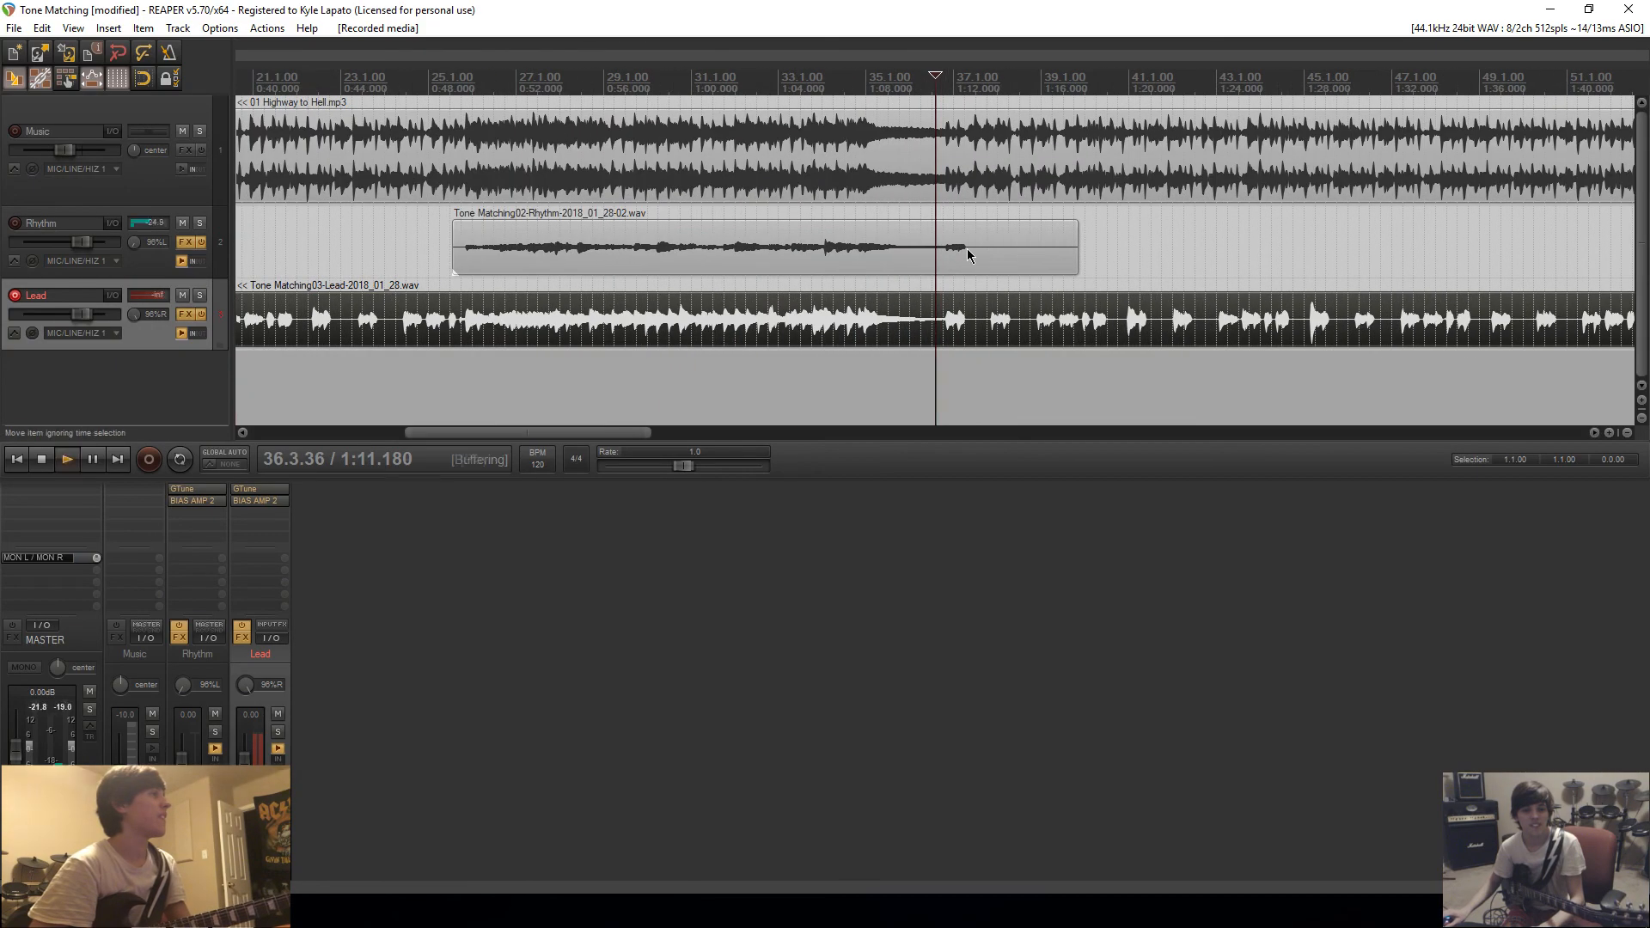
left_click_drag(1452, 258, 926, 260)
key("space")
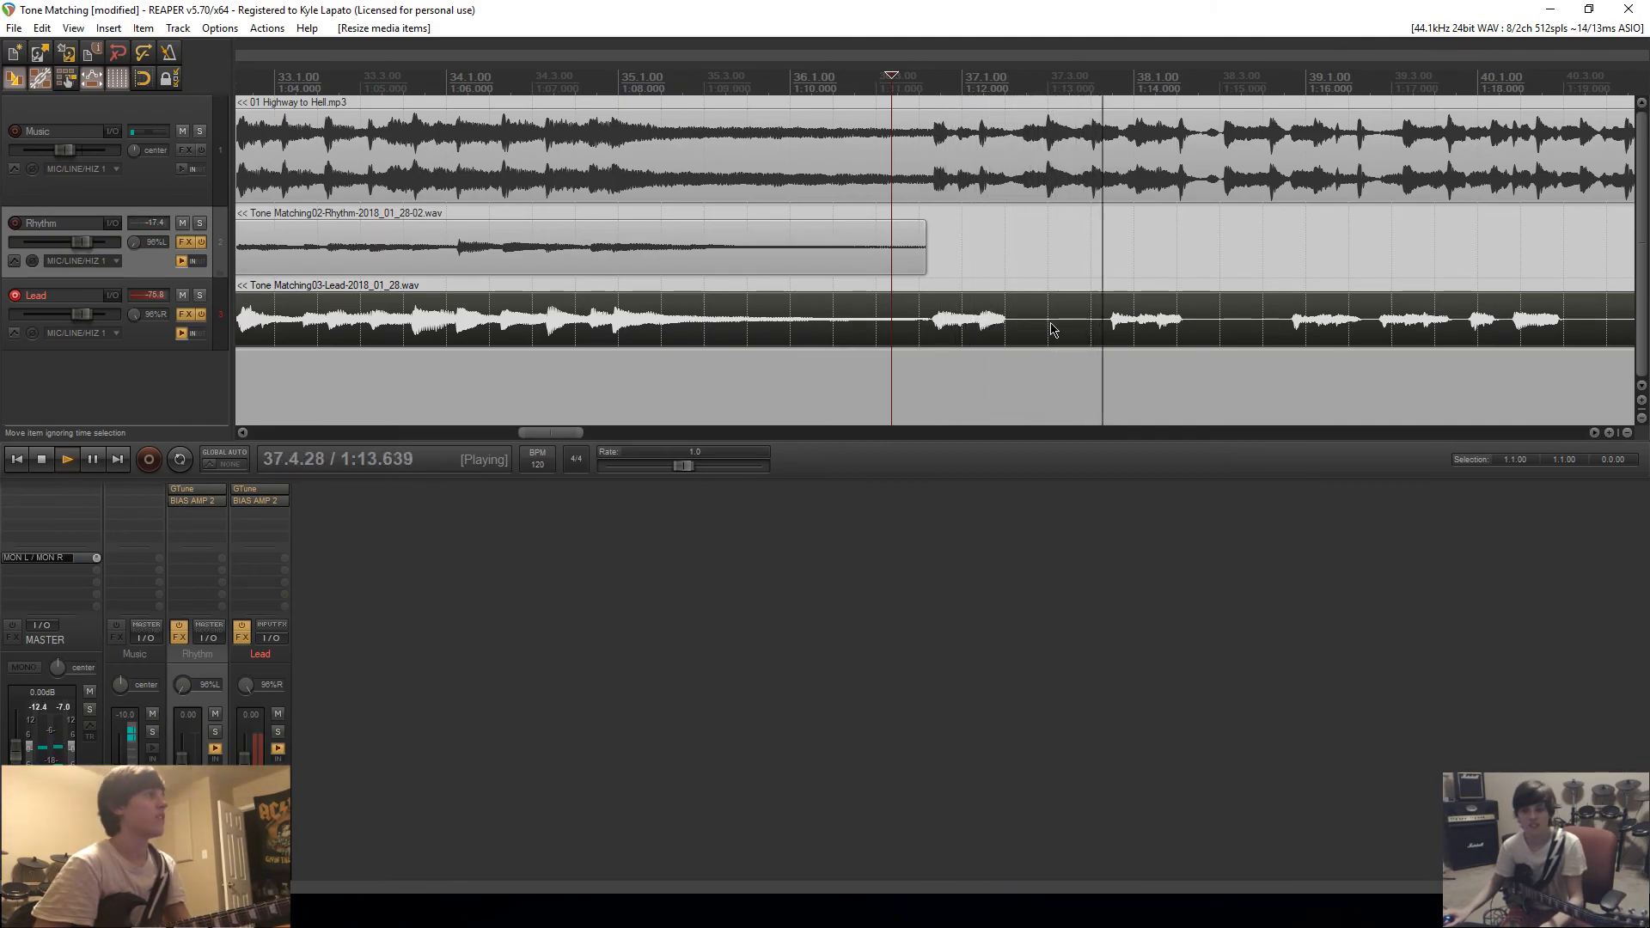
left_click_drag(926, 261, 1033, 264)
key("space")
key("space")
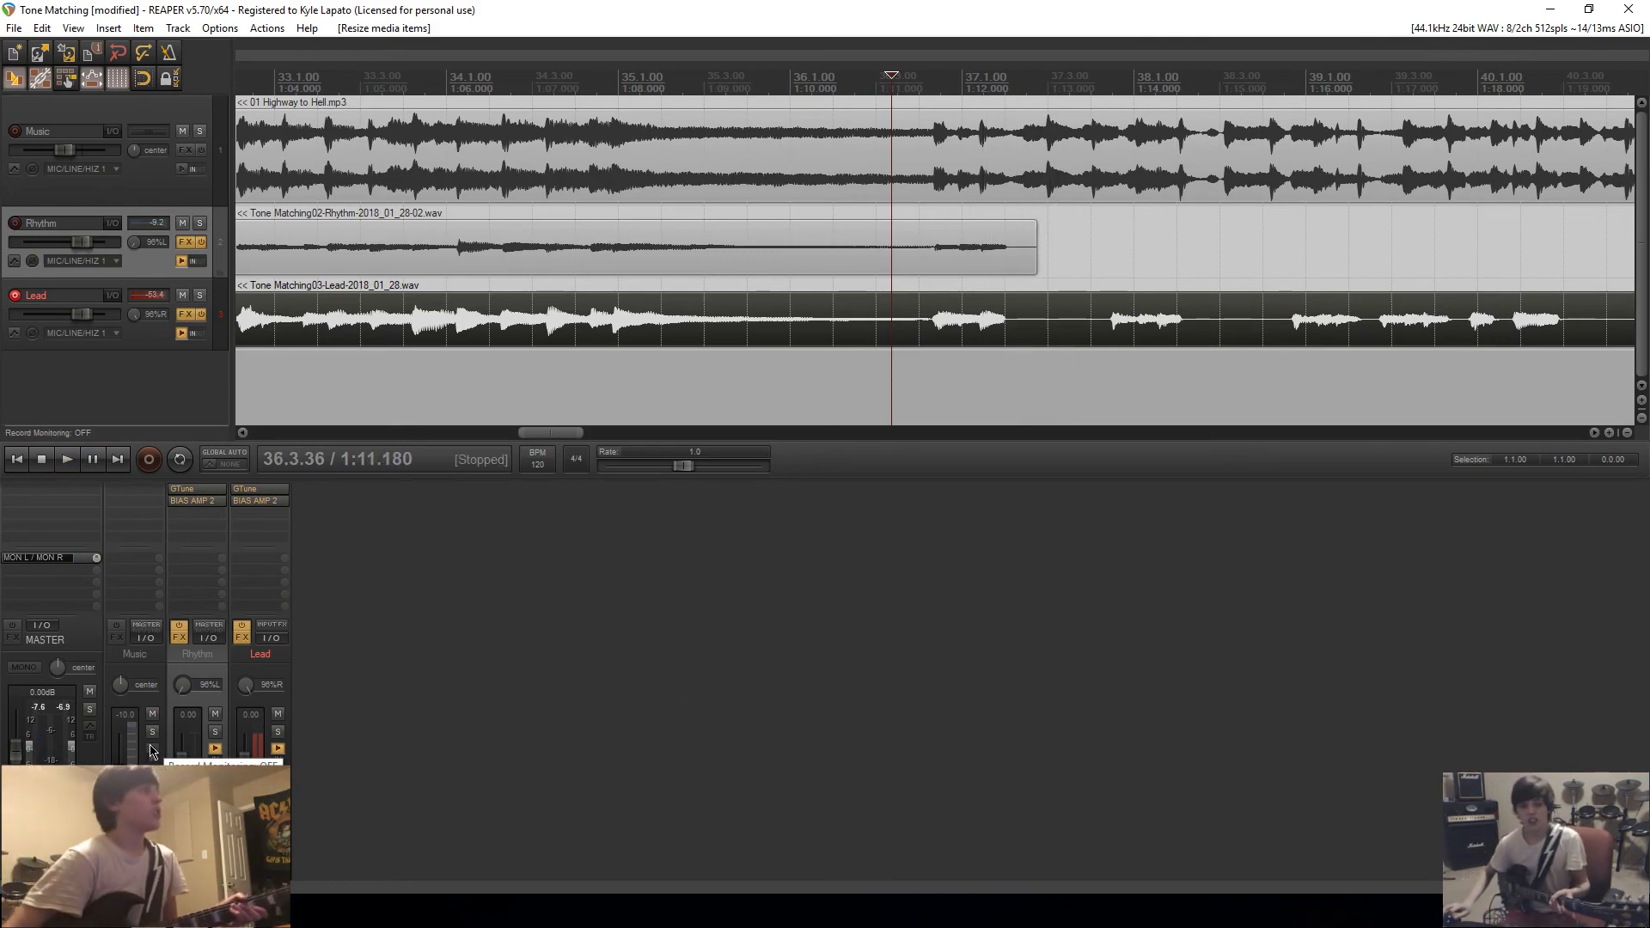
Step: Split the Lead item where the Rhythm item ends and delete the part after the split
left_click(1046, 317)
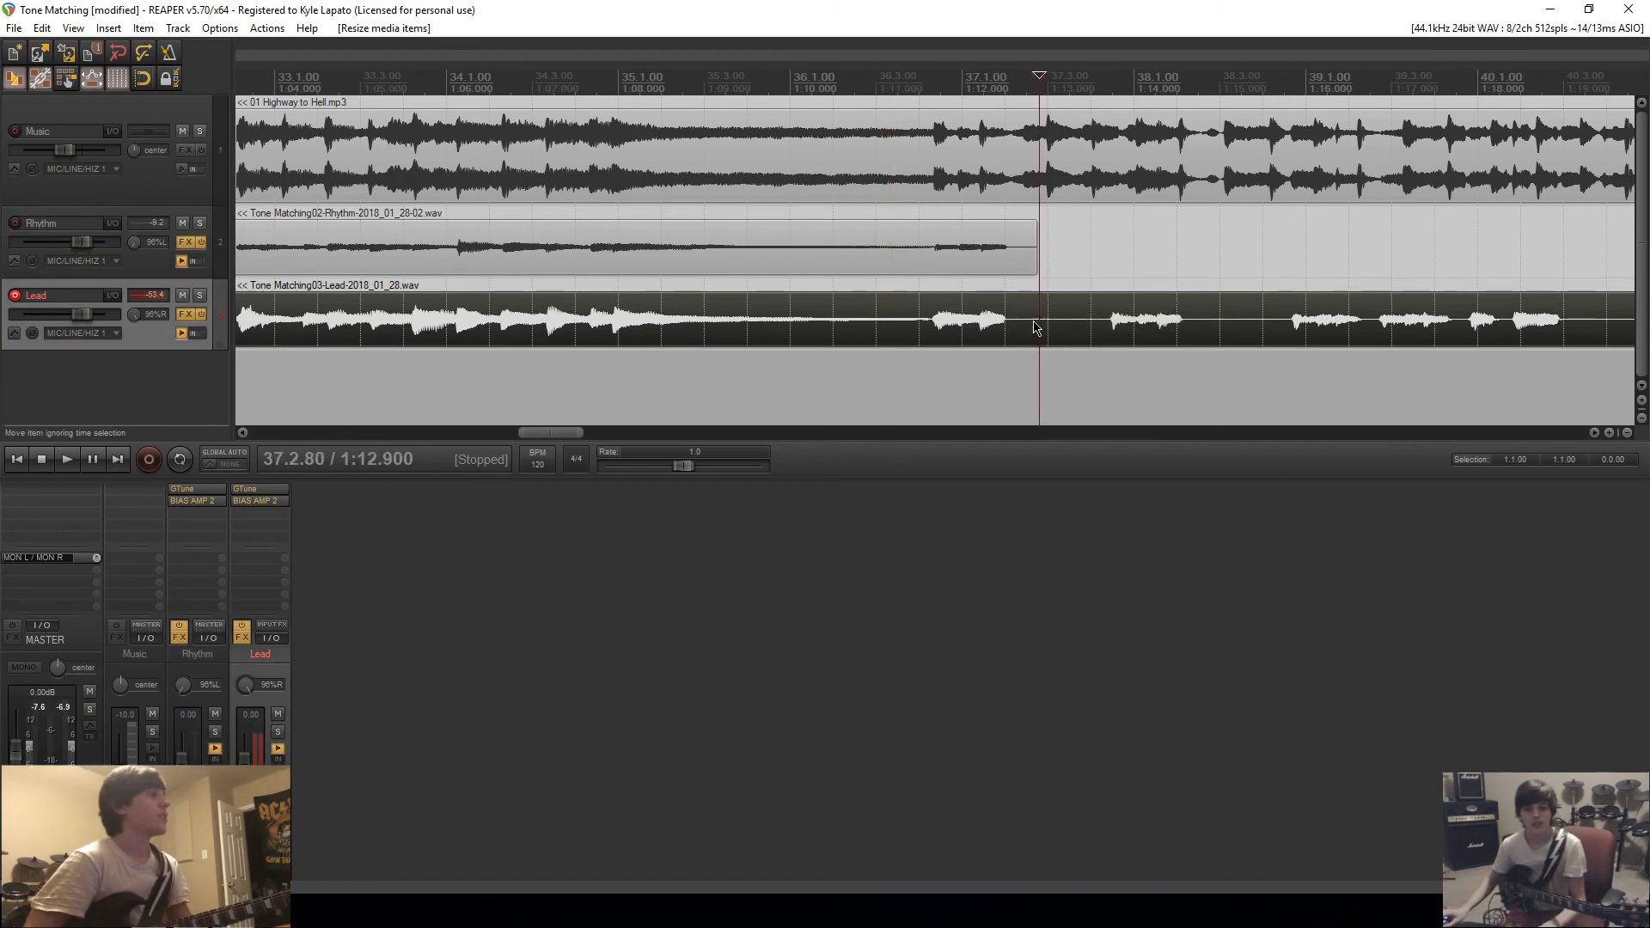
key("s")
left_click(1076, 325)
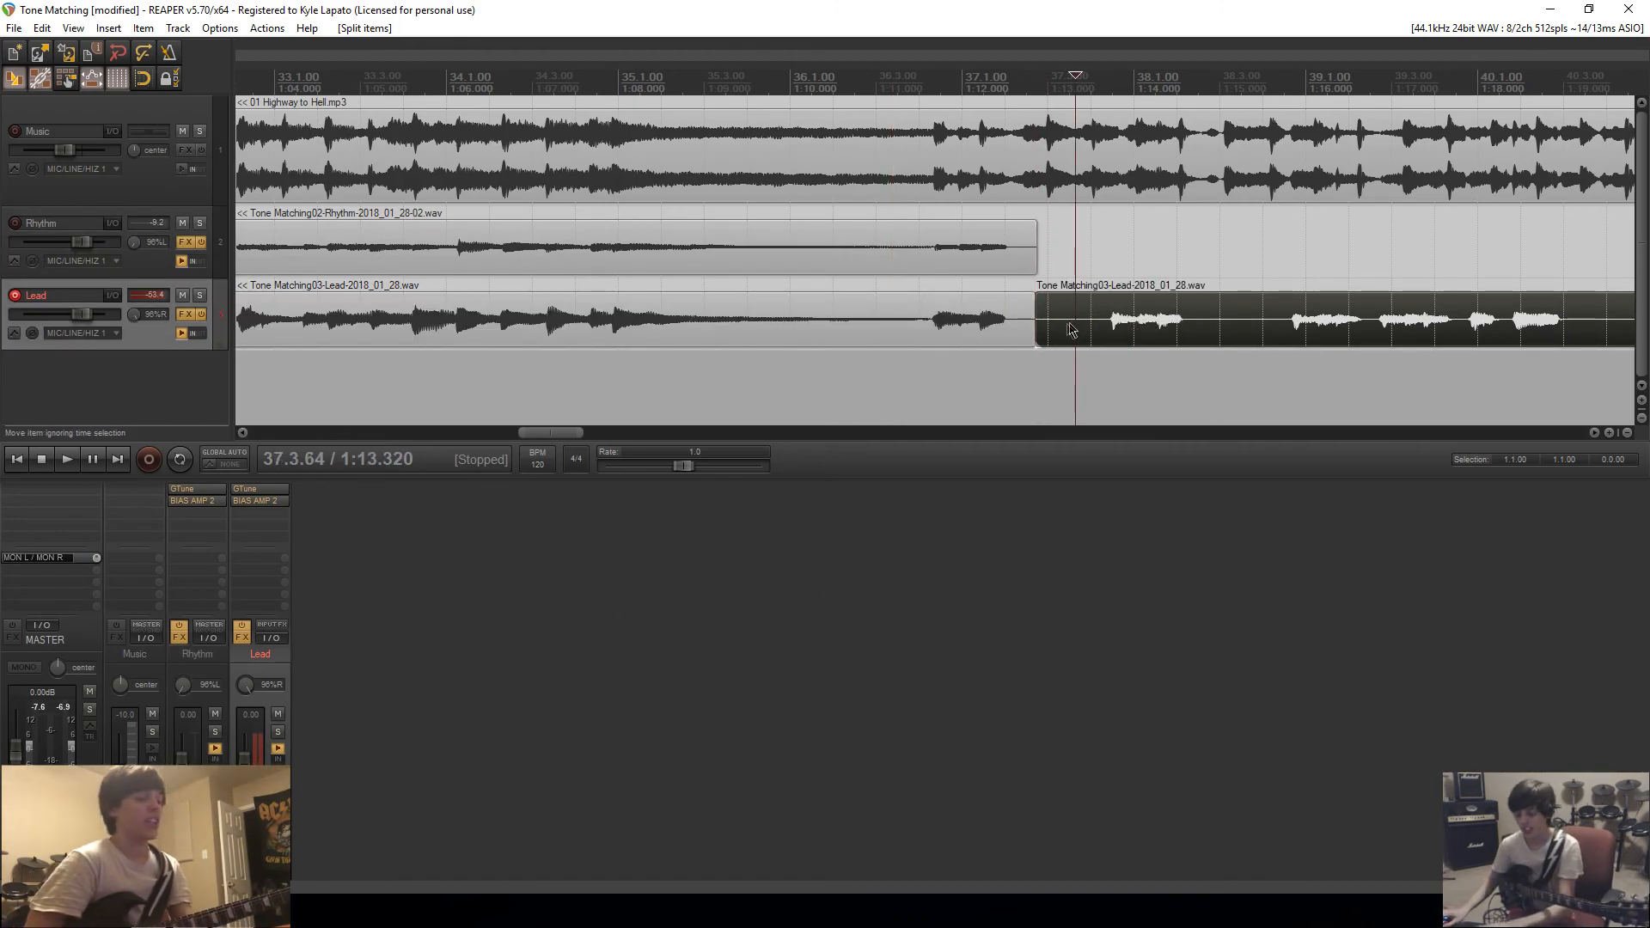
key("Delete")
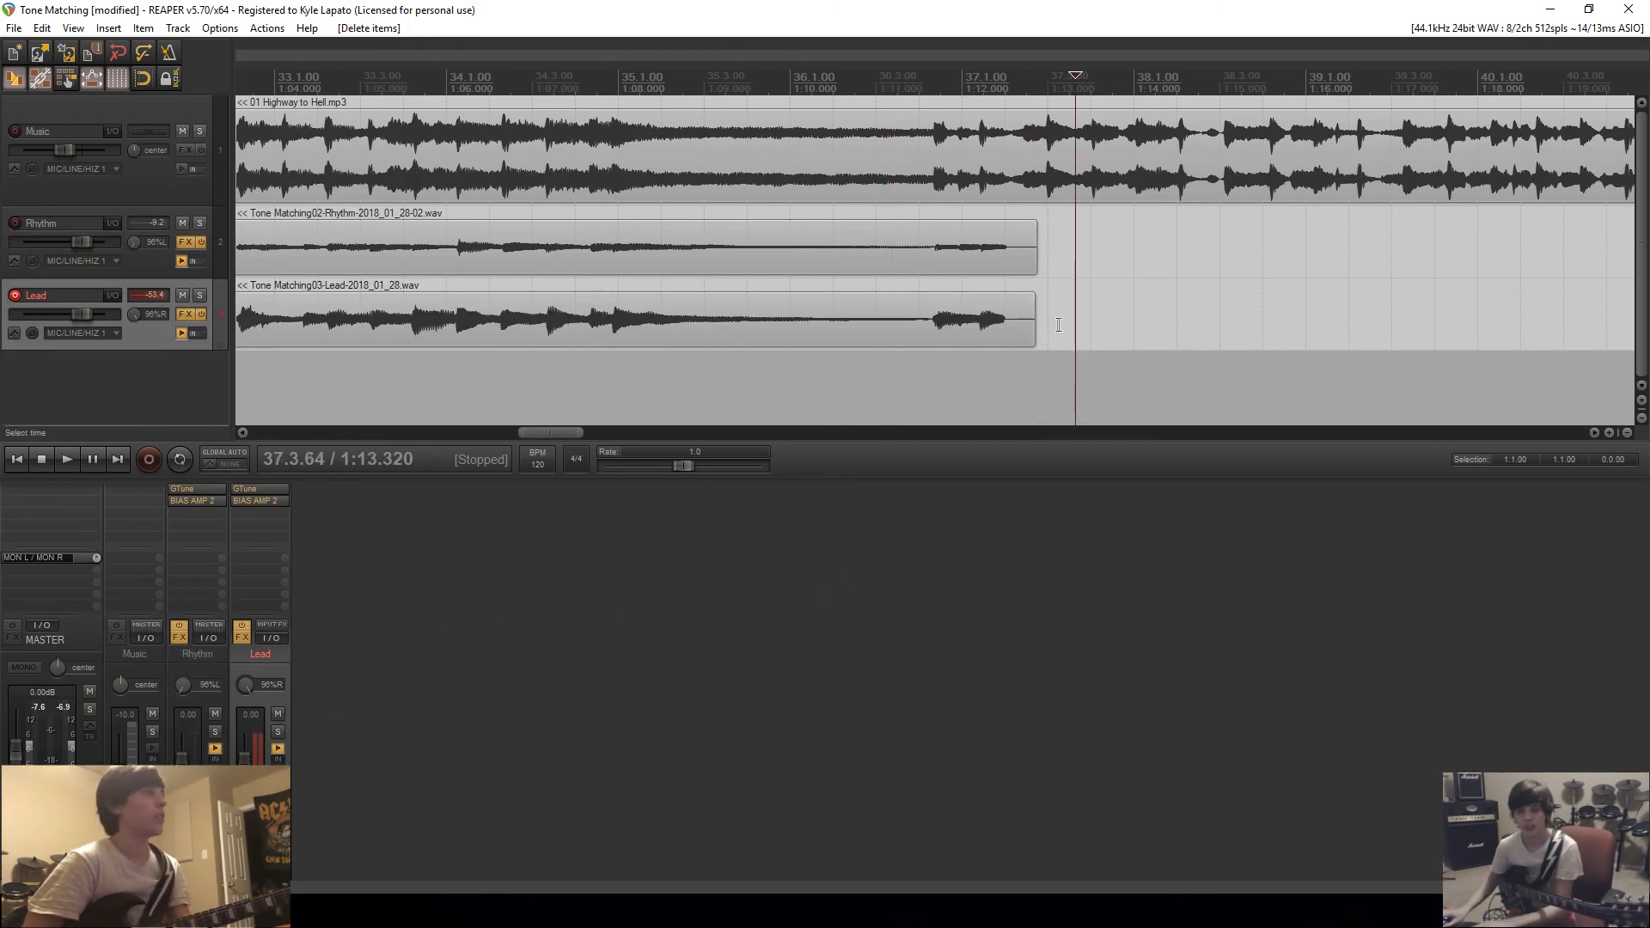
Step: Split the 01 Highway to Hell.mp3 item at the end of the Rhythm item and delete the part after it
left_click(1035, 230)
left_click(1037, 176)
key("s")
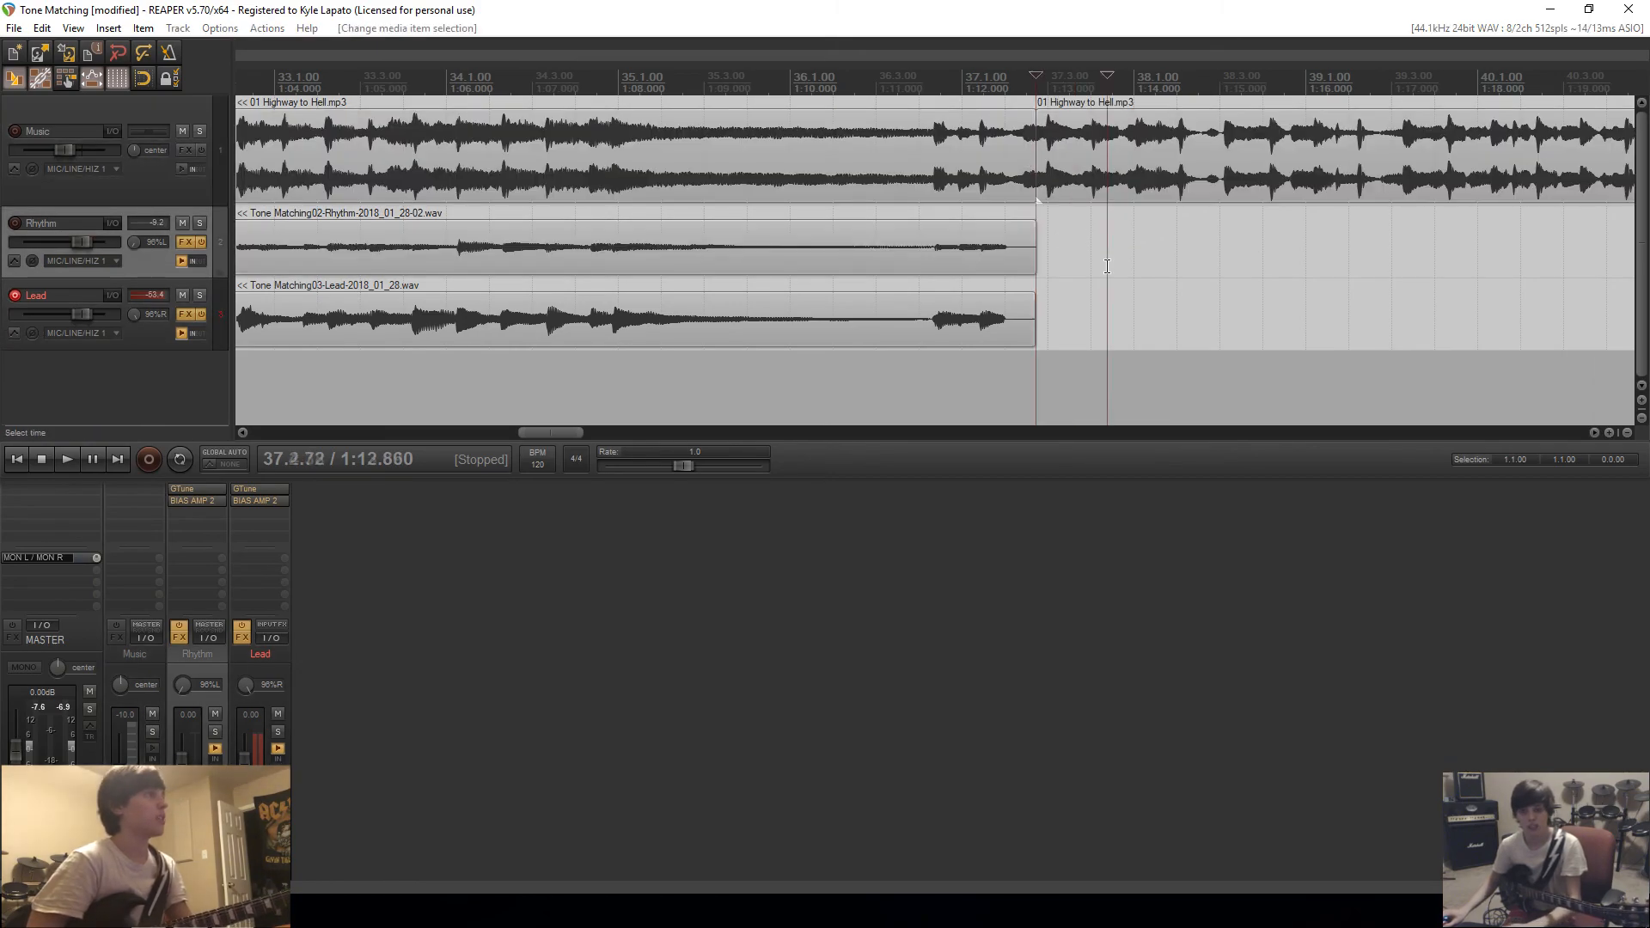
left_click(1070, 171)
key("Delete")
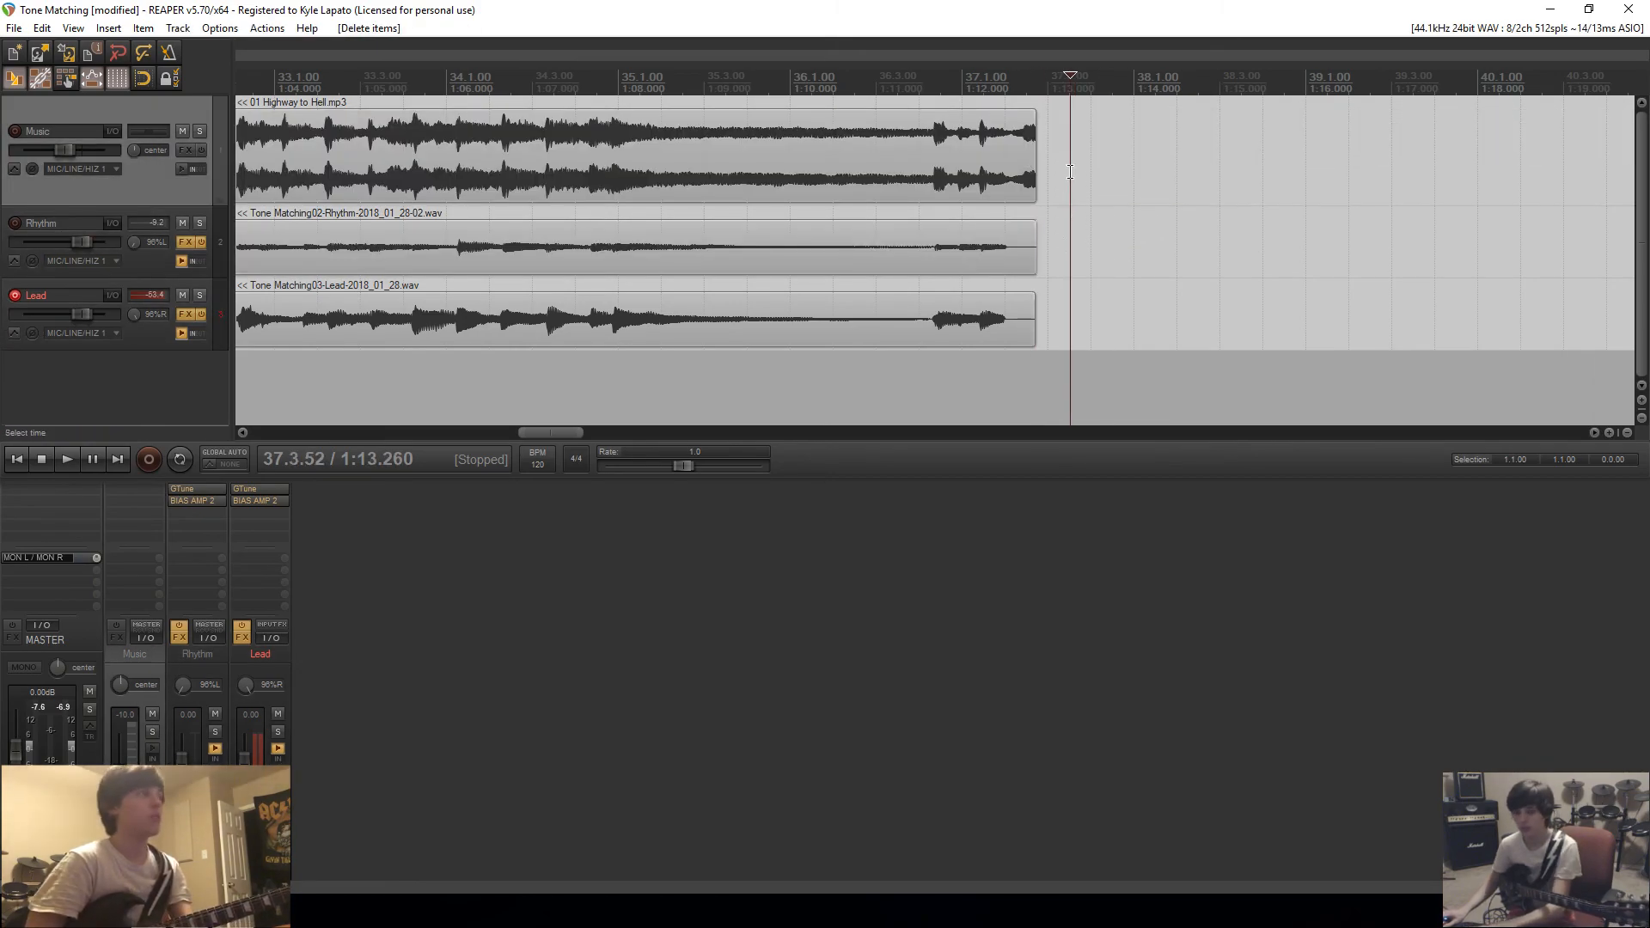
Step: Return the cursor to the project start, disarm the Lead track and save the project
left_click(19, 460)
scroll(332, 343, "down", 8)
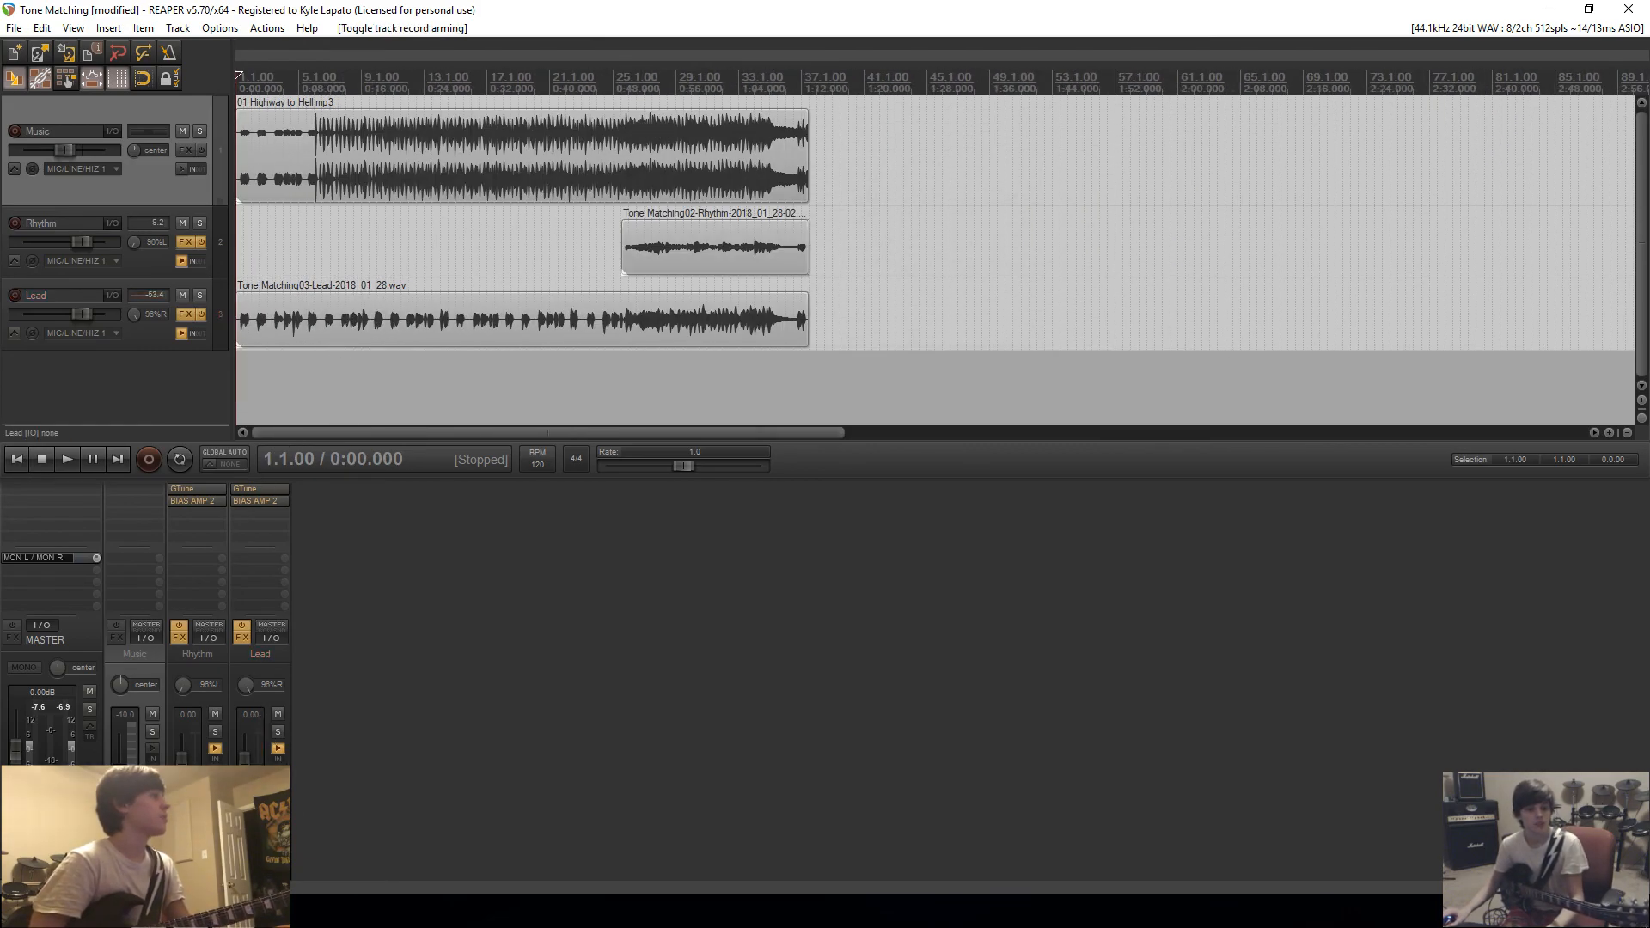
left_click(774, 769)
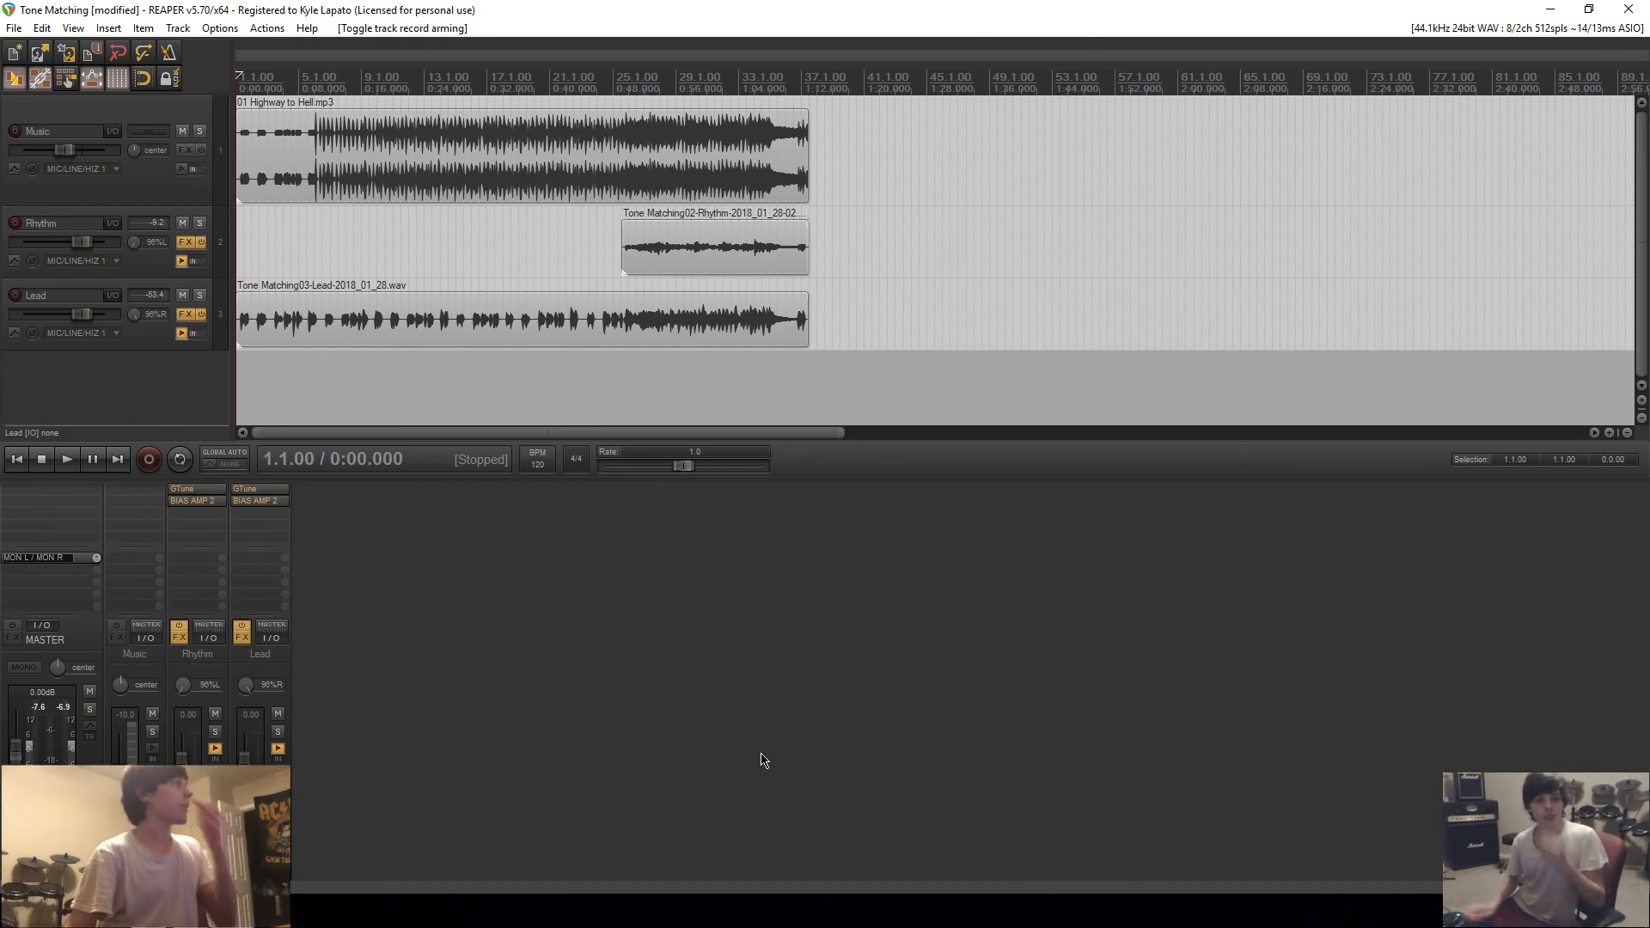
left_click(14, 28)
left_click(51, 89)
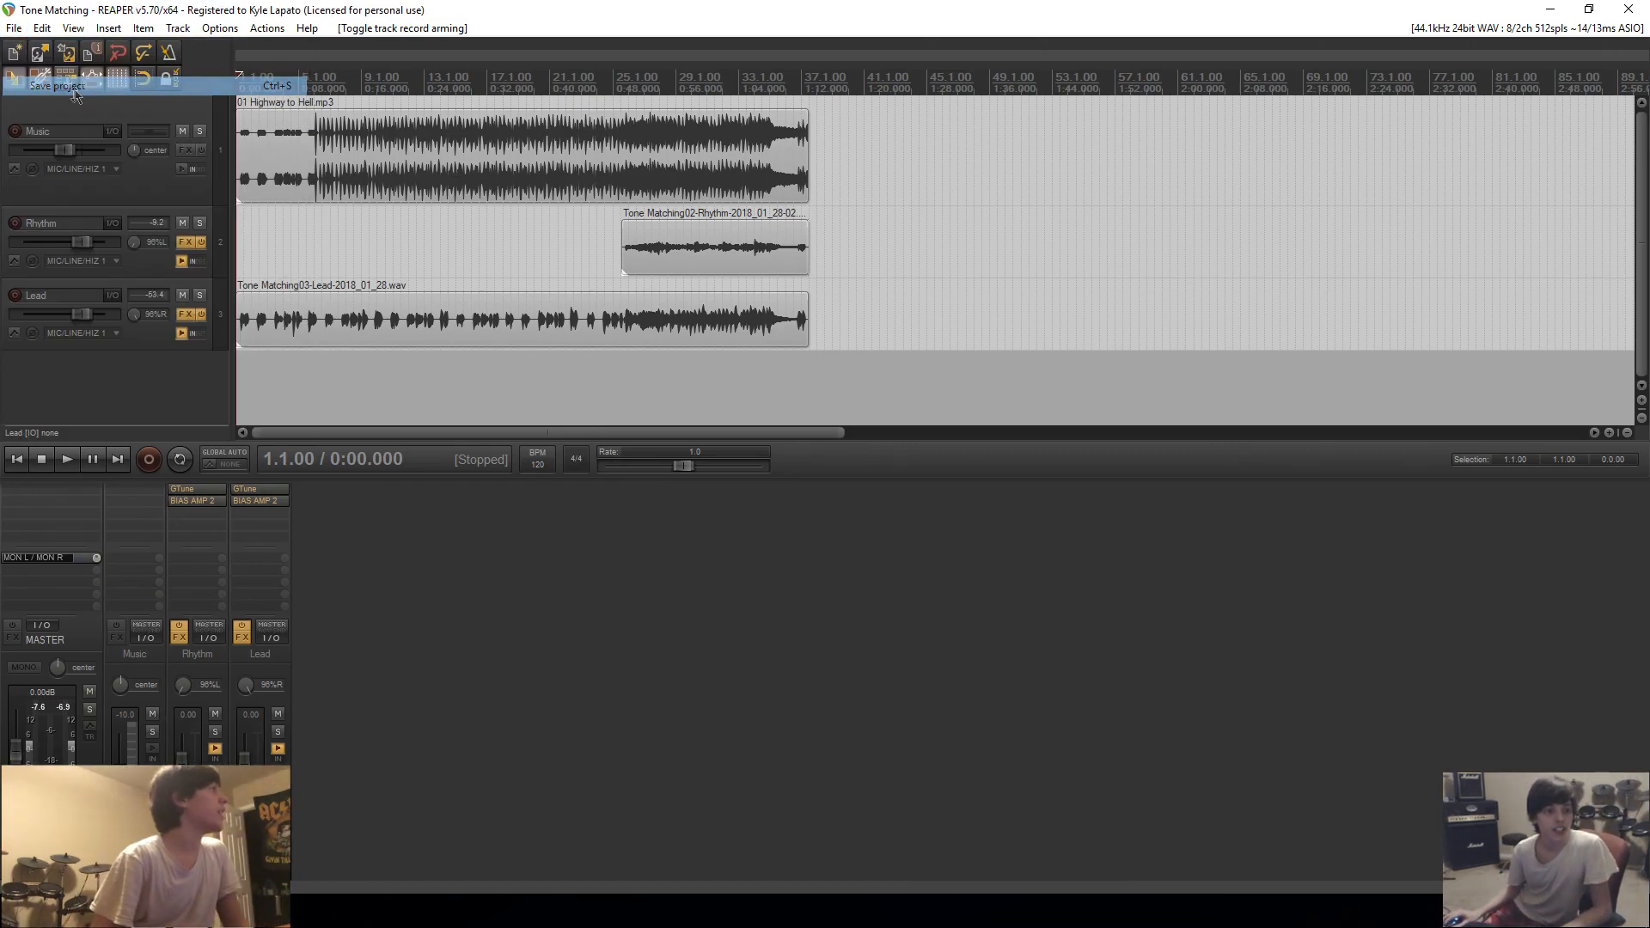
Step: Render the Rhythm and Lead tracks to mono stem tracks, muting the originals
left_click_drag(149, 273, 146, 351)
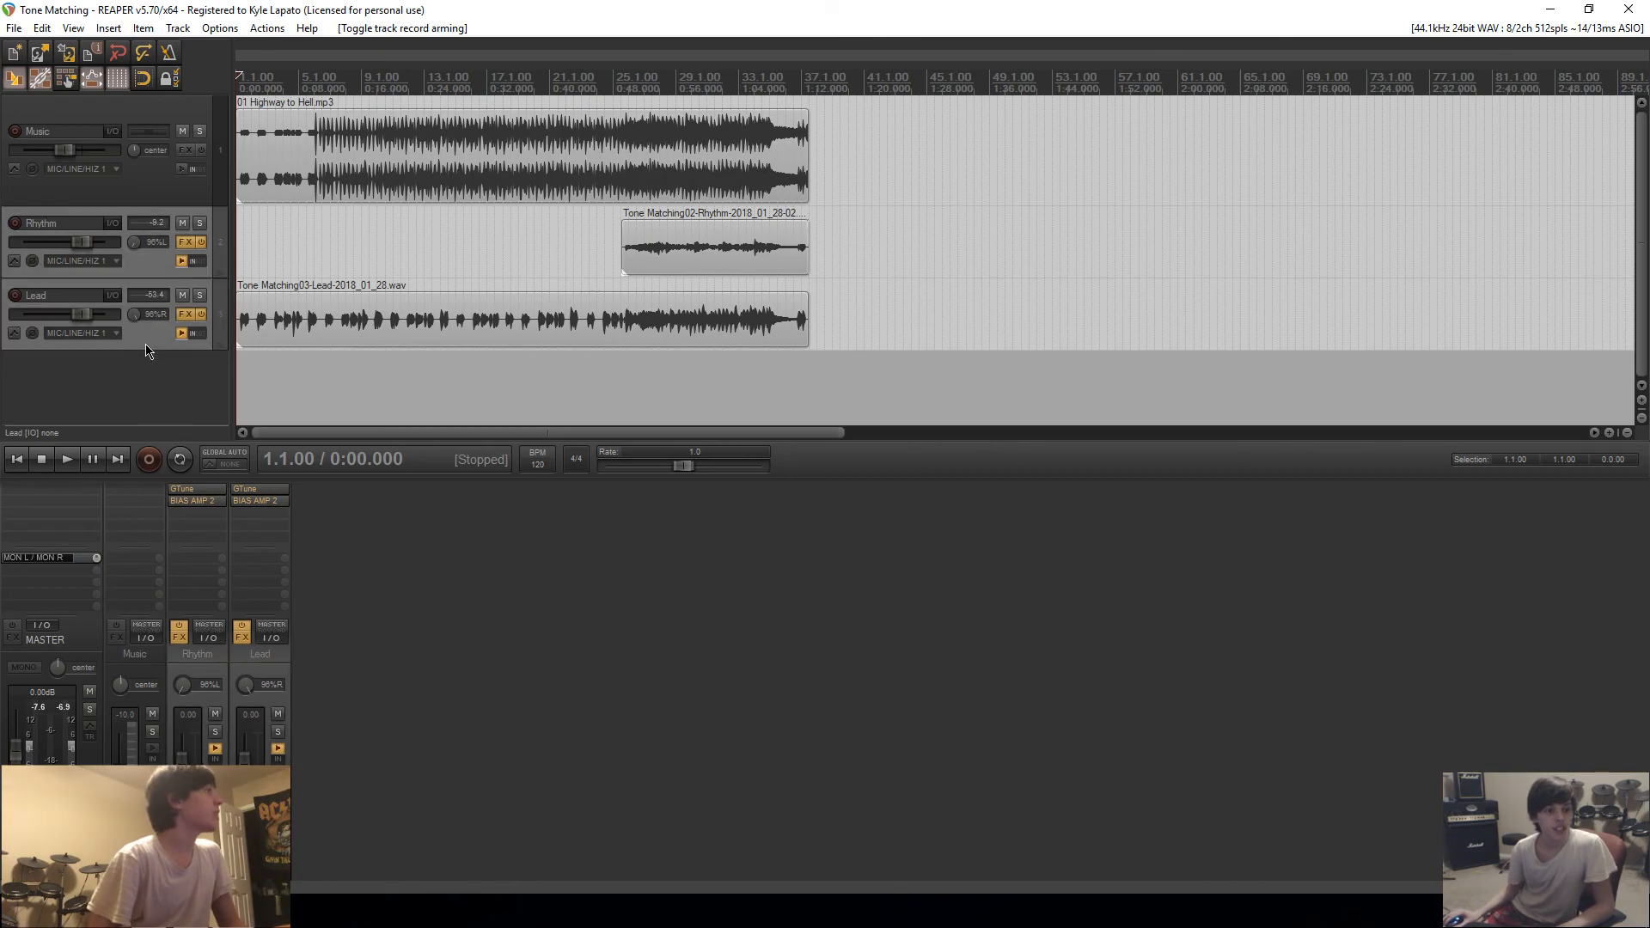
right_click(151, 263)
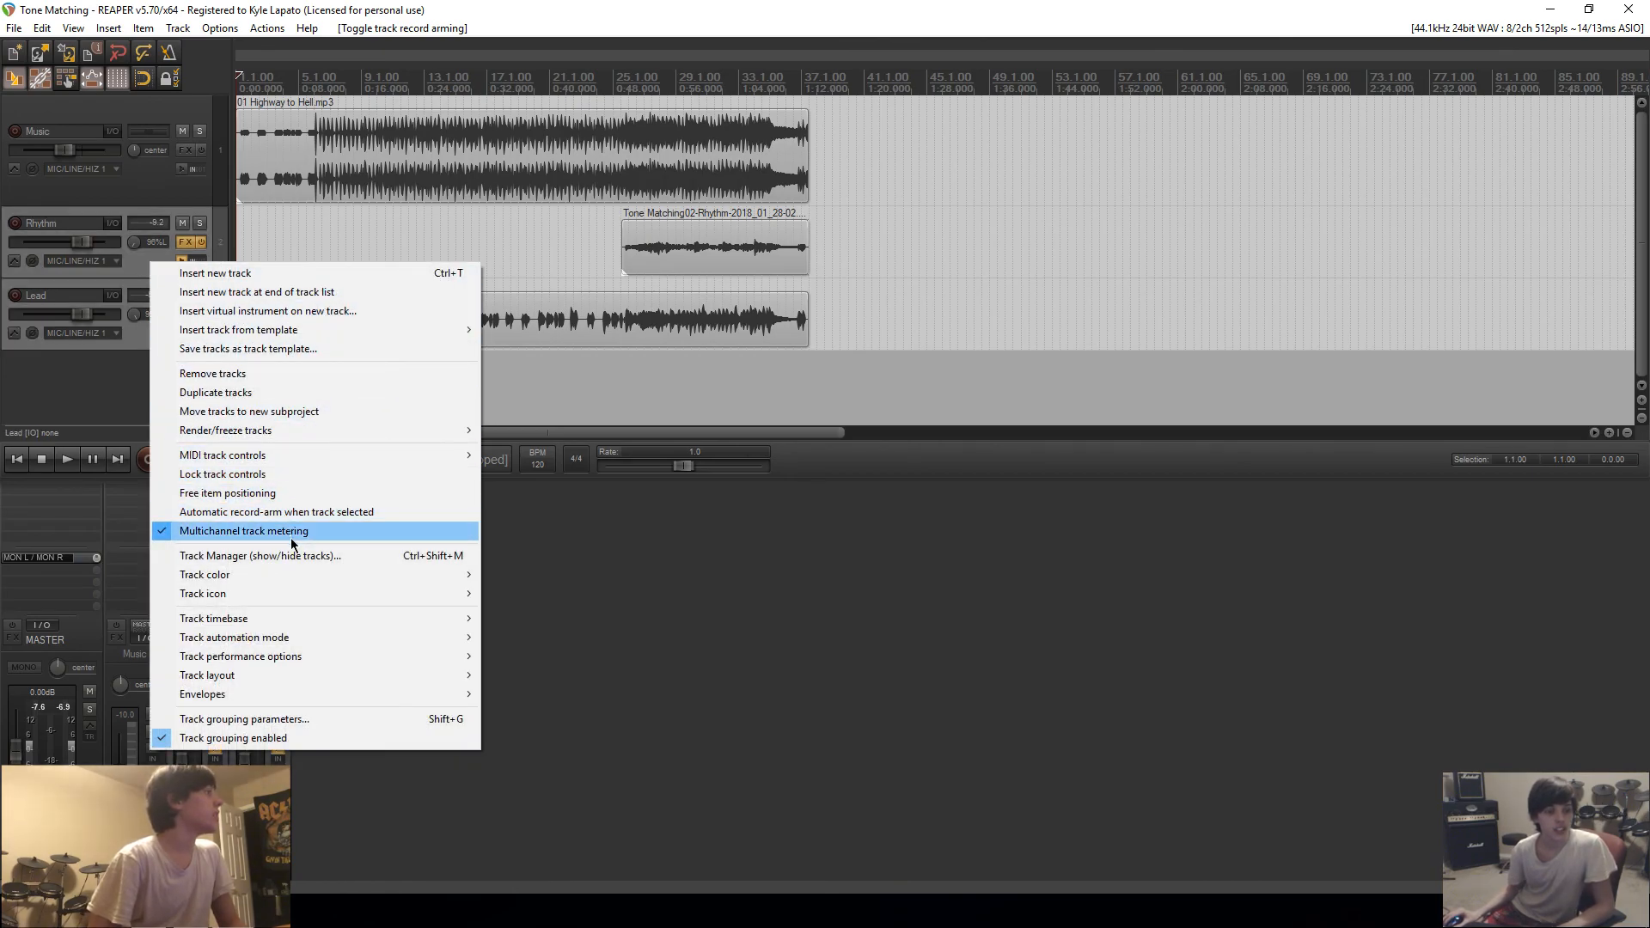
mouse_move(297, 430)
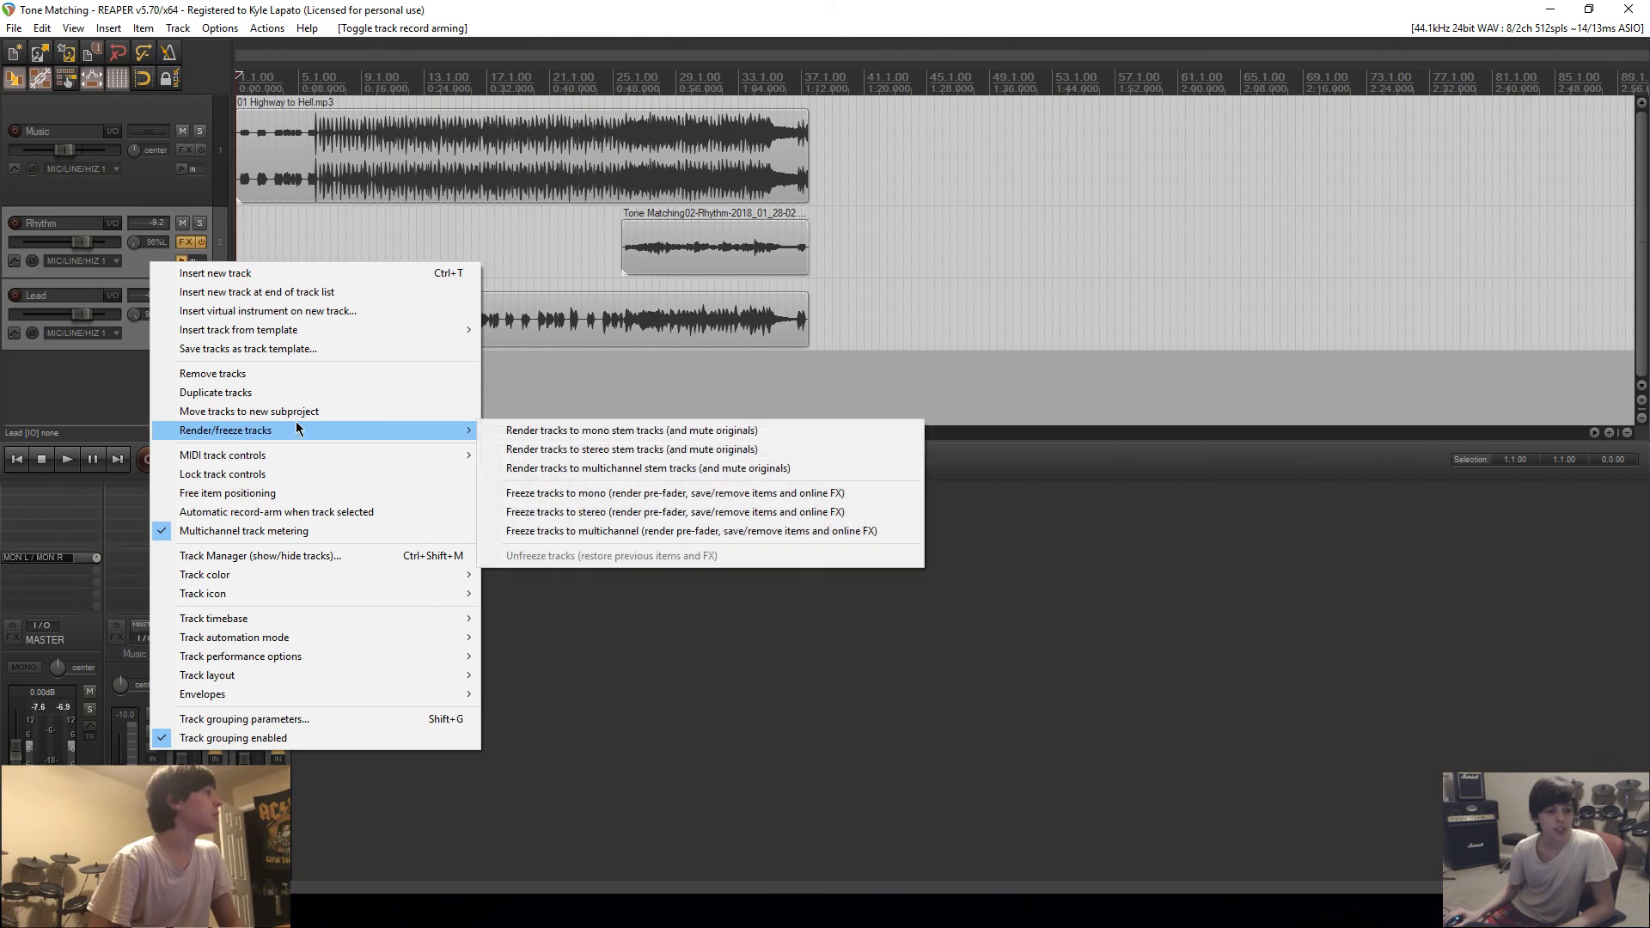
left_click(579, 431)
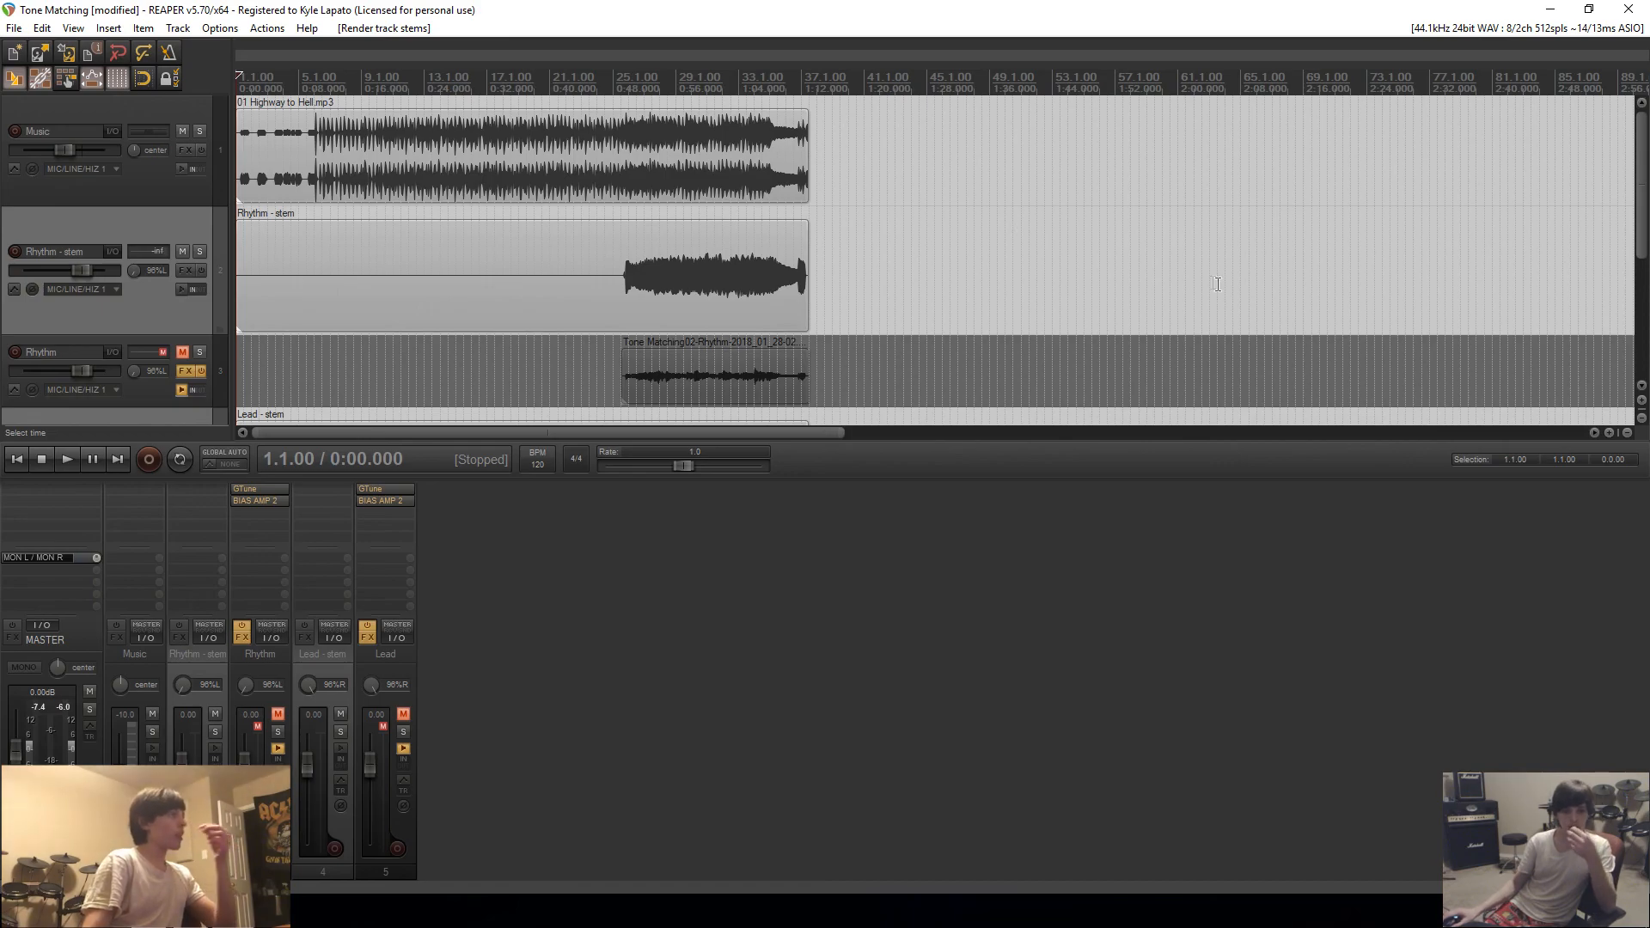
Step: Move the muted original Rhythm track below the Lead stem and reduce the heights of the original Rhythm and Lead tracks
left_click_drag(1642, 215, 1630, 286)
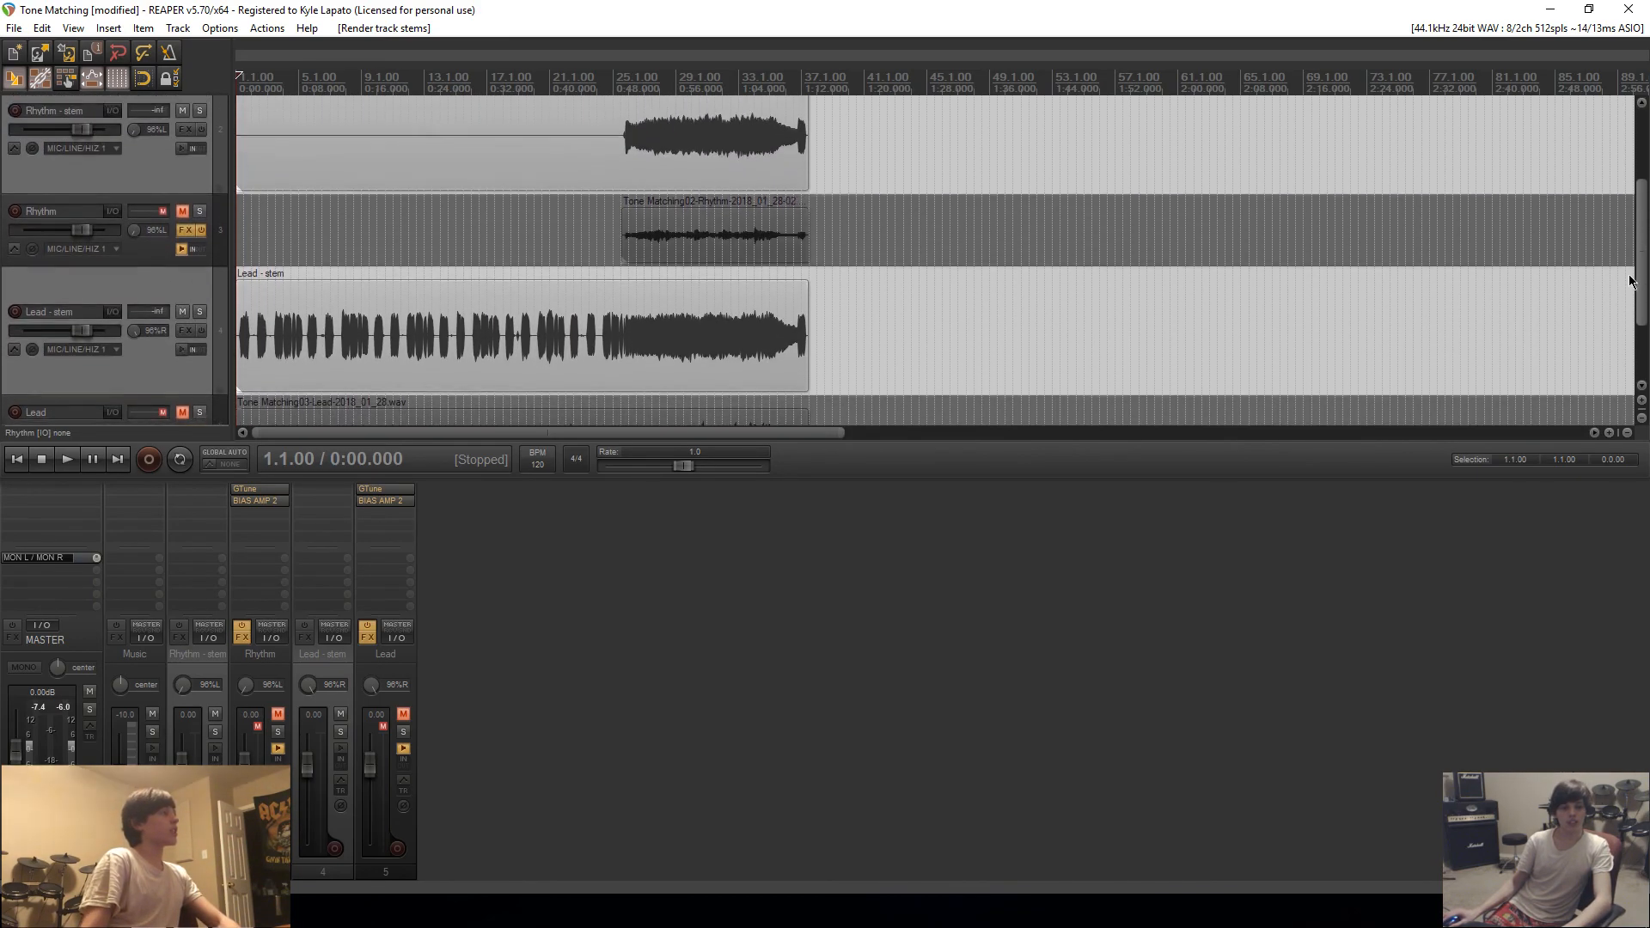
scroll(383, 269, "up", 2)
left_click_drag(147, 358, 156, 430)
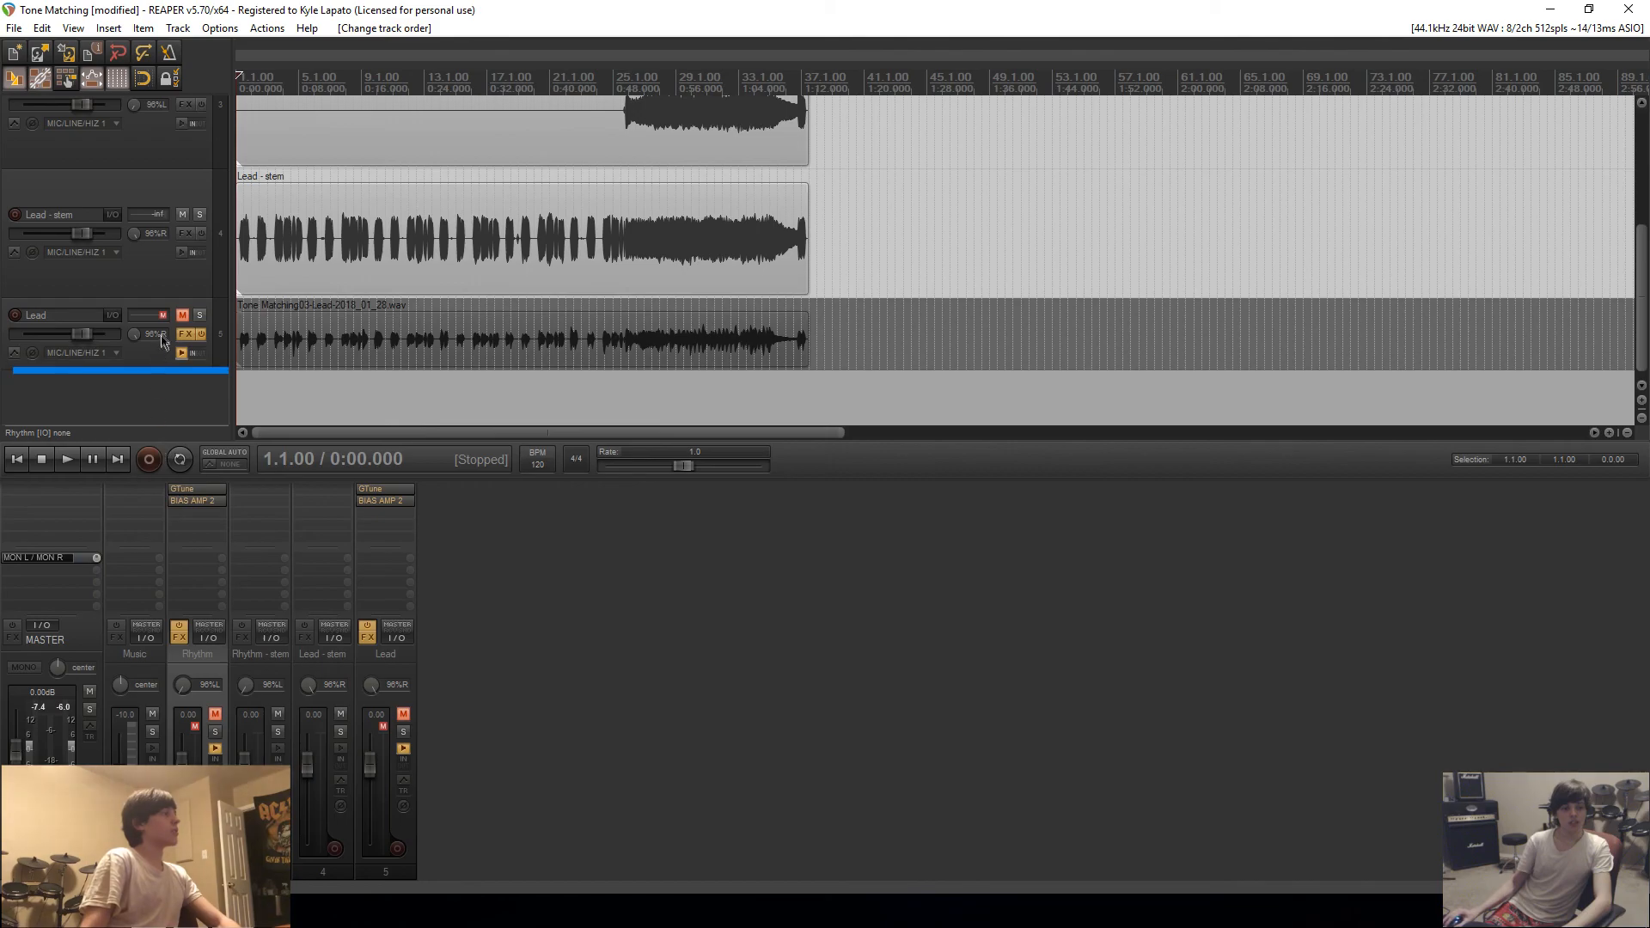
left_click_drag(161, 340, 124, 219)
left_click_drag(121, 347, 122, 310)
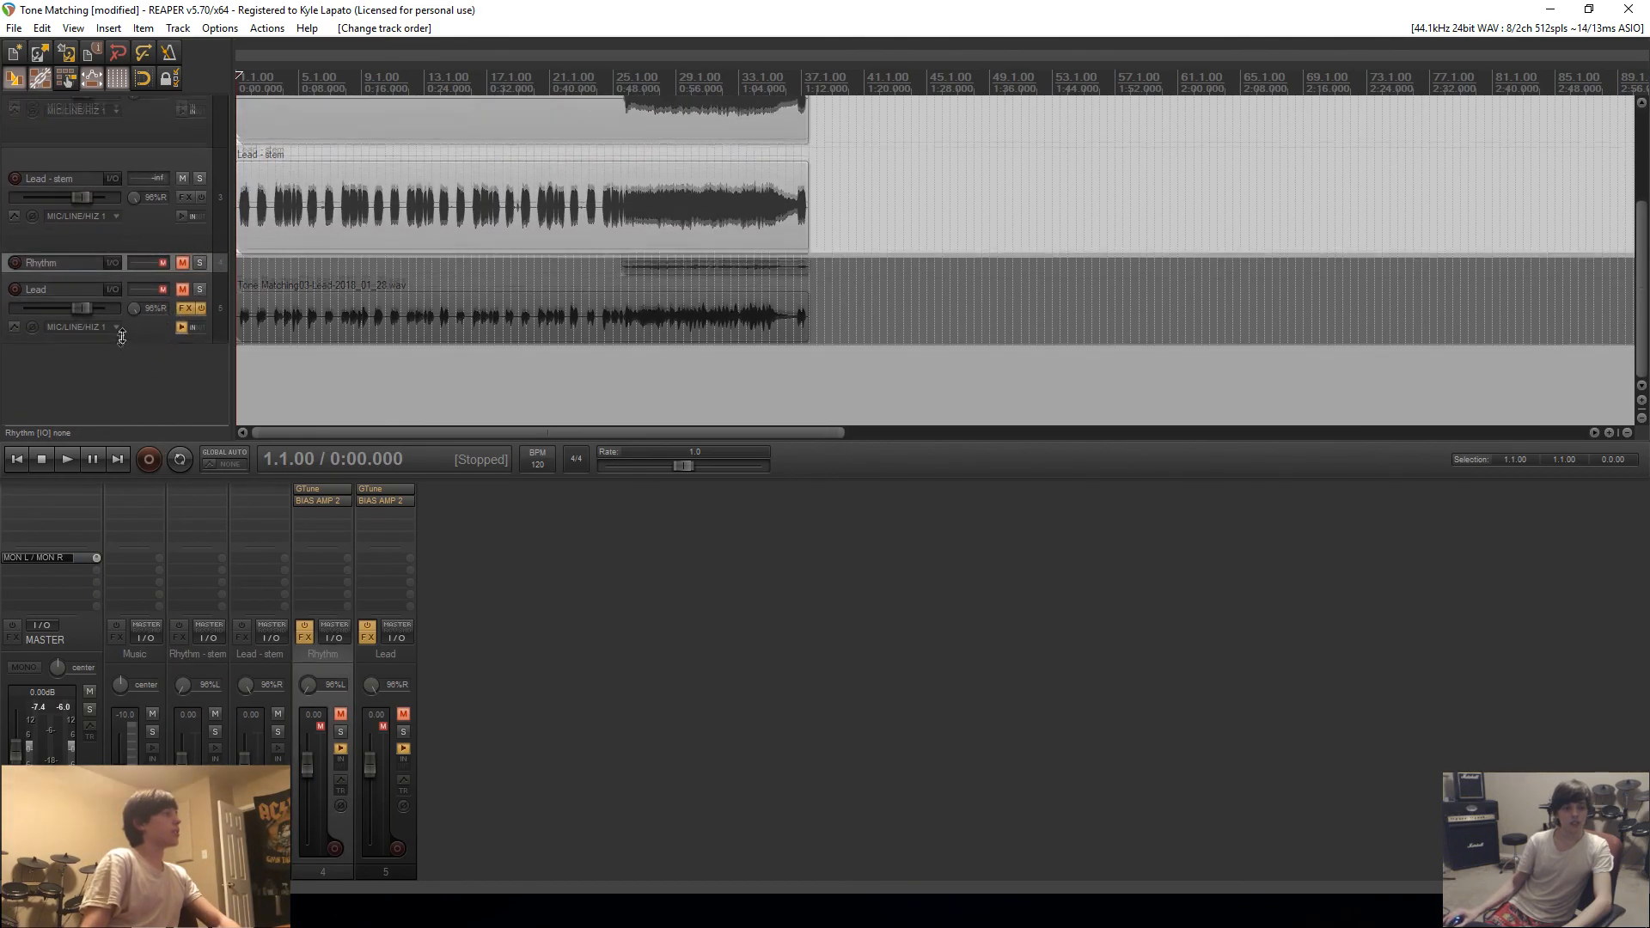
Step: Play the project from just after the start of the timeline, following the Lead - stem track
scroll(1600, 186, "up", 3)
scroll(1600, 185, "down", 1)
scroll(1601, 136, "up", 1)
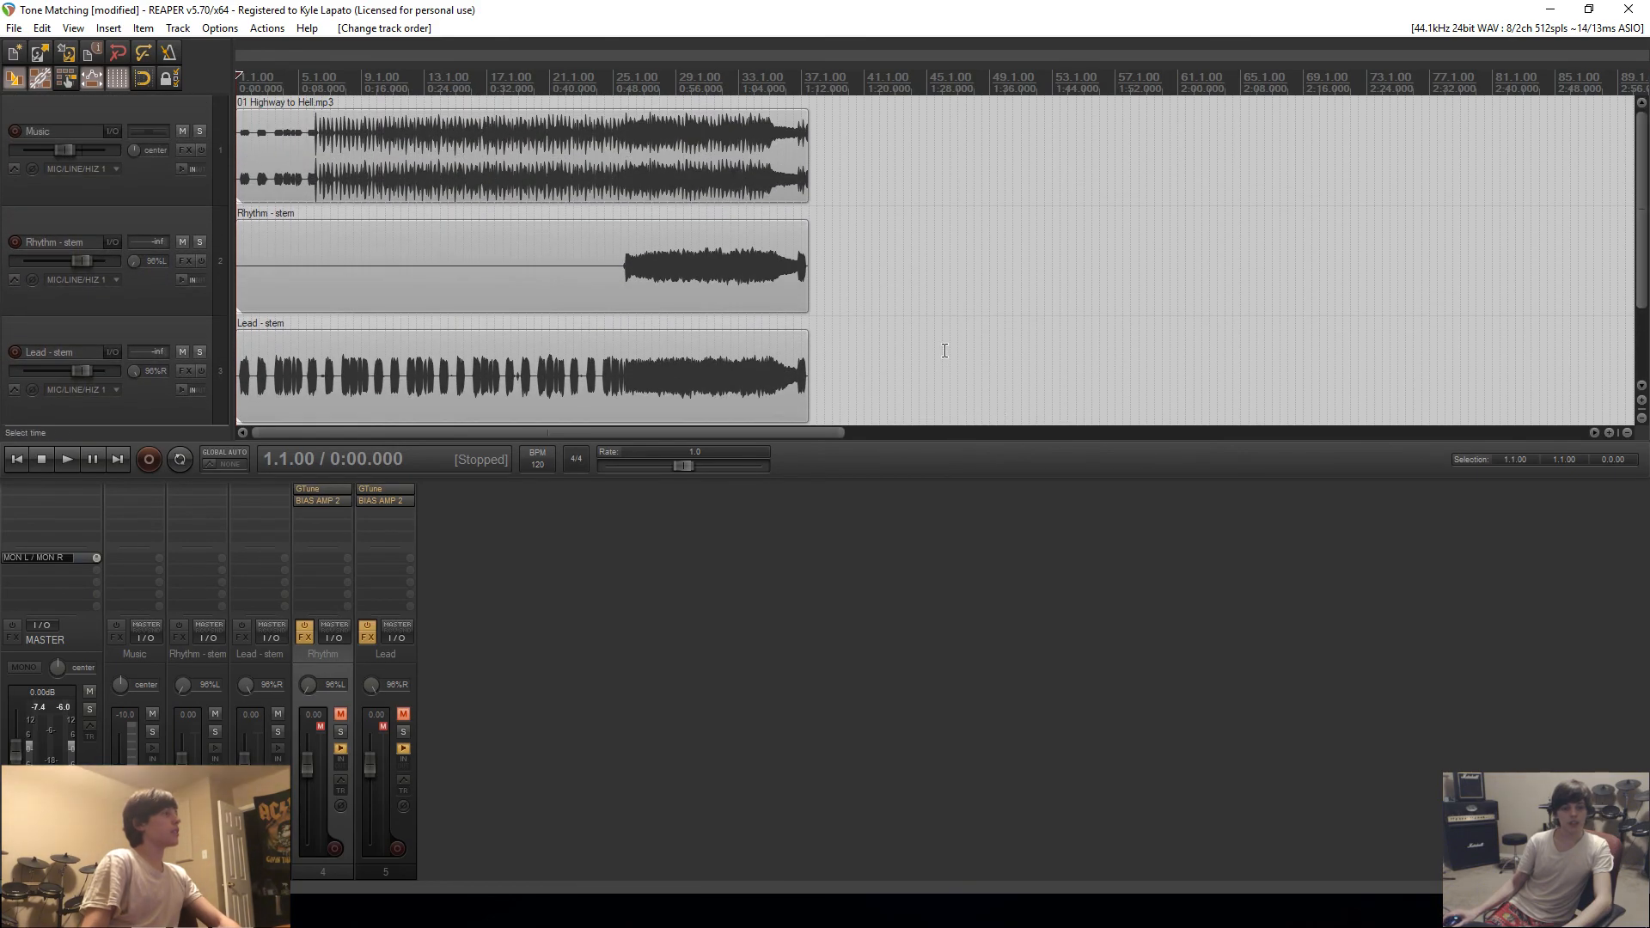
scroll(944, 351, "up", 2)
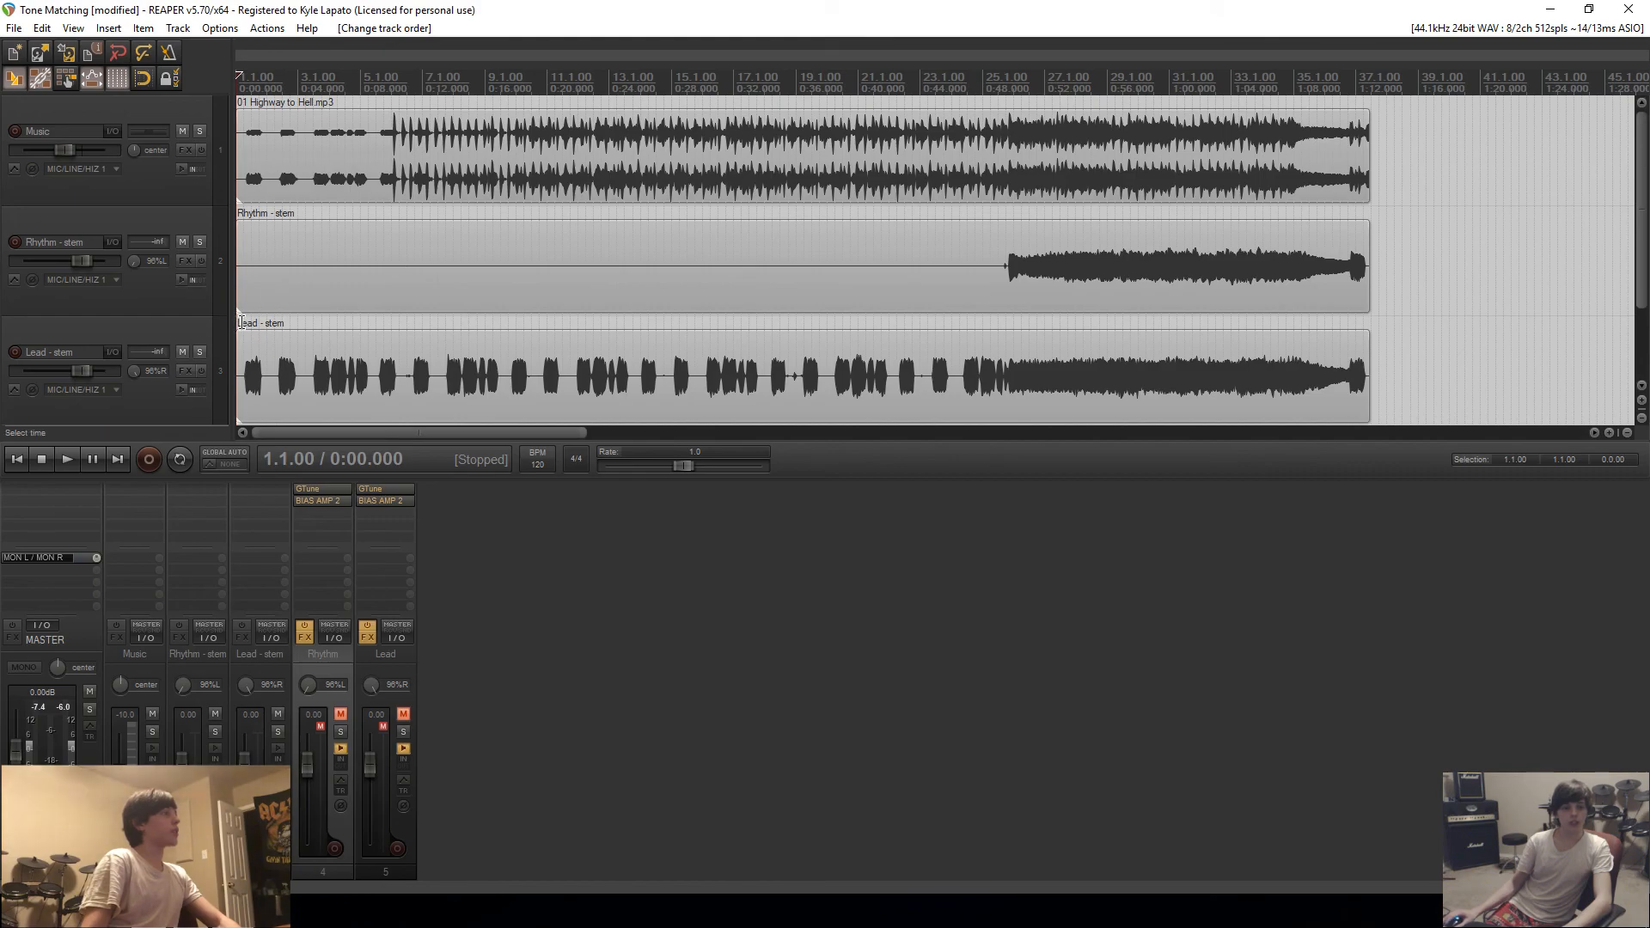
left_click(241, 322)
key("space")
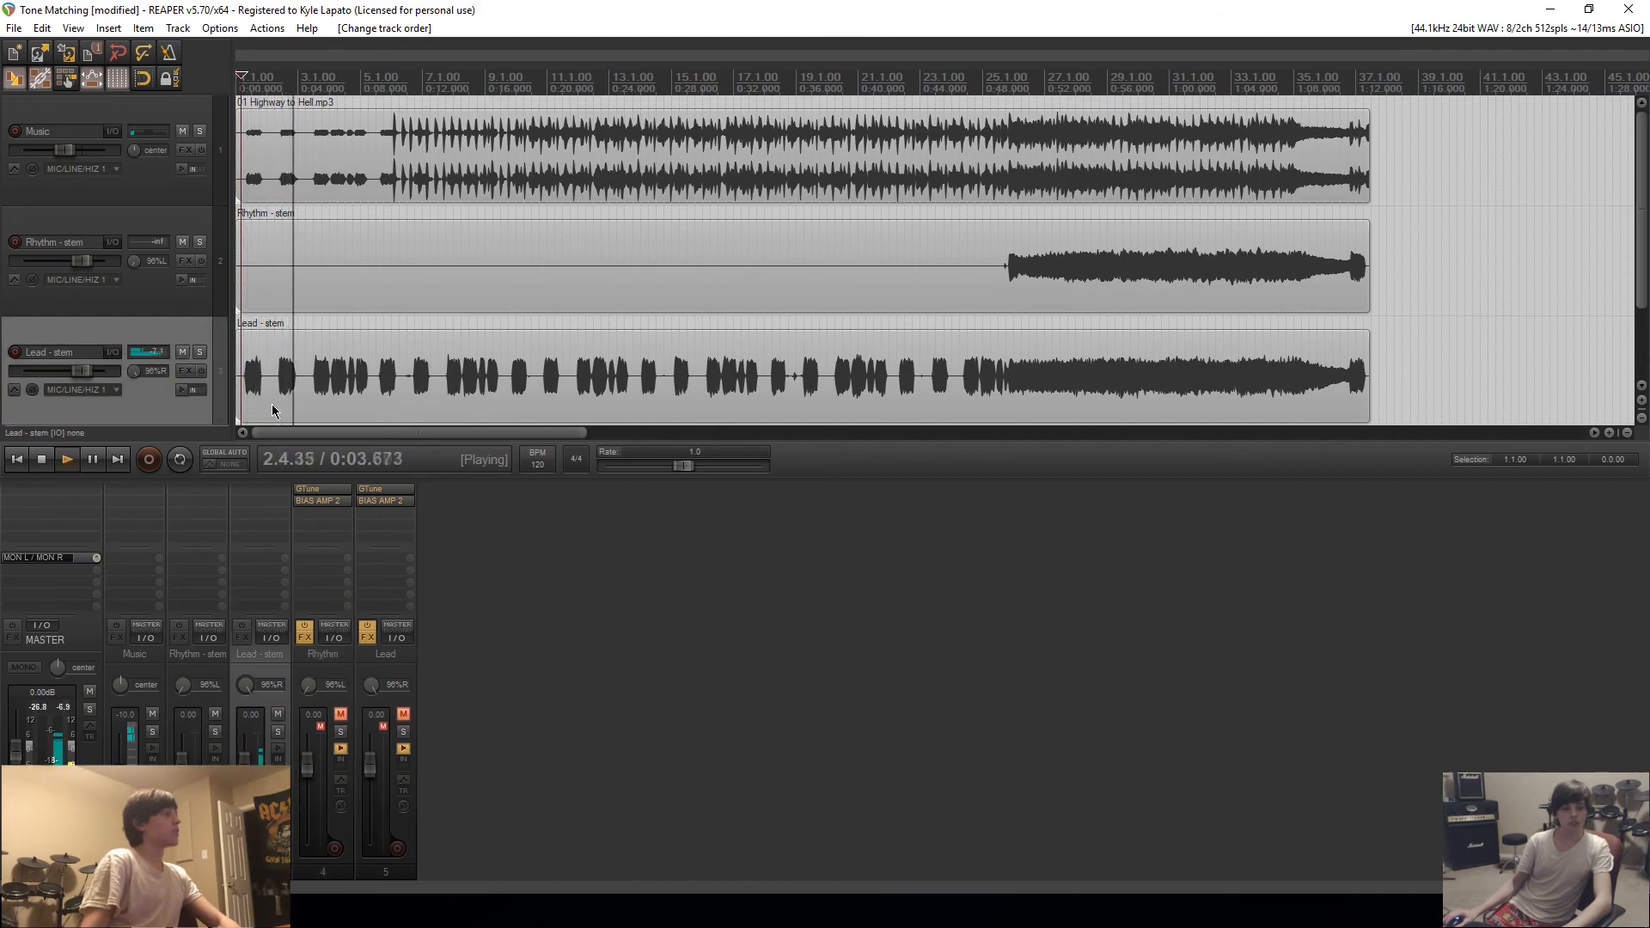
Step: Insert an empty track directly above the Rhythm - stem track and select both stem tracks
left_click_drag(455, 667, 256, 671)
left_click(274, 673)
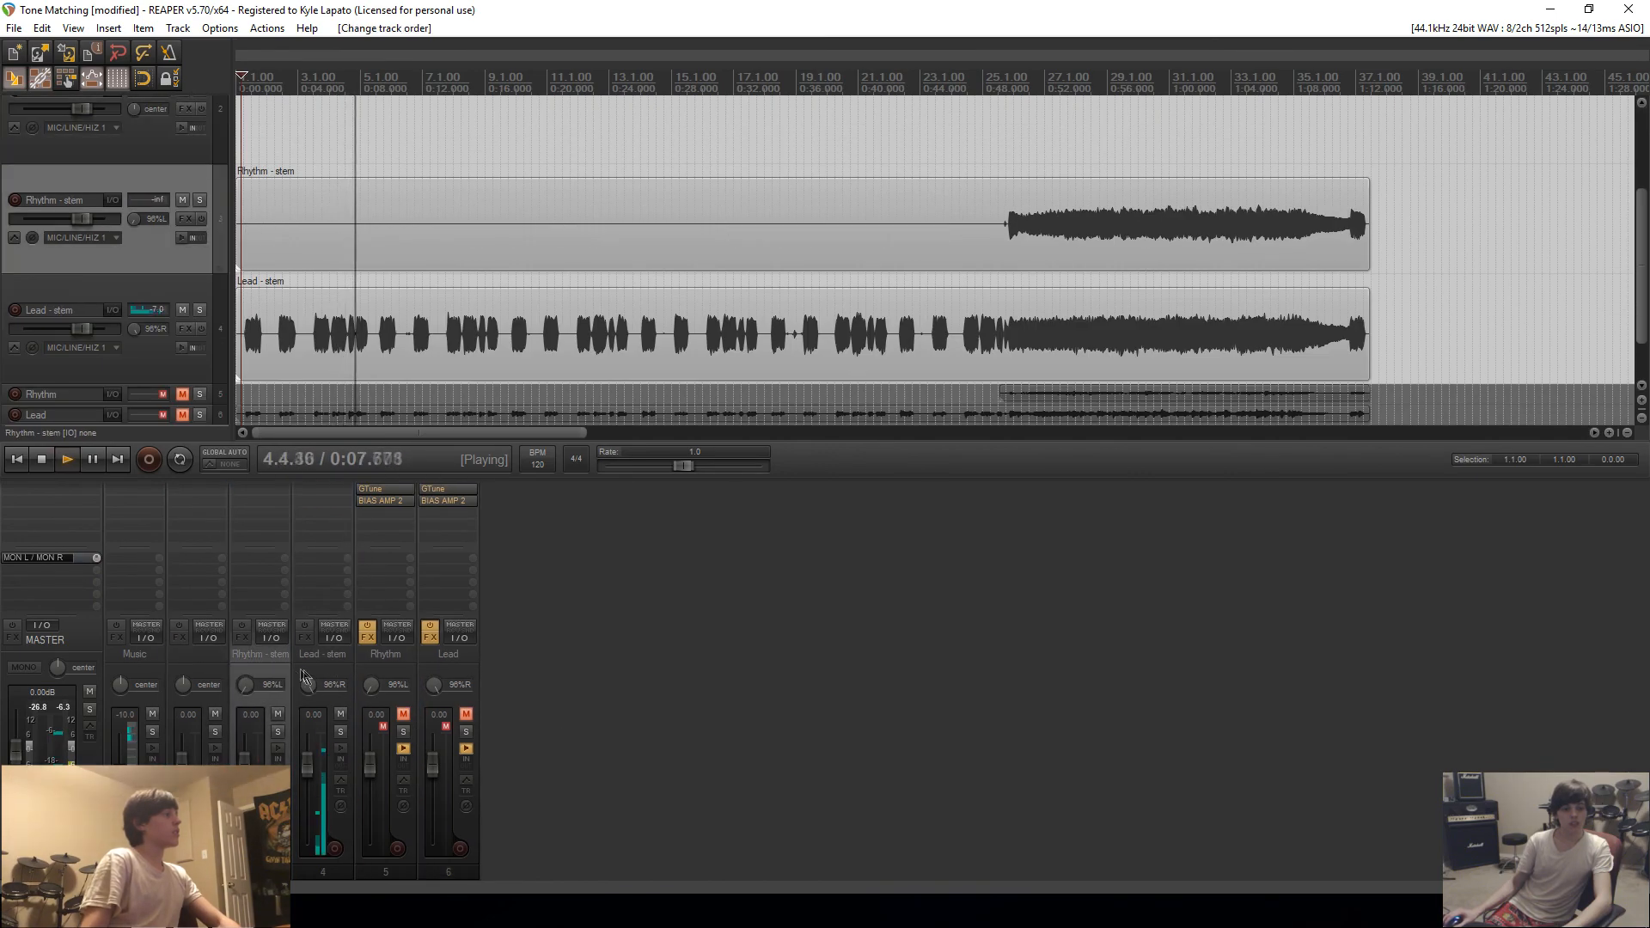
left_click_drag(271, 675, 125, 159)
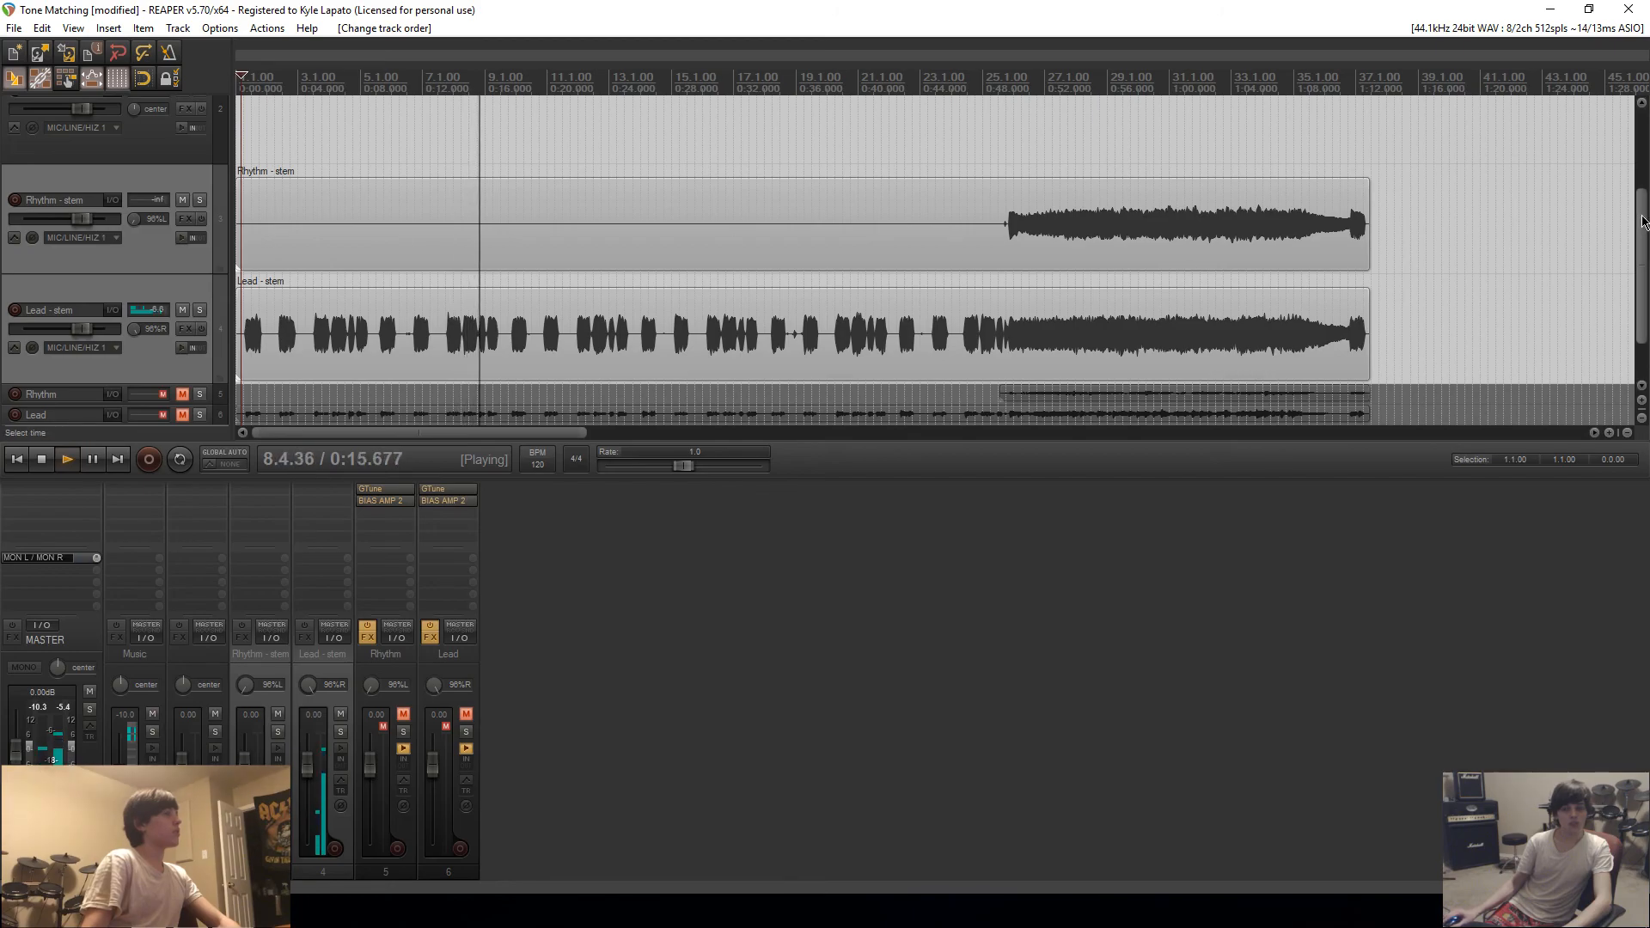
Step: Delete the muted Rhythm and Lead recording tracks together and stop playback
scroll(1633, 227, "up", 3)
scroll(107, 157, "down", 6)
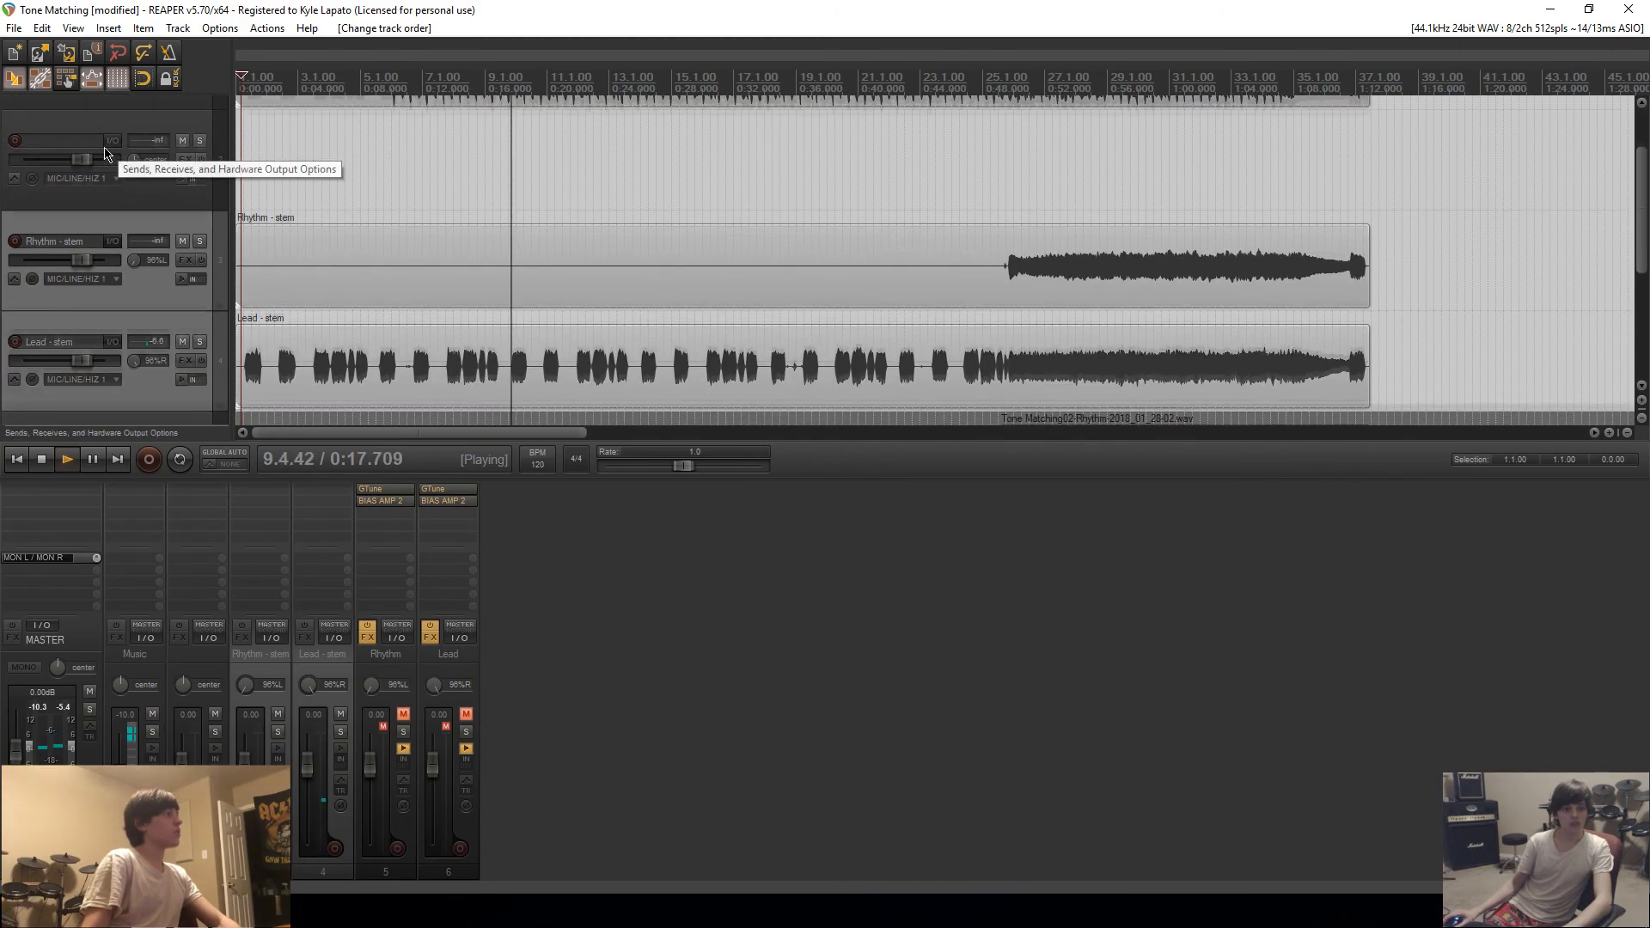
scroll(125, 249, "up", 5)
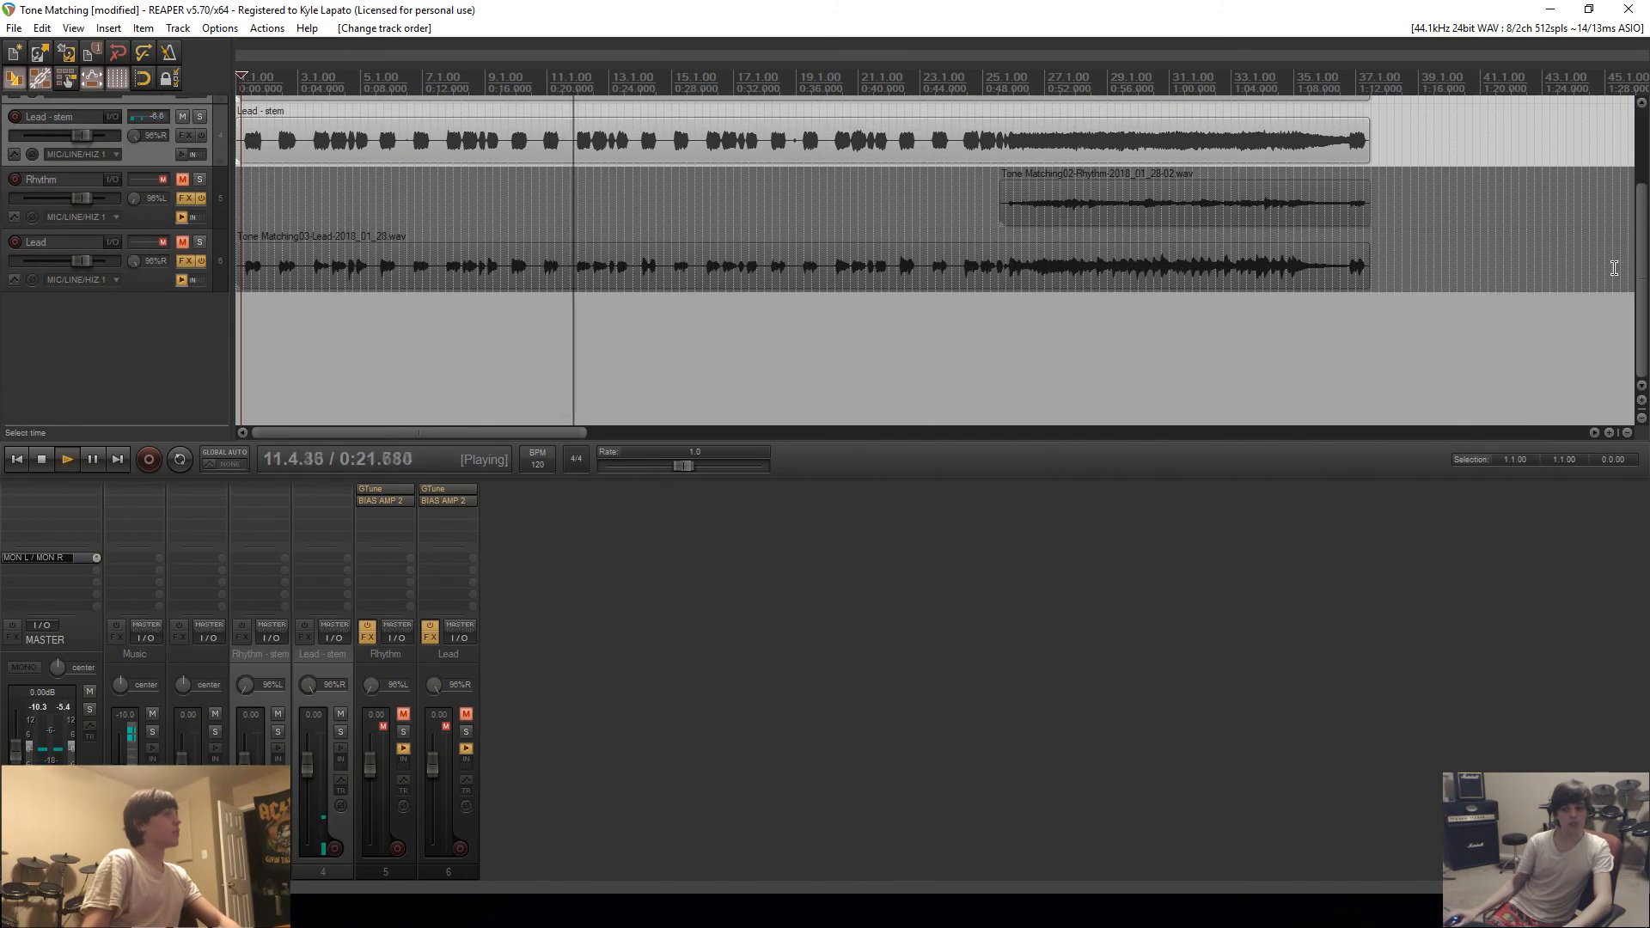
left_click_drag(1636, 263, 1631, 172)
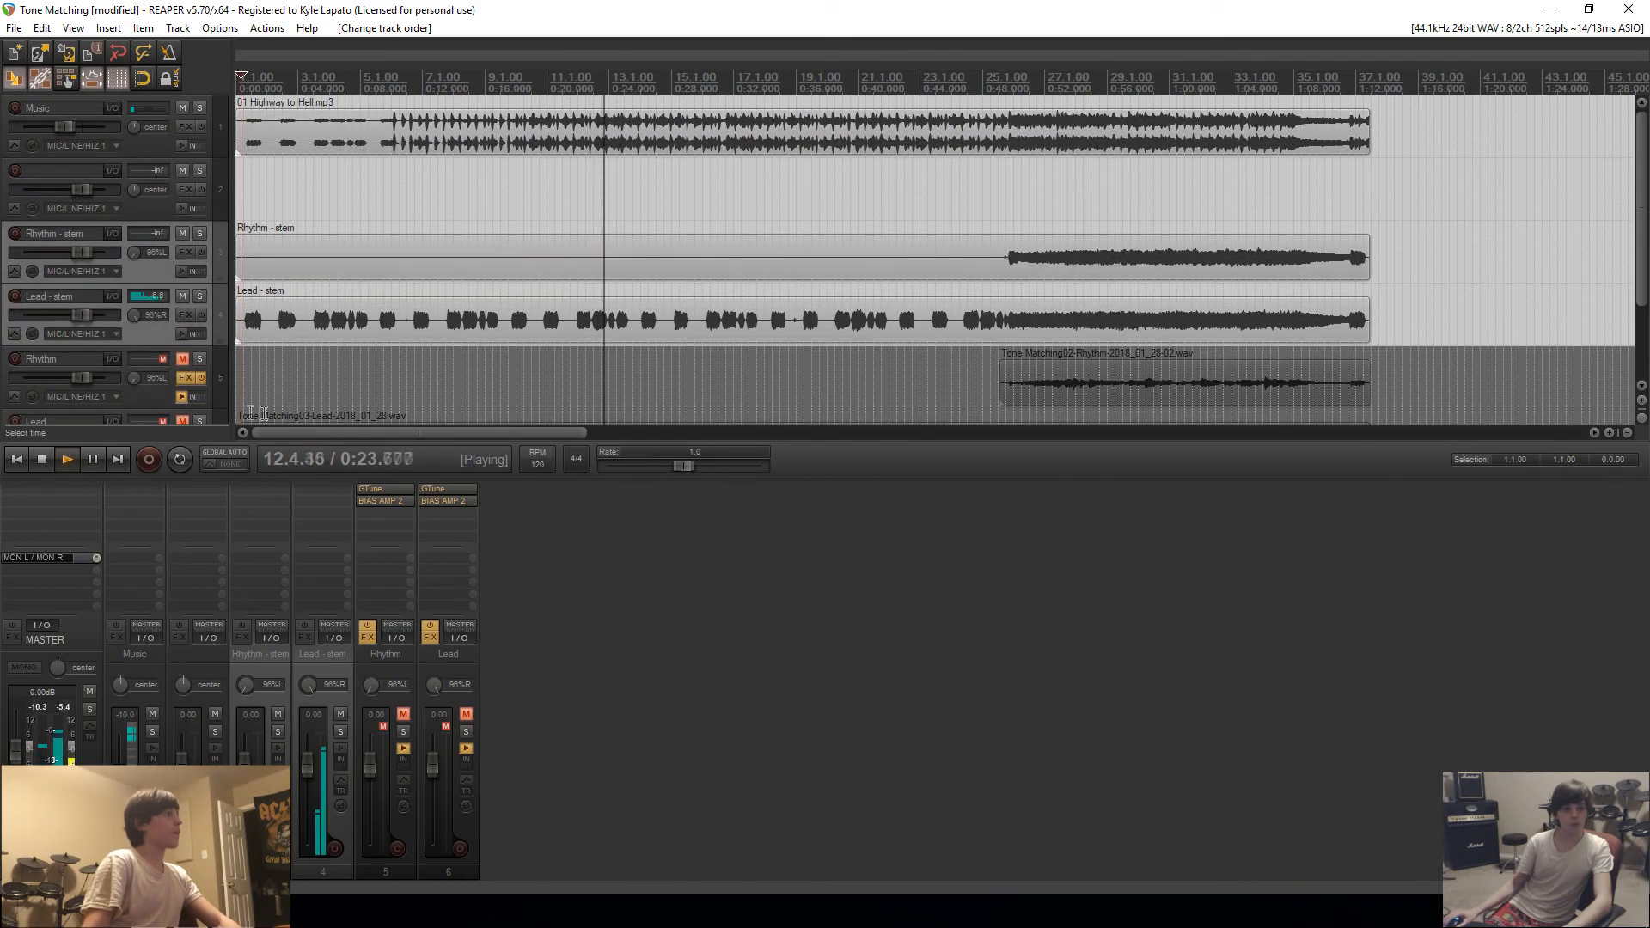
left_click_drag(149, 411, 148, 368)
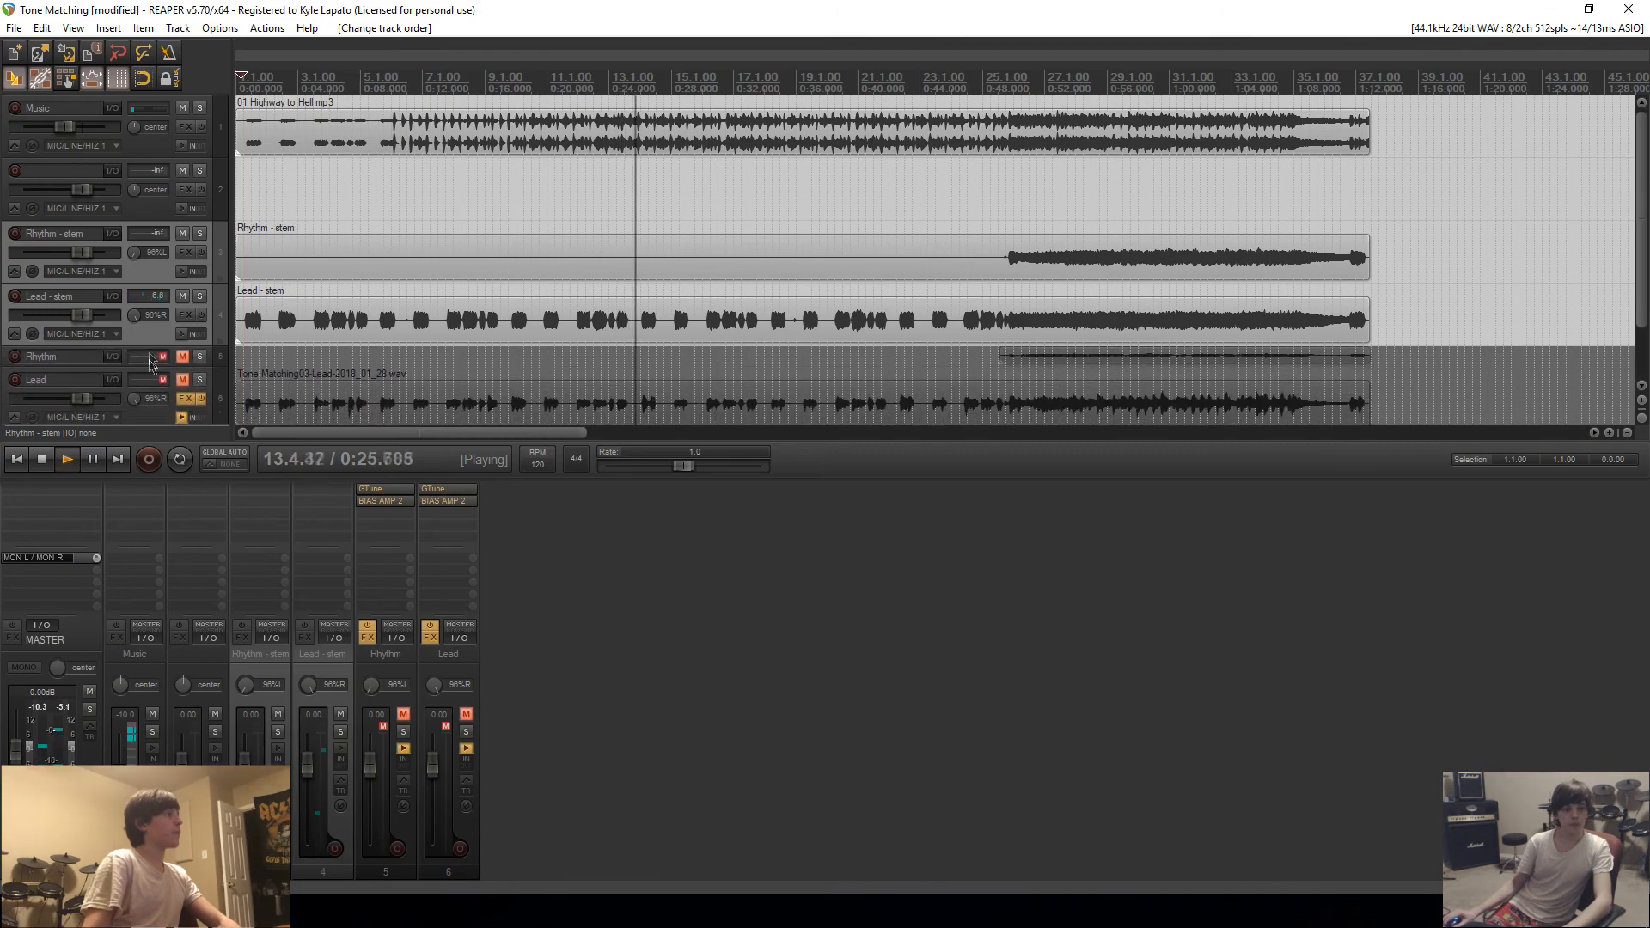
left_click(142, 386)
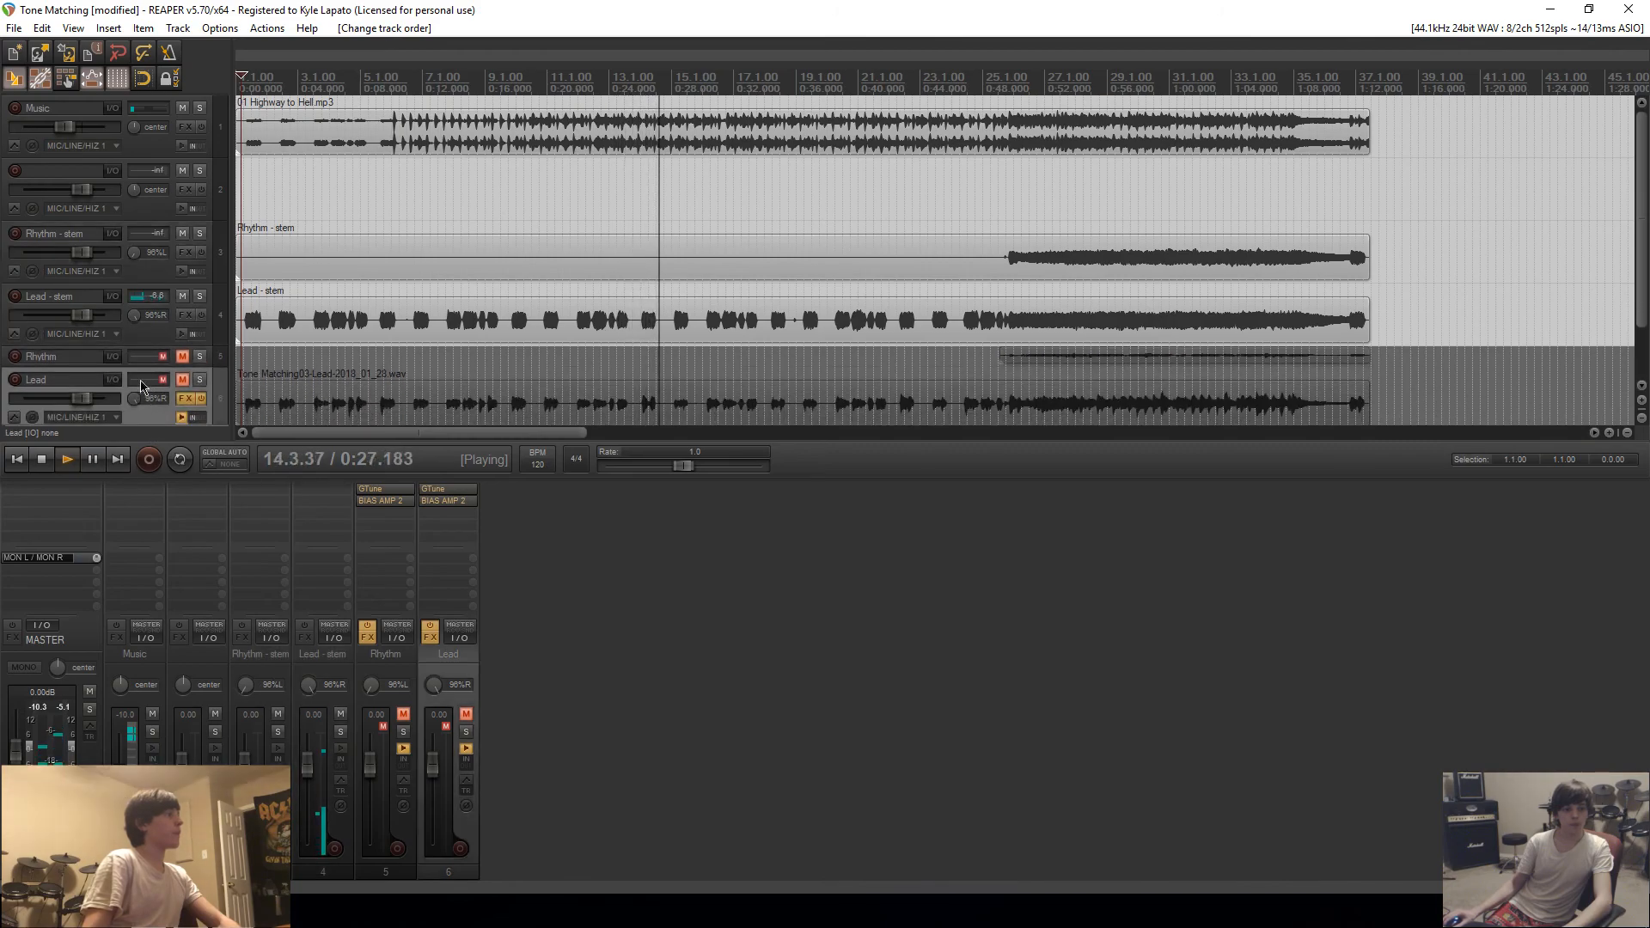
left_click(97, 352, "ctrl")
key("Delete")
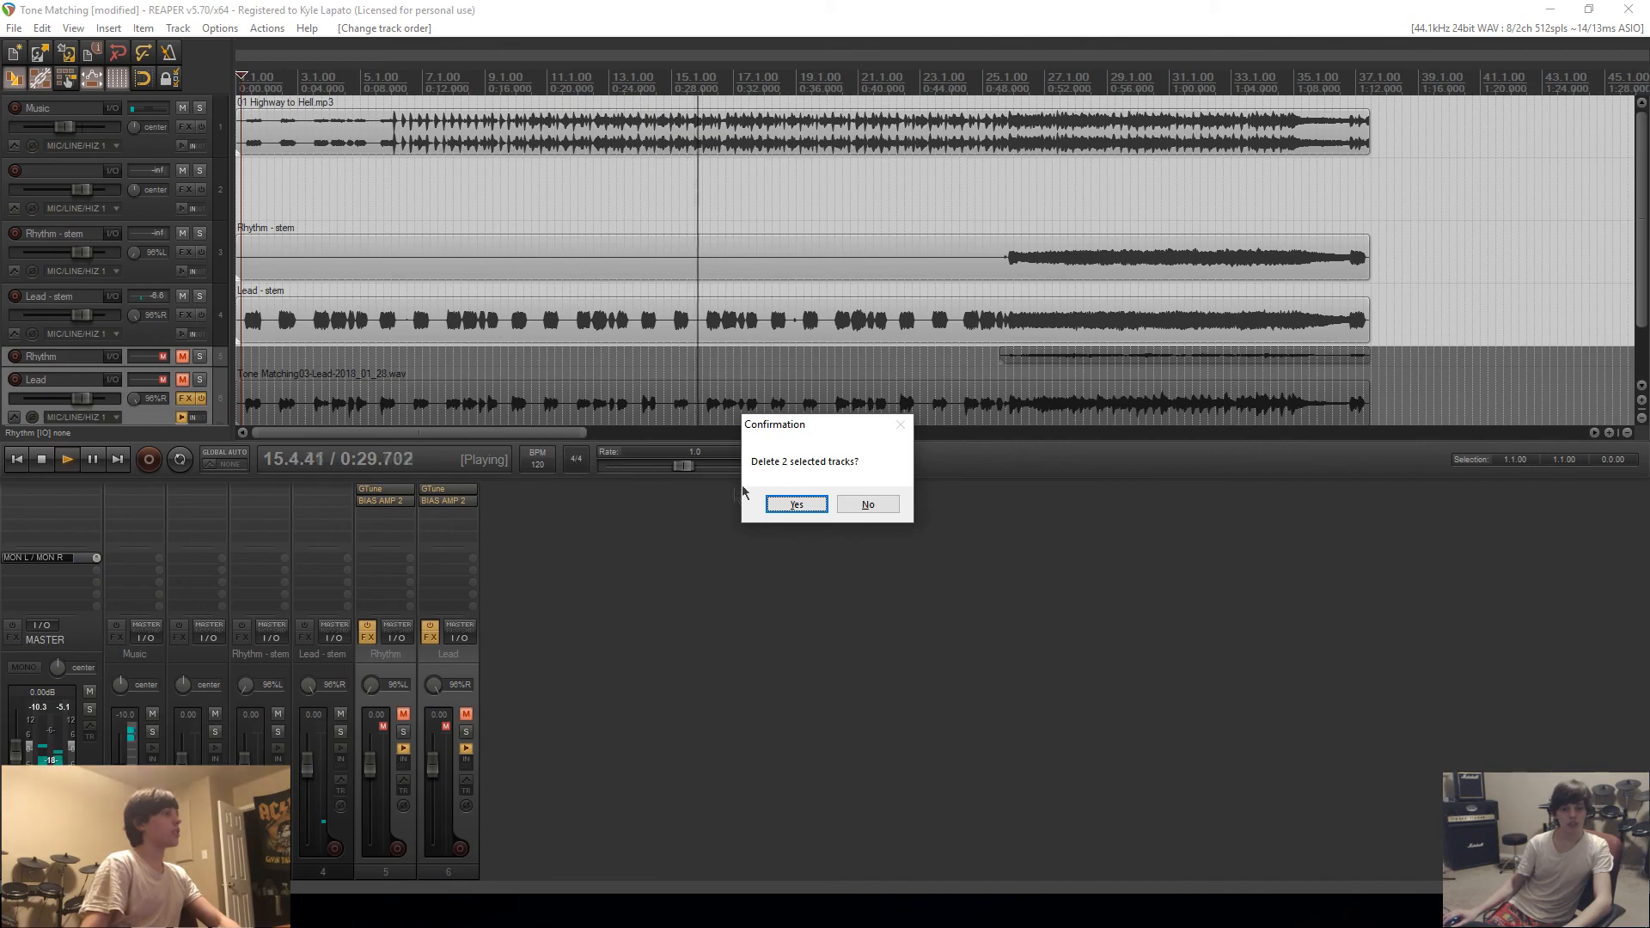
left_click(791, 504)
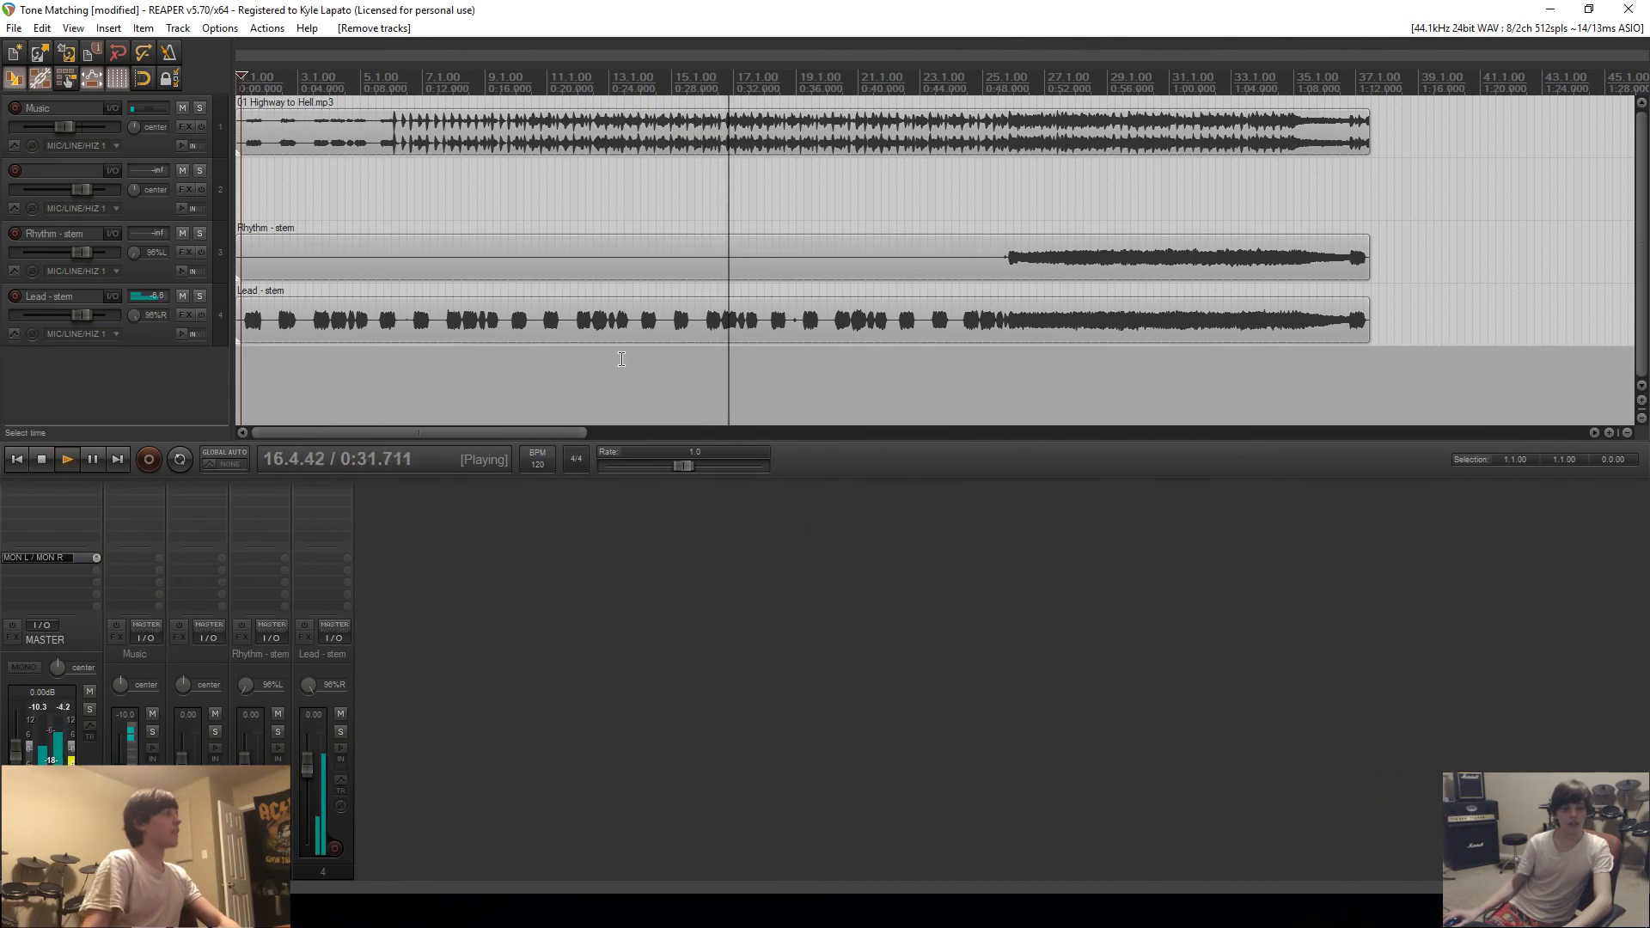
key("space")
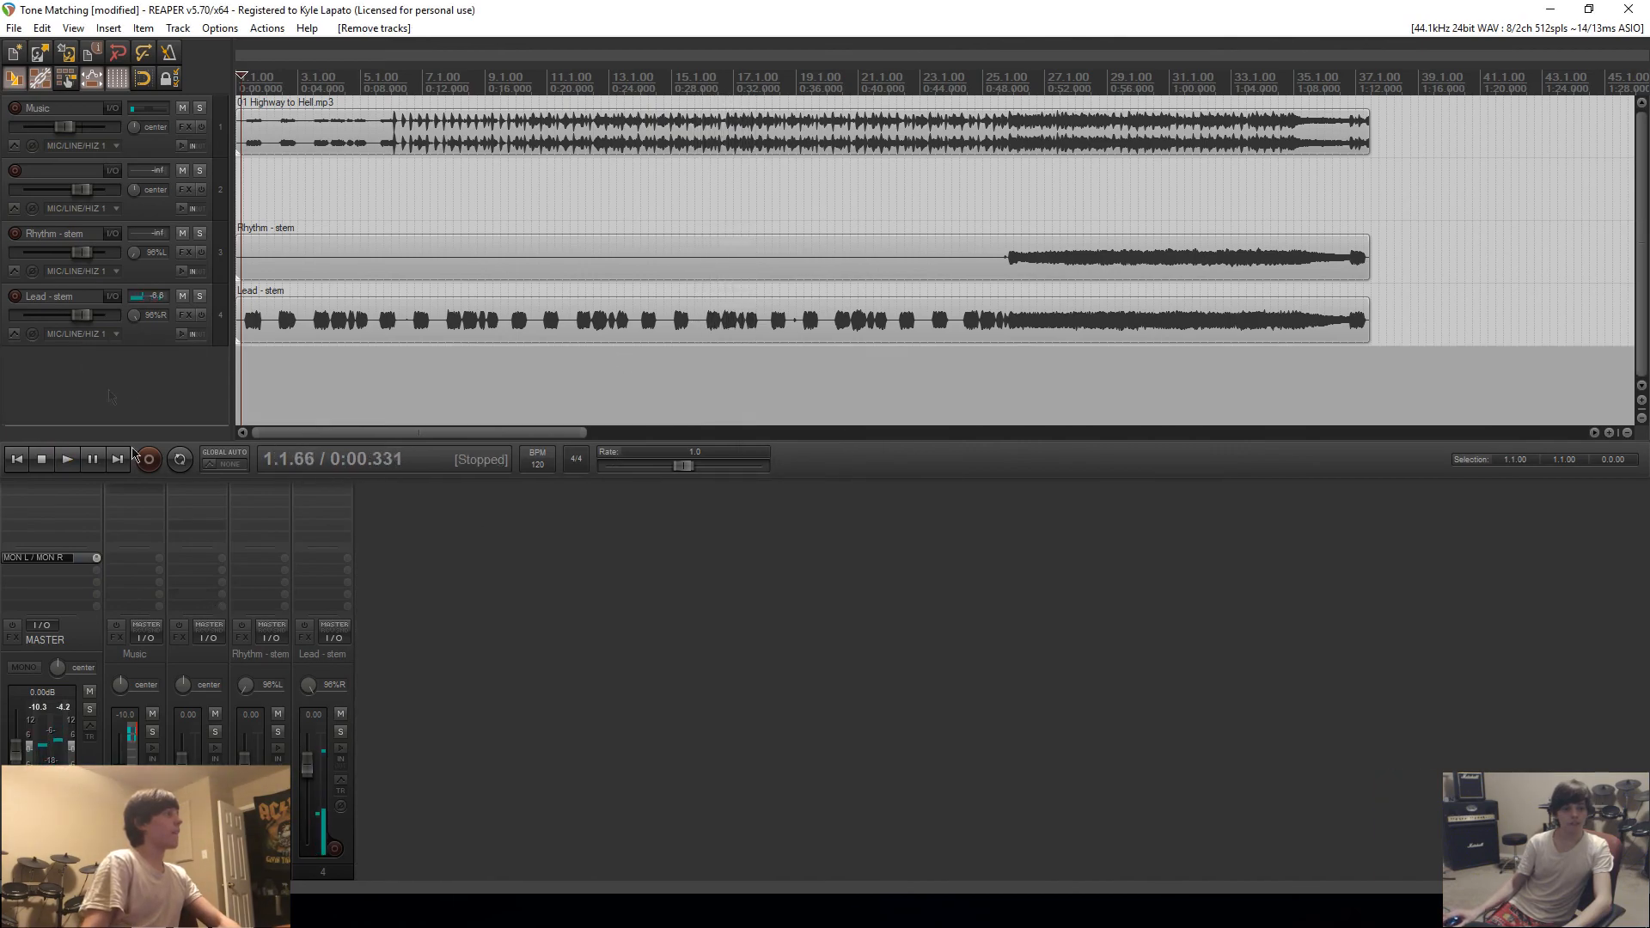
Step: Make the Music track taller and name the empty track below it Guitar Bus
scroll(121, 297, "down", 3)
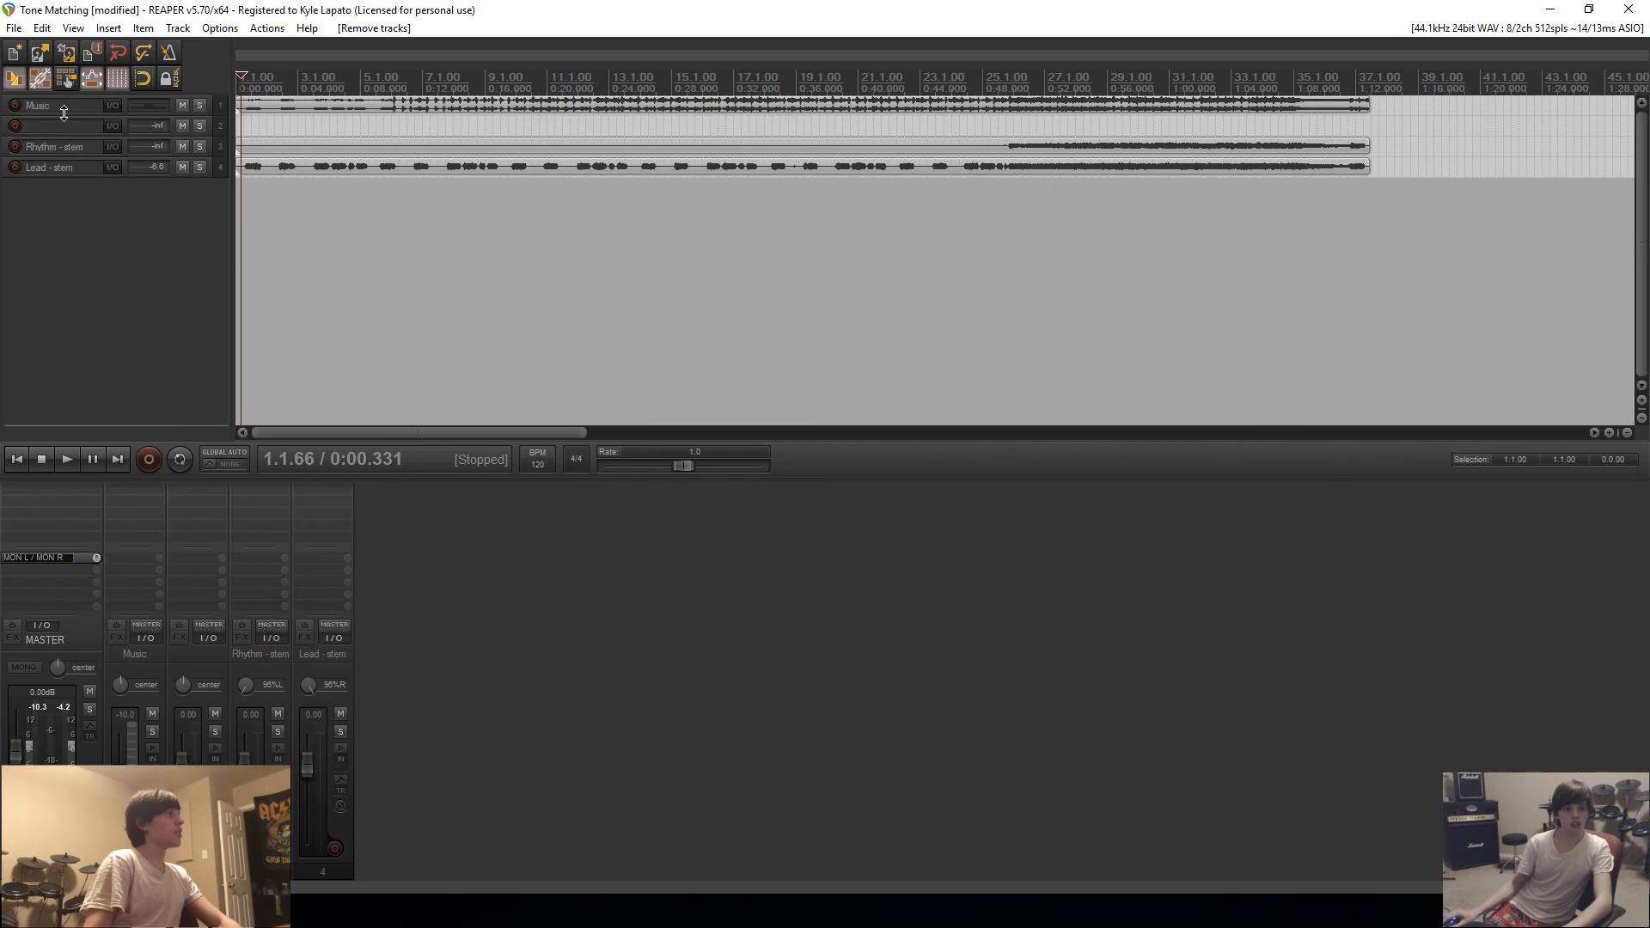
left_click_drag(64, 113, 73, 200)
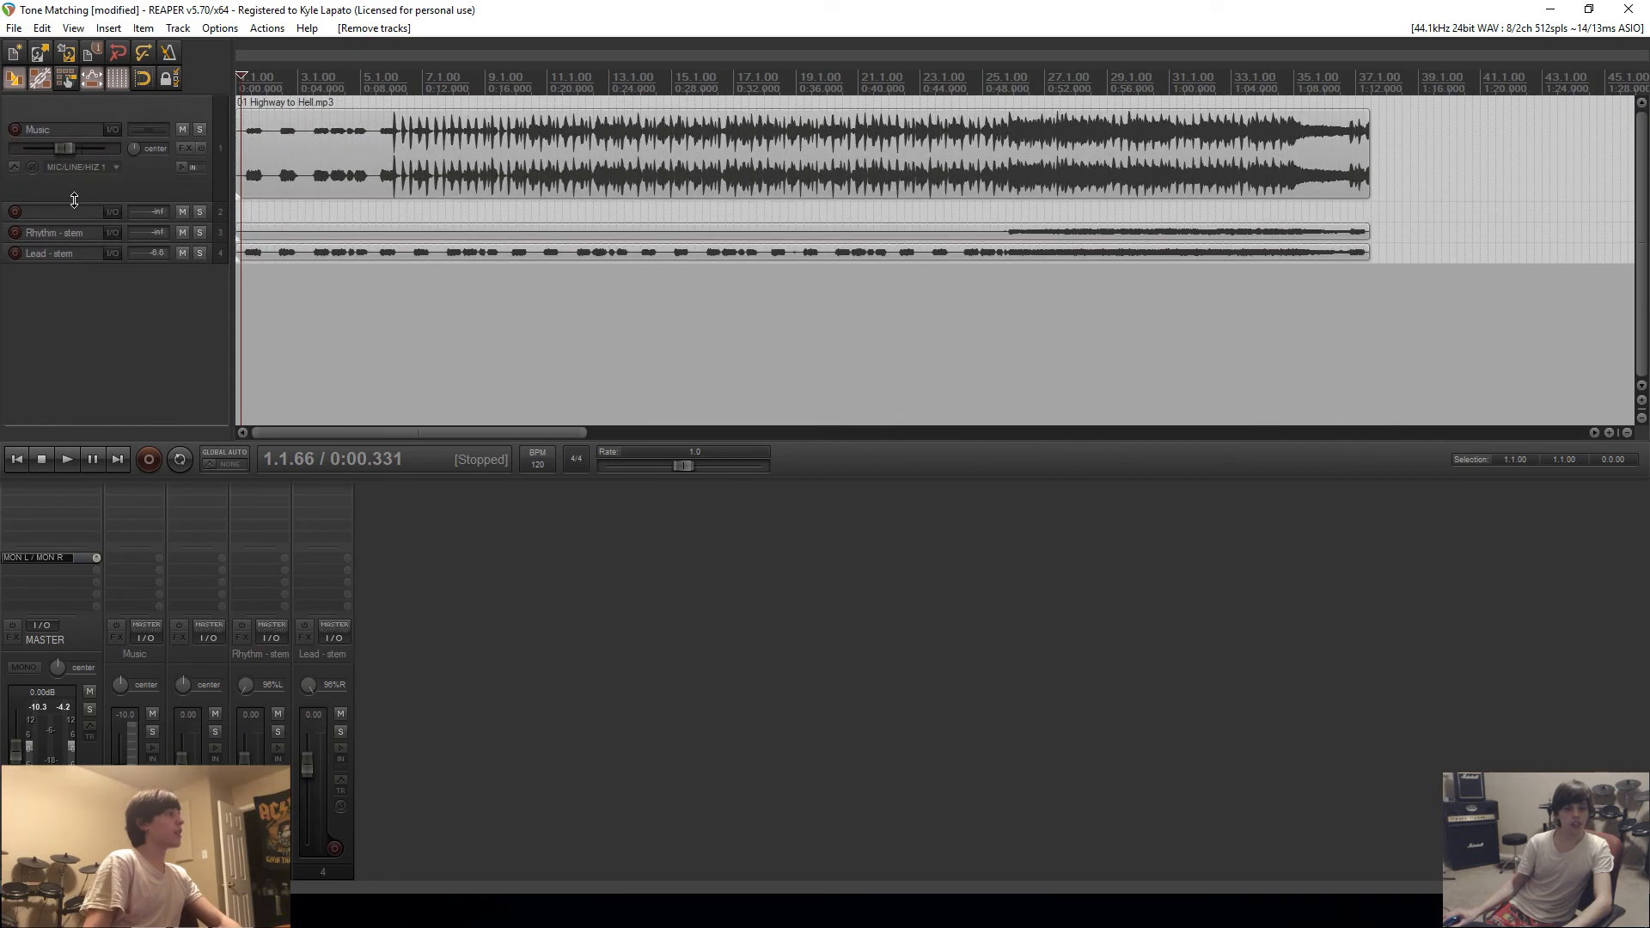
double_click(67, 217)
type("Guit")
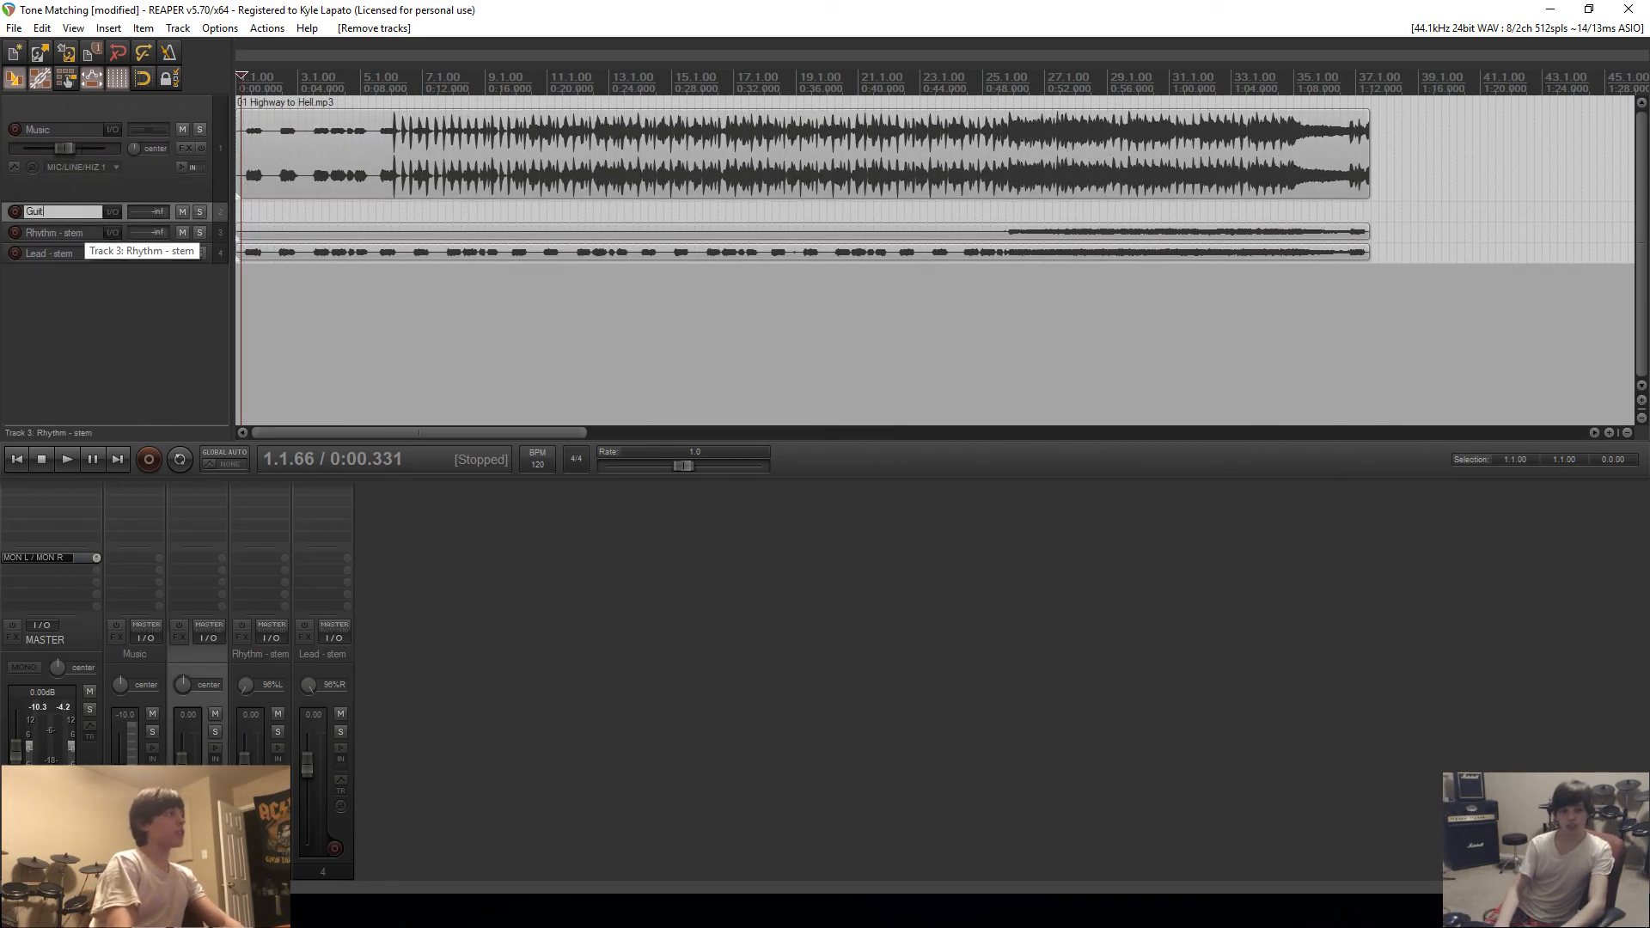
type("ar Bus")
key("Return")
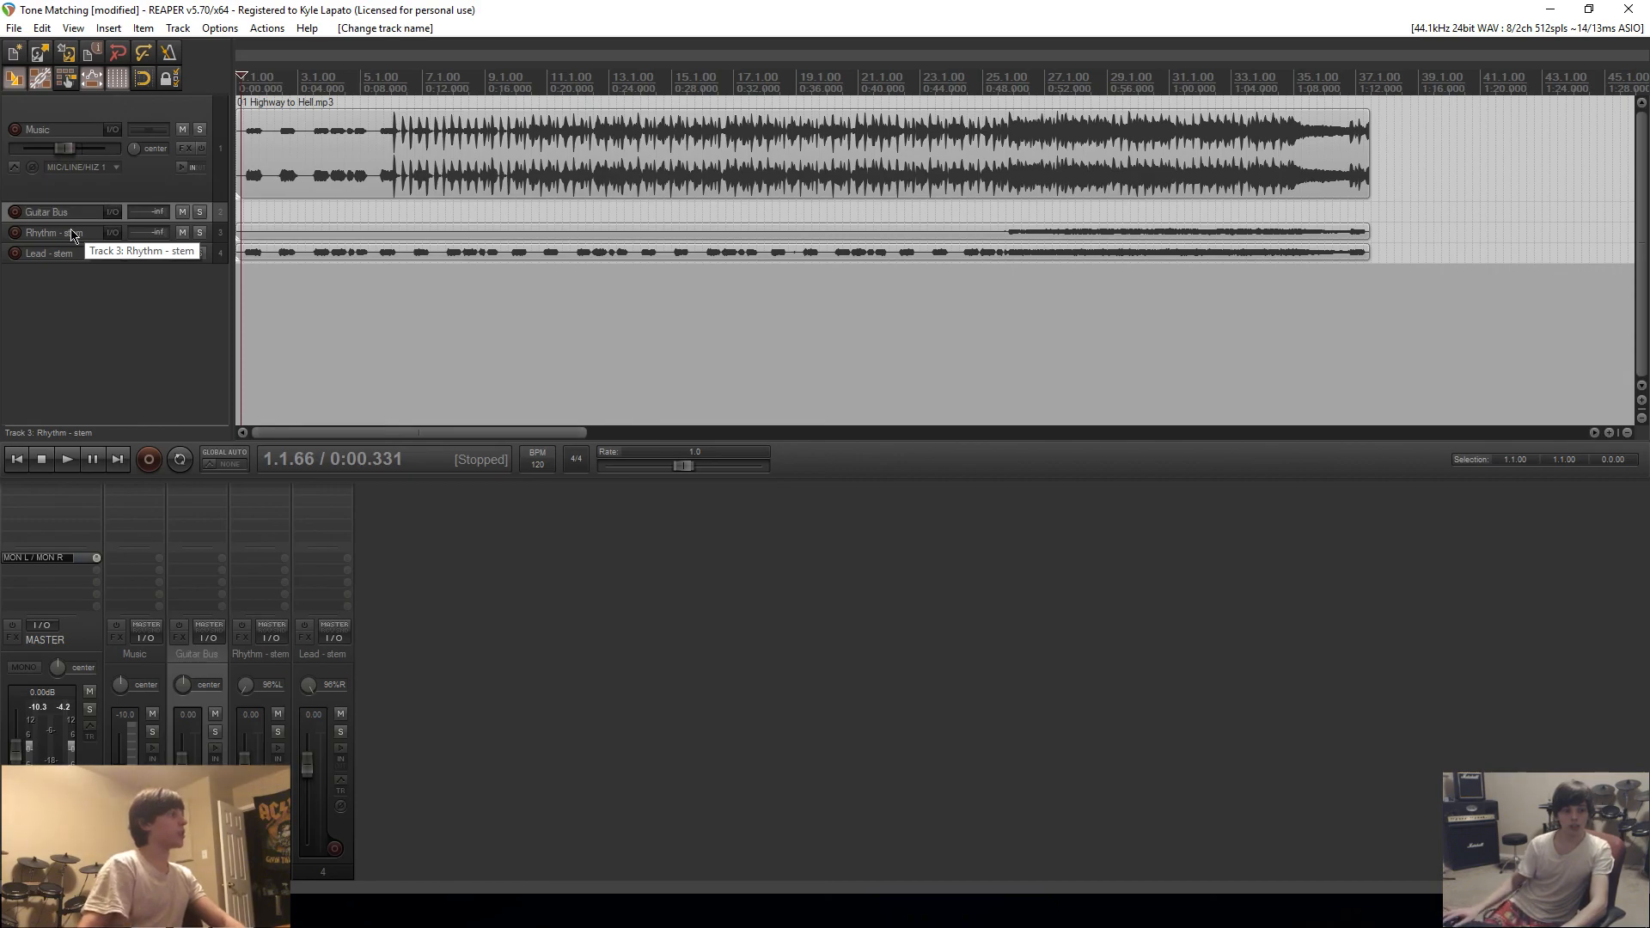
Step: Nest the Rhythm - stem and Lead - stem tracks inside Guitar Bus as a folder
left_click(84, 242)
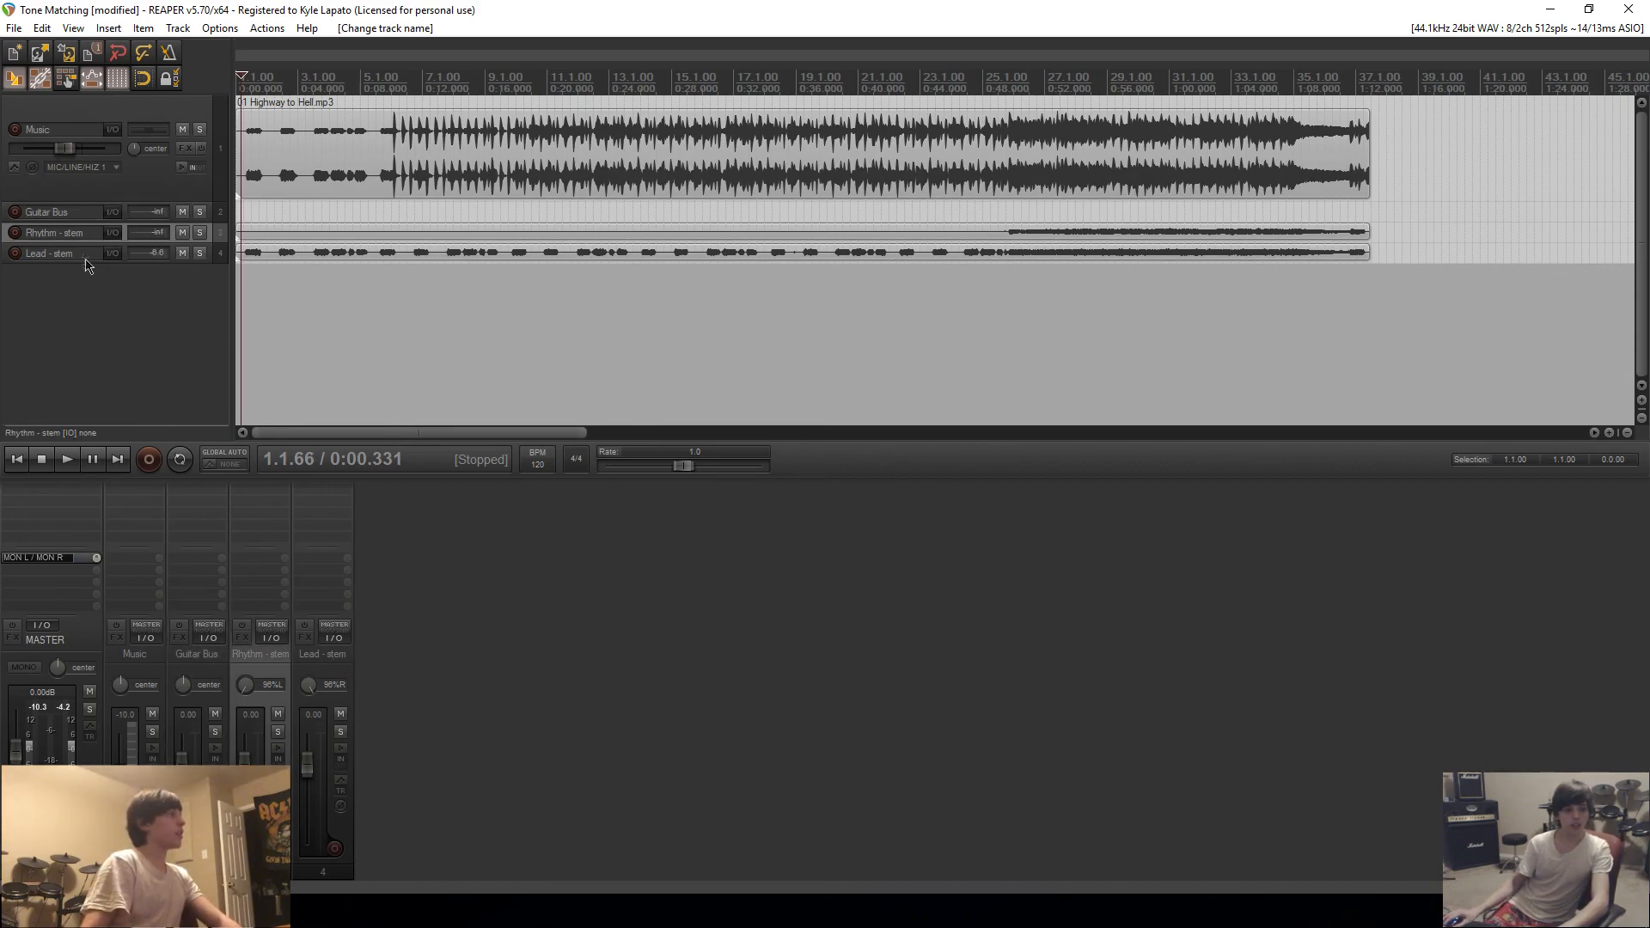
left_click(86, 253, "shift")
left_click_drag(86, 254, 92, 219)
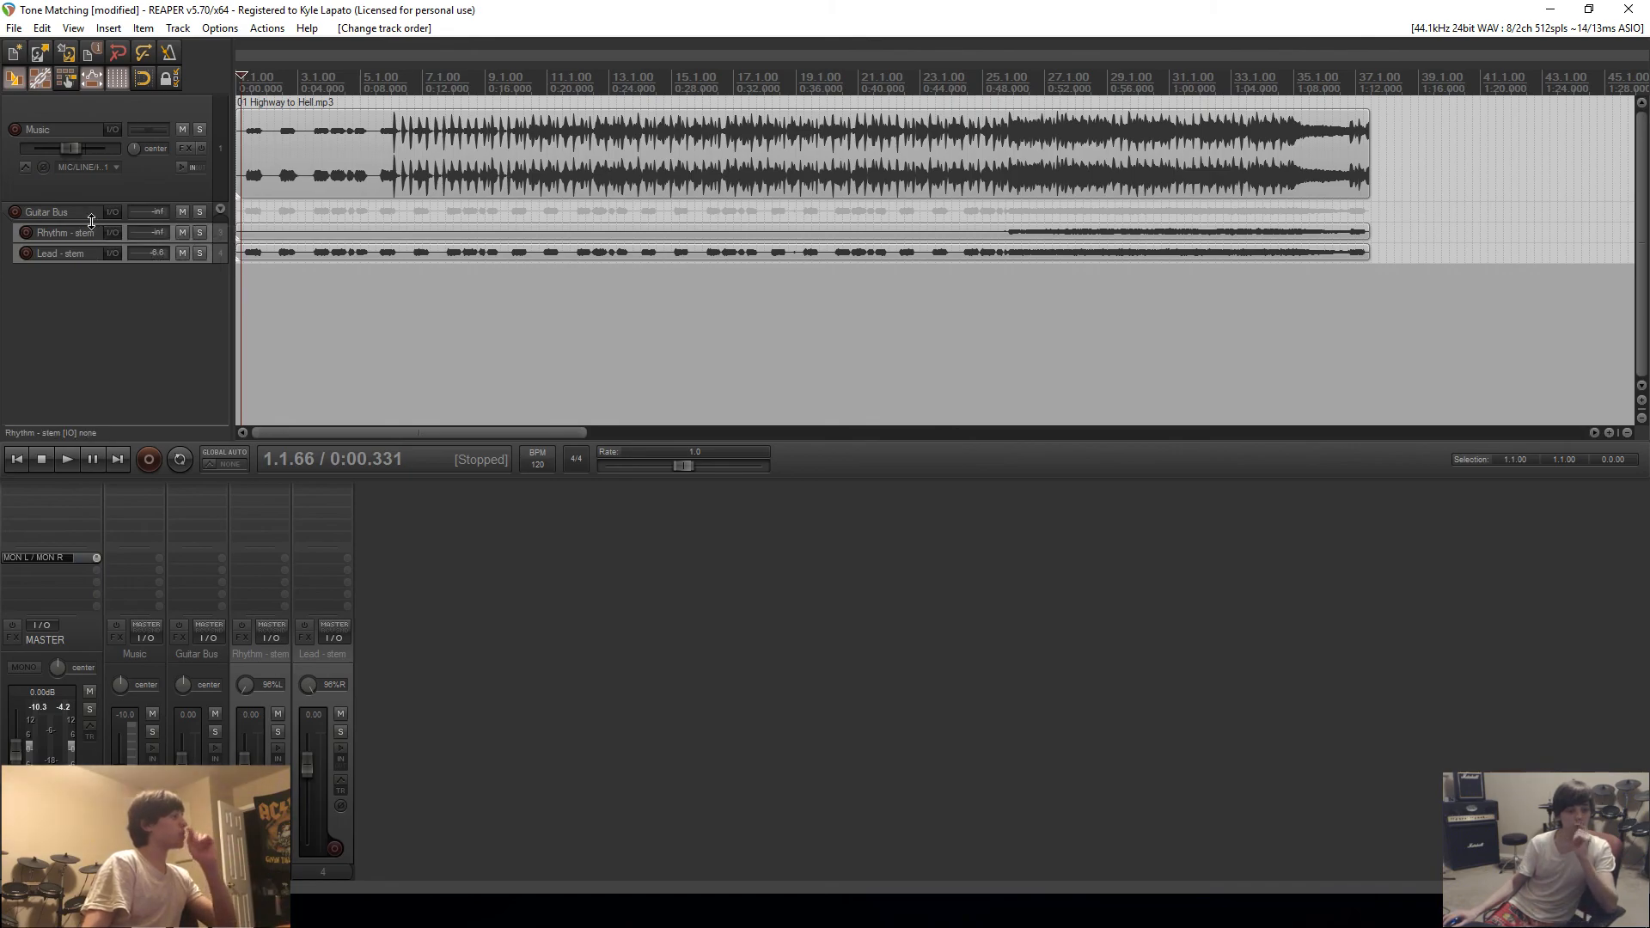
left_click(601, 668)
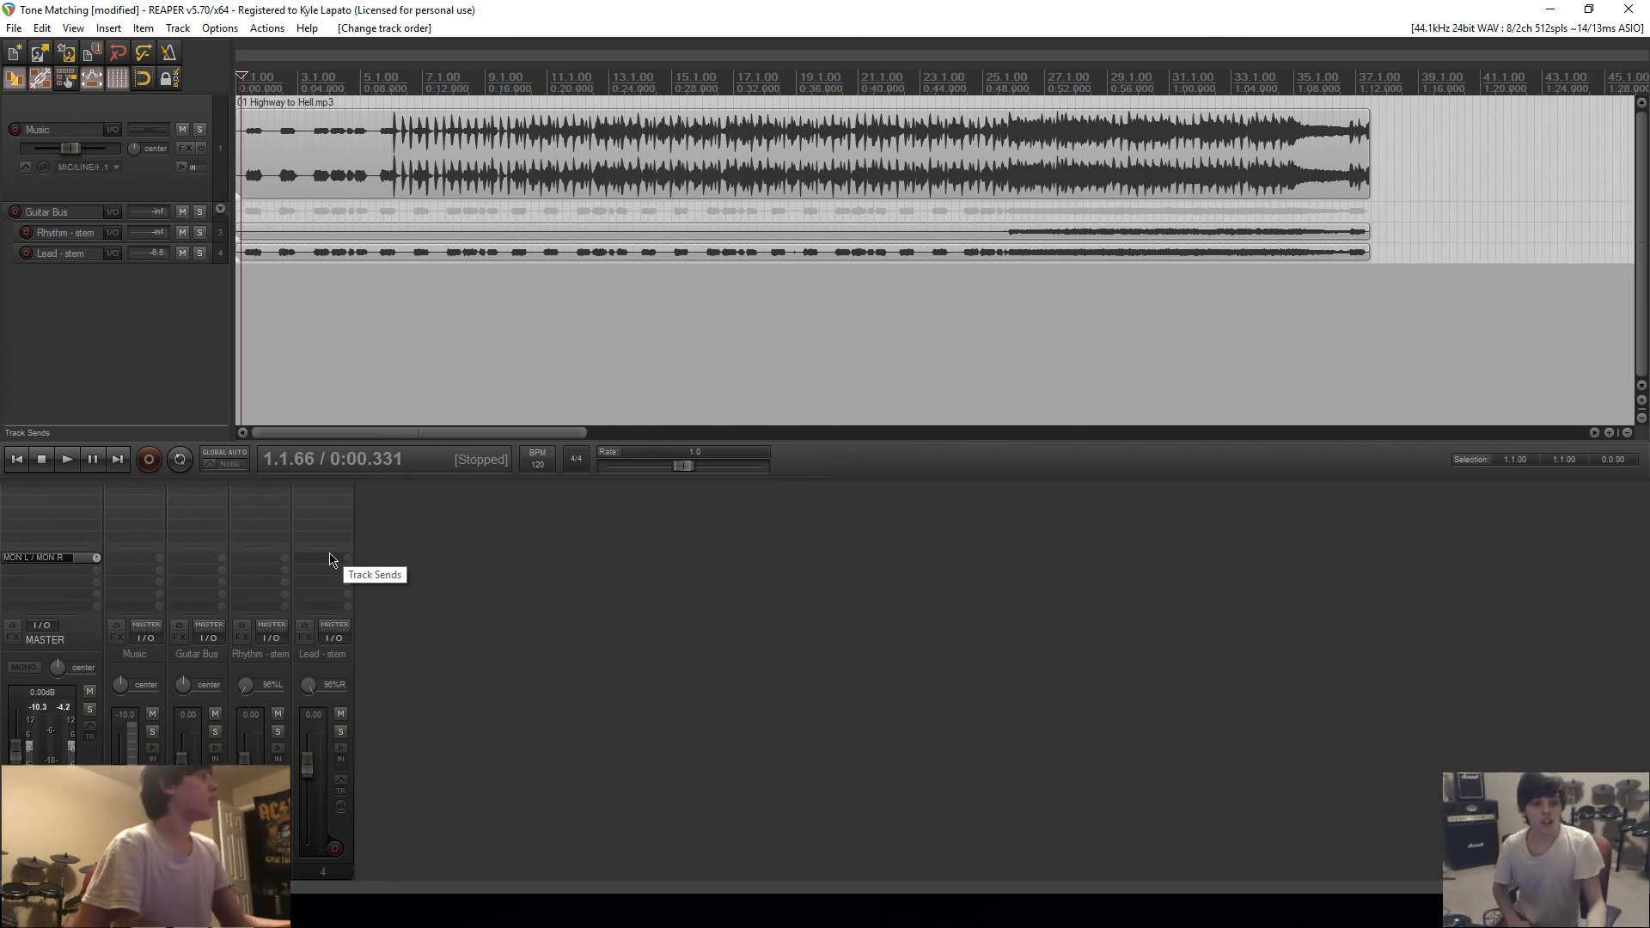
Step: Add the Virtual Mix Rack (Slate Digital) plugin to the Guitar Bus track
left_click(194, 503)
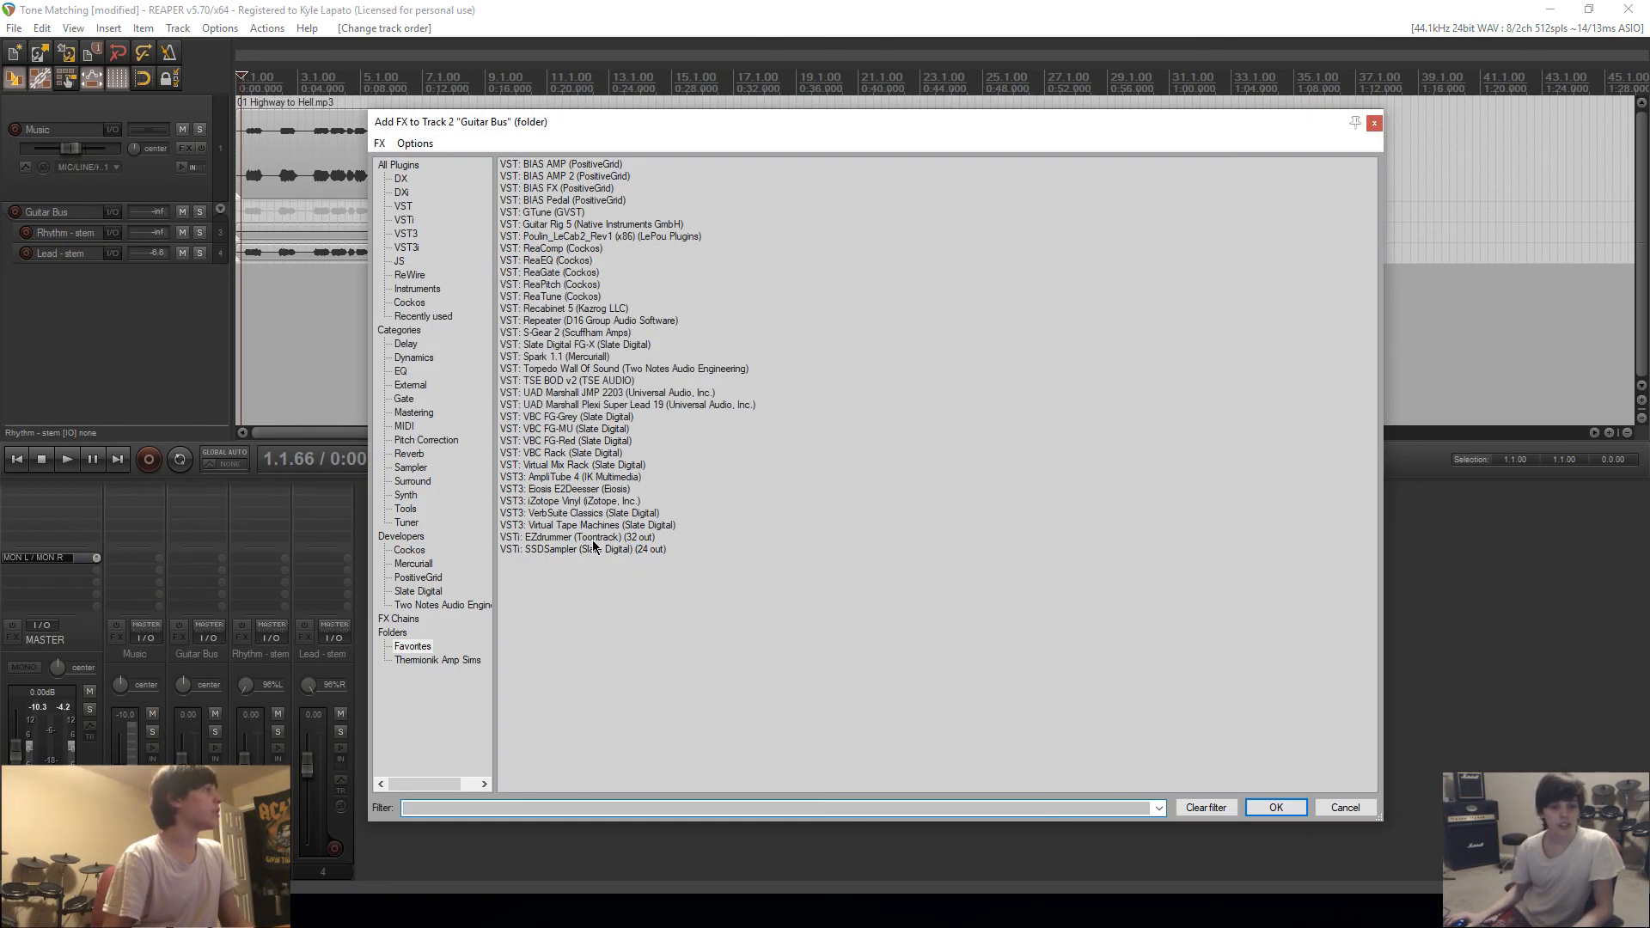
left_click(563, 465)
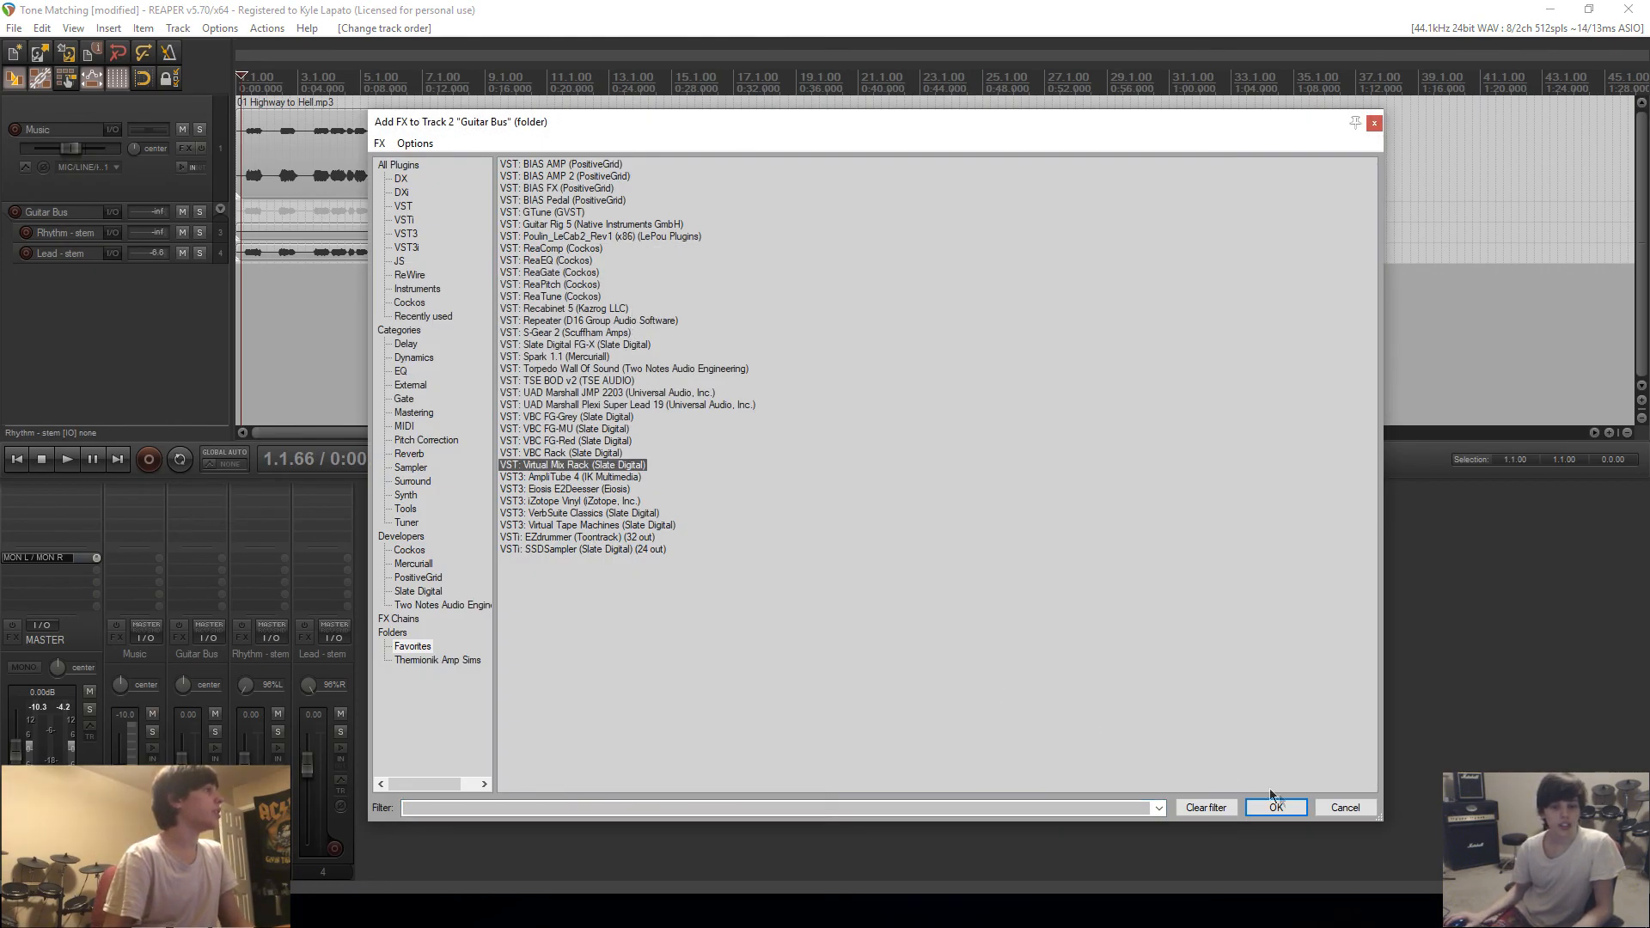
left_click(1287, 813)
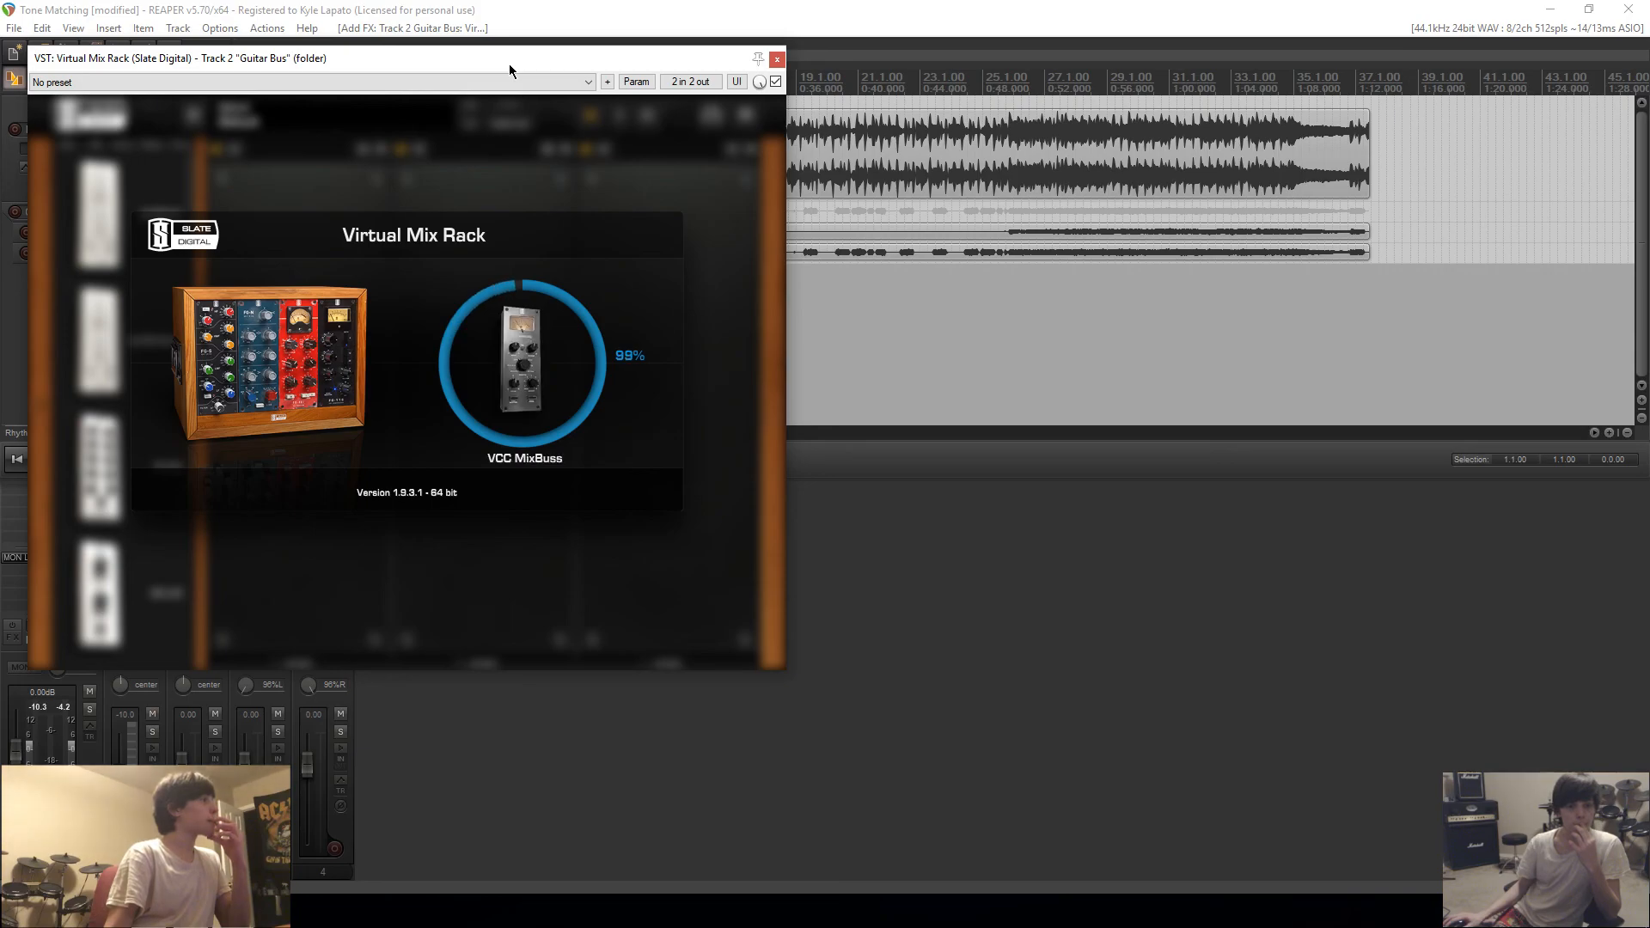
Step: Load the MixMaster Guitars preset Vintage Guitar Minimal in the Virtual Mix Rack
left_click(291, 114)
mouse_move(316, 391)
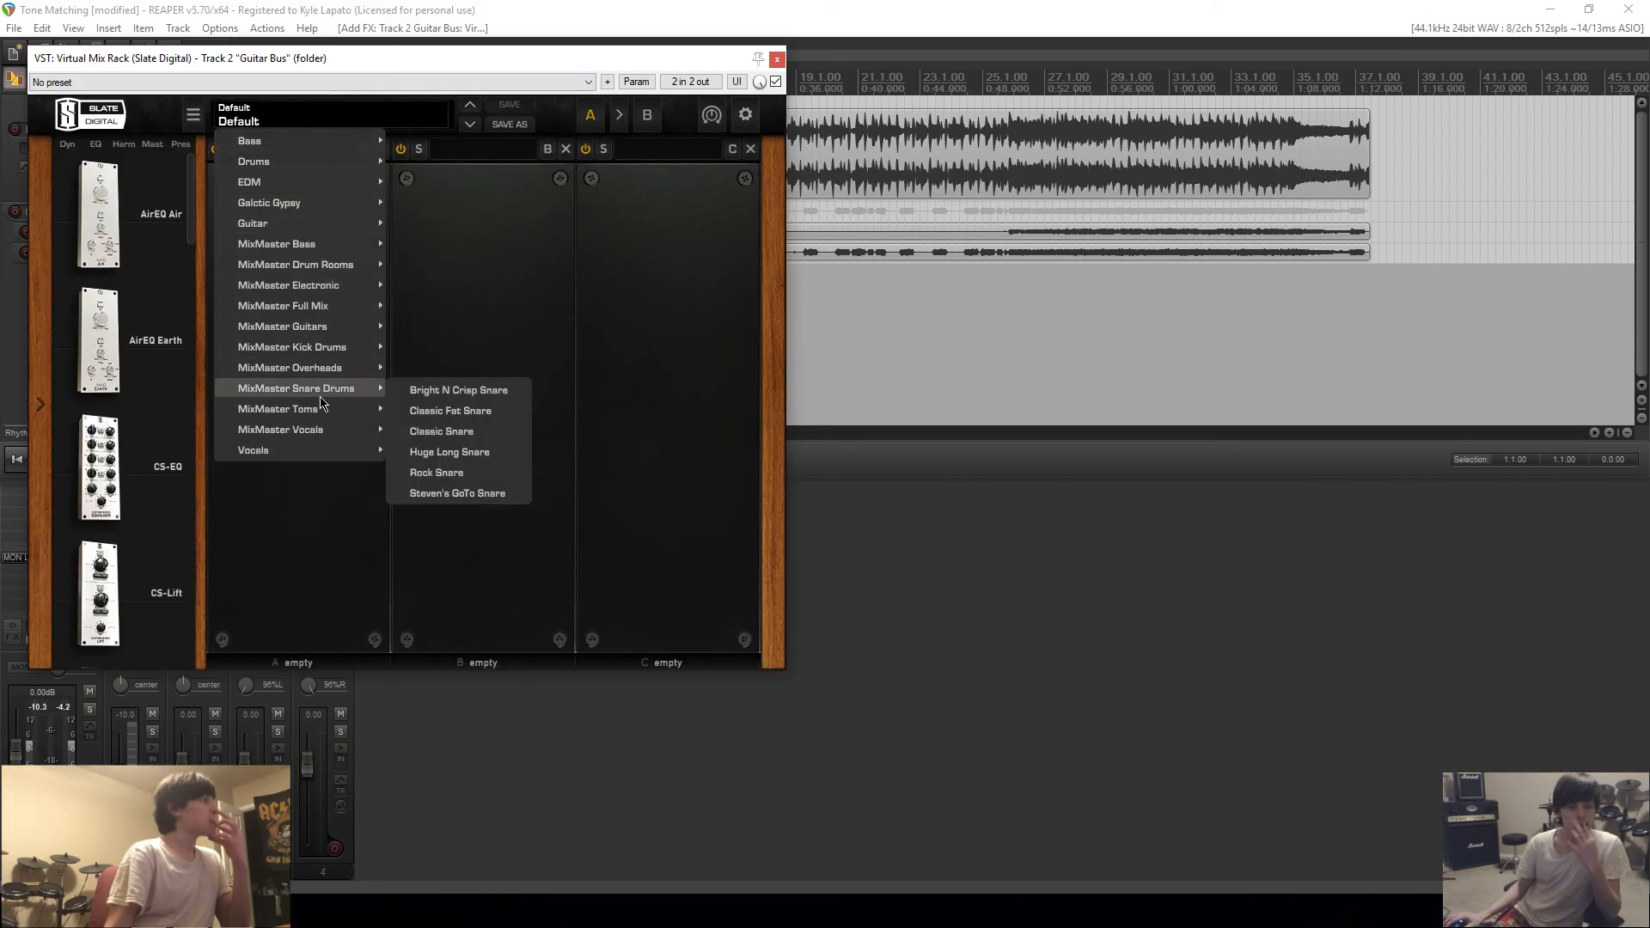
mouse_move(344, 326)
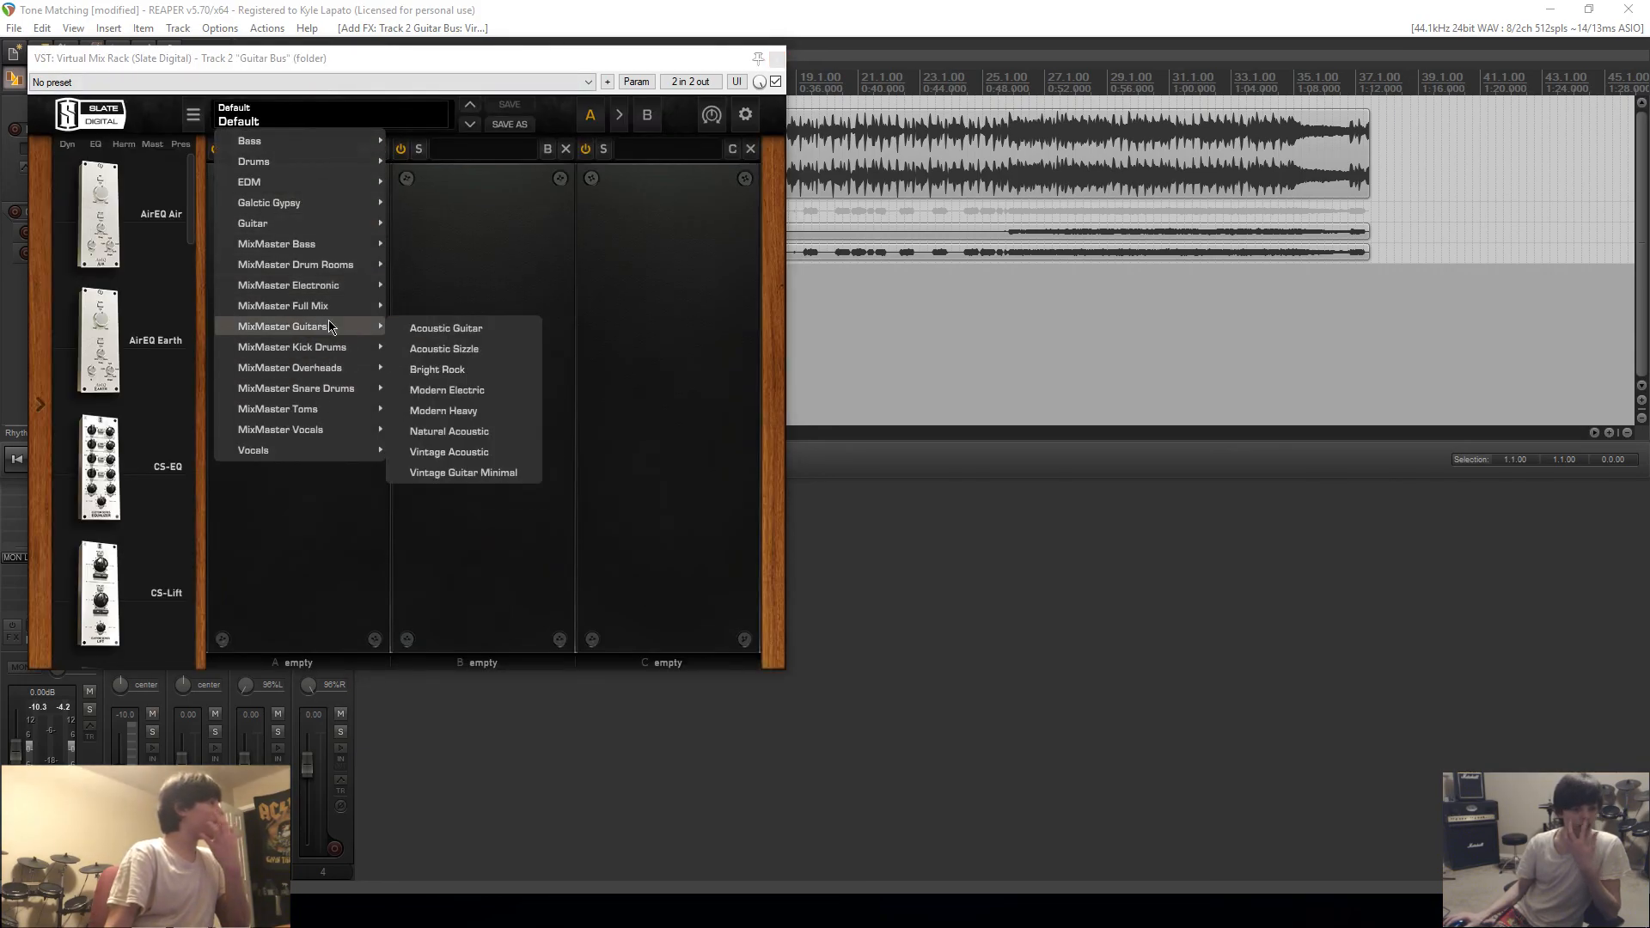
left_click(495, 474)
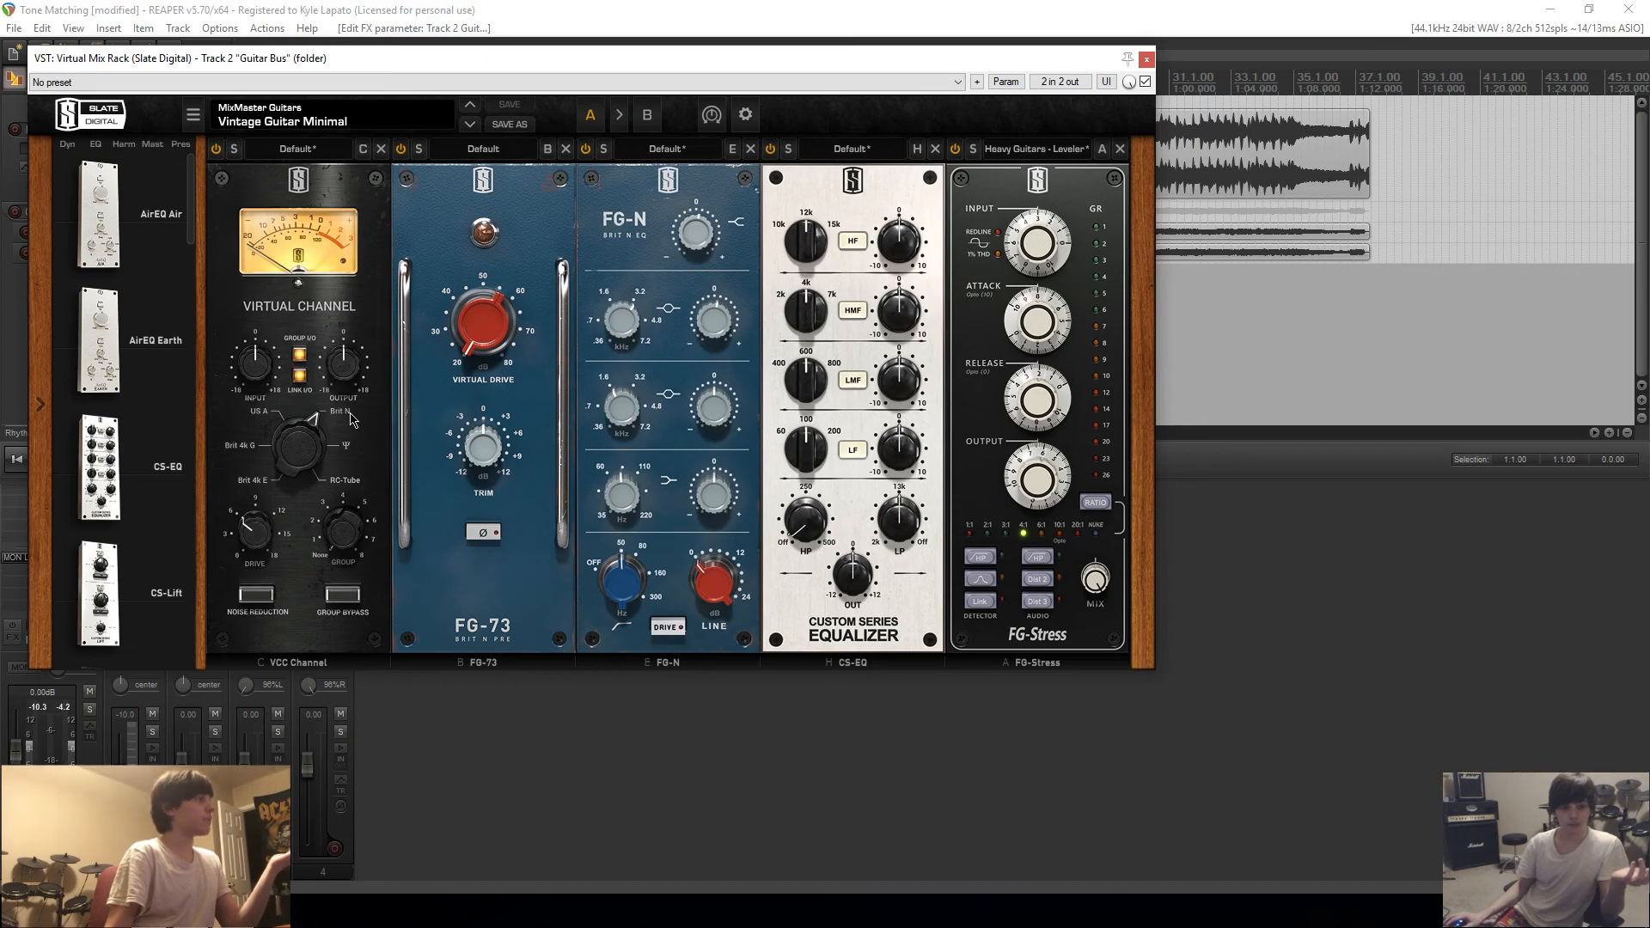
Step: Examine the controls of the Virtual Channel, FG-N and Custom Series Equalizer modules in the rack
mouse_move(294, 241)
left_mouse_down()
mouse_move(379, 257)
mouse_move(324, 246)
left_mouse_up()
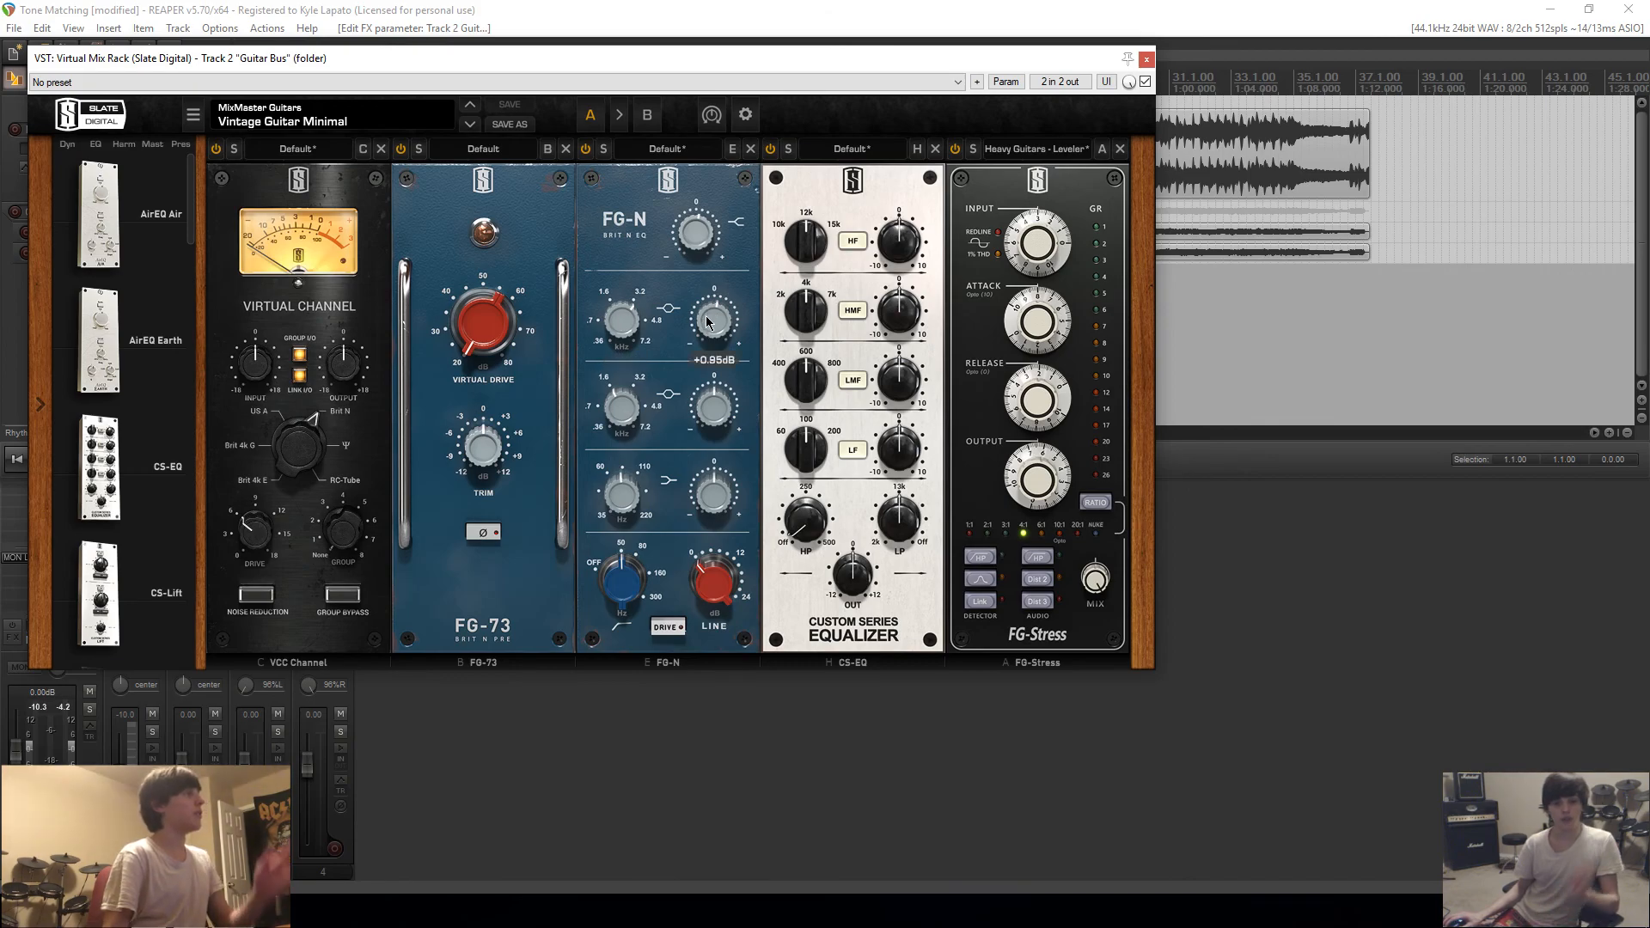
mouse_move(688, 228)
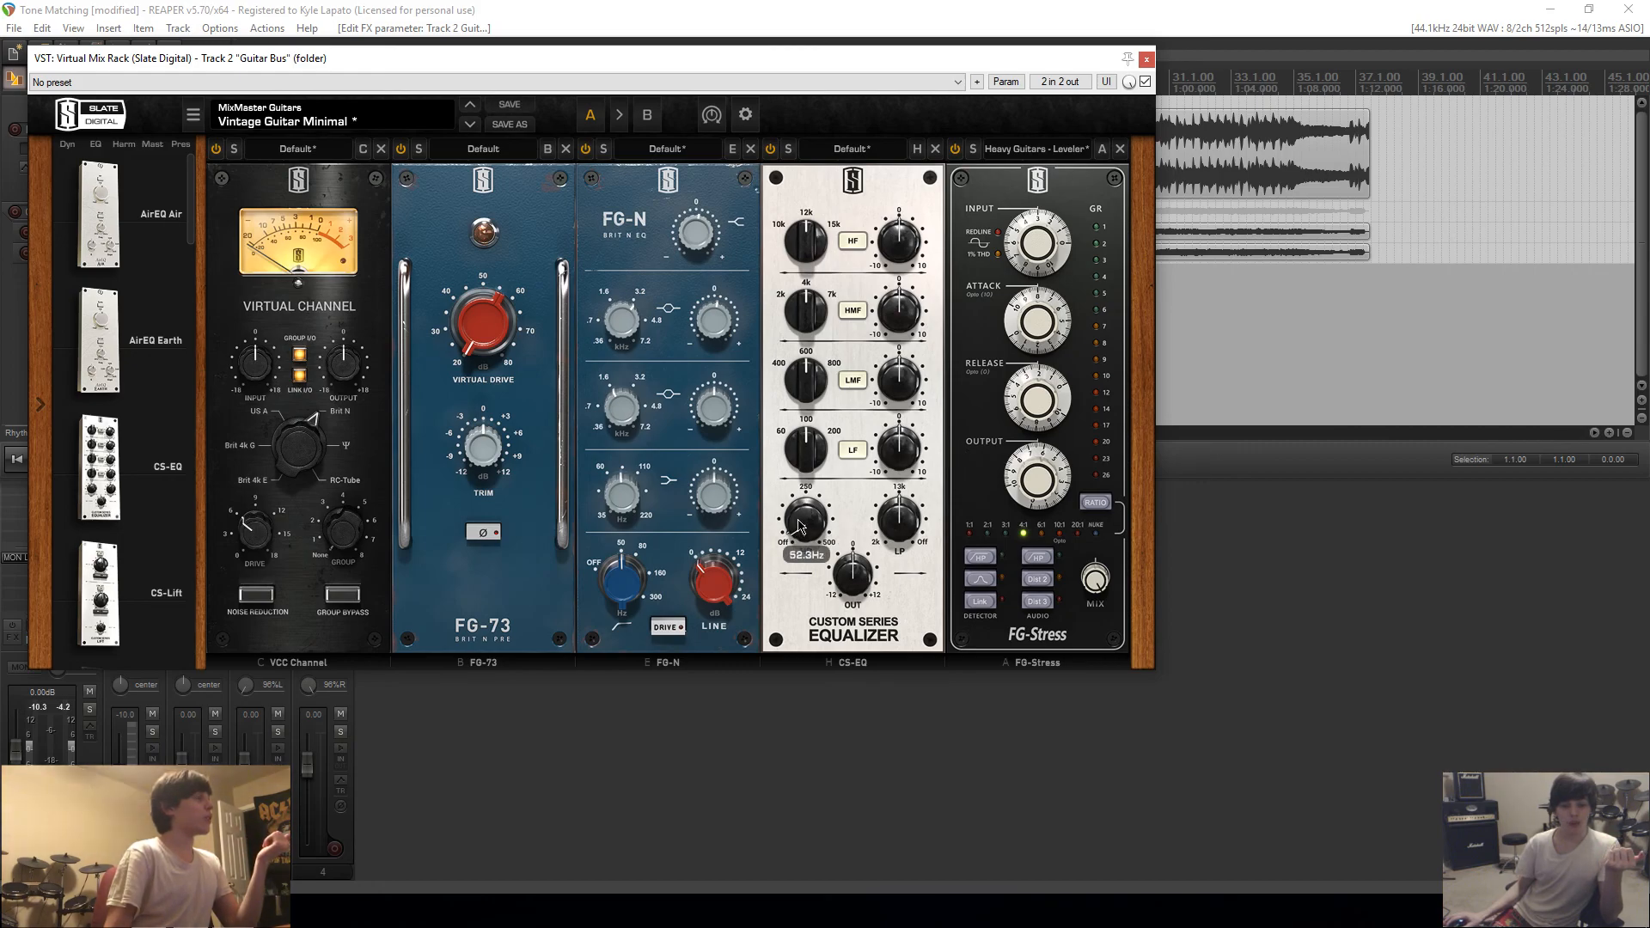
mouse_move(894, 528)
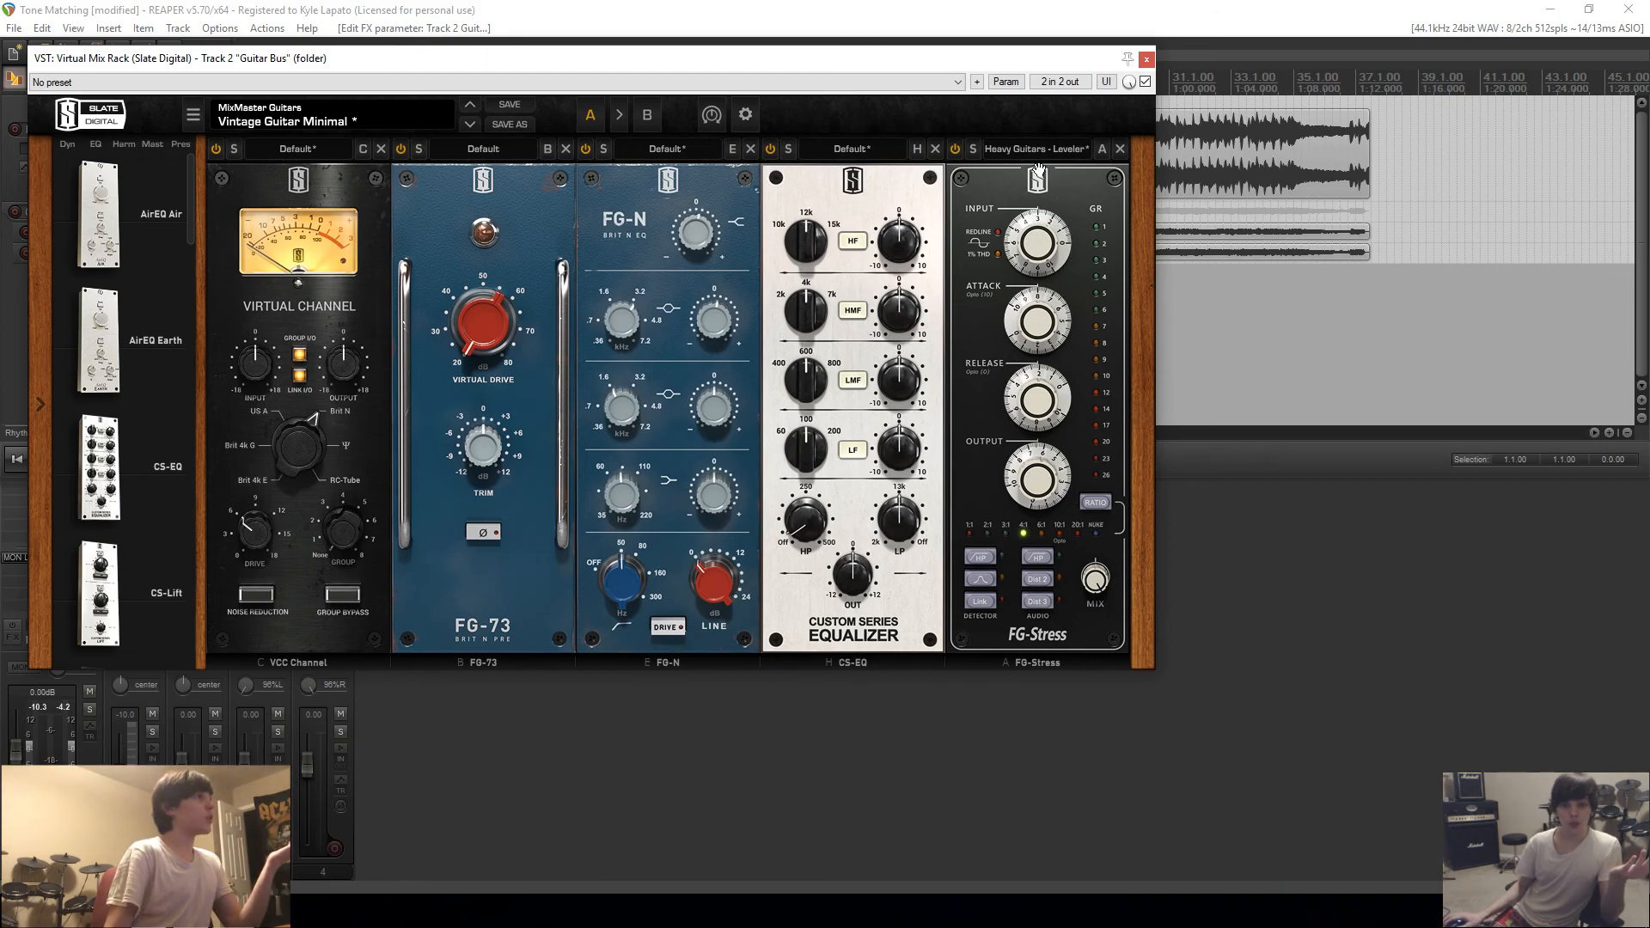
Step: Audition the song with the Guitar Bus rack active, keeping the tracks in view, and close the plugin window
left_click_drag(1064, 64, 1278, 217)
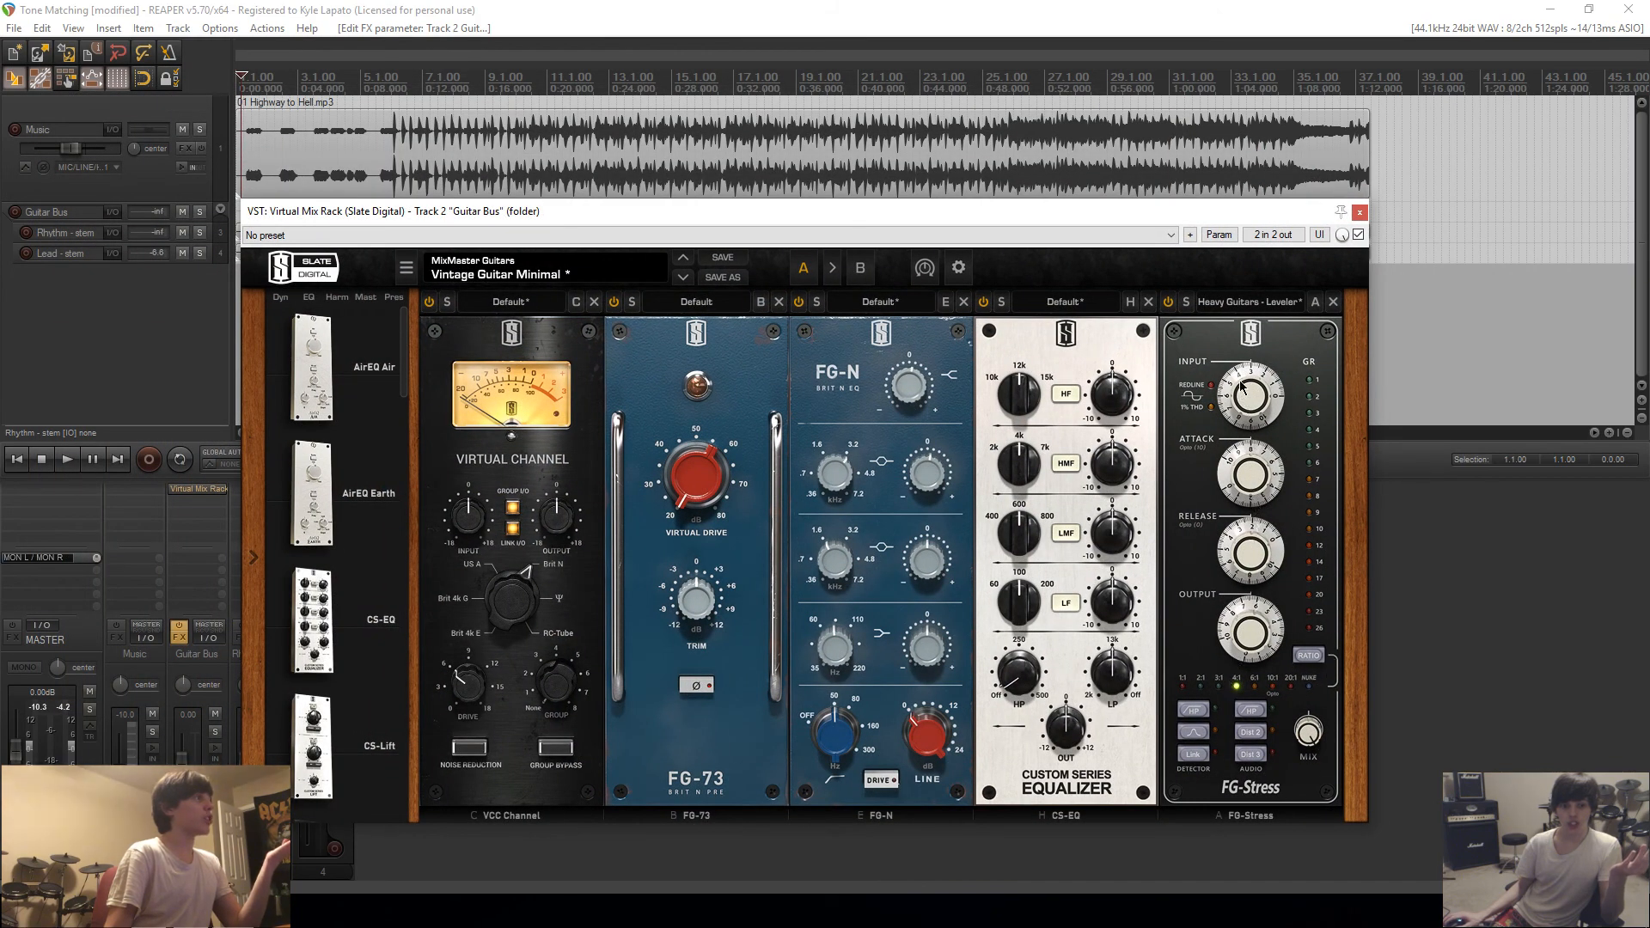
left_click_drag(869, 216, 891, 294)
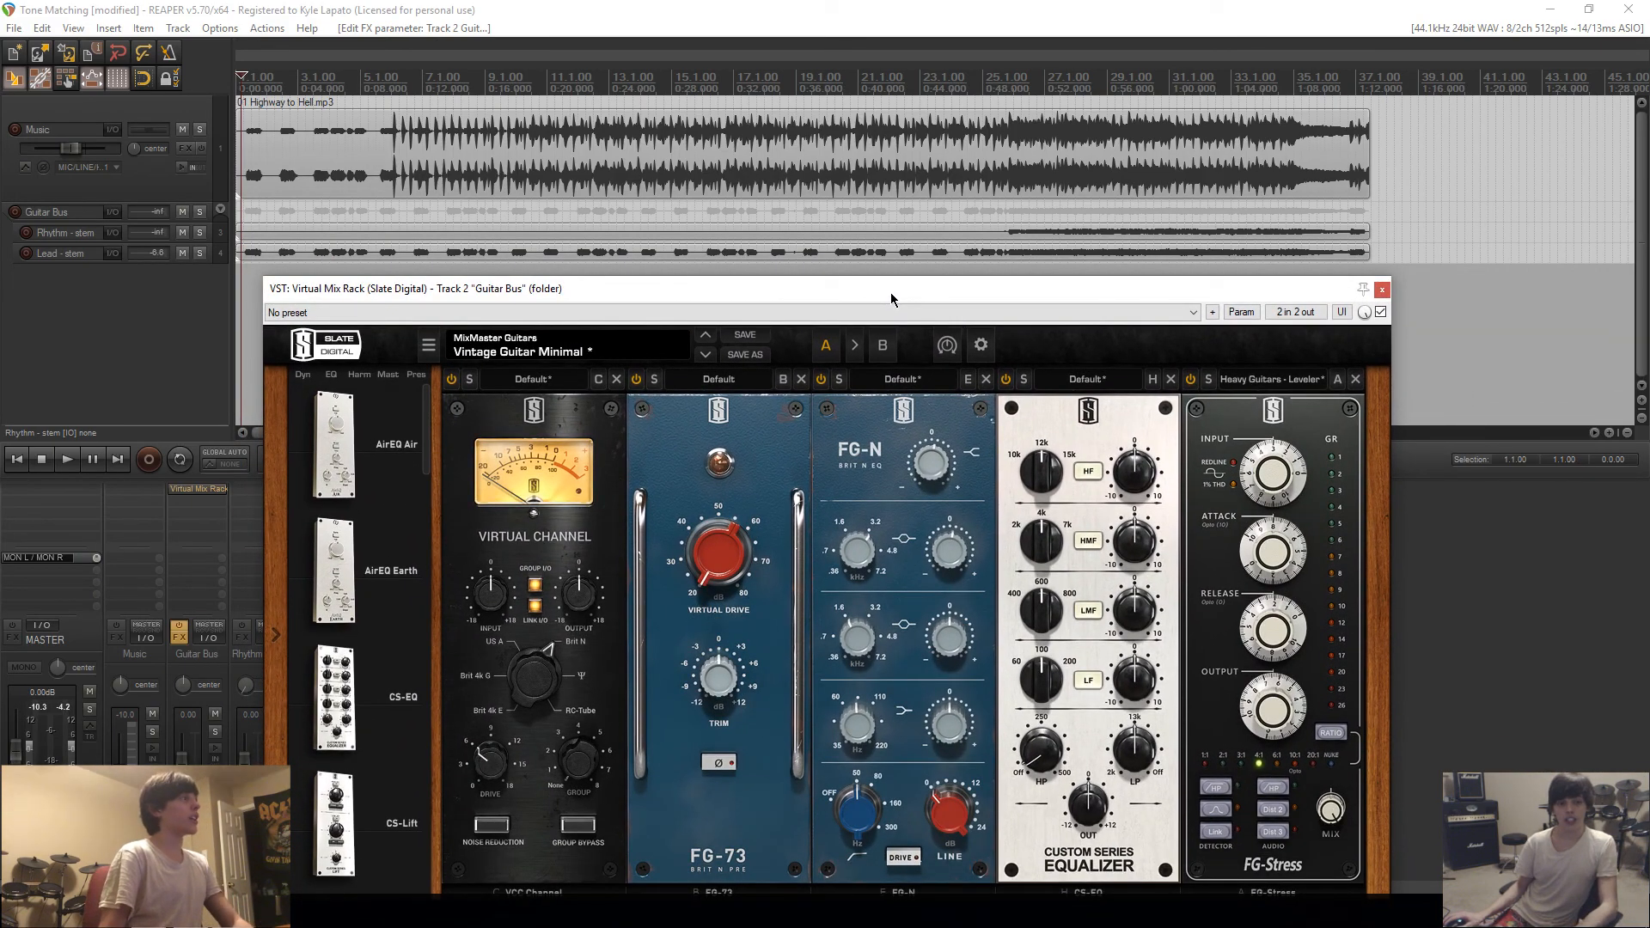
key("space")
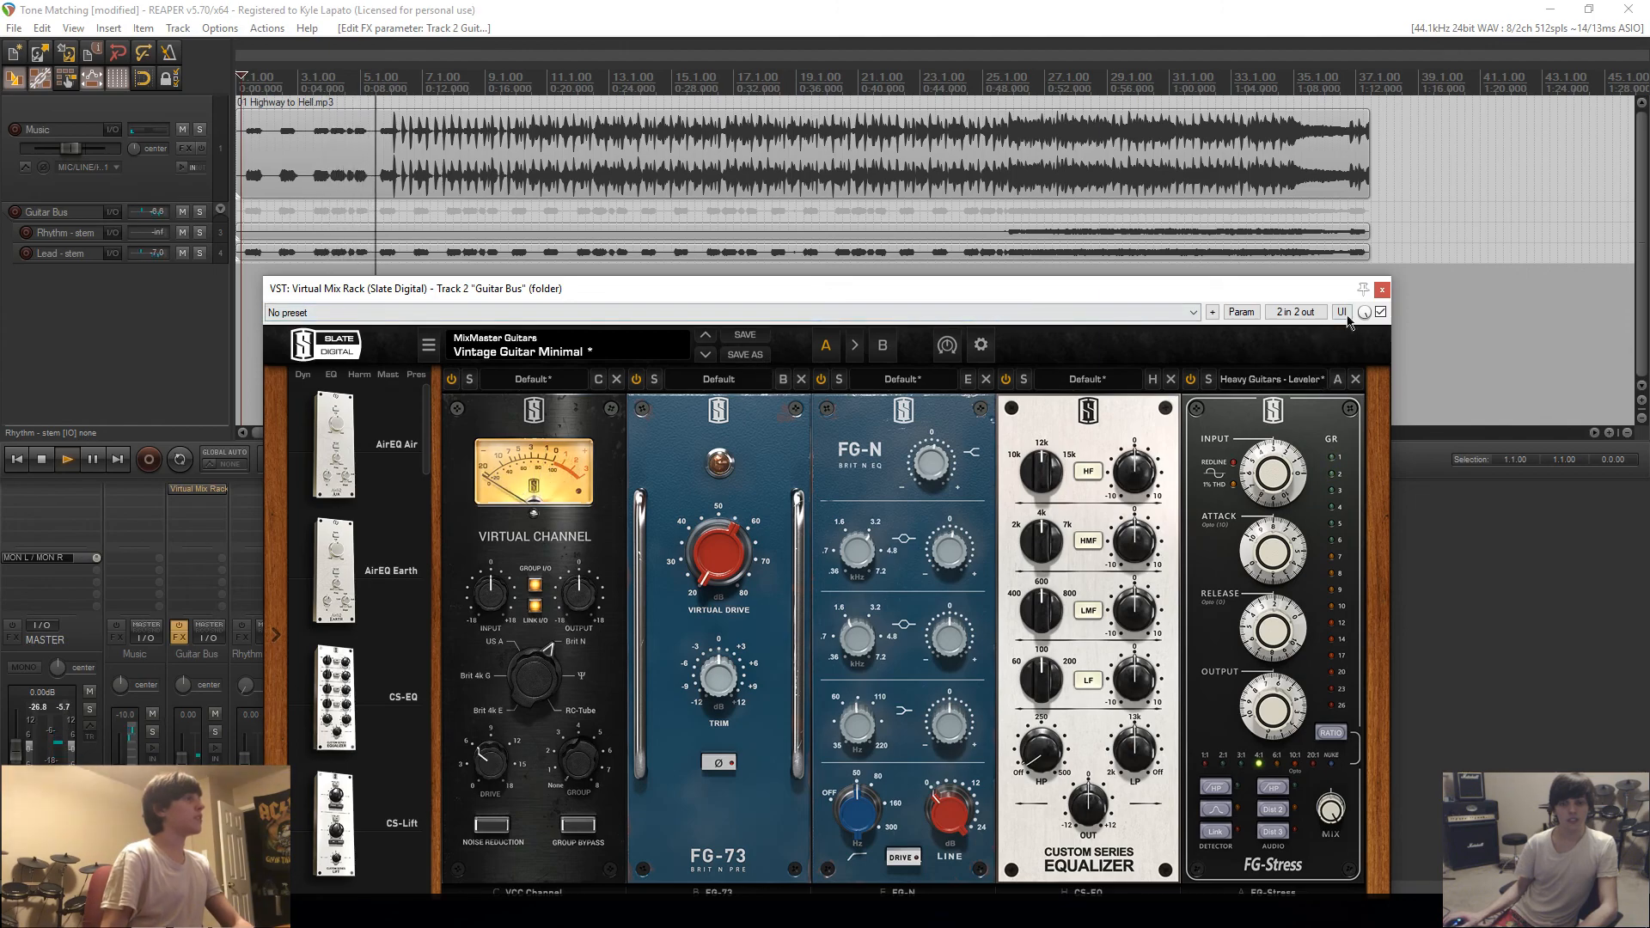
left_click(1379, 292)
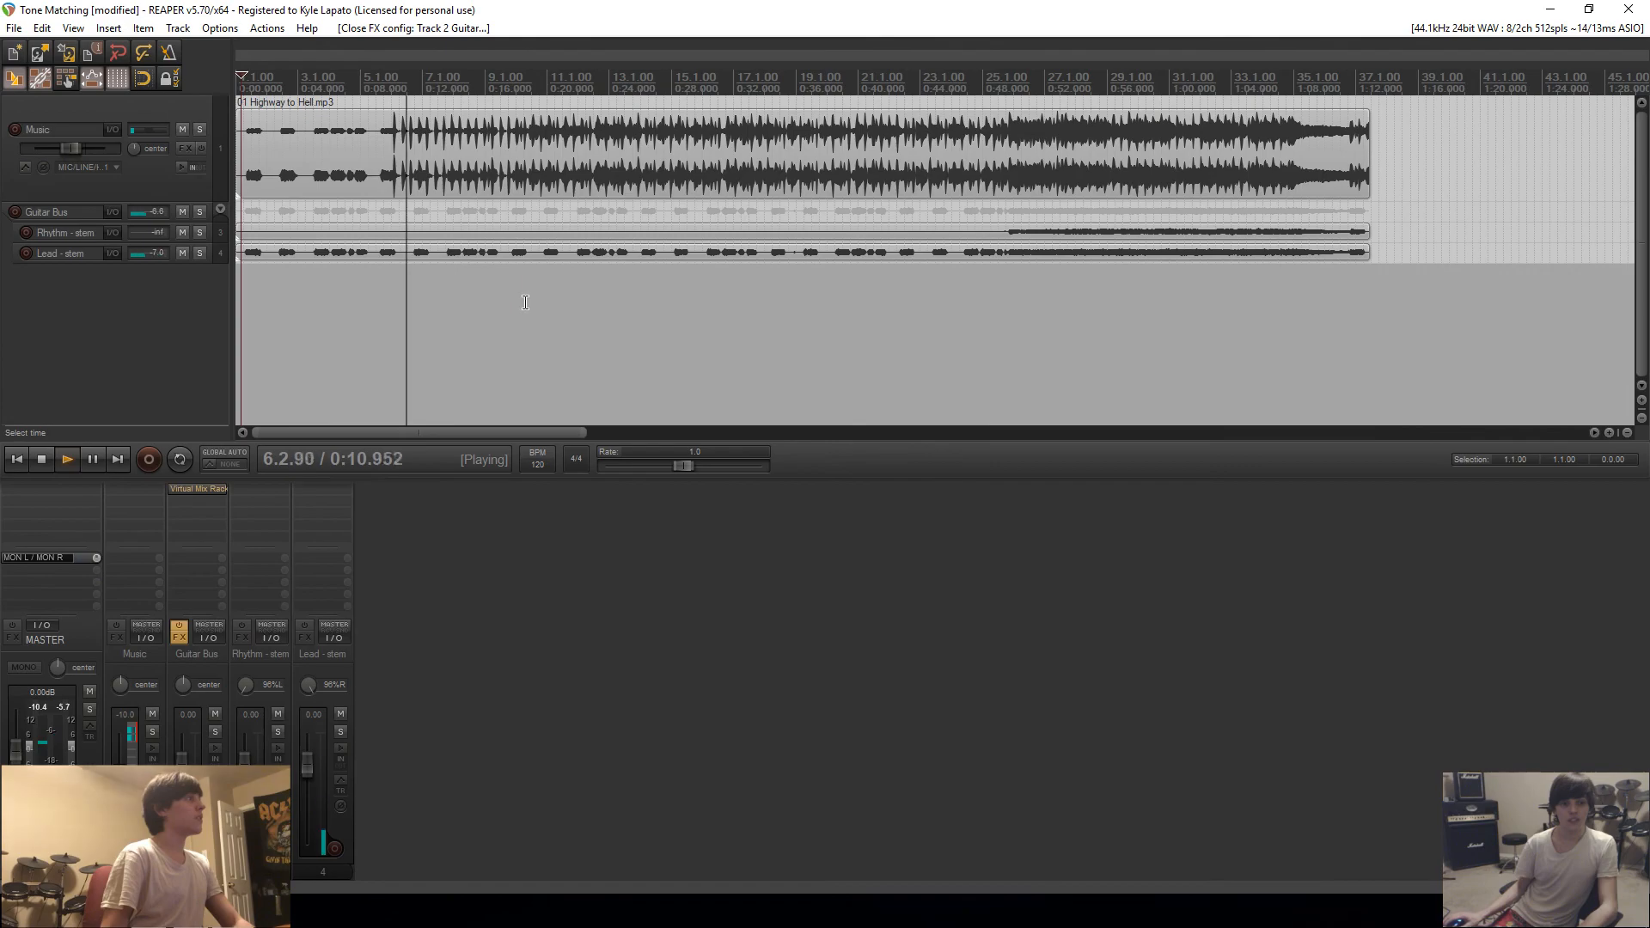
Step: Stop playback, select the Lead - stem item and place the edit cursor on it at about 4.1.26
left_click(309, 254)
key("space")
scroll(709, 320, "up", 6)
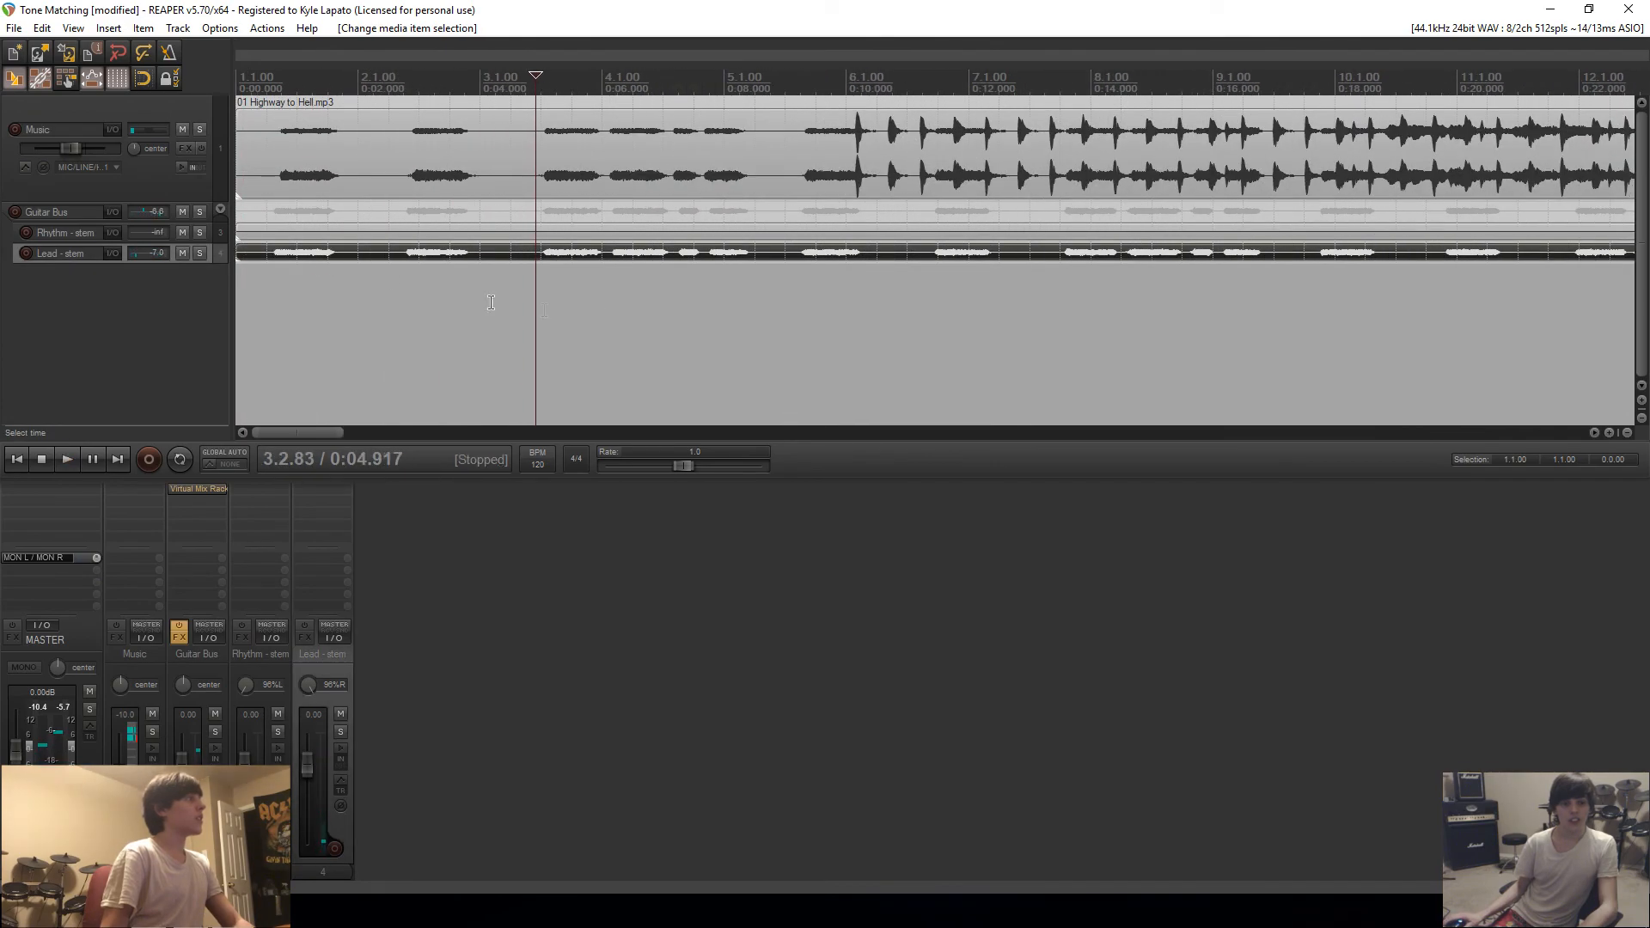
left_click(977, 260)
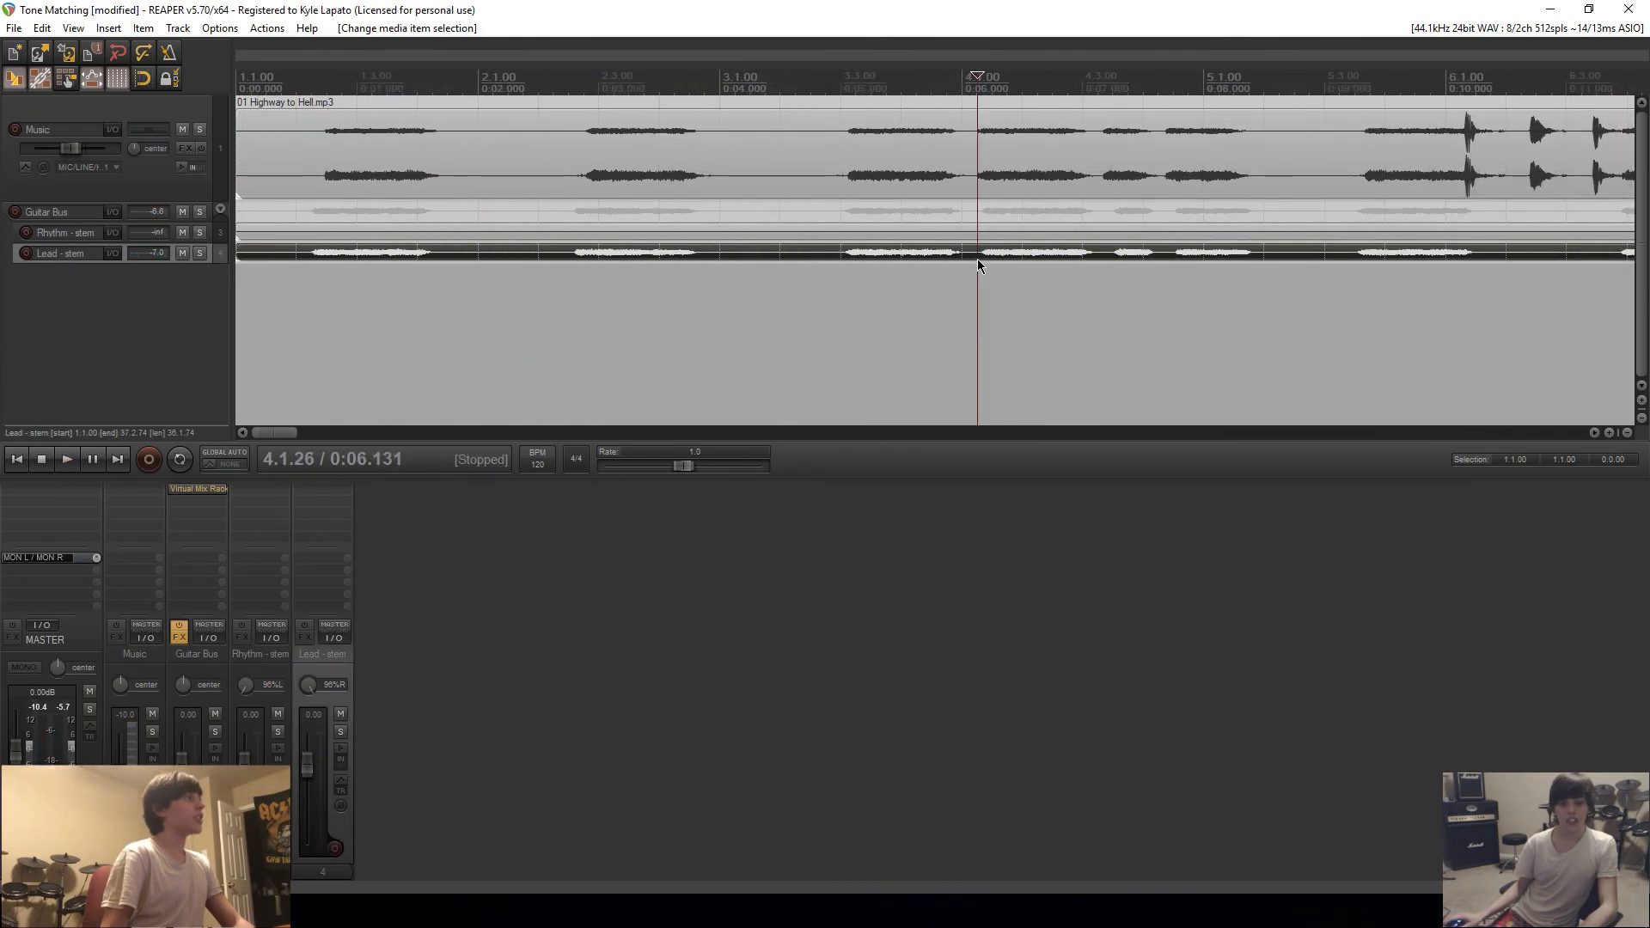
Step: Try splitting the Lead - stem item at 4.1.26 and shifting the part after the split slightly earlier, then audition the edit
scroll(974, 271, "up", 3)
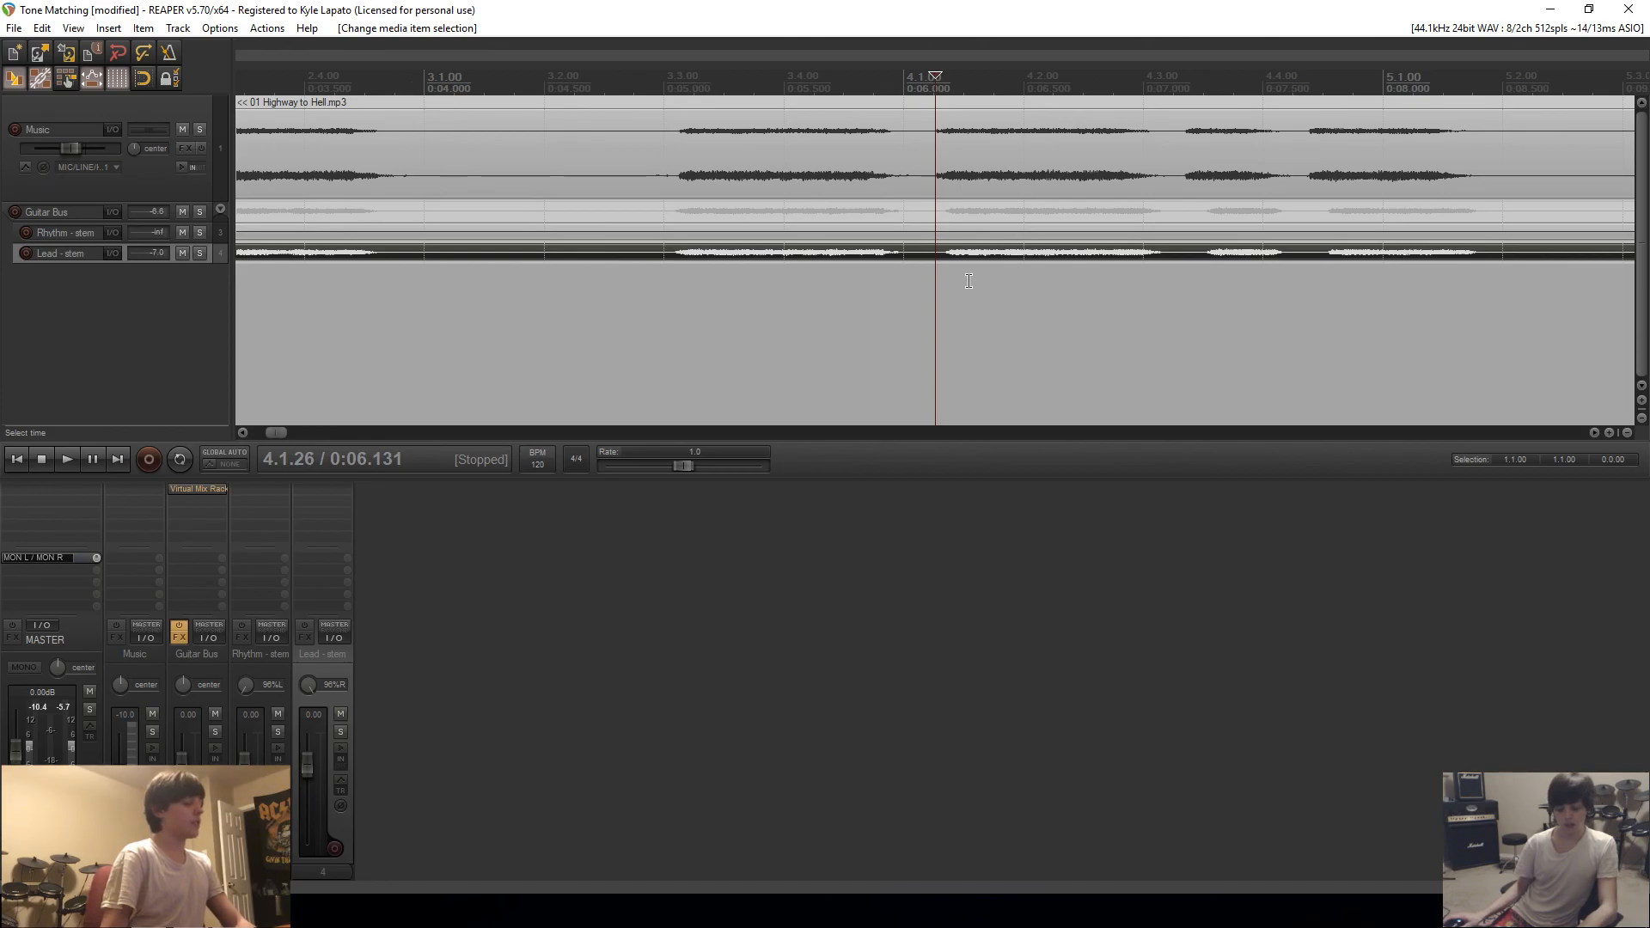
key("s")
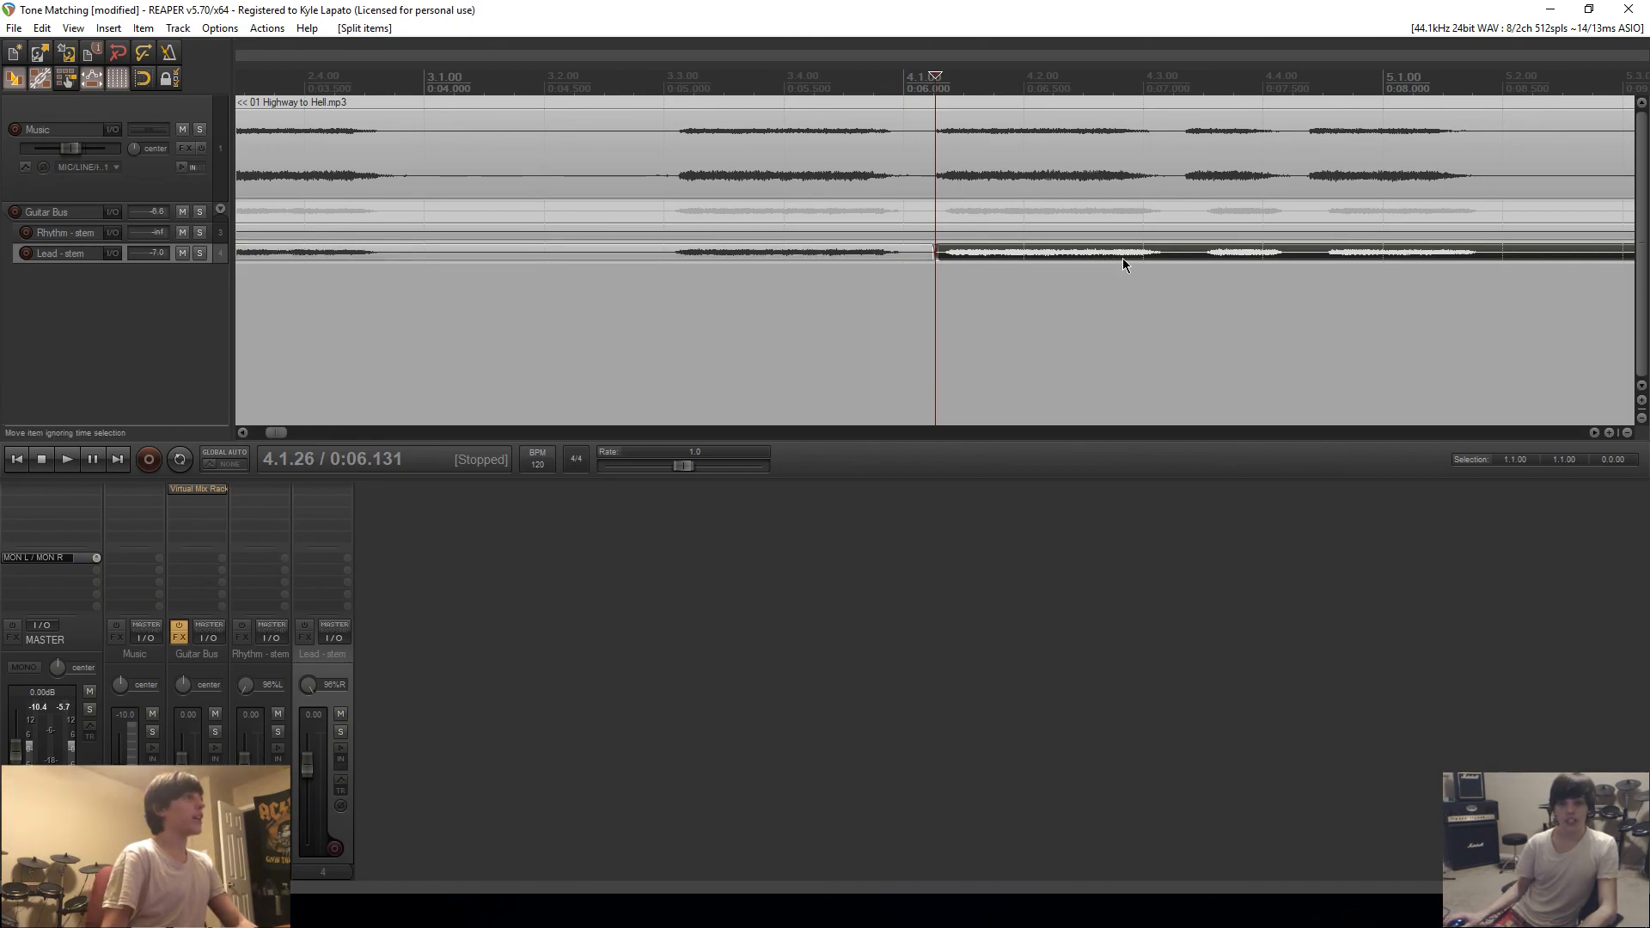
left_click_drag(1122, 258, 1108, 253)
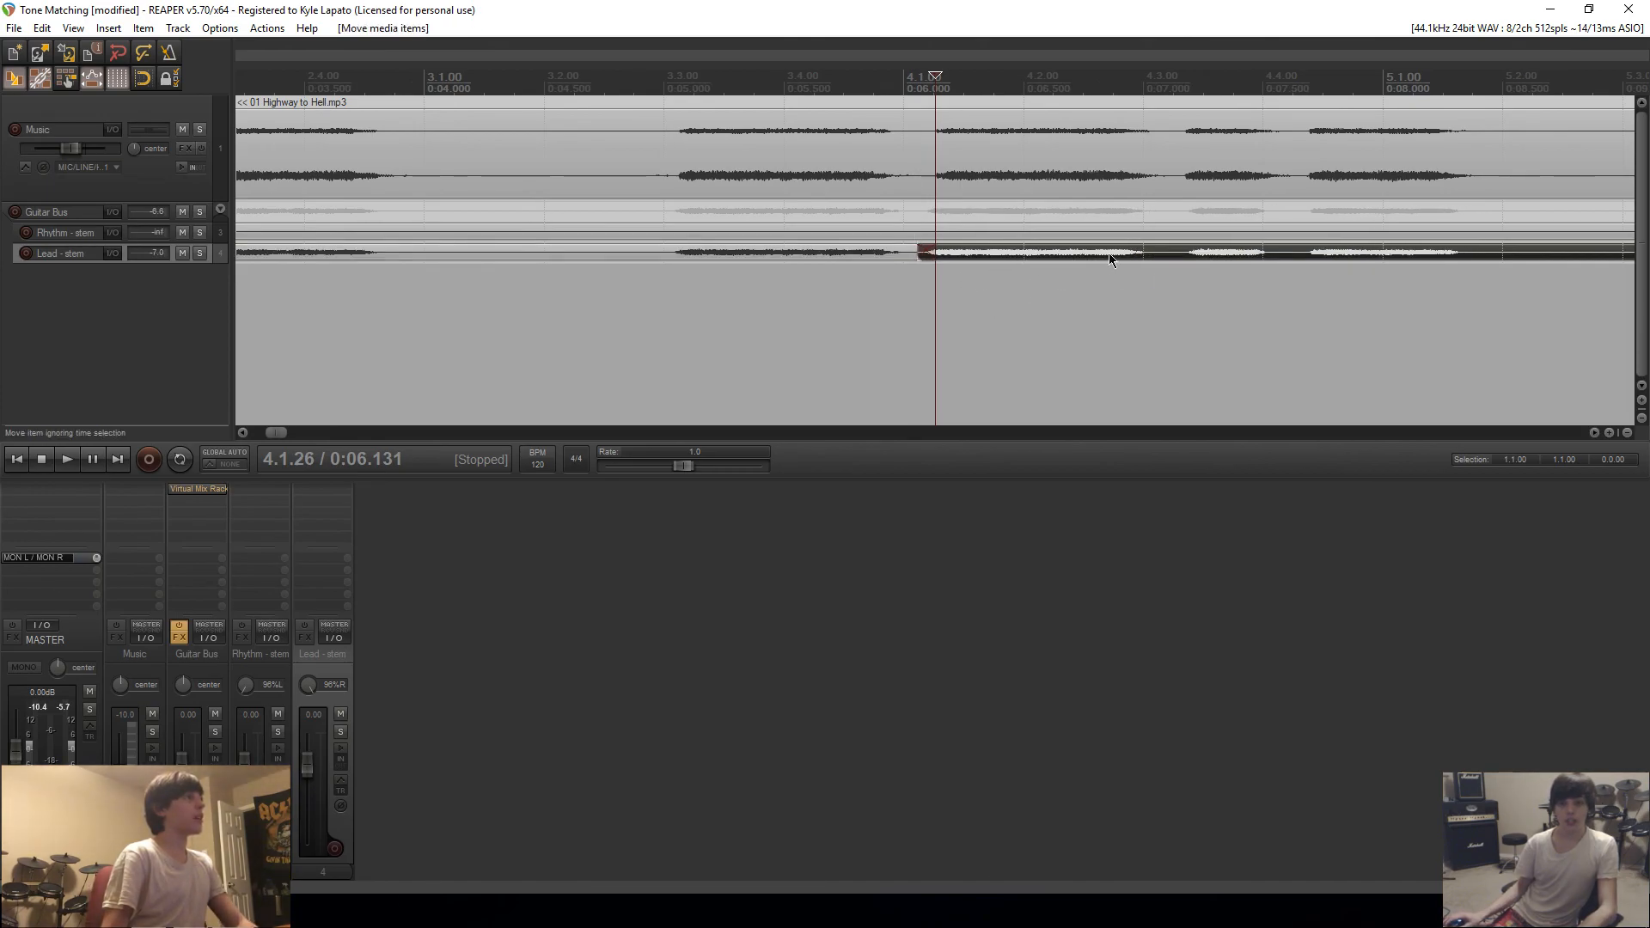
left_click(799, 299)
key("space")
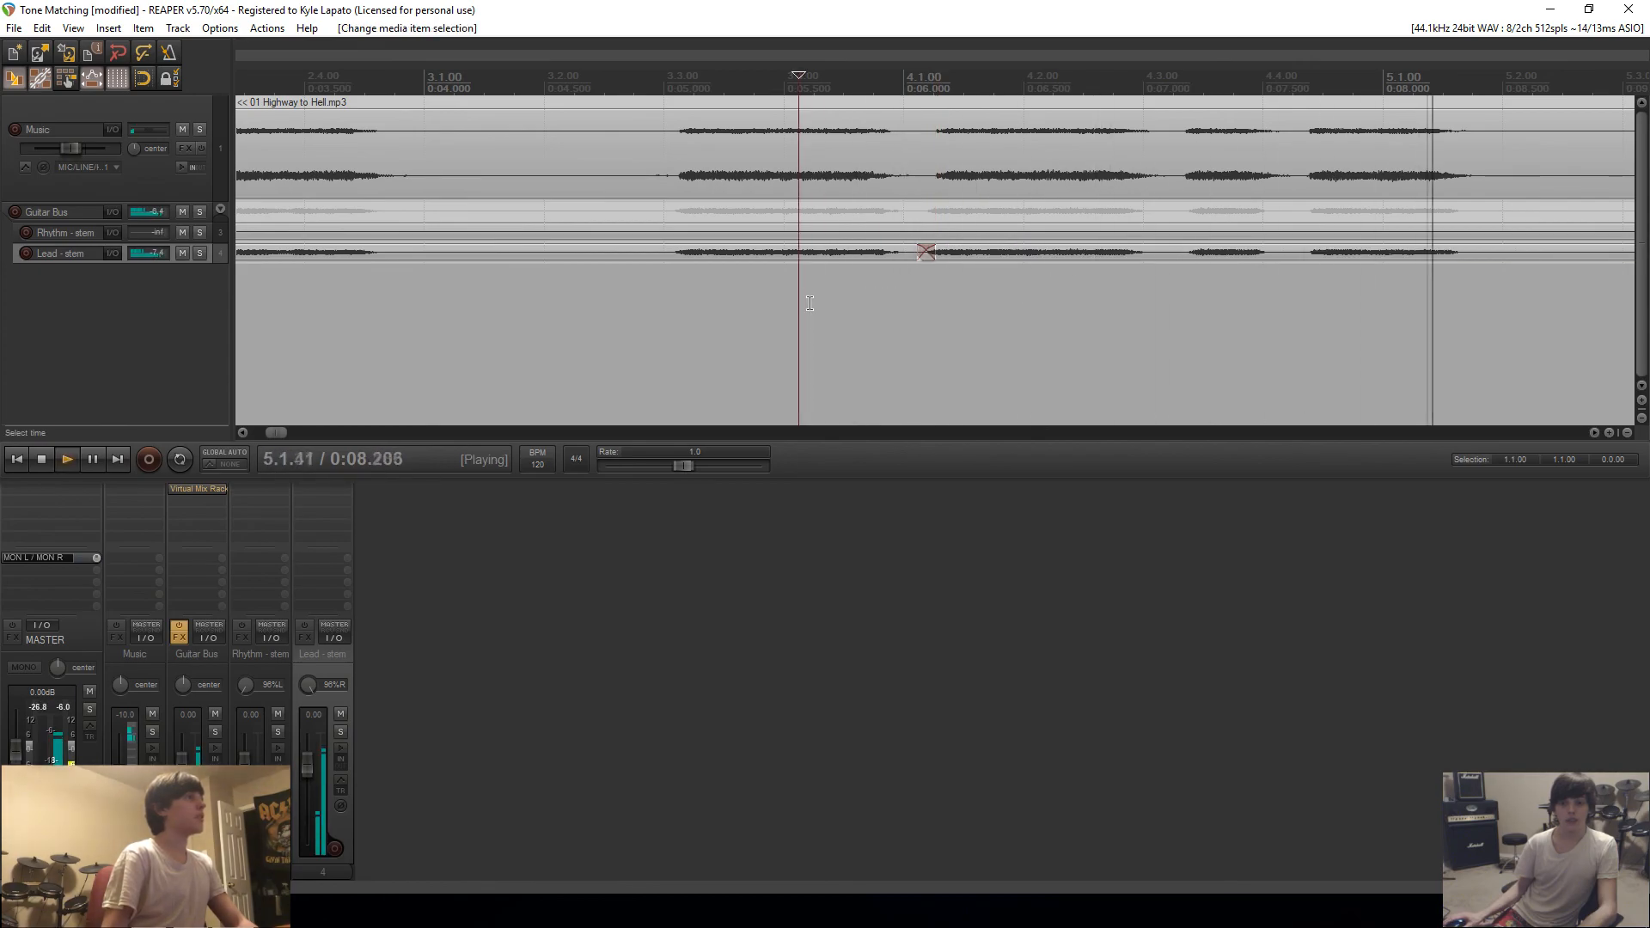
Step: Stop playback and undo the move and the split on the Lead - stem item
scroll(811, 305, "down", 3)
key("space")
key("ctrl+z")
key("ctrl+z")
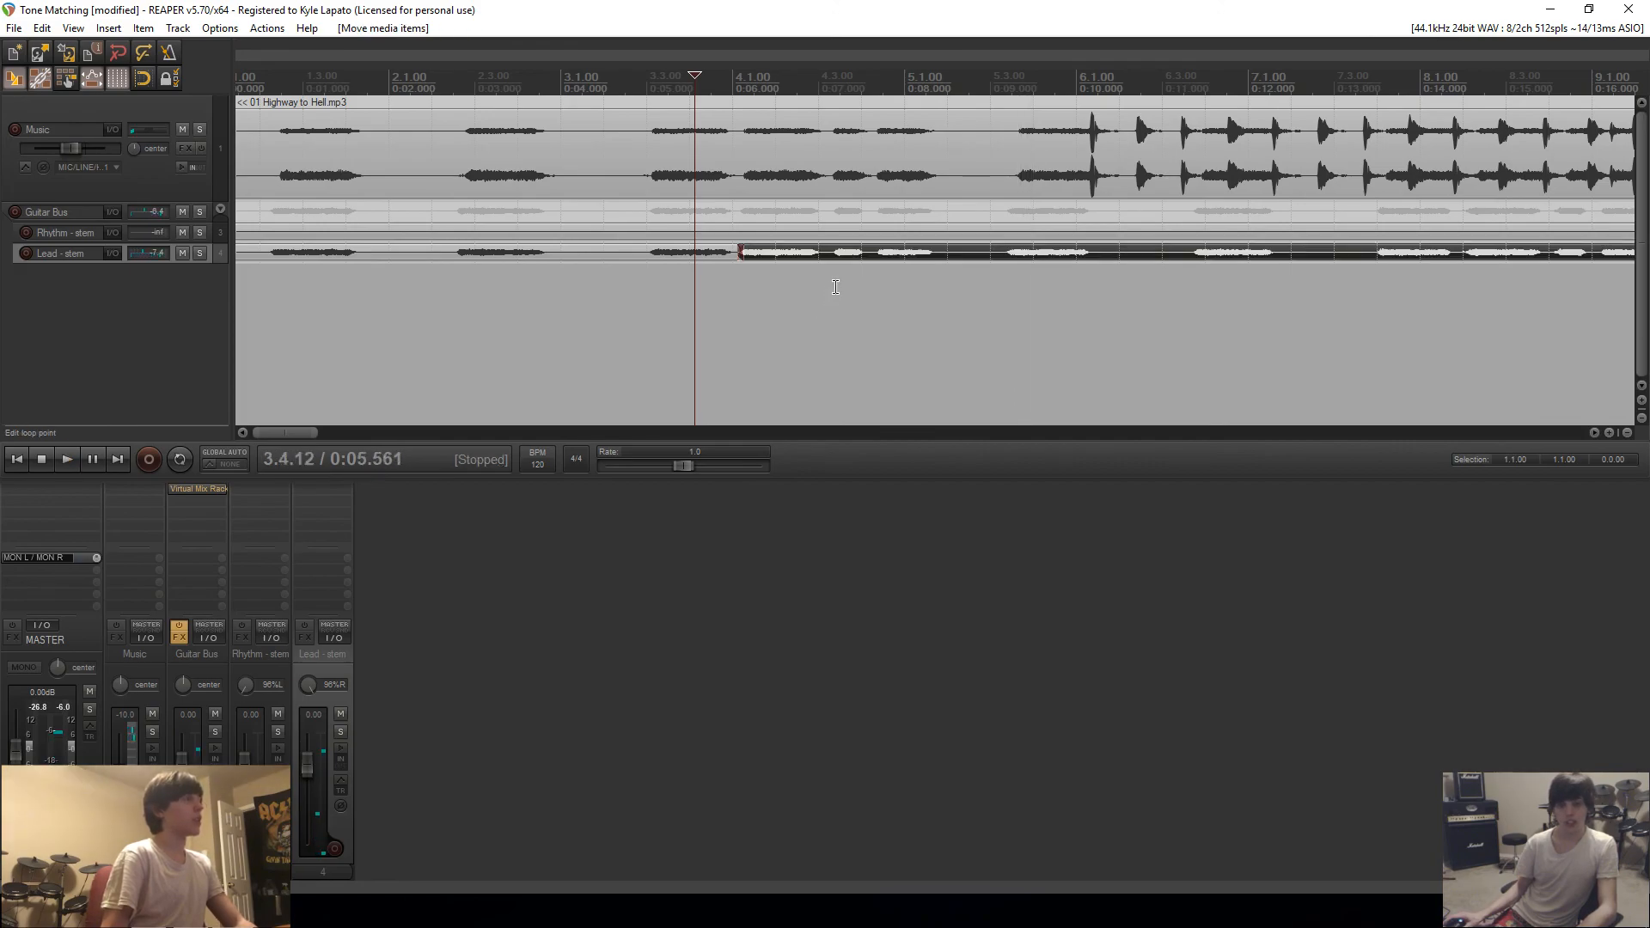
key("ctrl+z")
Step: Split the Lead - stem item at 5.3.48 and 4.1.30, and shift the section between the splits slightly earlier to match the song
left_click(1012, 256)
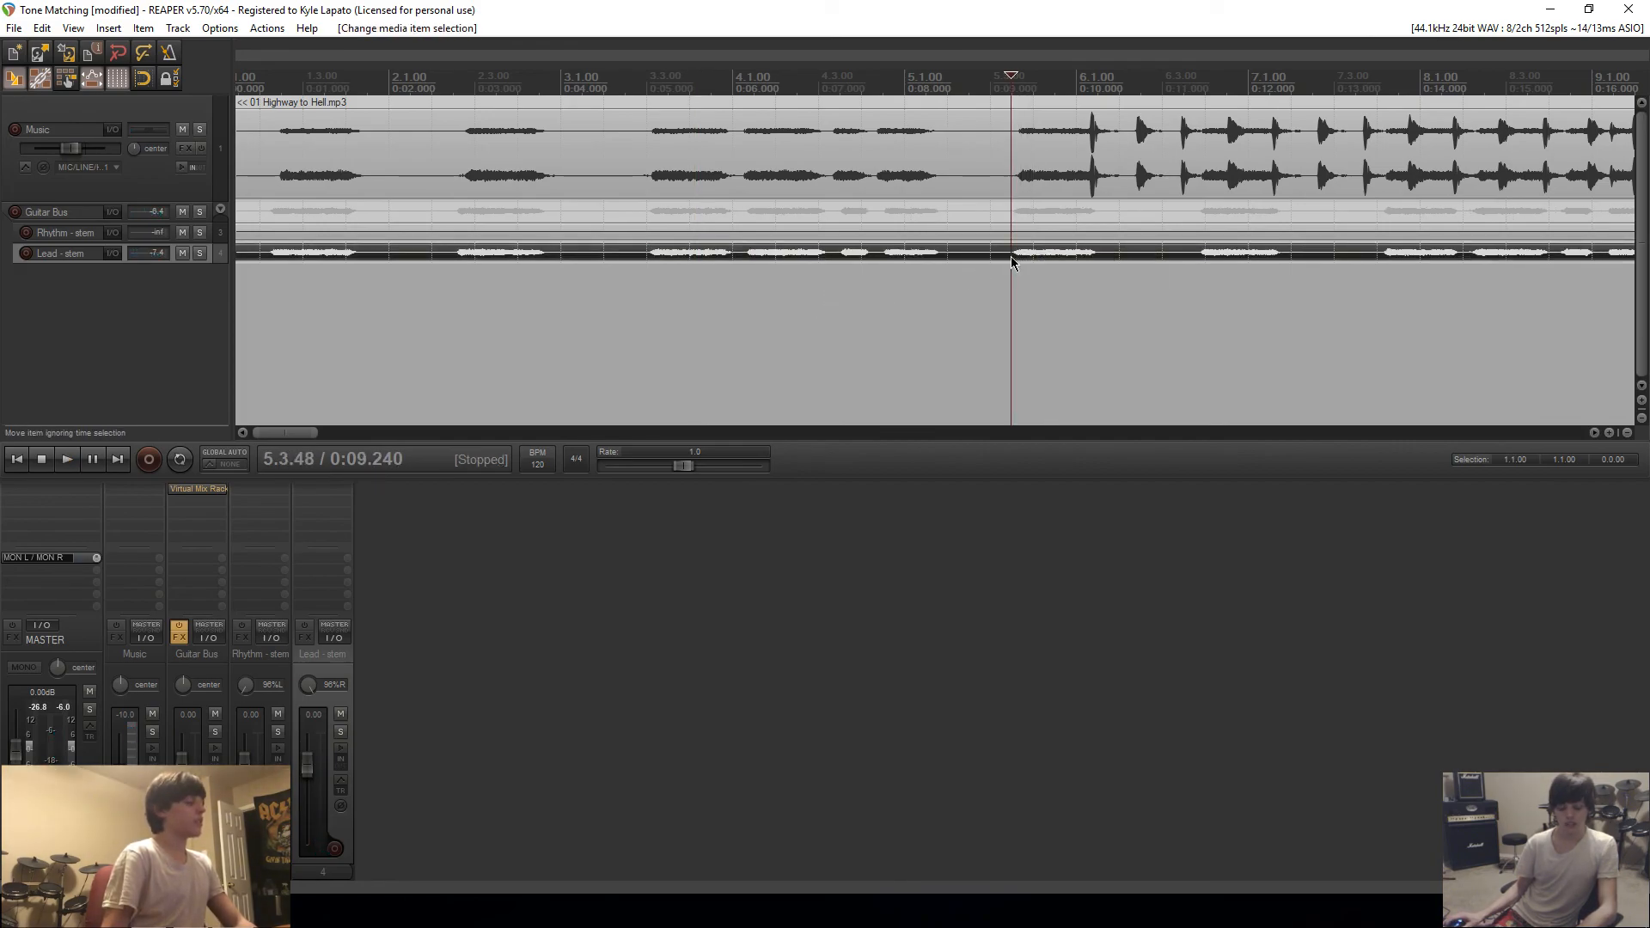
key("s")
left_click(745, 254)
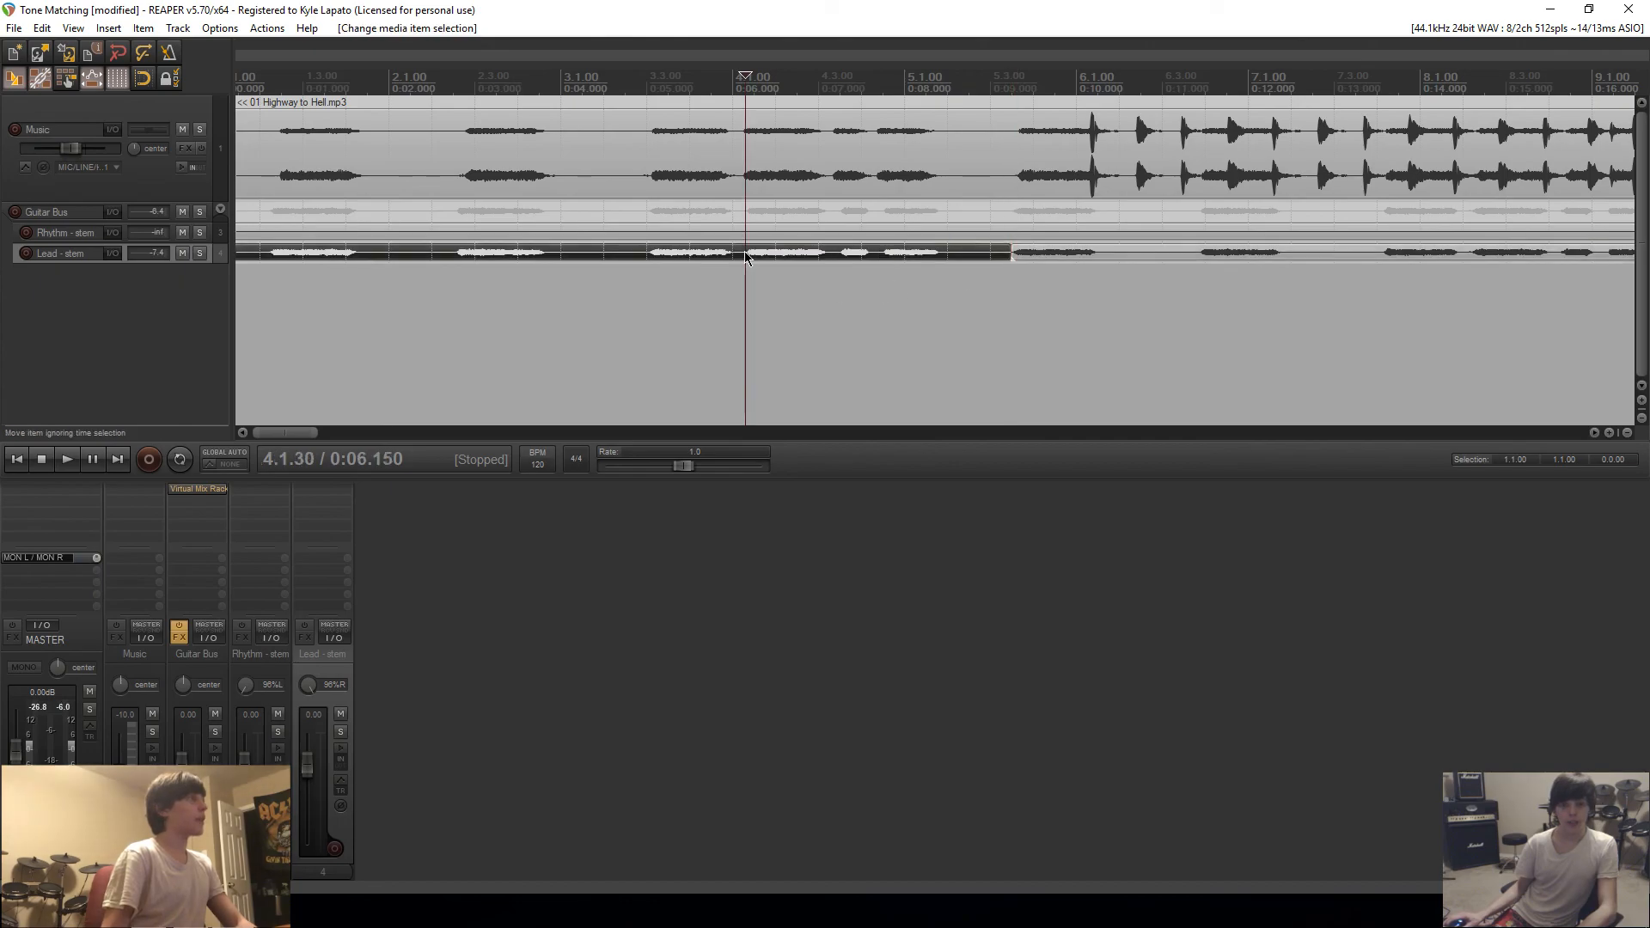
left_click_drag(822, 255, 814, 256)
Step: Audition the edited lead from about 4.1.16, raise the Music track's volume during playback, and stop
left_click(740, 274)
key("space")
scroll(739, 274, "up", 4)
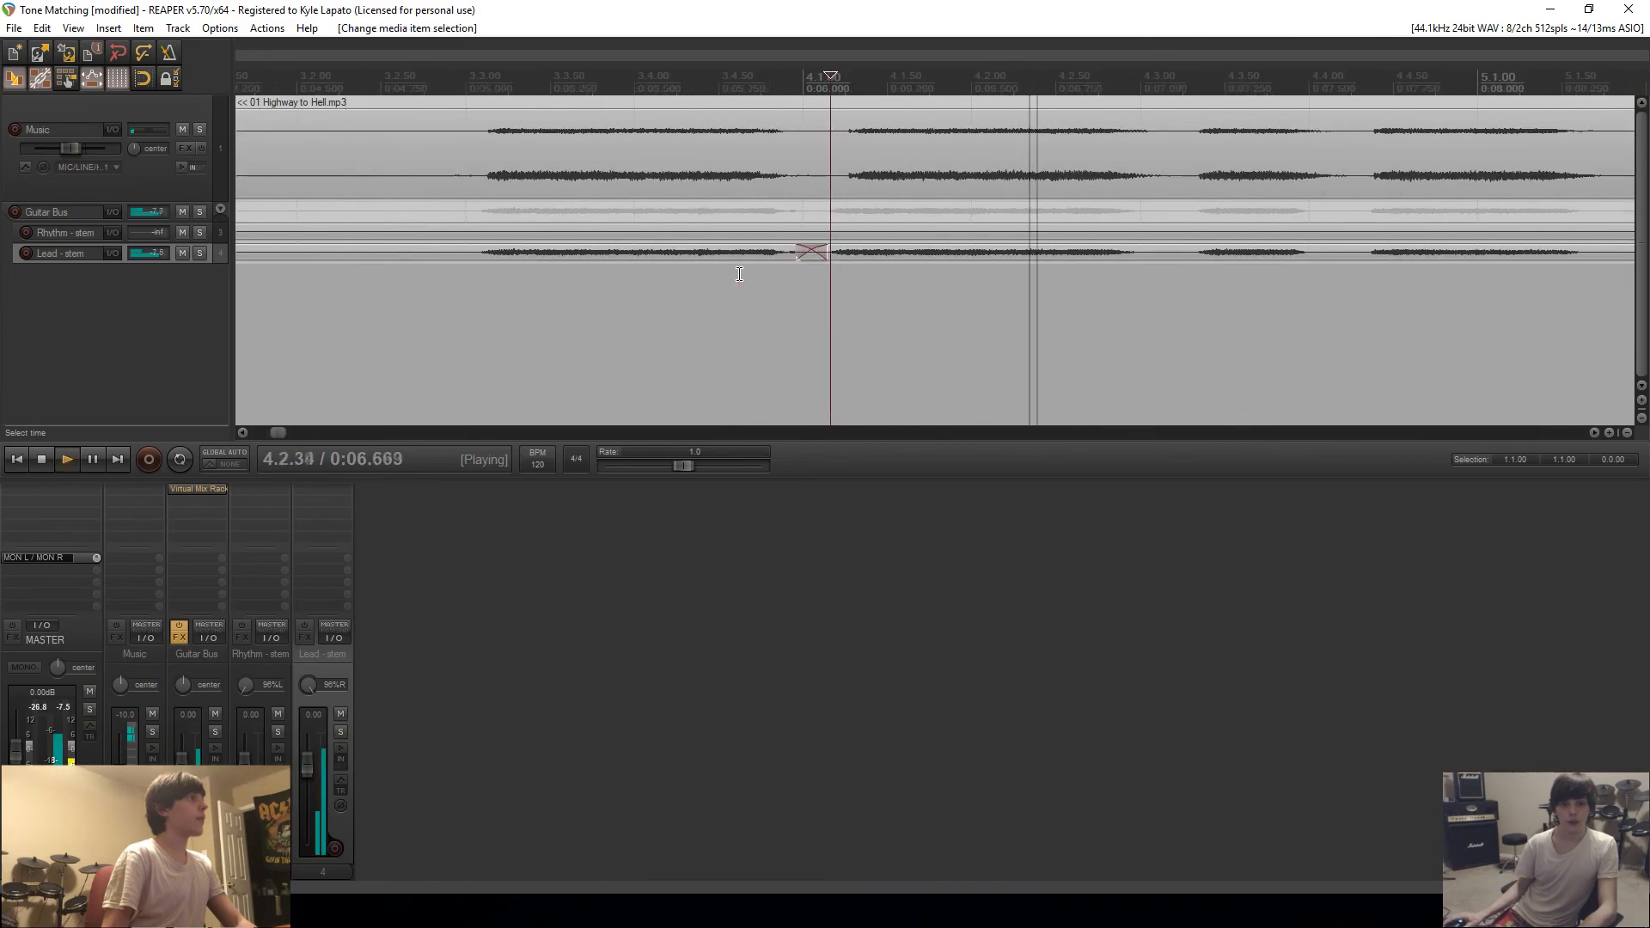
scroll(1064, 290, "down", 3)
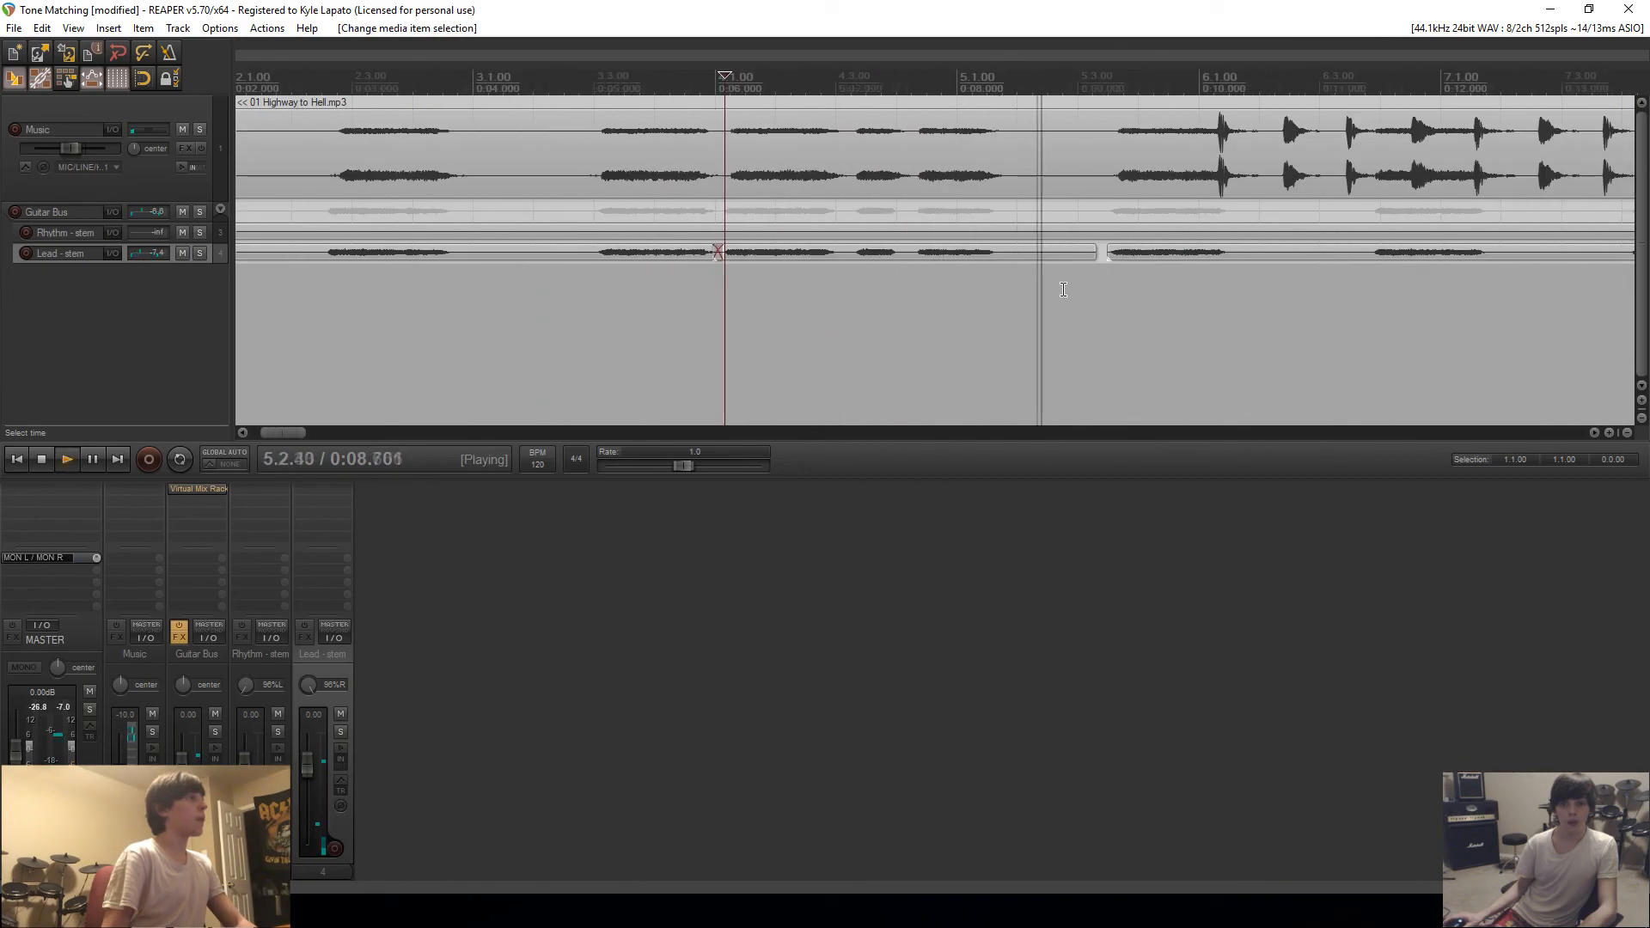
scroll(1083, 286, "down", 3)
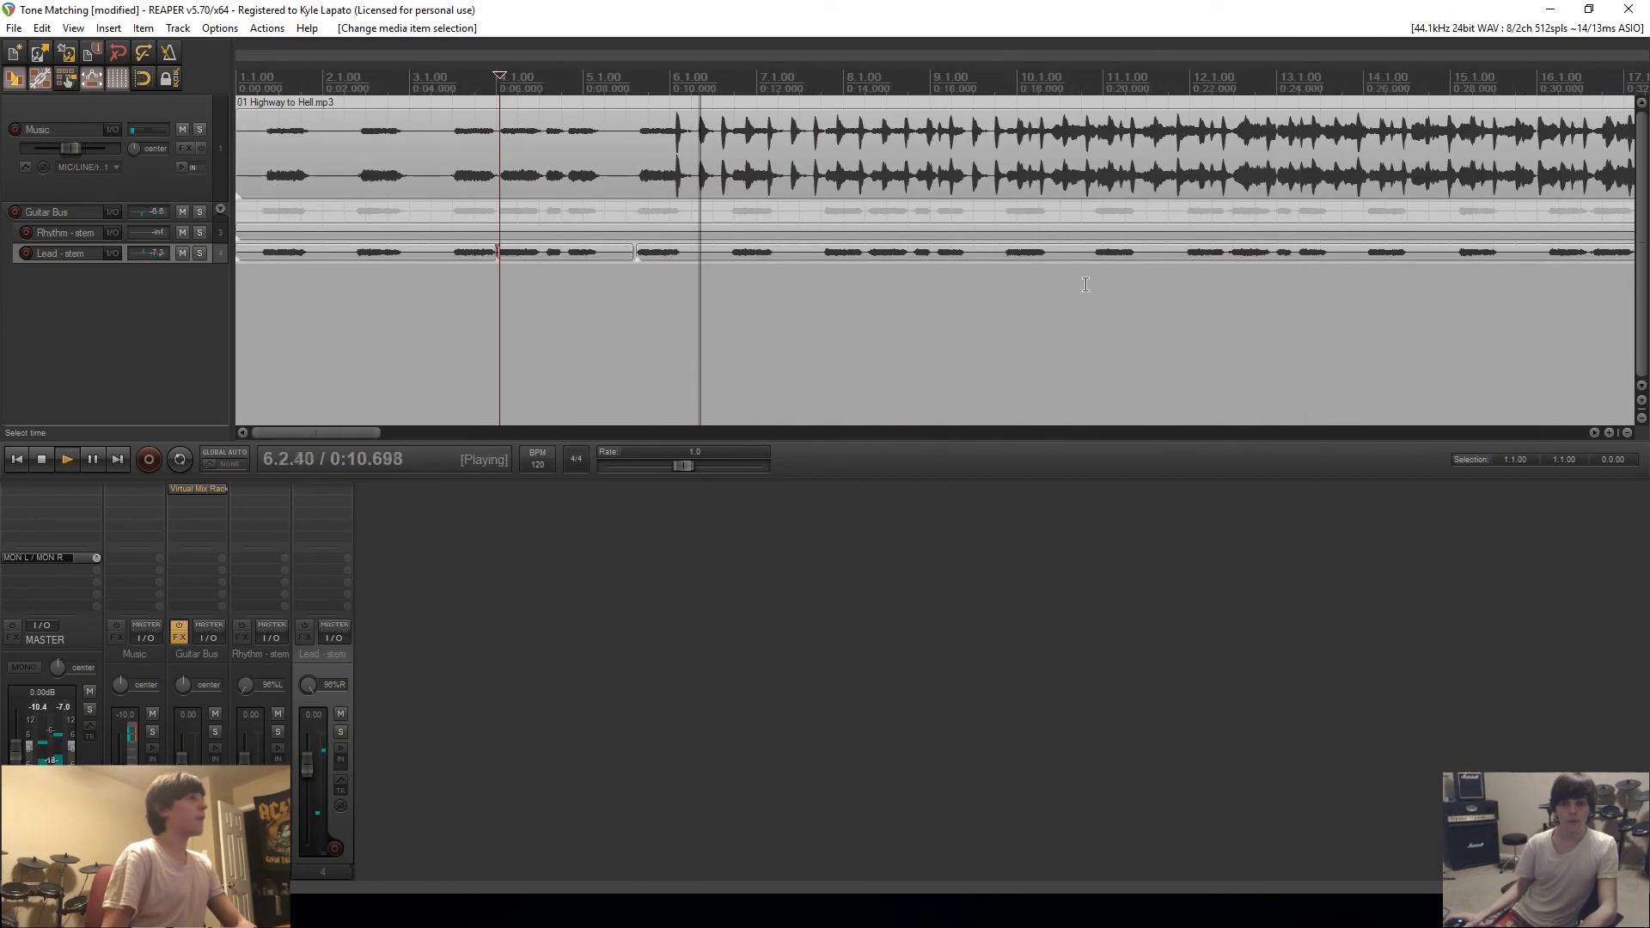
scroll(1083, 286, "down", 1)
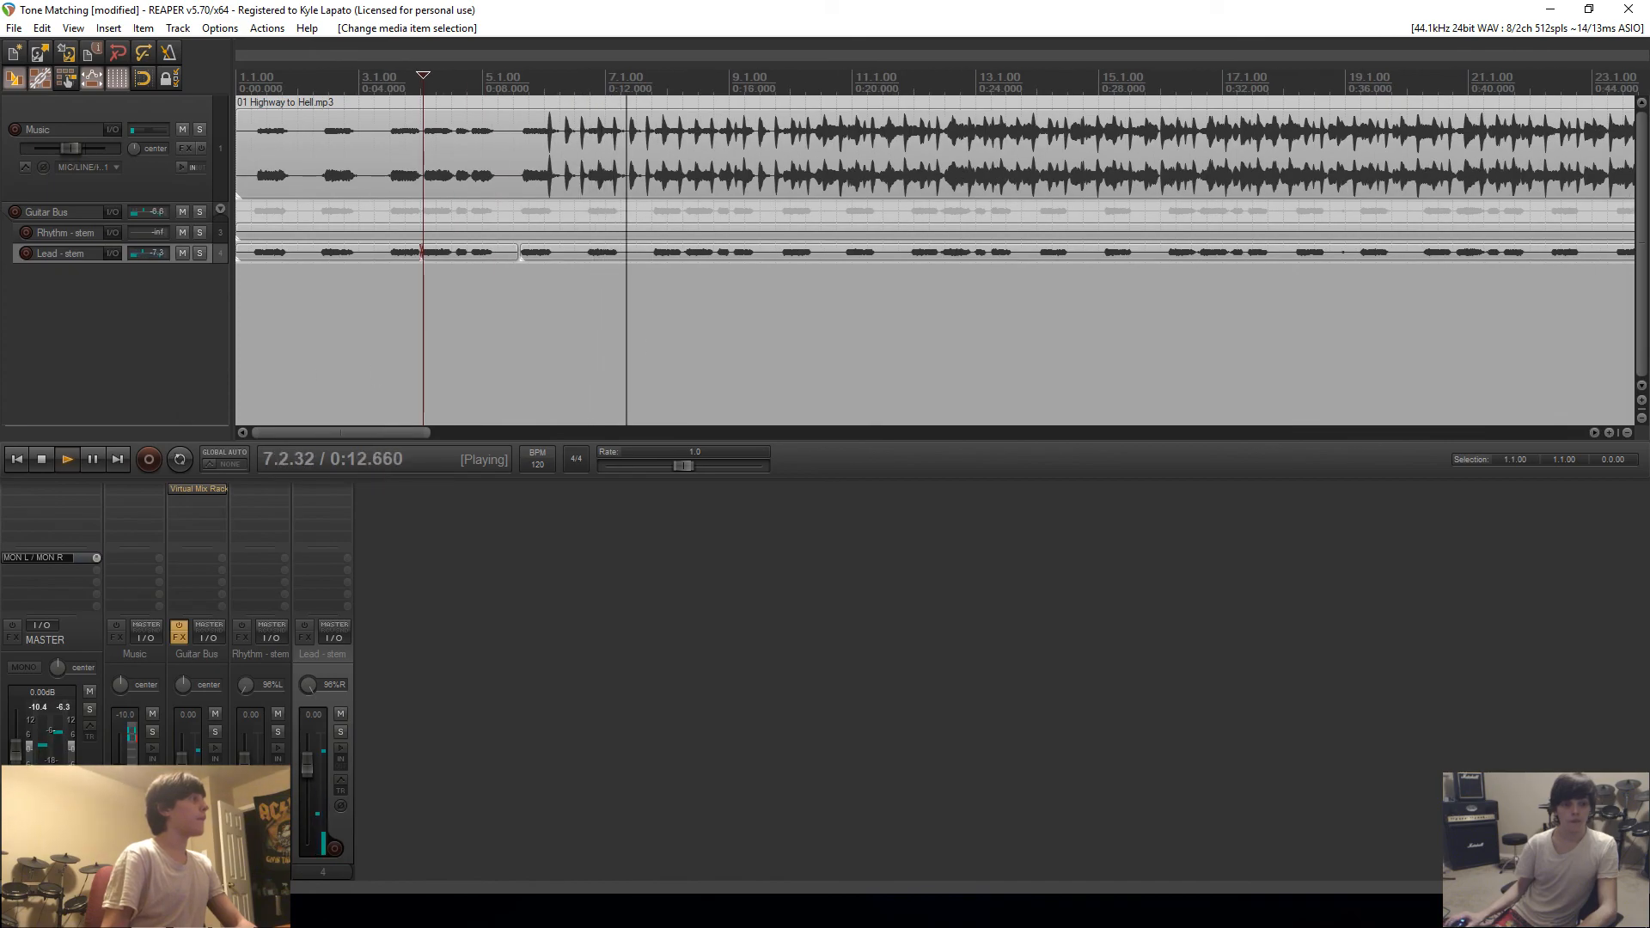
left_click_drag(119, 787, 119, 772)
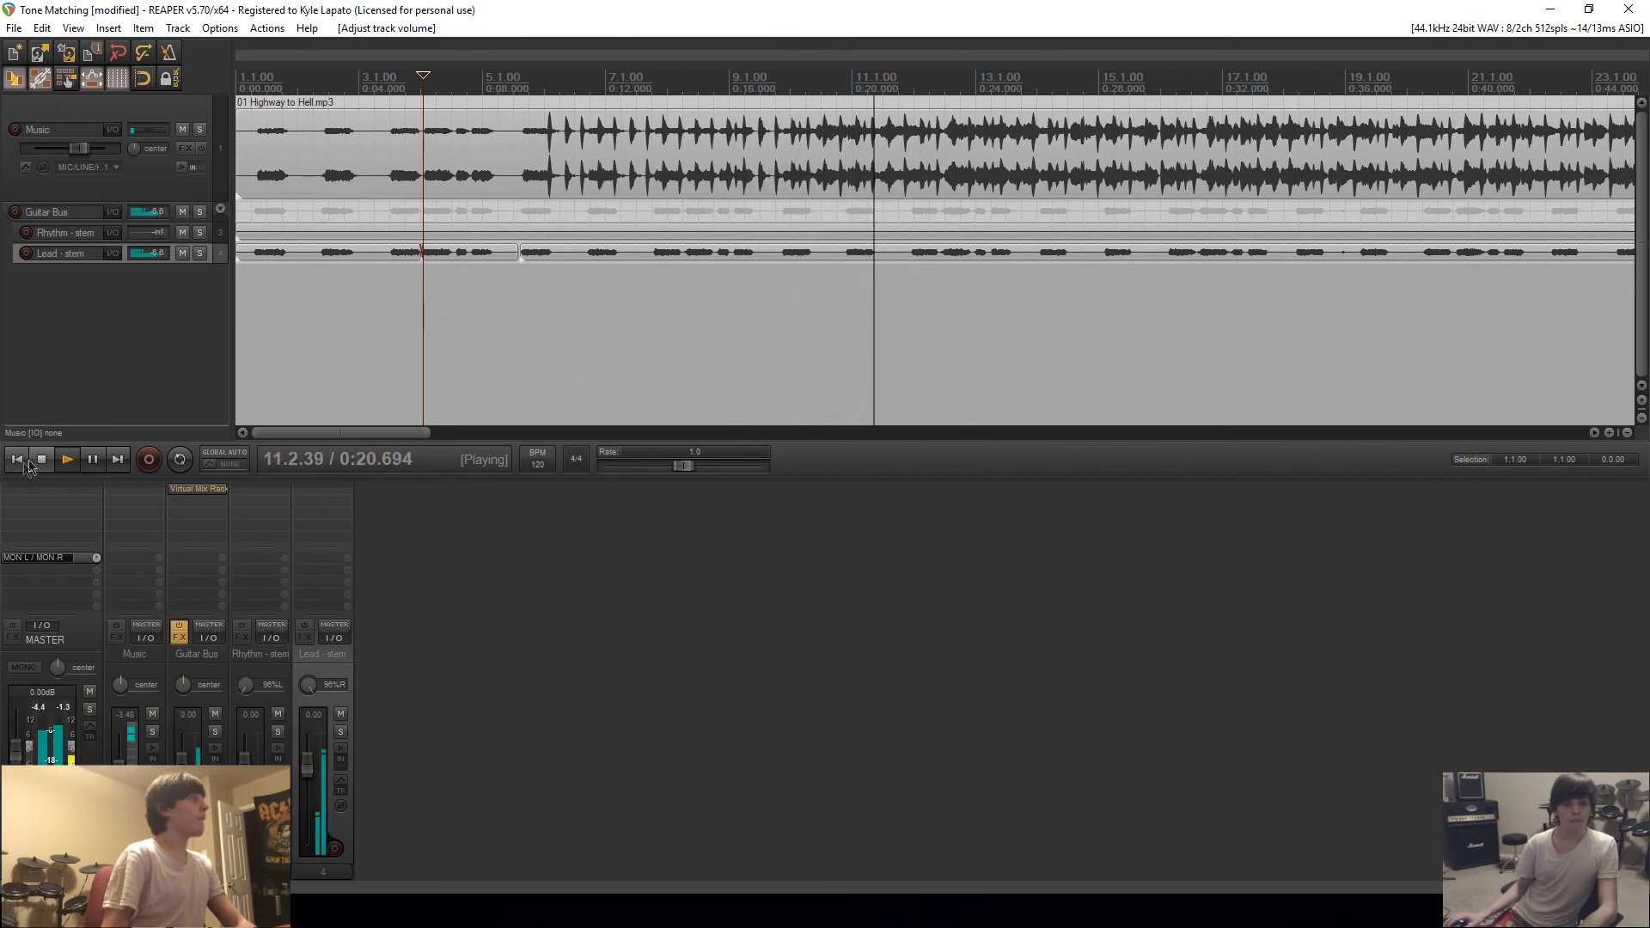
key("space")
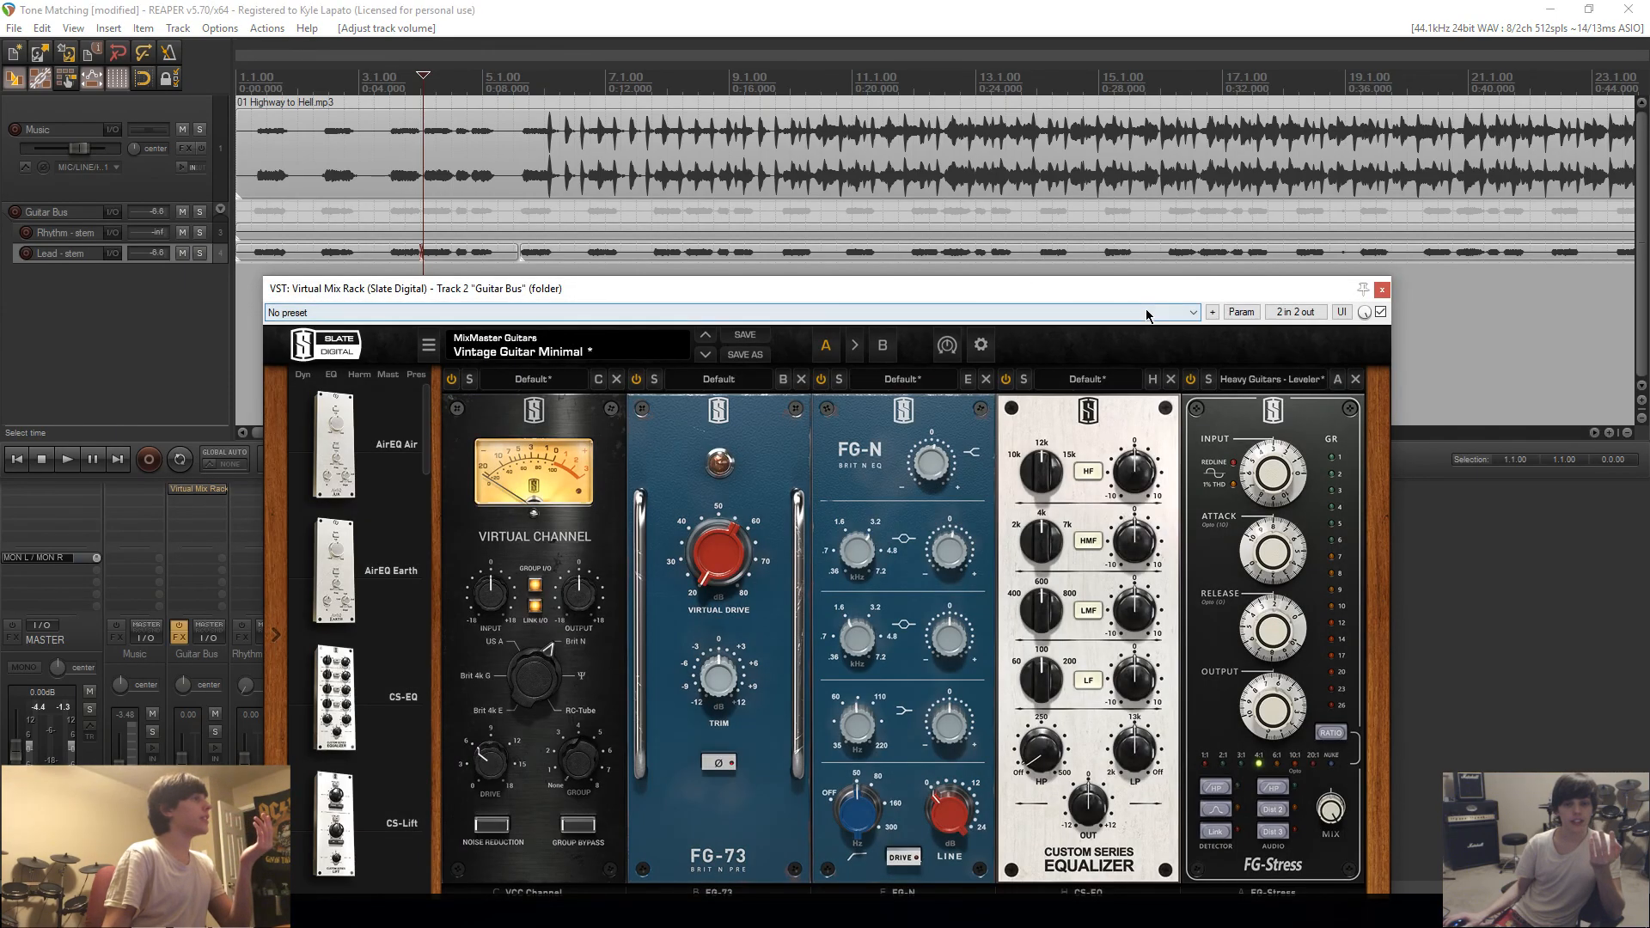
Step: Adjust the FG-N module's Line level and switch on its Drive, auditioning the Guitar Bus before closing the rack window
left_click_drag(1144, 291, 1152, 196)
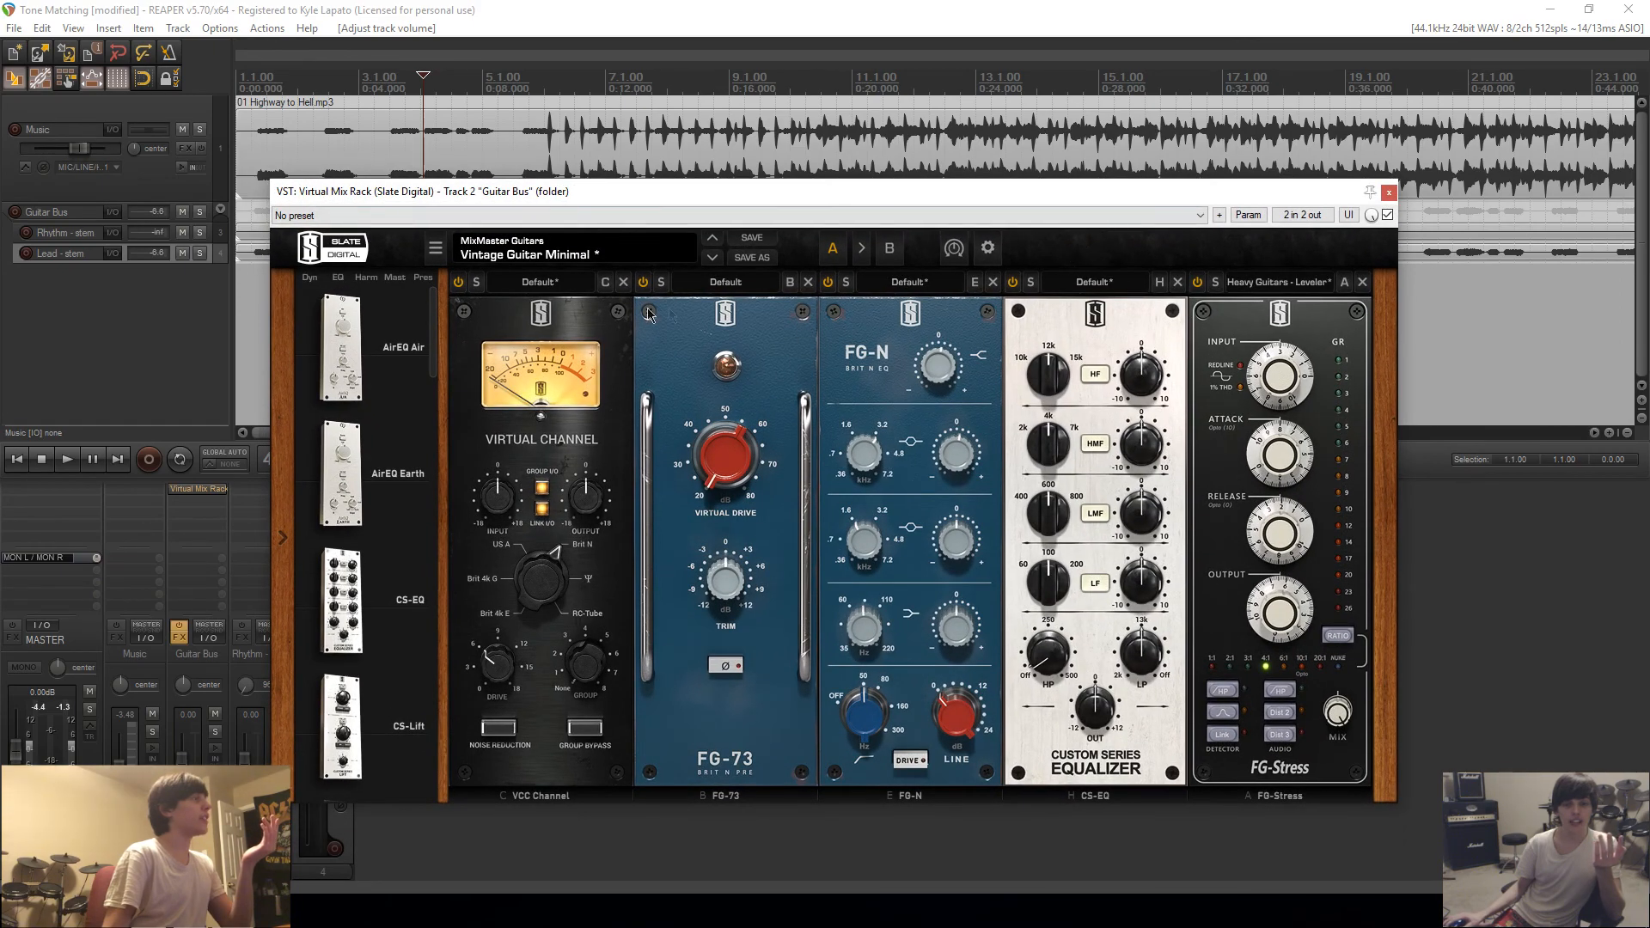
mouse_move(960, 716)
left_mouse_down()
mouse_move(971, 681)
mouse_move(959, 782)
mouse_move(962, 567)
mouse_move(970, 730)
left_mouse_up()
key("space")
left_click(923, 763)
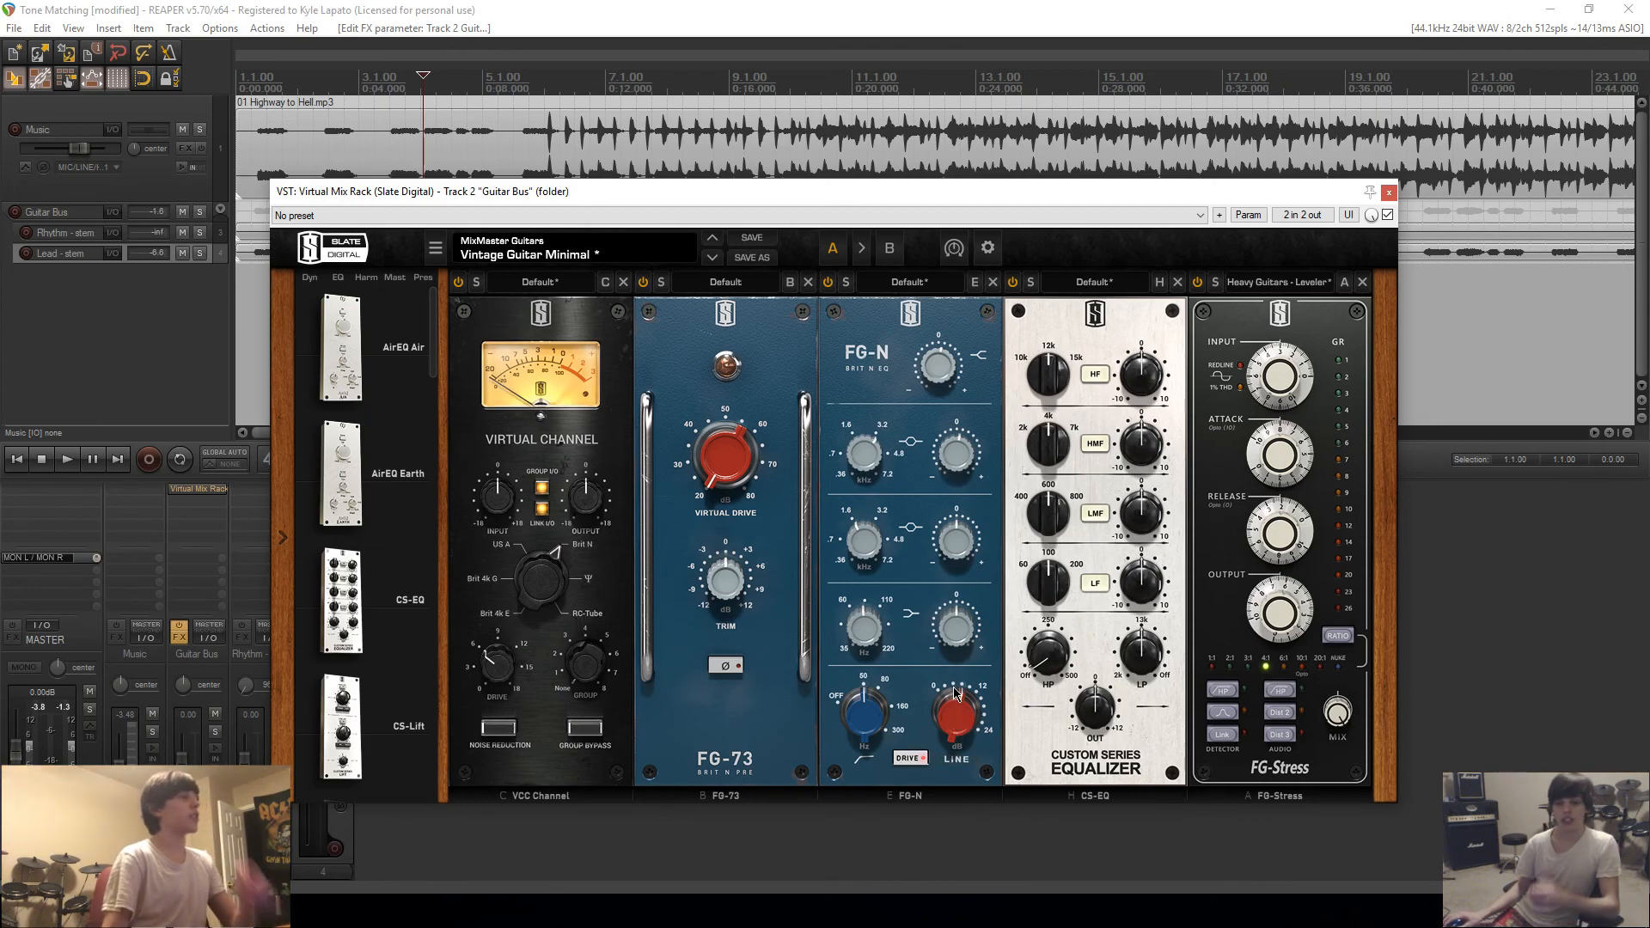
key("space")
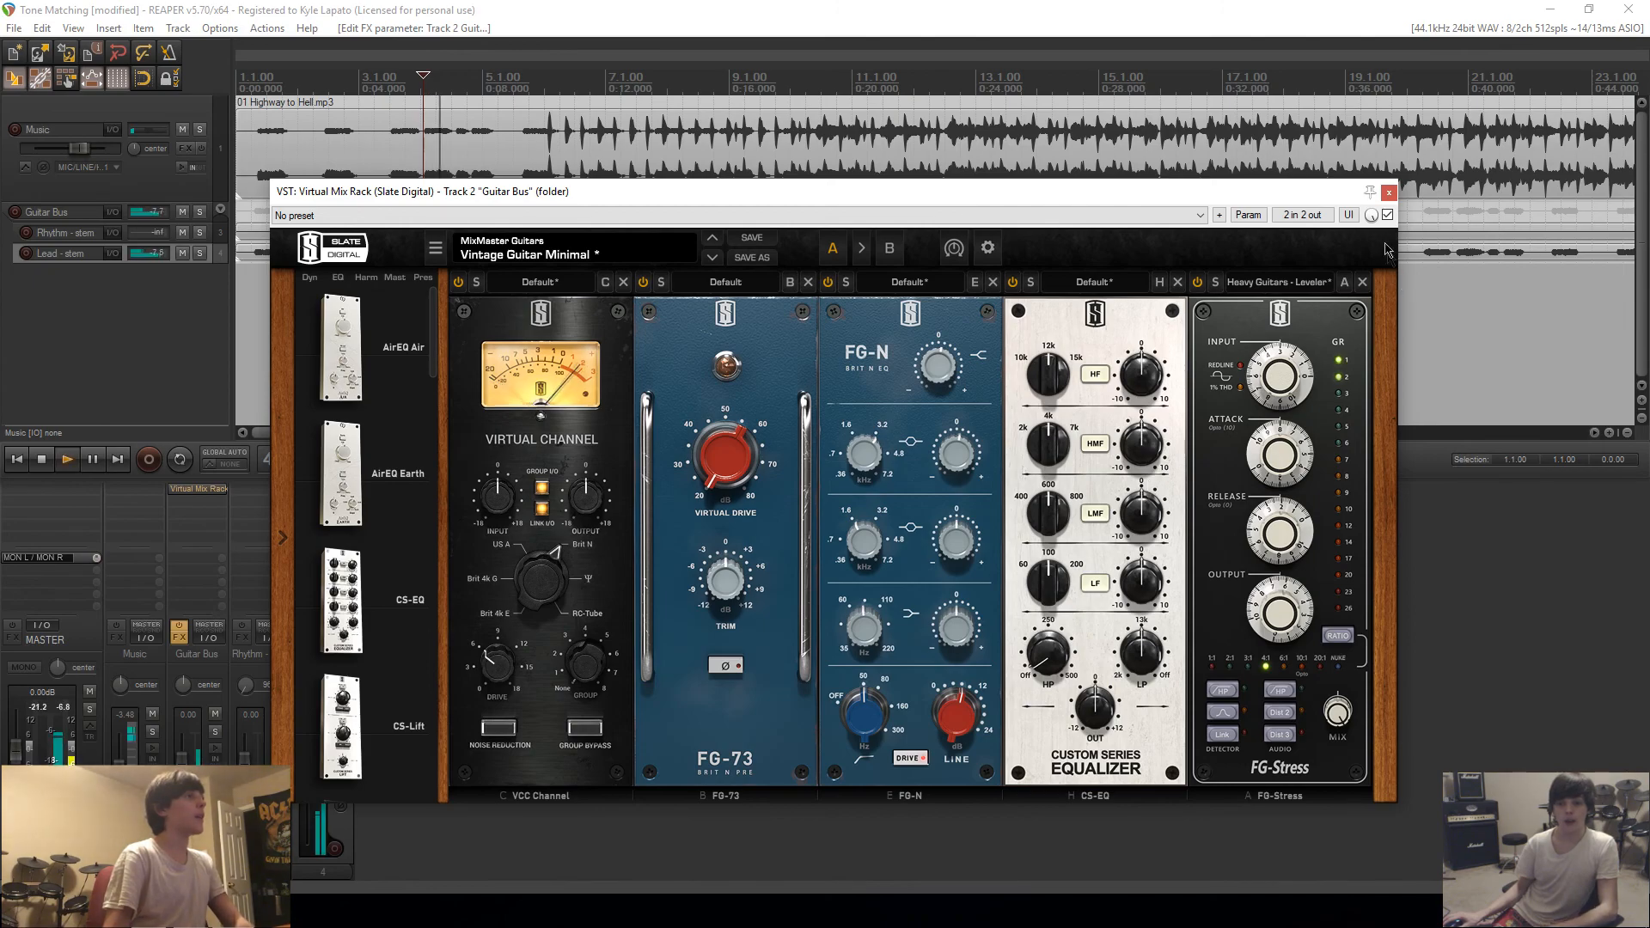
left_click(1389, 197)
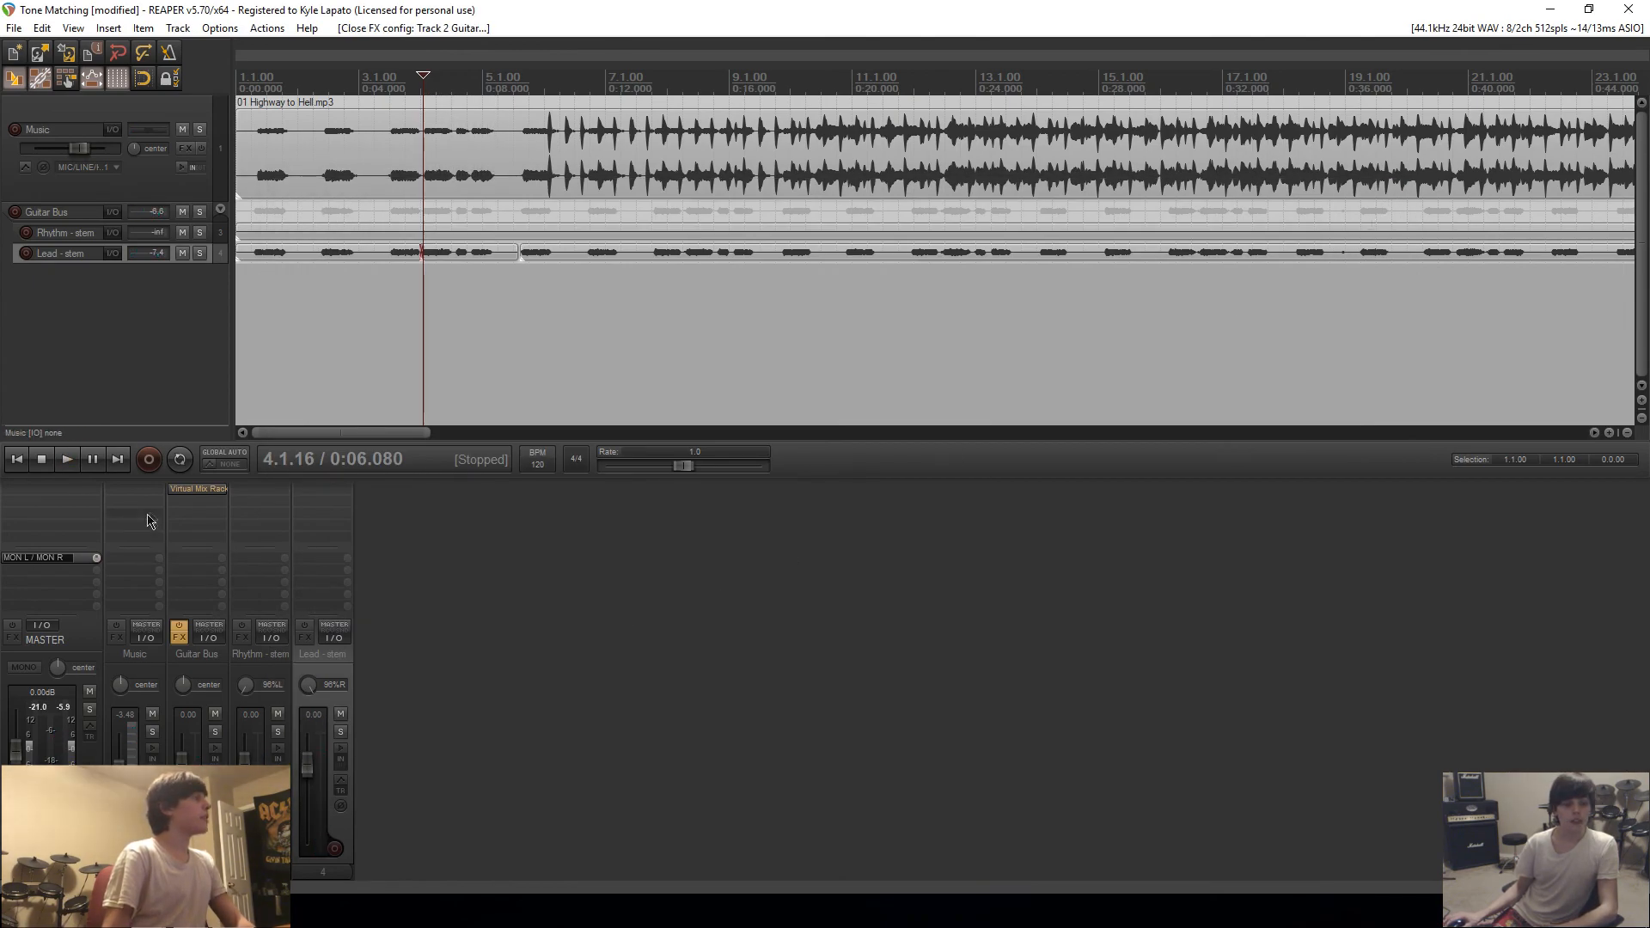
Step: Dismiss the effect browser for the Guitar Bus and add the VerbSuite Classics reverb to the Lead - stem track instead
double_click(206, 509)
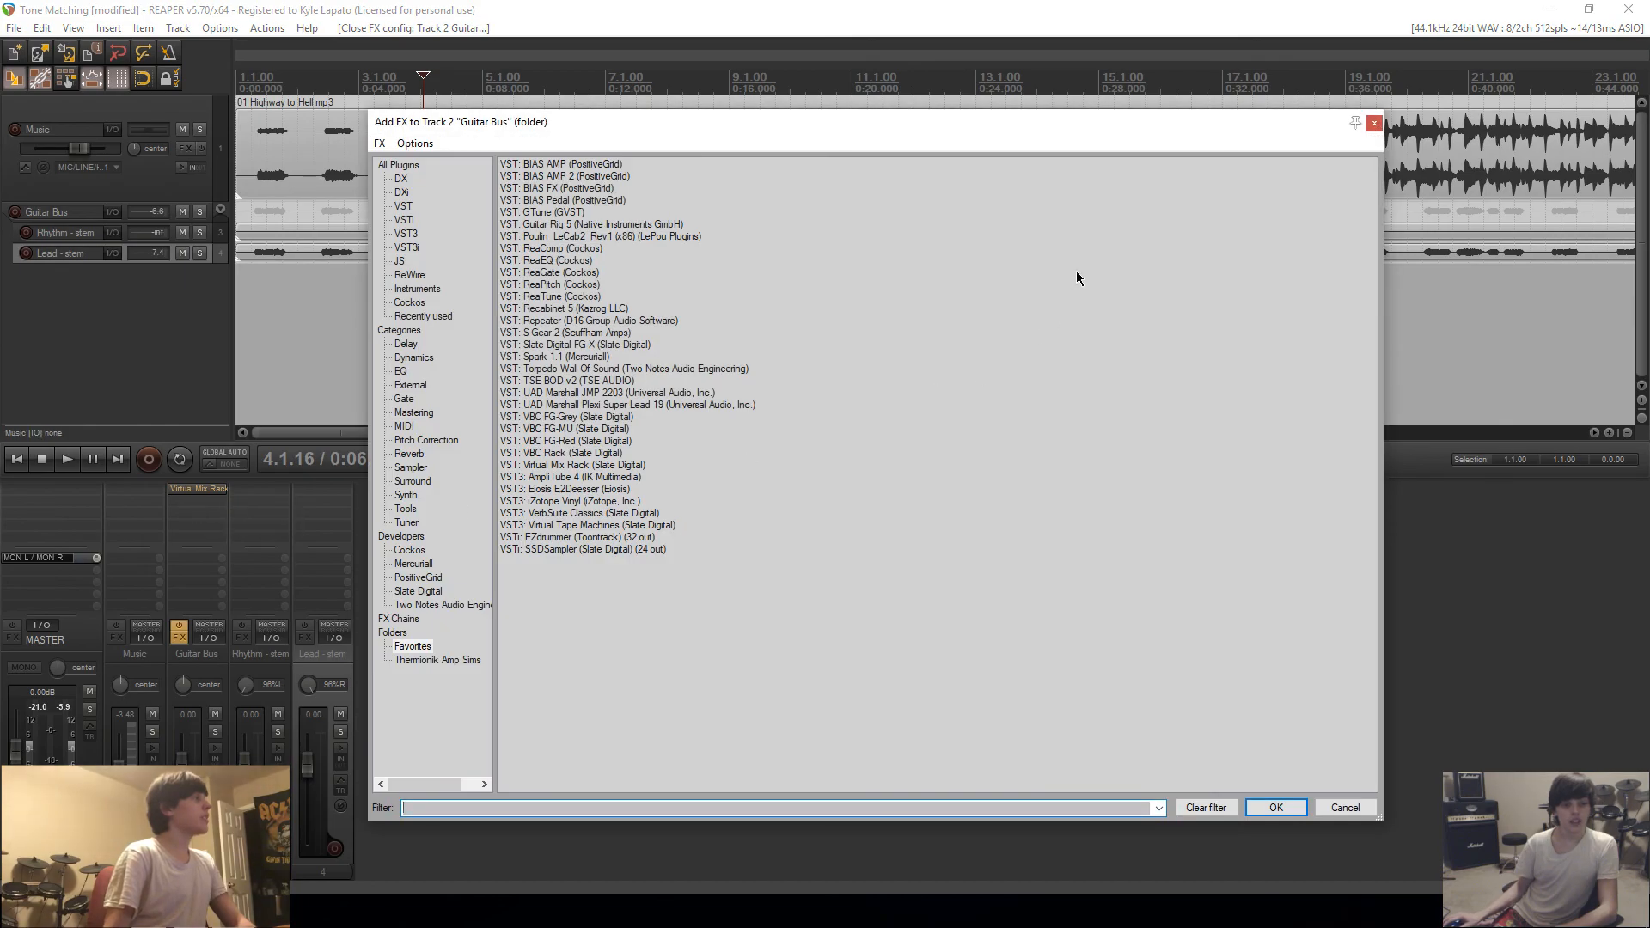
left_click(1373, 124)
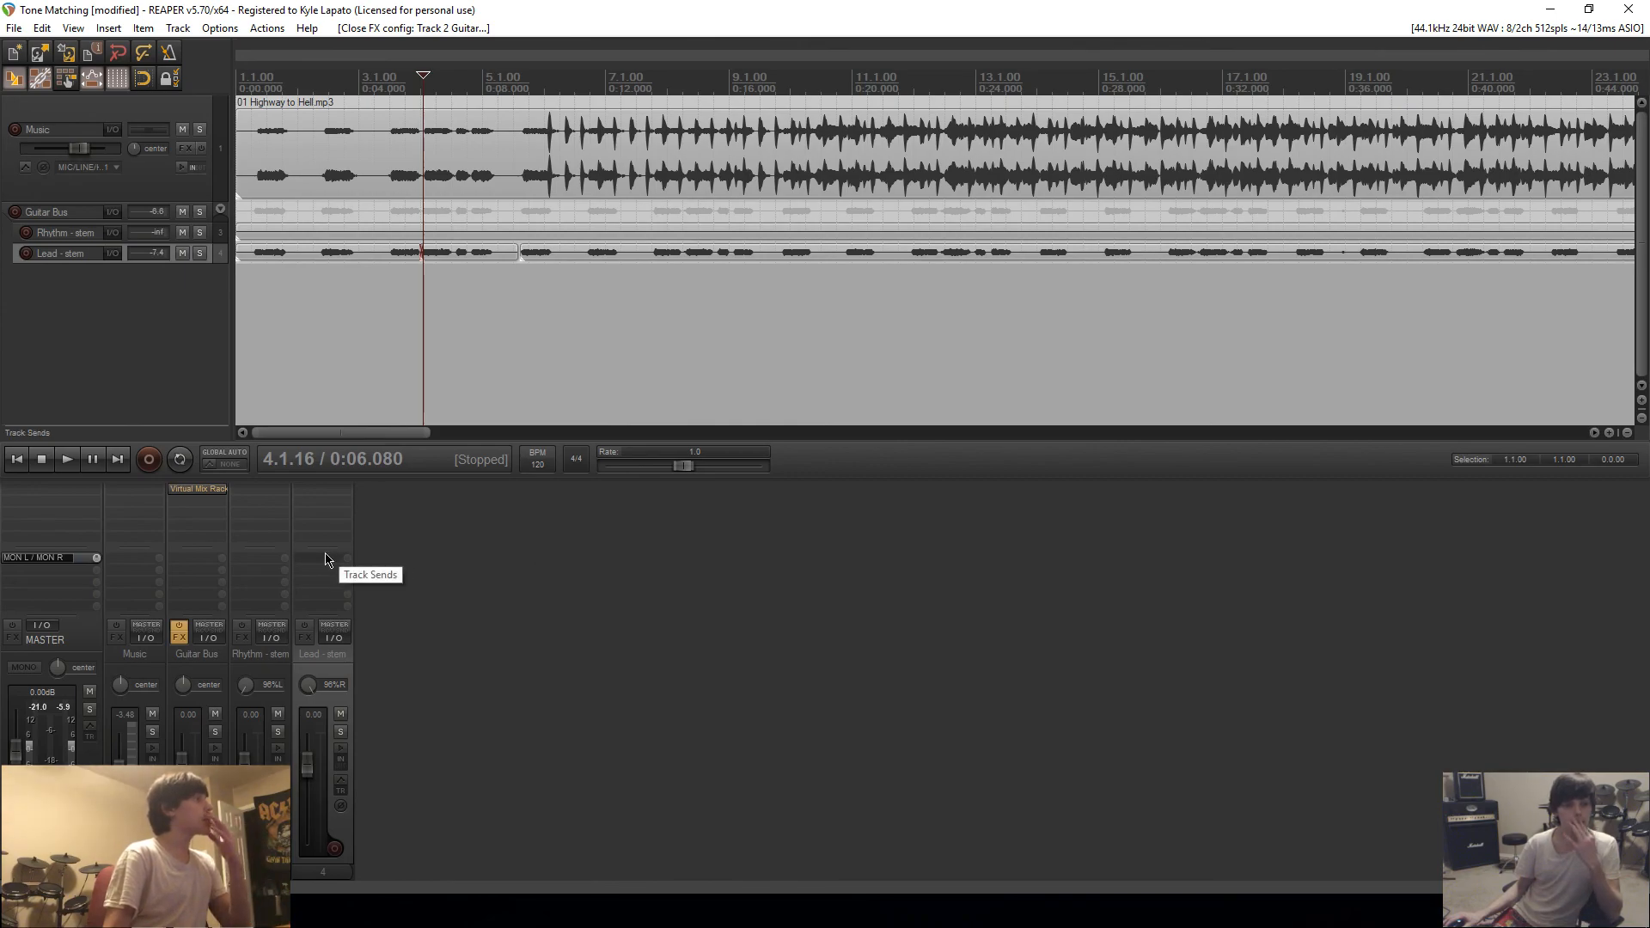
left_click(307, 486)
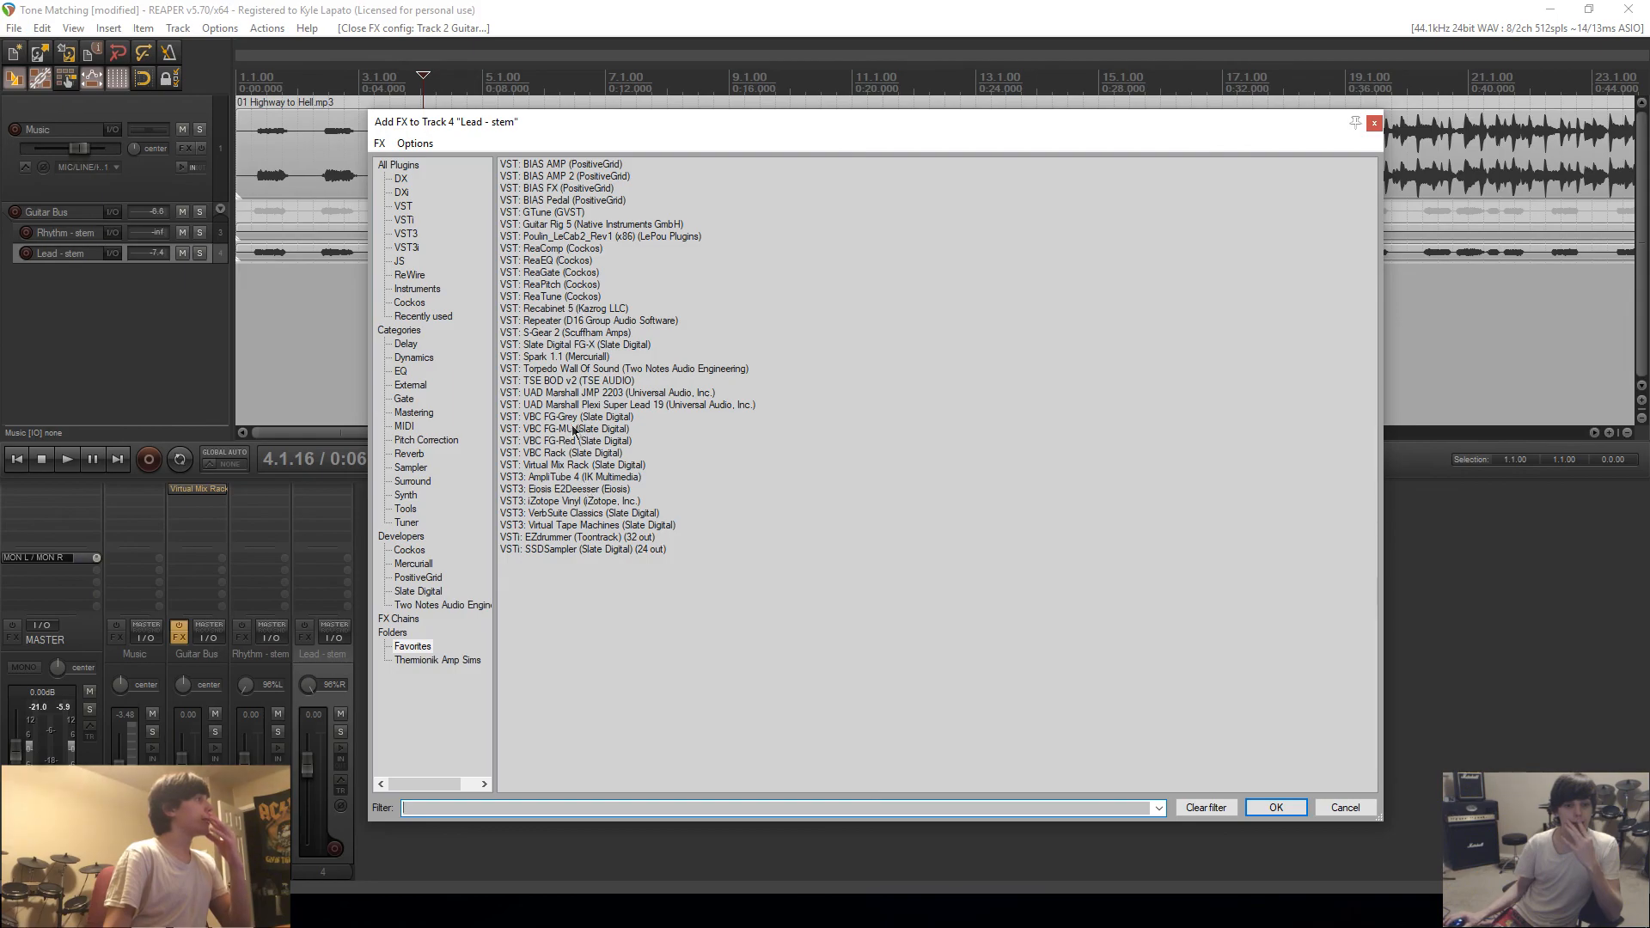
left_click(586, 513)
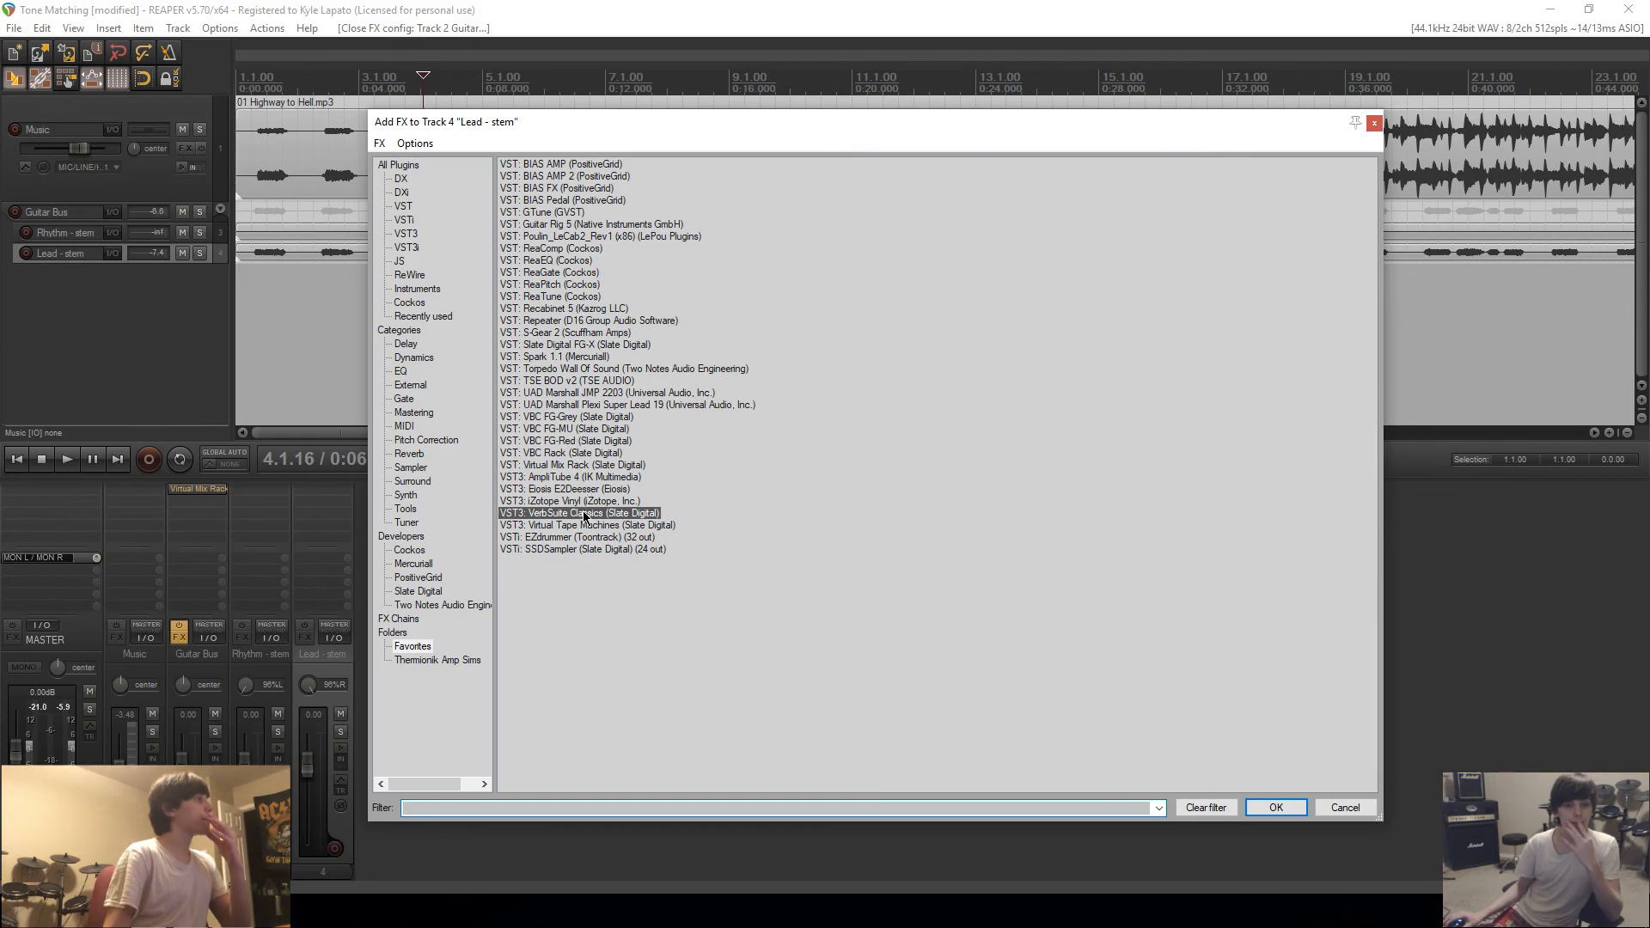
left_click(1288, 812)
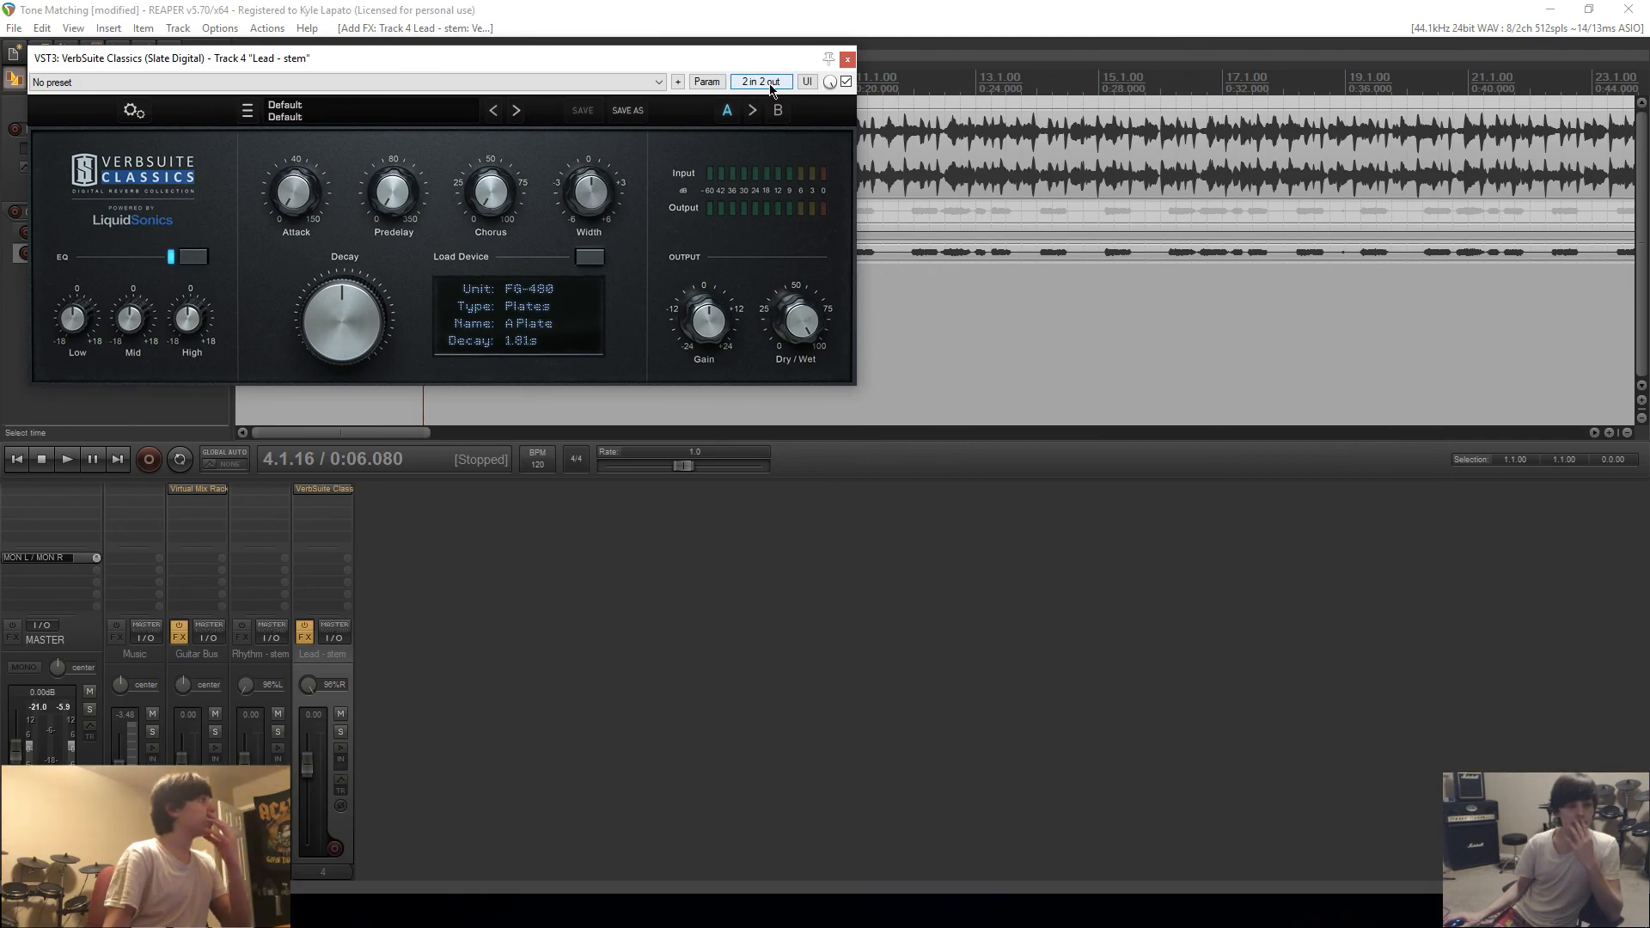
Step: Try changing the stereo output routing in the VerbSuite Classics pin connector and close the connector
left_click(745, 83)
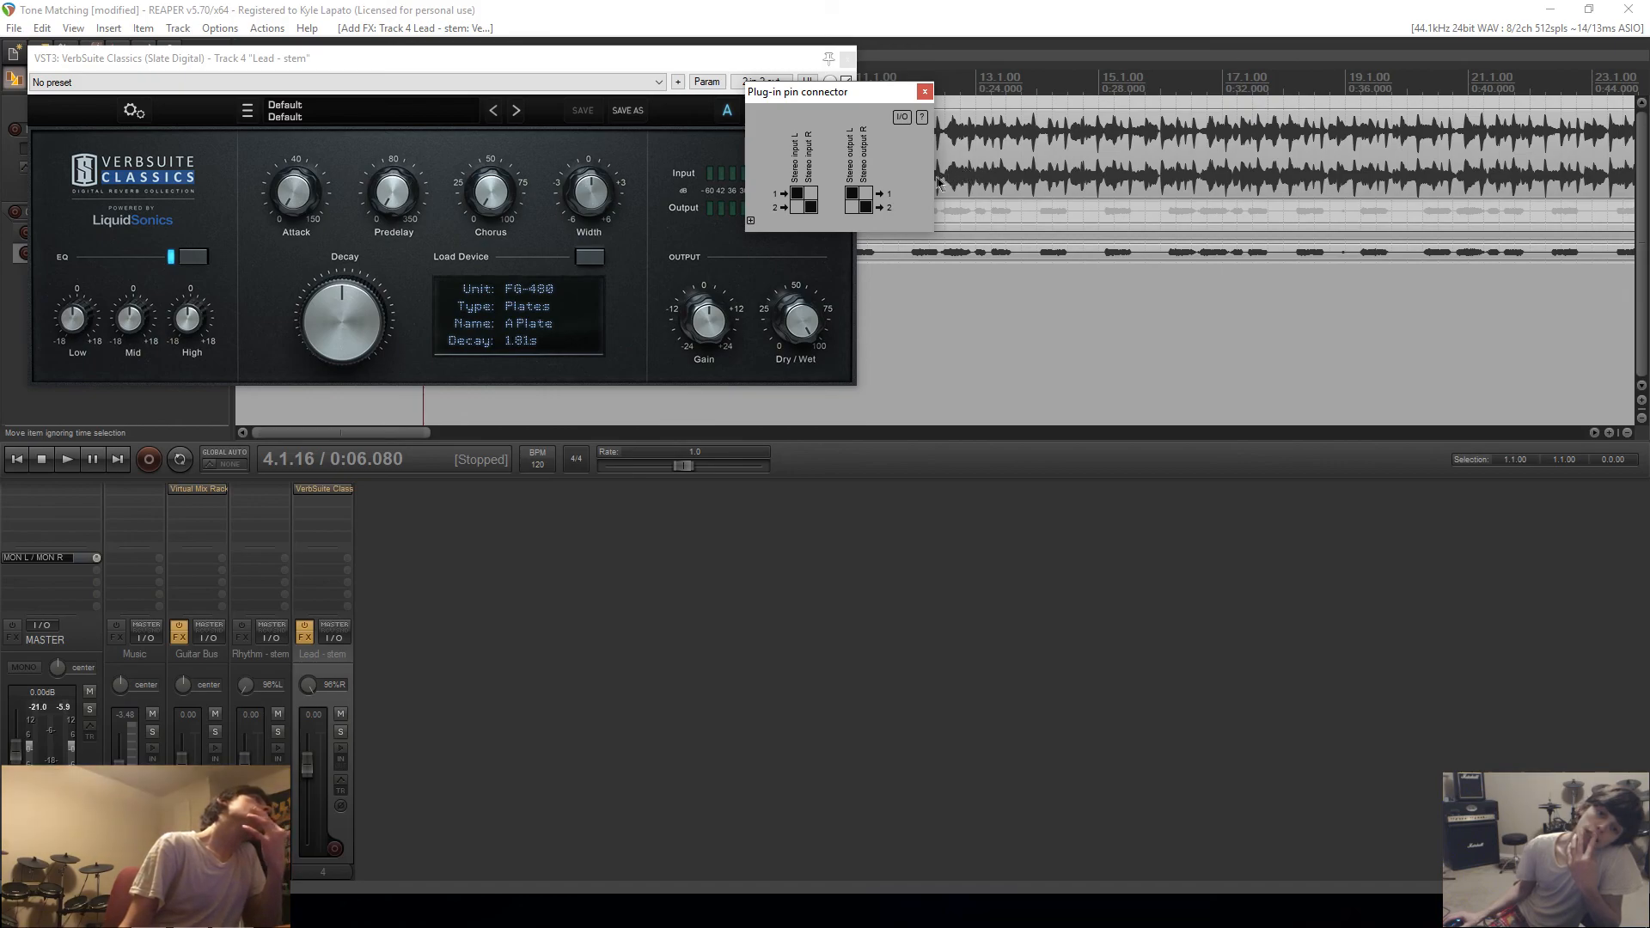
left_click(870, 194)
left_click(868, 194)
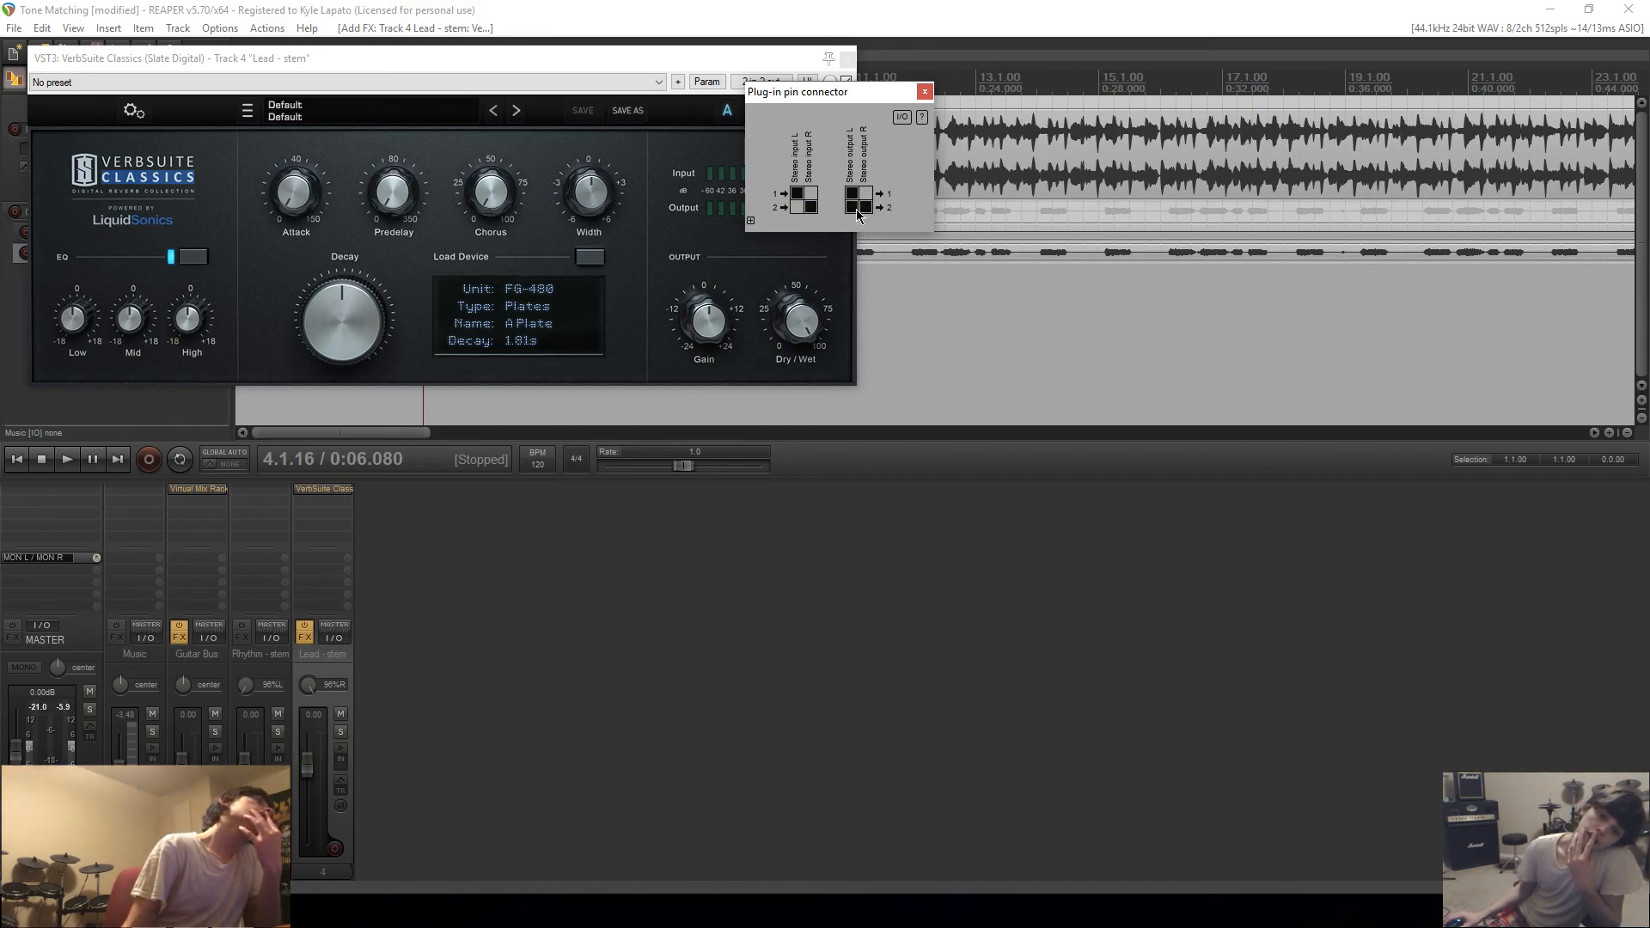
left_click(925, 96)
Step: Audition the VerbSuite Classics reverb on the lead, trying its Dry/Wet control and briefly soloing the Lead - stem track
key("space")
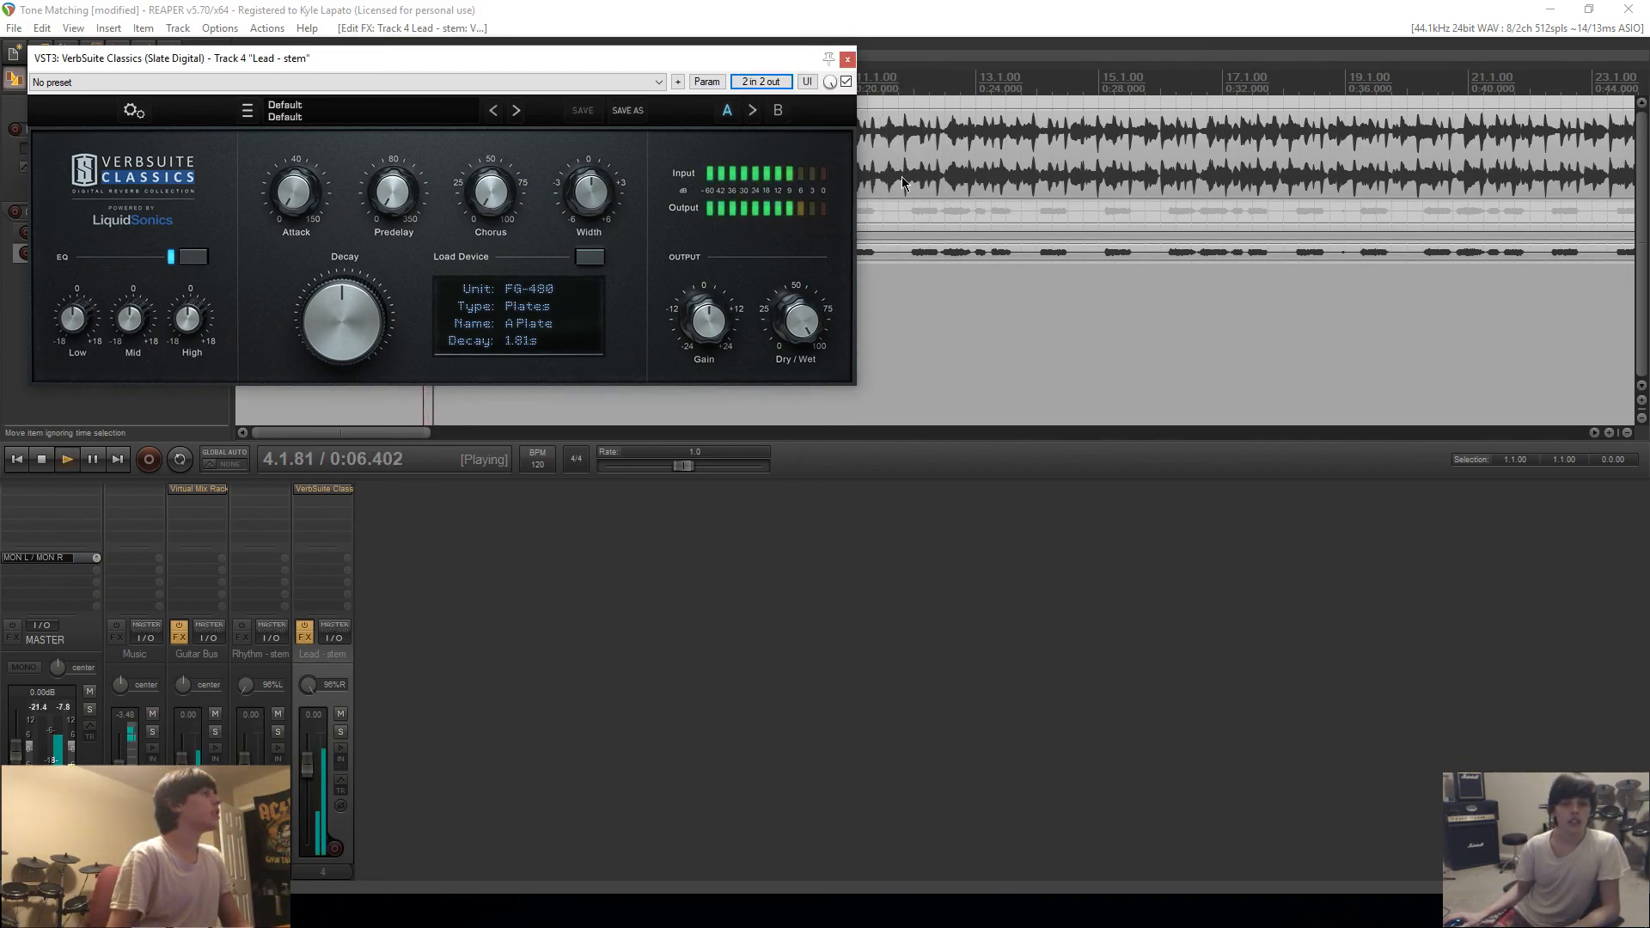
left_click_drag(799, 320, 766, 387)
left_click(340, 732)
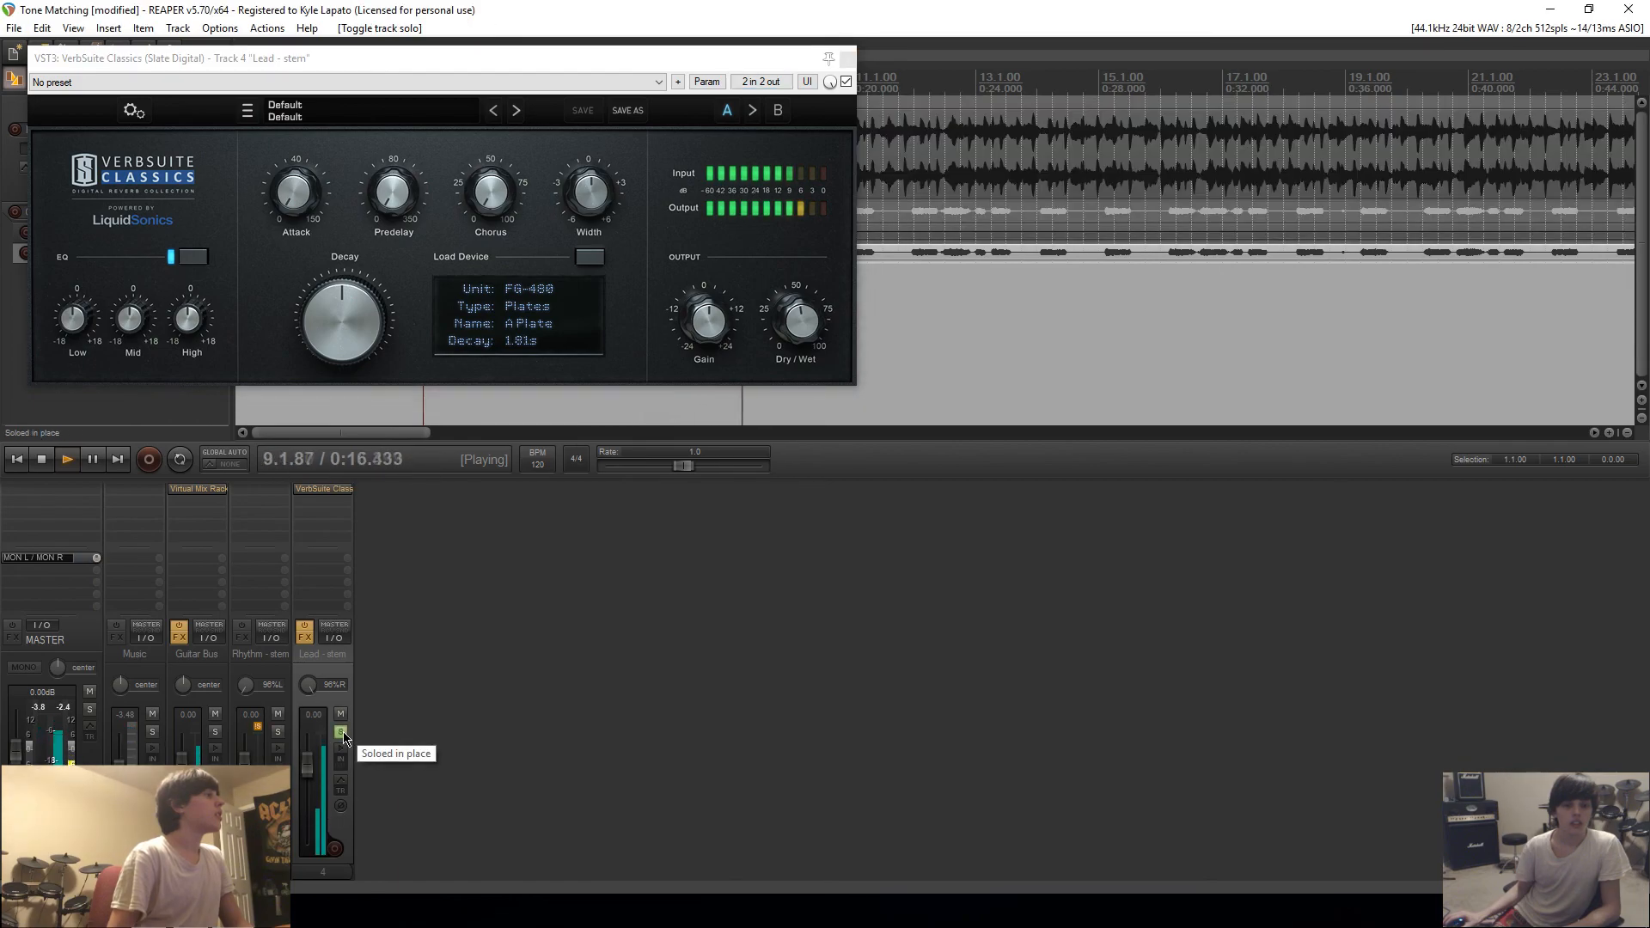
left_click(340, 732)
key("space")
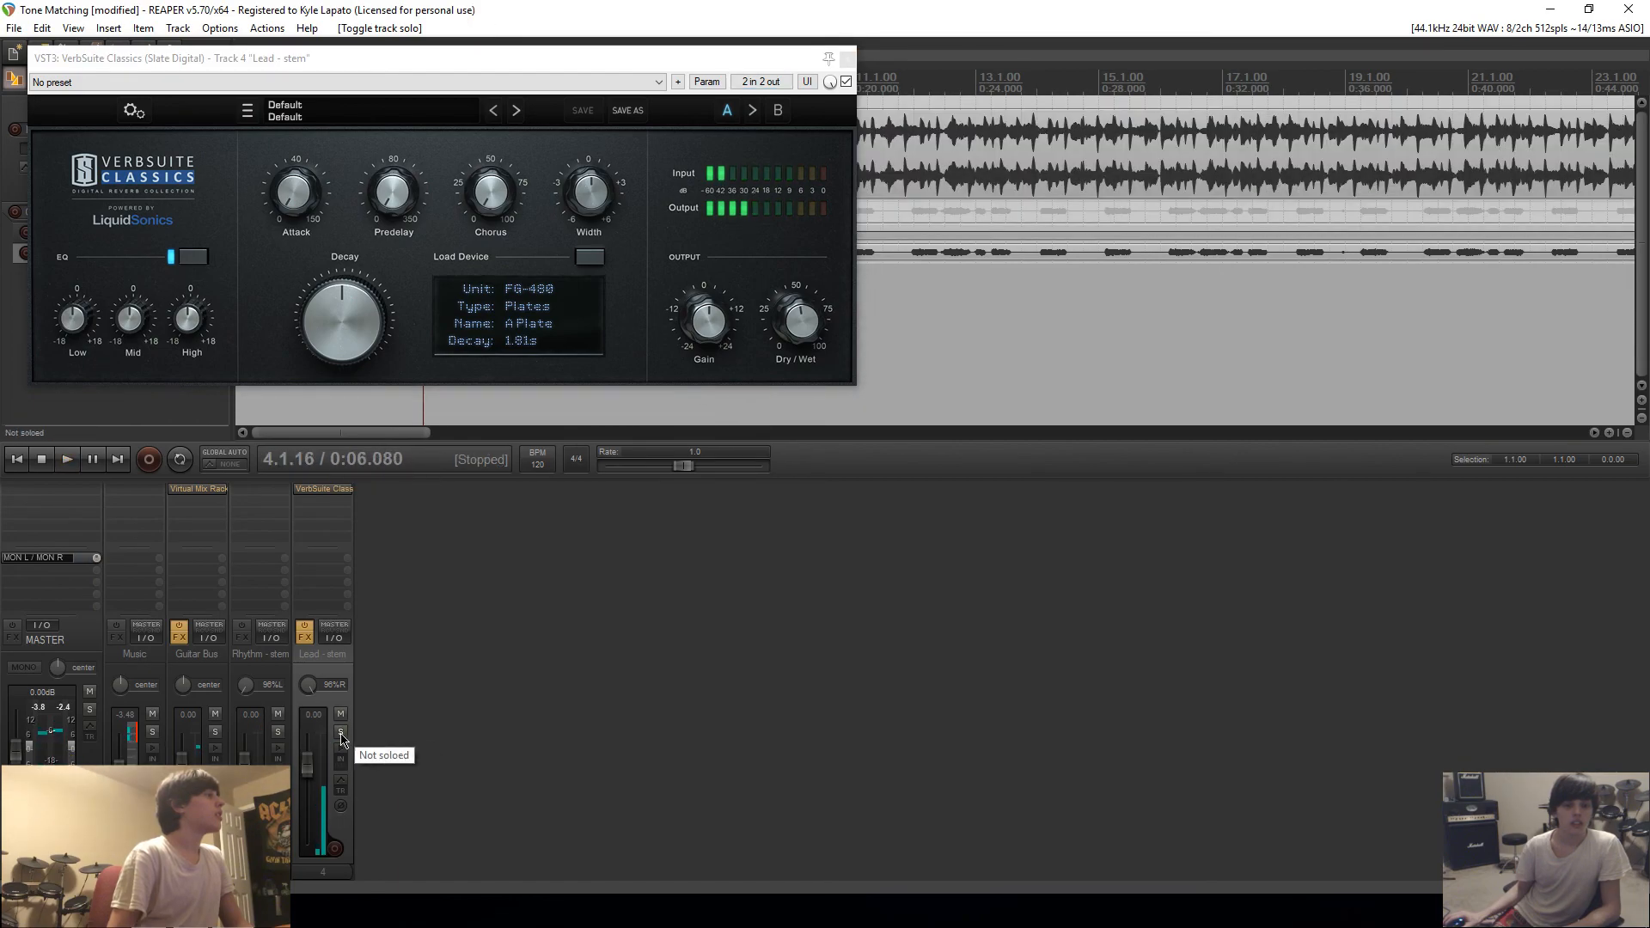
Step: Check the VerbSuite Classics interface options and its input and output pin routing
left_click(806, 82)
left_click(808, 83)
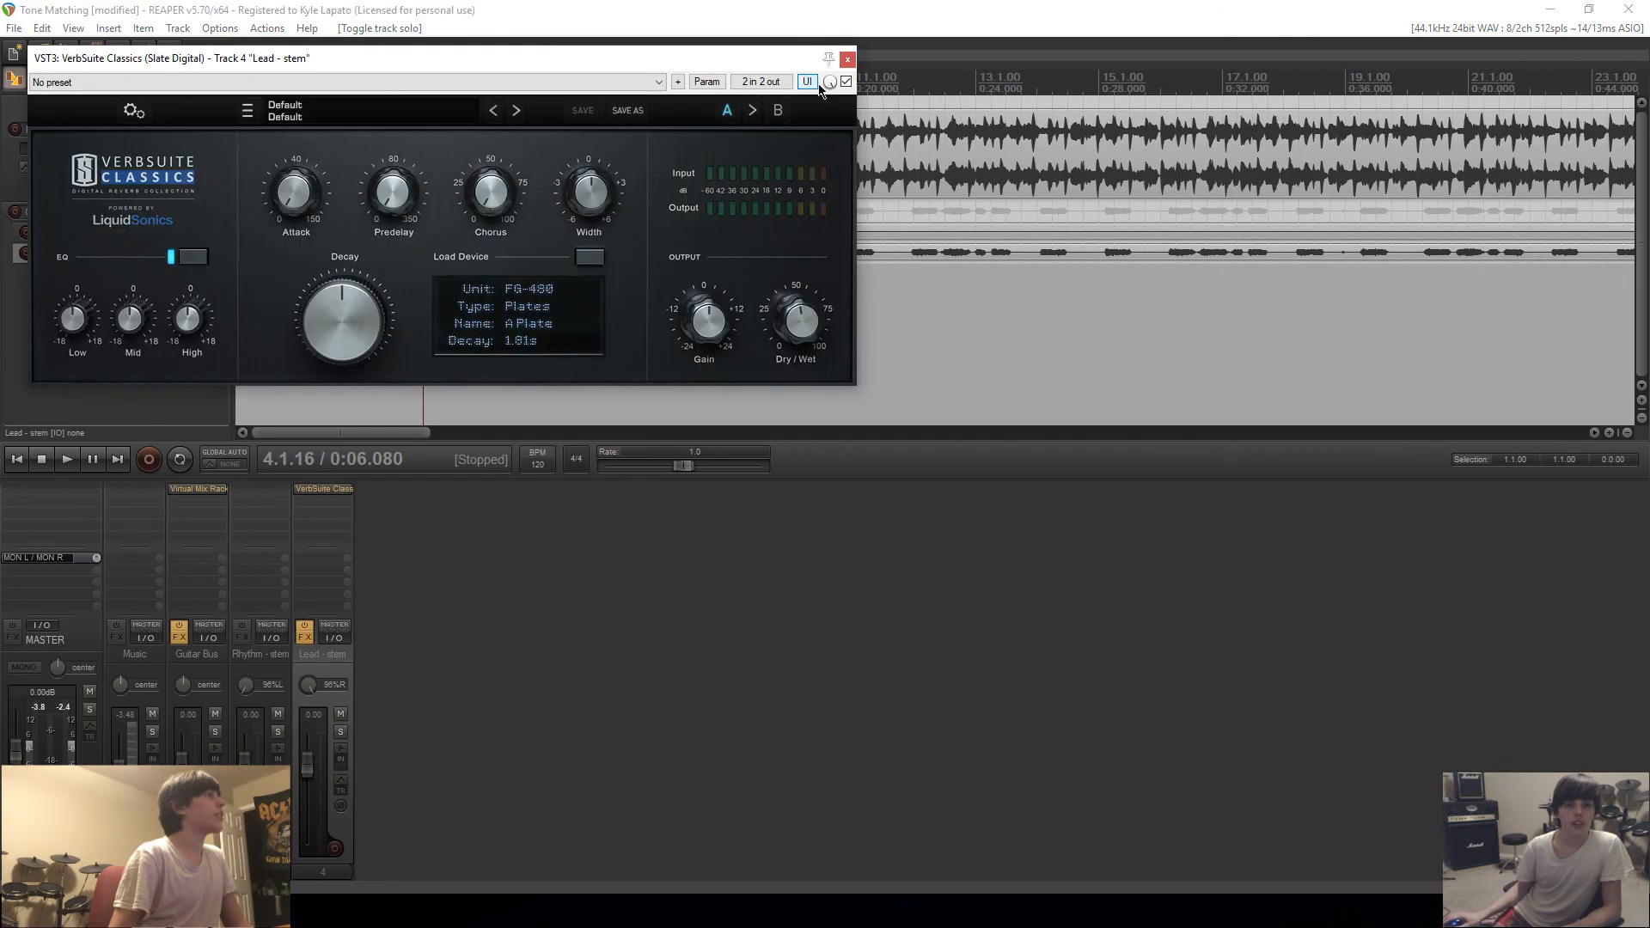
left_click(760, 81)
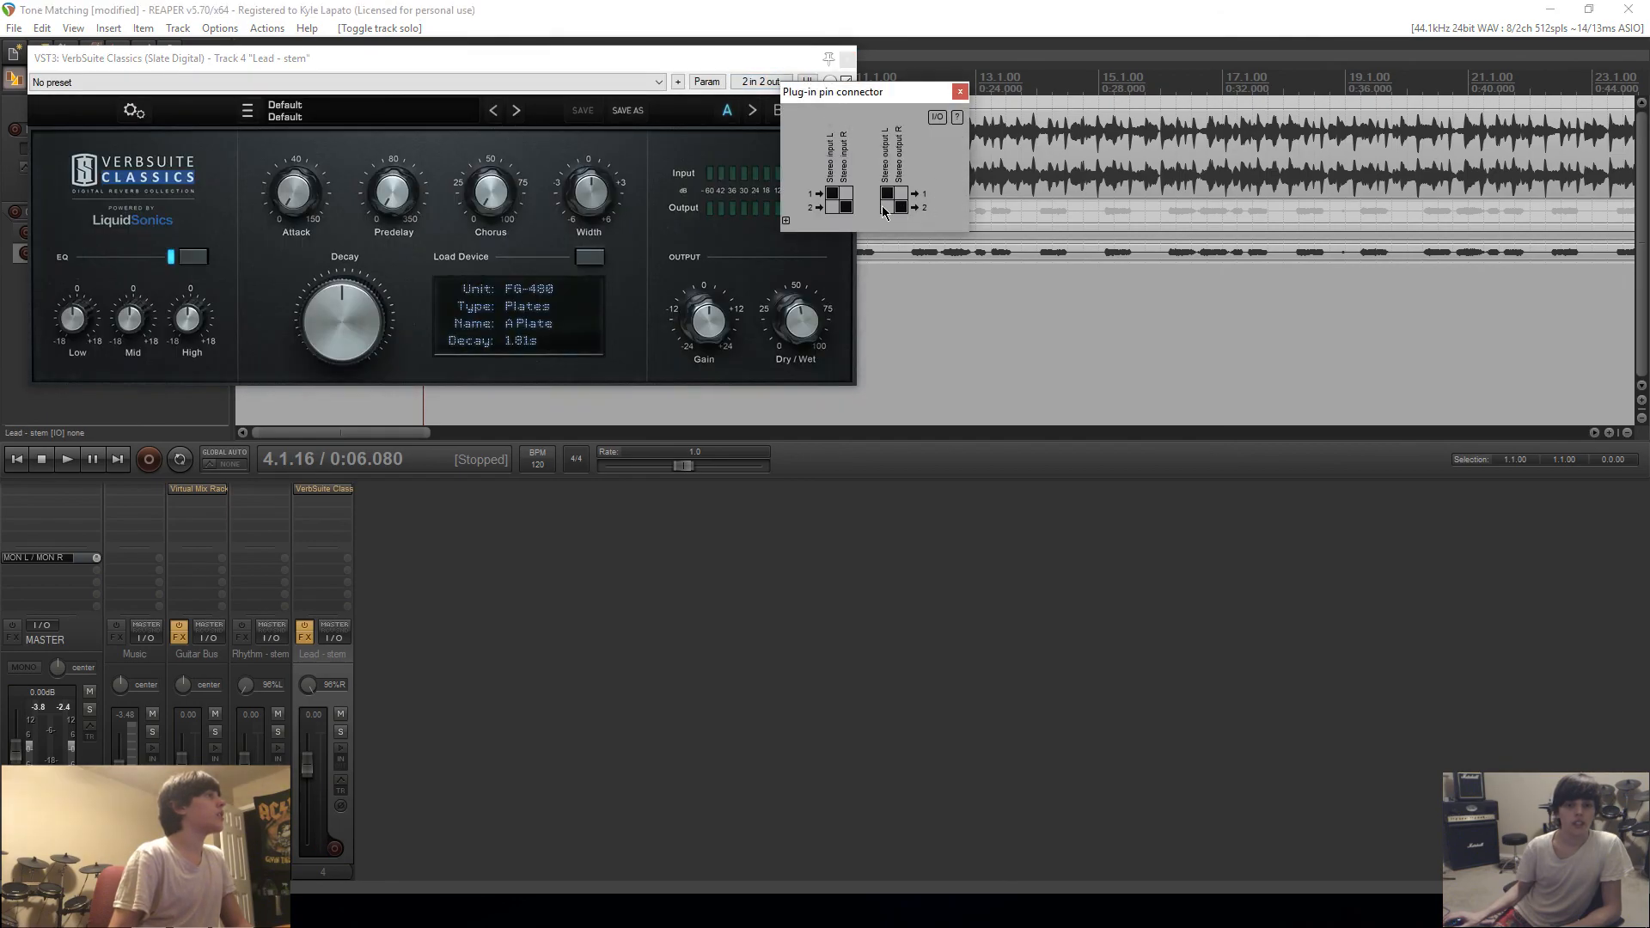
left_click(960, 92)
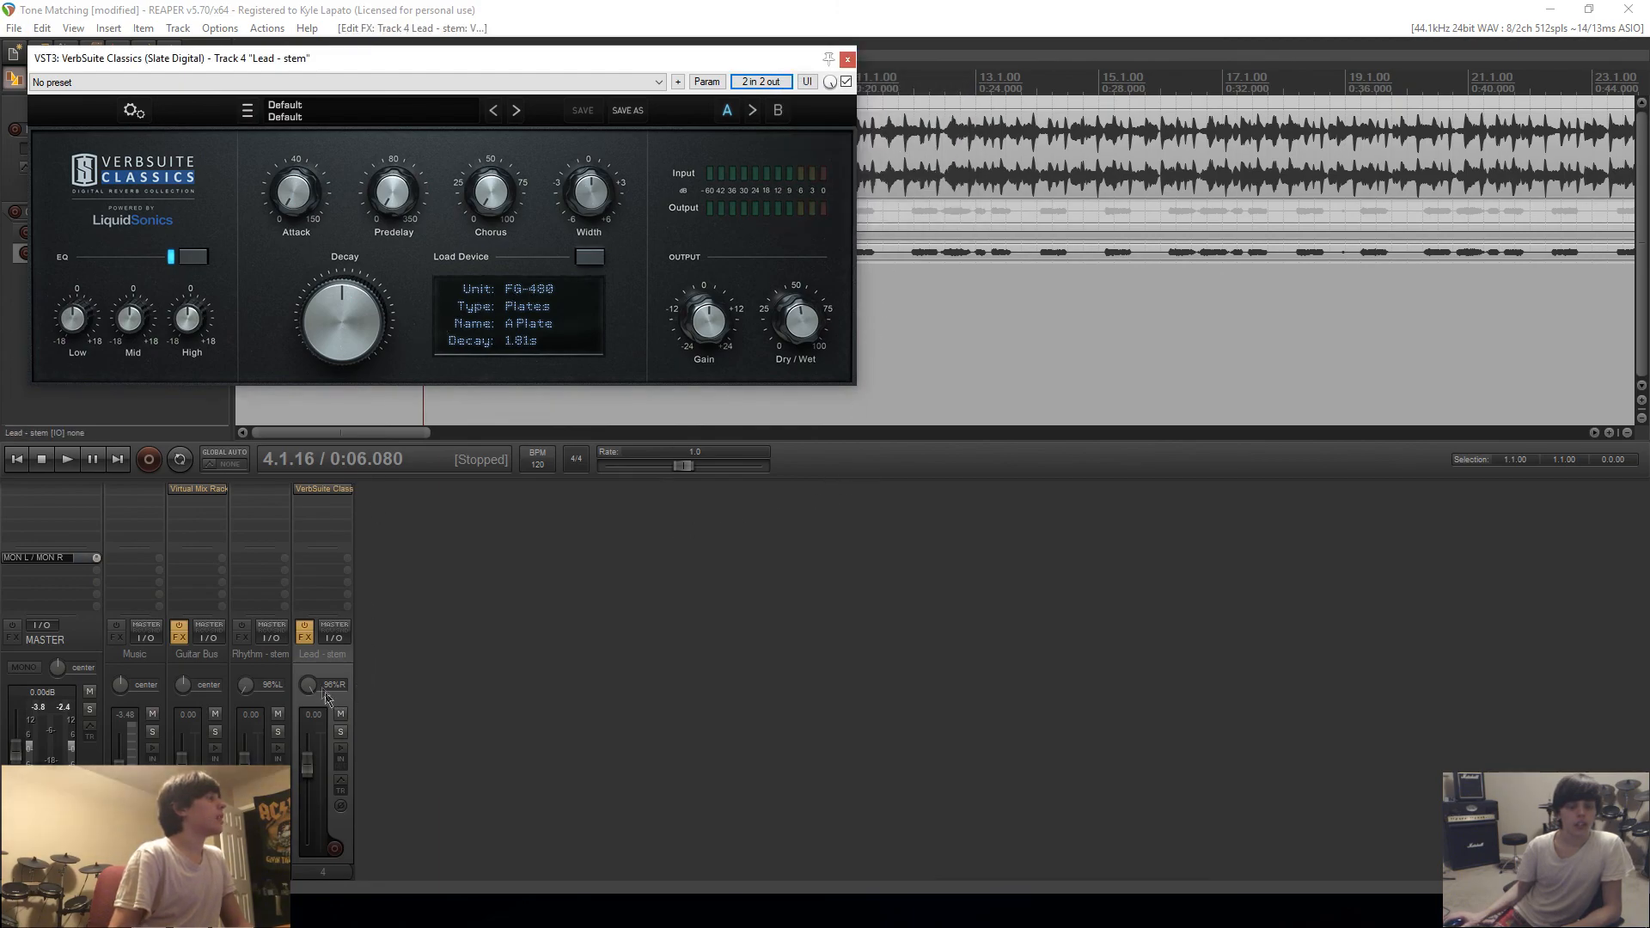
Step: Try centering the Lead - stem track's pan, then return it to 96%R
mouse_move(309, 695)
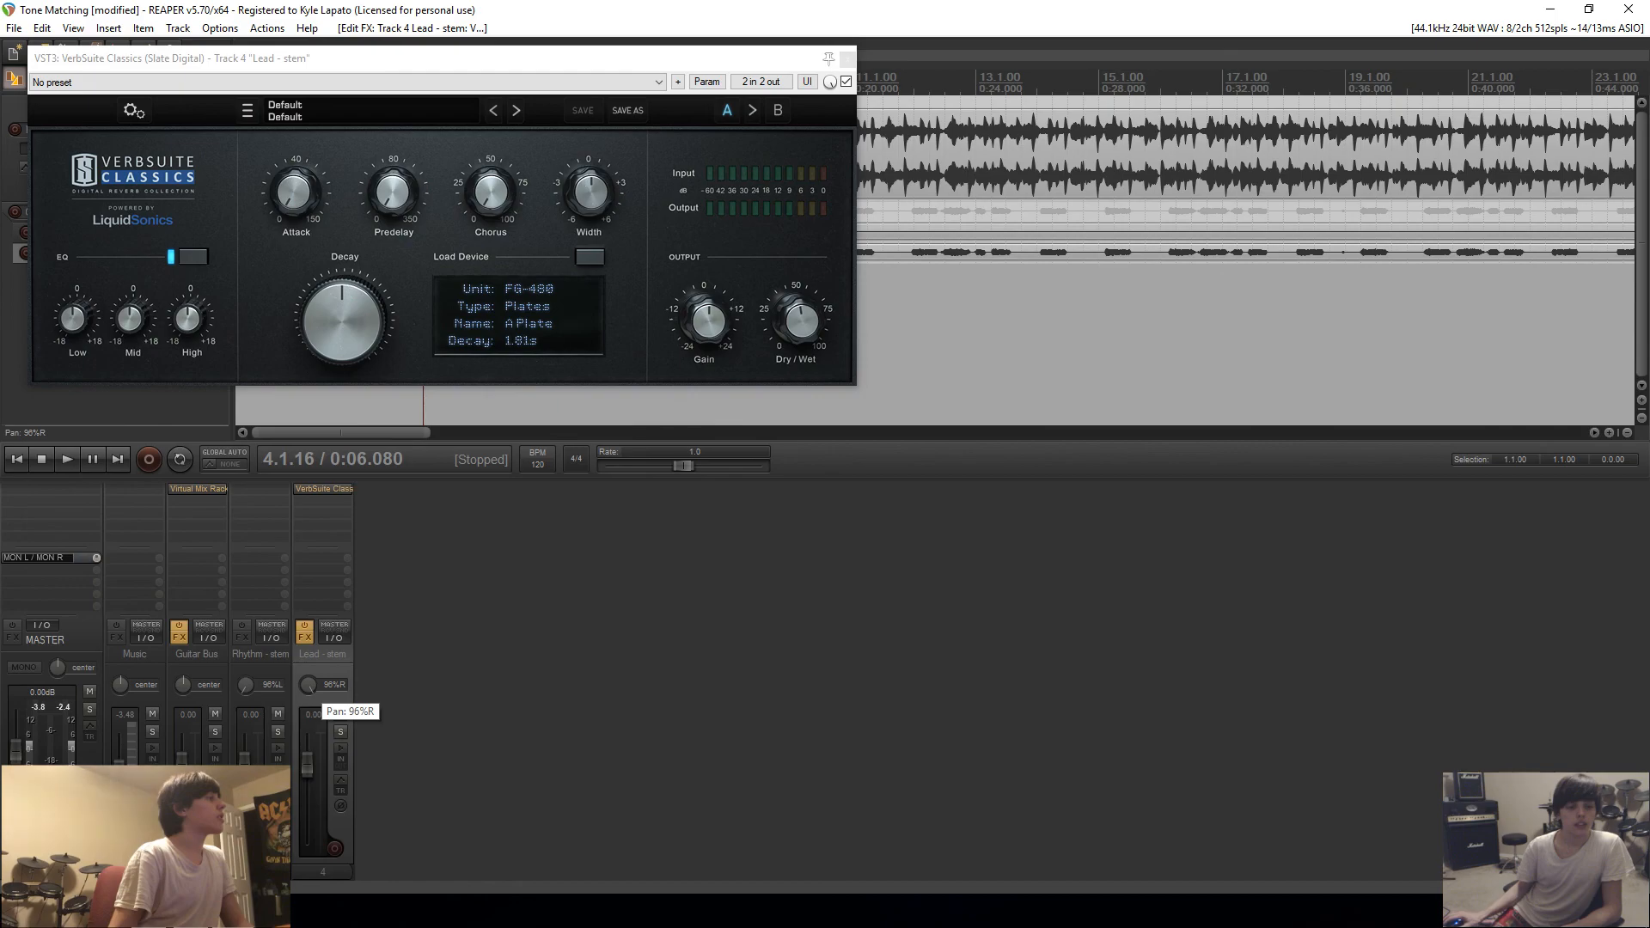
double_click(309, 694)
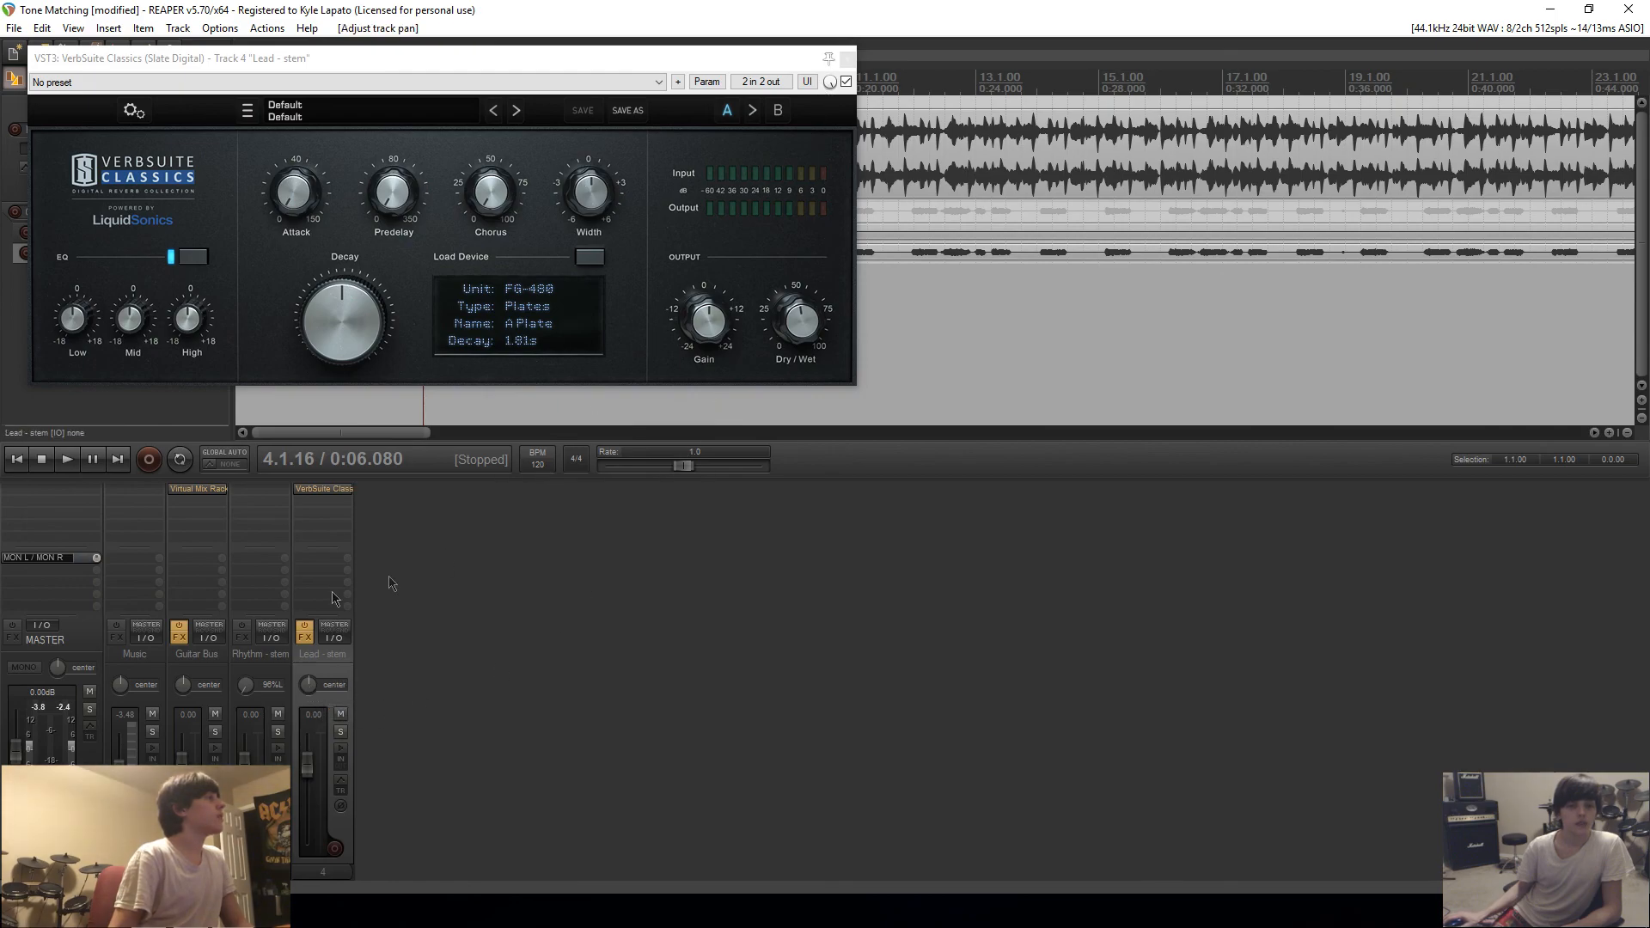
left_click_drag(307, 703, 307, 684)
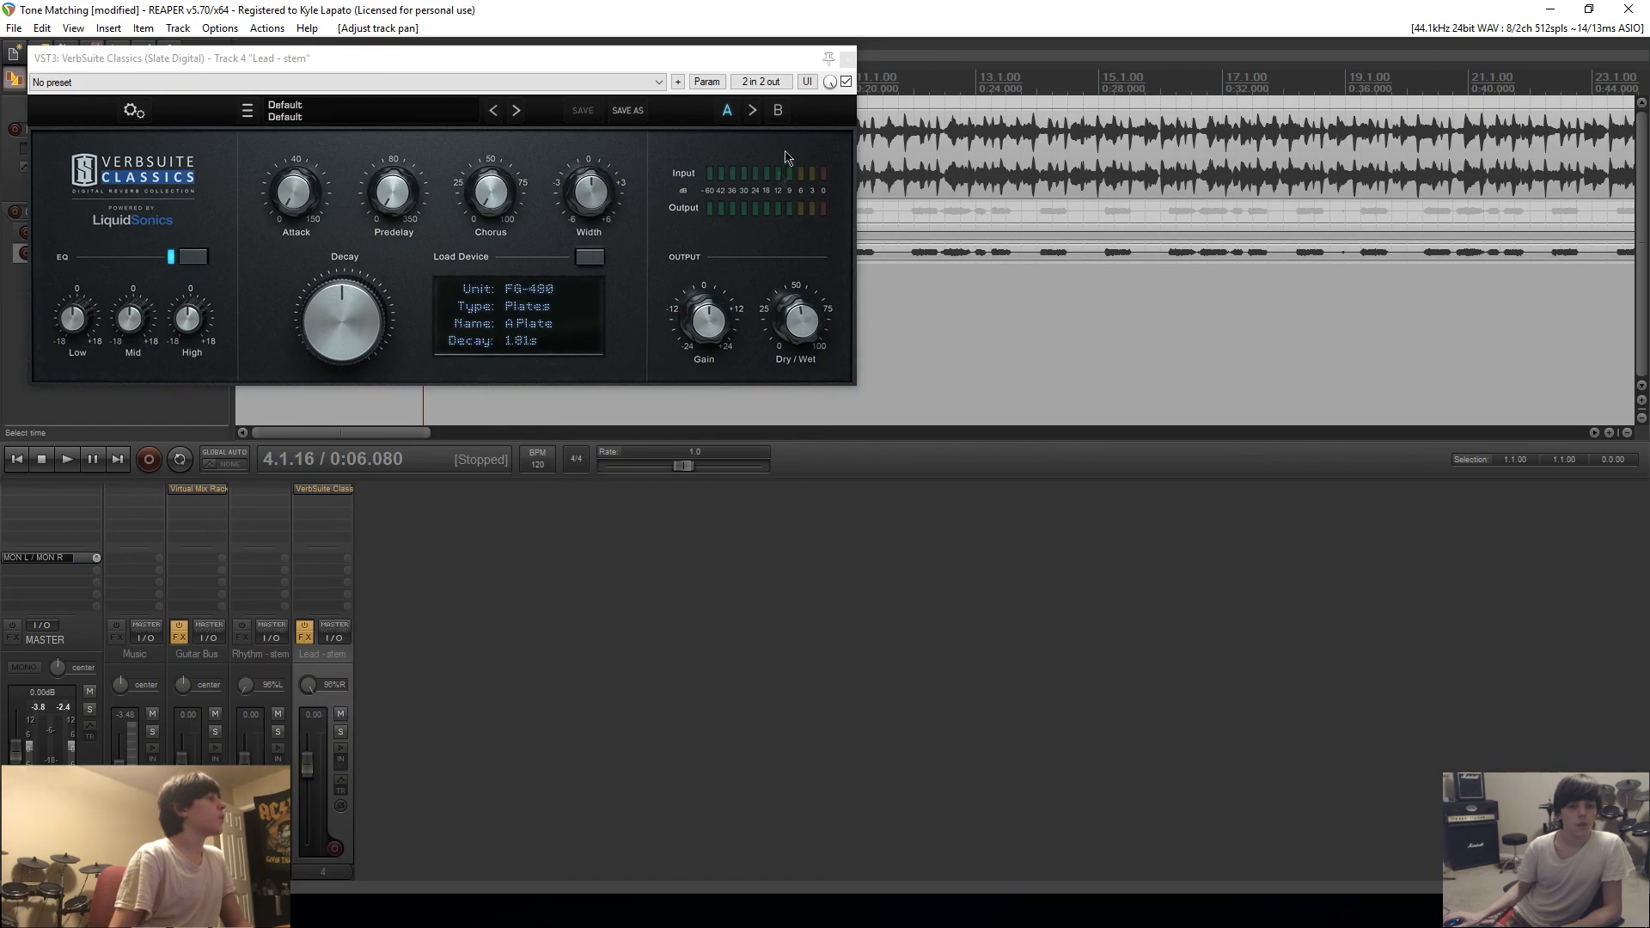
Step: Close the VerbSuite Classics window and delete the reverb from the Lead - stem track
left_click(846, 58)
right_click(295, 489)
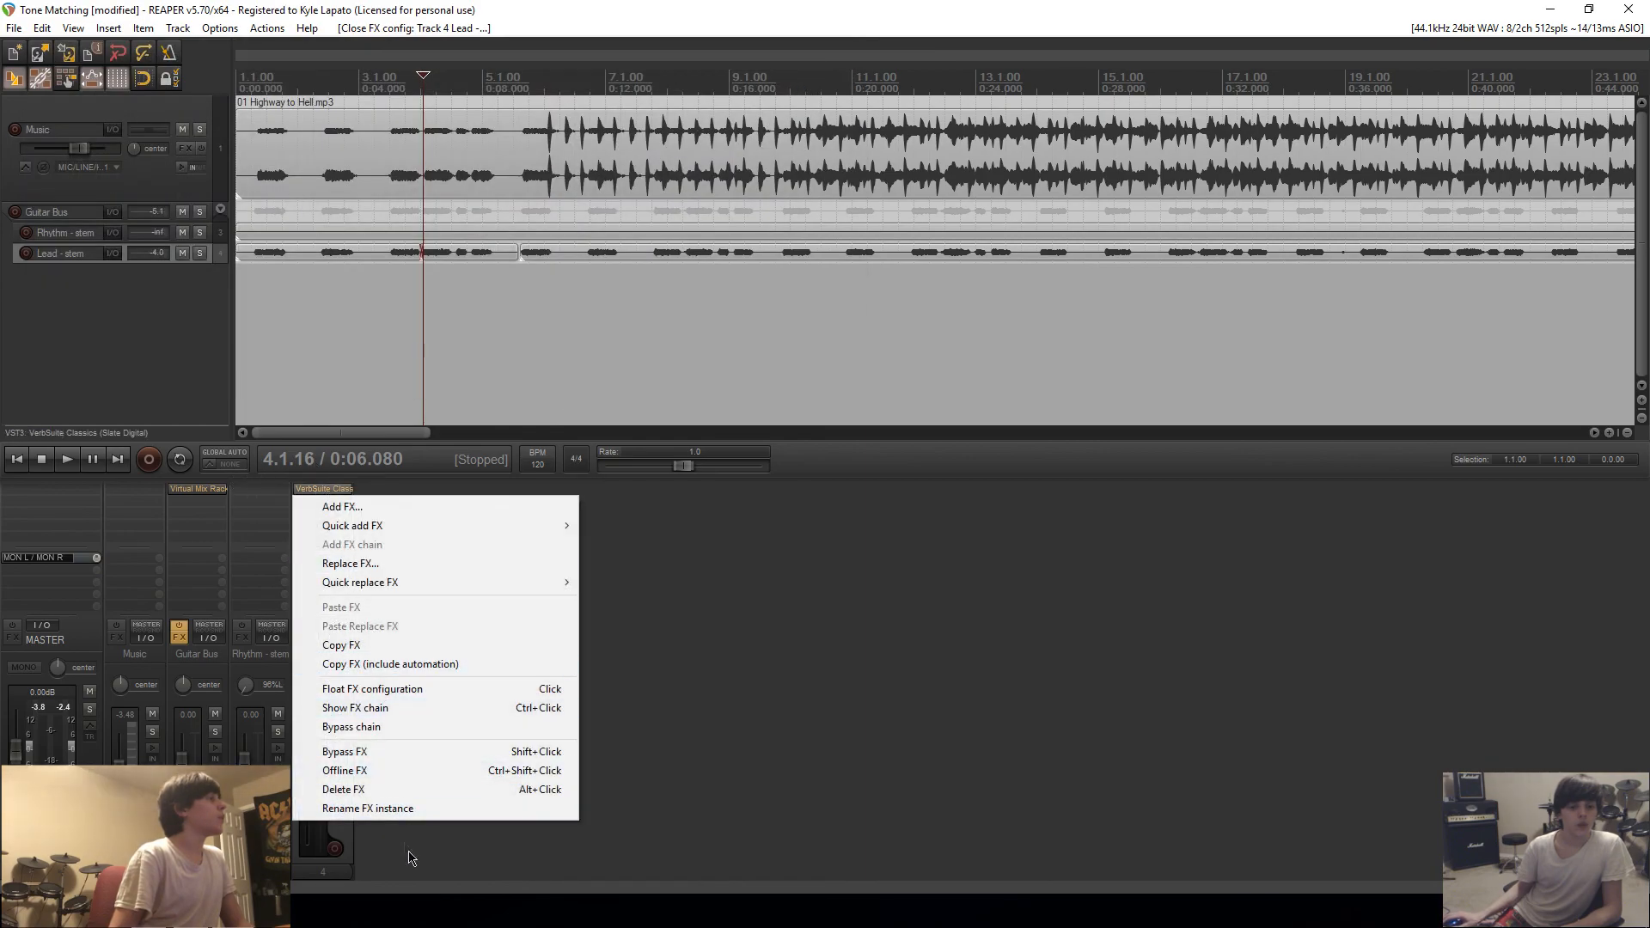
left_click(371, 789)
Step: Add a new empty track after the Lead - stem track
double_click(409, 687)
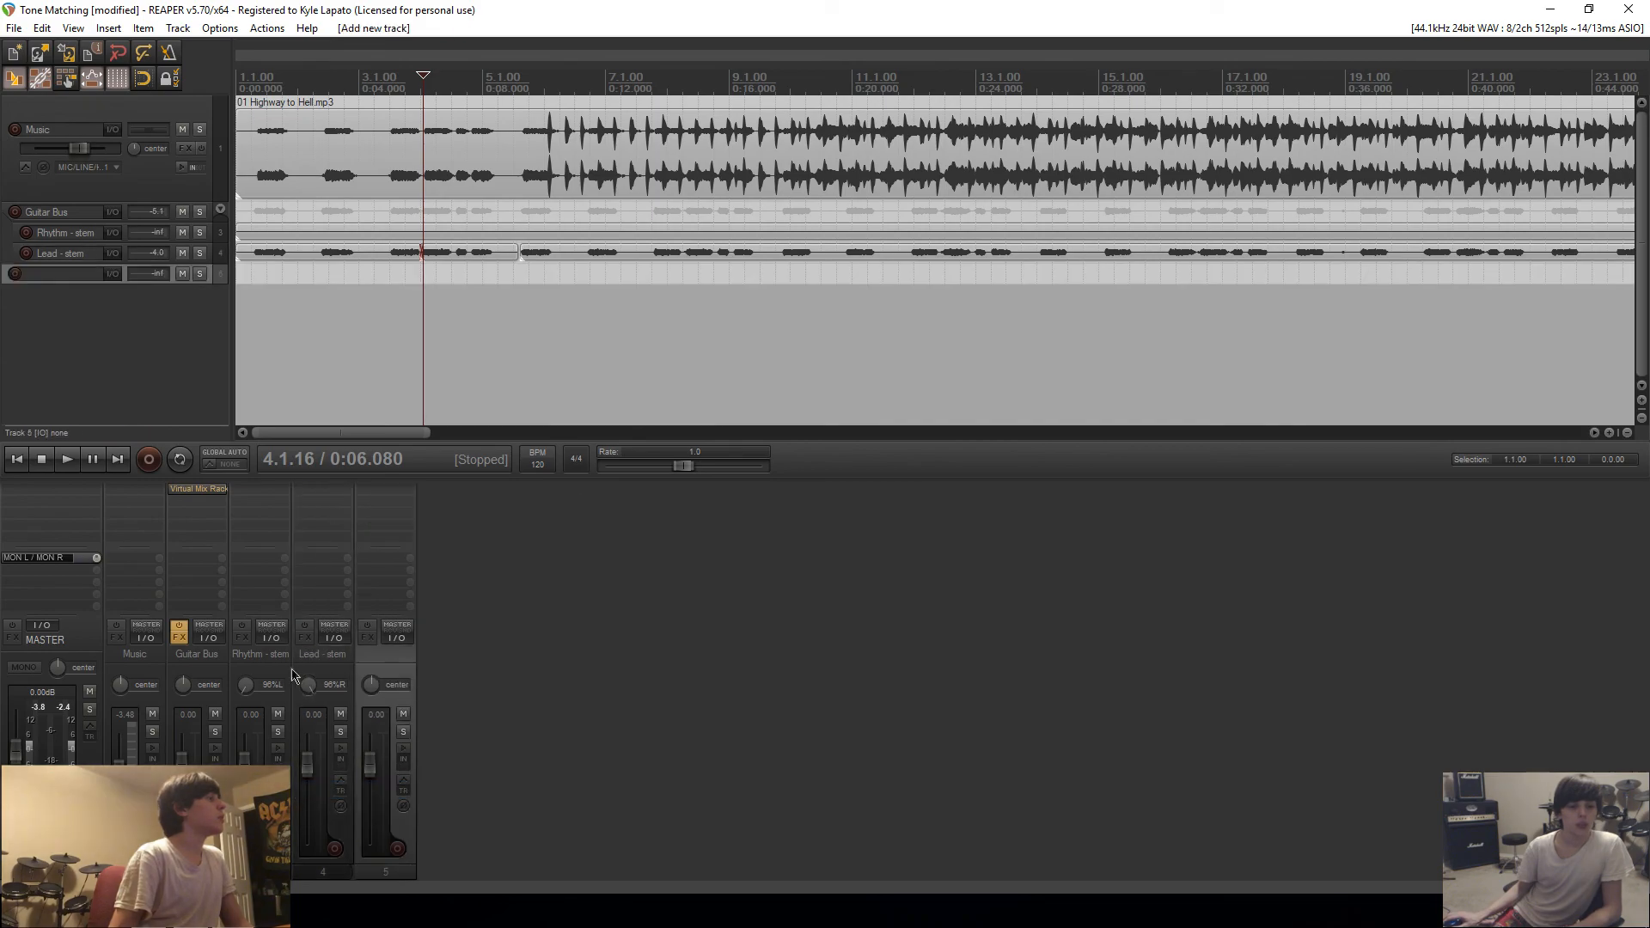
Step: Add another track between Rhythm - stem and Lead - stem, and name the last track Lead Verb
double_click(507, 692)
left_click_drag(468, 671, 303, 671)
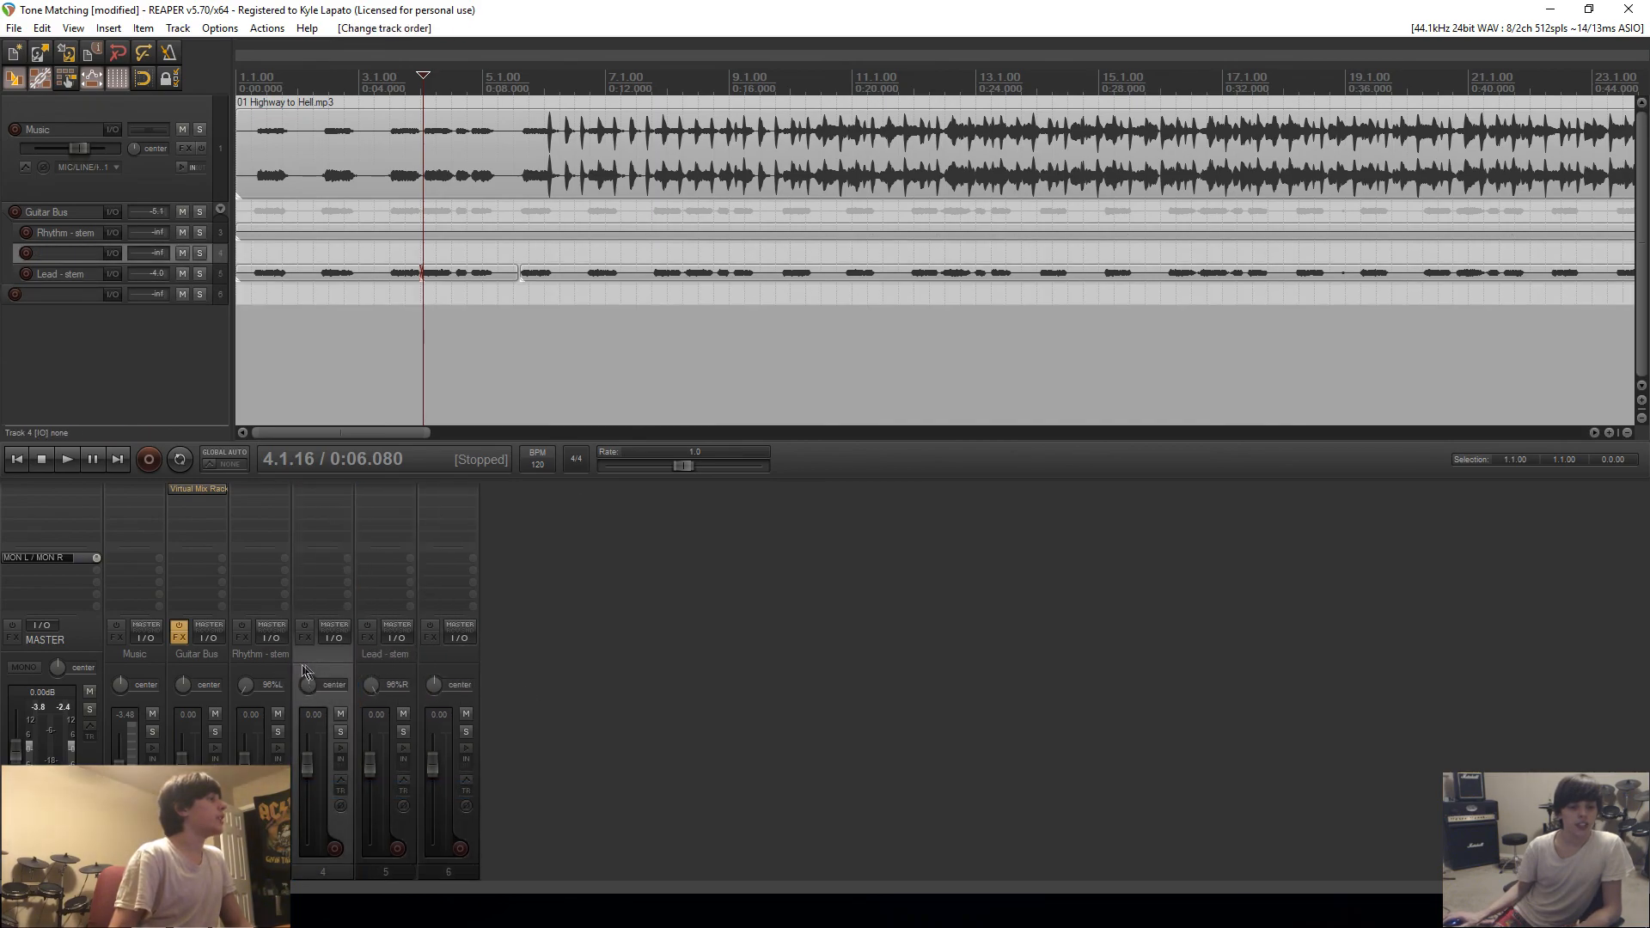
double_click(457, 655)
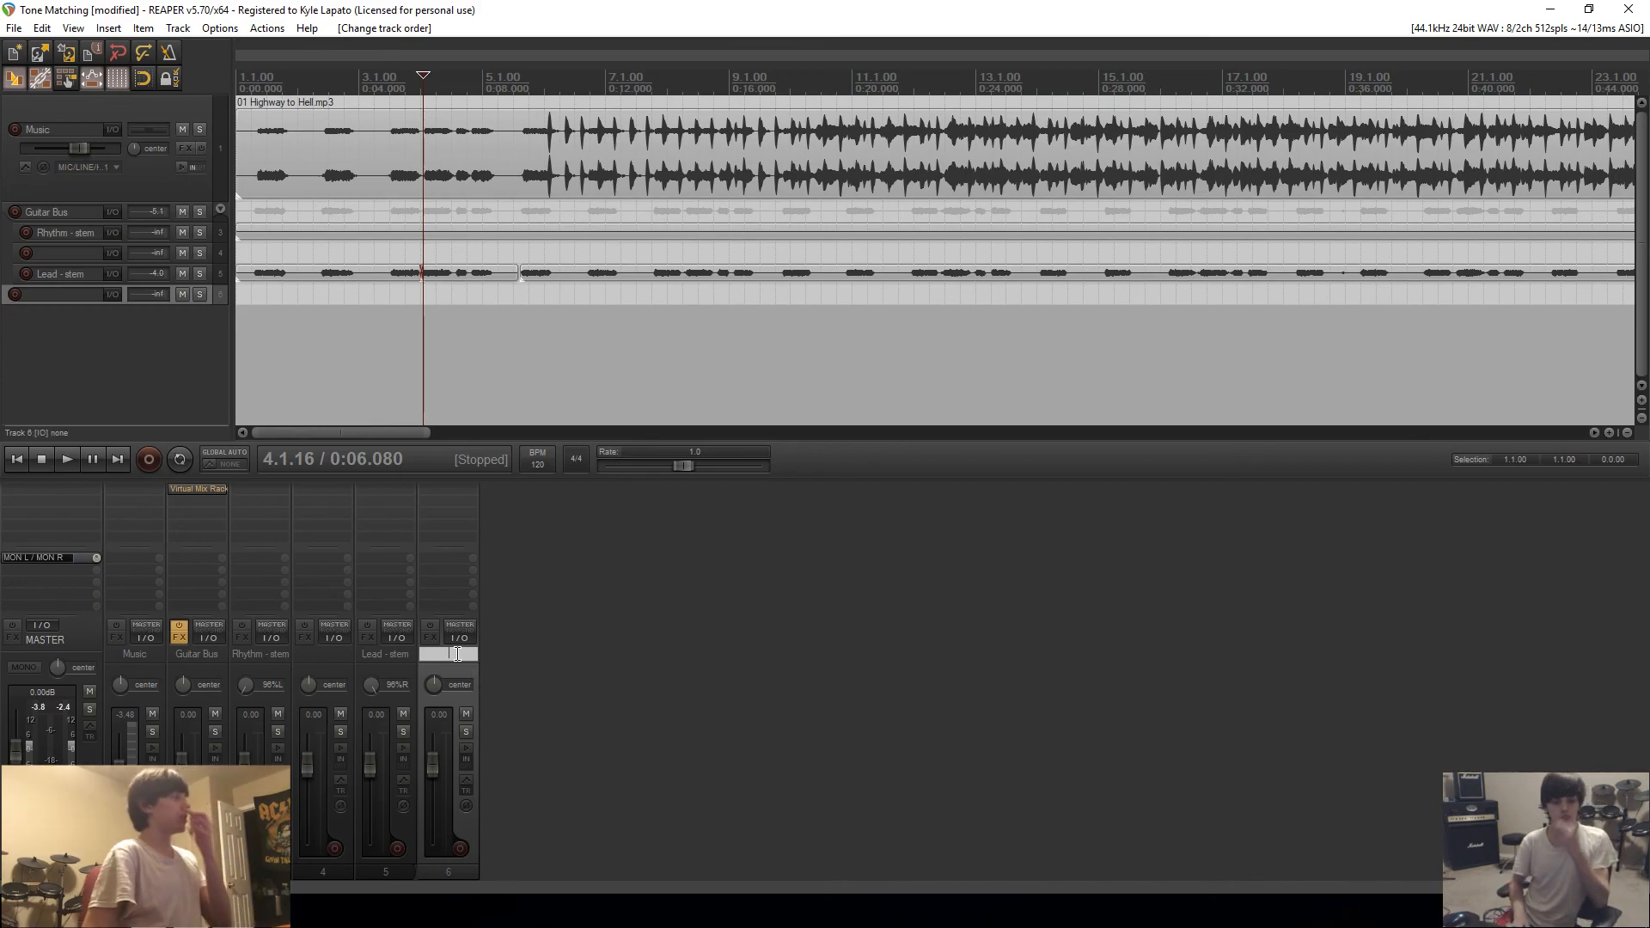
type("Lead V")
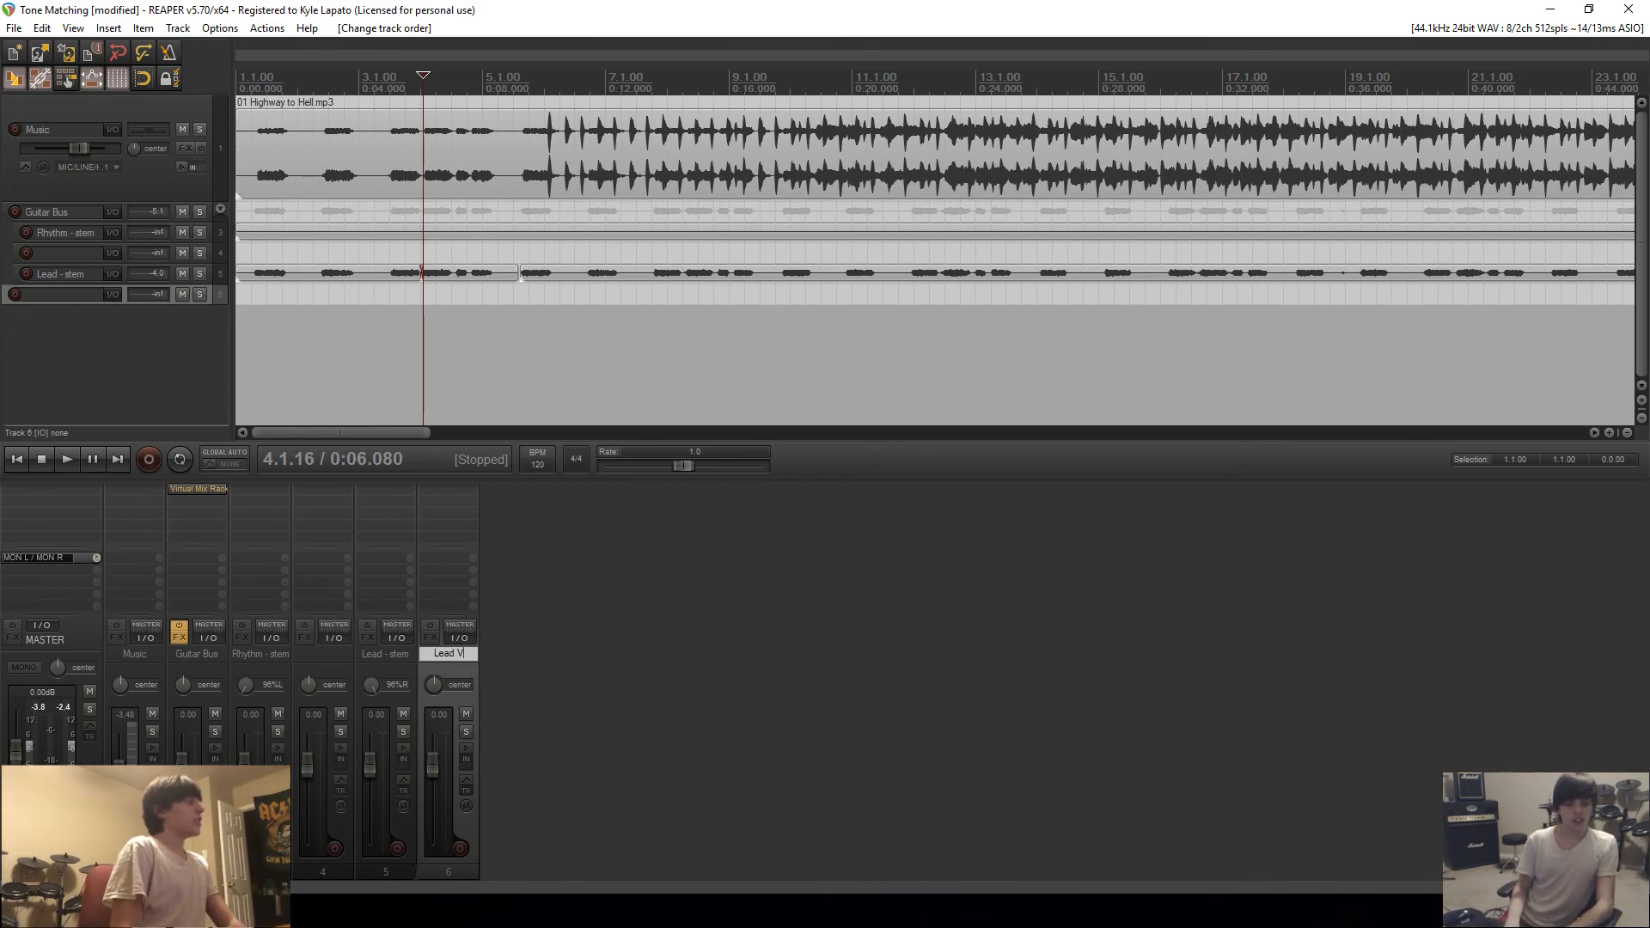
type("erb")
key("Return")
Step: Name the empty track between the two stems Rhythm Verb
double_click(323, 653)
type("Rhythm")
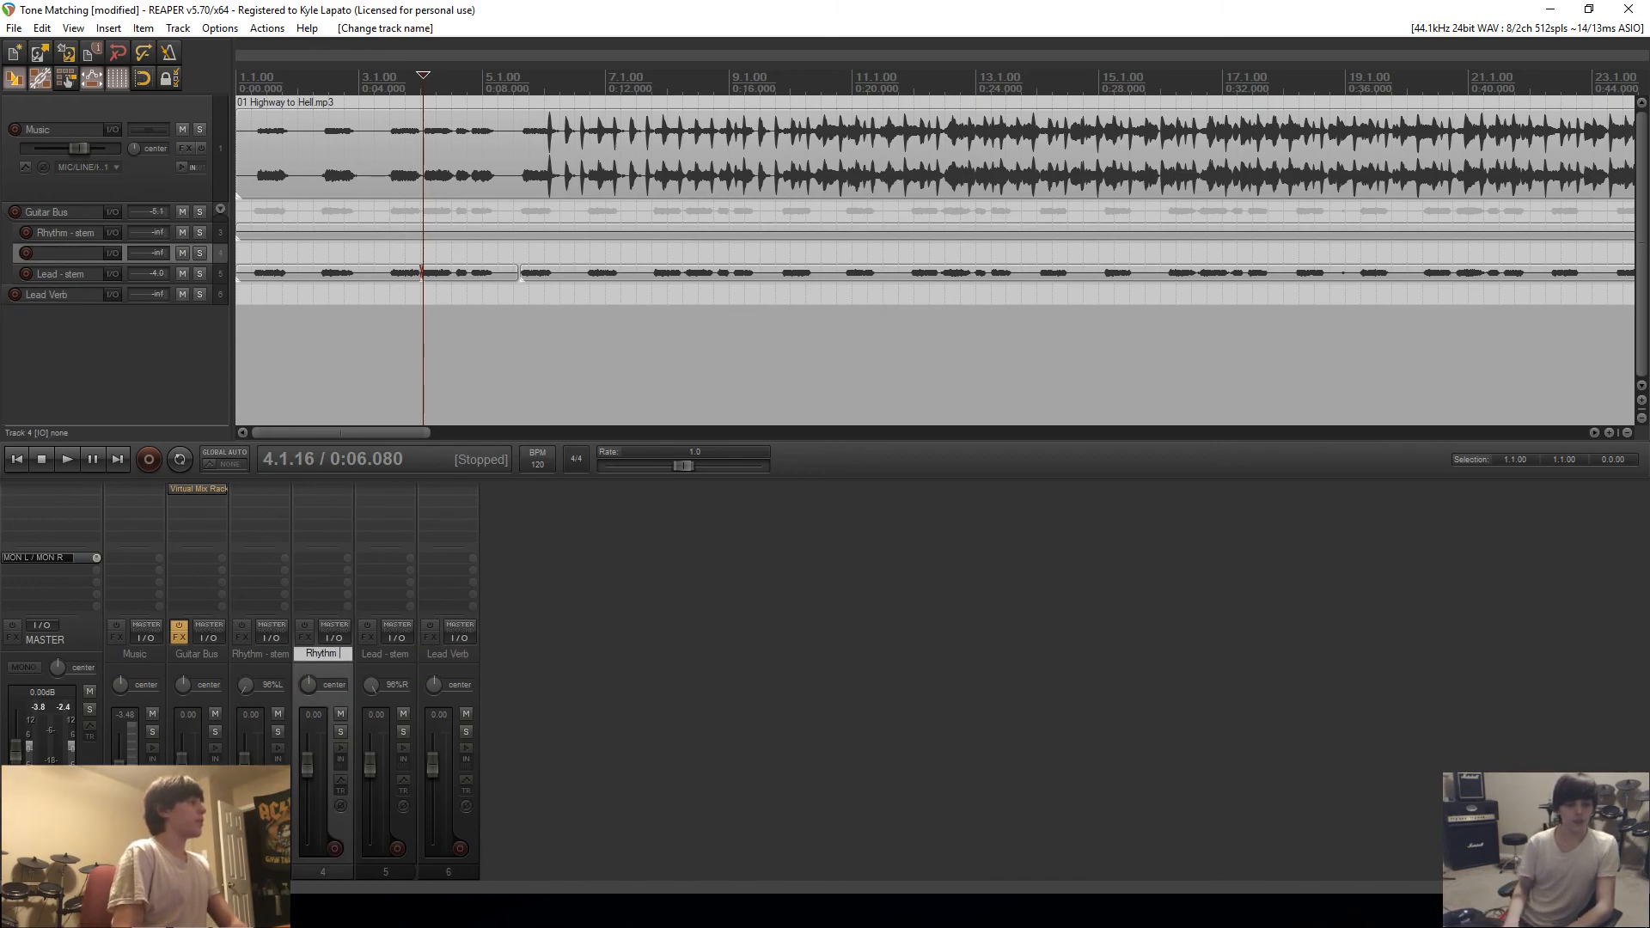
type(" Verb")
key("Return")
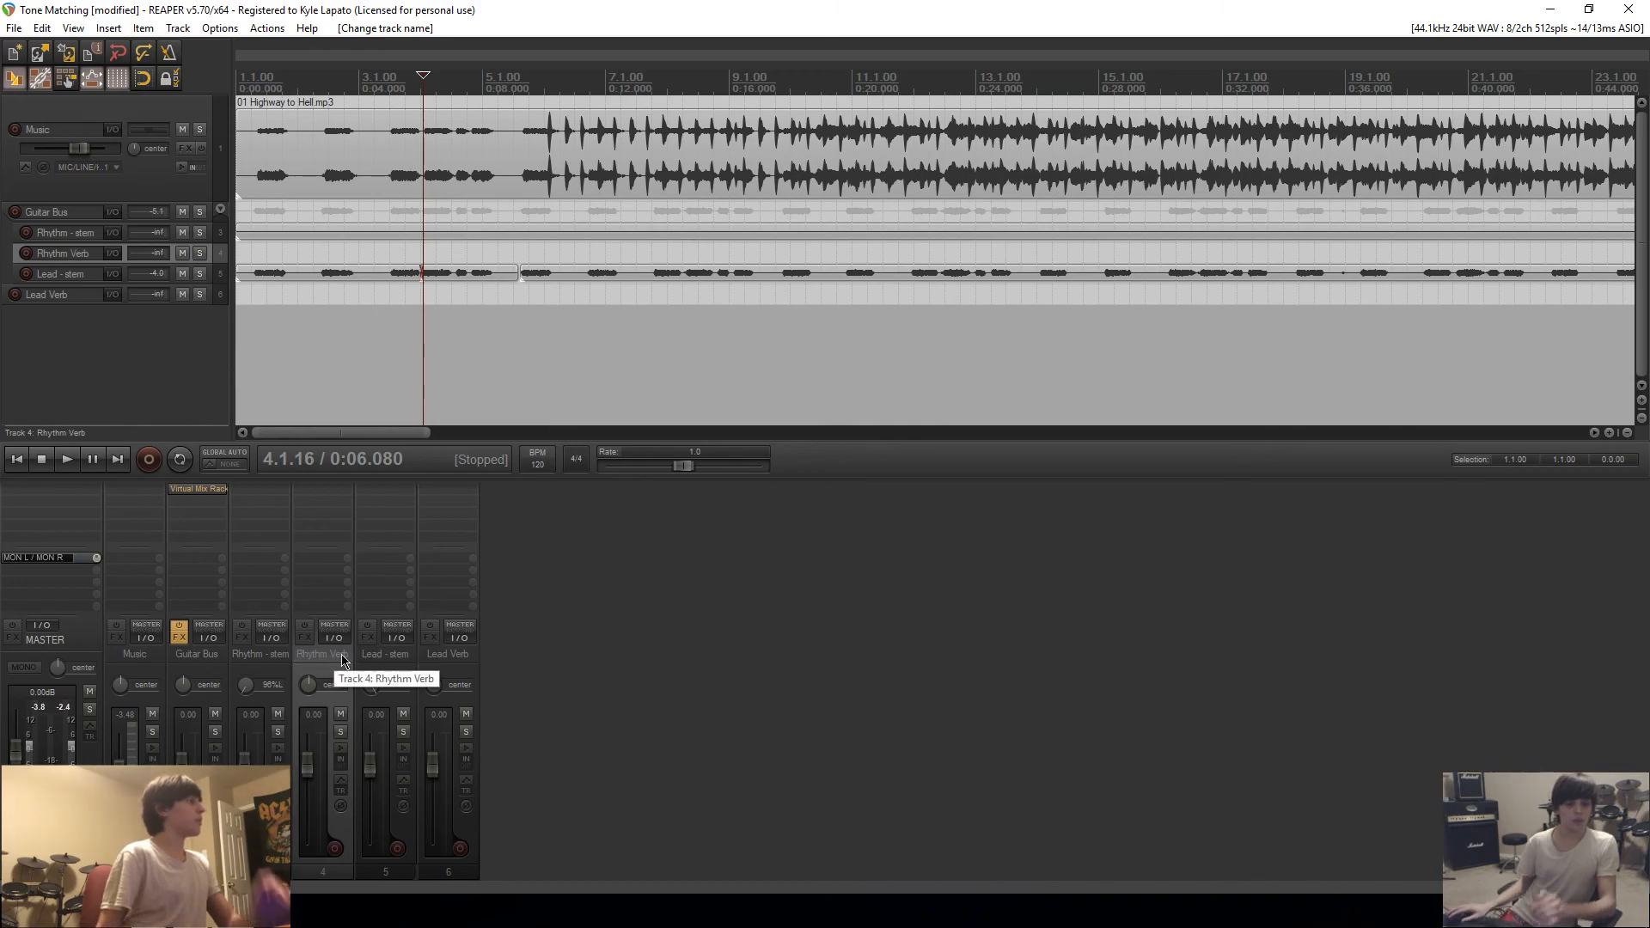
Step: Add a send from Lead - stem to Lead Verb and another from Rhythm - stem to Rhythm Verb
left_click(396, 638)
left_click(537, 770)
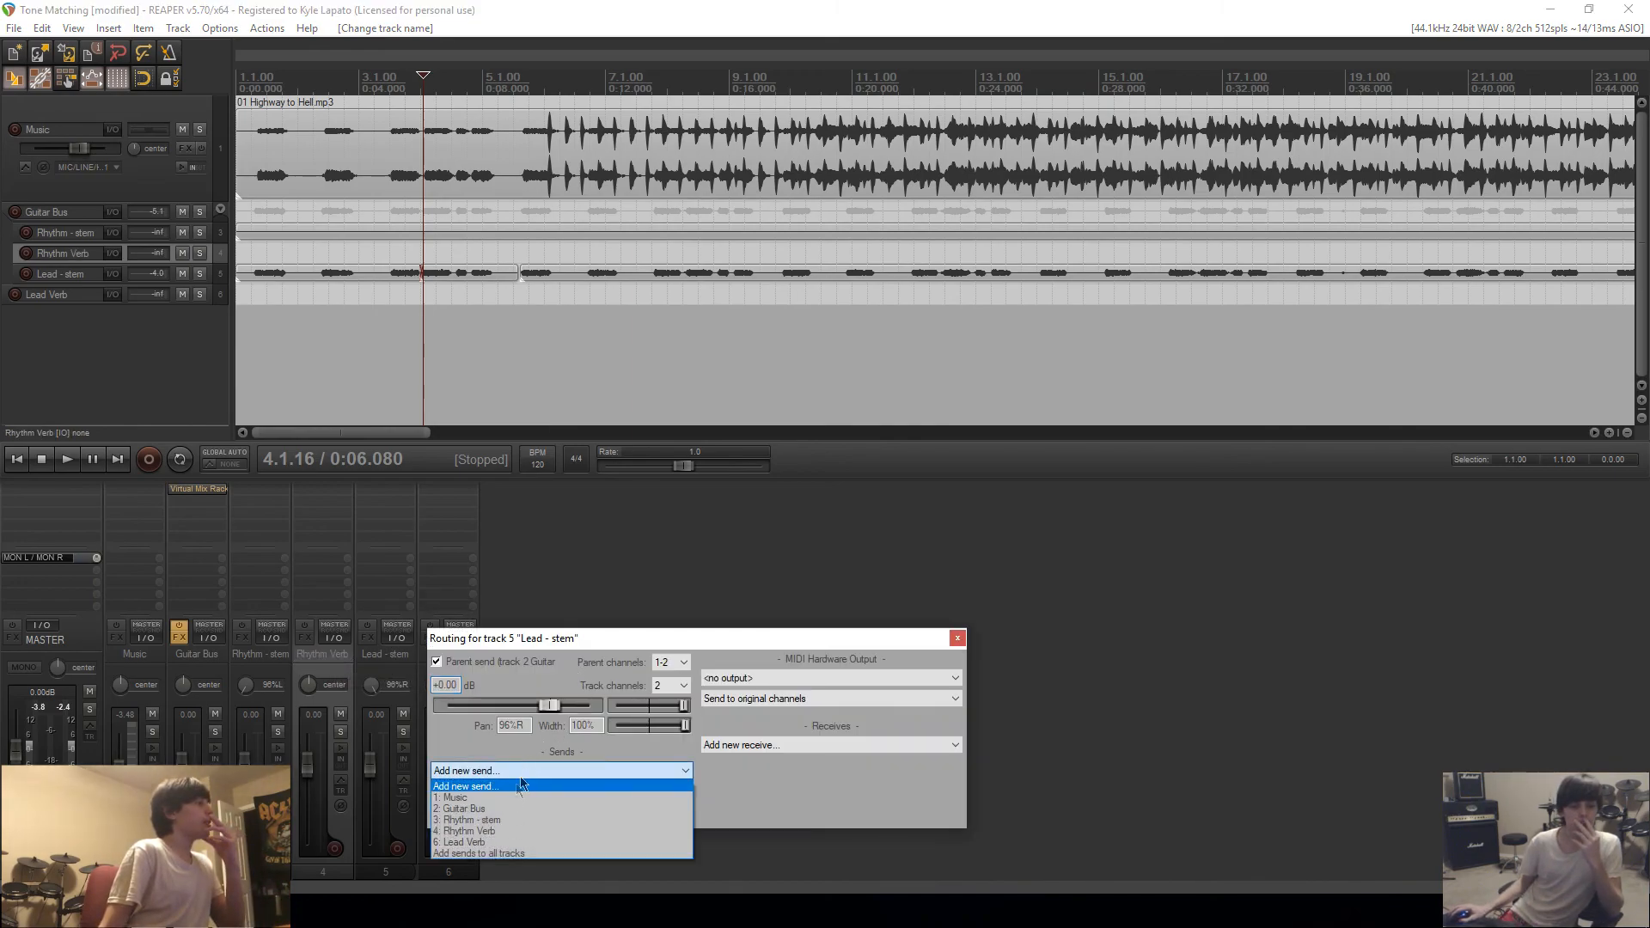
left_click(516, 844)
left_click(957, 611)
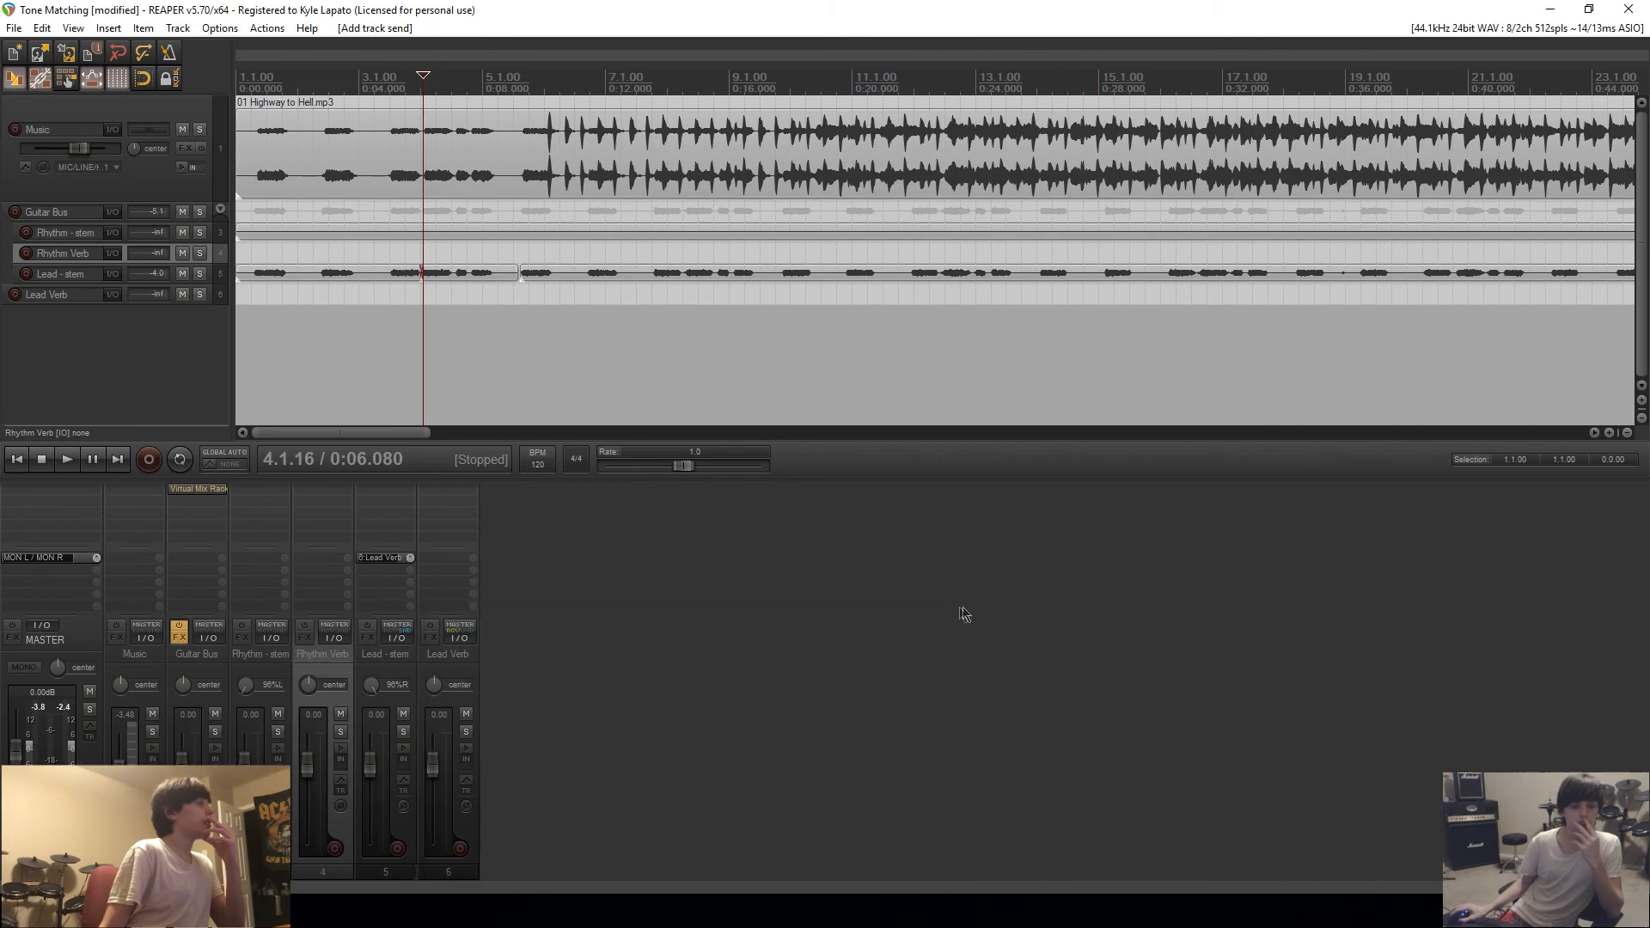
left_click(268, 636)
left_click(387, 771)
left_click(393, 813)
left_click(832, 611)
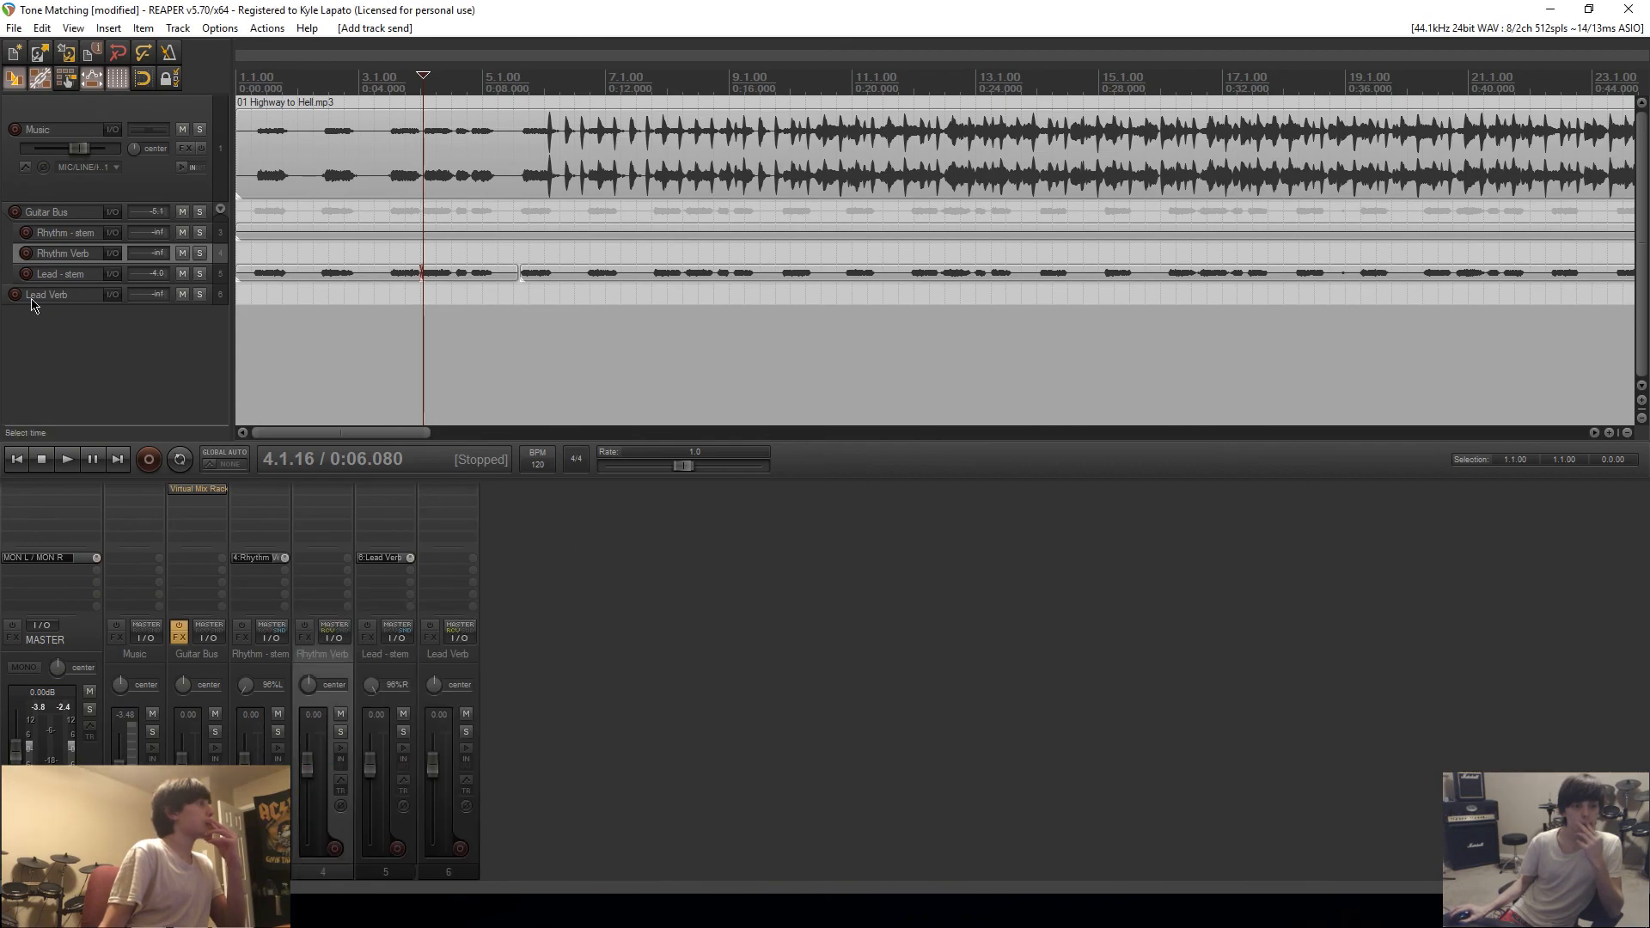
Step: Move the Lead Verb track into the Guitar Bus folder beneath Lead - stem
left_click_drag(66, 299, 73, 284)
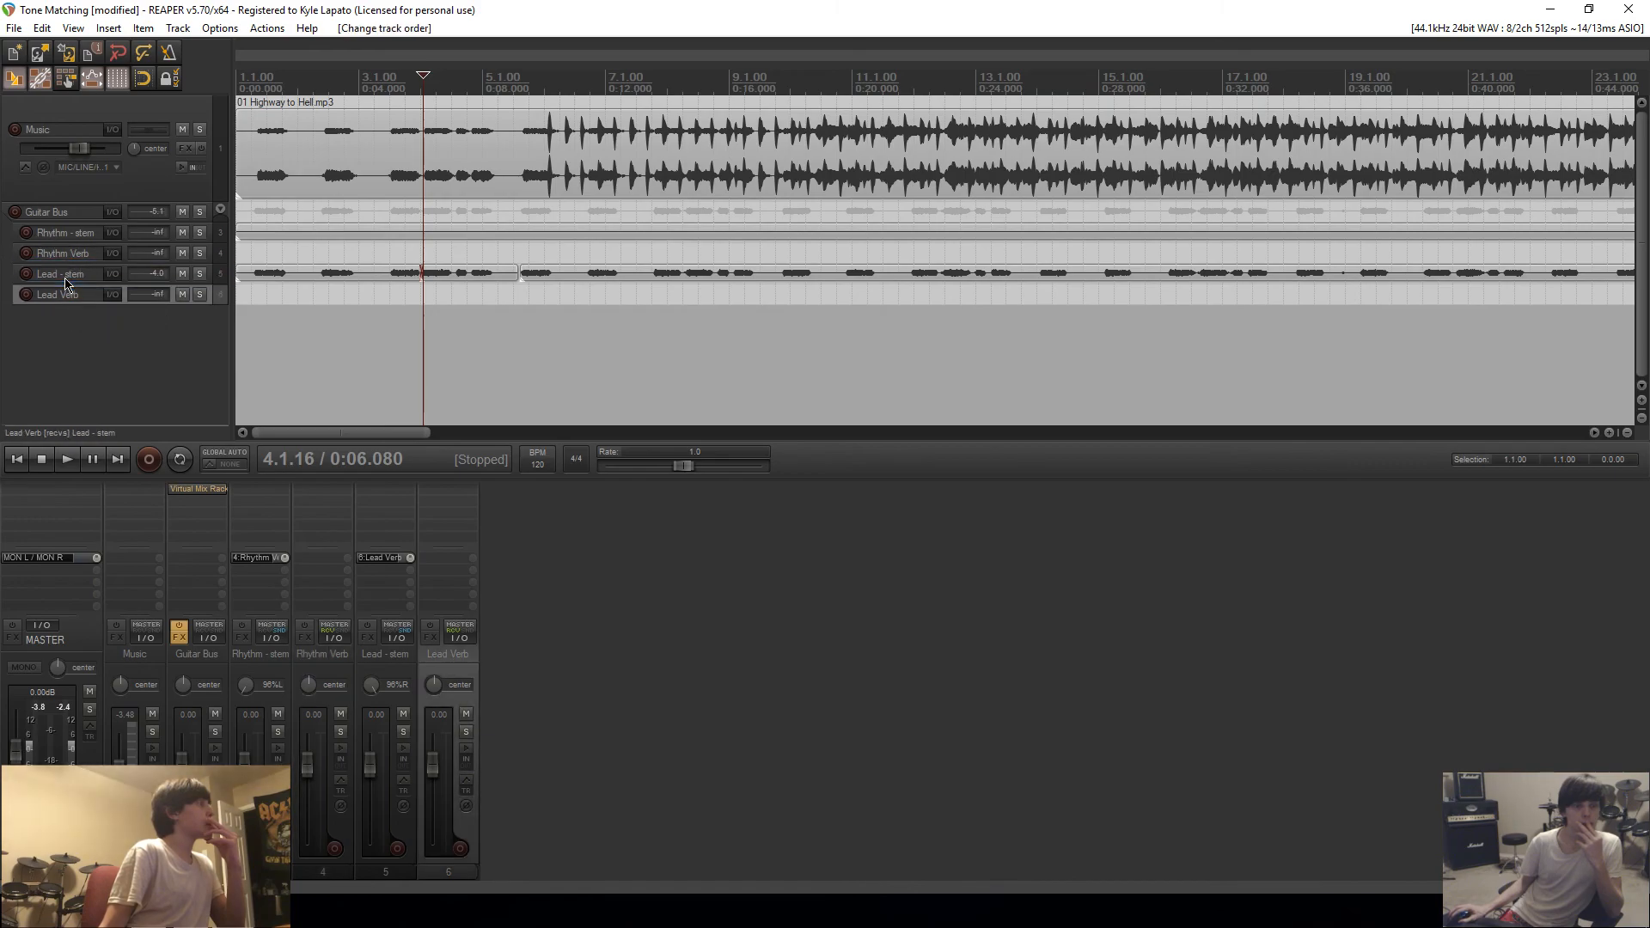
left_click(86, 364)
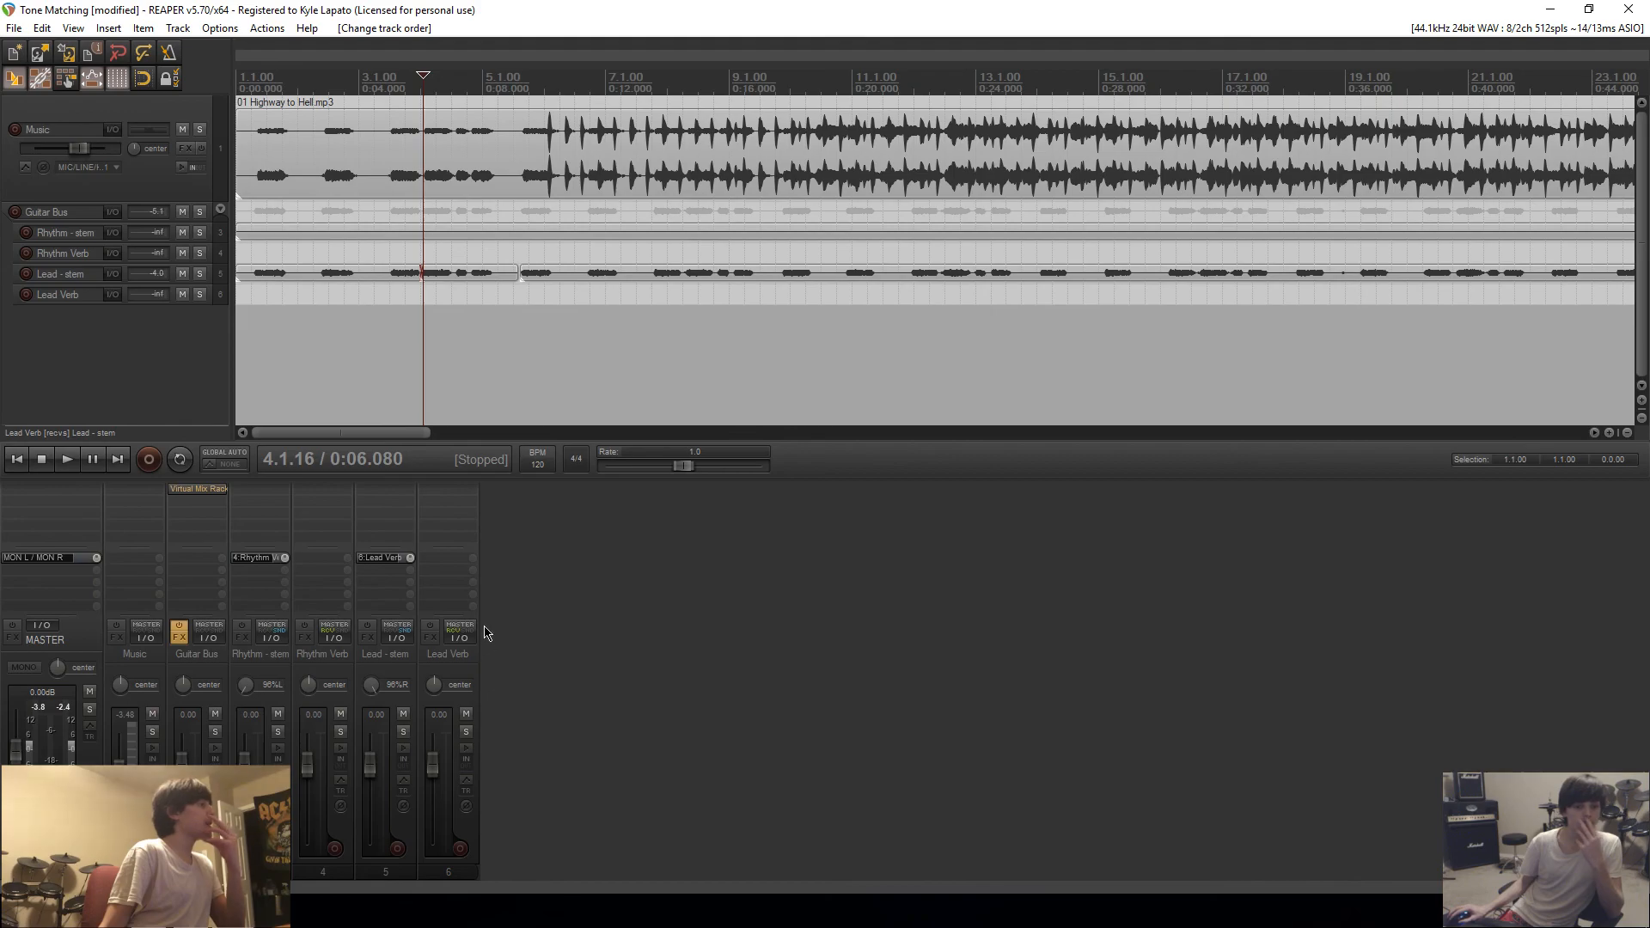
Step: Load VerbSuite Classics on the Lead Verb track and pan the track to 49%L
left_click(447, 498)
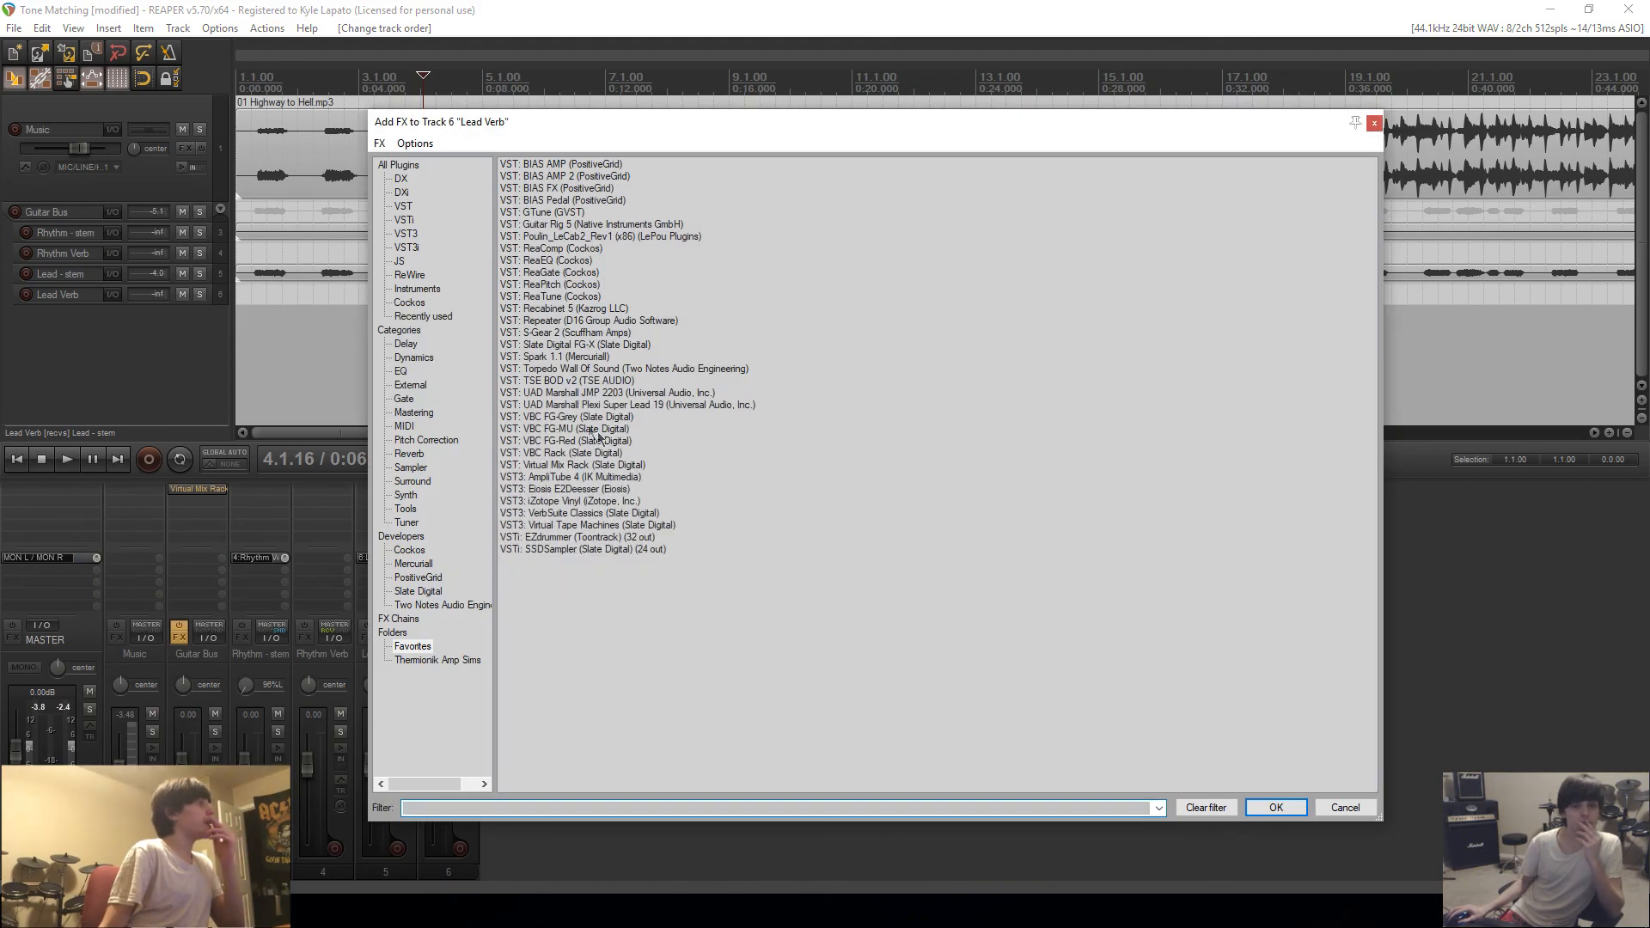
left_click(593, 513)
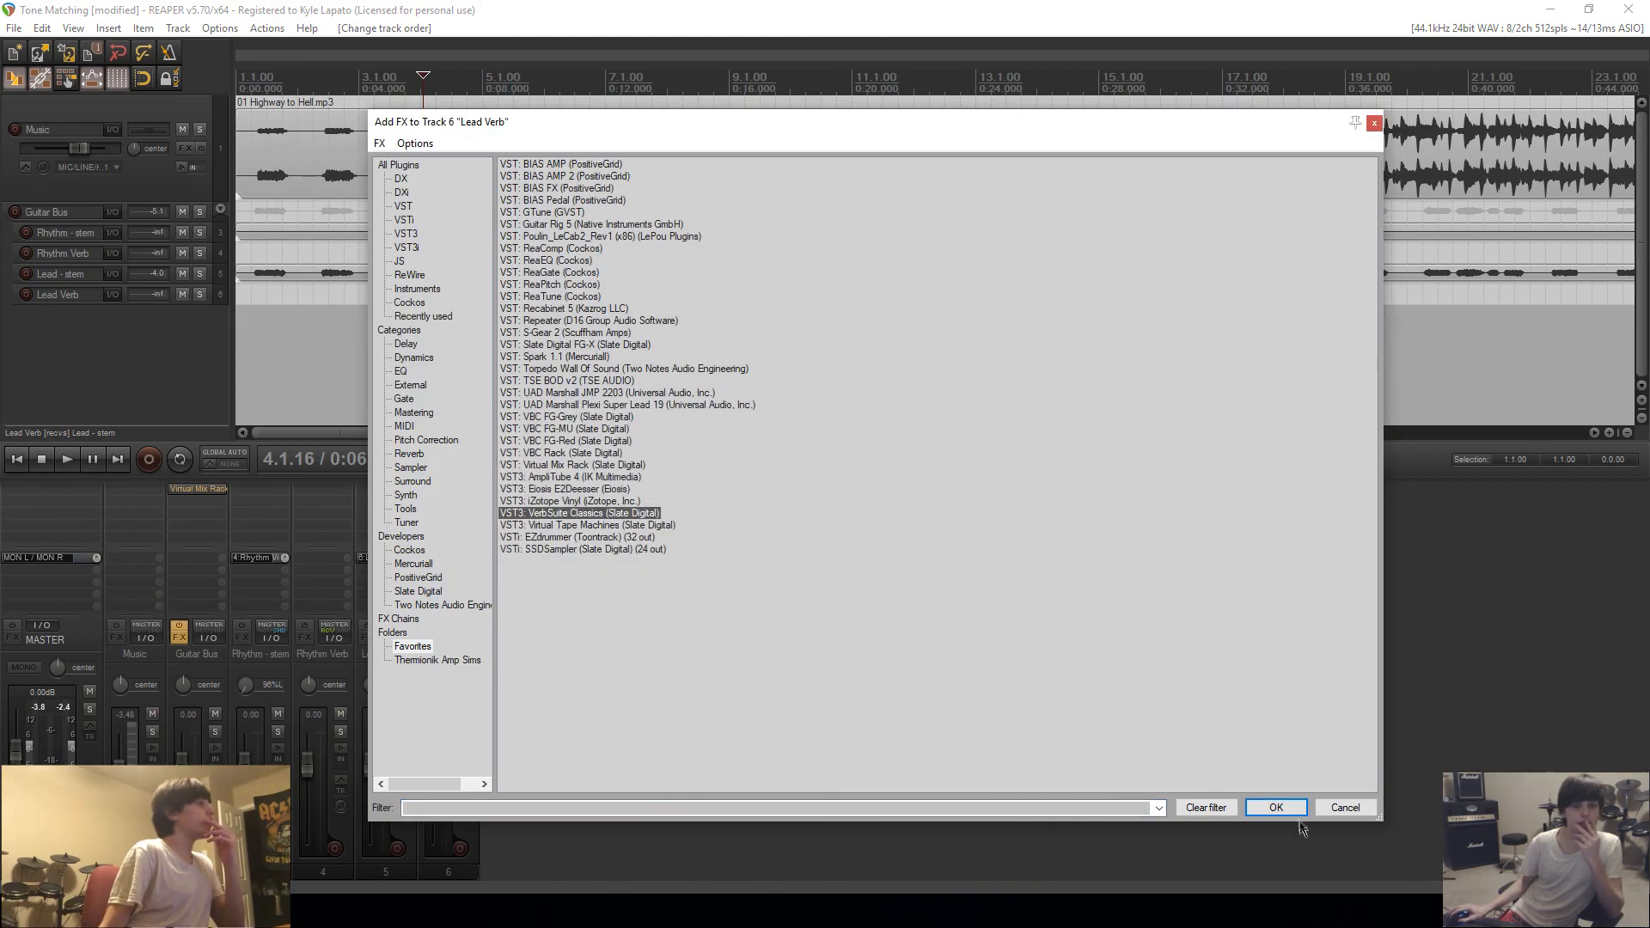
left_click(1277, 808)
left_click_drag(434, 684, 434, 710)
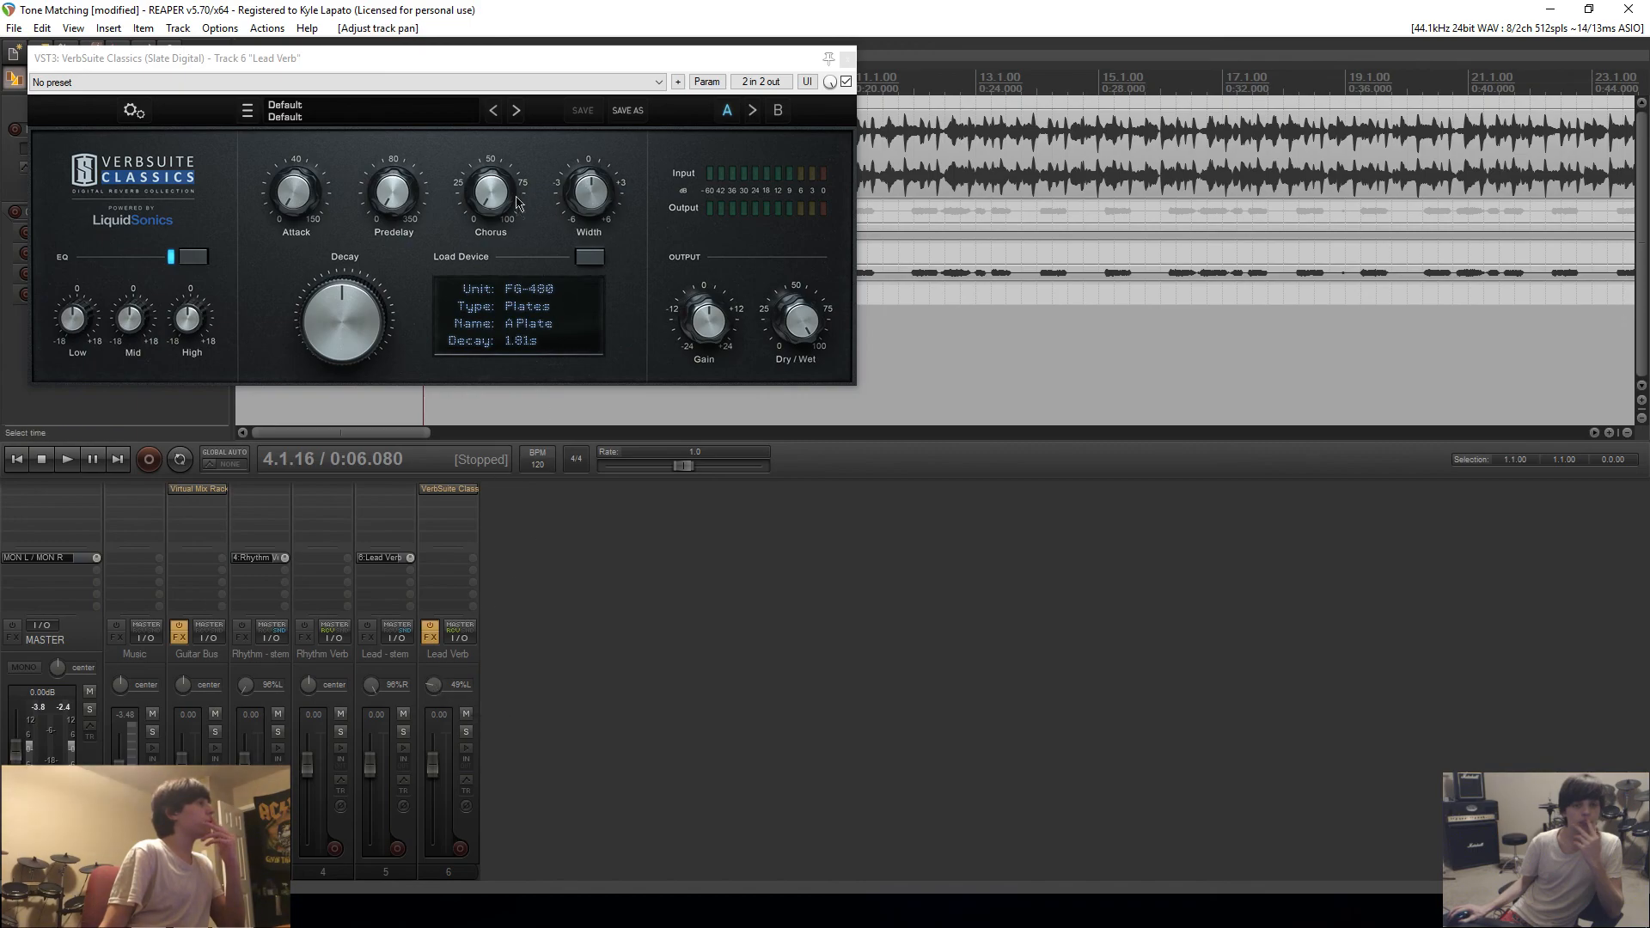
Step: Browse the reverb devices and load Dreamy Dark Guitar Verb from the FG-6000 unit
left_click(317, 110)
left_click(316, 110)
mouse_move(381, 146)
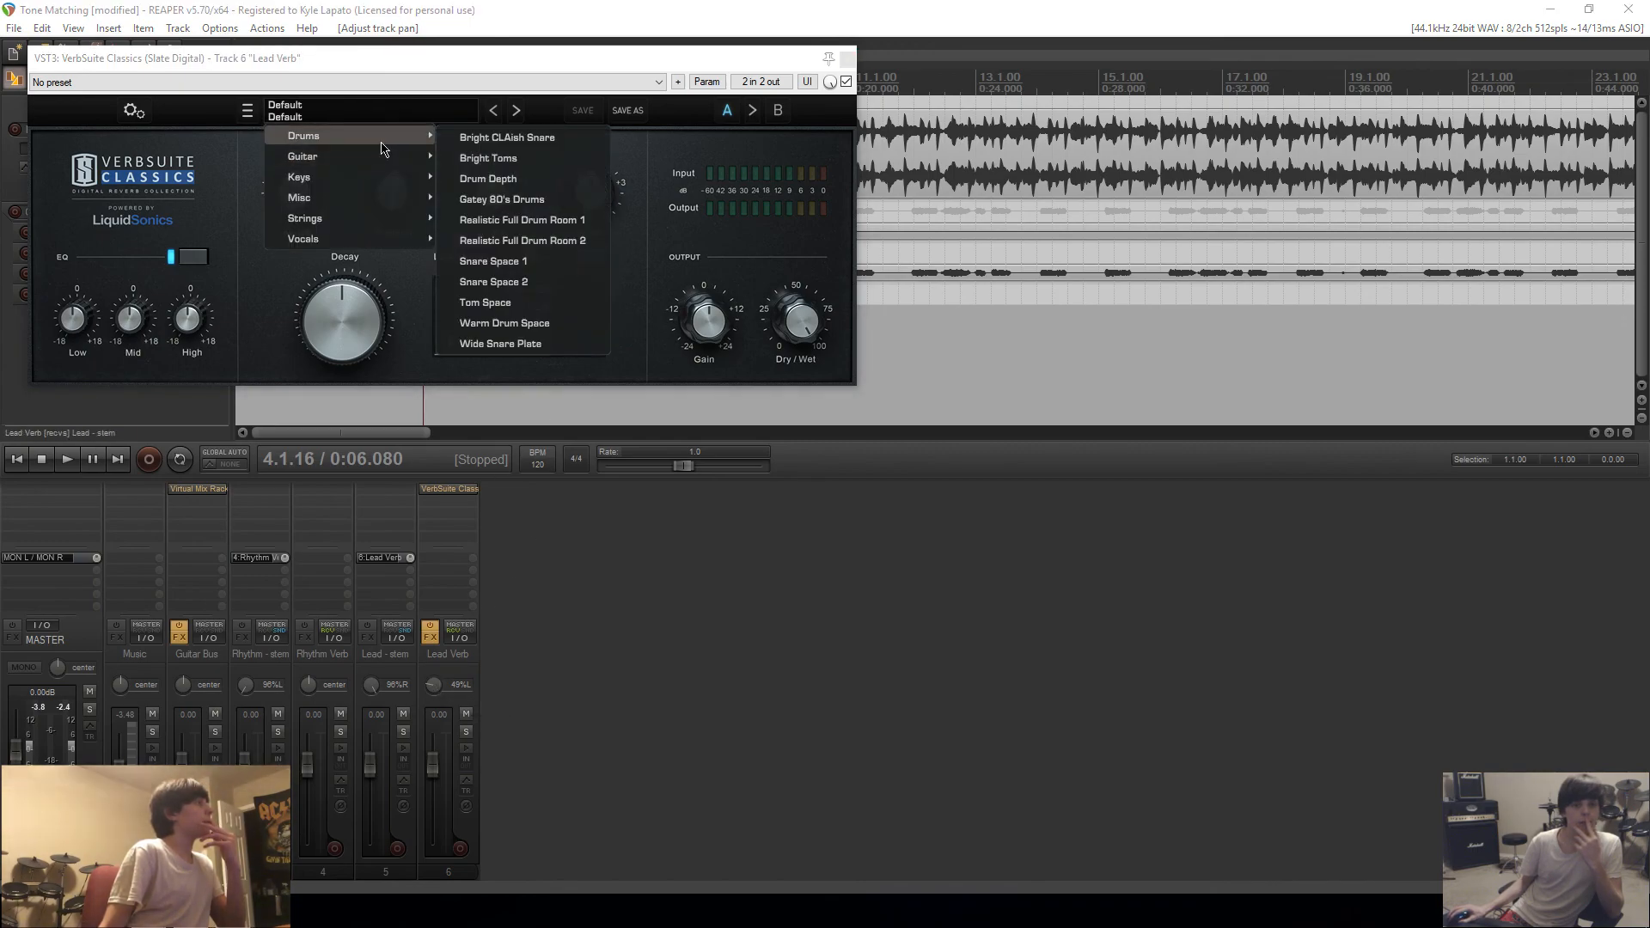
left_click(589, 256)
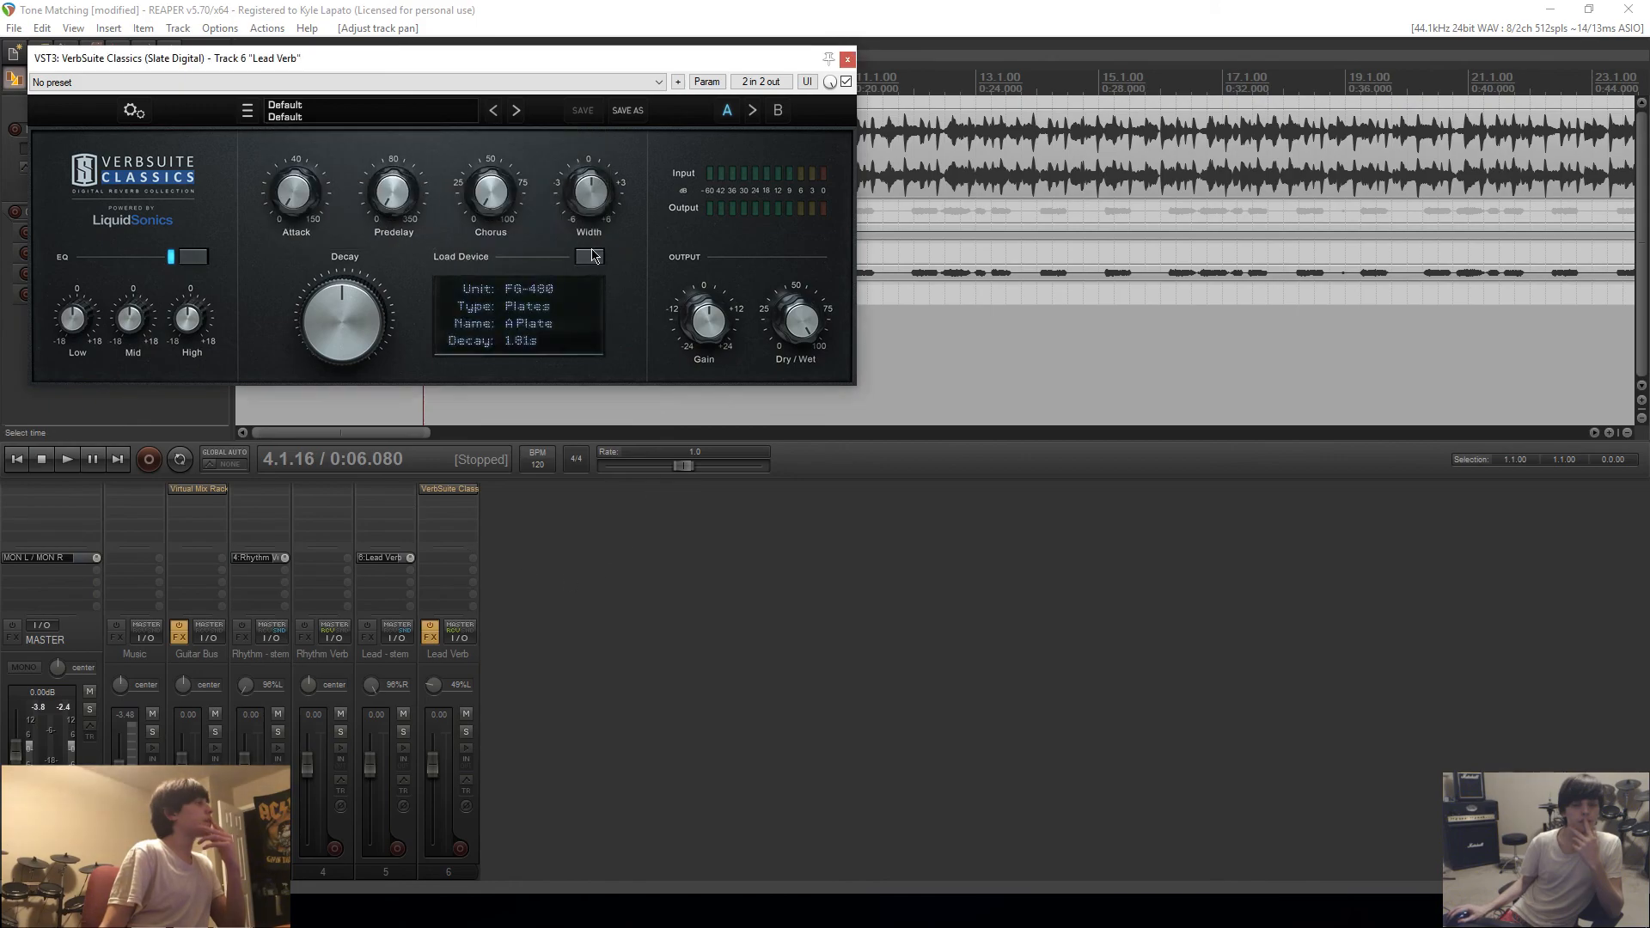
left_click(590, 256)
mouse_move(695, 334)
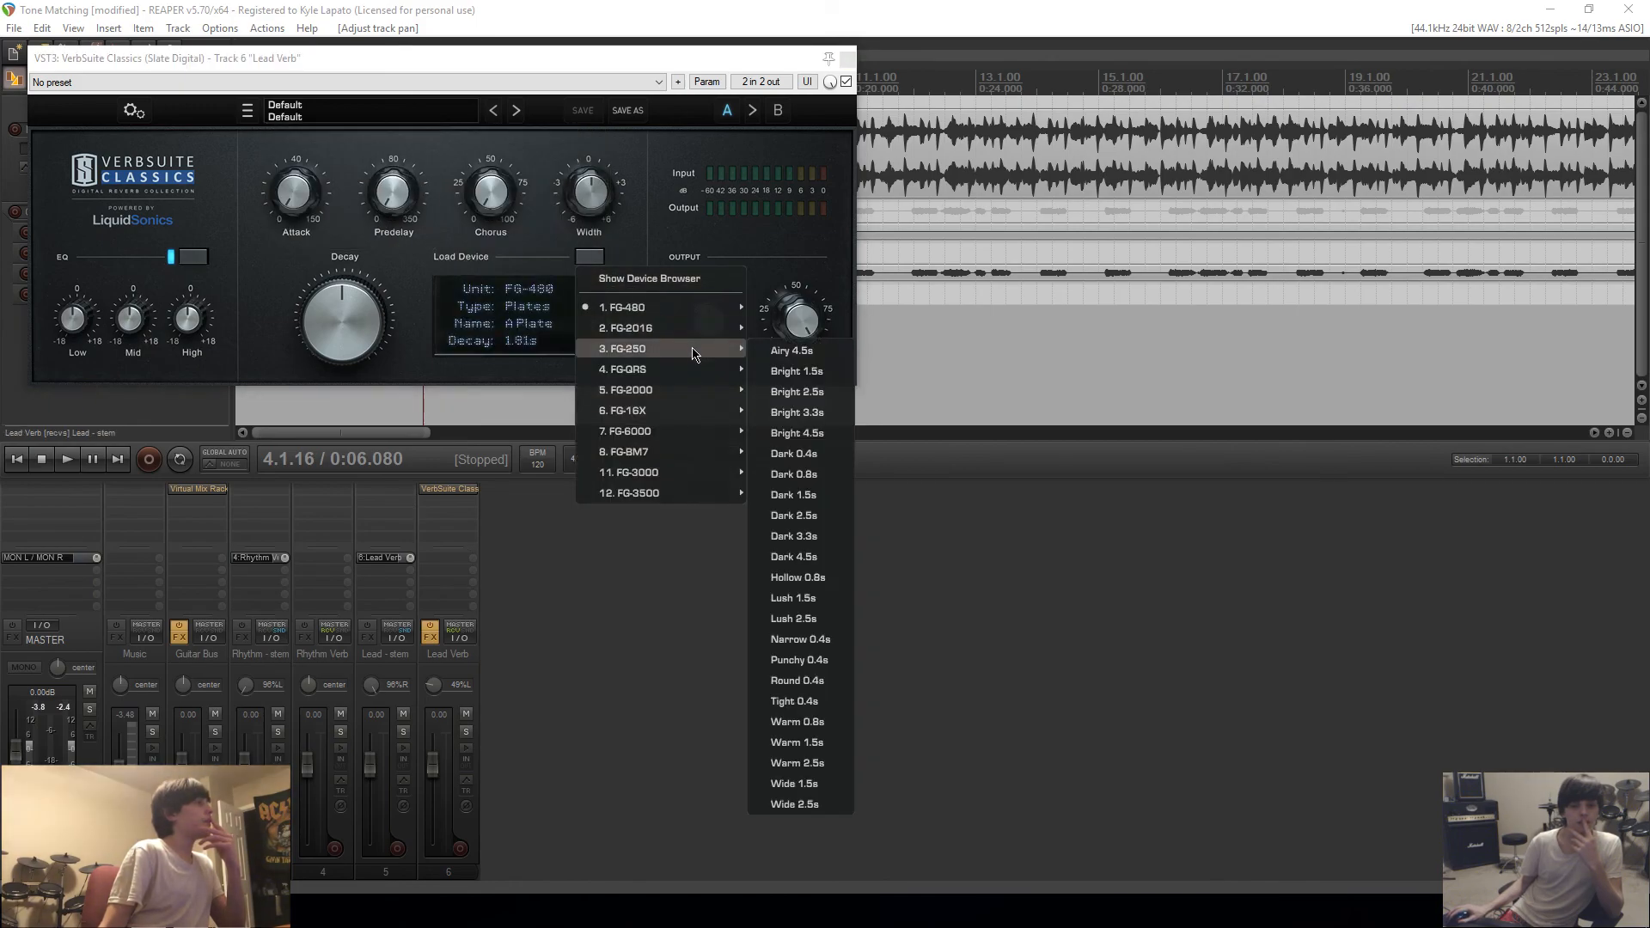
mouse_move(689, 376)
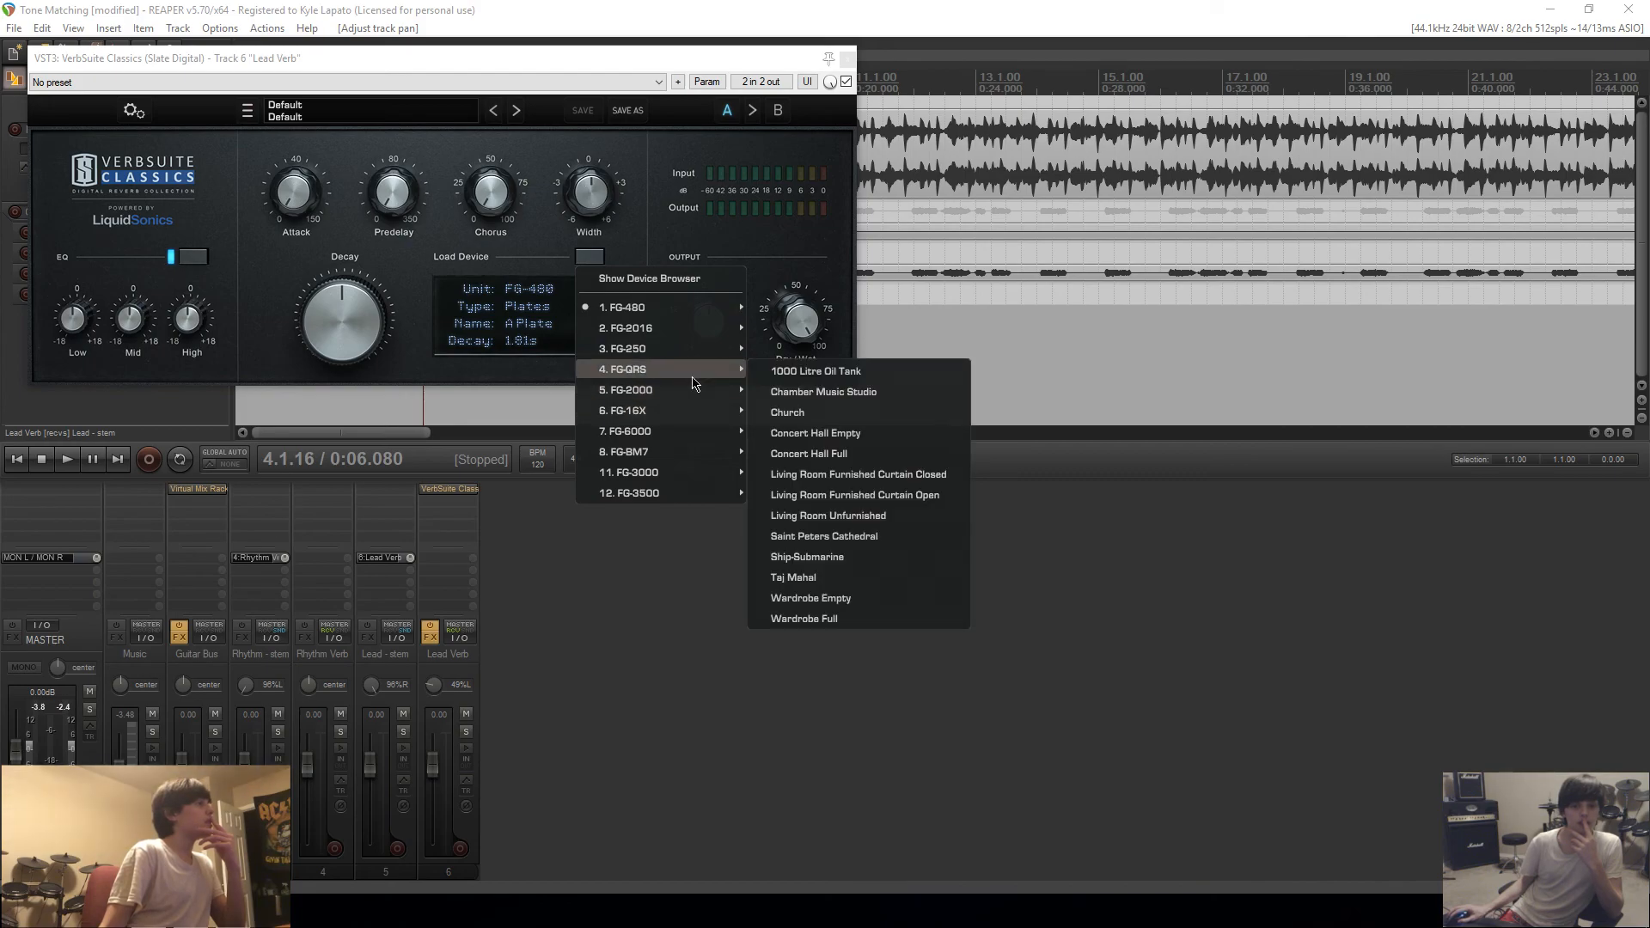
mouse_move(687, 411)
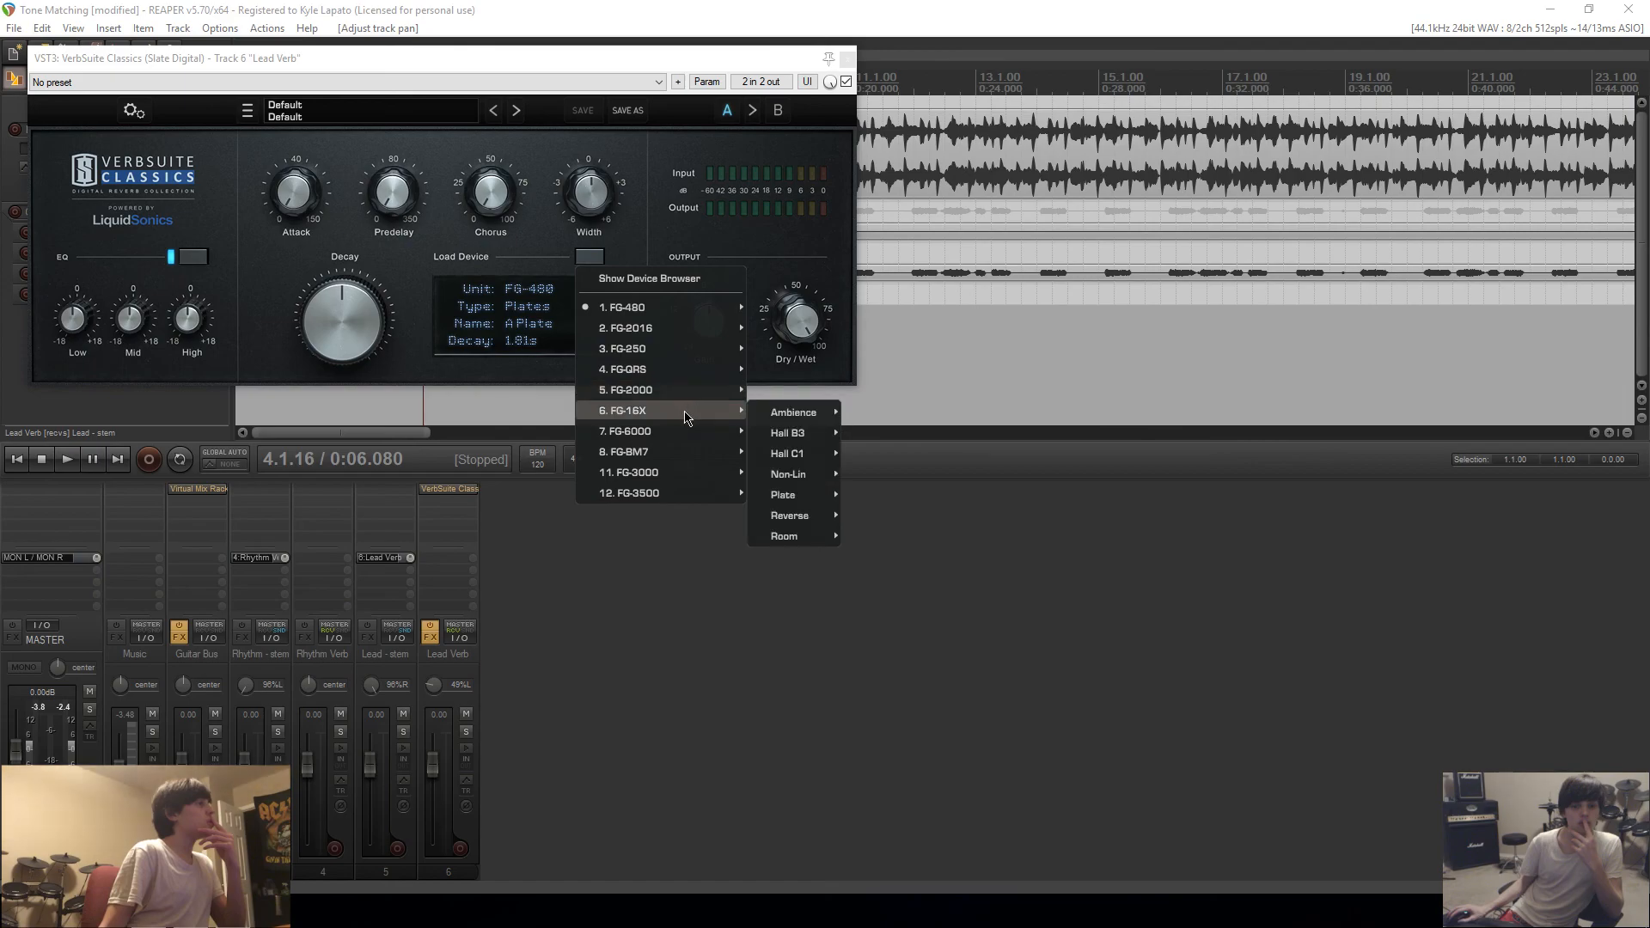
mouse_move(799, 334)
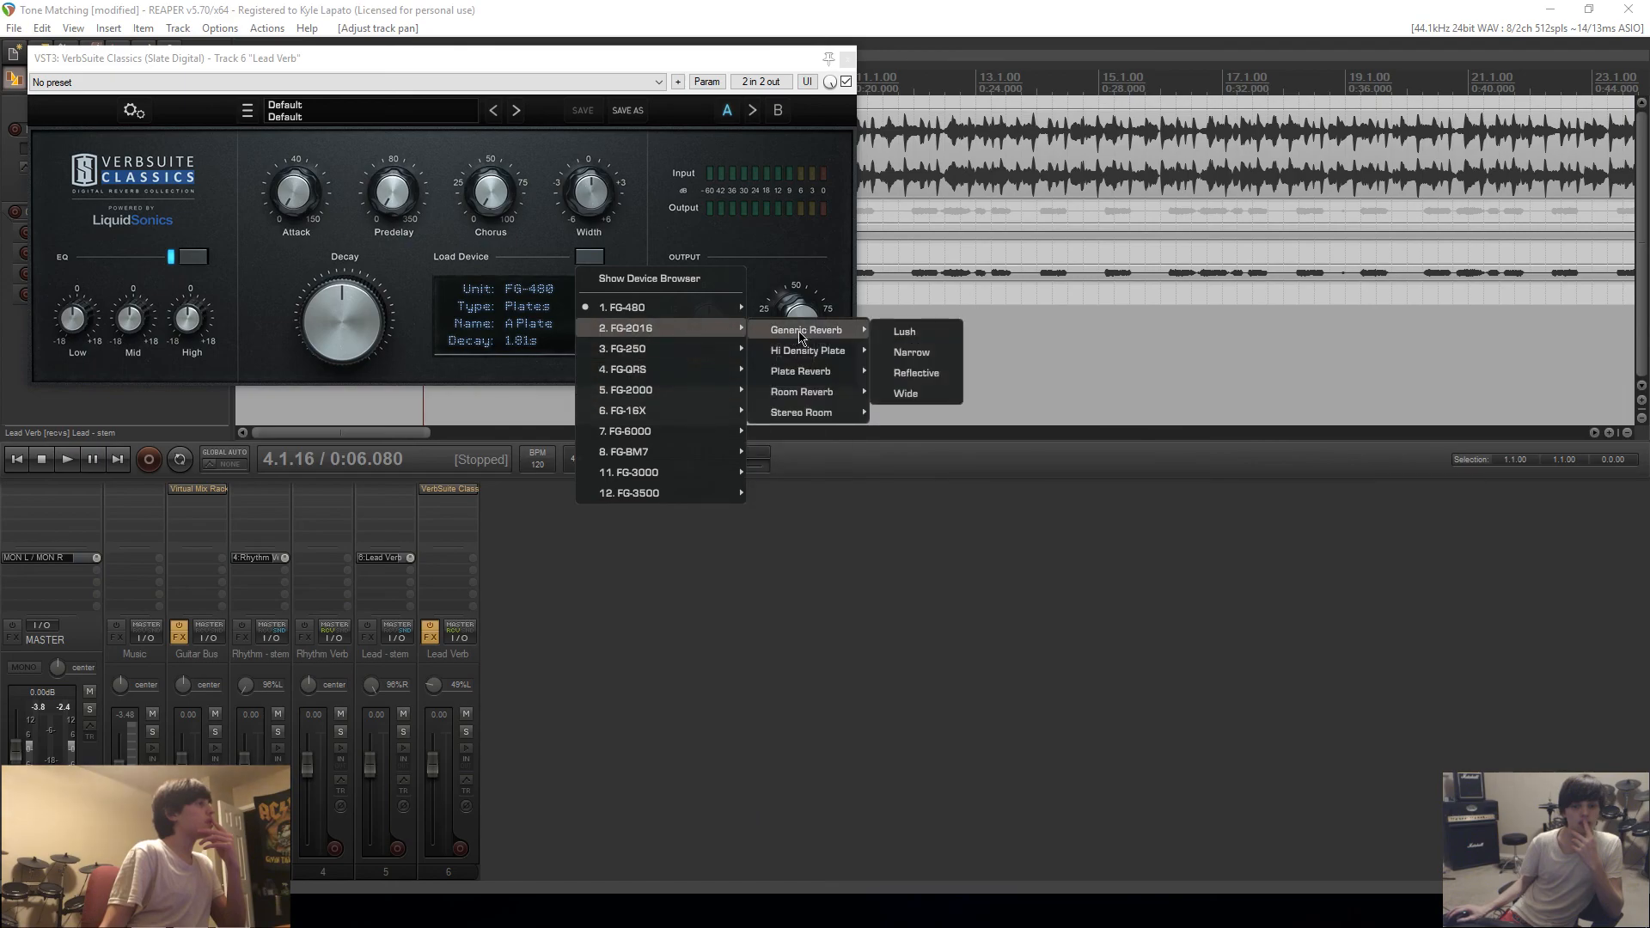
mouse_move(628, 414)
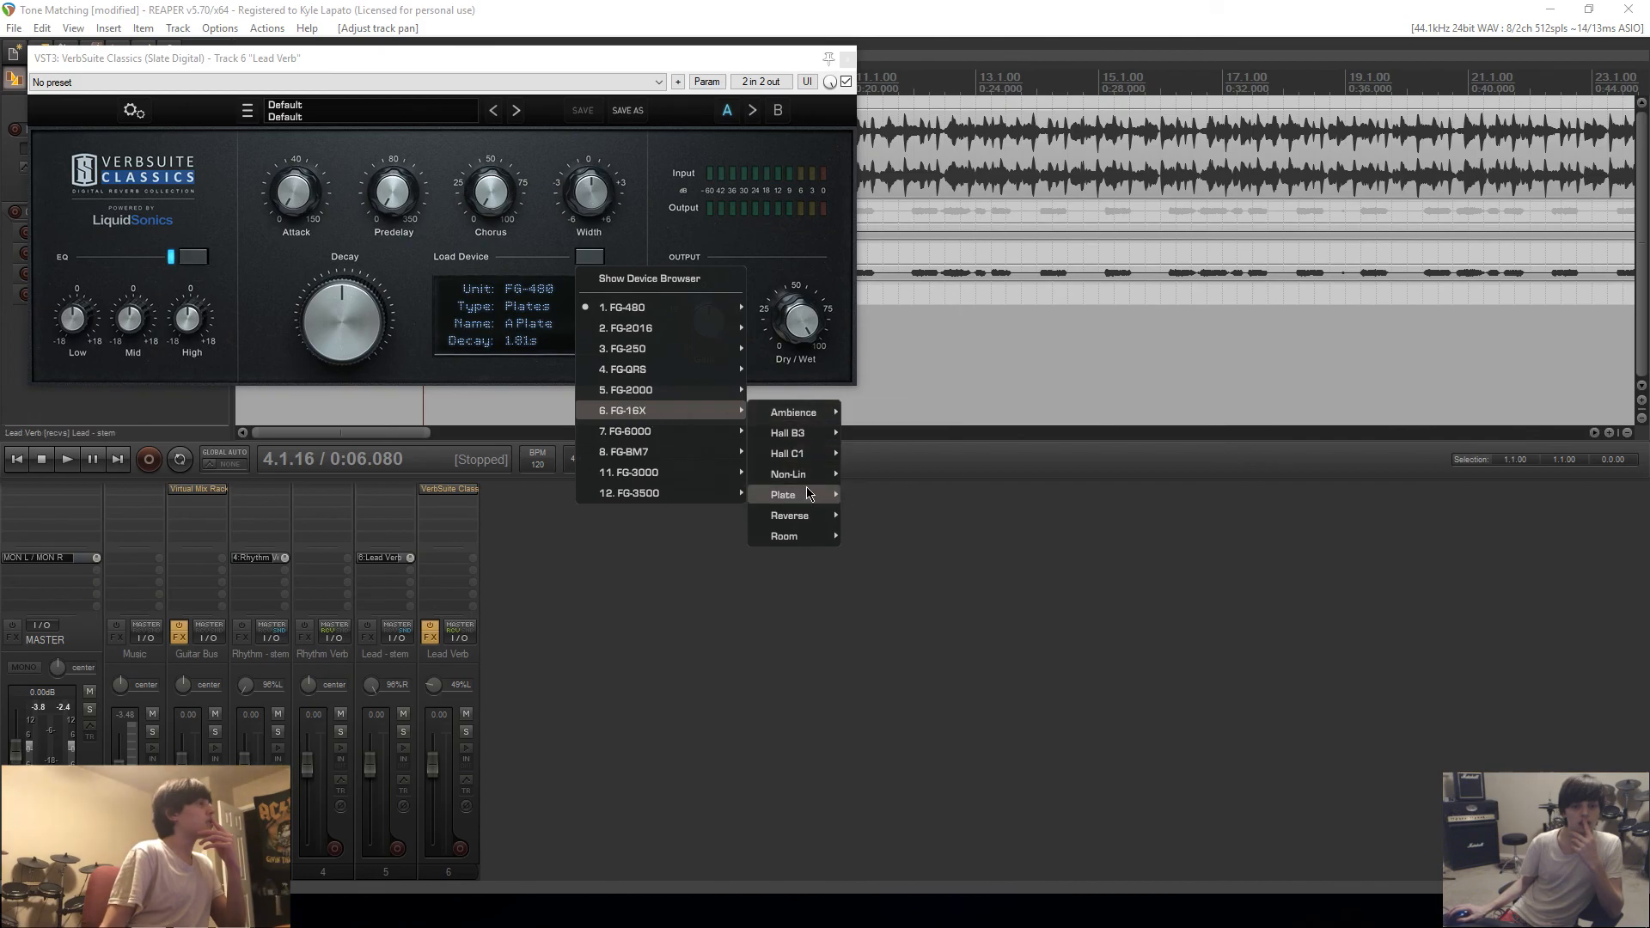
mouse_move(697, 441)
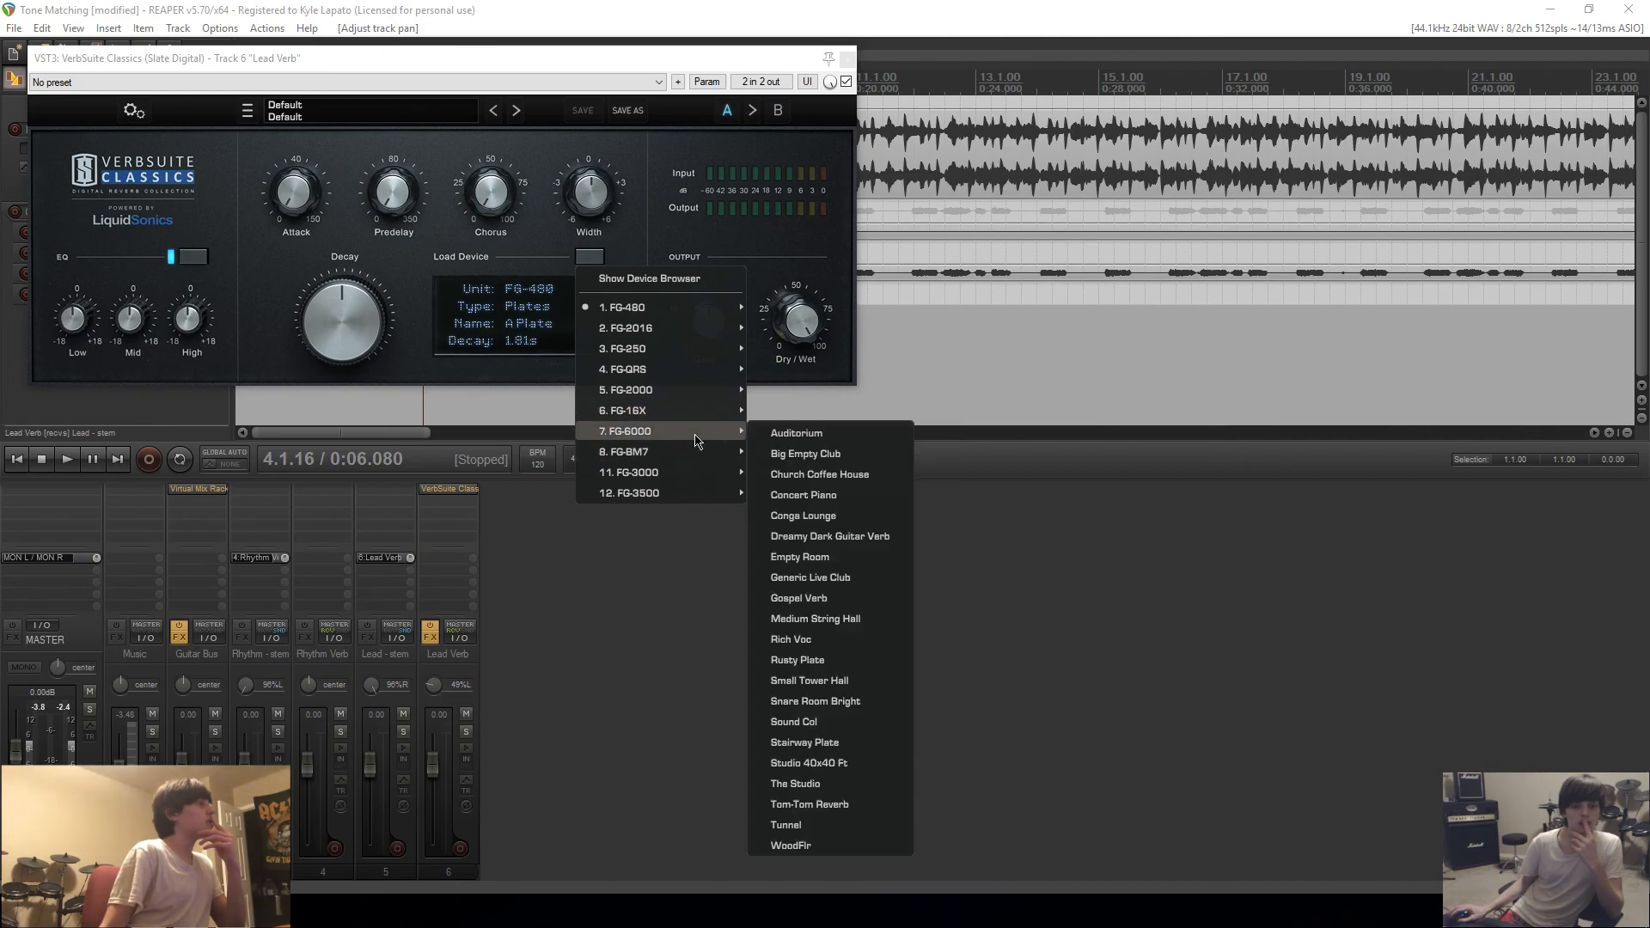
left_click(863, 537)
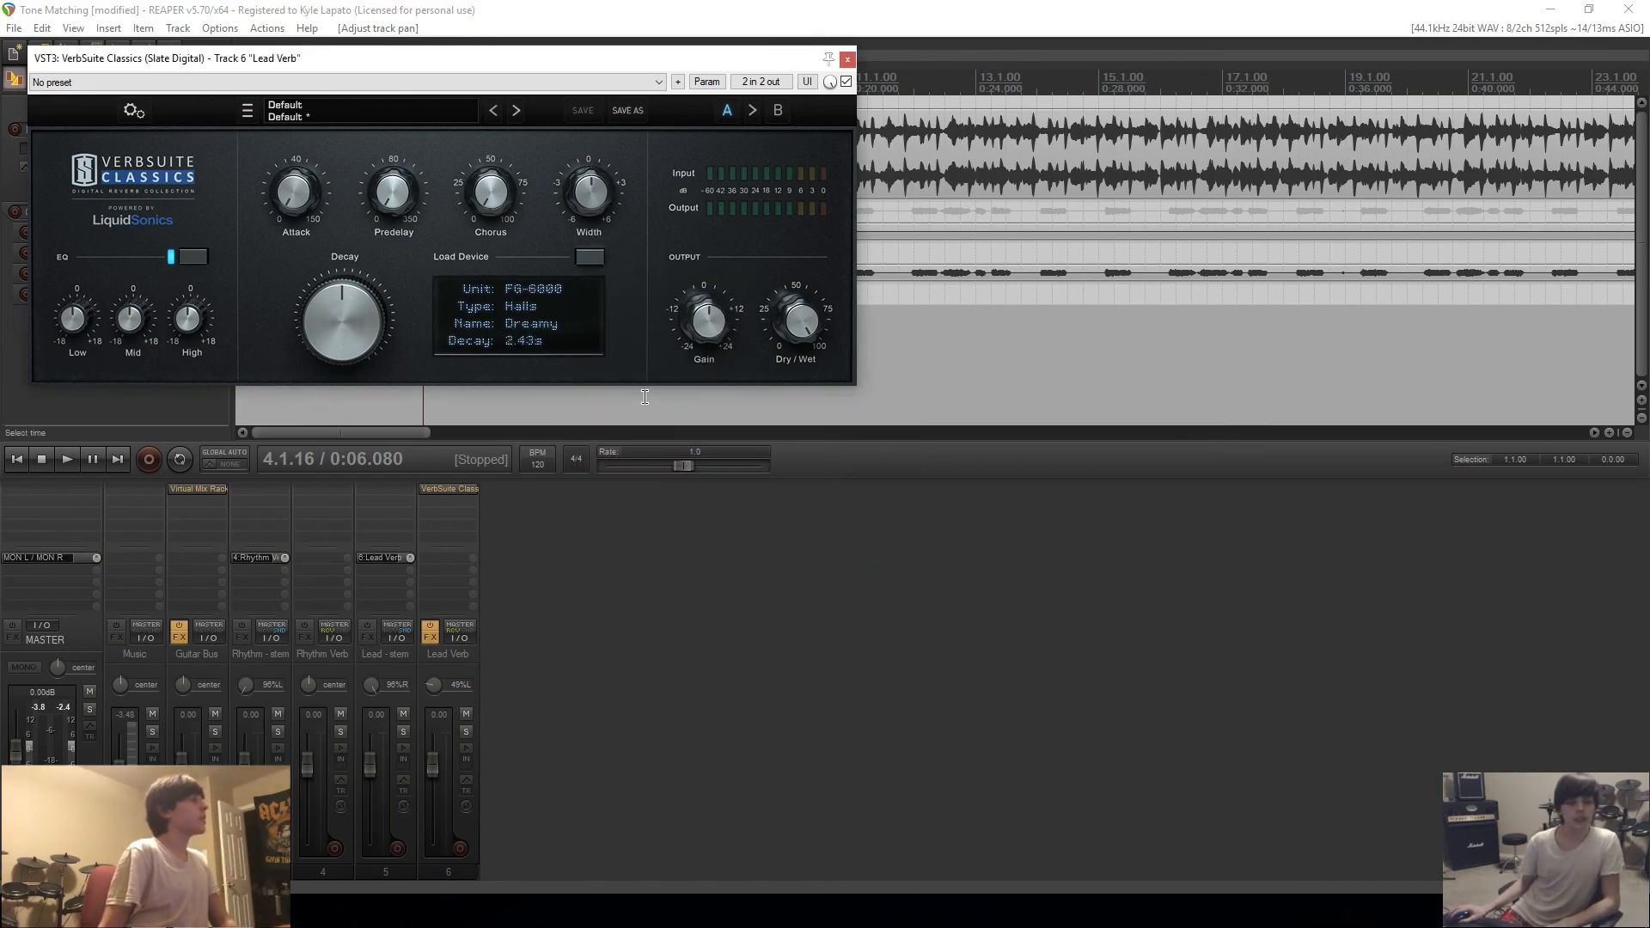
Step: During playback, shorten the reverb decay to 1.43s and lower the Lead Verb track volume to about -8.75 dB
key("space")
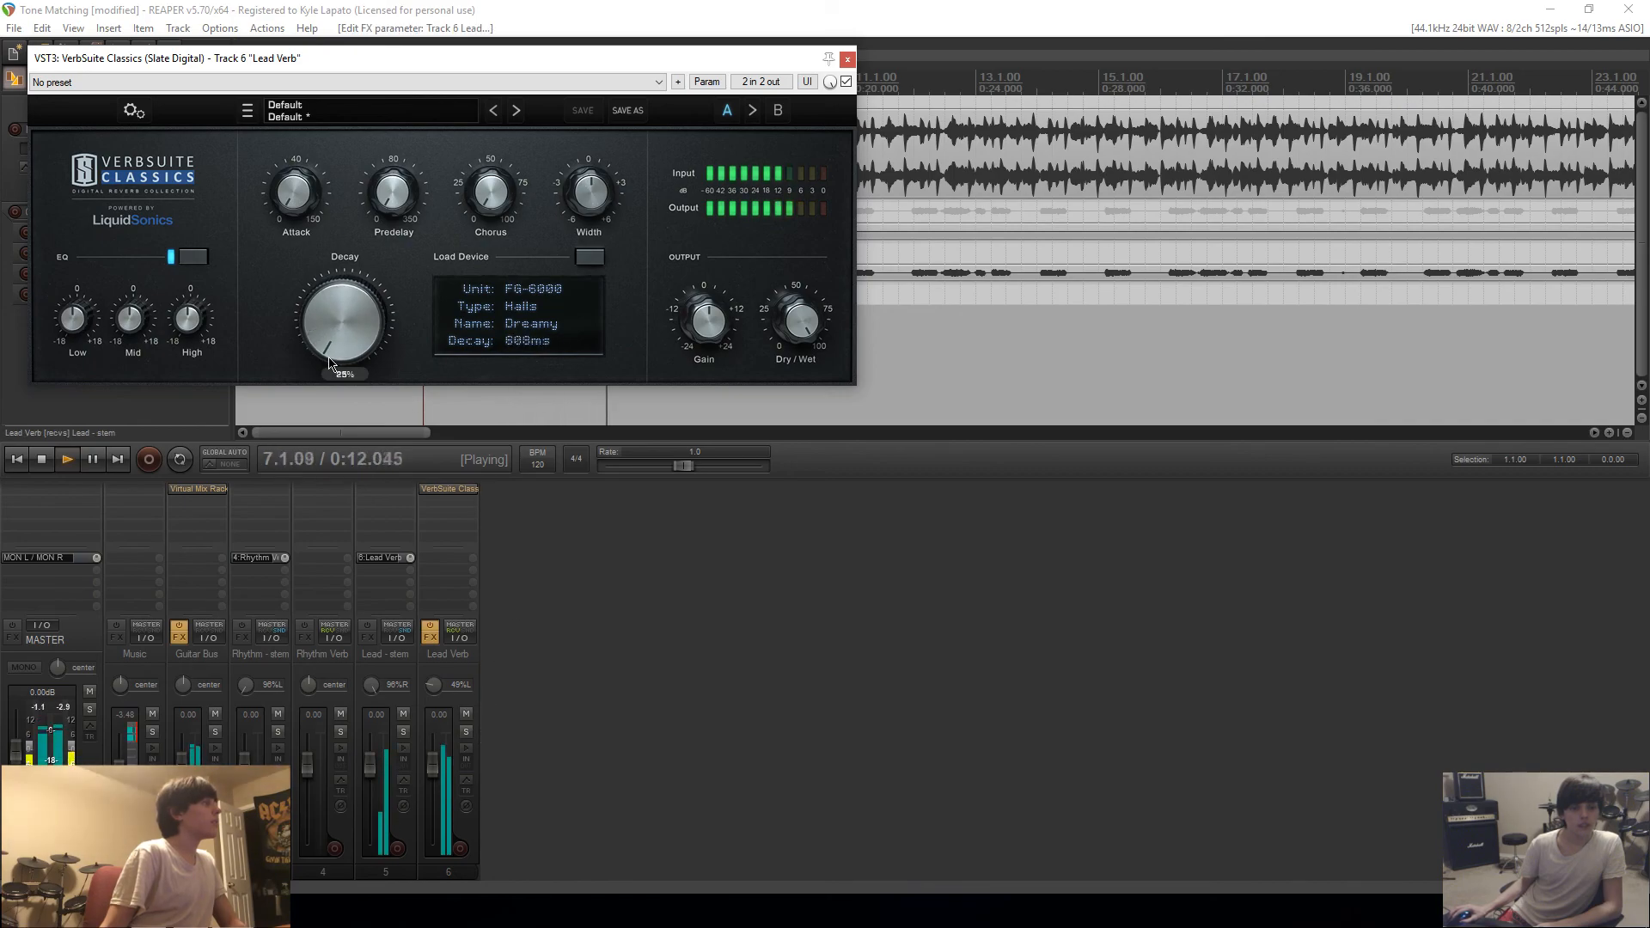
left_click_drag(323, 338, 320, 328)
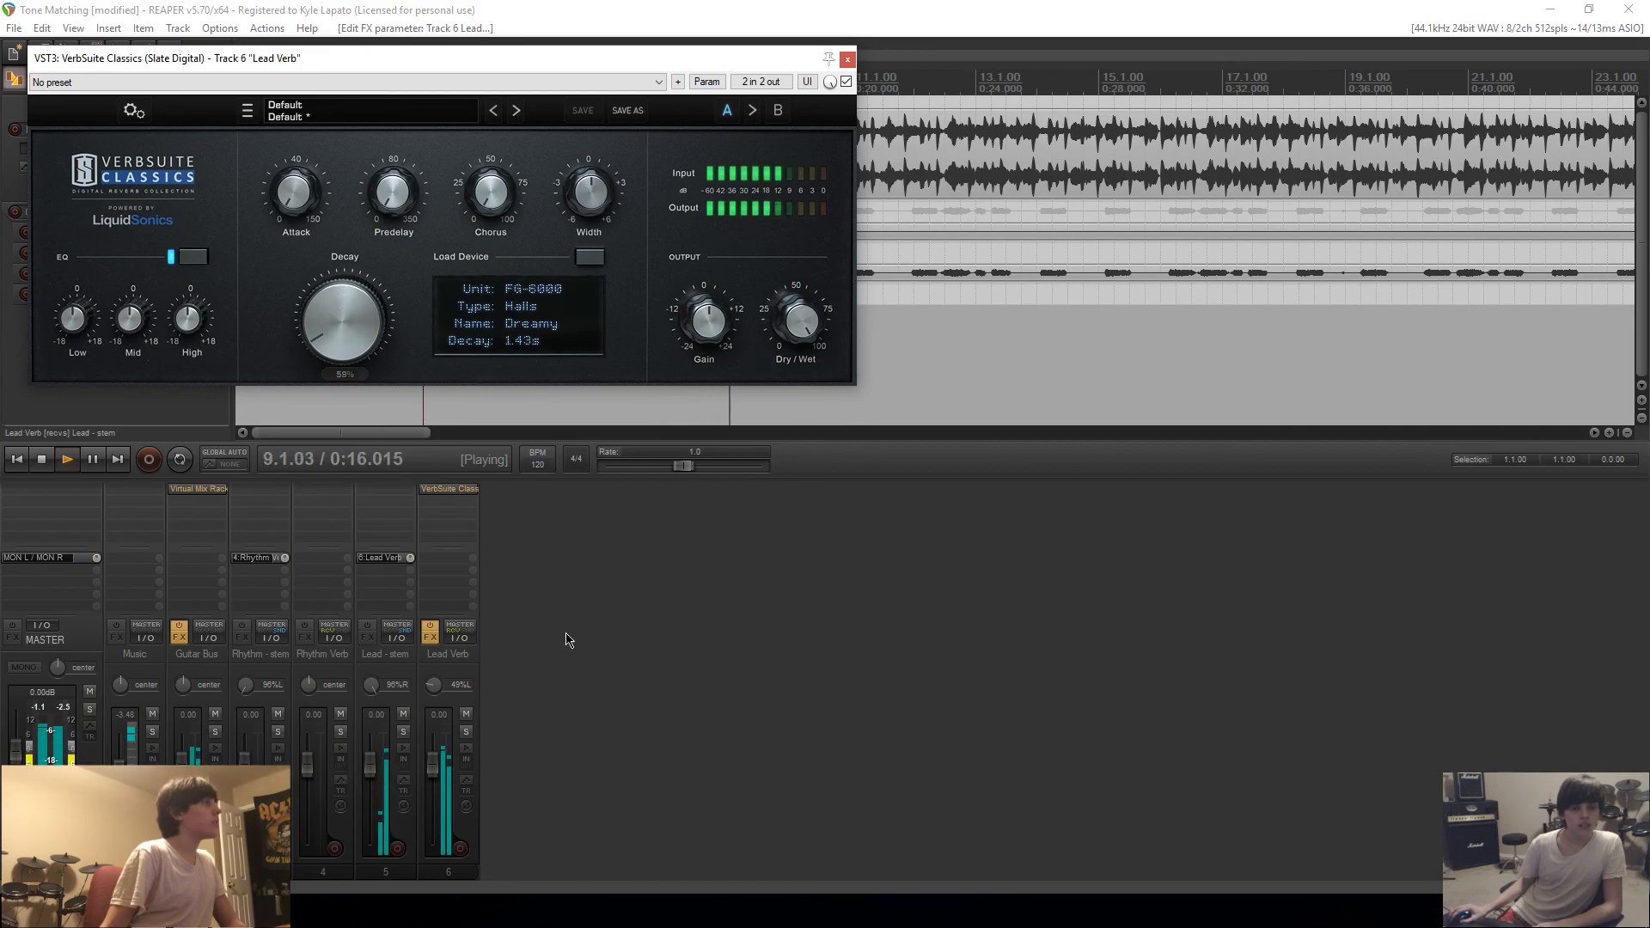
mouse_move(434, 795)
left_mouse_down()
mouse_move(432, 821)
mouse_move(437, 788)
left_mouse_up()
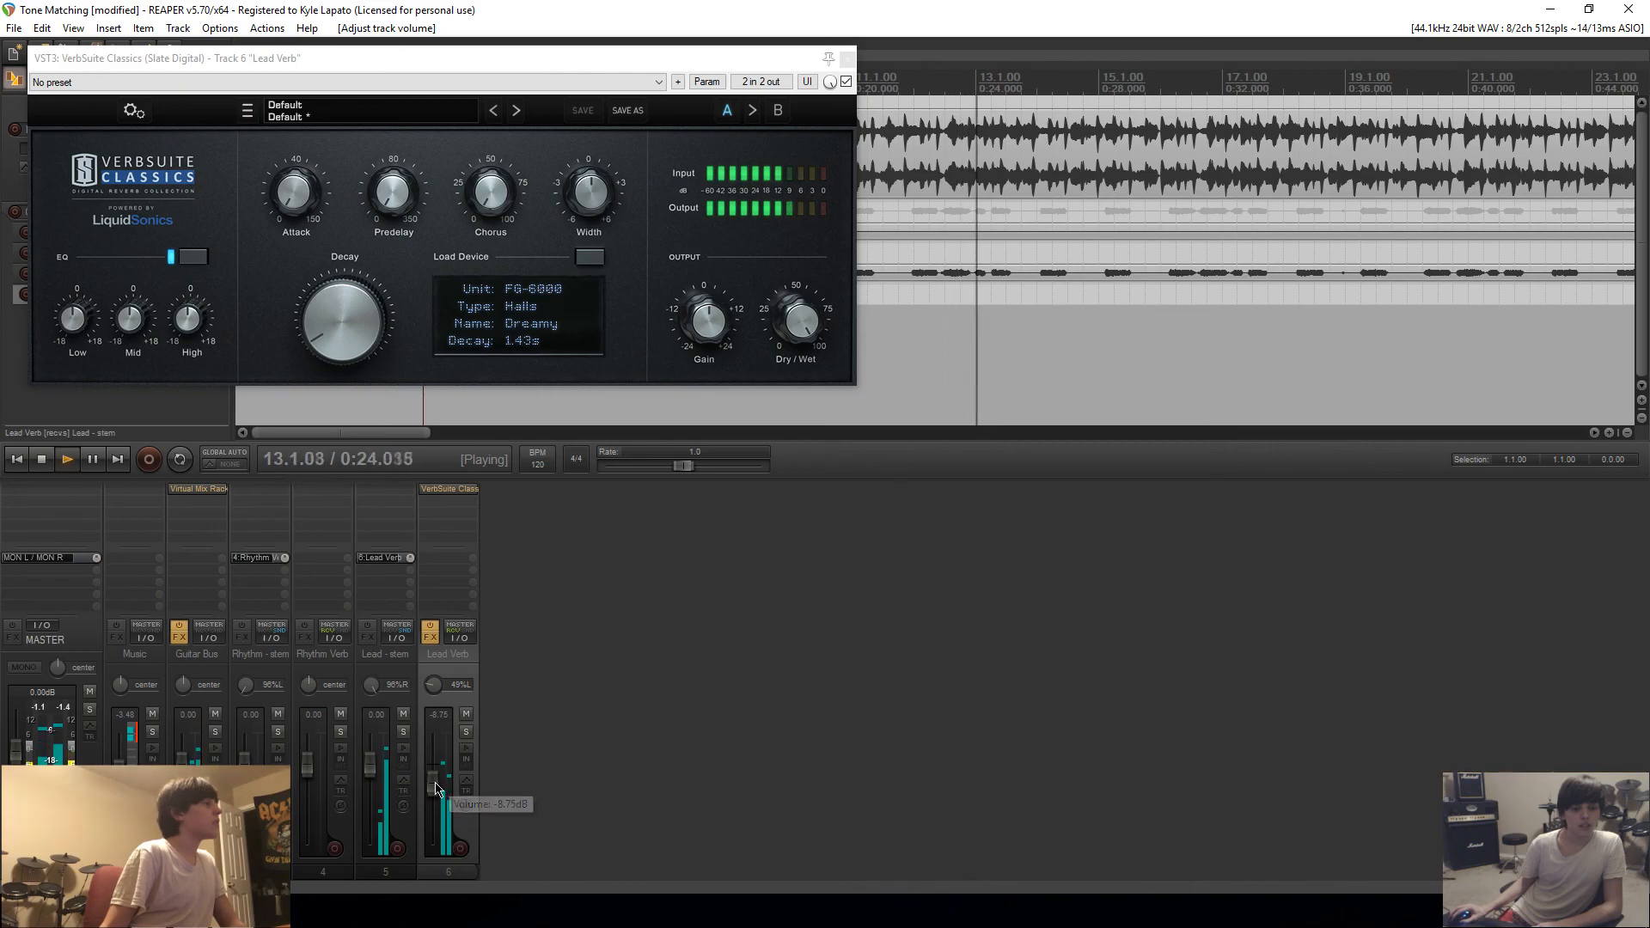
Step: Move the VerbSuite Classics window clear of the track list and listen to the reverb from the song's start
key("space")
key("space")
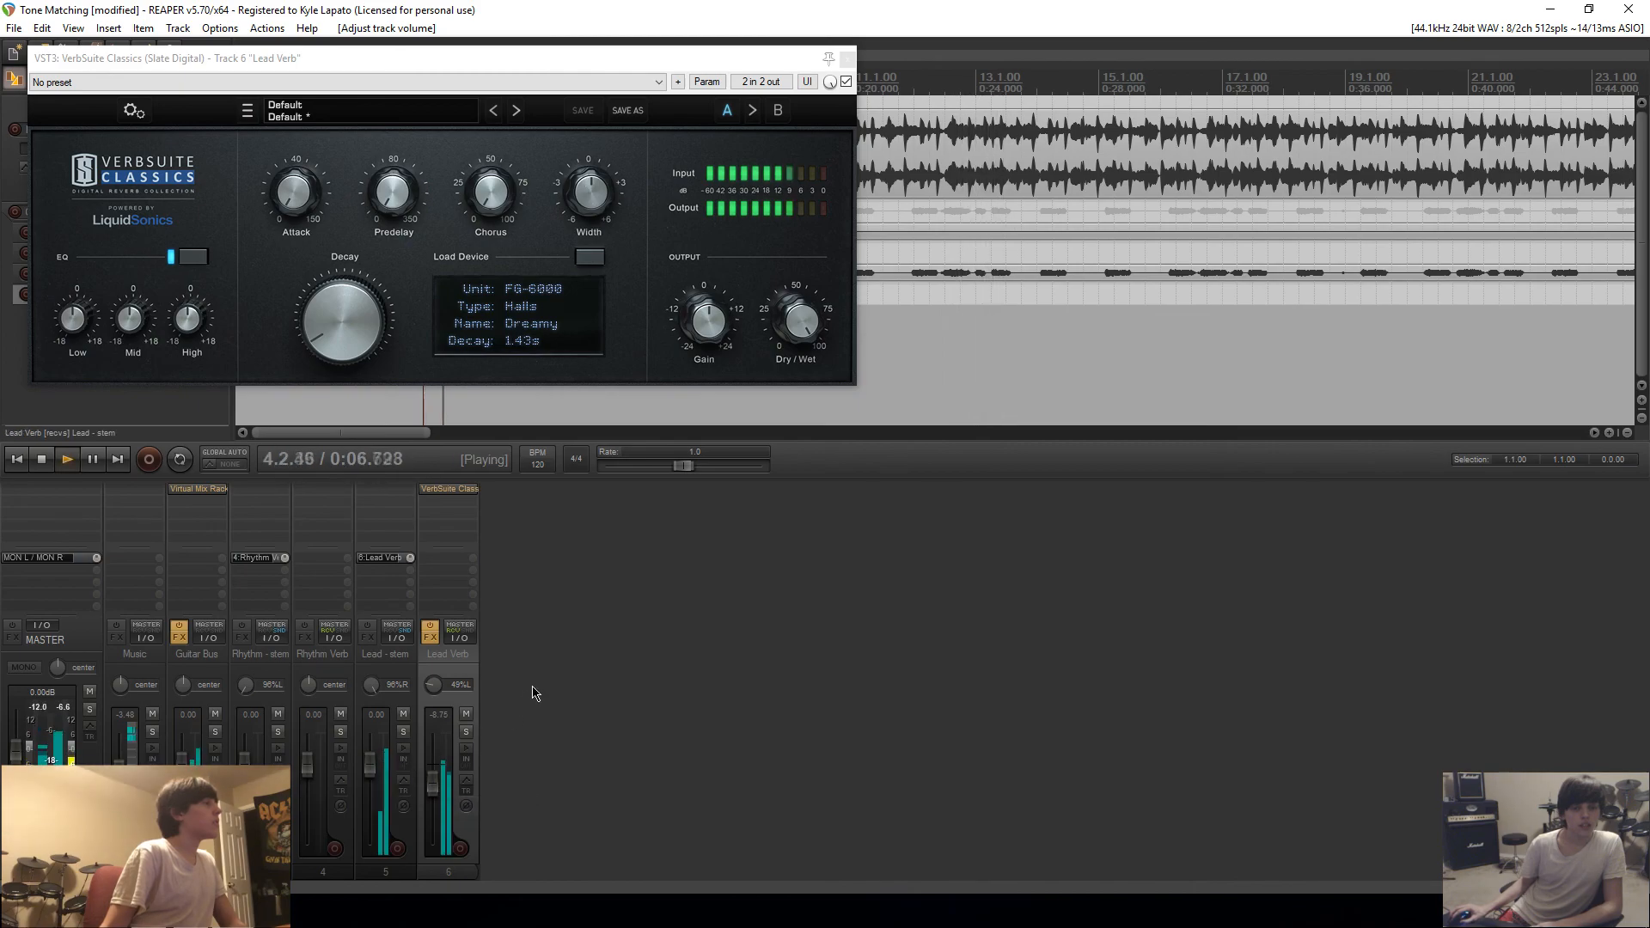
left_click_drag(576, 57, 992, 283)
left_click(17, 460)
key("space")
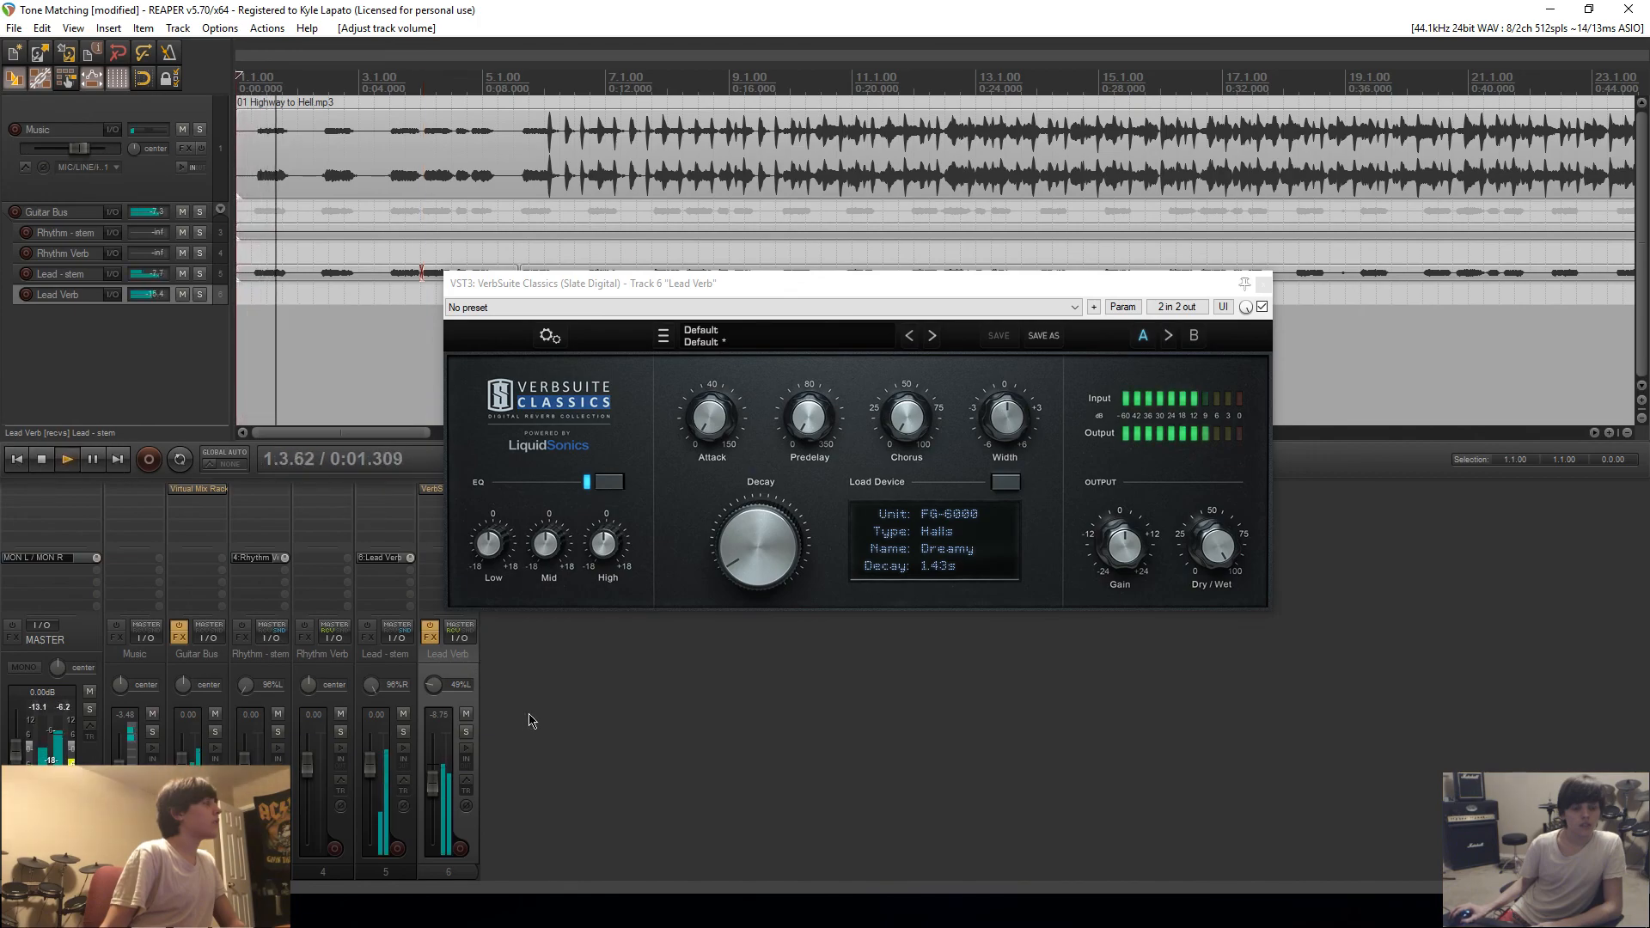
key("space")
Step: Load the Large And Stage reverb from the Halls2 group of the FG-BM7 unit
left_click(768, 341)
left_click(767, 342)
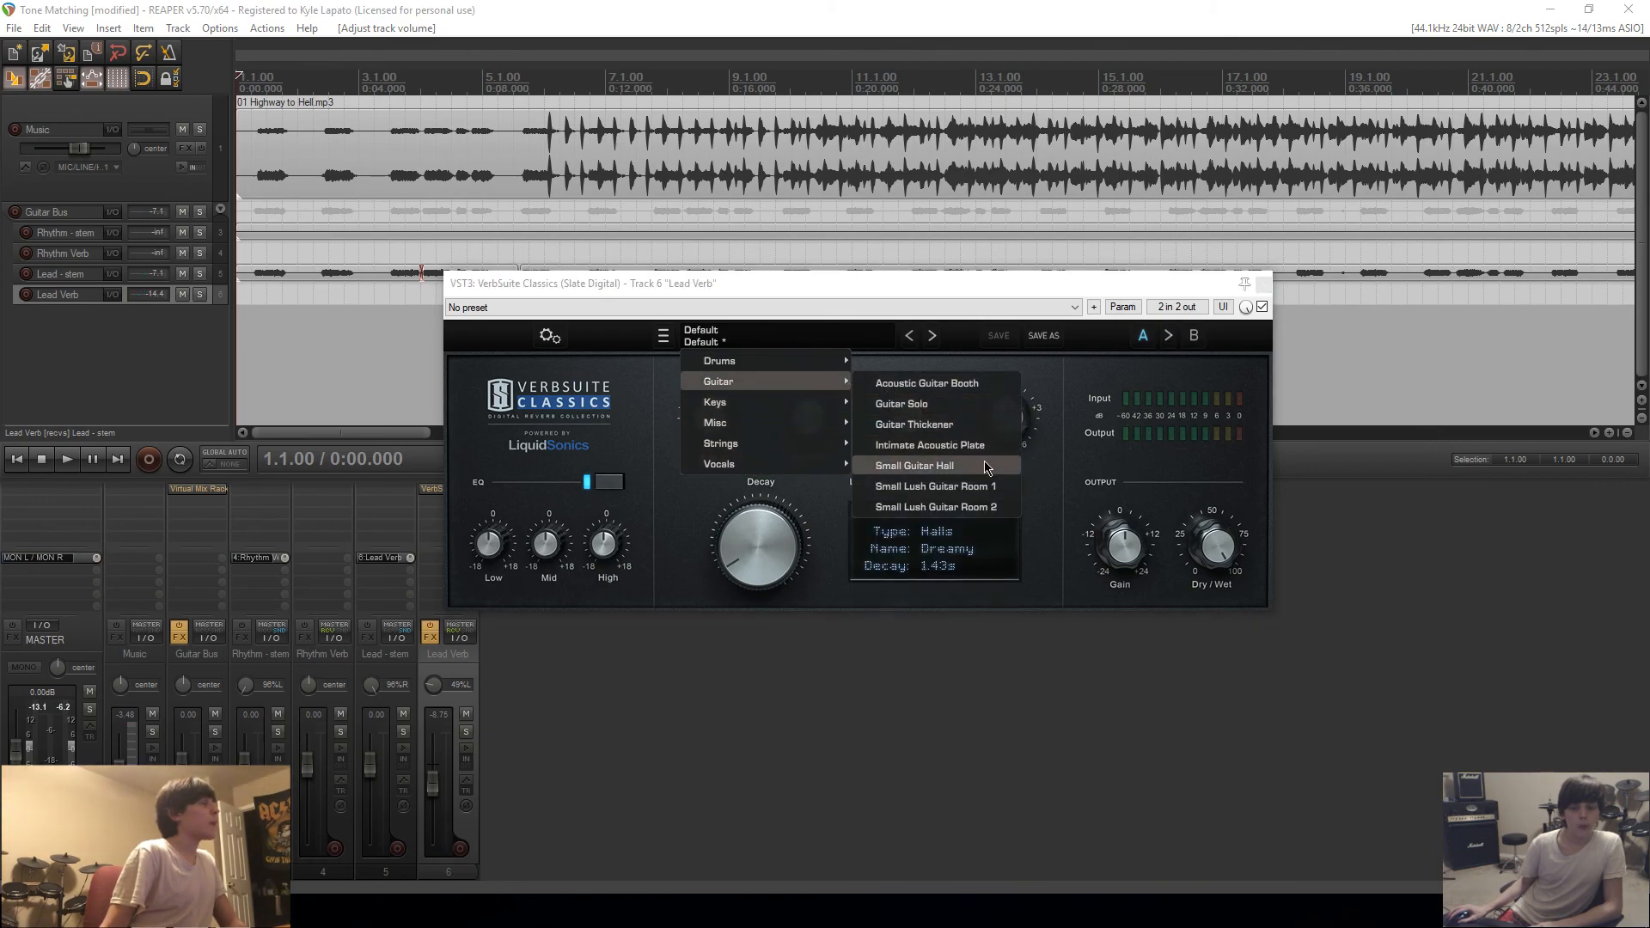
left_click(1048, 478)
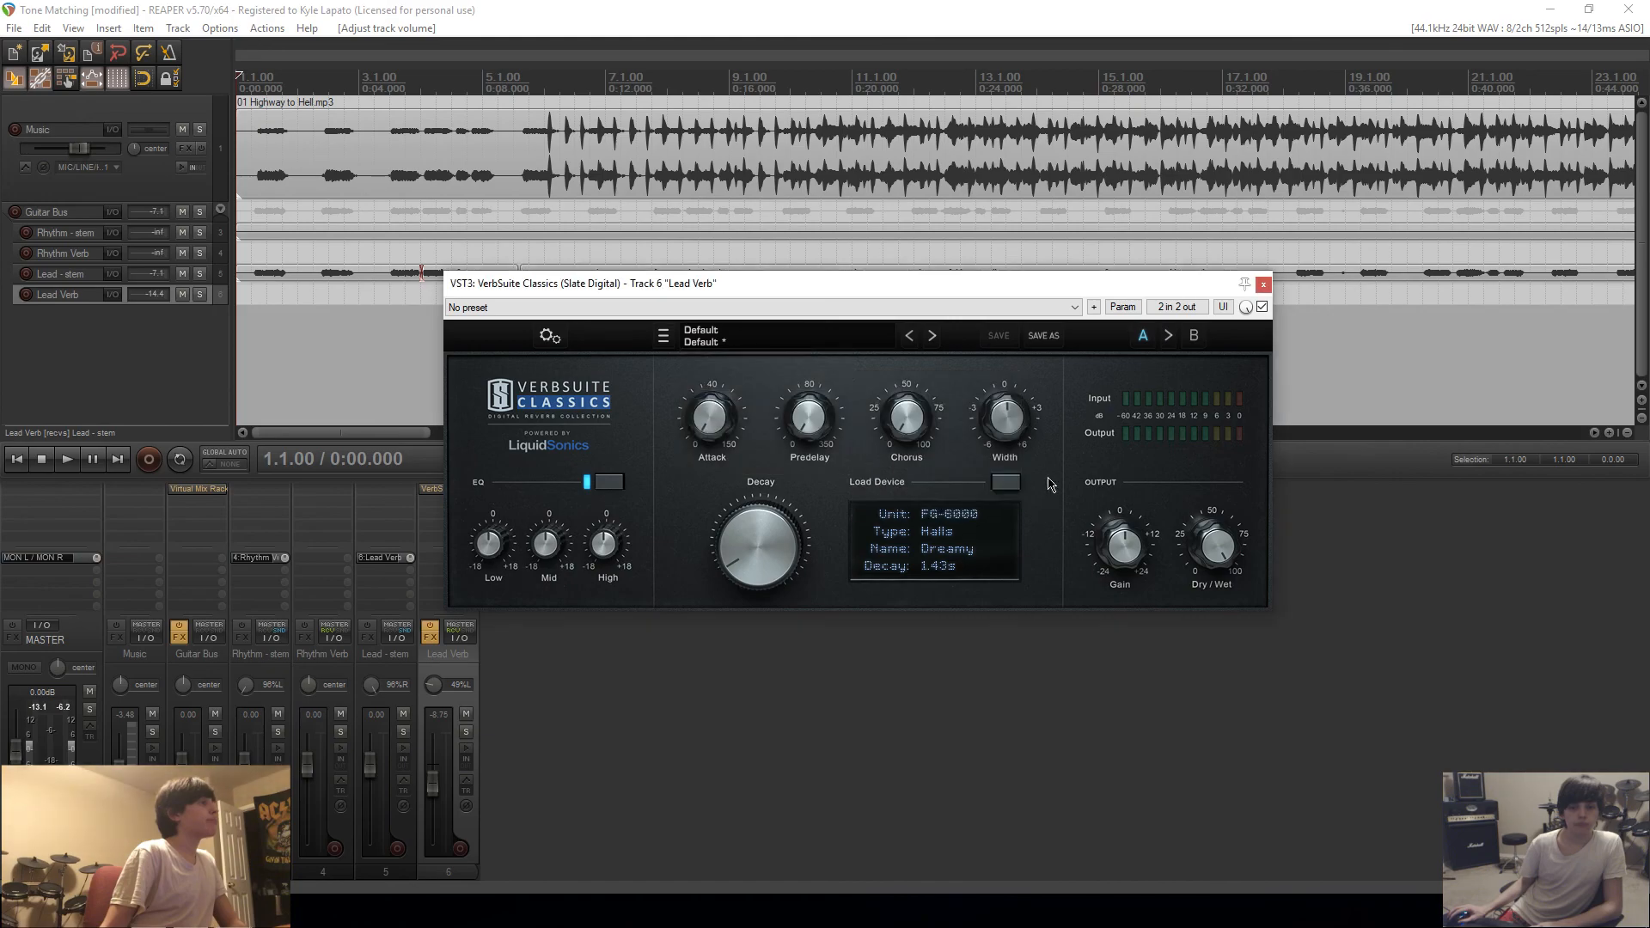
left_click(995, 486)
mouse_move(1148, 676)
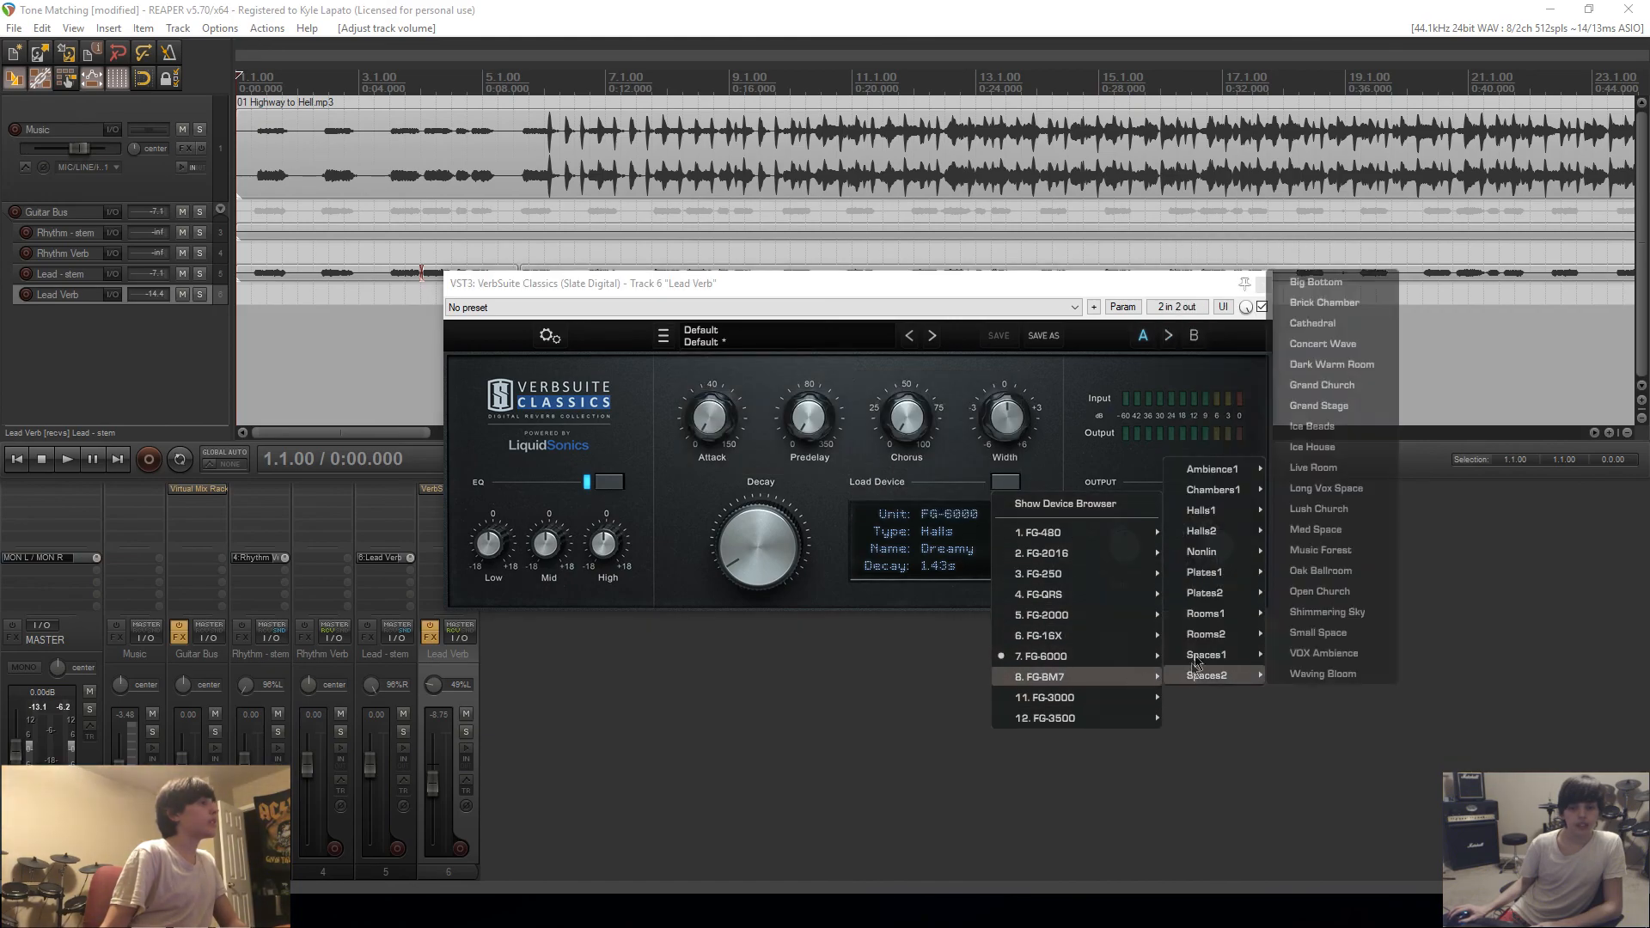
mouse_move(1217, 510)
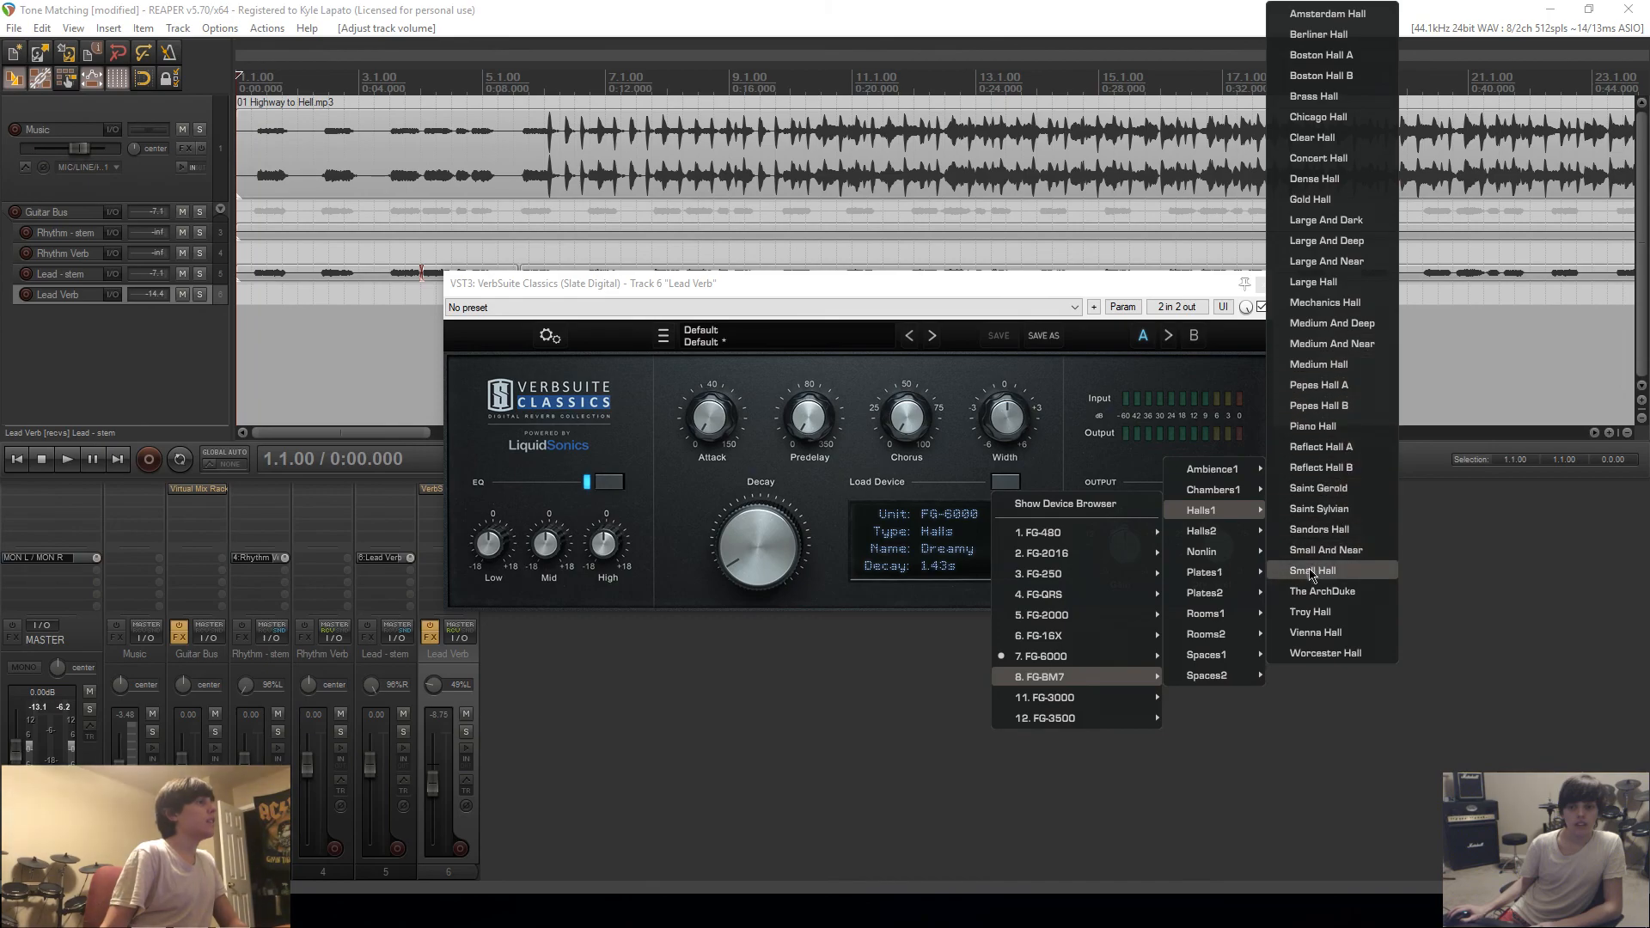
mouse_move(1097, 665)
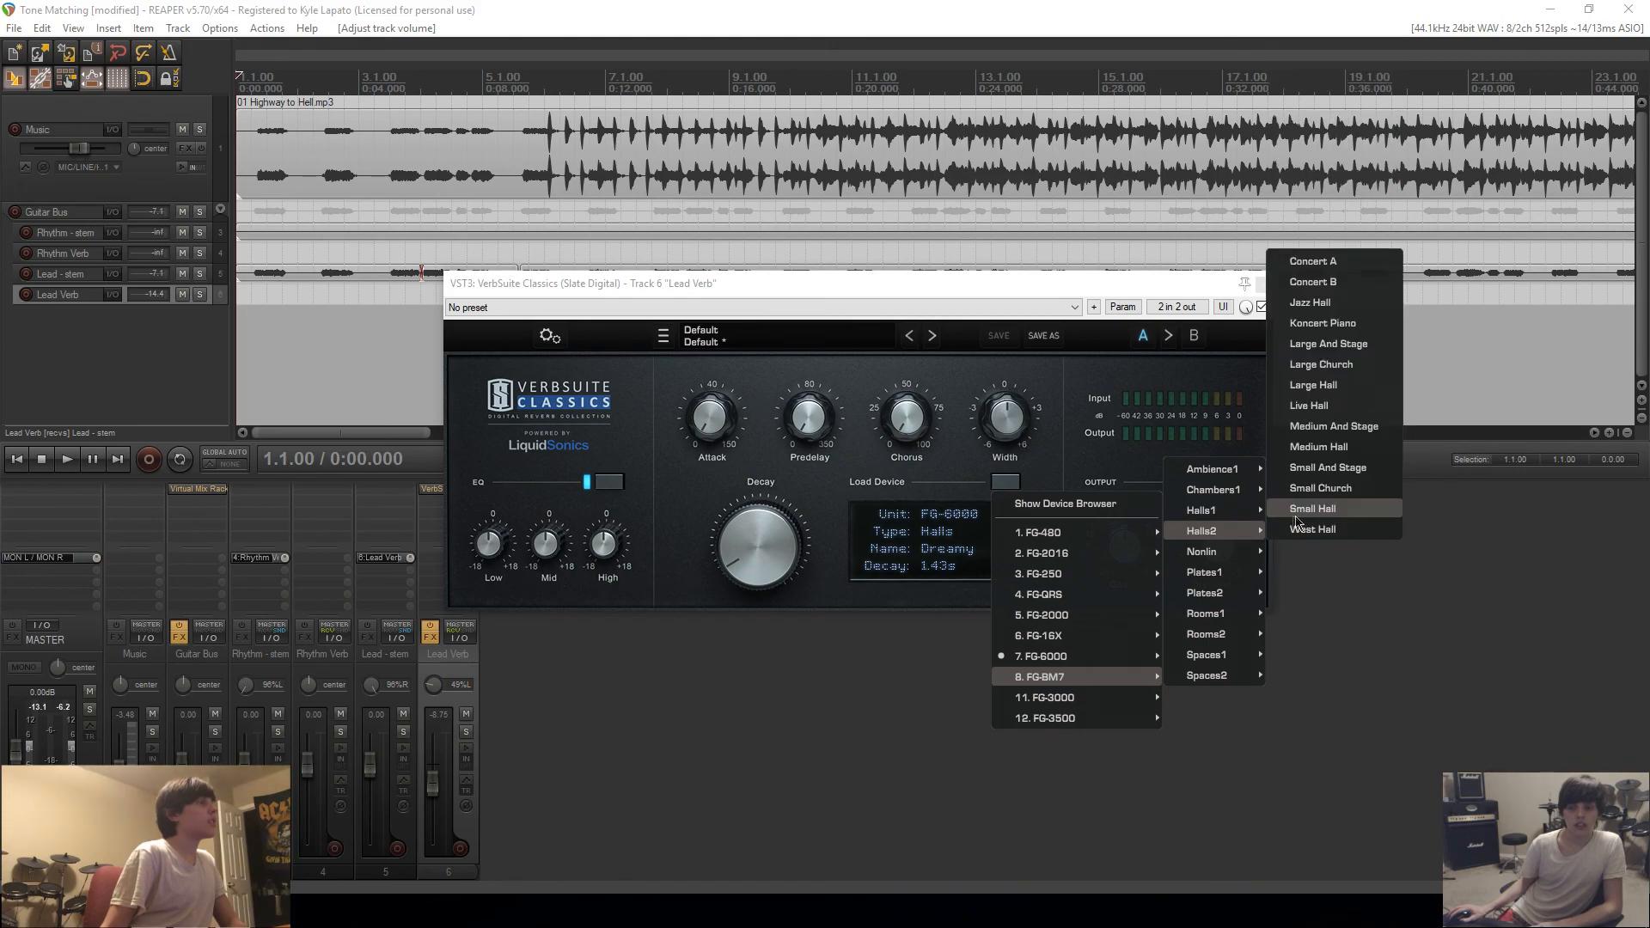
left_click(1339, 344)
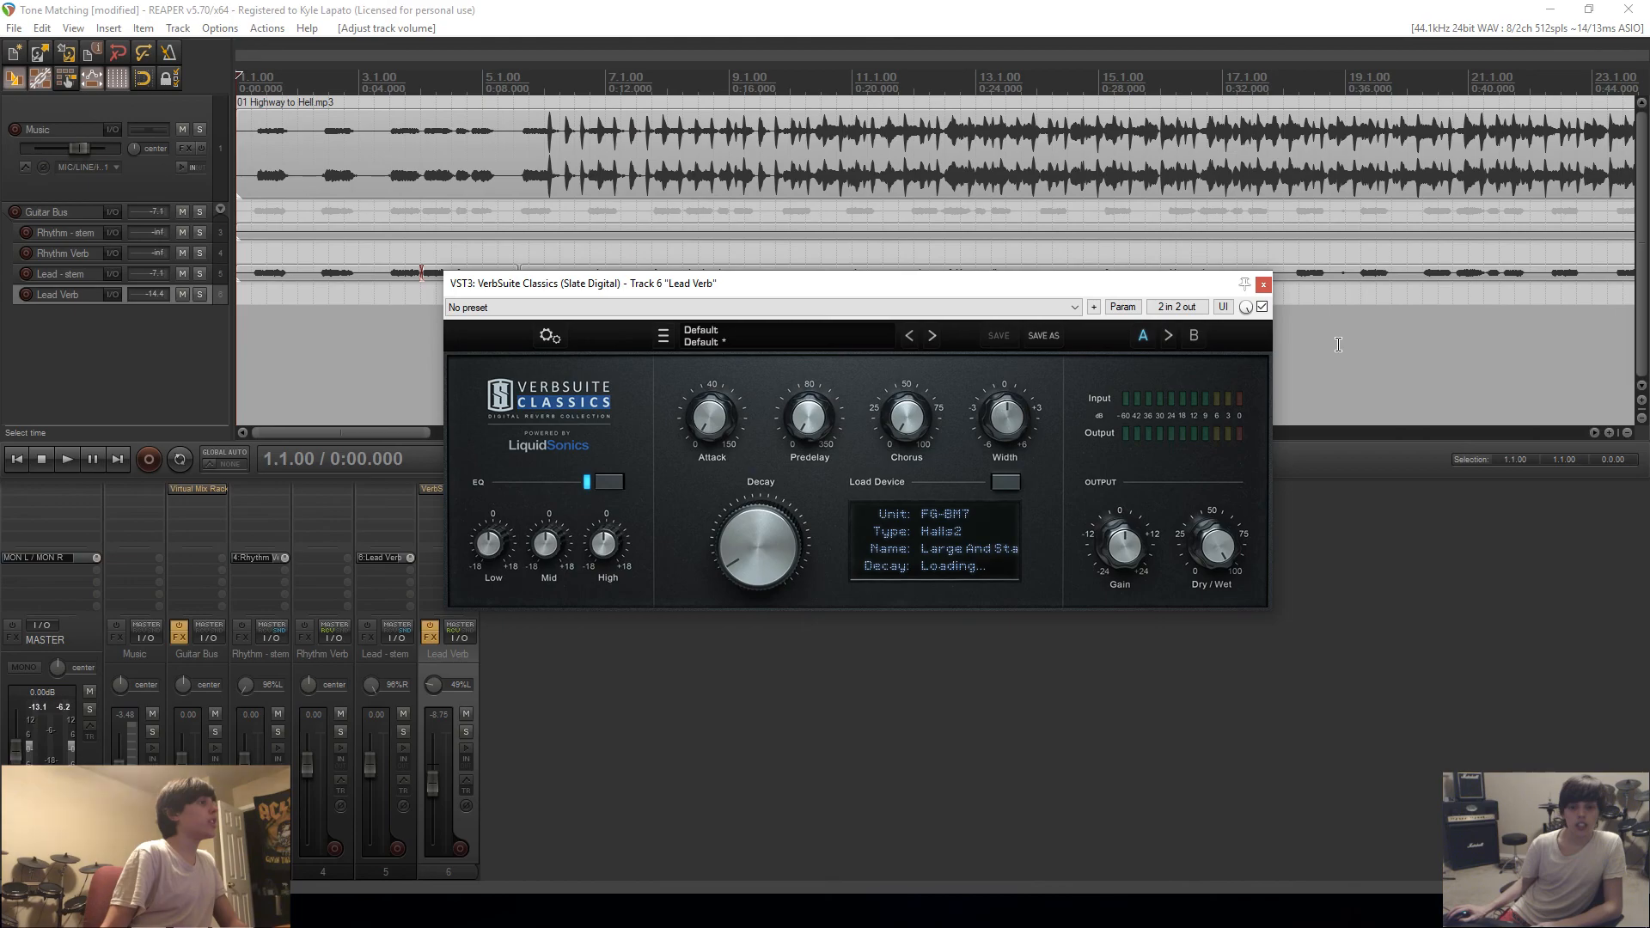
Step: Play the song from the start and lower the Lead Verb track volume further
key("space")
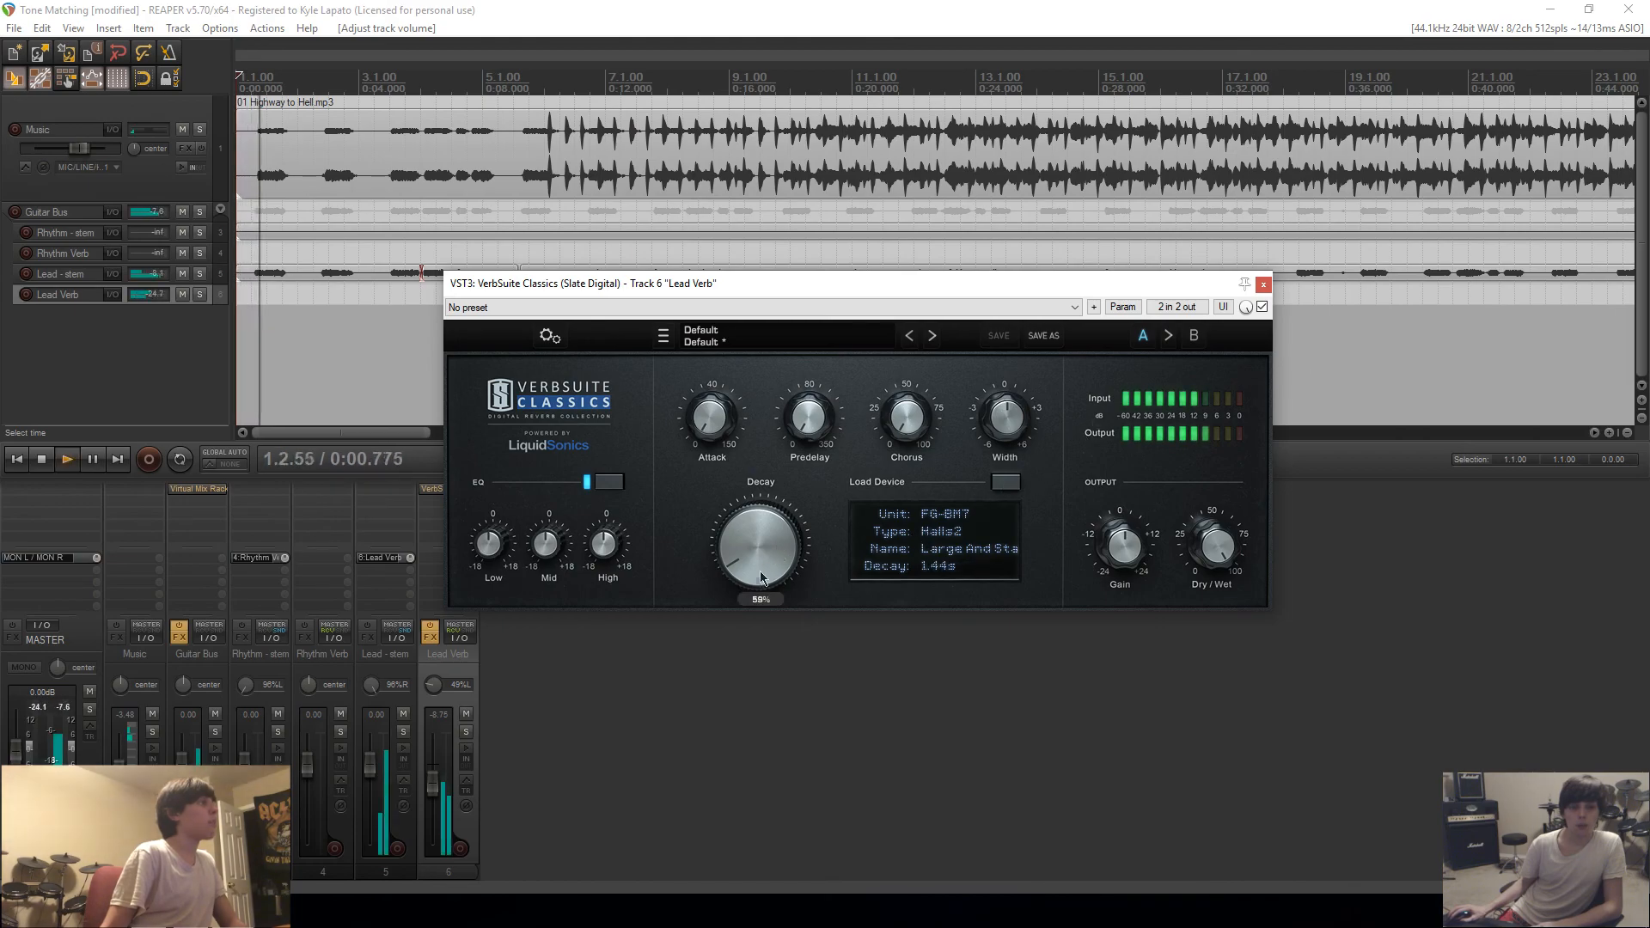
left_click_drag(434, 783, 434, 798)
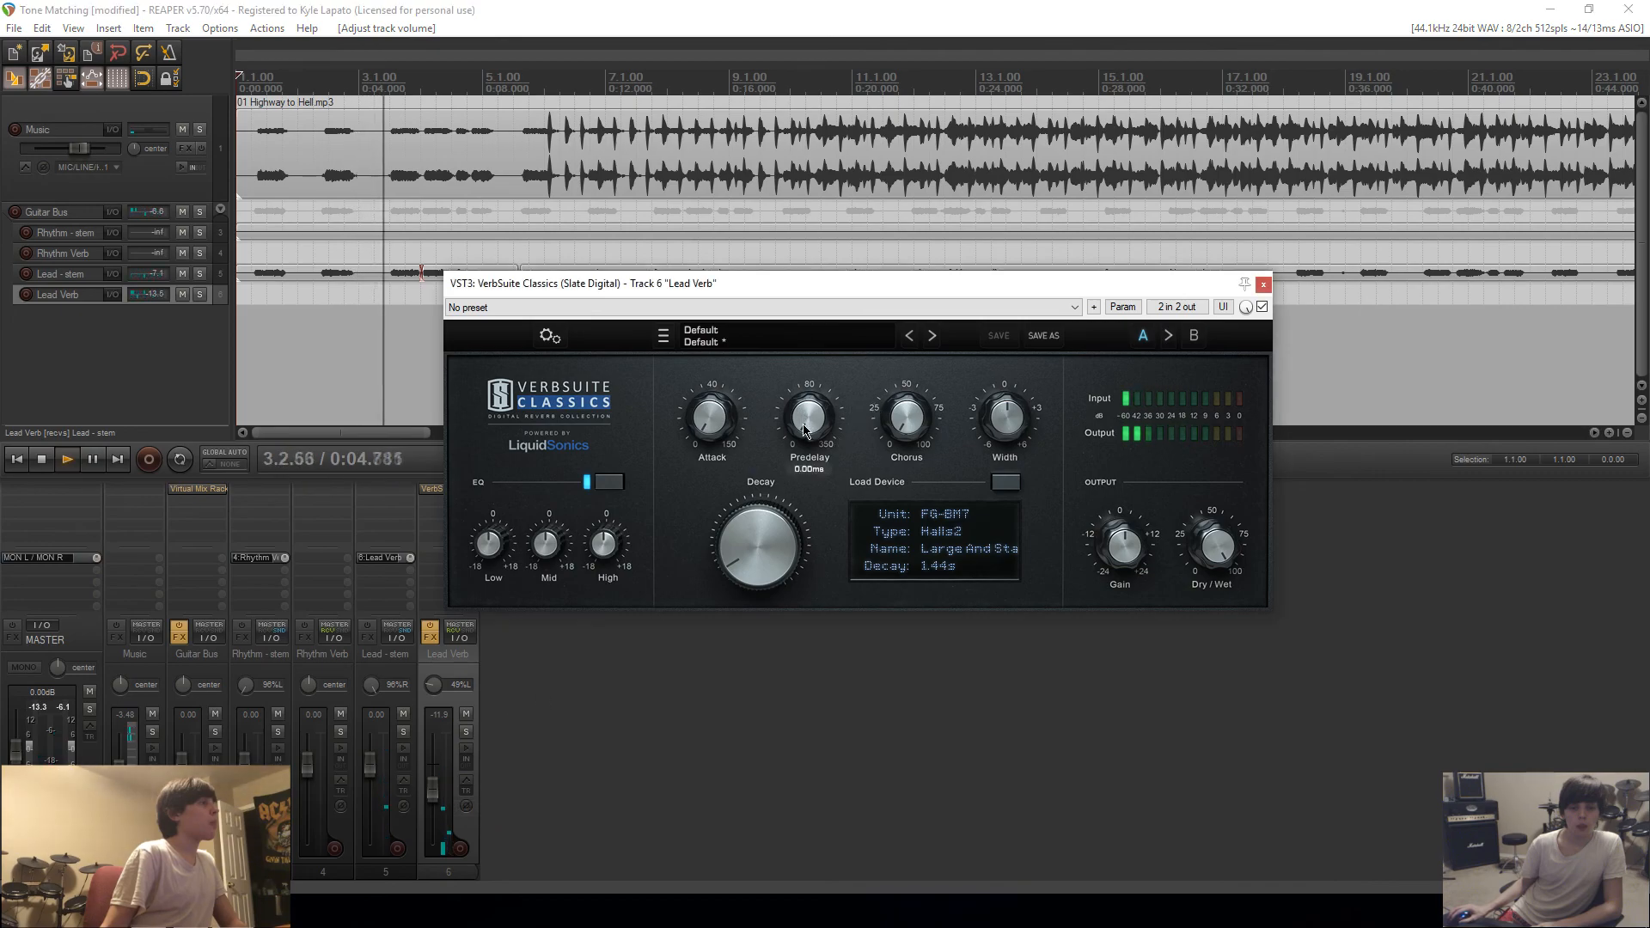
Step: During playback, raise the Lead Verb track volume to -6.81 dB and shorten its reverb decay to 984ms
mouse_move(433, 790)
left_mouse_down()
mouse_move(434, 813)
mouse_move(433, 781)
left_mouse_up()
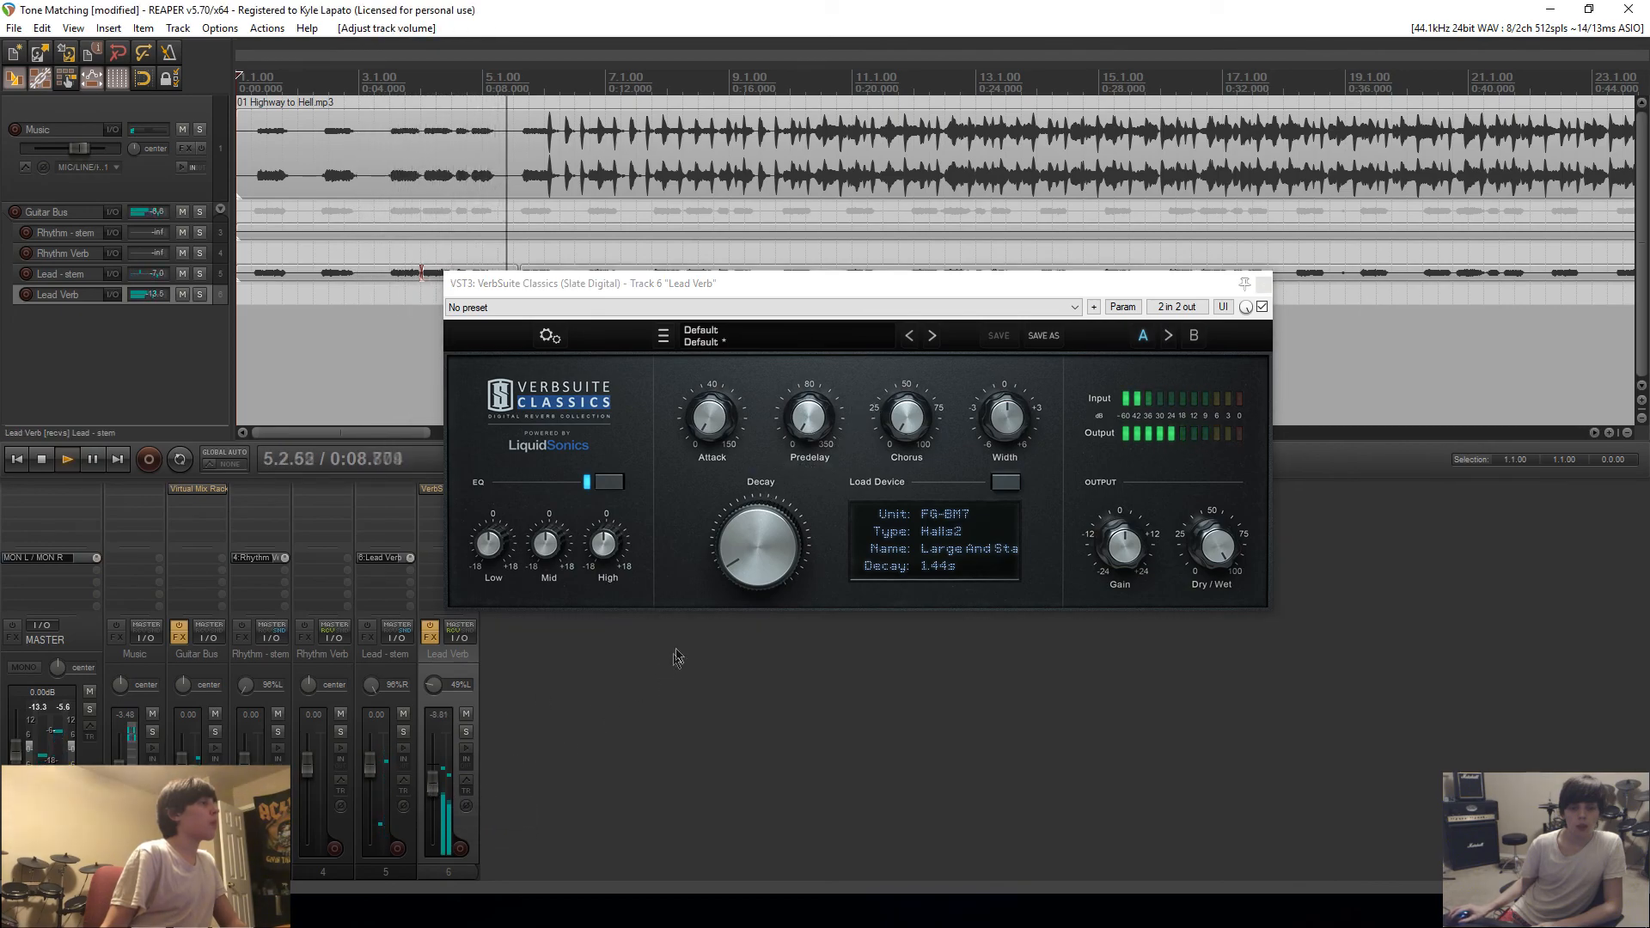
left_click_drag(749, 573, 762, 564)
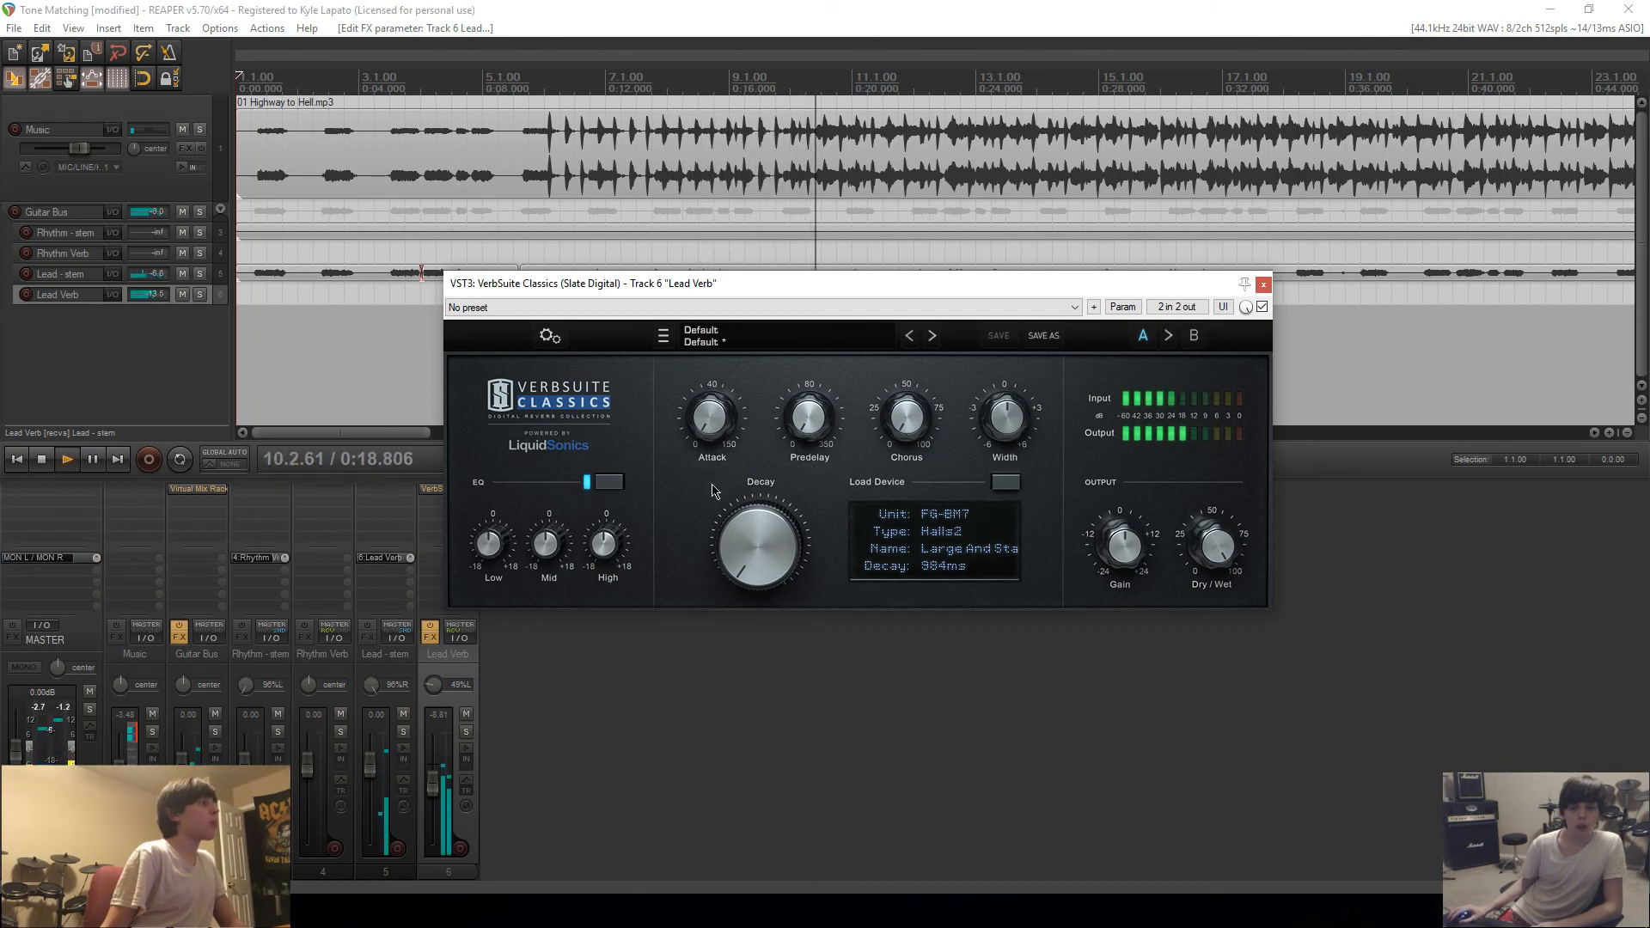
Step: Audition the Lead Verb track panned to center from the song's start, and set its pan to 96%L
left_click_drag(435, 687, 435, 685)
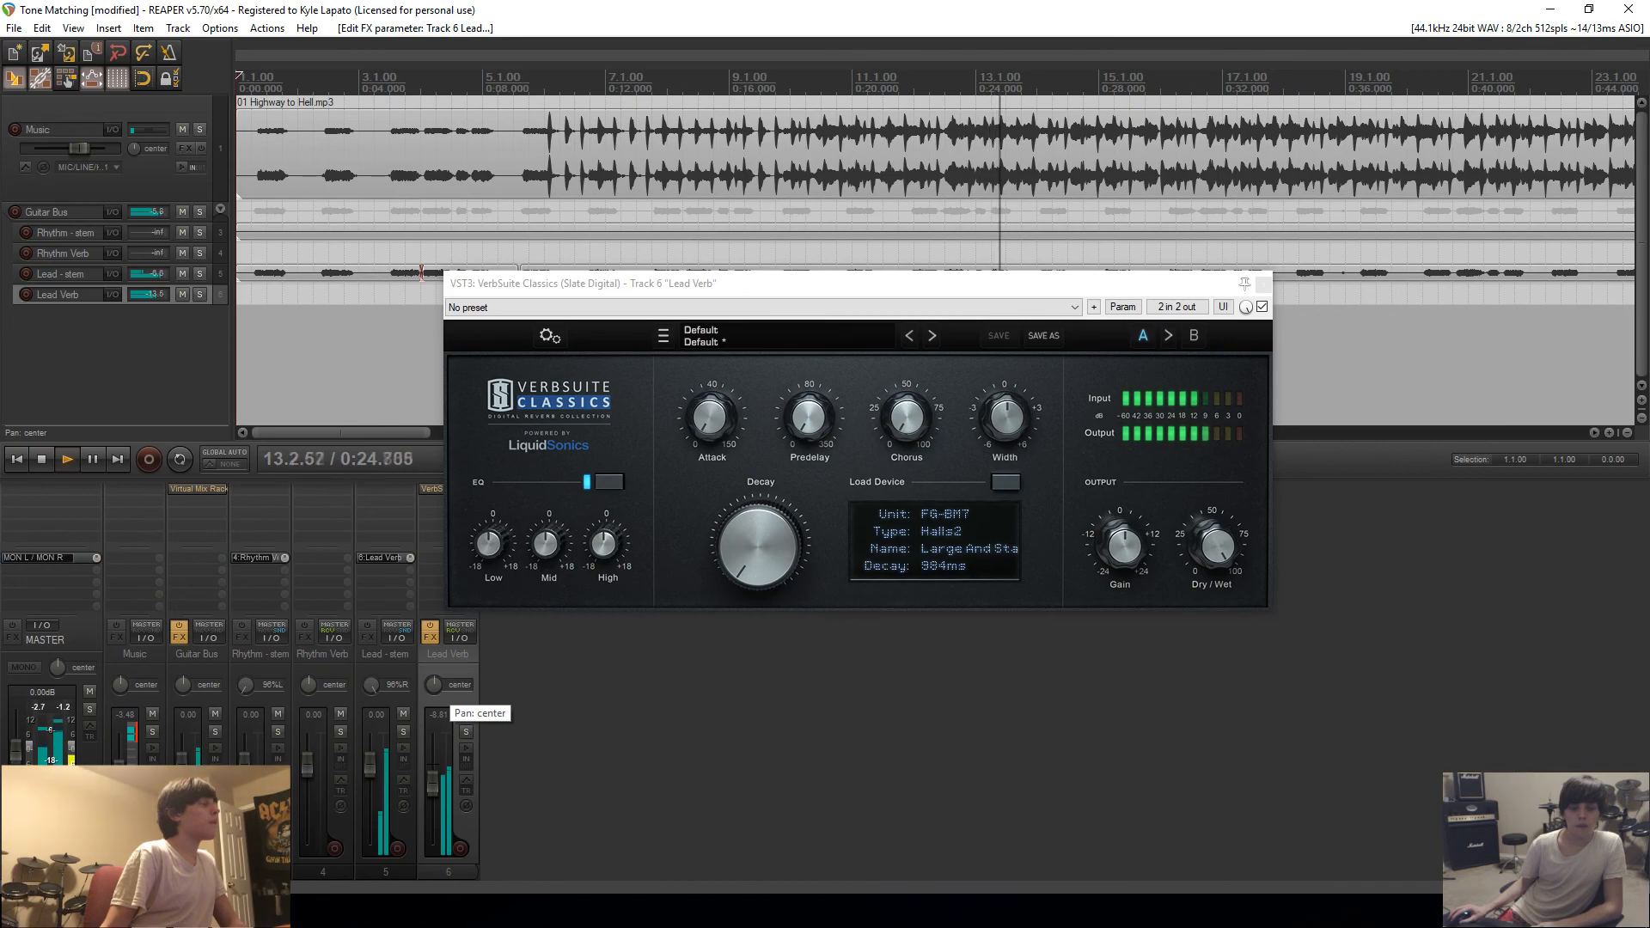
left_click_drag(435, 690, 435, 692)
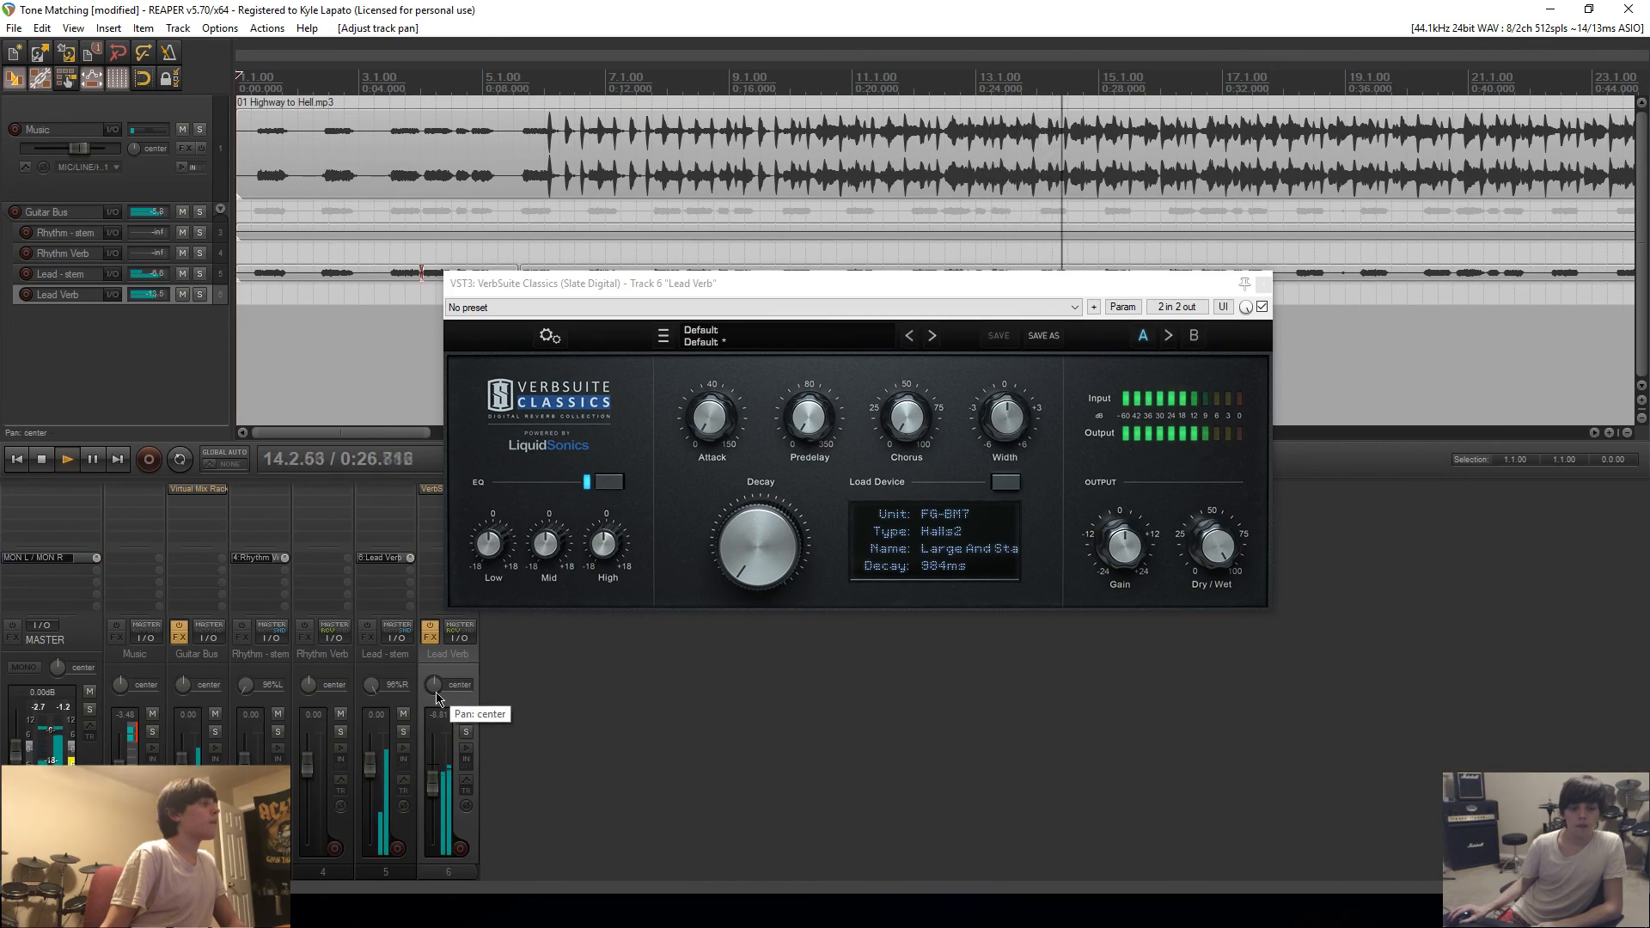
key("space")
key("space")
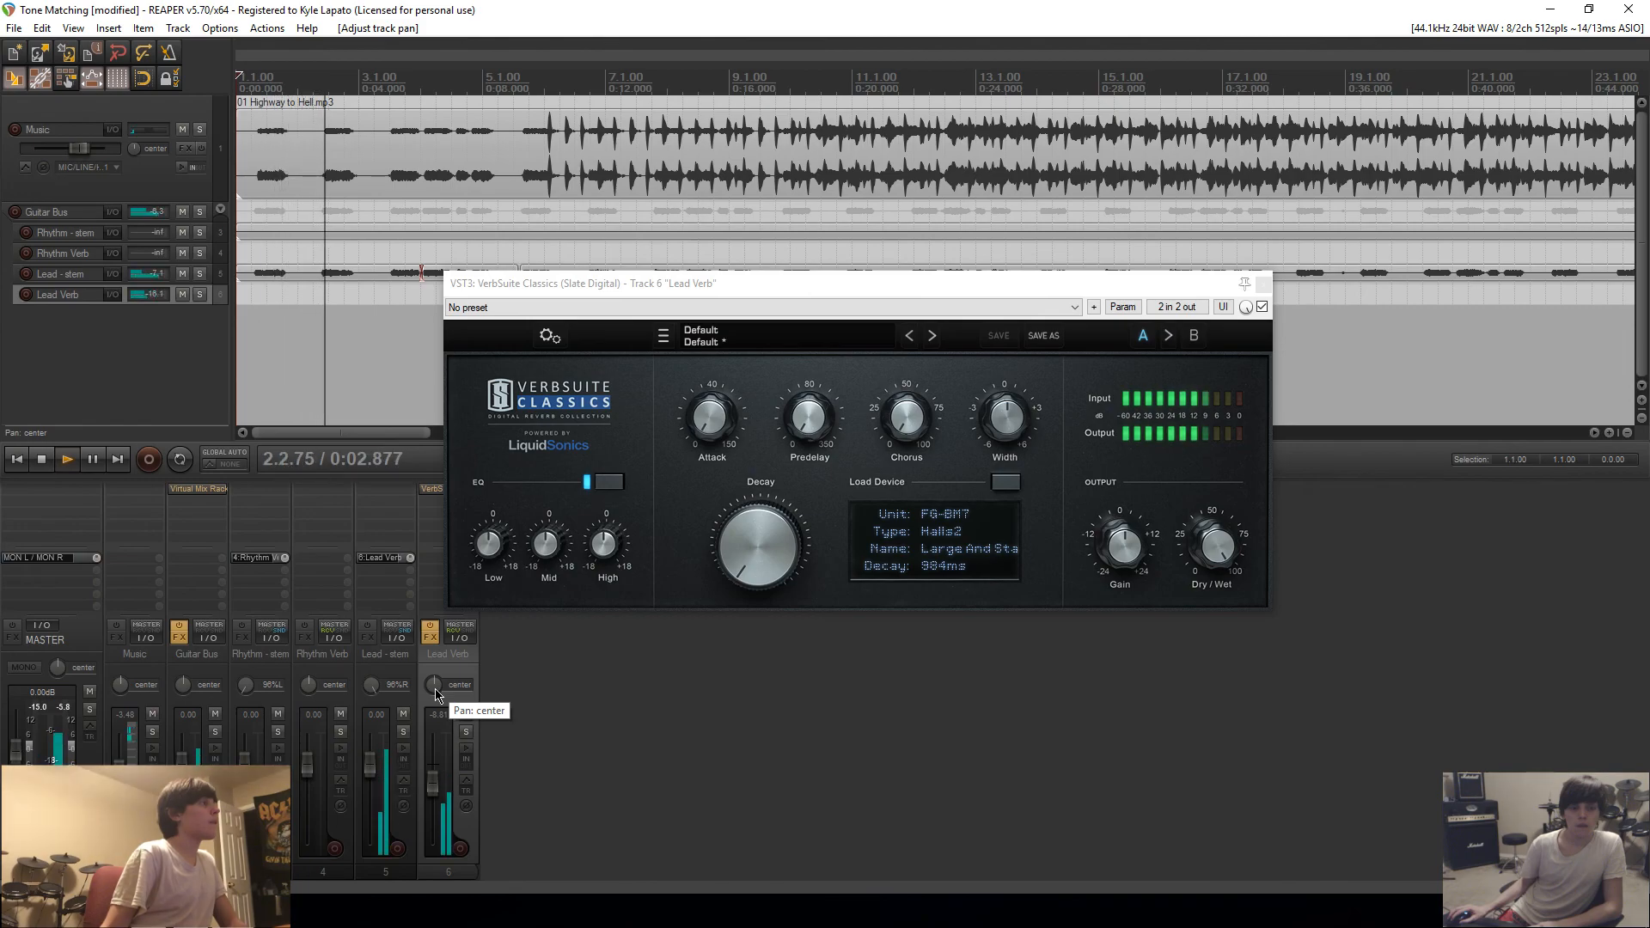
left_click_drag(435, 685, 434, 711)
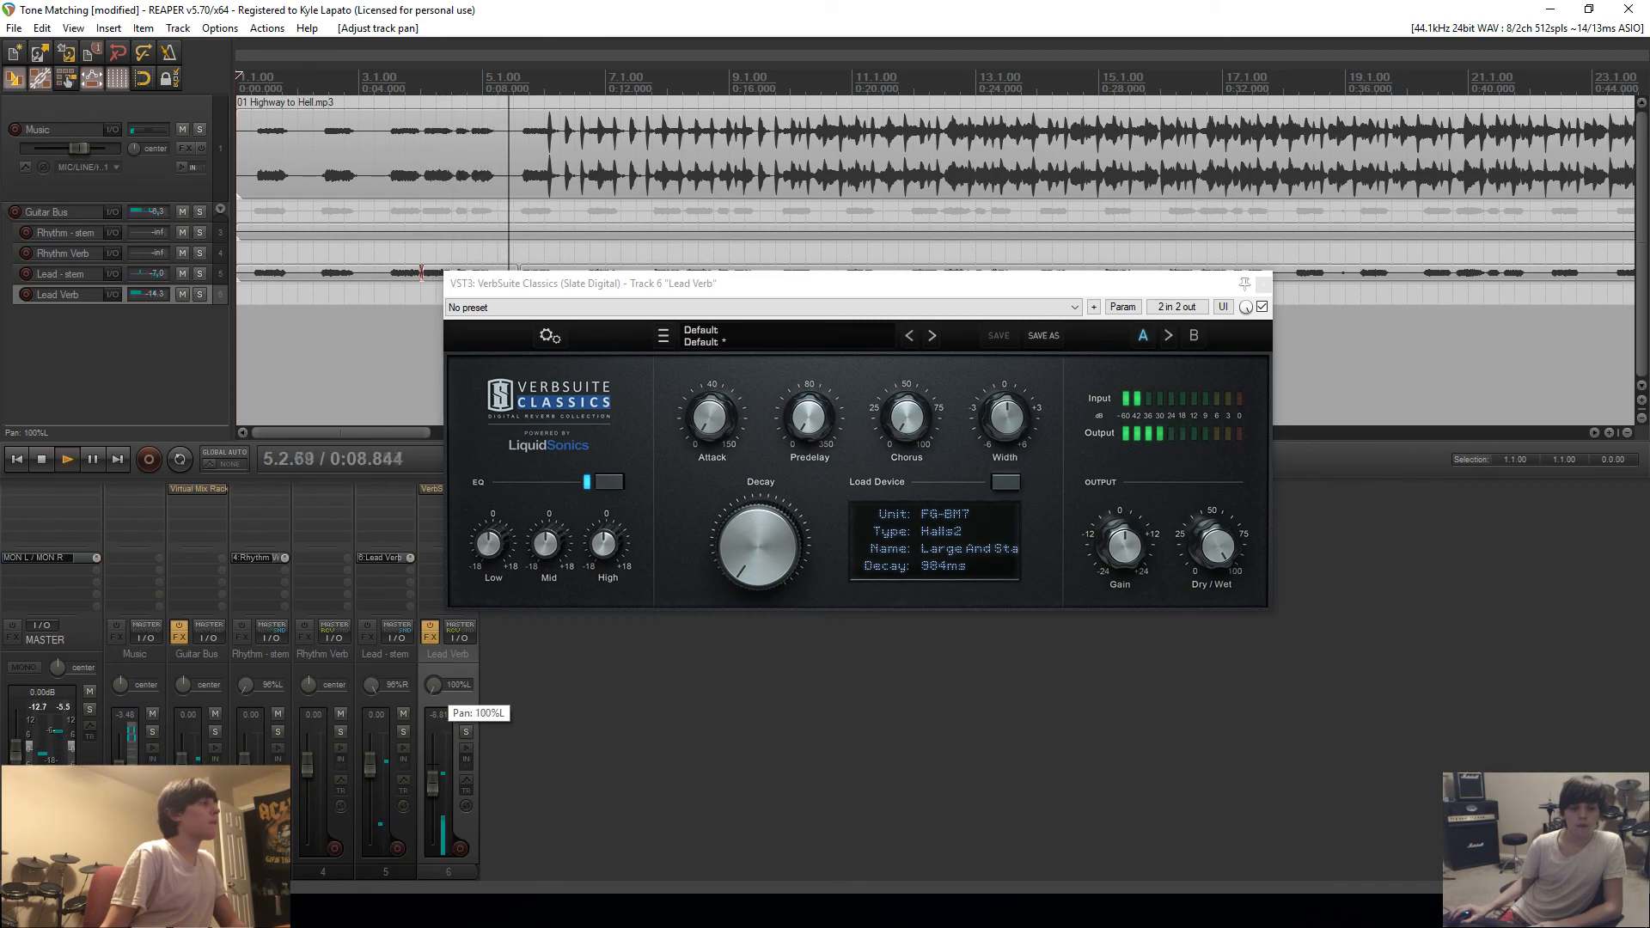
left_click_drag(434, 712, 434, 704)
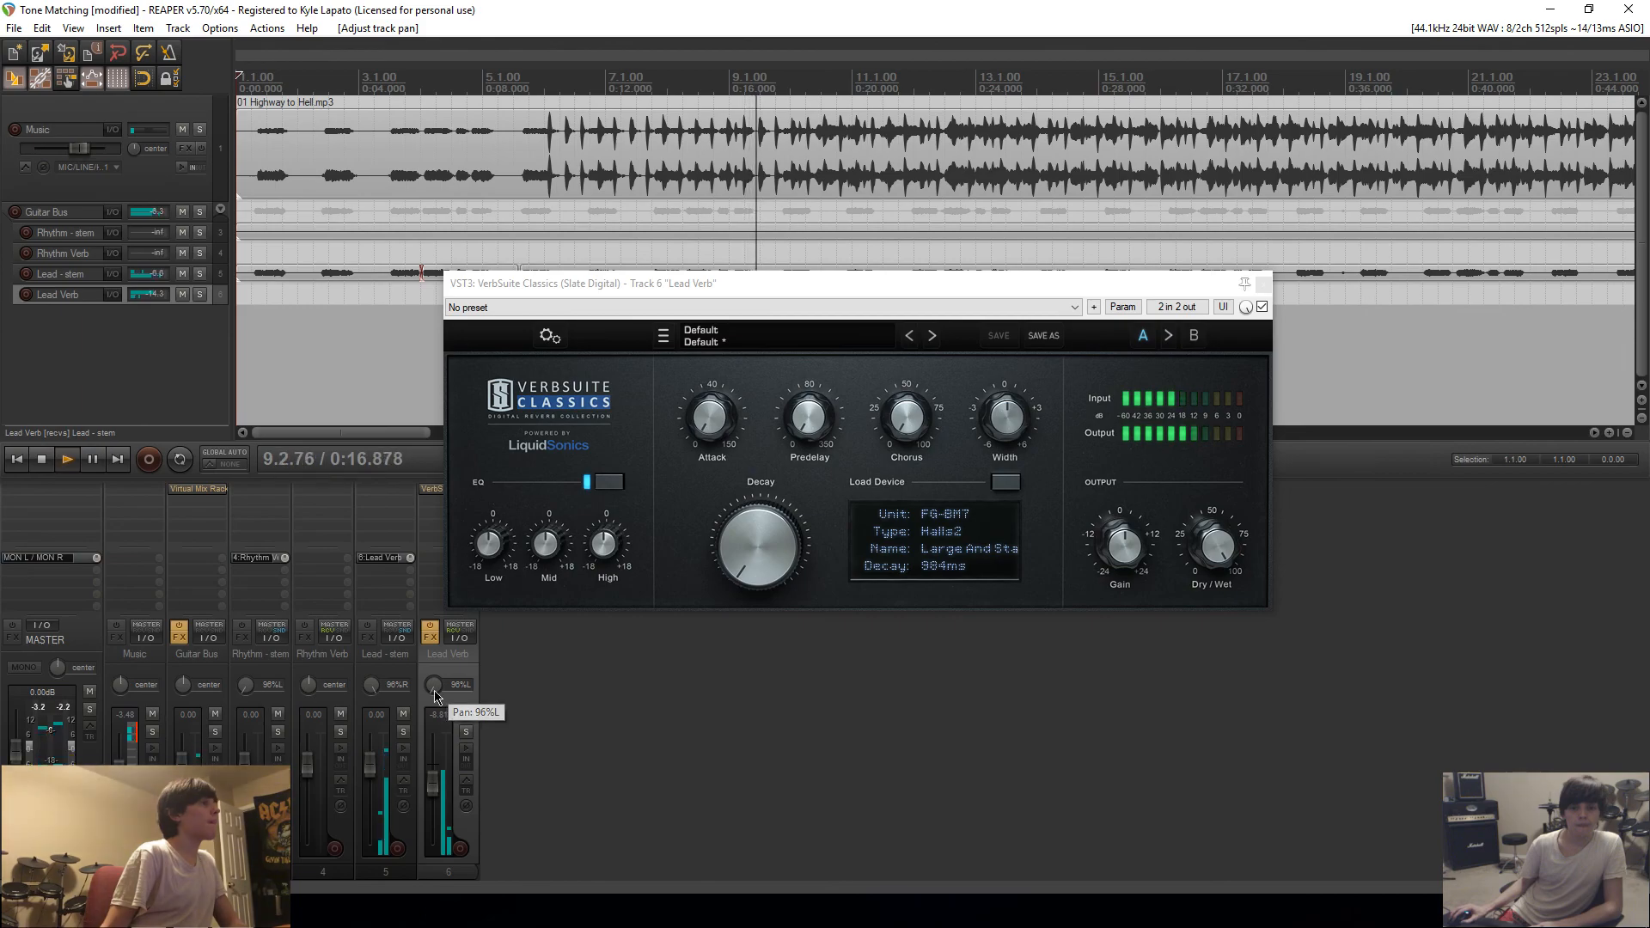
Step: Load the Guitar Solo preset from the Guitar category in VerbSuite Classics, audition it and close the plugin window
key("space")
left_click(735, 340)
mouse_move(821, 382)
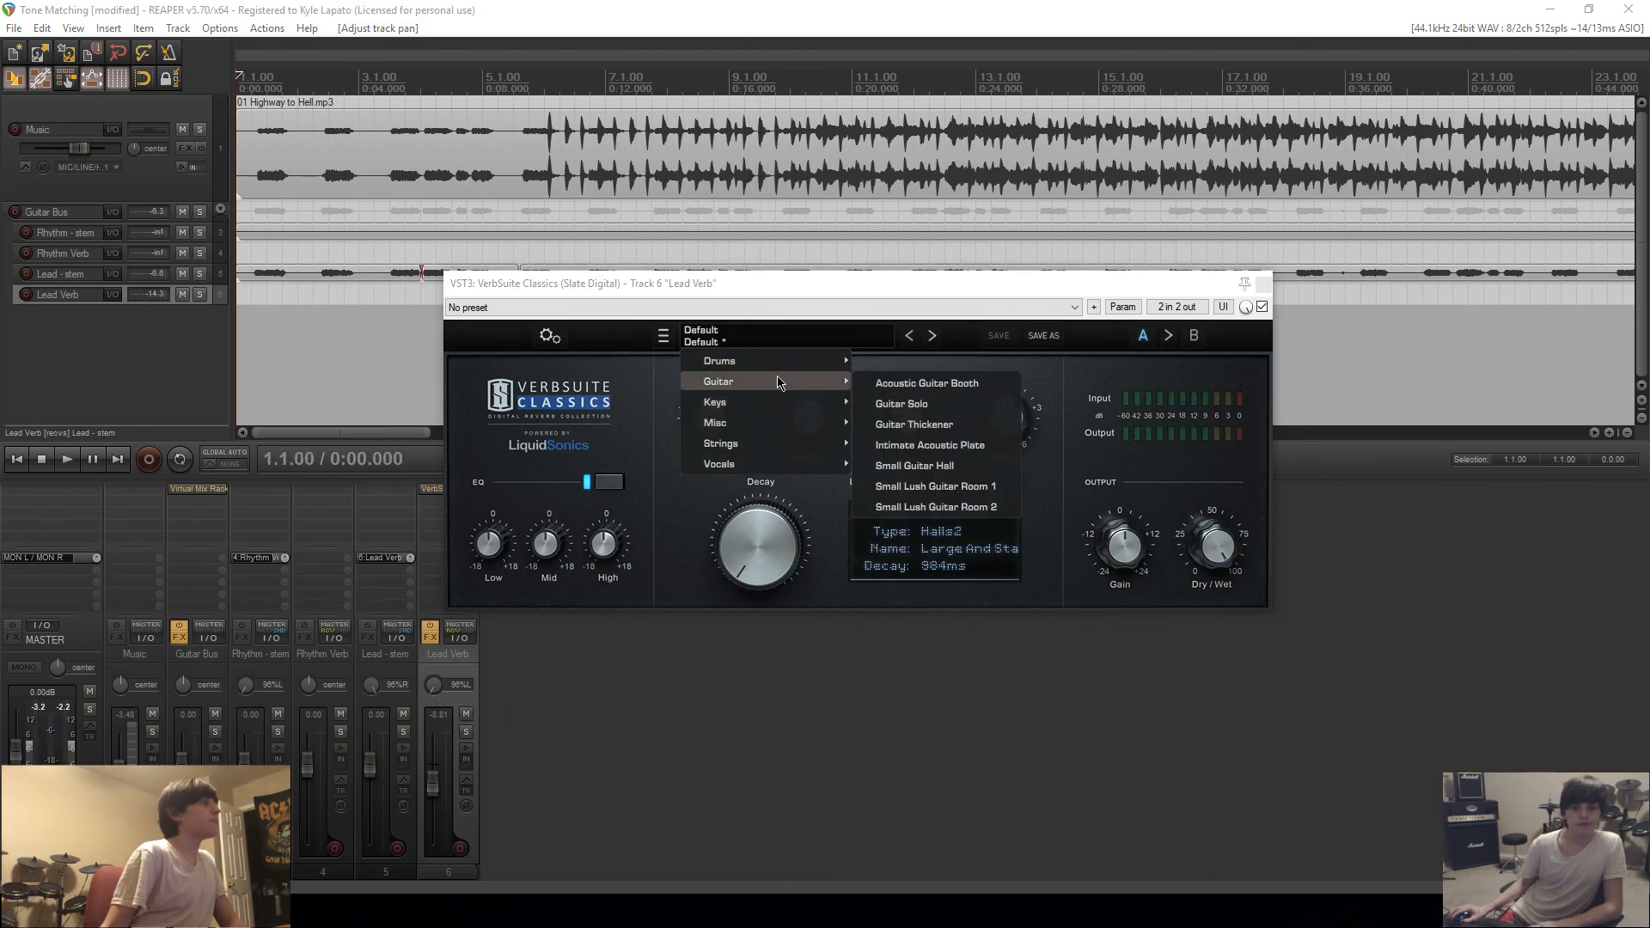
left_click(952, 403)
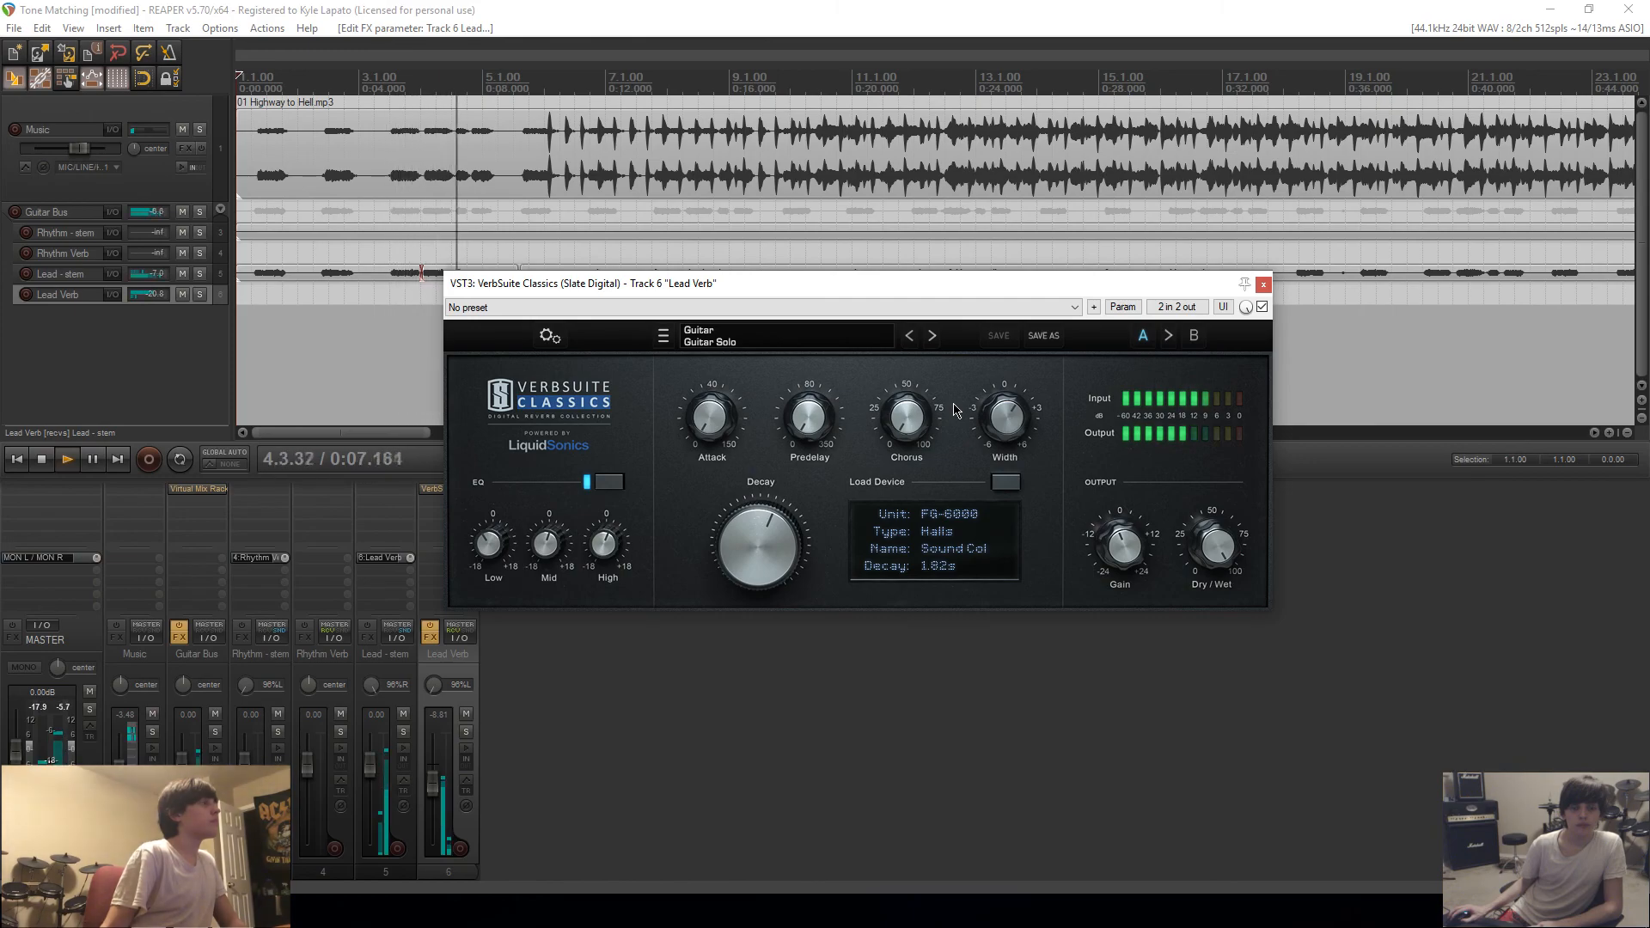
left_click(1264, 285)
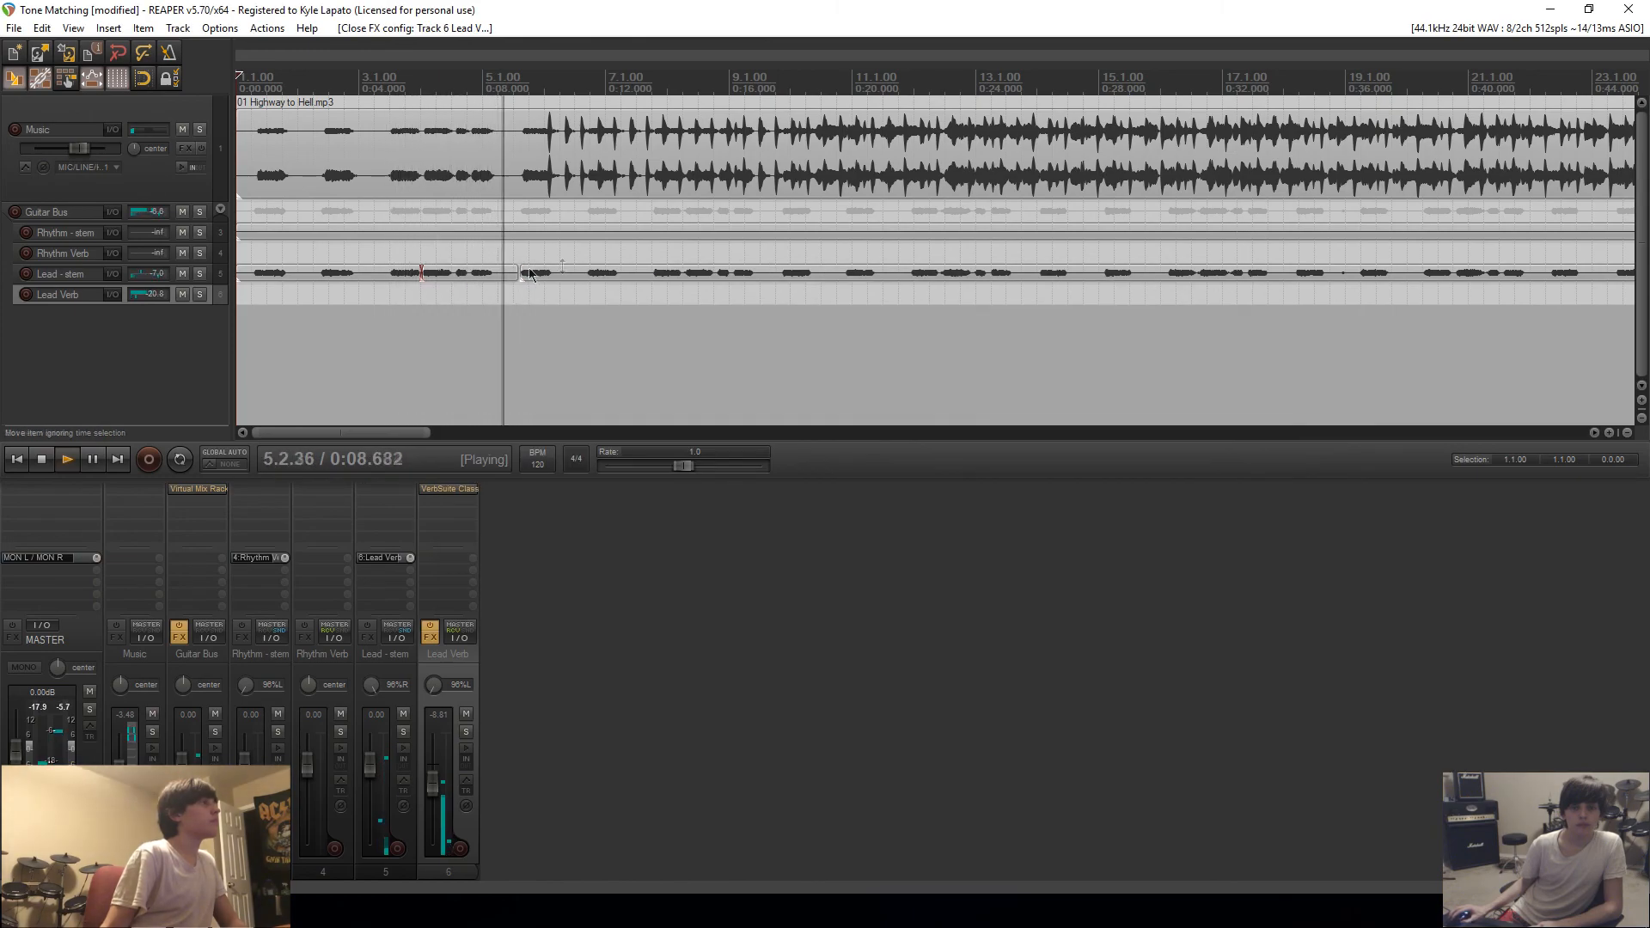
Step: Split the Lead - stem clip at 4.3.29, nudge the piece before the cut slightly later and play it back
left_click(402, 289)
key("space")
scroll(403, 289, "up", 5)
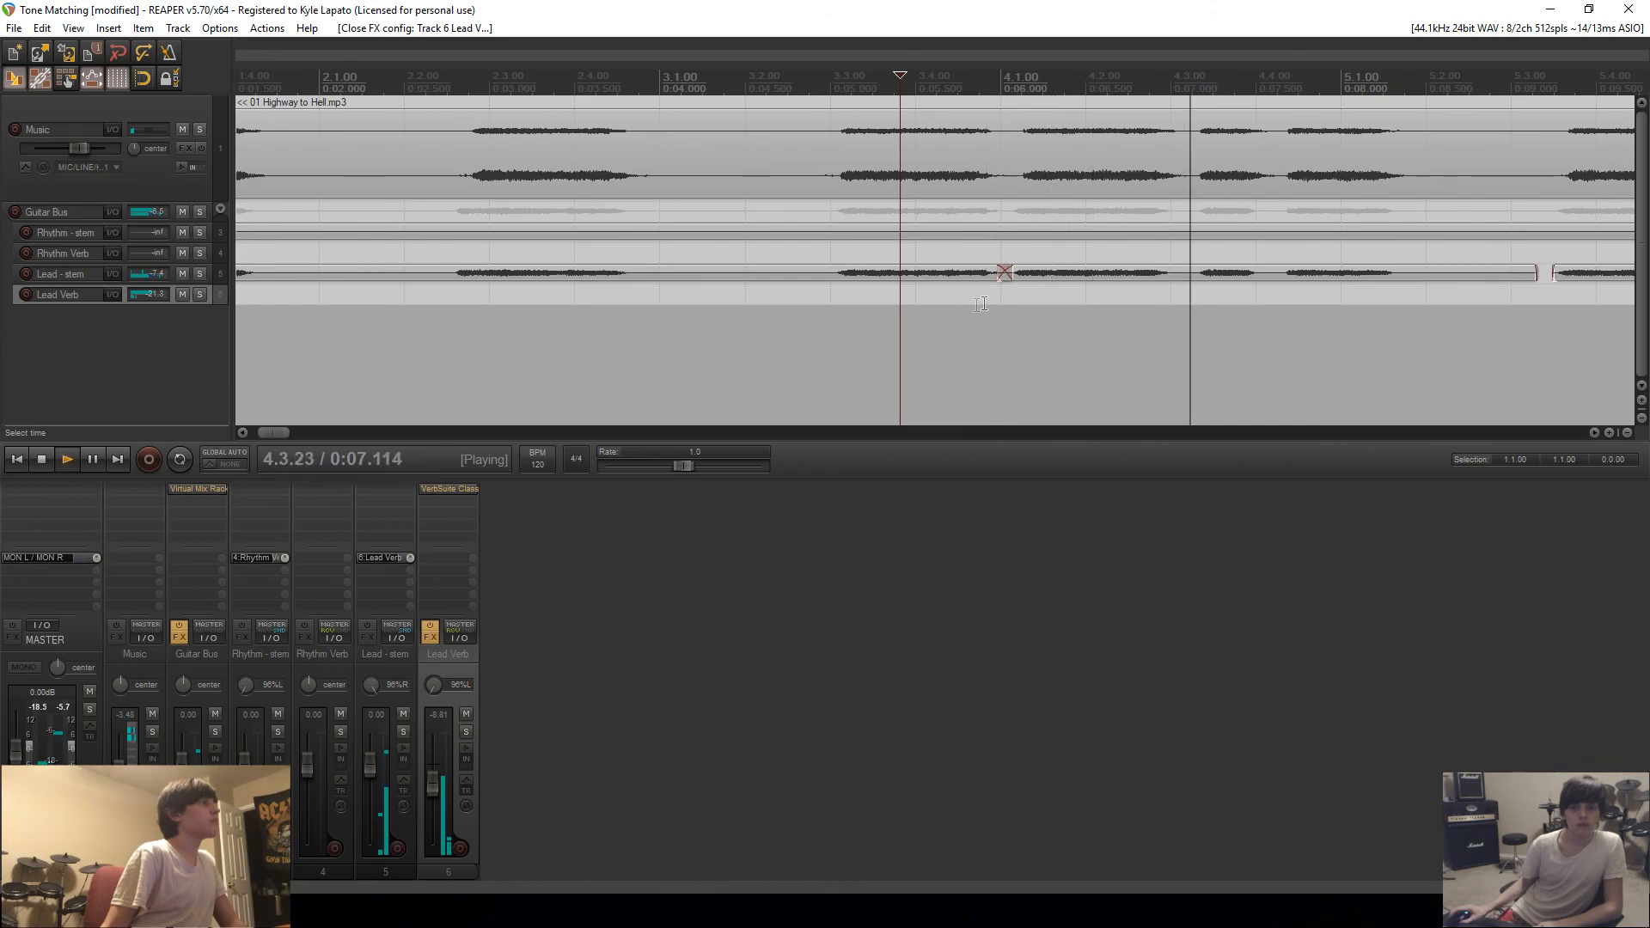
key("space")
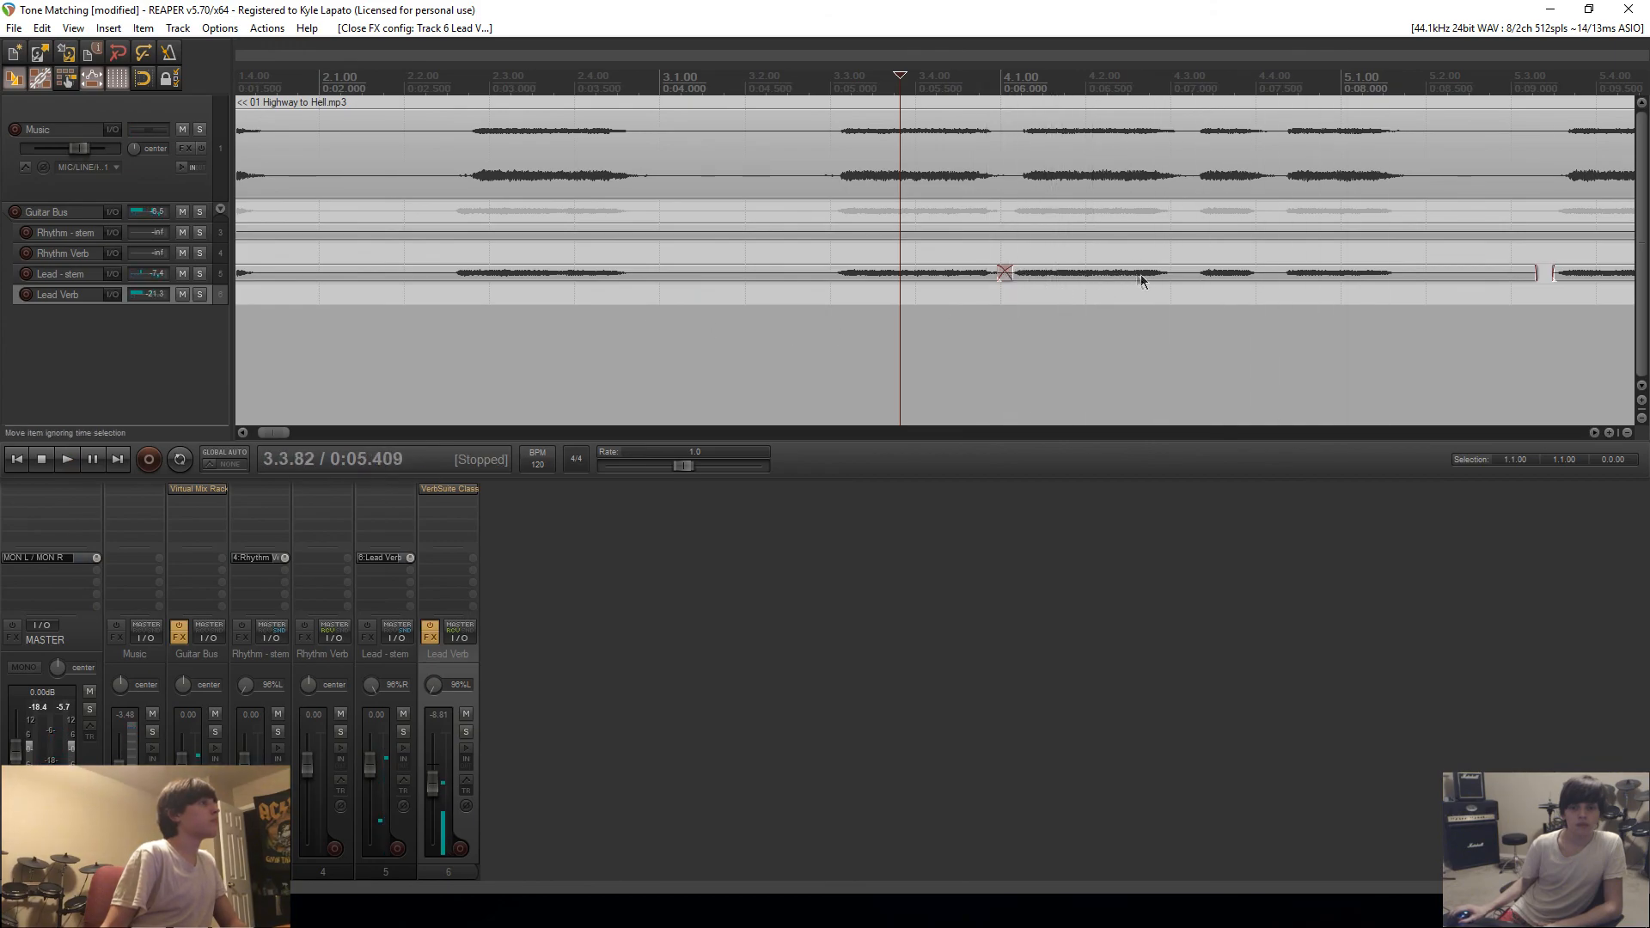
left_click(1195, 274)
scroll(1192, 275, "up", 4)
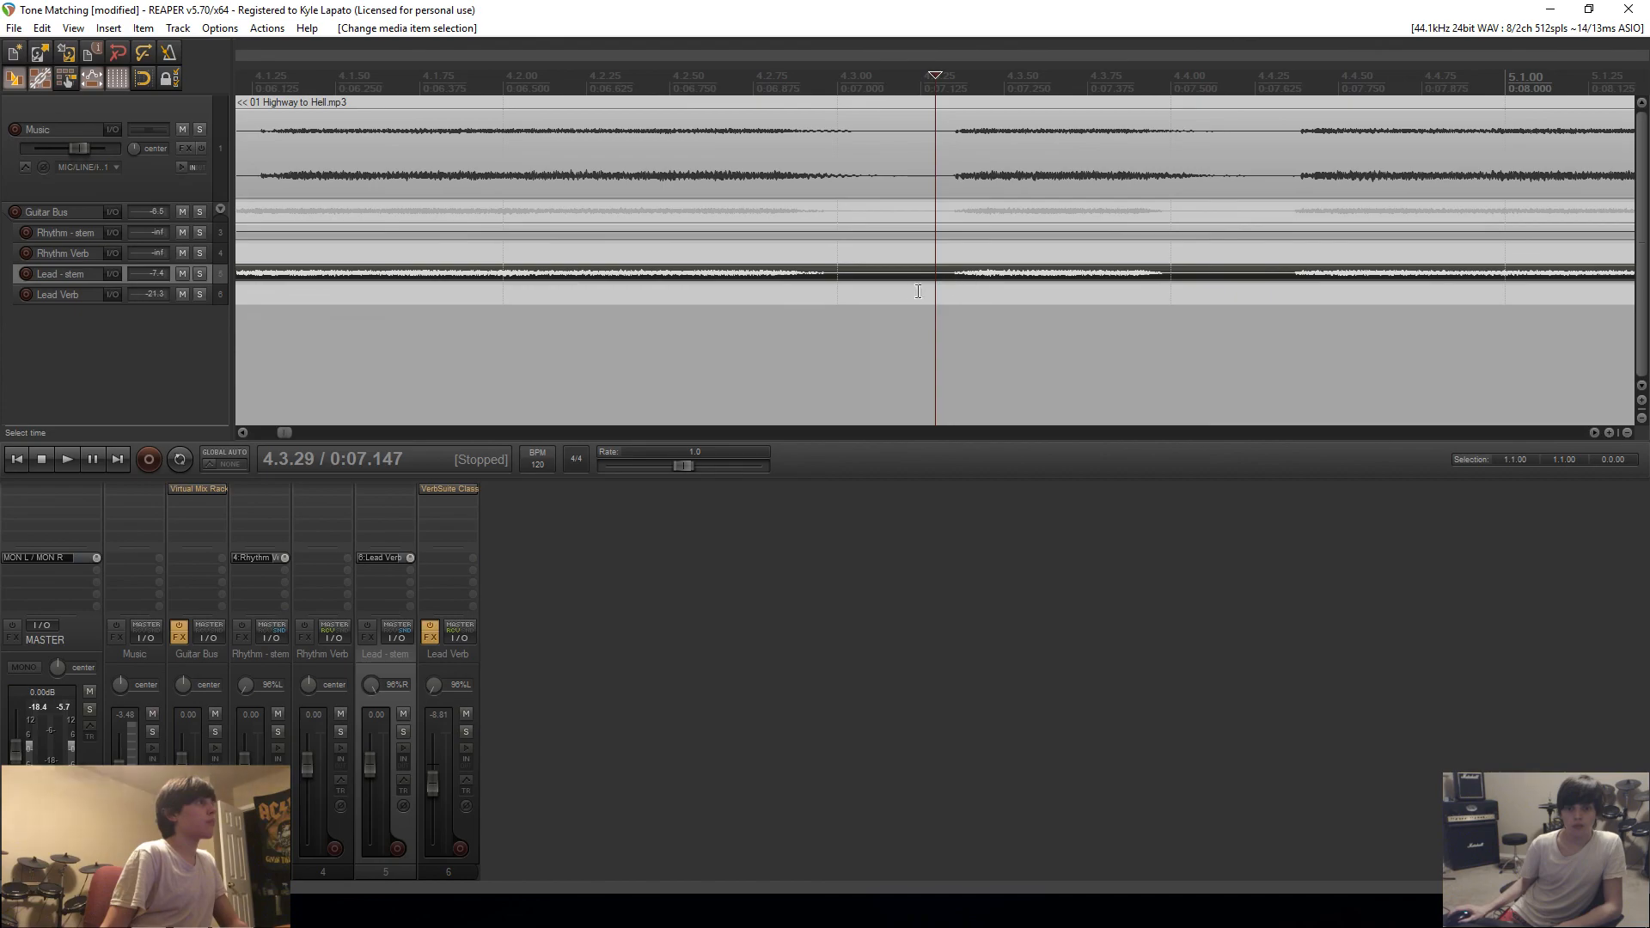
scroll(913, 291, "down", 3)
left_click_drag(624, 276, 663, 280)
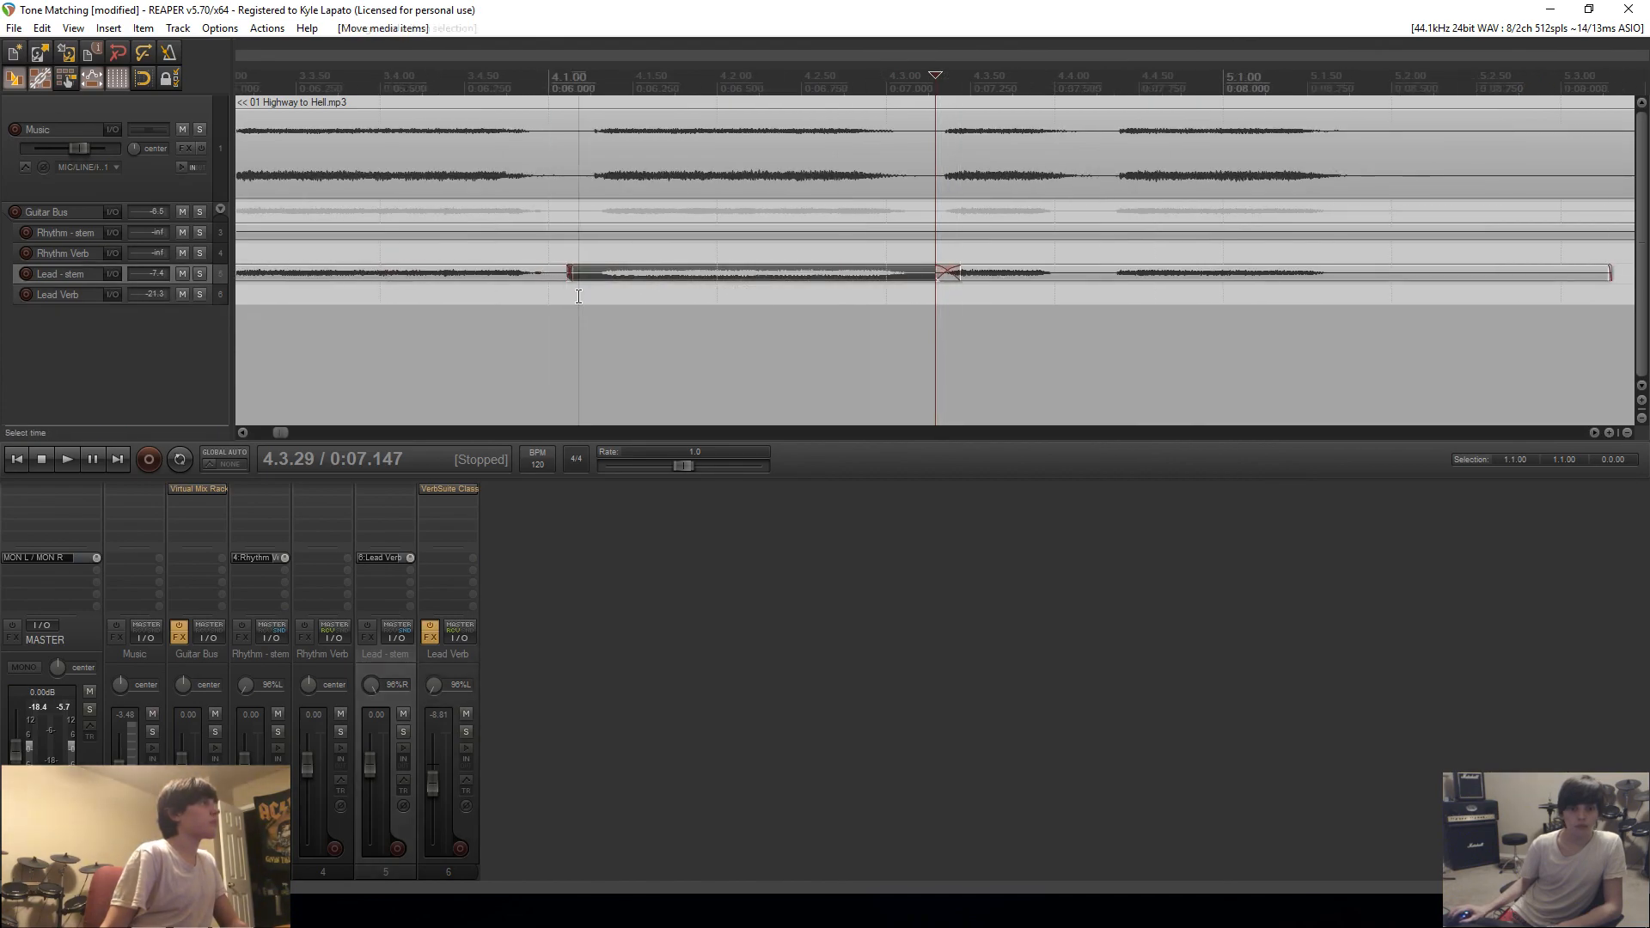
left_click(579, 295)
key("space")
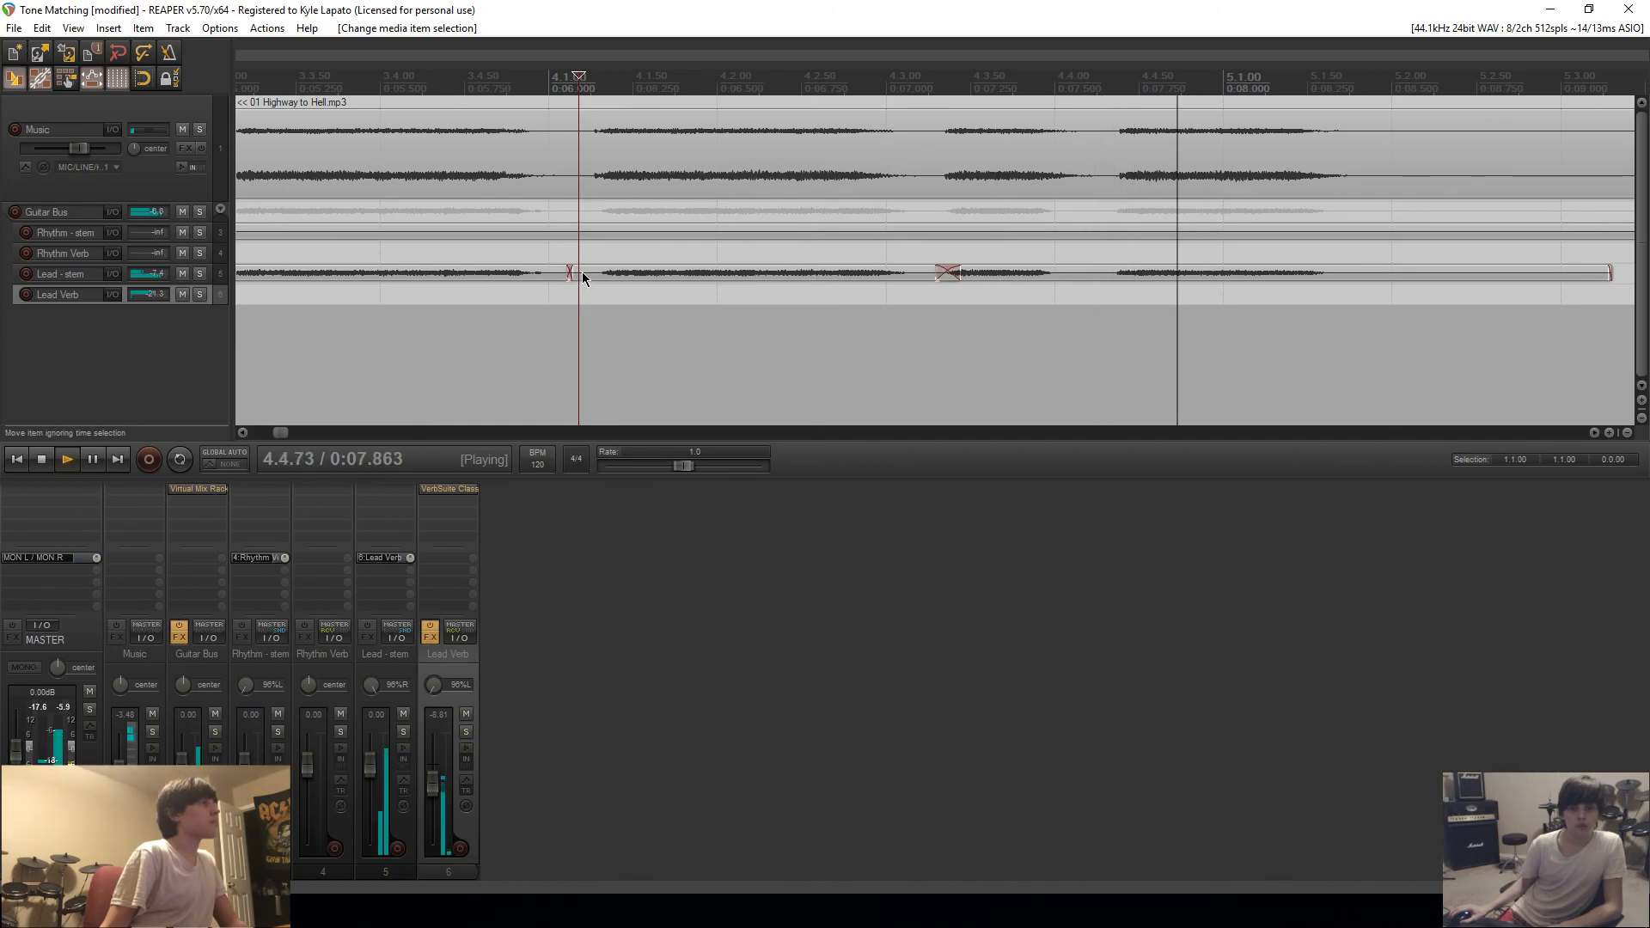
Step: Split the Lead - stem clip before the last note near bar 5, nudge the short piece slightly later and shorten its starting fade
scroll(519, 336, "down", 2)
left_click(345, 327)
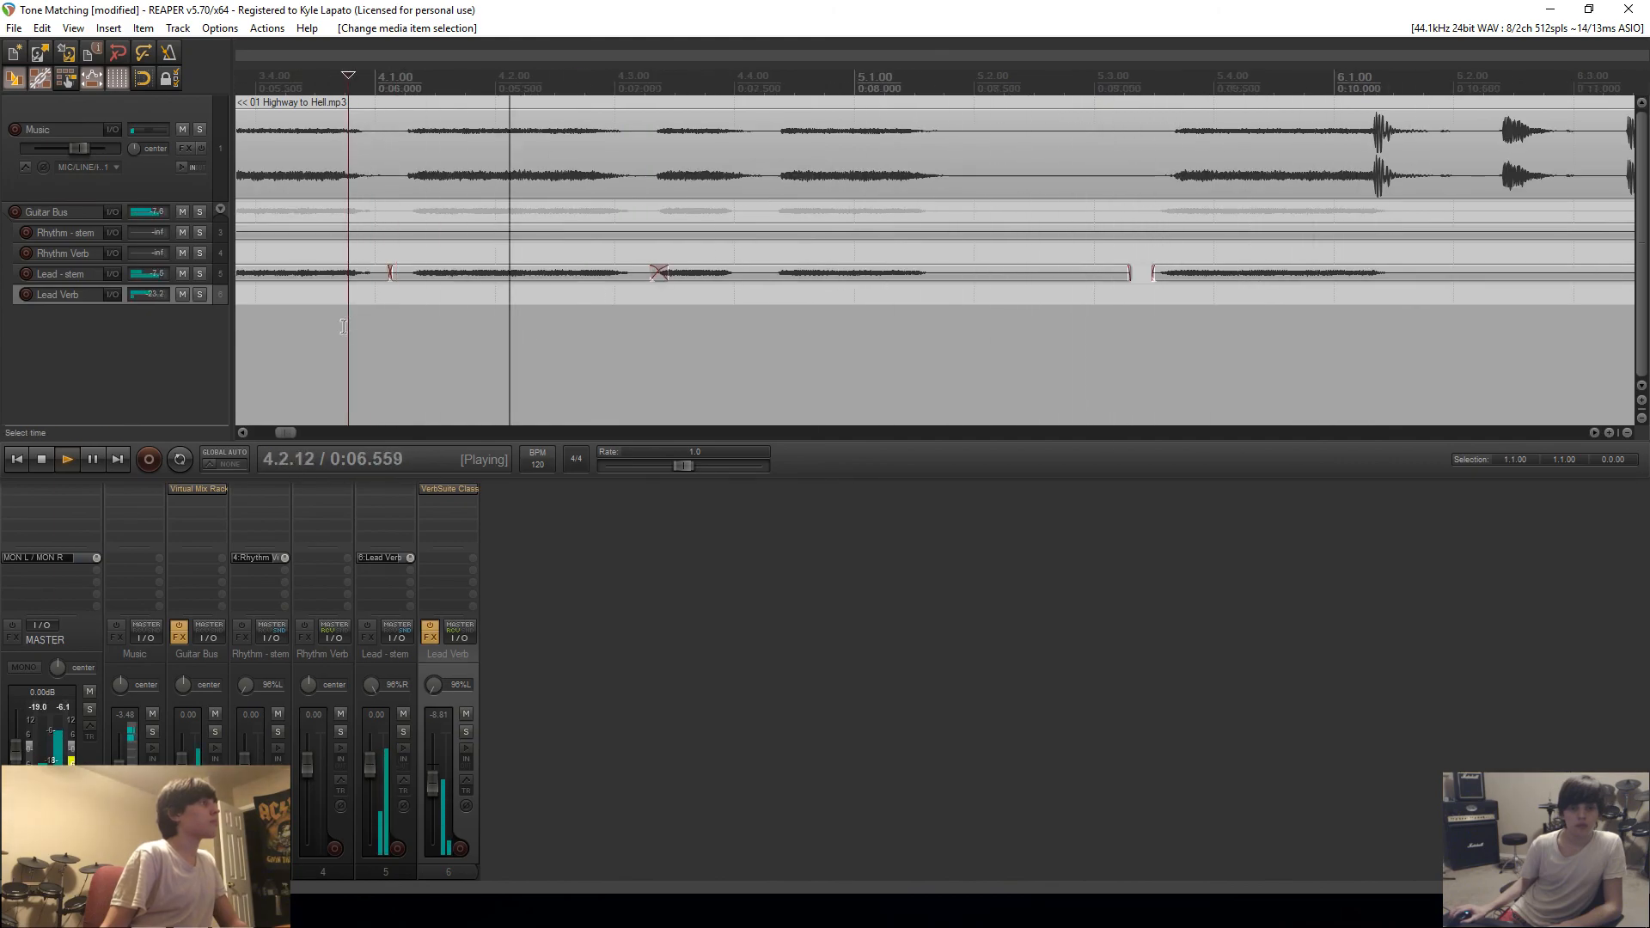
scroll(553, 332, "down", 2)
left_click(357, 319)
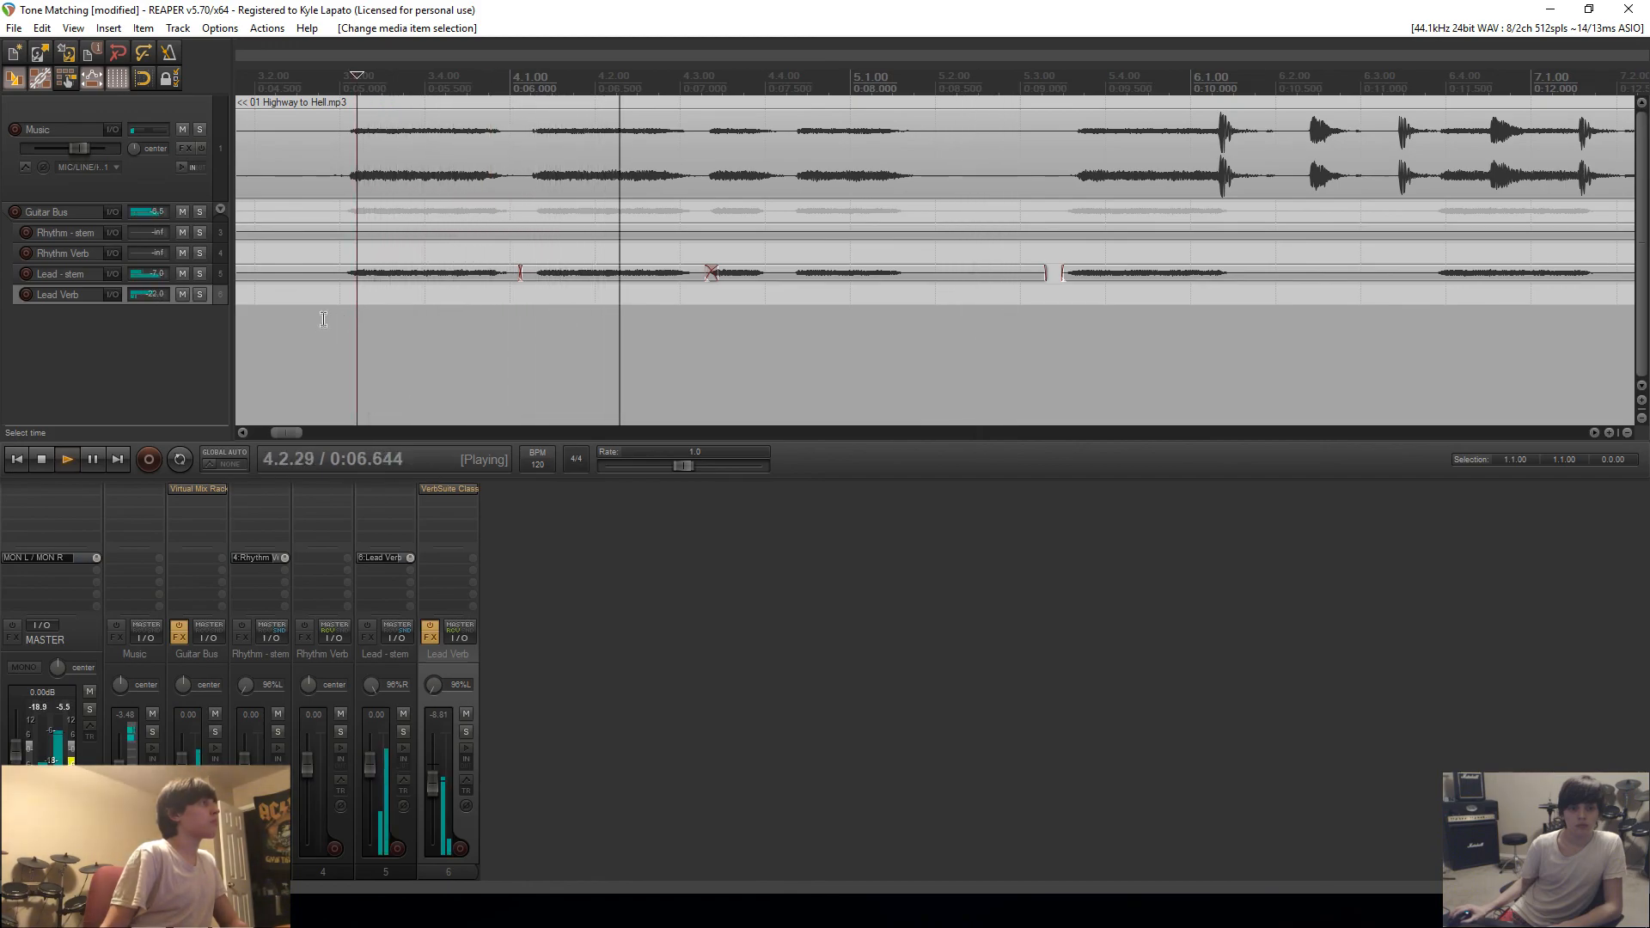
left_click(769, 276)
scroll(769, 276, "up", 4)
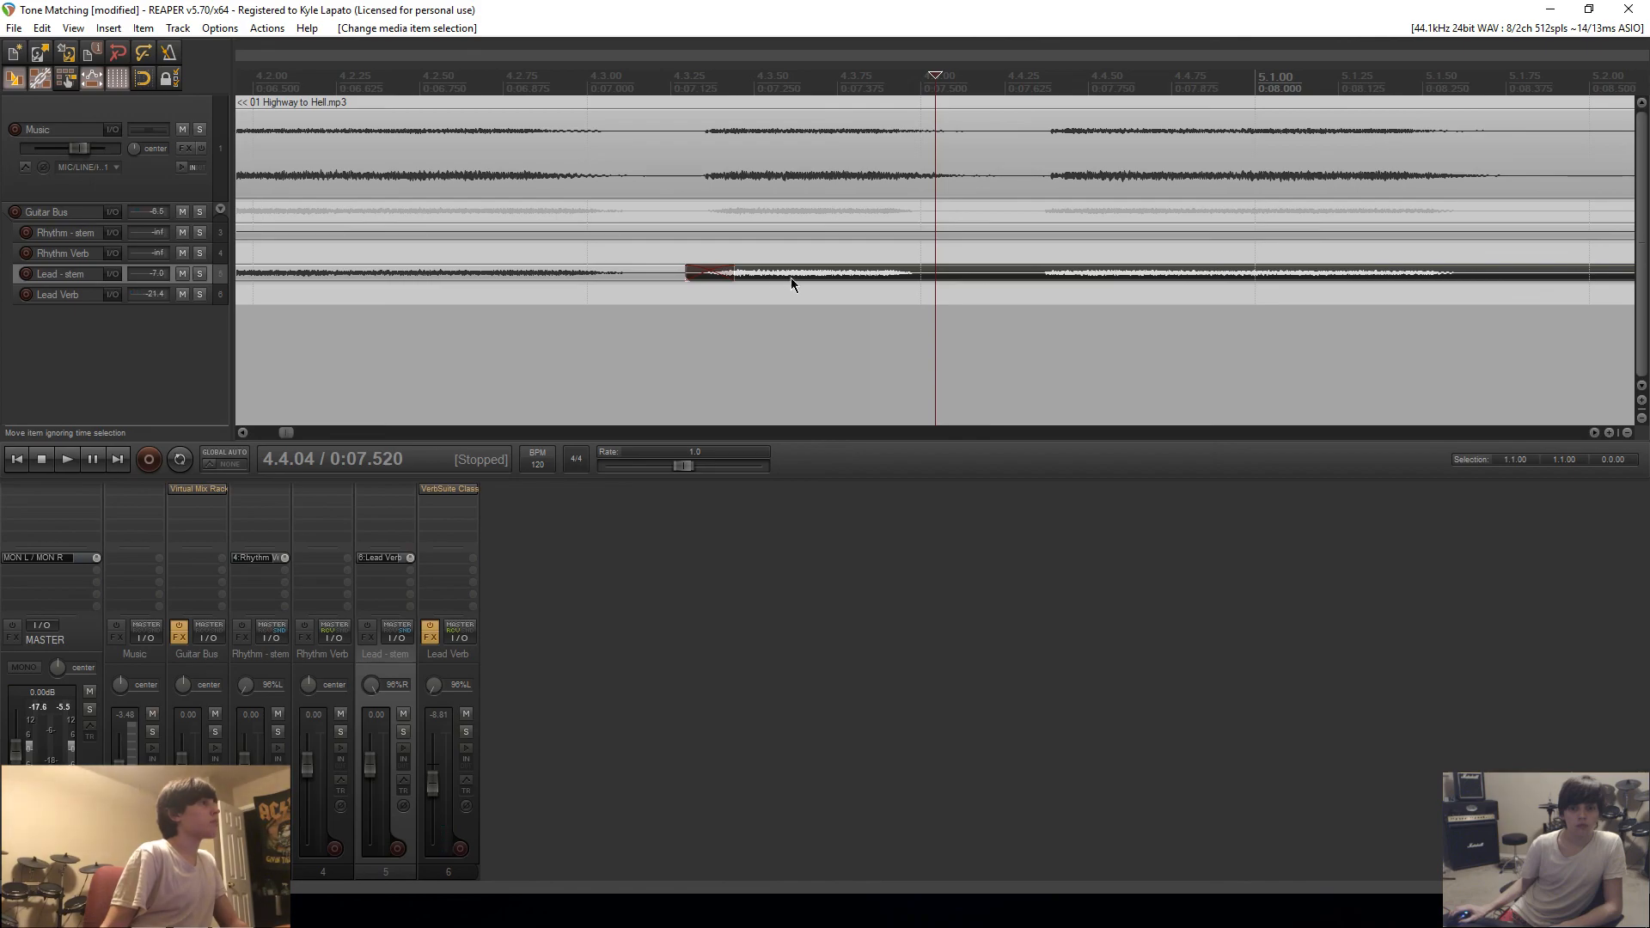
left_click(1033, 275)
key("s")
left_click_drag(823, 274, 843, 272)
left_click(671, 284)
left_click_drag(735, 275, 710, 275)
key("space")
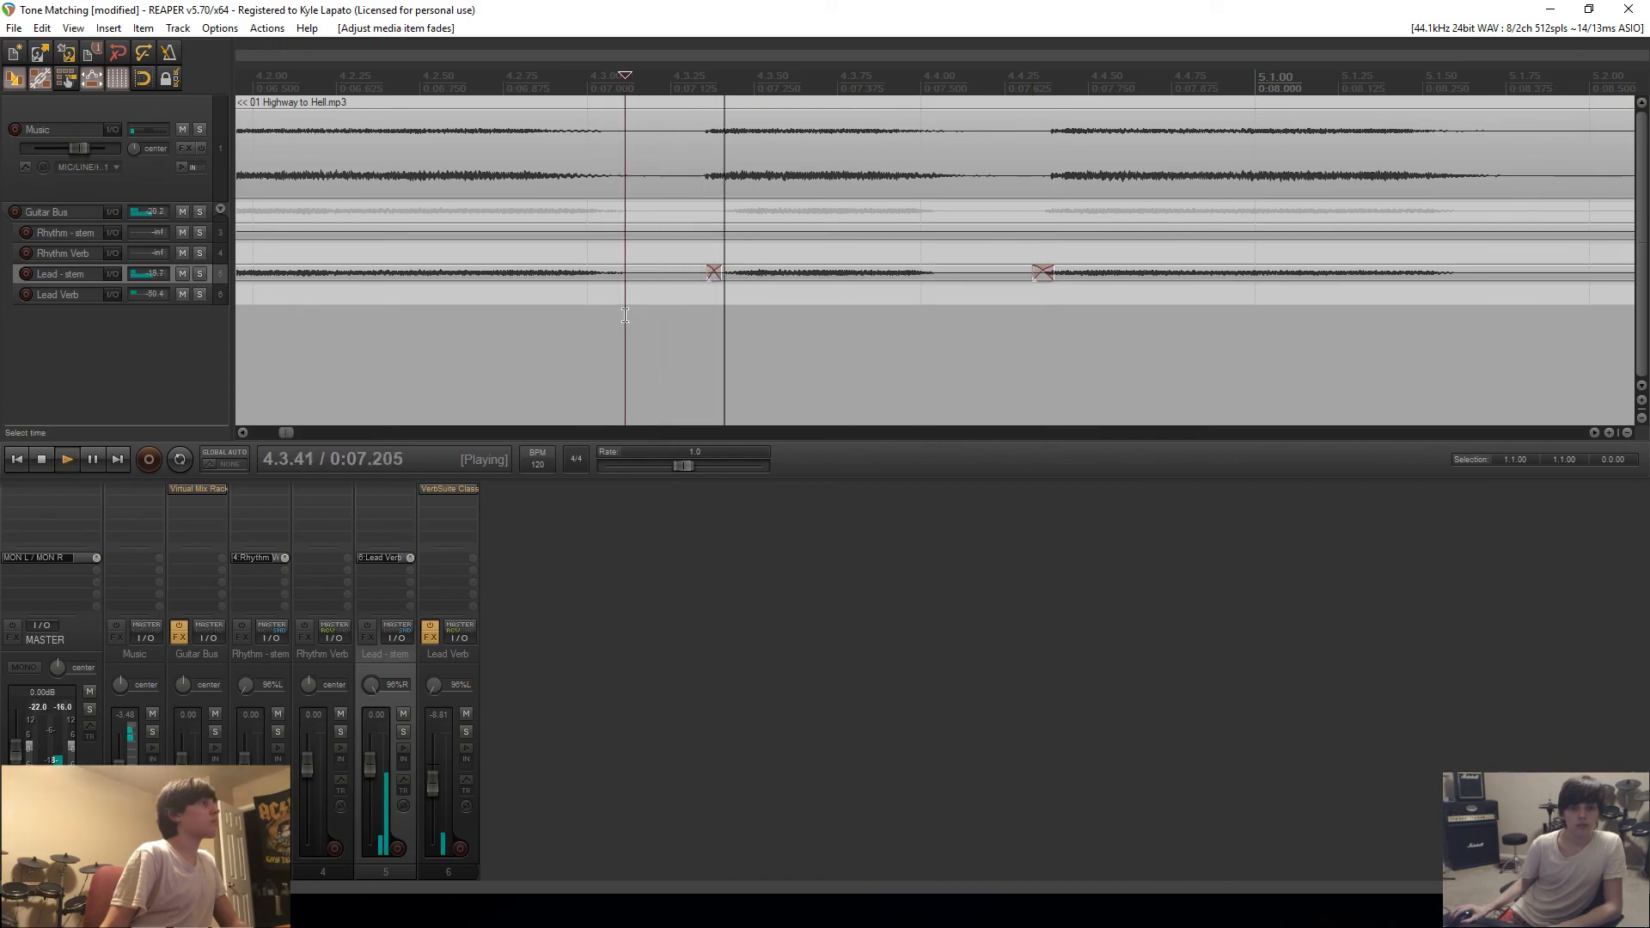
Step: During playback, lower the Lead Verb track volume to -11.0 dB and check its VerbSuite Classics settings
scroll(656, 284, "down", 3)
scroll(658, 273, "down", 3)
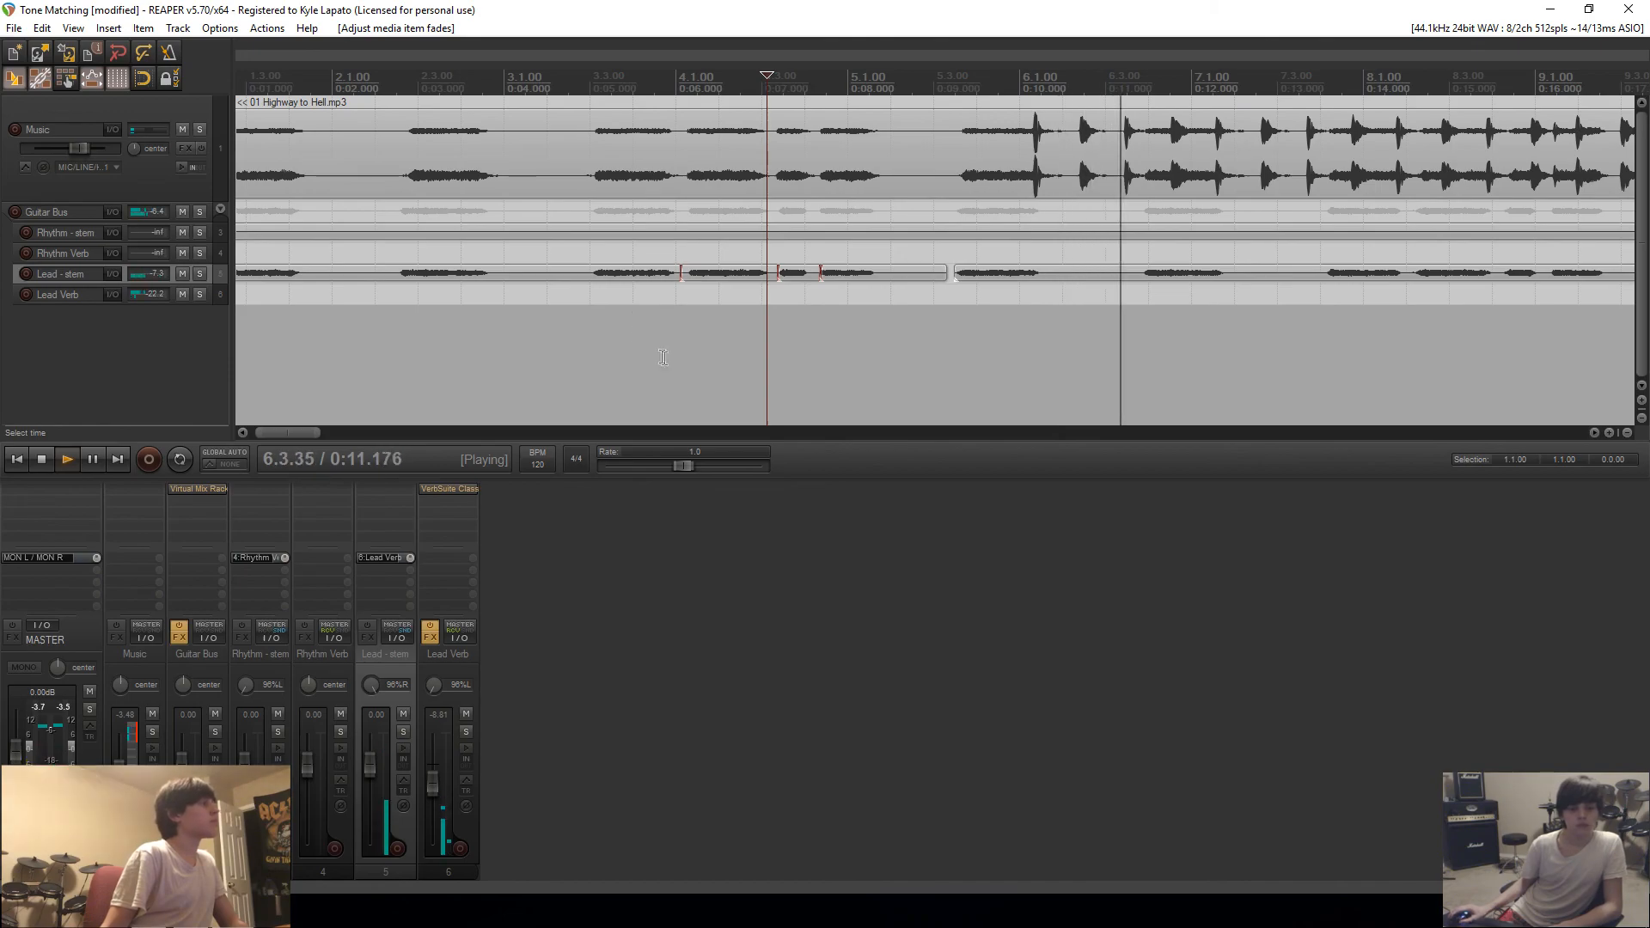
left_click_drag(427, 797, 430, 805)
left_click(456, 489)
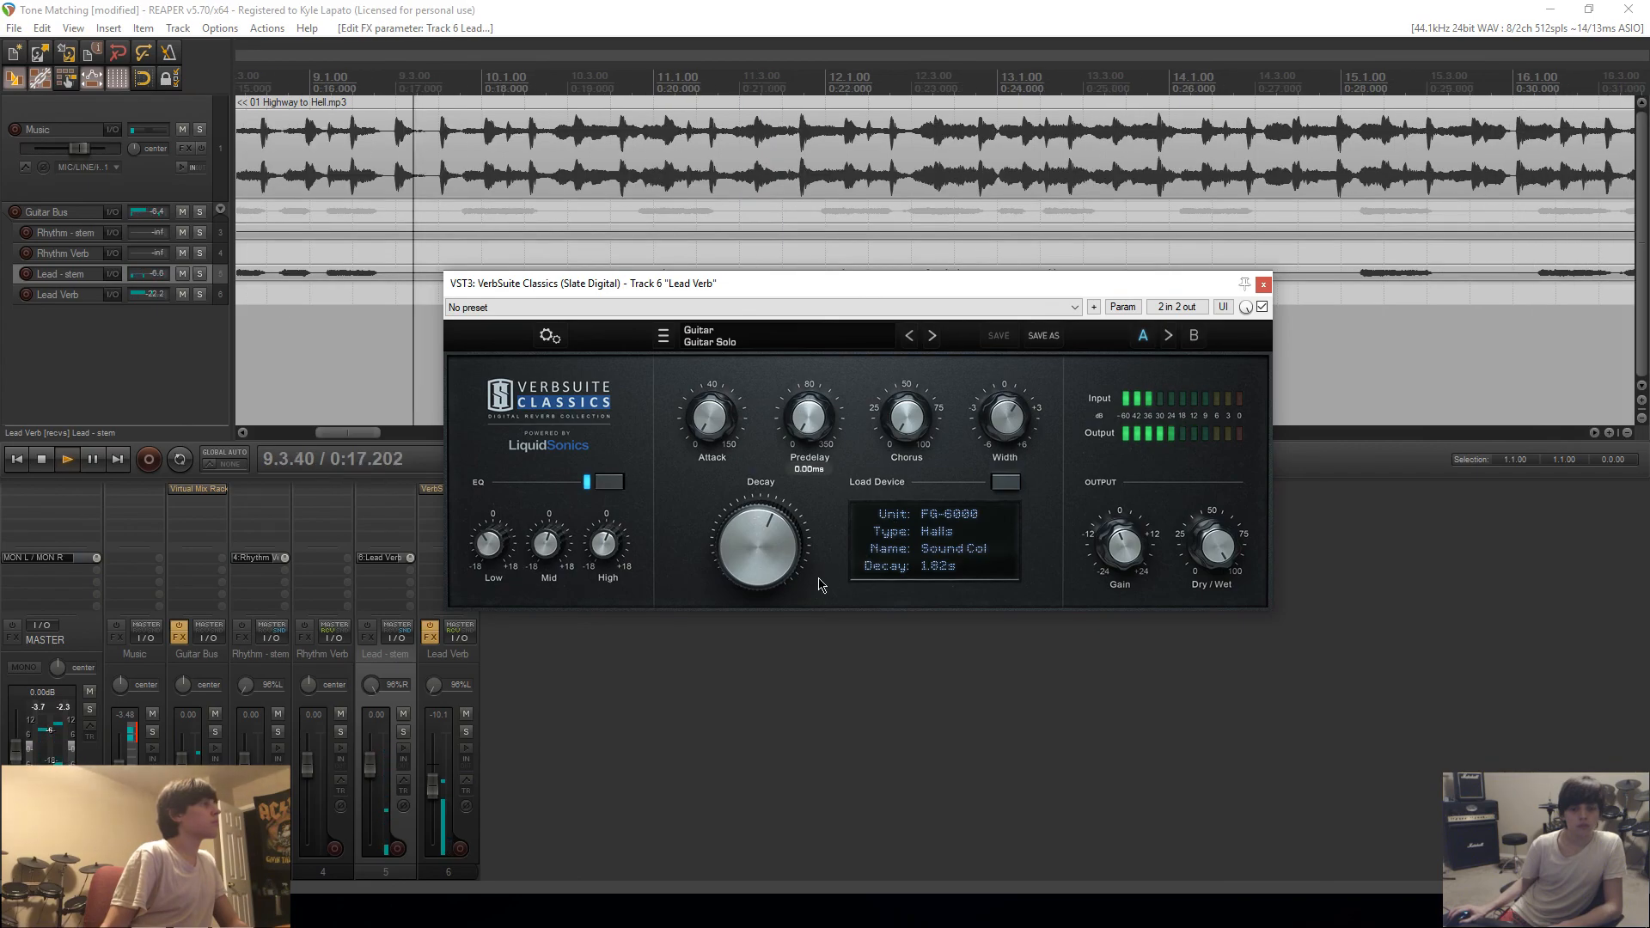
left_click(1264, 284)
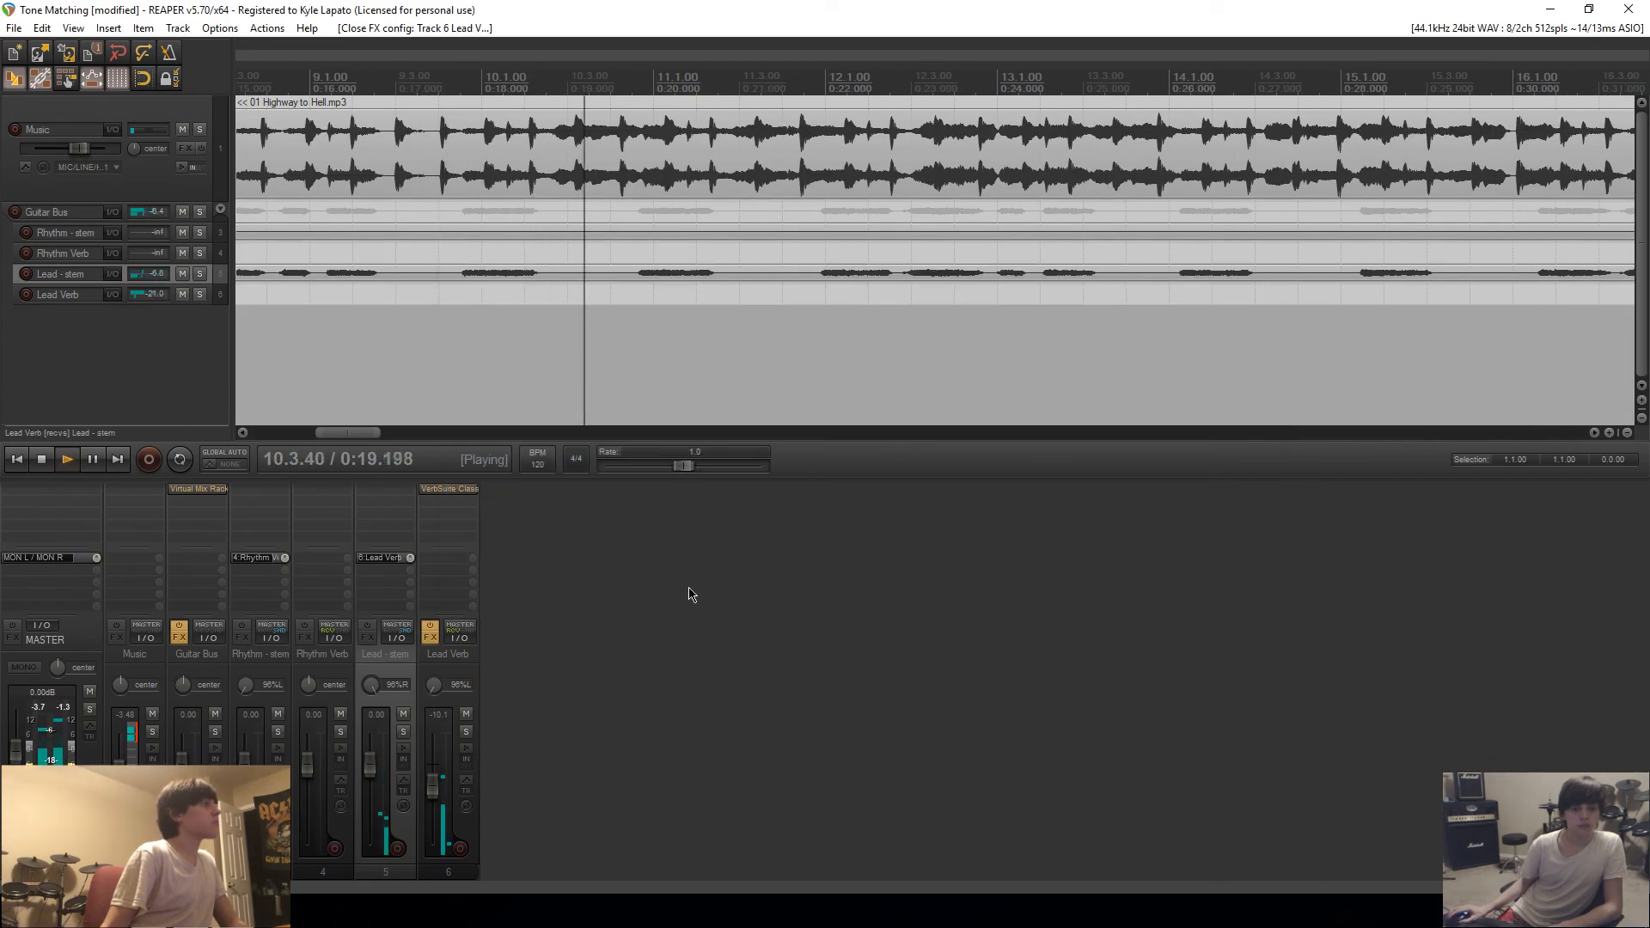
left_click_drag(432, 785, 429, 783)
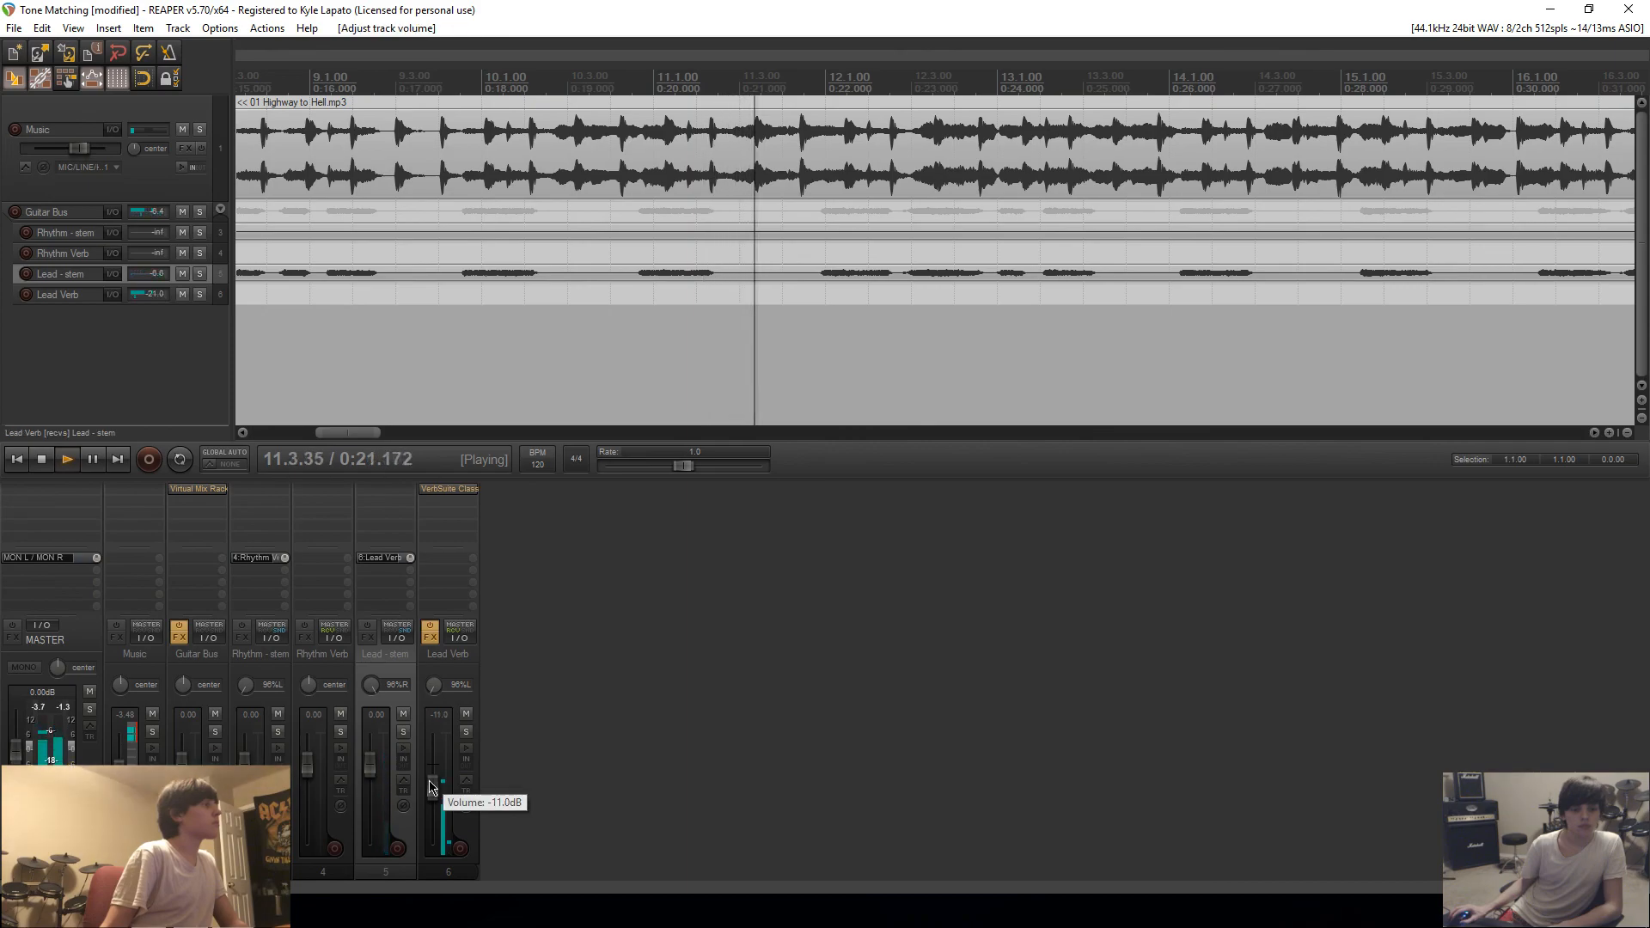
Step: Audition the Lead Verb track panned 50%L from the song's start and return its pan to 96%L
mouse_move(430, 686)
left_mouse_down()
mouse_move(430, 658)
mouse_move(430, 686)
left_mouse_up()
left_click(10, 462)
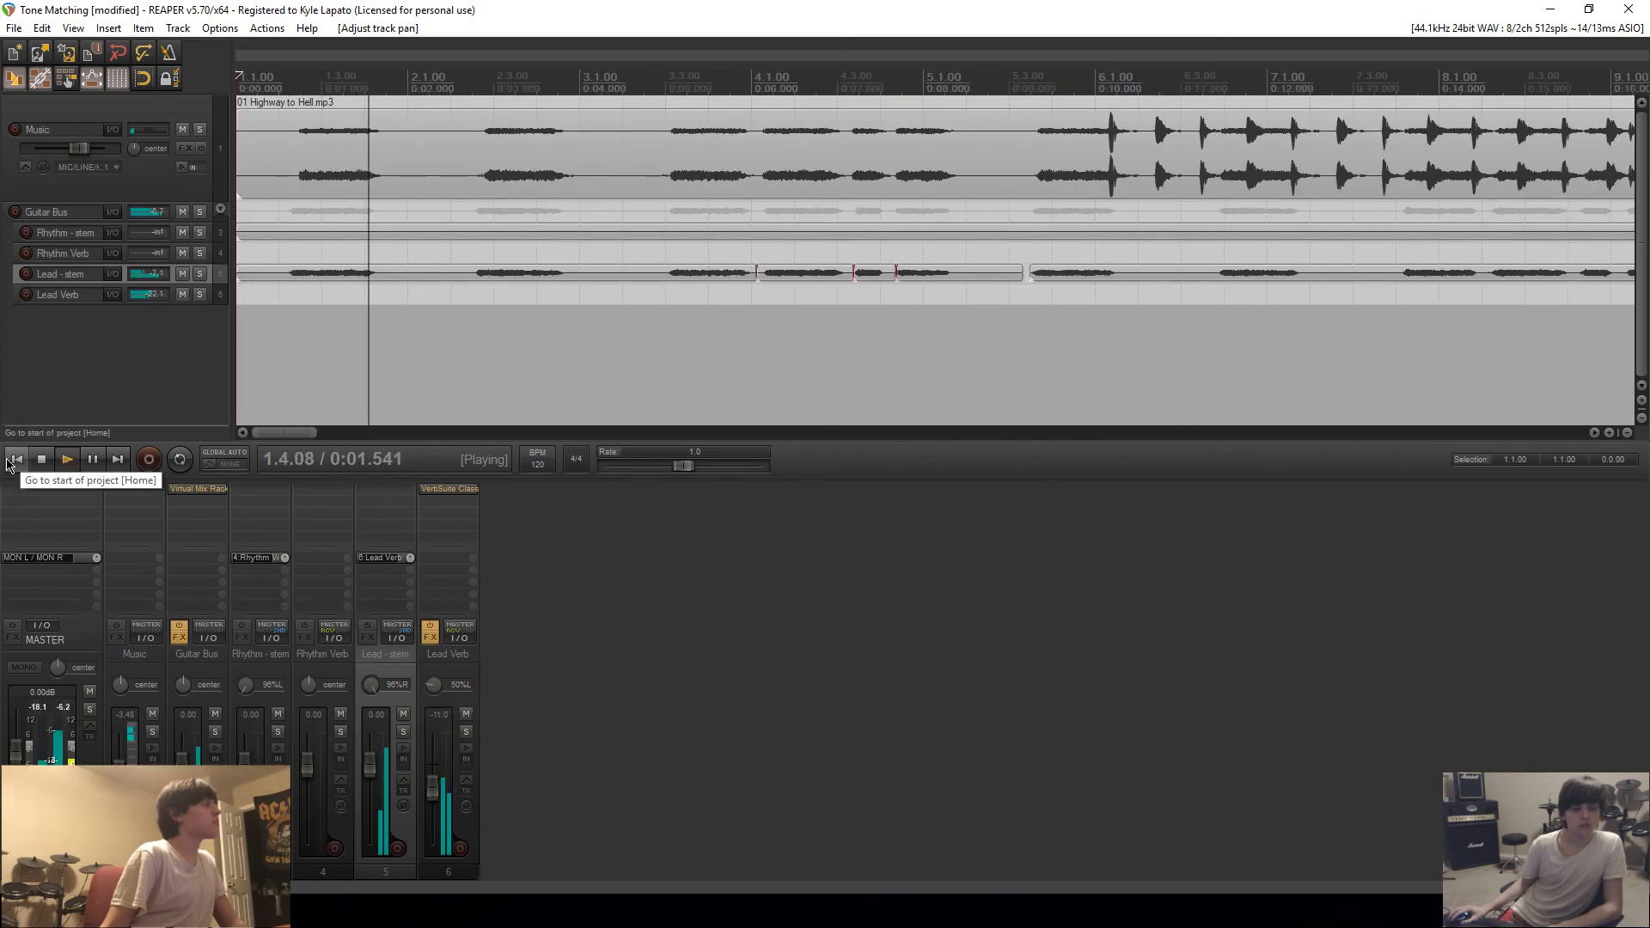
left_click_drag(434, 685, 434, 717)
key("space")
Step: Copy the VerbSuite Classics reverb from Lead Verb onto the Lead - stem track, set its Dry/Wet to 8.4% and start playback
left_click(385, 491)
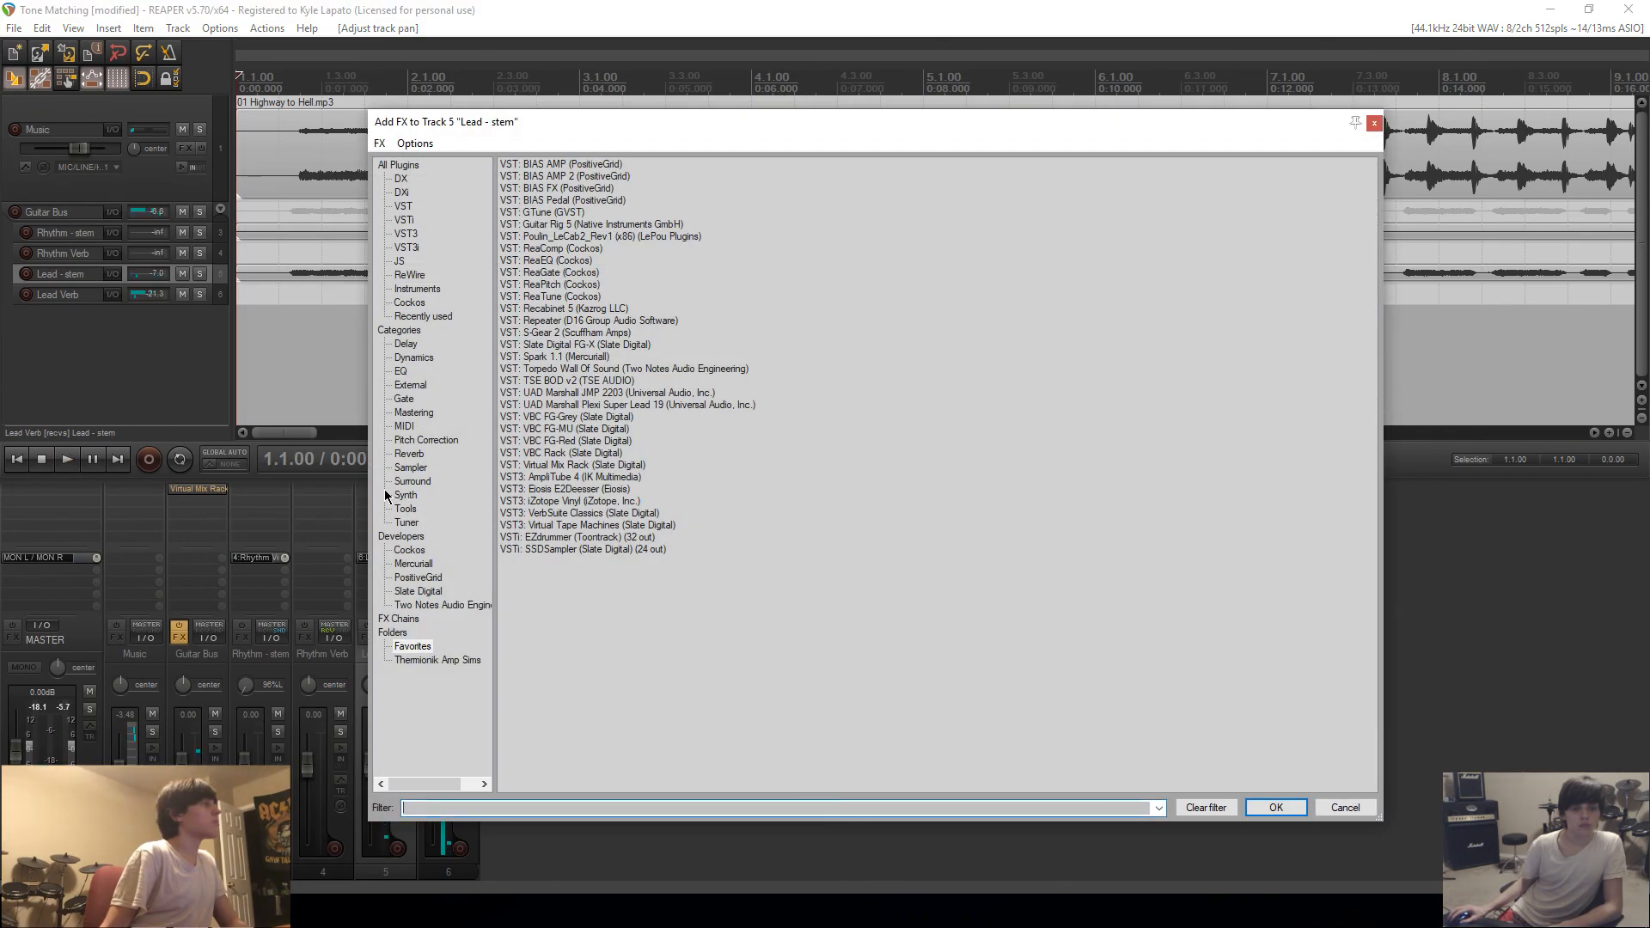
left_click(1375, 123)
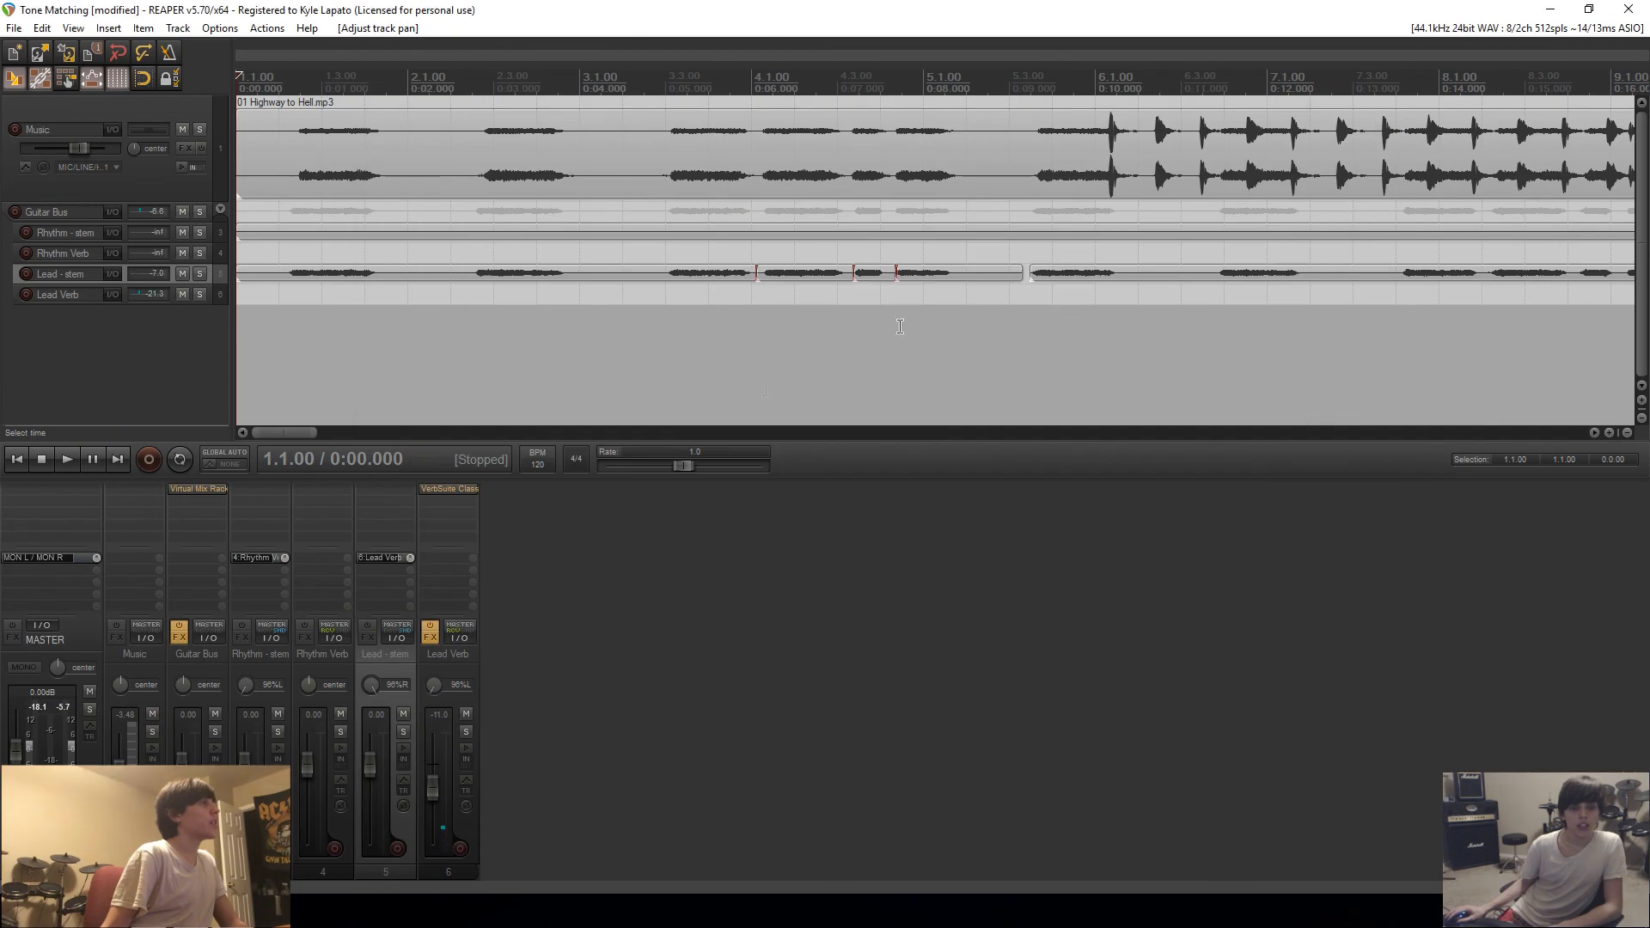
right_click(456, 504)
left_click(471, 645)
right_click(380, 492)
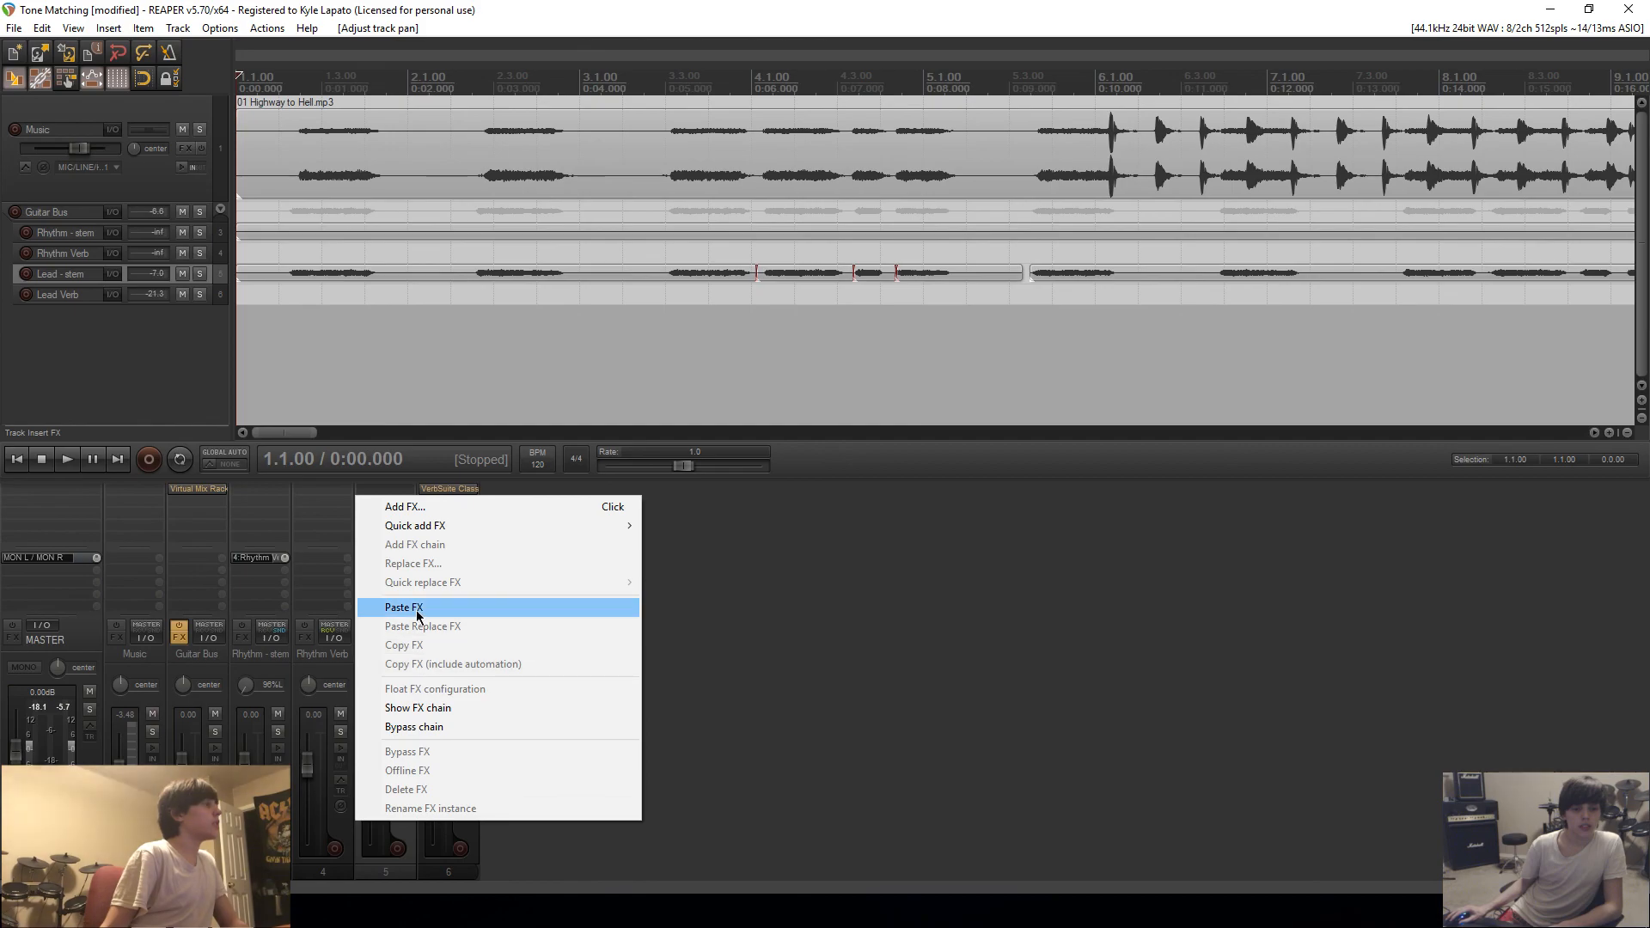
left_click(419, 616)
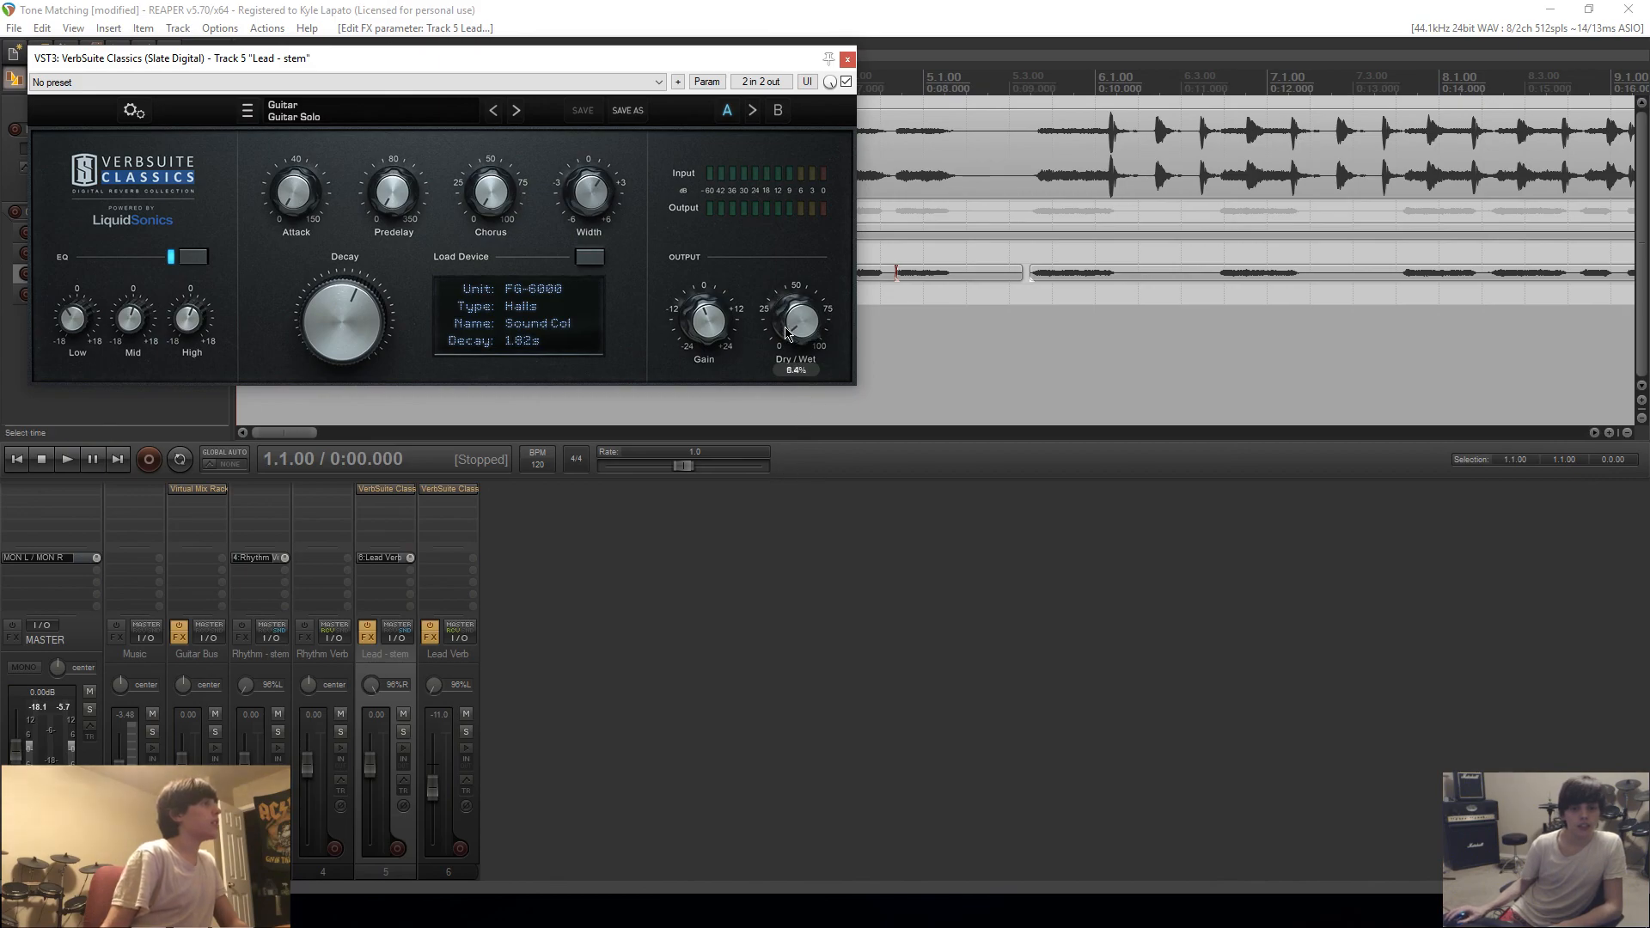
left_click(847, 58)
key("space")
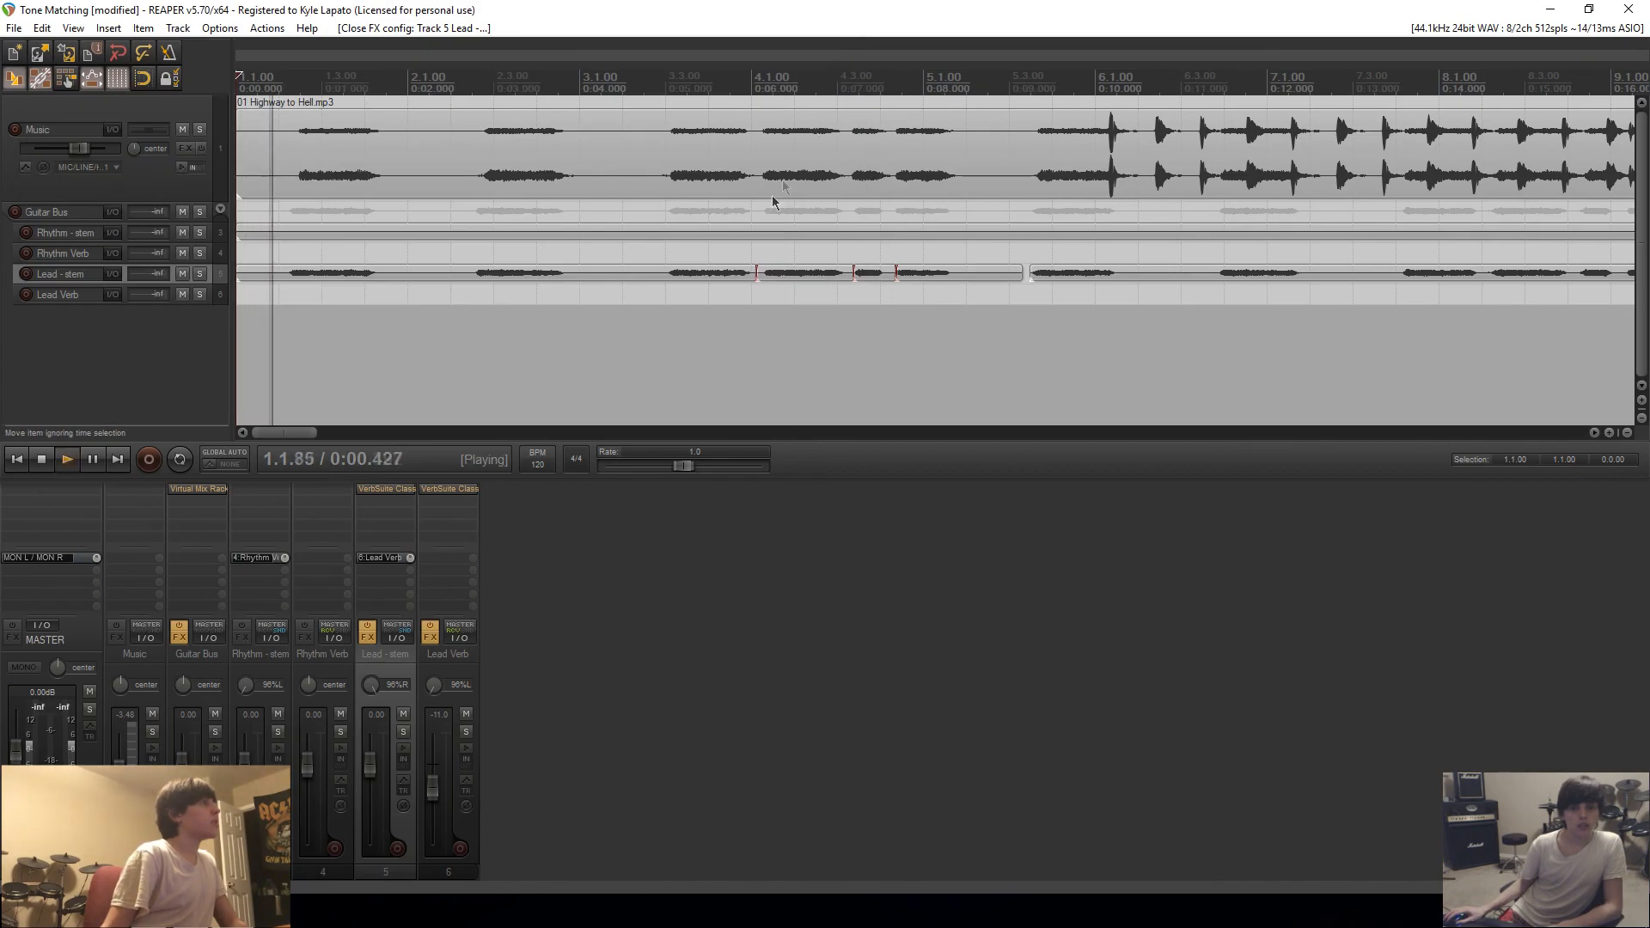
Step: Fine-tune the Dry/Wet mix of the Lead - stem reverb during playback, close its window and stop
left_click(385, 488)
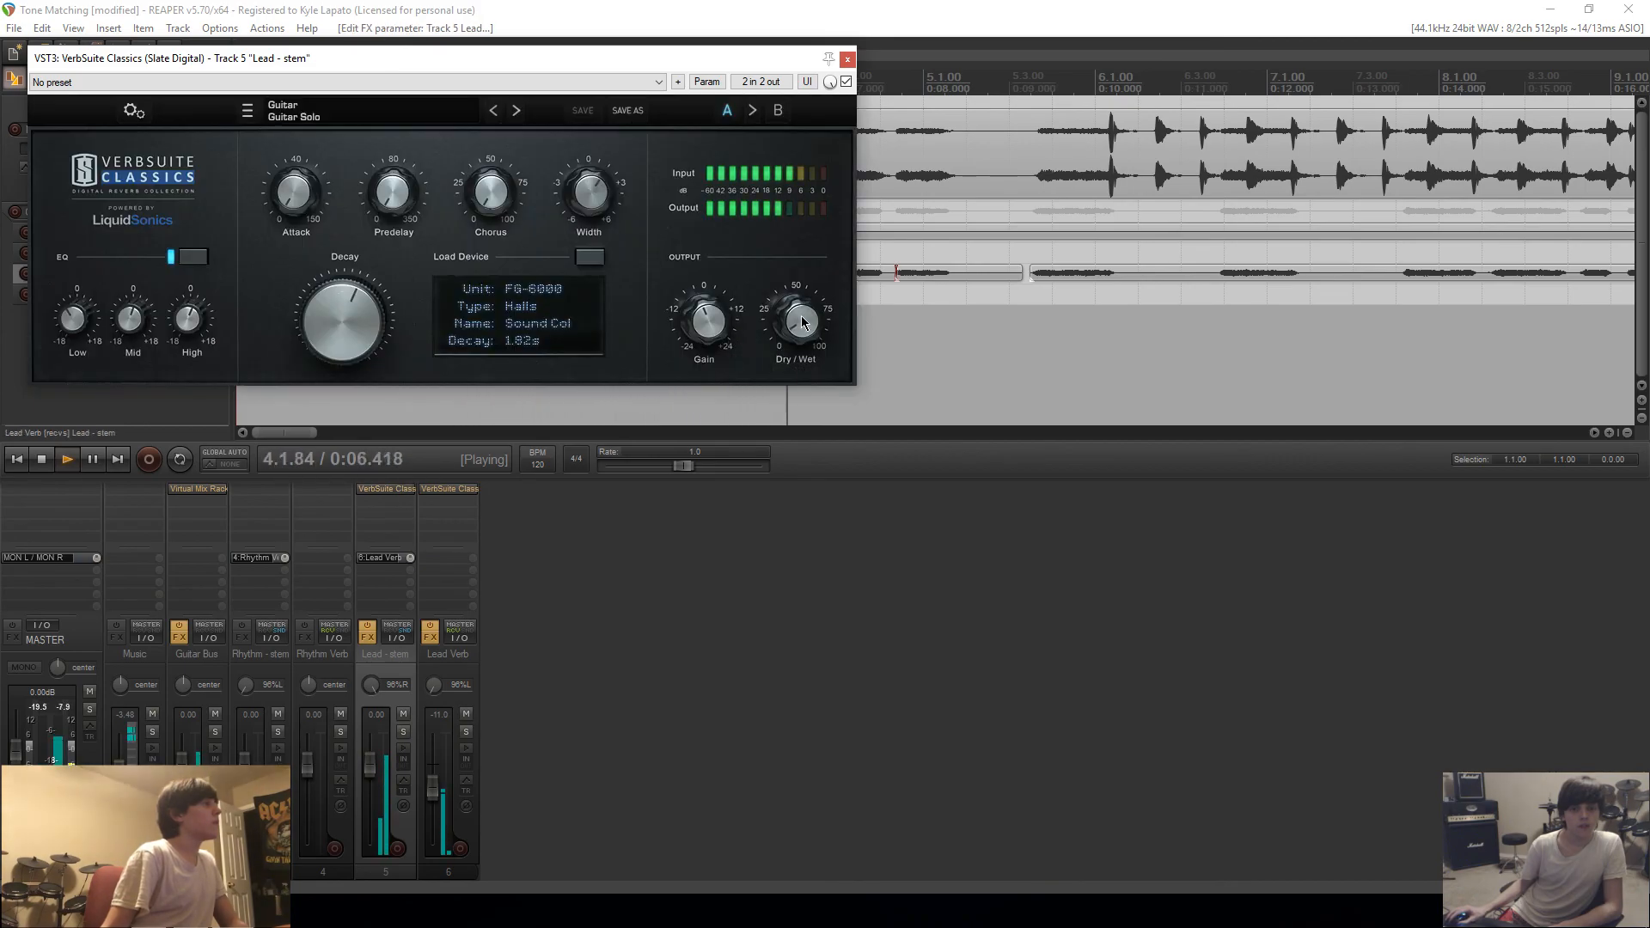
left_click(848, 59)
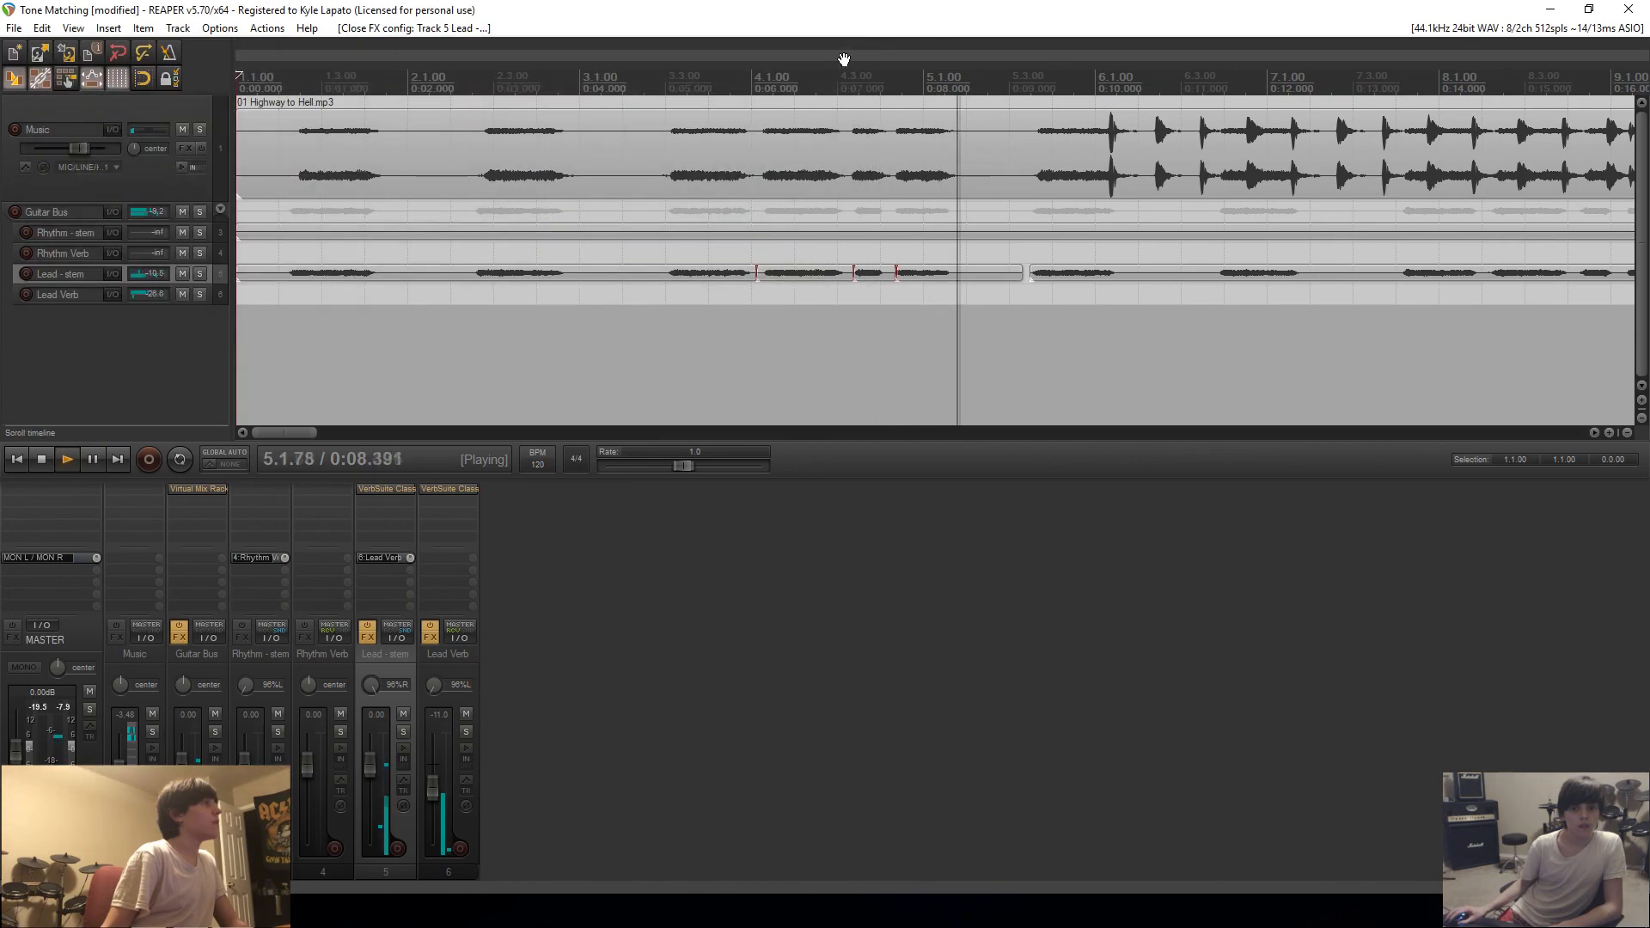
key("space")
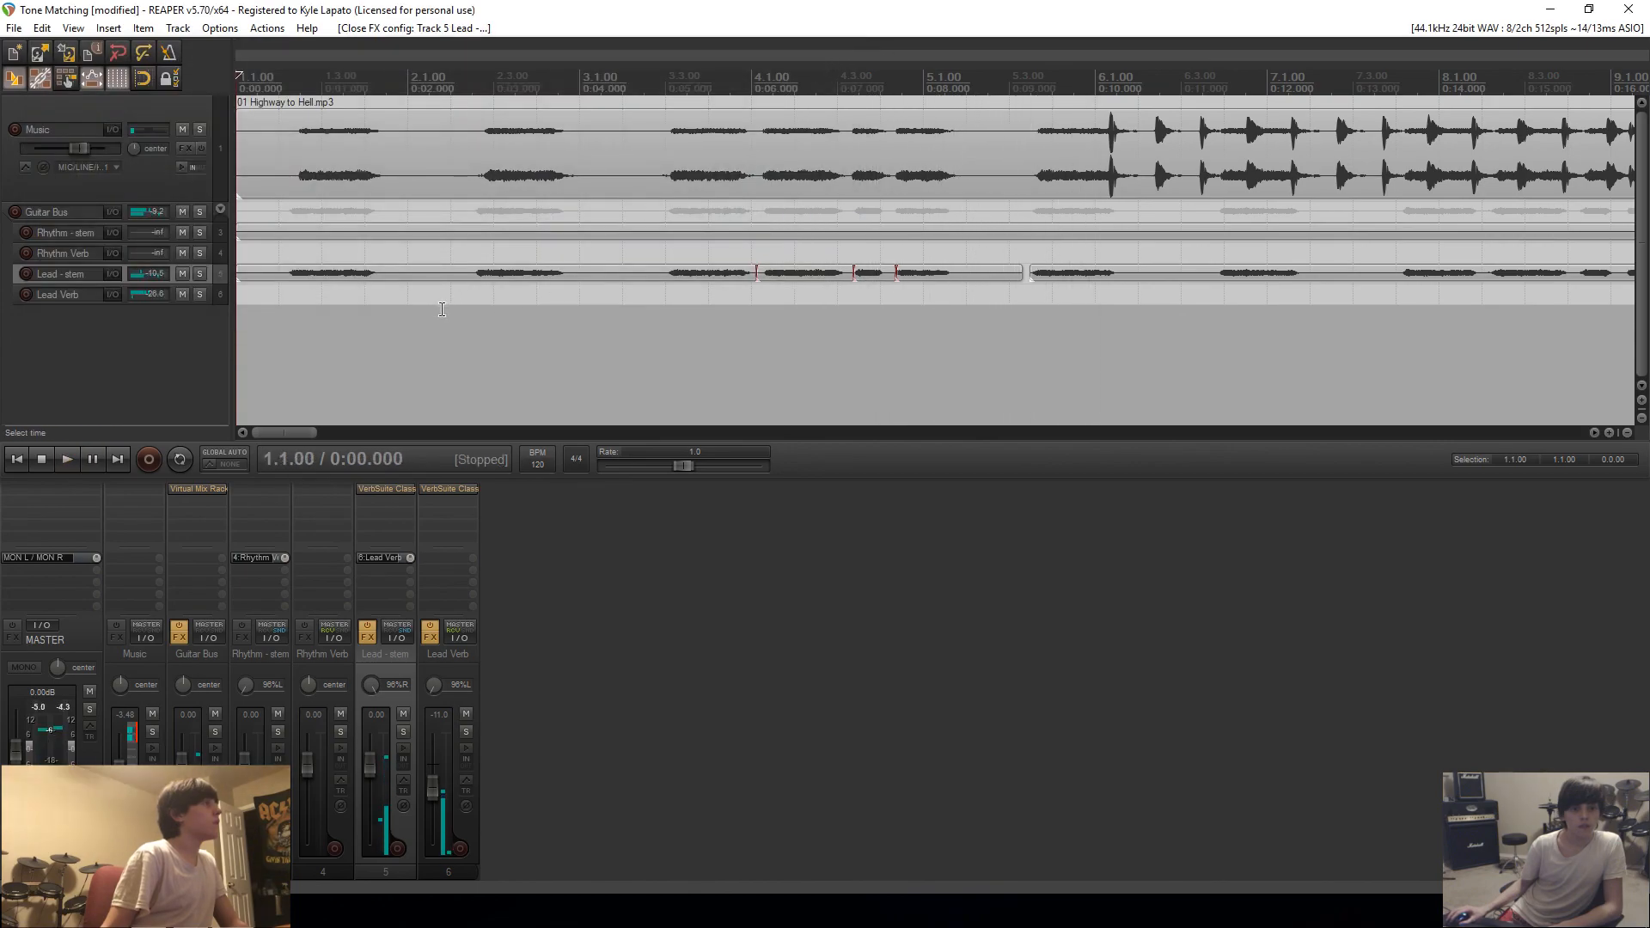
left_click(280, 308)
key("space")
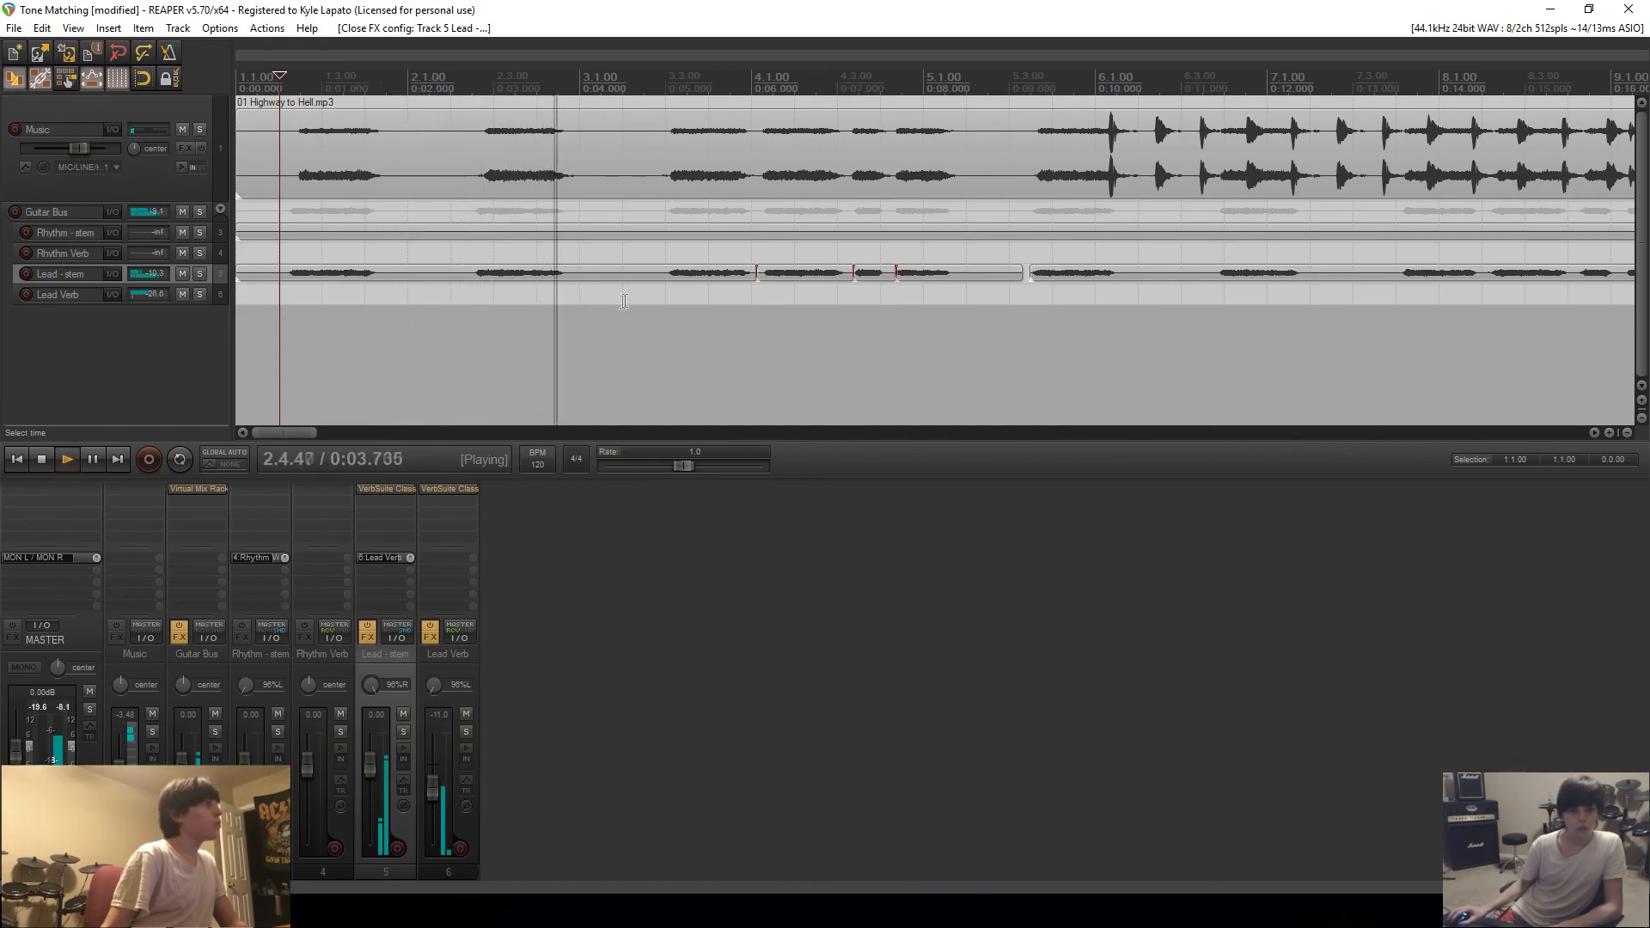
scroll(653, 289, "up", 2)
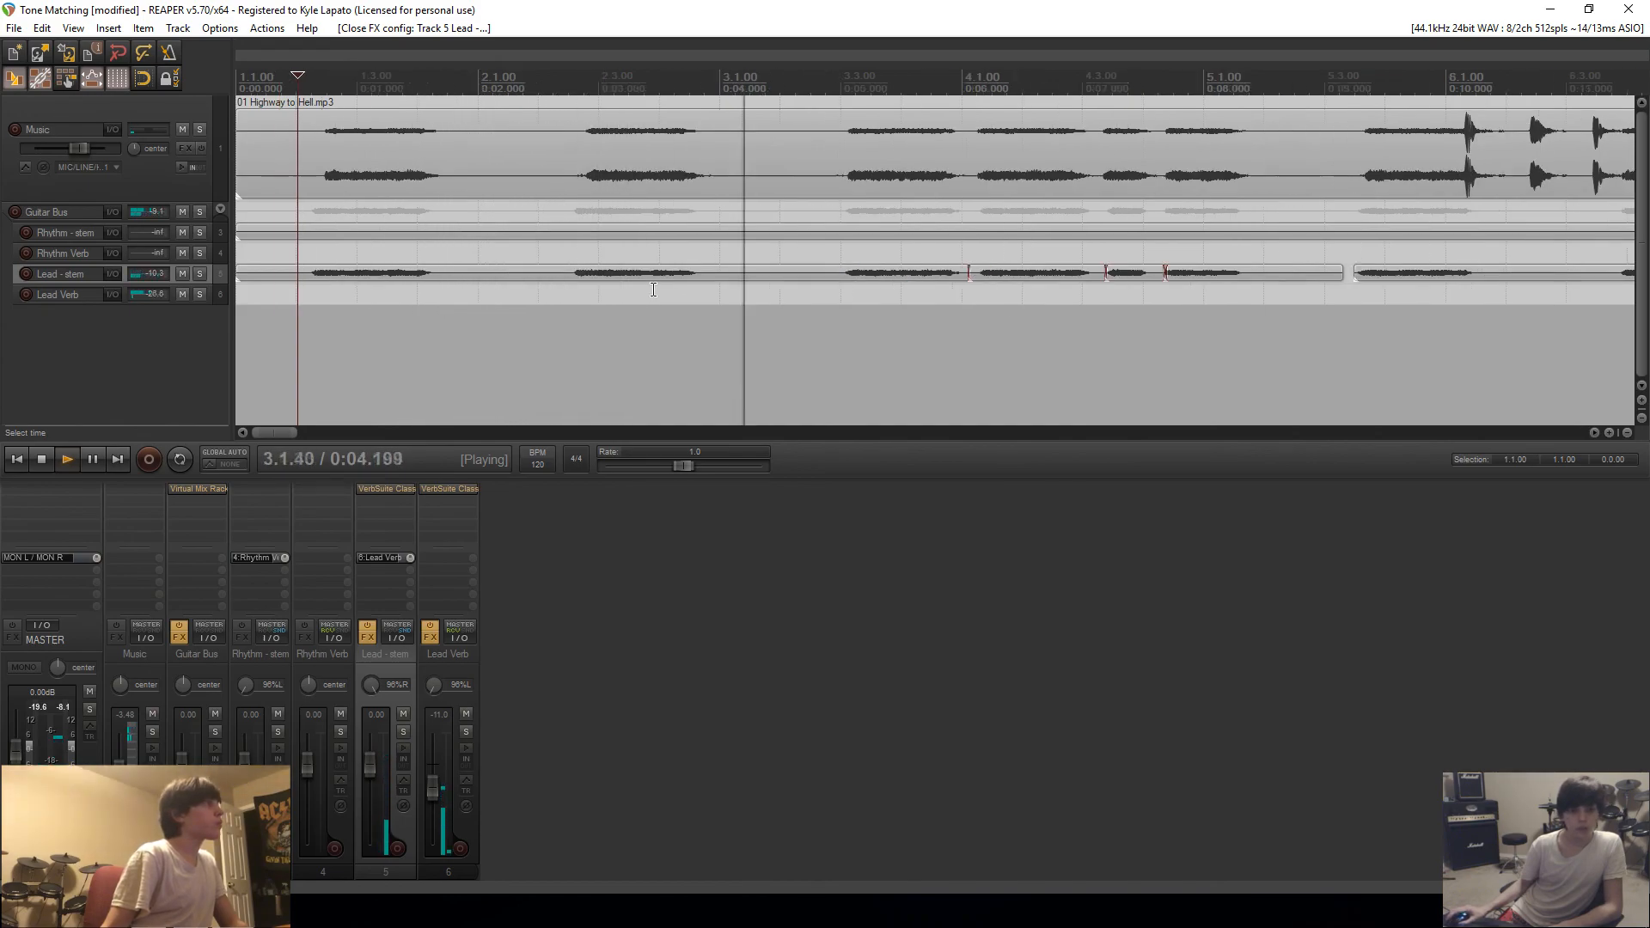
key("s")
left_click(830, 277)
key("space")
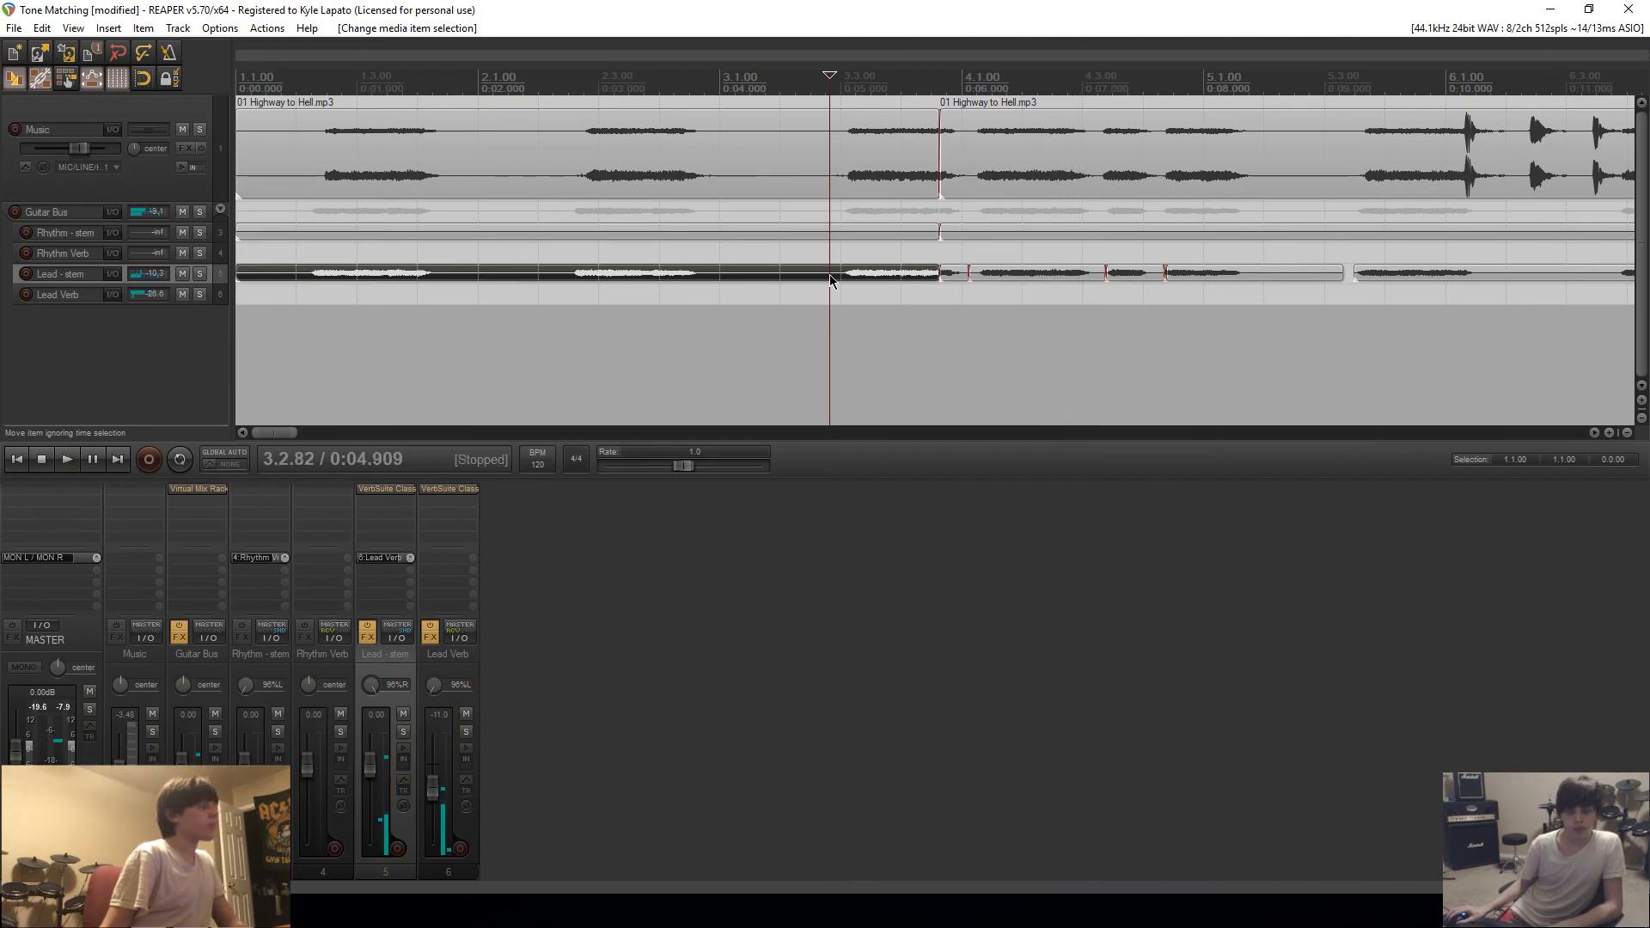
key("ctrl+z")
key("ctrl+z")
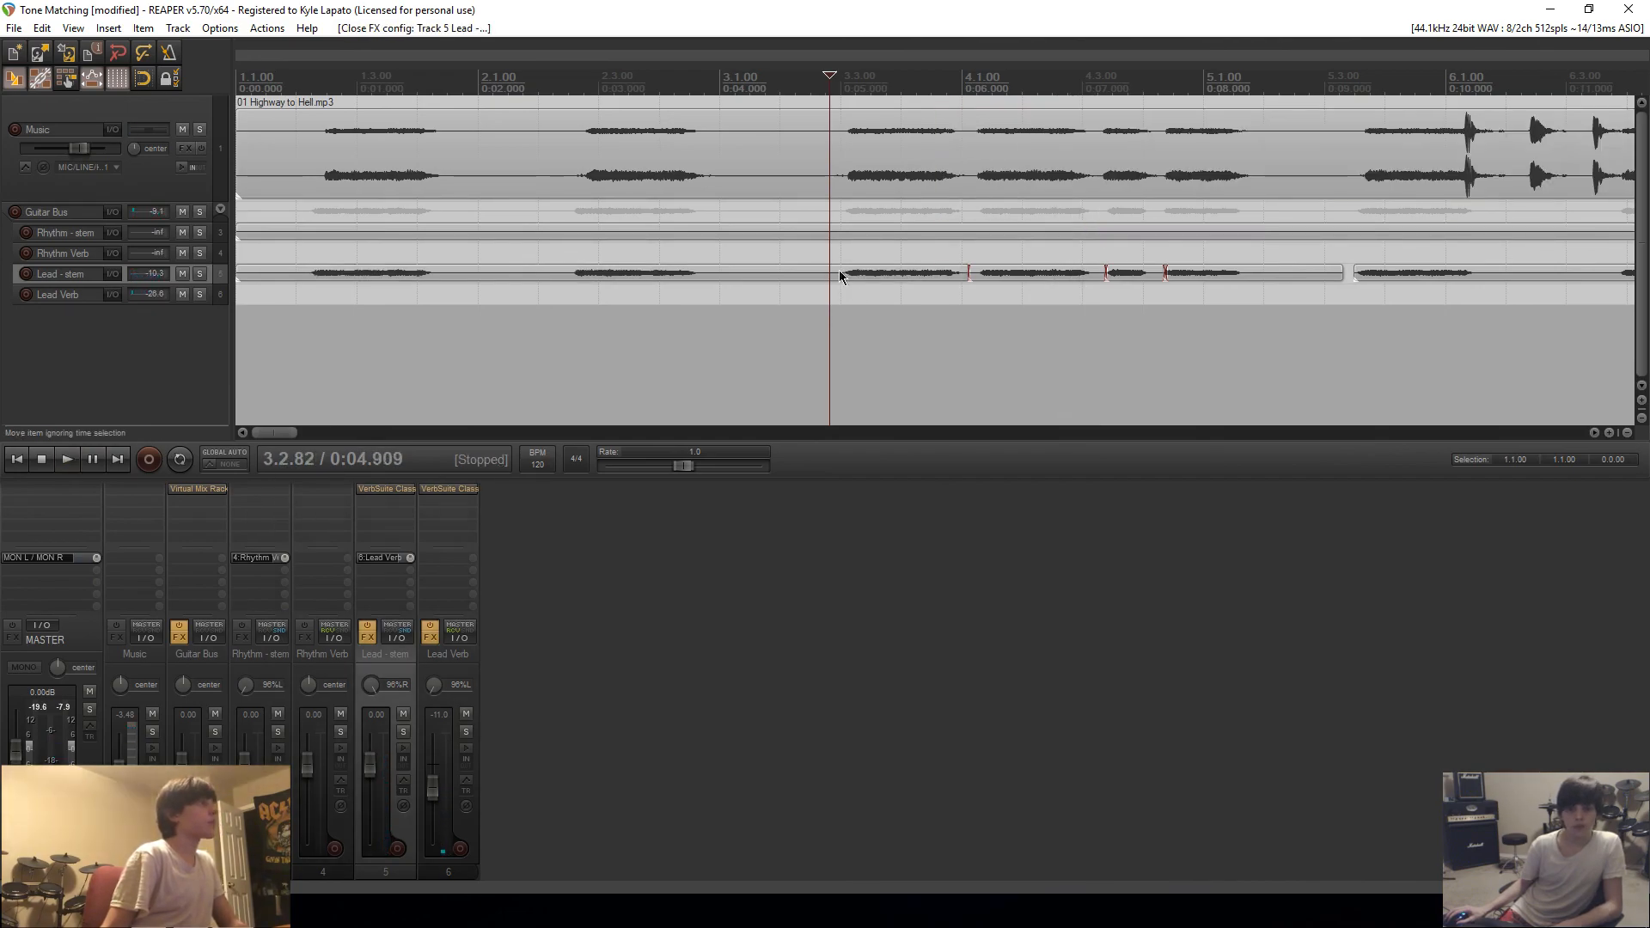
Step: Split the Lead - stem item just before its third note and select the part before the split
left_click(821, 277)
key("s")
left_click(593, 277)
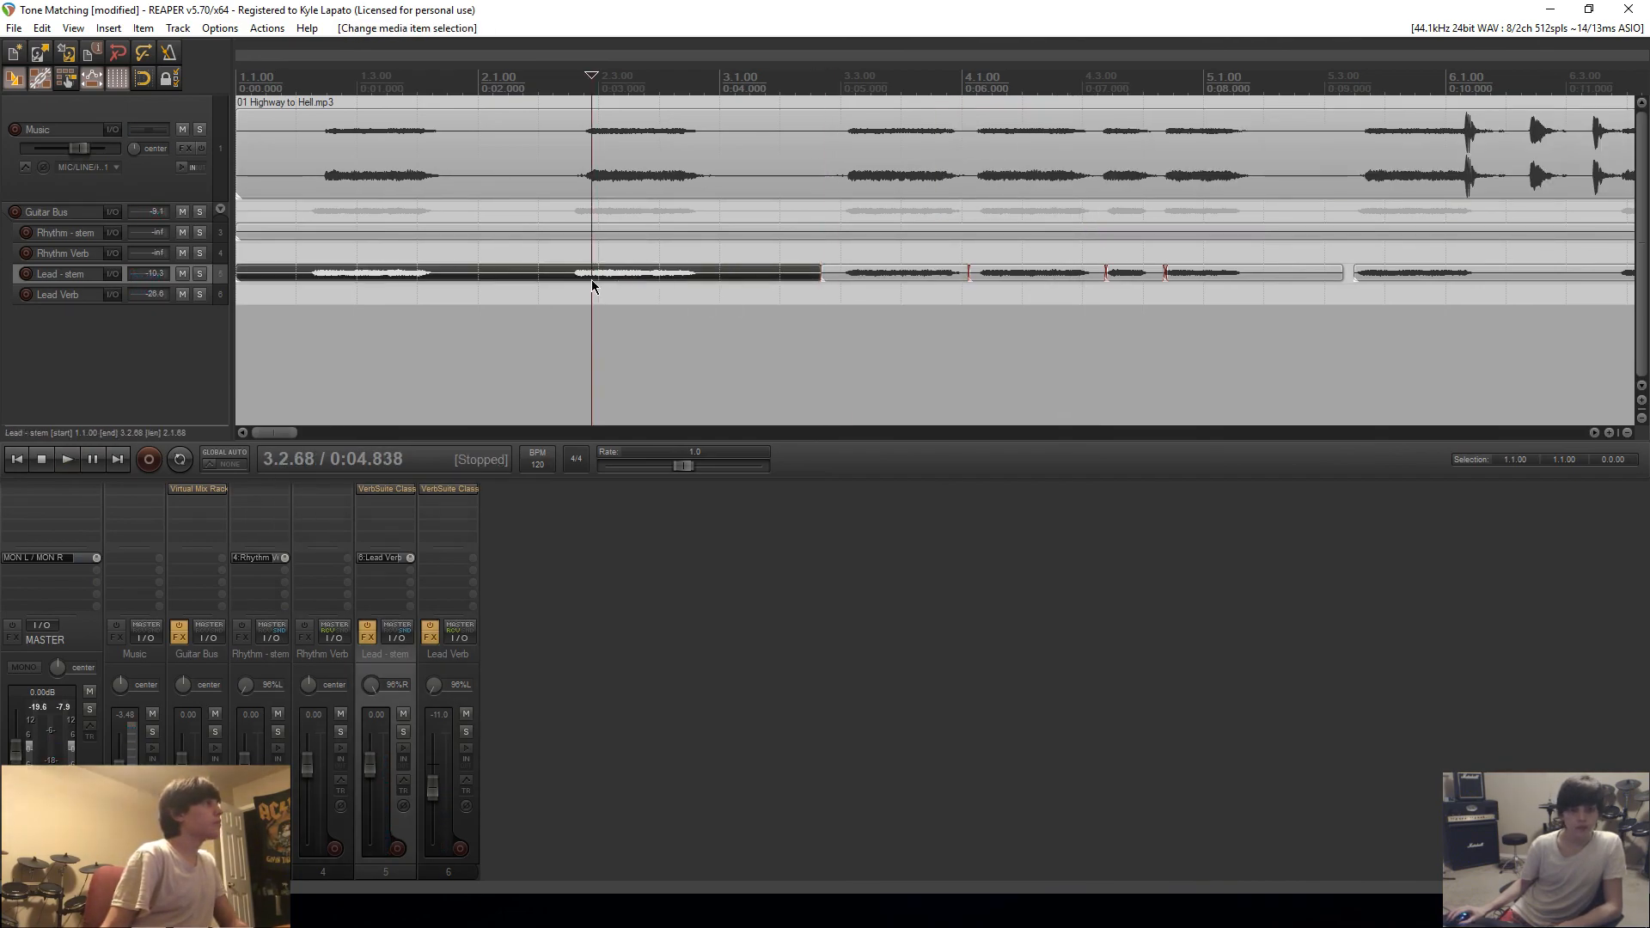
Step: Try splitting the Lead - stem item before its second note and shifting that note slightly later to match the song
scroll(593, 283, "up", 2)
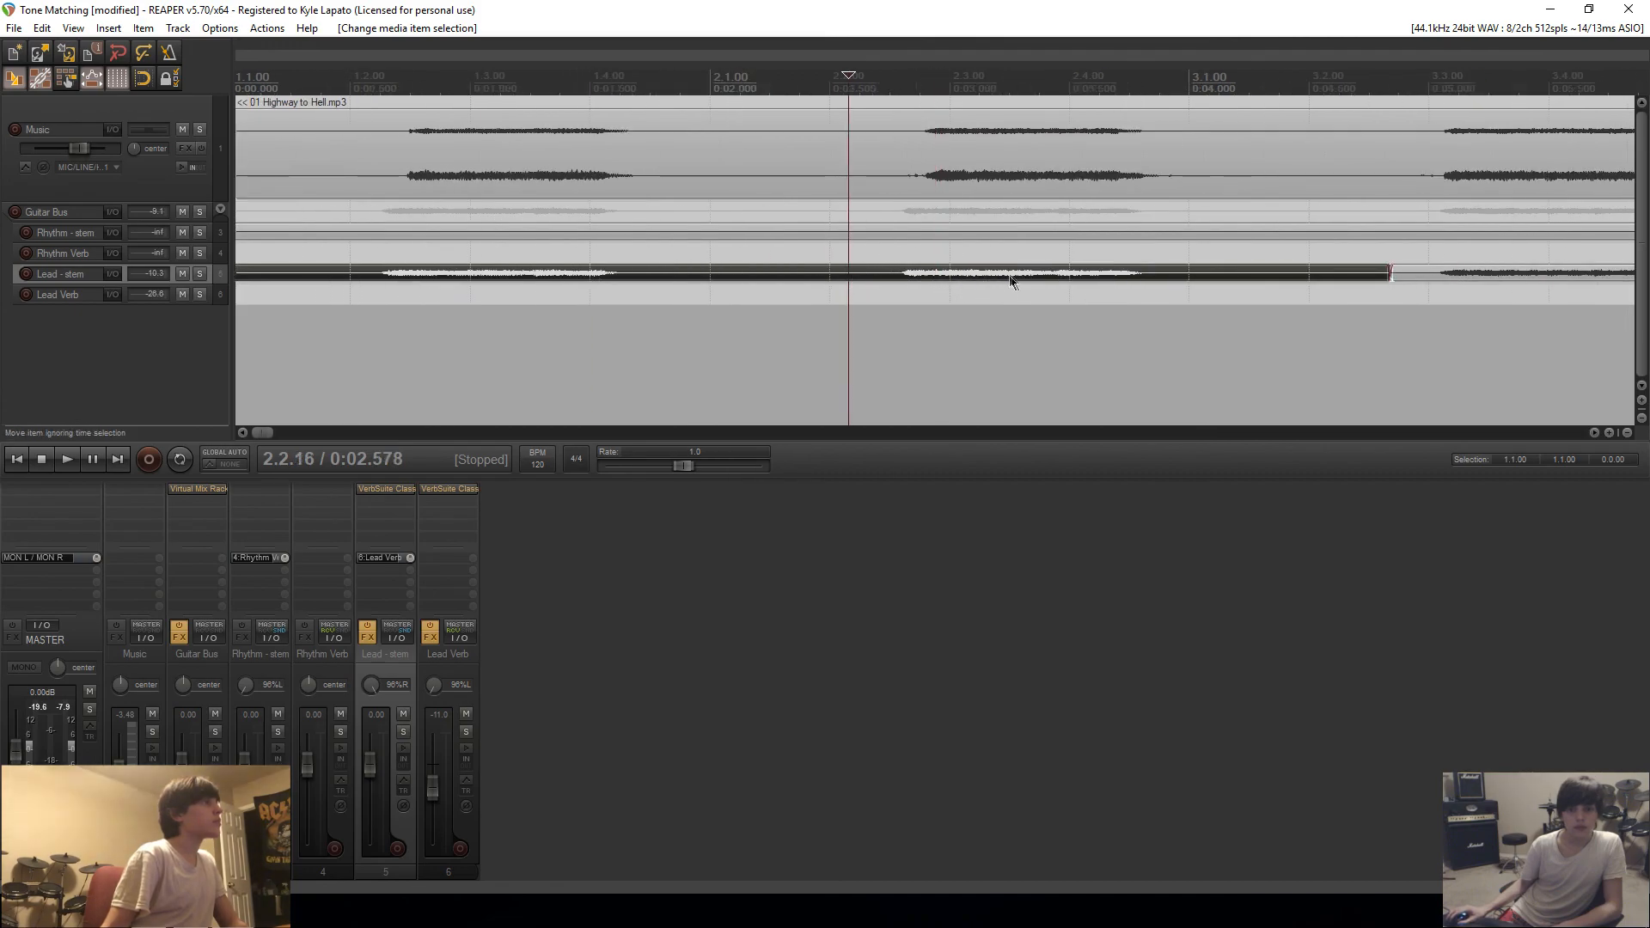
mouse_move(920, 277)
left_mouse_down()
mouse_move(988, 281)
mouse_move(939, 290)
left_mouse_up()
left_click(767, 294)
key("space")
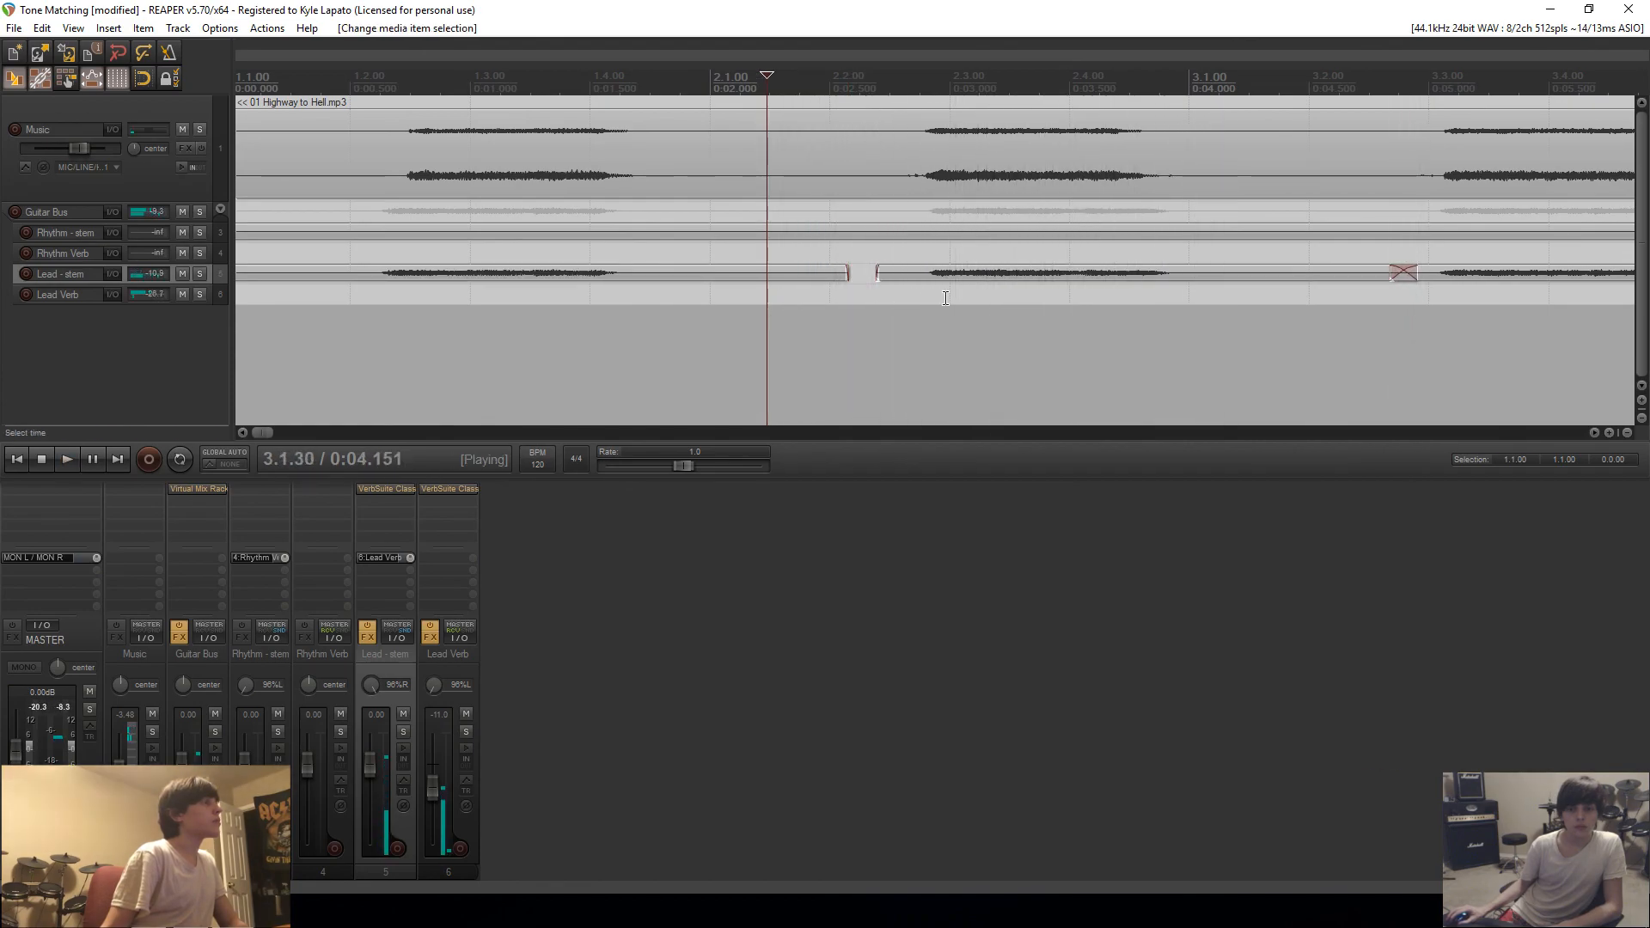
key("ctrl+z")
key("ctrl+z")
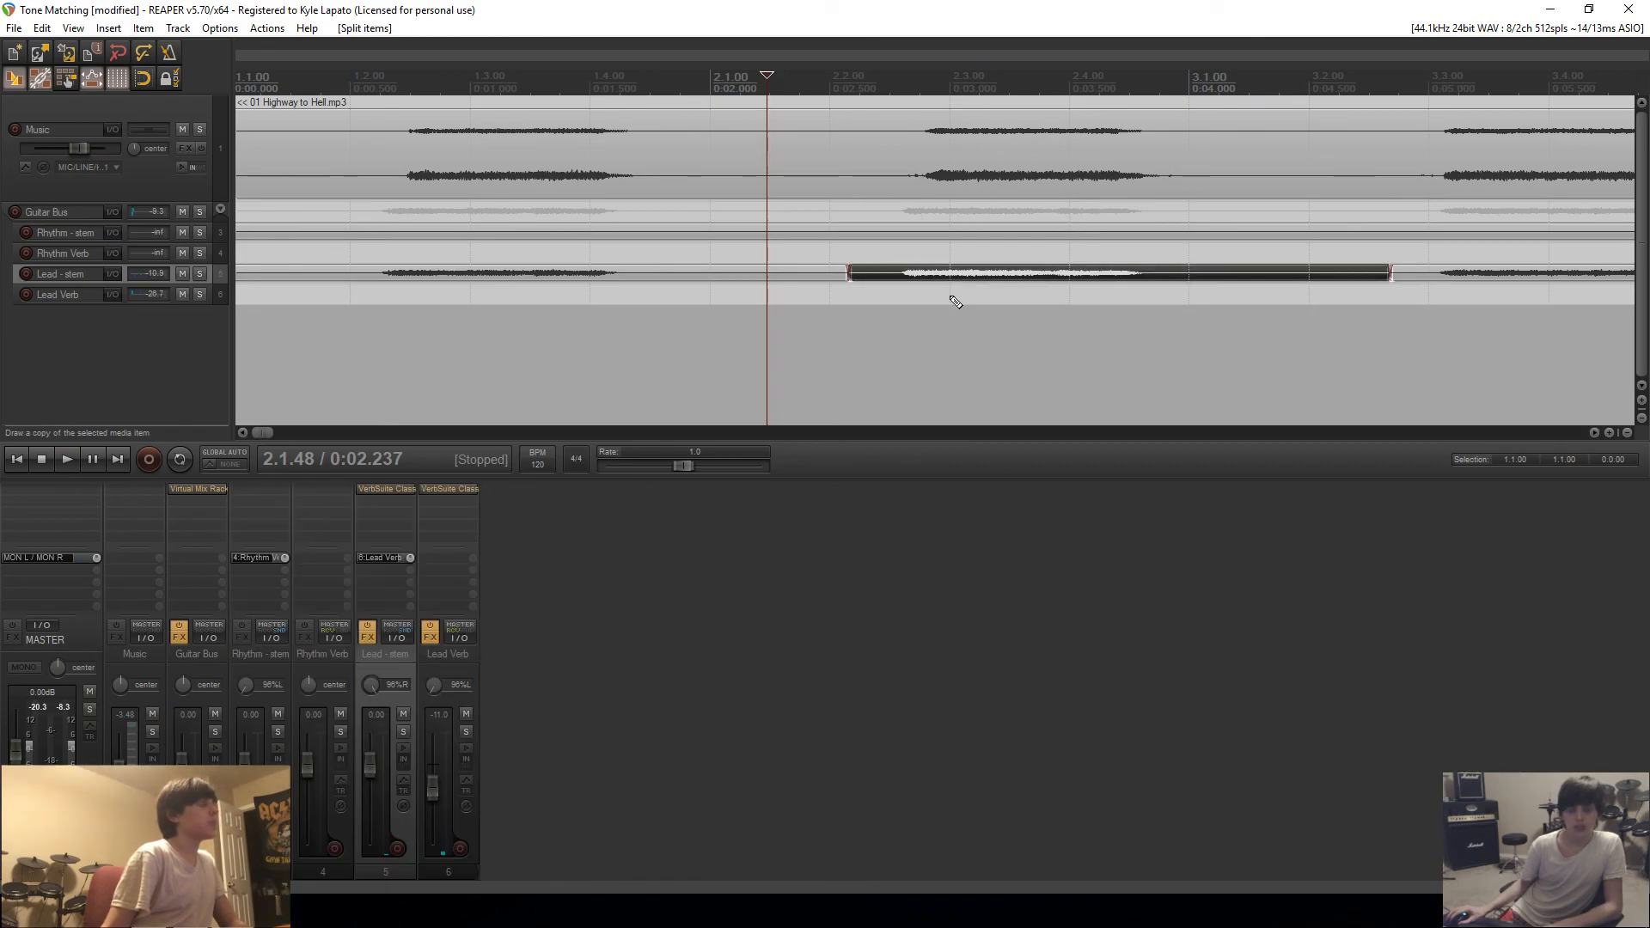
key("ctrl+z")
Step: Audition the intro from its third note and check the VerbSuite Classics settings on the Lead - stem track
scroll(982, 333, "down", 5)
key("space")
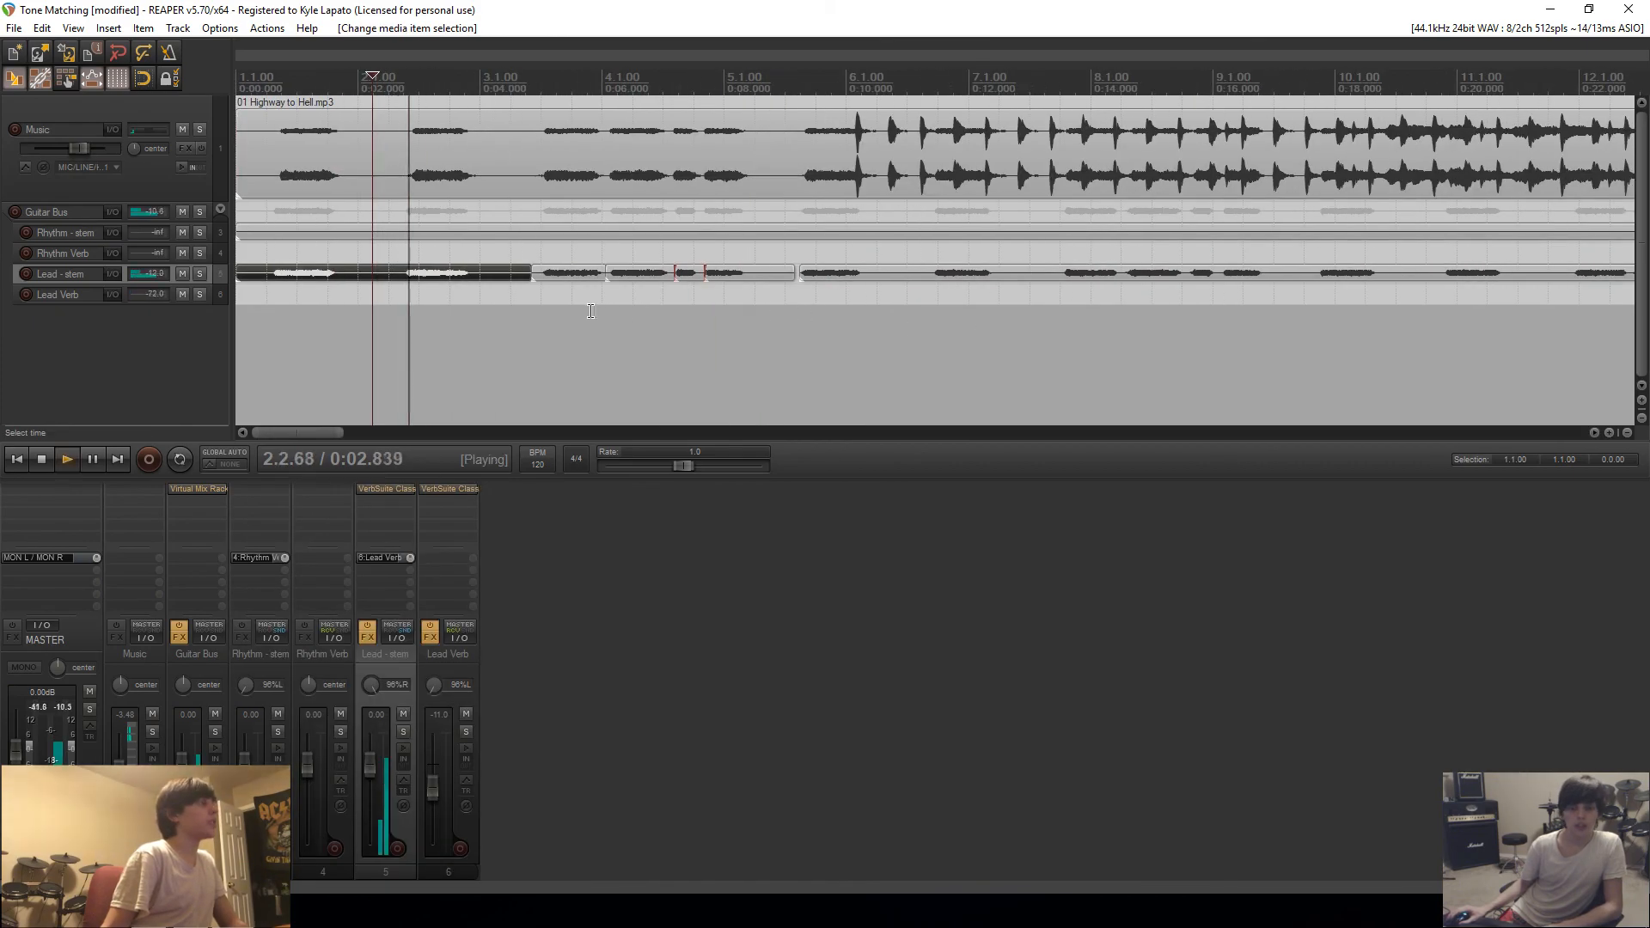
left_click(550, 317)
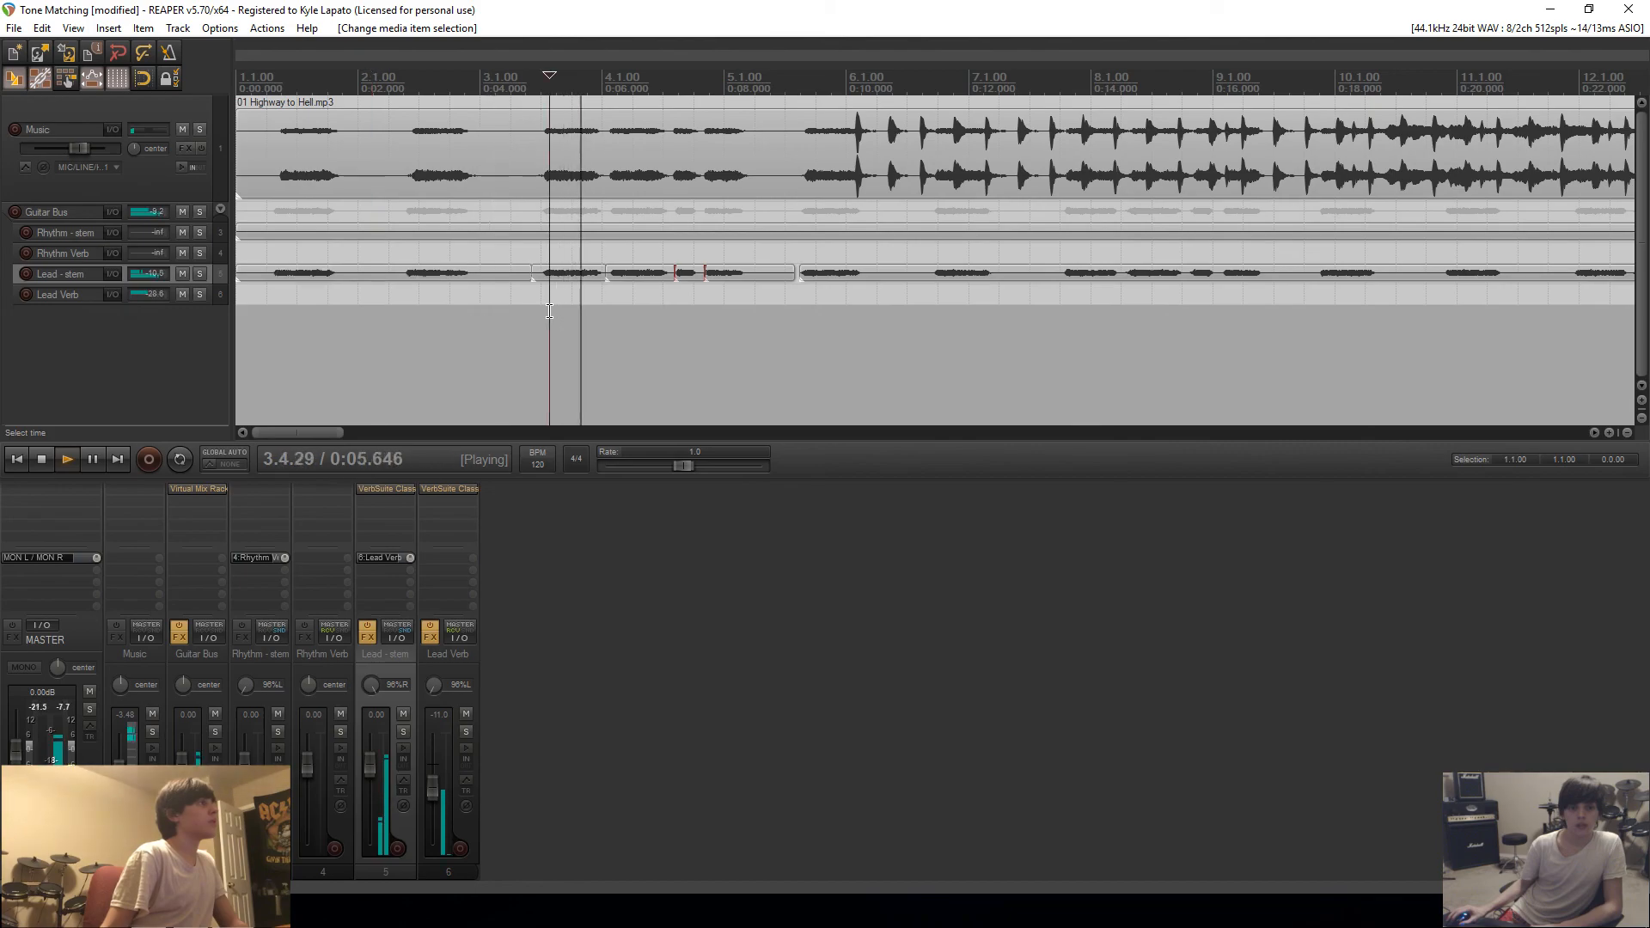
left_click(395, 489)
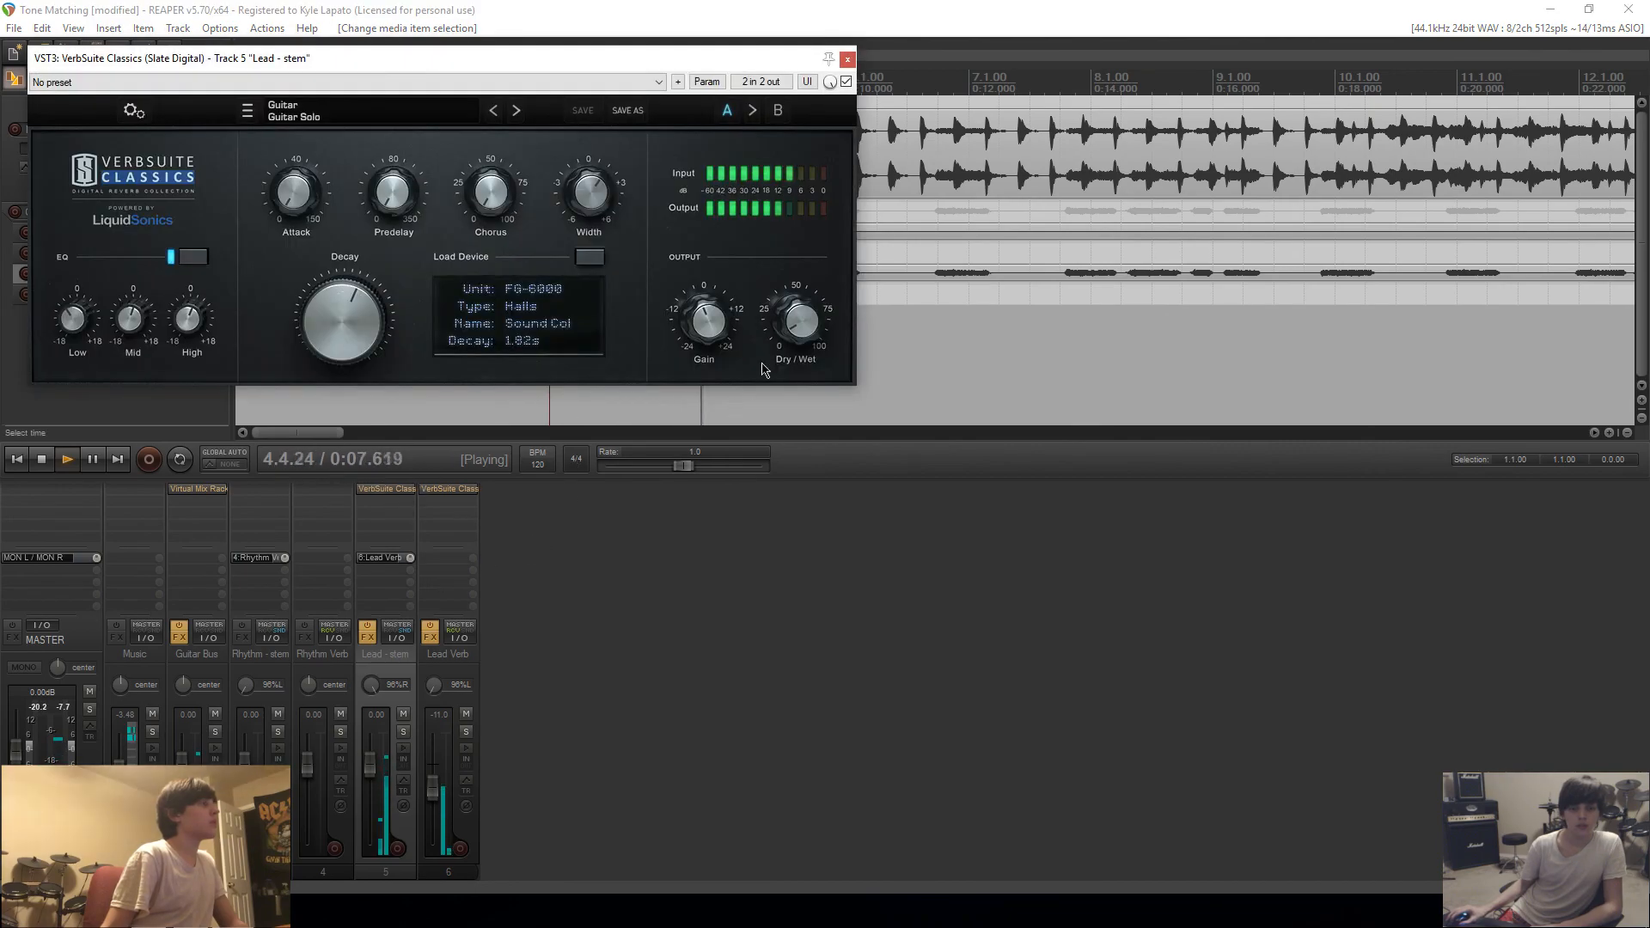
left_click(847, 59)
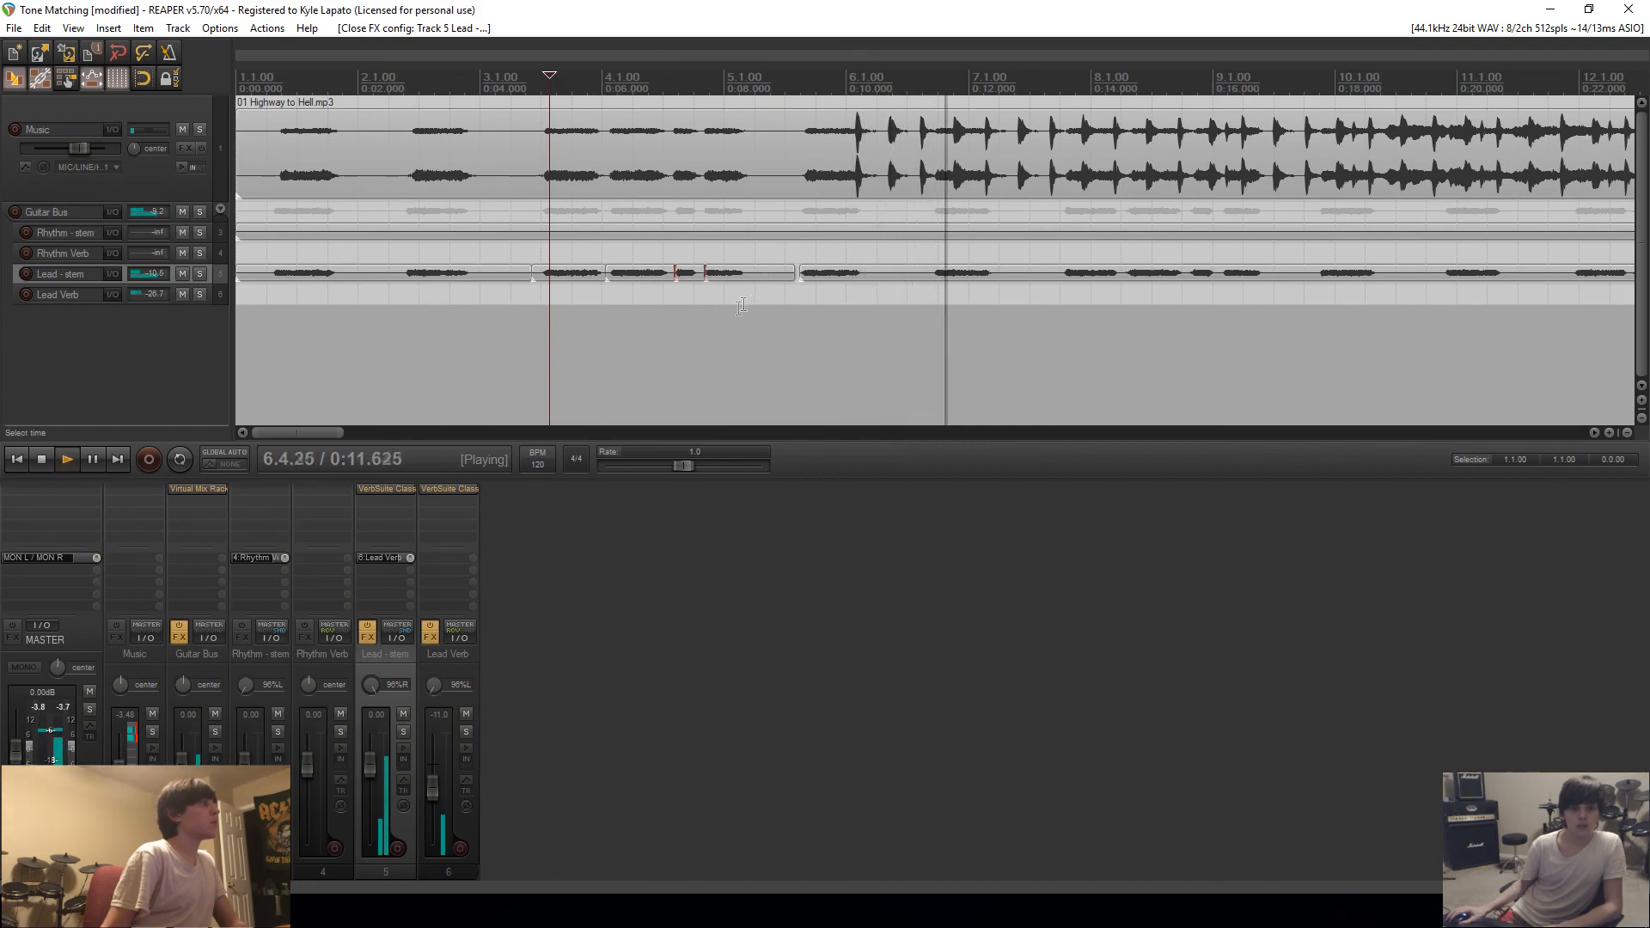
Step: Pan Rhythm Verb to 96%R and copy the Lead - stem VerbSuite Classics reverb onto the Rhythm Verb and Rhythm - stem tracks
left_click_drag(308, 685, 309, 630)
right_click(409, 491)
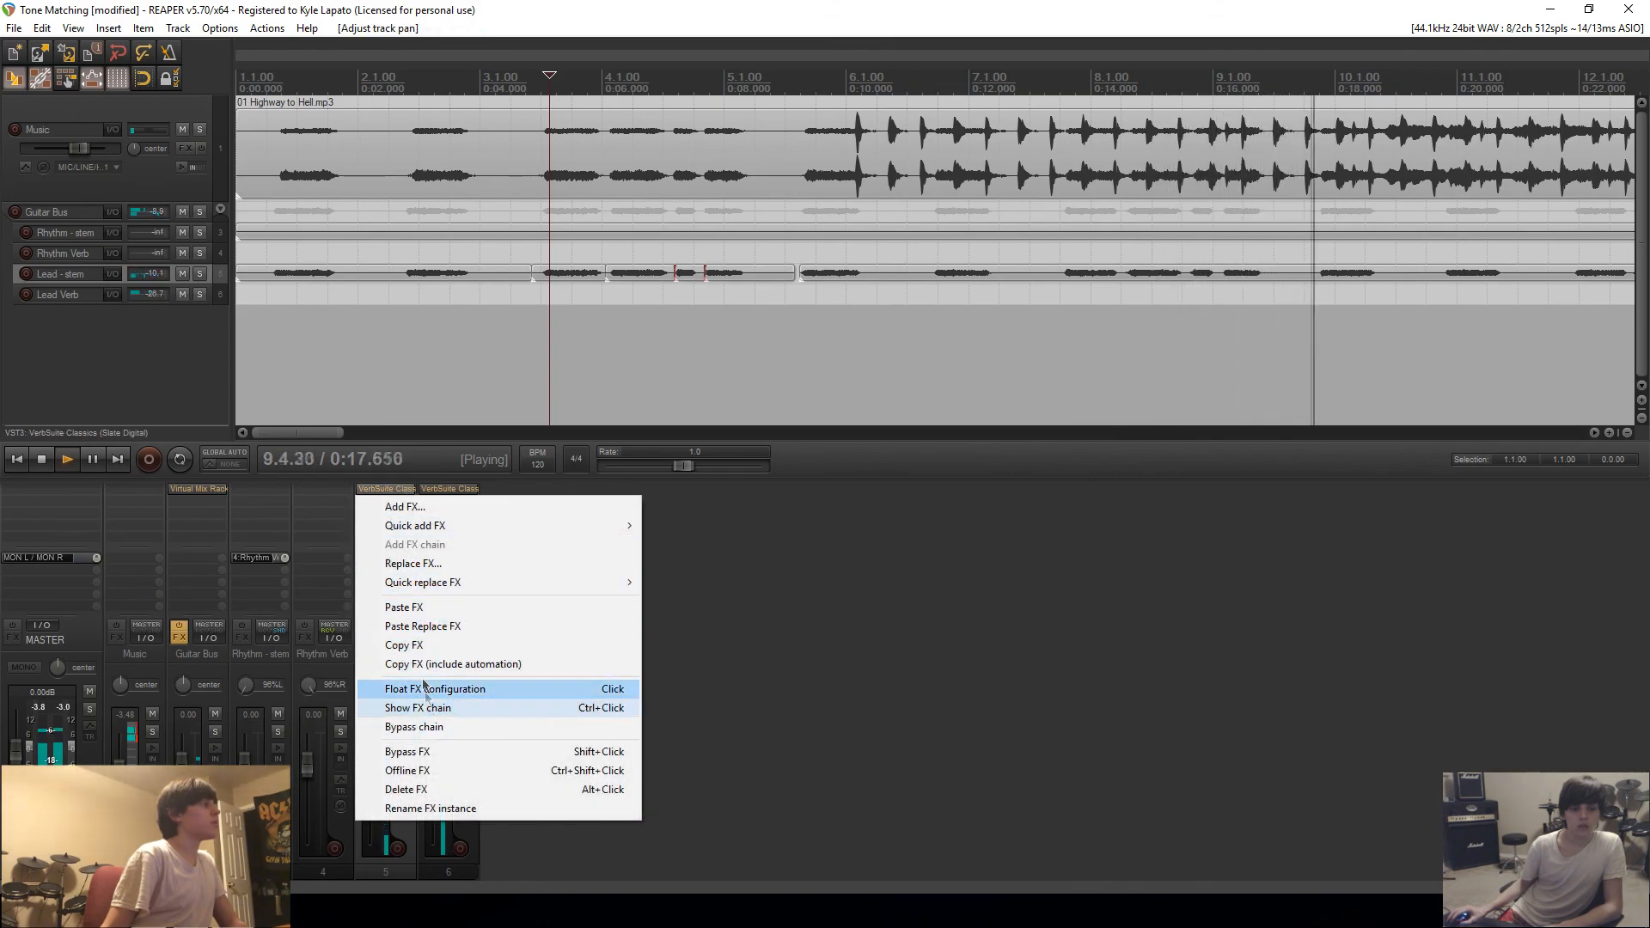
left_click(414, 645)
right_click(296, 491)
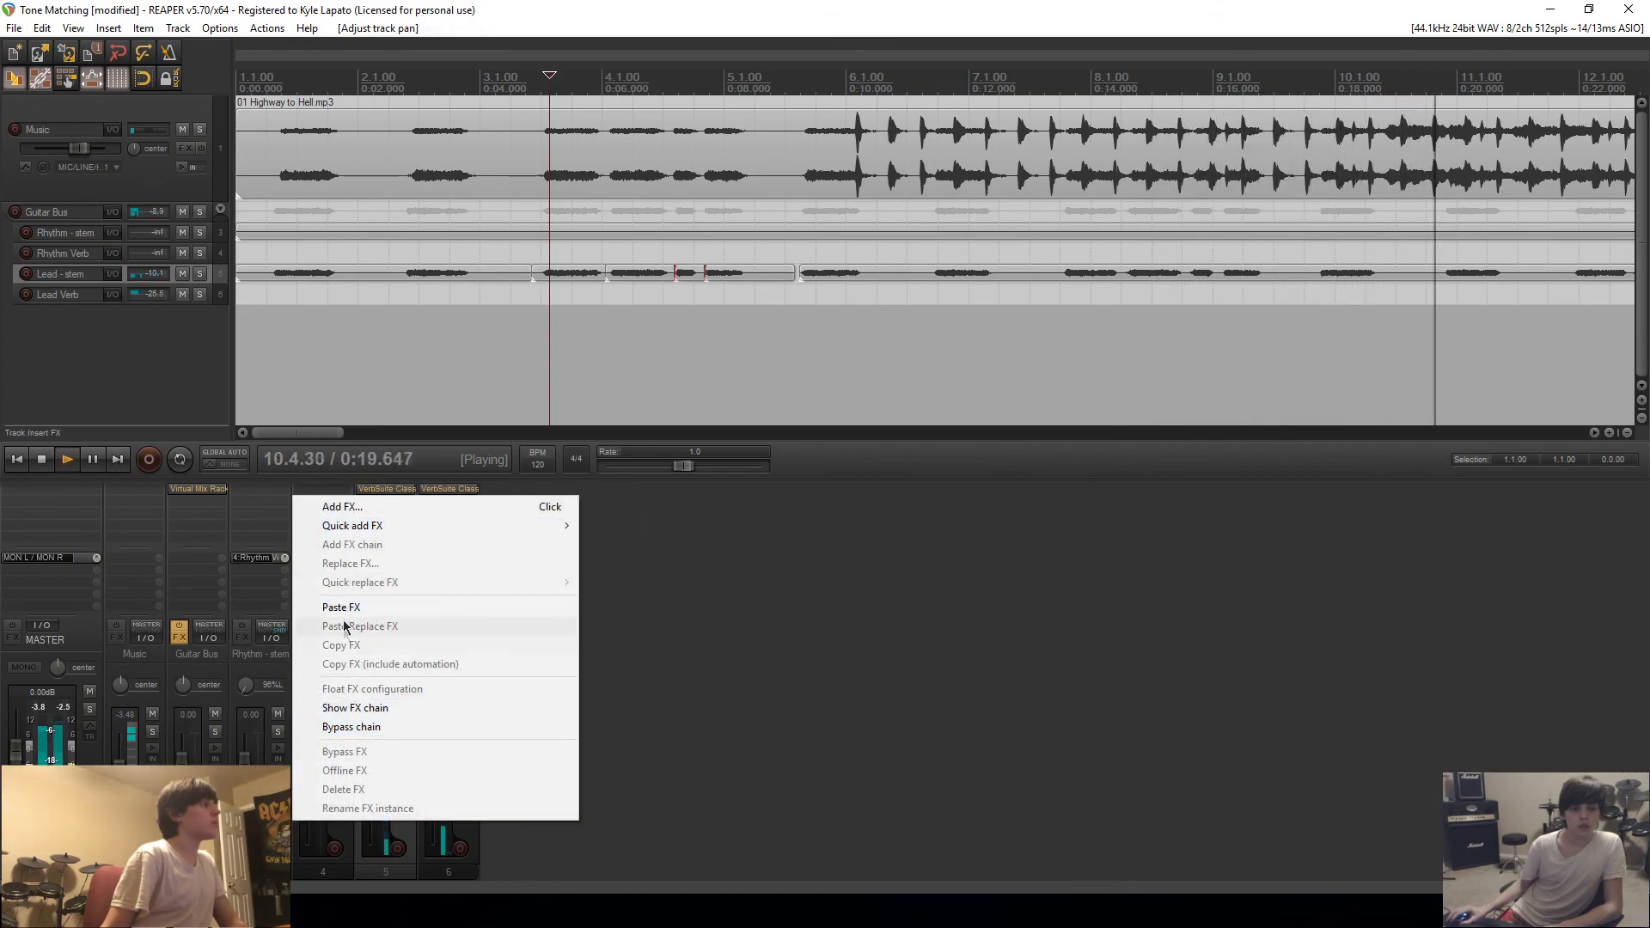
left_click(309, 608)
right_click(232, 496)
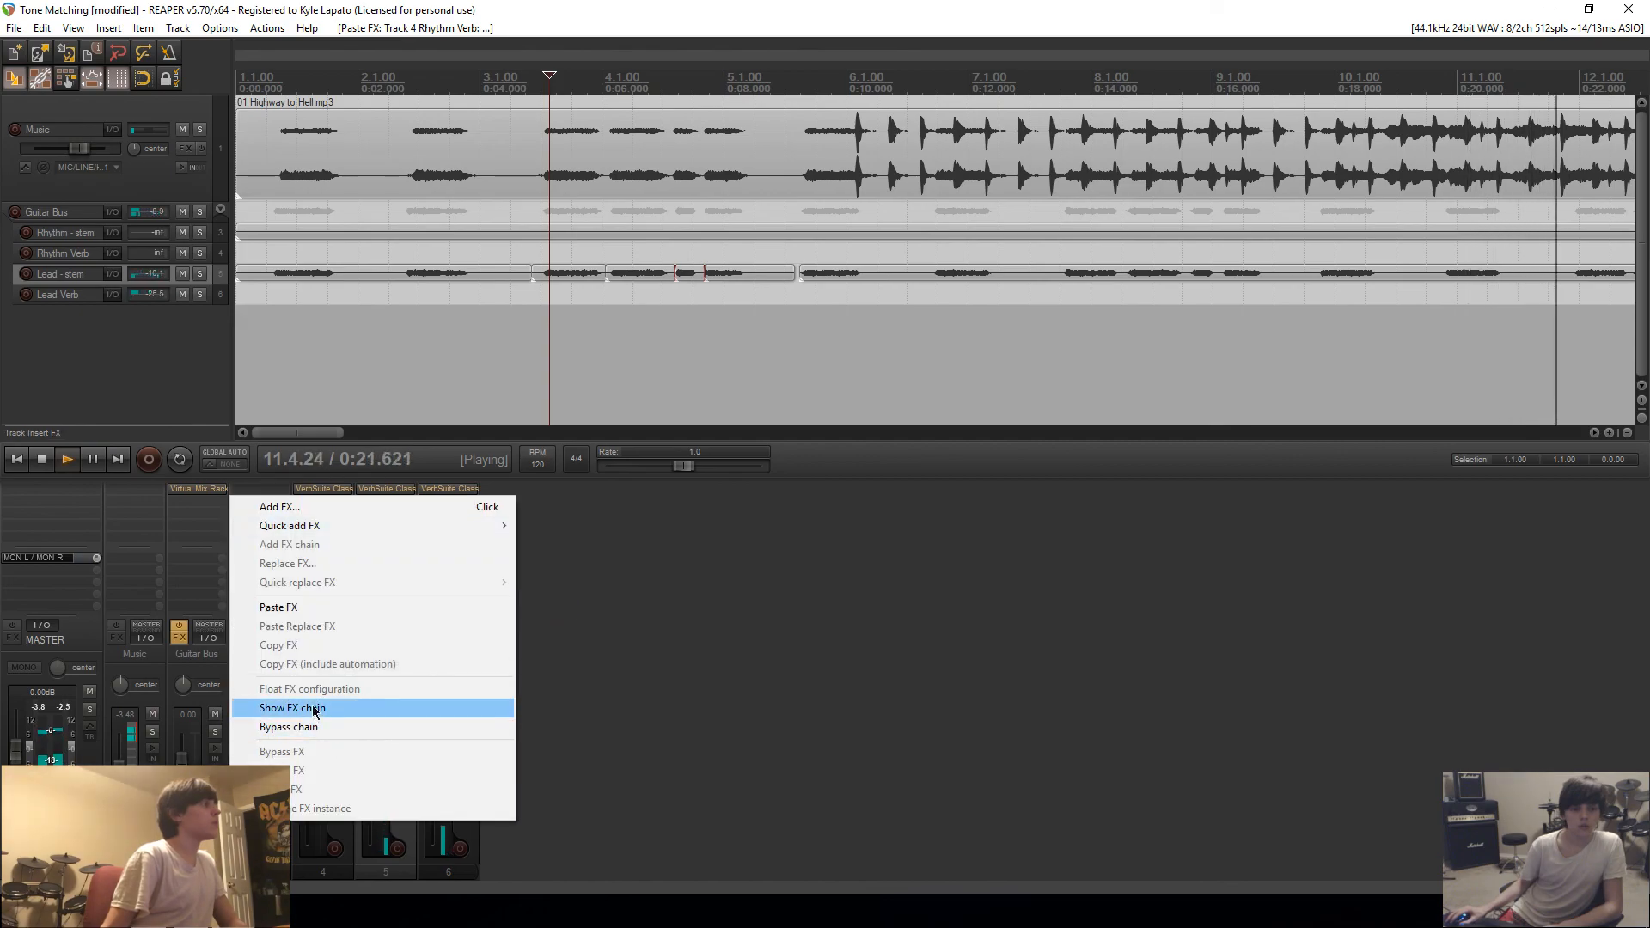
left_click(298, 608)
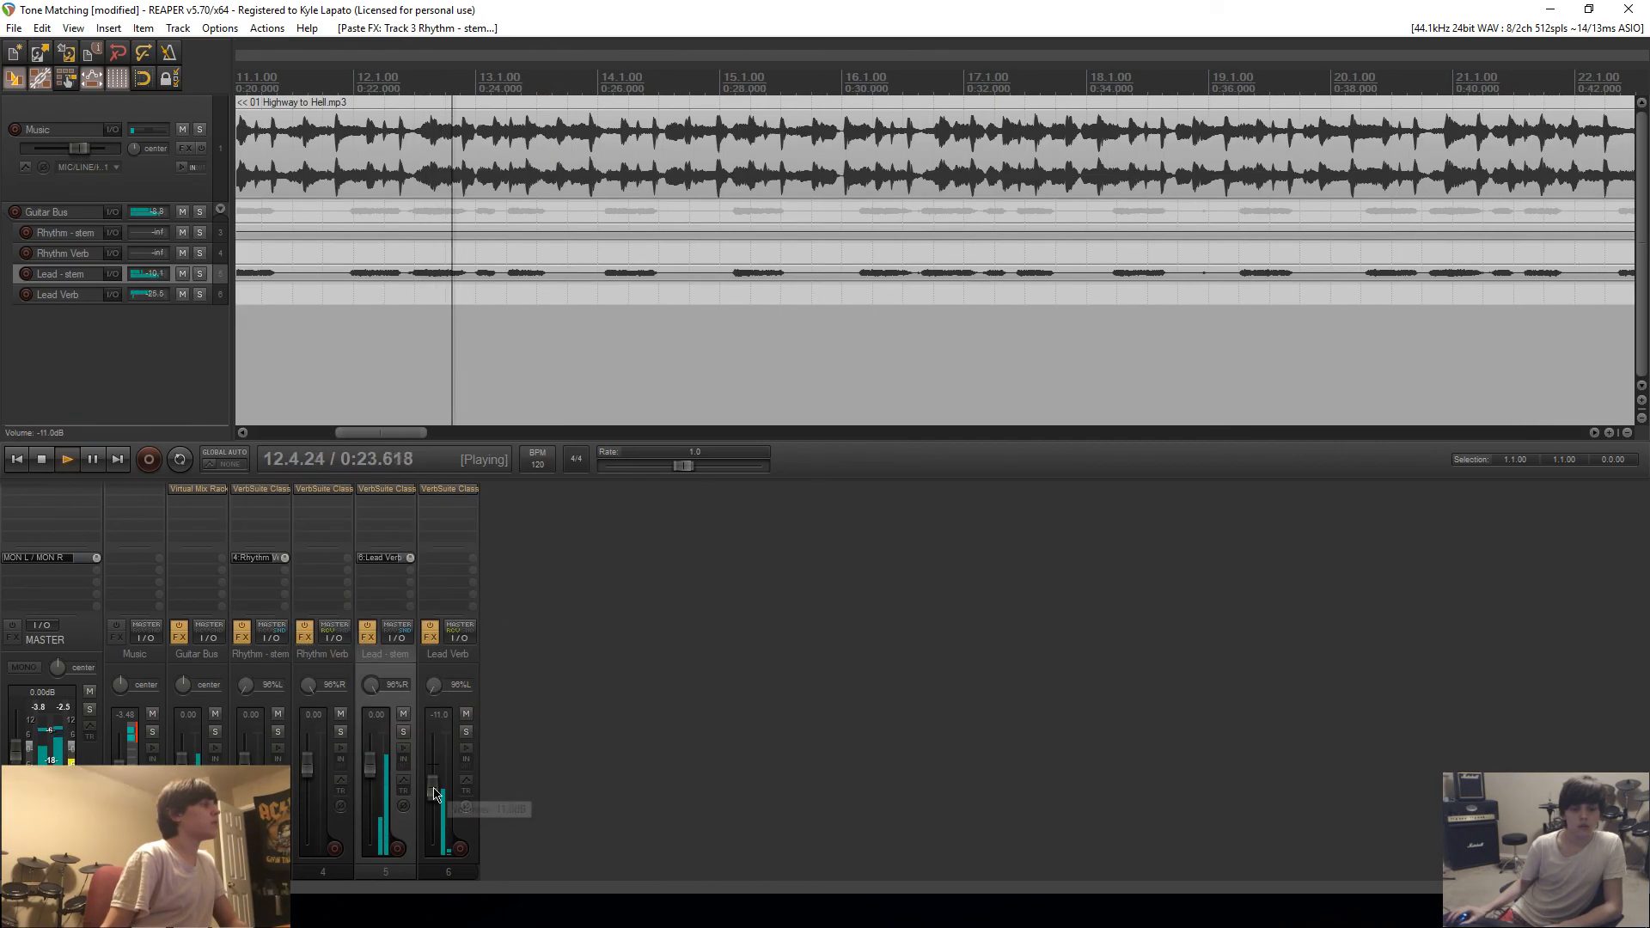
Step: Lower Lead Verb to -12.4 dB and Rhythm Verb to -12.2 dB, audition the rhythm guitar's entry, and return to the song's start
left_click_drag(434, 792, 434, 798)
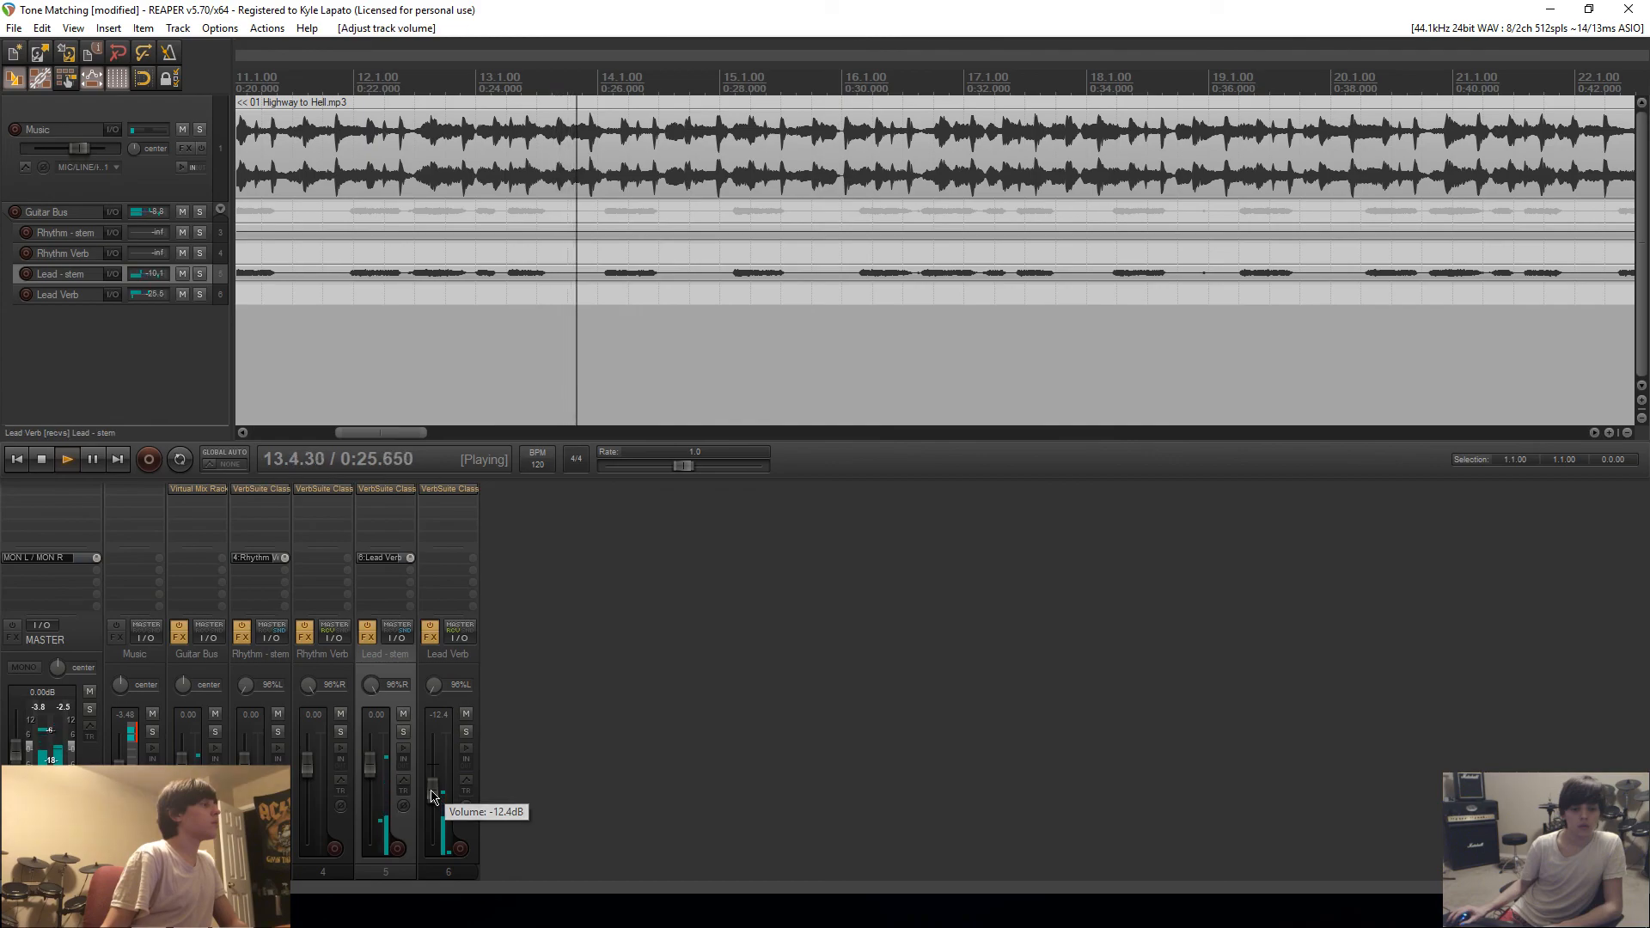
left_click_drag(308, 764, 308, 785)
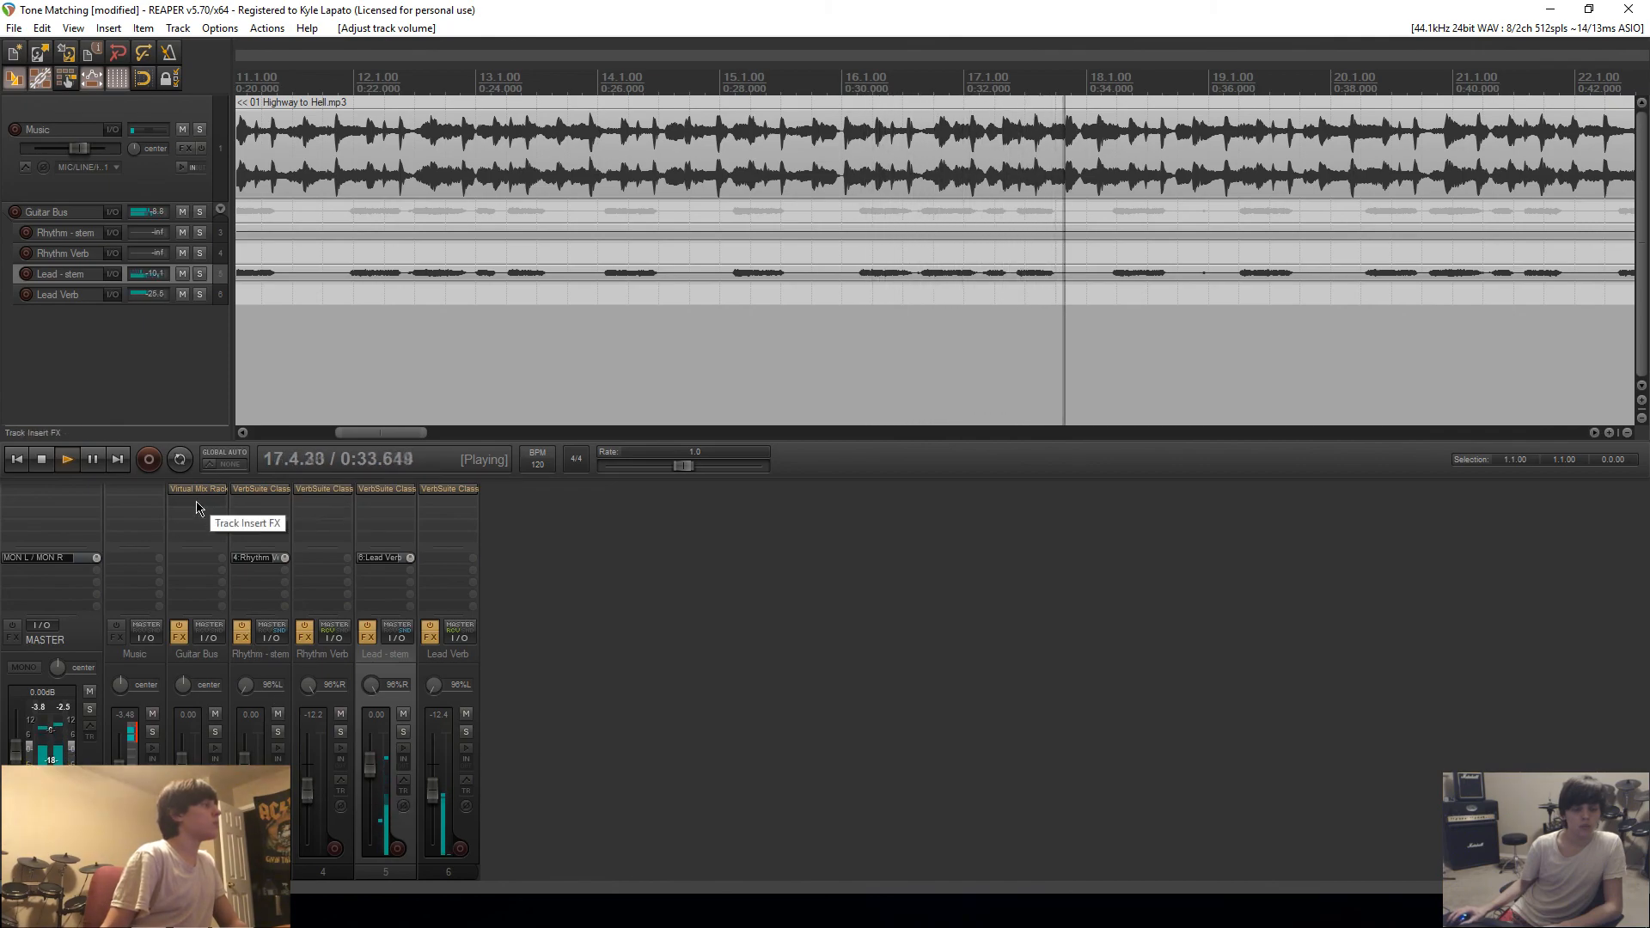
scroll(1301, 385, "down", 3)
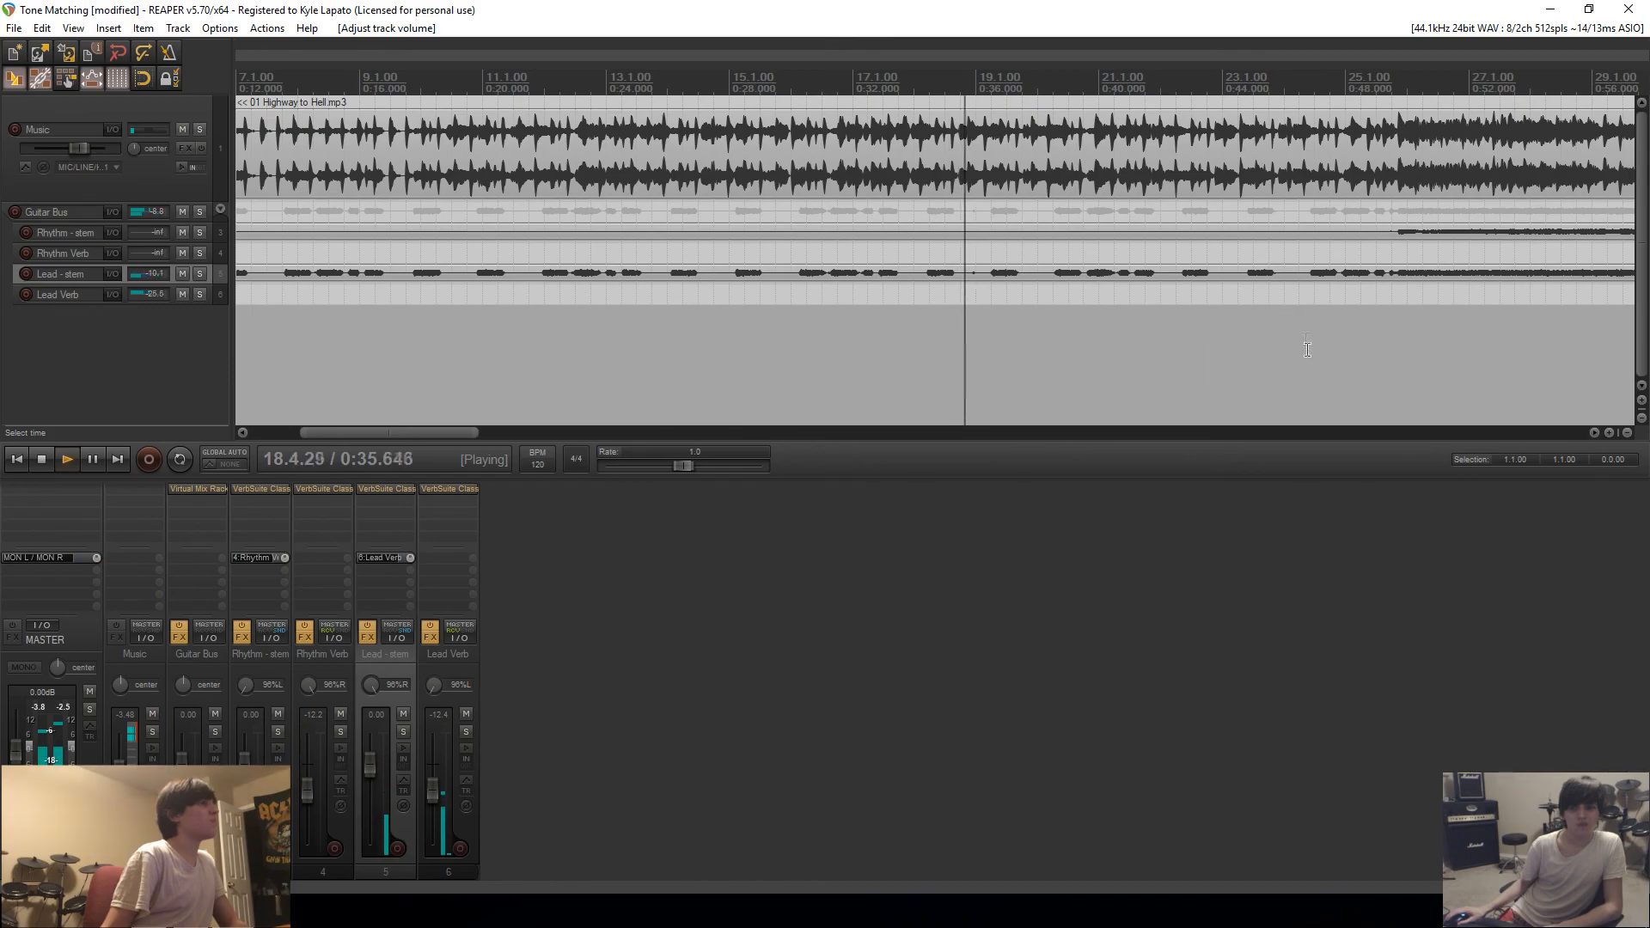
left_click(1332, 335)
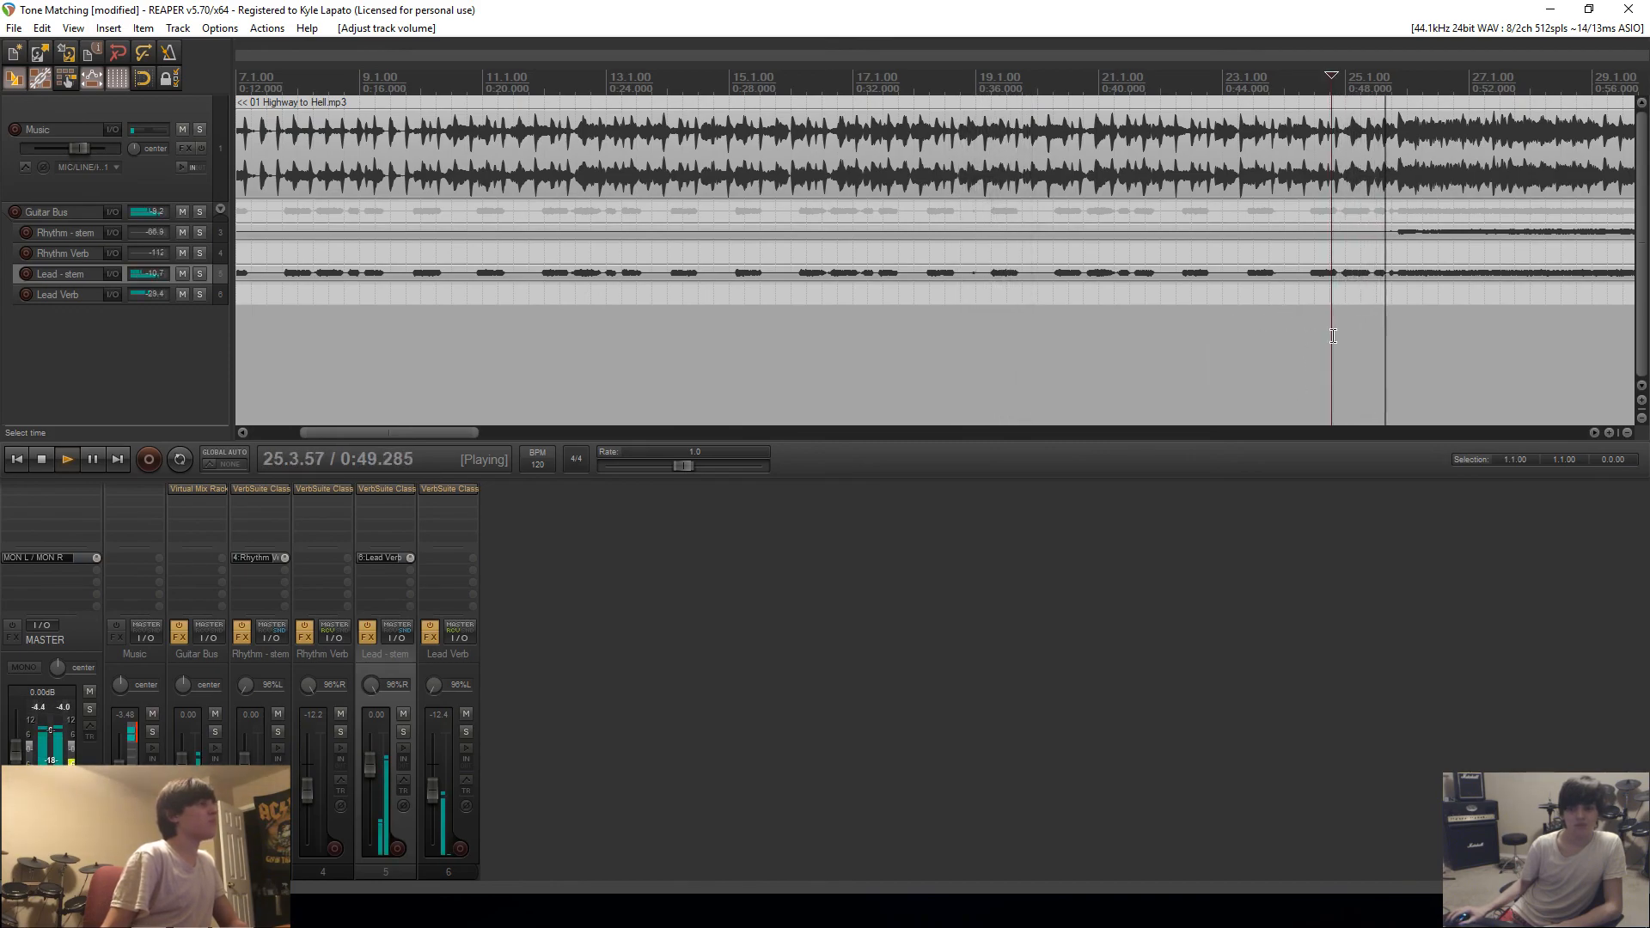
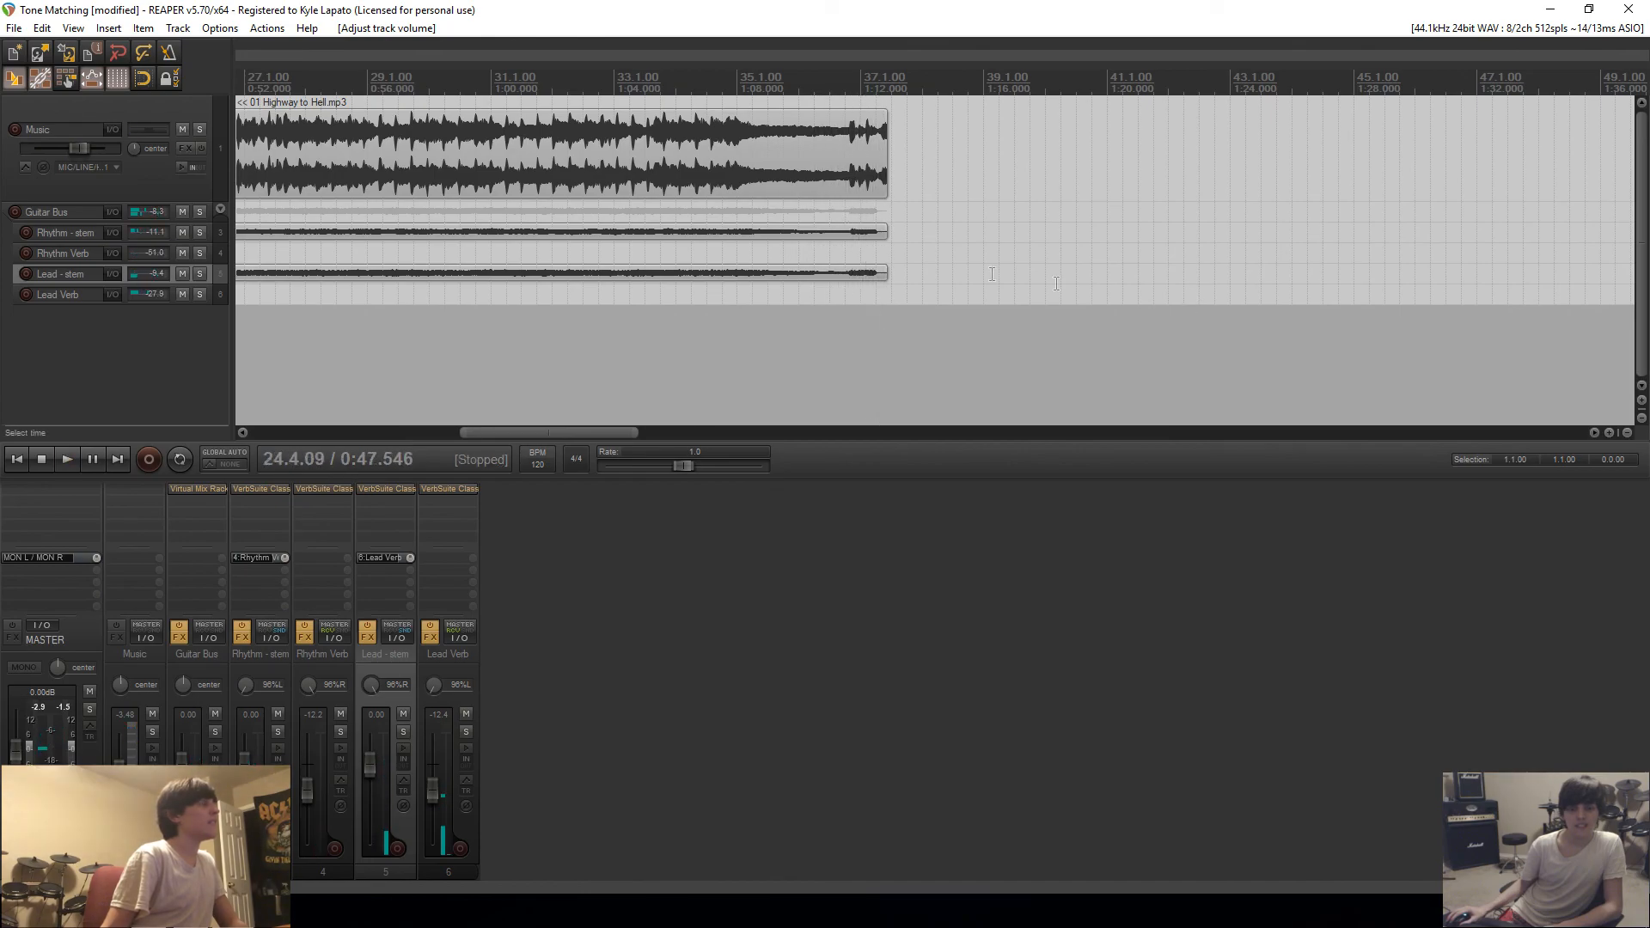
left_click(17, 460)
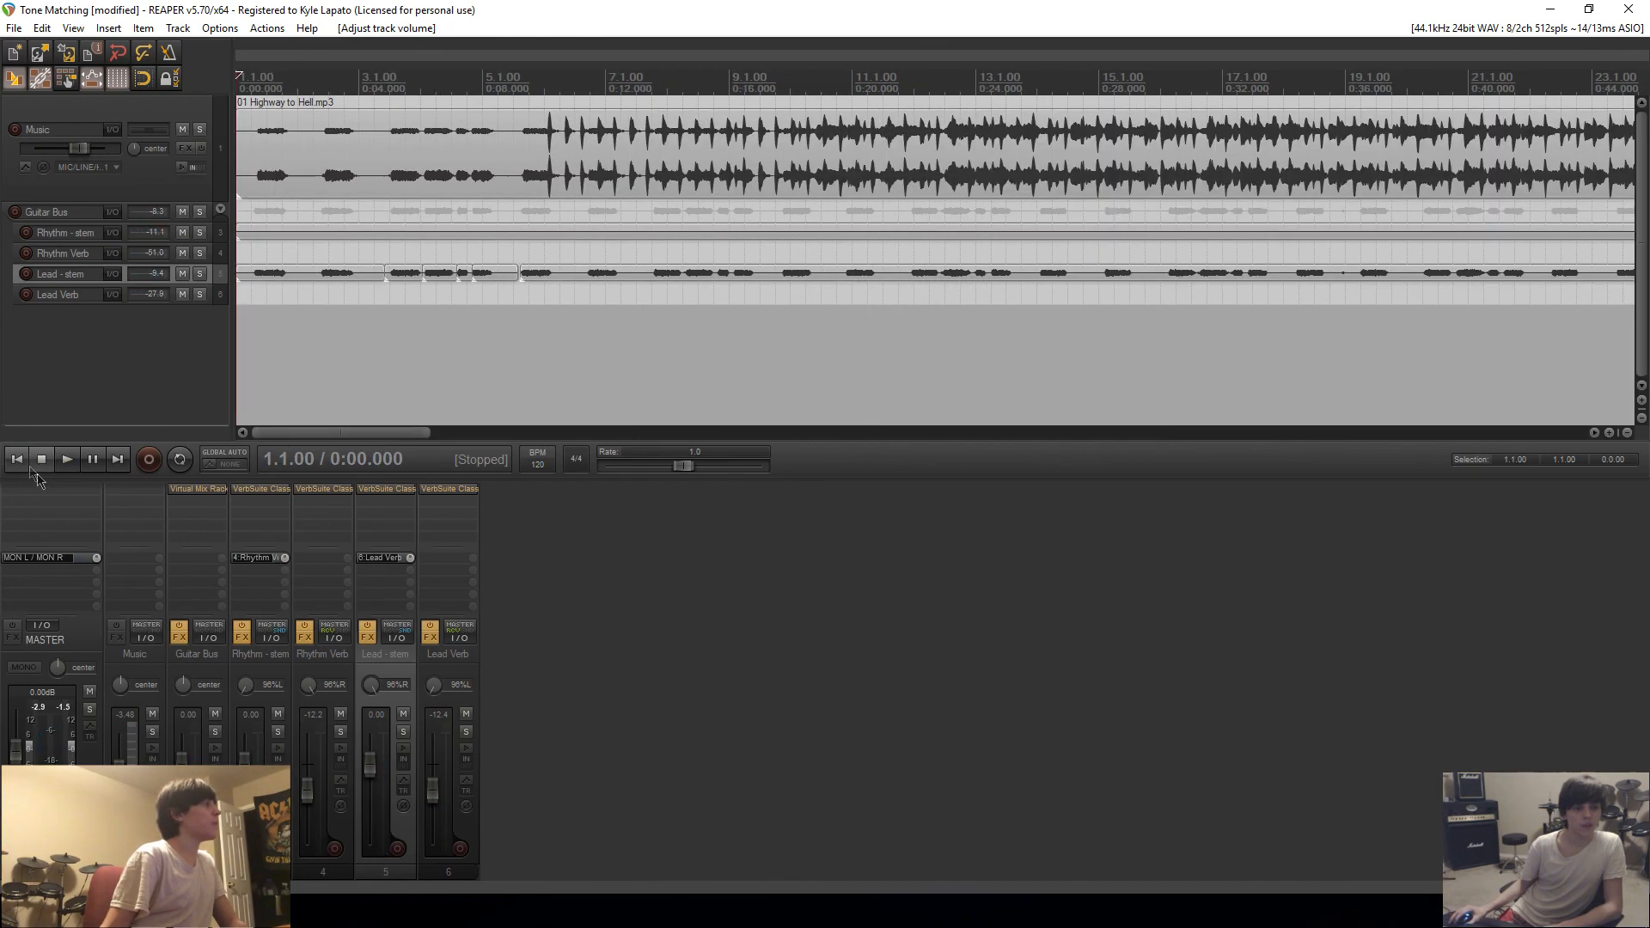
Step: Add Virtual Tape Machines to the Guitar Bus and place it before Virtual Mix Rack in the effects chain
double_click(205, 511)
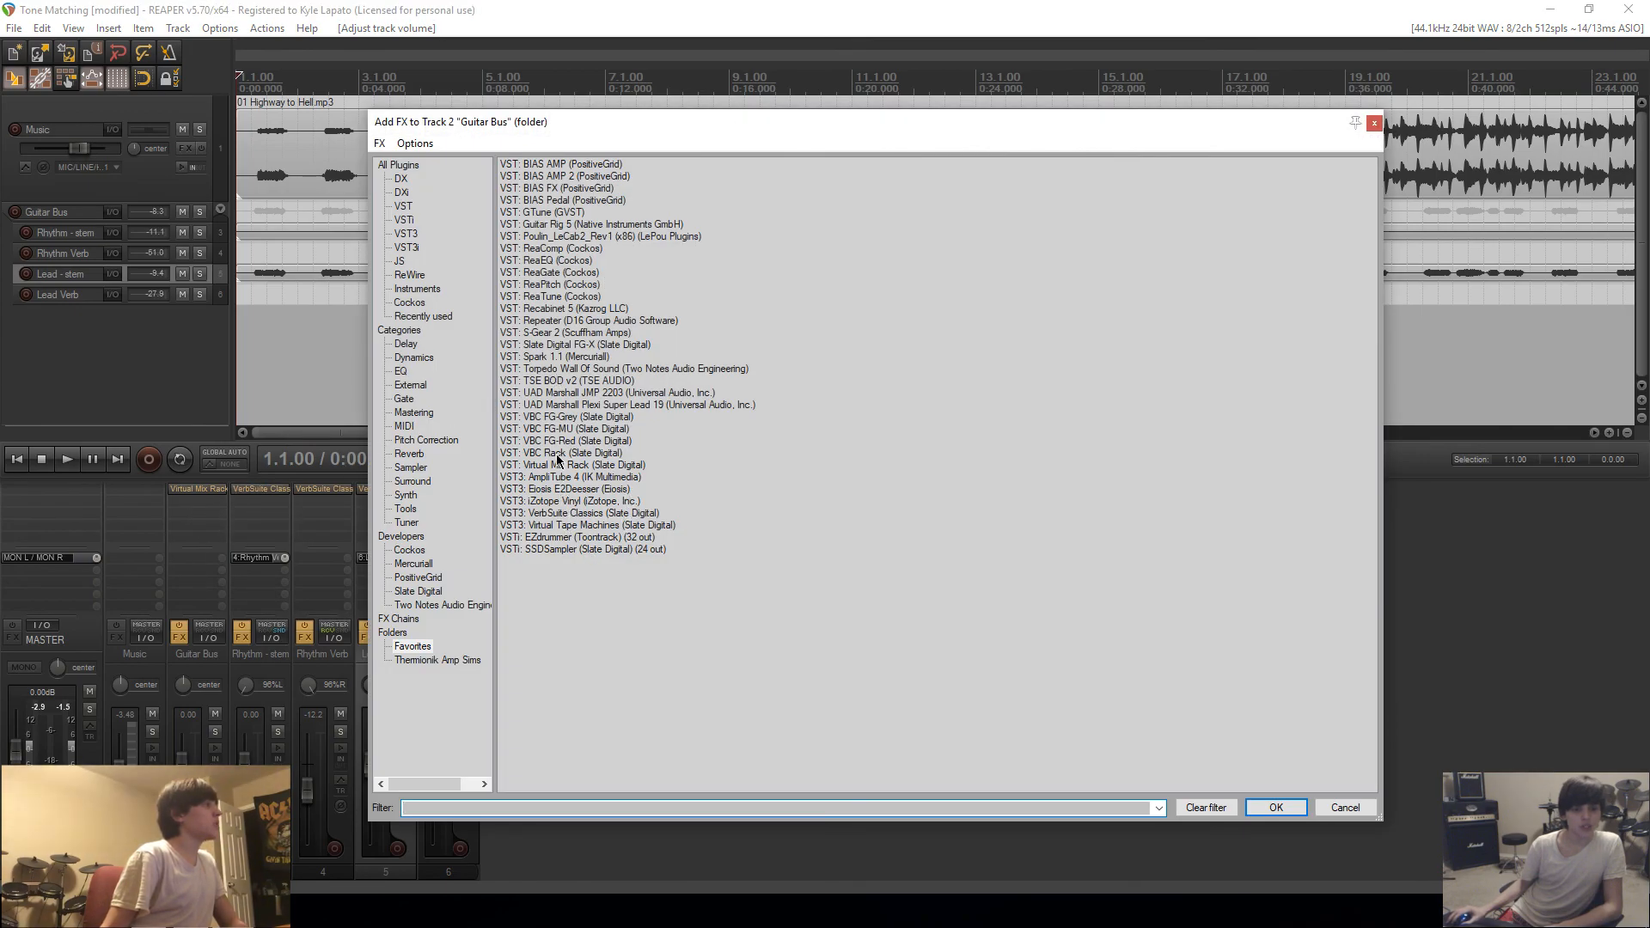
left_click(567, 526)
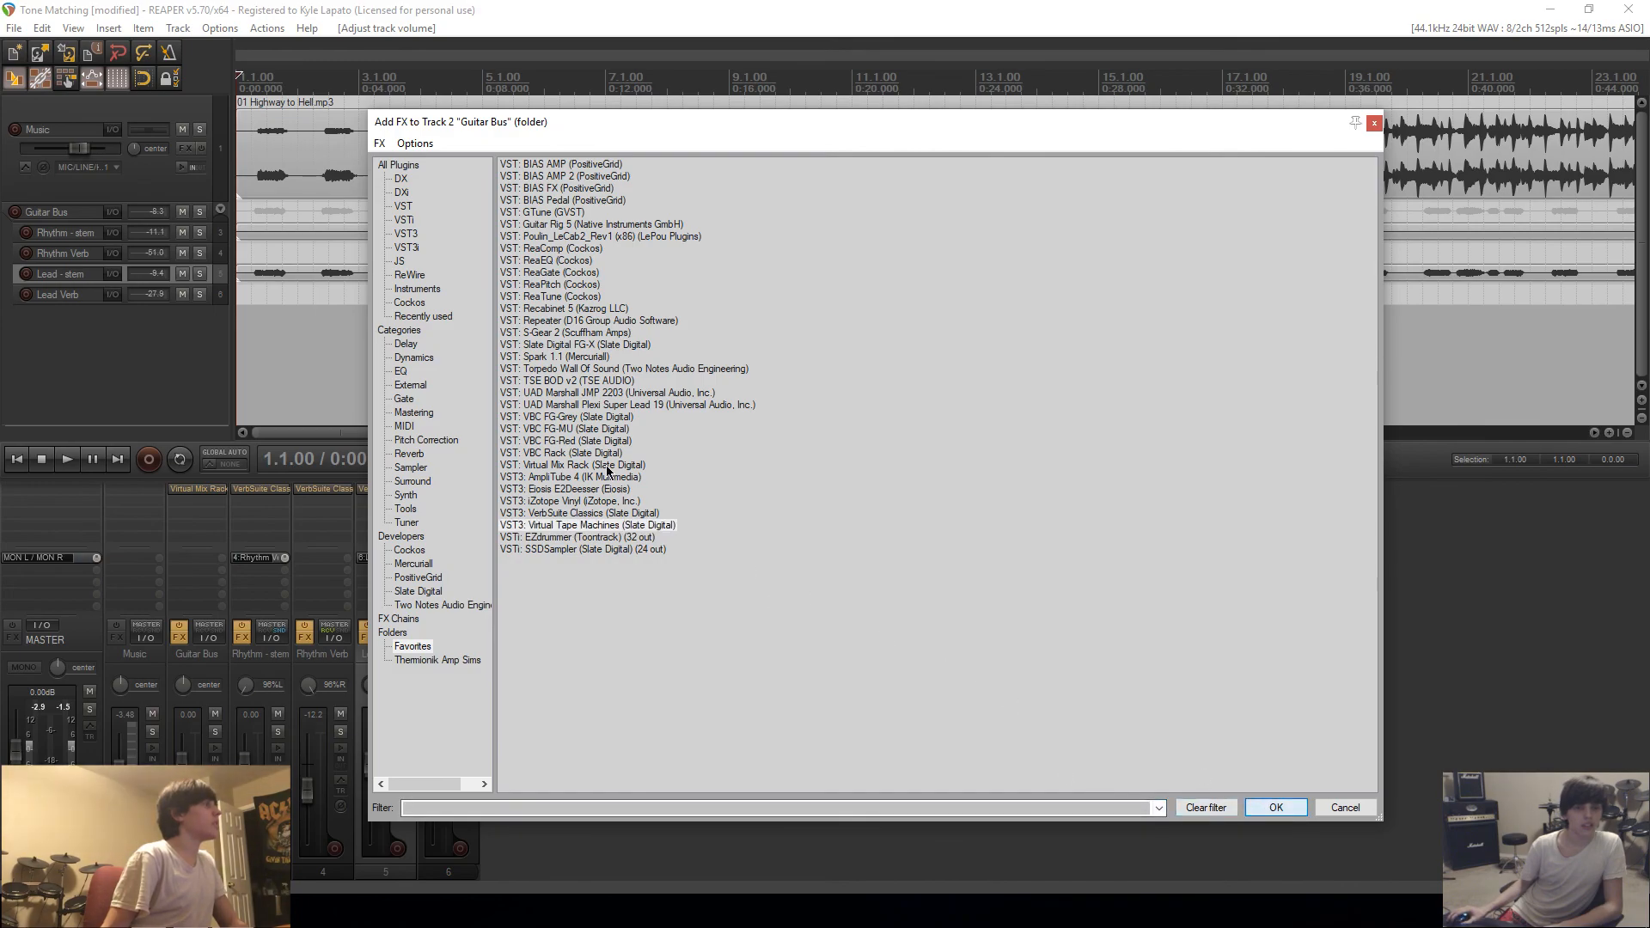
key("Return")
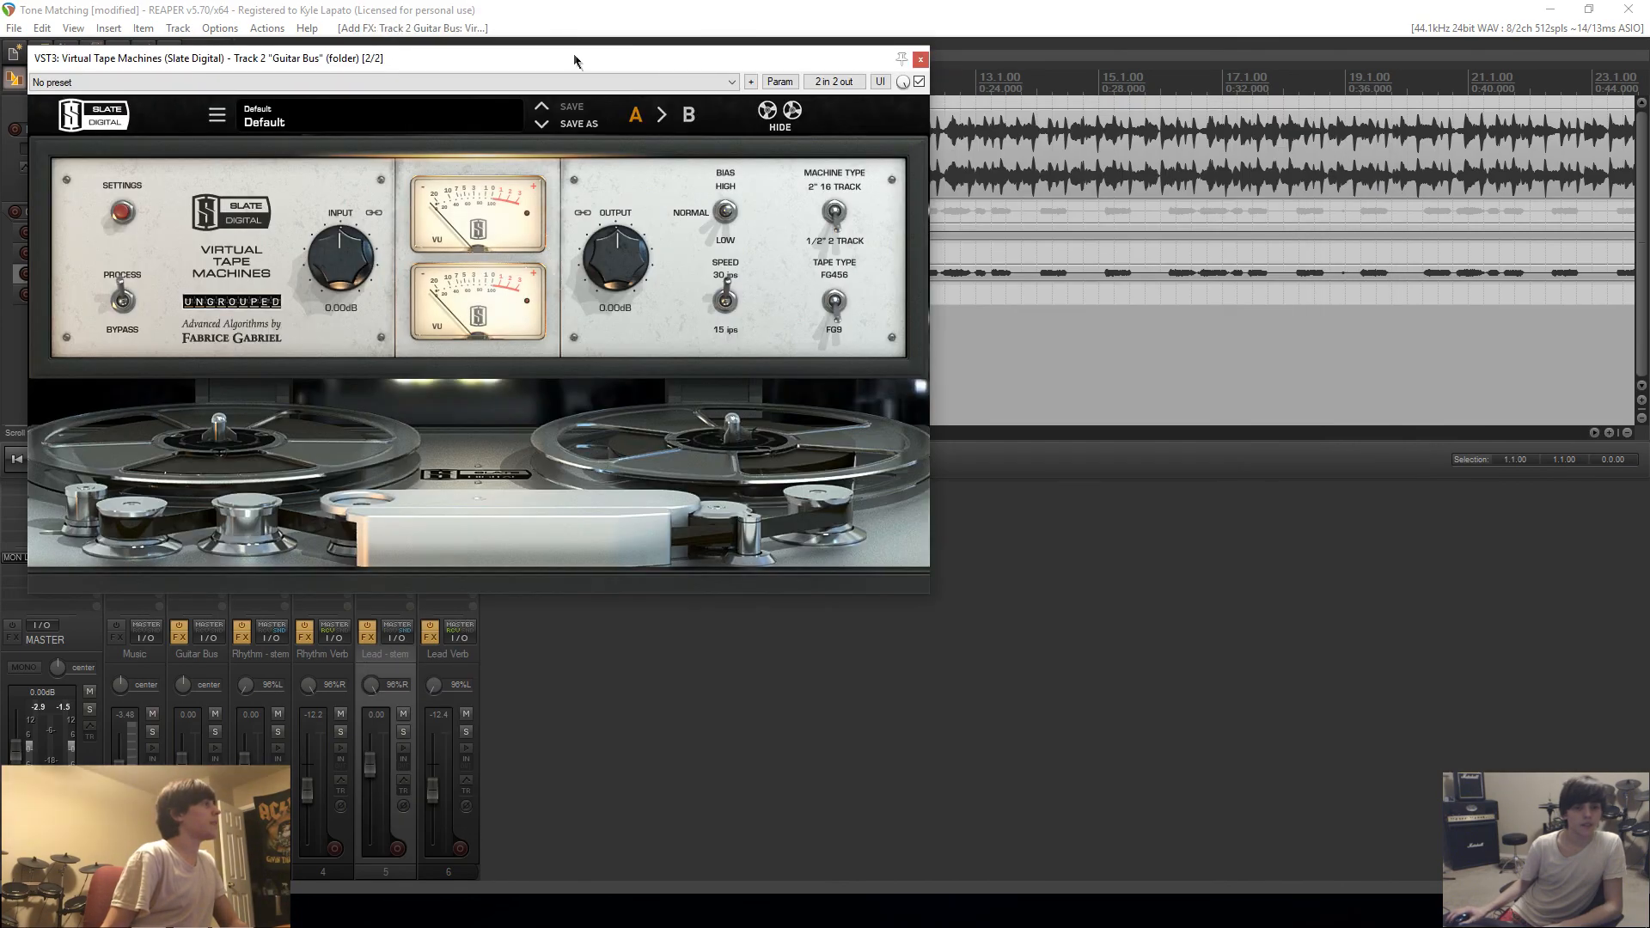
left_click_drag(574, 60, 978, 160)
left_click(202, 509)
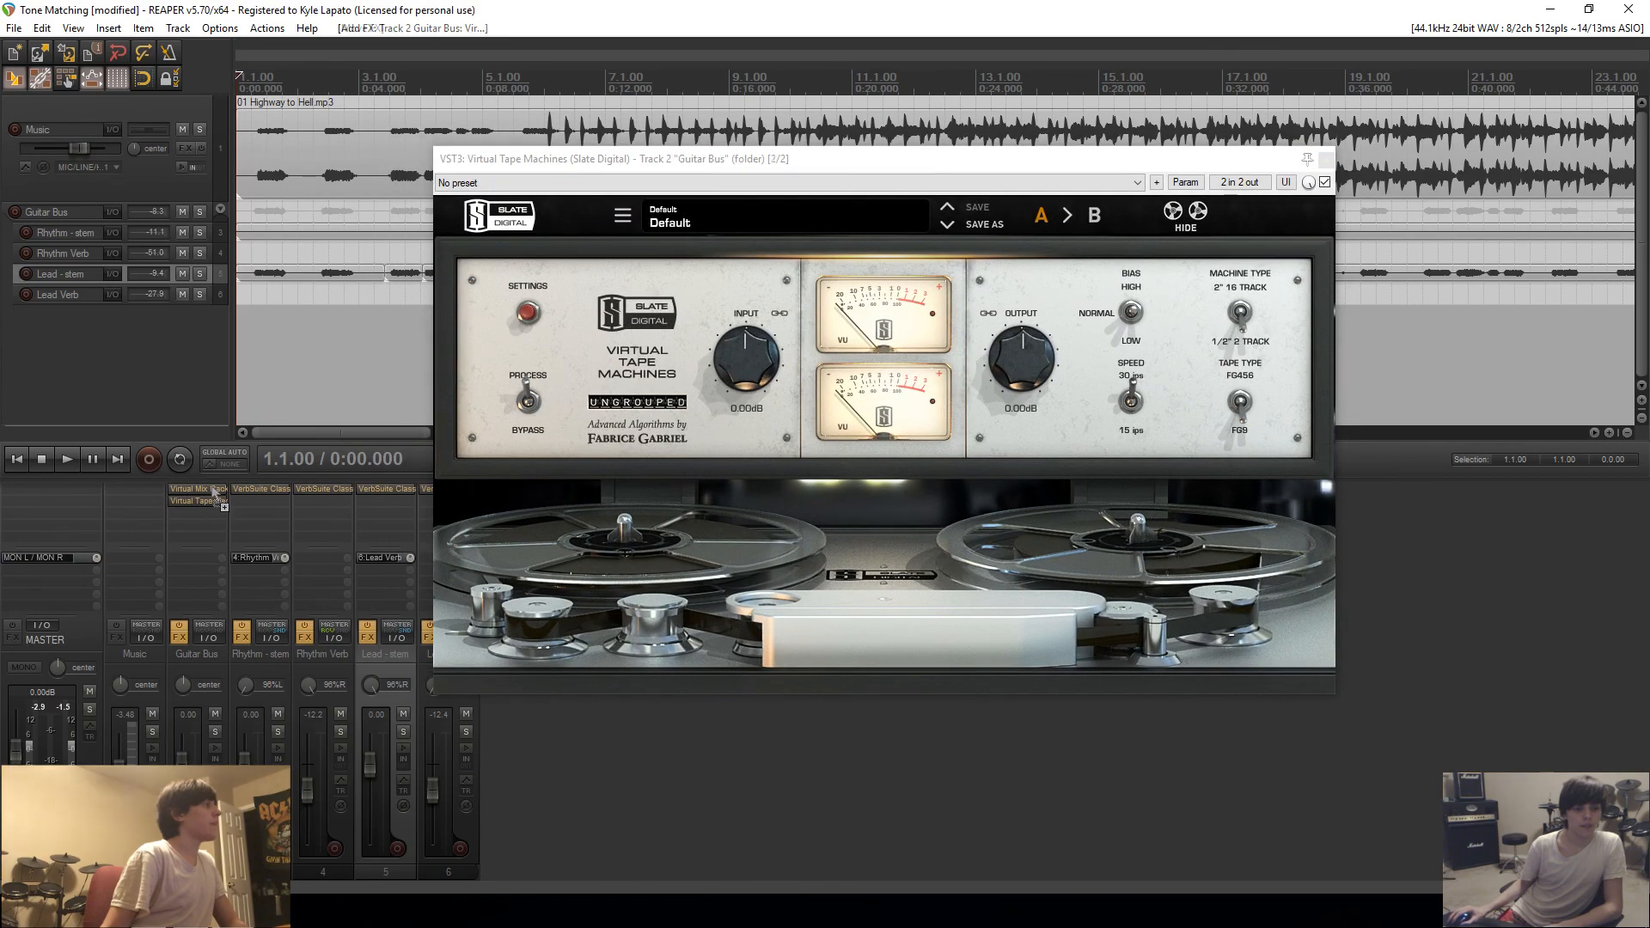
left_click_drag(215, 494, 213, 489)
Step: Set Virtual Tape Machines to 2" 16 Track, 15 ips and FG456 tape, audition it from the song's start, and close its window
left_click(754, 227)
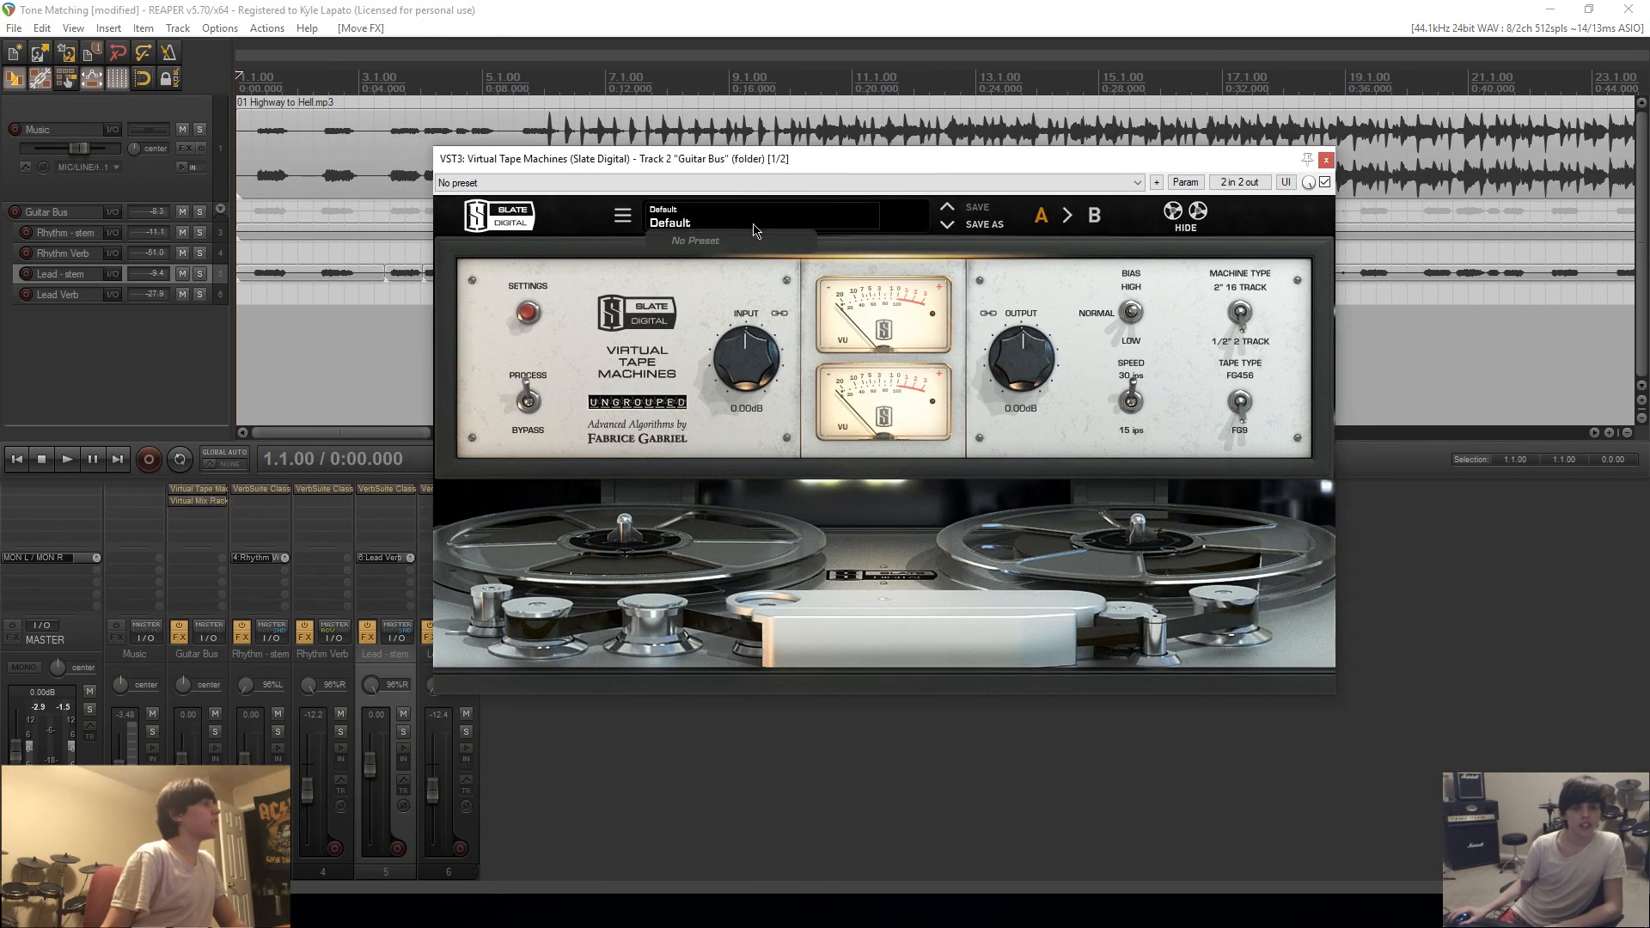
left_click(771, 214)
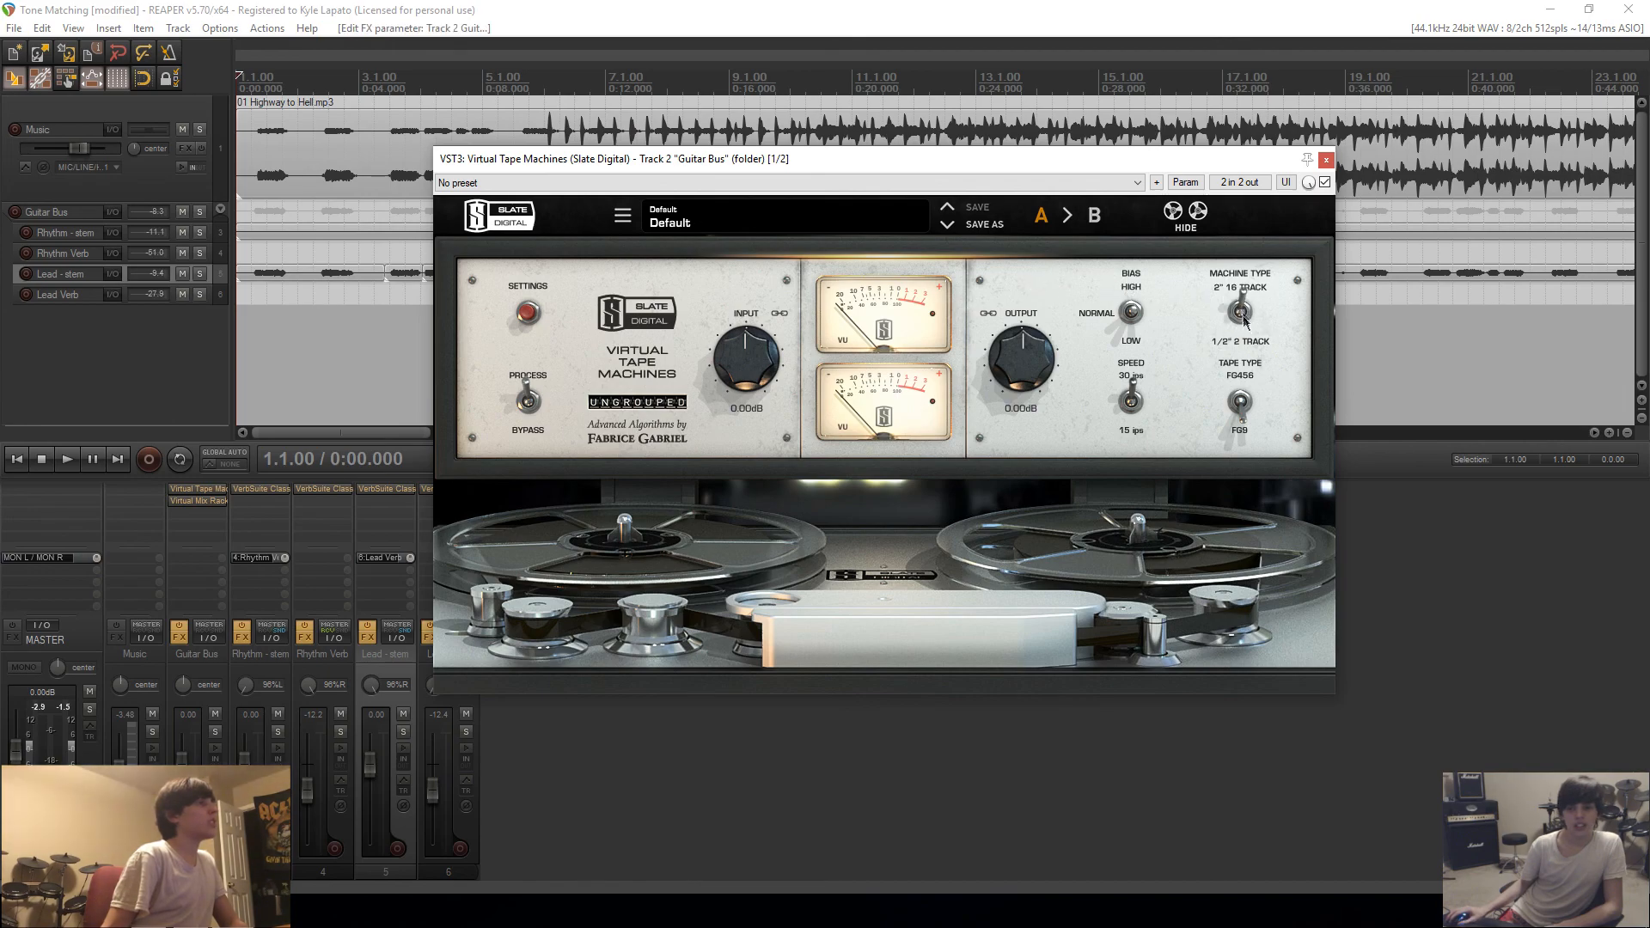
key("space")
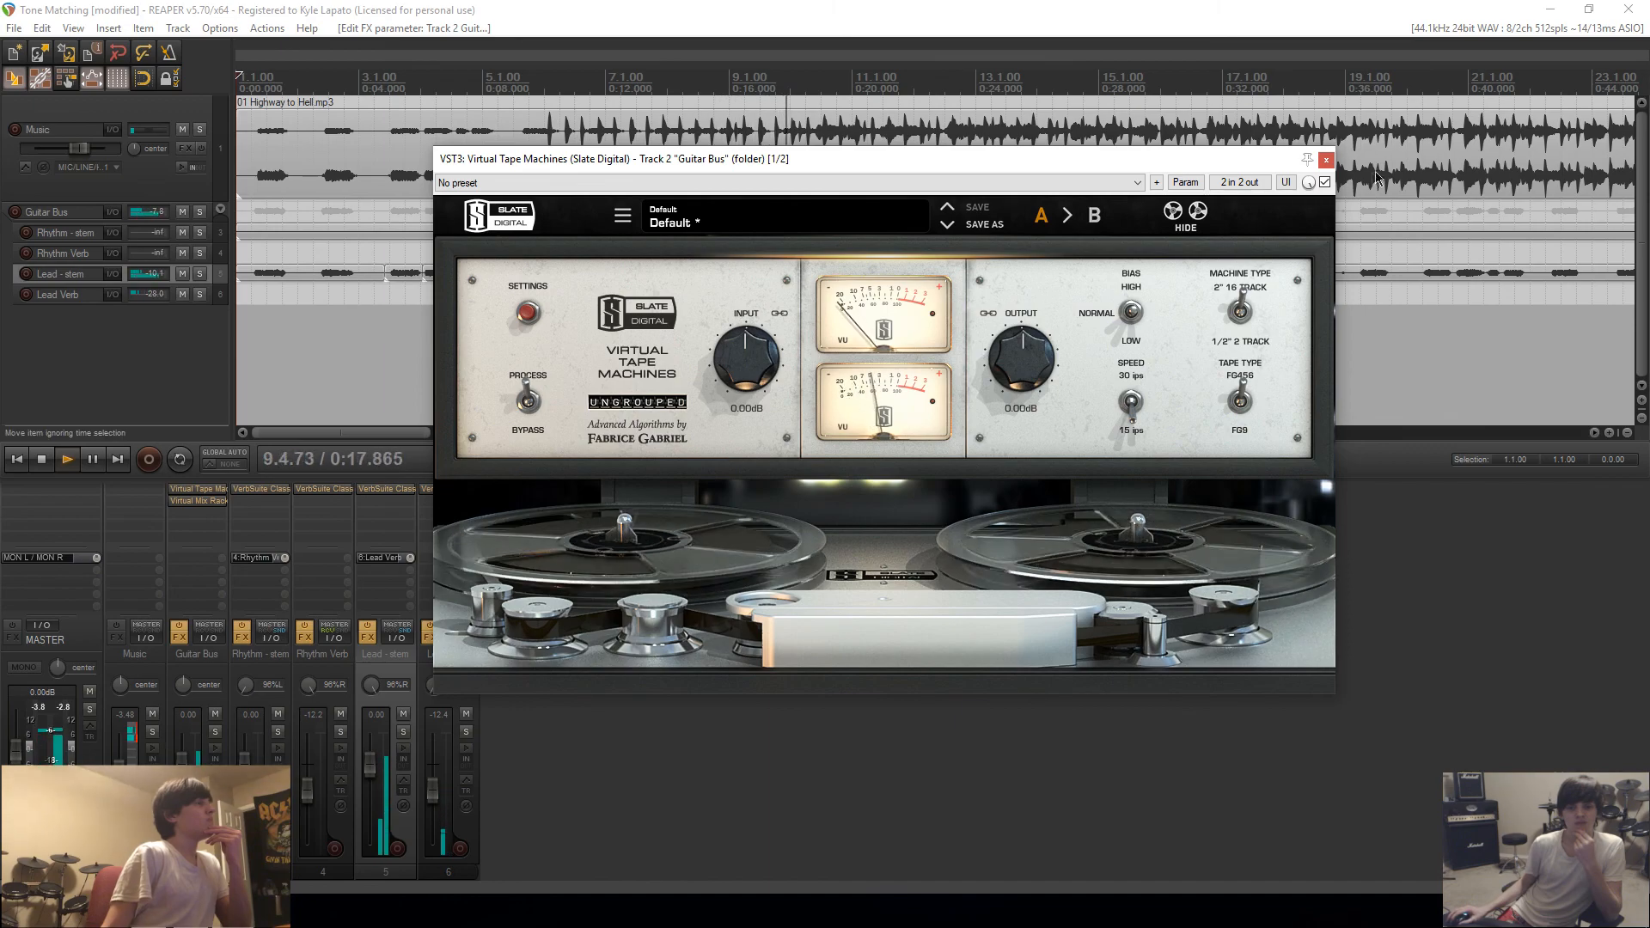
left_click(1326, 161)
key("space")
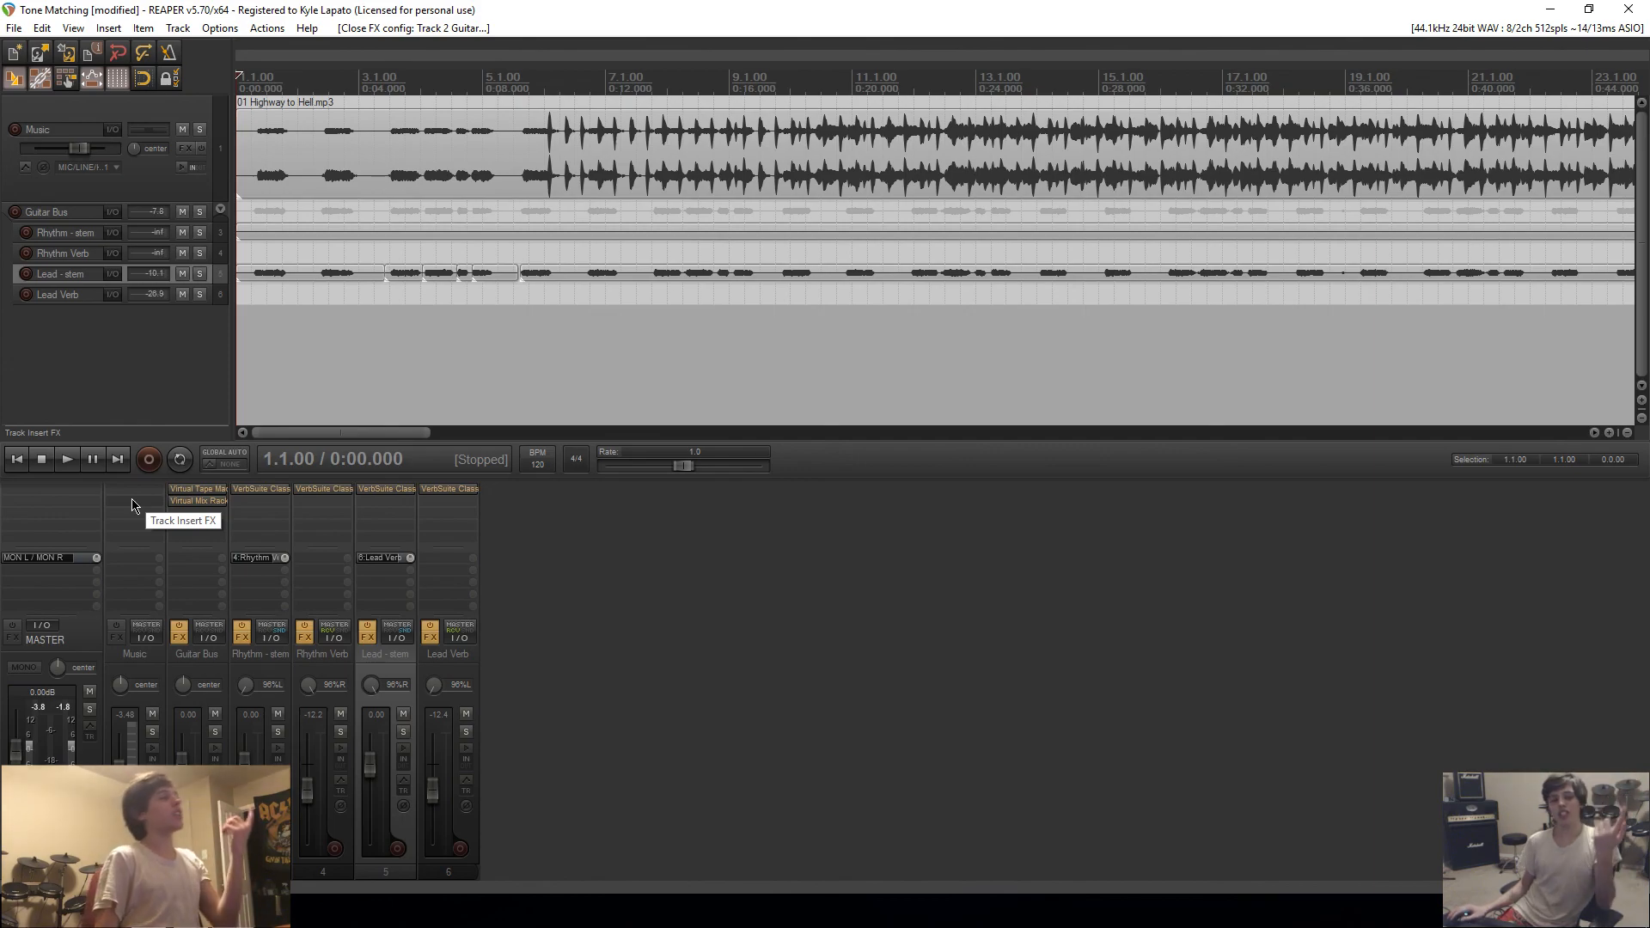
Step: Add the Virtual Mix Rack effect to the Master track
double_click(54, 489)
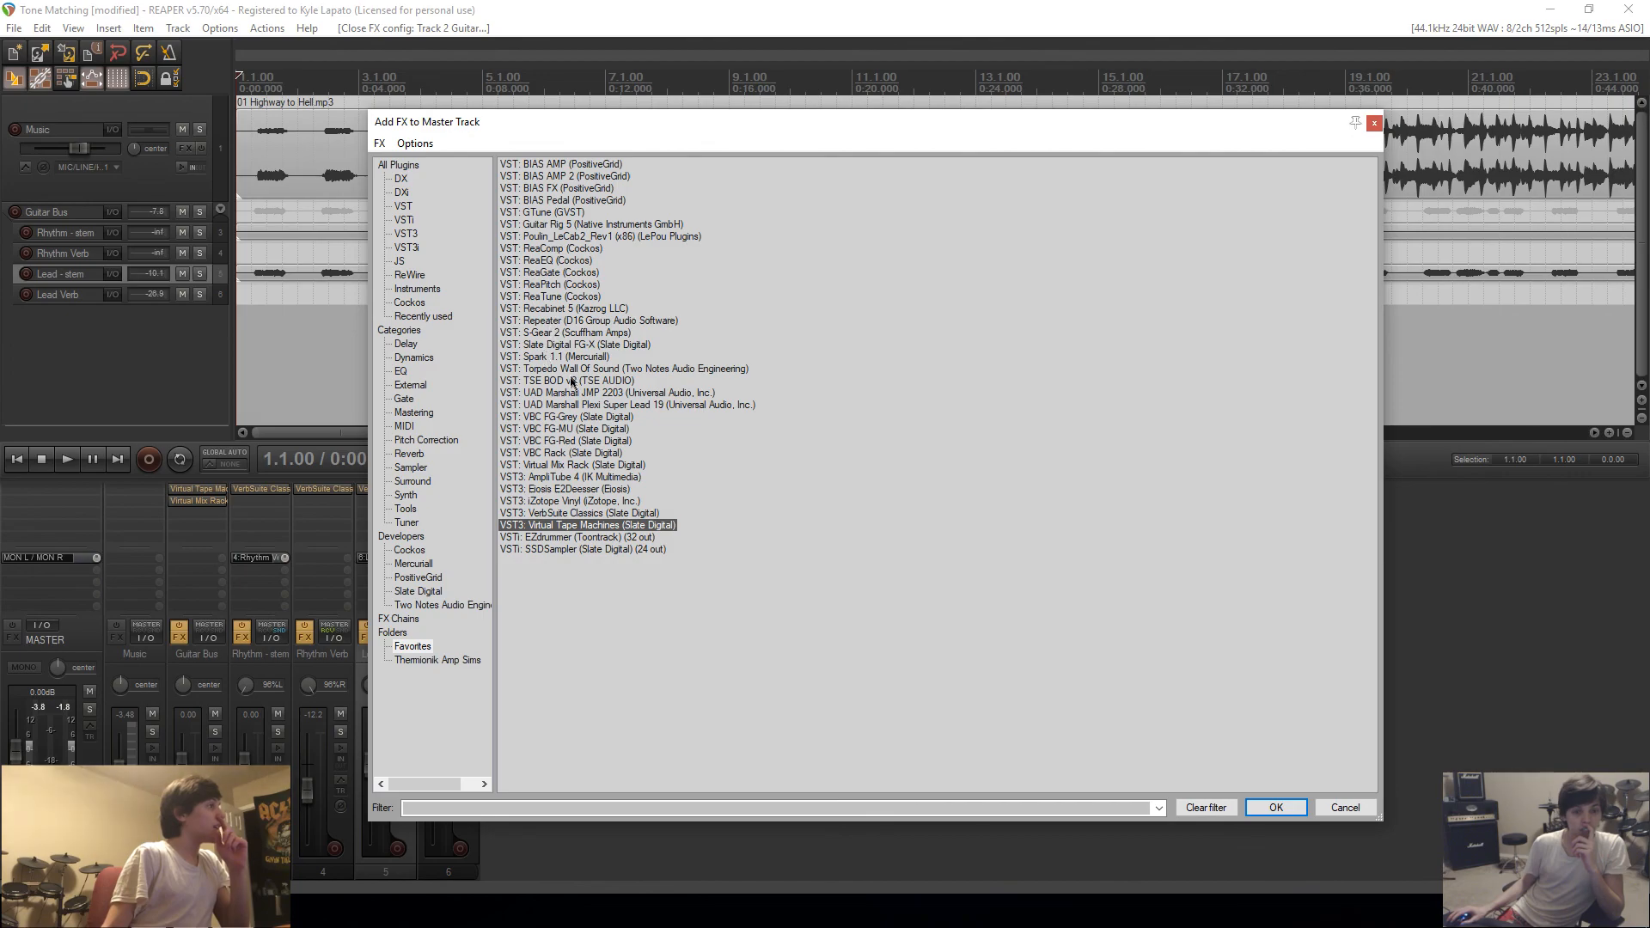
left_click(572, 465)
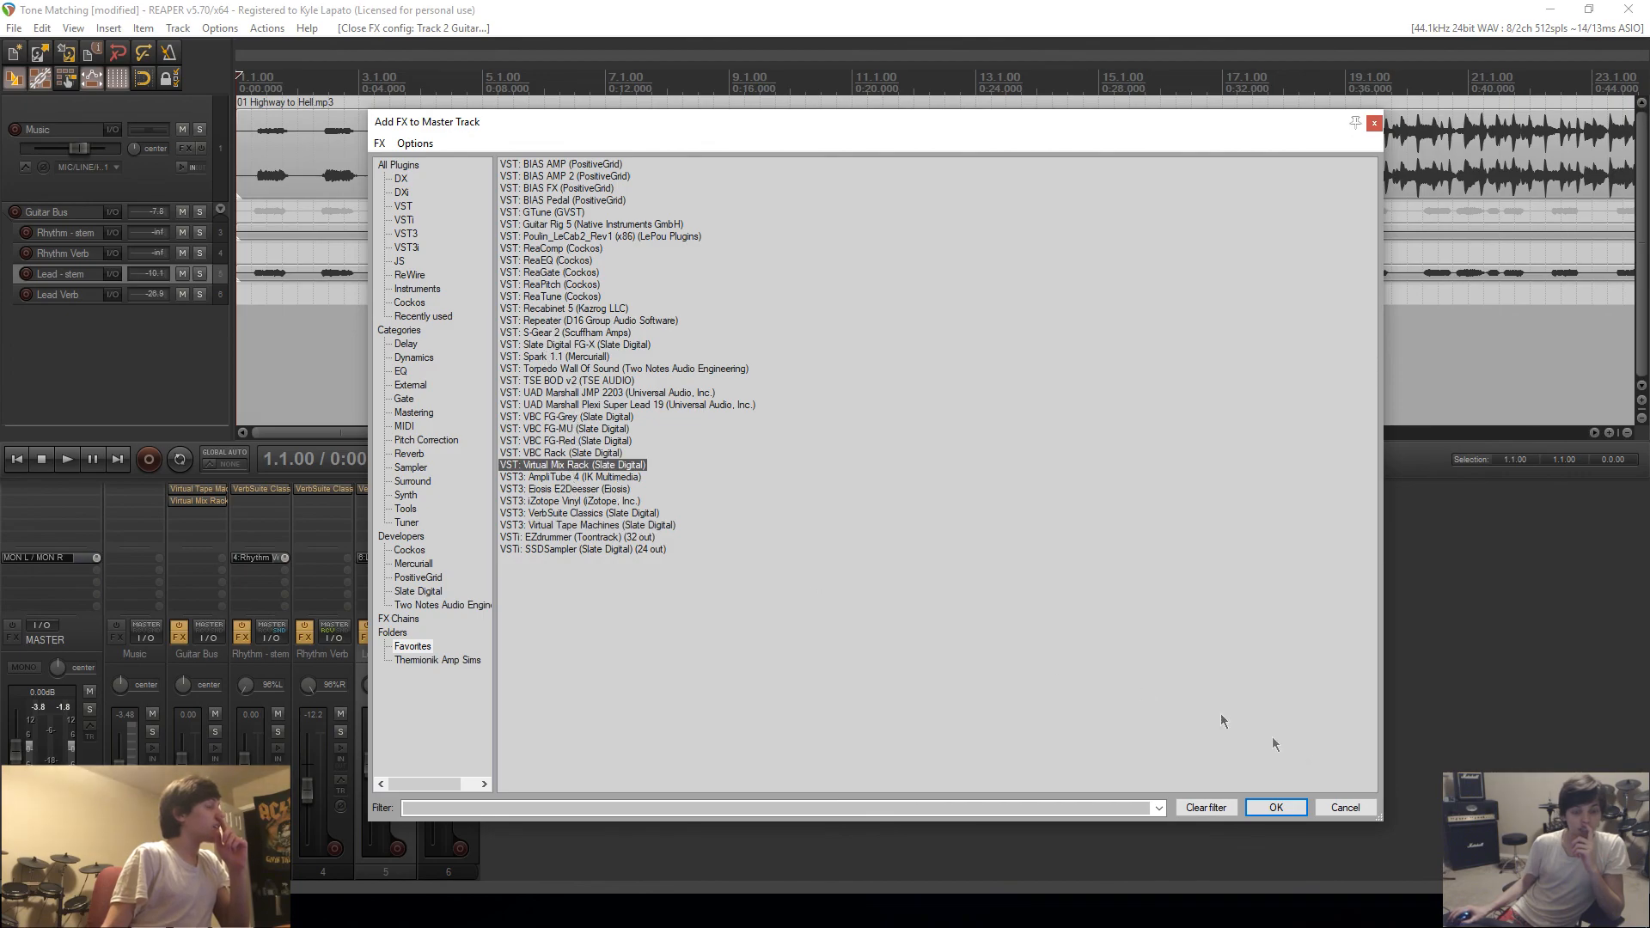
left_click(1299, 813)
Step: Load the MixMaster Full Mix preset Fat N' British in the Master track's Virtual Mix Rack
left_click(311, 122)
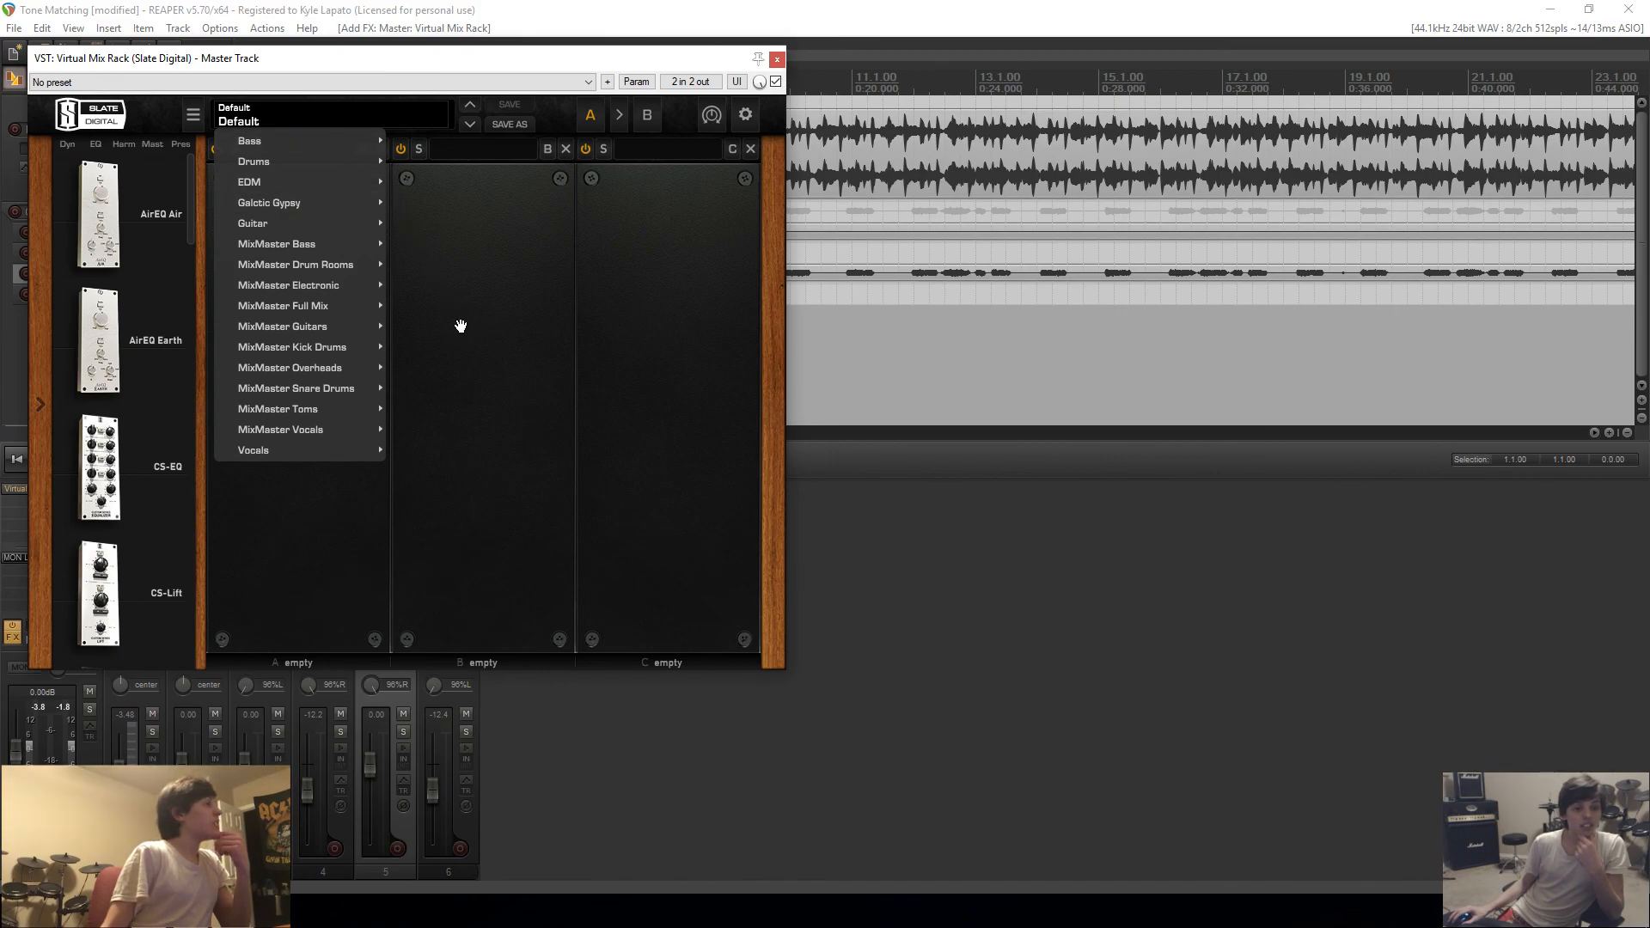
mouse_move(342, 354)
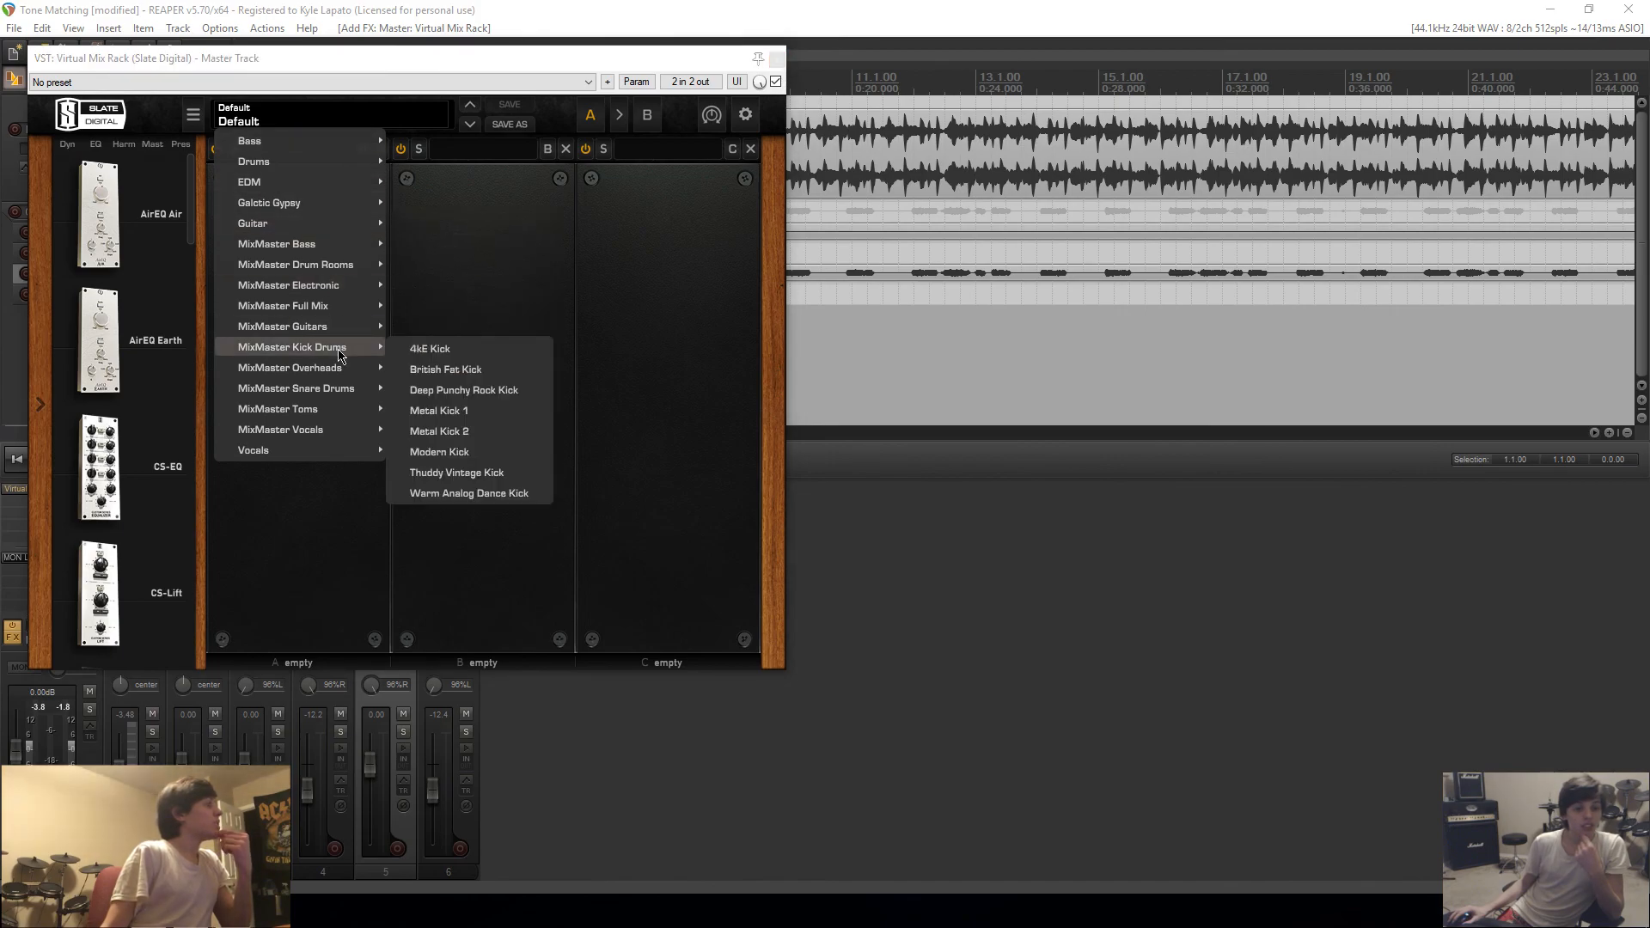
mouse_move(305, 436)
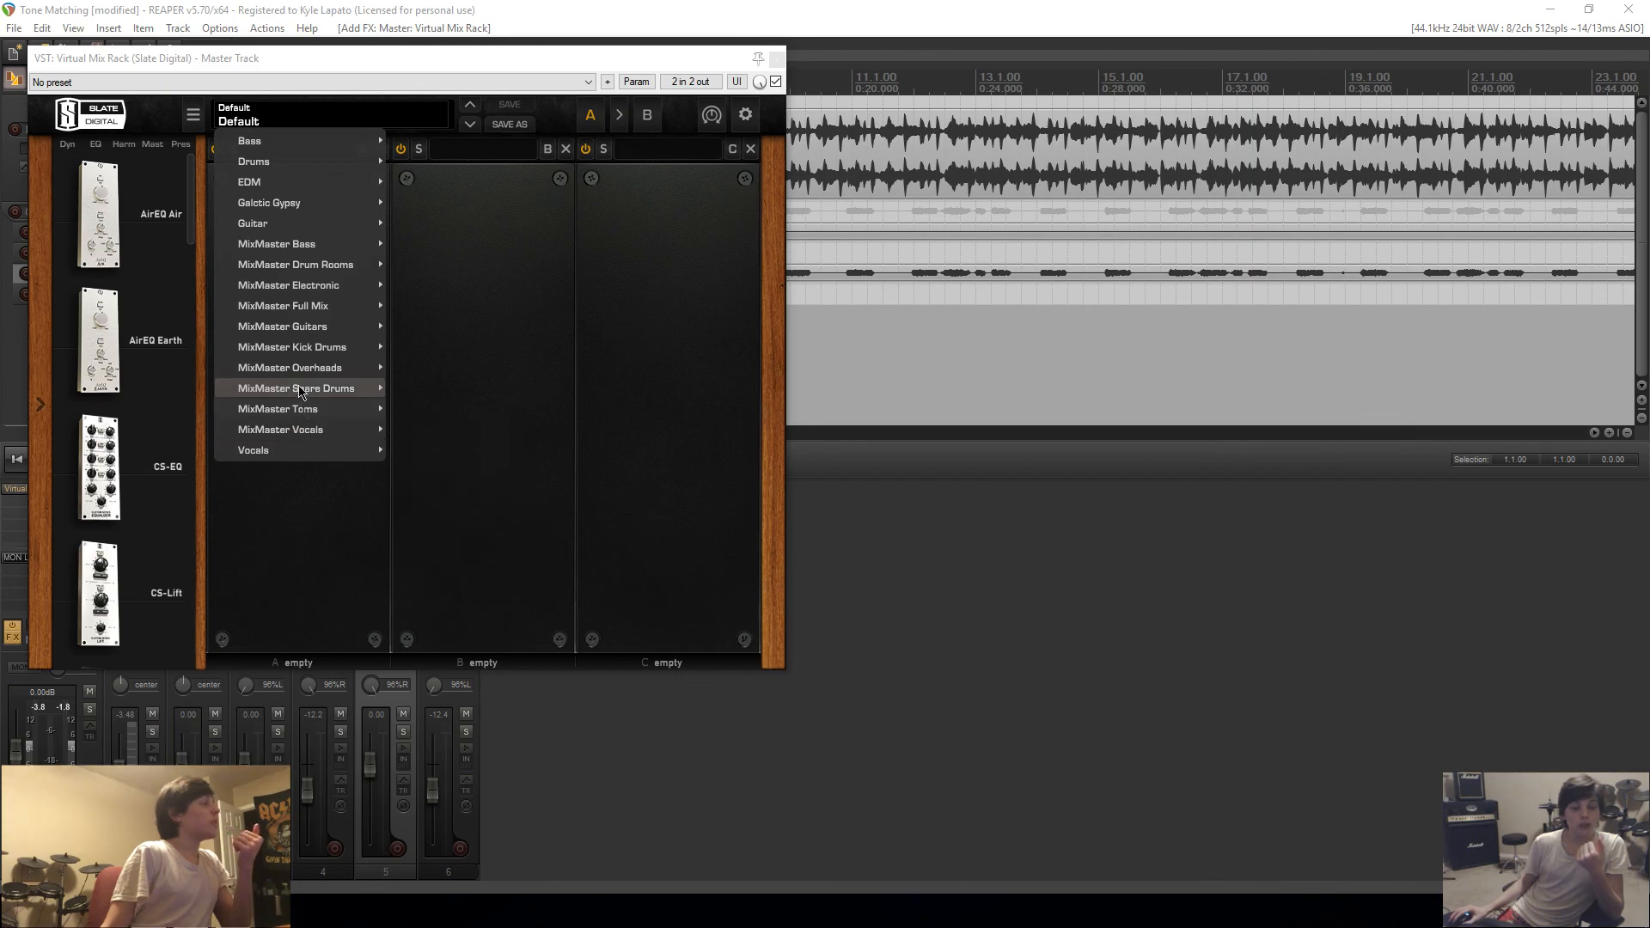
mouse_move(374, 249)
mouse_move(325, 308)
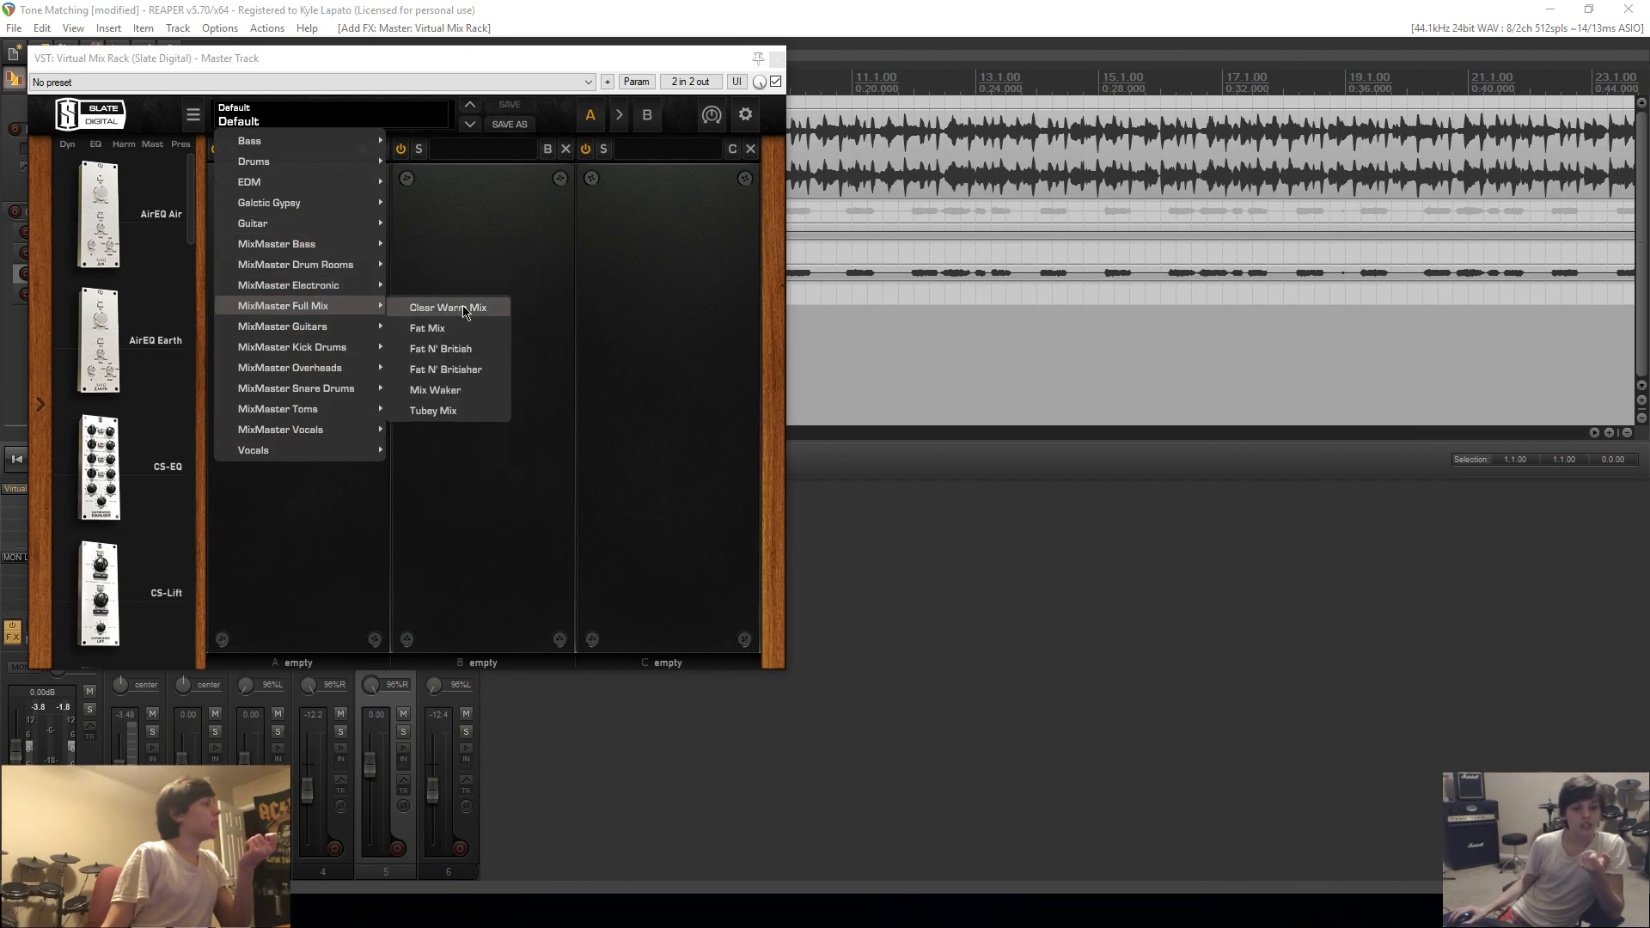
left_click(466, 348)
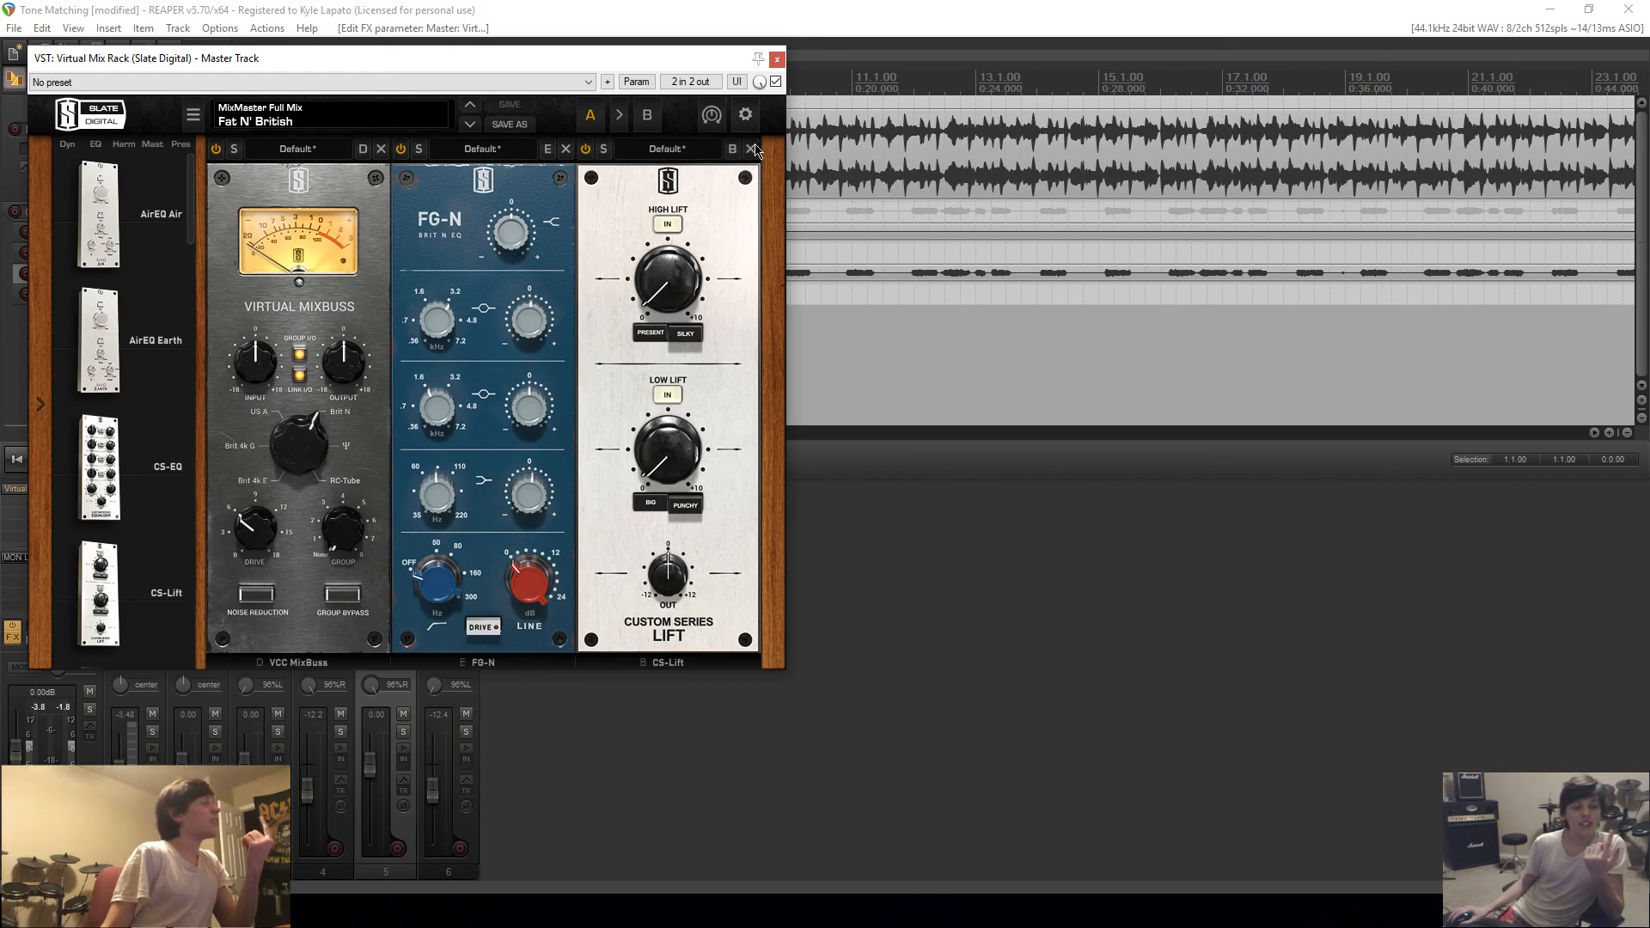
Step: Play the song from about 0:09.5, compare the mix with the master effects bypassed and enabled, and stop playback
left_click_drag(599, 59, 1168, 279)
left_click(530, 315)
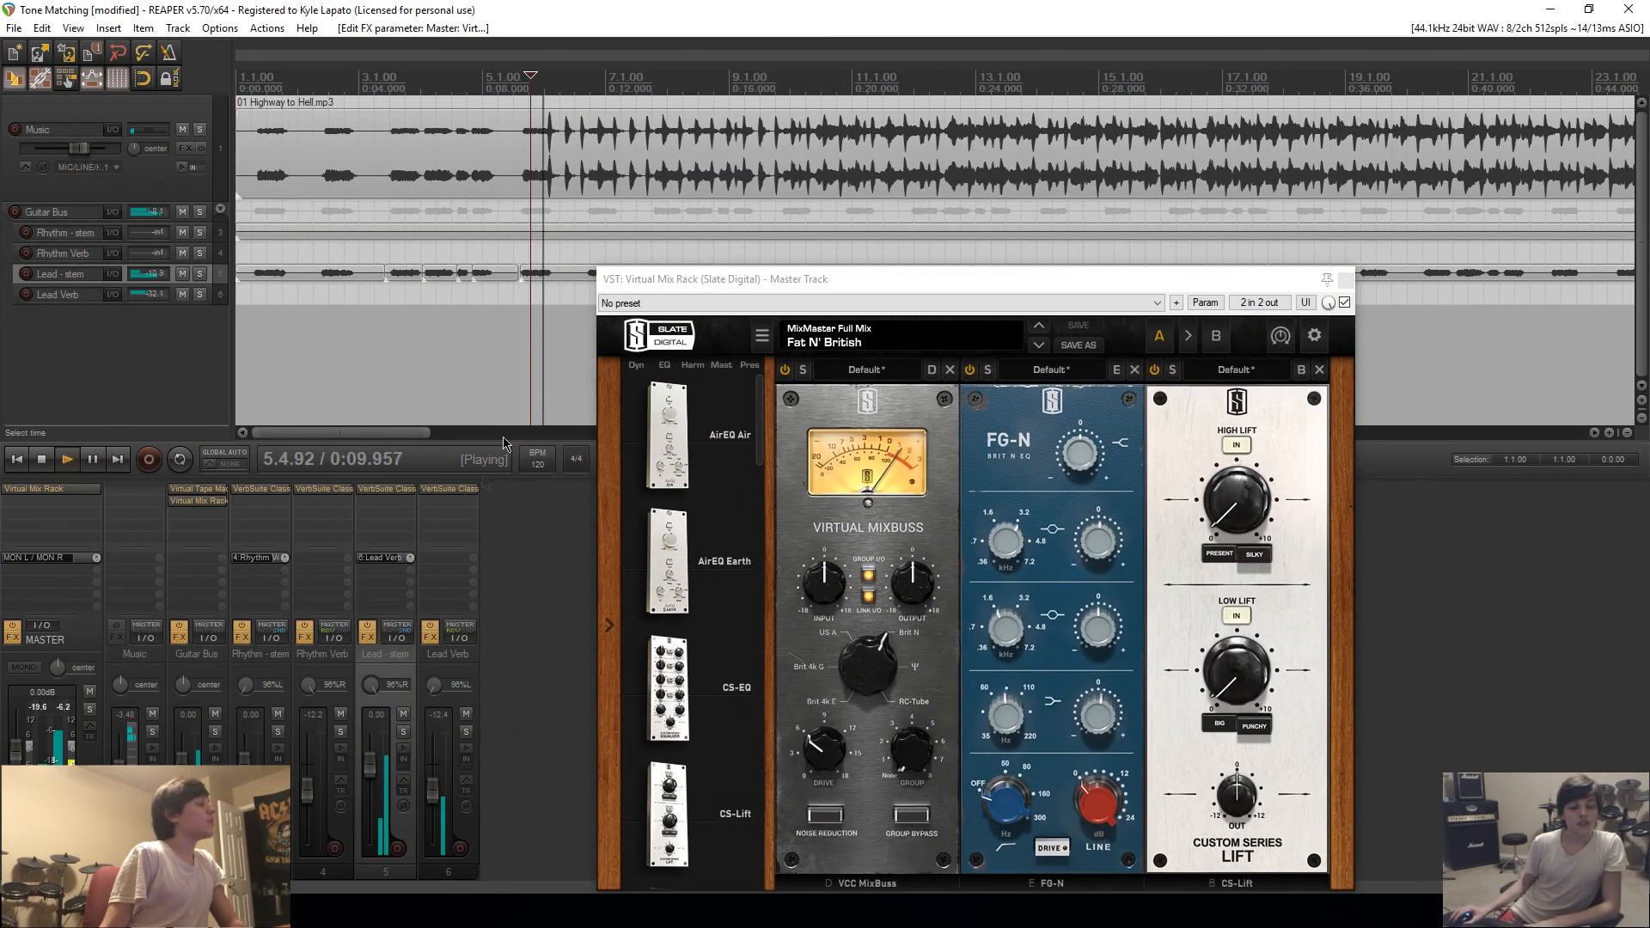
left_click(13, 631)
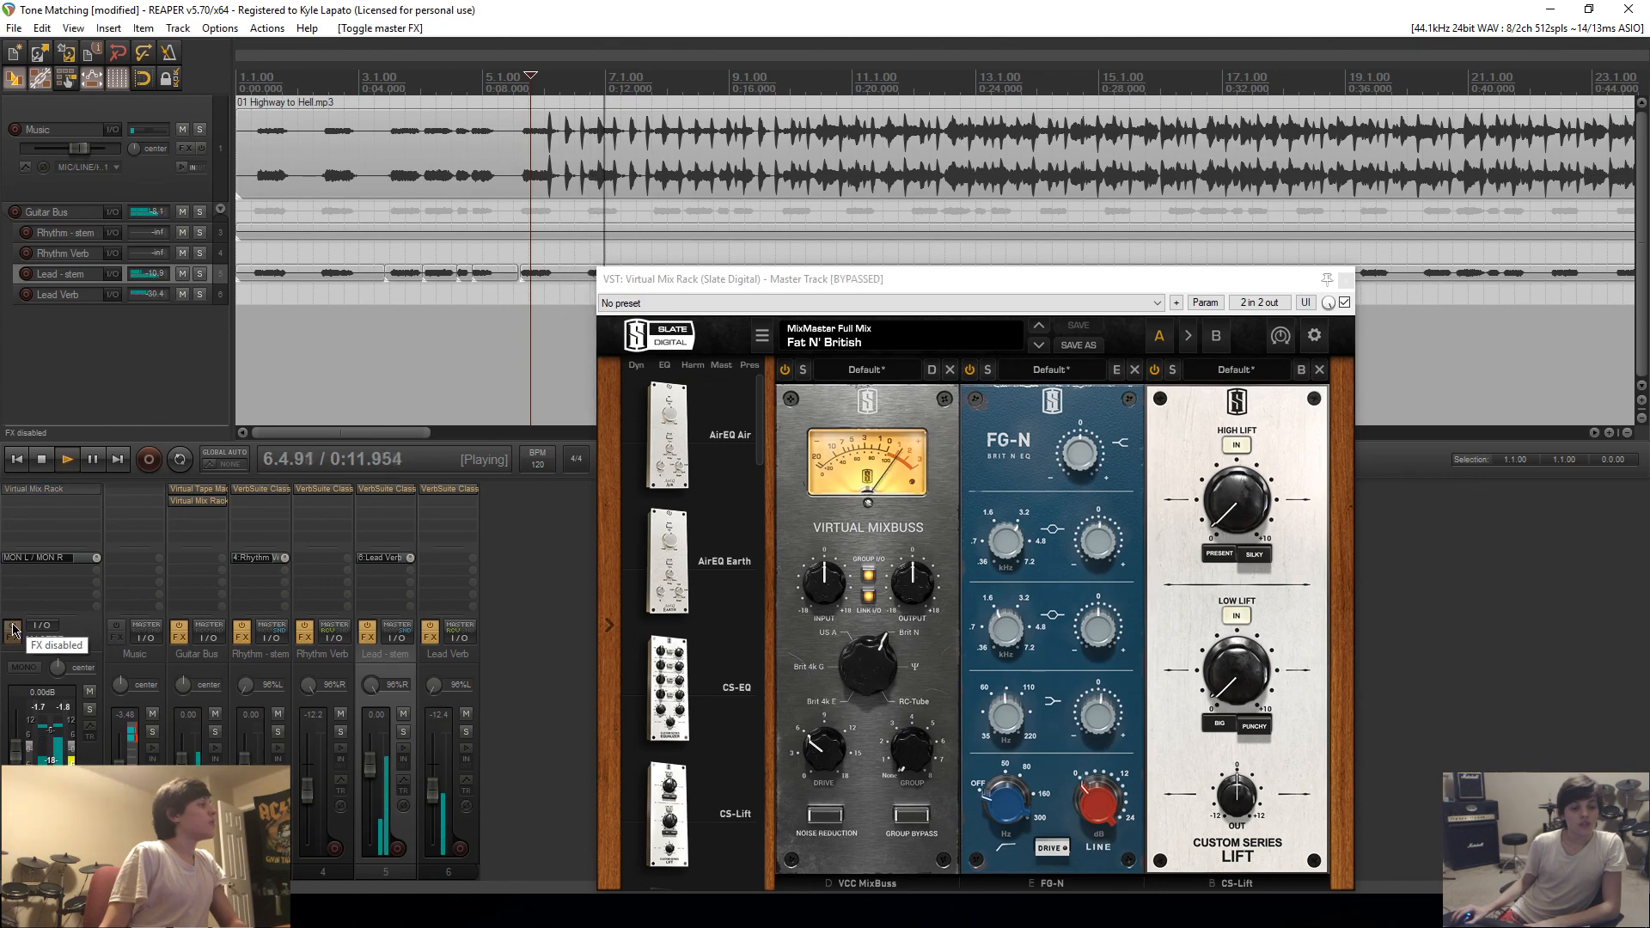
left_click(13, 630)
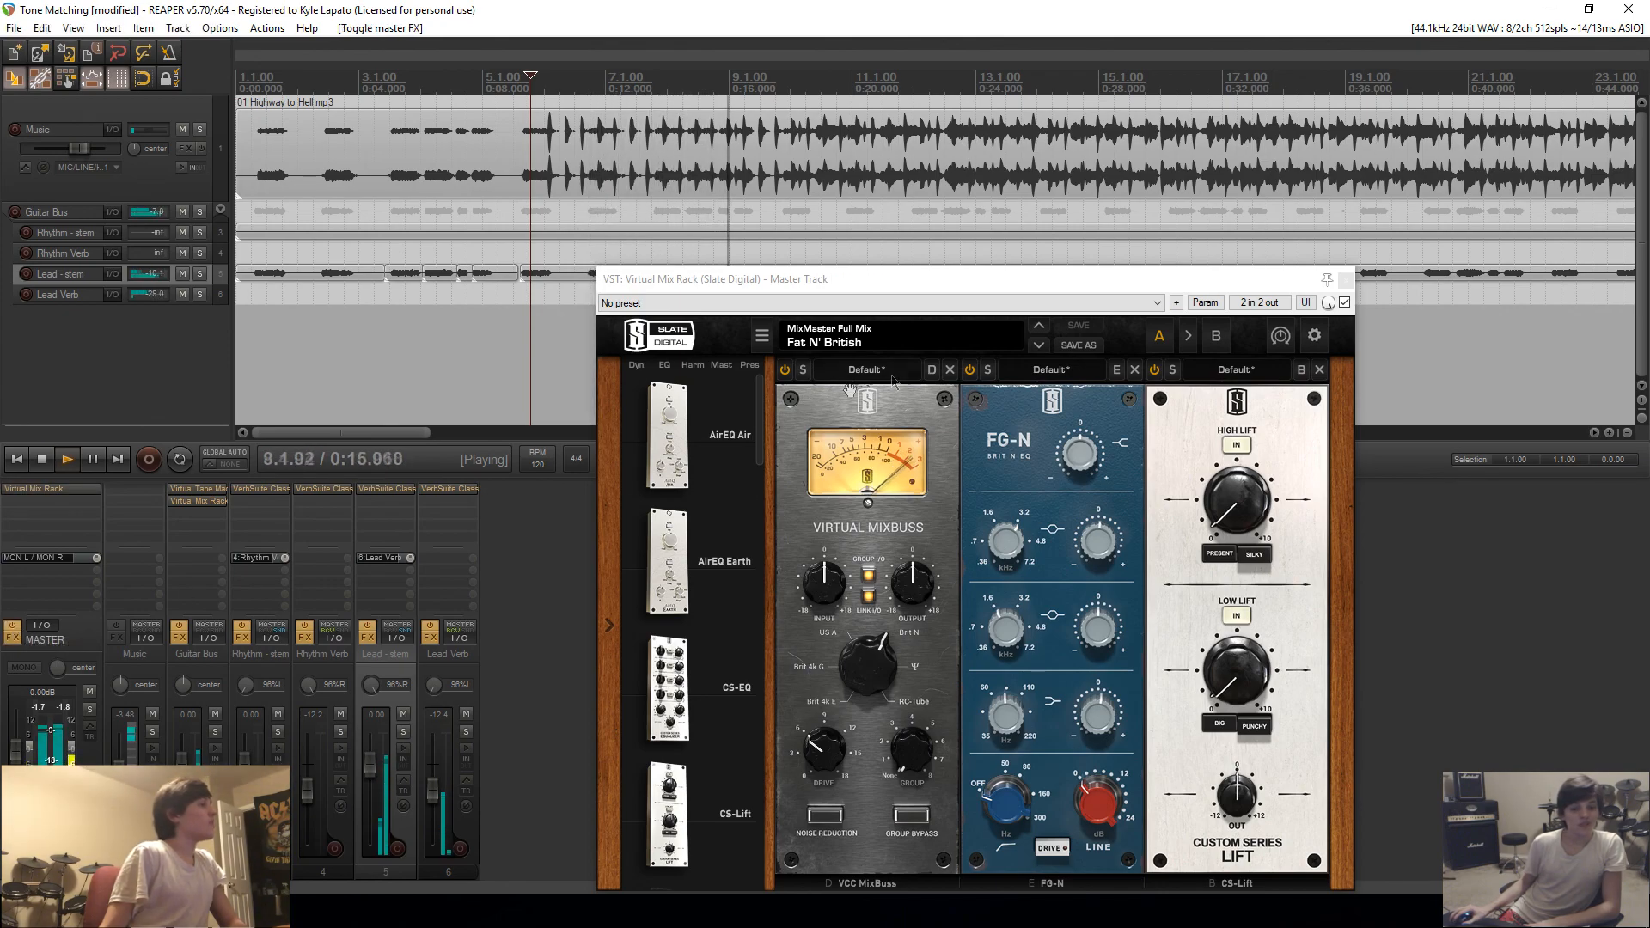
left_click_drag(1110, 284, 1082, 178)
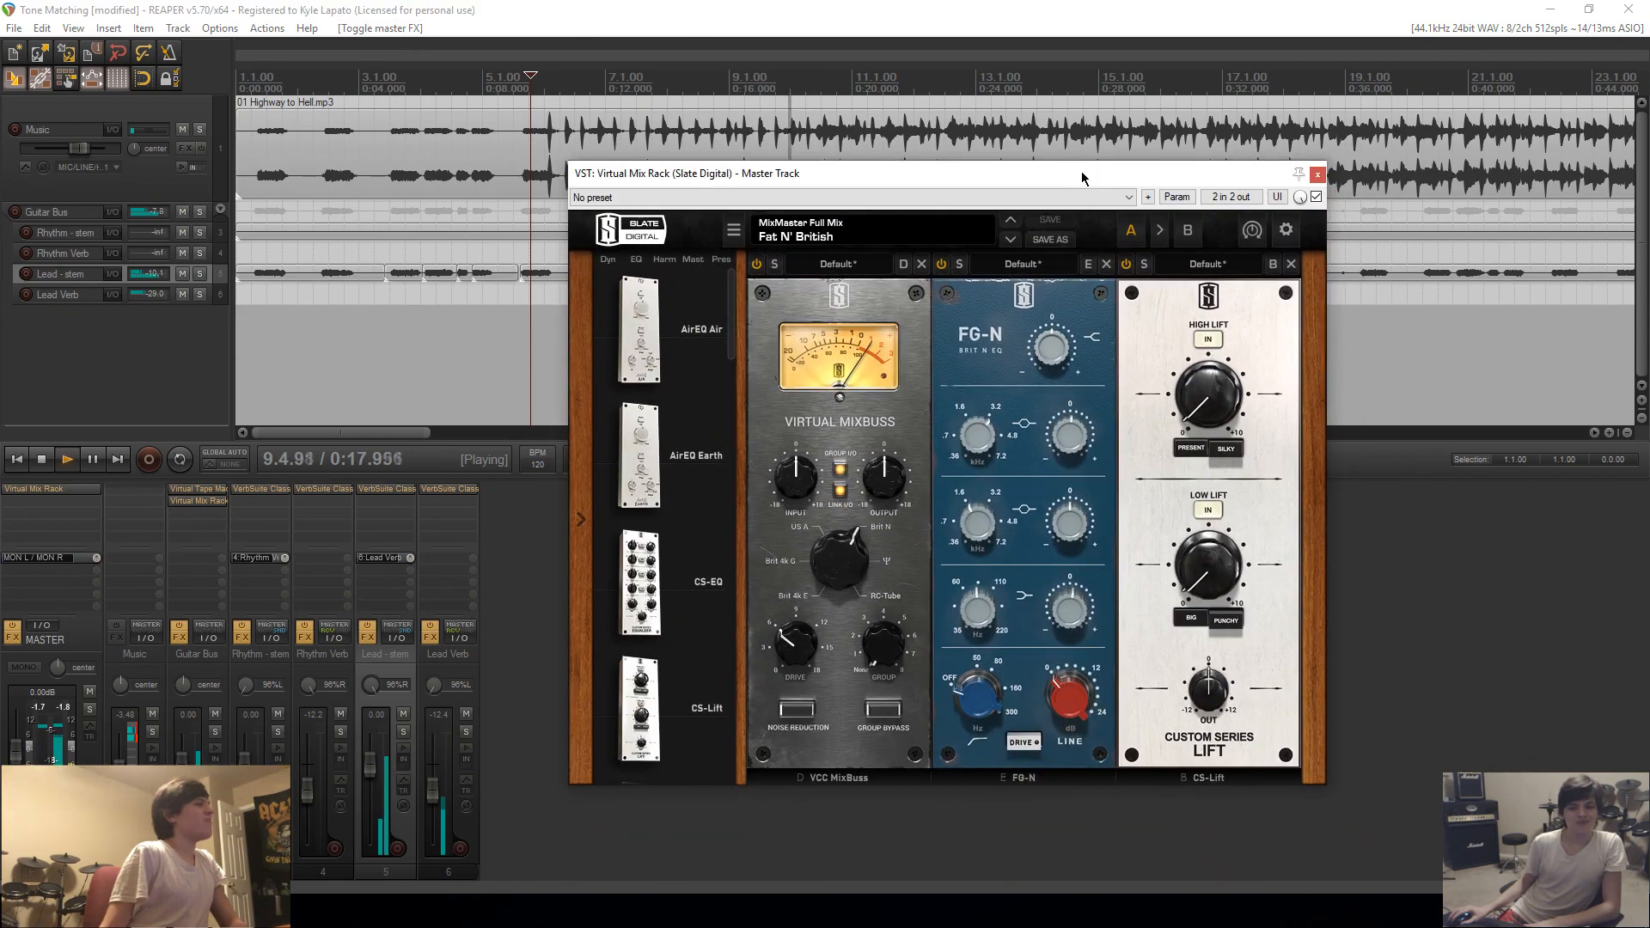
key("space")
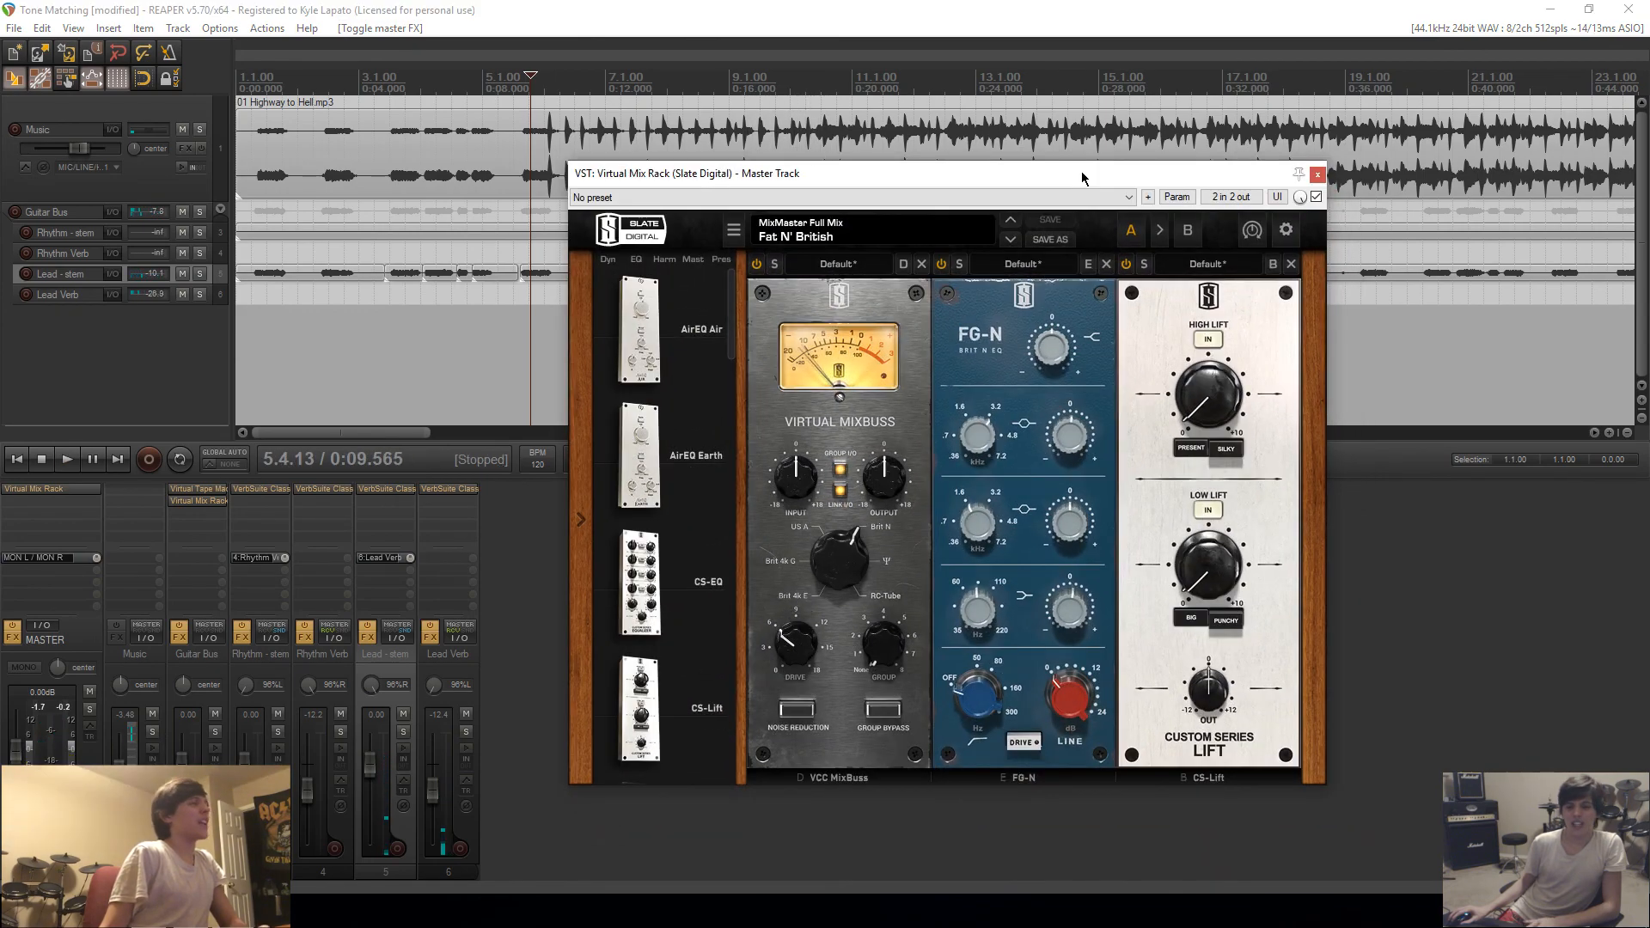
Step: Look through the Virtual Mix Rack's available modules, from the FG-116 models down to VCC MixBuss
scroll(685, 433, "down", 5)
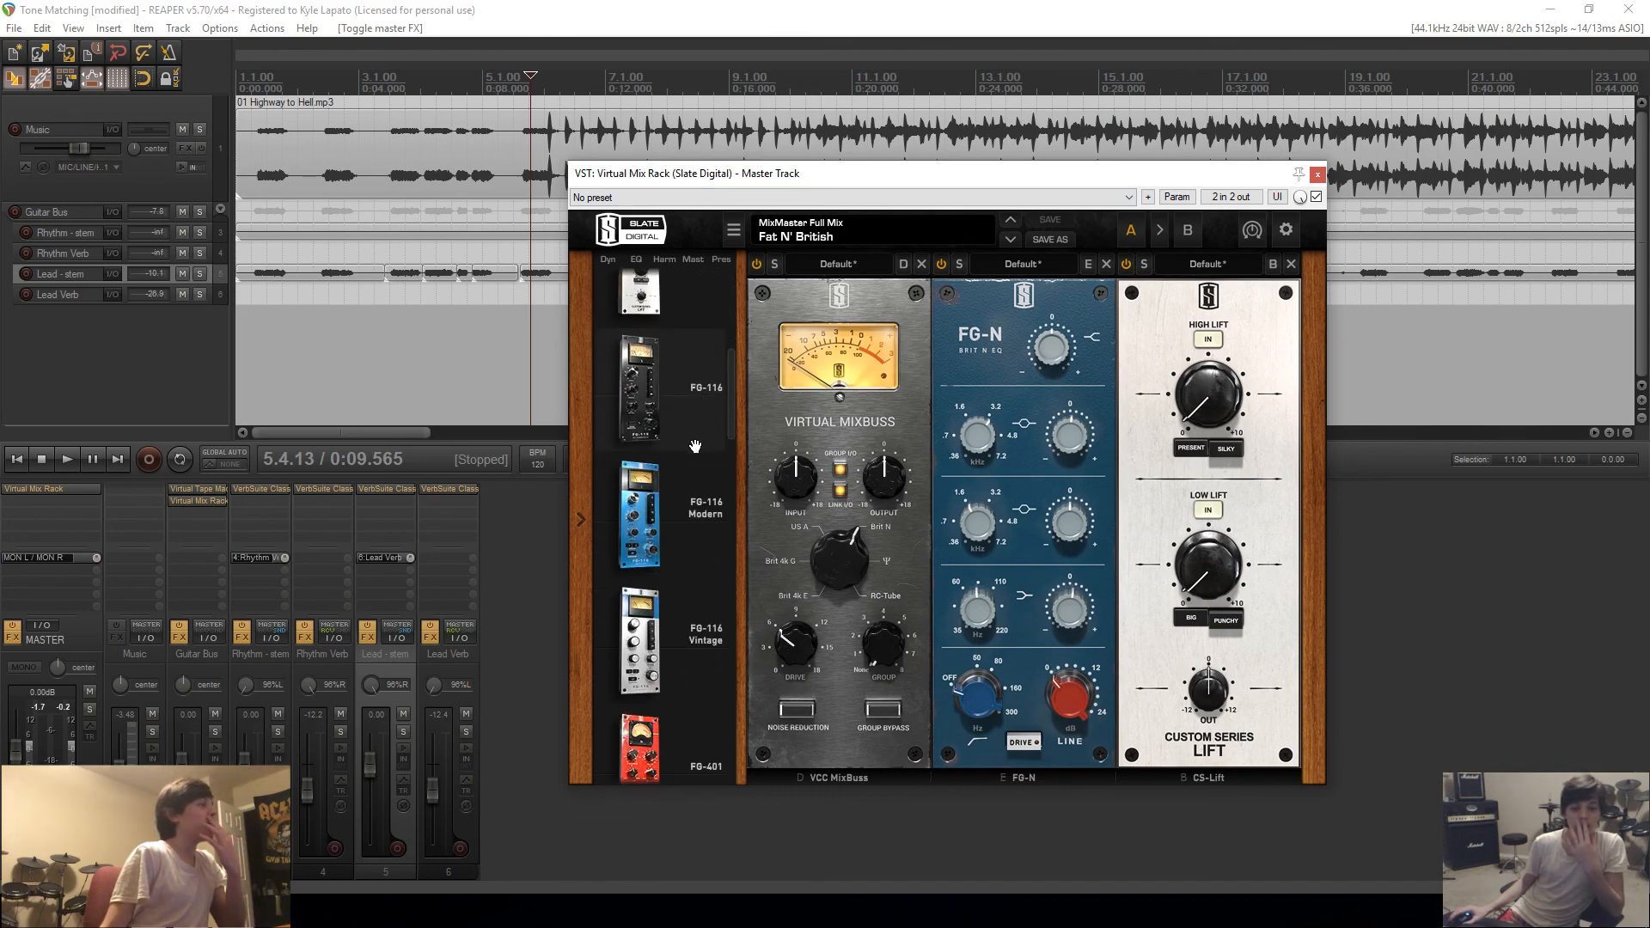
scroll(647, 492, "down", 3)
scroll(674, 452, "down", 1)
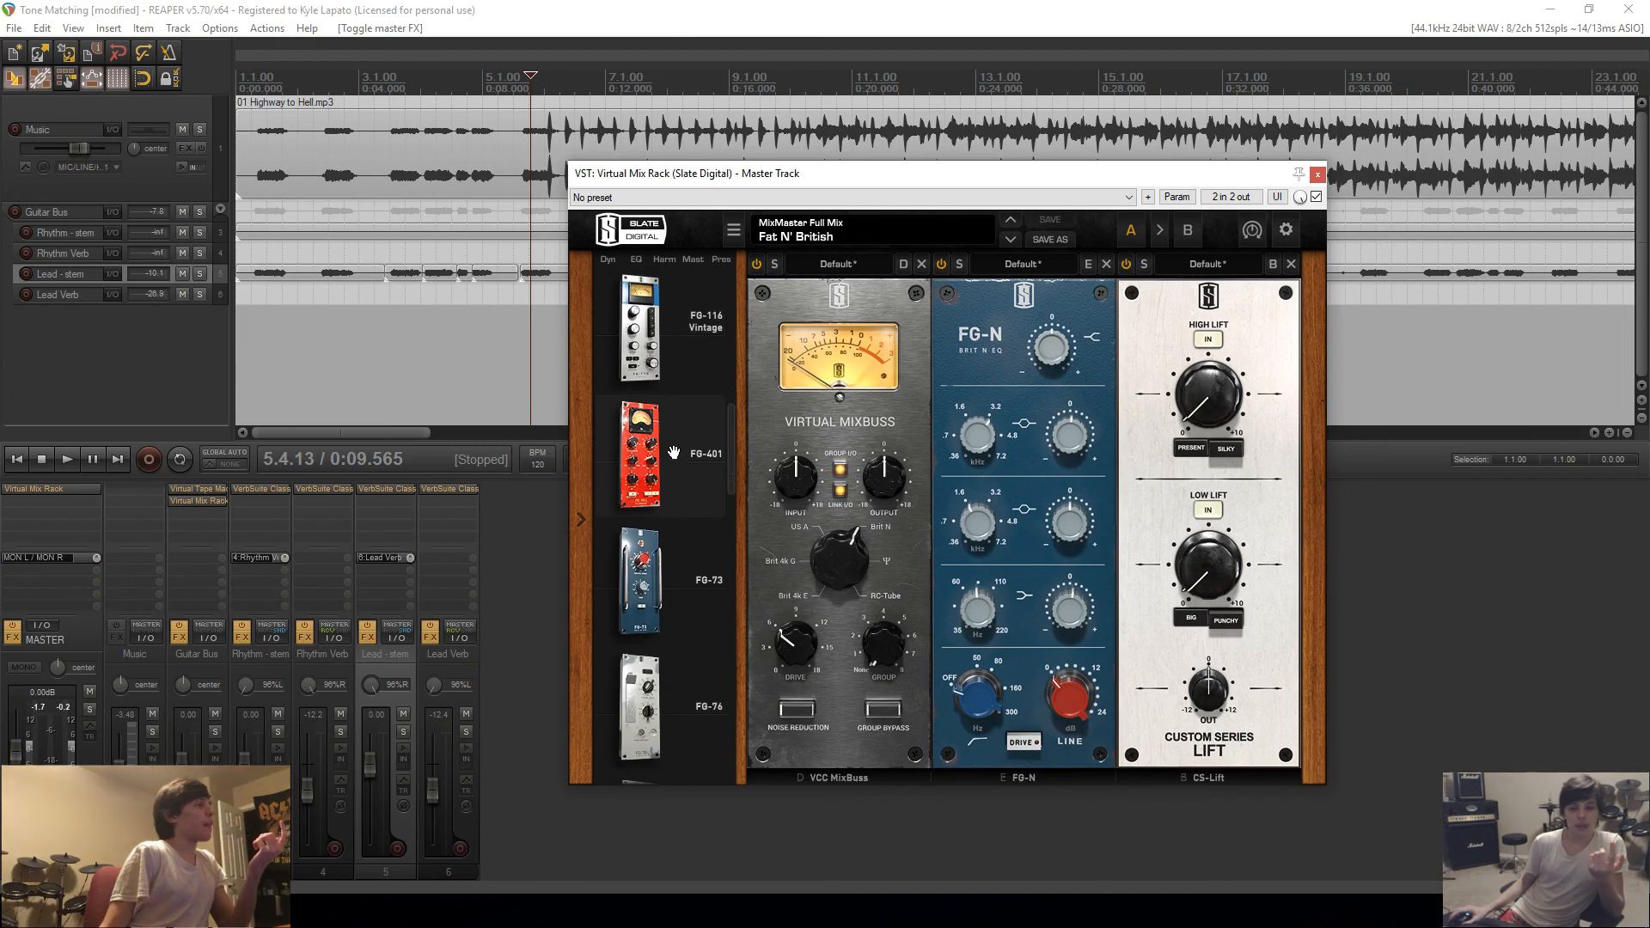
scroll(674, 452, "down", 1)
scroll(674, 452, "down", 6)
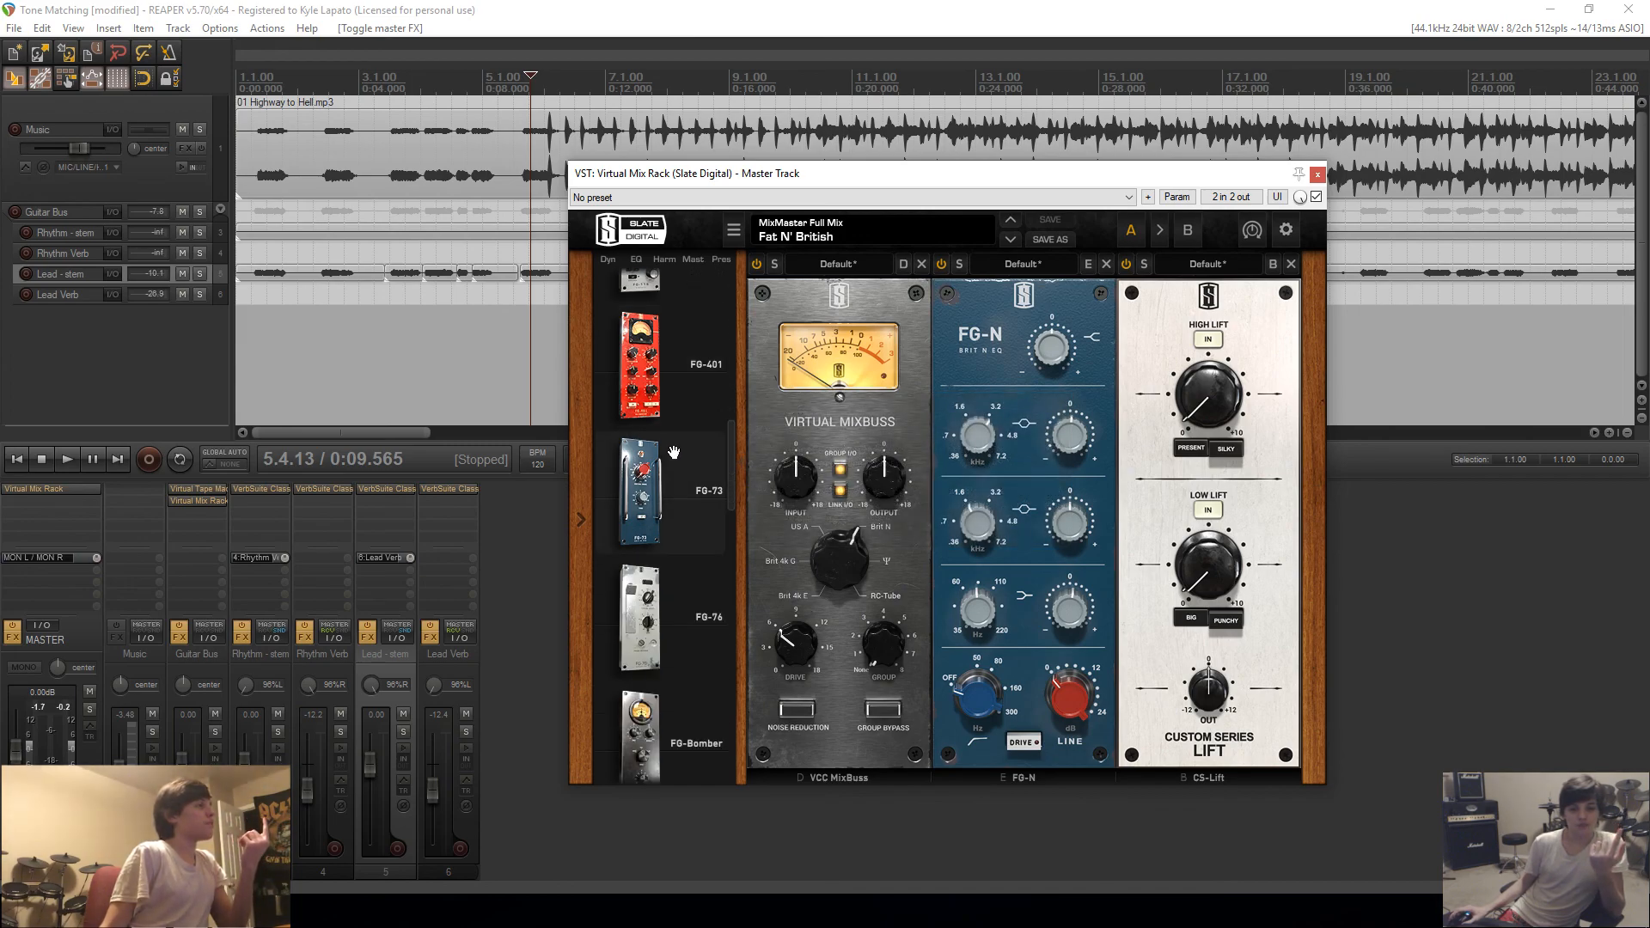
scroll(673, 453, "down", 5)
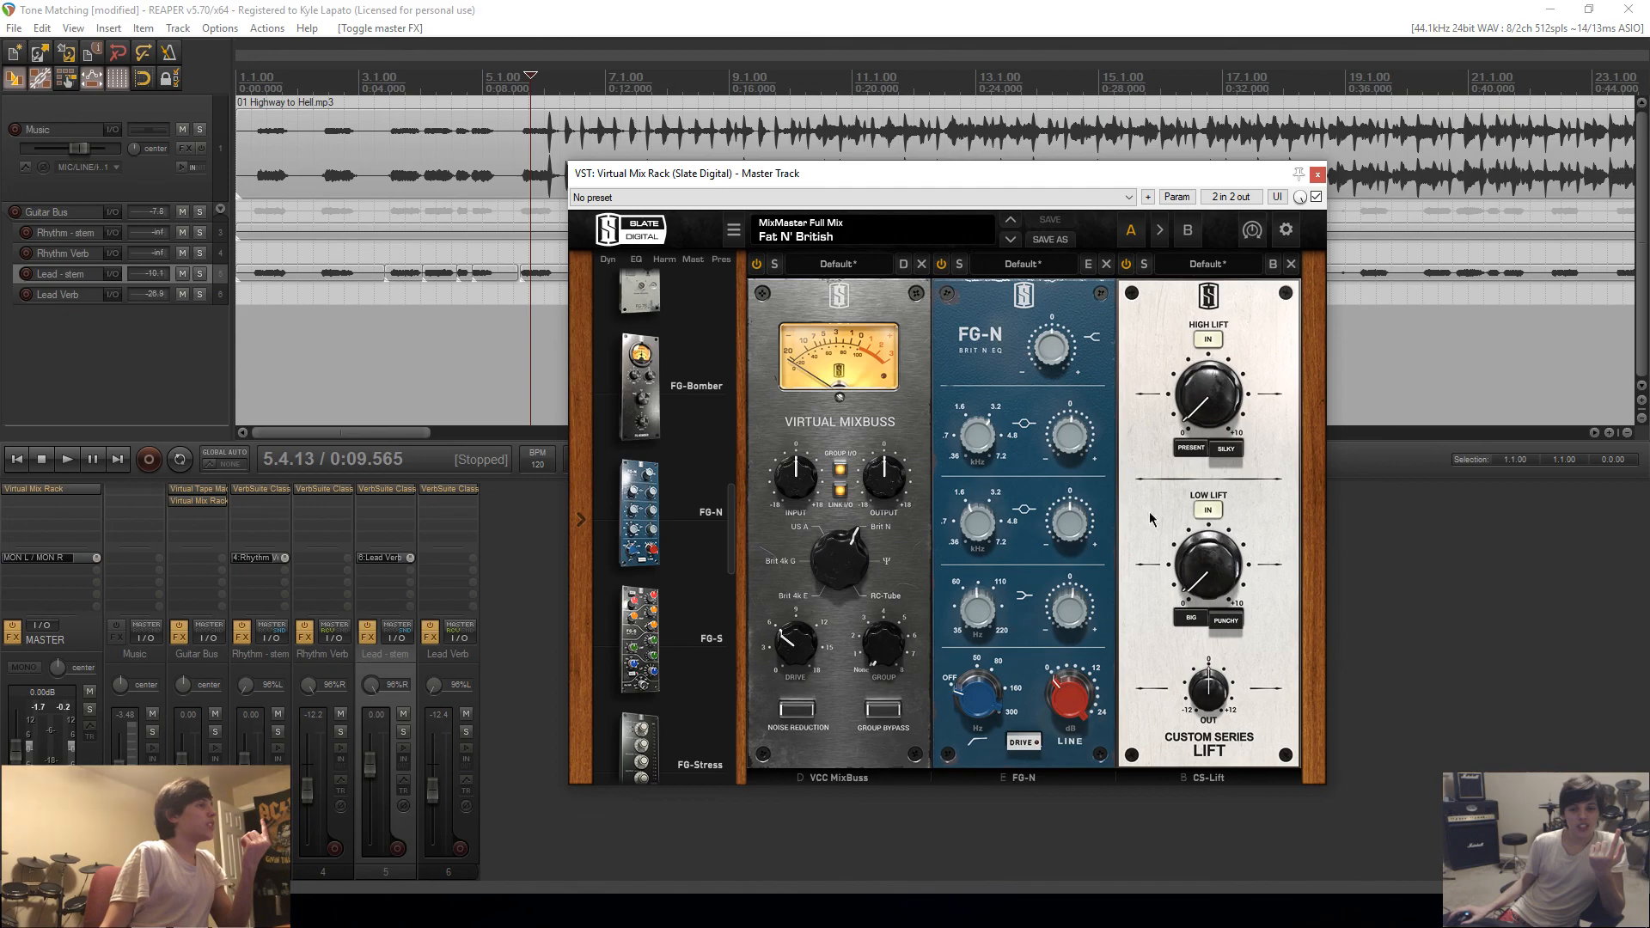
scroll(714, 514, "down", 3)
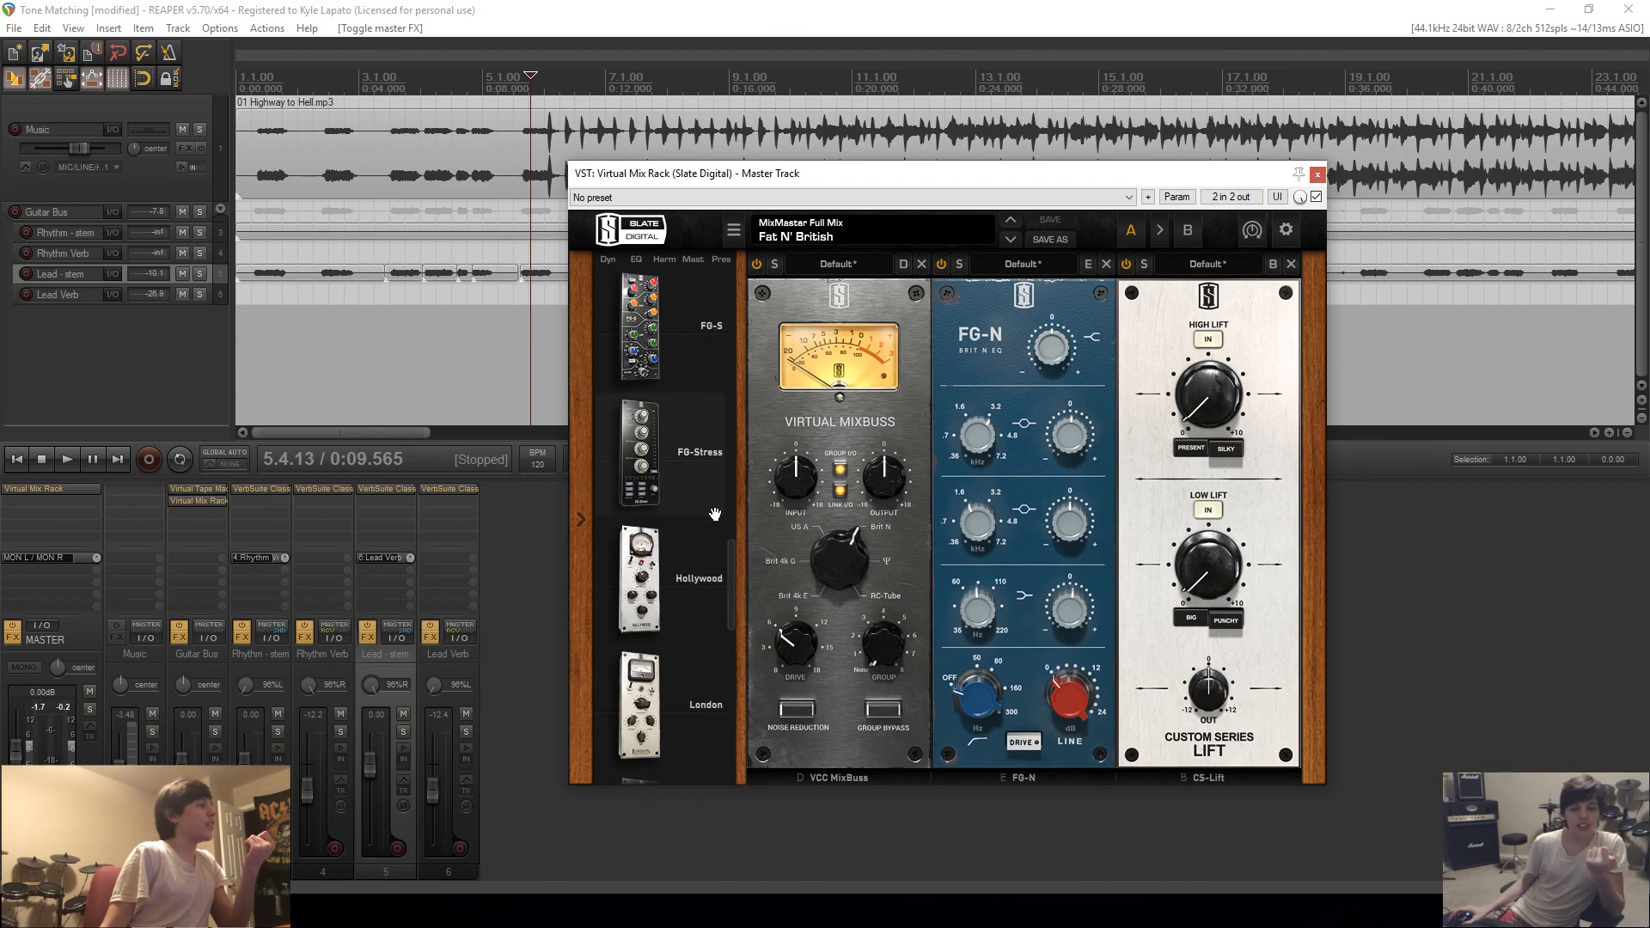
scroll(714, 514, "up", 2)
scroll(714, 514, "up", 5)
scroll(714, 514, "down", 4)
scroll(688, 431, "down", 7)
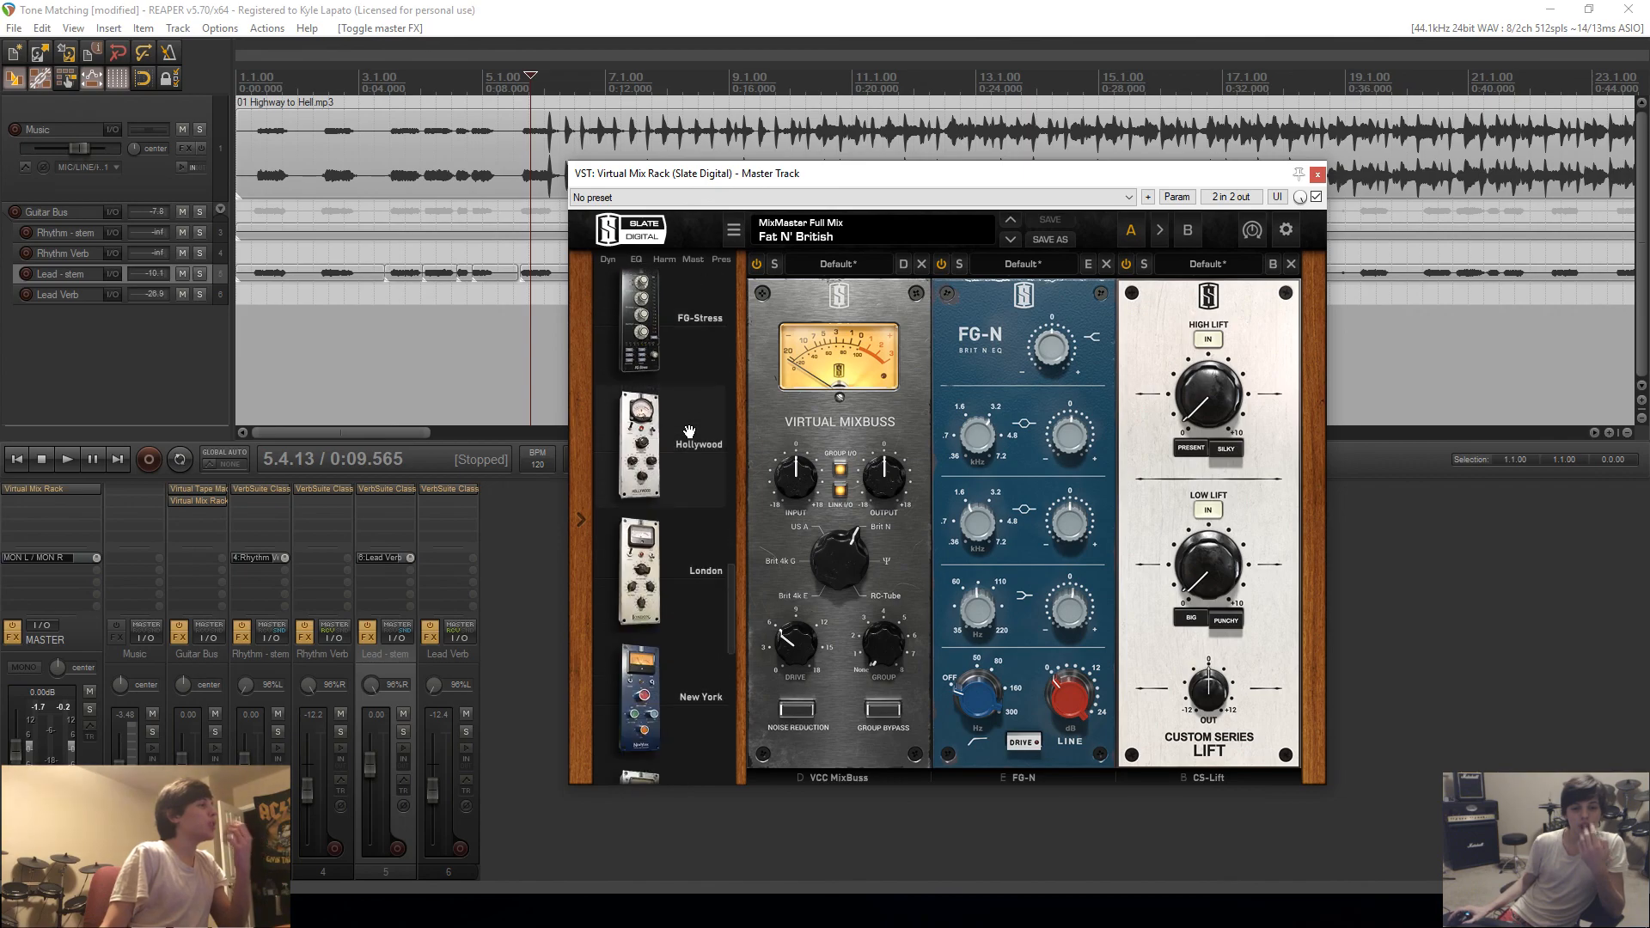
scroll(688, 432, "down", 1)
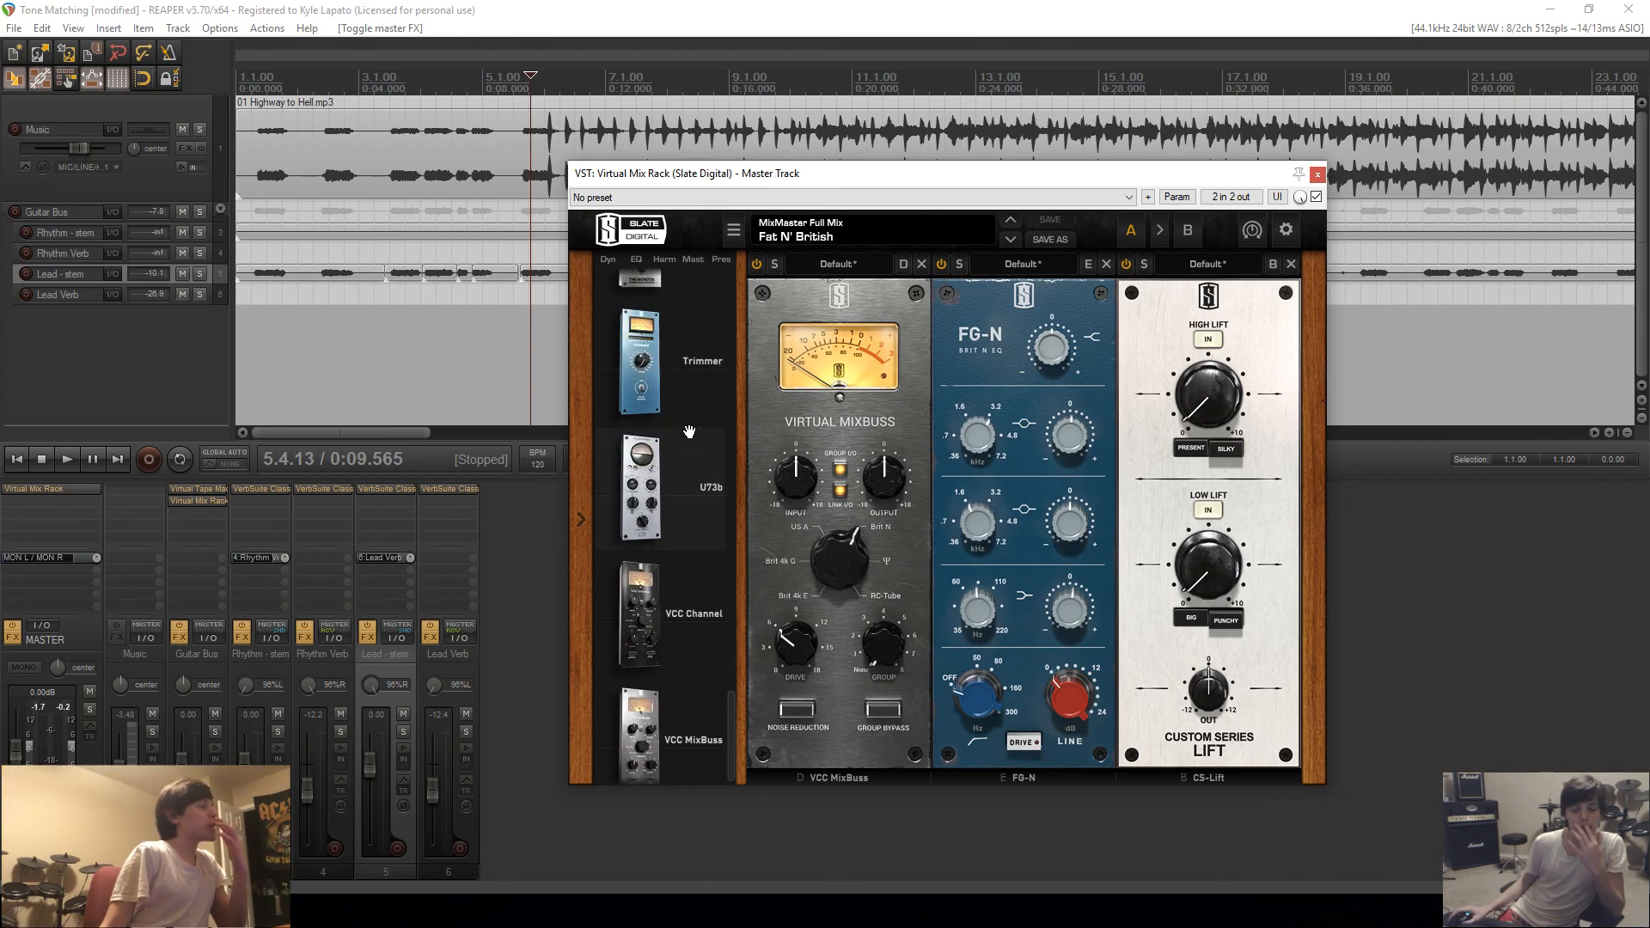
Step: Try the U73b module at the end of the master rack, check its presets, remove it, and look through the other modules
left_click_drag(687, 479, 1061, 453)
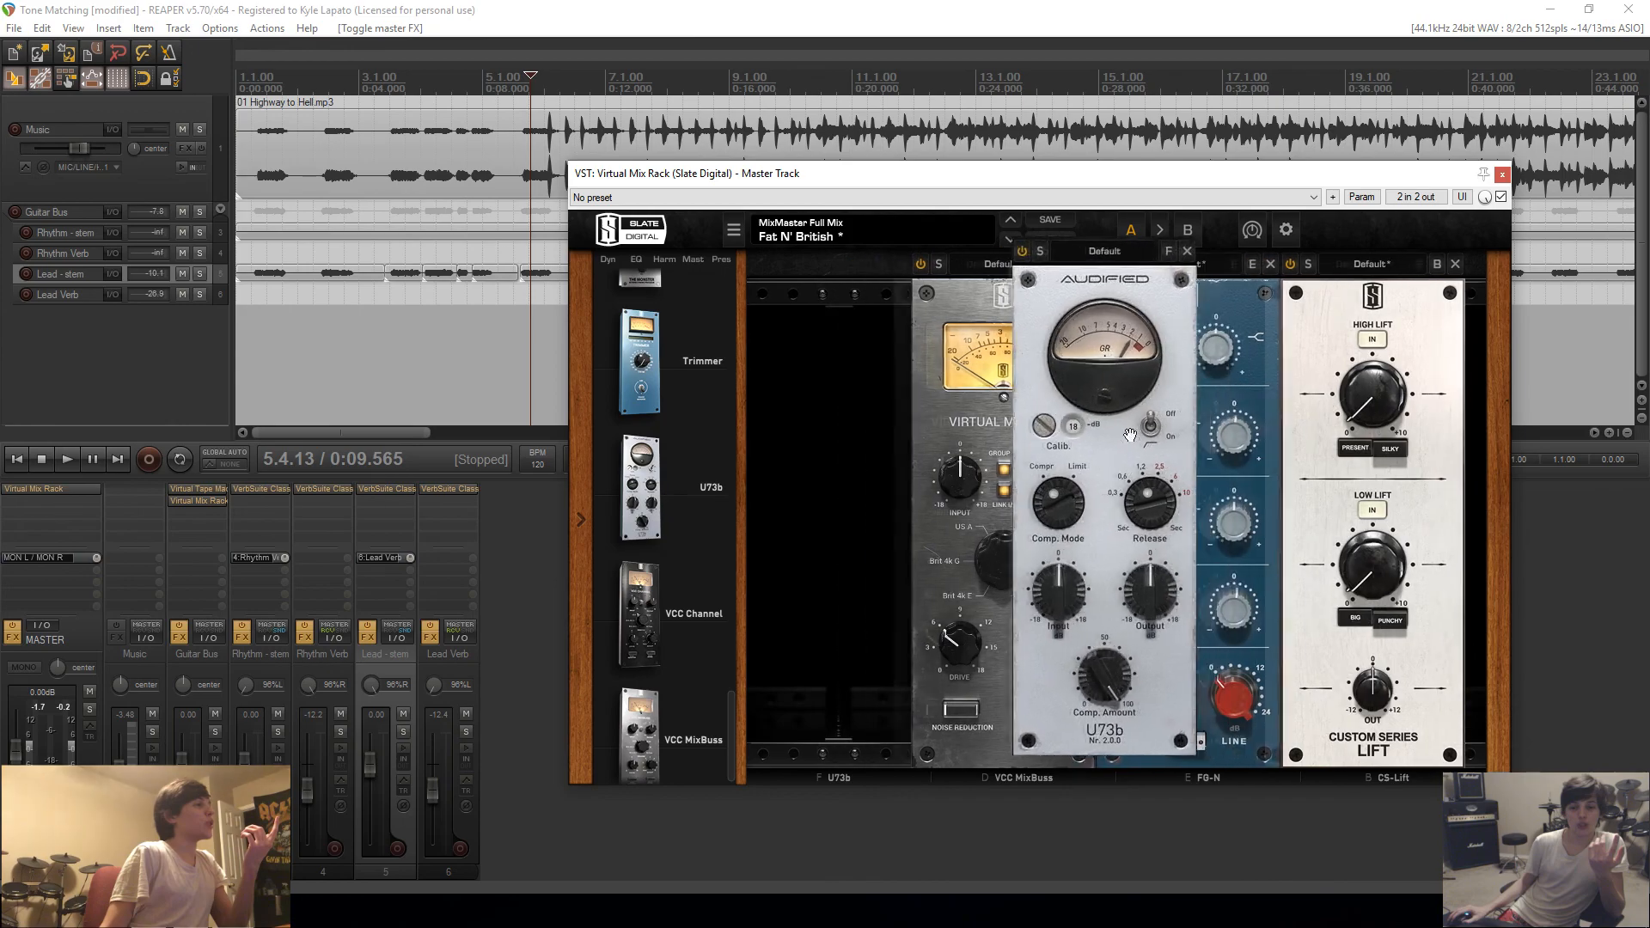
left_click(1414, 267)
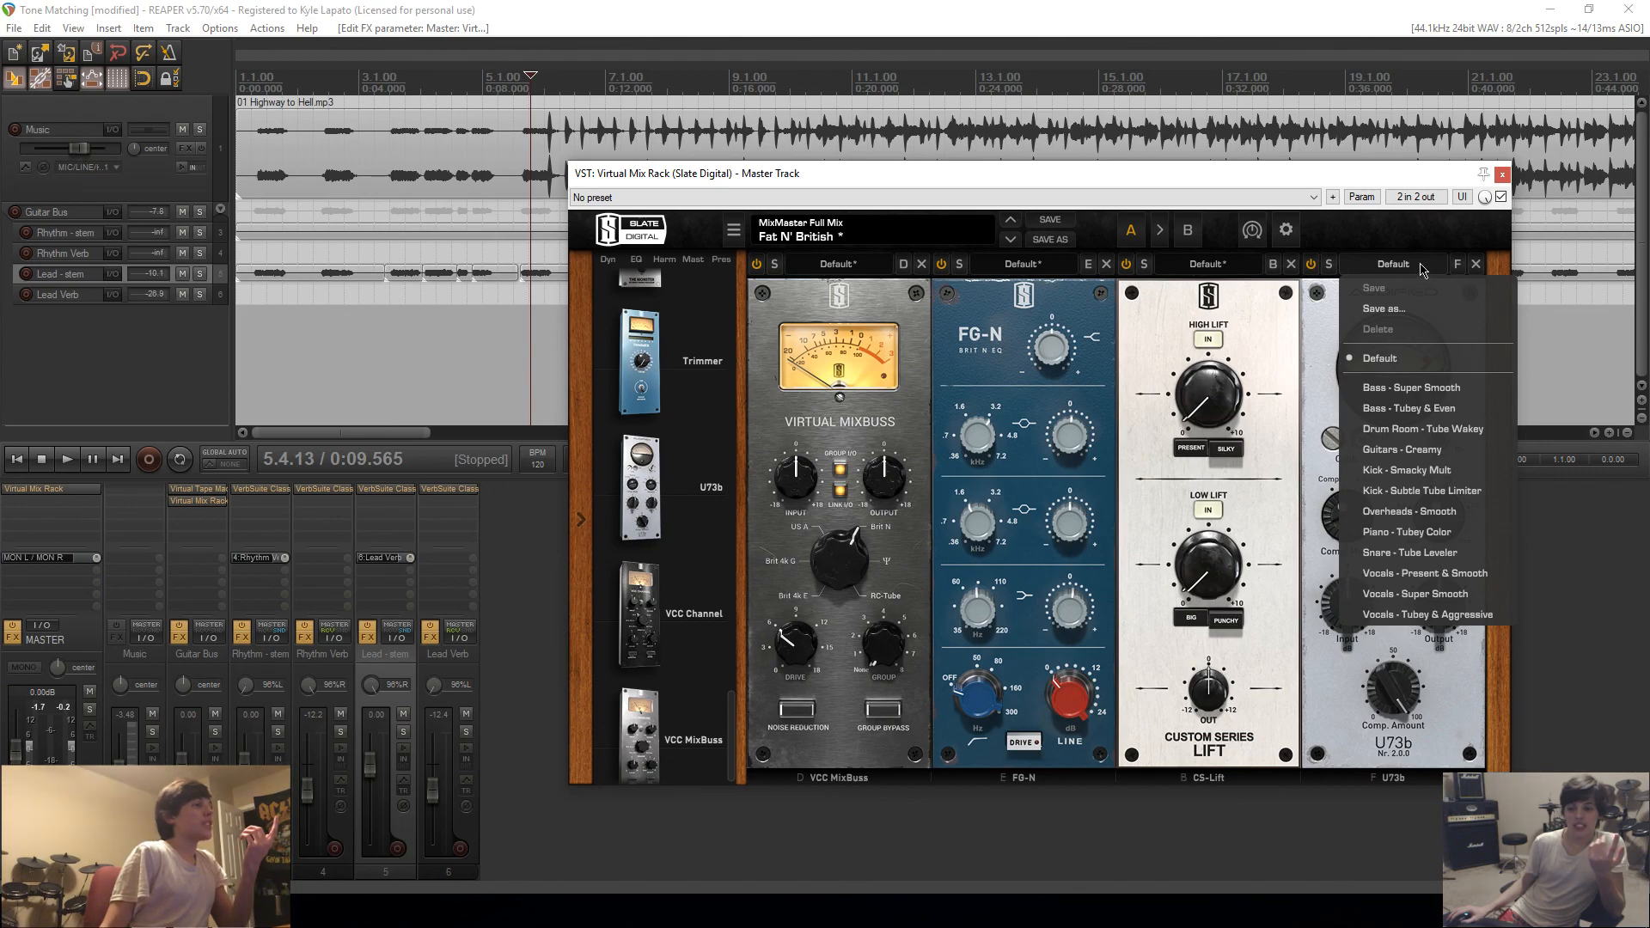
left_click(1410, 229)
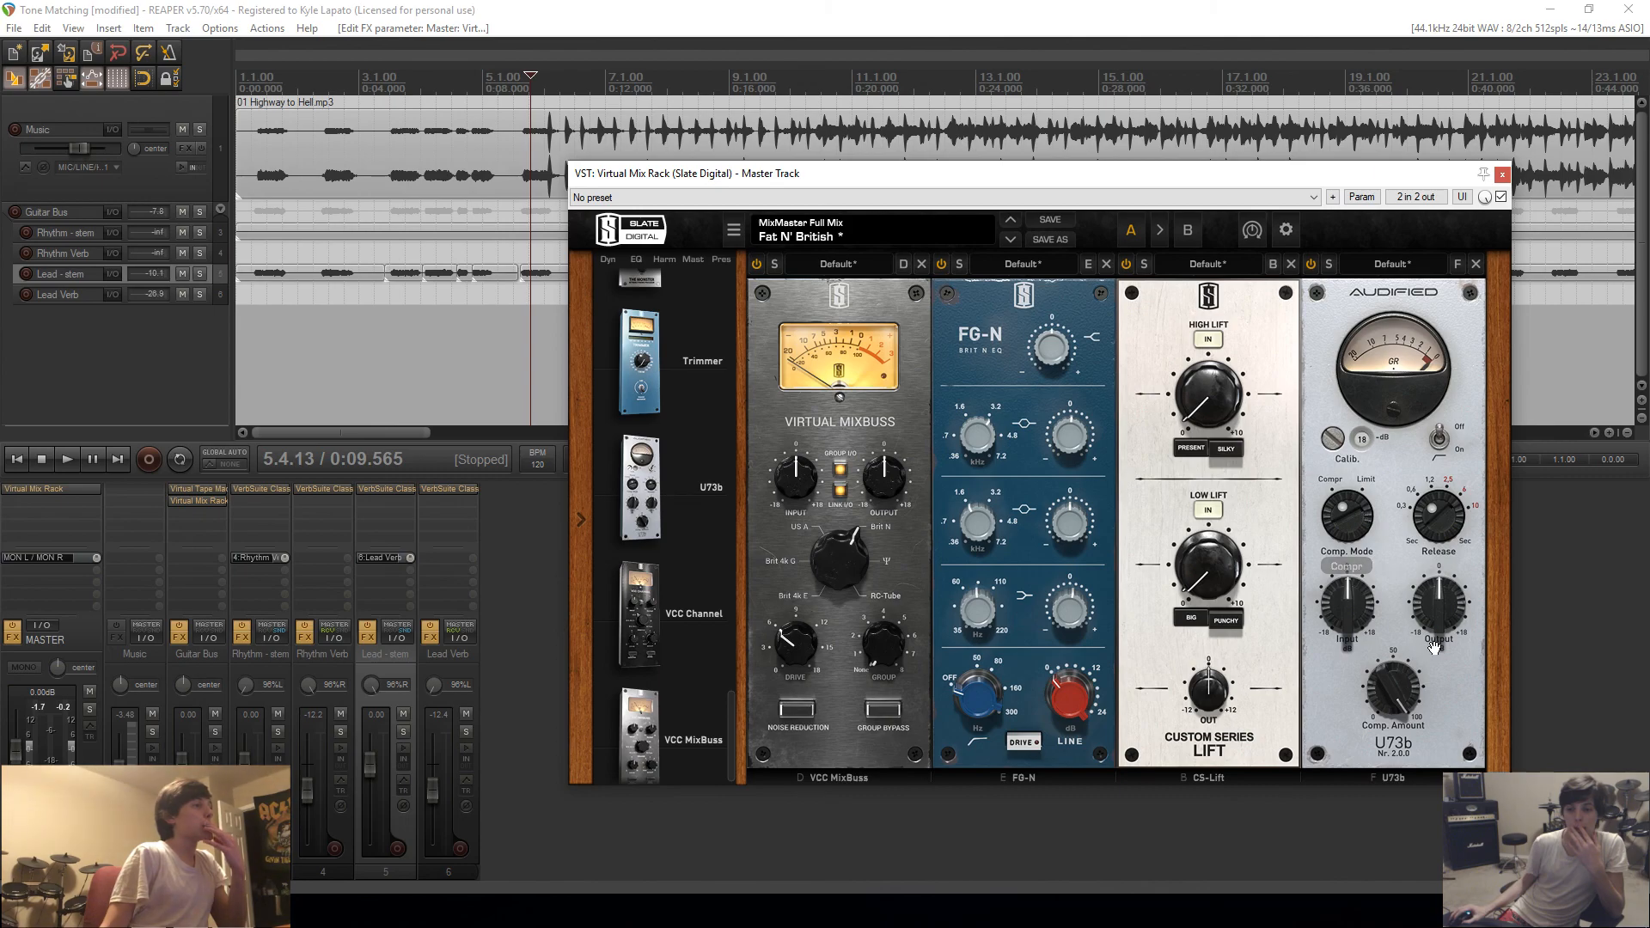
left_click(1476, 264)
scroll(695, 514, "up", 5)
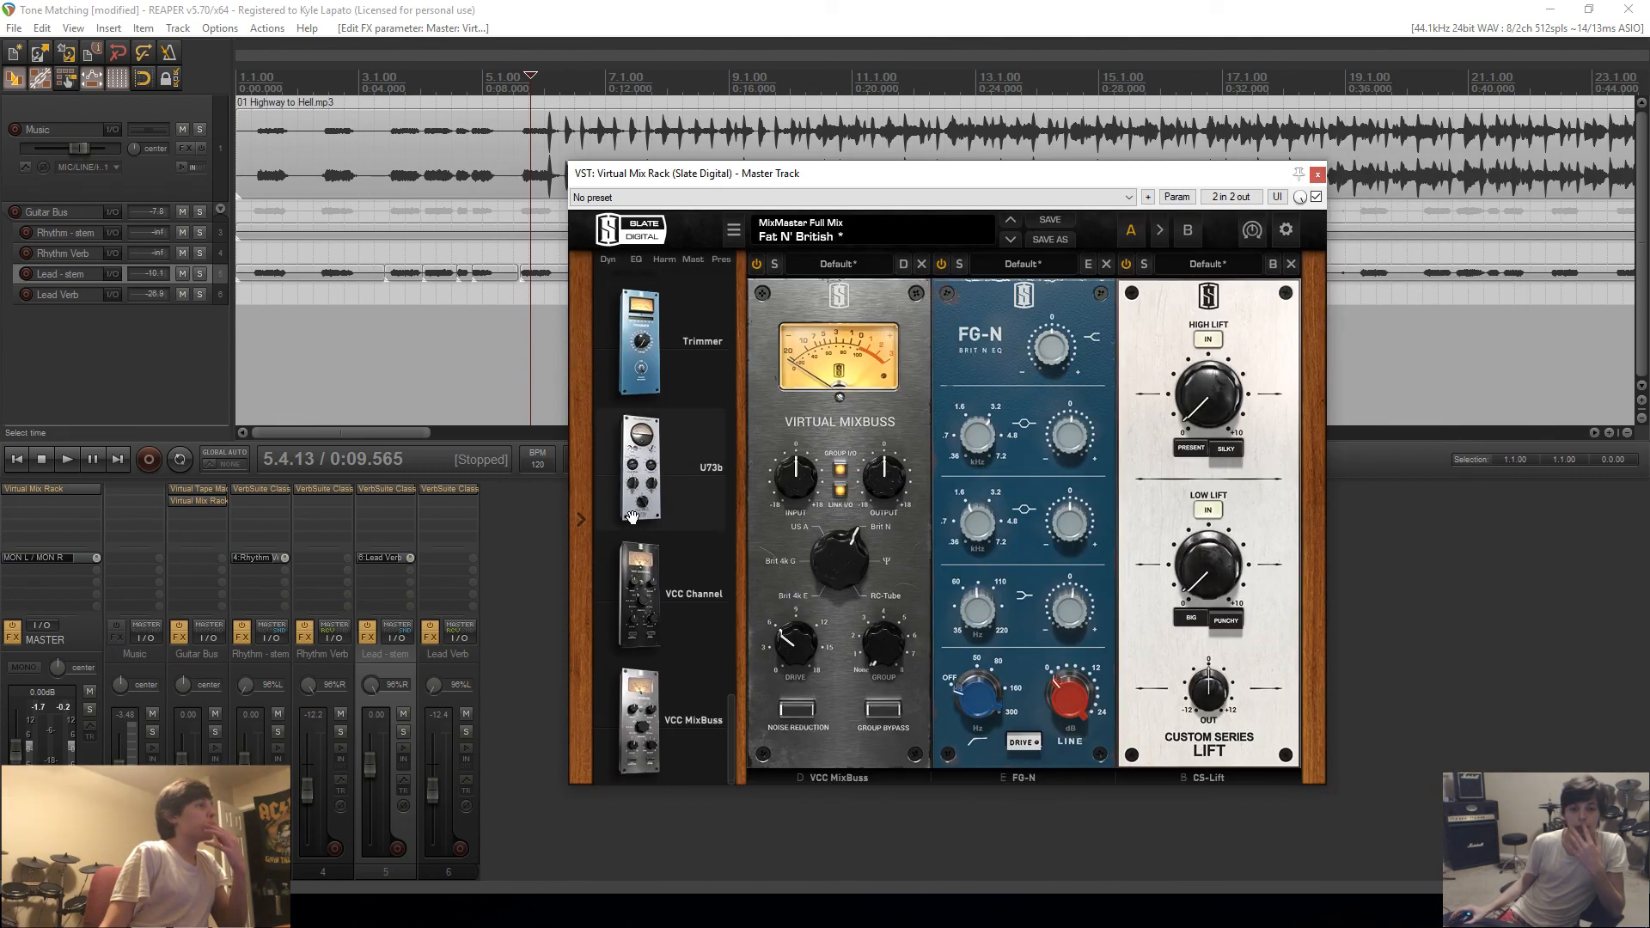
scroll(695, 514, "up", 5)
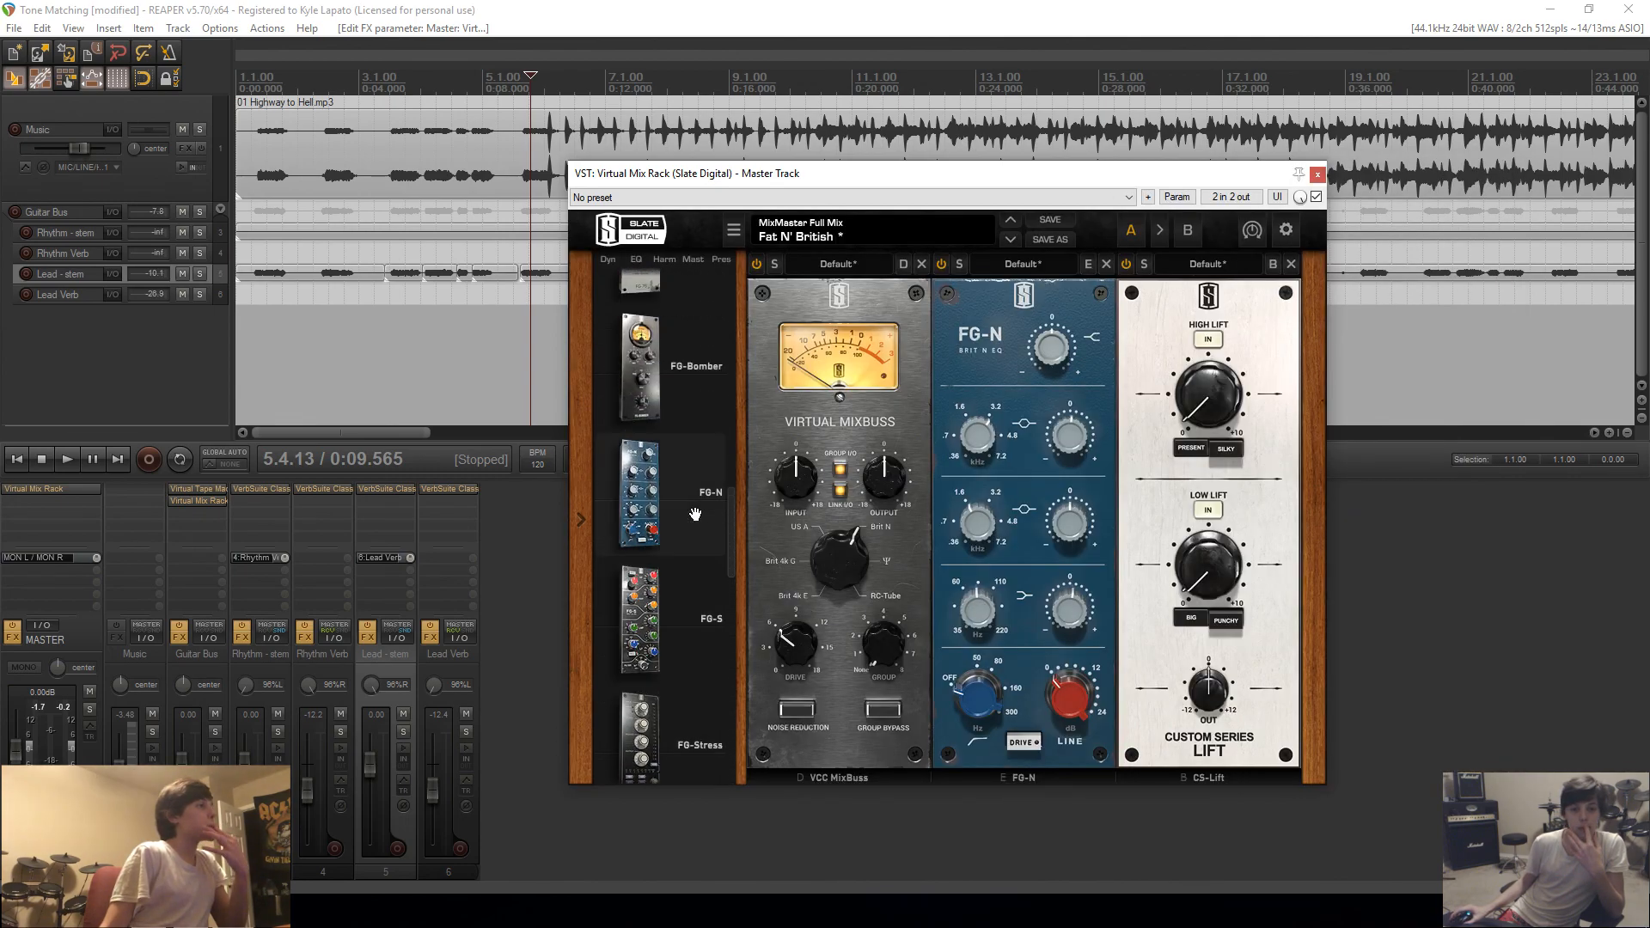
scroll(695, 514, "up", 5)
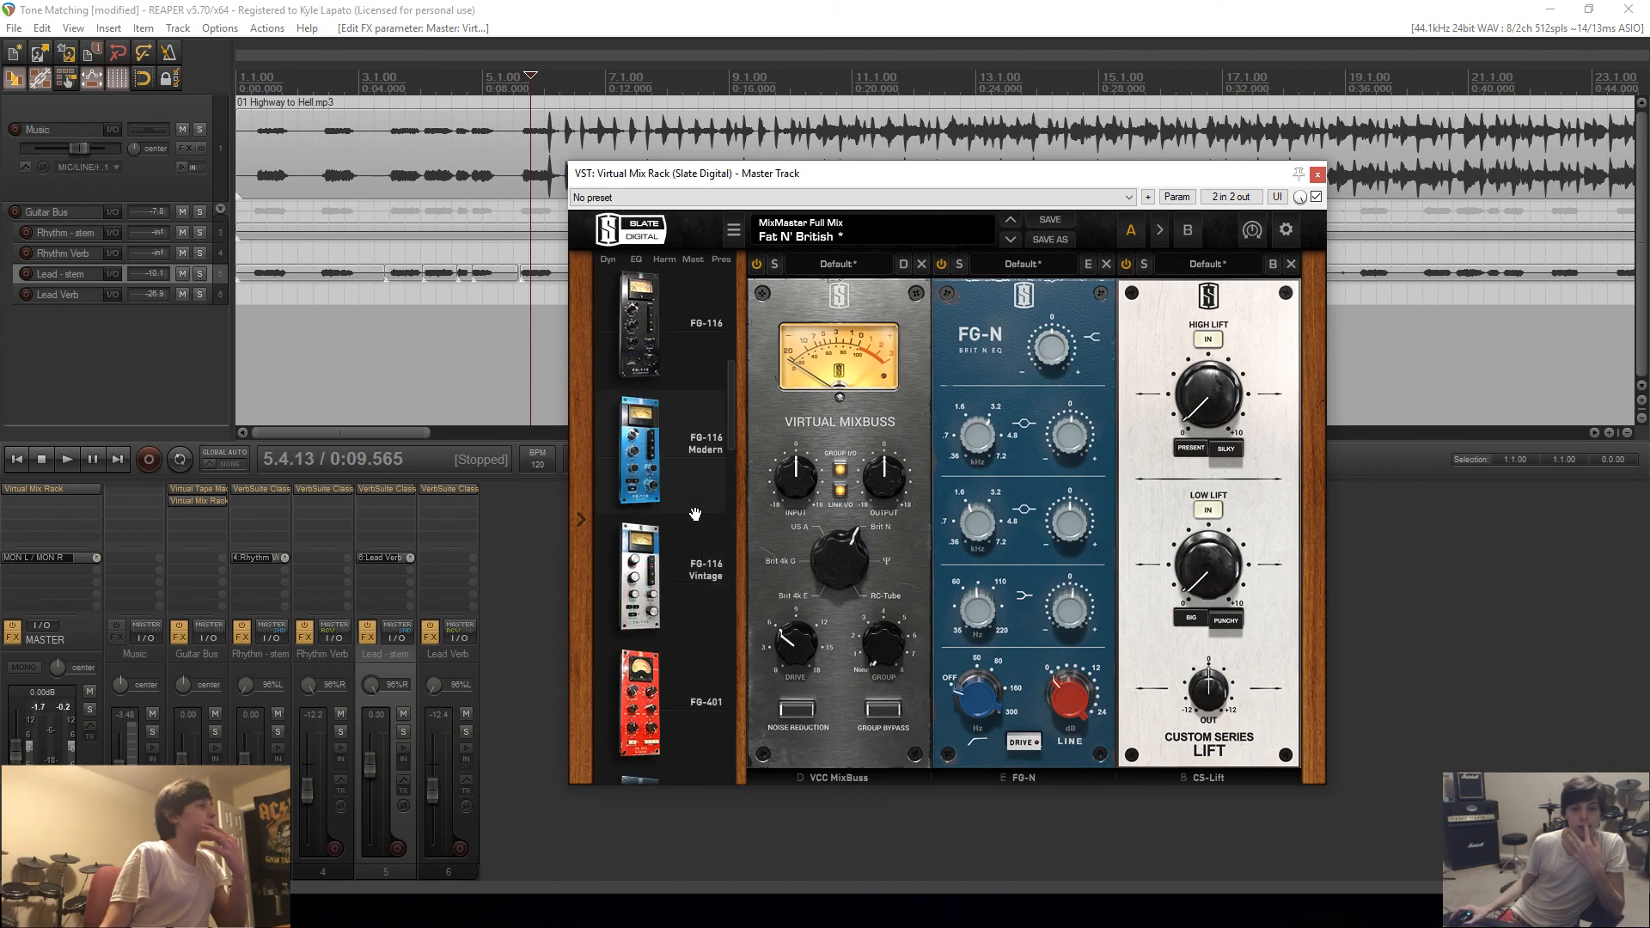
scroll(695, 514, "down", 5)
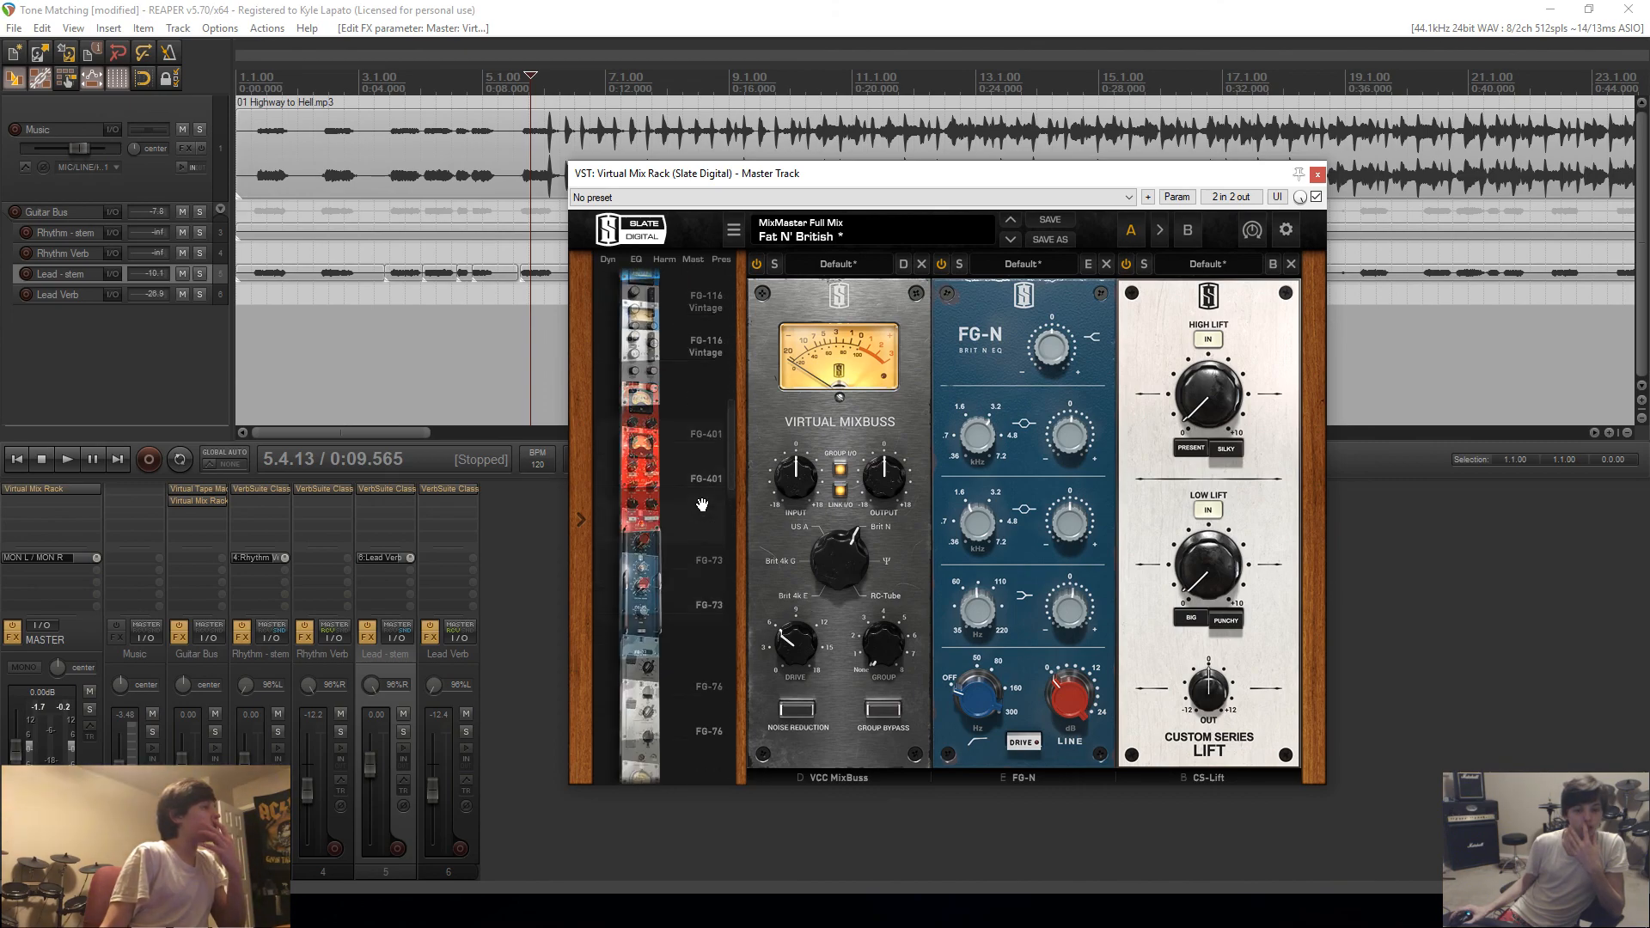
Step: Close the Virtual Mix Rack window and add VBC FG-Grey after it on the Master track
left_click(1317, 174)
double_click(17, 507)
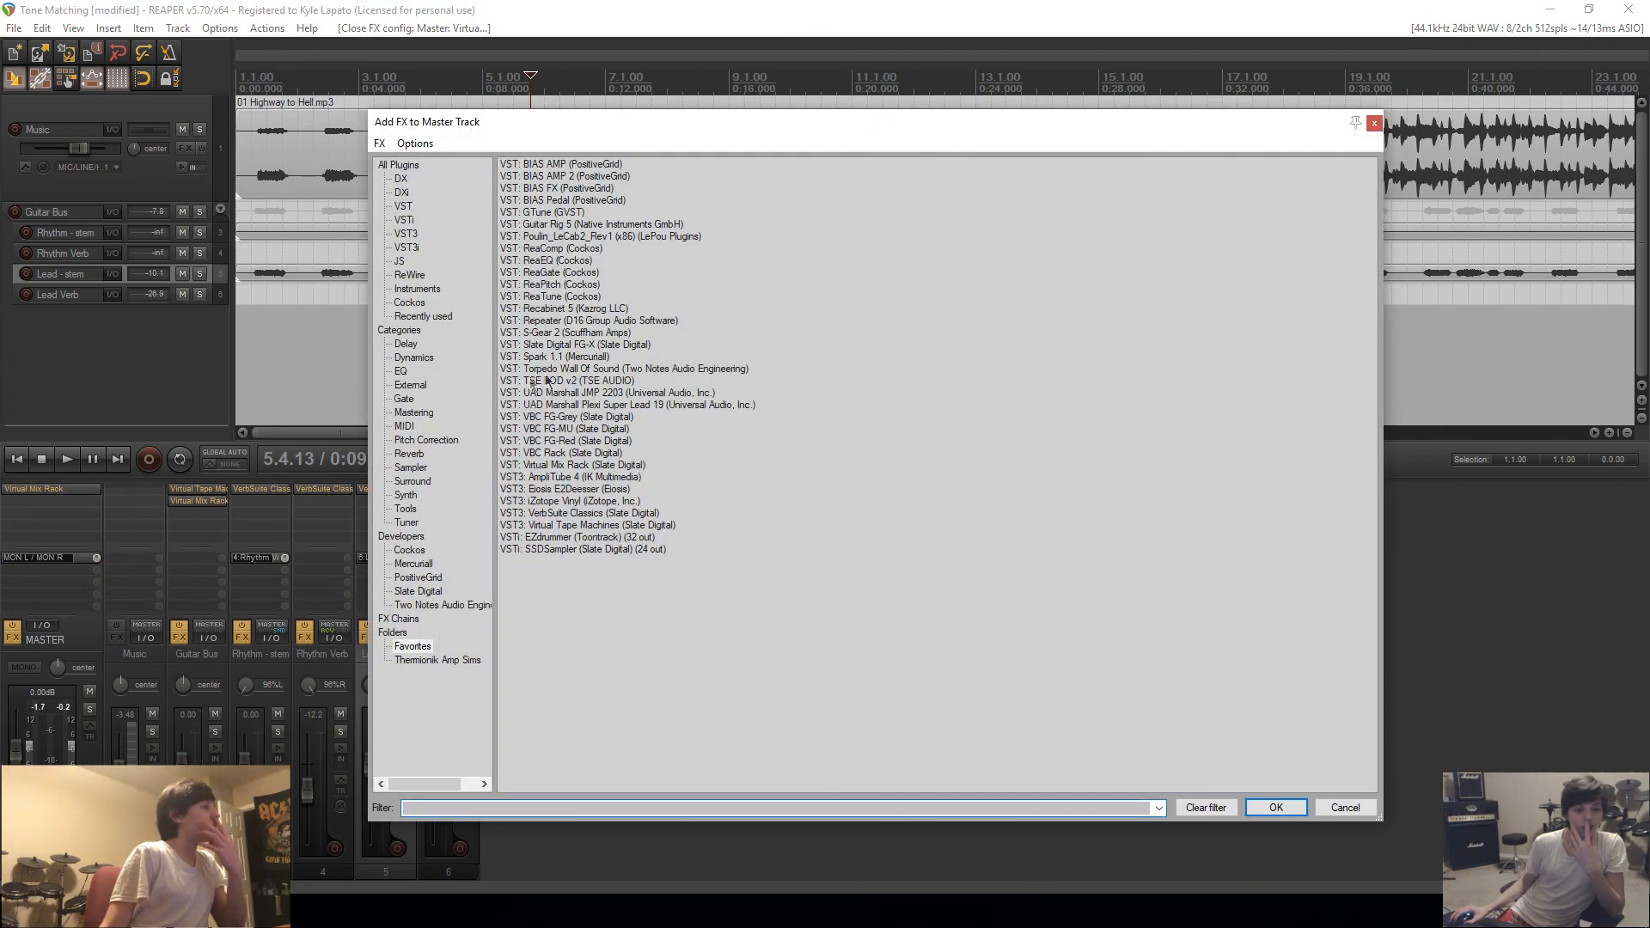
left_click(594, 418)
left_click(1275, 808)
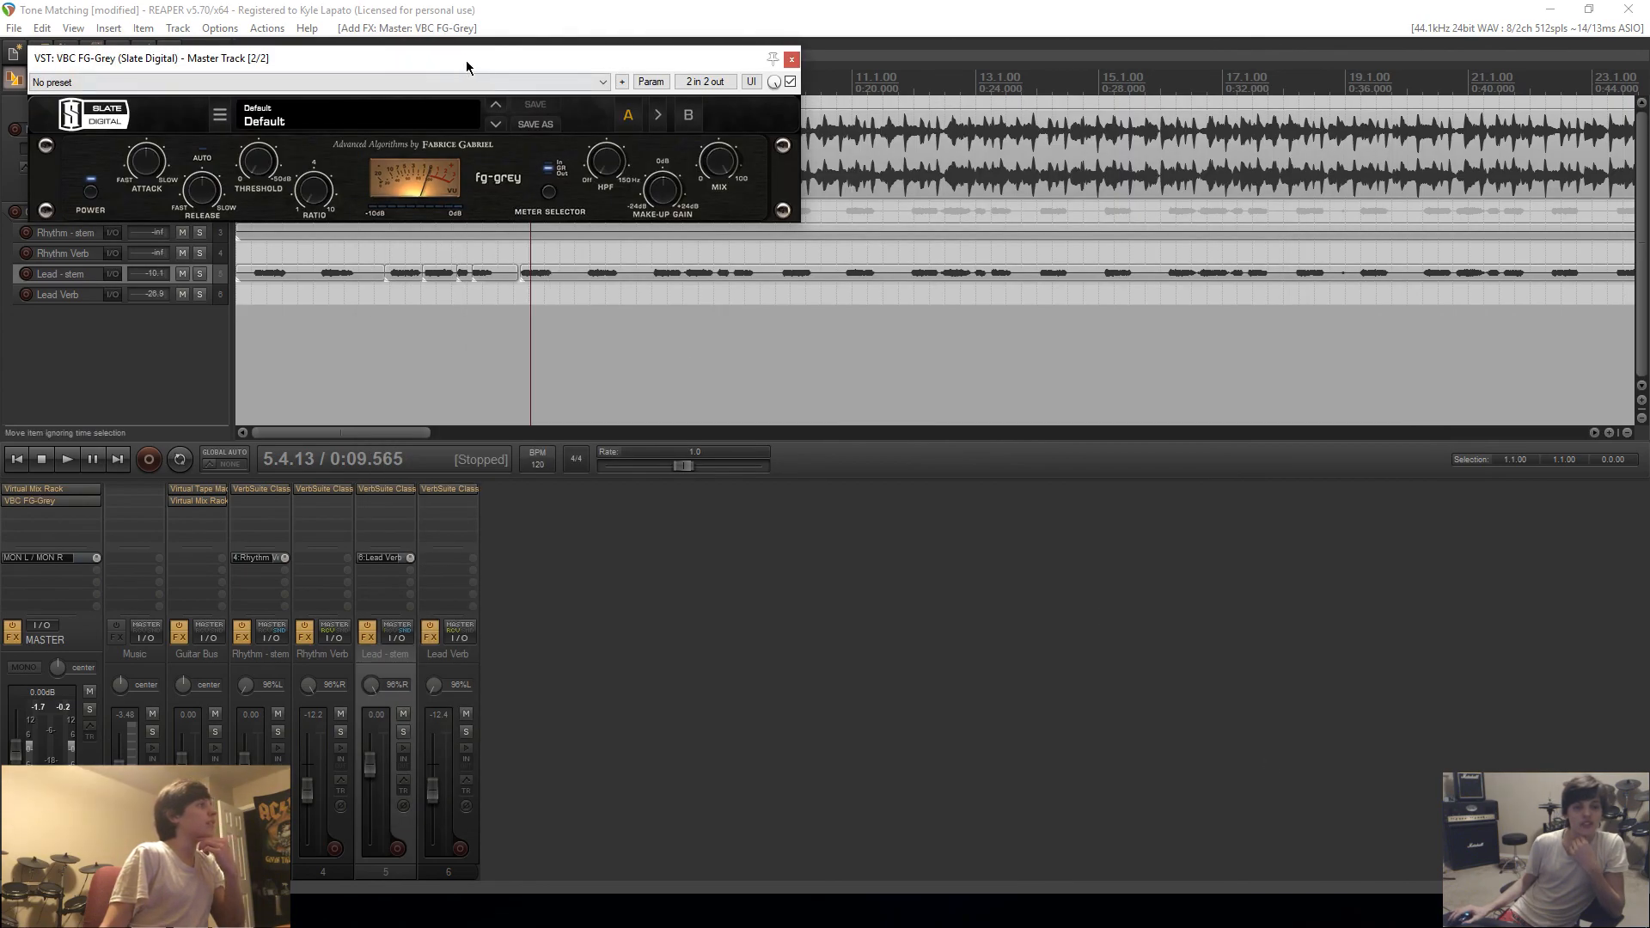
Step: Load the Galactic Gypsy preset Mix control in VBC FG-Grey on the Master track
left_click_drag(466, 60, 785, 256)
left_click(624, 310)
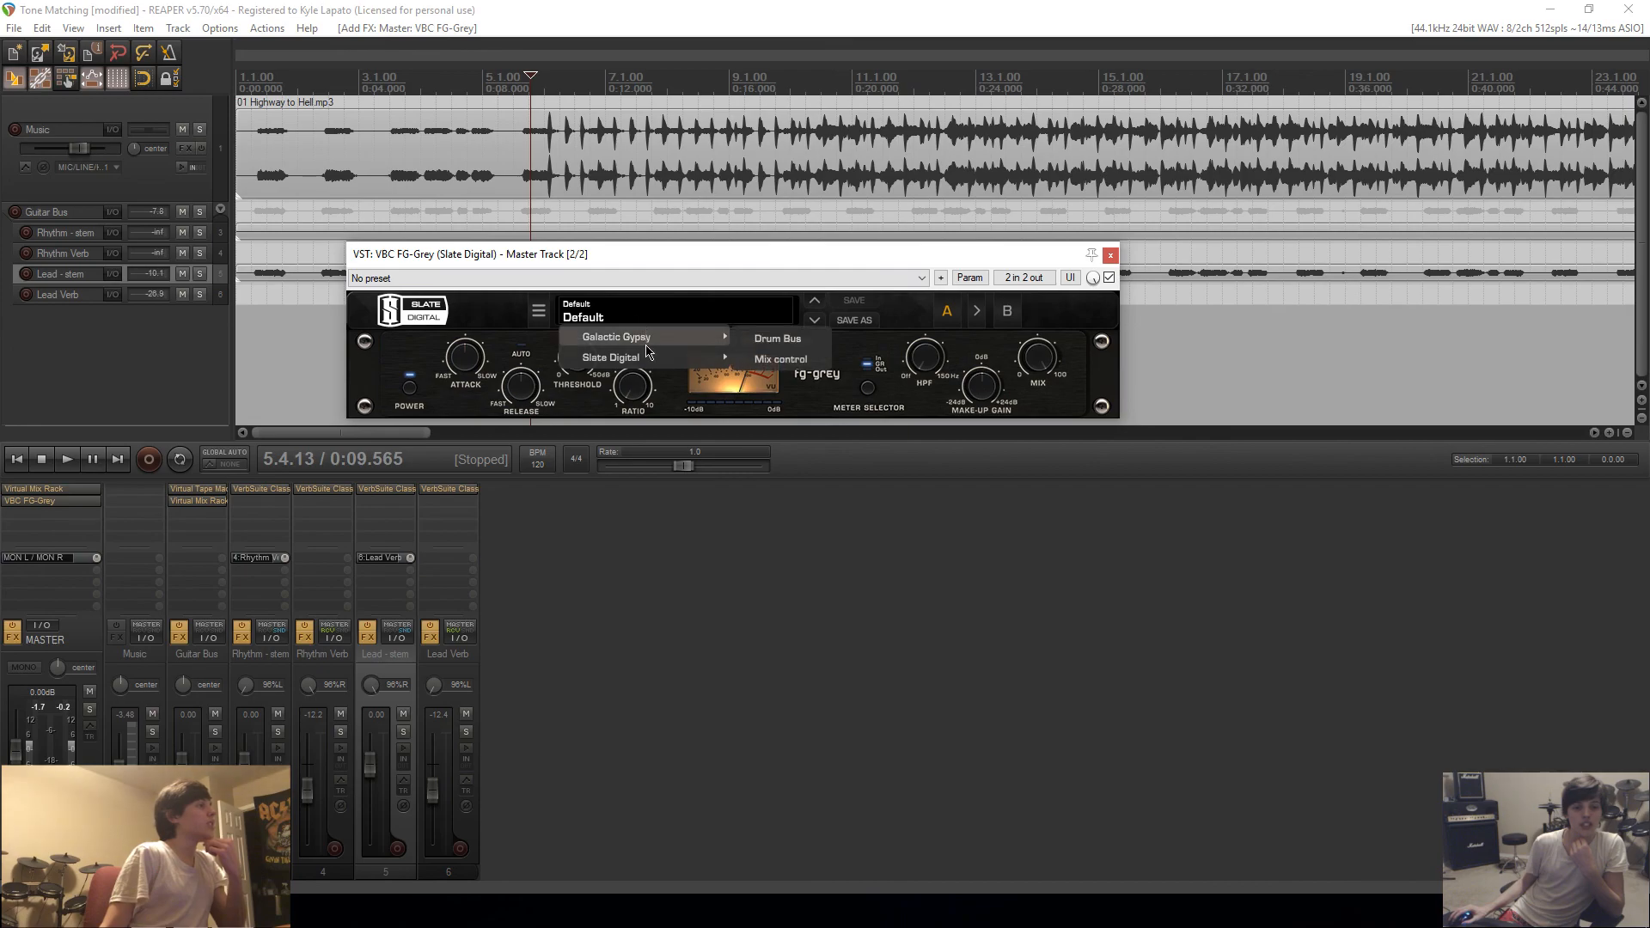
mouse_move(697, 339)
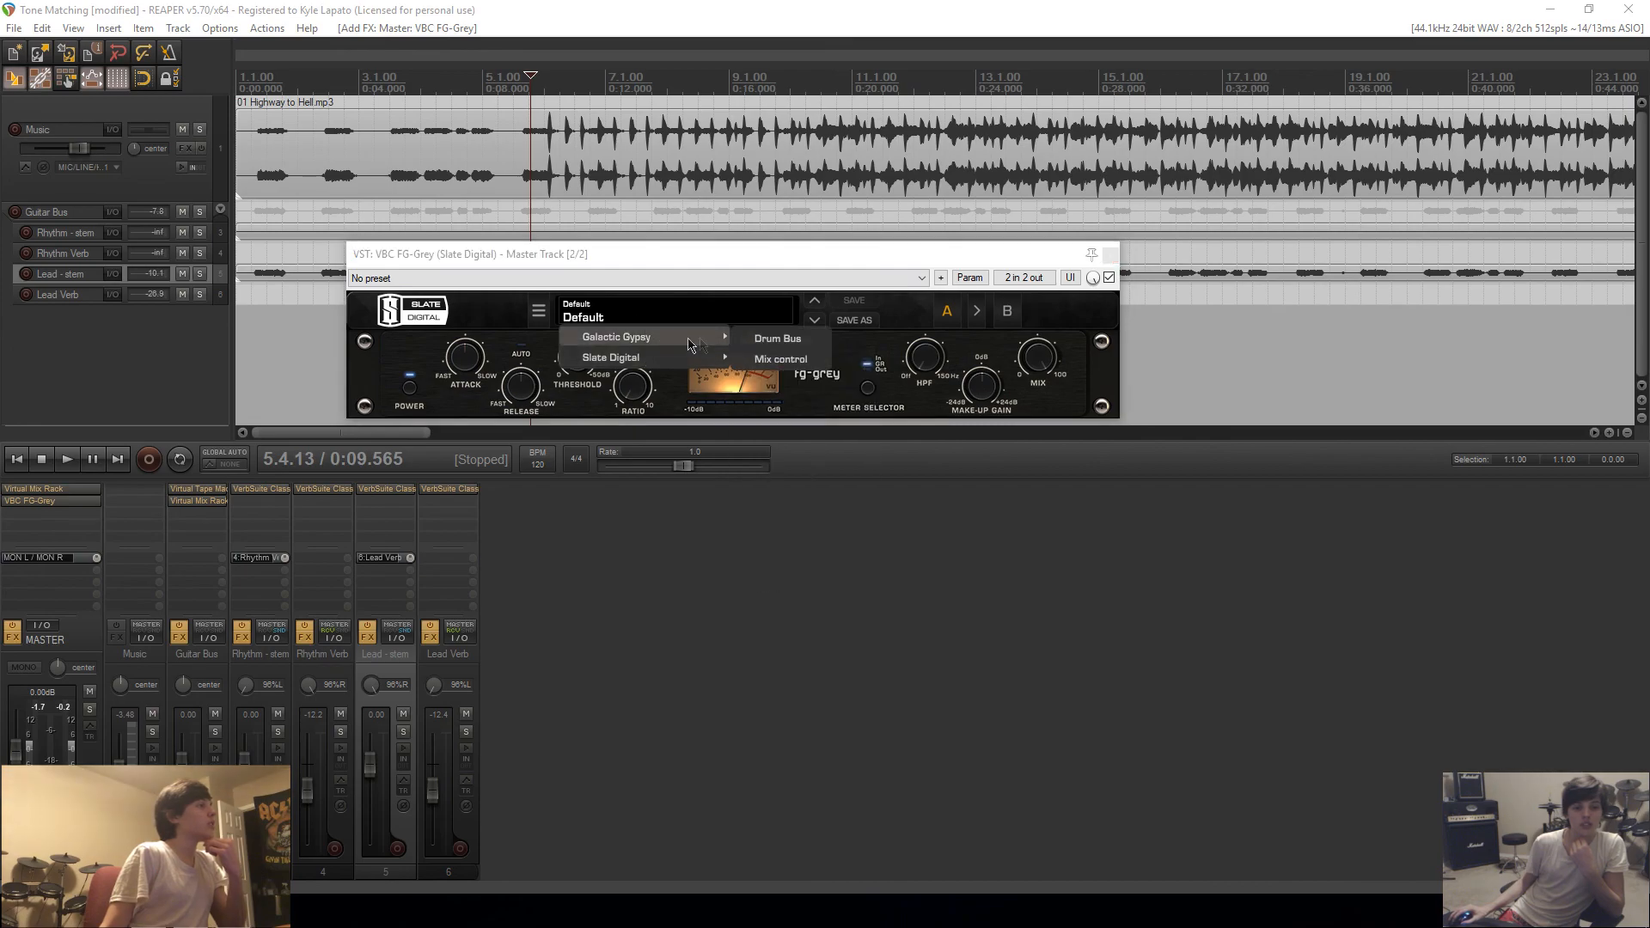
left_click(765, 361)
Step: Fine-tune FG-Grey's threshold to about -8 dB during playback, and close its window
key("space")
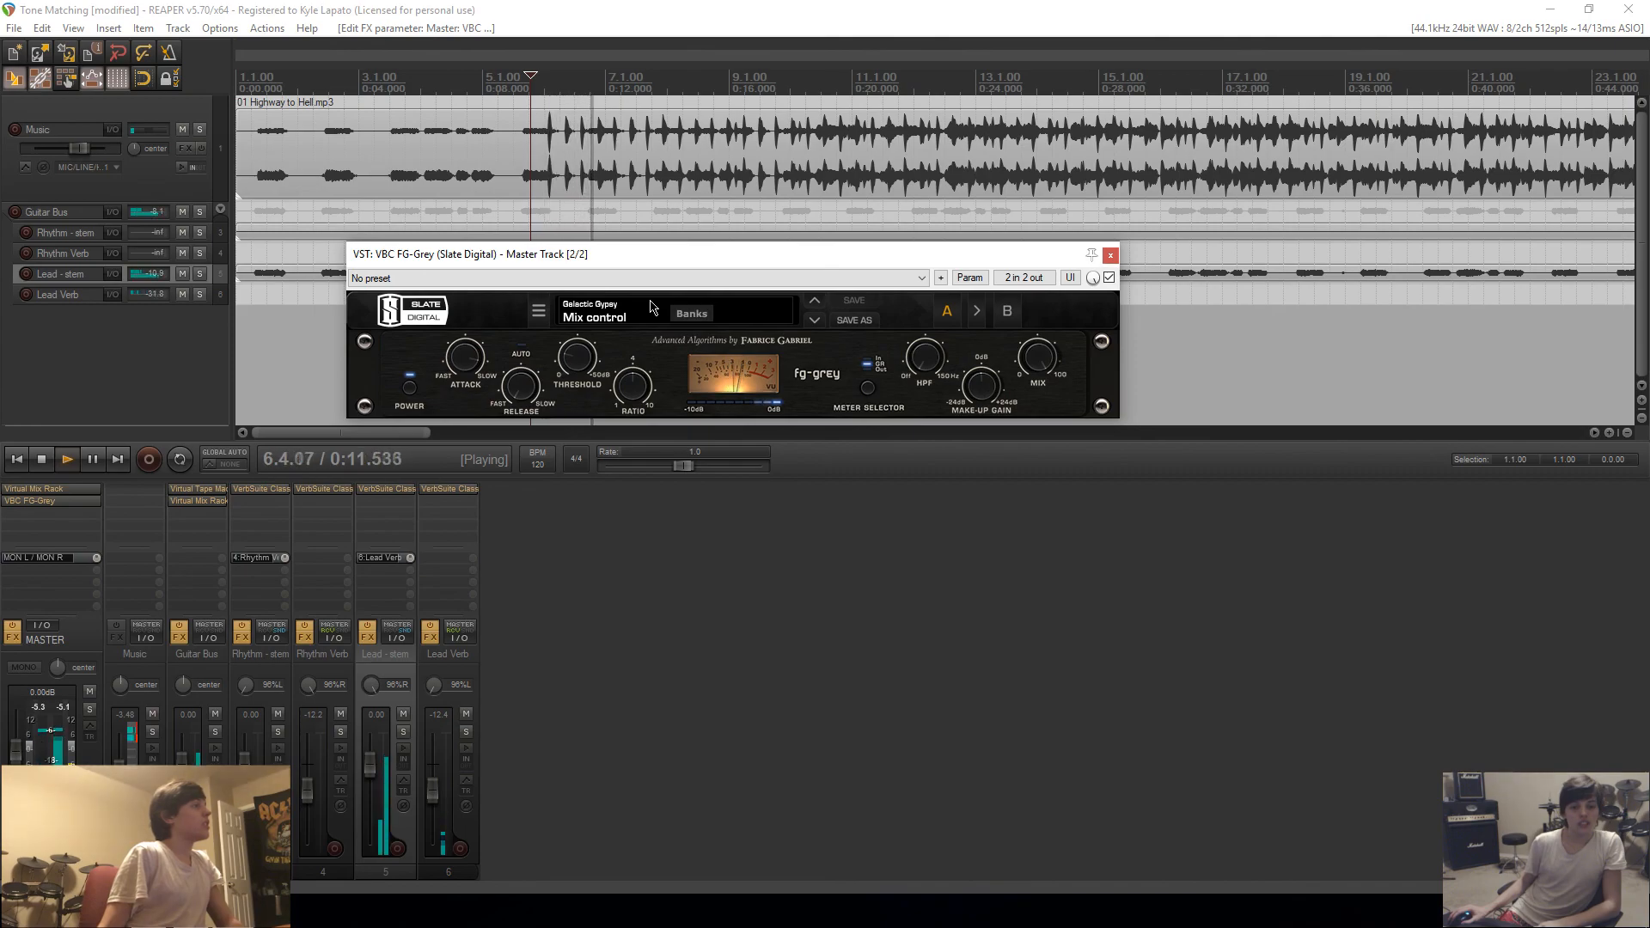
mouse_move(571, 368)
scroll(570, 374, "up", 2)
scroll(570, 378, "up", 1)
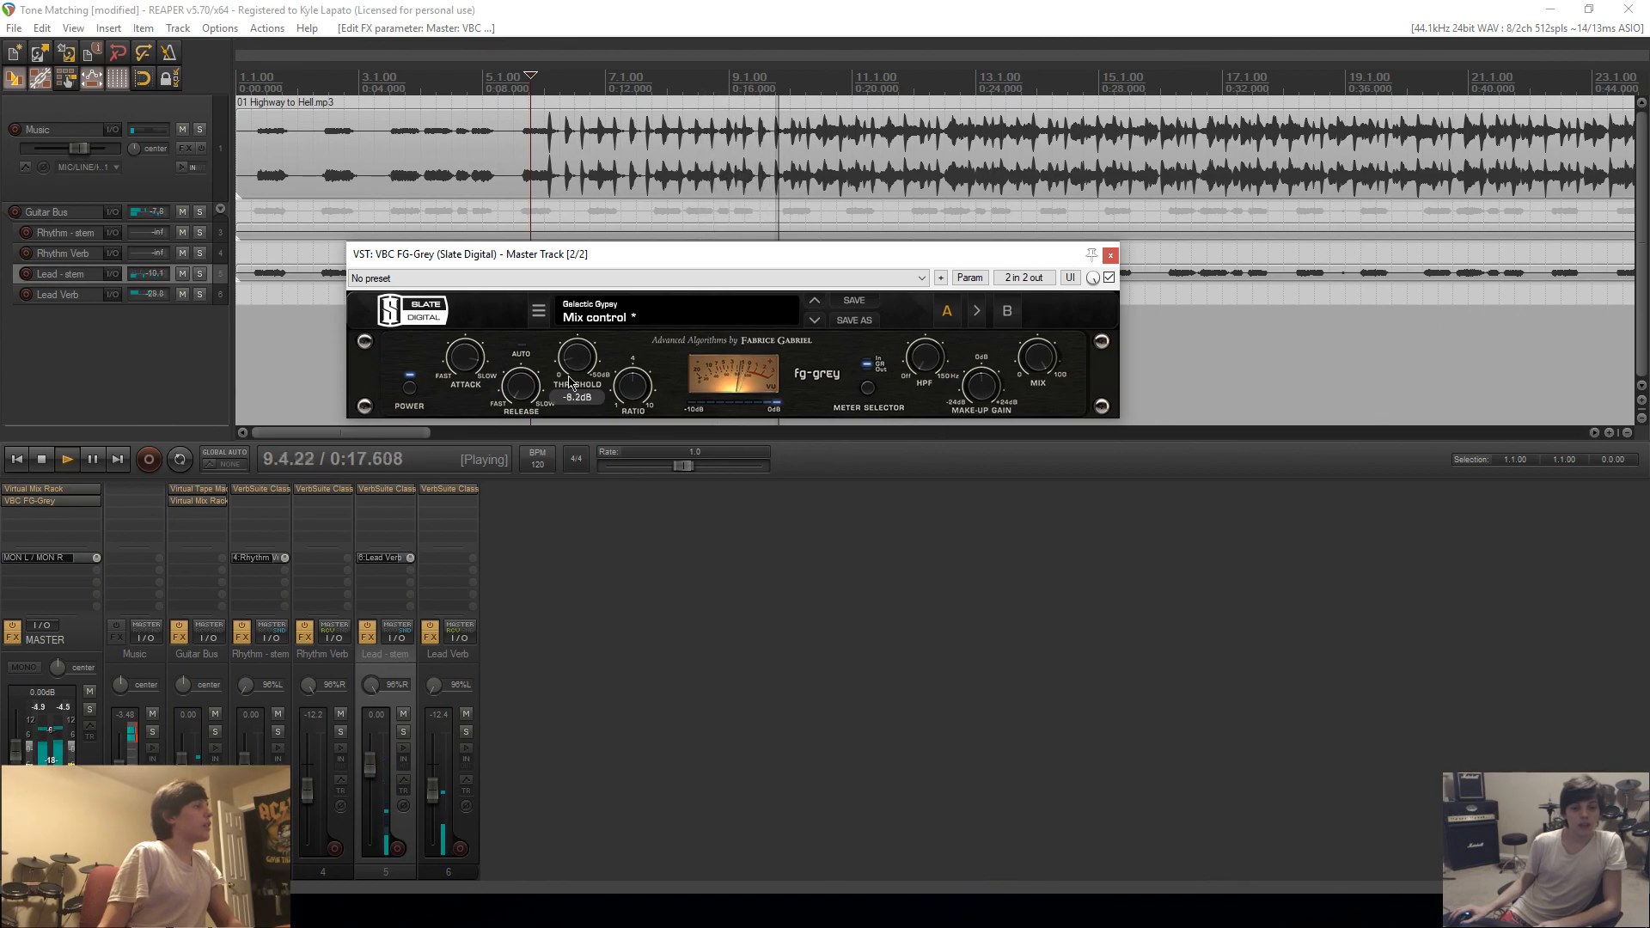
left_click_drag(569, 378, 568, 384)
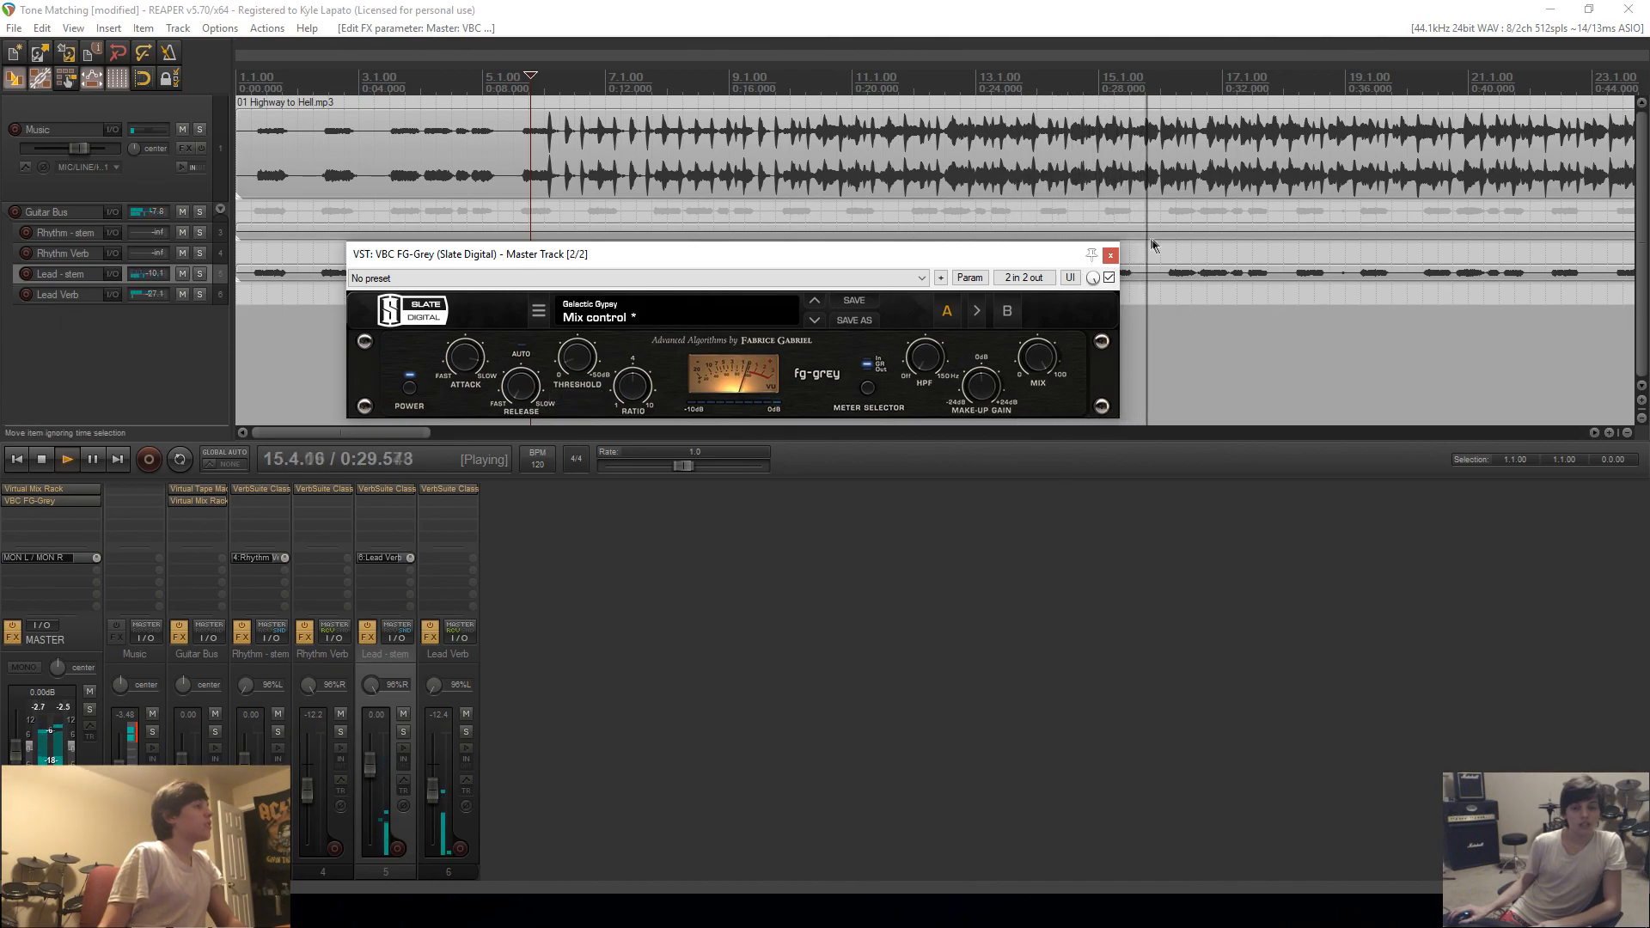
left_click(1110, 256)
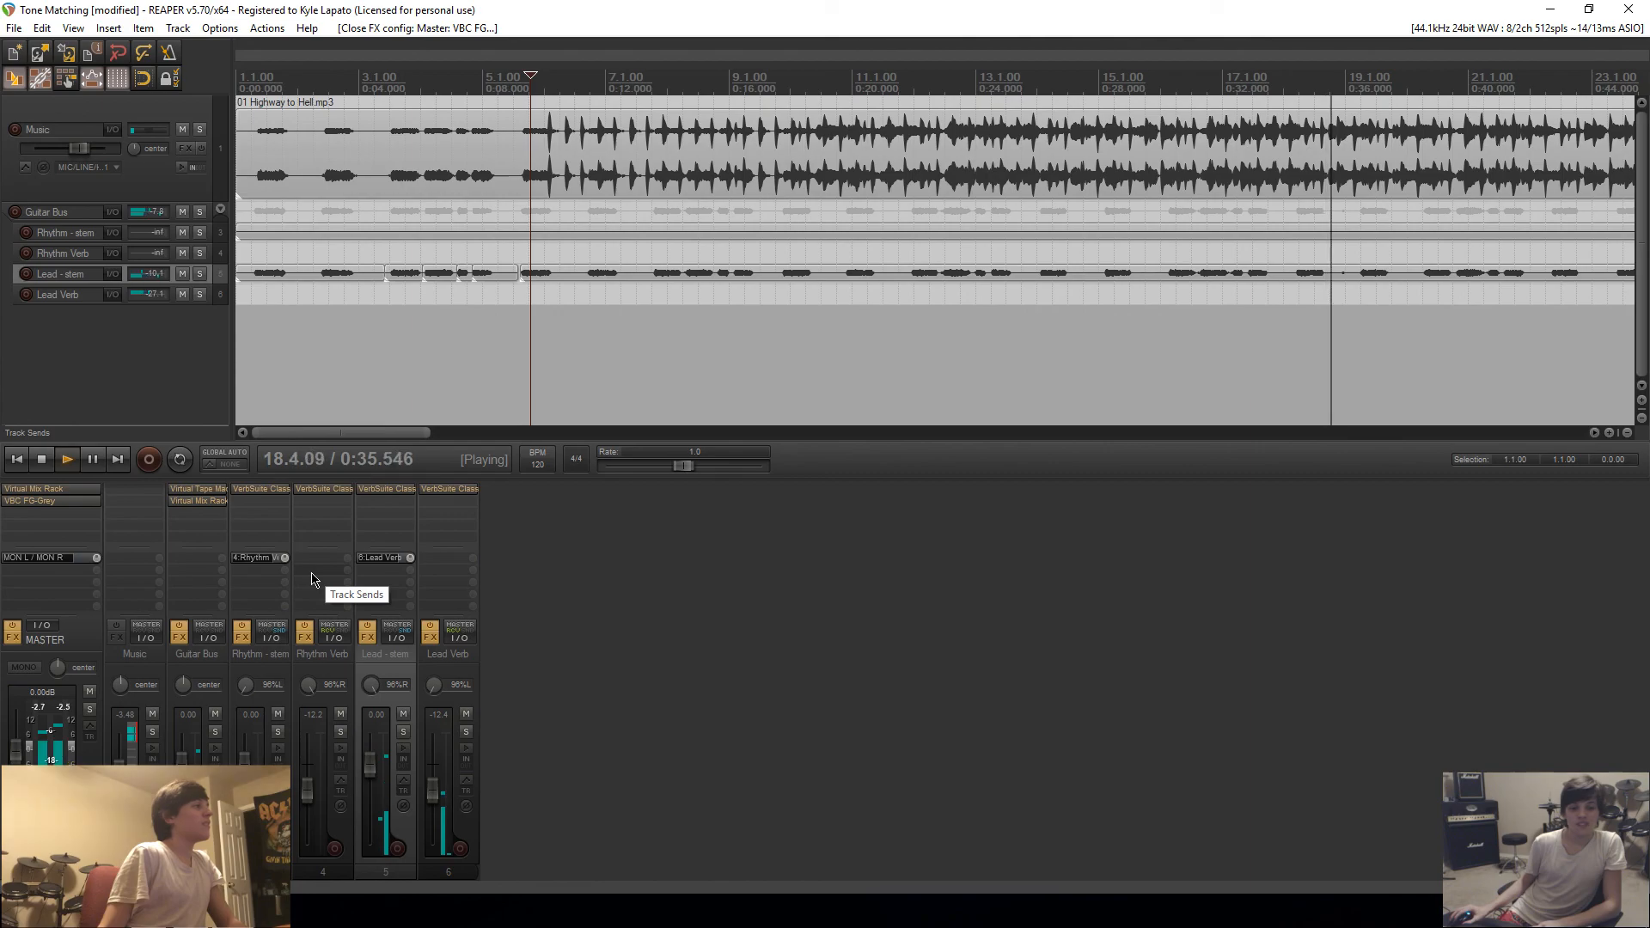
Step: Add ReaEQ ahead of VerbSuite Classics on the Lead - stem track, select its 1000 Hz band, and close the window
double_click(400, 506)
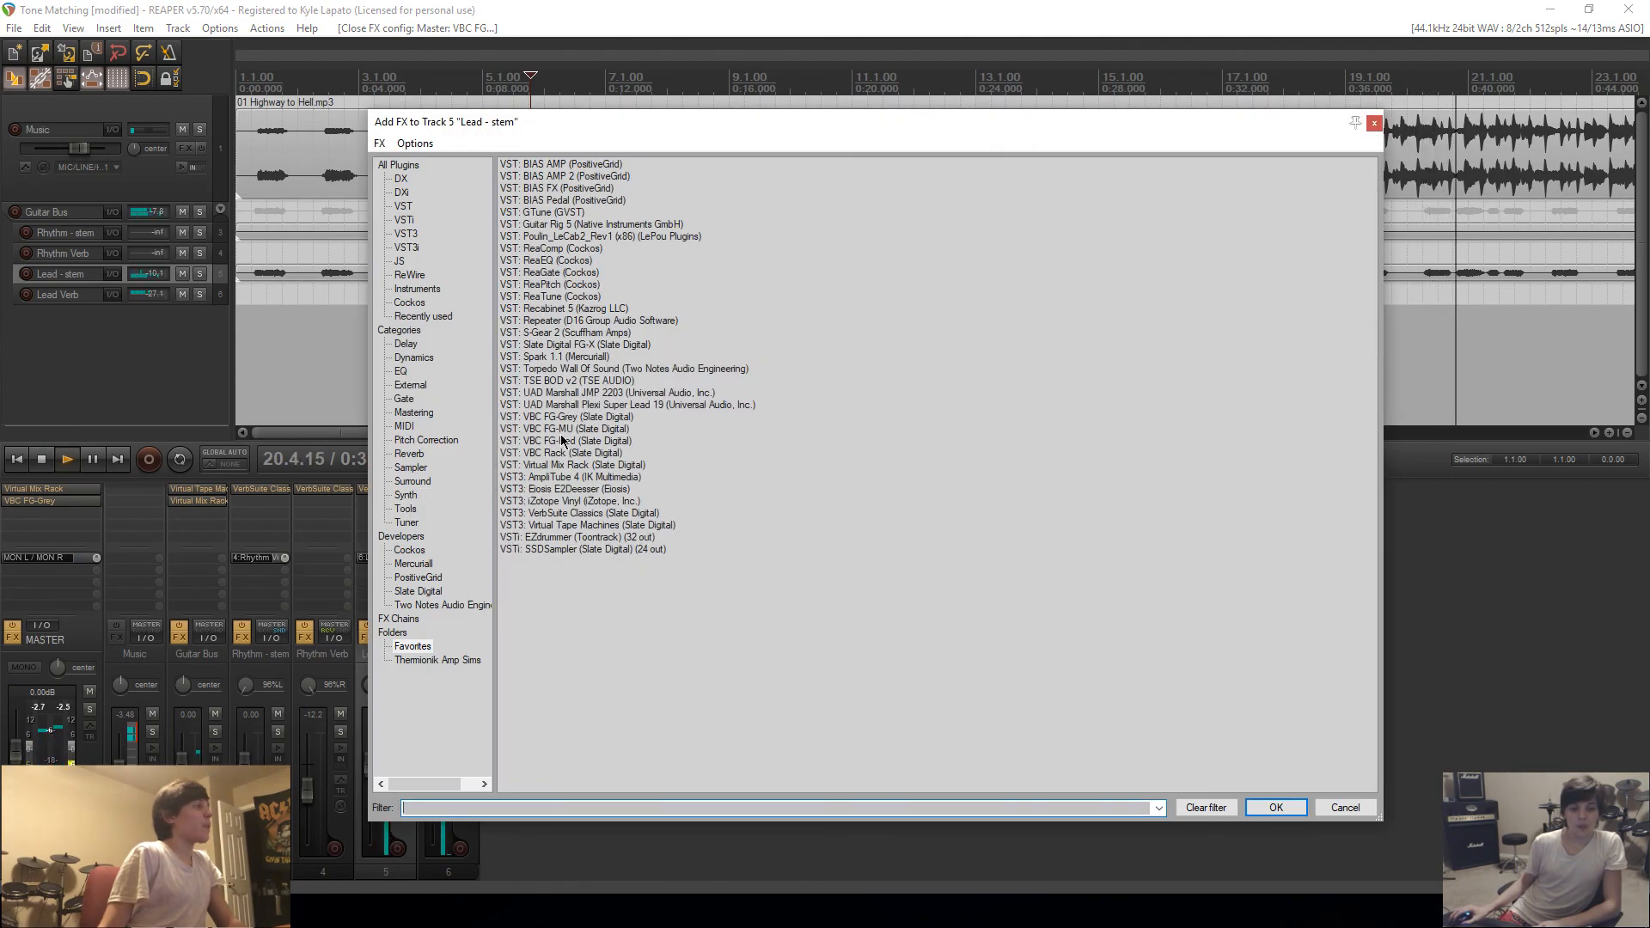
double_click(538, 260)
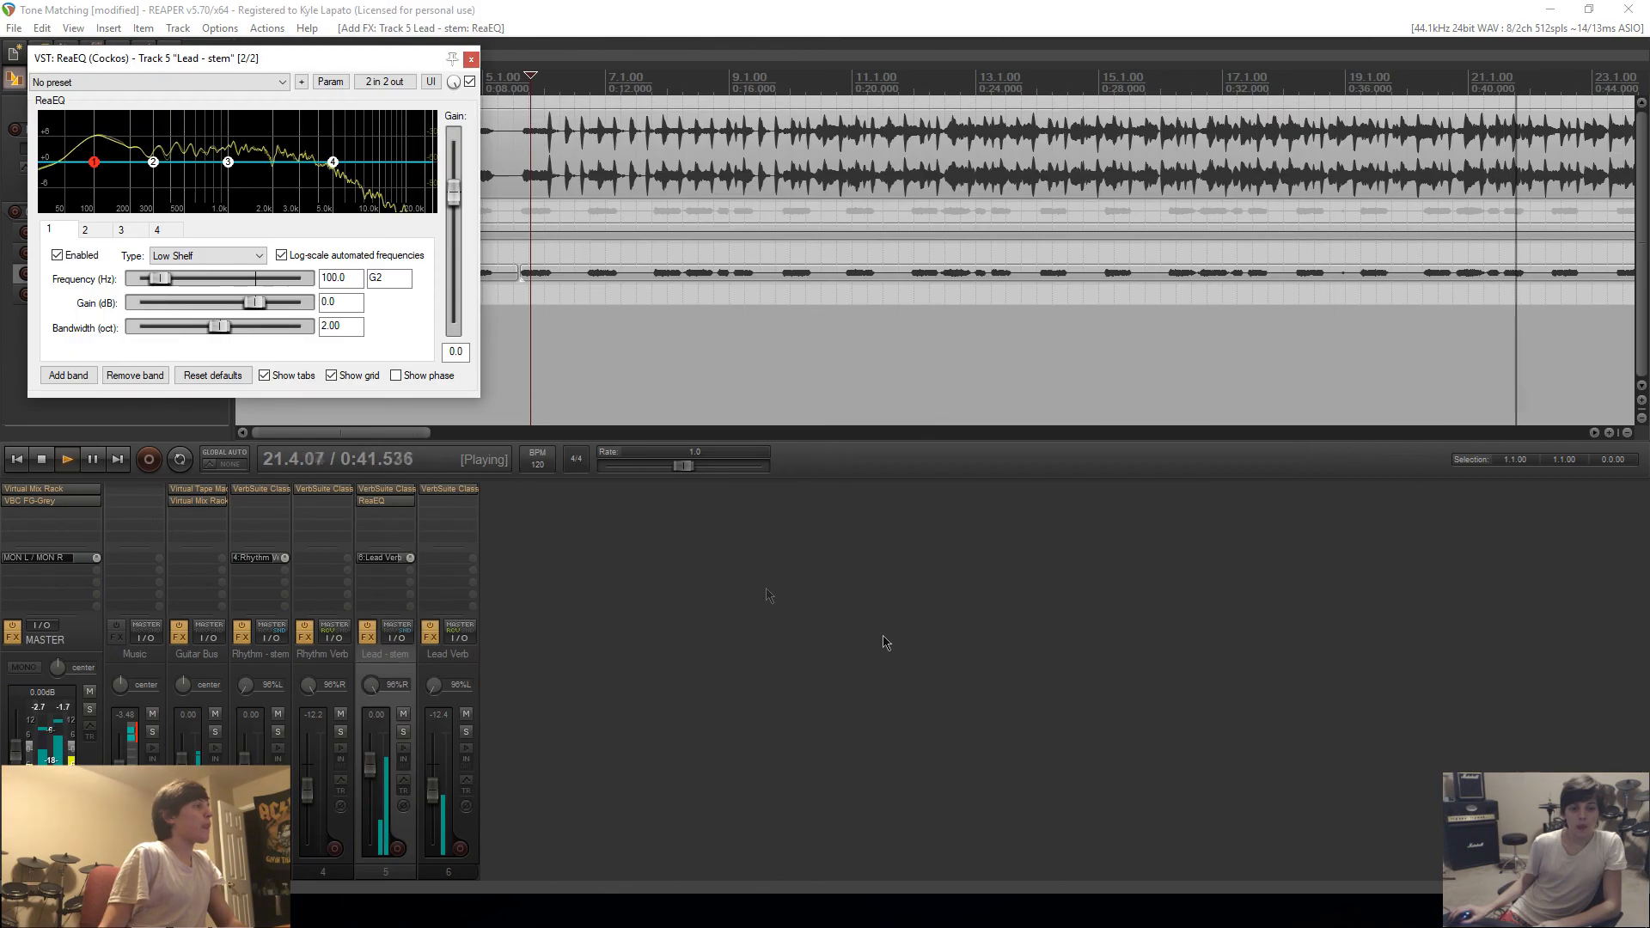
left_click_drag(385, 501, 385, 488)
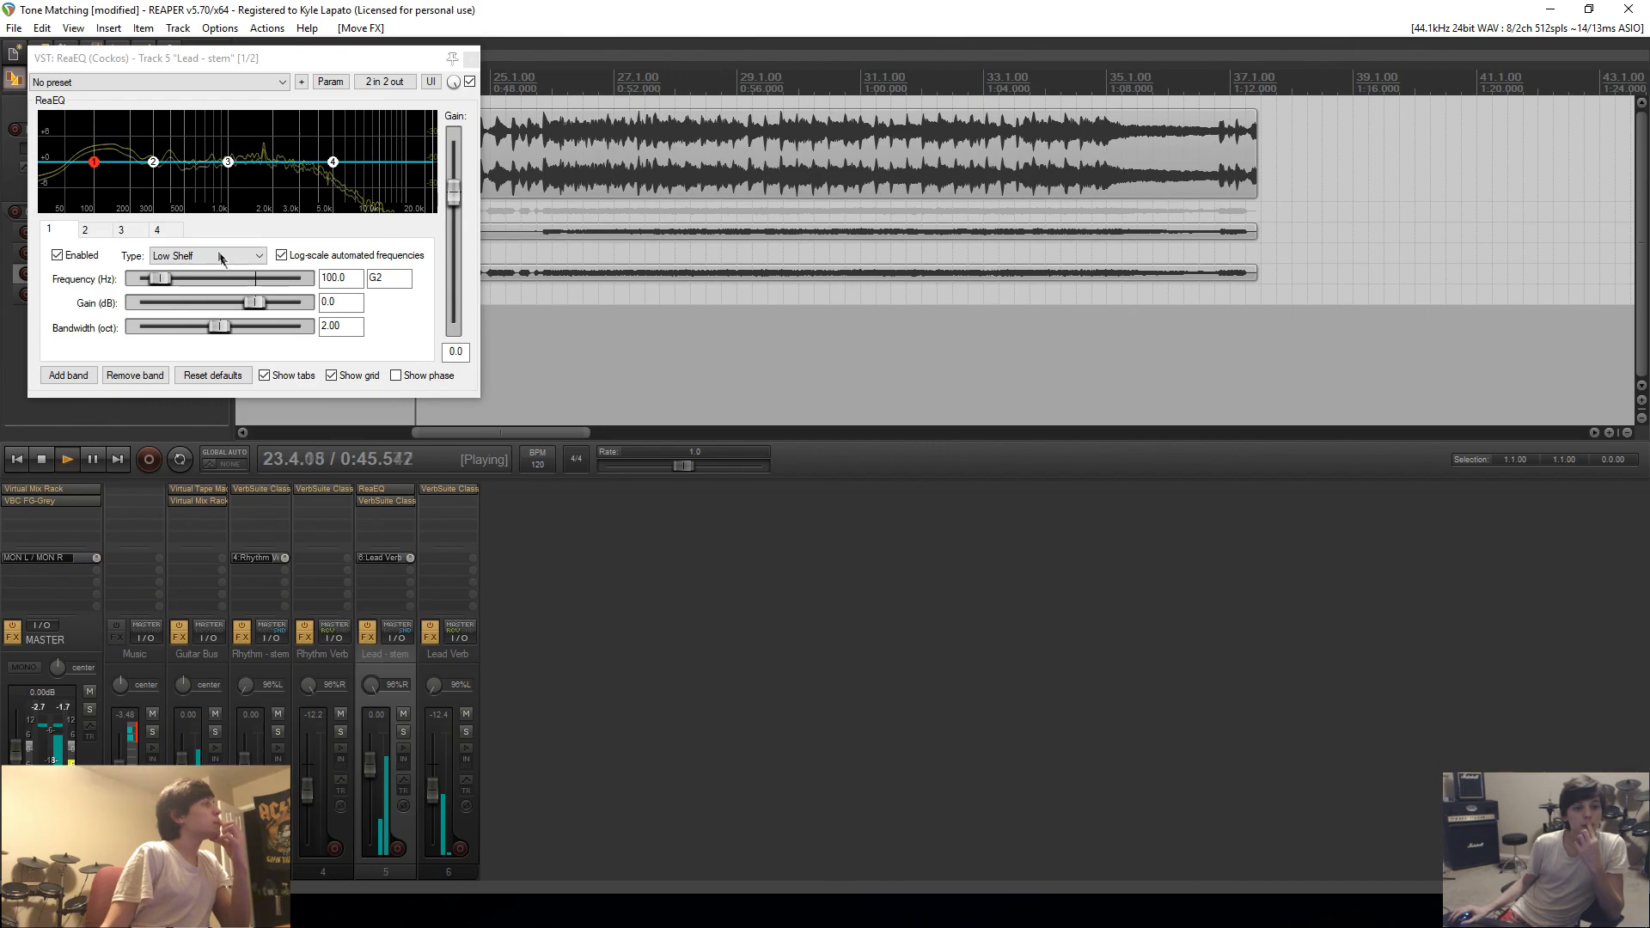
left_click(104, 232)
left_click(121, 230)
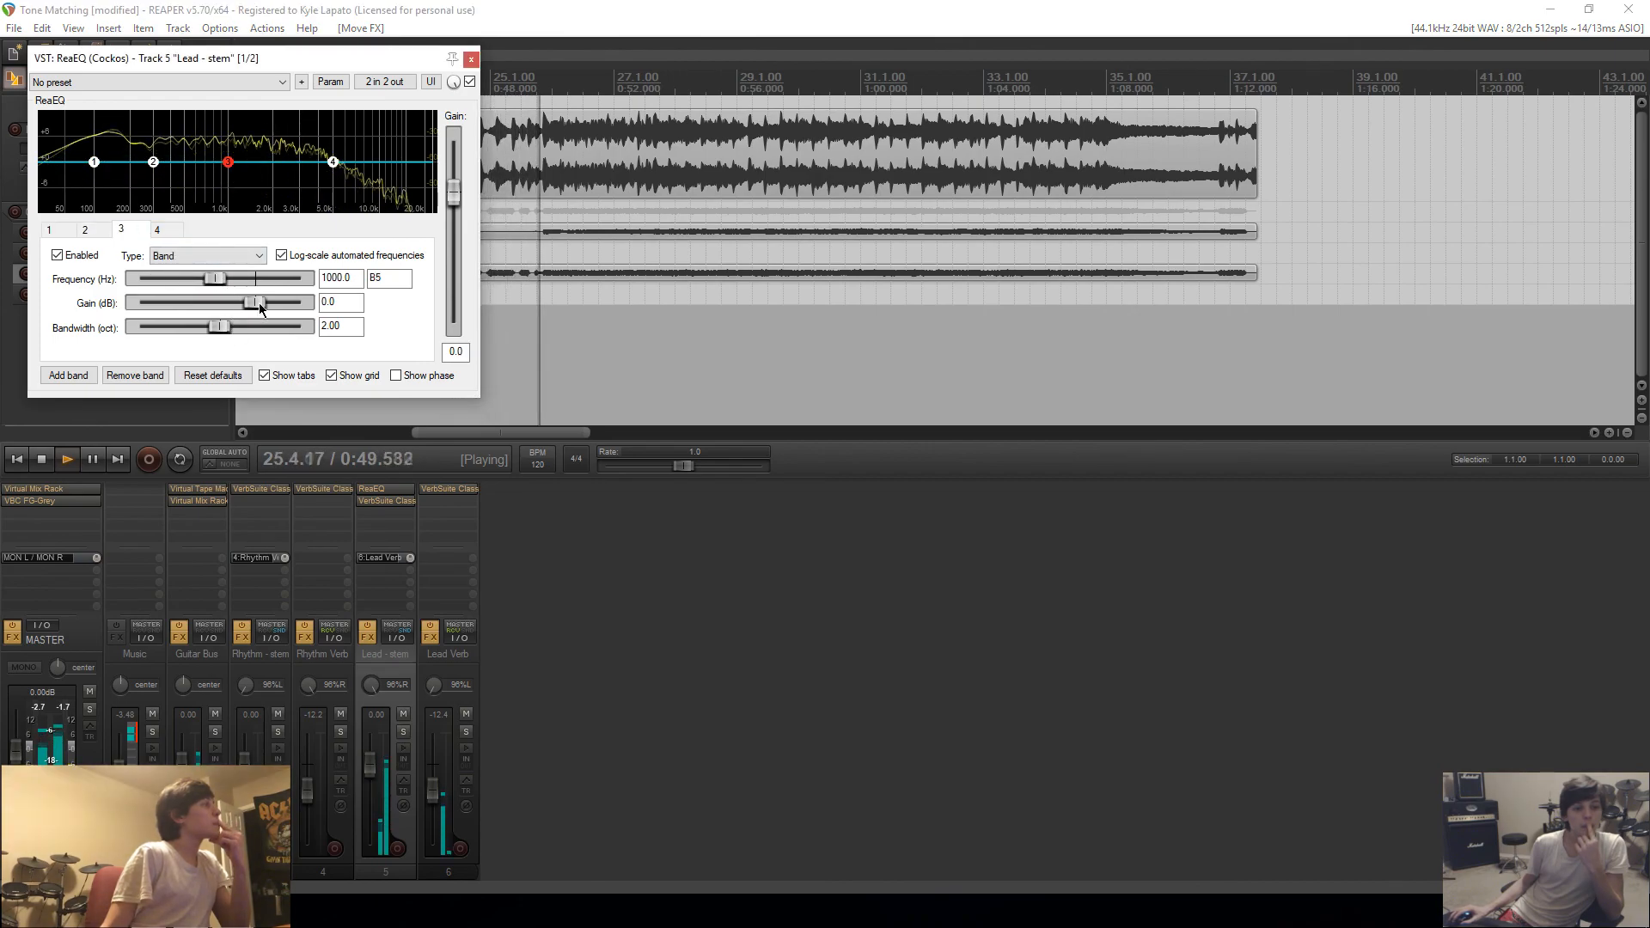
left_click(471, 59)
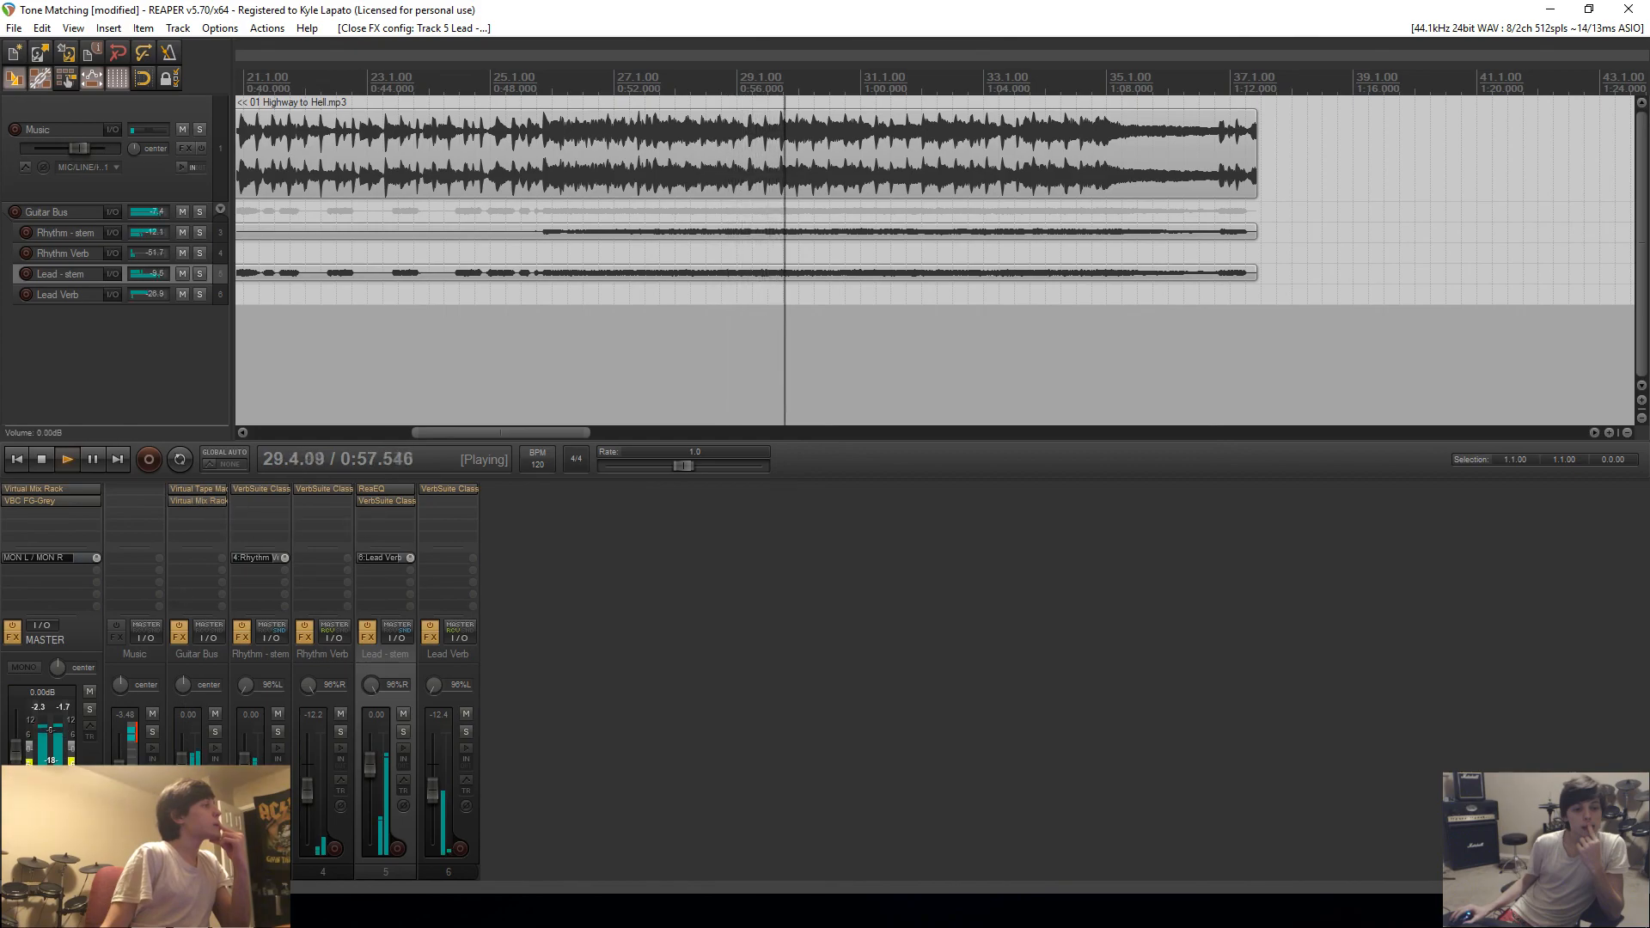
Step: Lower the Guitar Bus volume by about 1.1 dB and set the FG-N high-mid gain in its Virtual Mix Rack to about -2.7 dB
left_click_drag(182, 761, 182, 765)
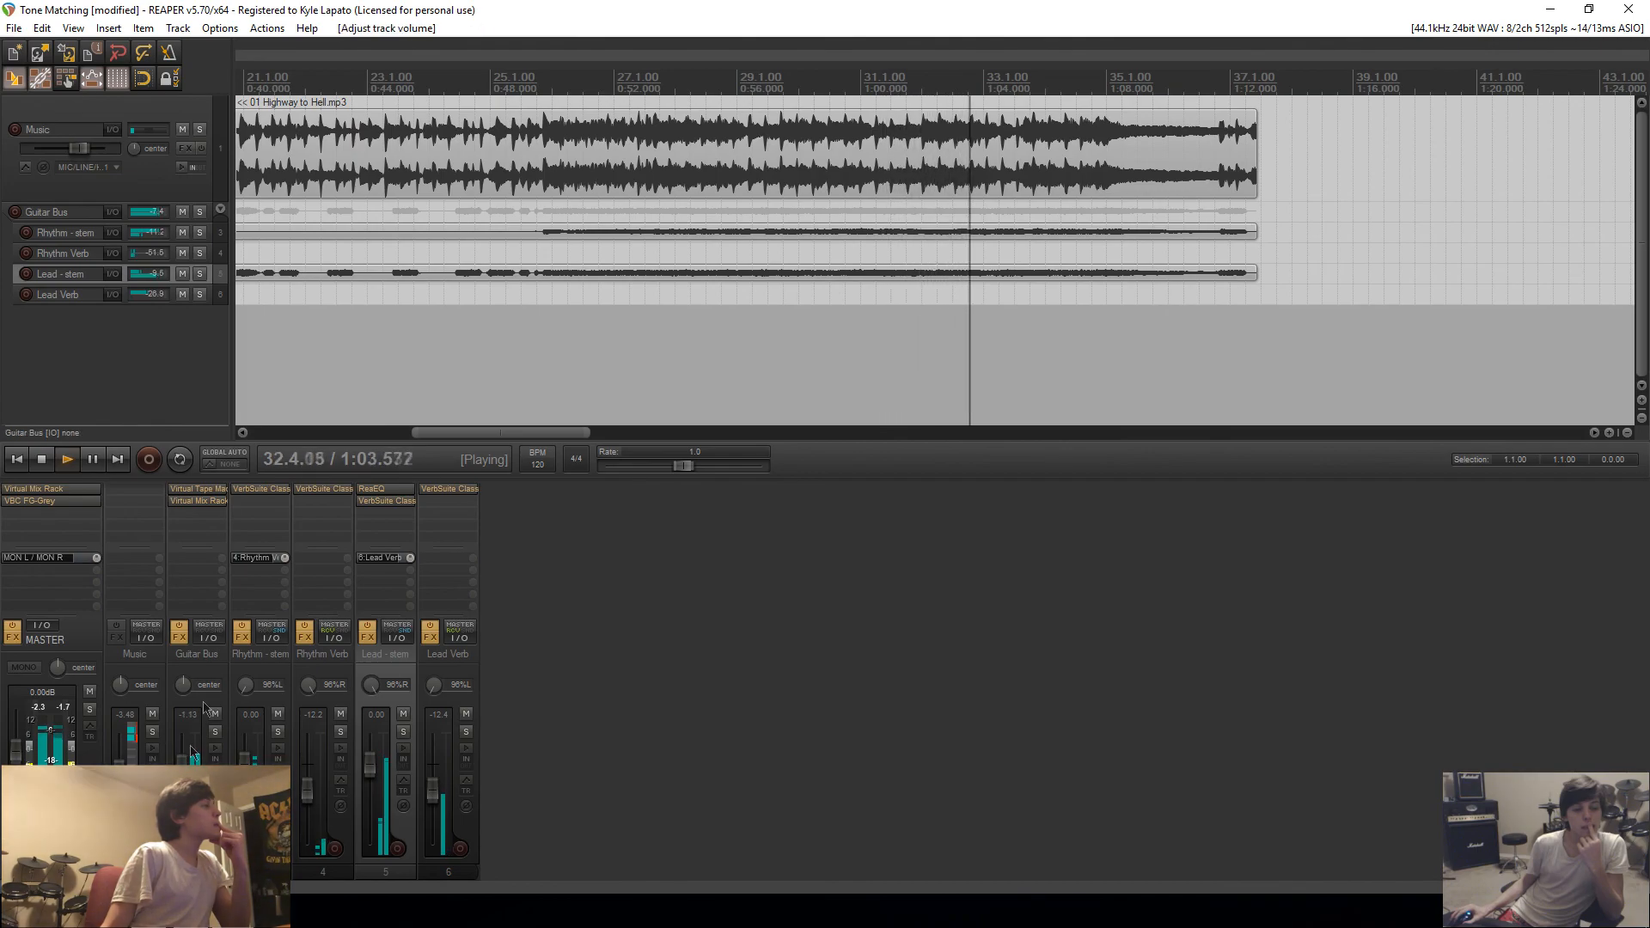
left_click(202, 503)
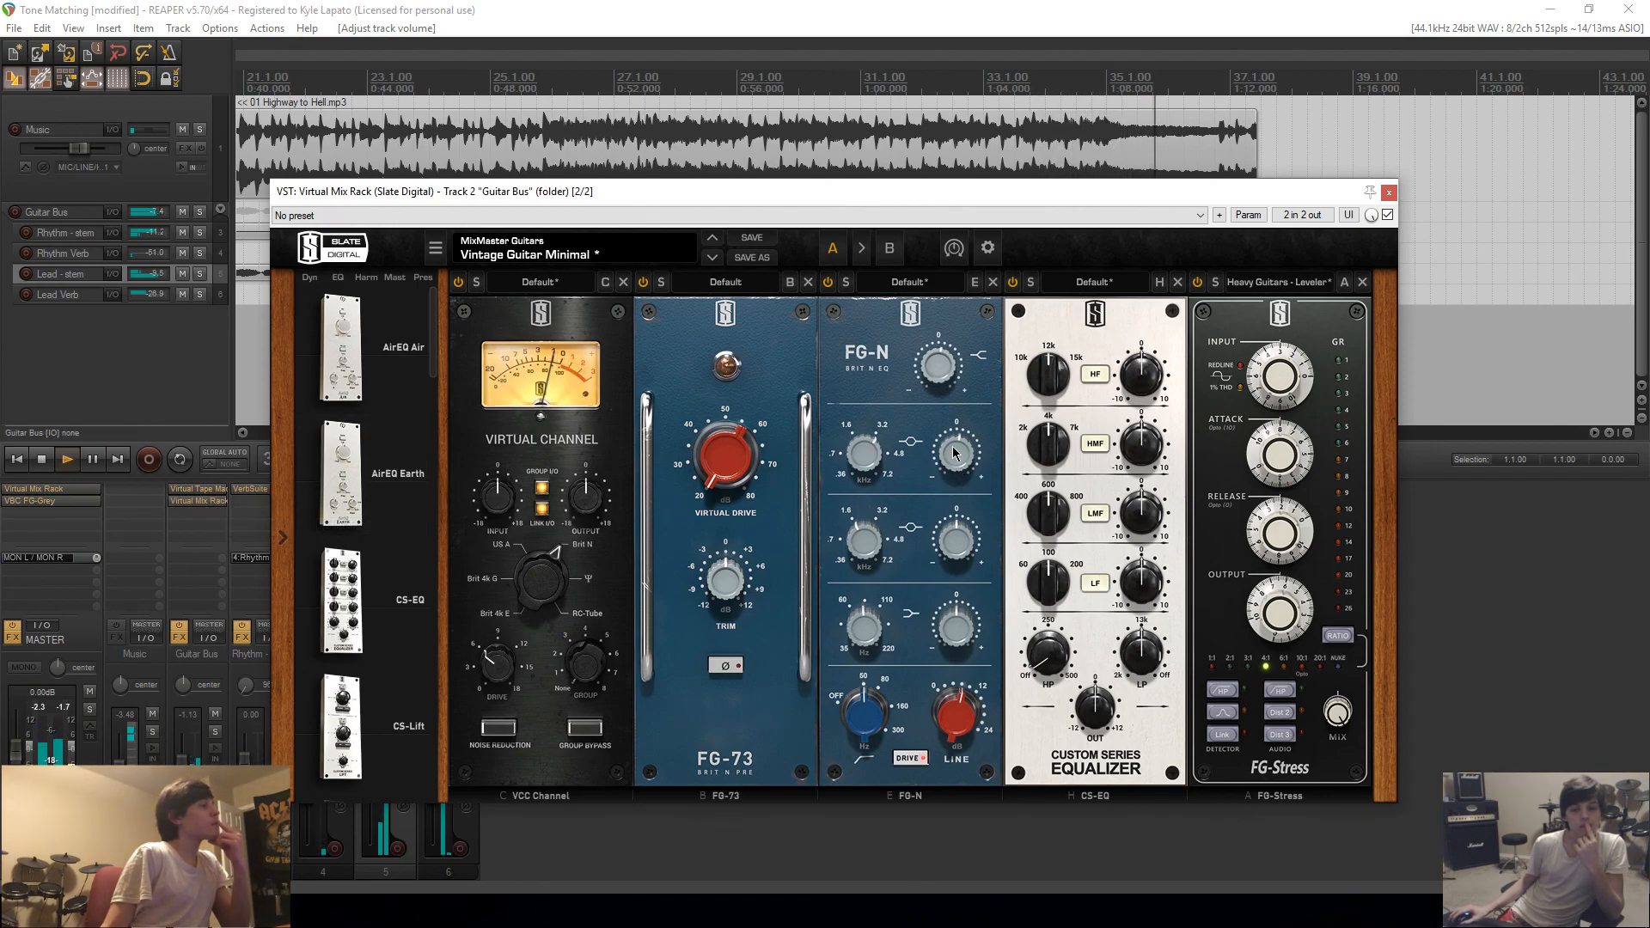
mouse_move(957, 445)
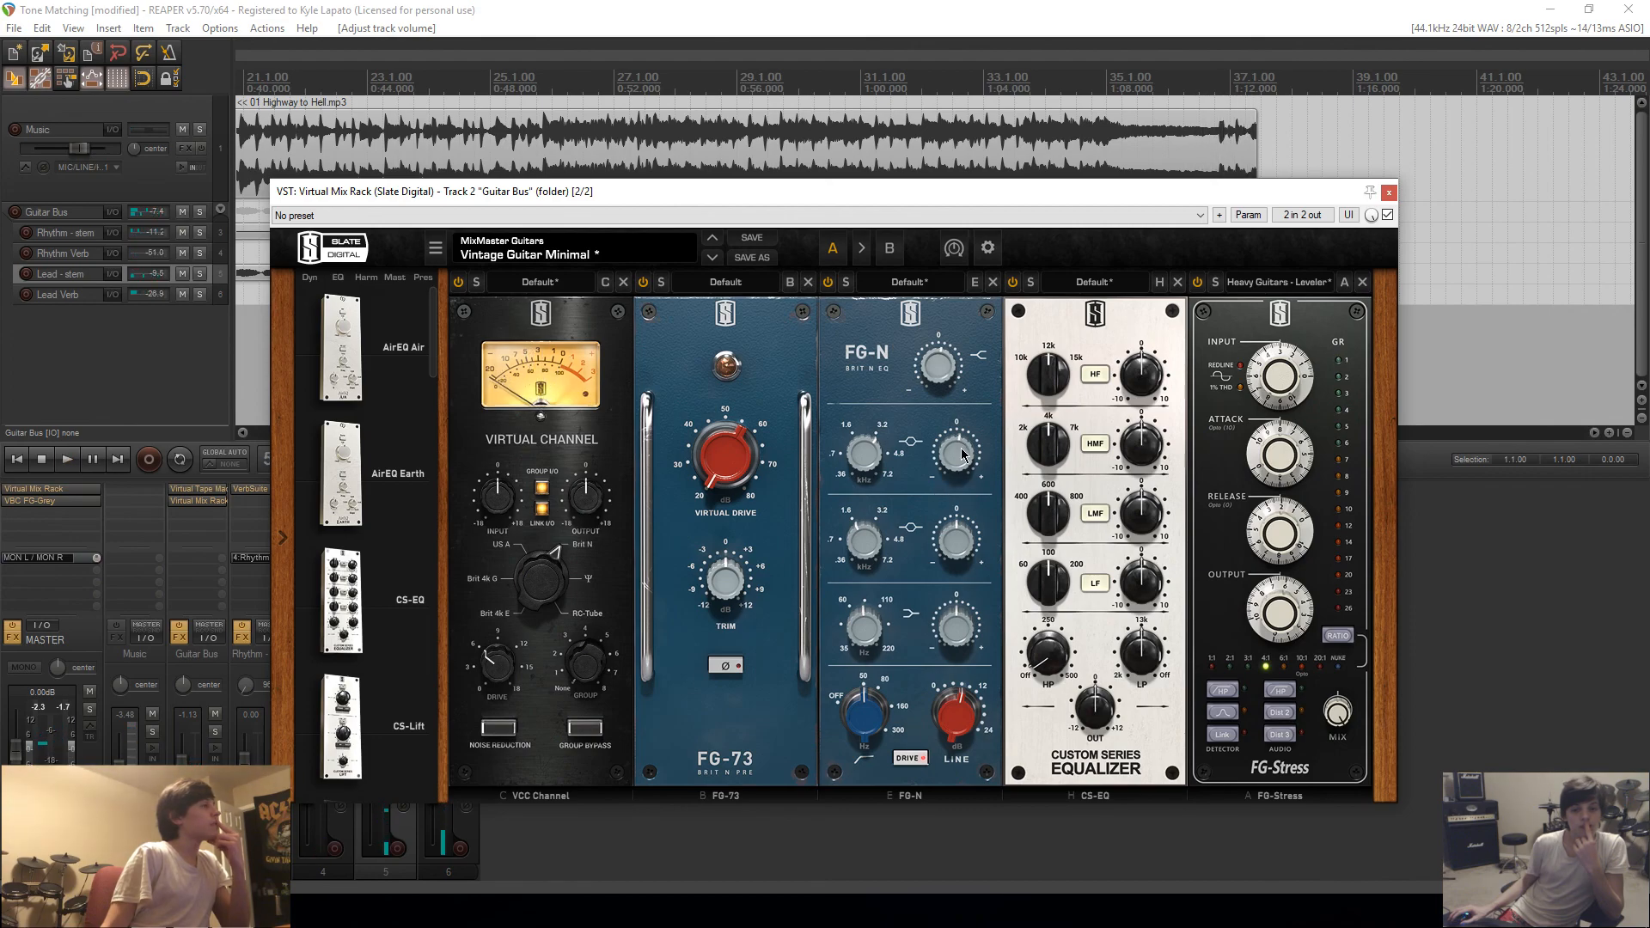
key("space")
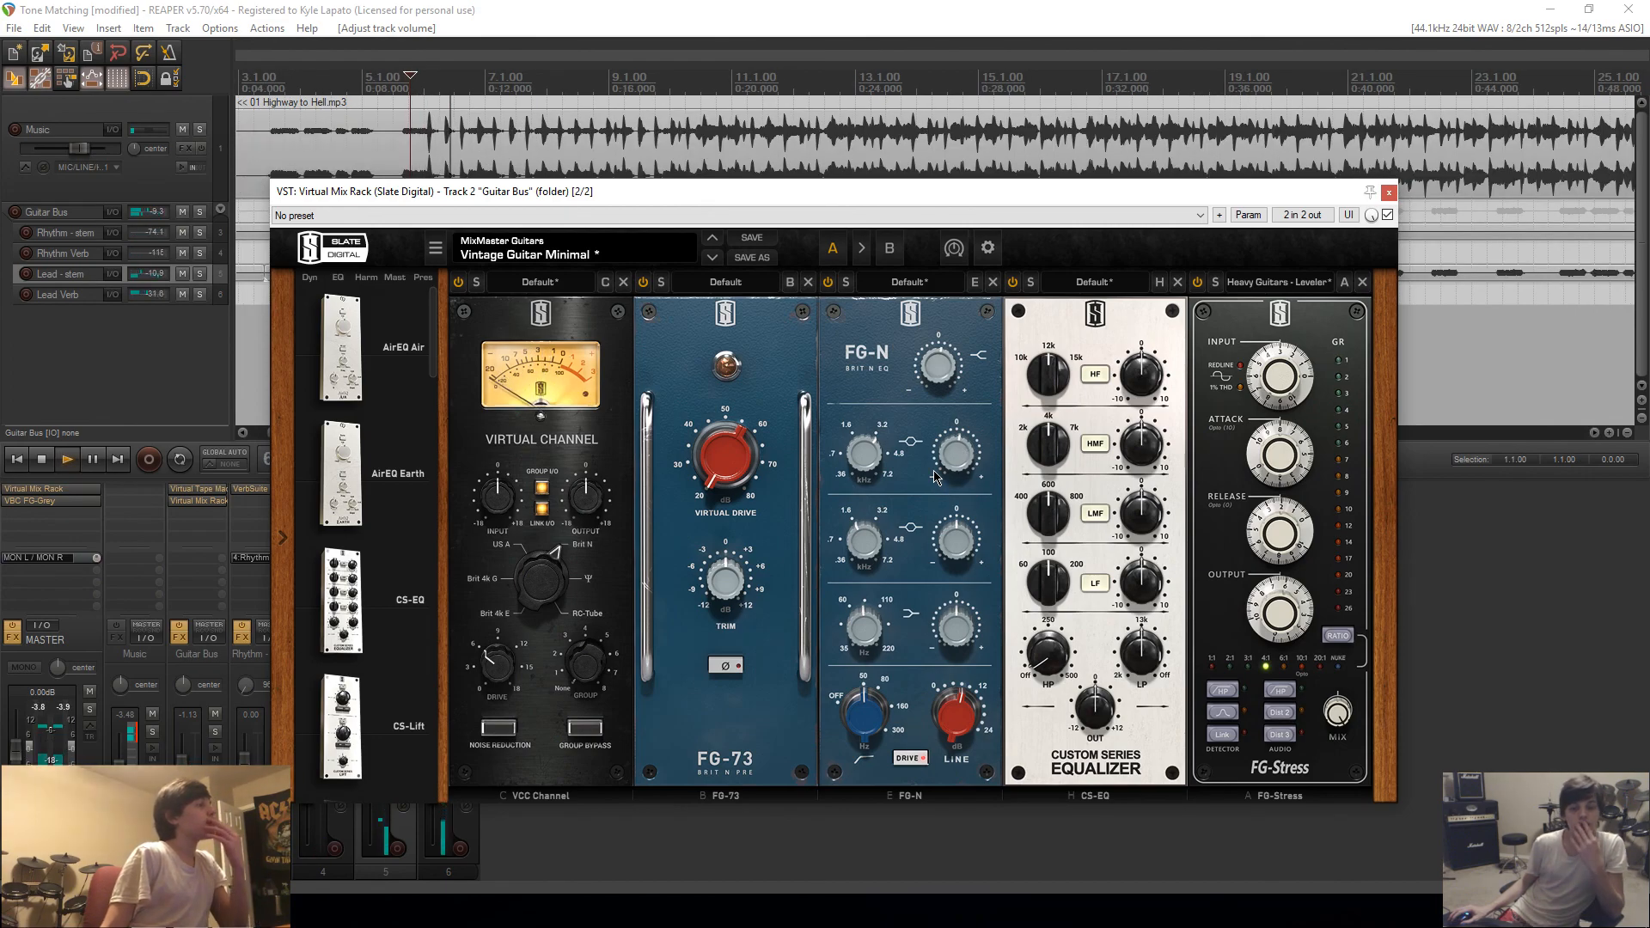
left_click_drag(952, 443, 951, 476)
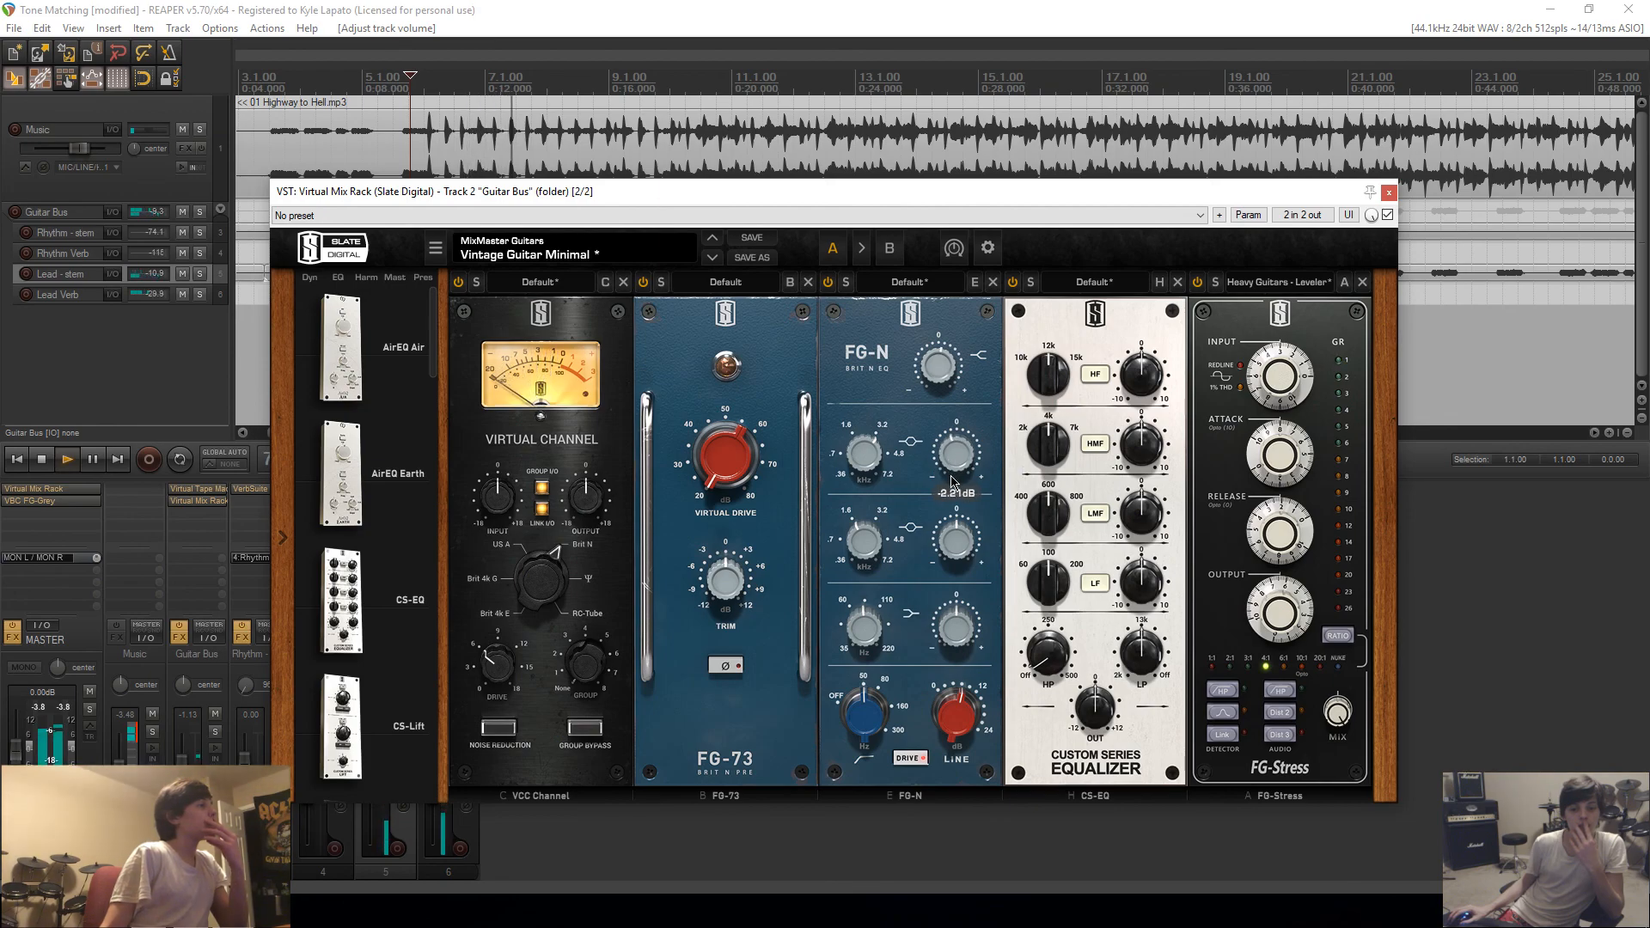
left_click_drag(951, 545, 943, 477)
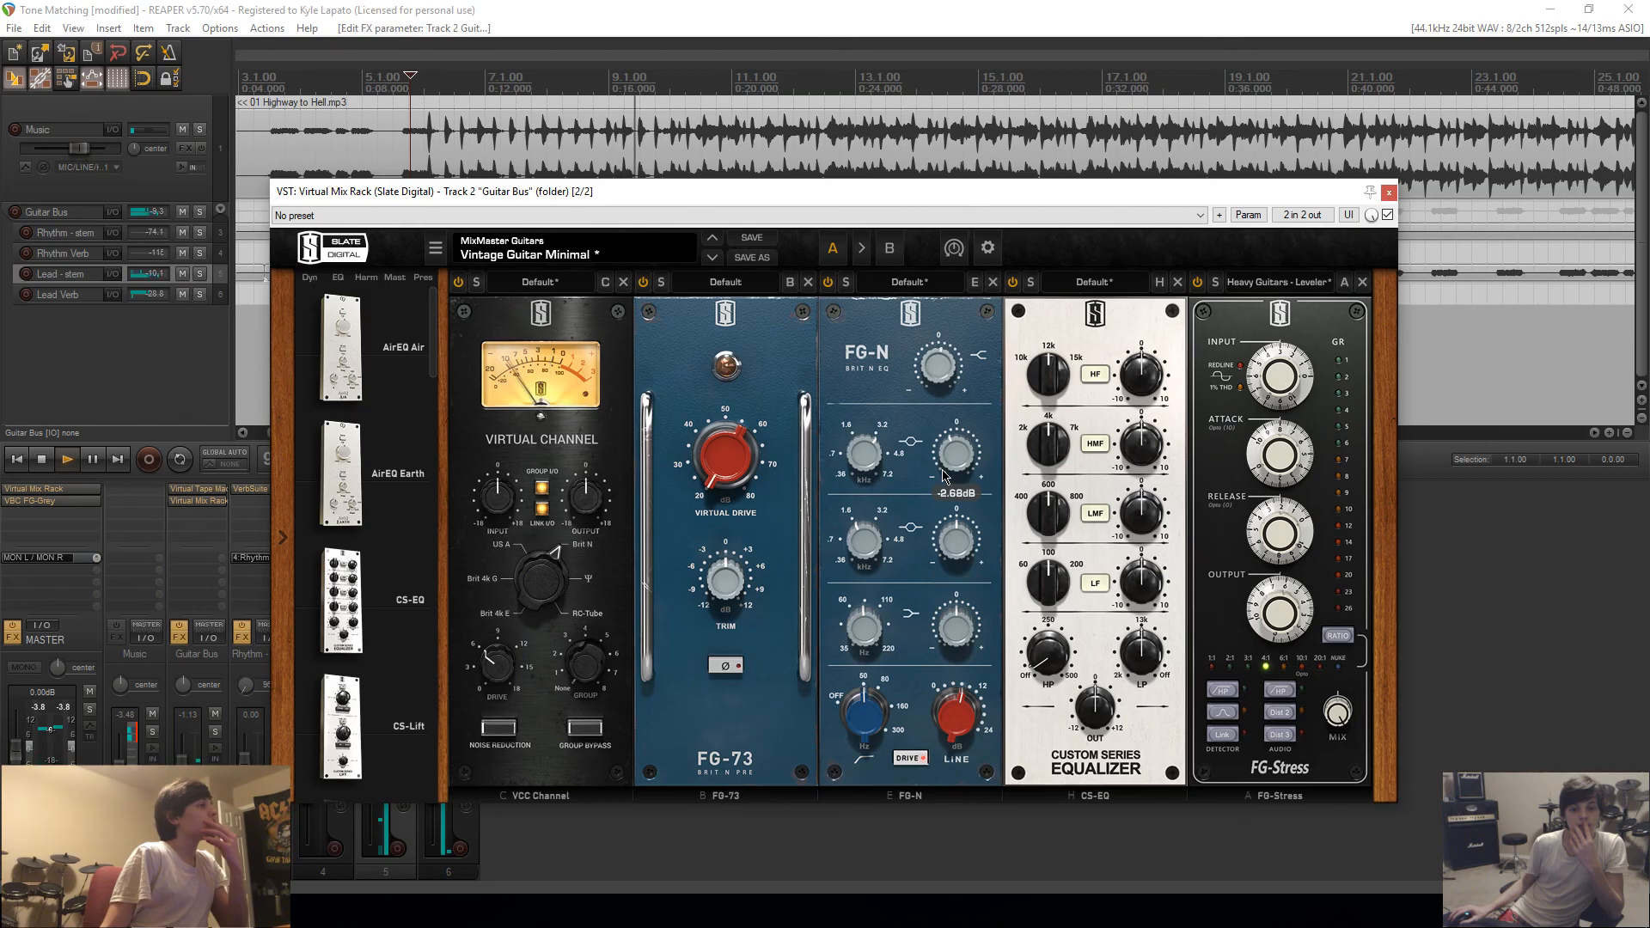
Step: Solo the Guitar Bus, audition the FG-N high-mid gain boosted to about +8.8 dB, and reset that gain
left_click_drag(625, 191, 846, 193)
left_click(217, 731)
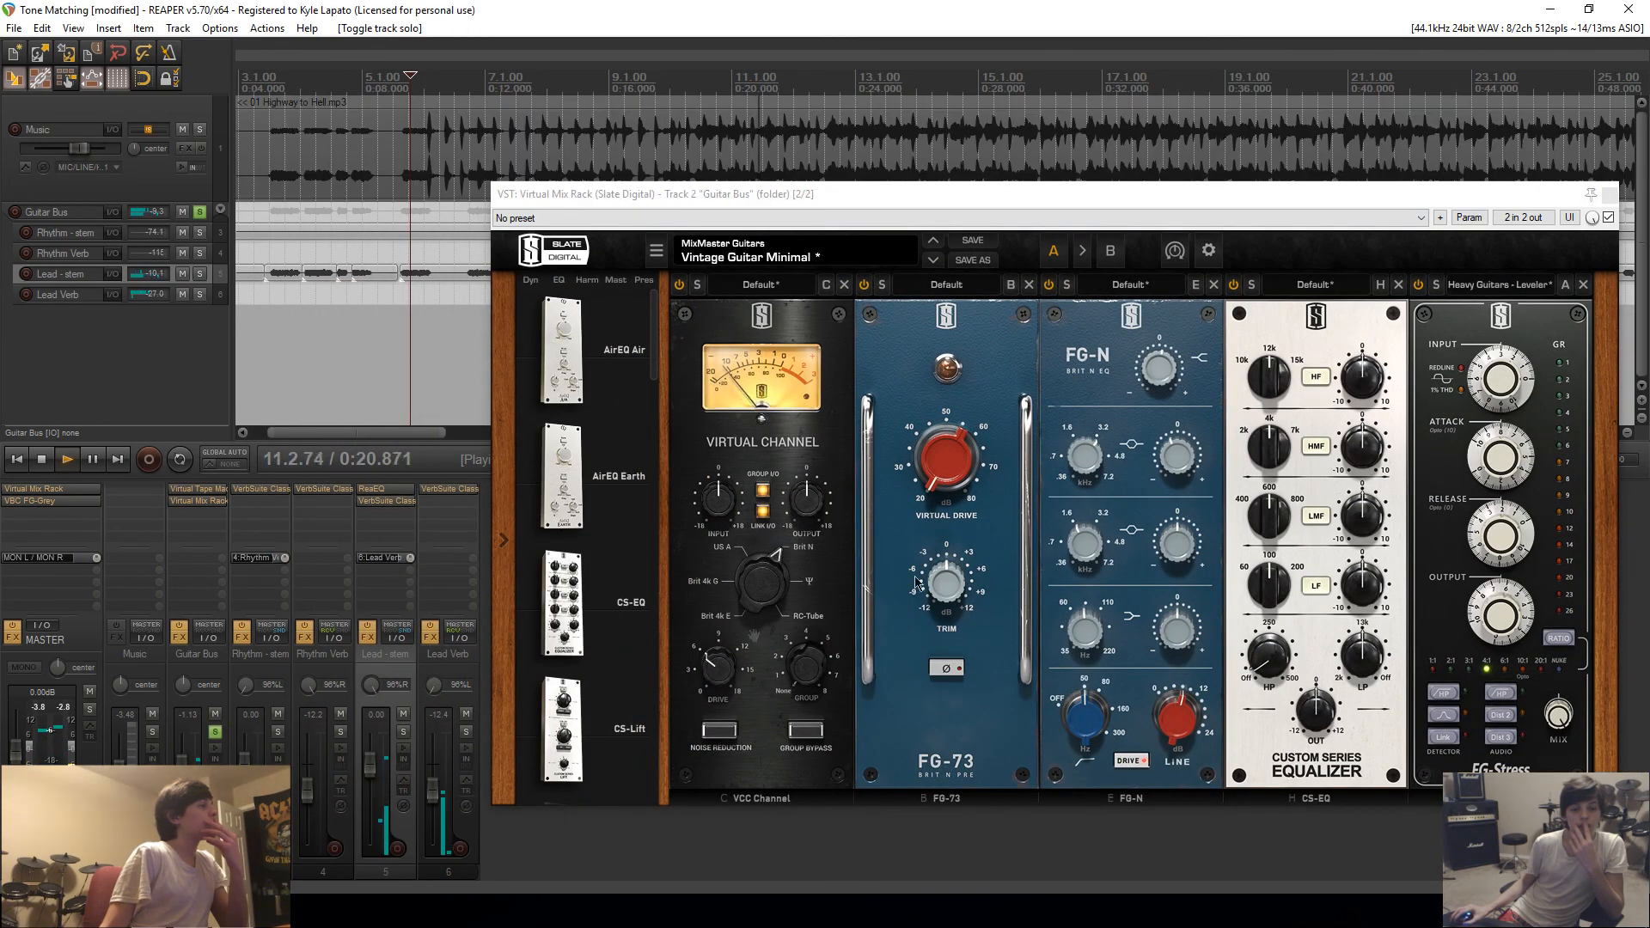
left_click(1181, 479)
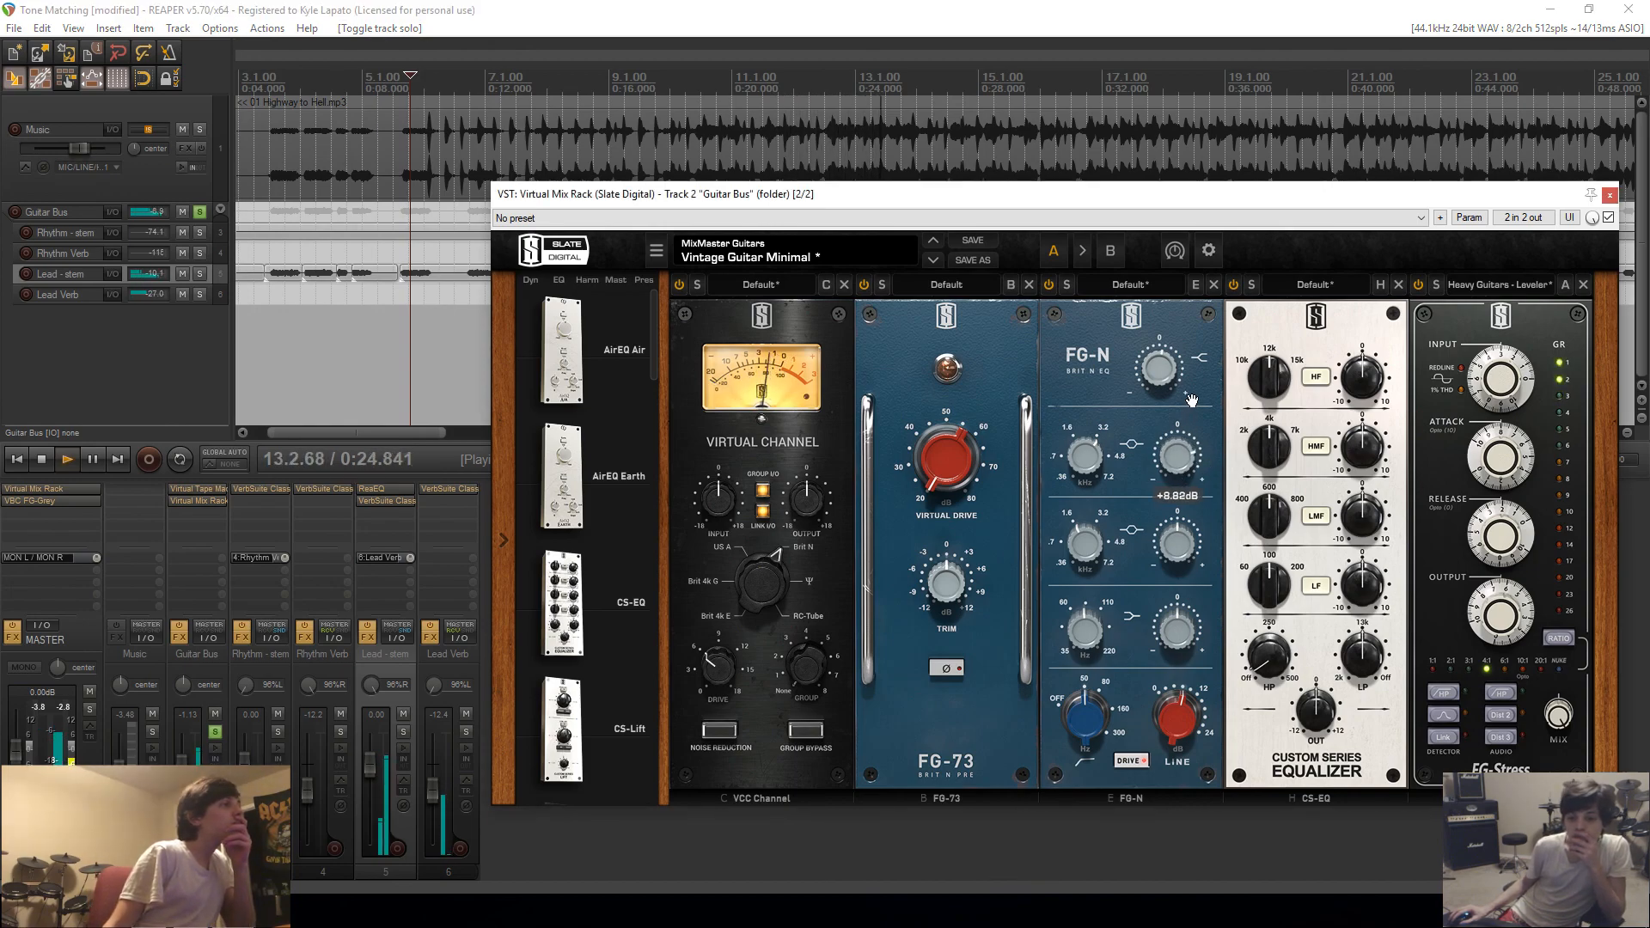
left_click_drag(1205, 365, 1198, 447)
double_click(1177, 456)
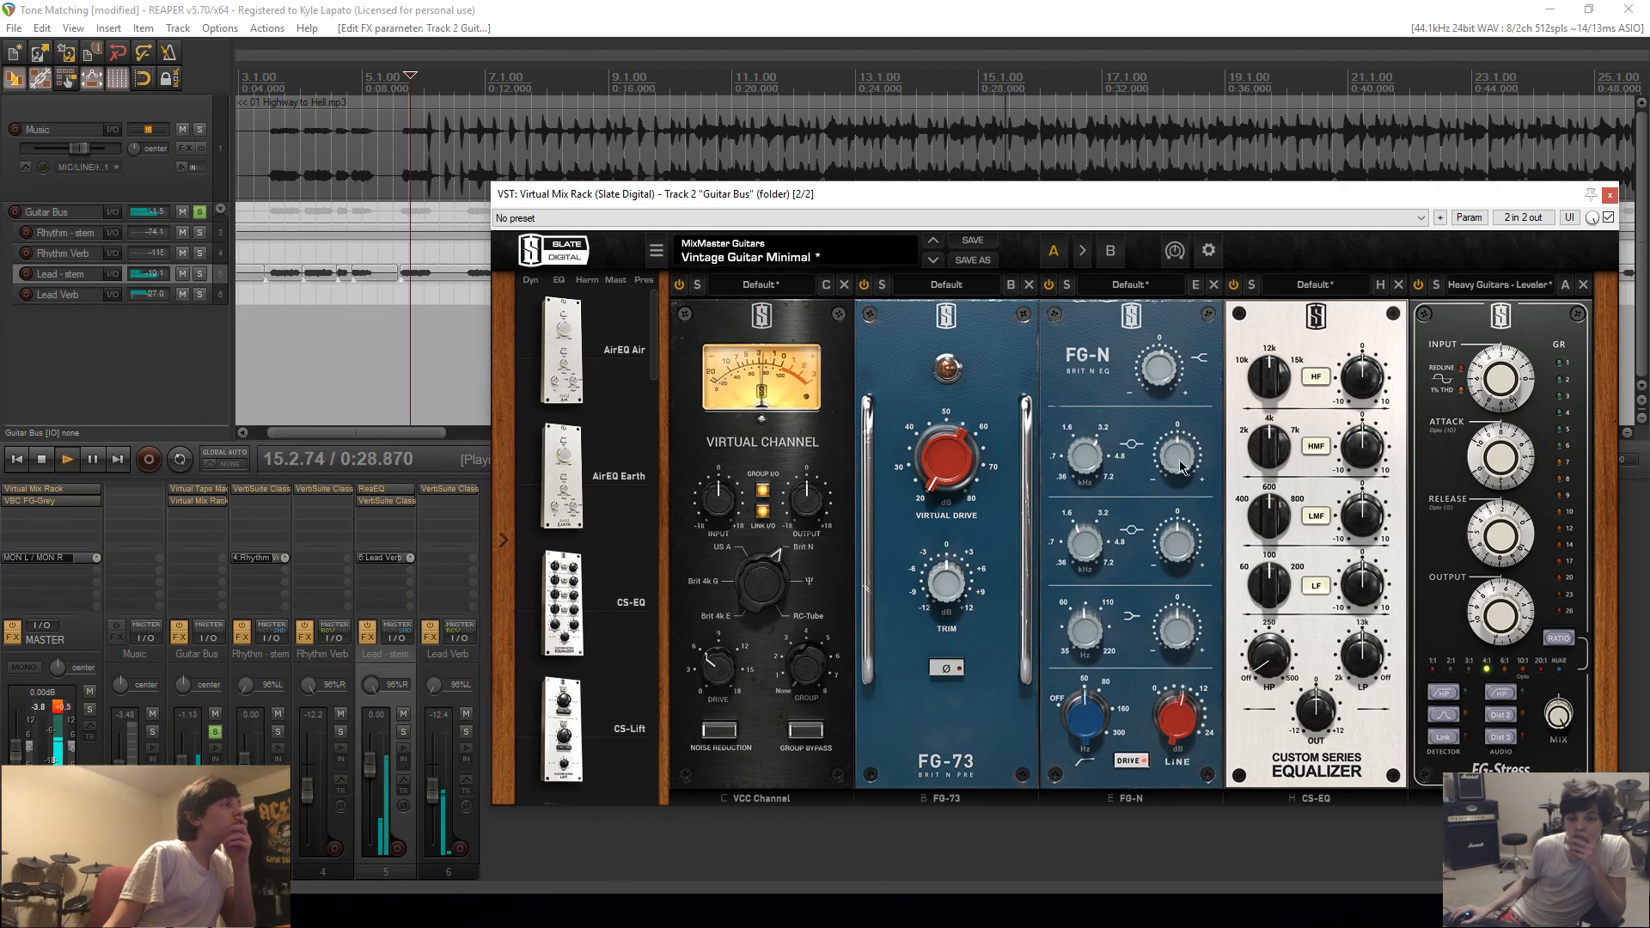
Step: Fine-tune FG-N's high-mid gain to about +0.8 dB and CS-EQ's HMF gain to about -1.7, unsolo the Guitar Bus and close the rack
mouse_move(1158, 372)
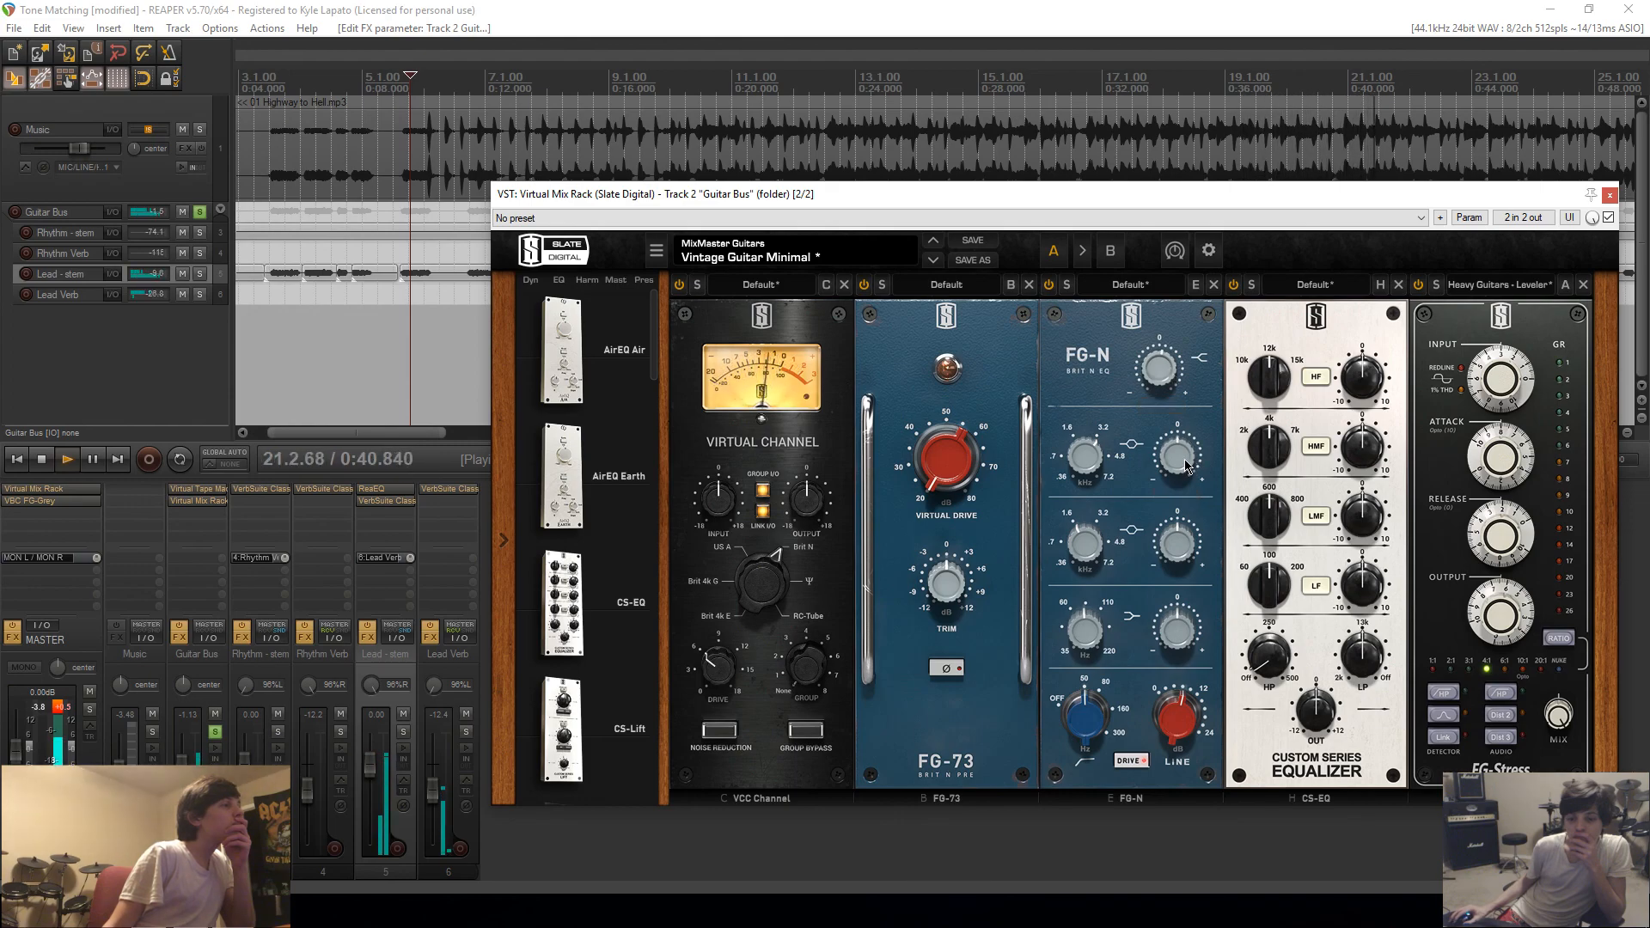
mouse_move(1378, 451)
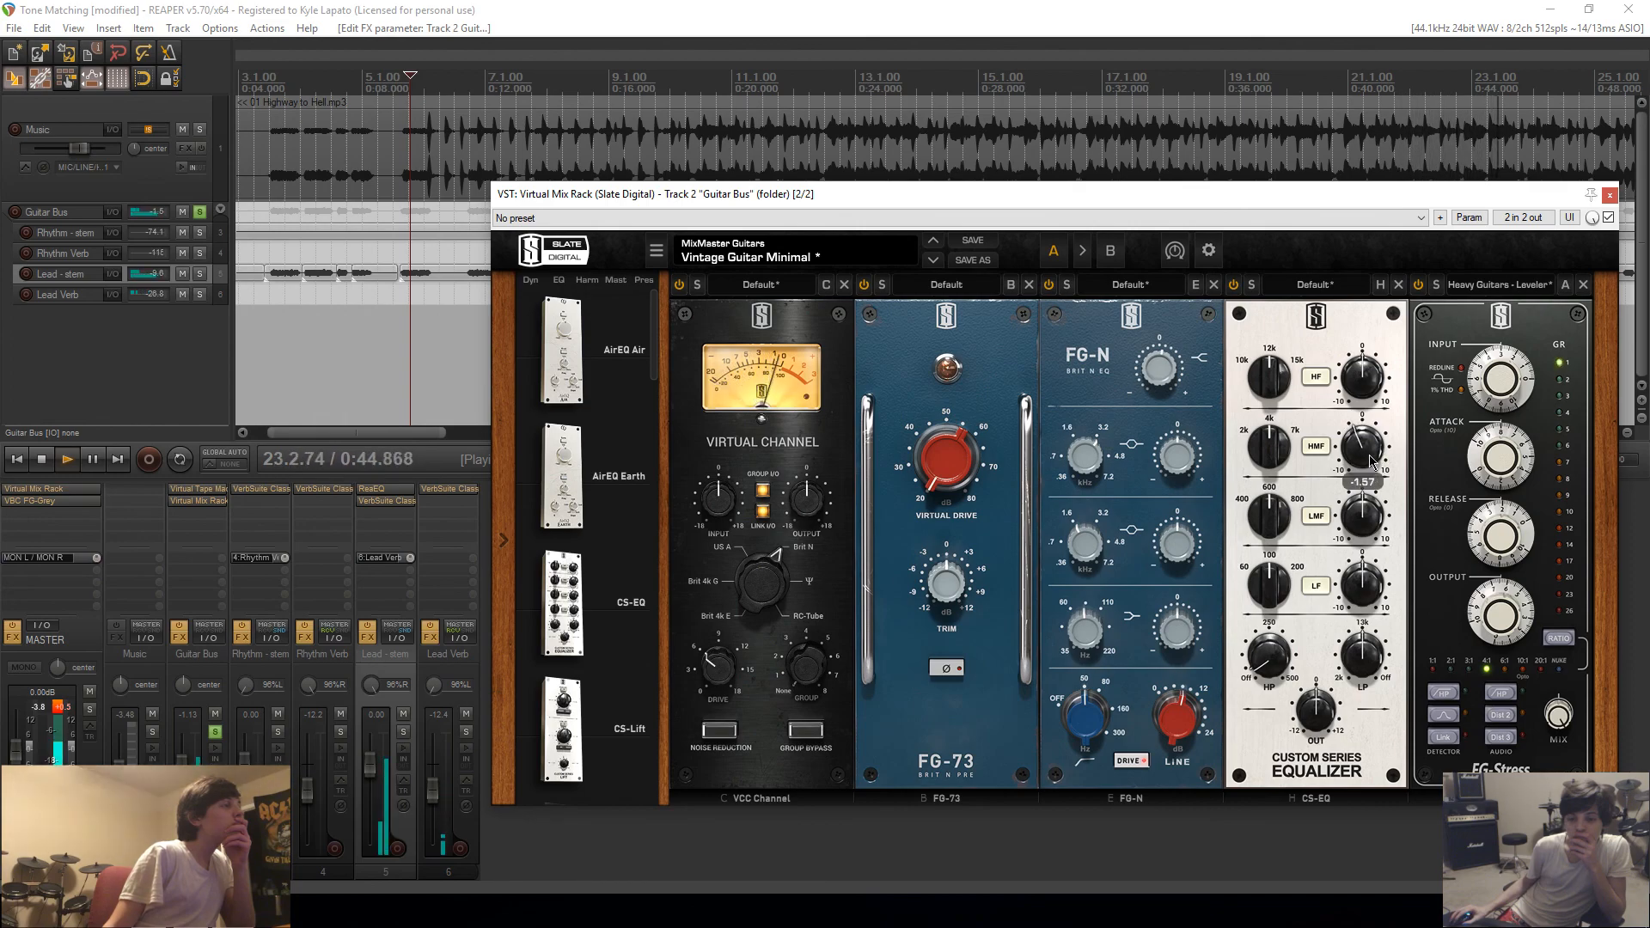
mouse_move(1181, 464)
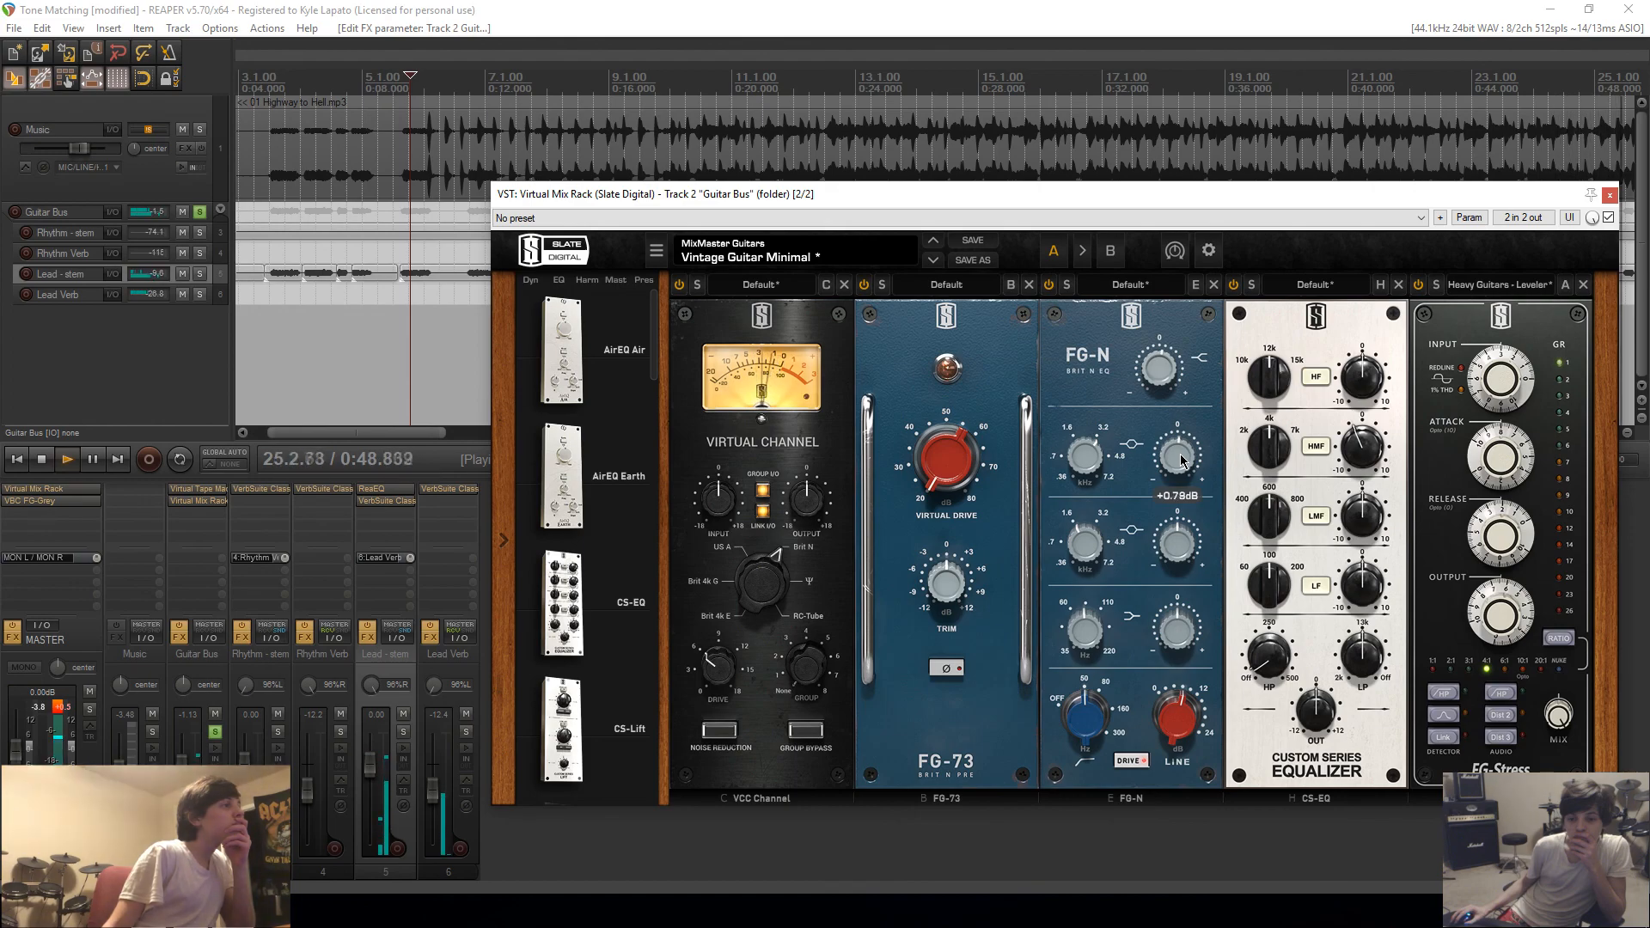
scroll(1365, 451, "down", 1)
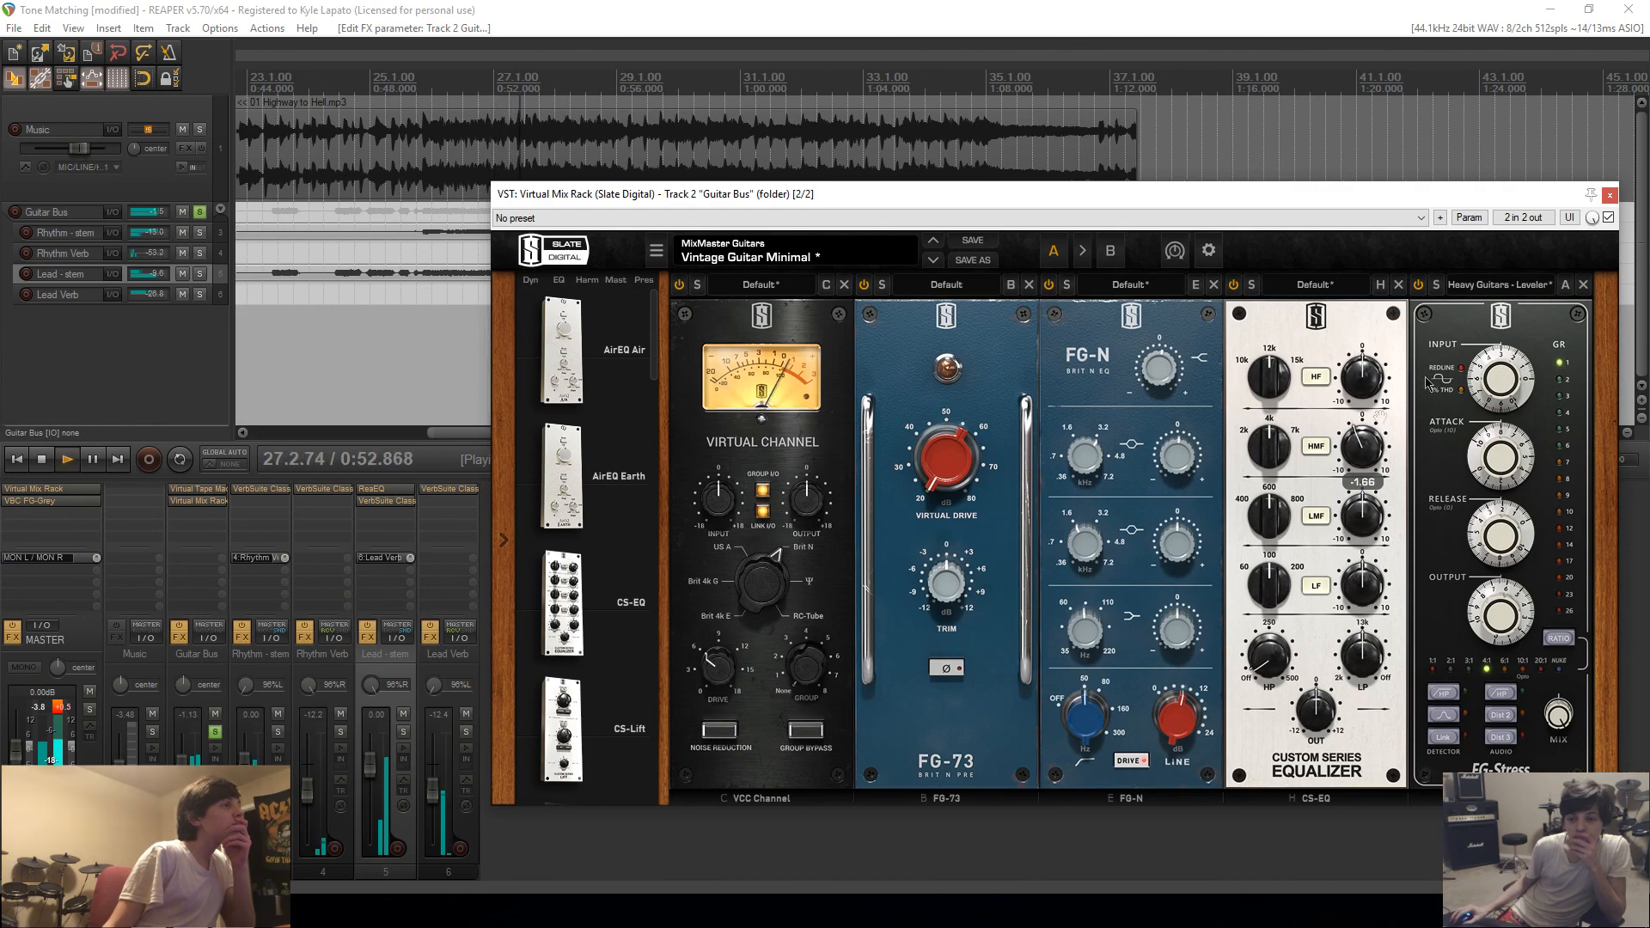
left_click(215, 733)
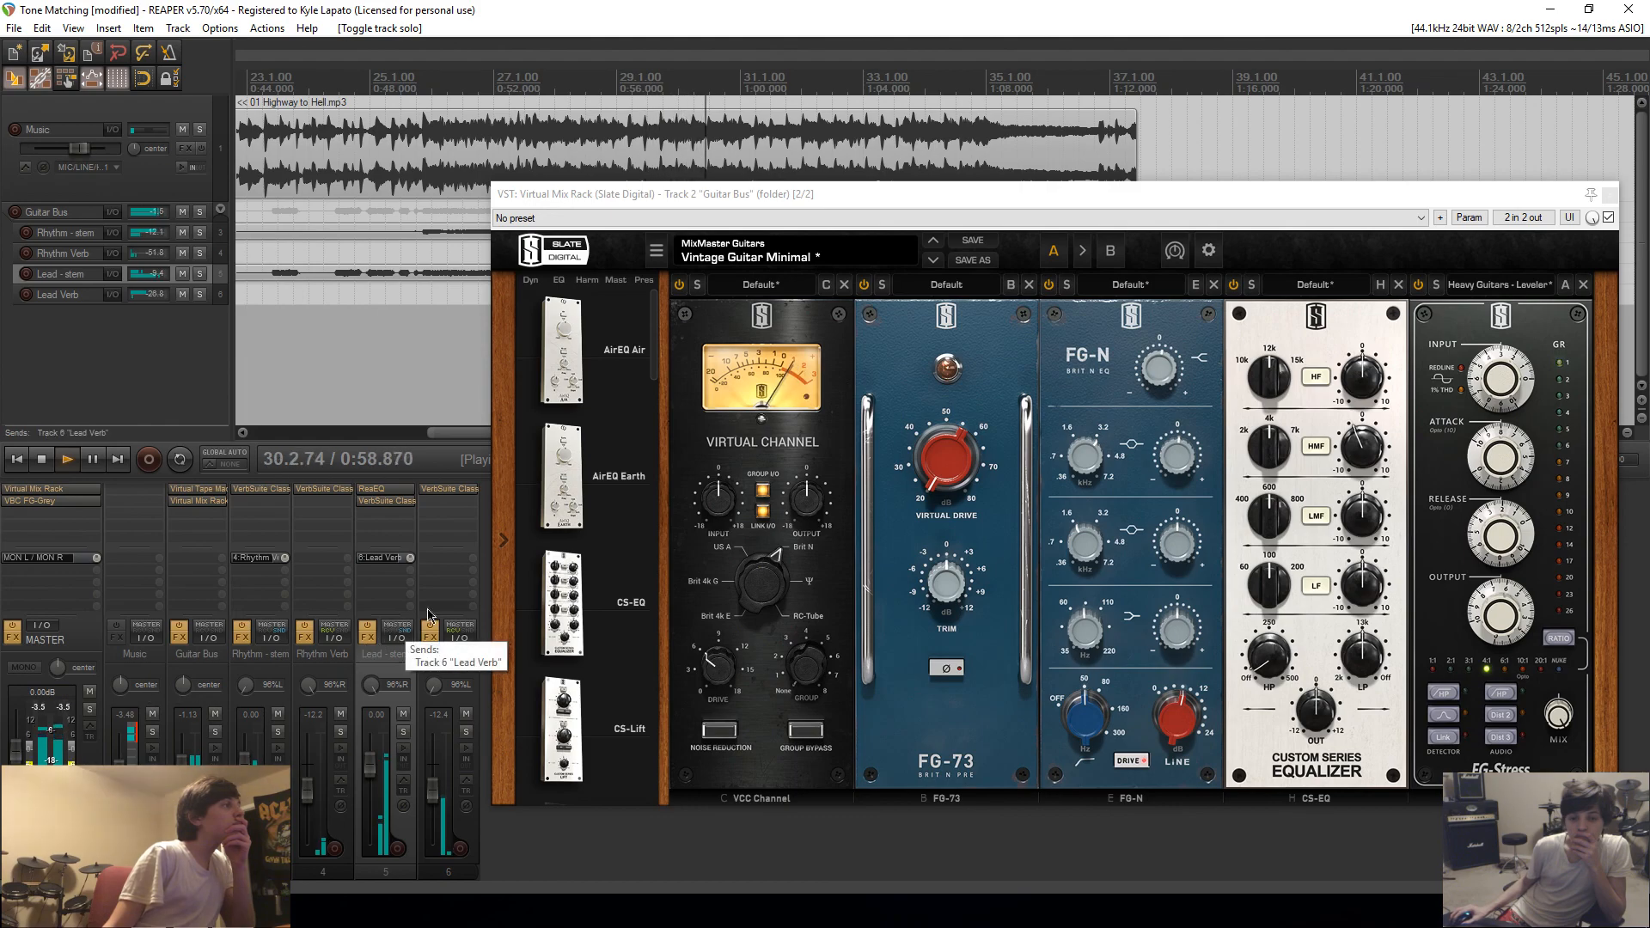
left_click(1610, 194)
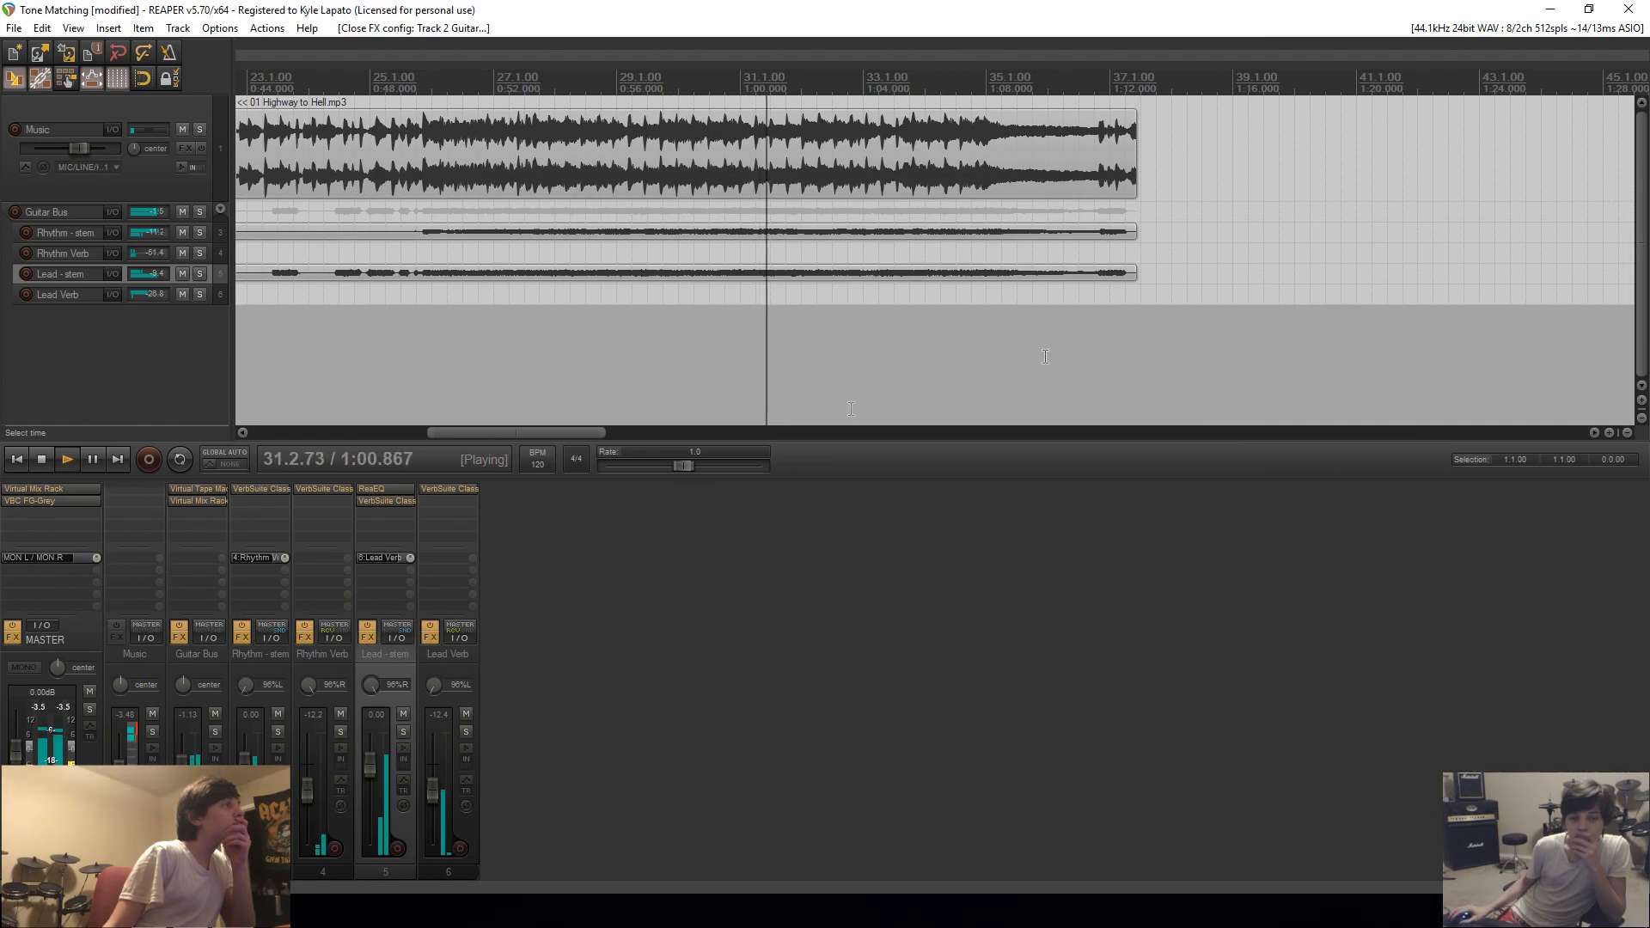
Step: Reload the MixMaster Full Mix preset Fat N' British in the Master track's Virtual Mix Rack, audition it during playback, and close the window
left_click(35, 489)
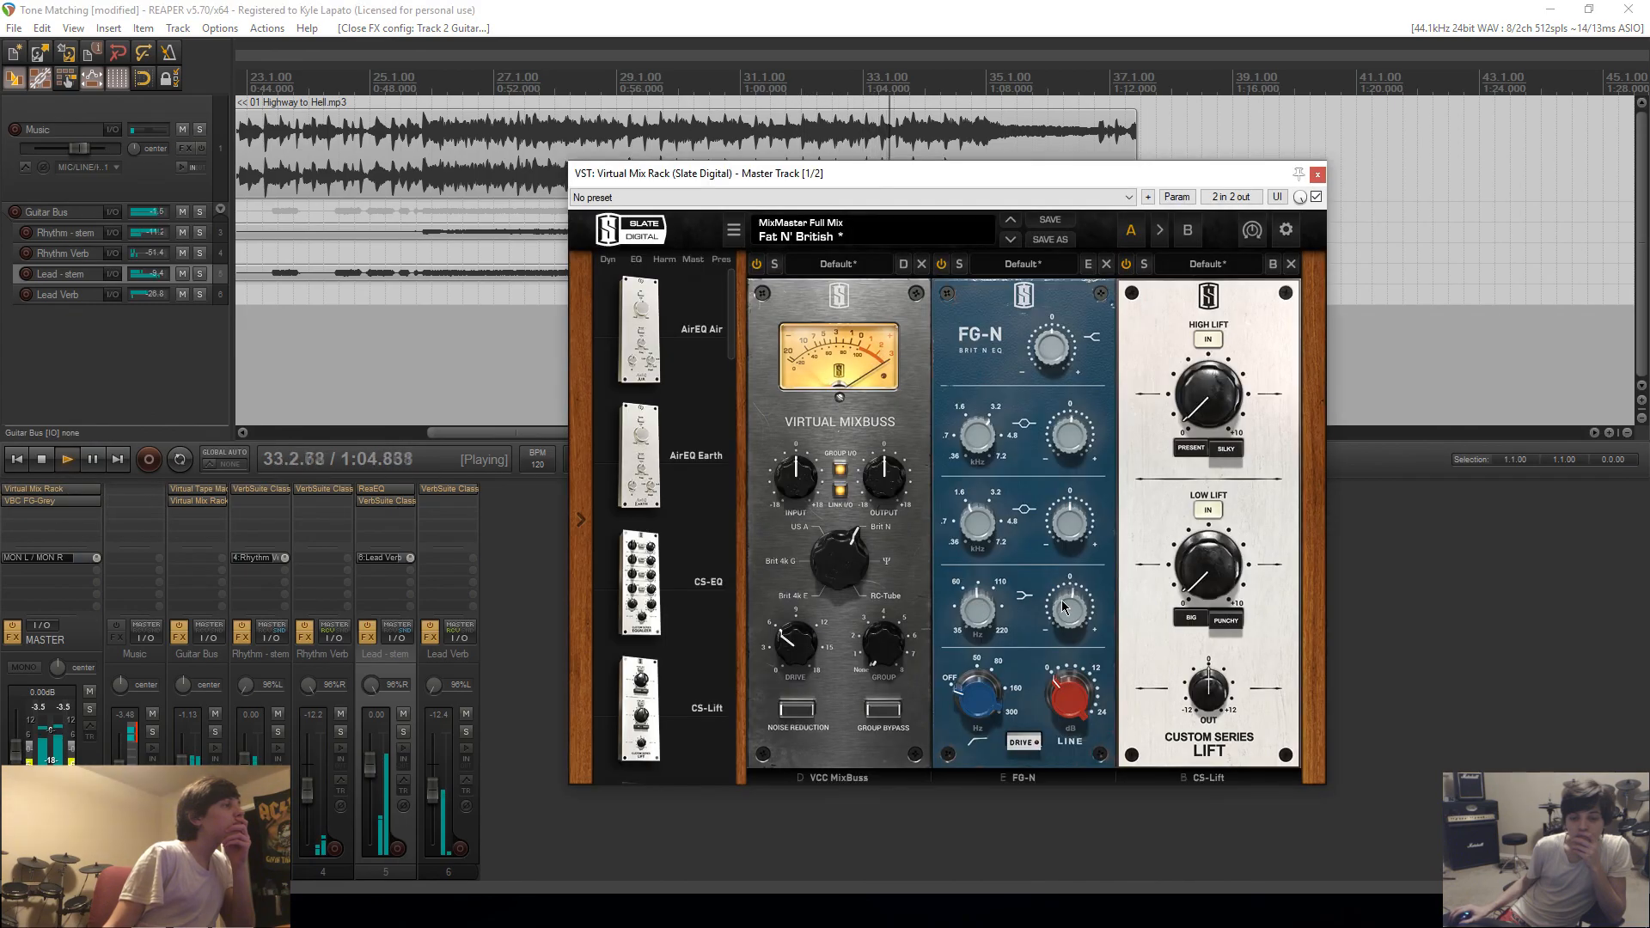
mouse_move(1207, 583)
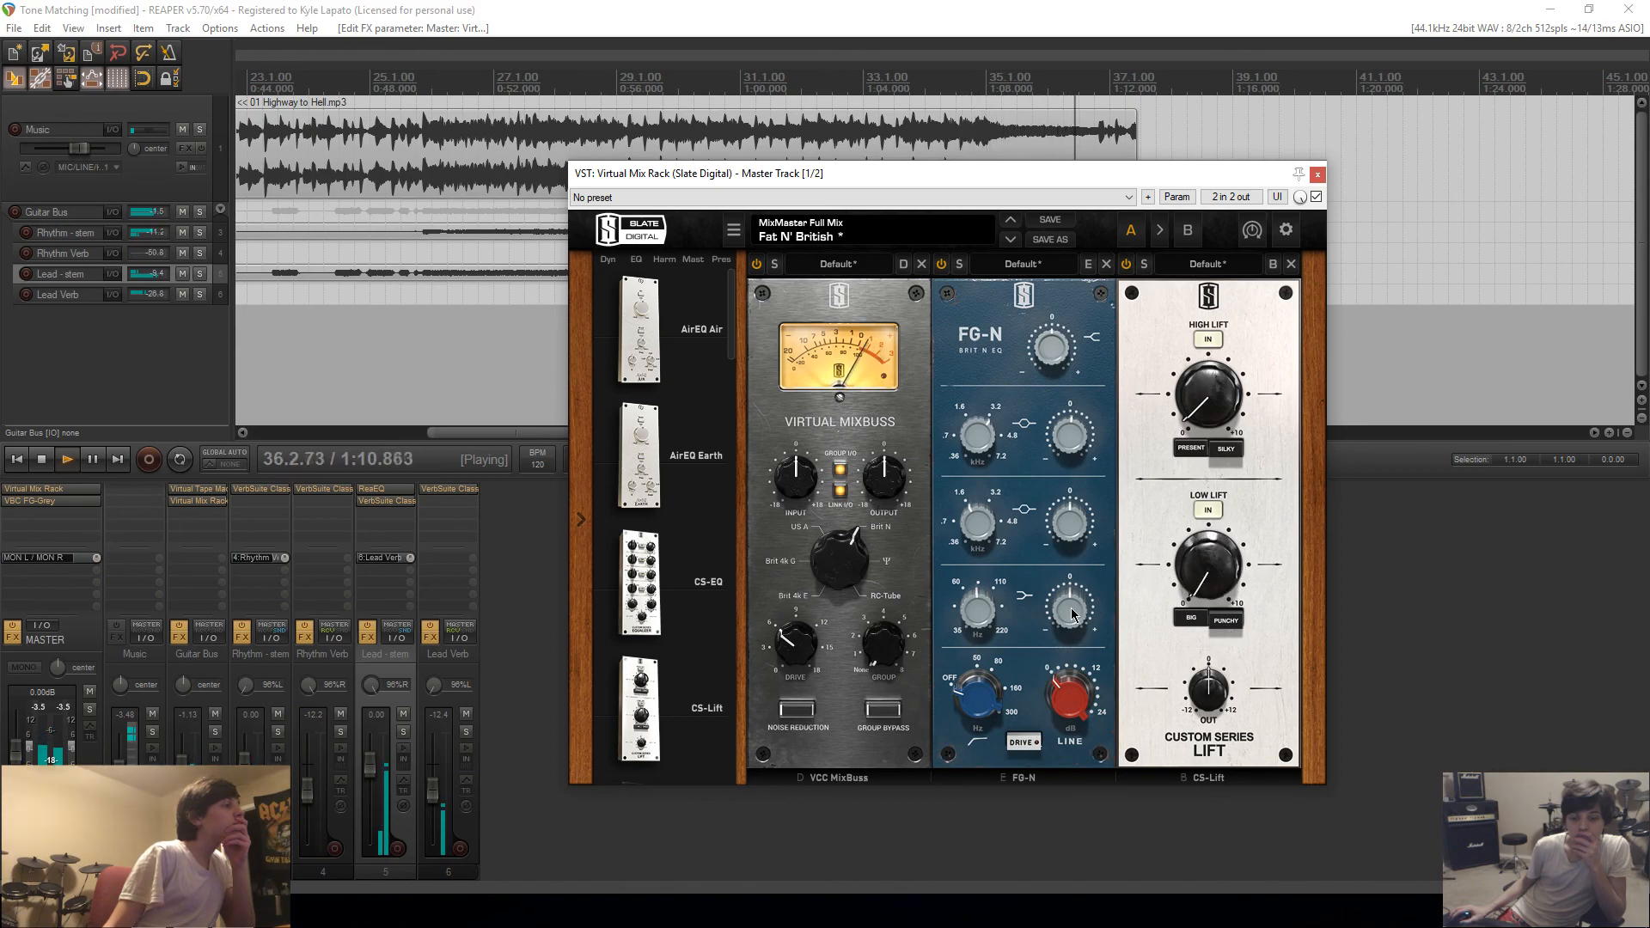
left_click(800, 234)
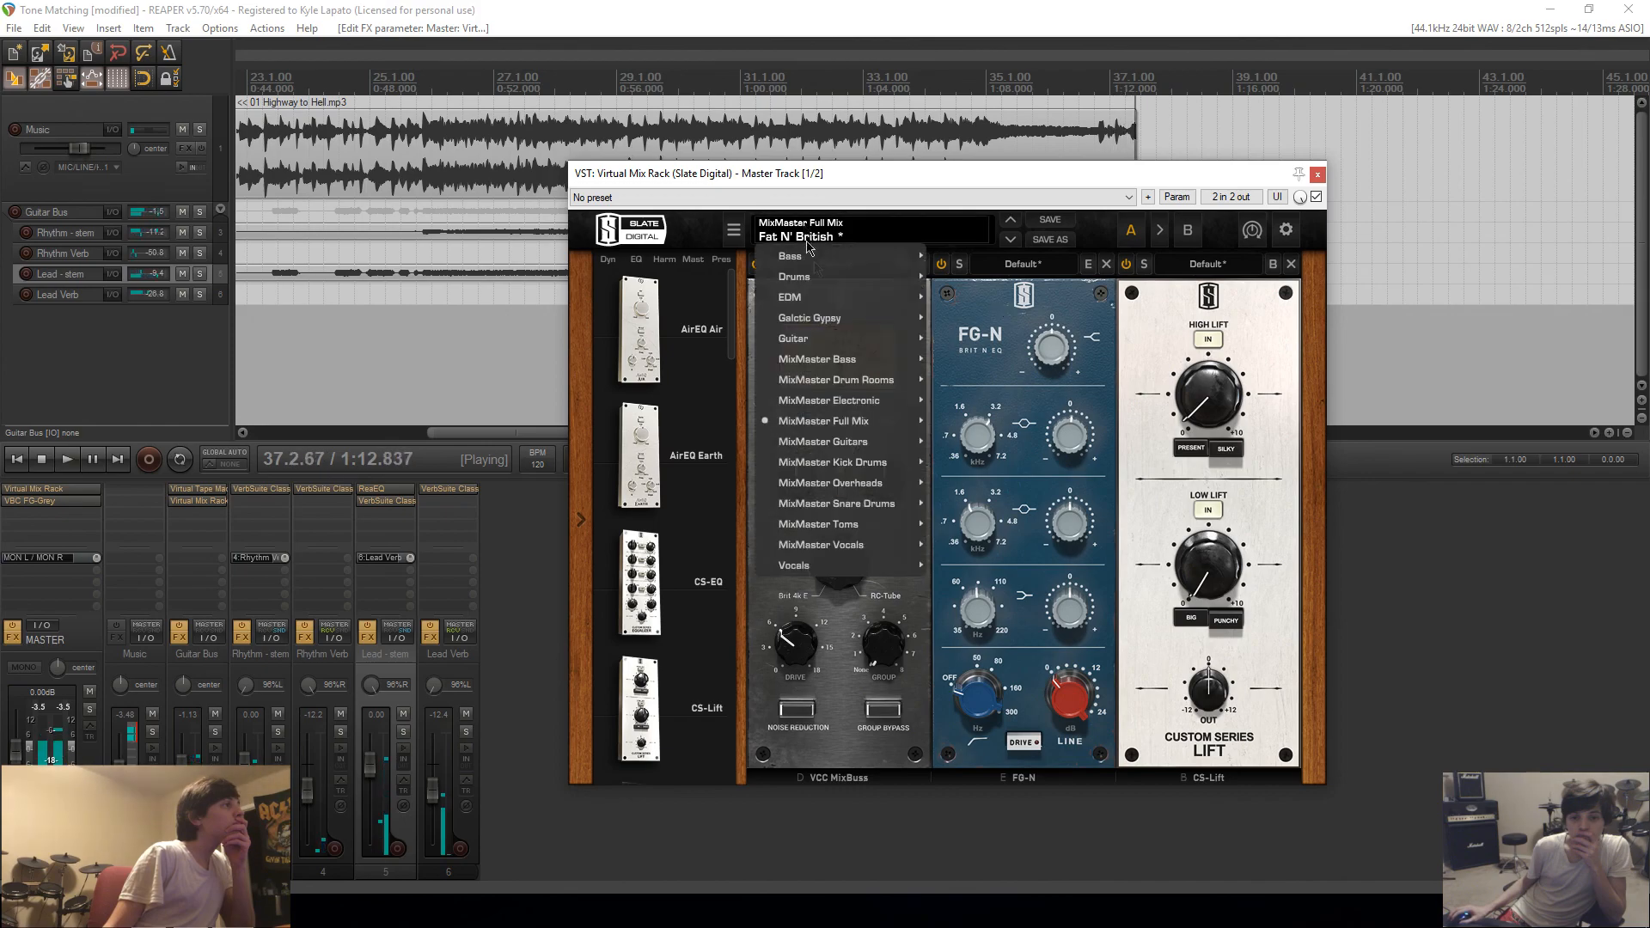
mouse_move(860, 421)
left_click(981, 464)
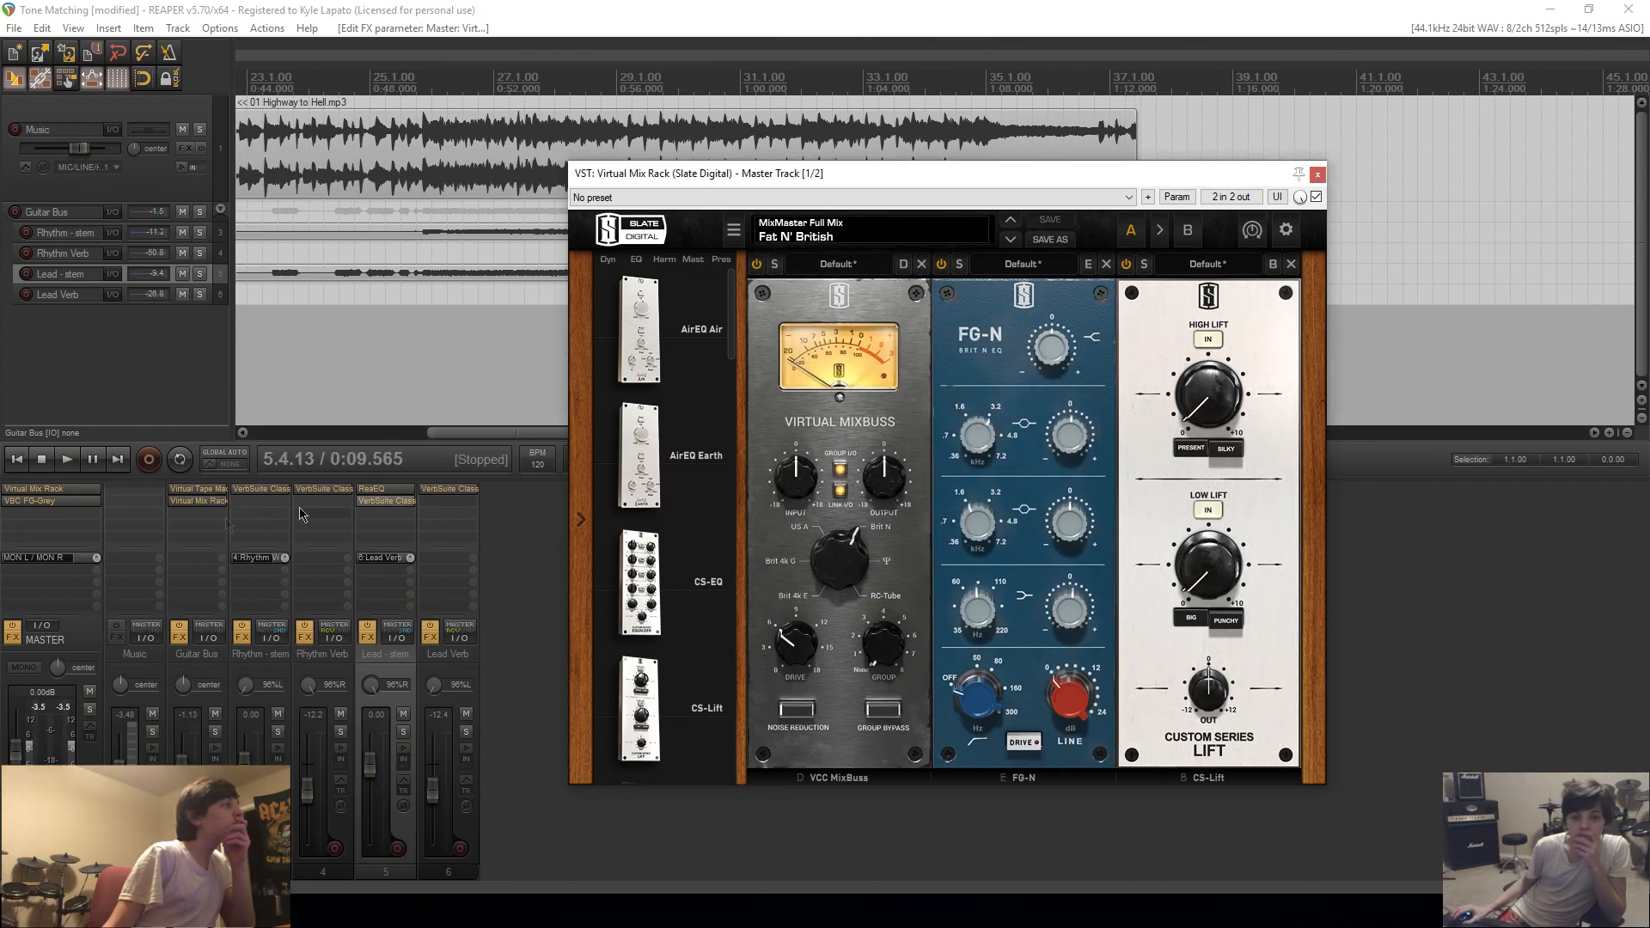
left_click(67, 459)
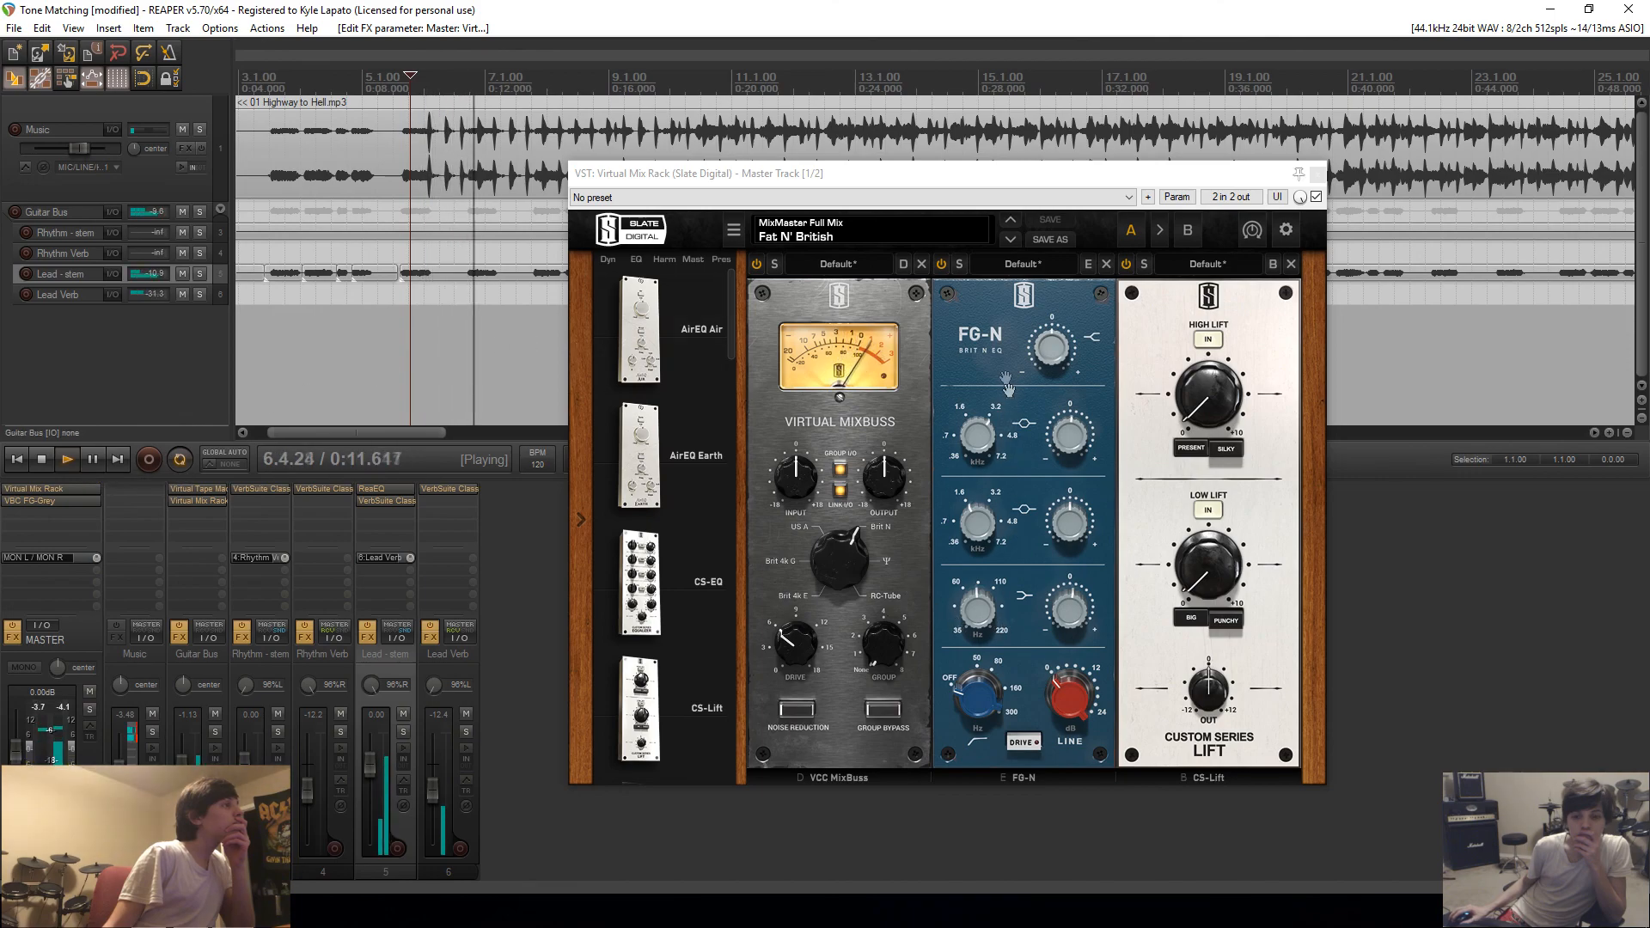
left_click_drag(984, 646, 992, 685)
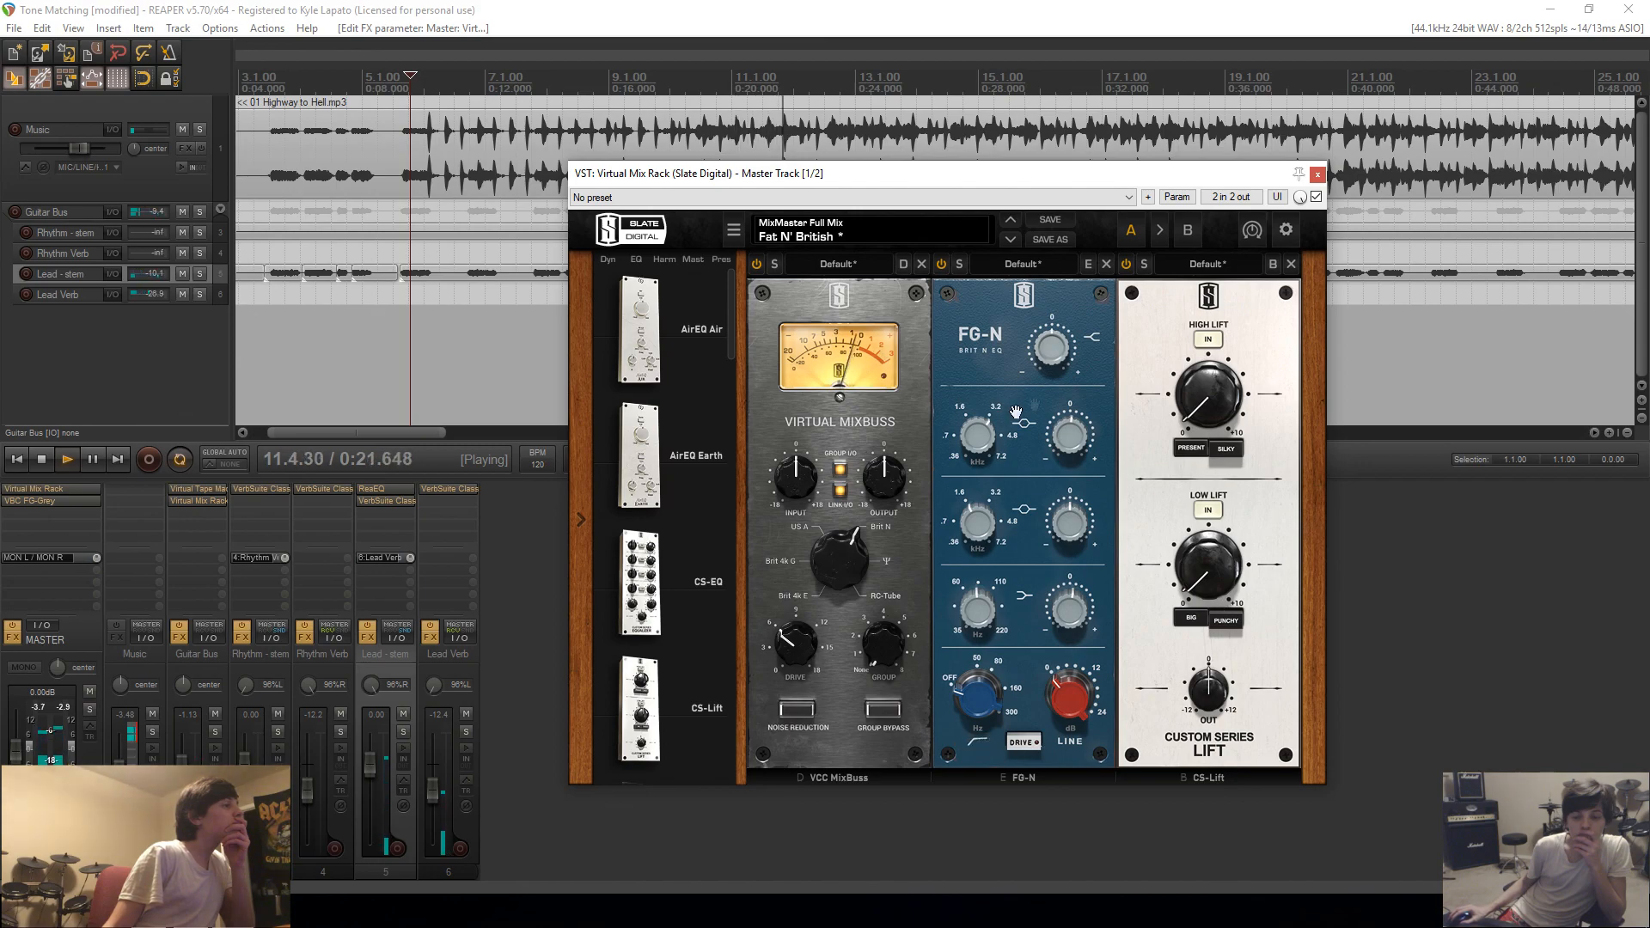
left_click(1317, 175)
Step: Check VBC FG-Grey on the Master track, add Virtual Tape Machines after it, adjust its tape type switch, and close the window
left_click(37, 501)
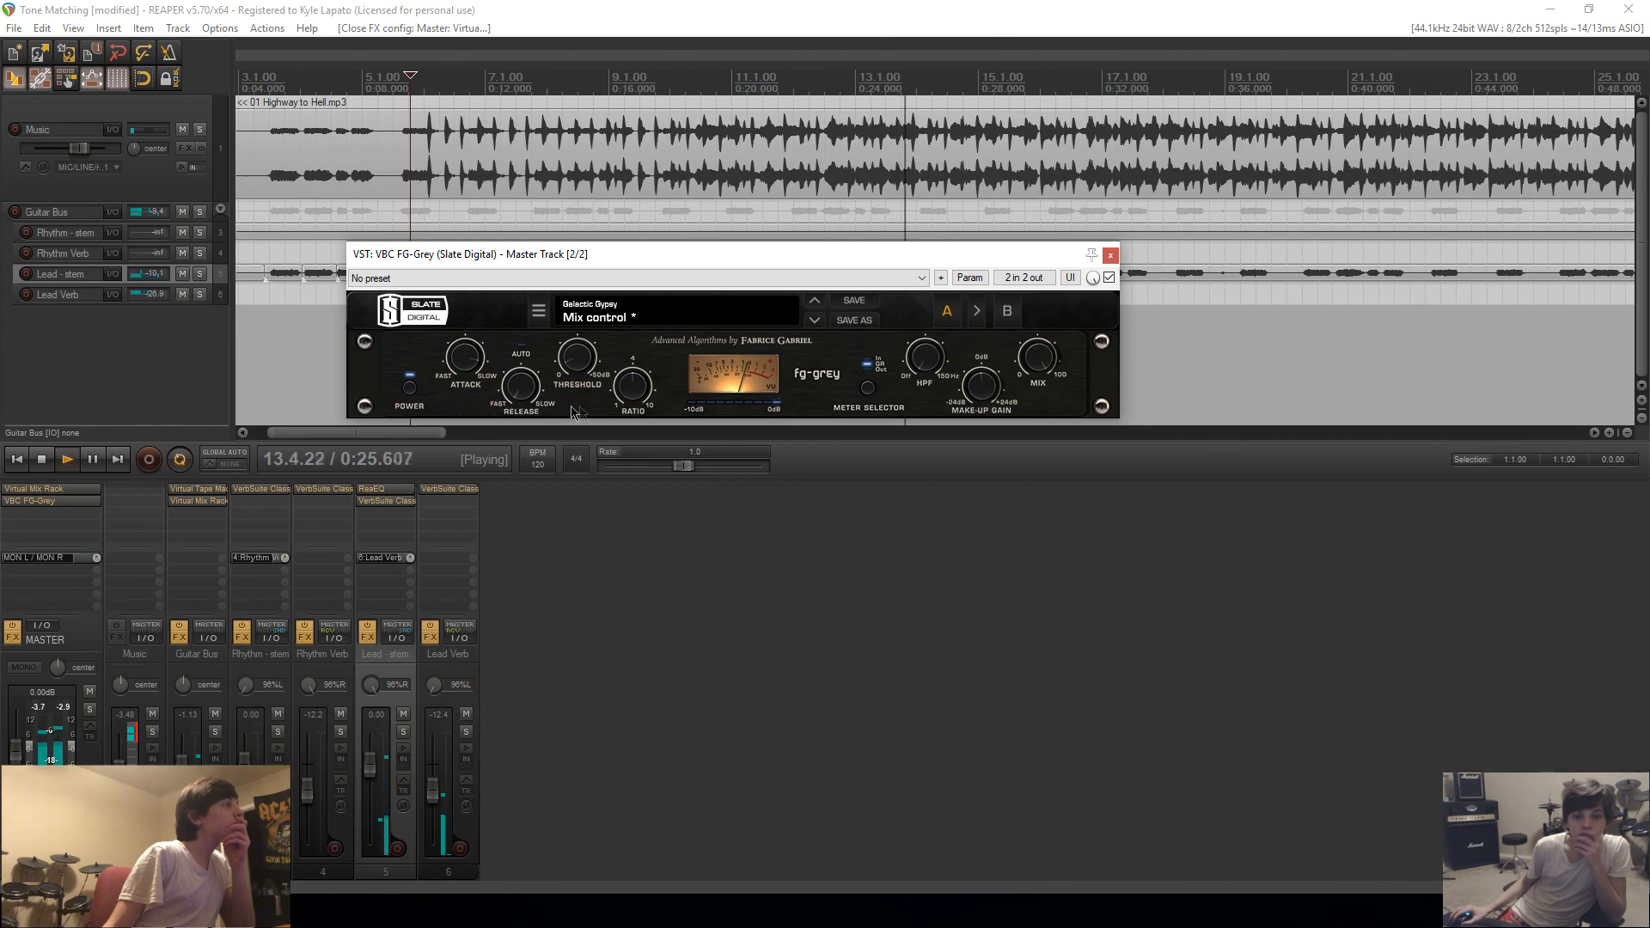
left_click(1112, 255)
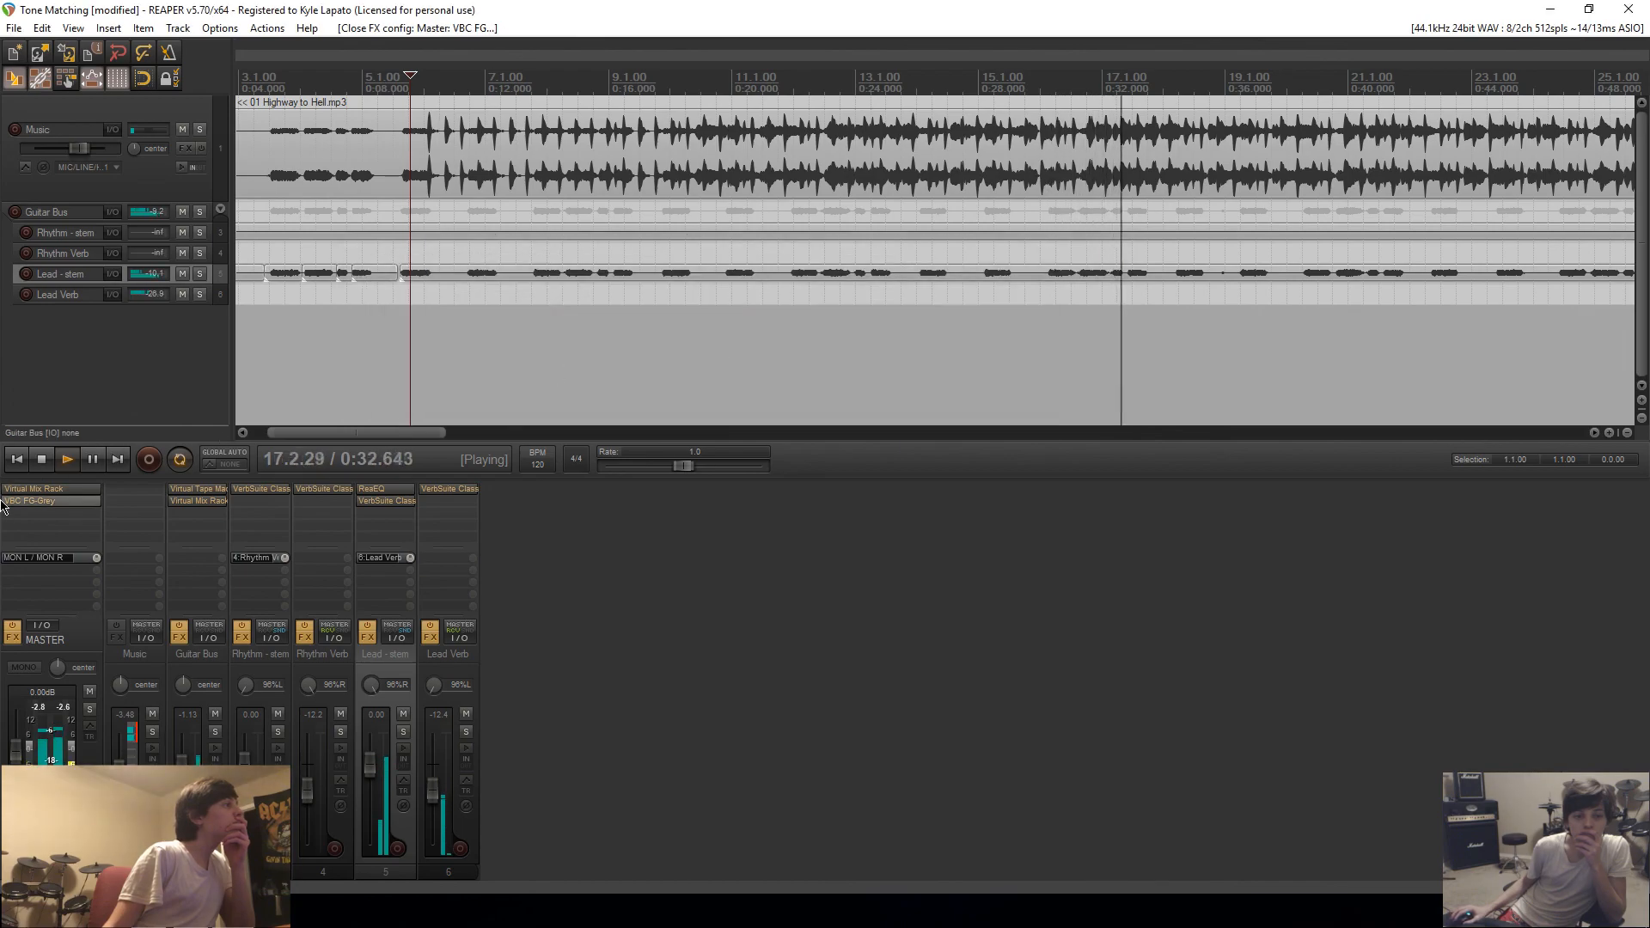
double_click(41, 520)
left_click(590, 526)
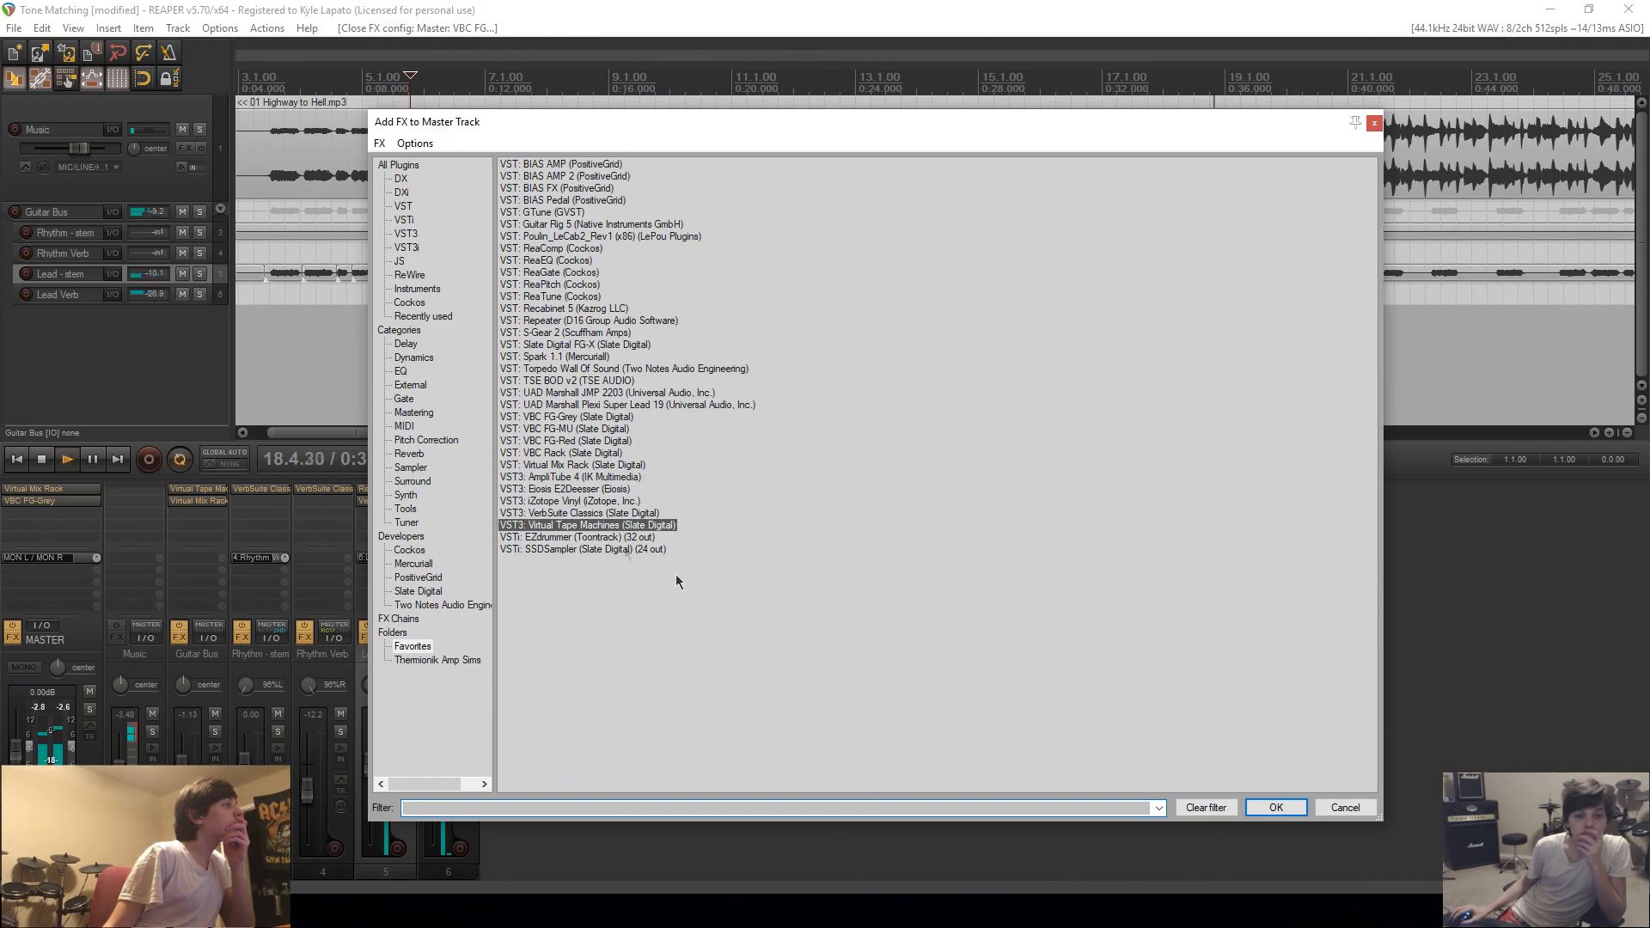
left_click(1276, 808)
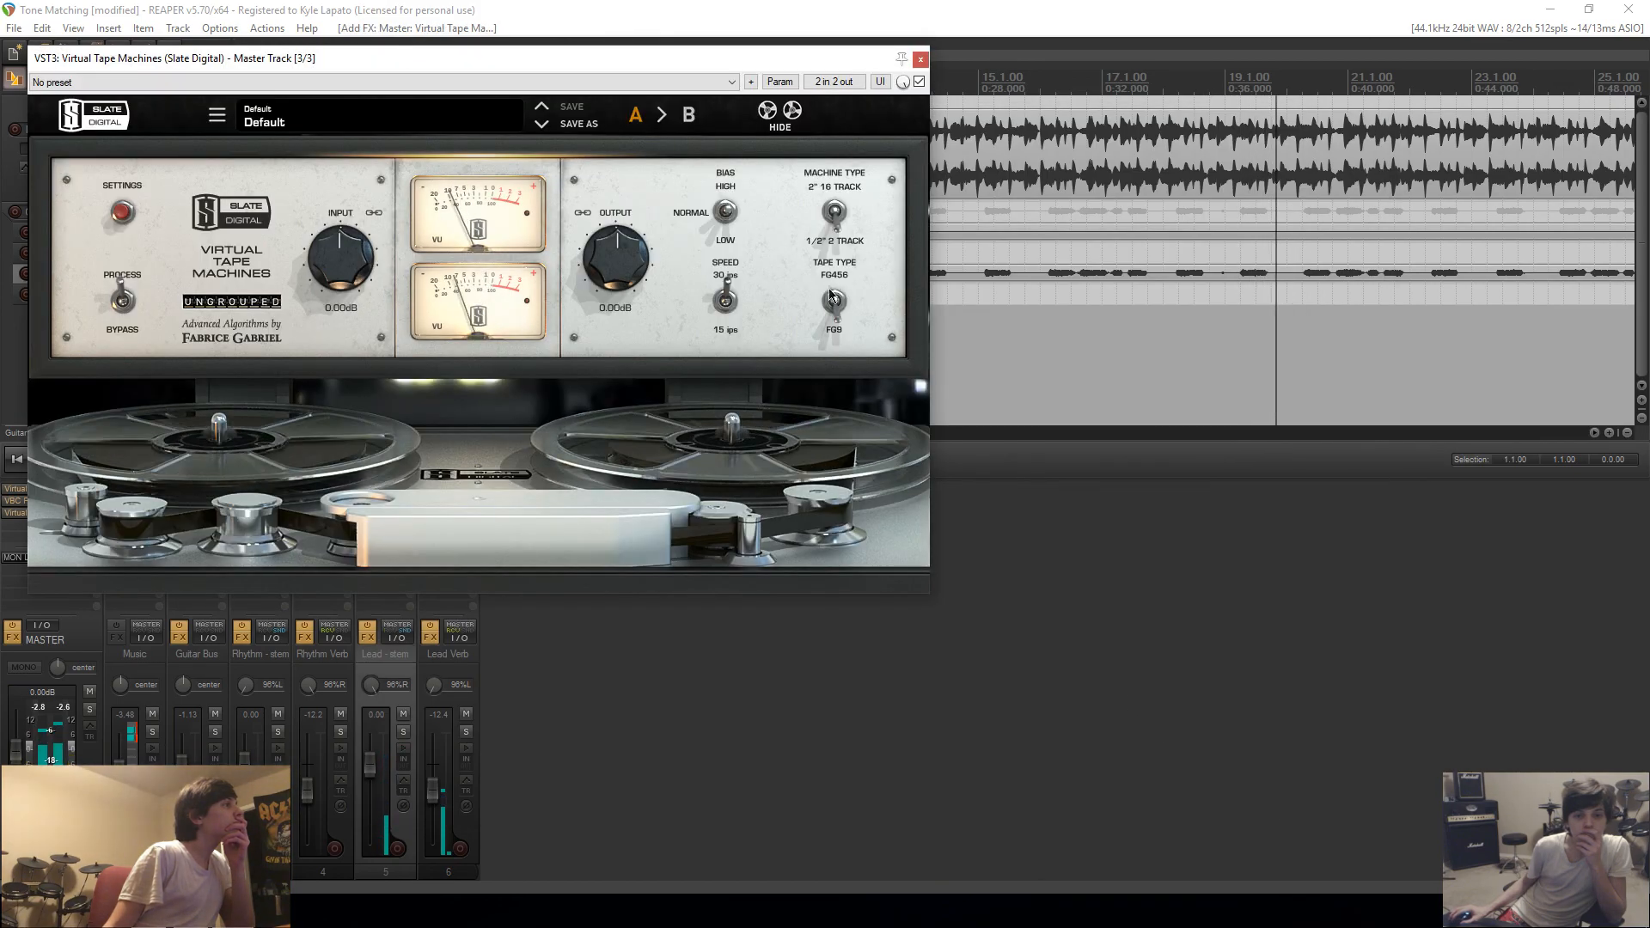
left_click(839, 309)
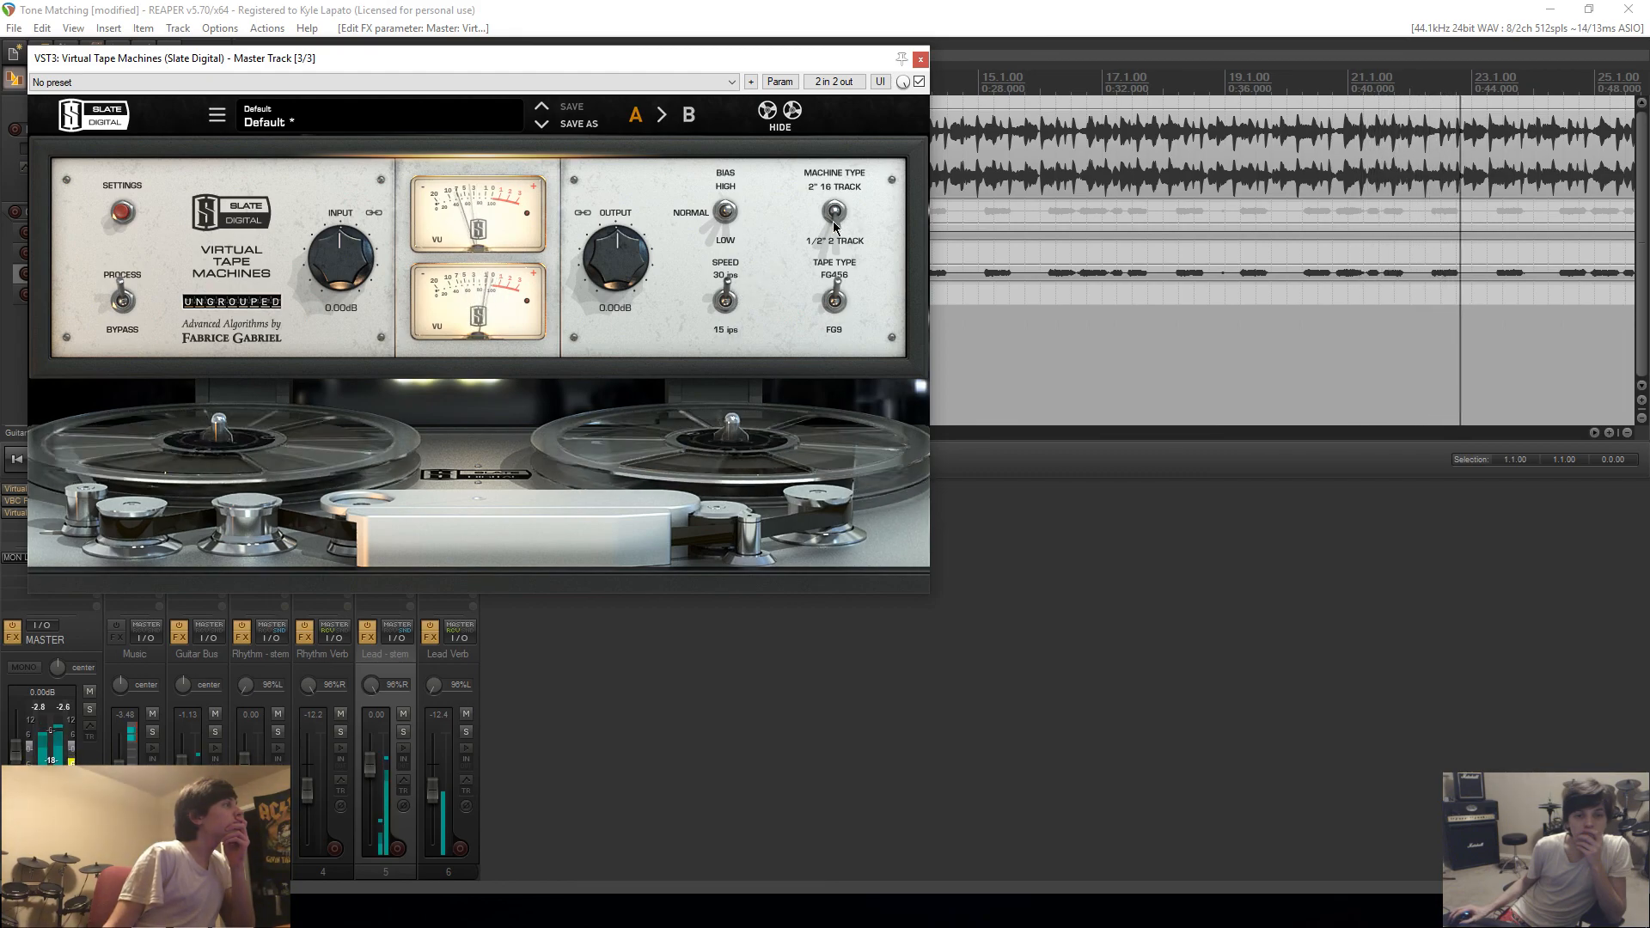
left_click(921, 59)
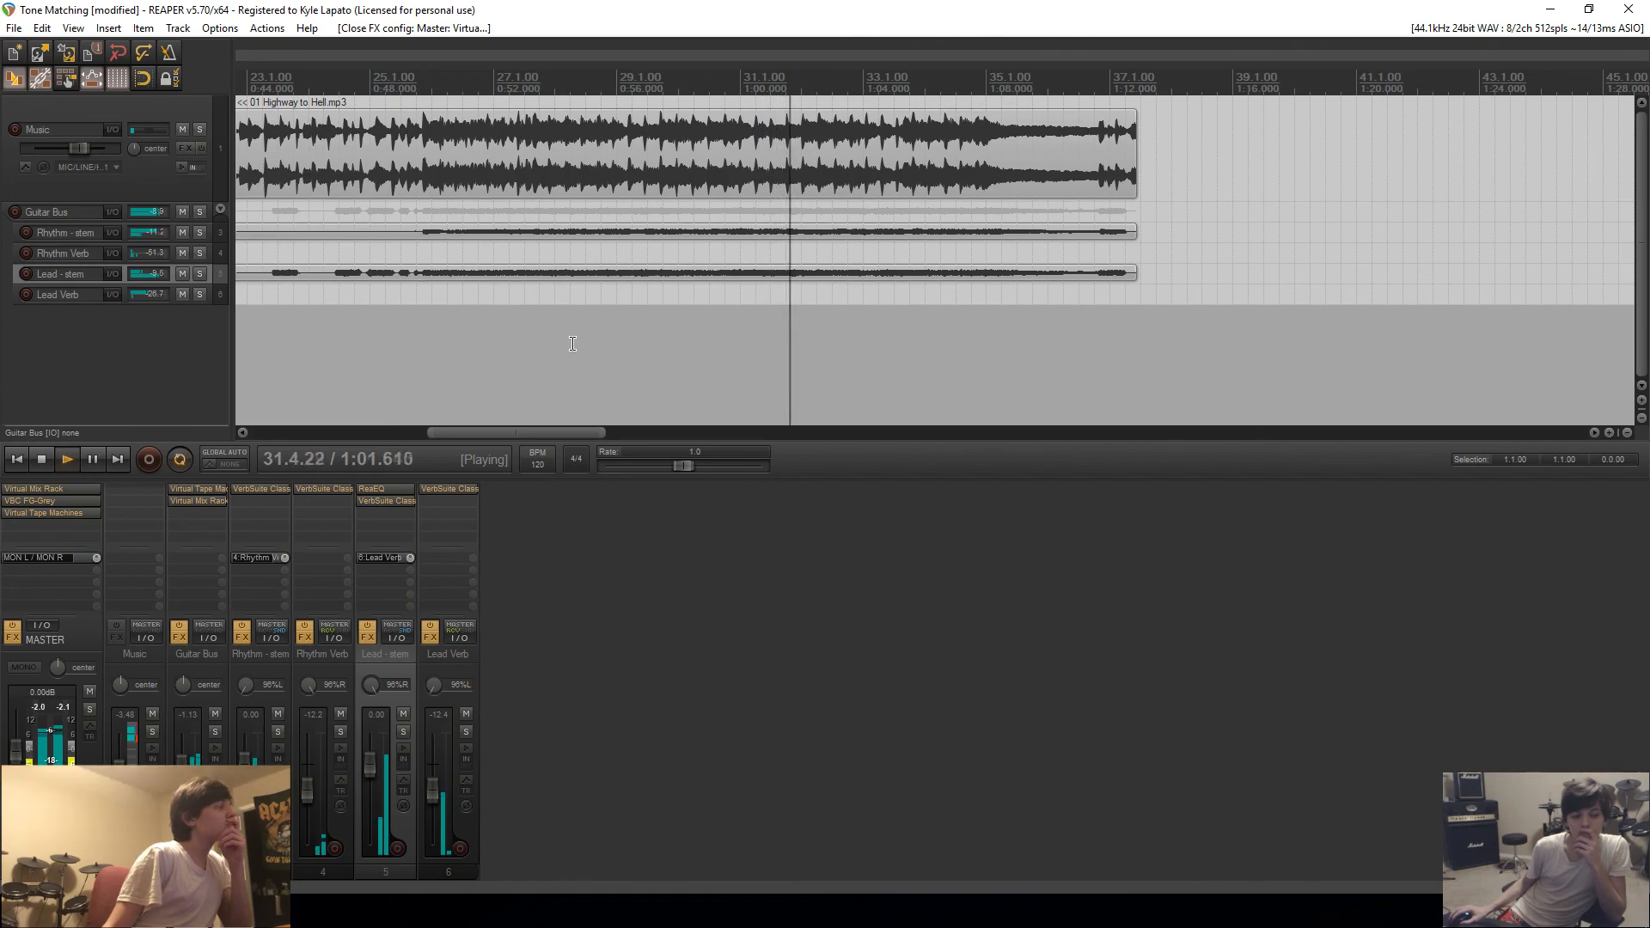
Step: Lower the Guitar Bus volume to -2.27 dB and listen to the mix again from the song's beginning
left_click_drag(183, 767, 182, 772)
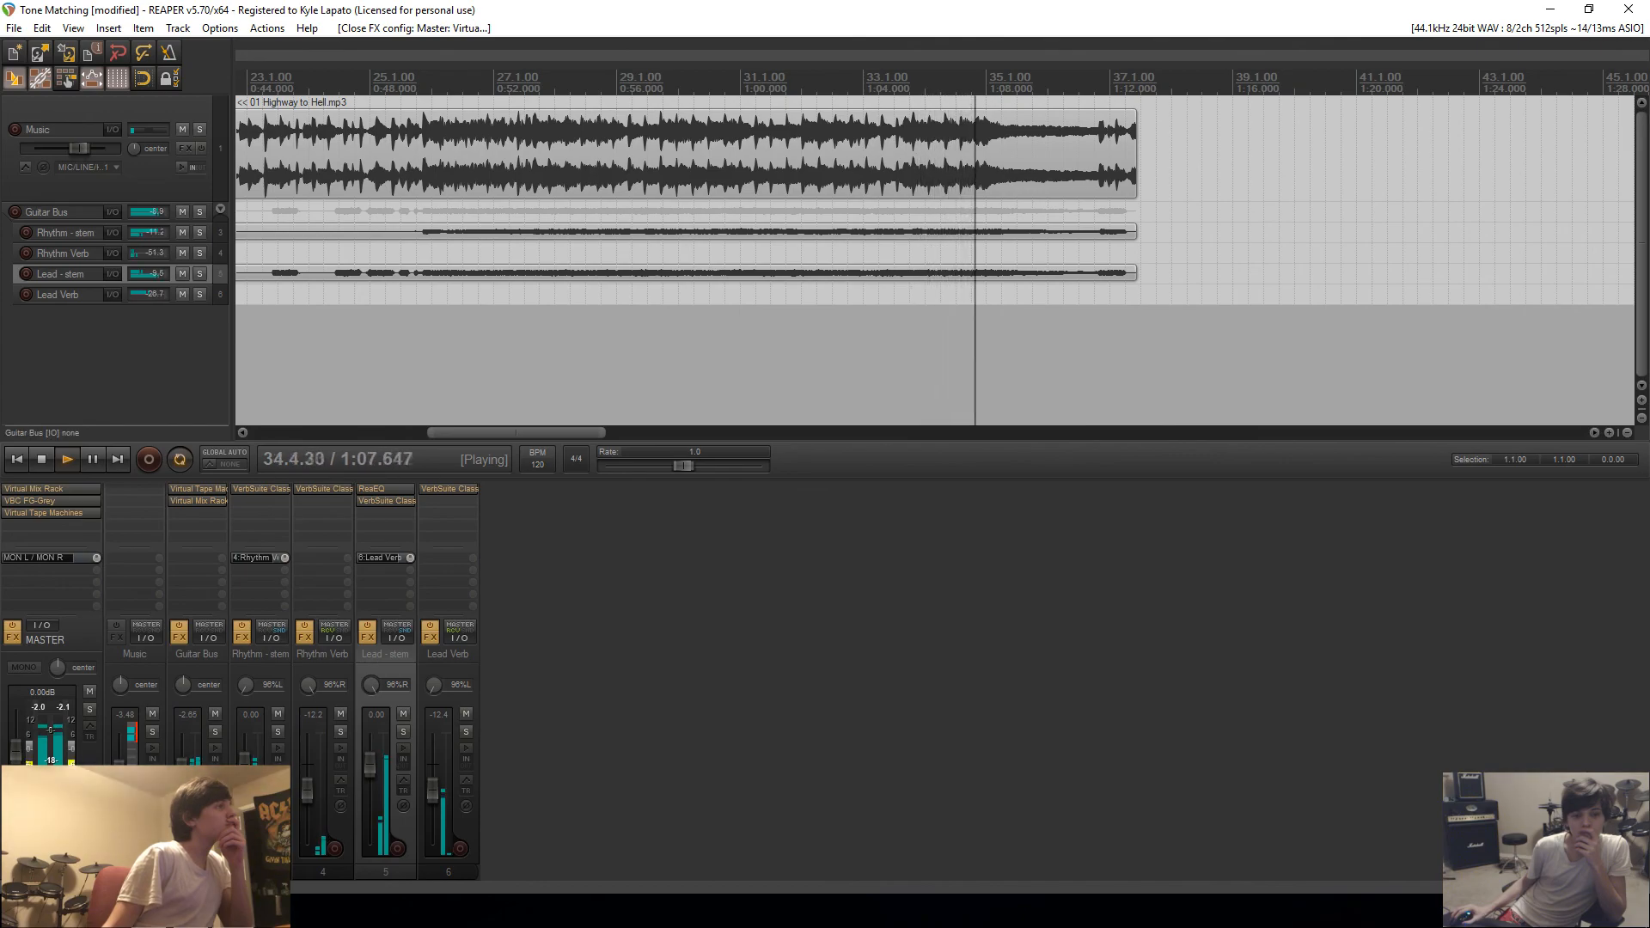
left_click_drag(182, 772, 182, 770)
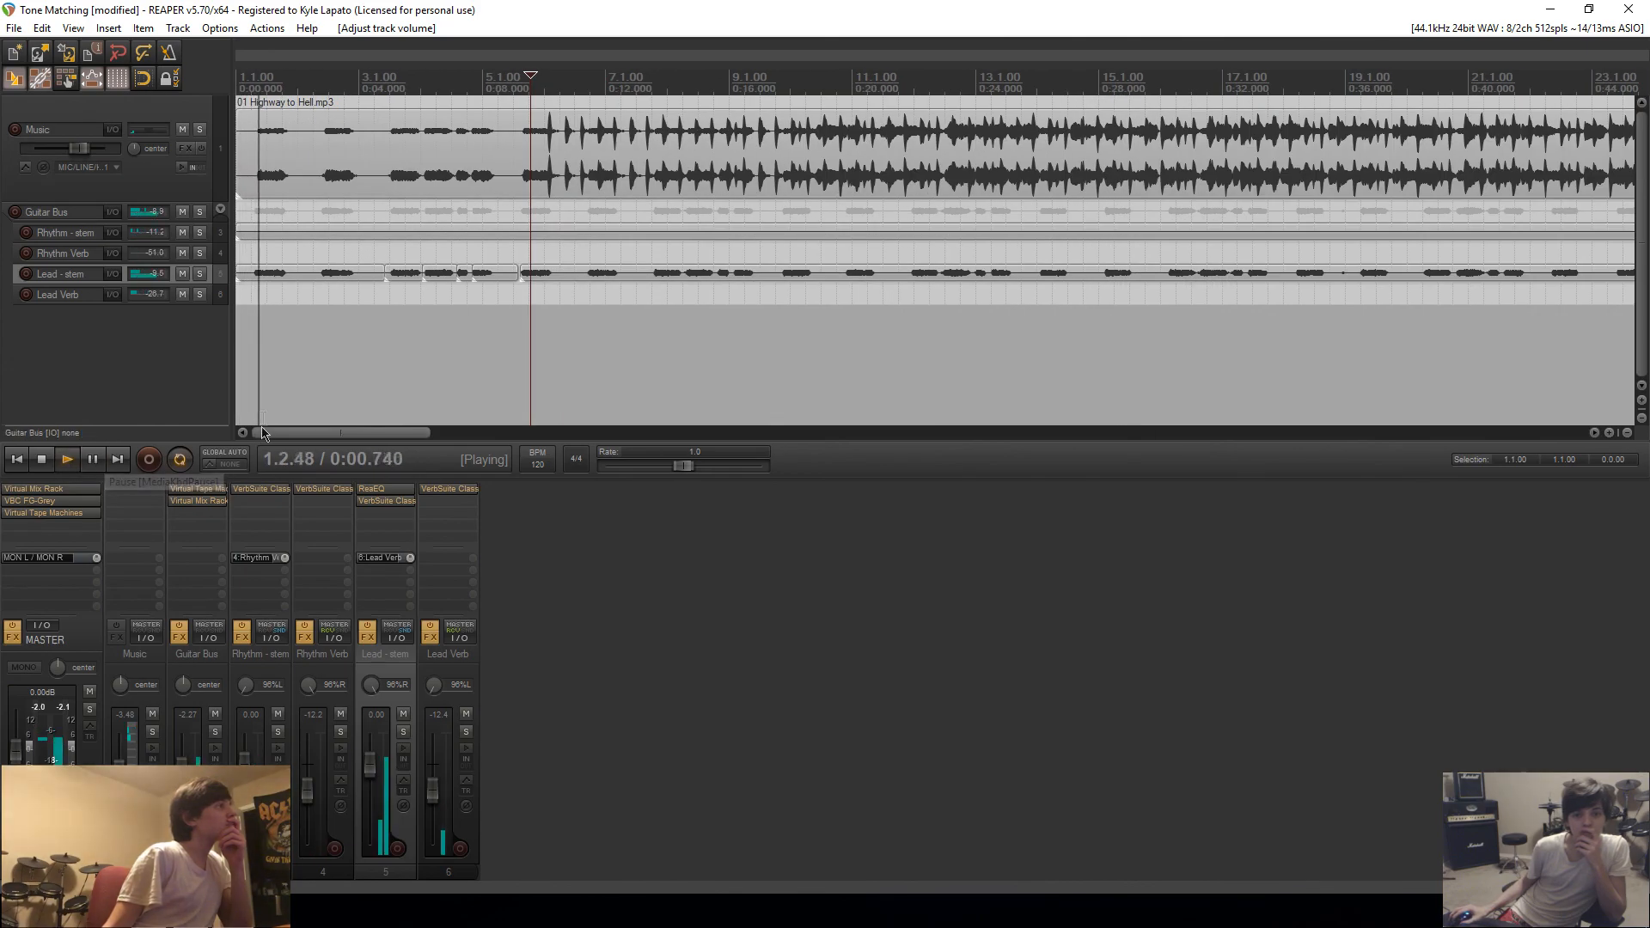
left_click(559, 326)
scroll(566, 326, "down", 2)
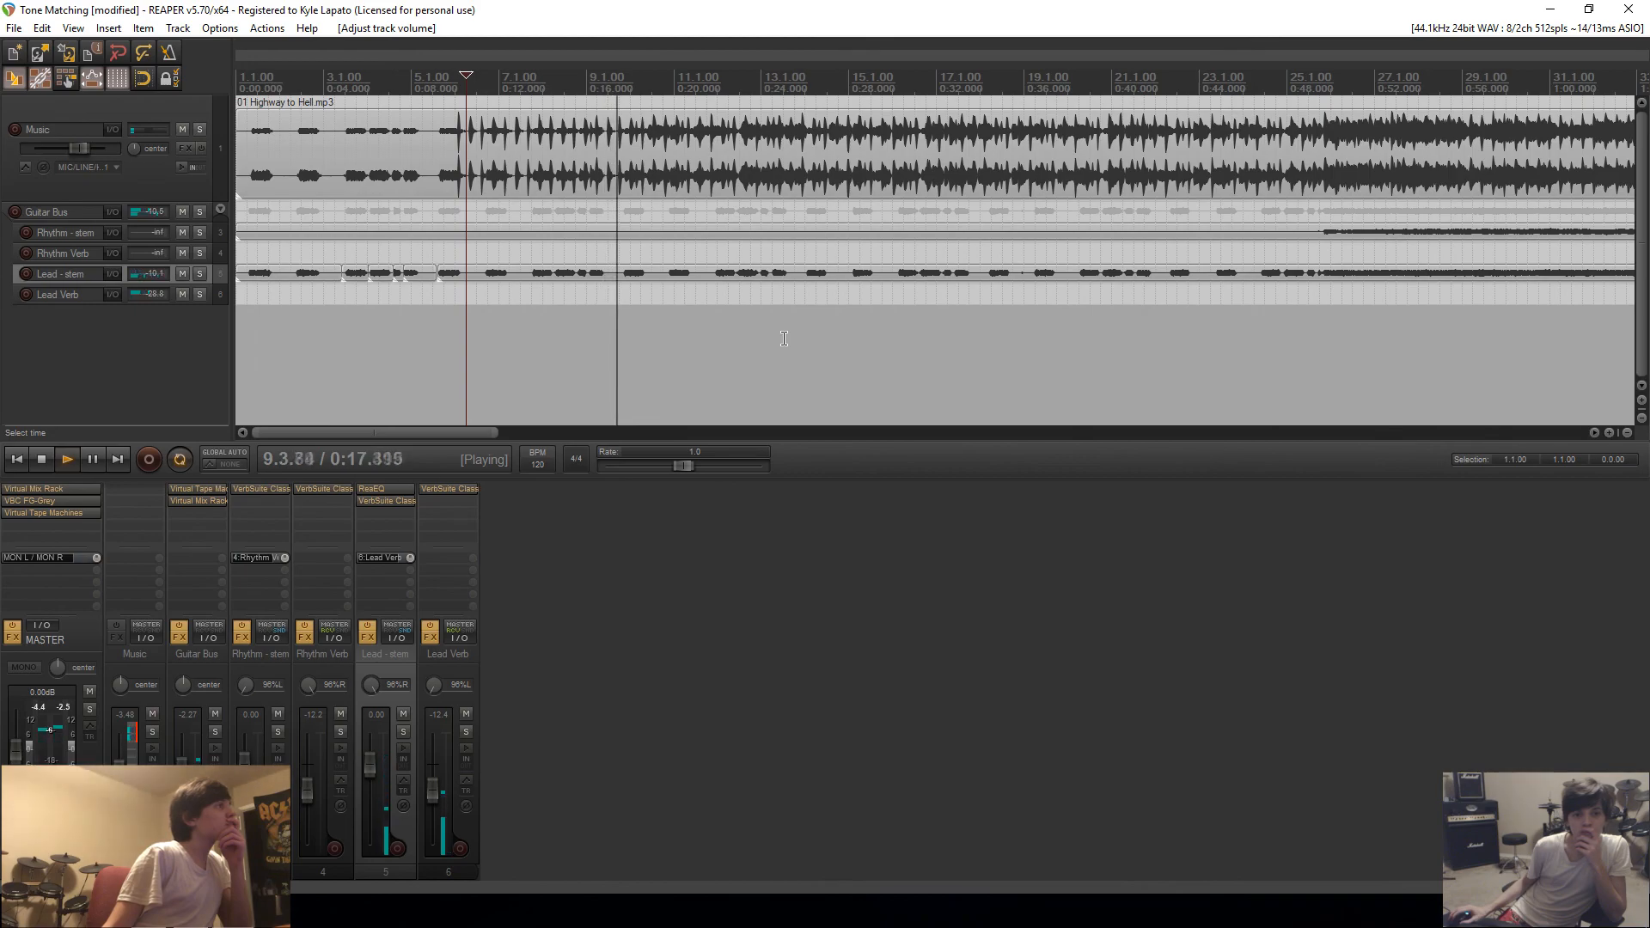
Step: Stop playback and remove the VBC FG-Grey compressor from the Master track after checking its settings
key("space")
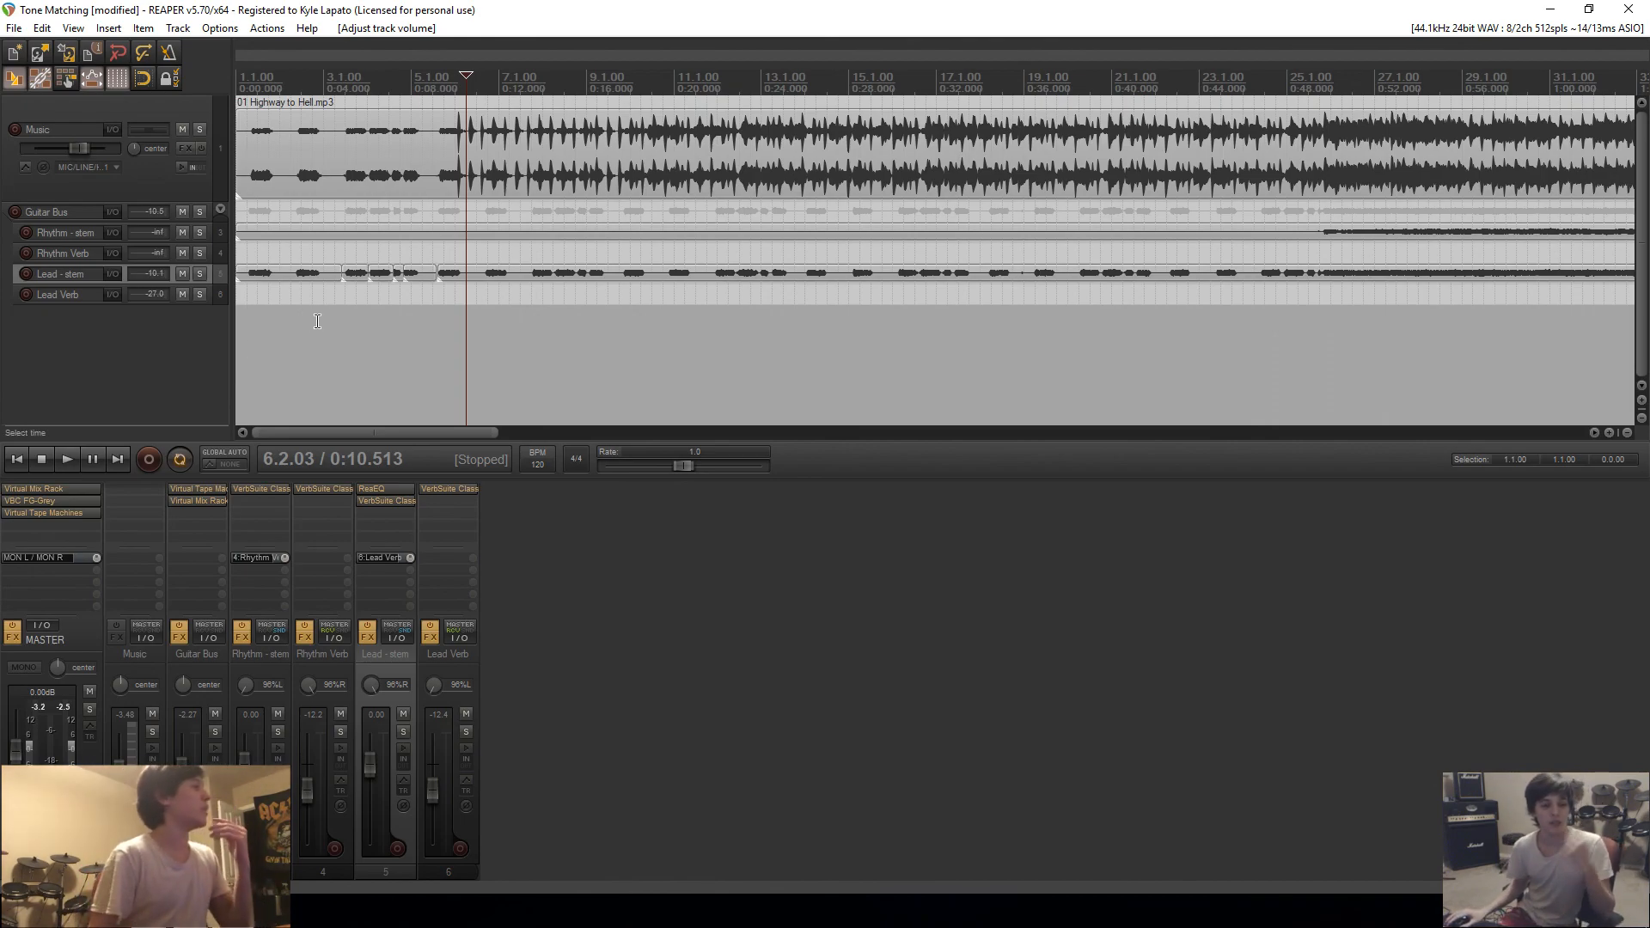
left_click(29, 500)
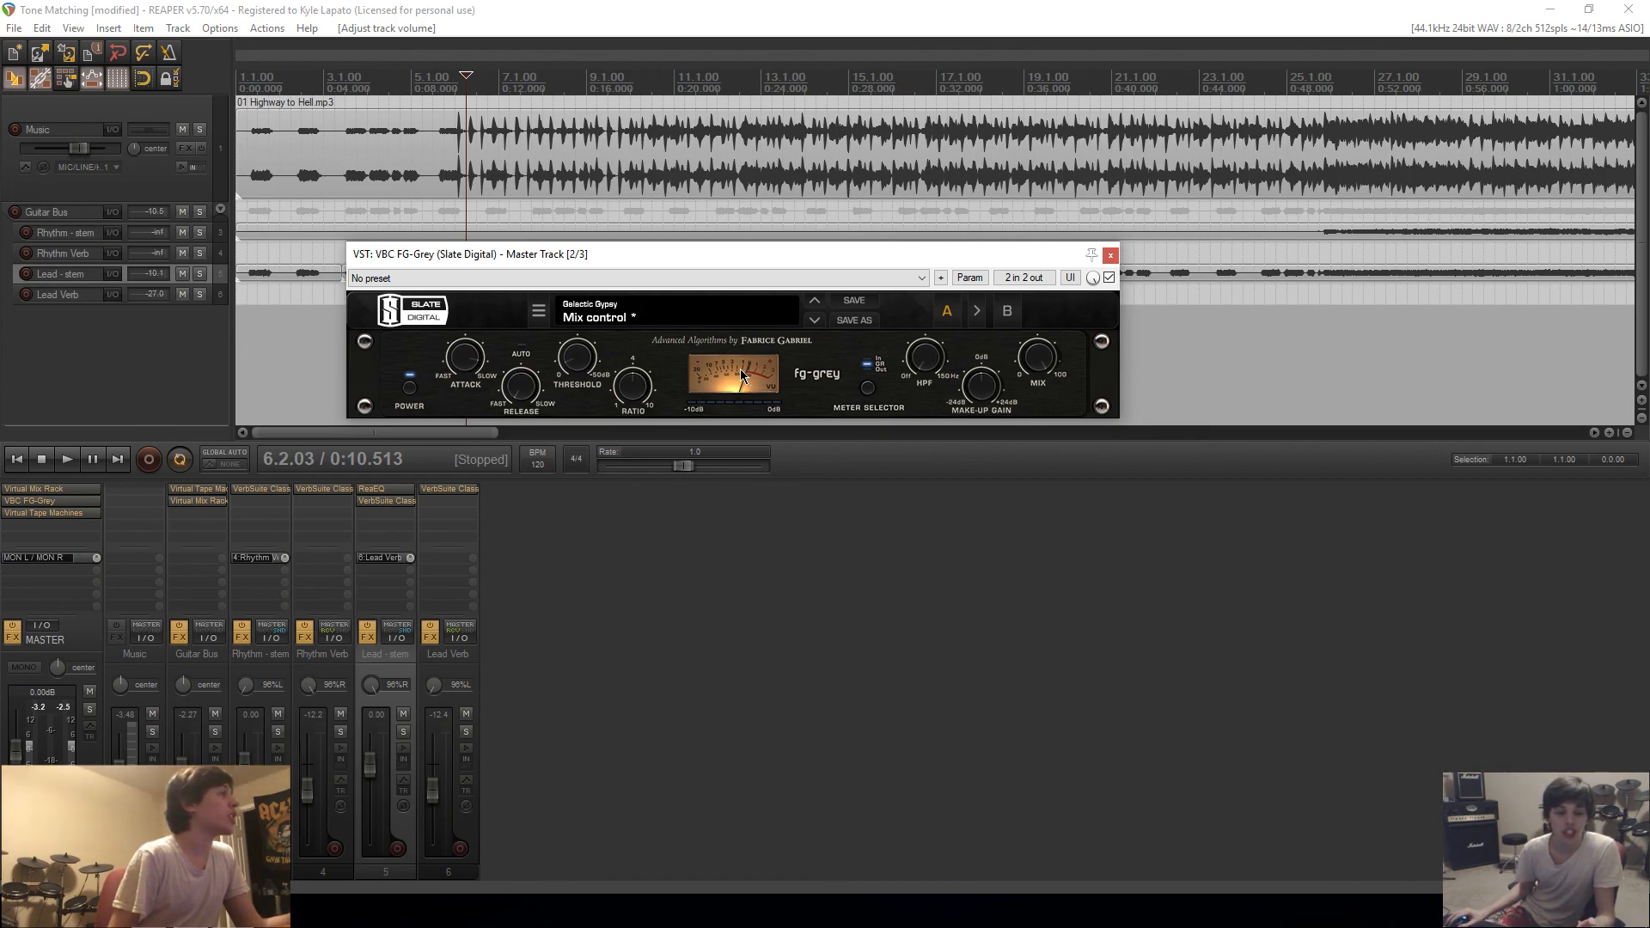
left_click(1111, 255)
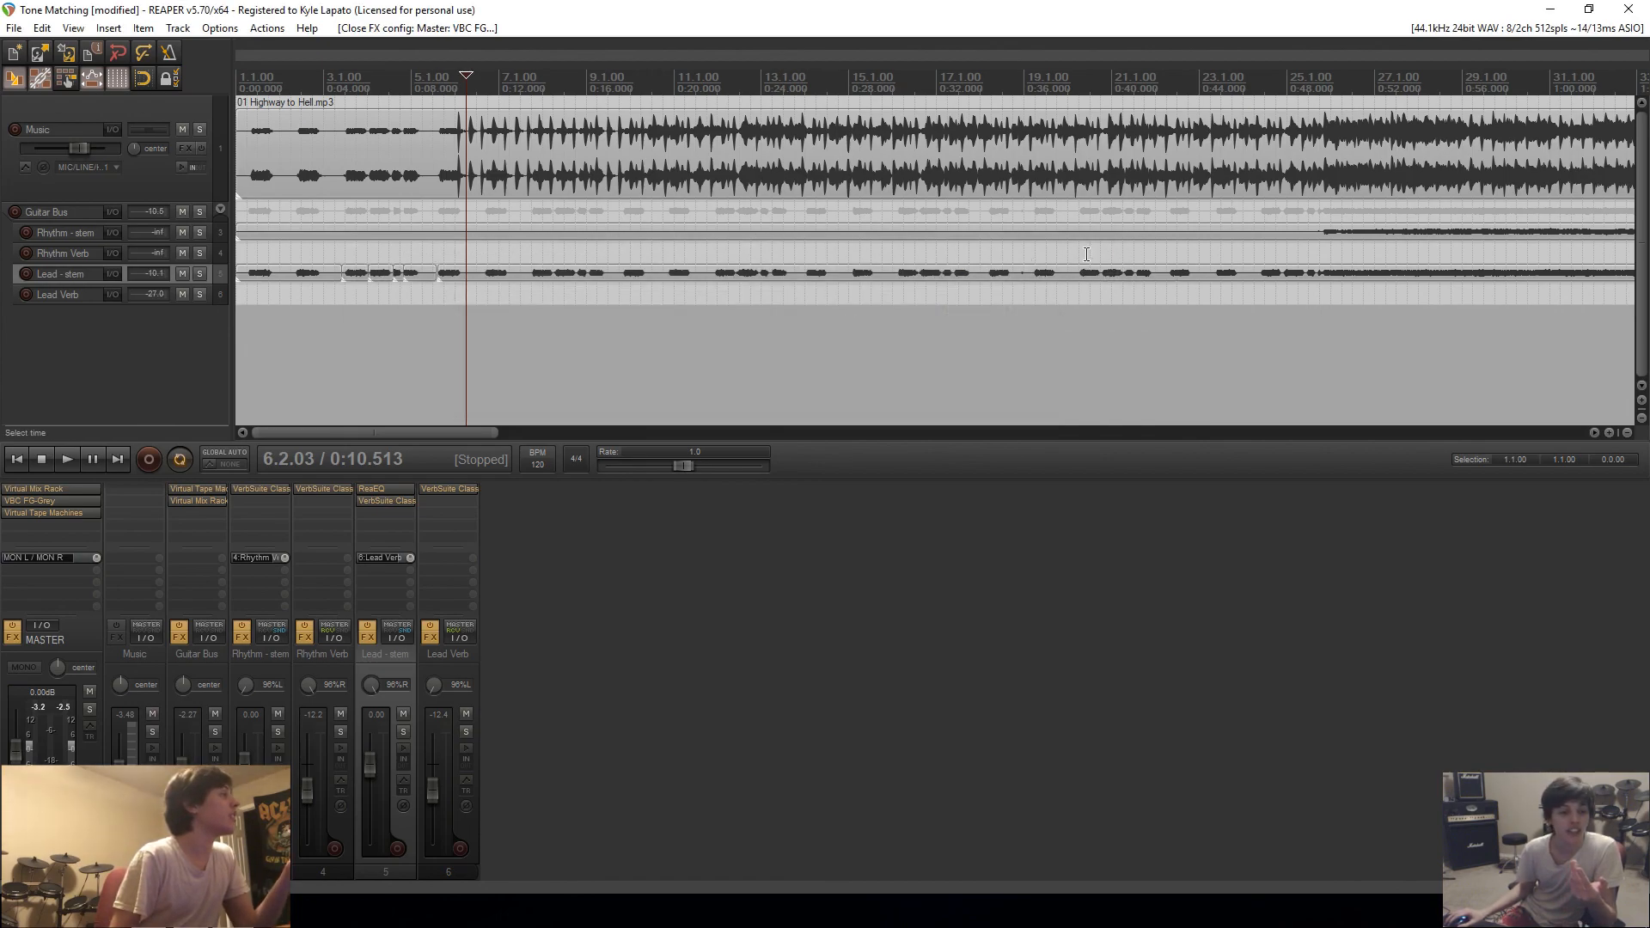
right_click(26, 501)
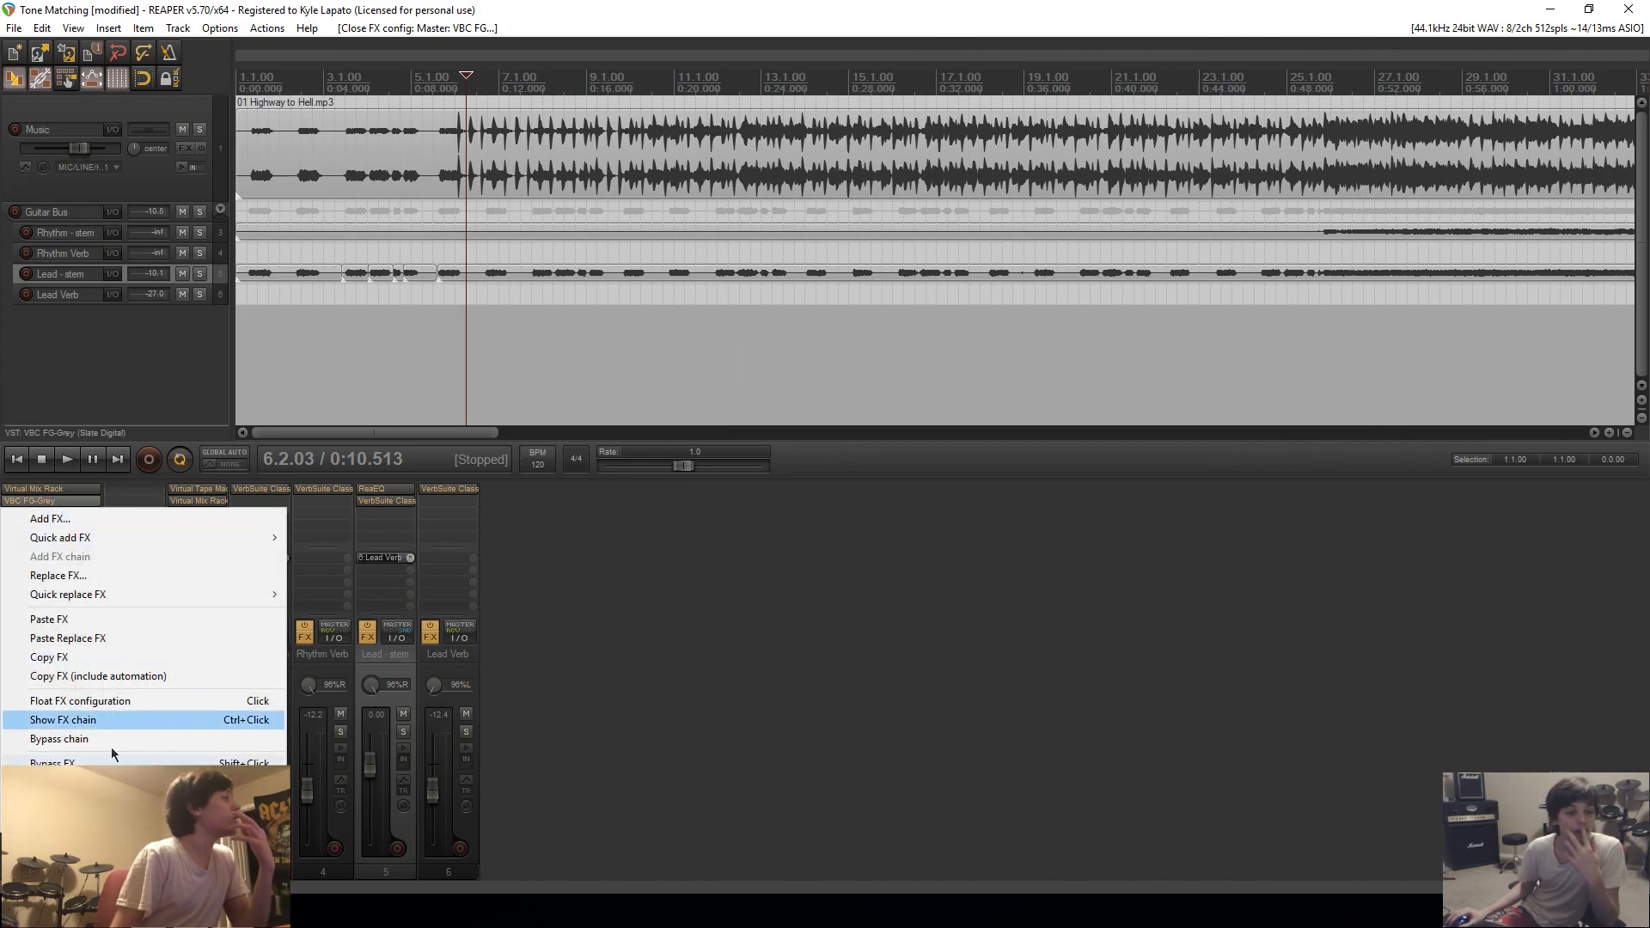
left_click(52, 781)
Step: Add an FG-Stress module after CS-Lift in the Master track's Virtual Mix Rack and load its Full Mix - Glue preset
left_click(34, 489)
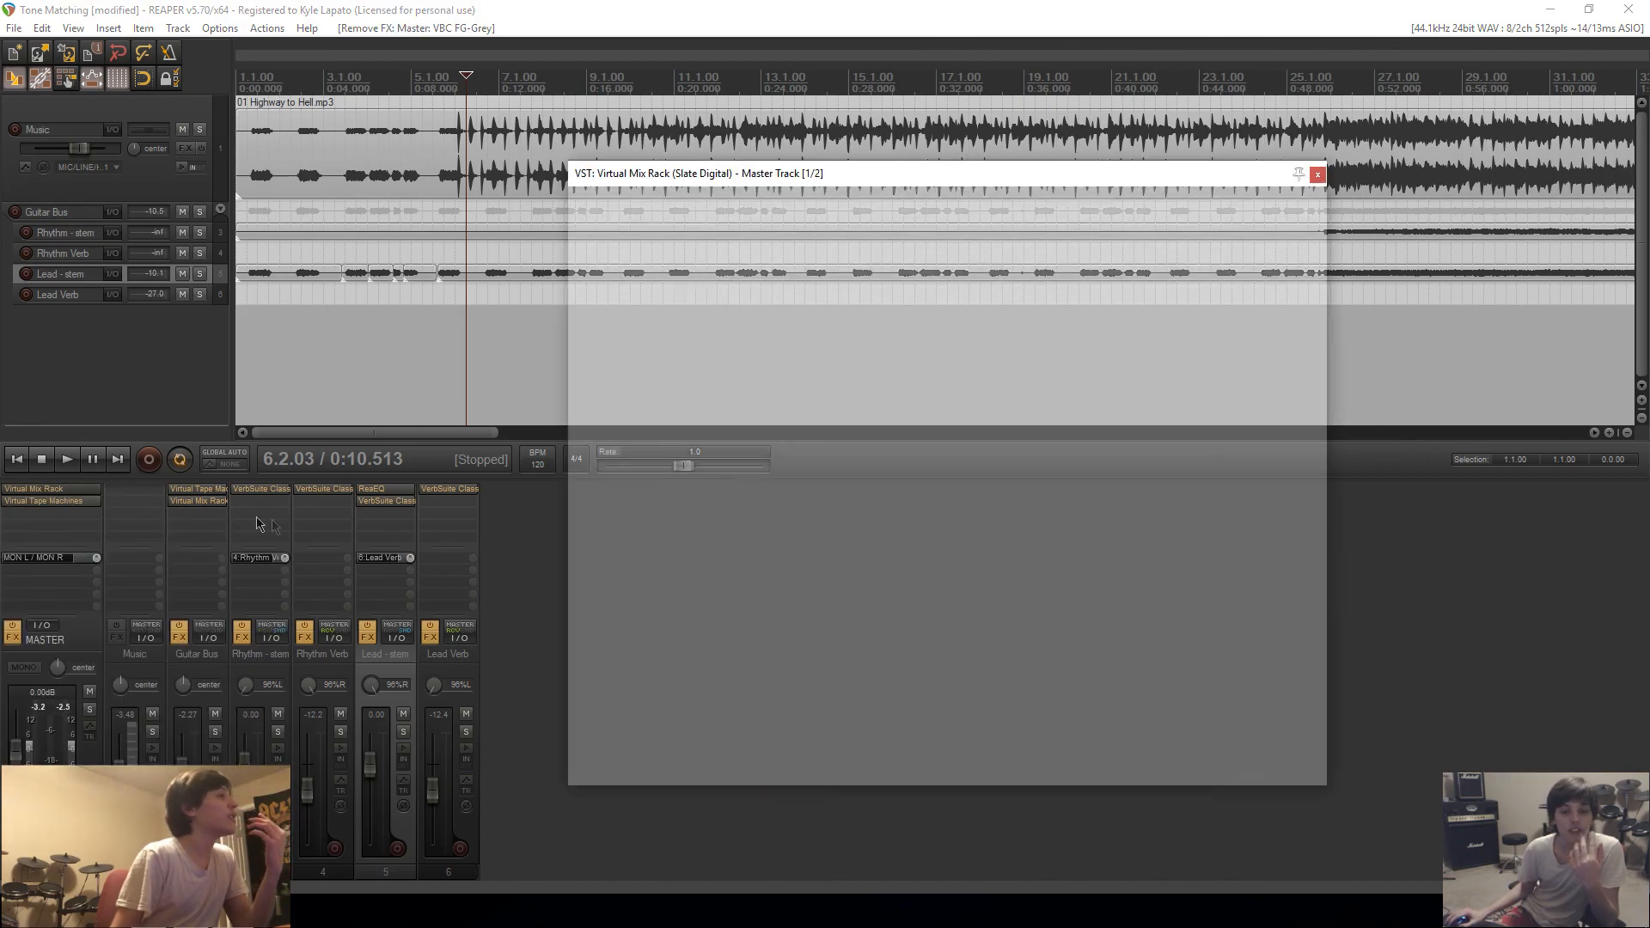
scroll(680, 597, "down", 5)
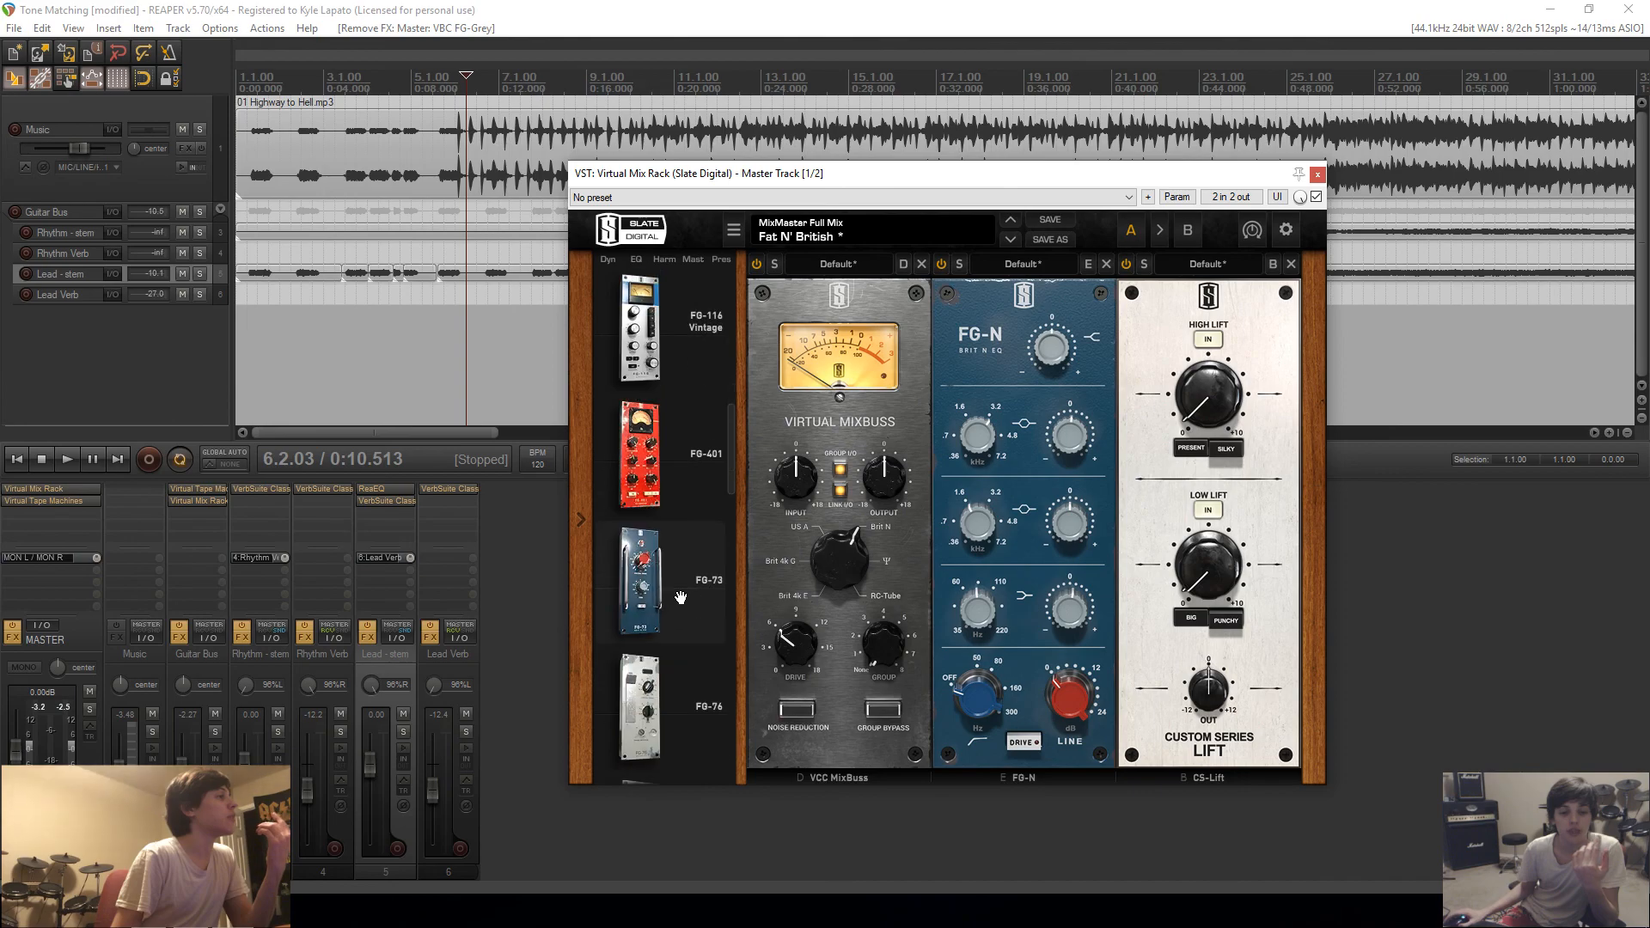
scroll(680, 597, "down", 4)
left_click_drag(680, 589, 1376, 507)
left_click(1392, 264)
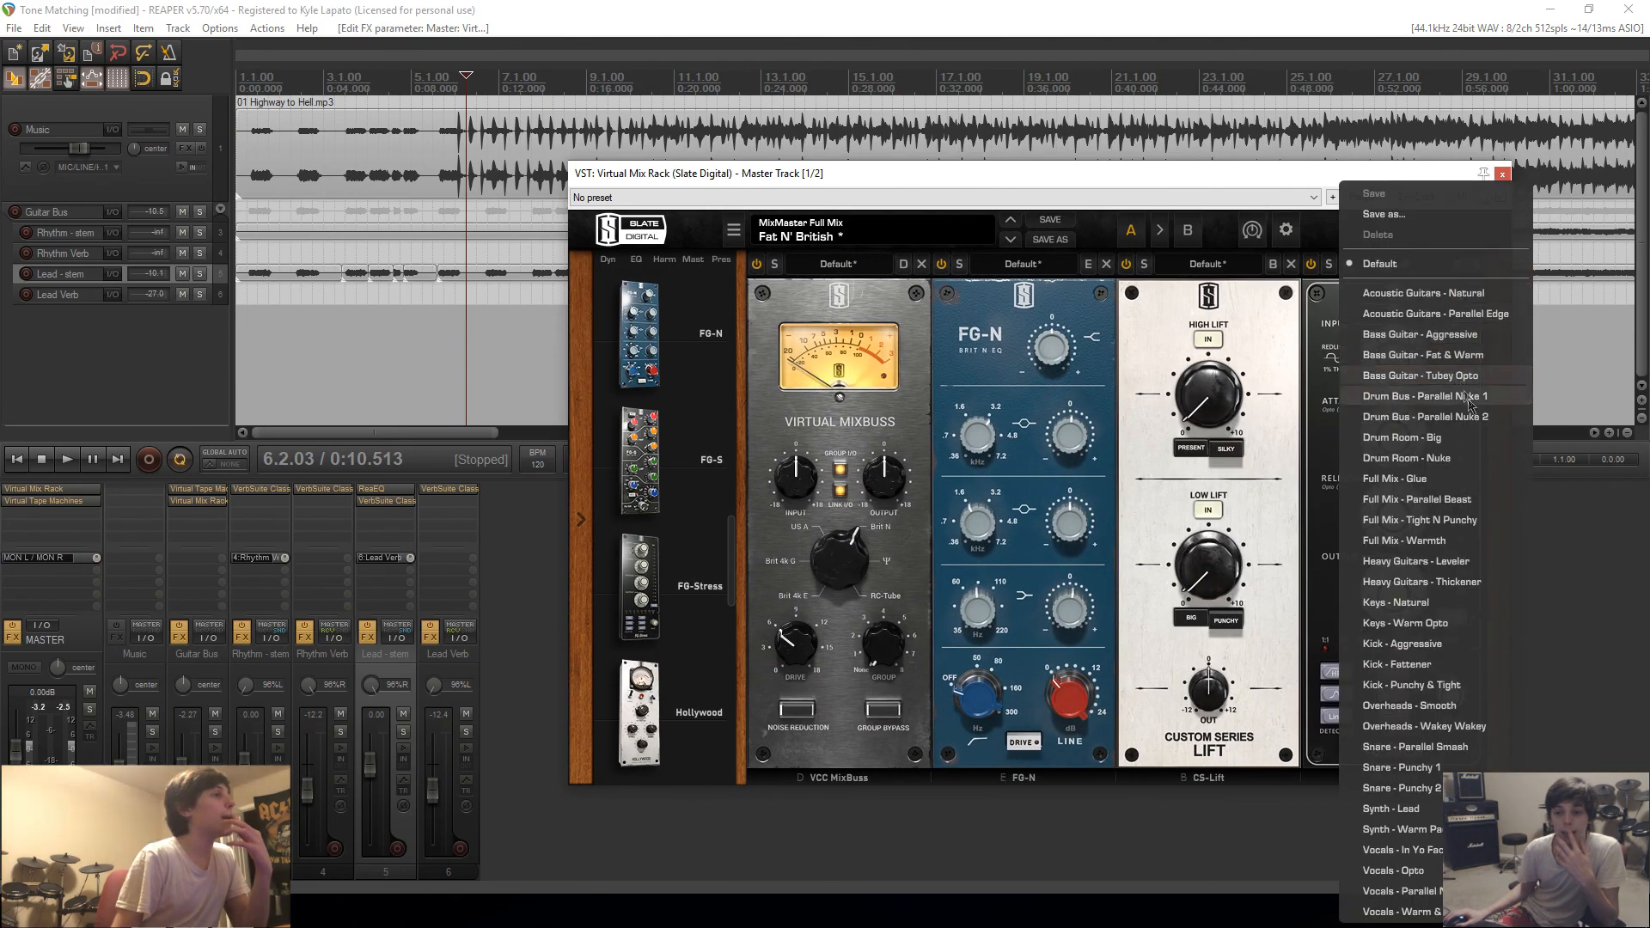
left_click(1484, 478)
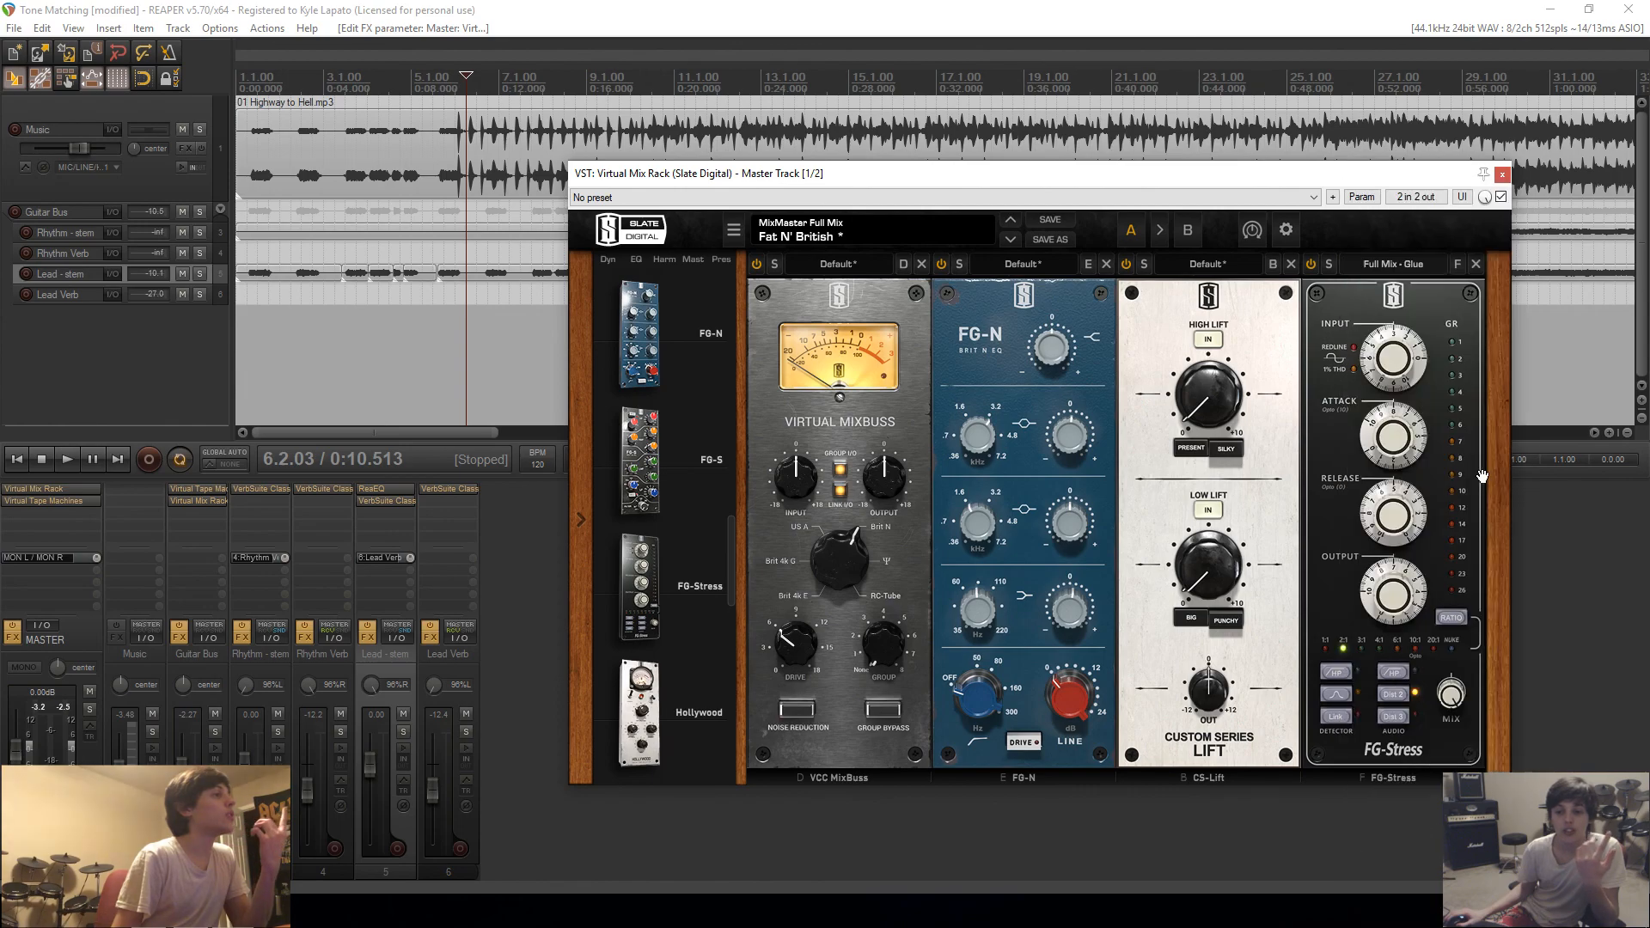
Step: Audition FG-Stress's Full Mix - Warmth preset during playback, return to Full Mix - Glue, and close the rack
key("space")
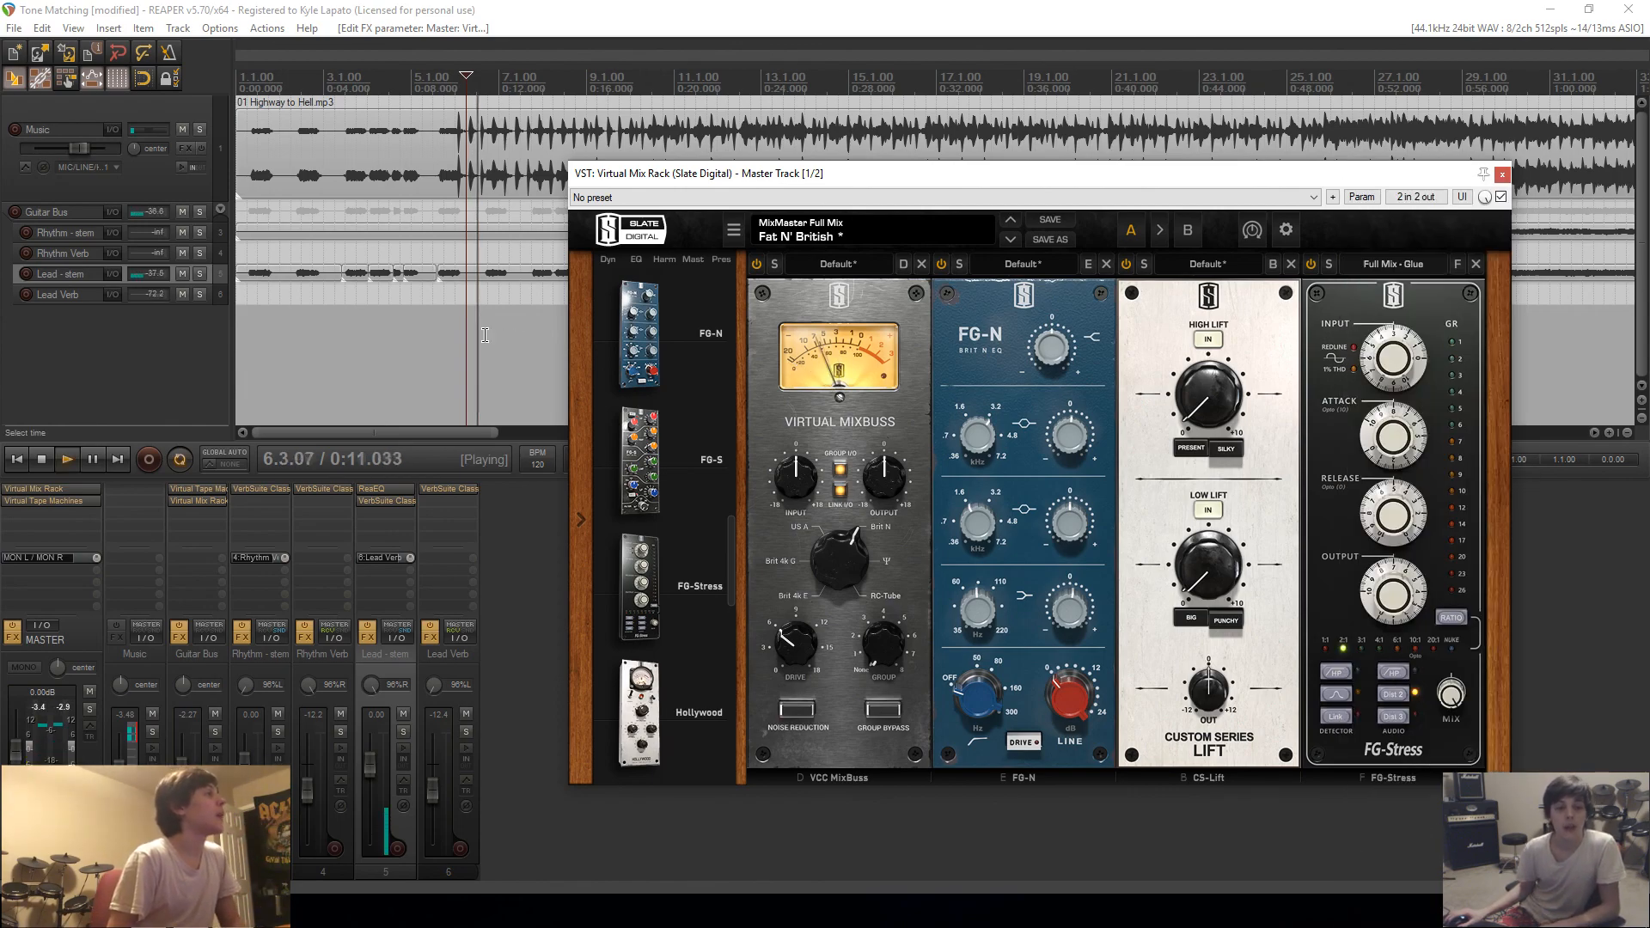
left_click(1392, 263)
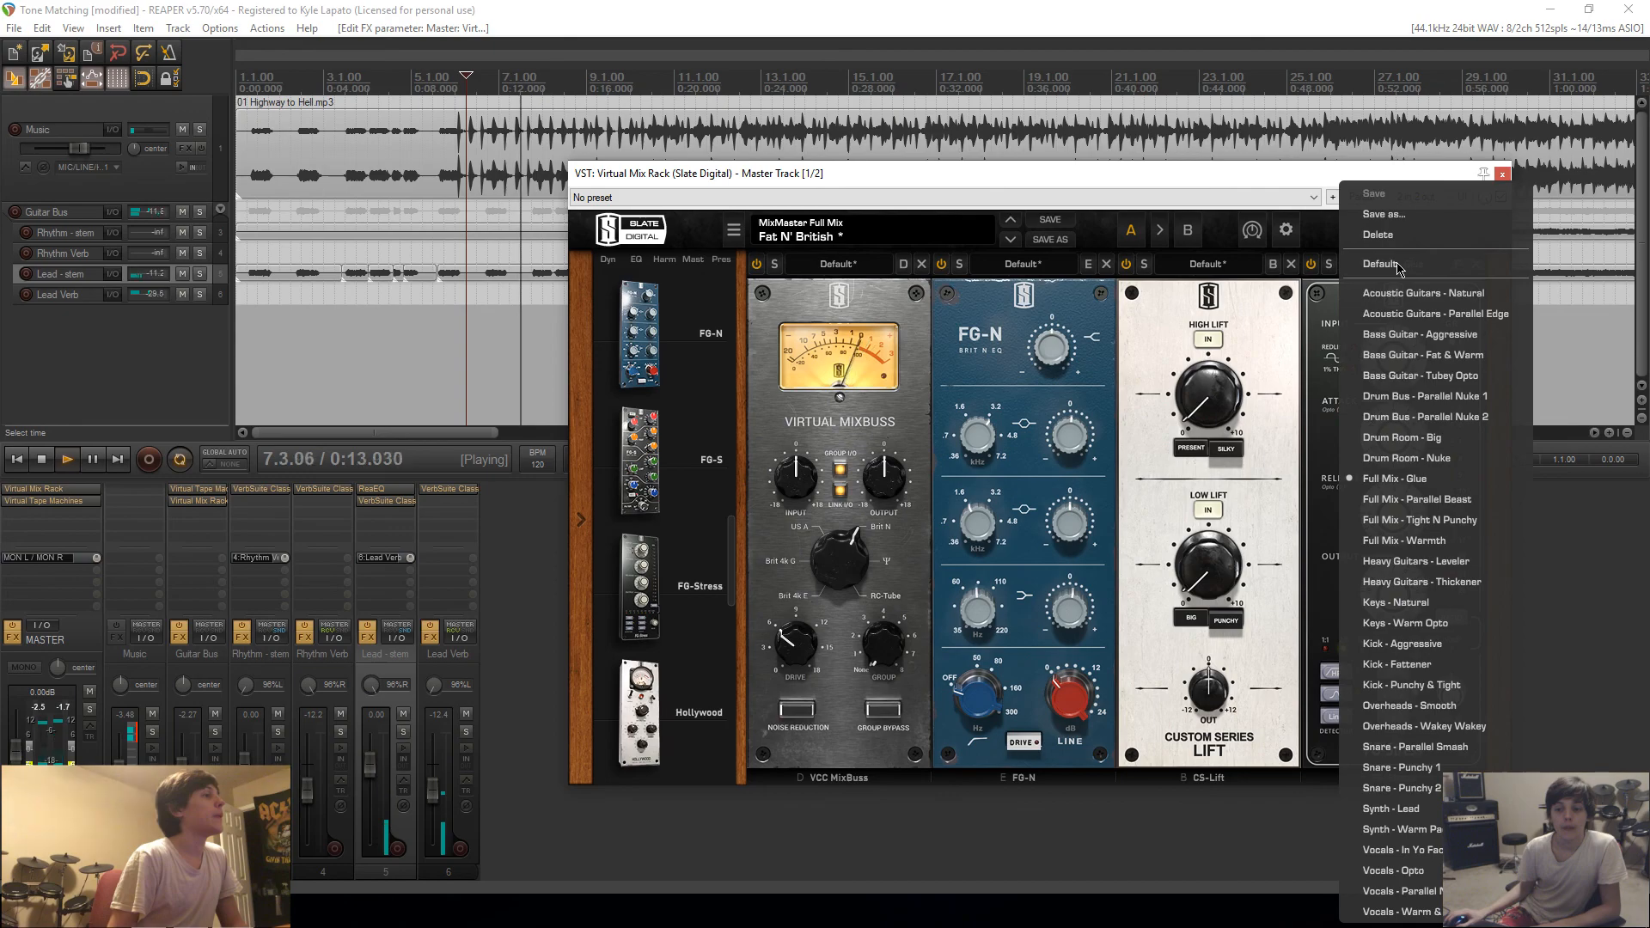
left_click(1450, 540)
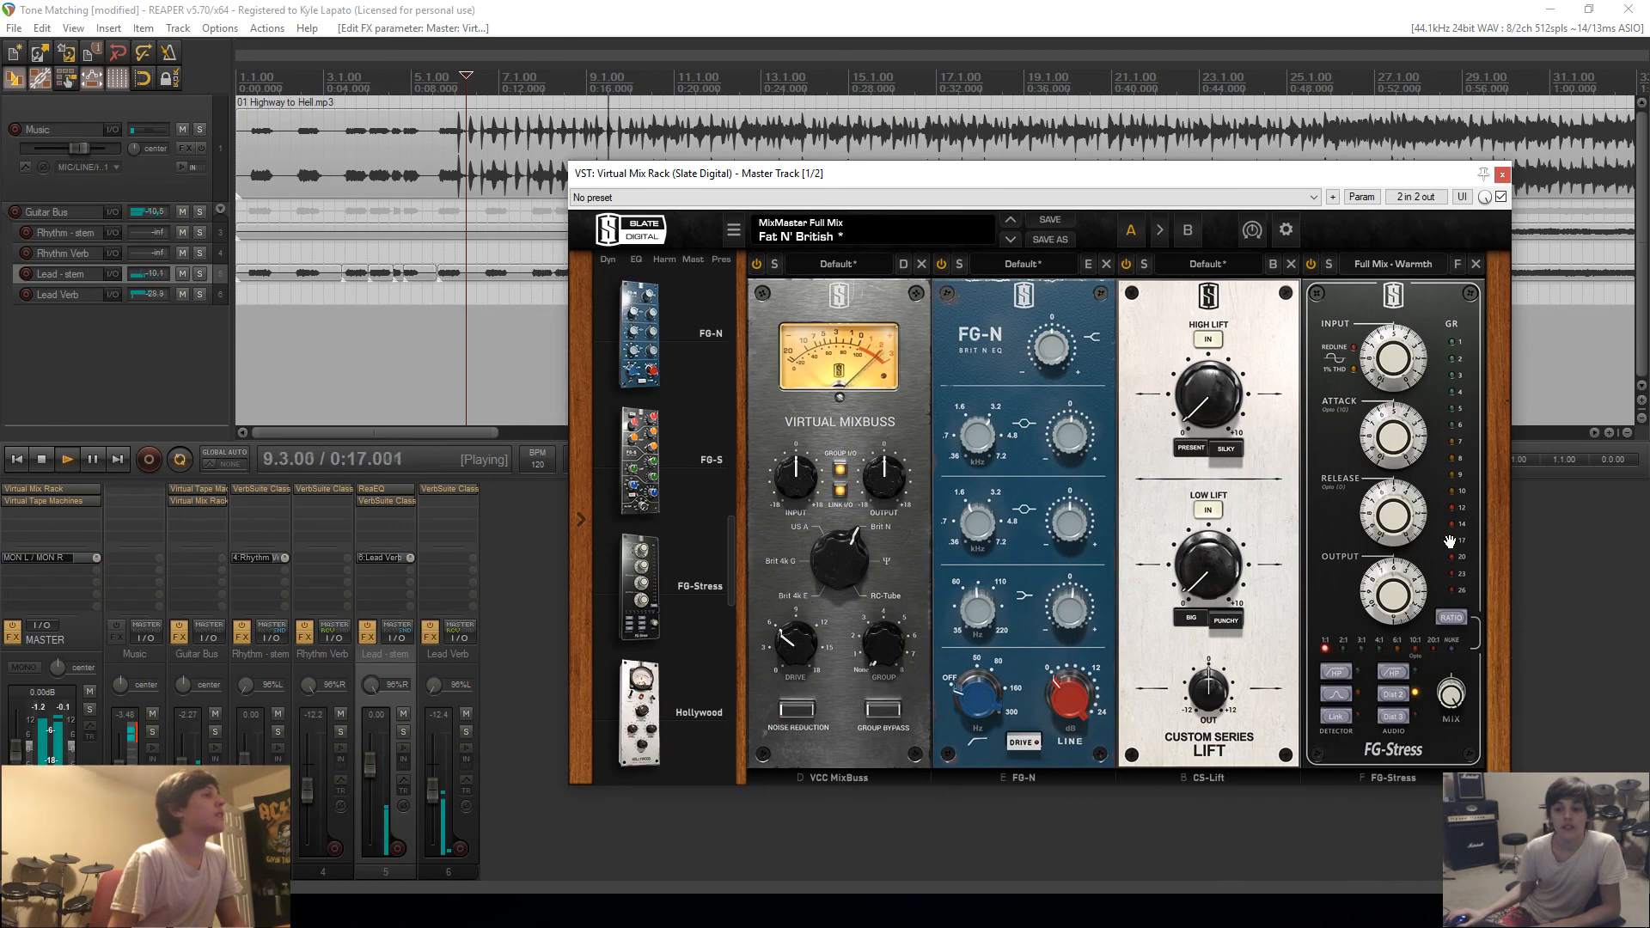
left_click(1392, 264)
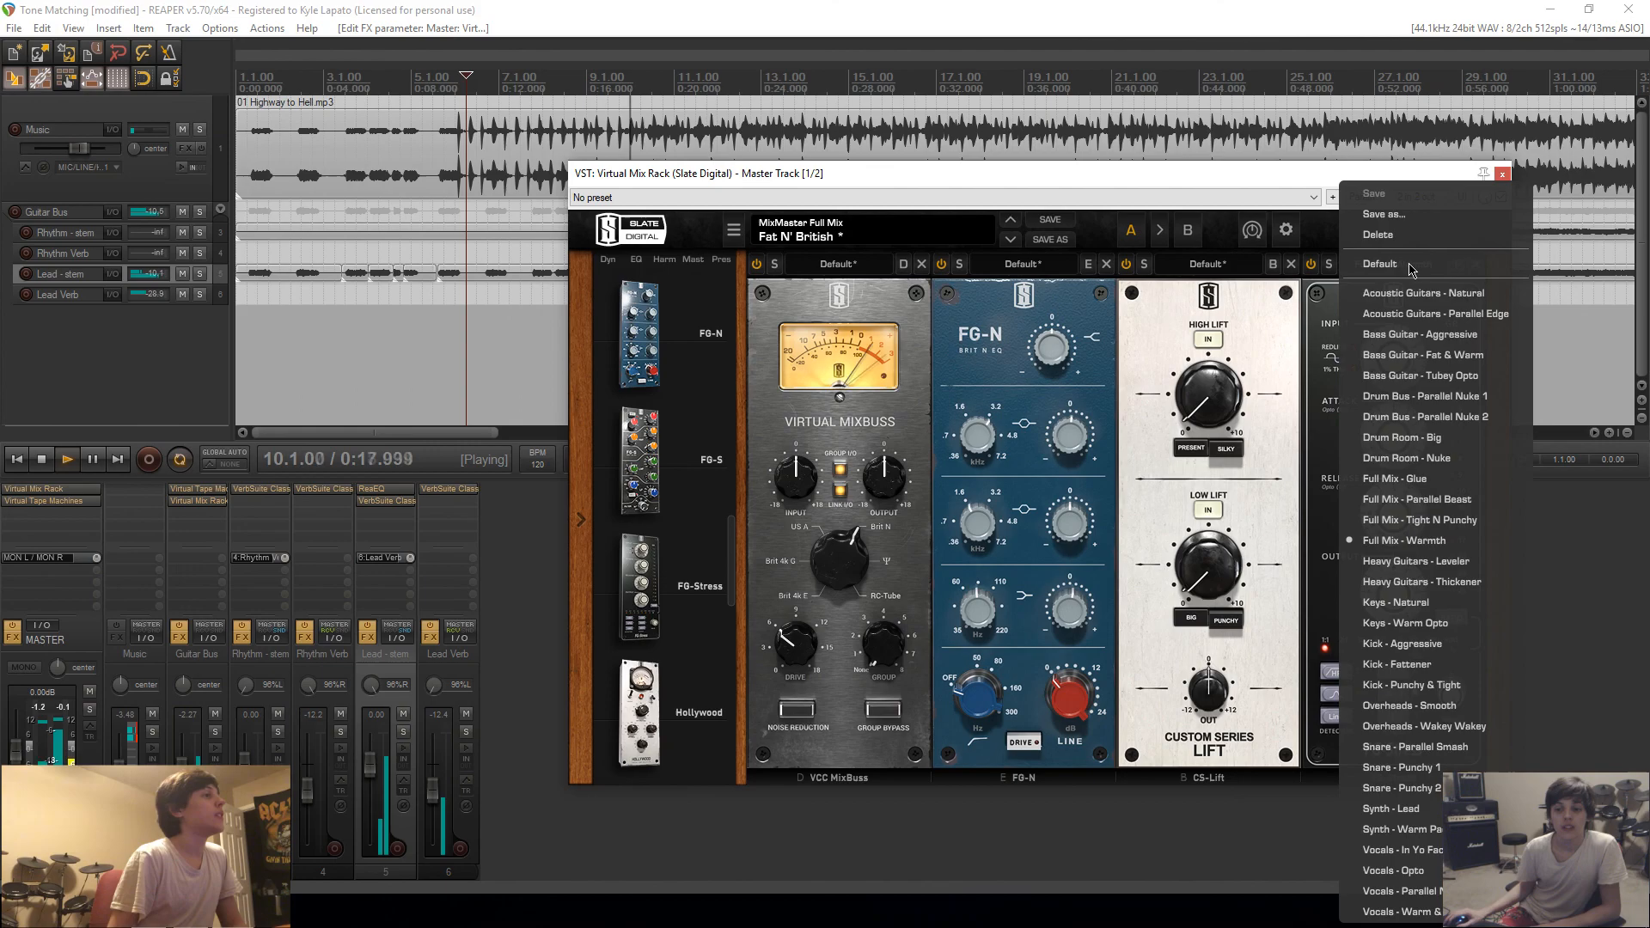
left_click(1451, 485)
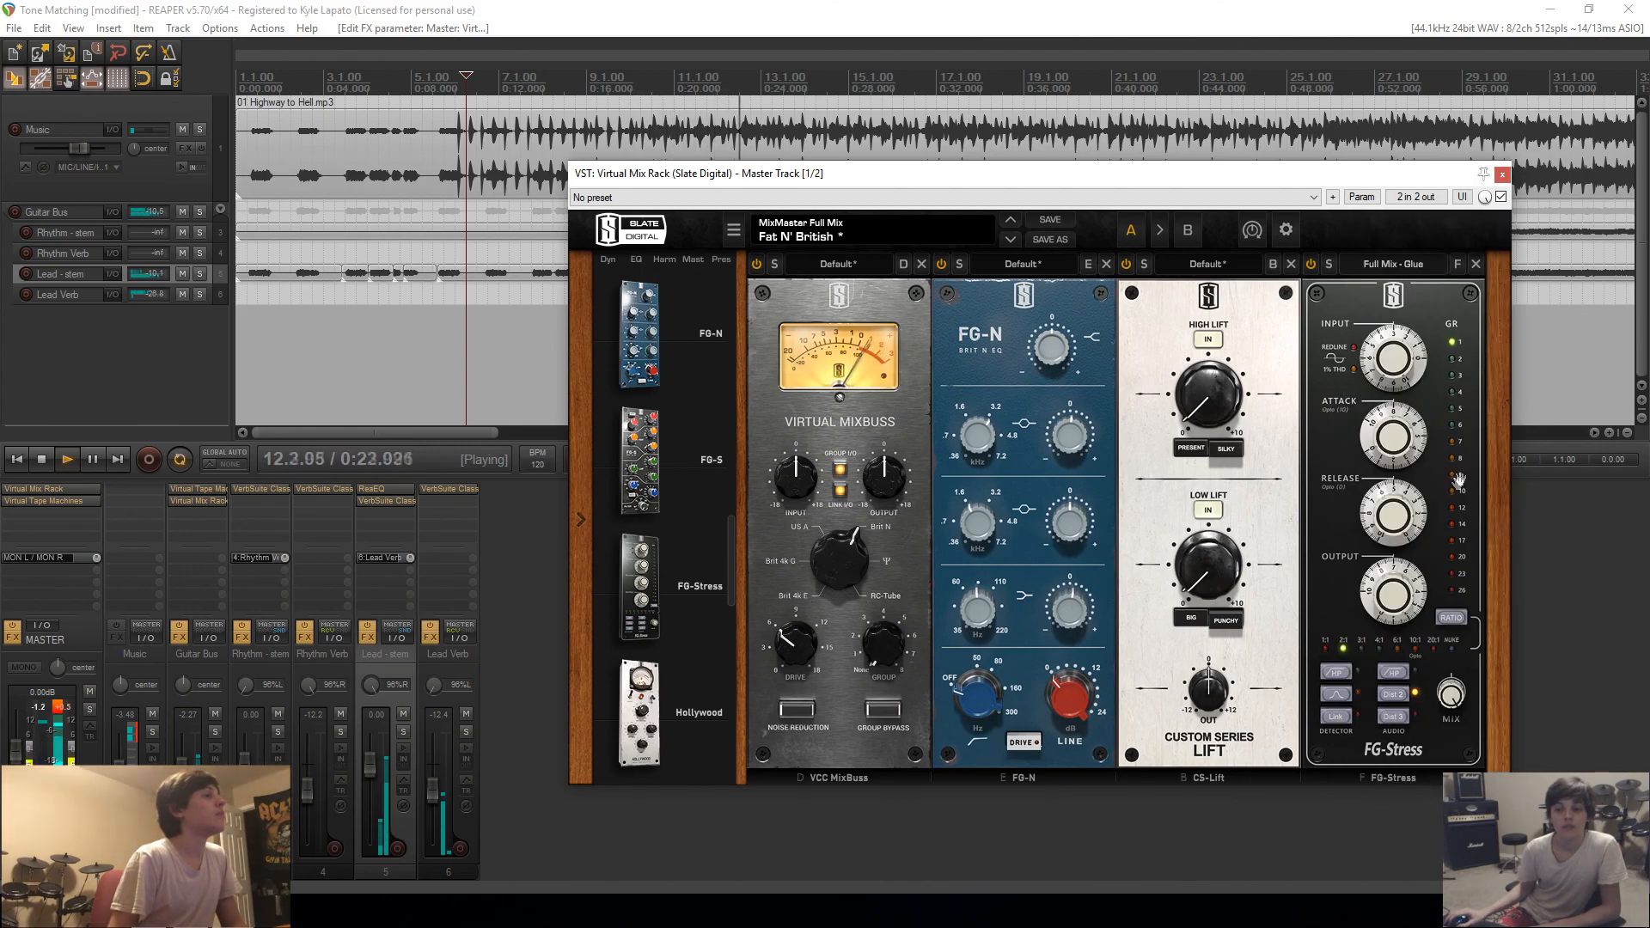
left_click(1503, 176)
Step: Play the mix from about bar 25, fine-tune FG-Stress's input in the Master track's Virtual Mix Rack, and close the window
left_click(1291, 367)
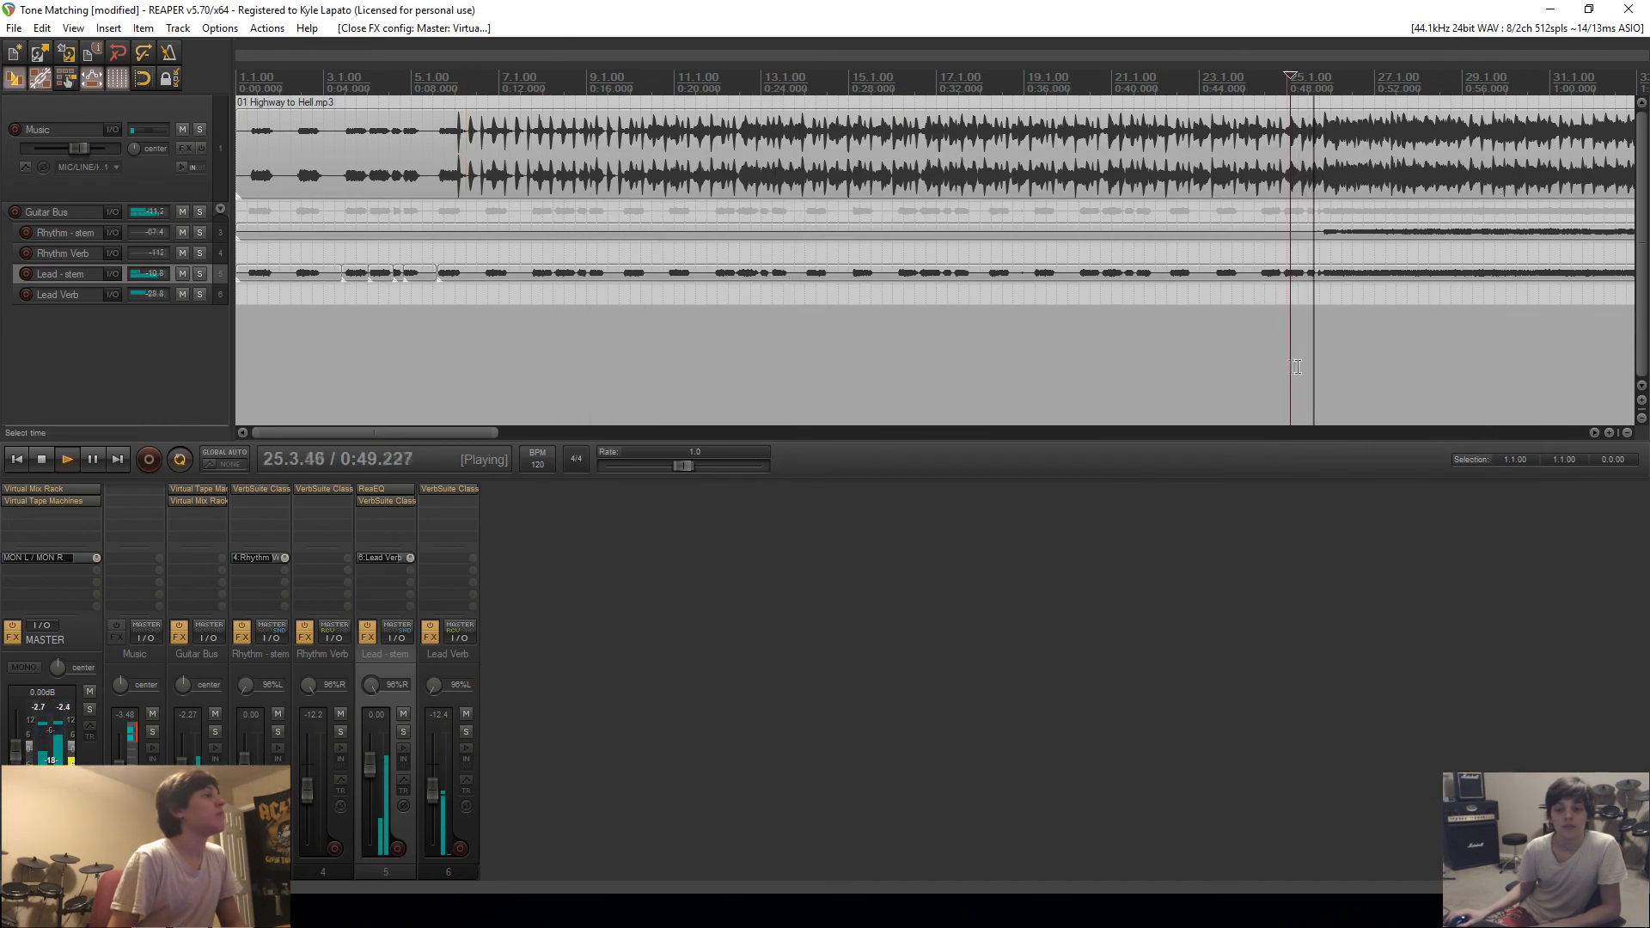
left_click(63, 490)
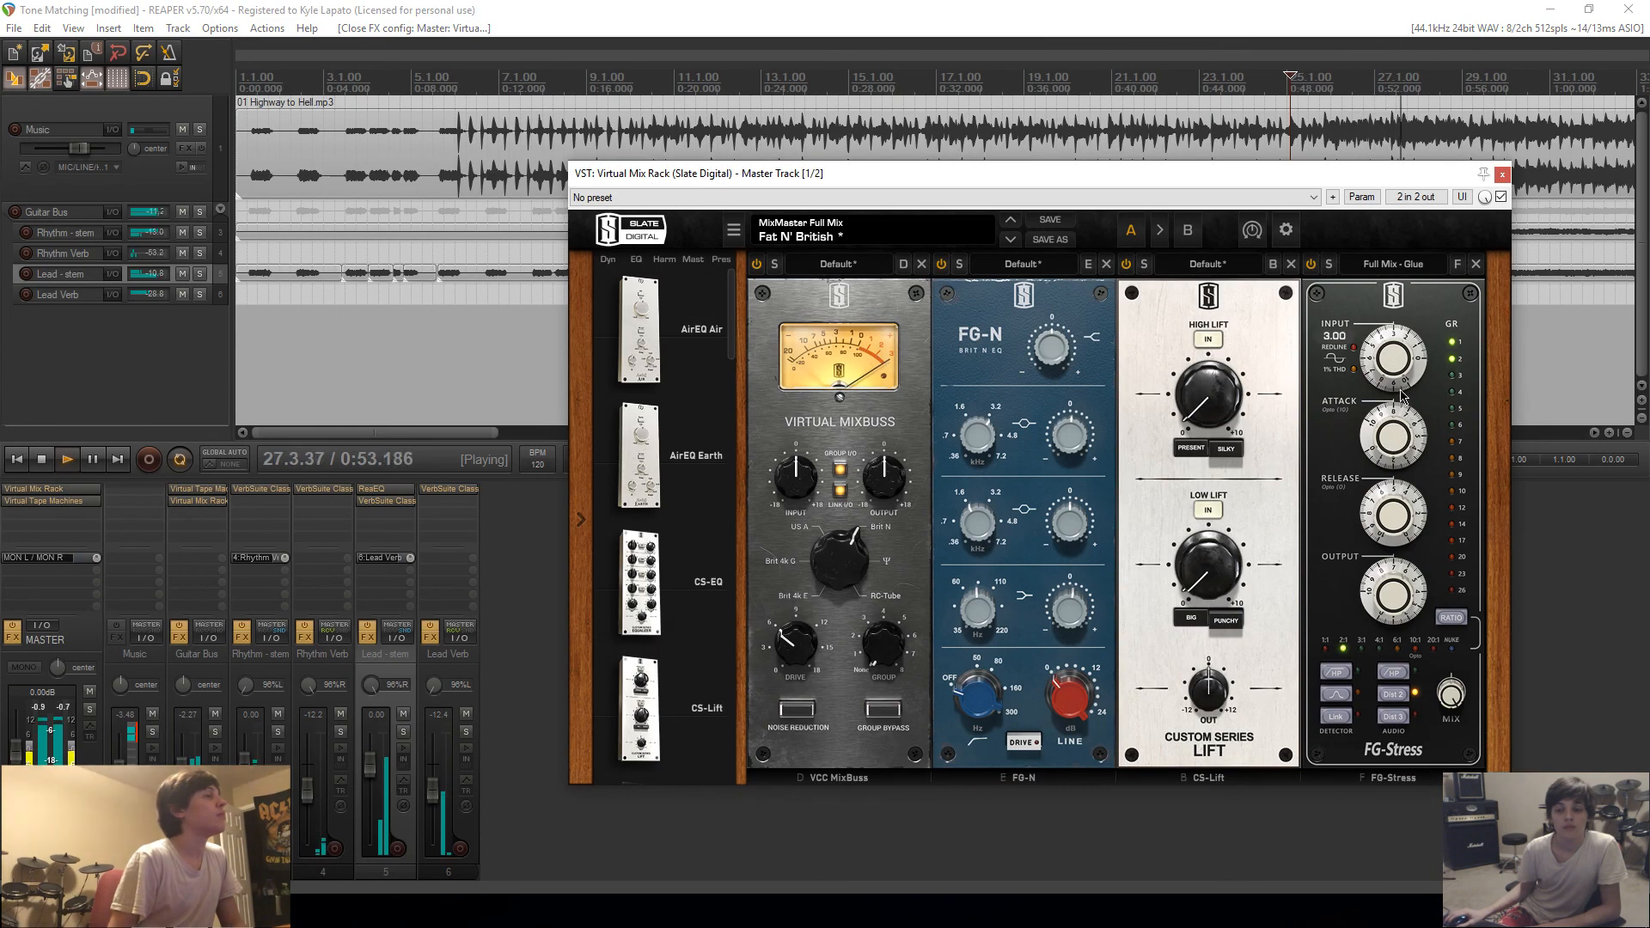
mouse_move(1387, 360)
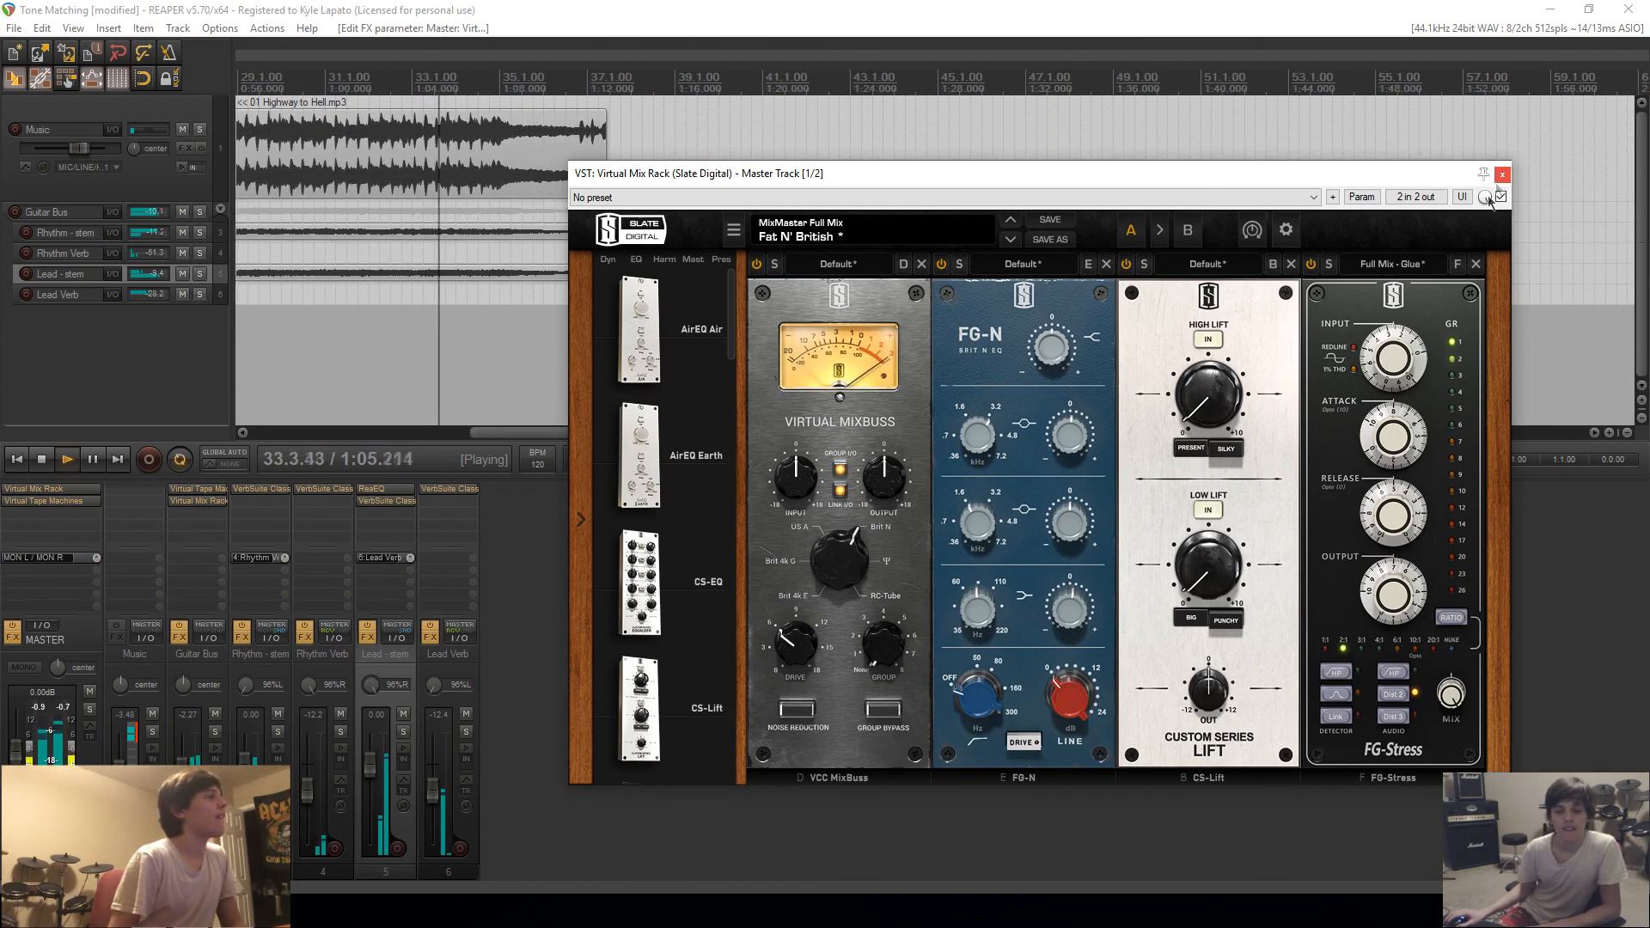
mouse_move(1072, 613)
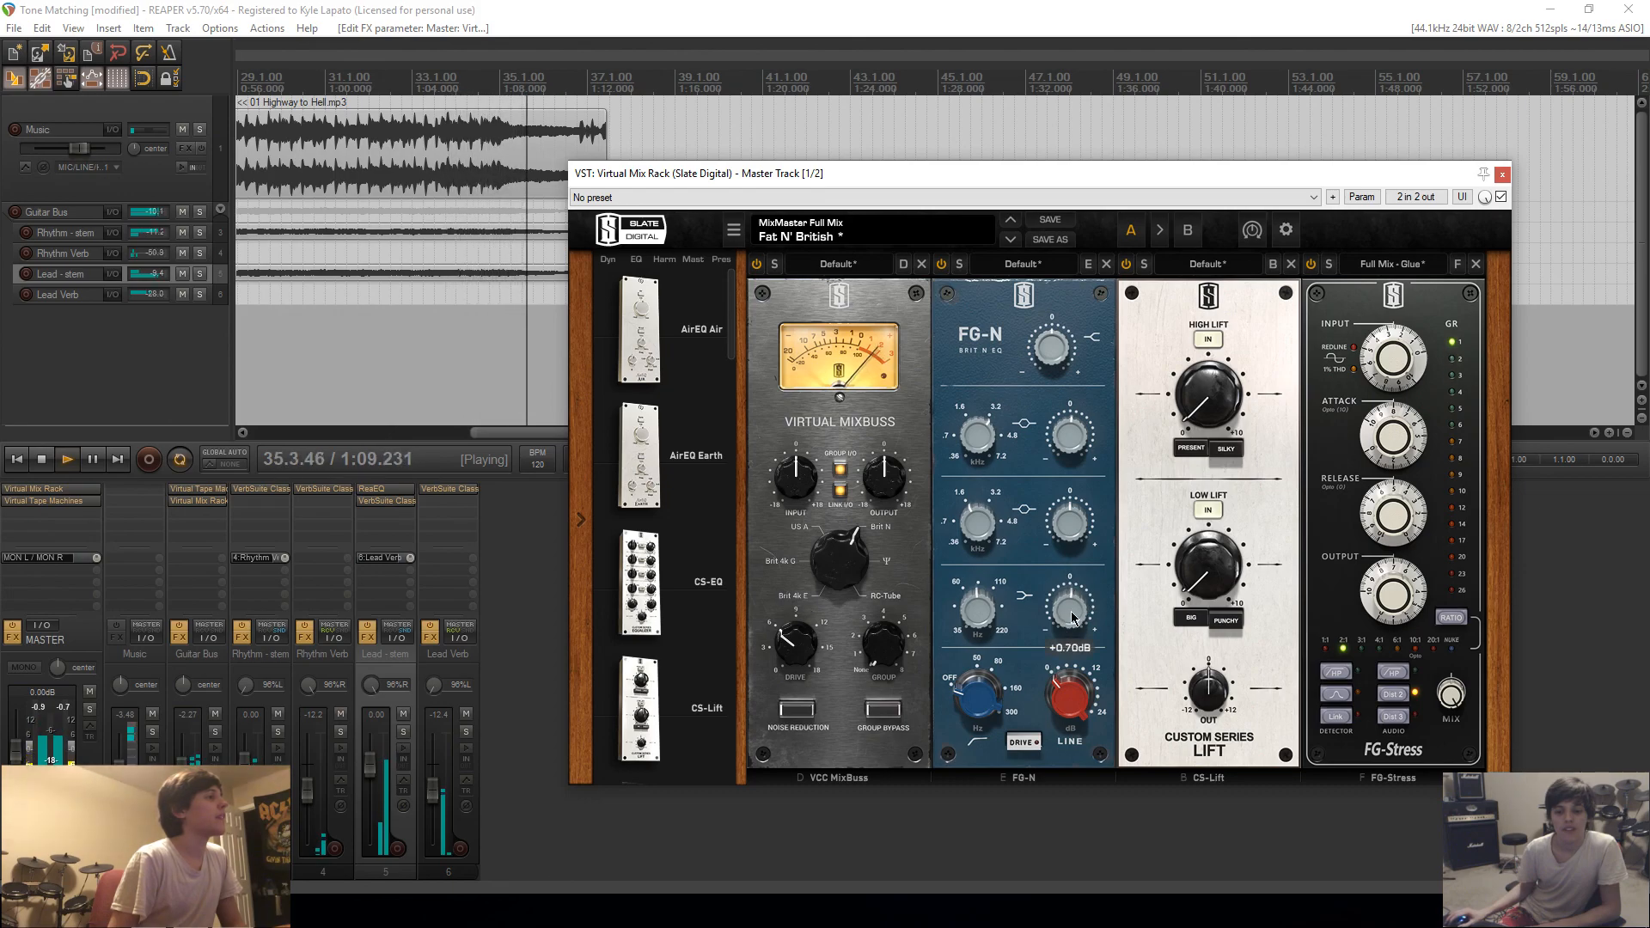
mouse_move(1207, 580)
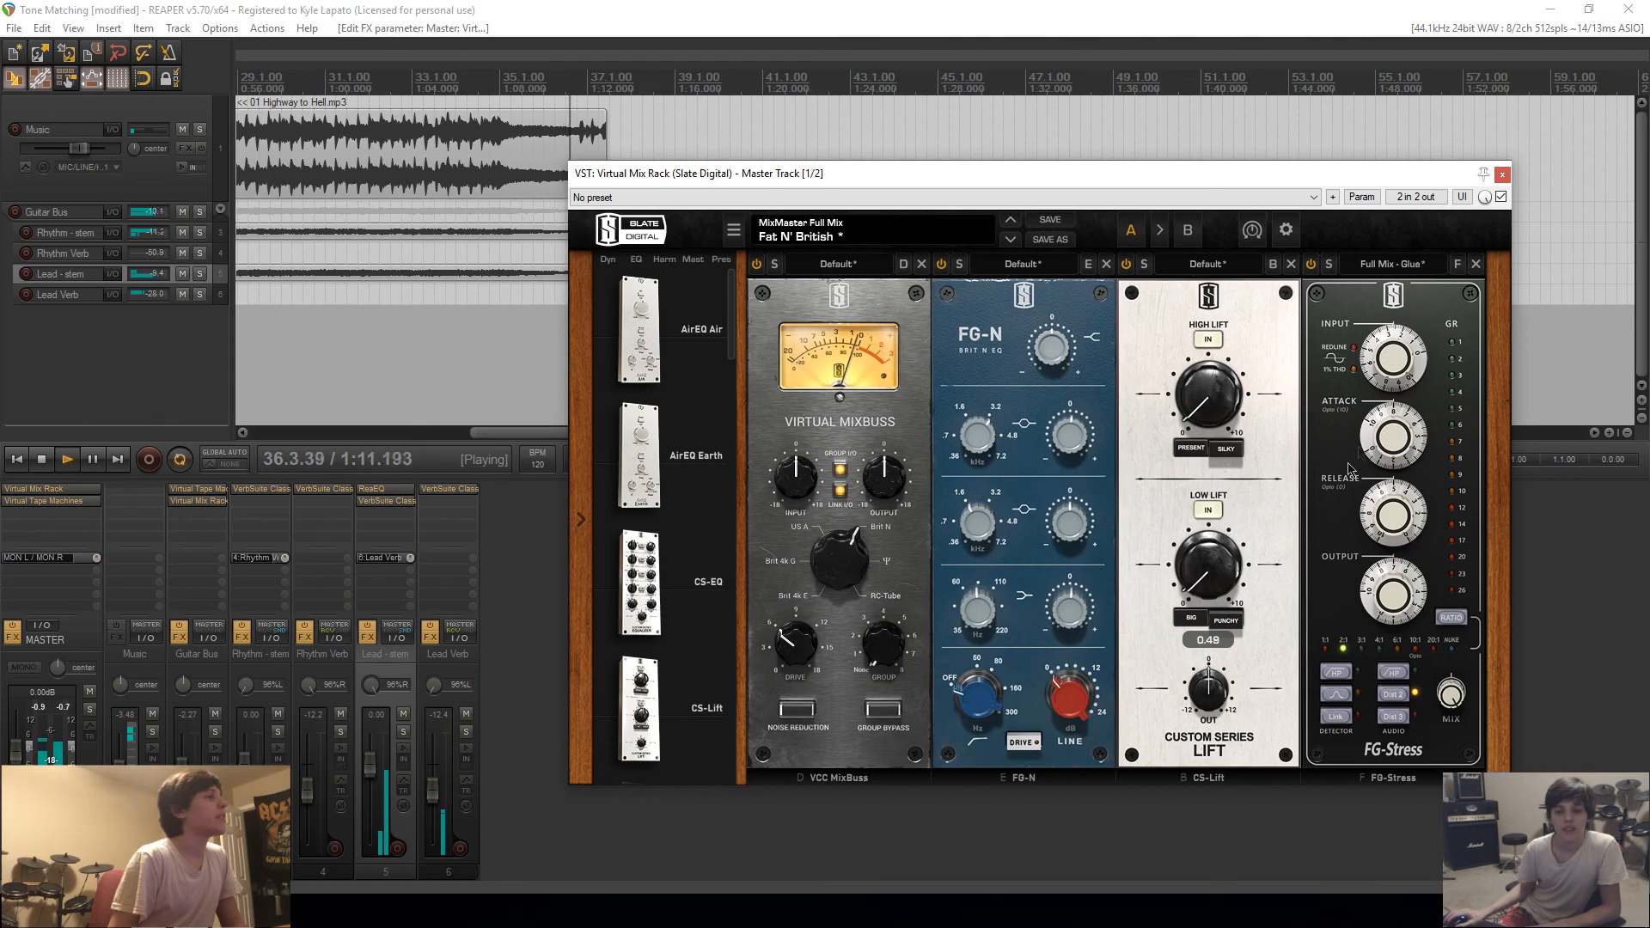
left_click(1501, 177)
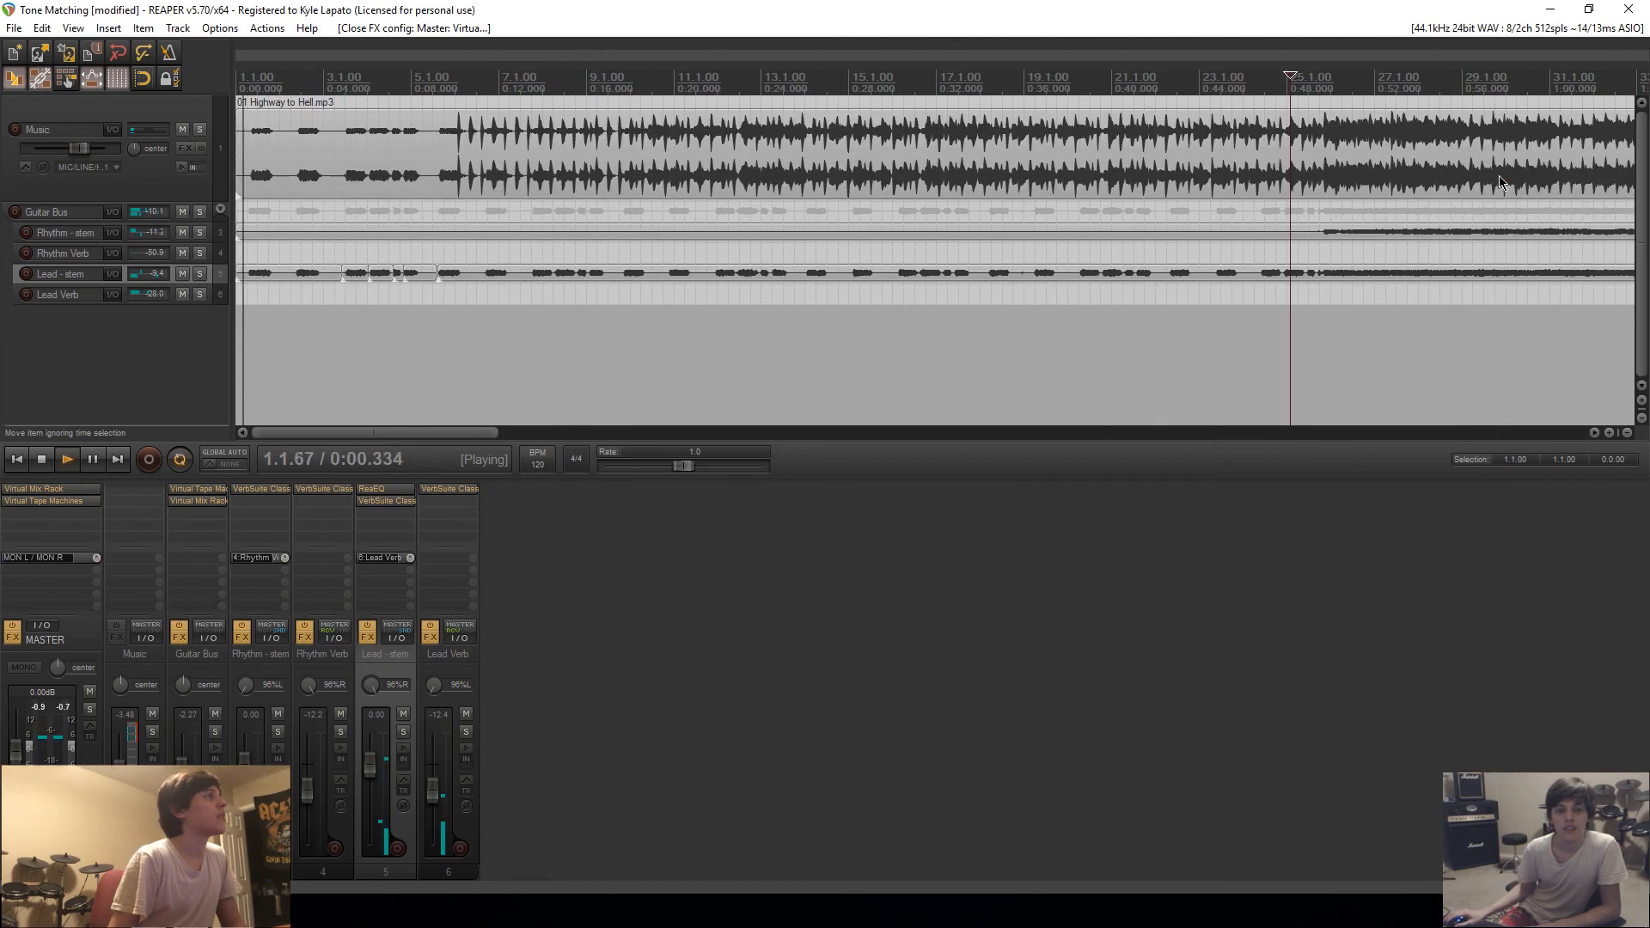
Step: Stop playback and review the settings of Virtual Mix Rack and Virtual Tape Machines on the Master track
scroll(542, 314, "down", 5)
key("space")
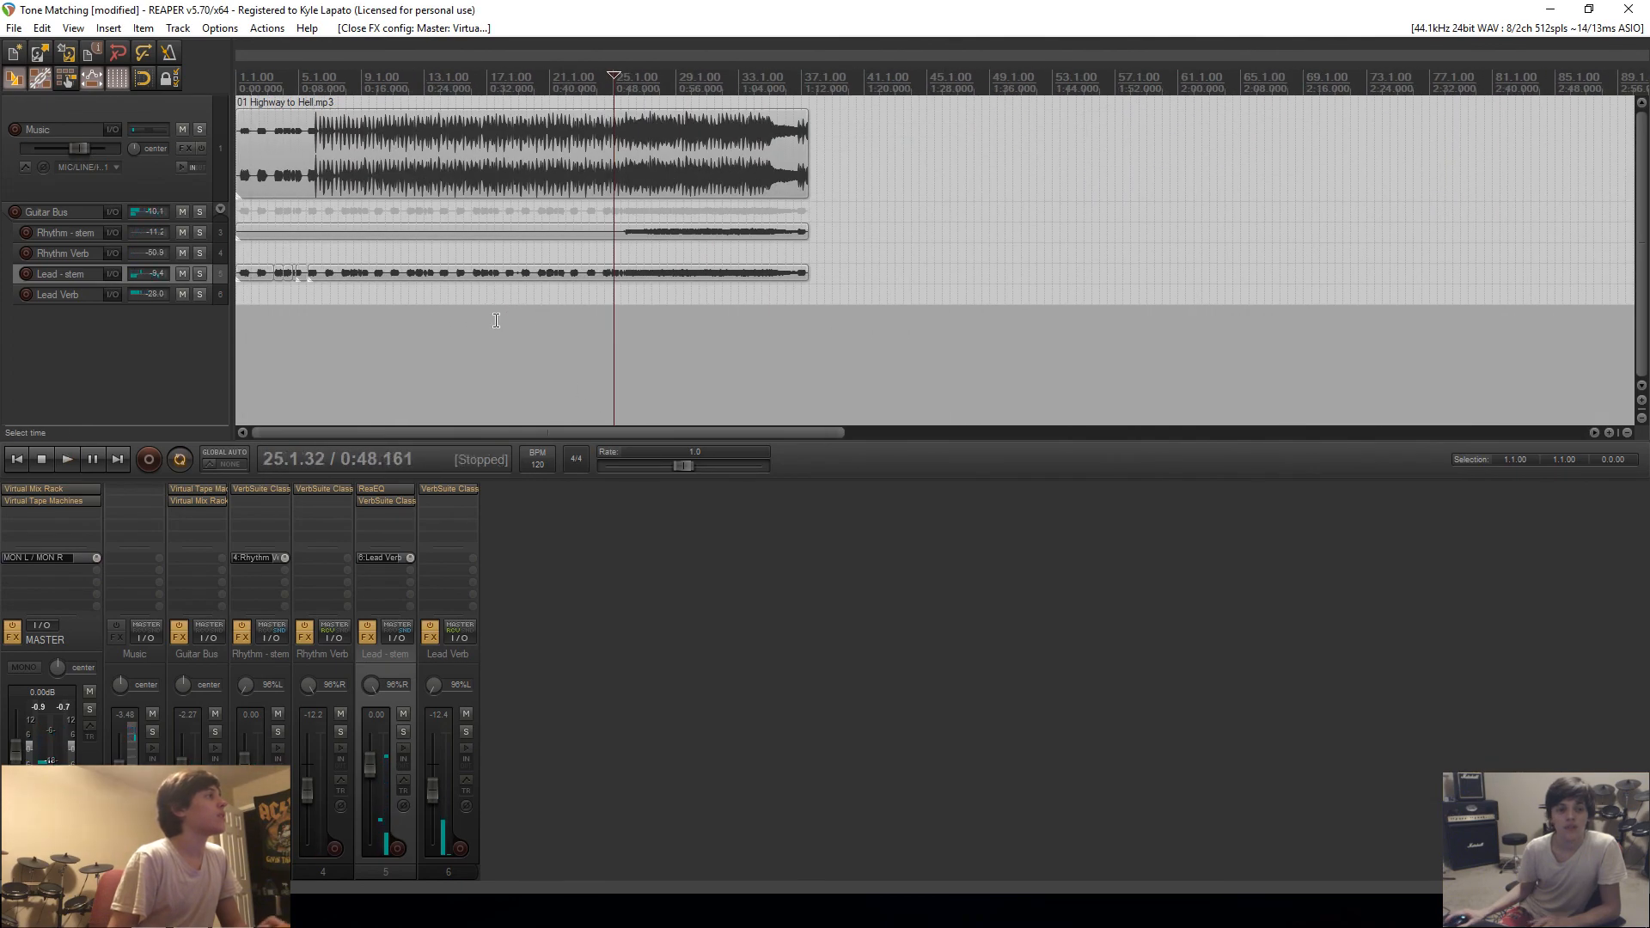
left_click(34, 488)
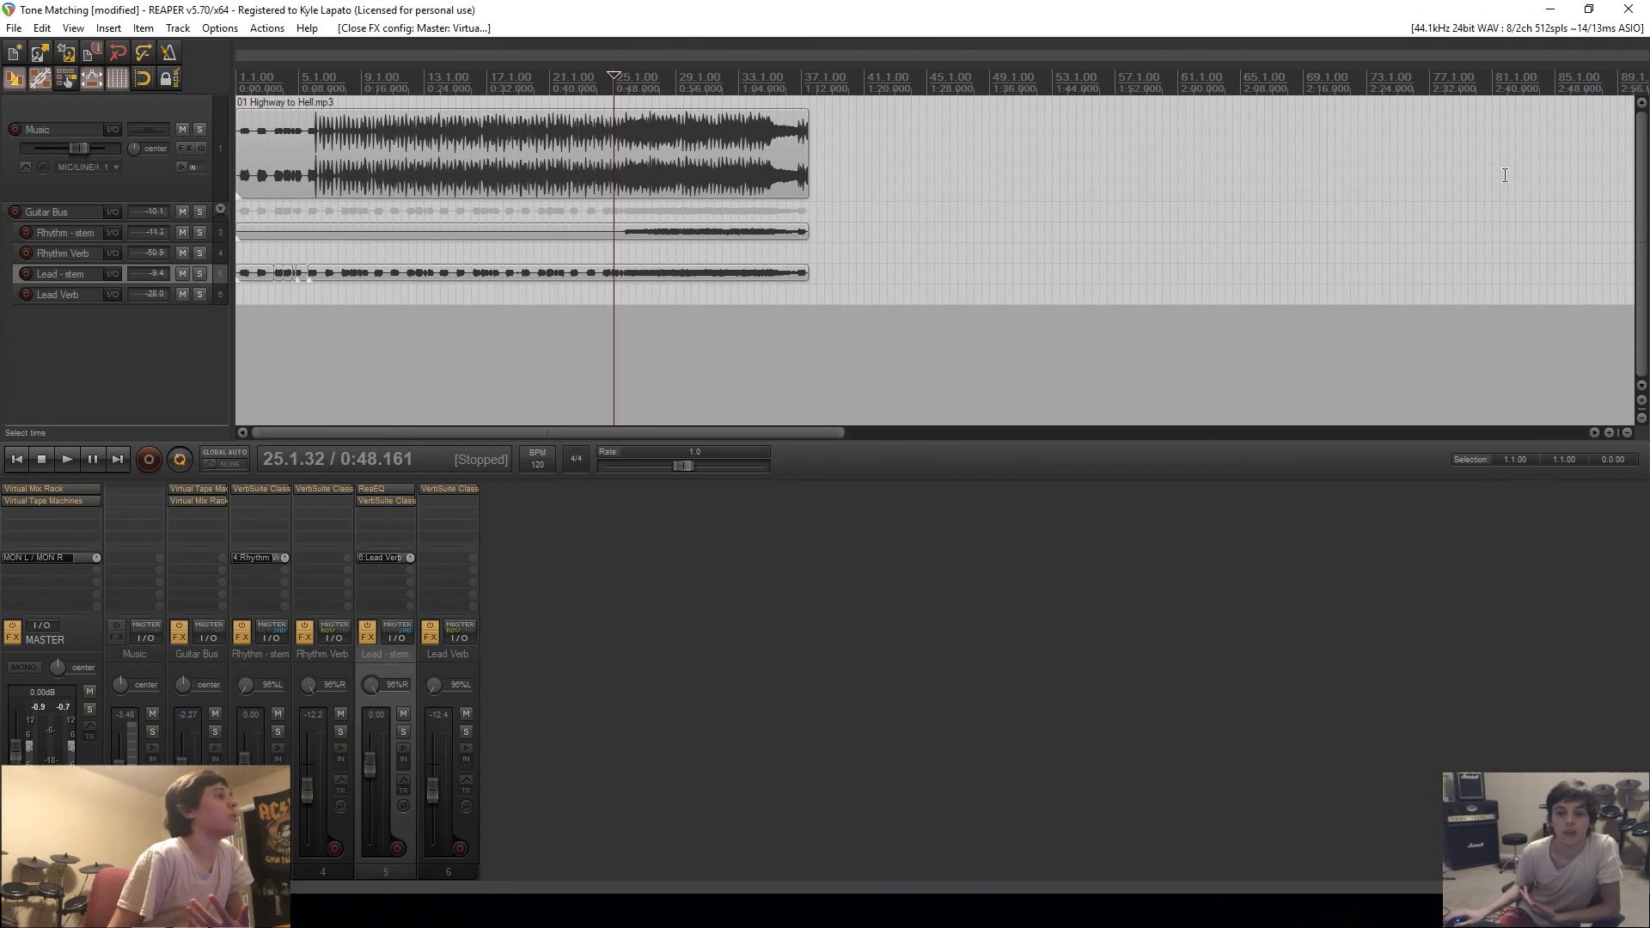
left_click(1502, 174)
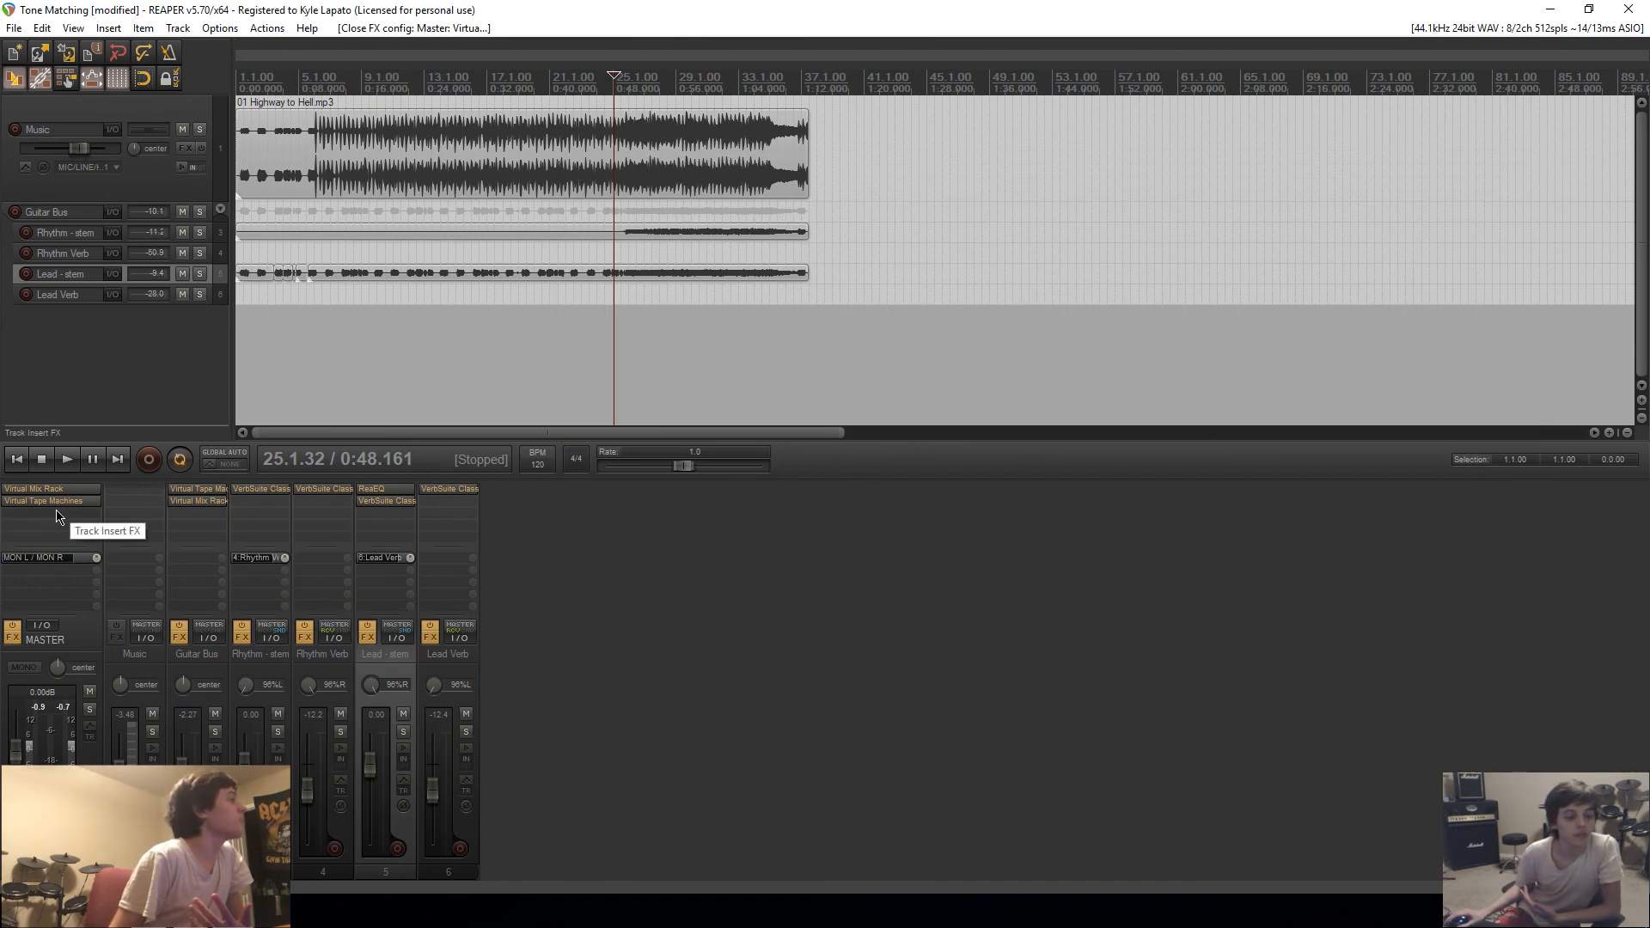
left_click(35, 488)
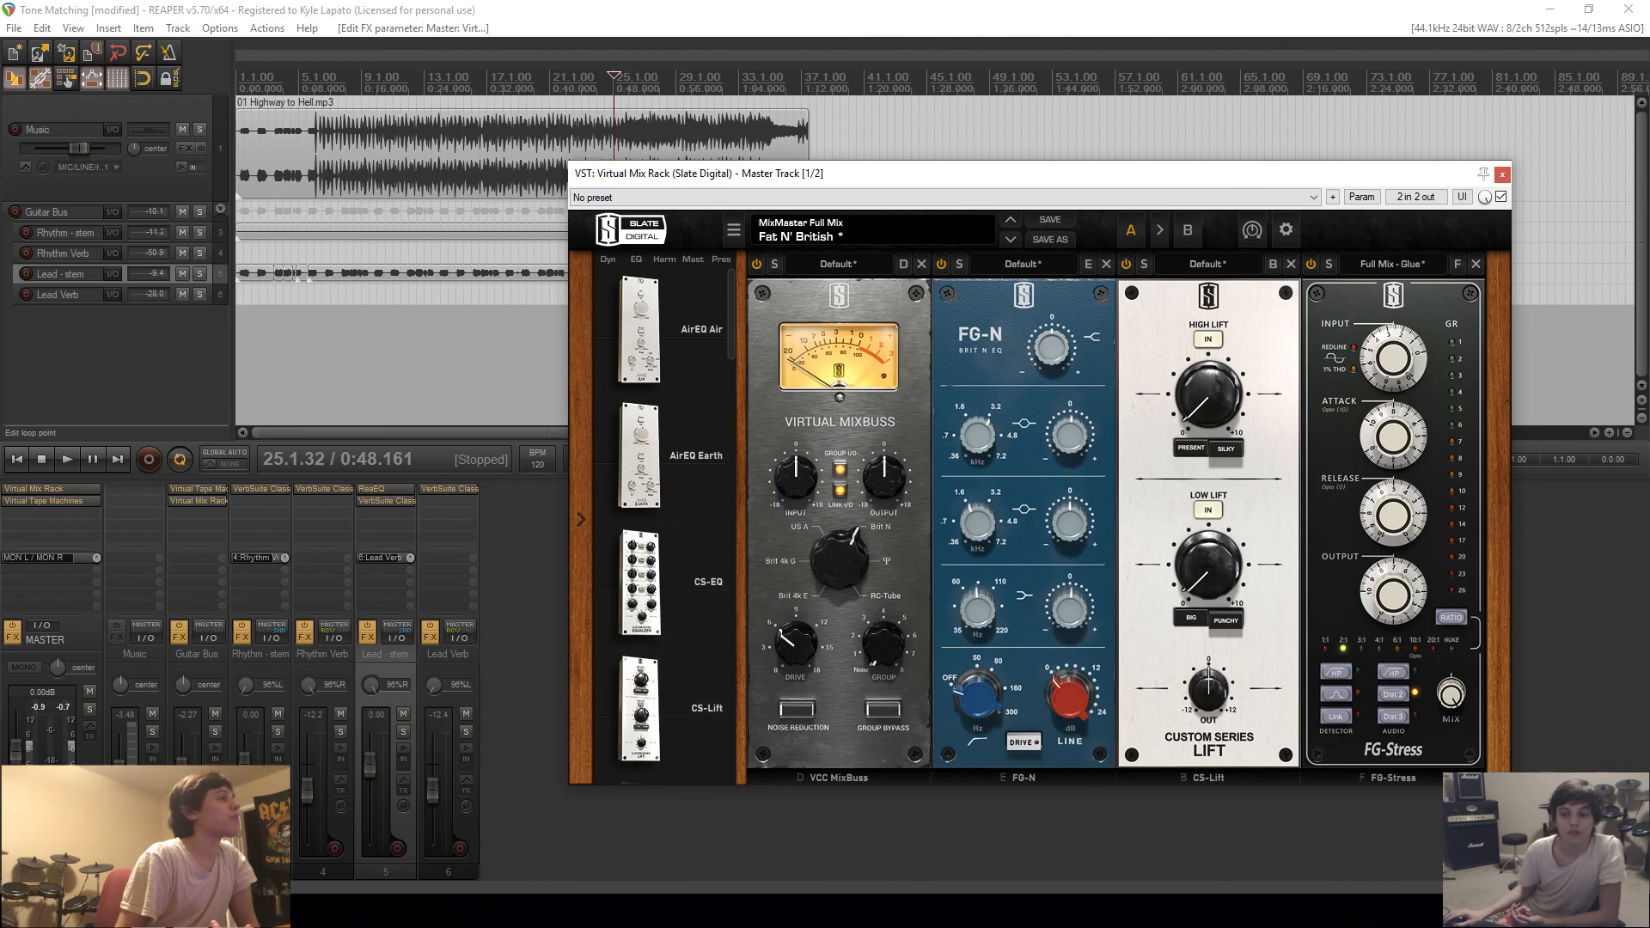
left_click(1503, 175)
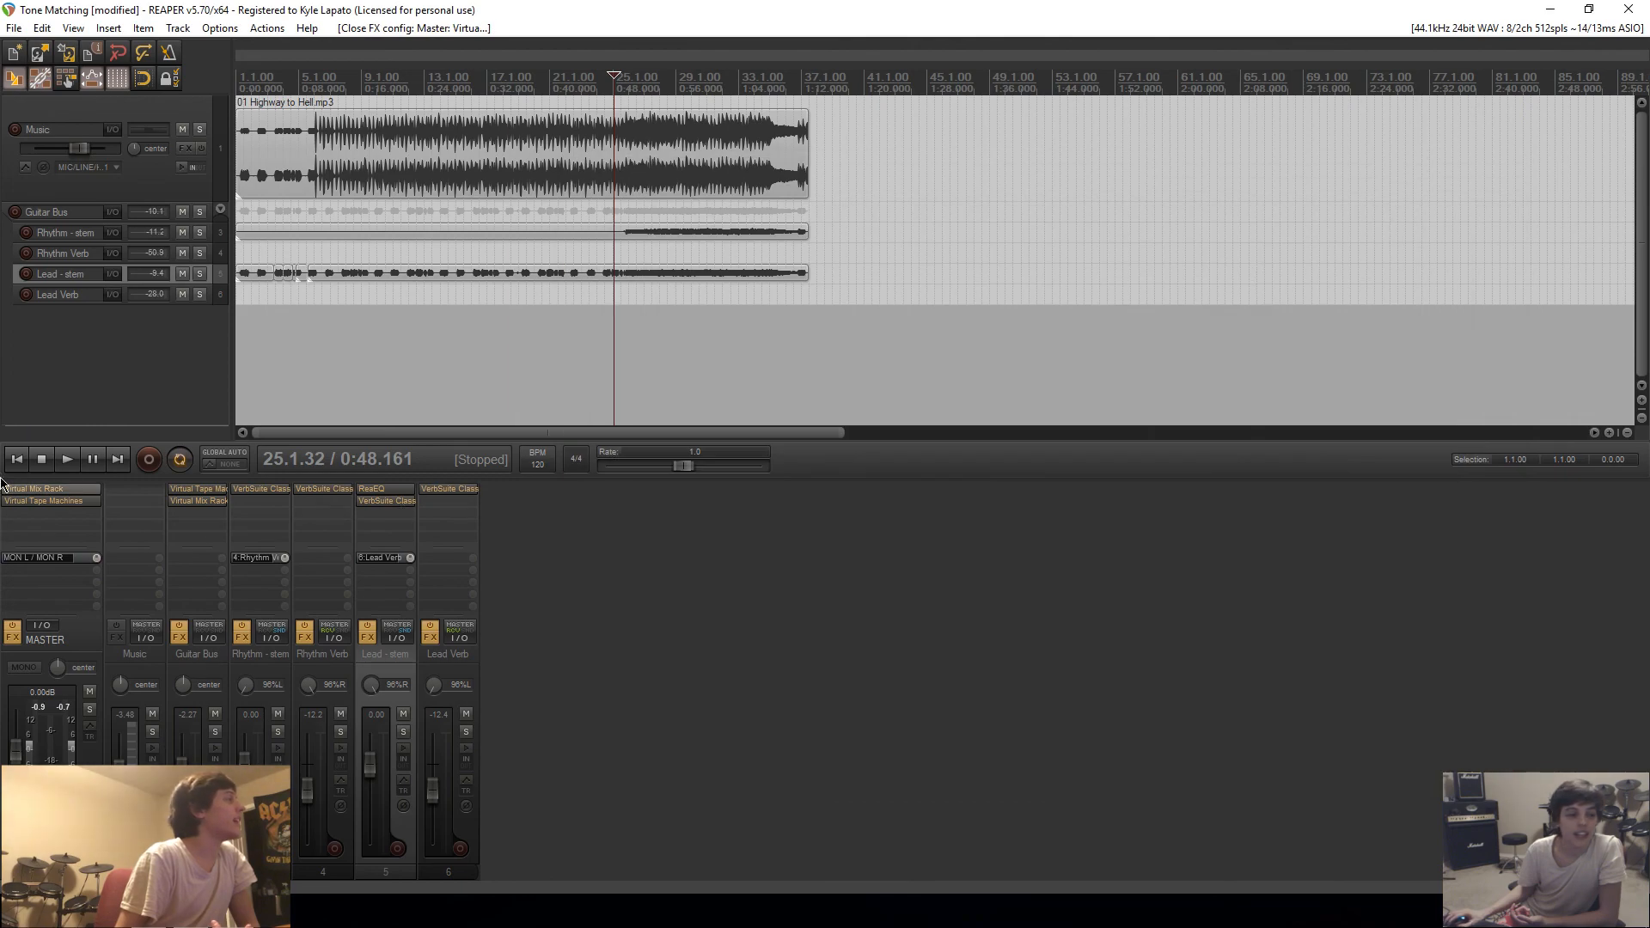
left_click(47, 500)
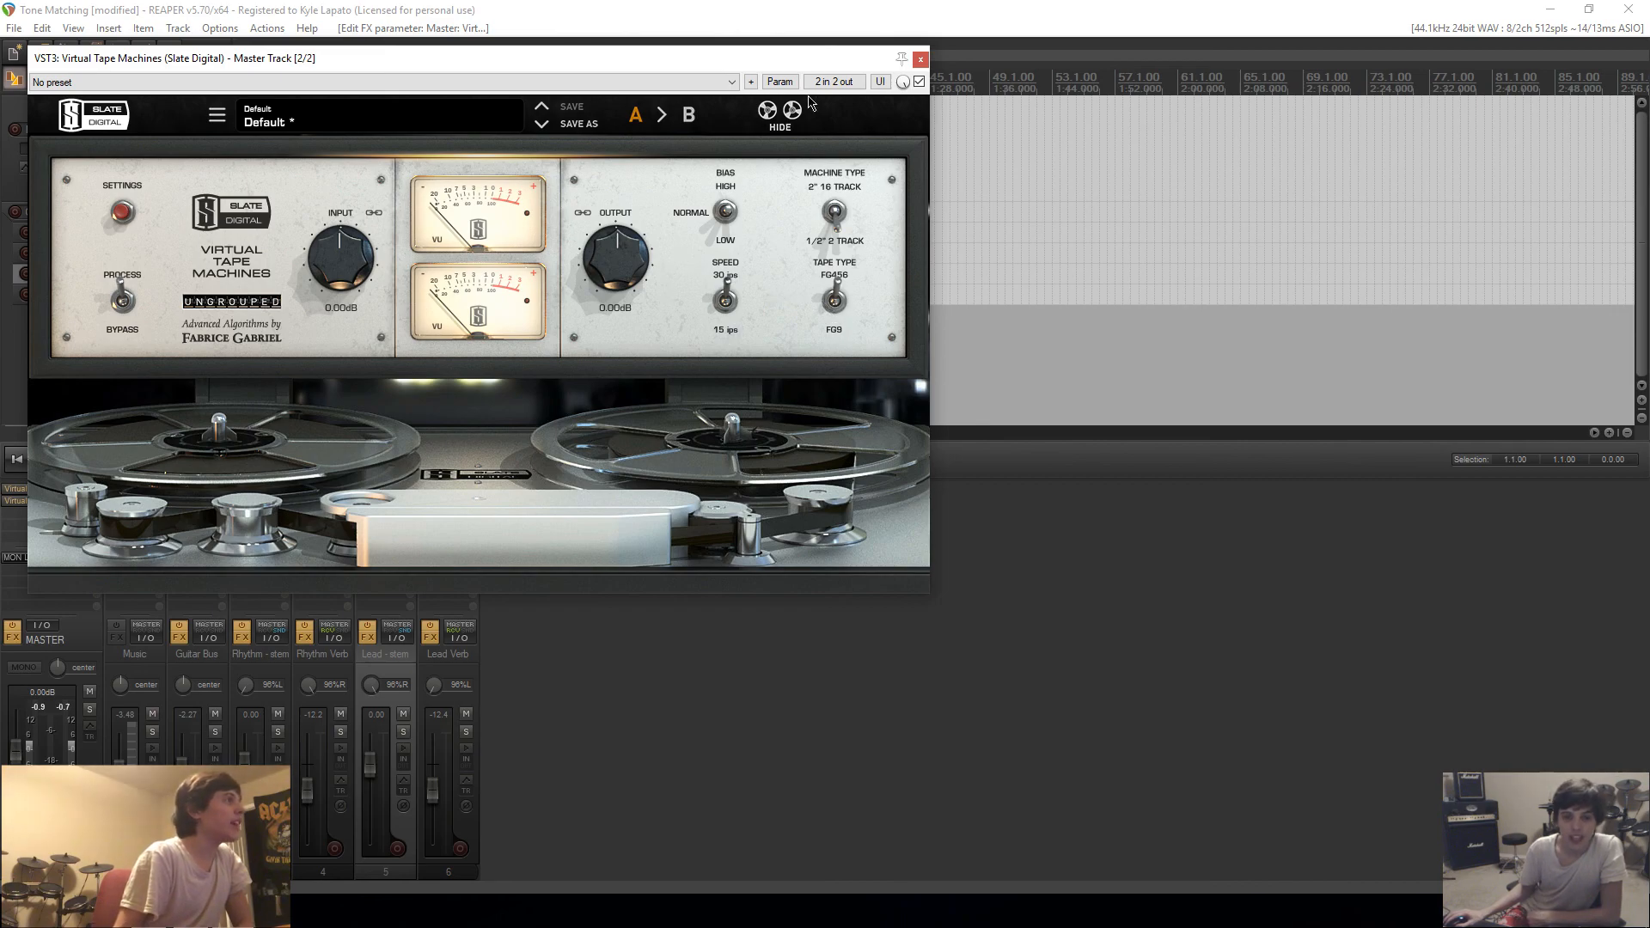
left_click(920, 59)
Step: Add Slate Digital FG-X after Virtual Tape Machines on the Master track and switch off its FG Comp section
double_click(47, 526)
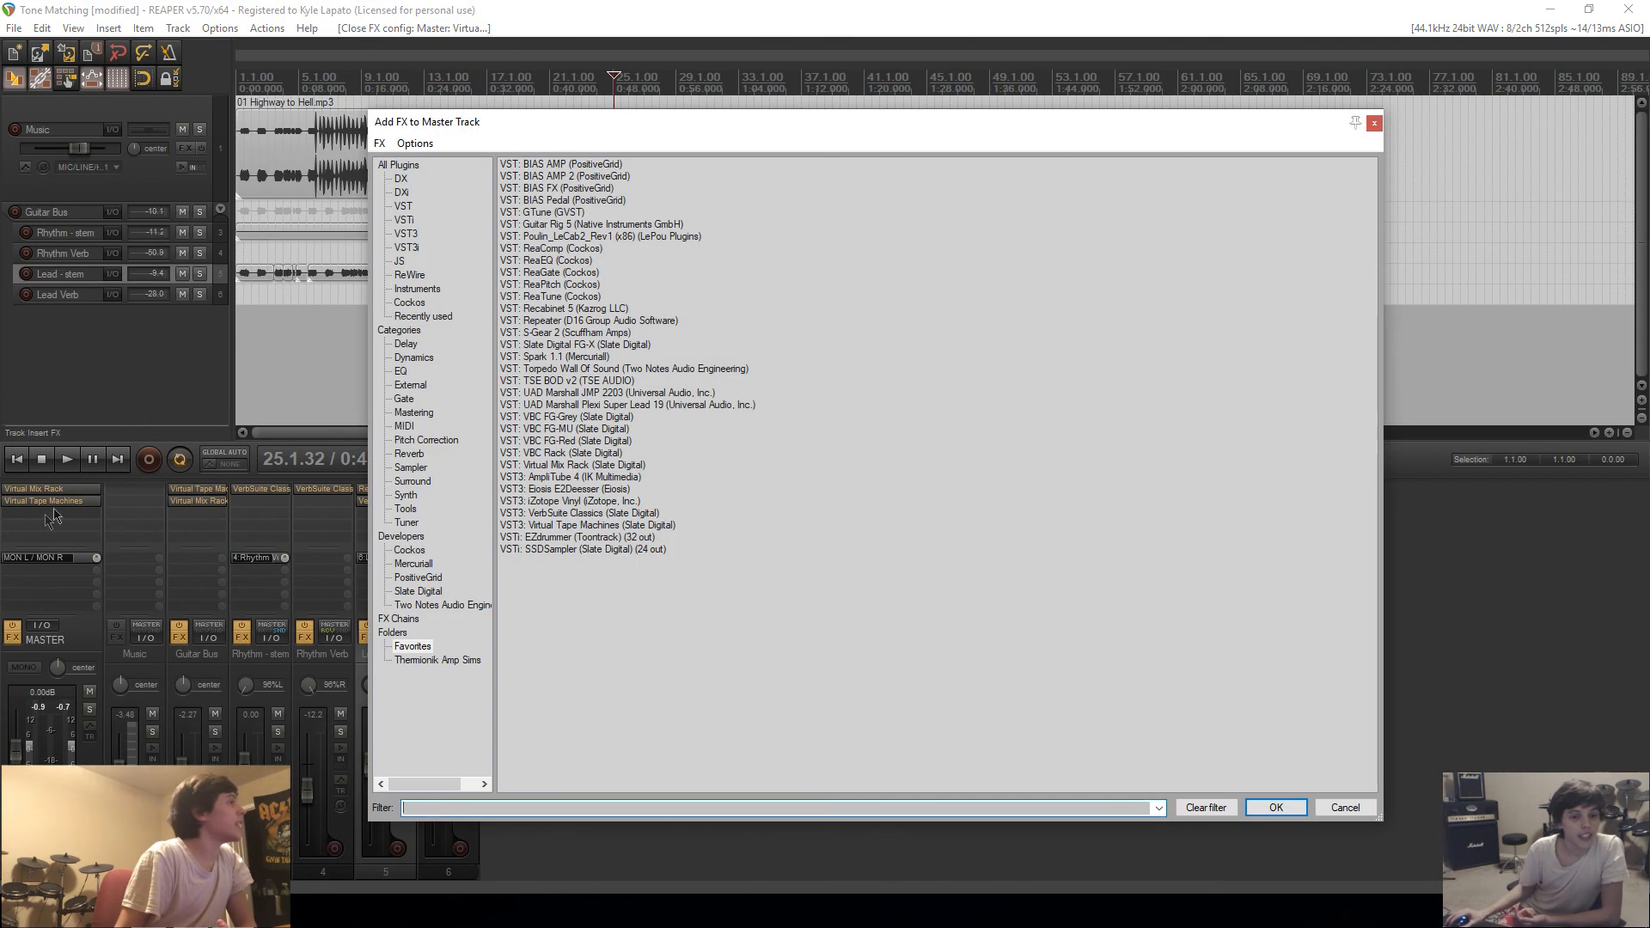
left_click(558, 343)
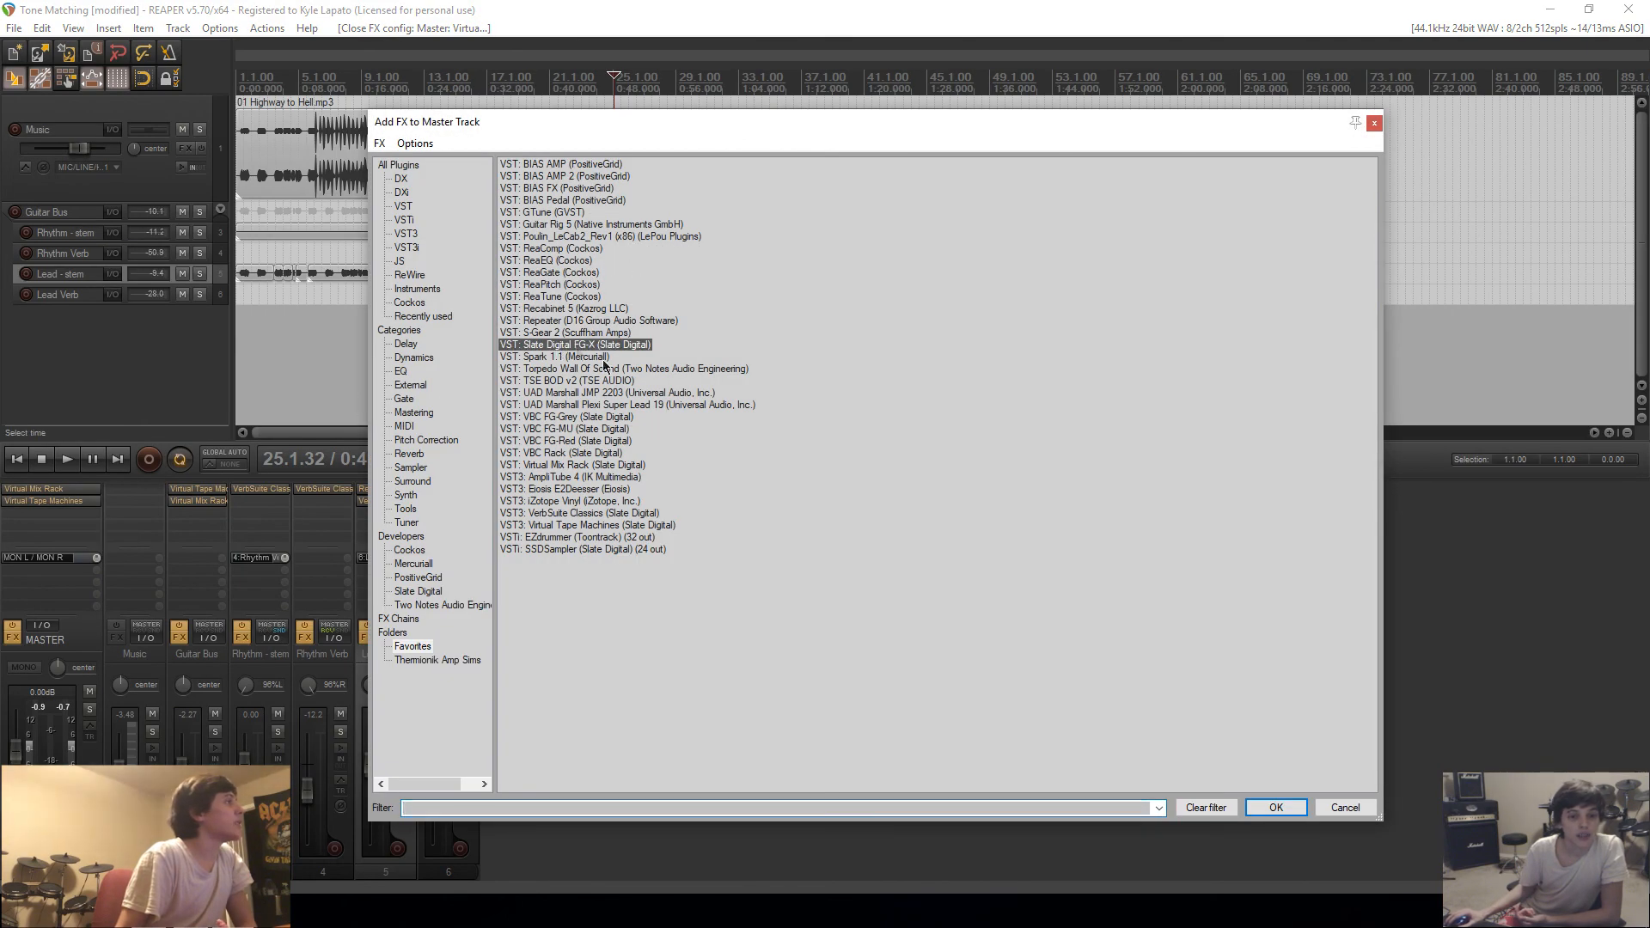
left_click(1277, 808)
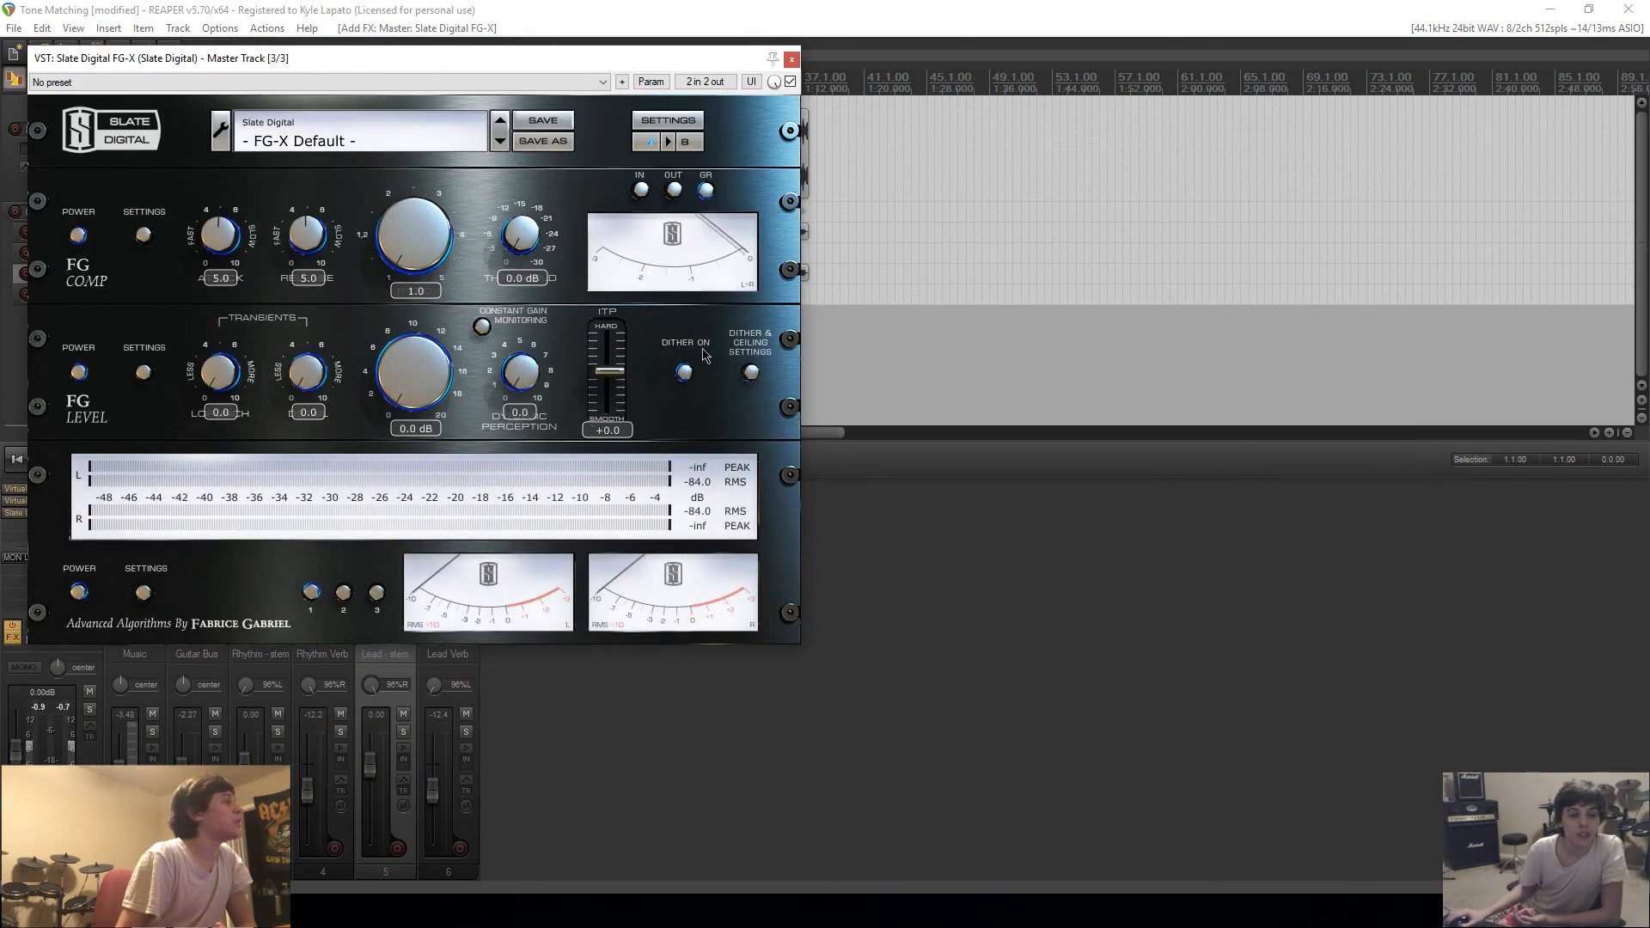
left_click(74, 241)
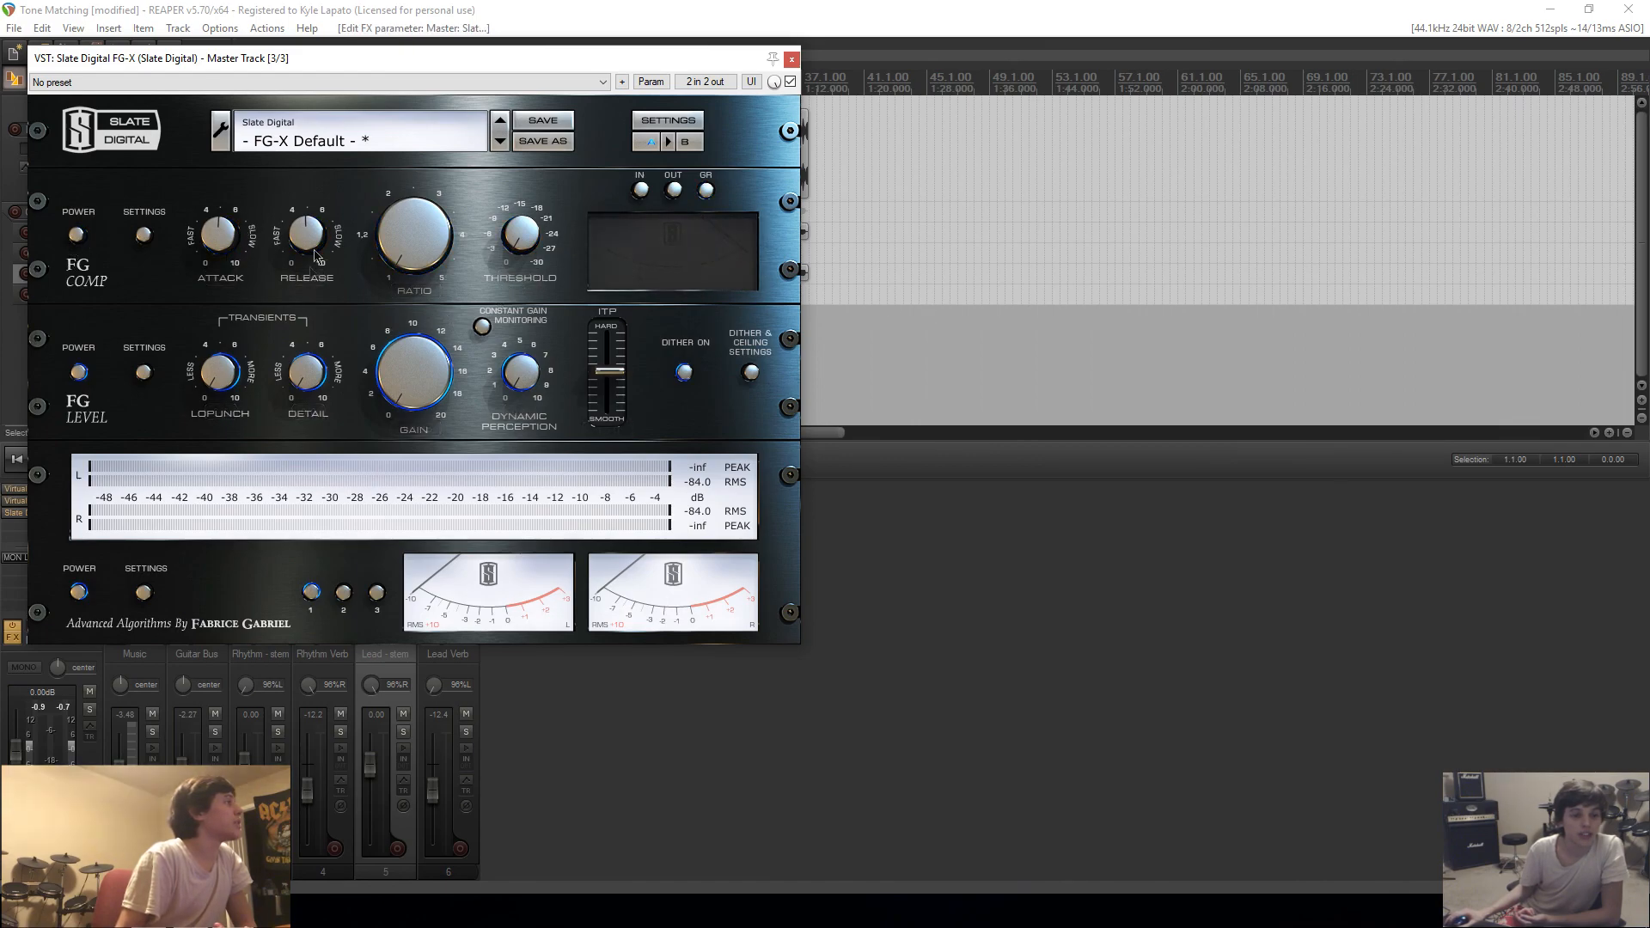
Step: Raise FG Level's LoPunch and Detail, limit the level range to 1-10, and set Dynamic Perception to about 4.9
left_click_drag(215, 380, 219, 344)
left_click_drag(300, 376, 352, 271)
left_click(144, 373)
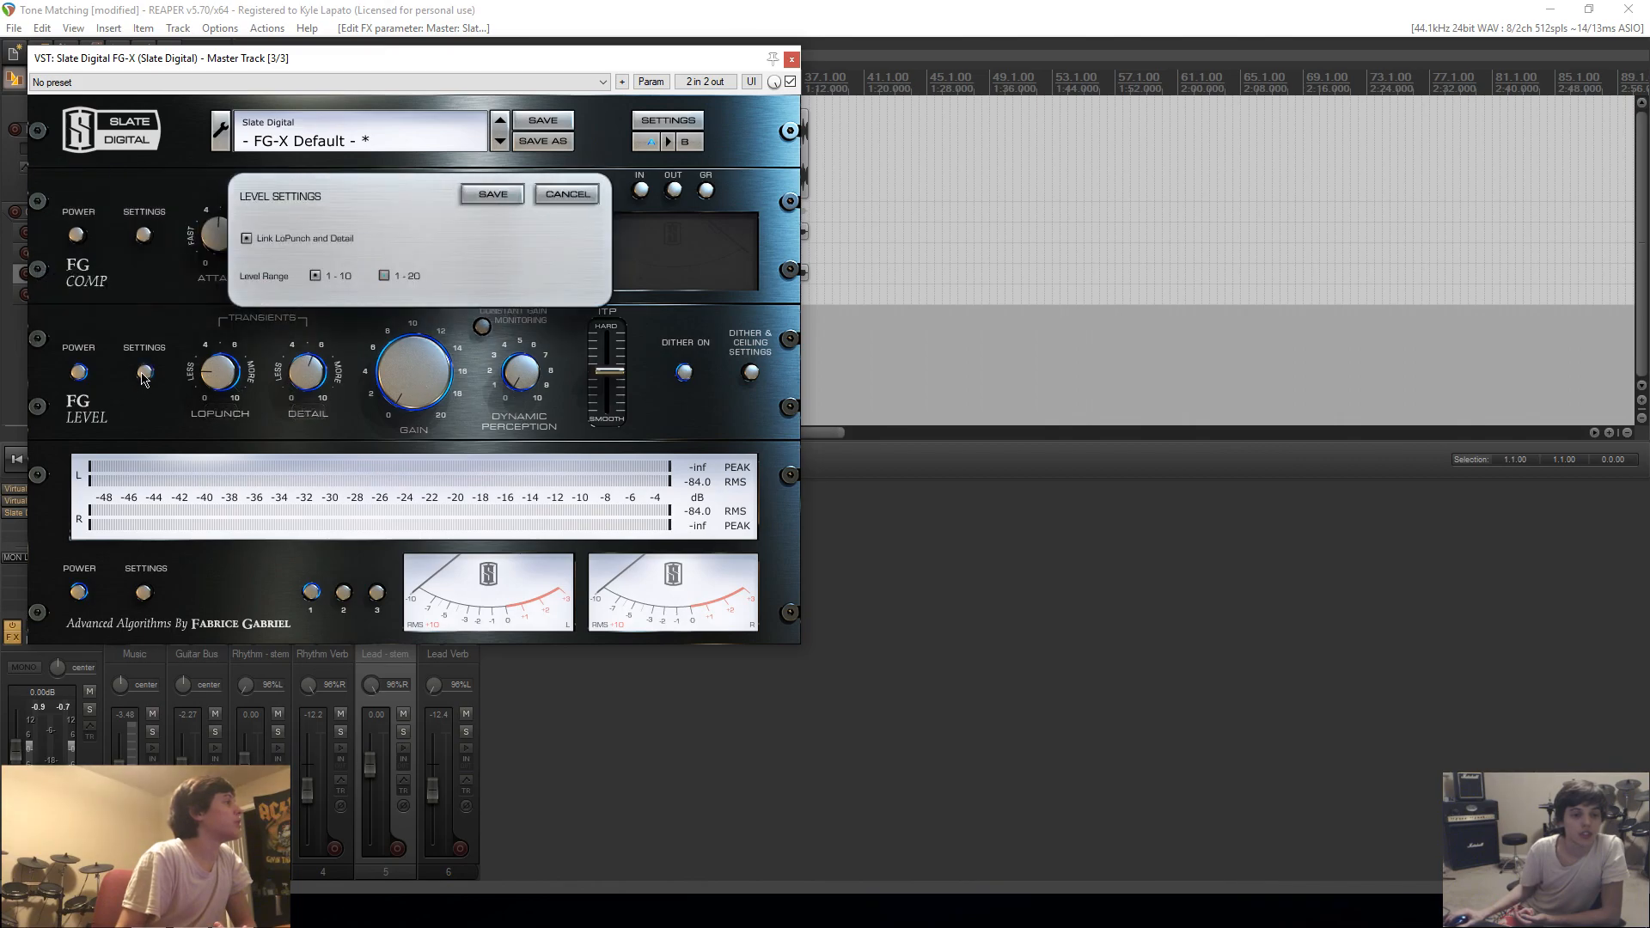
left_click(309, 276)
left_click(488, 194)
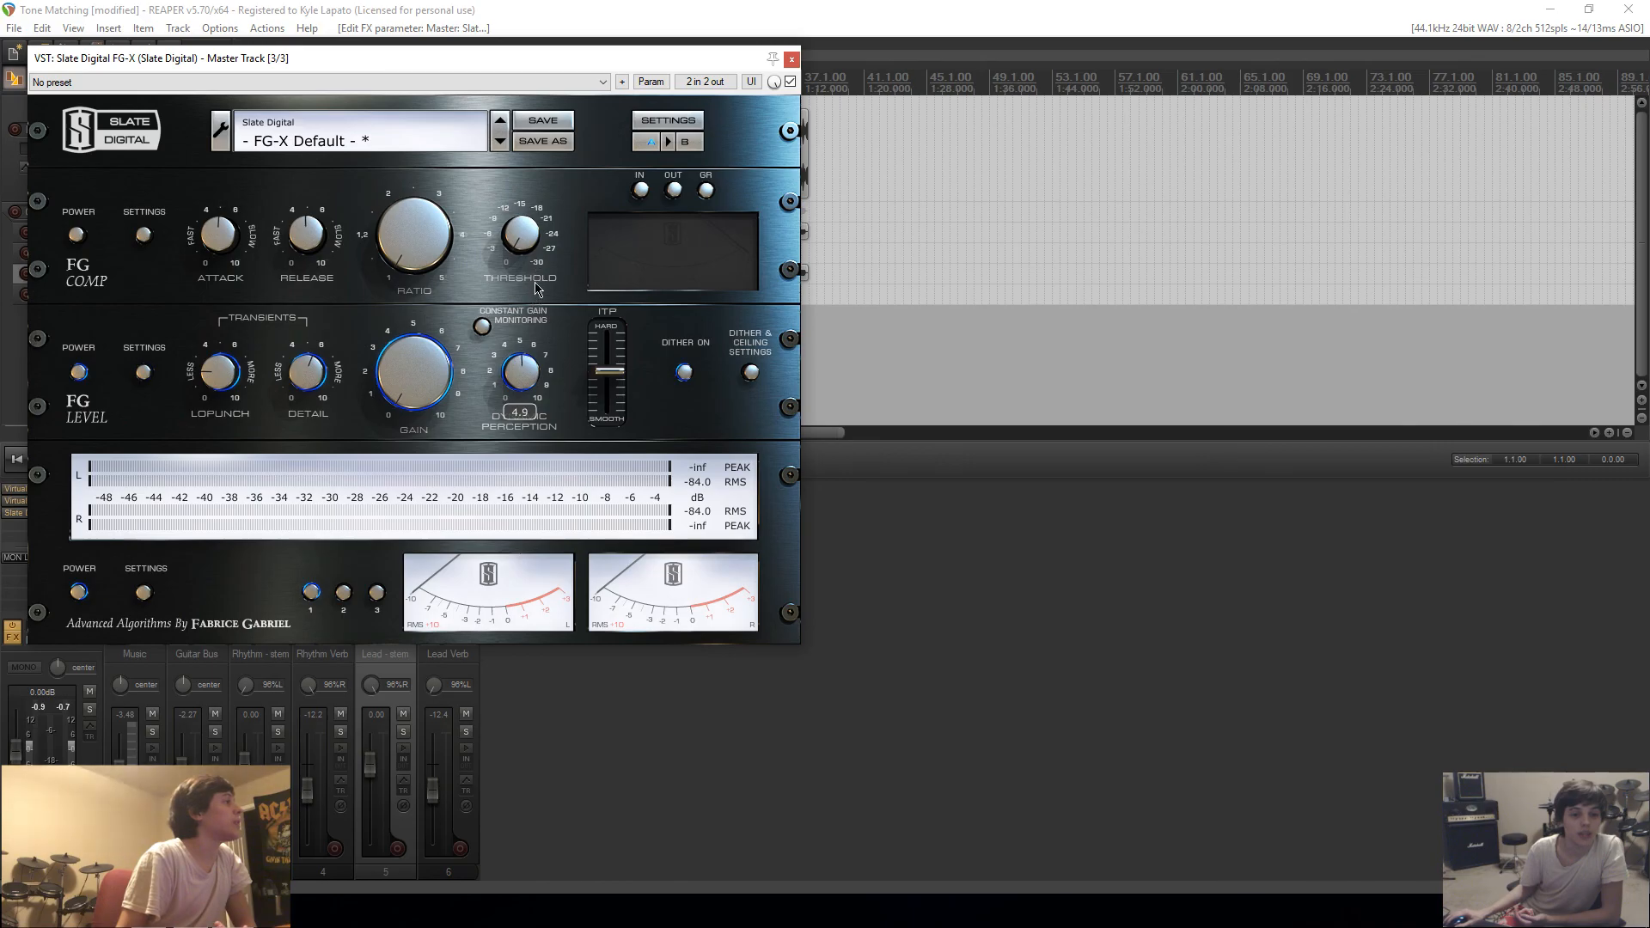
Step: Raise FG Level's gain to slightly above 1 dB during playback with Constant Gain Monitoring on, and stop playback
left_click_drag(604, 59, 1094, 160)
left_click(976, 427)
key("space")
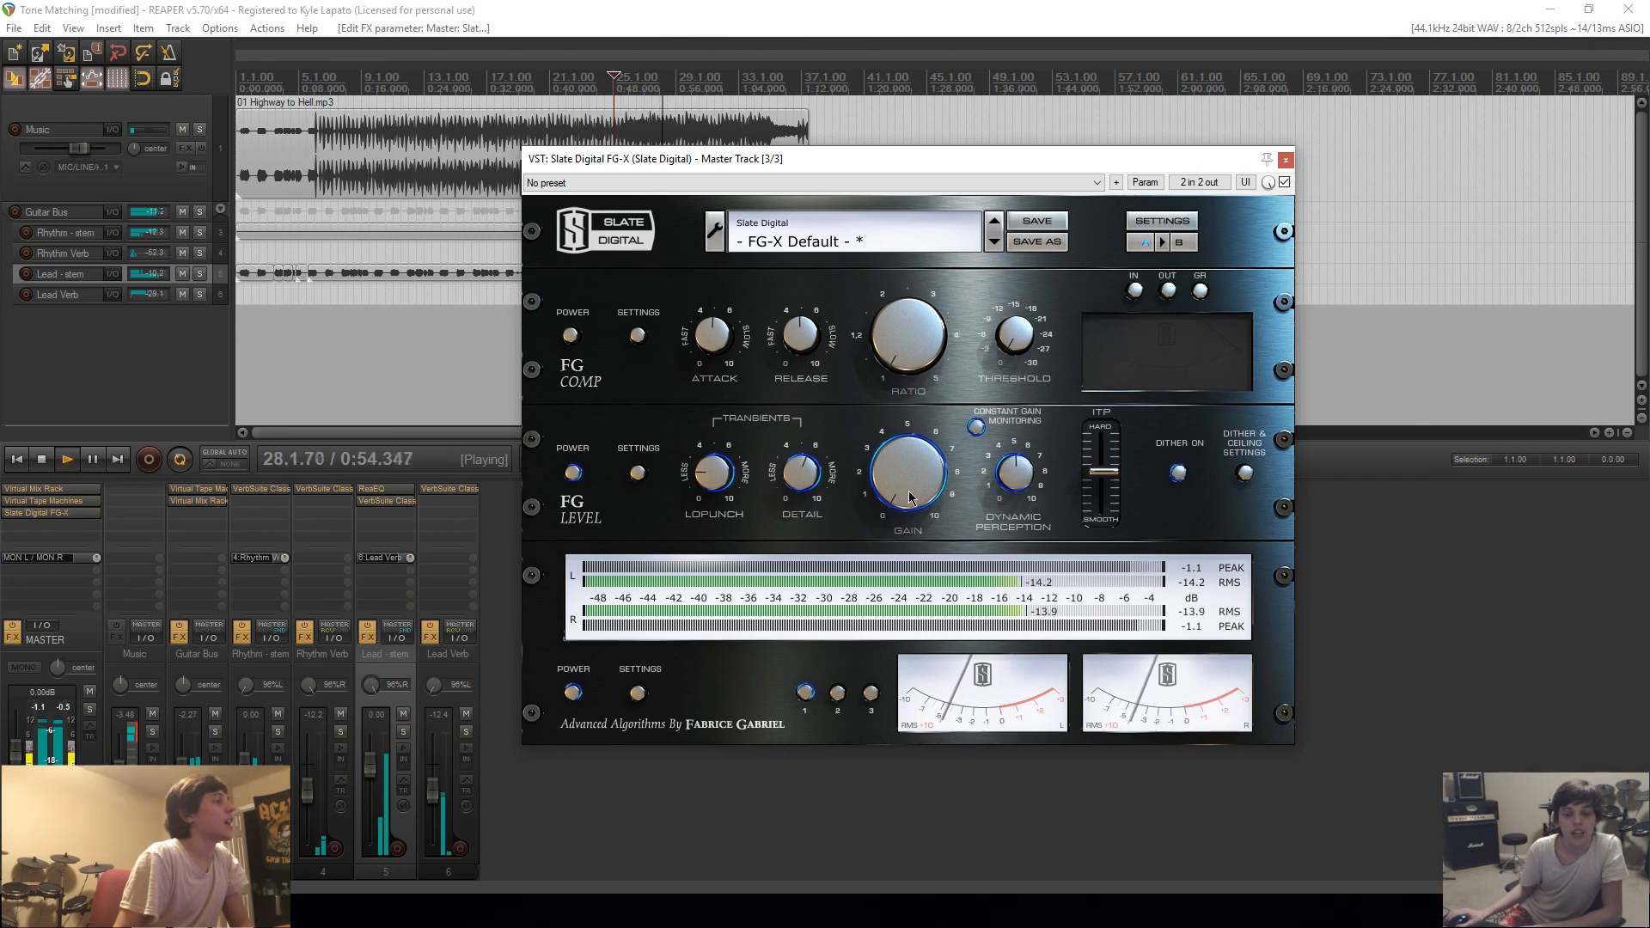
mouse_move(913, 464)
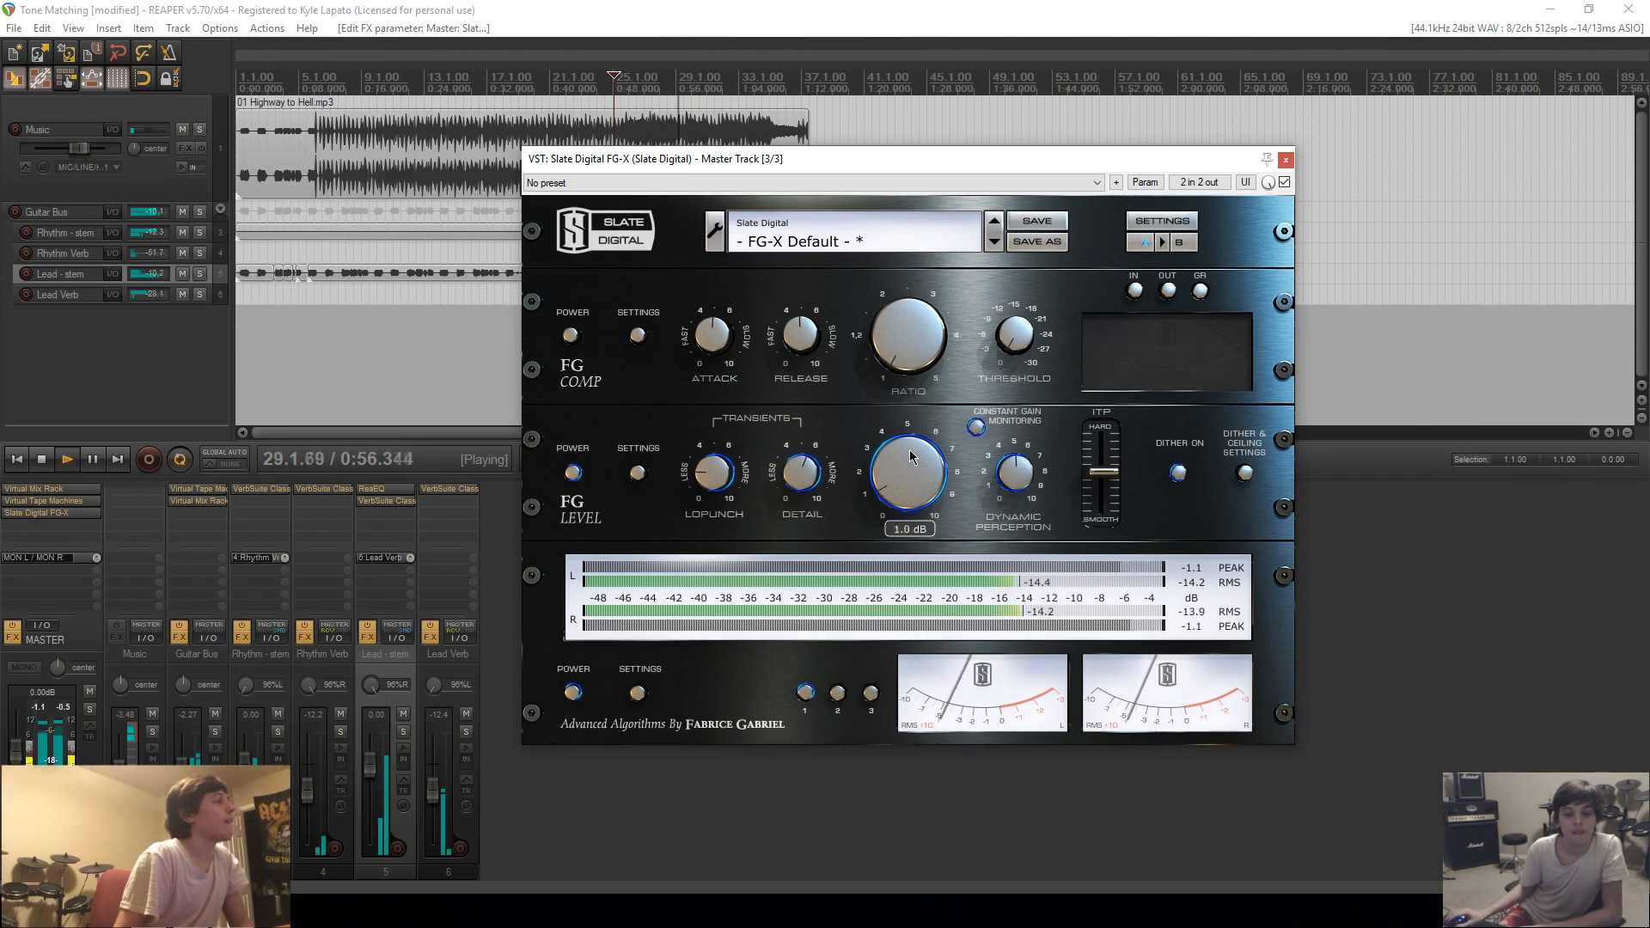
left_click_drag(916, 445, 918, 443)
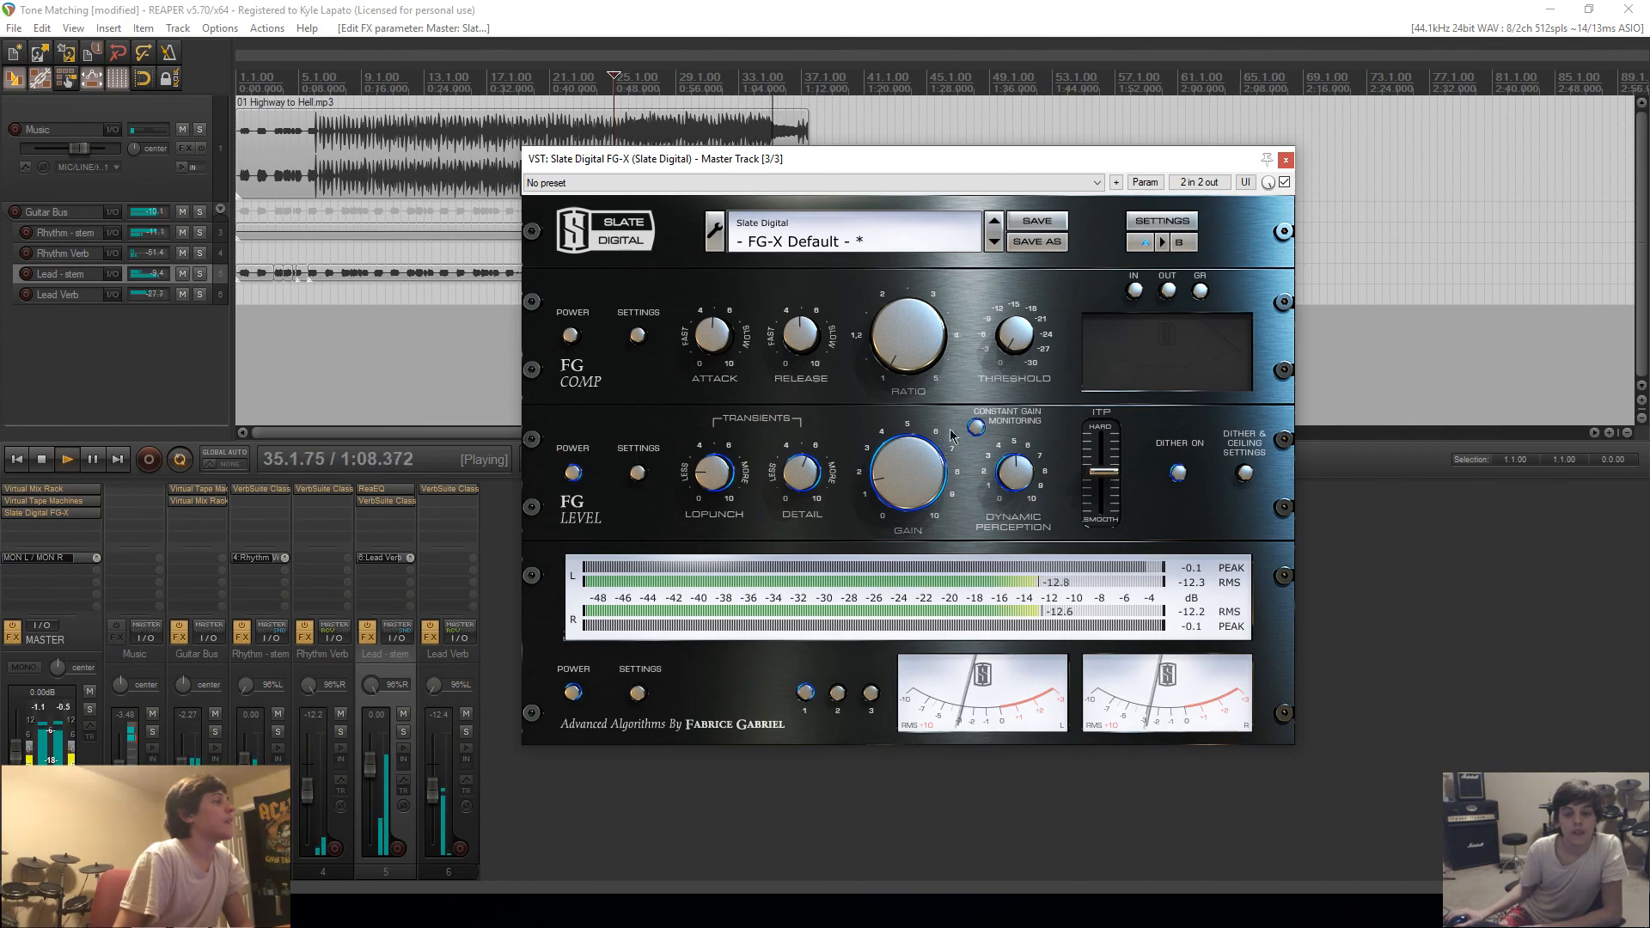
key("space")
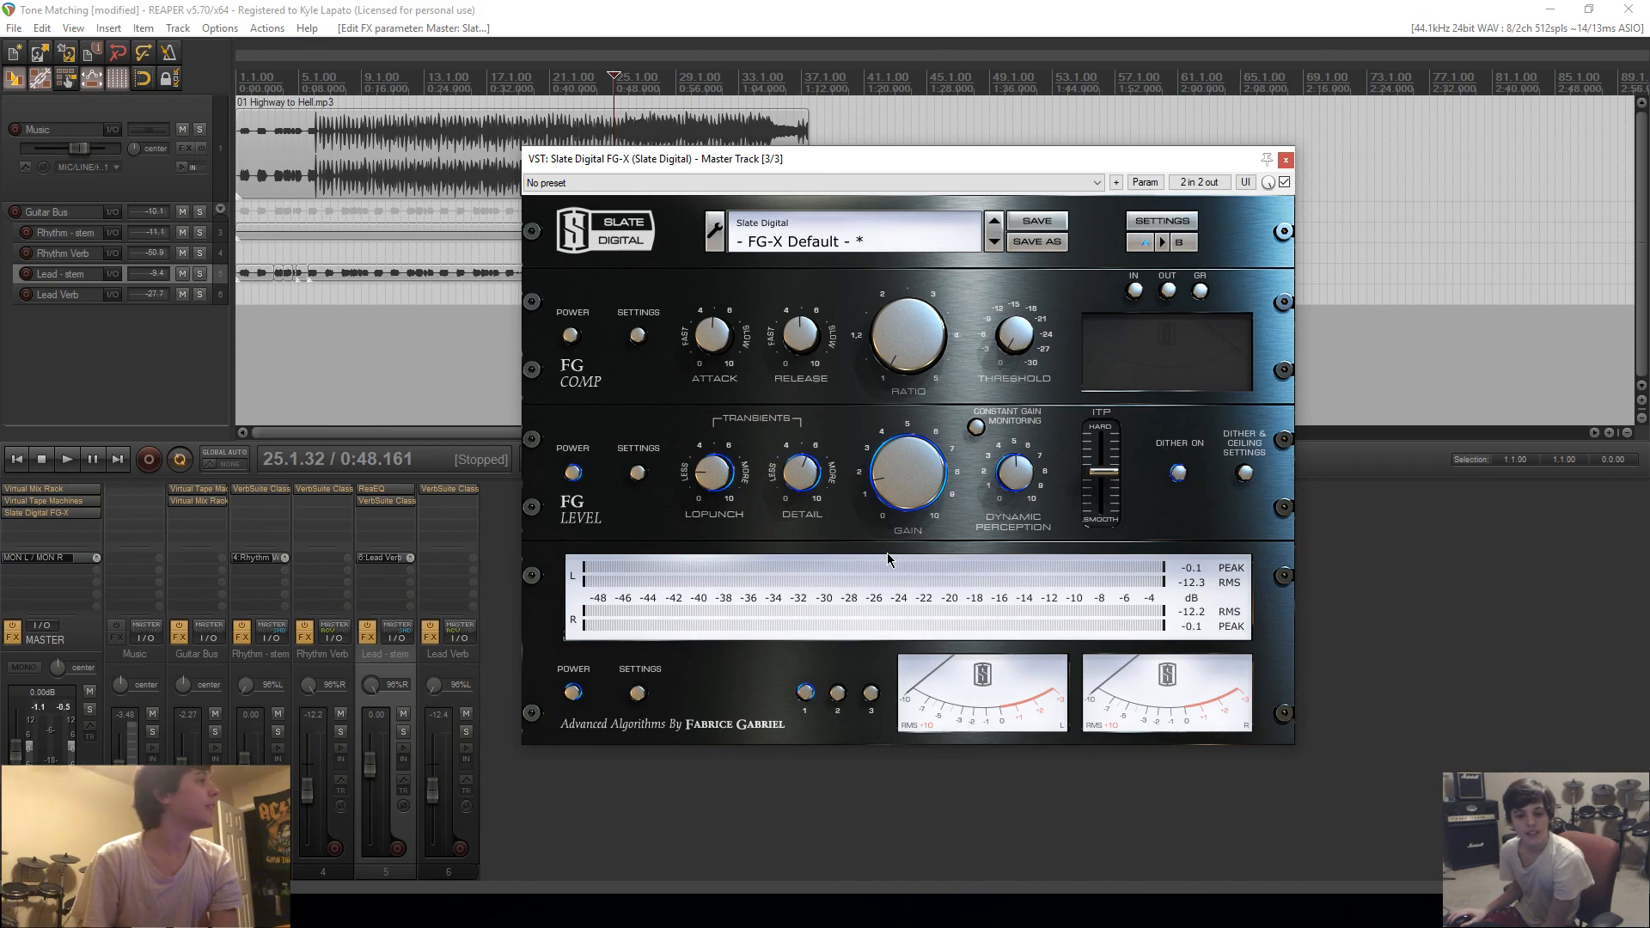
Step: Close the FG-X plugin window on the Master track and save the Tone Matching project
left_click(1285, 160)
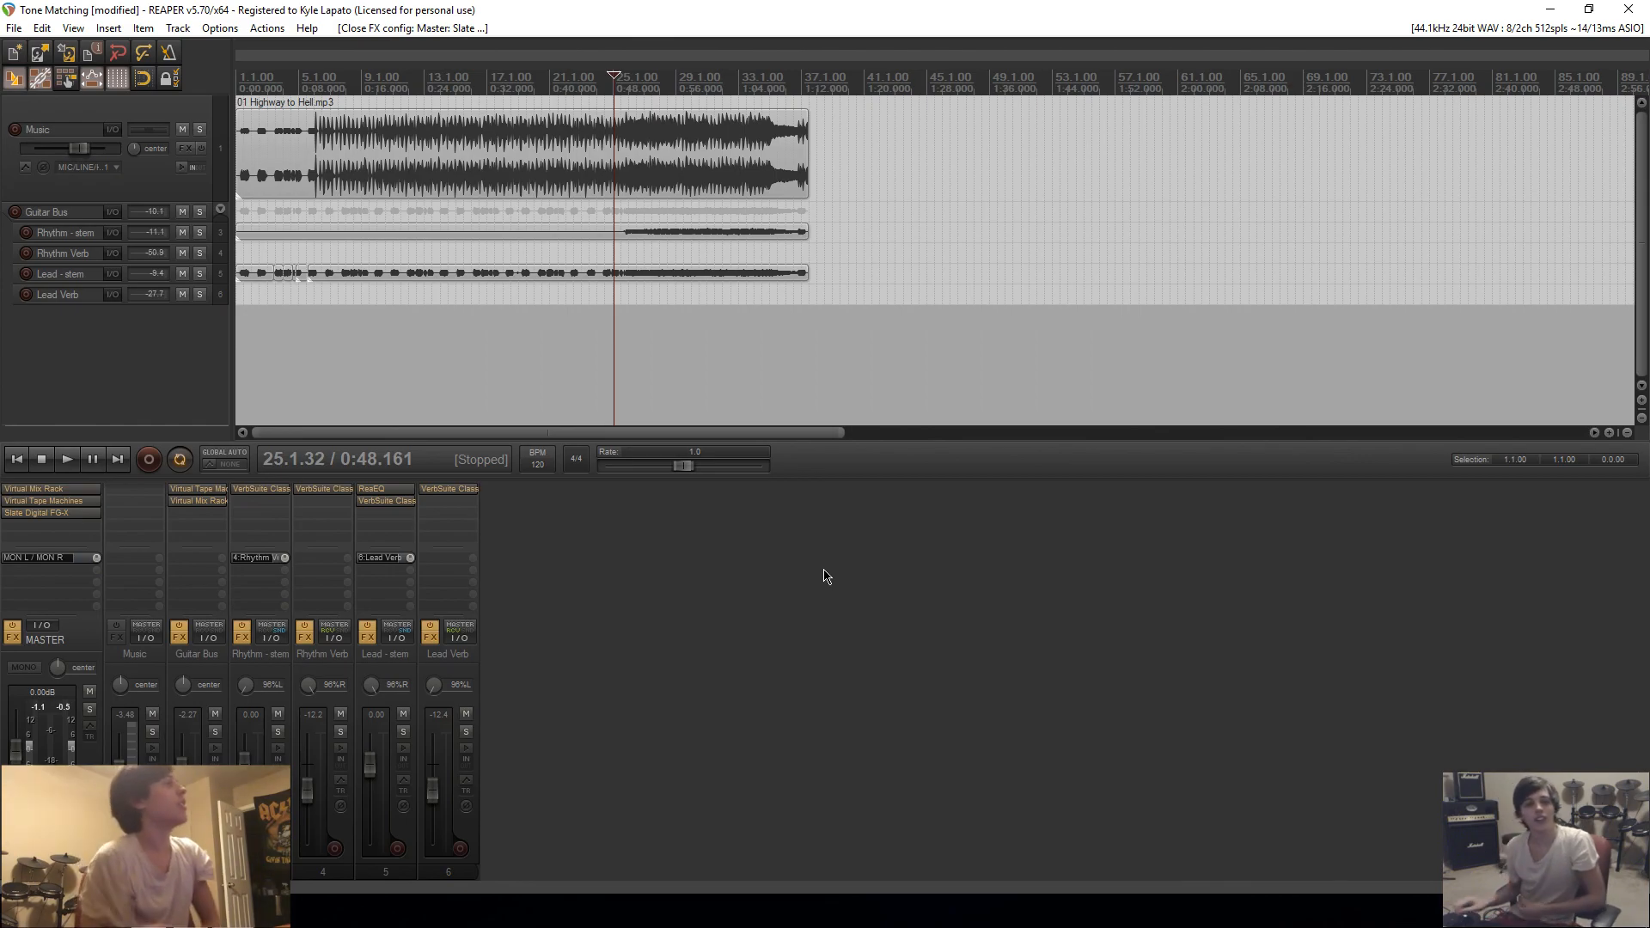
left_click(11, 29)
left_click(57, 86)
Step: Set up a render of the master mix to X:\MUFFINZ!!!\Covers with the file name Highway To Hell Tone Test
left_click(13, 28)
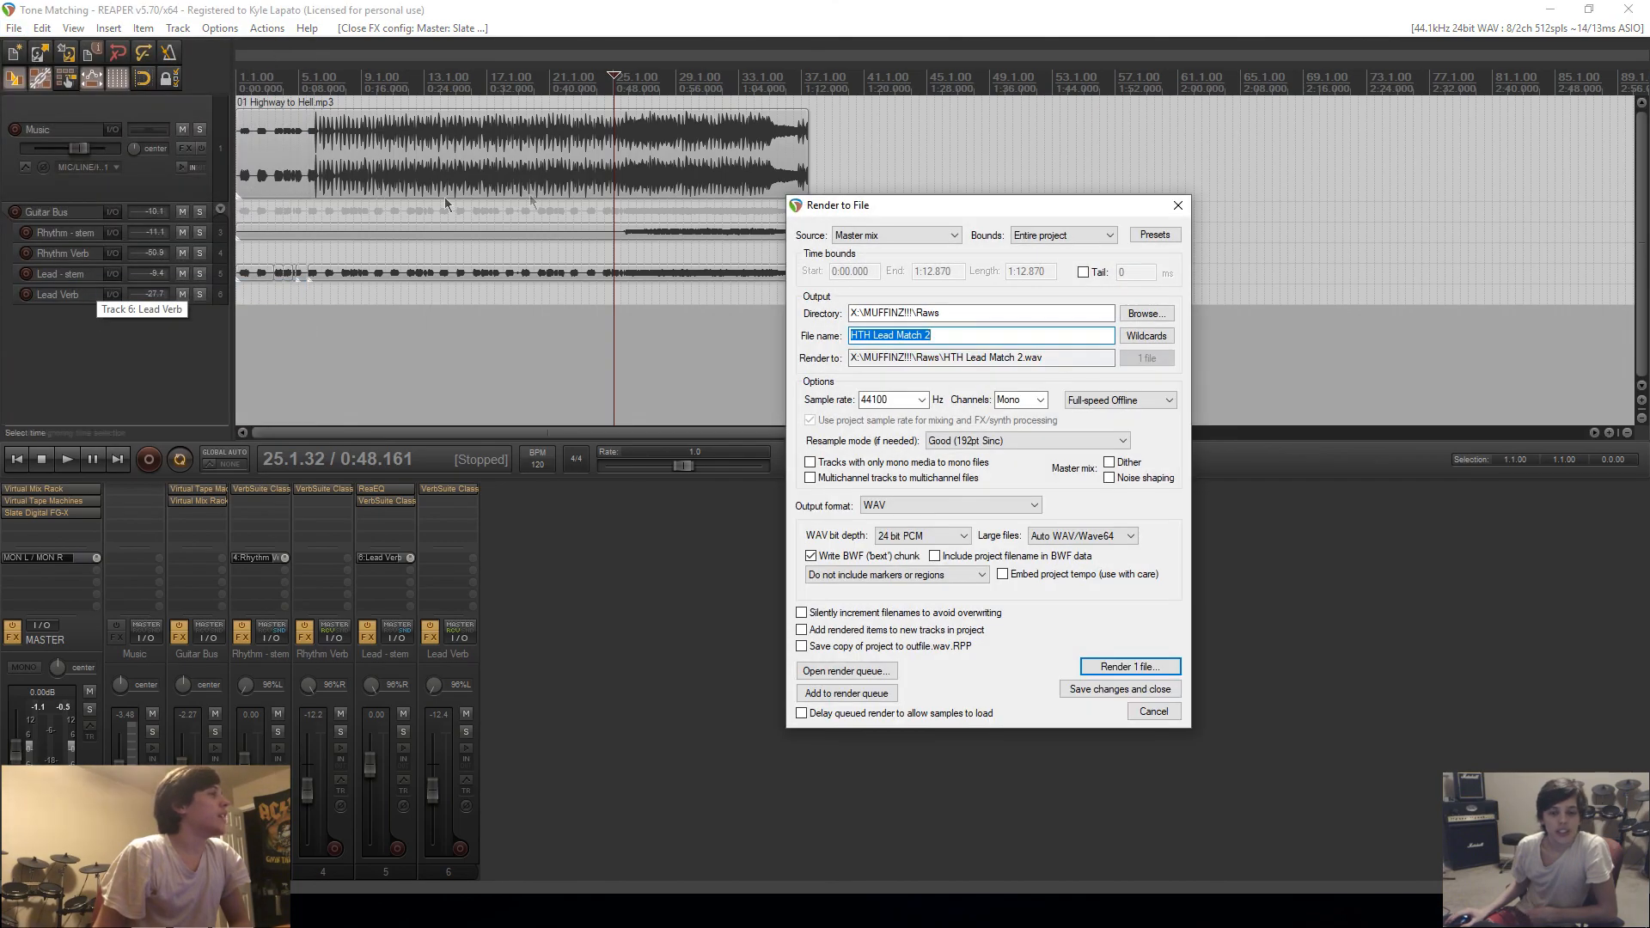
left_click(1126, 316)
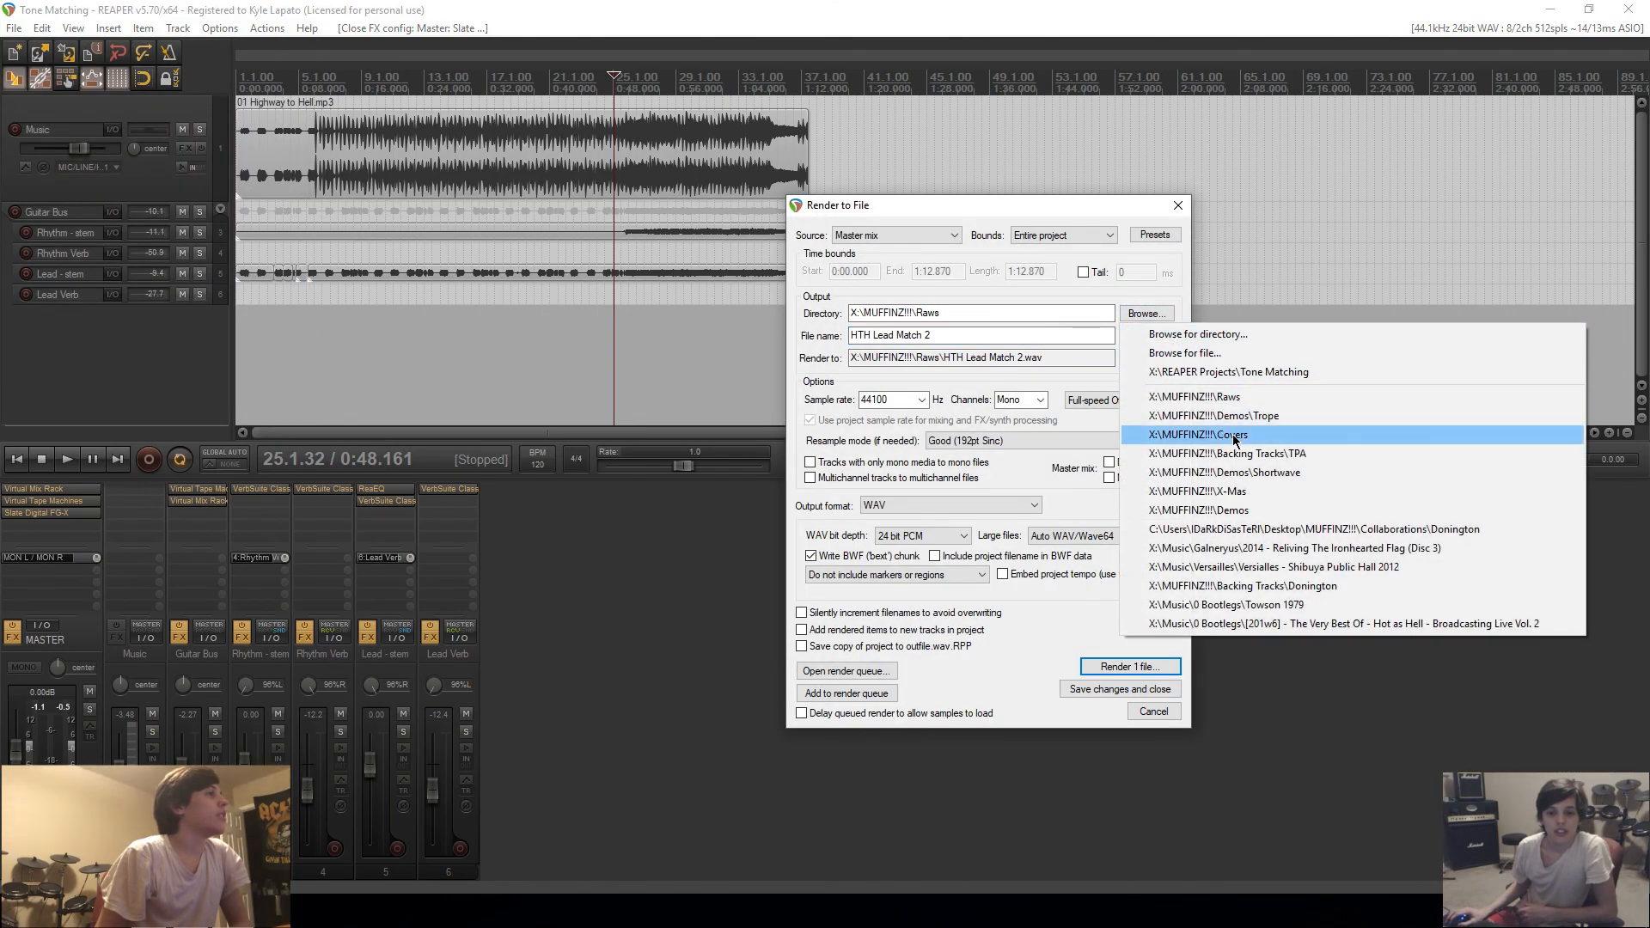
left_click(1199, 434)
left_click(943, 337)
key("ctrl+a")
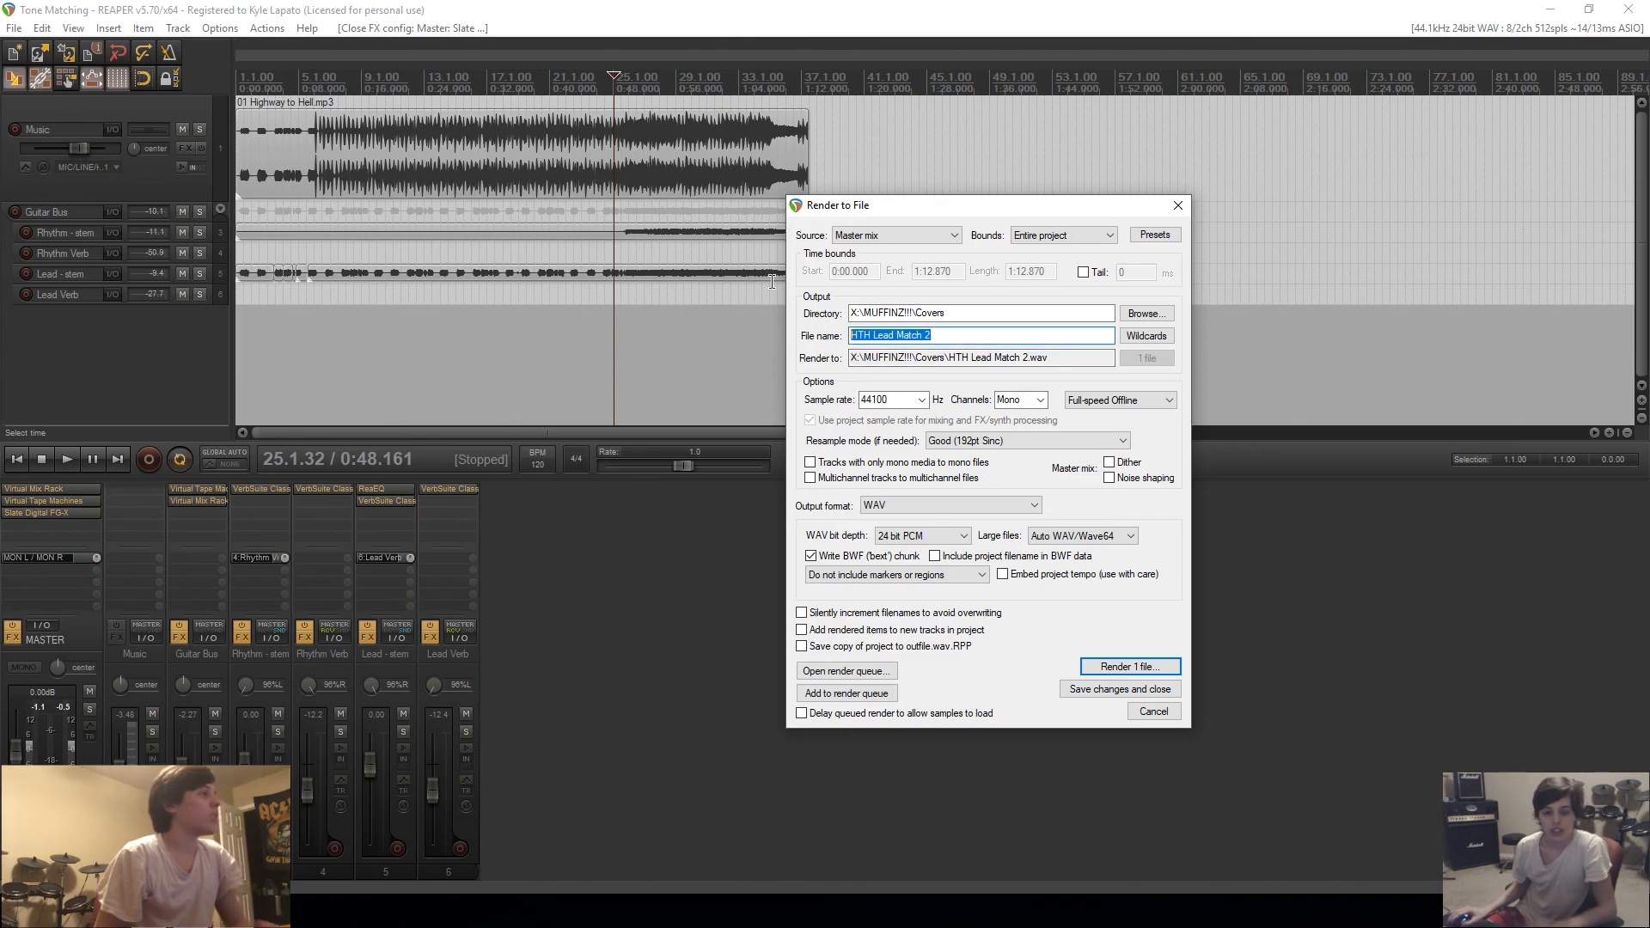
type("Highway To Hell Tone Test")
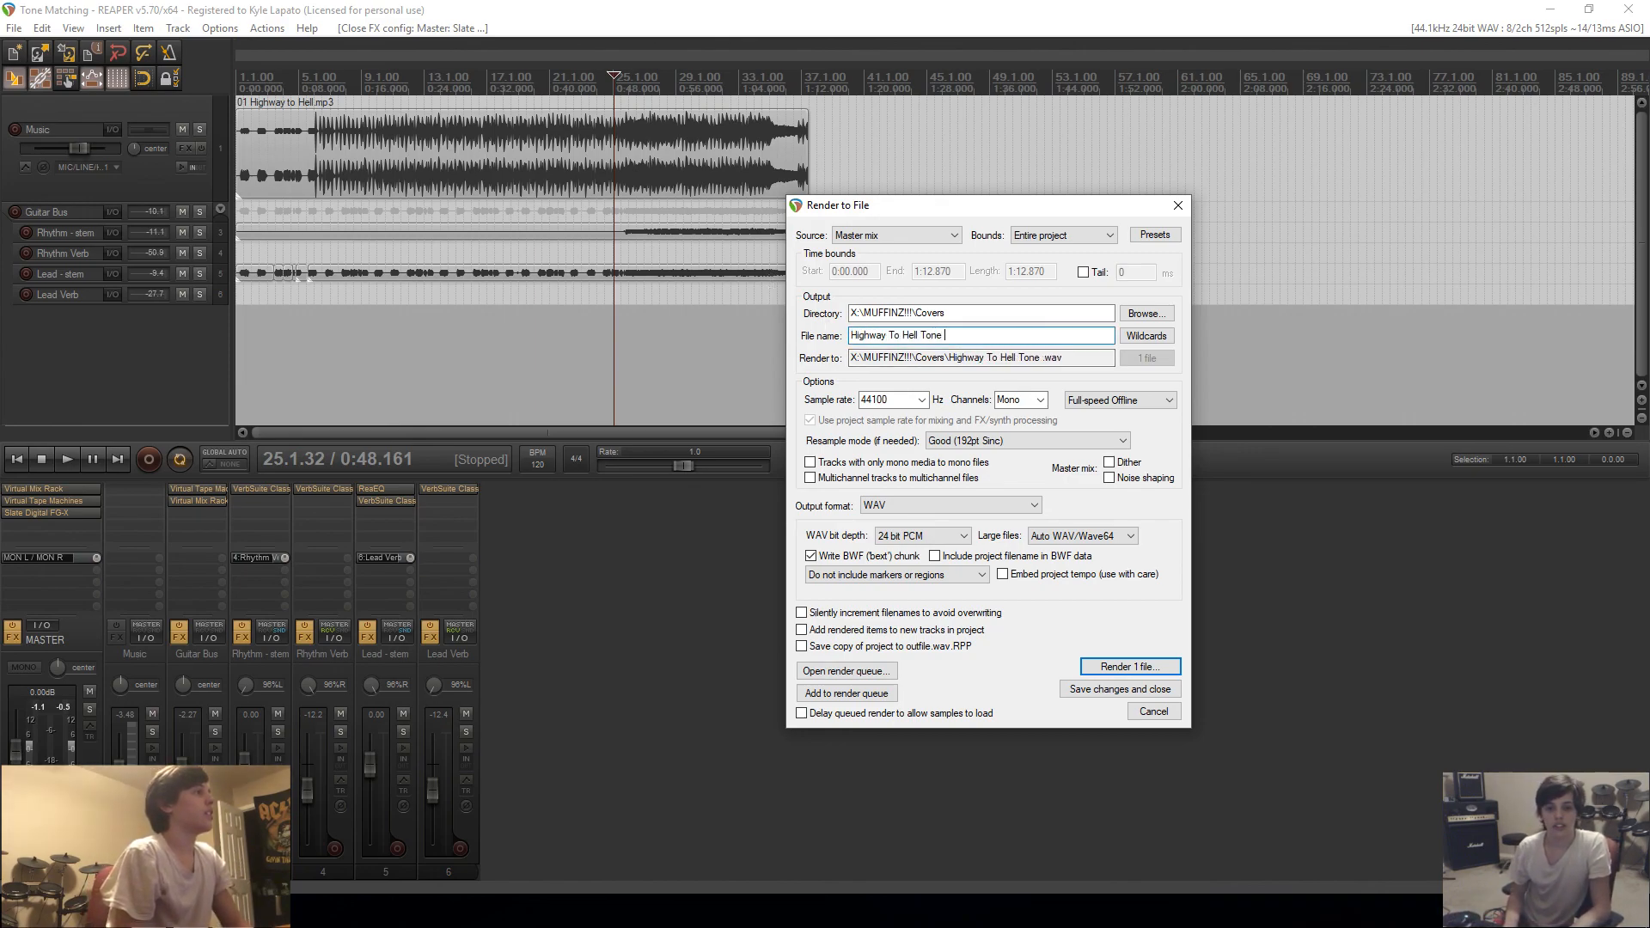
Step: Set the render channels to Stereo, render the WAV file, and dismiss the finished render
left_click(1036, 401)
left_click(1017, 429)
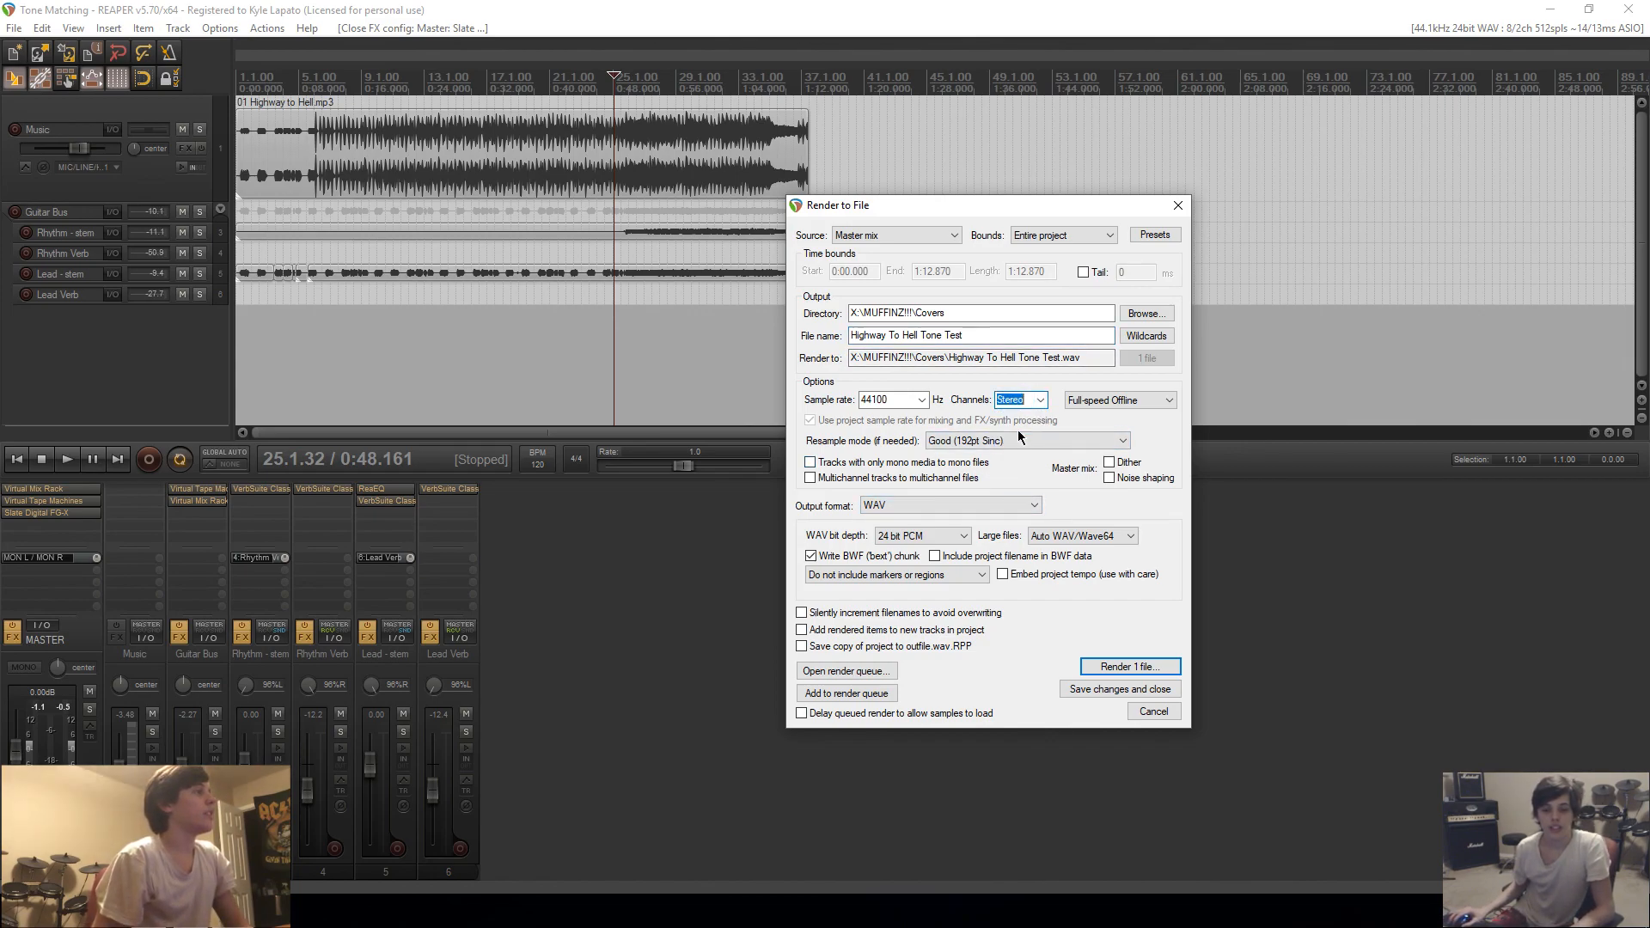
left_click(1130, 666)
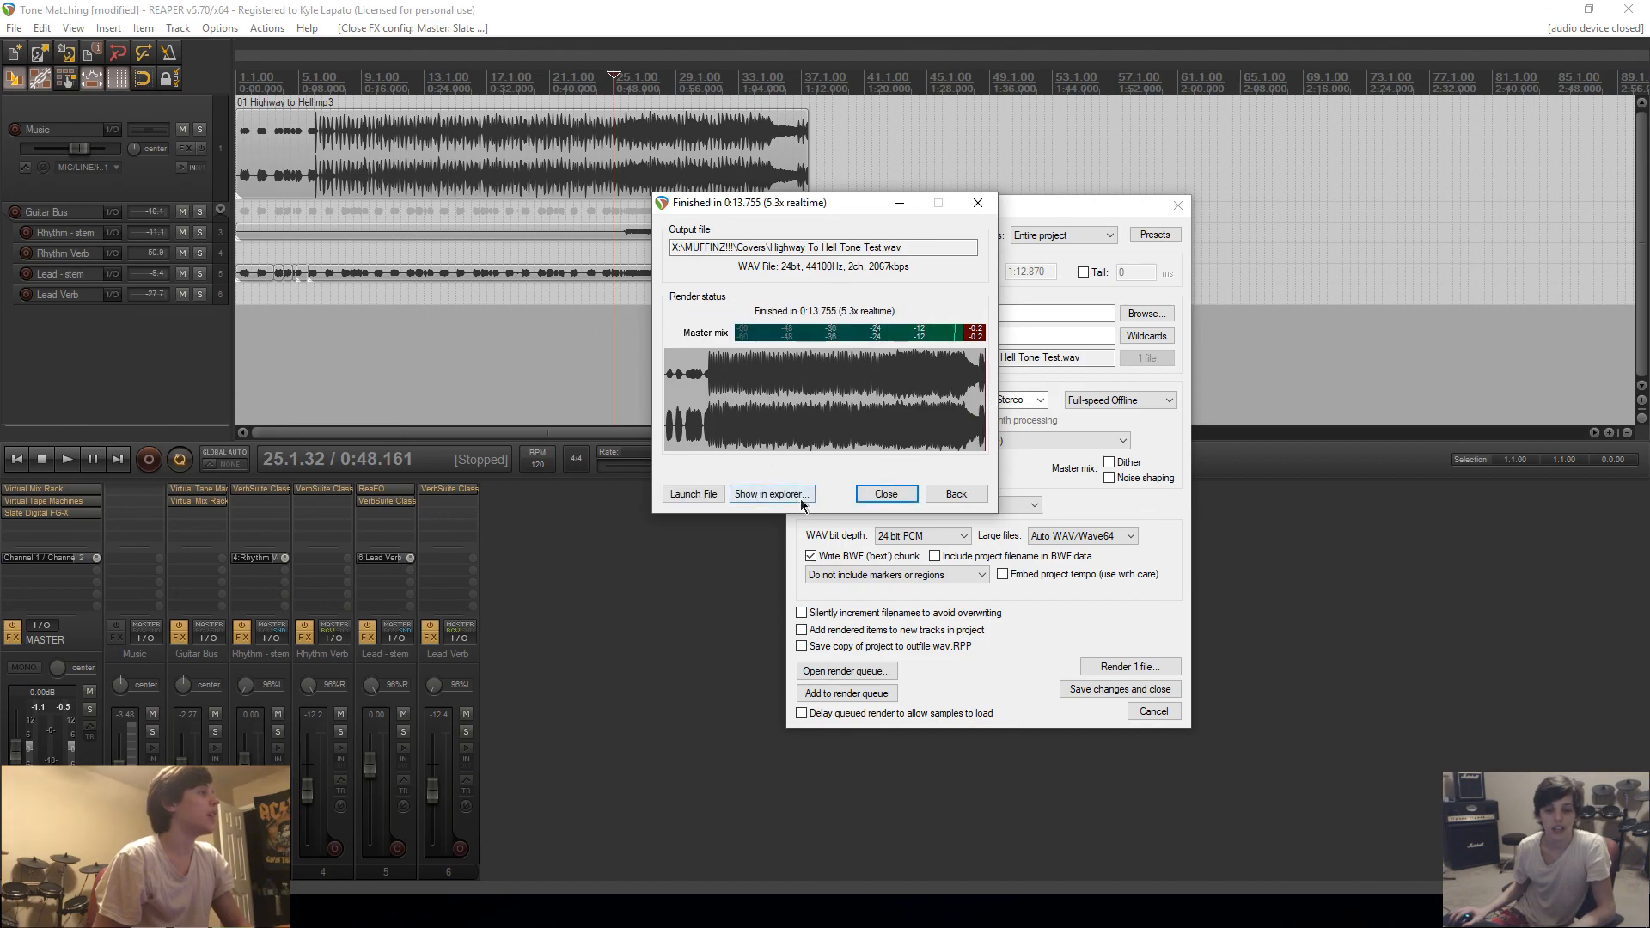
left_click(886, 493)
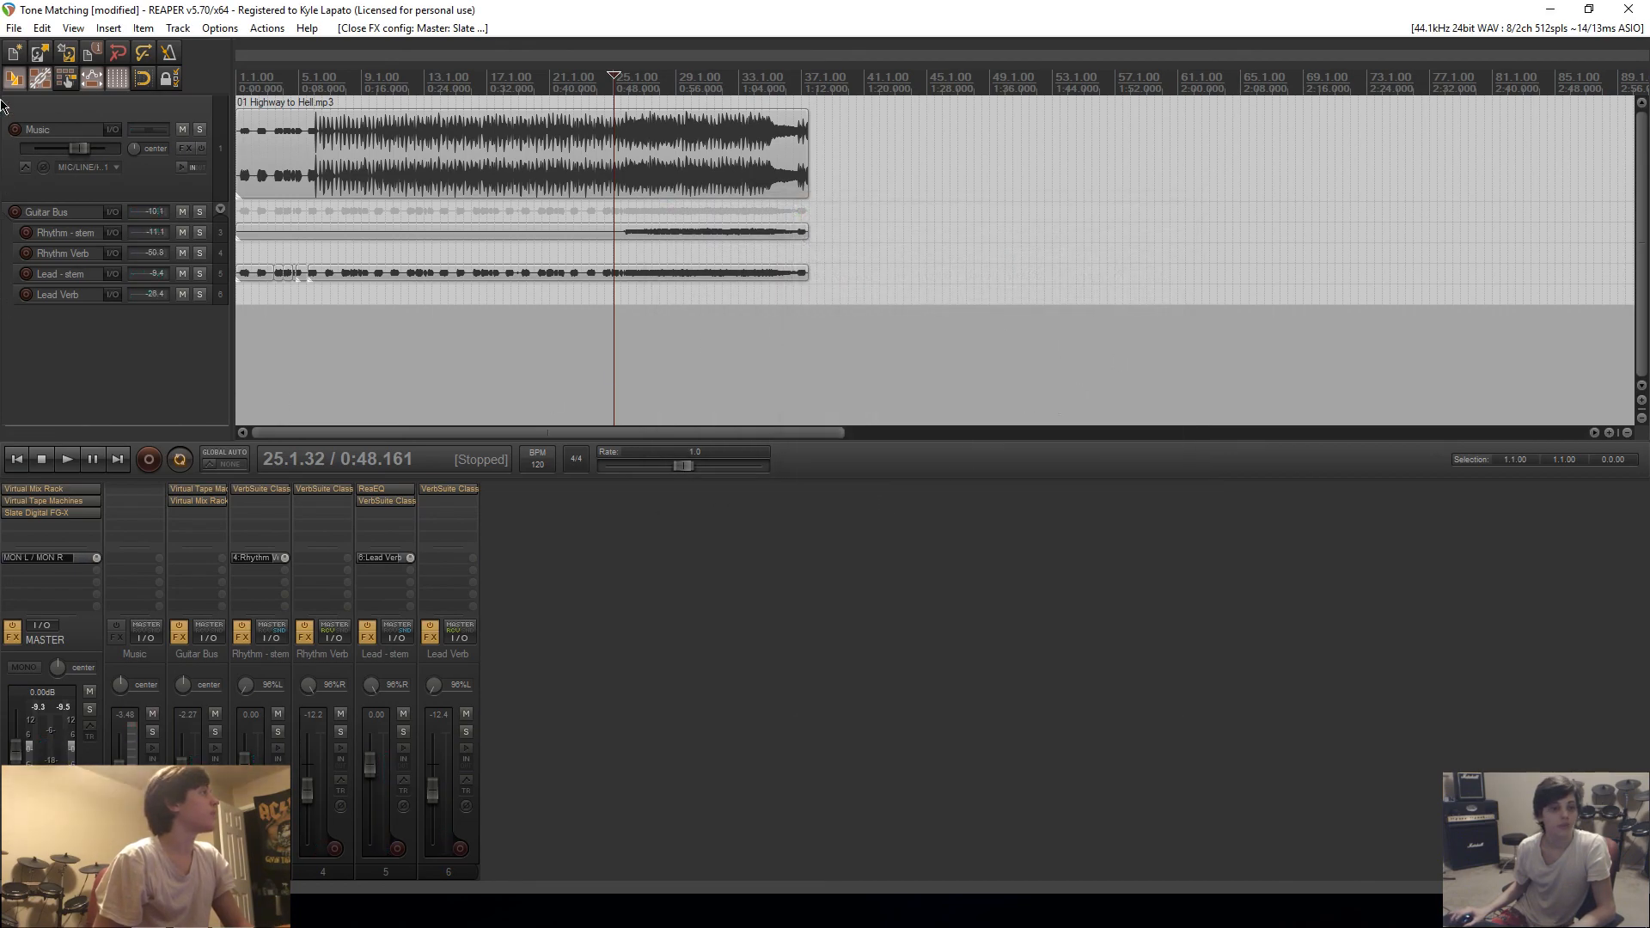
Step: Save the Tone Matching project again and quit REAPER
left_click(14, 27)
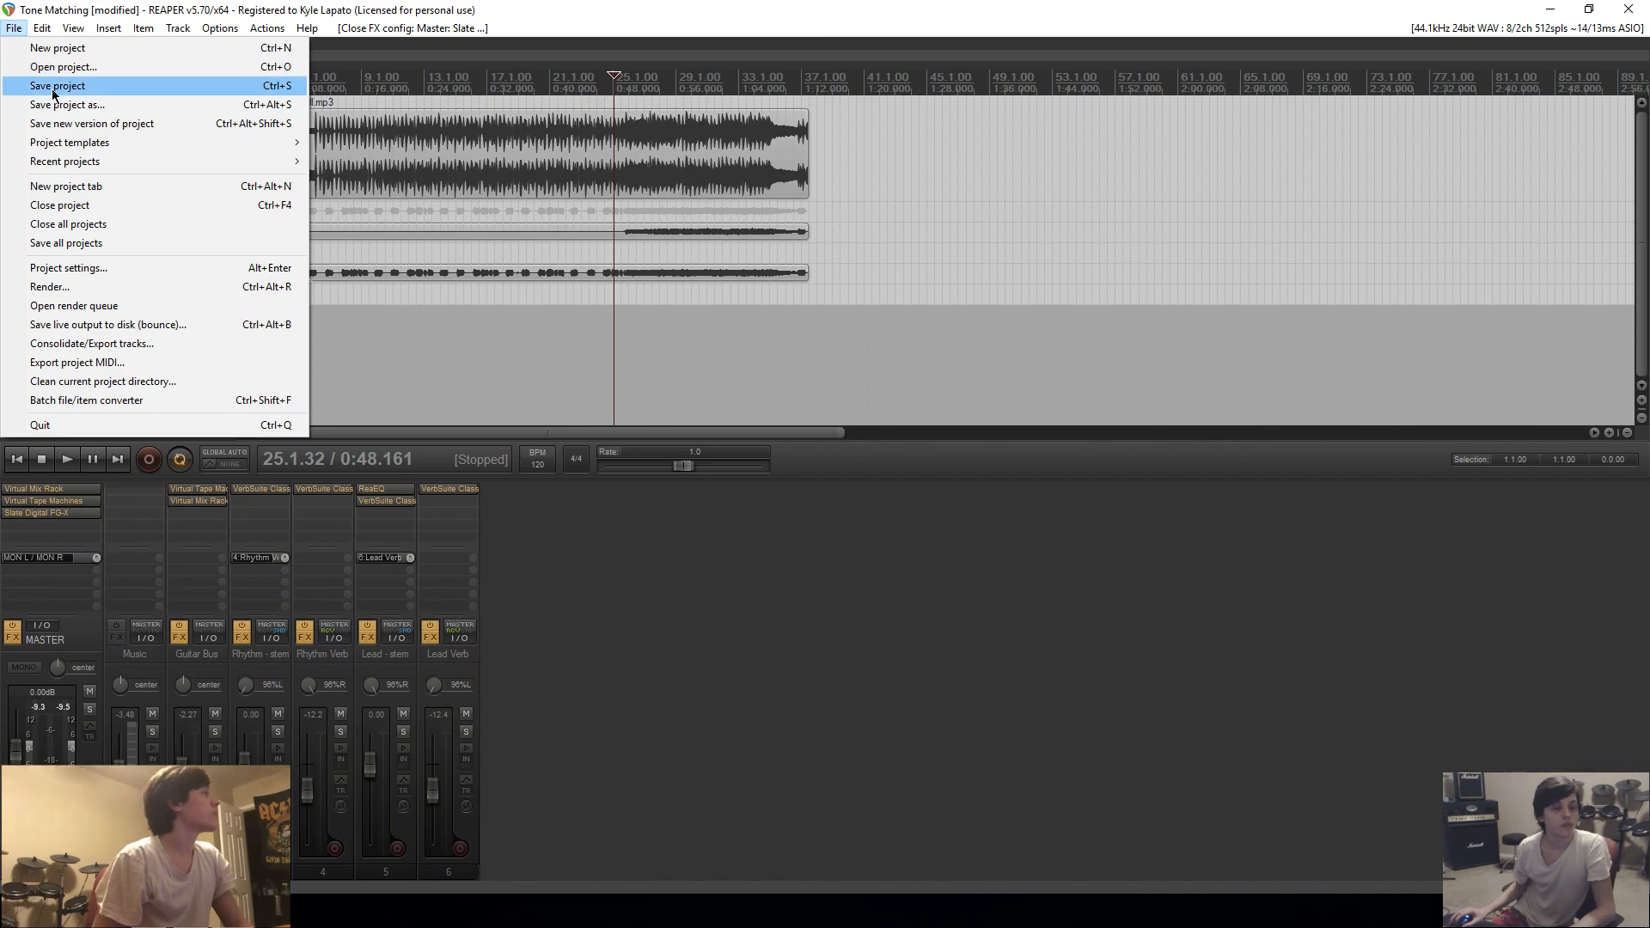
left_click(39, 85)
left_click(1628, 9)
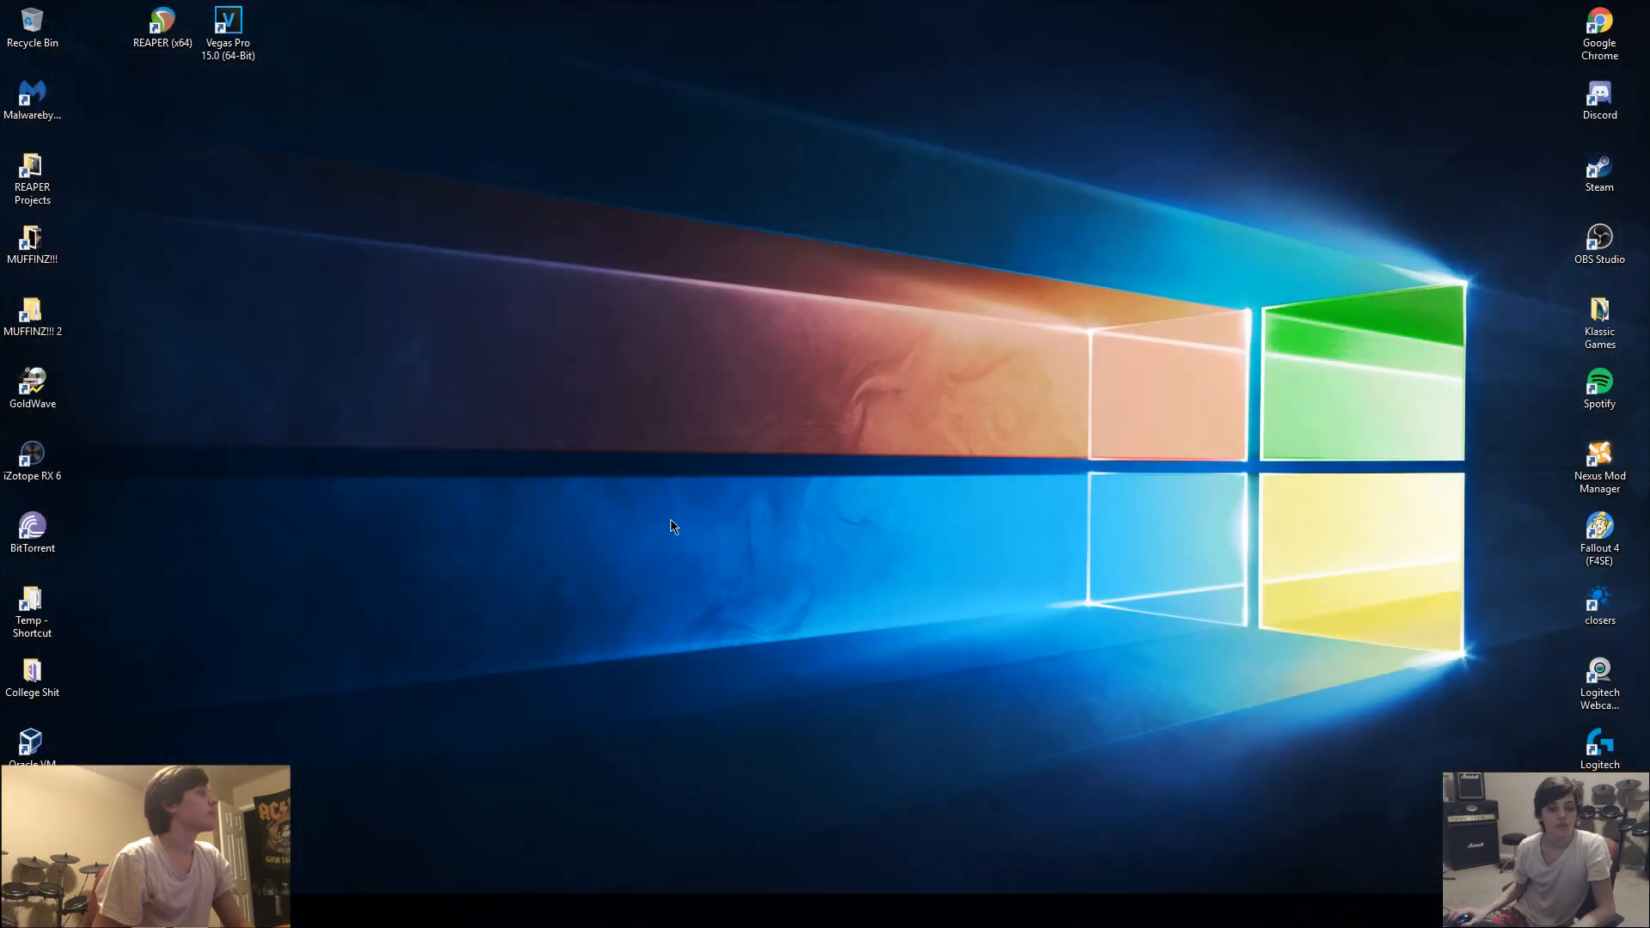
Step: Open the Covers folder inside MUFFINZ!!! in File Explorer, play Highway To Hell Tone Test to check the render, and close the player
double_click(26, 272)
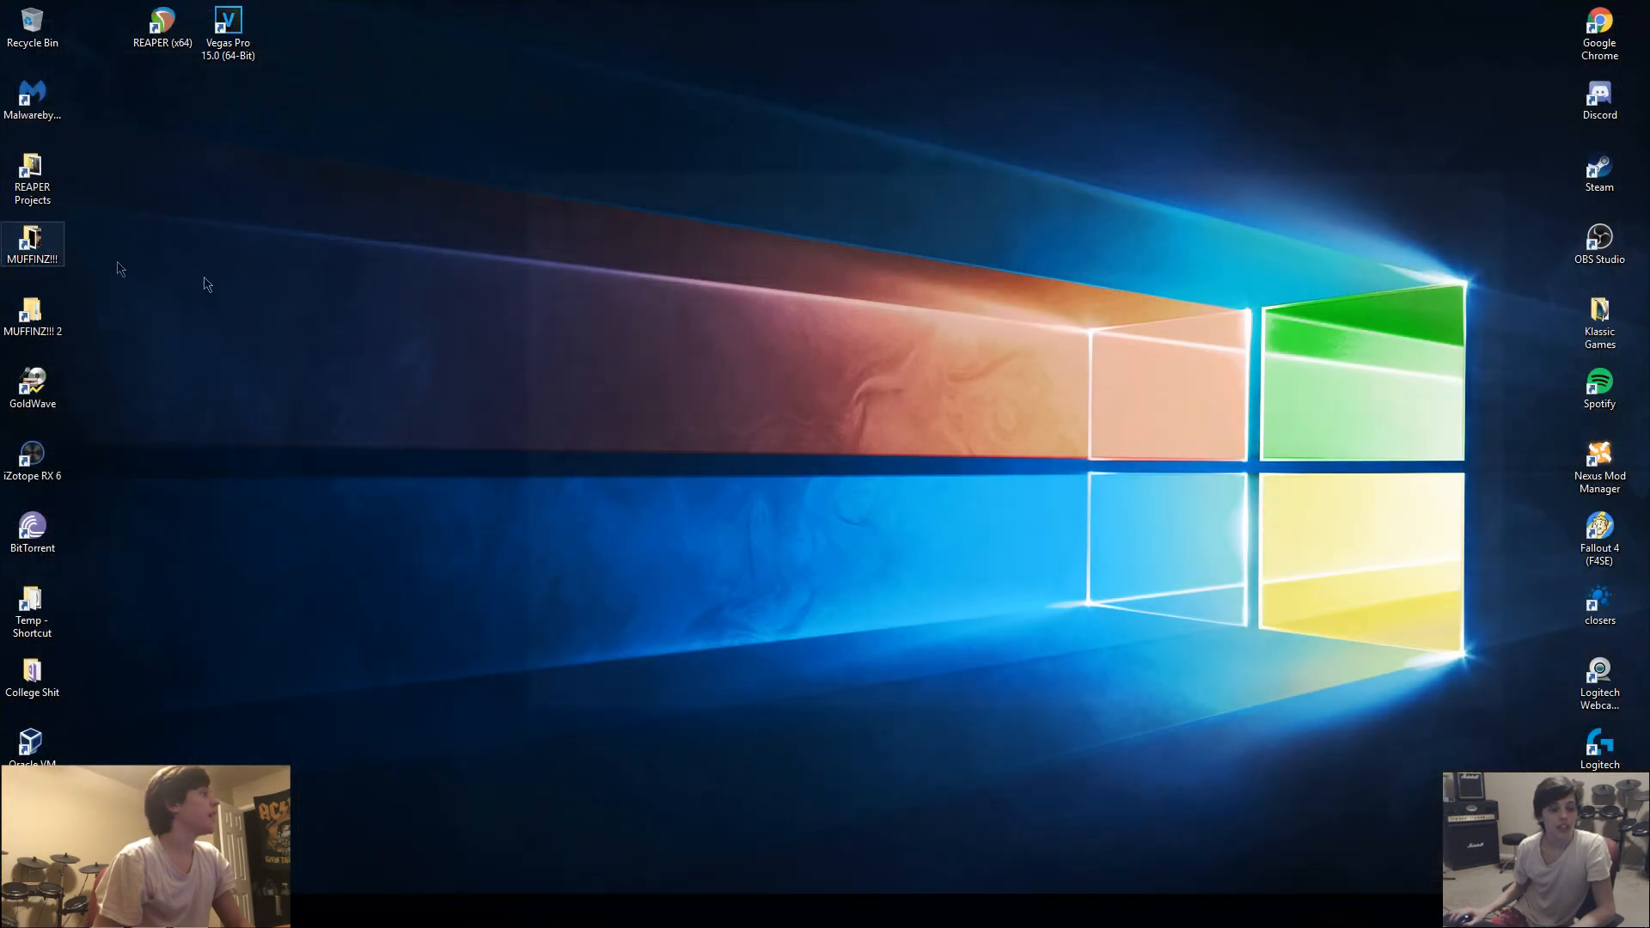
double_click(741, 292)
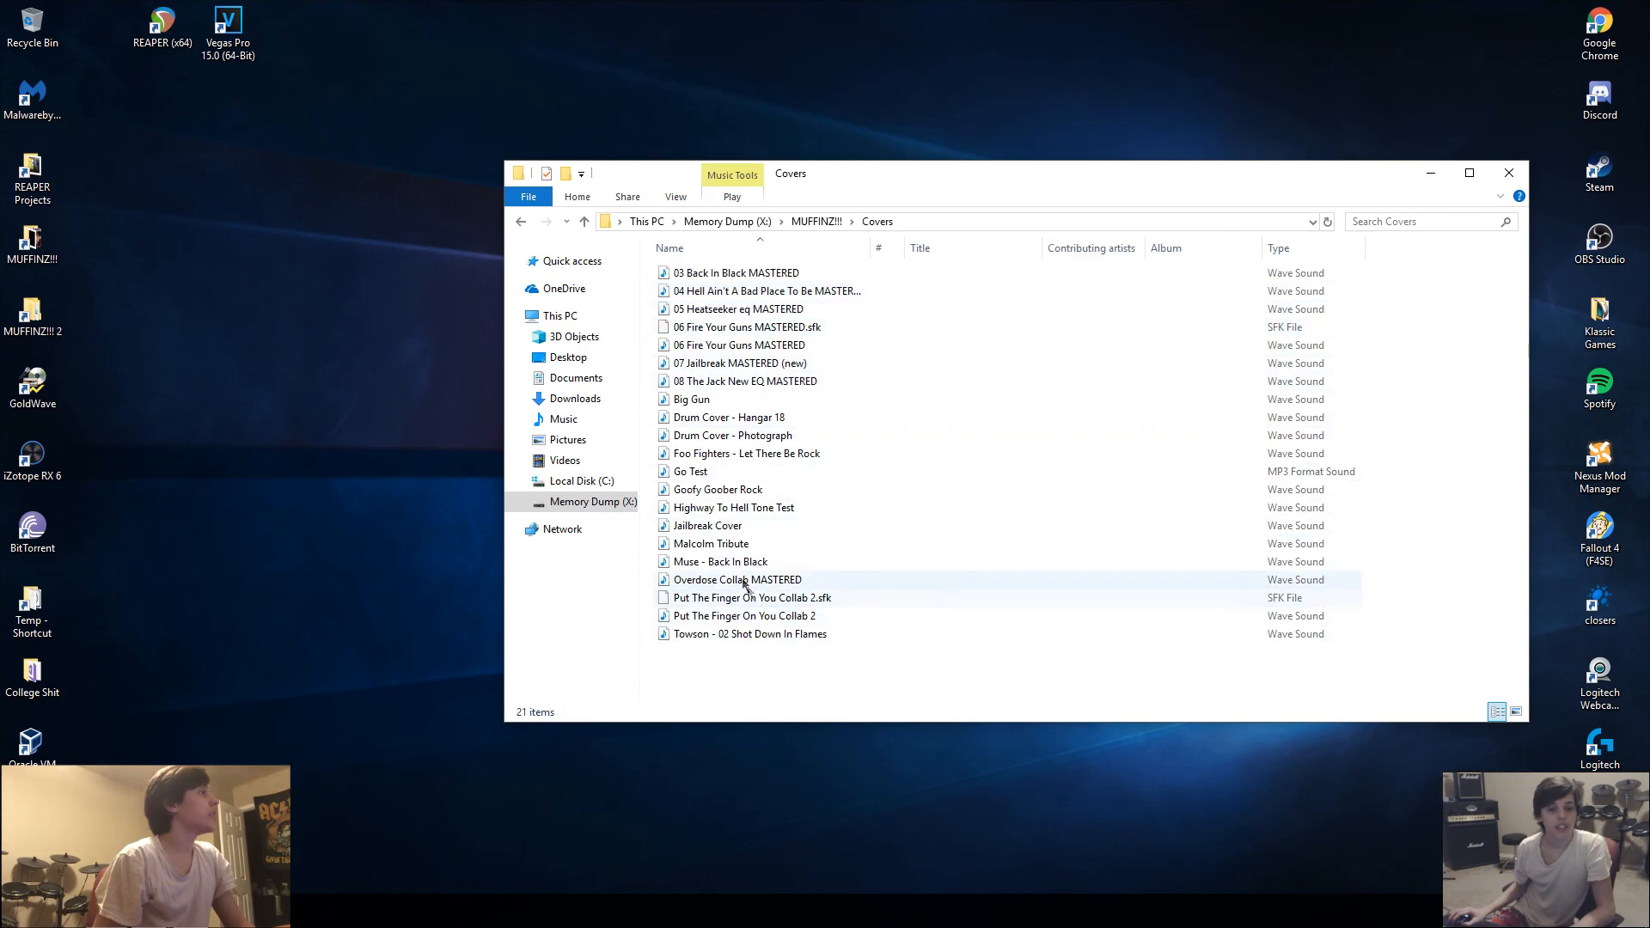
double_click(791, 508)
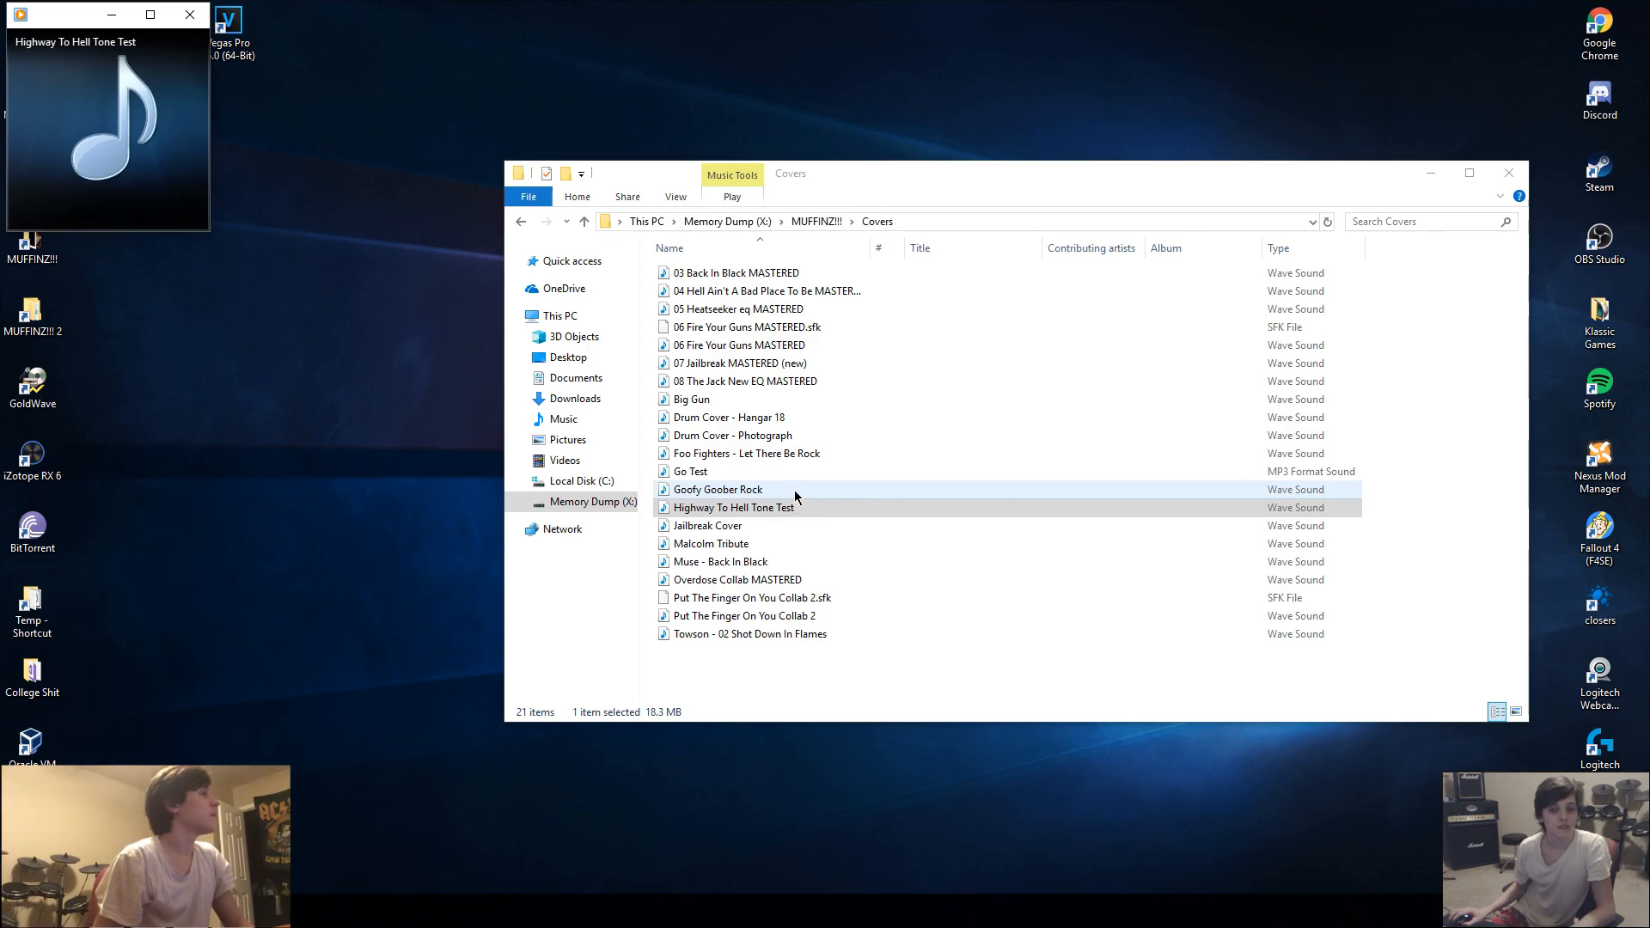
left_click(805, 508)
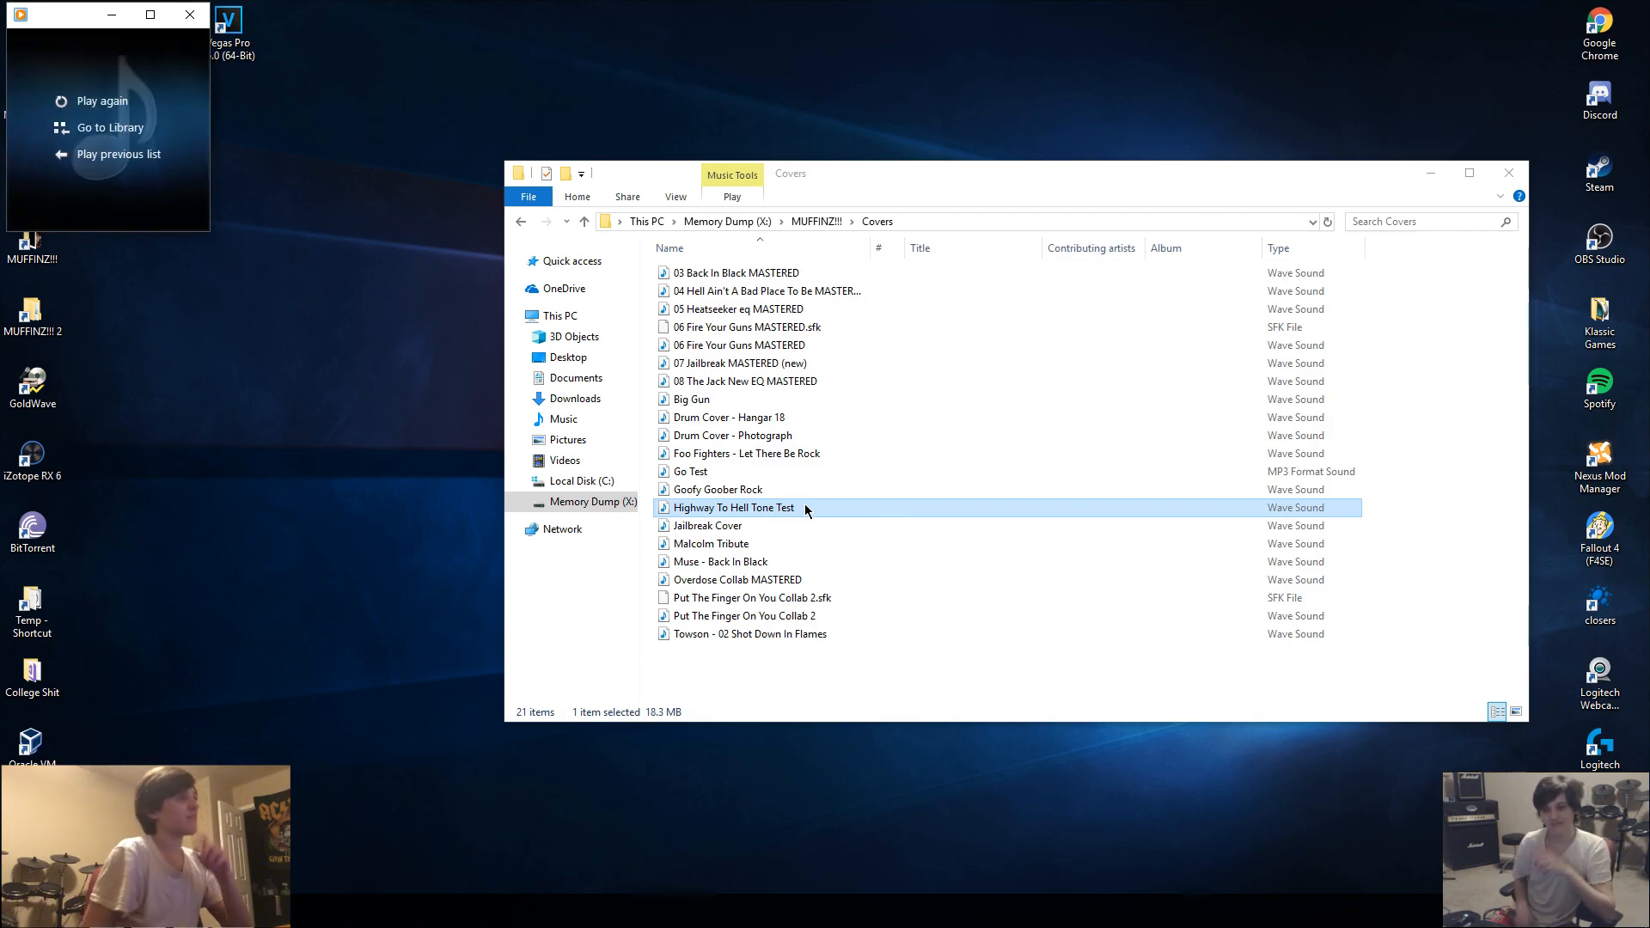
left_click(190, 15)
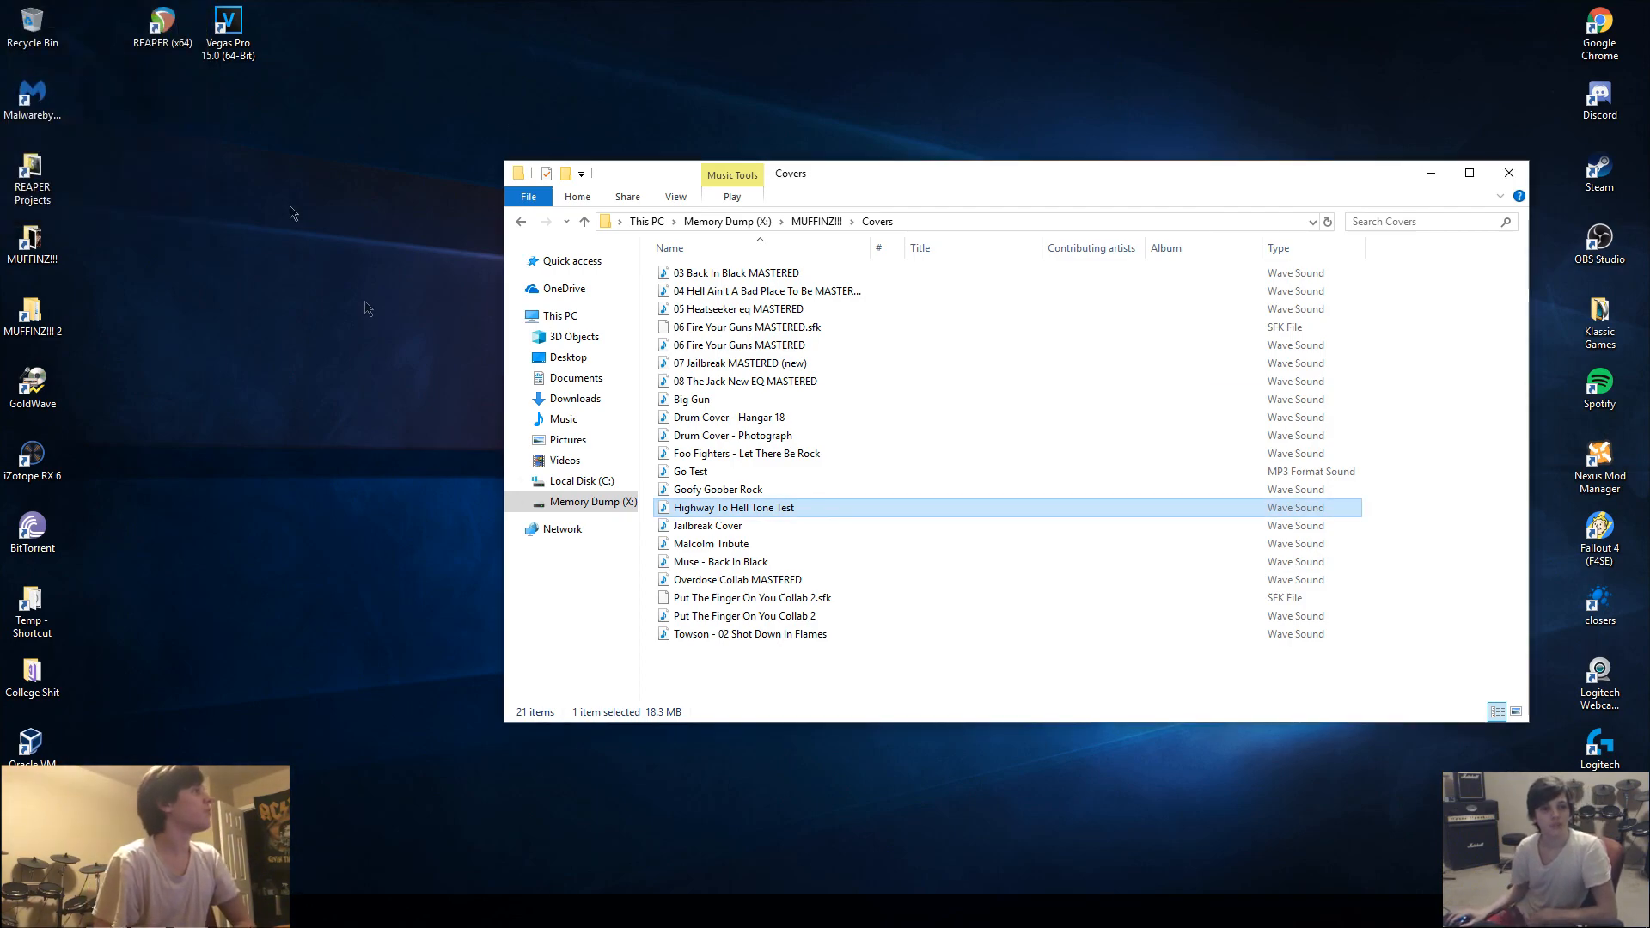
left_click(756, 690)
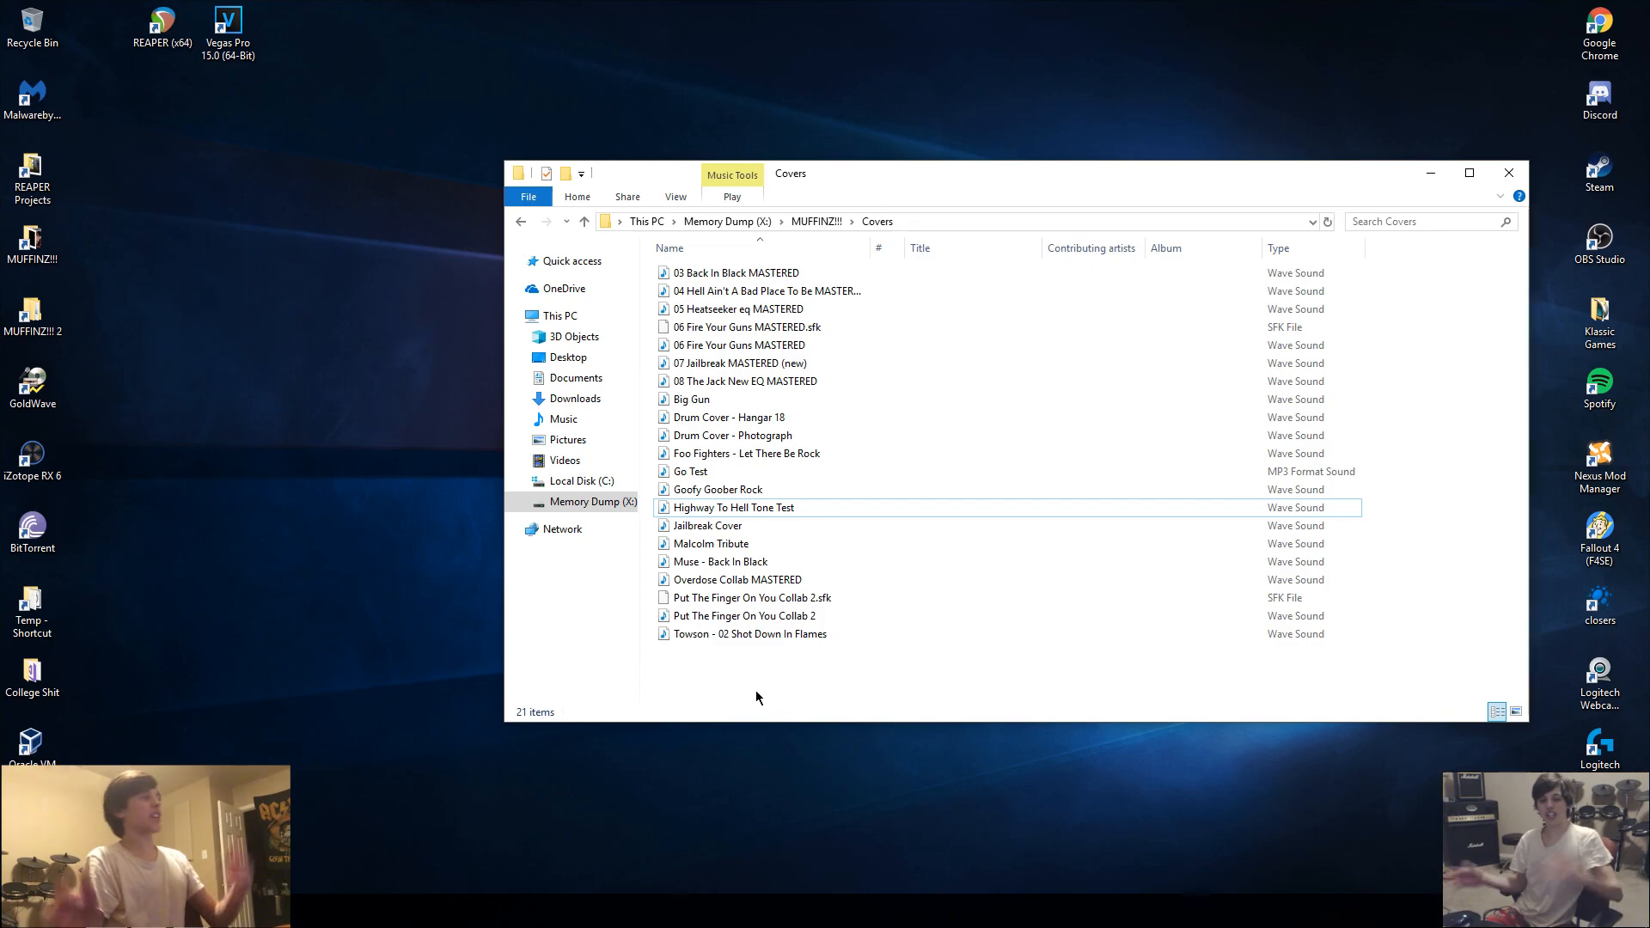